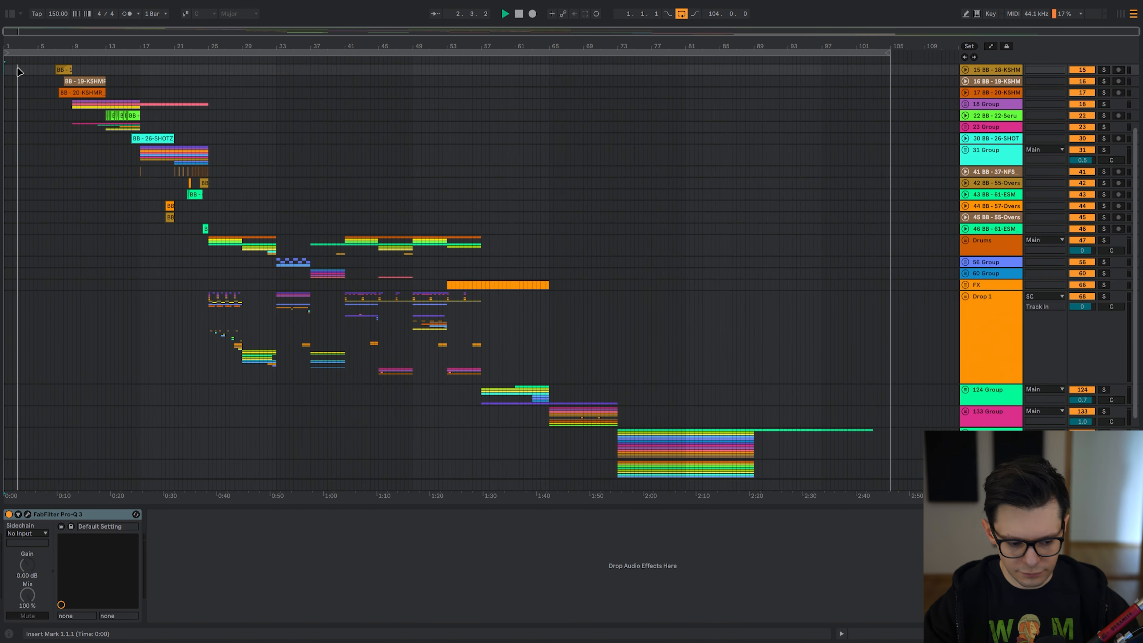
# - Turn on Follow and watch playback pass through the arrangement around bars 37 to 41
pyautogui.click(990, 485)
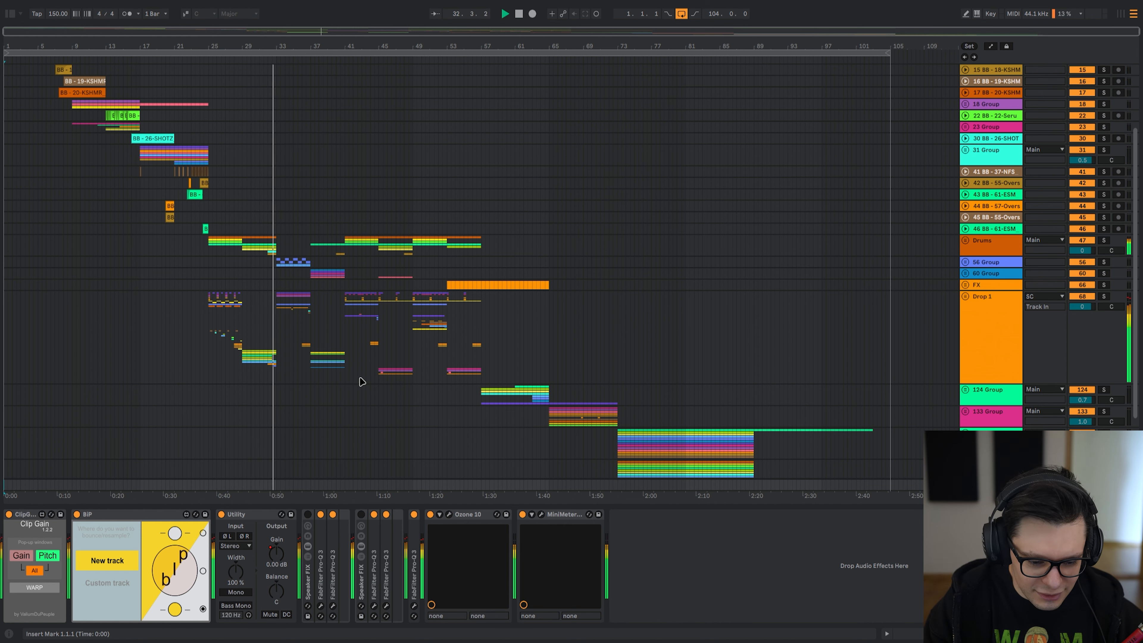
pyautogui.scroll(-2, 363, 380)
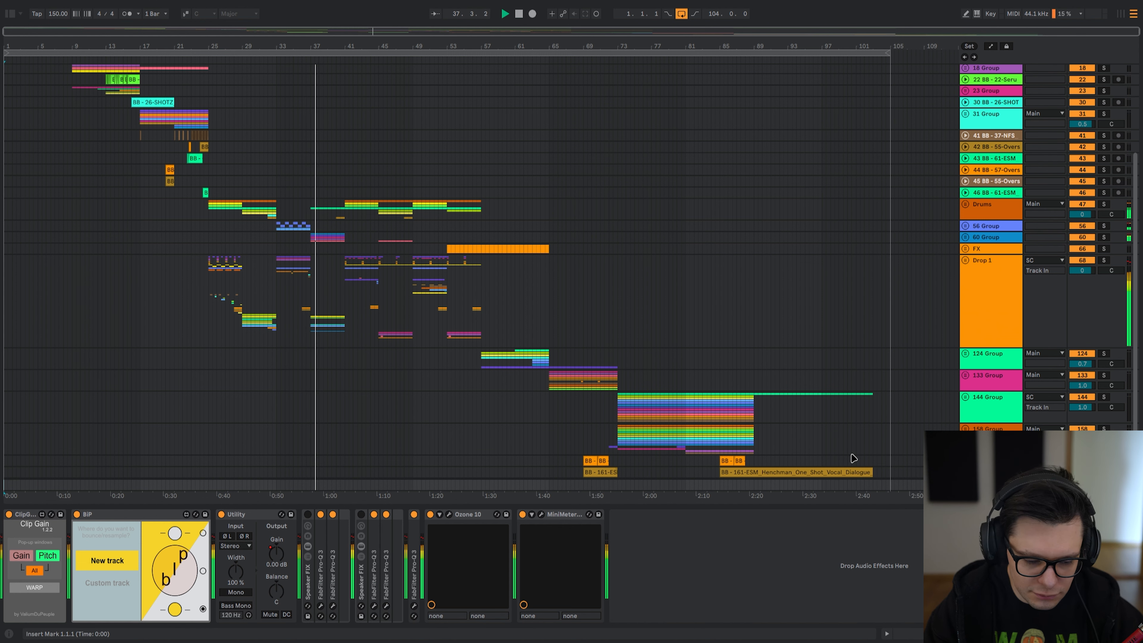
pyautogui.scroll(5, 338, 316)
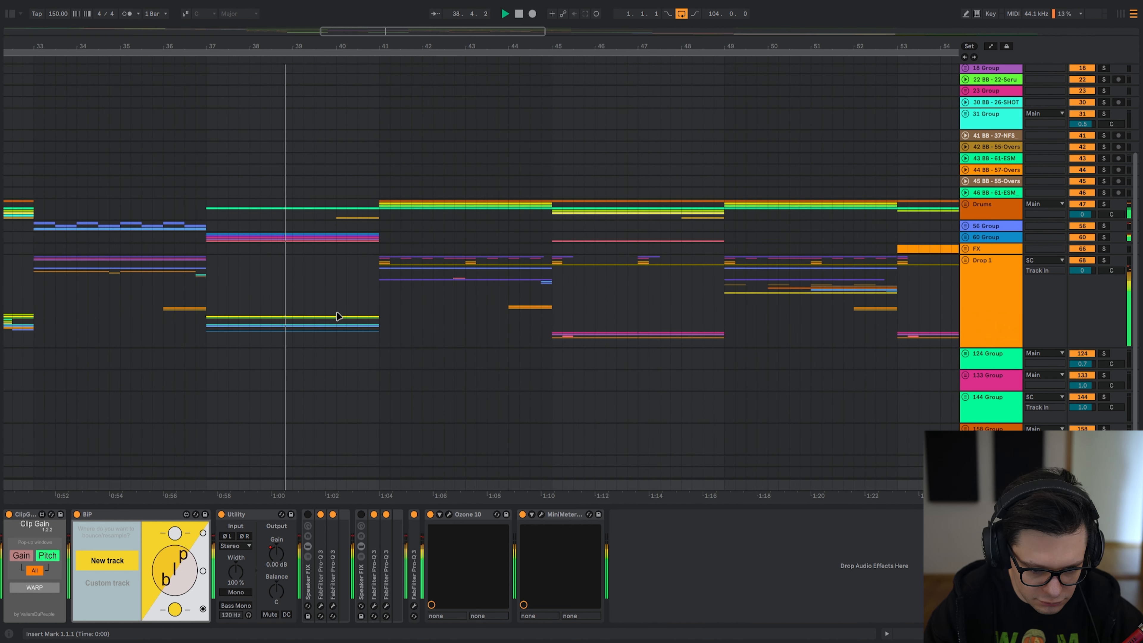
pyautogui.hotkey('ctrl', 'shift', 'f')
pyautogui.scroll(12, 572, 255)
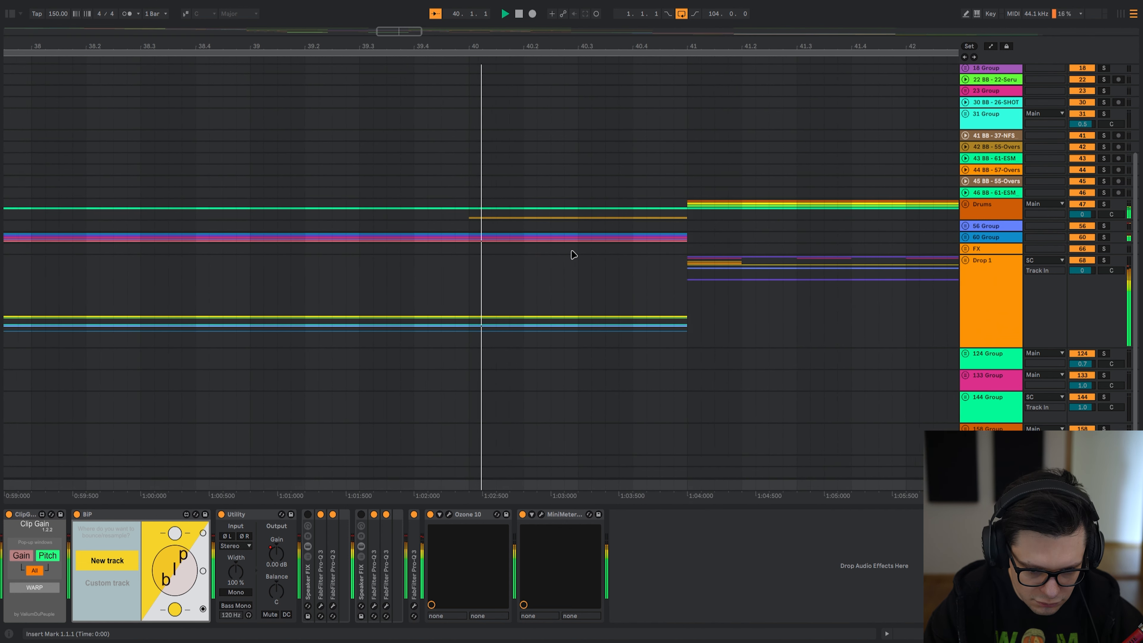
pyautogui.scroll(-12, 572, 255)
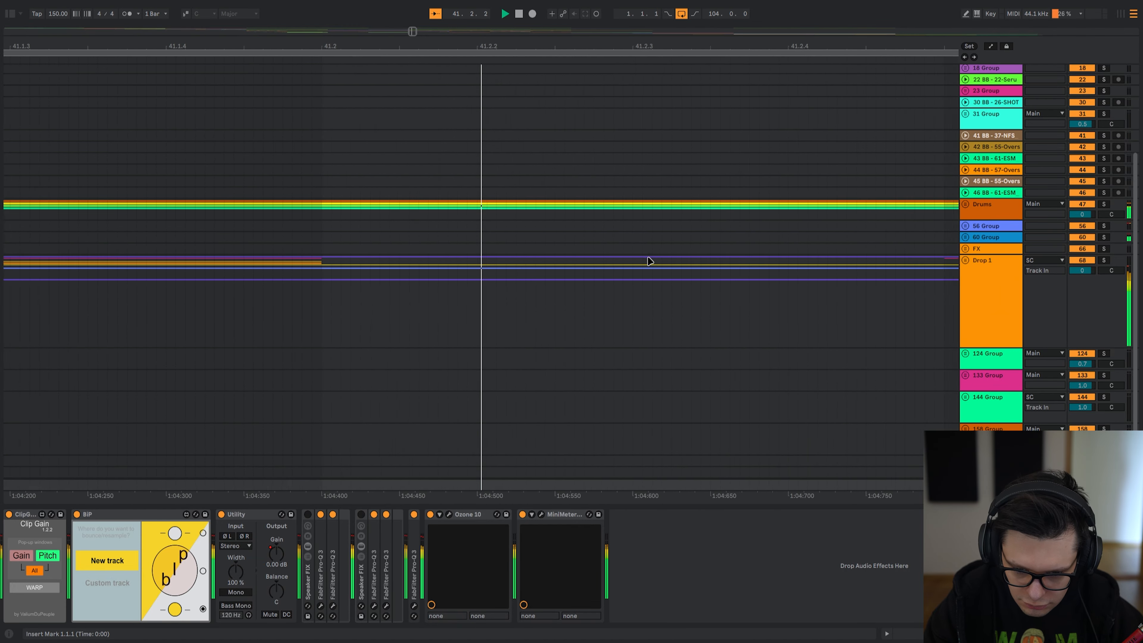
# - Expand all tracks, turn Follow off and hide the device view
pyautogui.hotkey('alt', 'u')
pyautogui.scroll(-6, 625, 281)
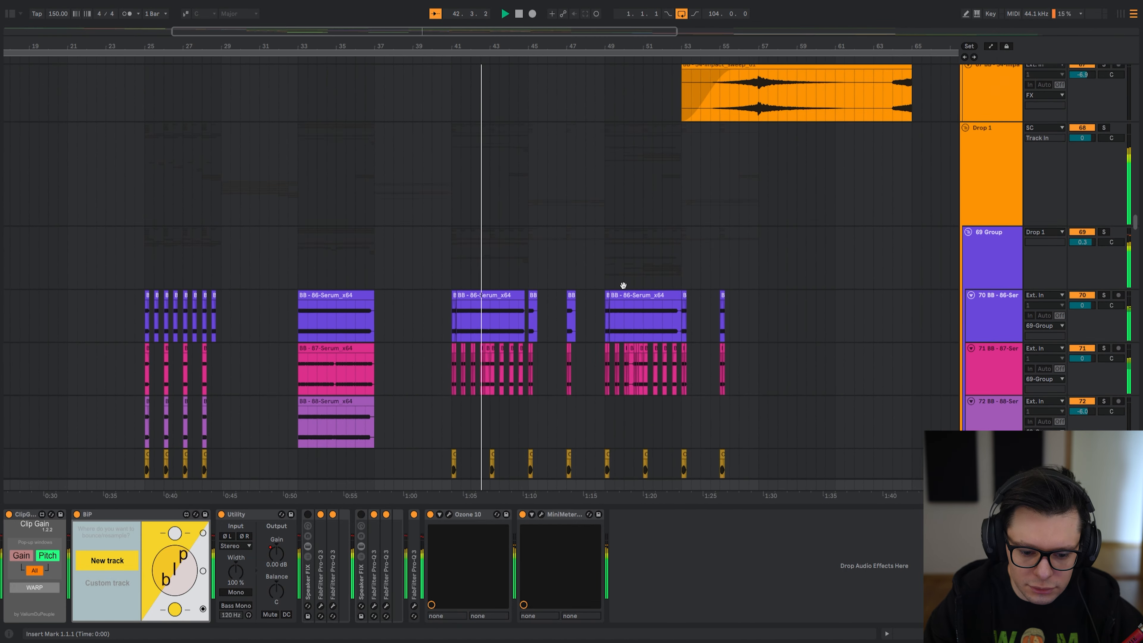
pyautogui.scroll(-2, 622, 289)
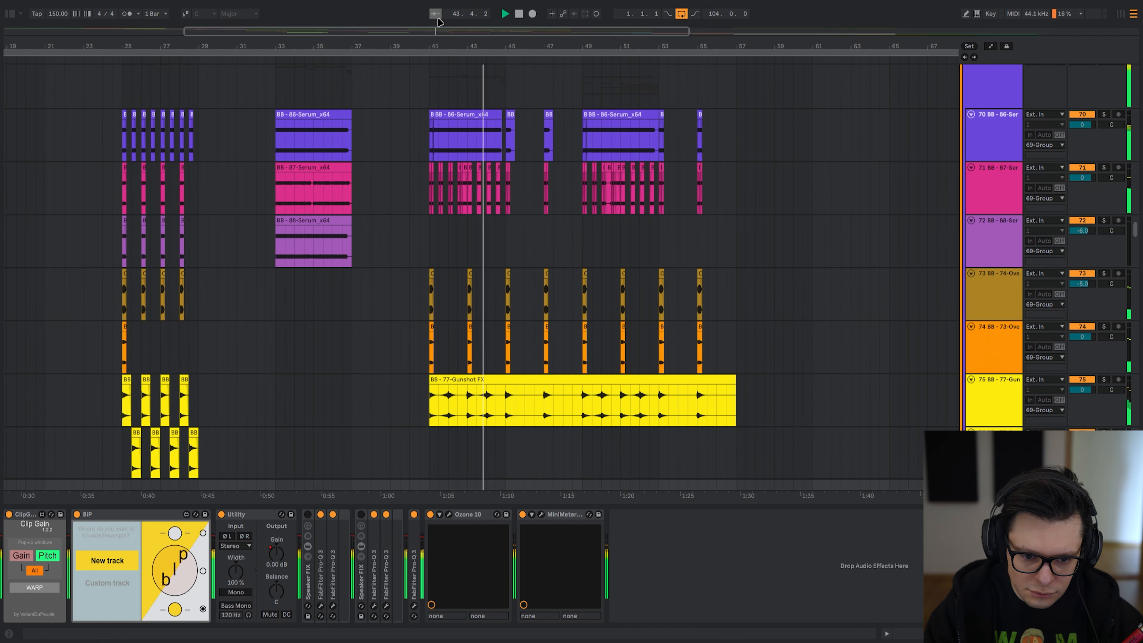
pyautogui.moveTo(699, 507); pyautogui.dragTo(702, 513)
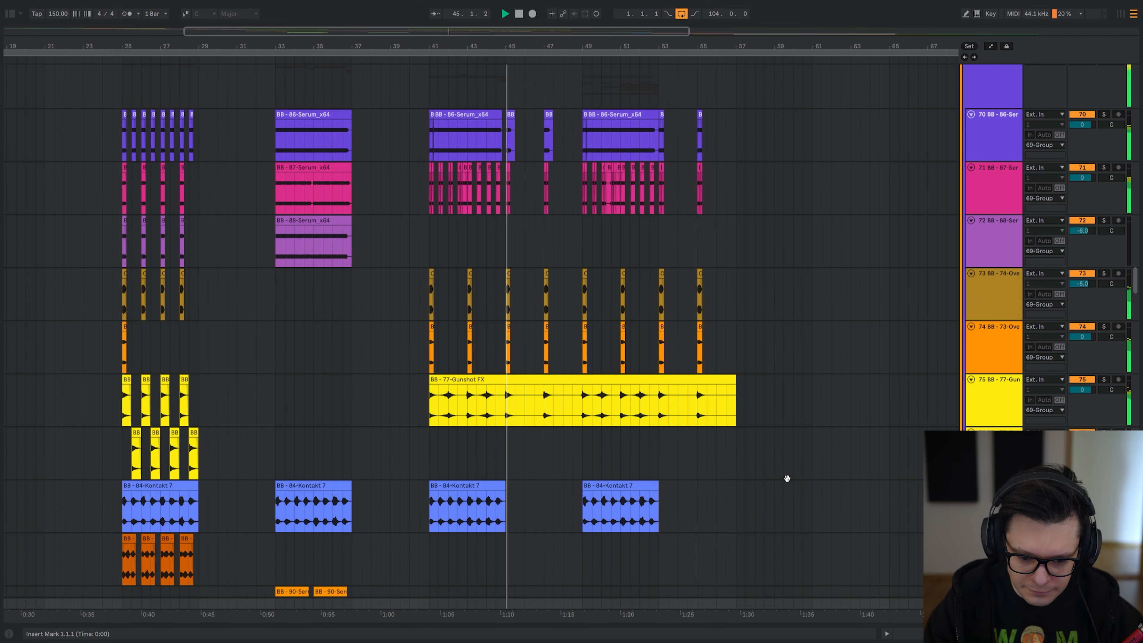
# - Examine the audio clips inside the Drop 1 group, down to the Serum tracks of the 119 Group
pyautogui.moveTo(760, 339); pyautogui.dragTo(746, 273)
pyautogui.scroll(-20, 746, 273)
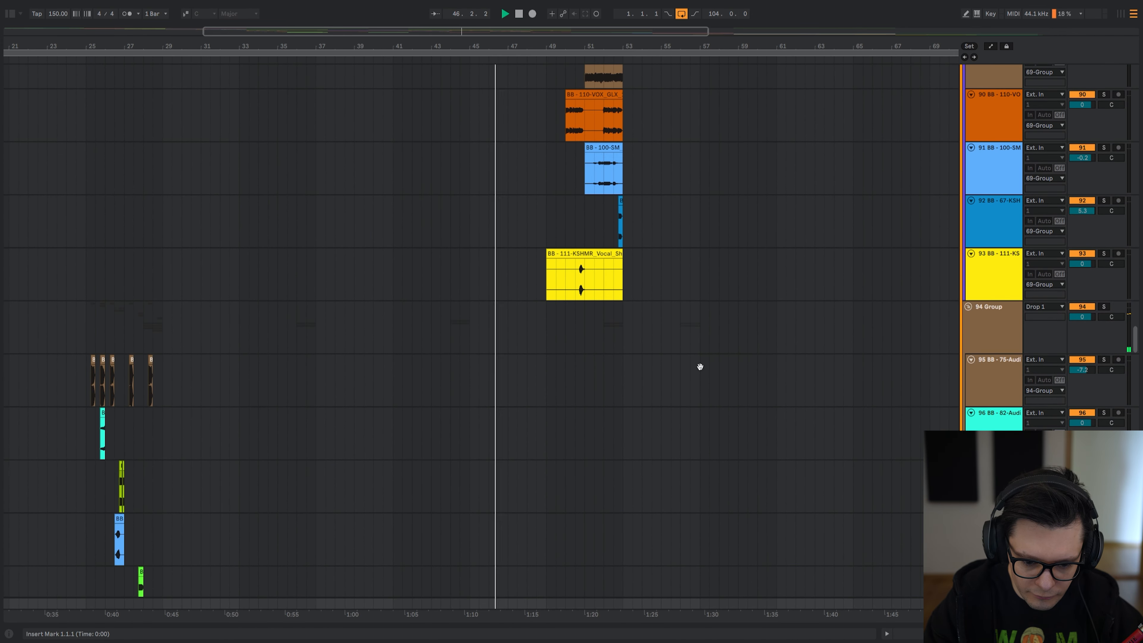
pyautogui.scroll(-13, 715, 350)
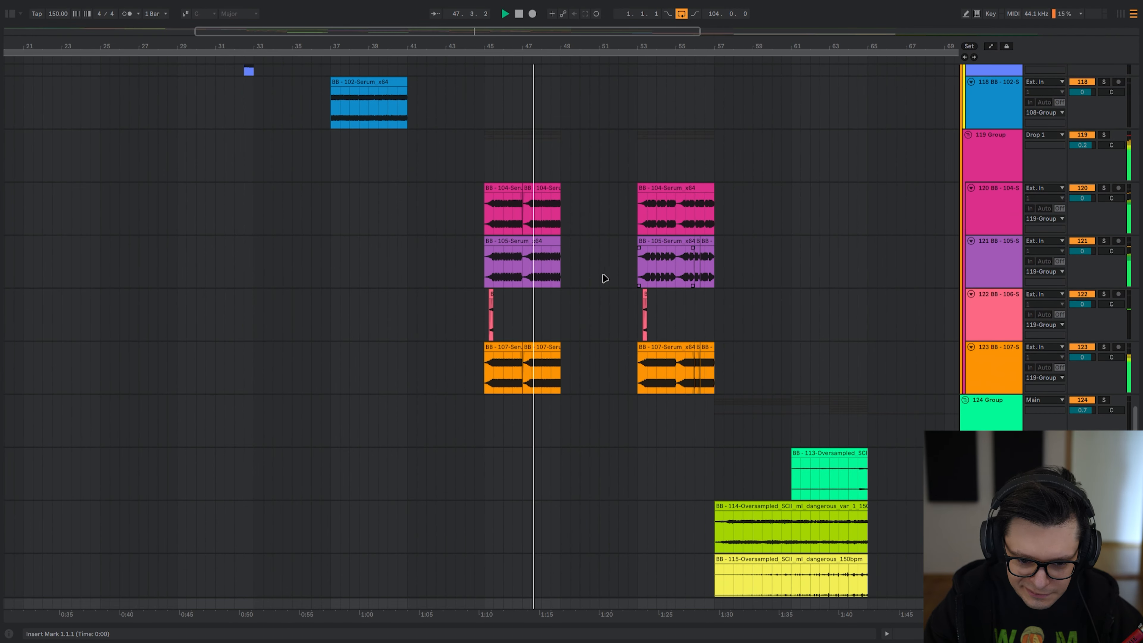
pyautogui.scroll(10, 605, 276)
pyautogui.moveTo(255, 277); pyautogui.dragTo(477, 285)
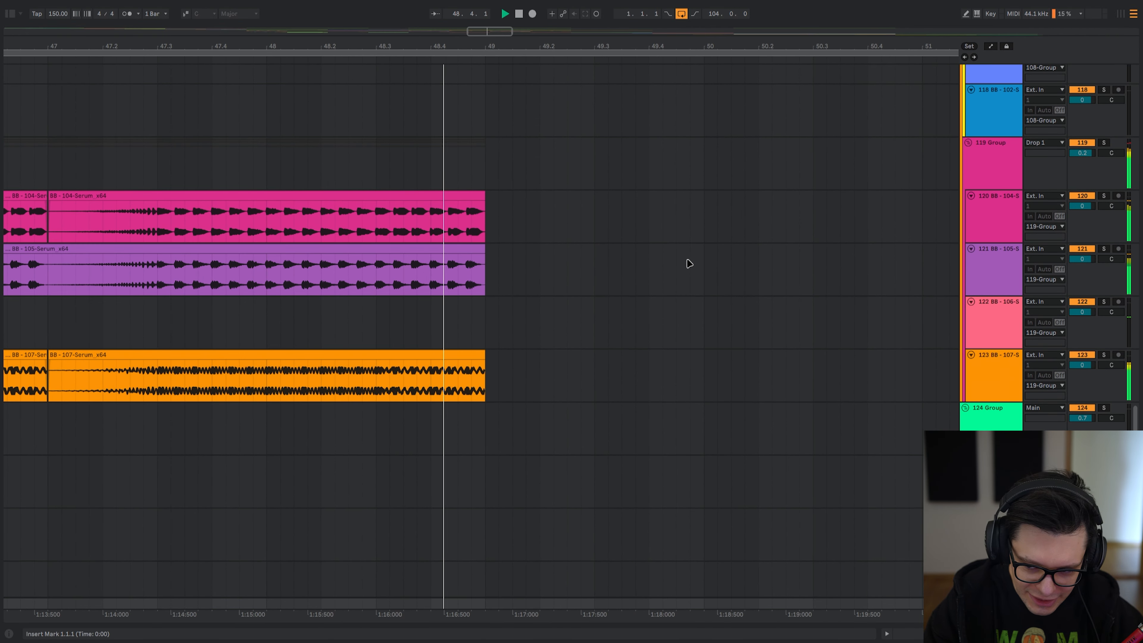
pyautogui.scroll(5, 852, 335)
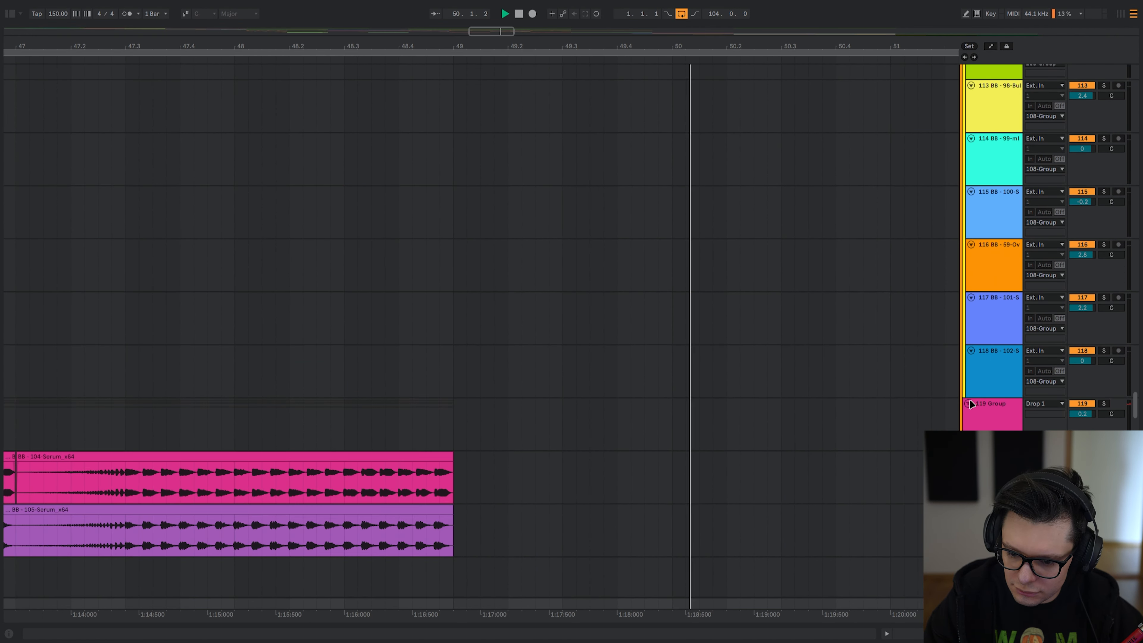
# - Collapse the expanded groups, including 119 Group, 124 Group and Drop 1, with the whole song in view
pyautogui.keyDown('alt'); pyautogui.click(969, 403); pyautogui.keyUp('alt')
pyautogui.press('w')
pyautogui.scroll(-8, 740, 276)
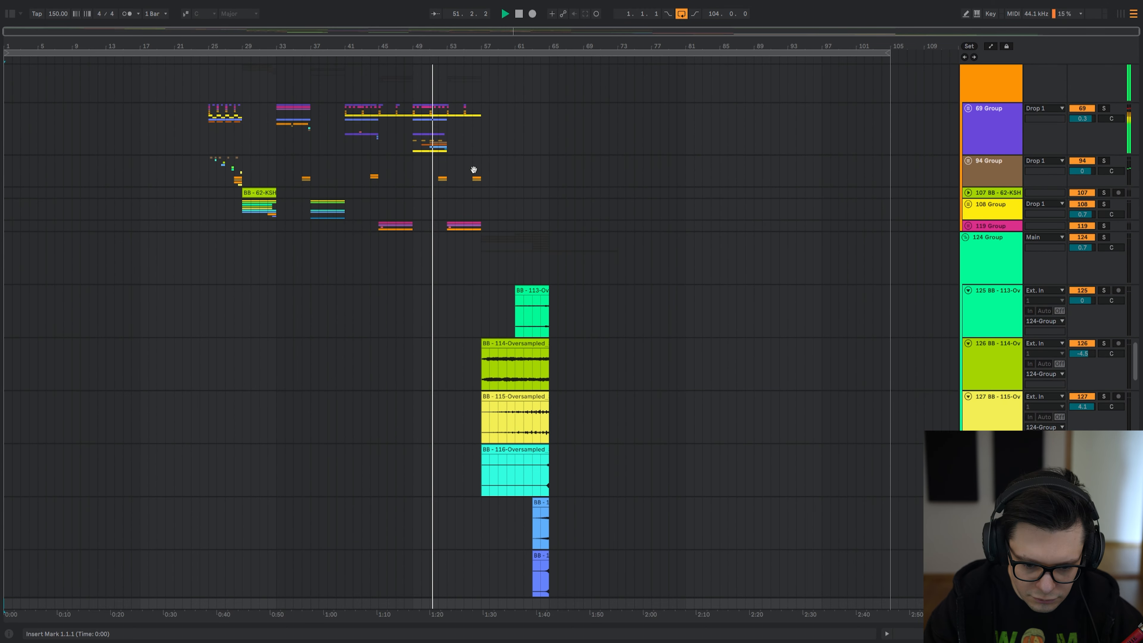
pyautogui.click(966, 227)
pyautogui.keyDown('alt'); pyautogui.click(966, 237); pyautogui.keyUp('alt')
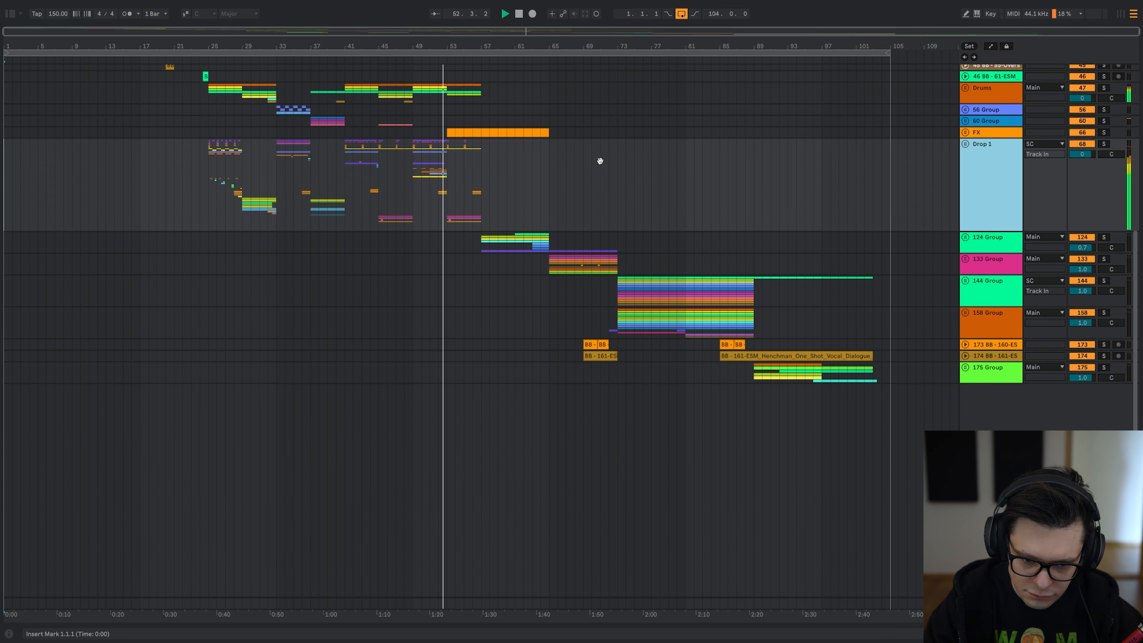
# - Look over the collapsed arrangement from the drum tracks to the closing groups
pyautogui.scroll(6, 600, 161)
pyautogui.scroll(3, 416, 279)
pyautogui.scroll(4, 563, 207)
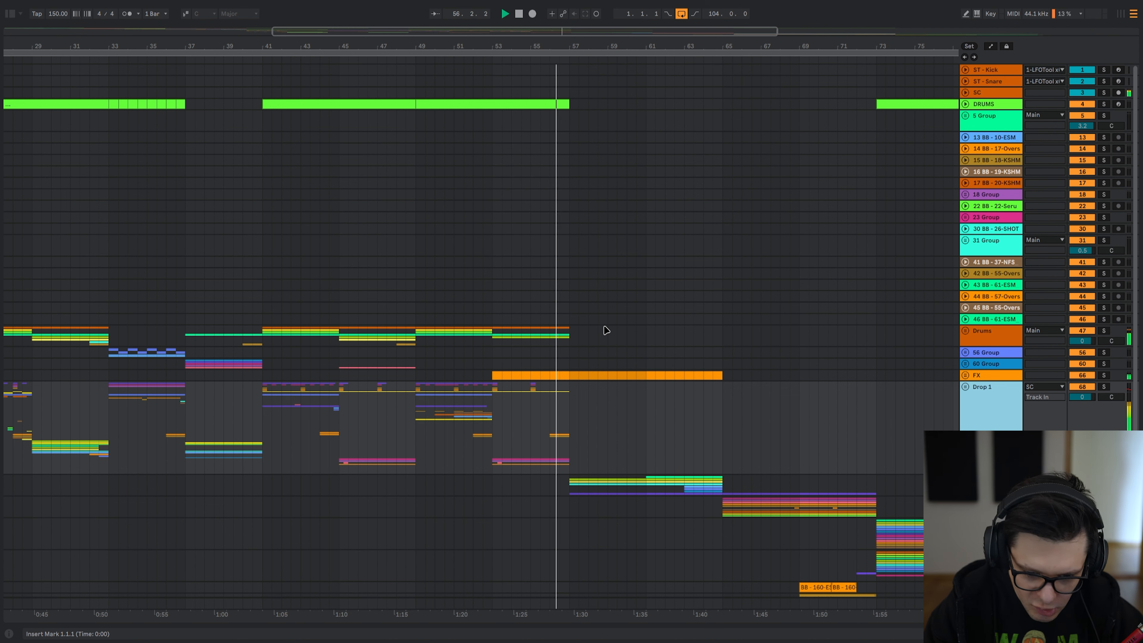
pyautogui.moveTo(679, 404); pyautogui.dragTo(610, 240)
pyautogui.scroll(-5, 615, 319)
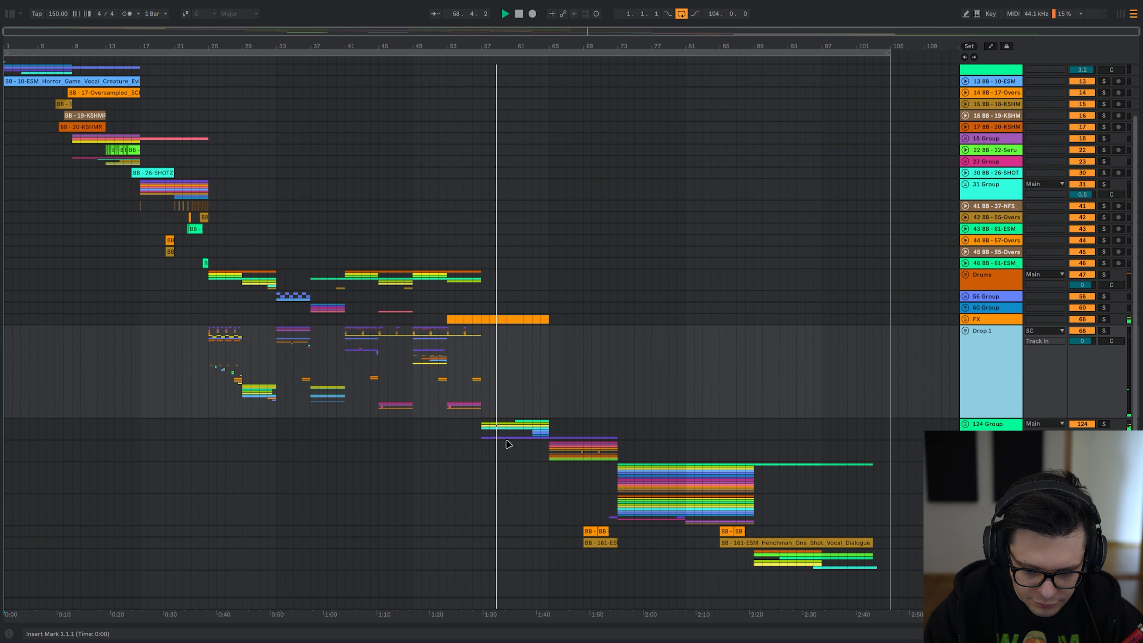
# - Turn on Follow so the arrangement scrolls with playback from around bar 60
pyautogui.scroll(8, 507, 444)
pyautogui.moveTo(381, 28); pyautogui.dragTo(503, 360)
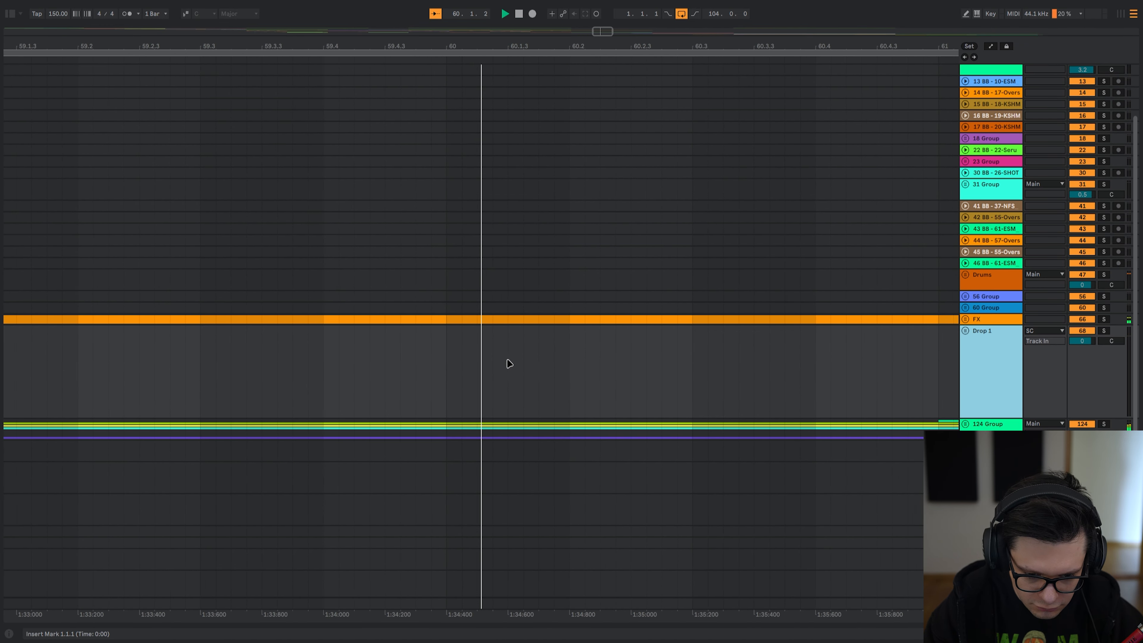
pyautogui.scroll(2, 538, 381)
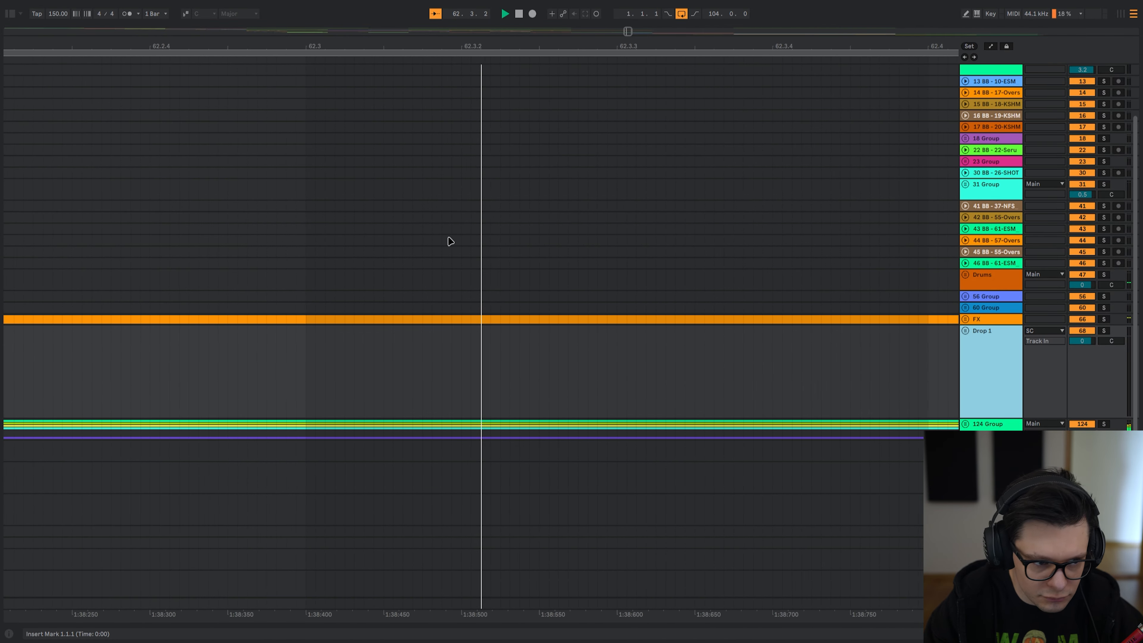
pyautogui.click(89, 2)
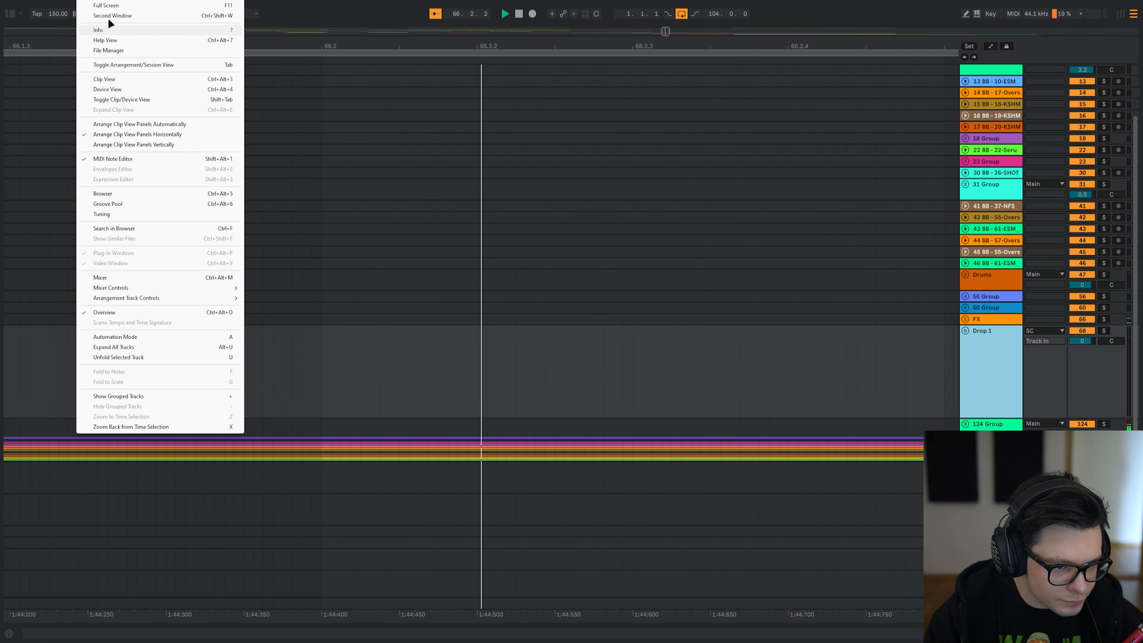
pyautogui.click(107, 1)
pyautogui.click(108, 1)
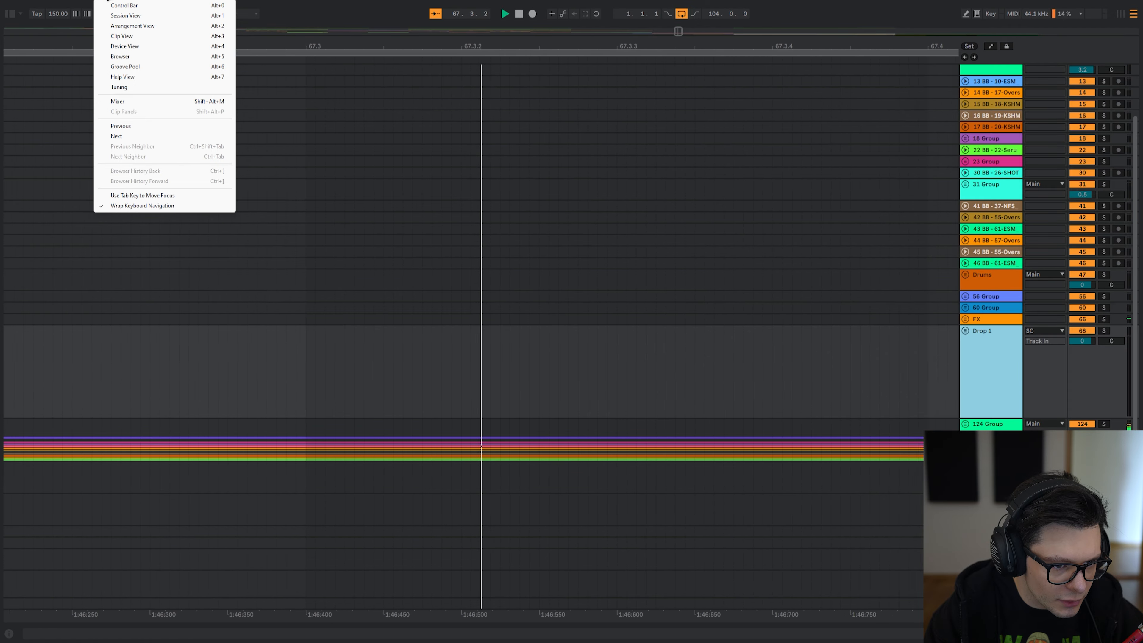
pyautogui.moveTo(89, 1)
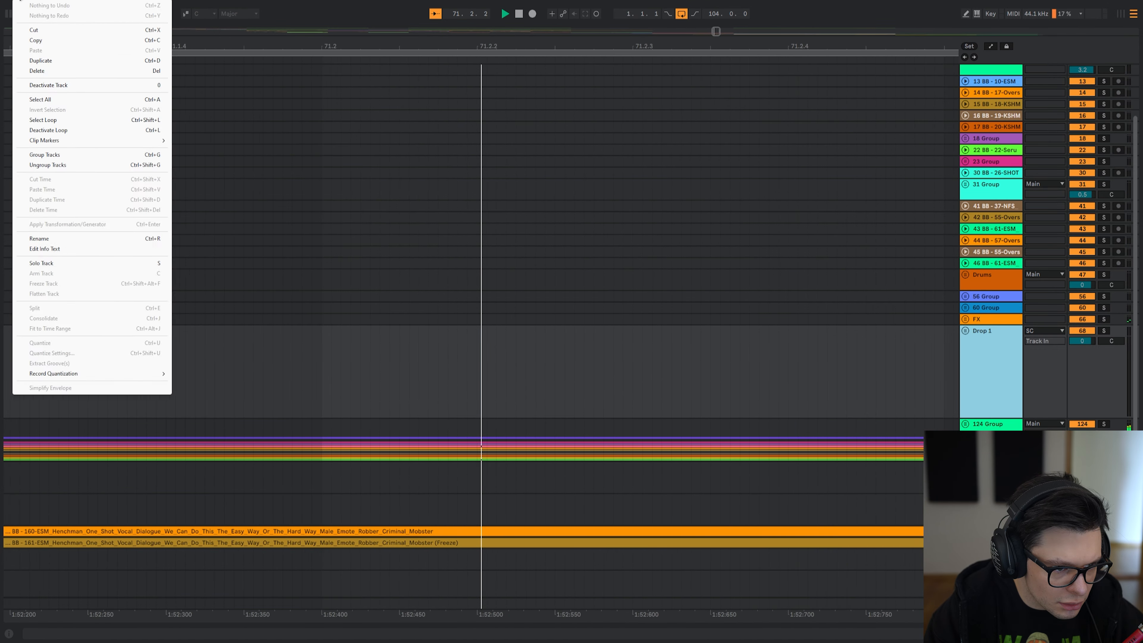
pyautogui.moveTo(133, 1)
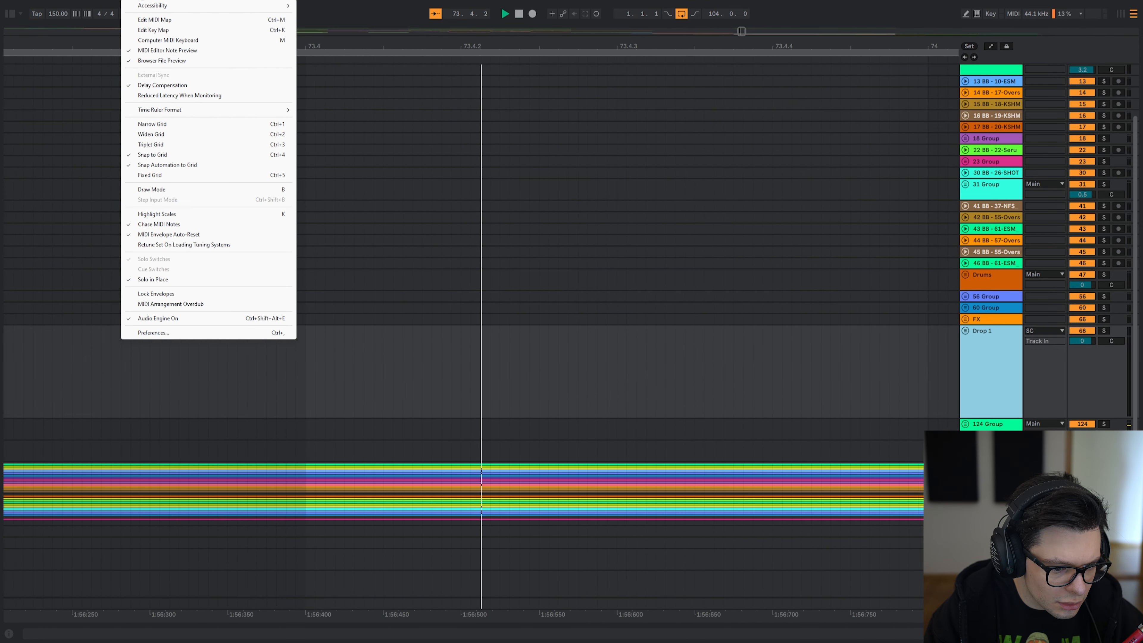
pyautogui.click(471, 34)
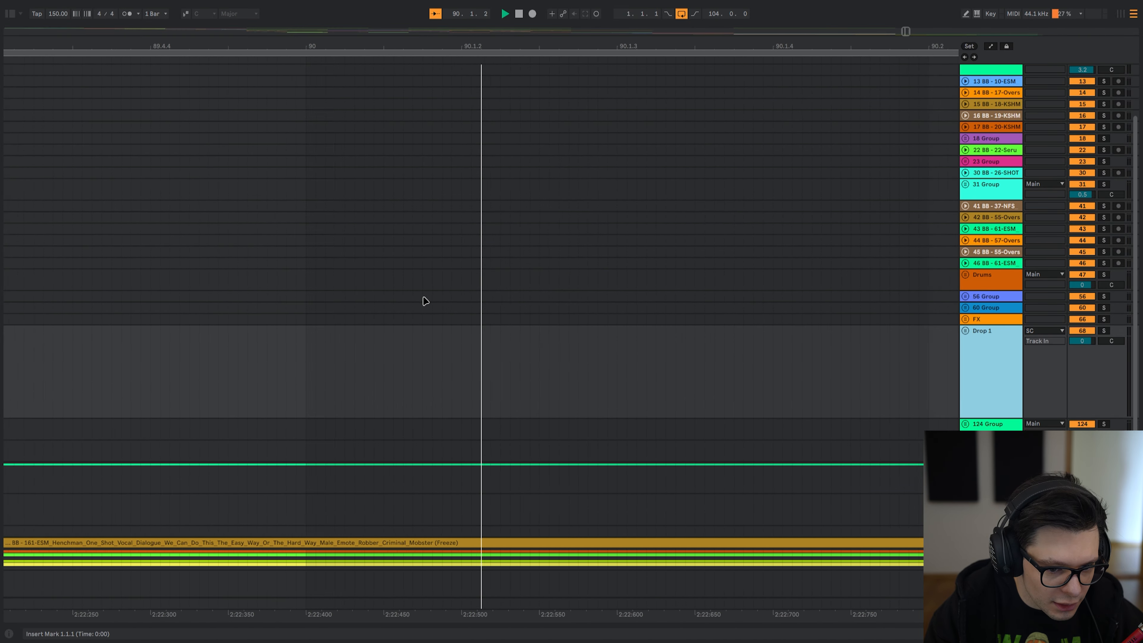
pyautogui.scroll(-12, 426, 301)
# - Set Show Scroll Bars to When Scrolling in the Display & Input preferences and close them
pyautogui.click(103, 1)
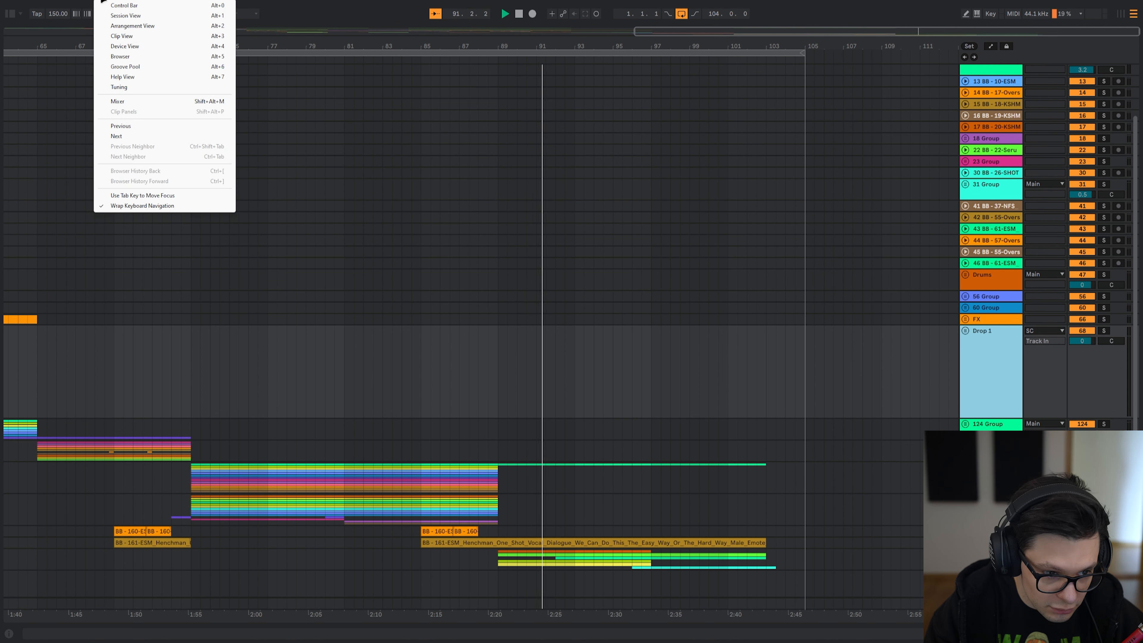
pyautogui.moveTo(85, 0)
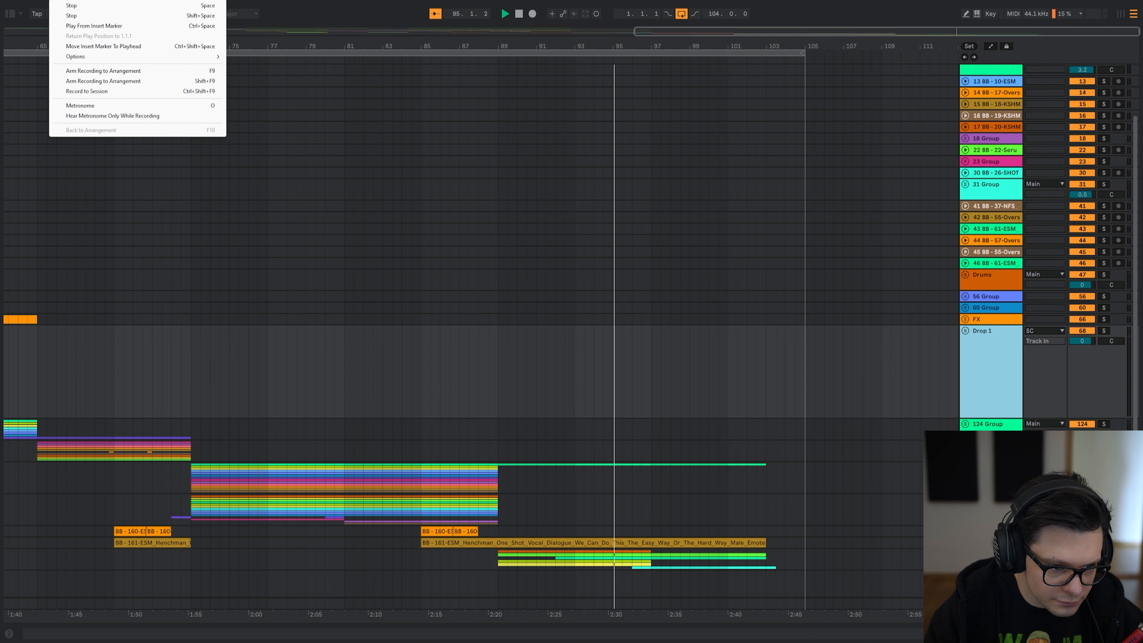
pyautogui.moveTo(20, 1)
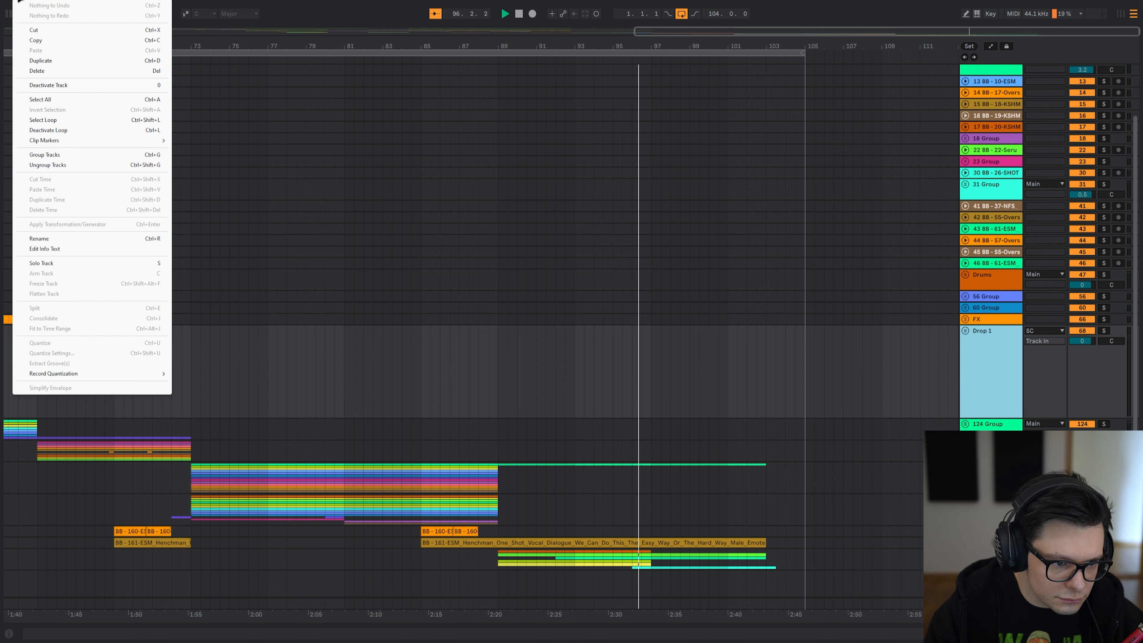
pyautogui.moveTo(129, 1)
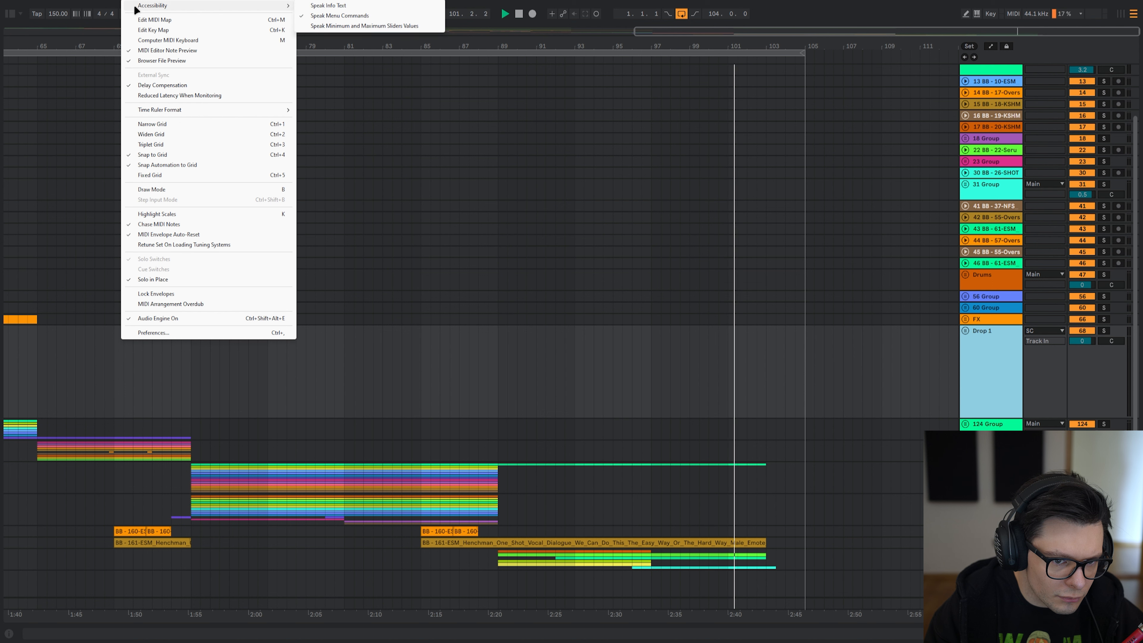
pyautogui.click(182, 332)
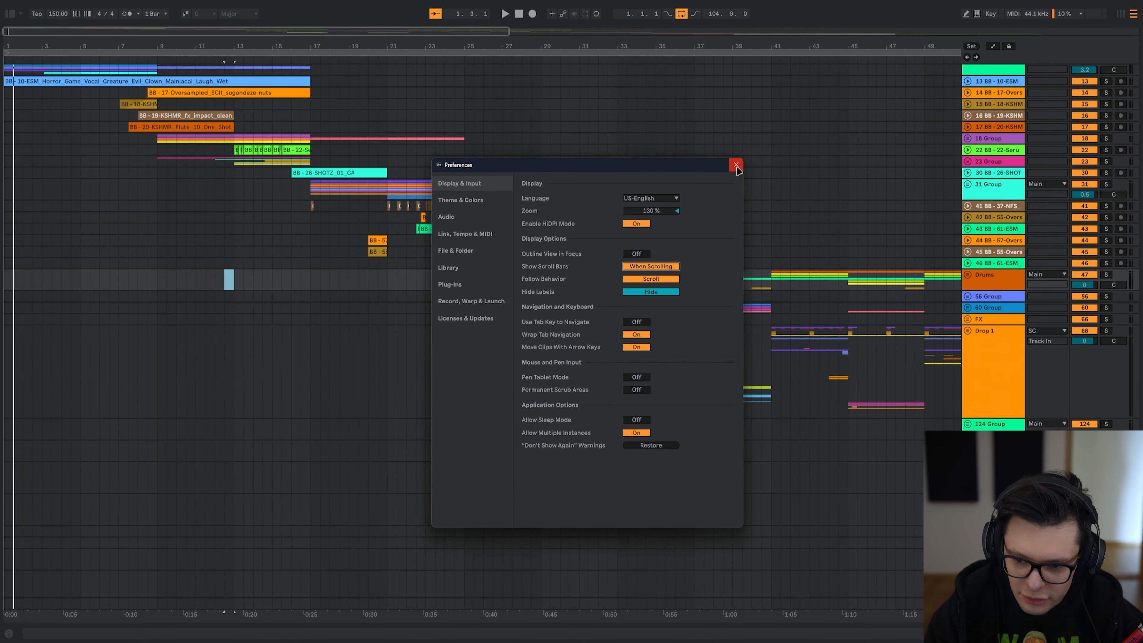
pyautogui.click(736, 166)
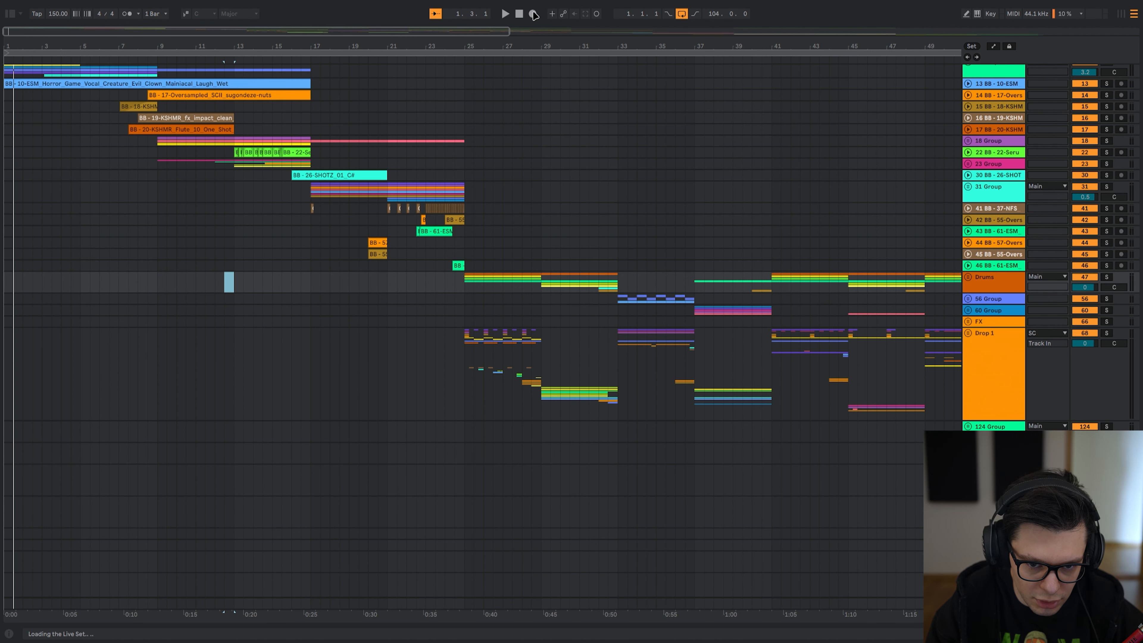
# - Unfold the 5 Group in the newly loaded set and expand its tracks to show their waveforms
pyautogui.click(18, 133)
pyautogui.press('+')
pyautogui.press('+')
pyautogui.press('u')
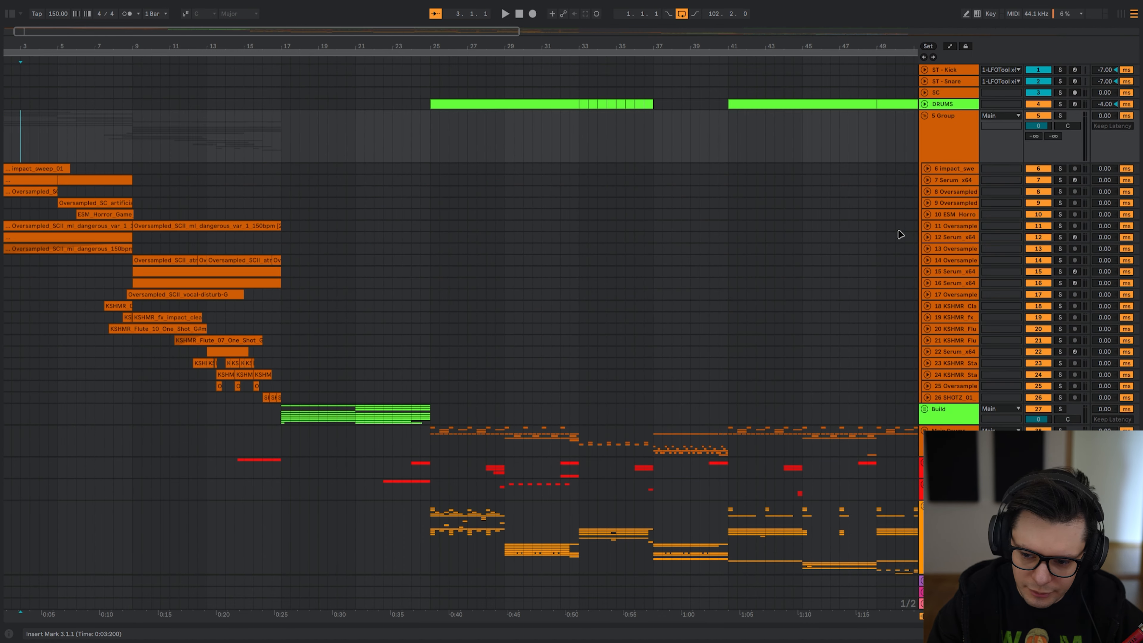
pyautogui.keyDown('alt'); pyautogui.click(927, 216); pyautogui.keyUp('alt')
pyautogui.scroll(4, 148, 207)
pyautogui.moveTo(148, 206); pyautogui.dragTo(523, 225)
# - Select the impact_sweep_01 clip at bar 1 of track 6 in the 5 Group
pyautogui.click(169, 169)
pyautogui.scroll(-4, 161, 185)
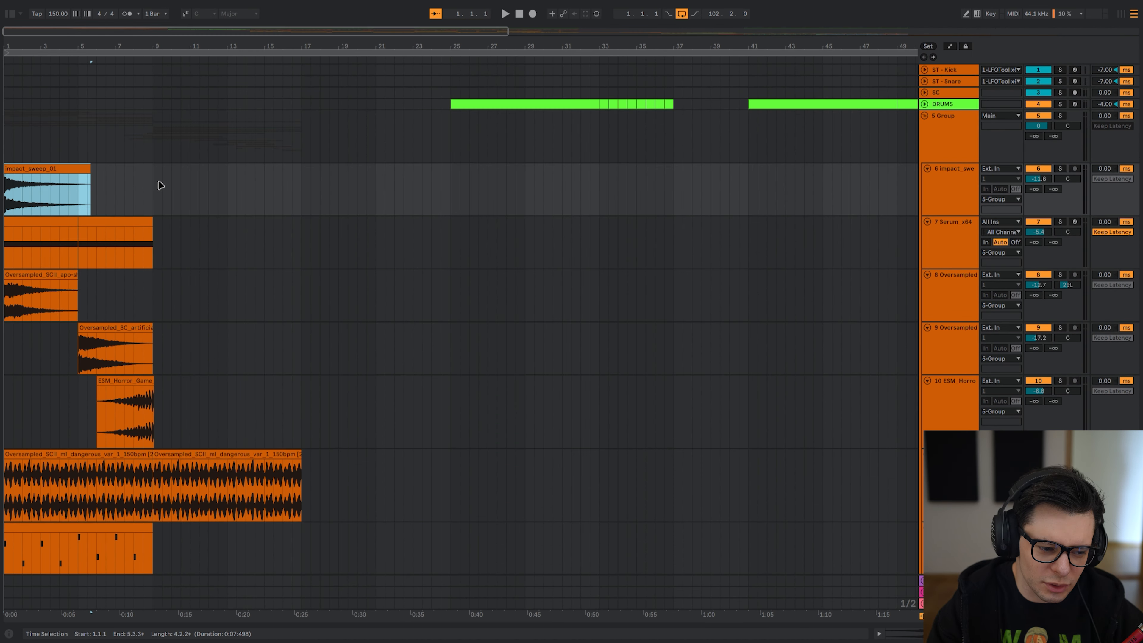
pyautogui.scroll(4, 65, 180)
pyautogui.moveTo(102, 184); pyautogui.dragTo(316, 178)
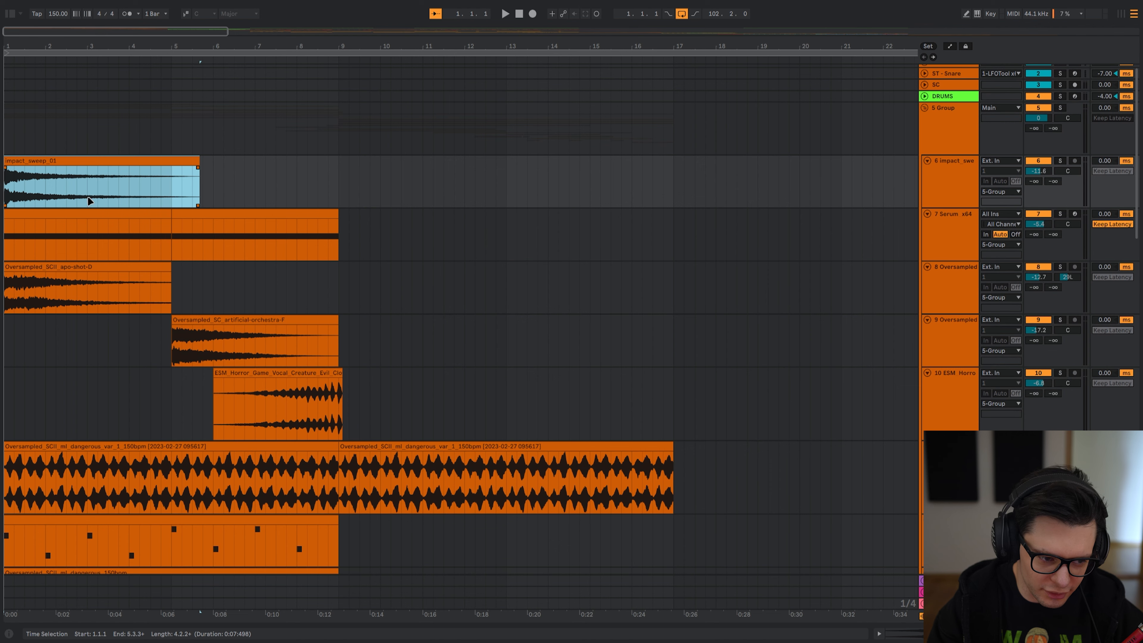
pyautogui.scroll(4, 35, 184)
pyautogui.scroll(-8, 36, 184)
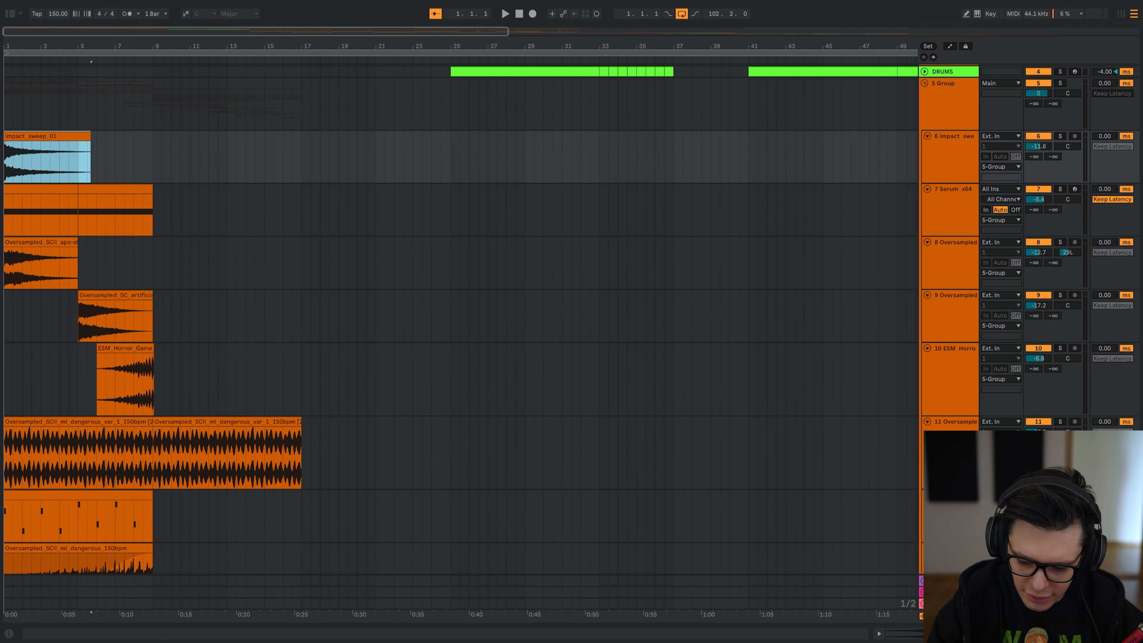
# - Play the intro from bar 1 and look over the Oversampled and Serum tracks in the 5 Group
pyautogui.click(948, 604)
pyautogui.press('space')
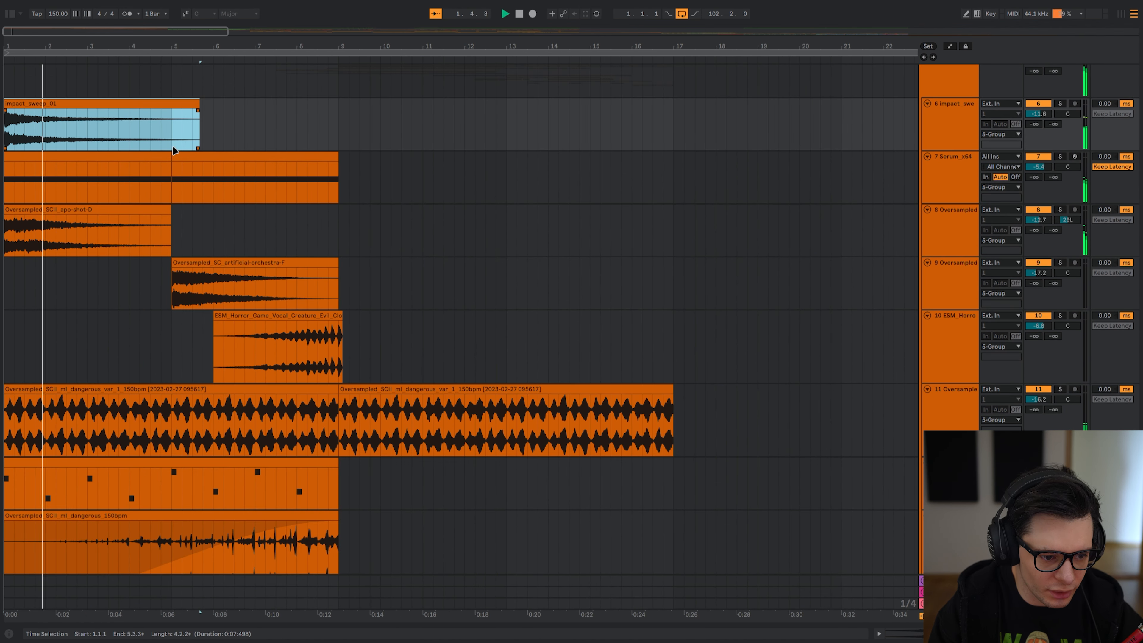
pyautogui.scroll(-2, 243, 72)
pyautogui.scroll(1, 291, 305)
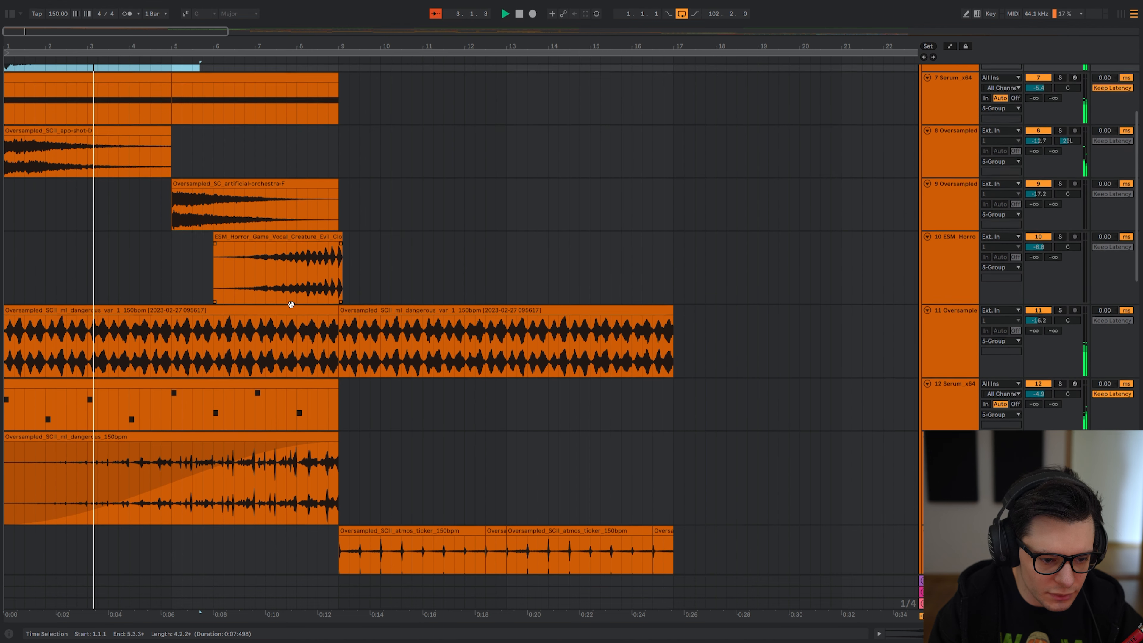
# - Play Serum track 7 of the 5 Group in solo from bar 1 and show its device chain
pyautogui.scroll(2, 170, 185)
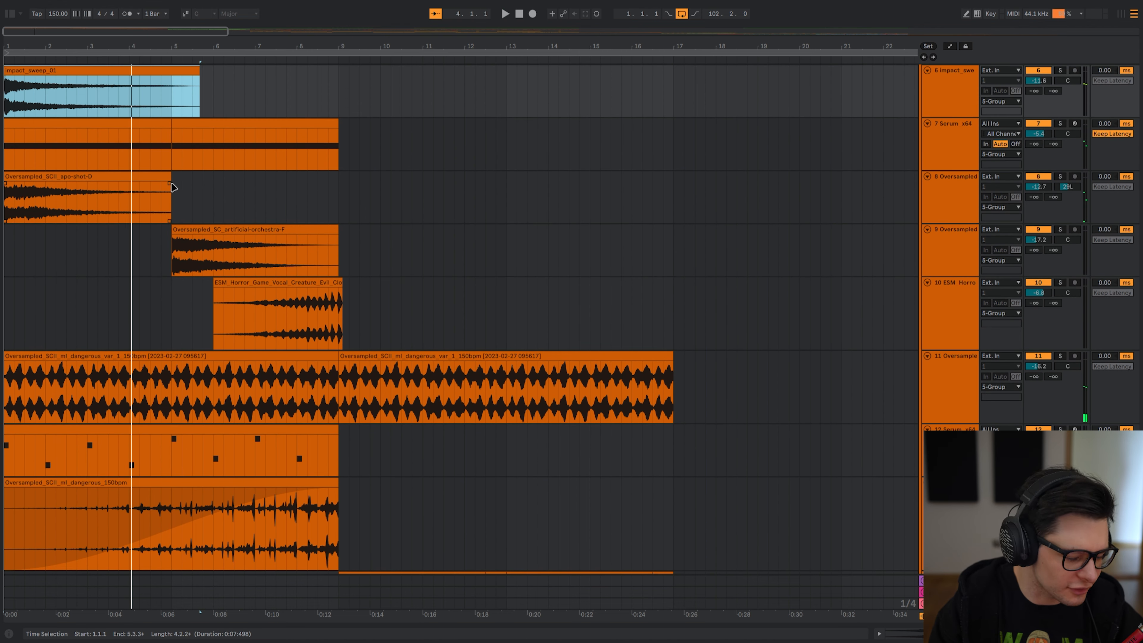
pyautogui.scroll(1, 182, 211)
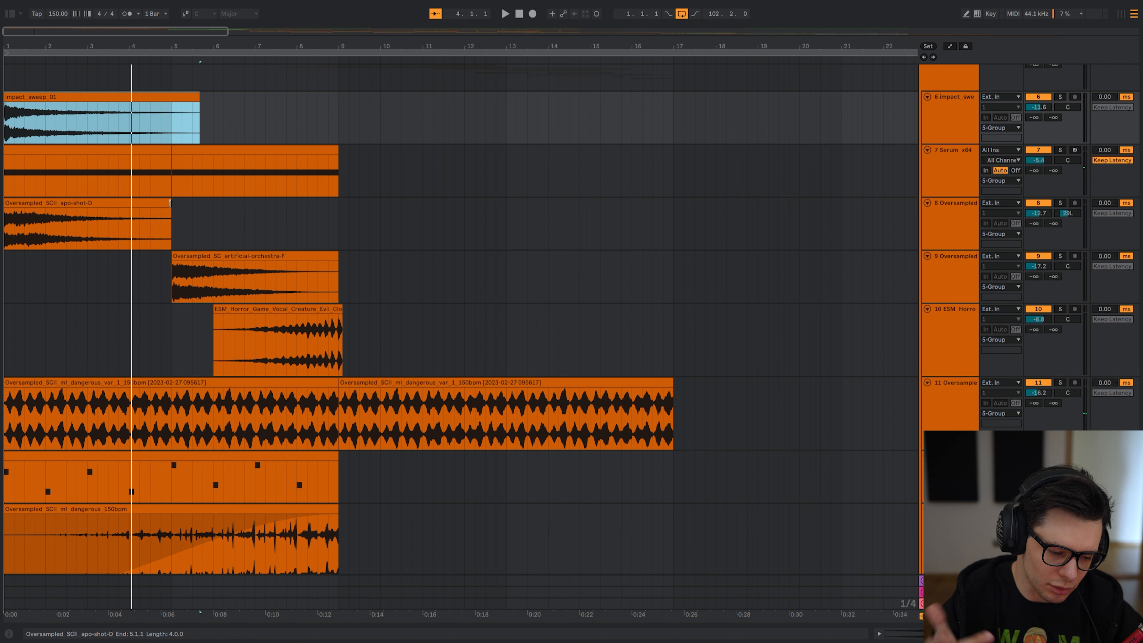
pyautogui.press('space')
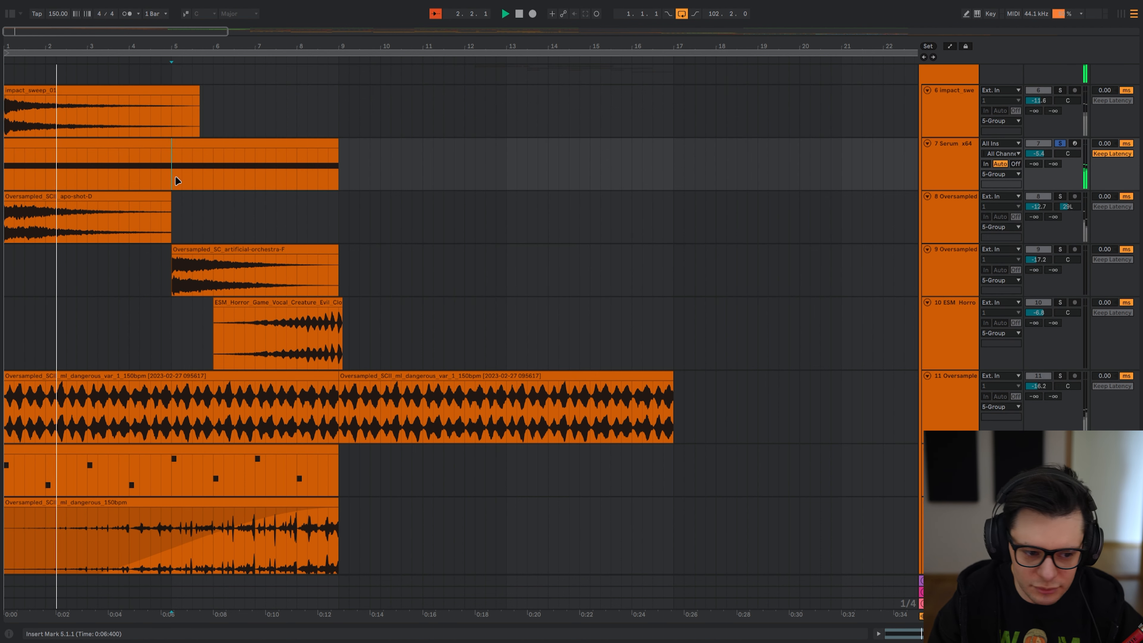
pyautogui.click(176, 180)
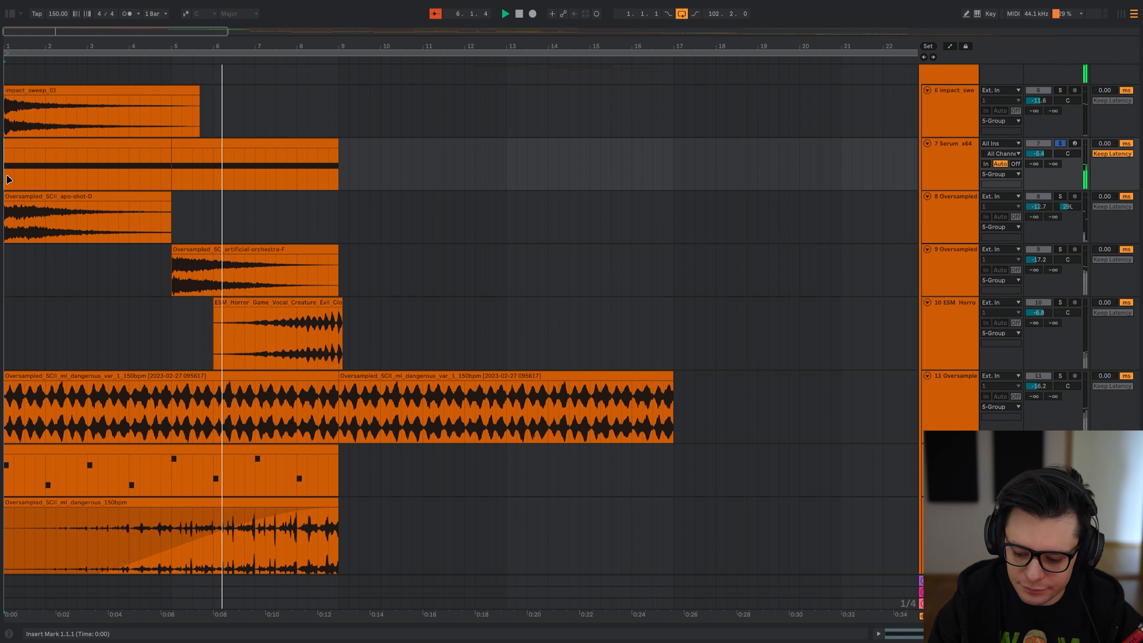
pyautogui.hotkey('shift', 'Tab')
pyautogui.hotkey('shift', 'Tab')
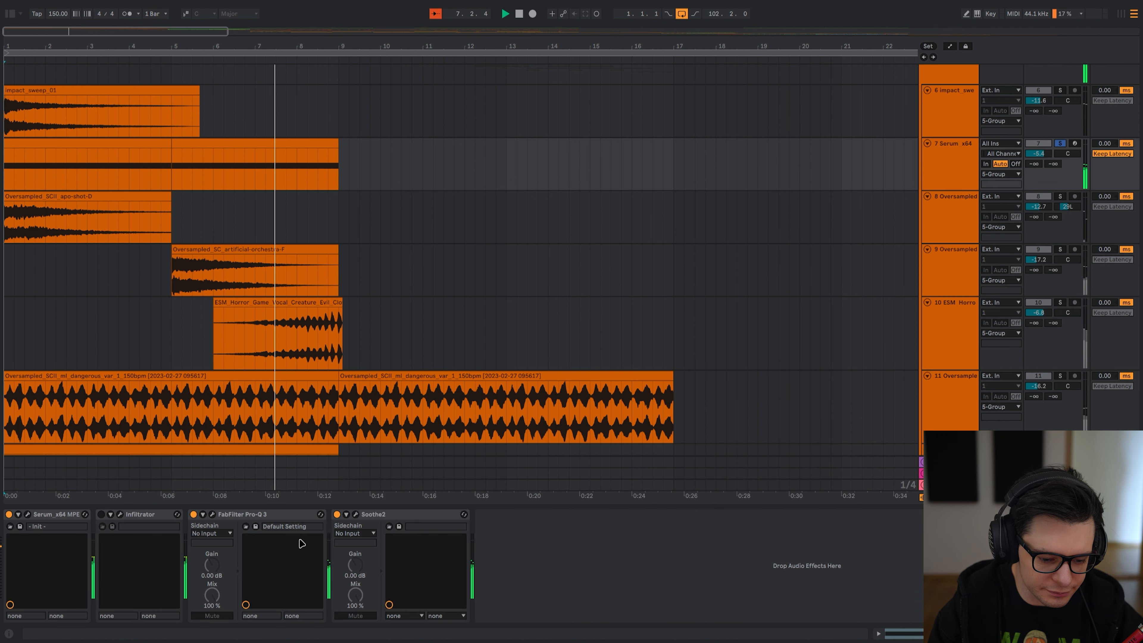
# - Open the FabFilter Pro-Q 3 on Serum track 7, inspect its EQ curve during playback and close it
pyautogui.click(212, 514)
pyautogui.moveTo(125, 93); pyautogui.dragTo(406, 115)
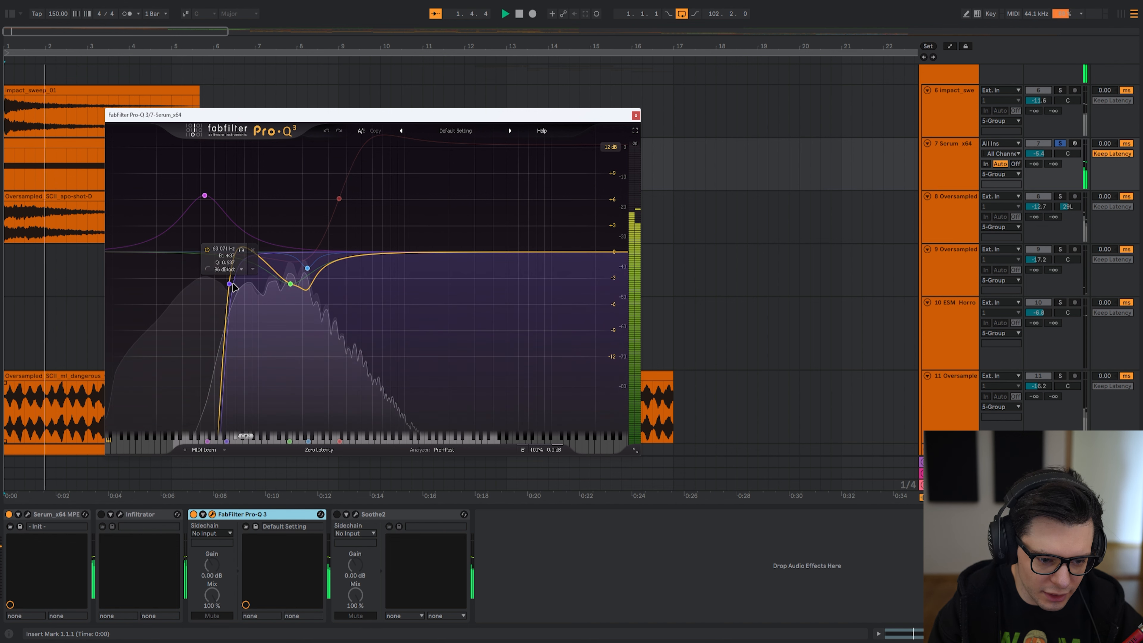
pyautogui.click(636, 117)
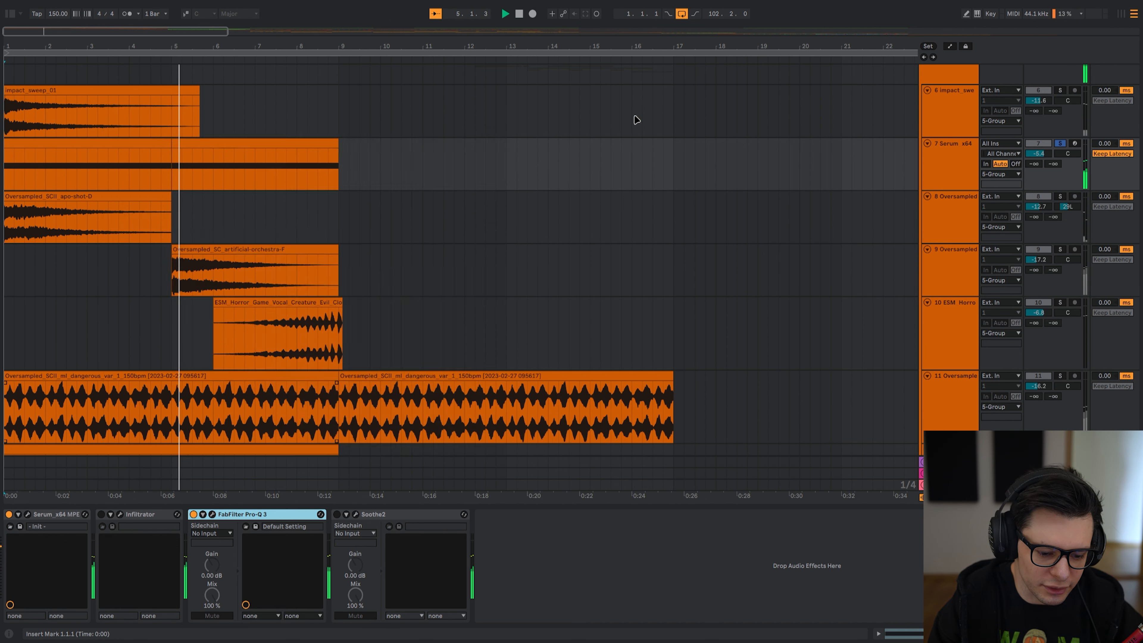
# - Inspect the Serum patch on track 7 while it plays, toggling its MG Low 24 filter to compare the sound
pyautogui.click(574, 102)
pyautogui.press('space')
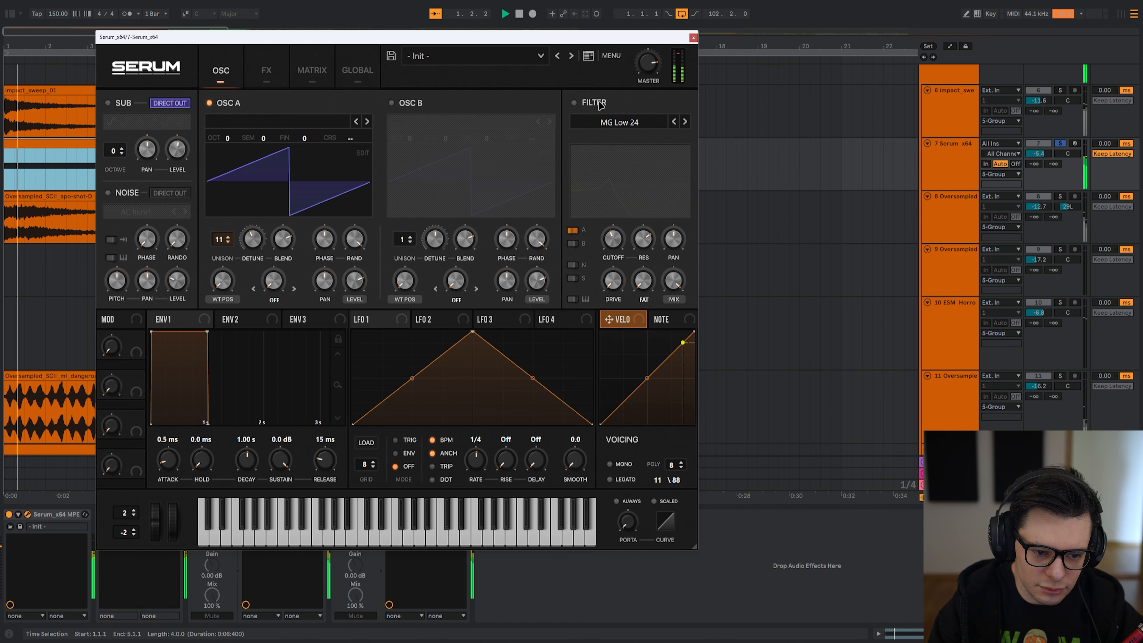
pyautogui.click(574, 103)
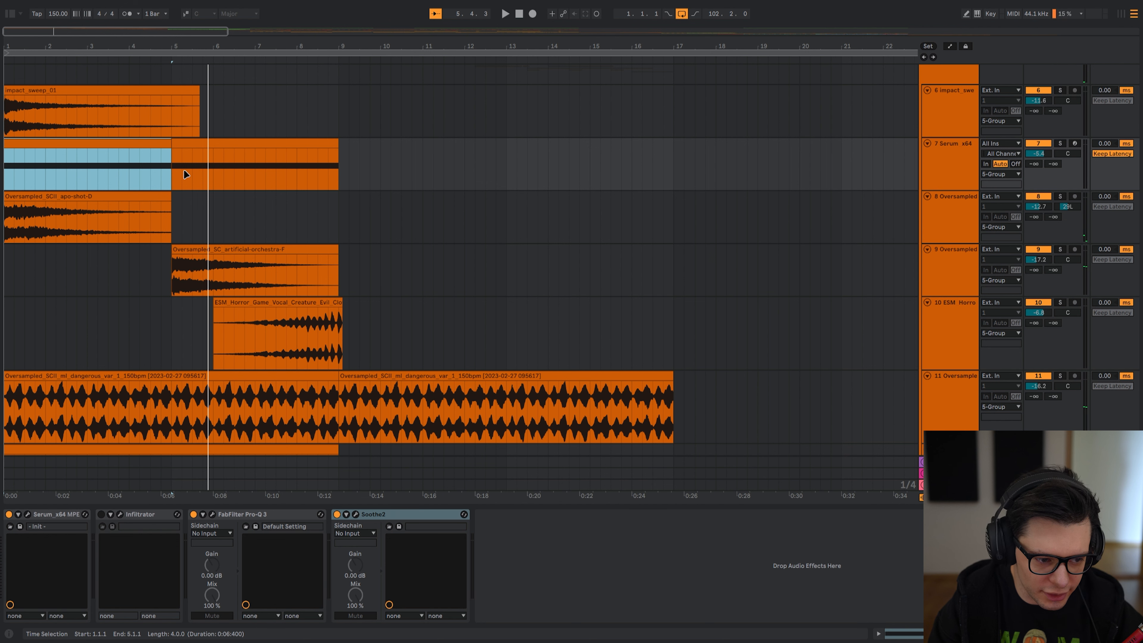
# - Audition the mercy, sublime, trumpet_phrase and undone samples from Melodic Enhancers > Melodic One-Shots in Oversampled - Sound Enhancers, then hide the browser
pyautogui.click(7, 207)
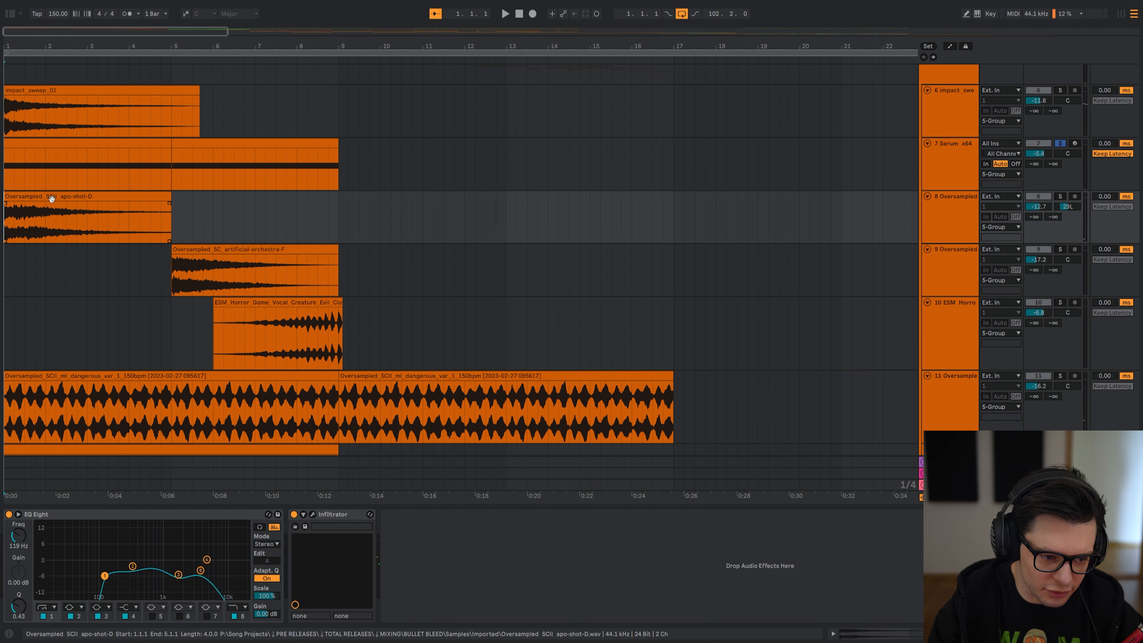
pyautogui.click(10, 13)
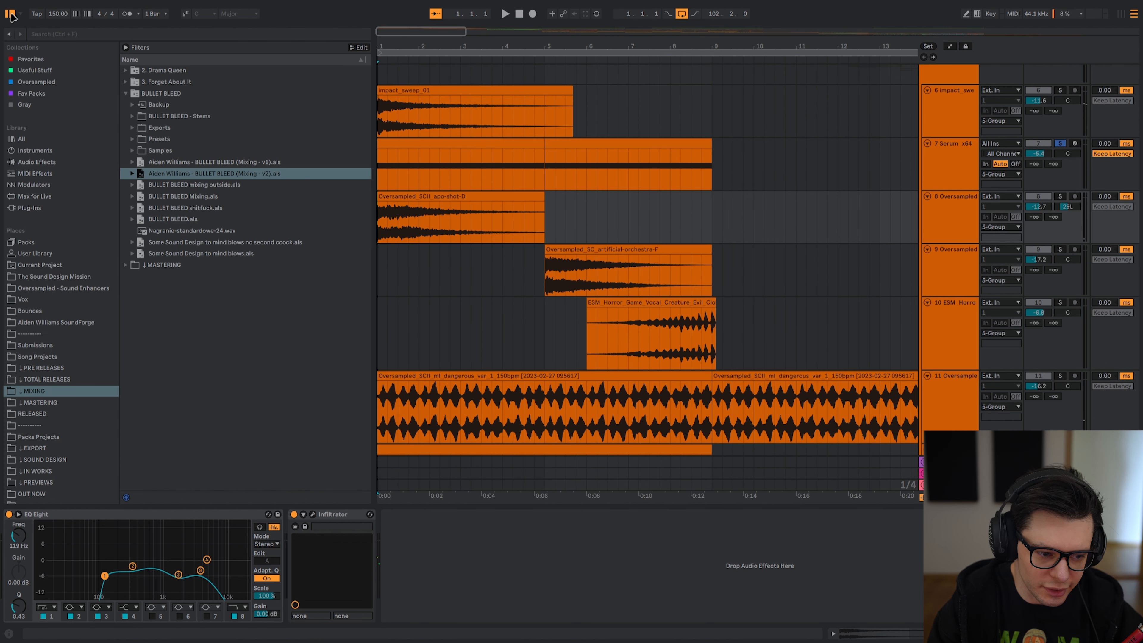
pyautogui.click(59, 289)
pyautogui.click(180, 105)
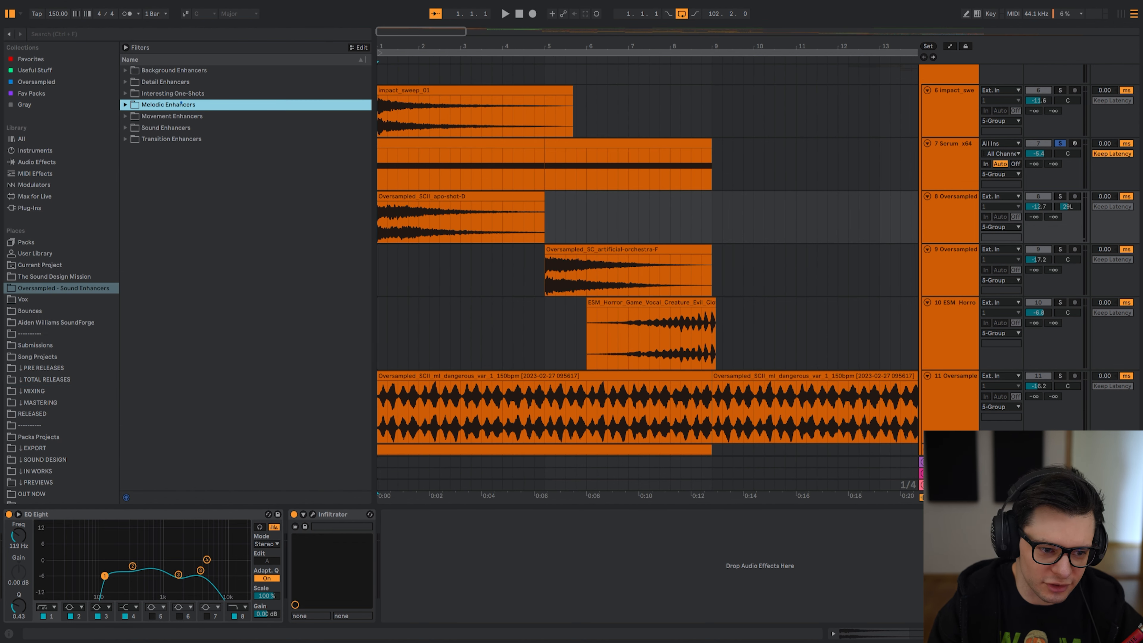
pyautogui.click(180, 153)
pyautogui.click(201, 219)
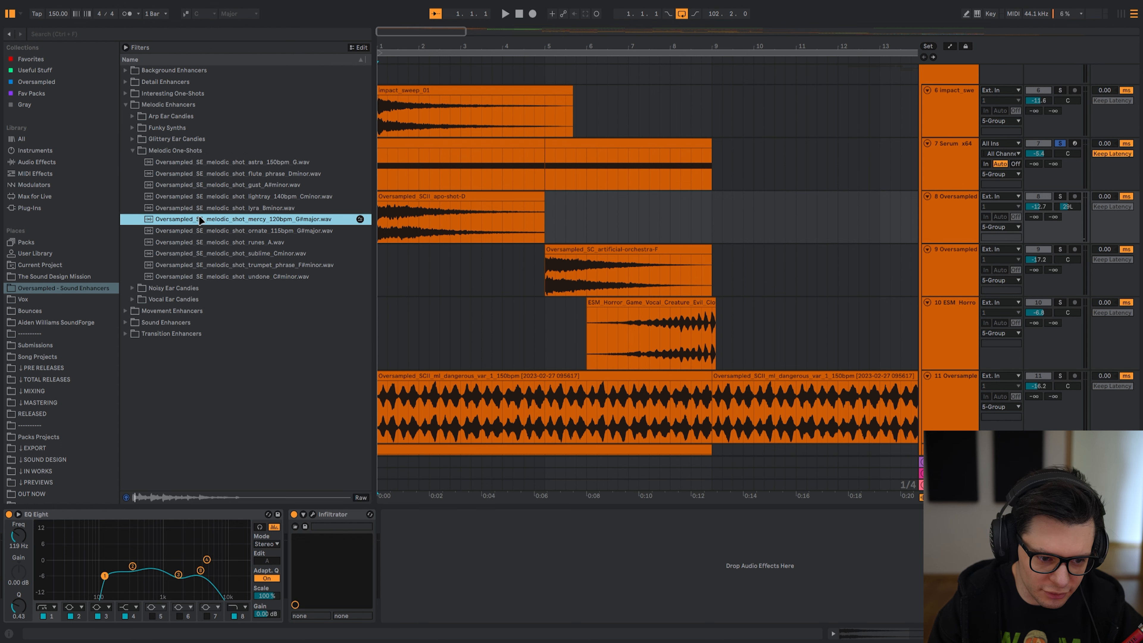
pyautogui.click(230, 254)
pyautogui.click(258, 266)
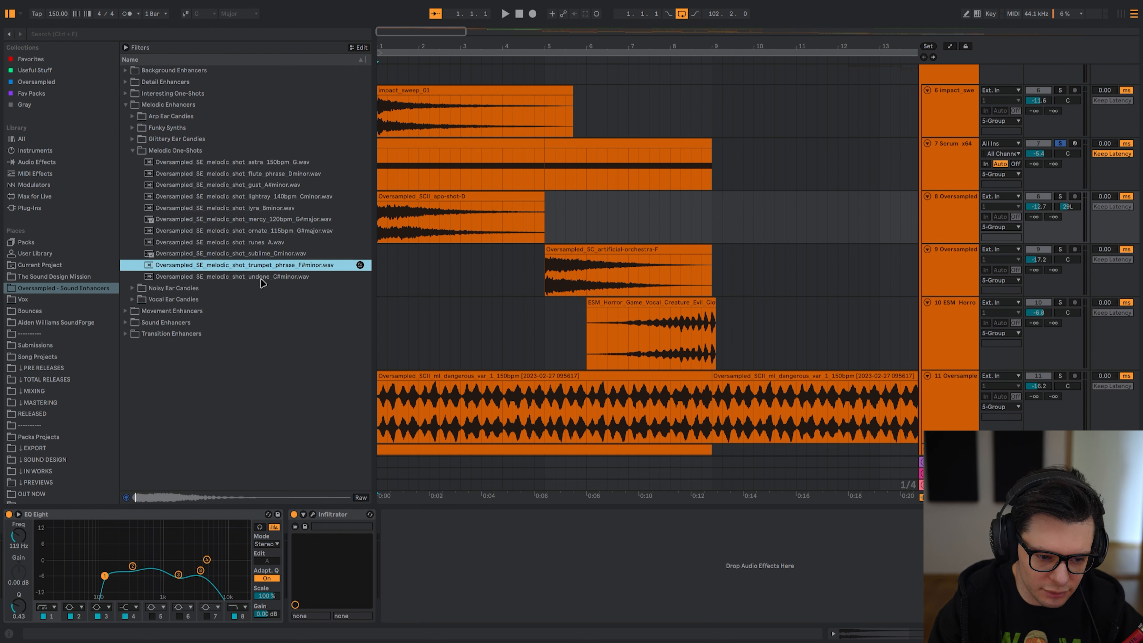
pyautogui.click(260, 277)
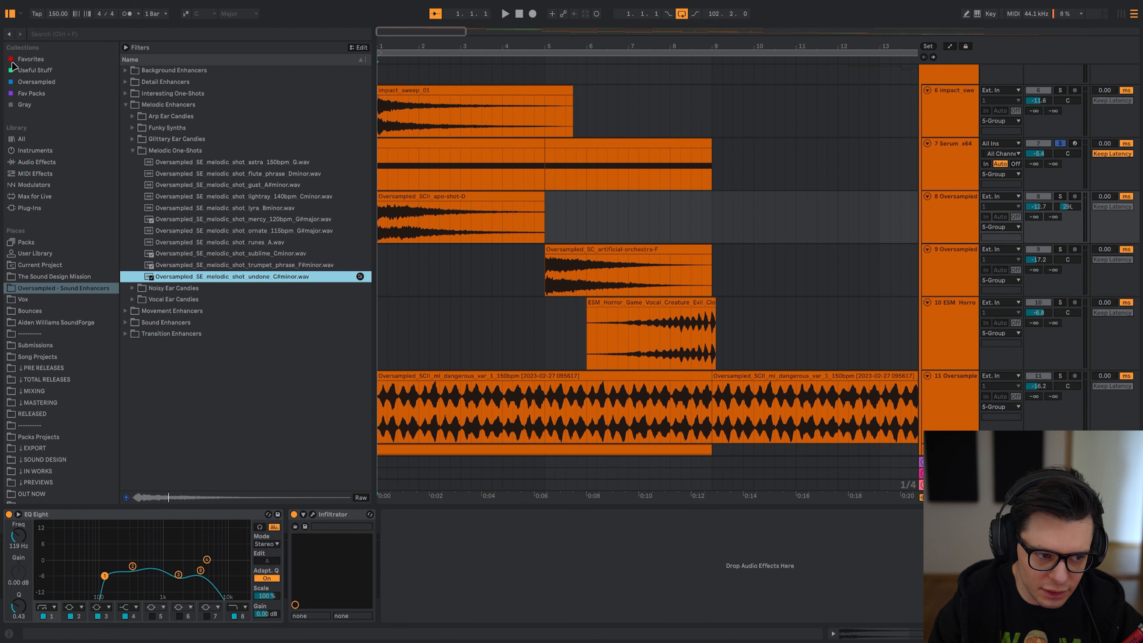
pyautogui.click(9, 14)
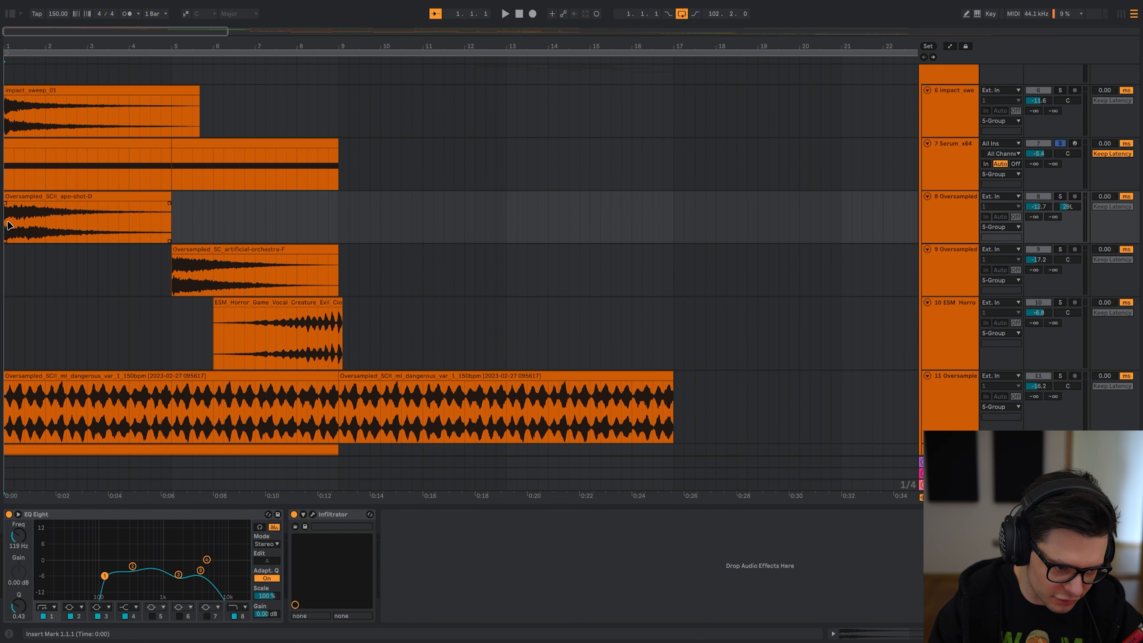
# - Try to extend the Oversampled_SCII_apo-shot-D clip on track 8 to bar 9, then undo the change
pyautogui.click(148, 200)
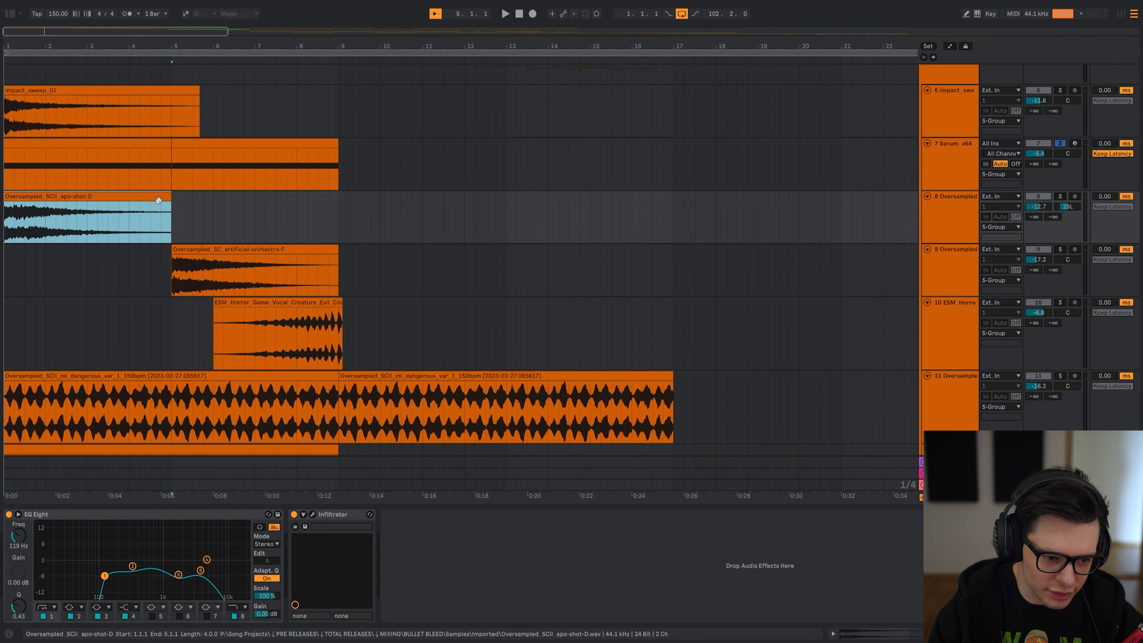
pyautogui.moveTo(170, 205); pyautogui.dragTo(342, 211)
pyautogui.hotkey('ctrl', 'z')
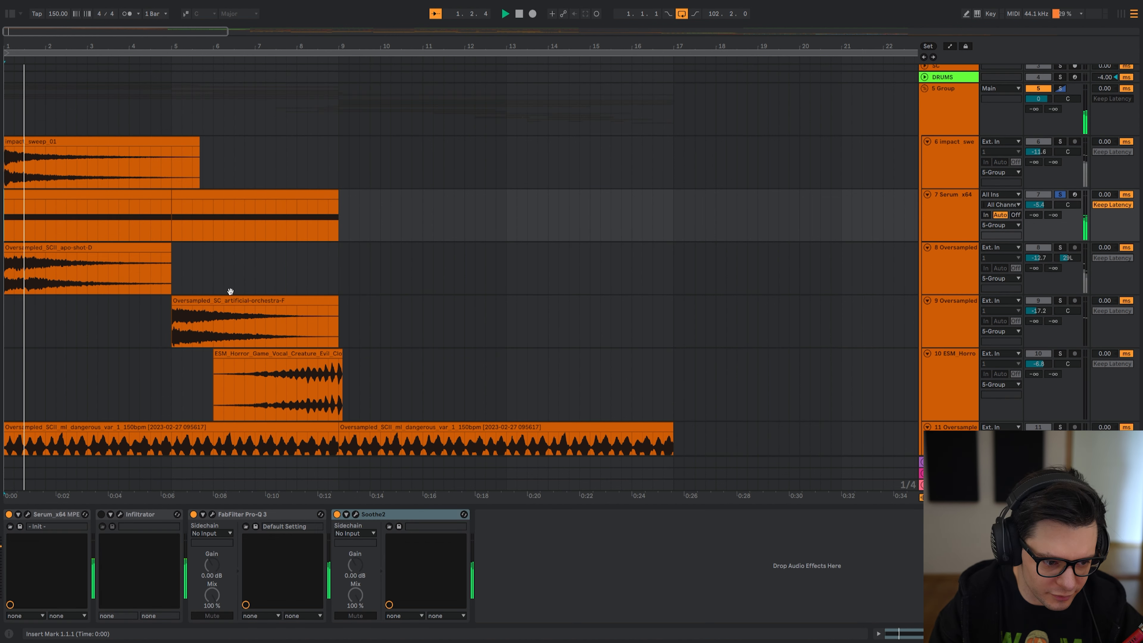
# - Solo track 8 alongside the Serum track and play from bar 1 with its EQ Eight and Infiltrator bypassed
pyautogui.scroll(-3, 230, 290)
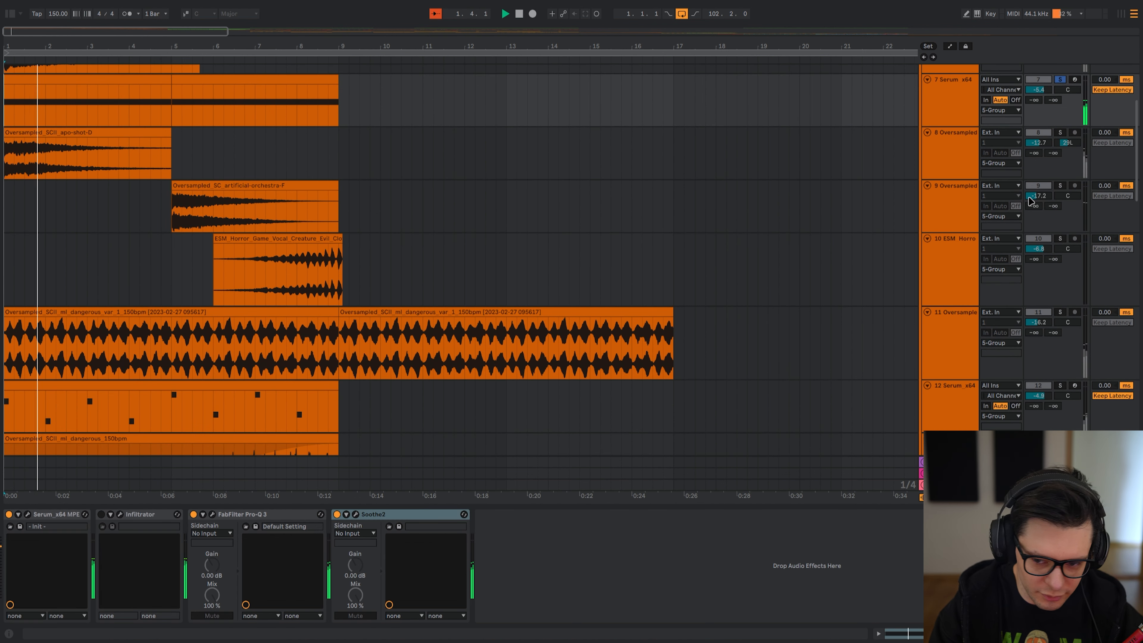
pyautogui.click(1061, 133)
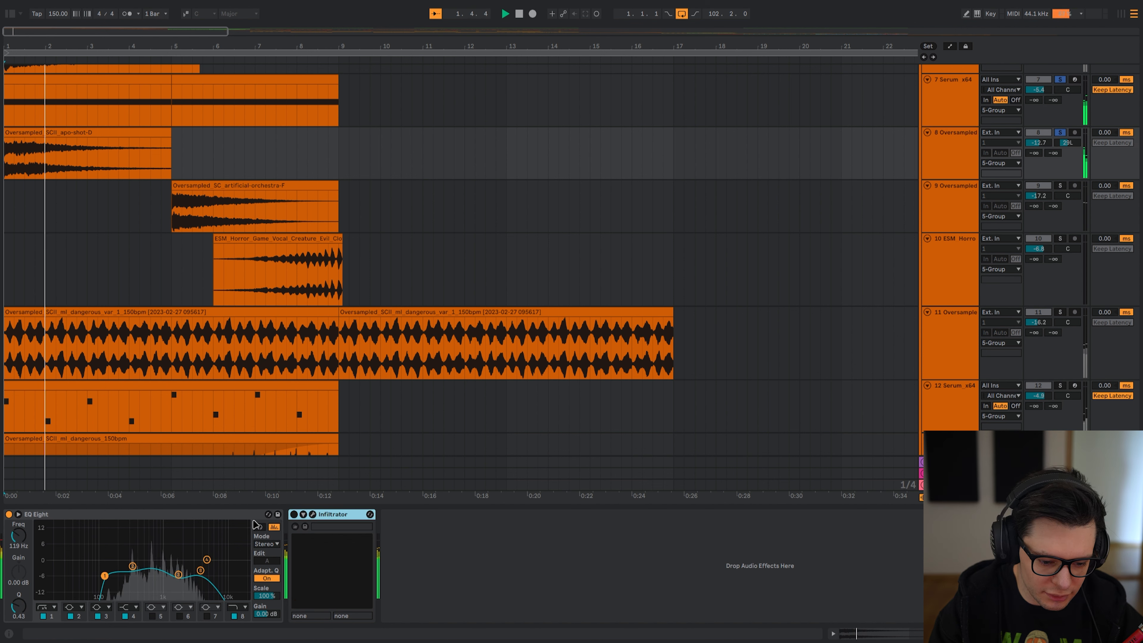
pyautogui.click(220, 515)
pyautogui.press('0')
pyautogui.press('space')
pyautogui.press('space')
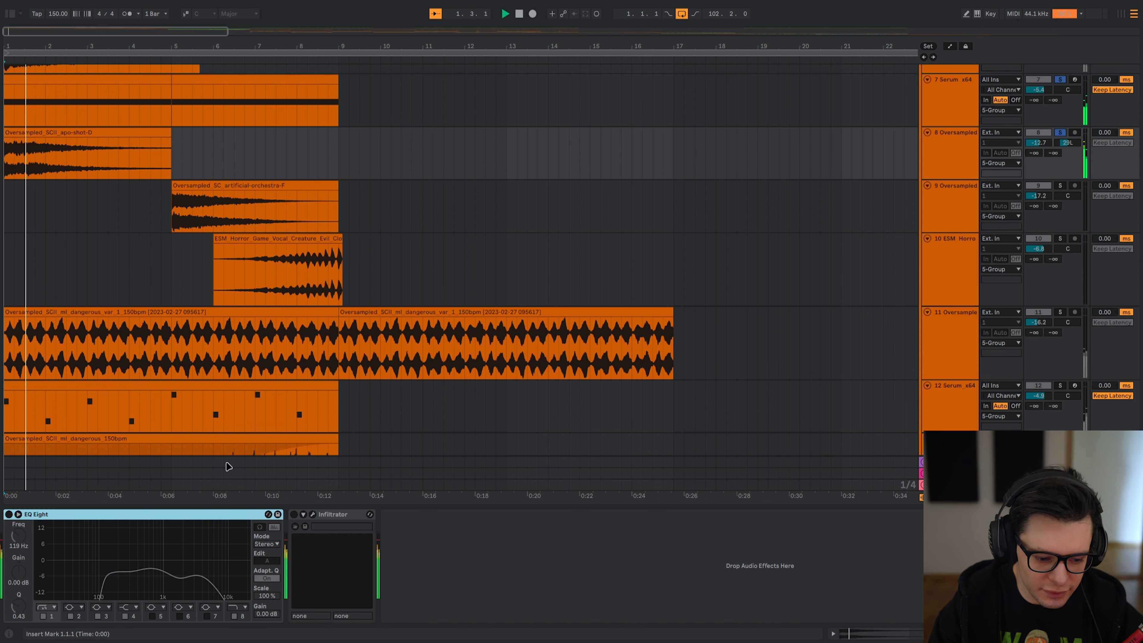
pyautogui.press('space')
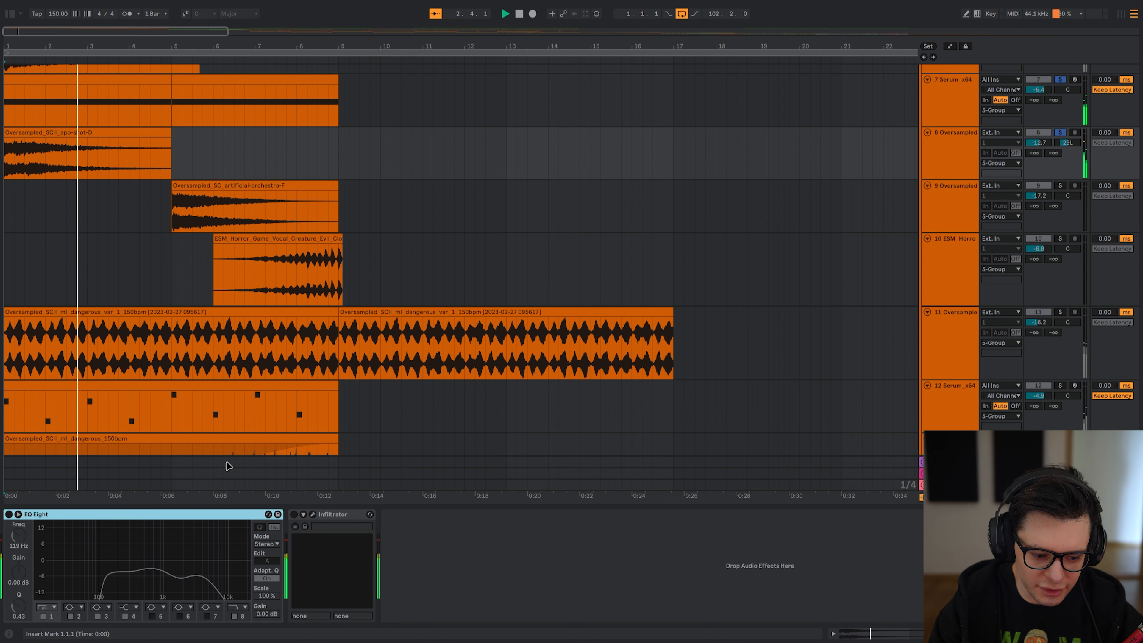
# - Compare track 8 from bar 1 with EQ Eight and Infiltrator both active and both bypassed
pyautogui.press('space')
pyautogui.press('0')
pyautogui.press('space')
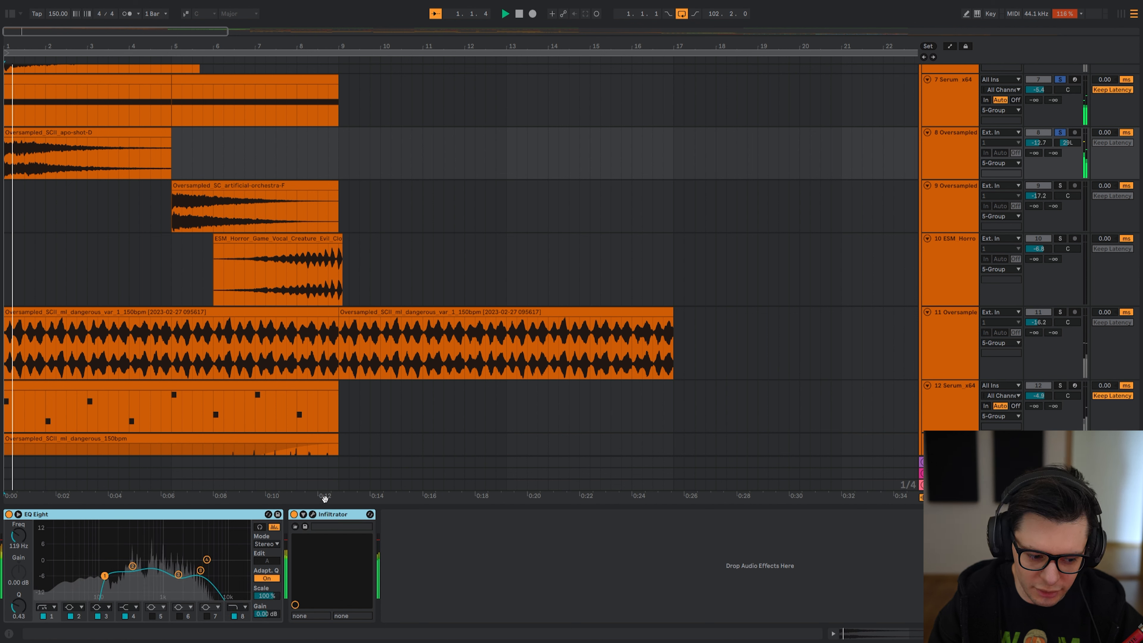
pyautogui.click(336, 515)
pyautogui.press('space')
pyautogui.click(220, 515)
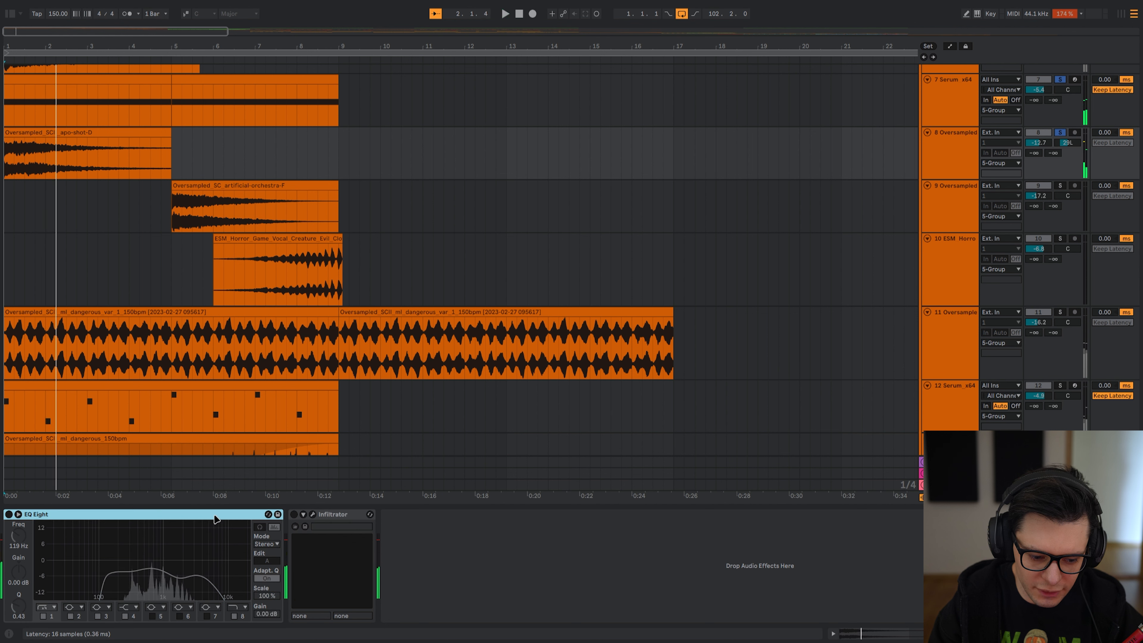
pyautogui.press('0')
pyautogui.press('space')
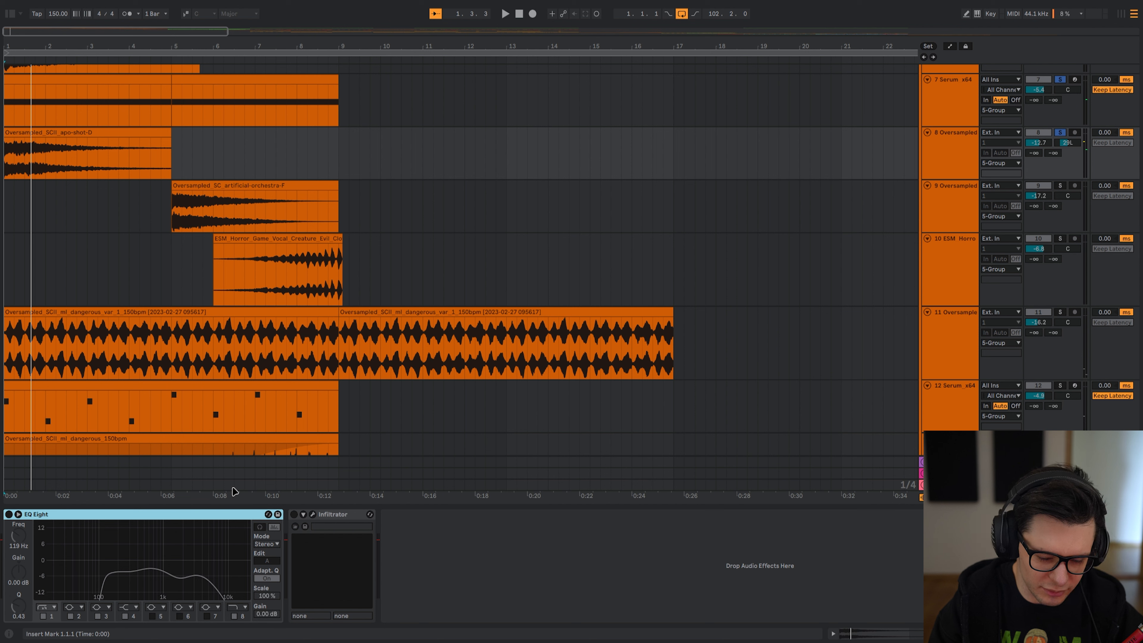
# - Replay track 8 from bar 1 with EQ Eight switched off and on, and select its 1.78 kHz band
pyautogui.press('space')
pyautogui.press('0')
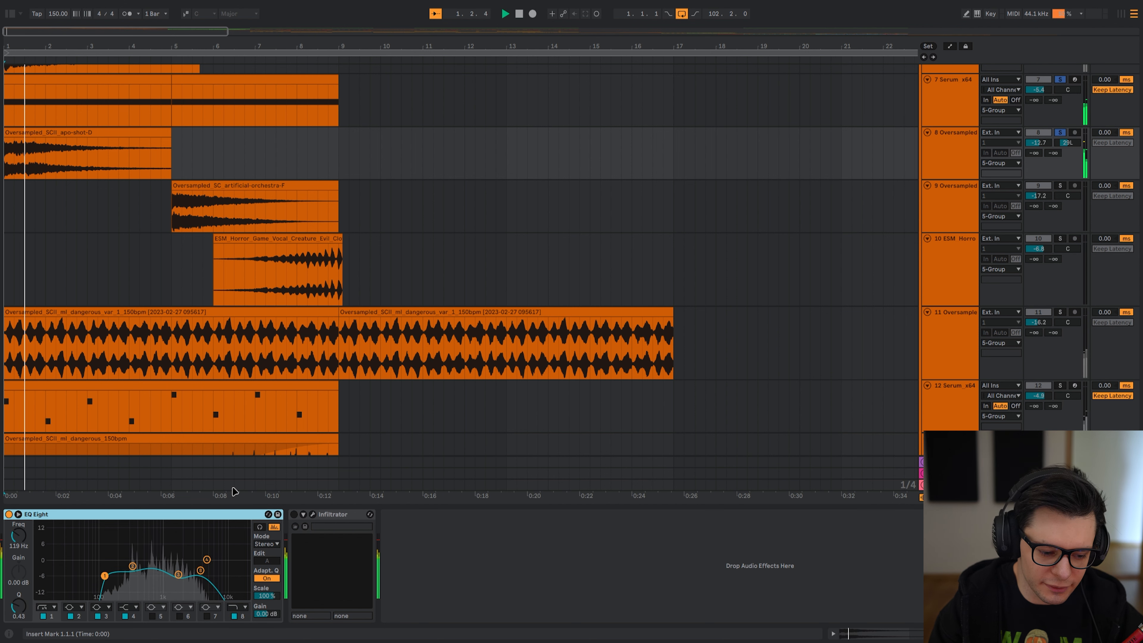
pyautogui.press('0')
pyautogui.press('space')
pyautogui.press('space')
pyautogui.press('0')
pyautogui.press('space')
pyautogui.press('space')
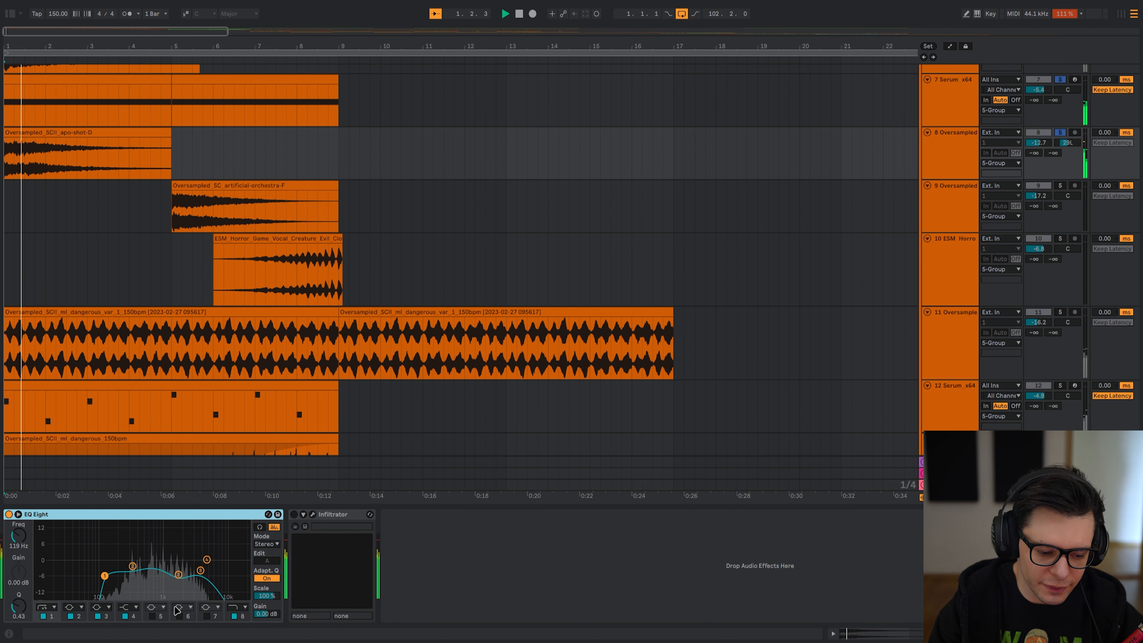
pyautogui.click(180, 576)
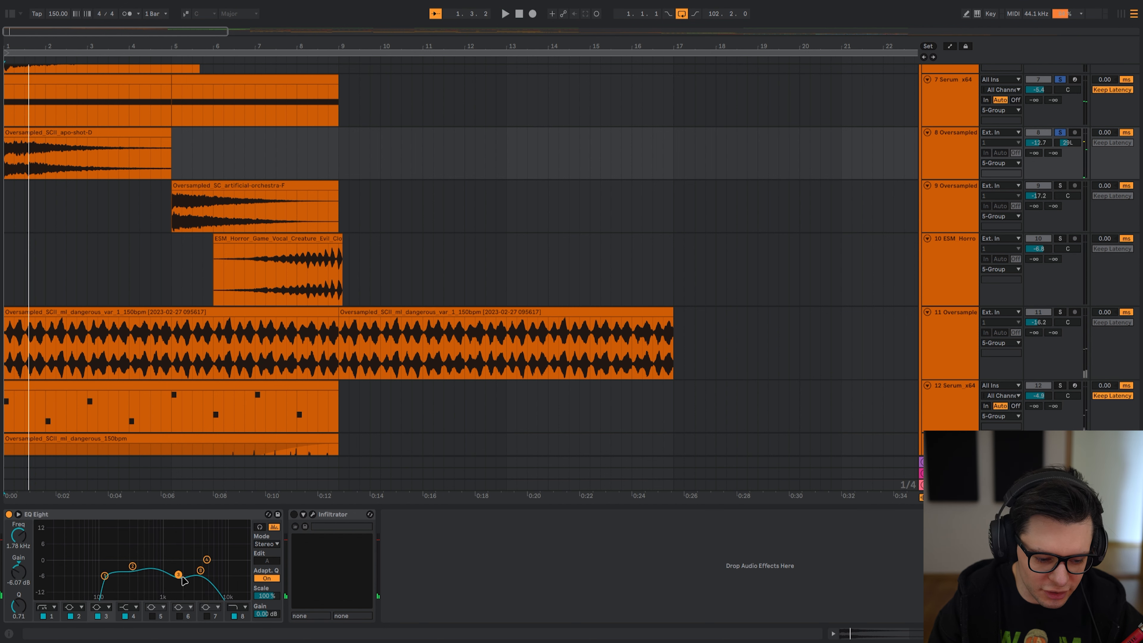
pyautogui.press('space')
pyautogui.press('space')
pyautogui.press('space')
# - Open the Infiltrator on track 8, examine effects 3 and 4 of the SAW2 preset during playback, and close it
pyautogui.click(317, 515)
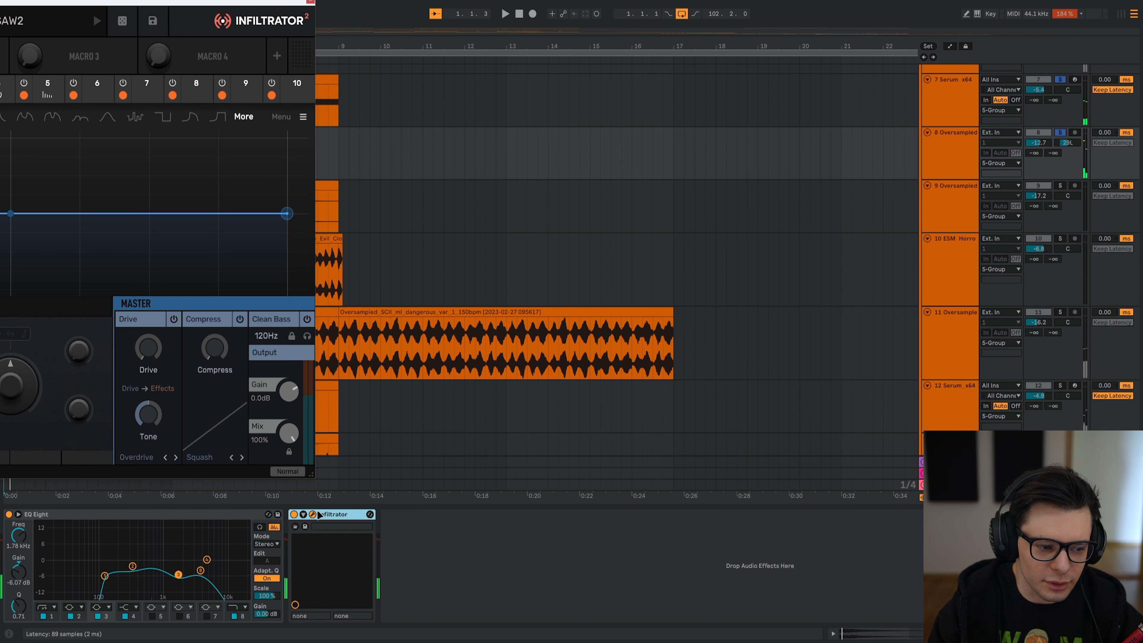
pyautogui.moveTo(35, 2); pyautogui.dragTo(477, 112)
pyautogui.press('space')
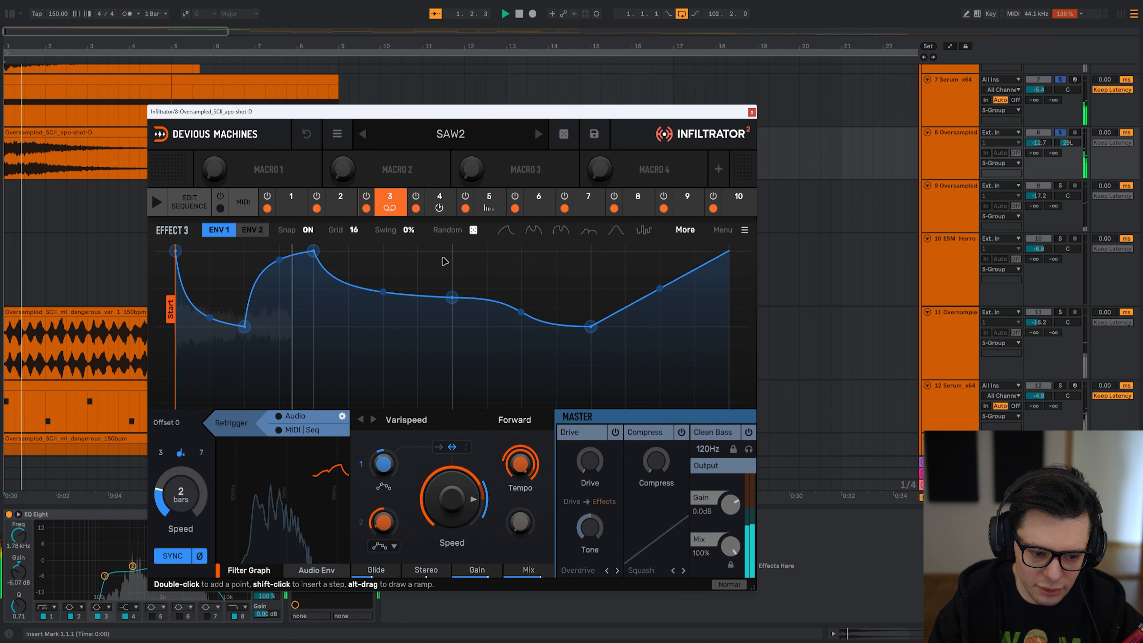
pyautogui.click(440, 199)
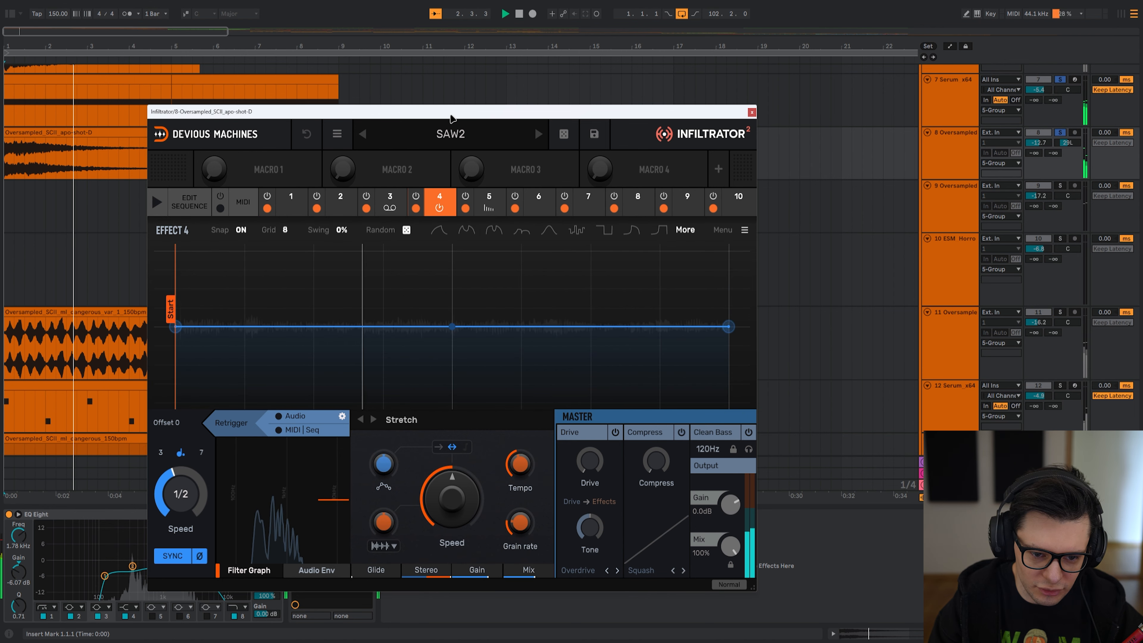
pyautogui.press('Escape')
pyautogui.press('space')
# - Select the MIDI clip starting at bar 1 on Serum track 12 and solo that track
pyautogui.scroll(-3, 115, 224)
pyautogui.scroll(3, 171, 293)
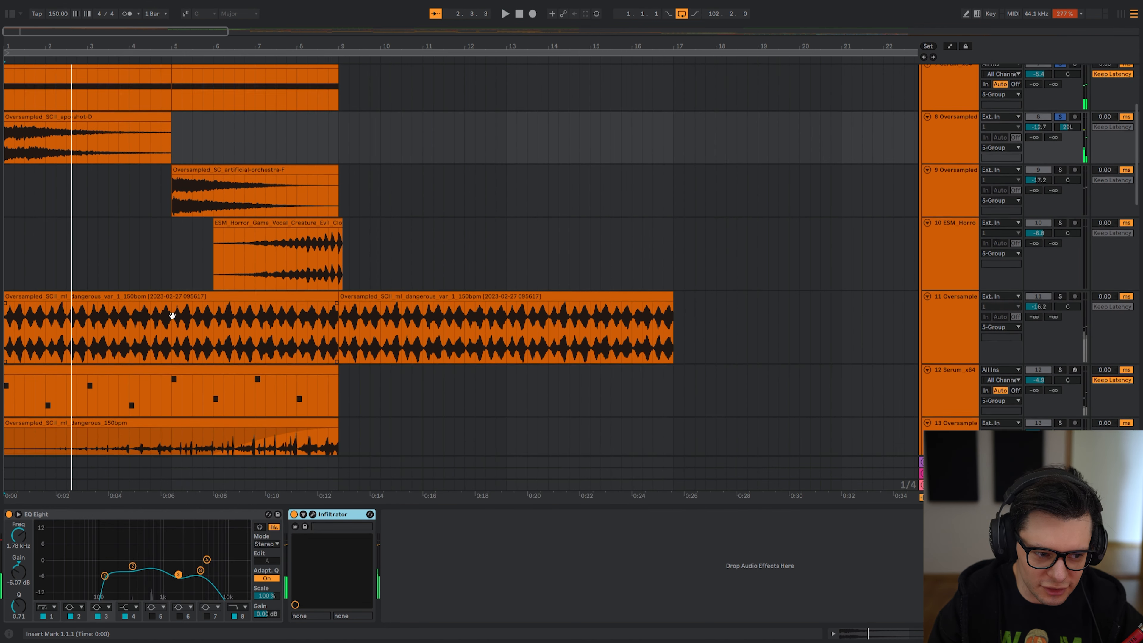
pyautogui.scroll(-2, 173, 311)
pyautogui.click(136, 294)
pyautogui.click(1059, 291)
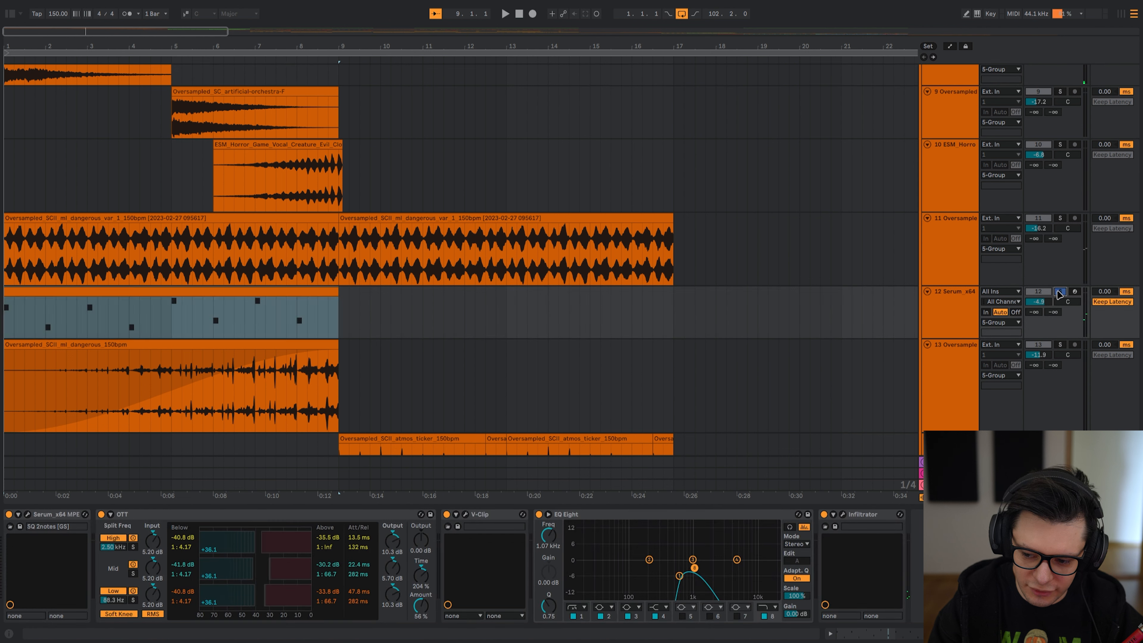
# - Bypass the OTT, V-Clip, EQ Eight and Infiltrator on Serum track 12 and play the track
pyautogui.click(247, 516)
pyautogui.keyDown('shift'); pyautogui.click(870, 515); pyautogui.keyUp('shift')
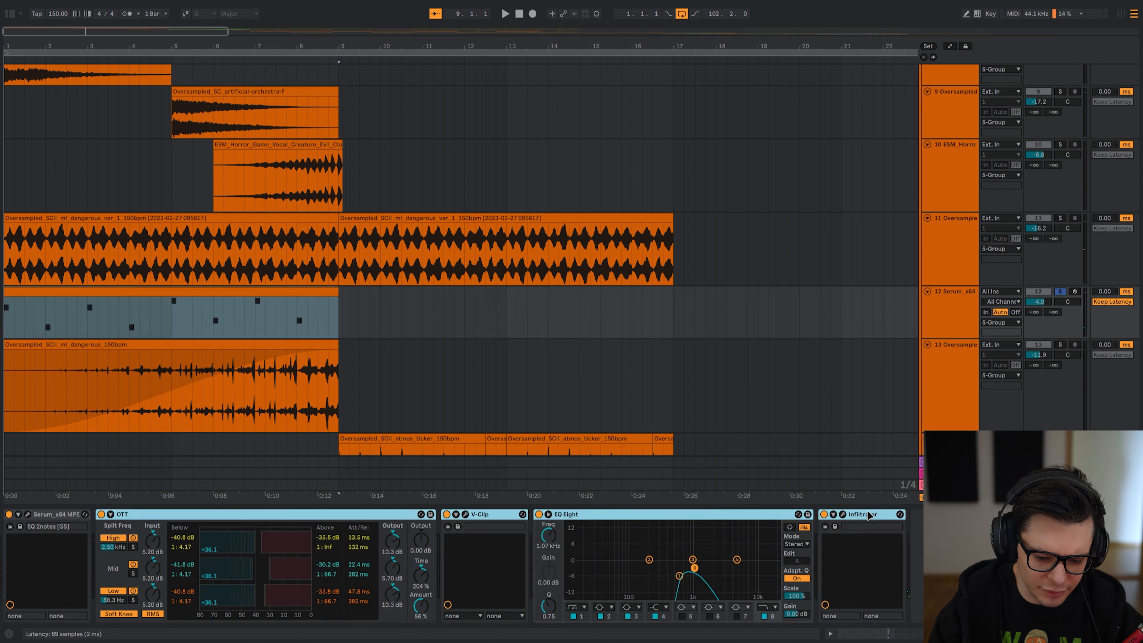
pyautogui.press('0')
pyautogui.press('space')
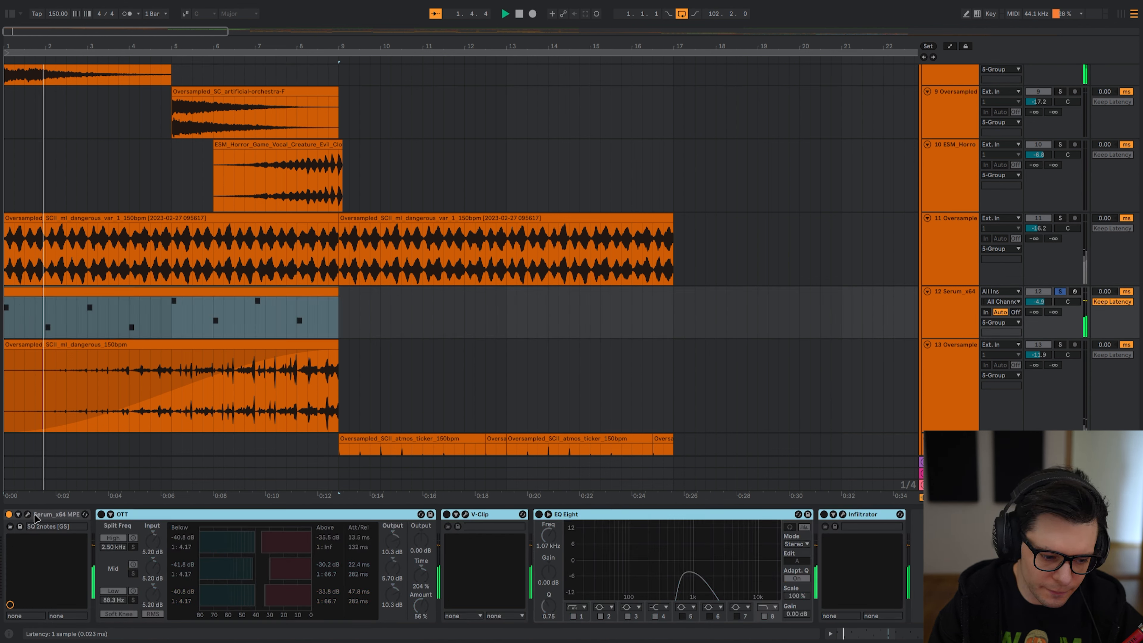
# - Switch OTT on Serum track 12 back on, replay the track from bar 1, and re-enable V-Clip and EQ Eight
pyautogui.click(135, 515)
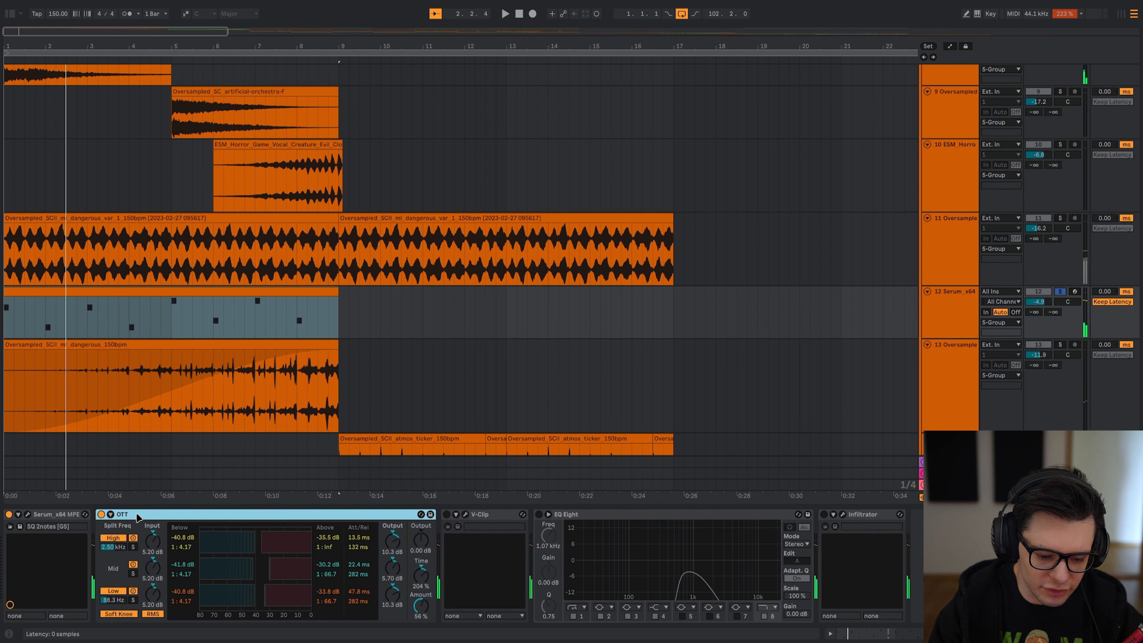
pyautogui.press('0')
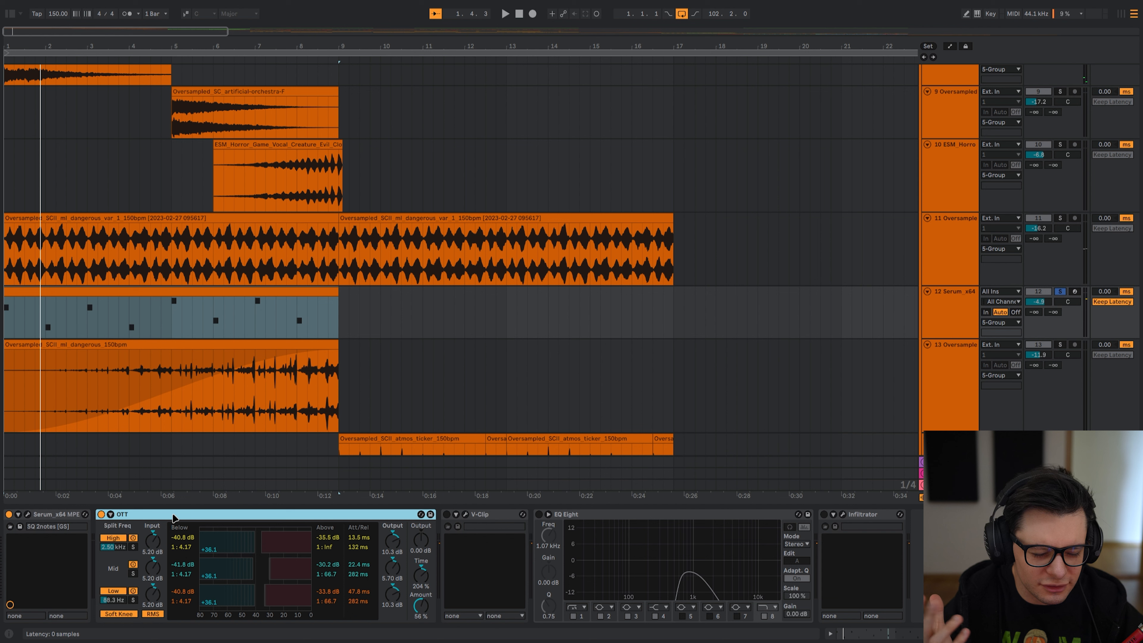
pyautogui.press('space')
pyautogui.click(579, 515)
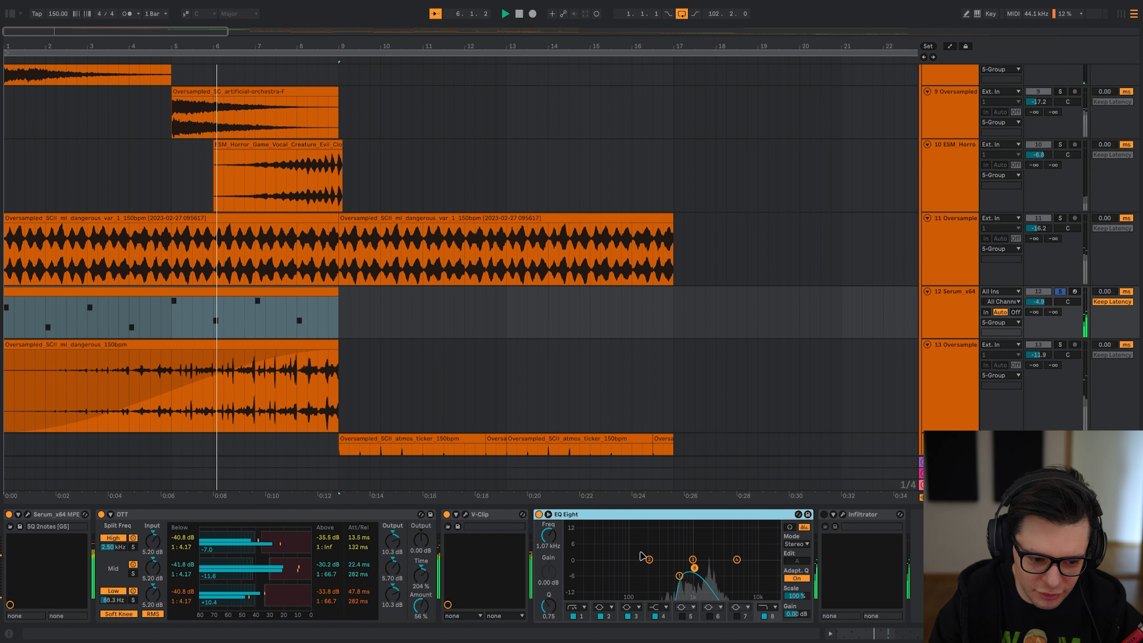
# - Compare Serum track 12 from bar 1 with OTT, V-Clip and EQ Eight switched off together and back on
pyautogui.keyDown('shift'); pyautogui.click(347, 515); pyautogui.keyUp('shift')
pyautogui.press('0')
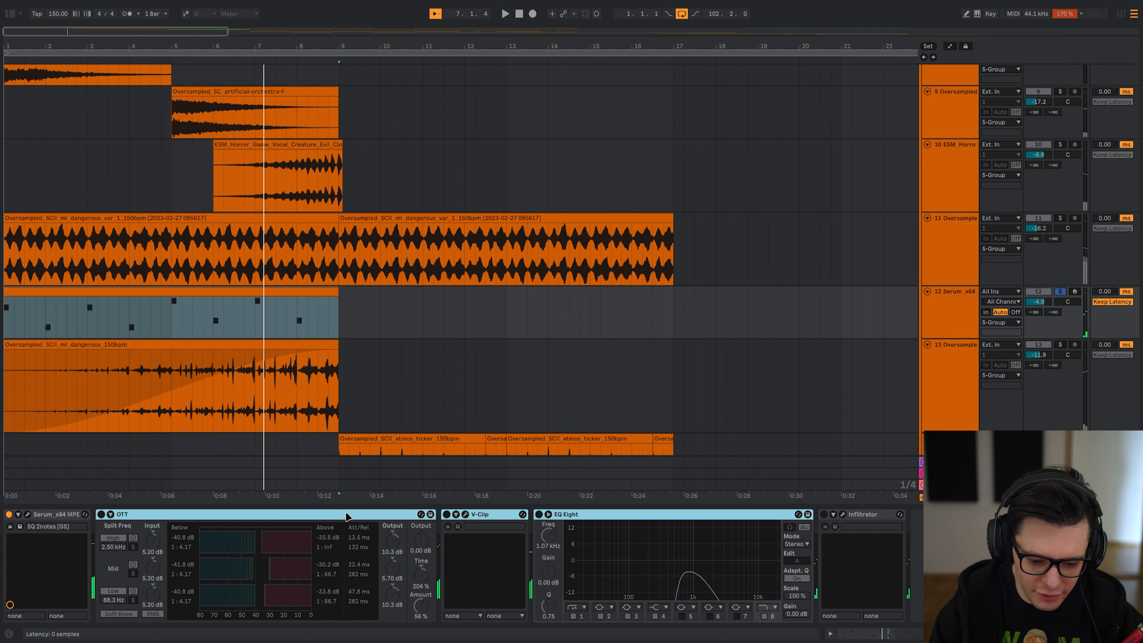
pyautogui.press('space')
pyautogui.press('space')
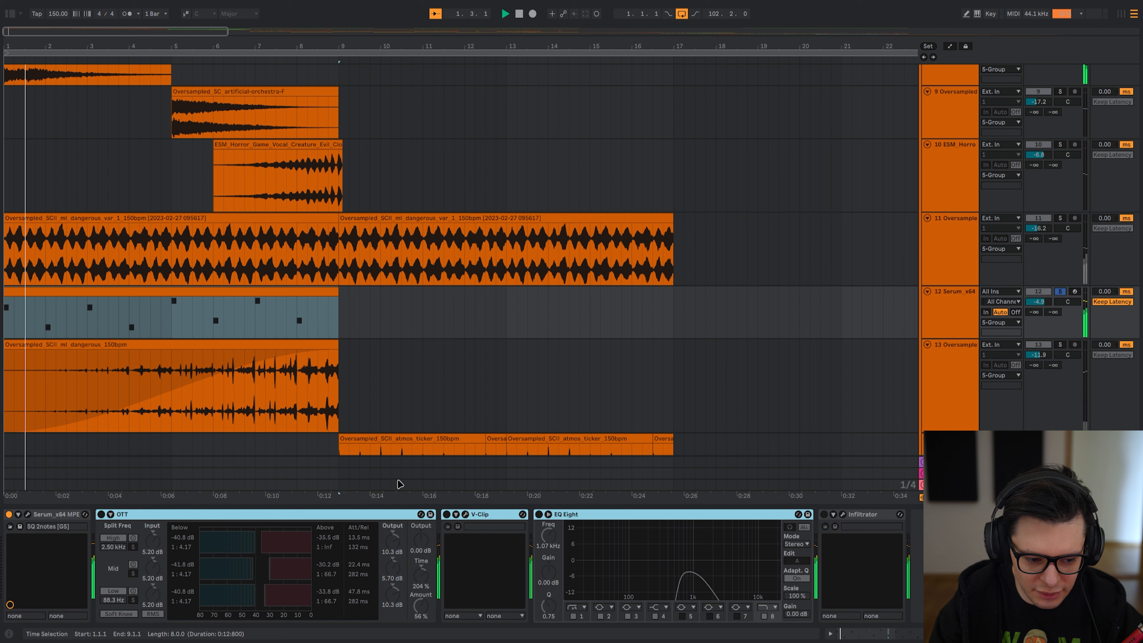
pyautogui.press('0')
pyautogui.press('space')
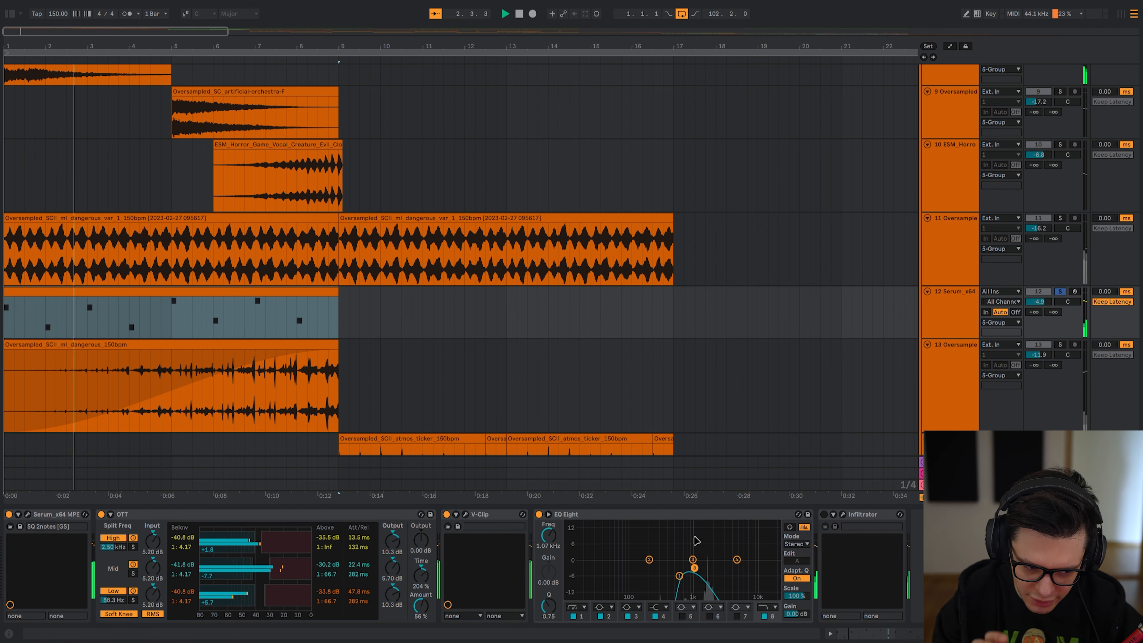
# - Switch on and open the Infiltrator on track 12, check effect 3 of the SAW2 preset during playback, and close it
pyautogui.click(842, 514)
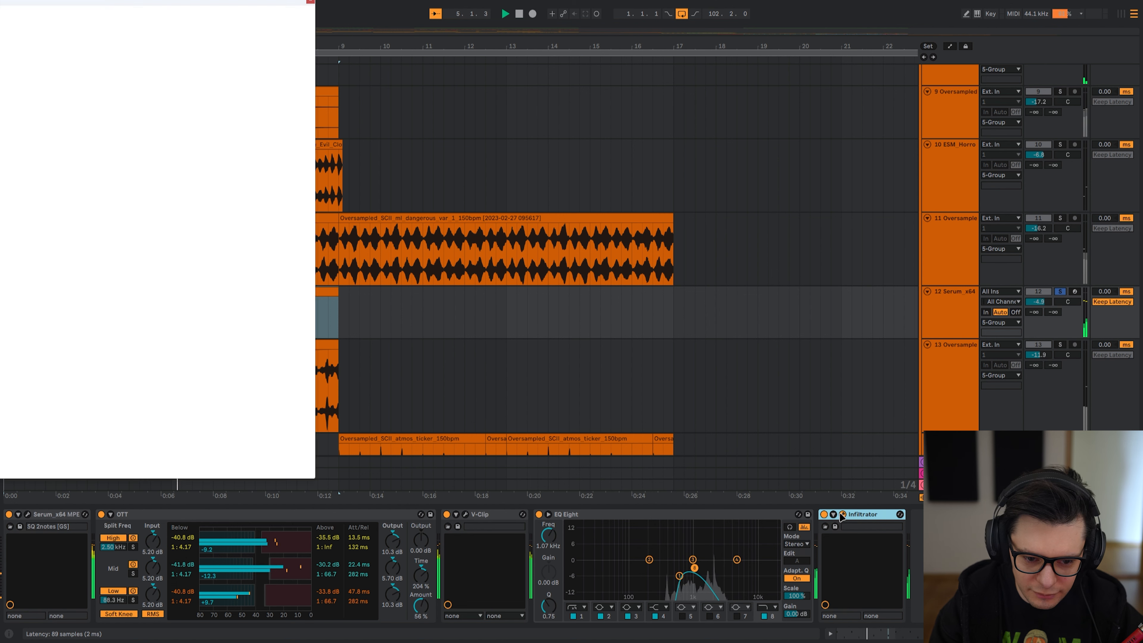
pyautogui.moveTo(50, 7); pyautogui.dragTo(531, 71)
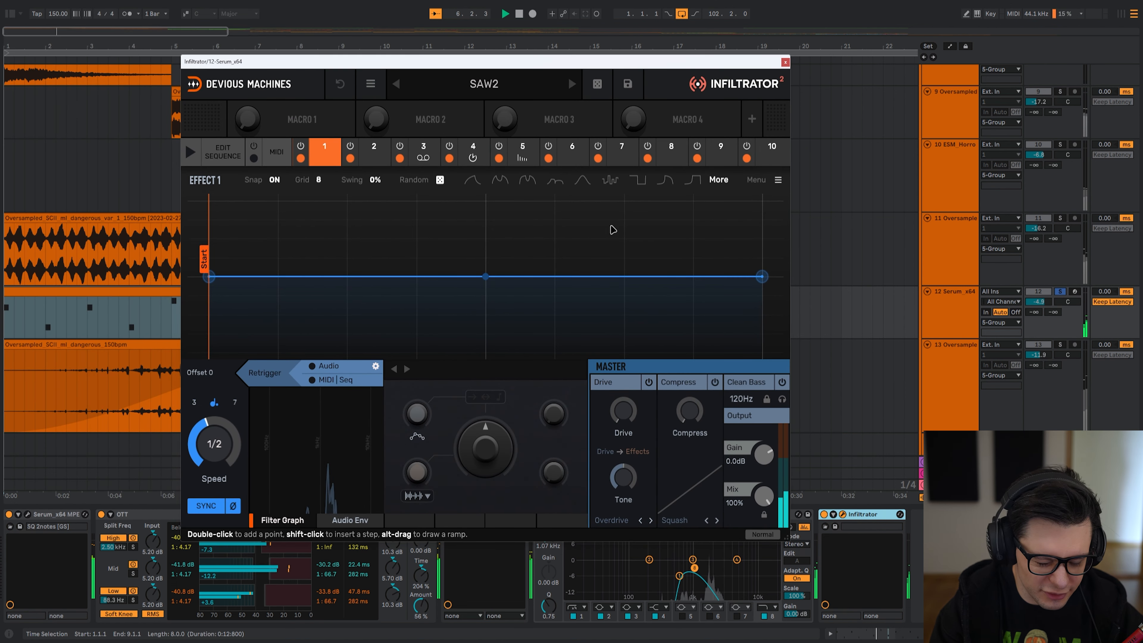
pyautogui.click(418, 153)
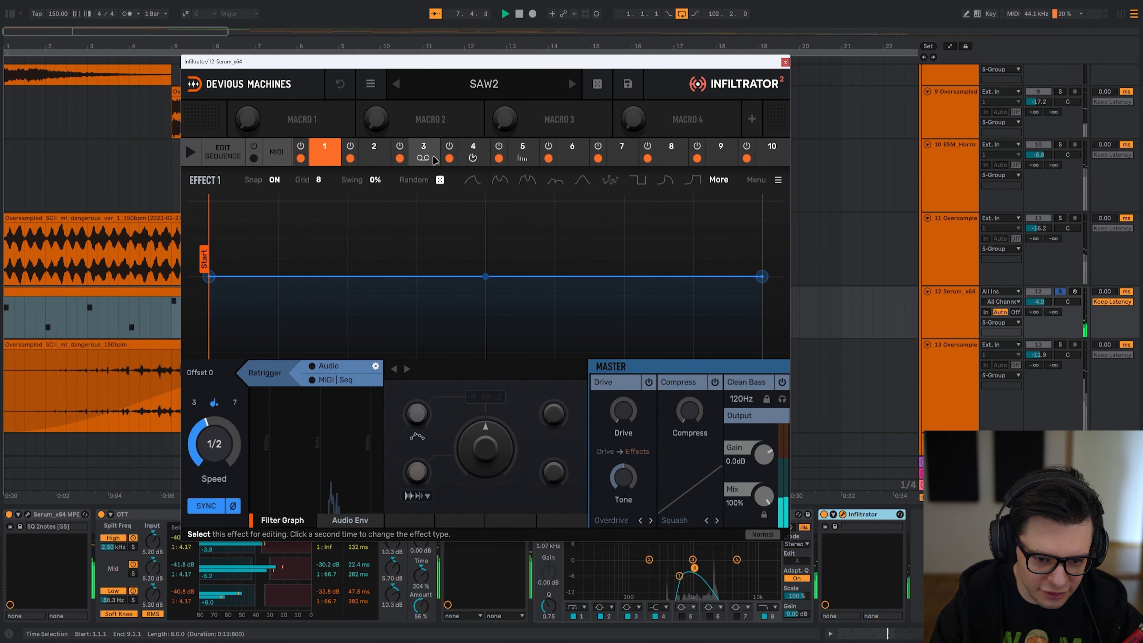
pyautogui.click(400, 159)
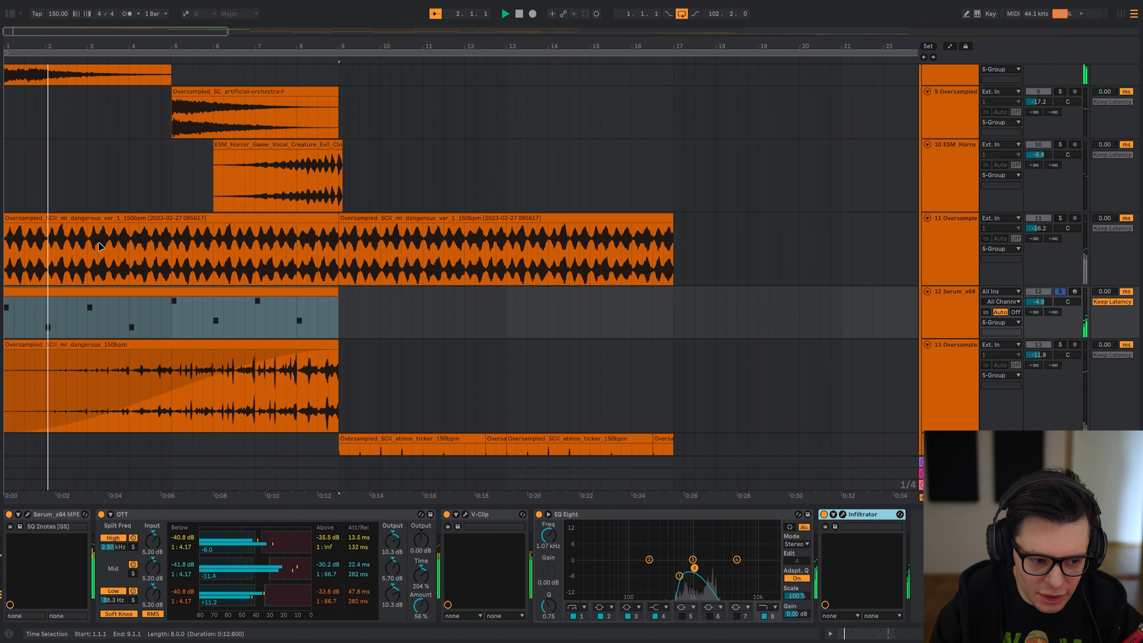
# - Select the track 11 audio clip starting at bar 1 and solo track 11 together with Serum track 12
pyautogui.click(12, 260)
pyautogui.scroll(5, 153, 179)
pyautogui.scroll(-5, 171, 252)
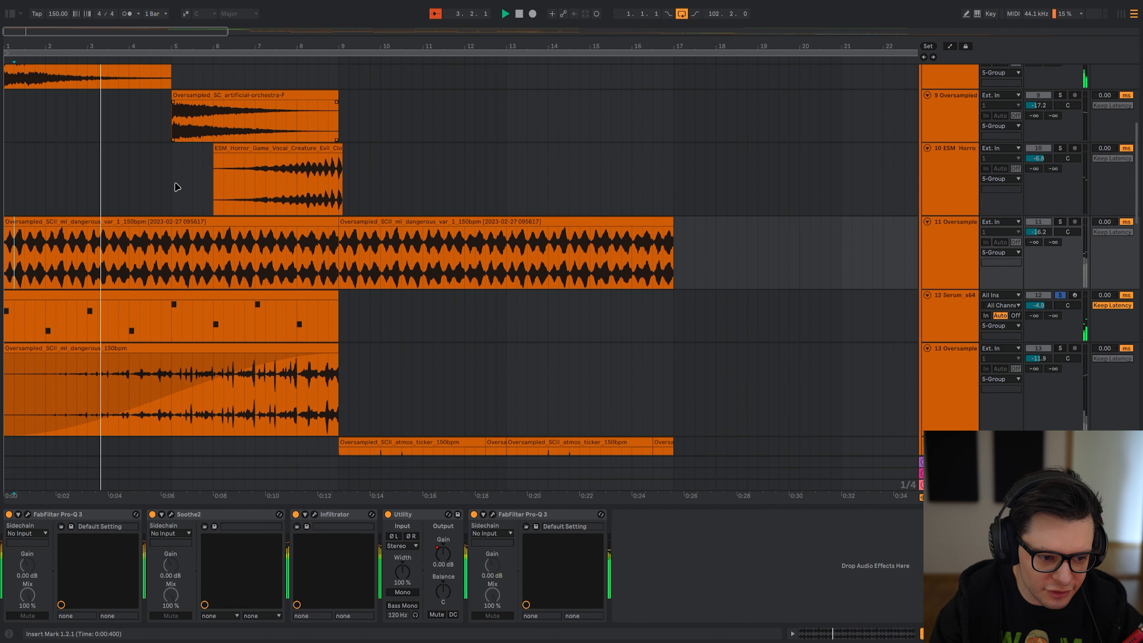
pyautogui.click(177, 222)
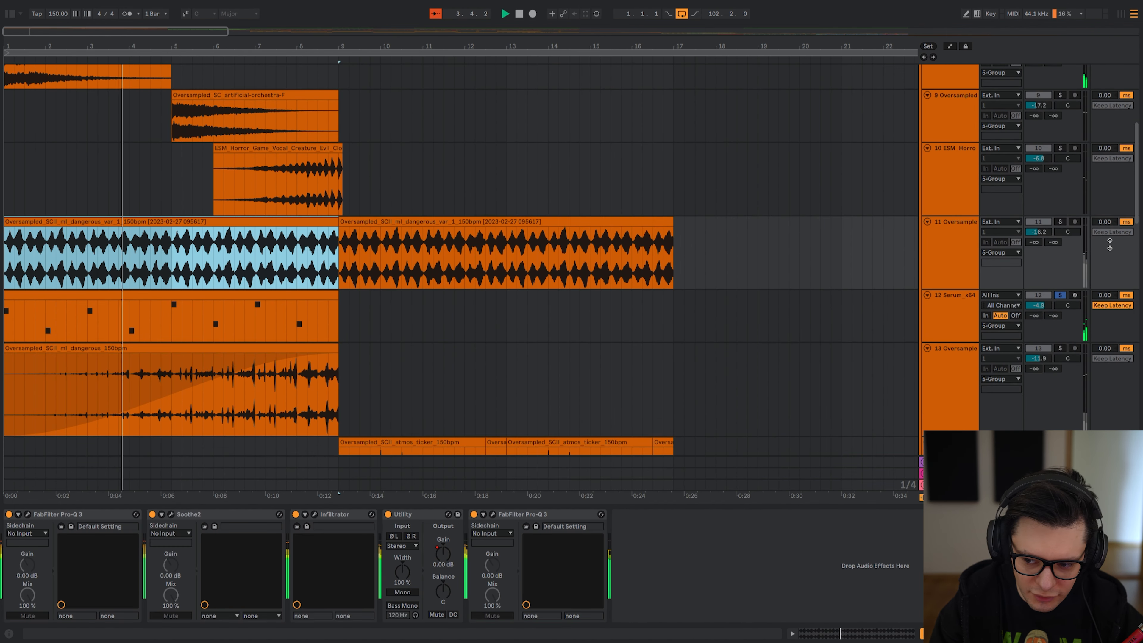
pyautogui.keyDown('ctrl'); pyautogui.click(1061, 221); pyautogui.keyUp('ctrl')
# - Bypass track 11's effects and re-enable the first Pro-Q 3 and Soothe2 one at a time, comparing Soothe2 on and off during playback
pyautogui.click(114, 516)
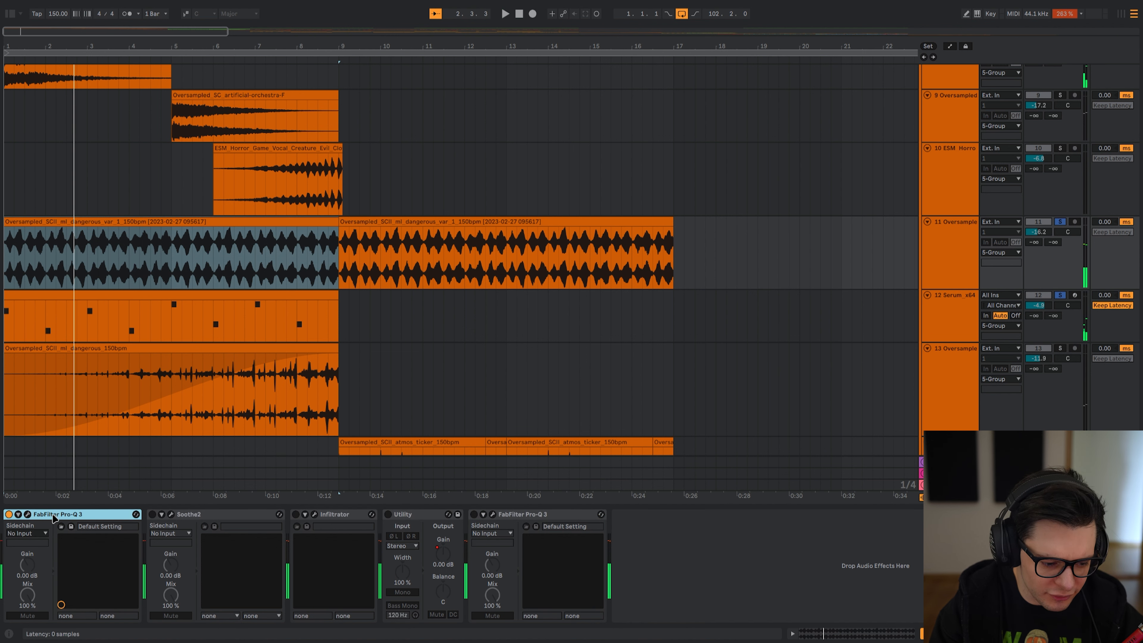
pyautogui.click(27, 514)
pyautogui.click(27, 513)
pyautogui.click(152, 514)
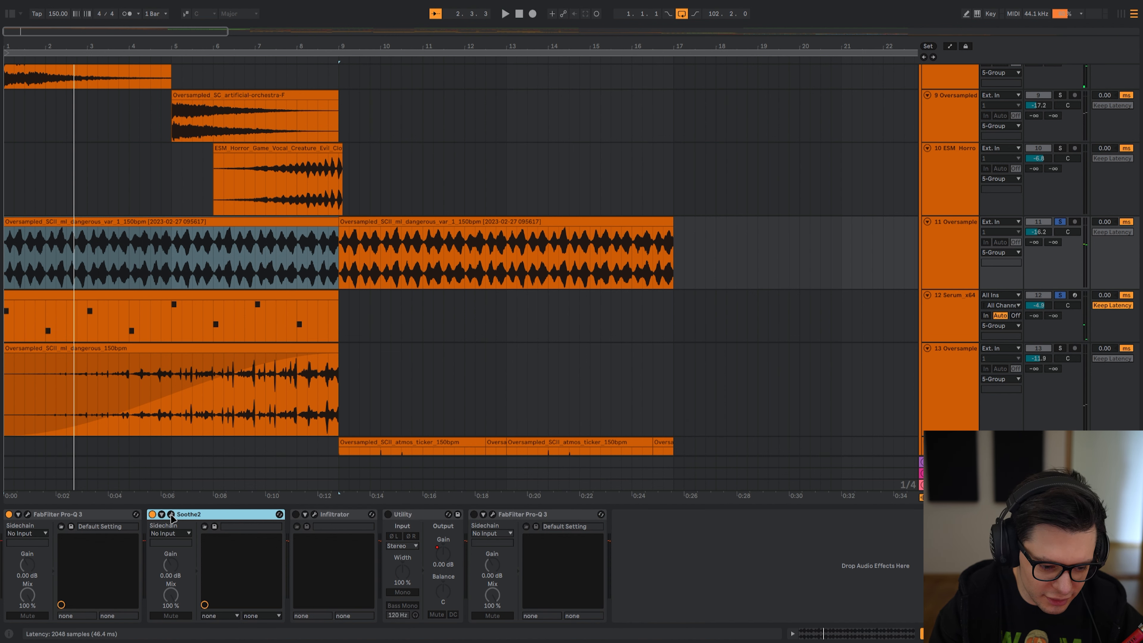
pyautogui.click(171, 514)
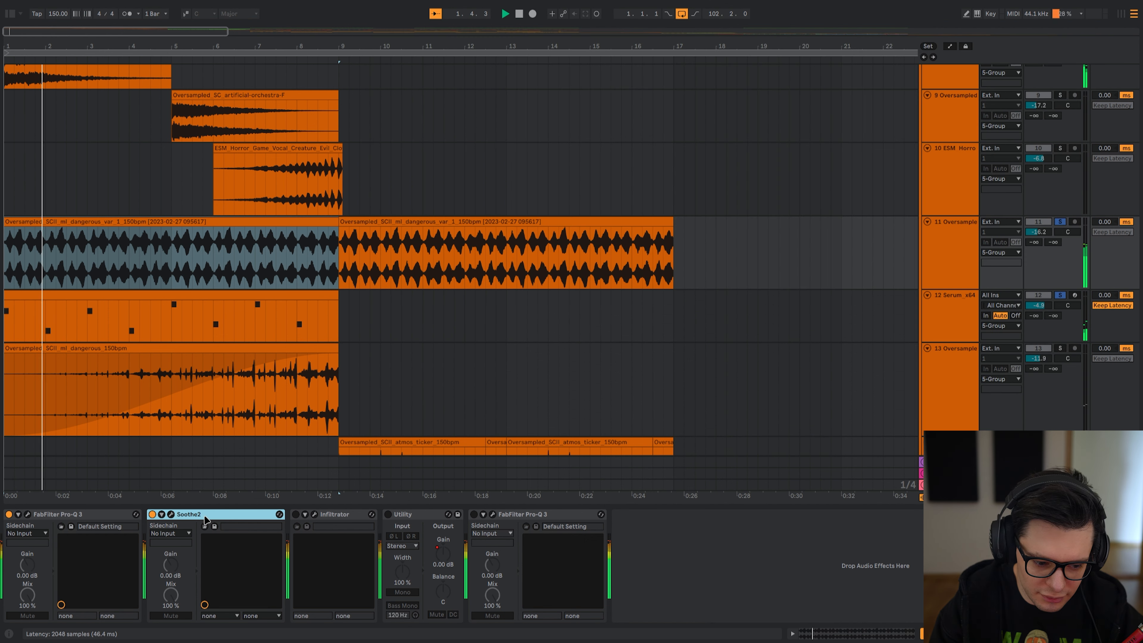
pyautogui.click(171, 514)
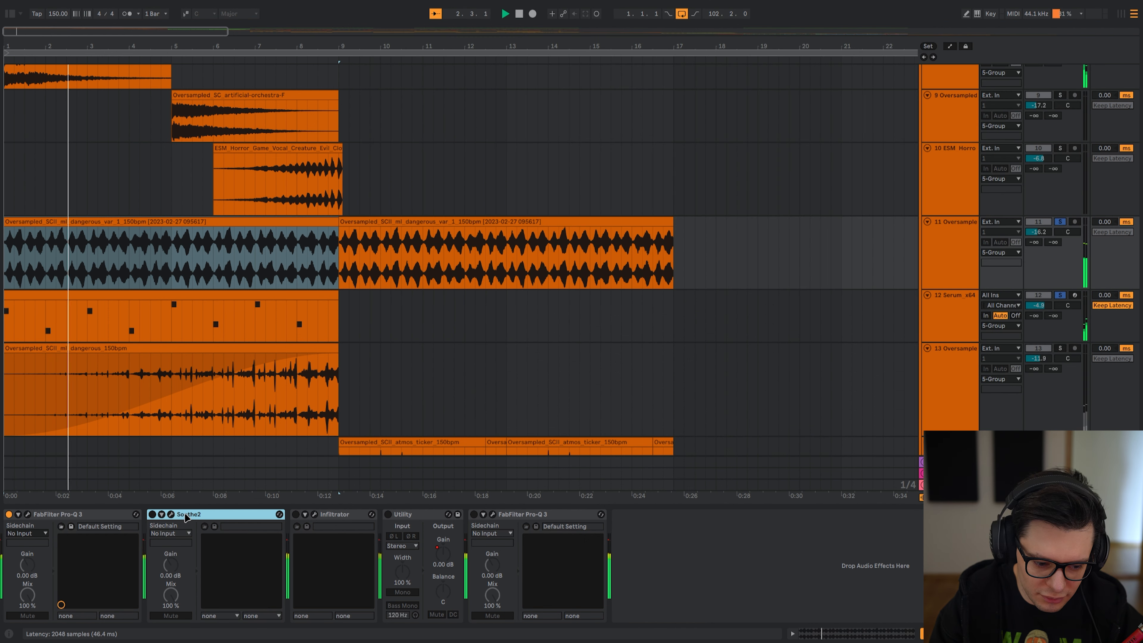
# - Switch on and open the Infiltrator on track 11, examine its preset browser and Instant Padness during playback, and close it
pyautogui.click(318, 515)
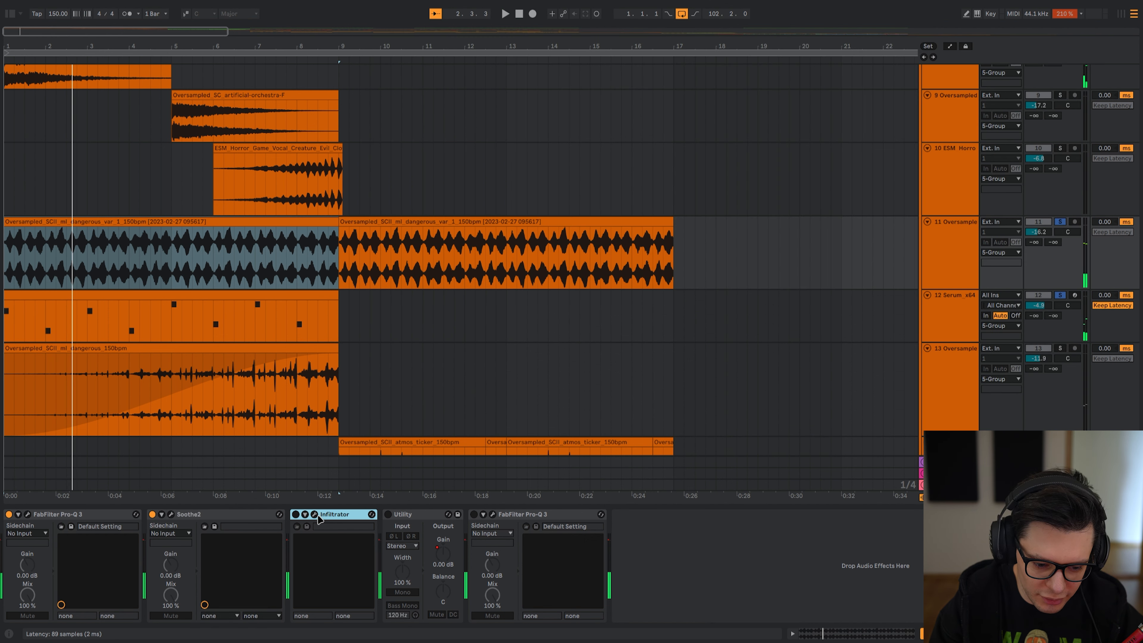
pyautogui.click(314, 514)
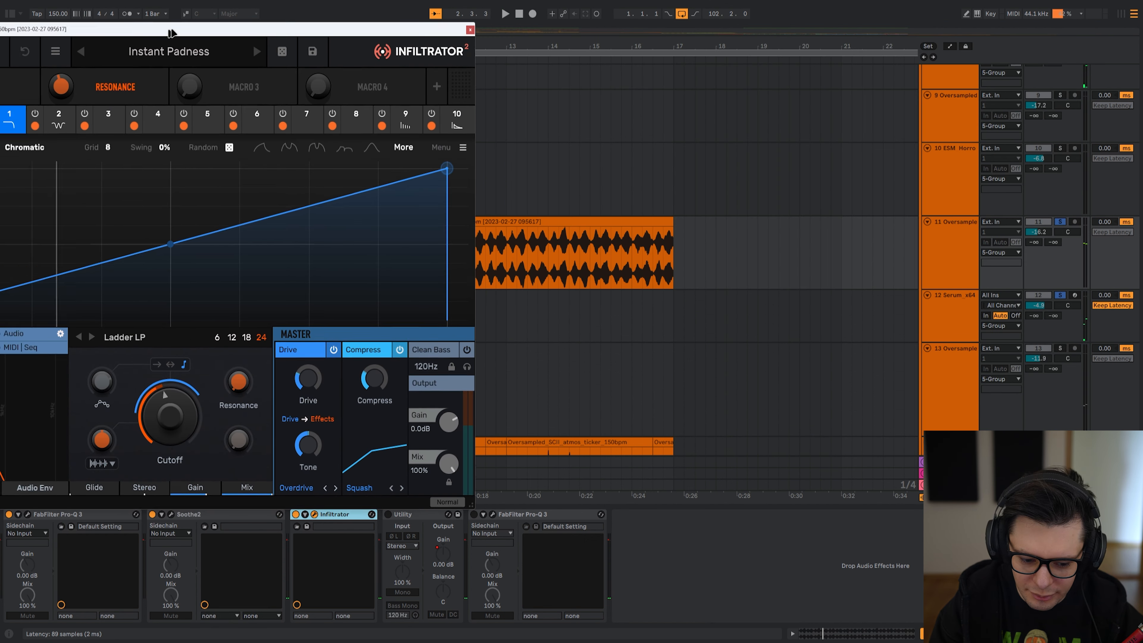
pyautogui.moveTo(310, 14); pyautogui.dragTo(466, 17)
pyautogui.click(467, 33)
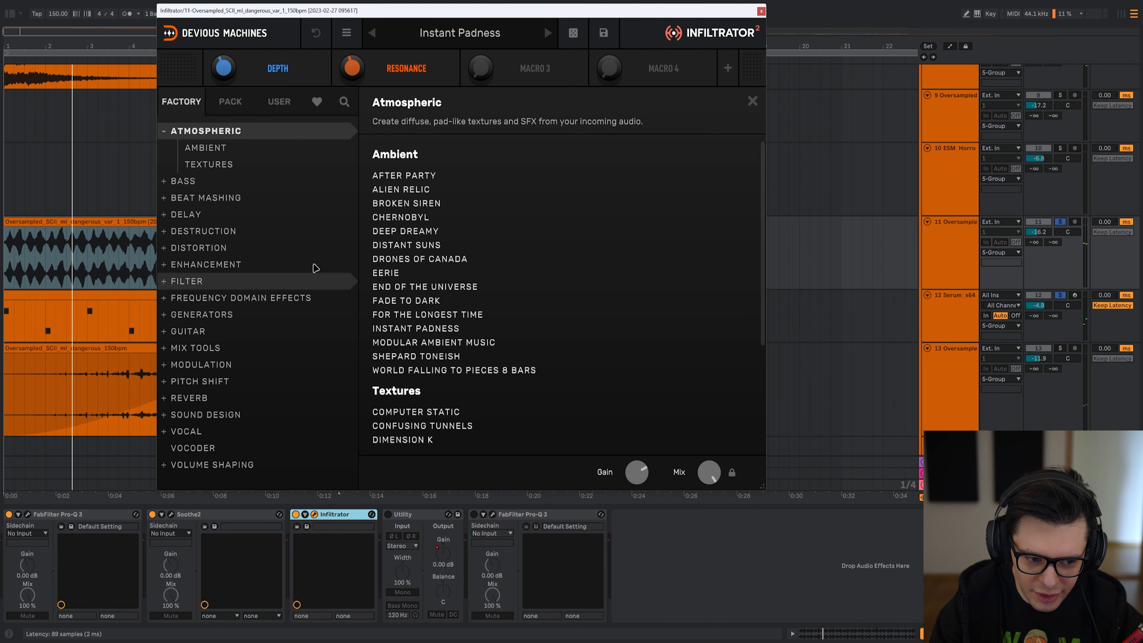
pyautogui.click(468, 45)
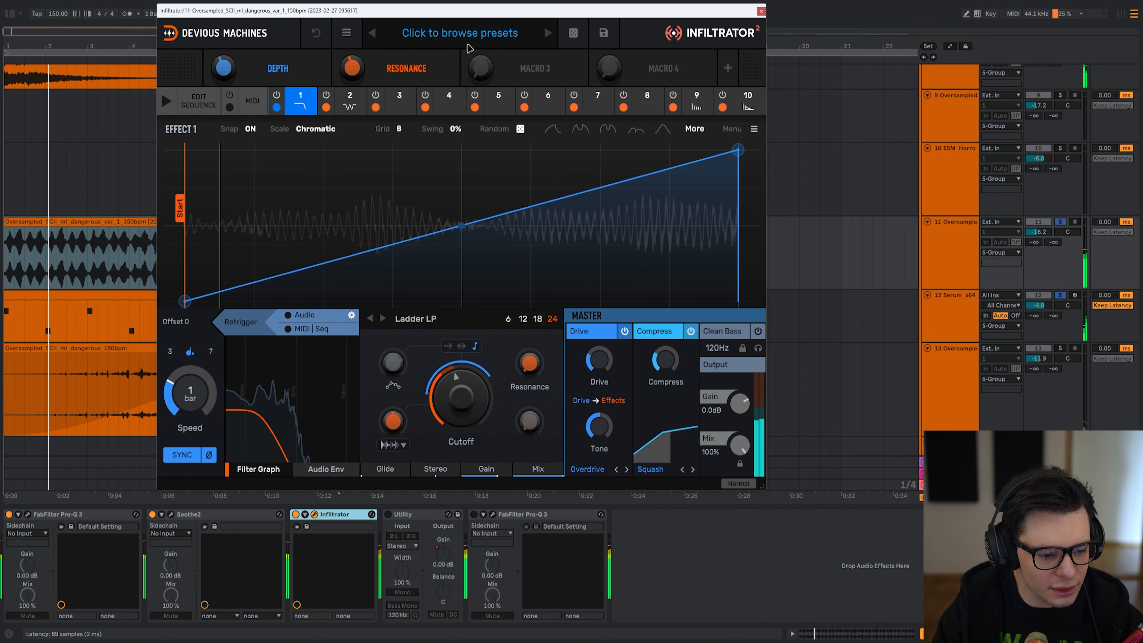
pyautogui.hotkey('ctrl', 'alt', 'p')
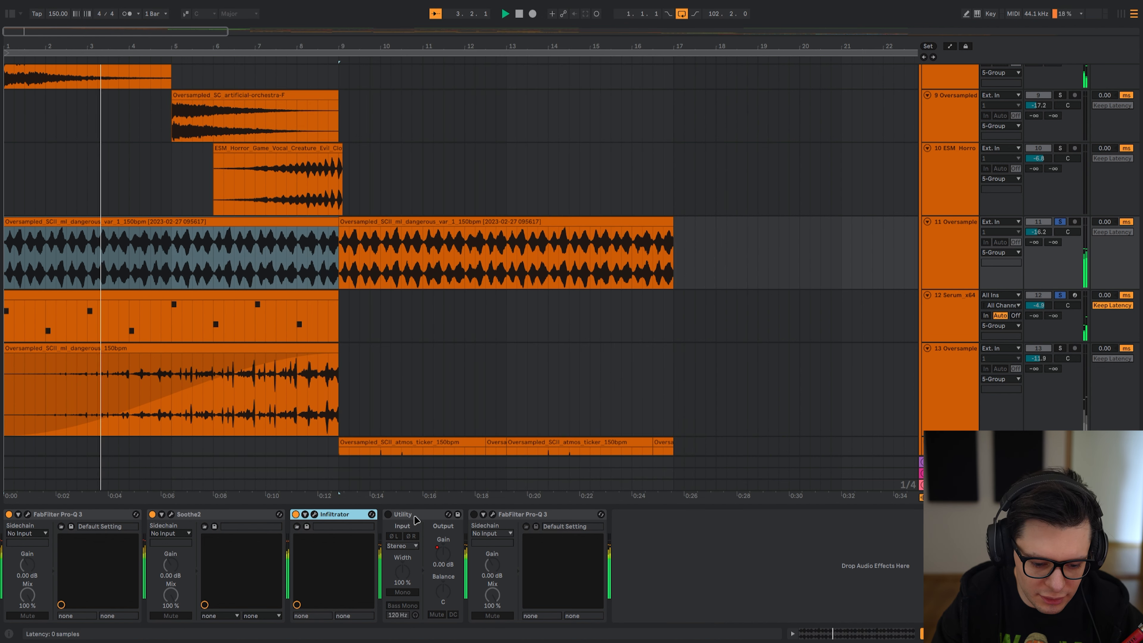
# - Switch on the Utility on track 11 and show its Gain automation in the arrangement
pyautogui.press('Right')
pyautogui.press('a')
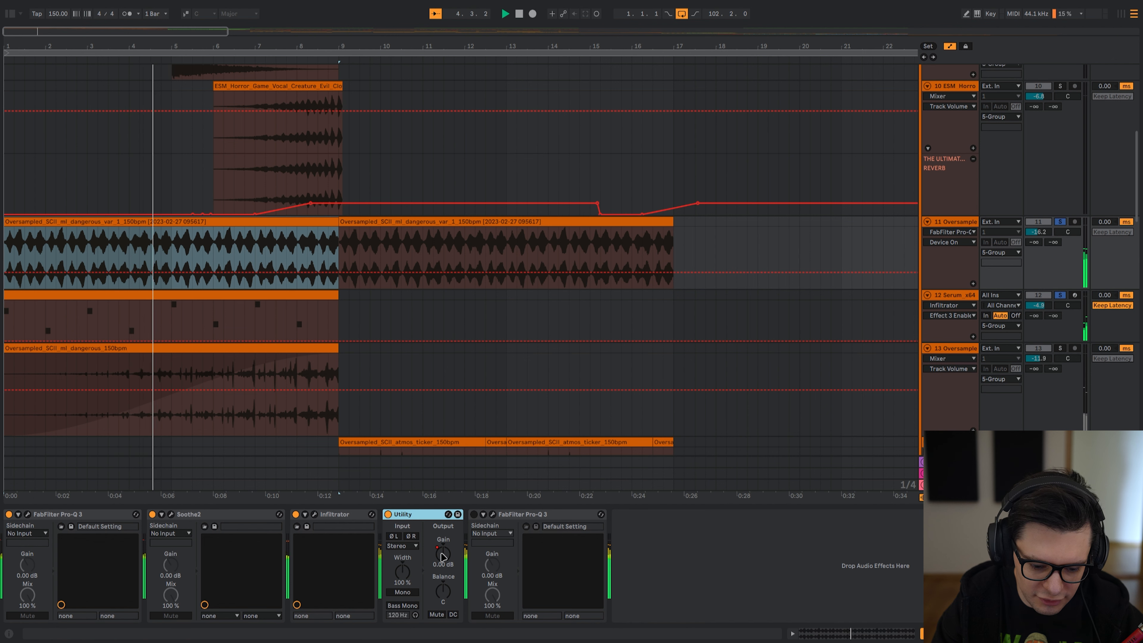
pyautogui.click(442, 555)
pyautogui.press('w')
pyautogui.scroll(5, 121, 277)
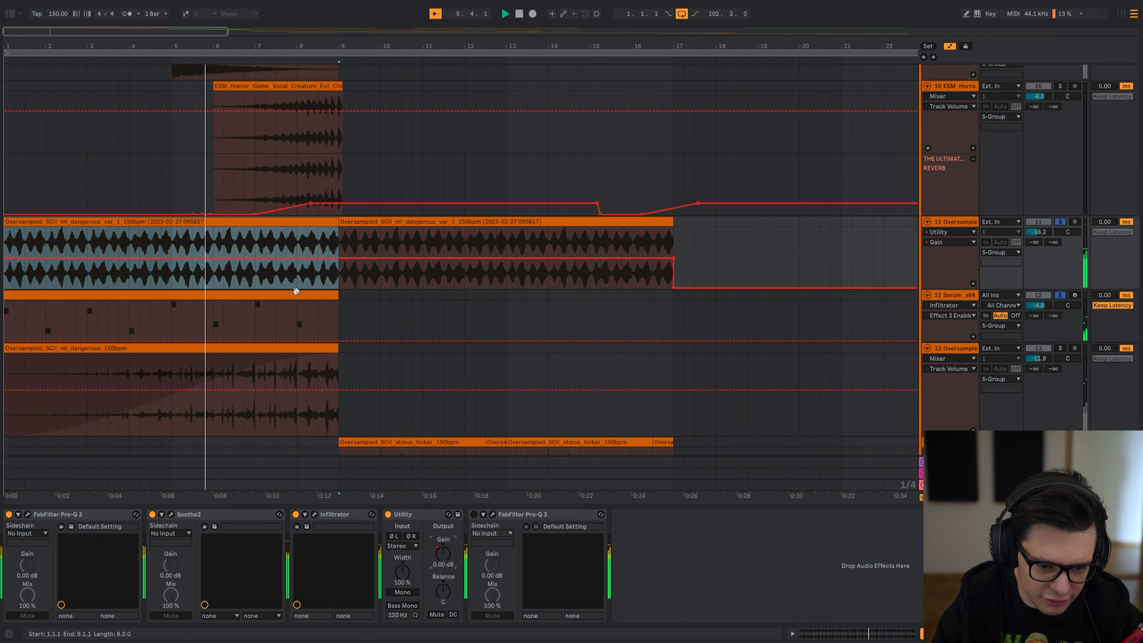
# - Play track 11 from bar 16 through the end of its second clip, with playback following turned off
pyautogui.scroll(1, 296, 289)
pyautogui.click(635, 276)
pyautogui.press('space')
pyautogui.press('space')
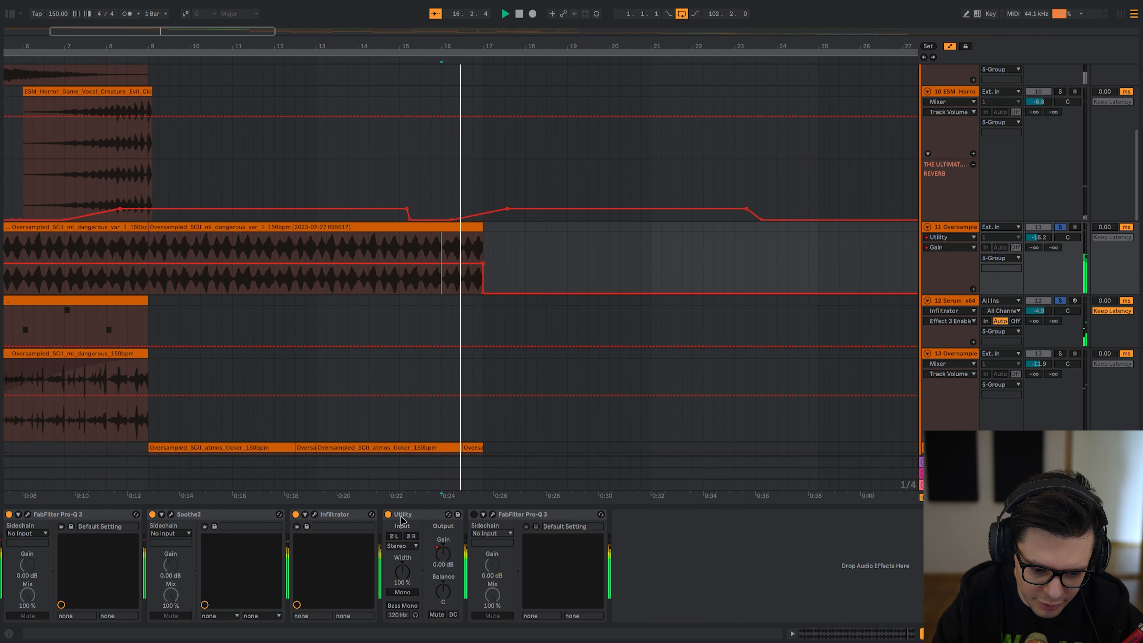
pyautogui.click(435, 14)
pyautogui.press('space')
pyautogui.press('space')
# - Compare the ending of track 11 with the Utility switched off and back on
pyautogui.click(420, 515)
pyautogui.press('0')
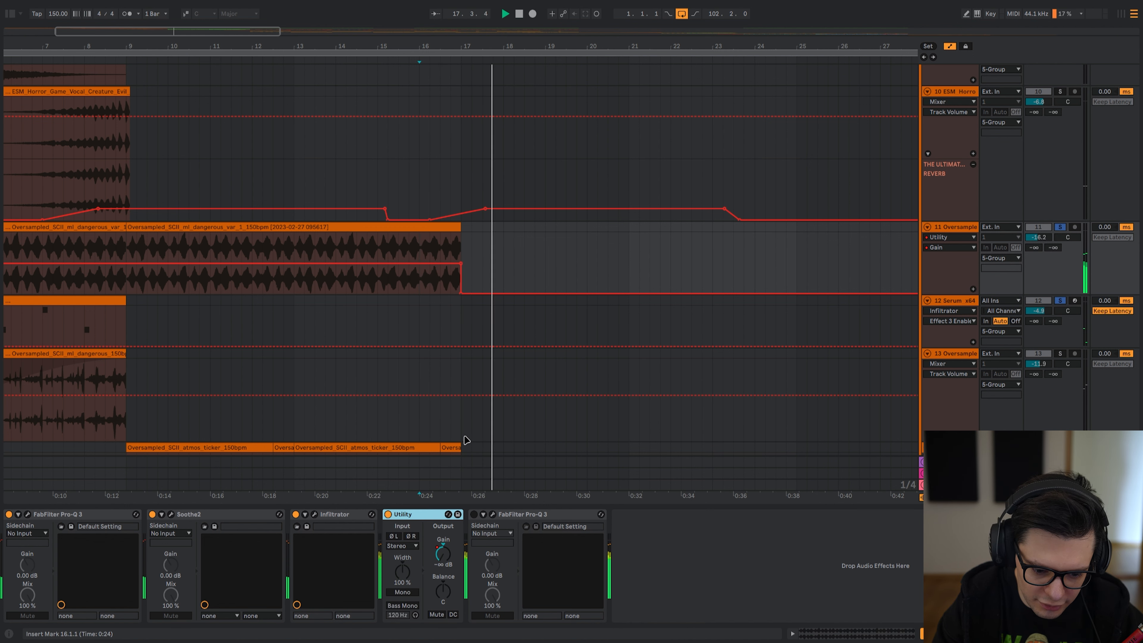
pyautogui.press('0')
pyautogui.click(422, 288)
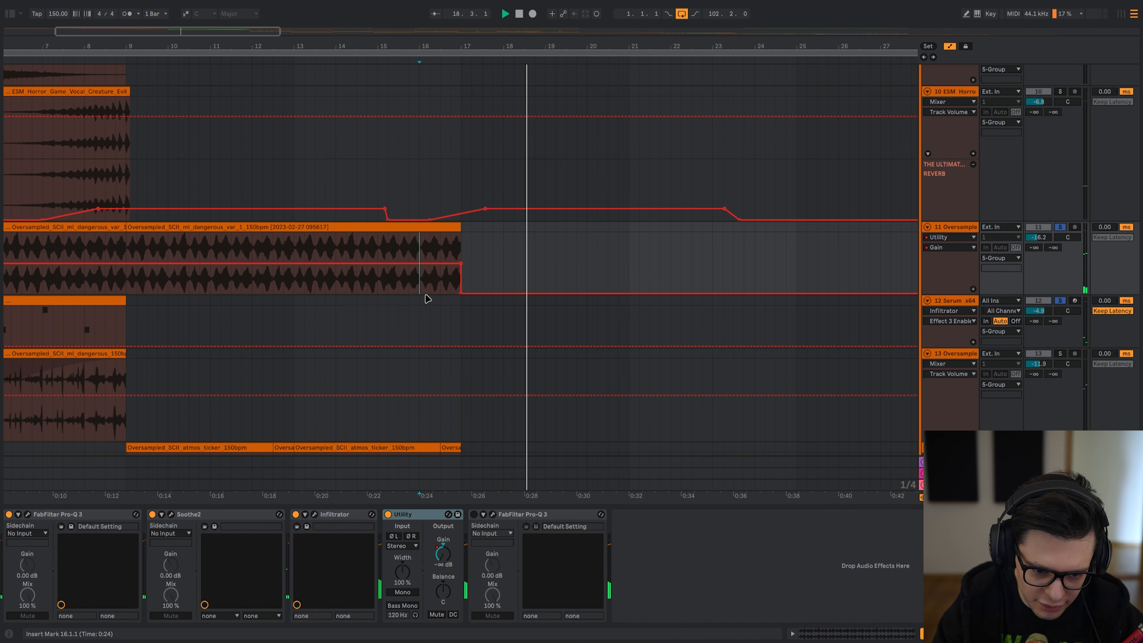
# - Switch on and open the second Pro-Q 3 on track 11, and play from bar 1 to examine its EQ curve
pyautogui.click(507, 514)
pyautogui.click(493, 515)
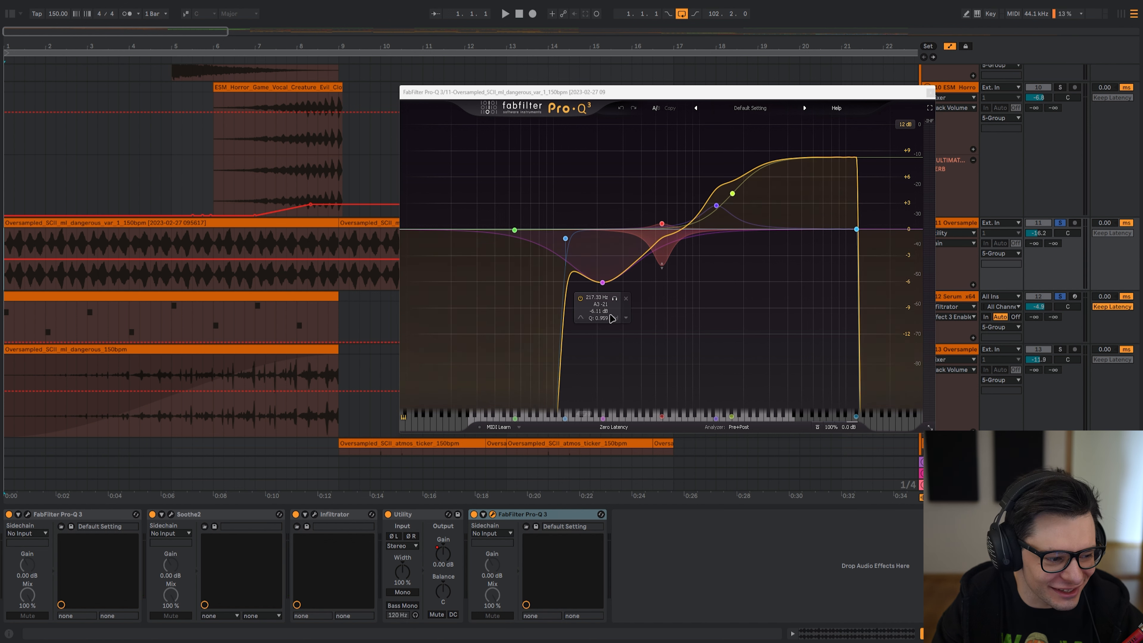
pyautogui.press('space')
pyautogui.press('space')
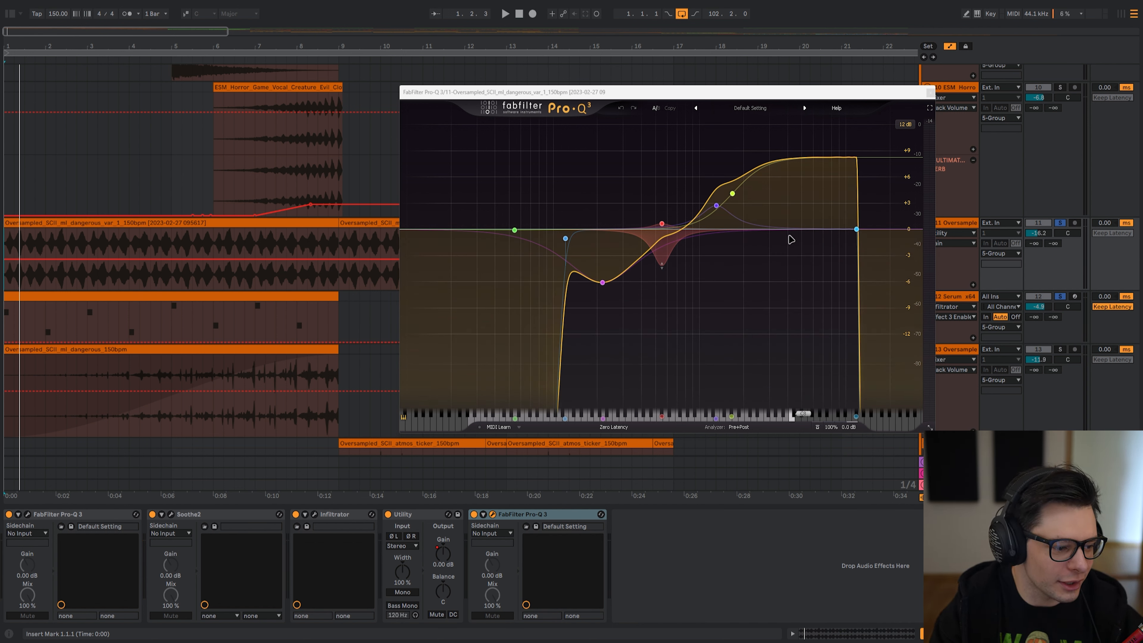
pyautogui.press('space')
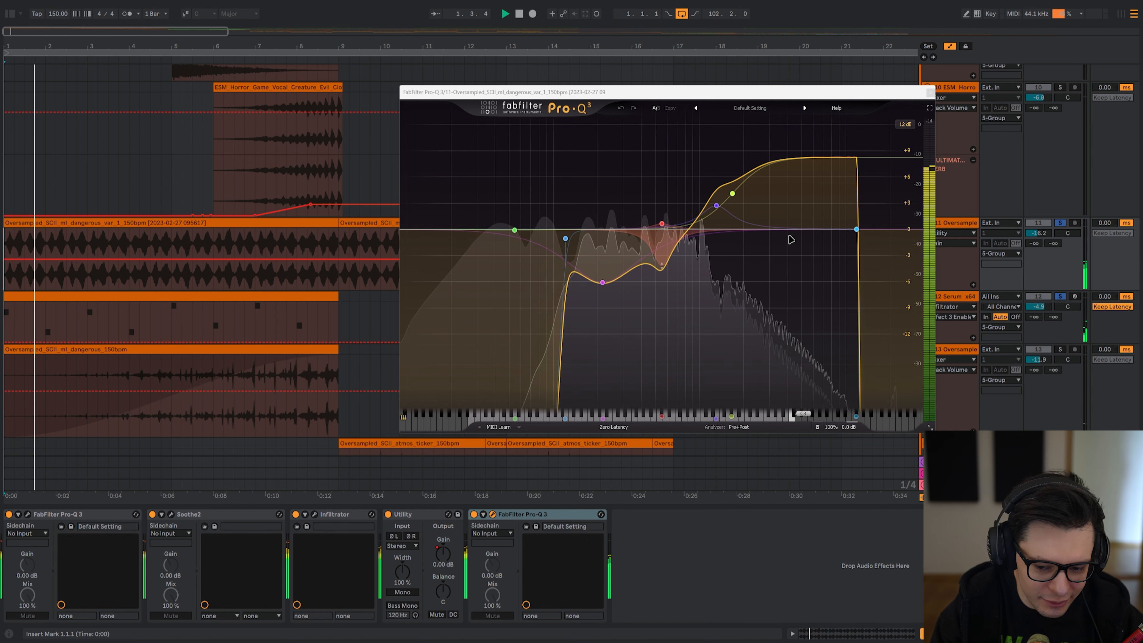
# - Try moving the second Pro-Q 3's low-cut band down to the lowest frequencies, undo the move, and replay from bar 1
pyautogui.moveTo(565, 245); pyautogui.dragTo(407, 239)
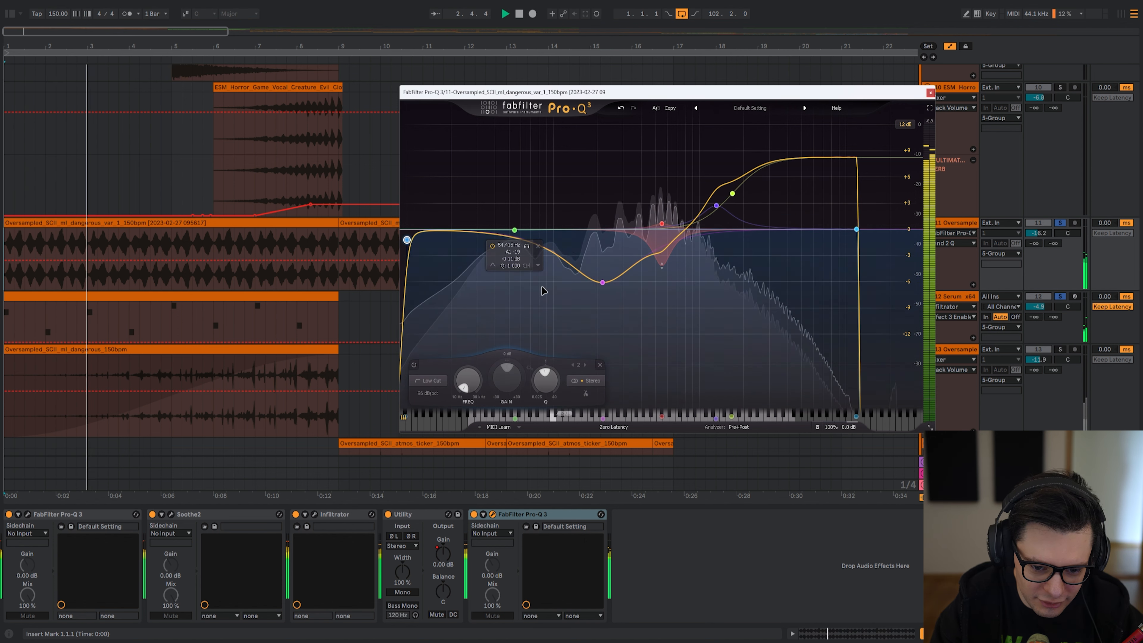
pyautogui.click(621, 109)
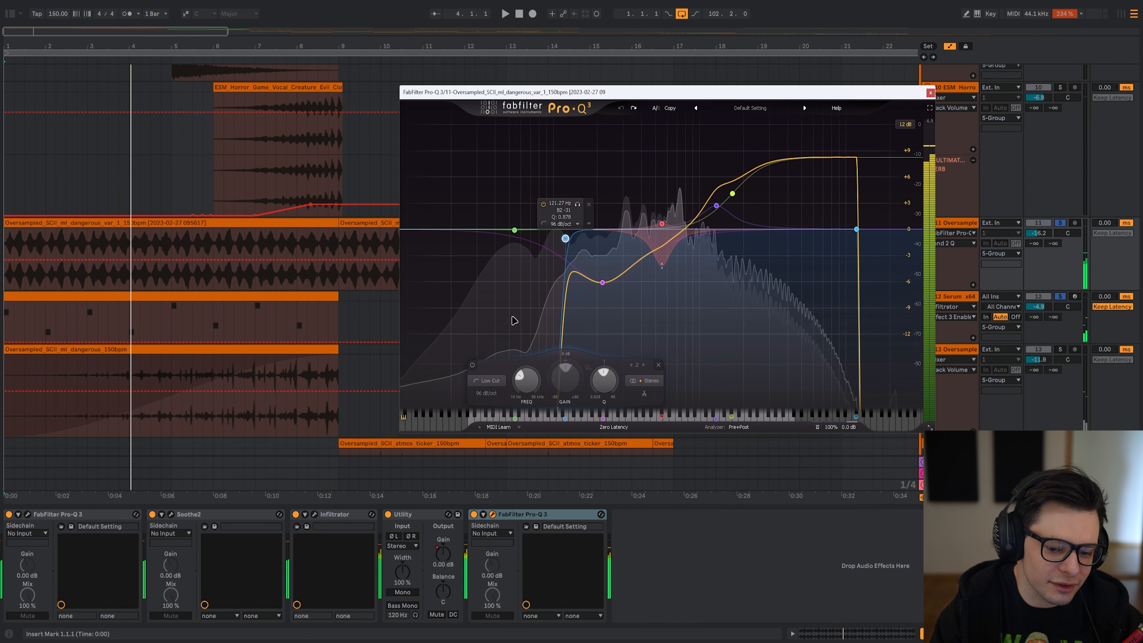
pyautogui.press('space')
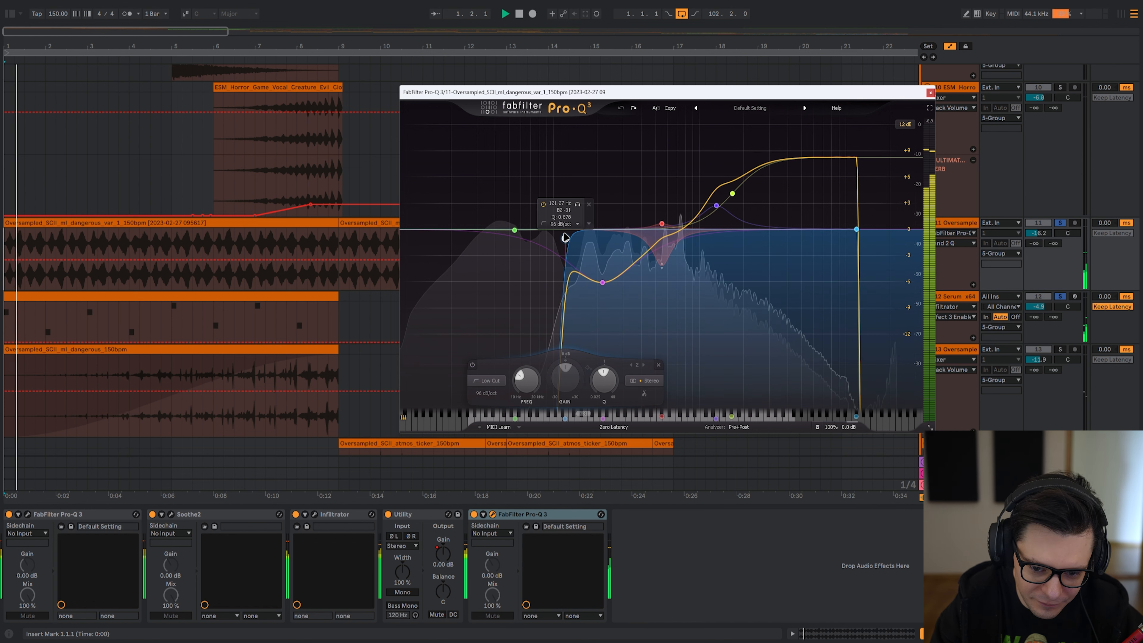
# - Try boosting the second Pro-Q 3's low-mid bell band to about +7 dB, undo the boost, and close the plug-in window
pyautogui.moveTo(602, 285); pyautogui.dragTo(600, 174)
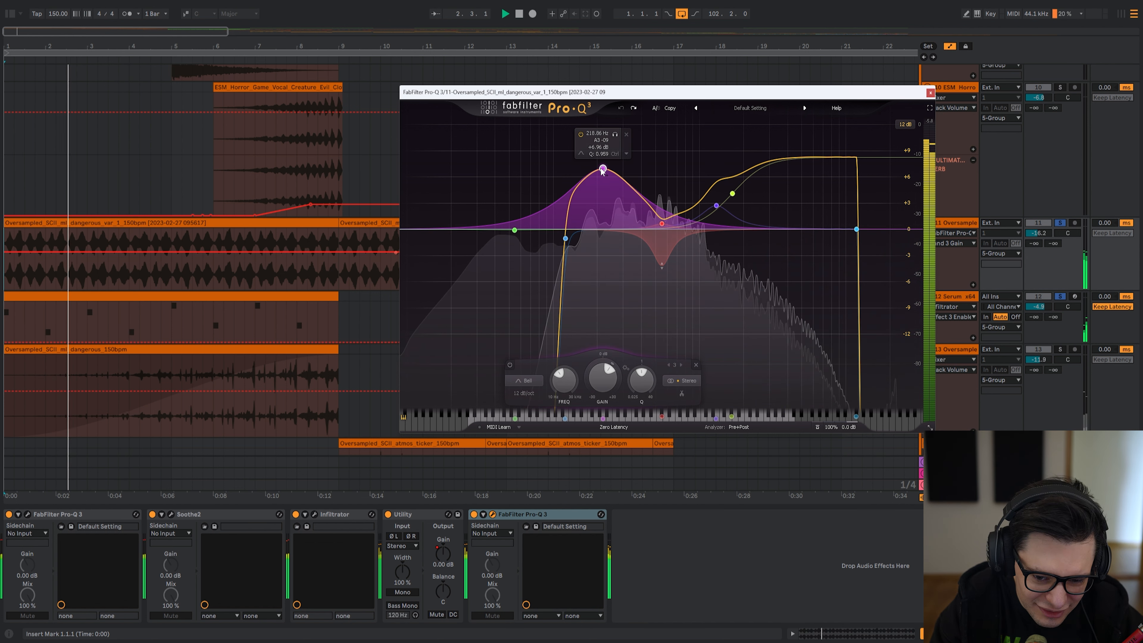
pyautogui.click(621, 109)
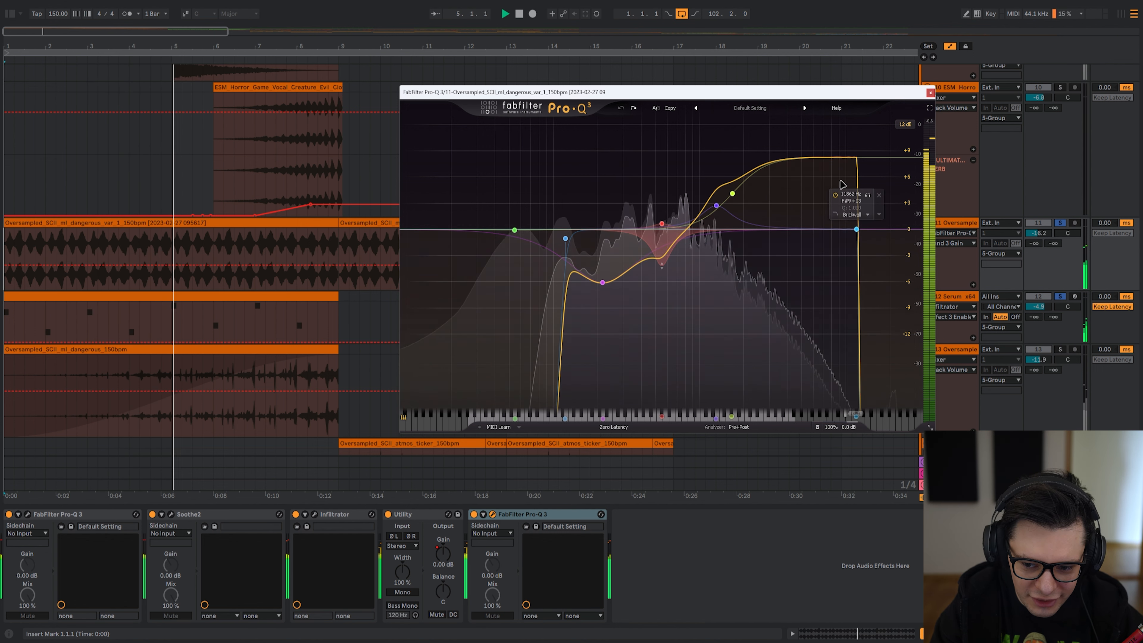
pyautogui.hotkey('ctrl', 'alt', 'p')
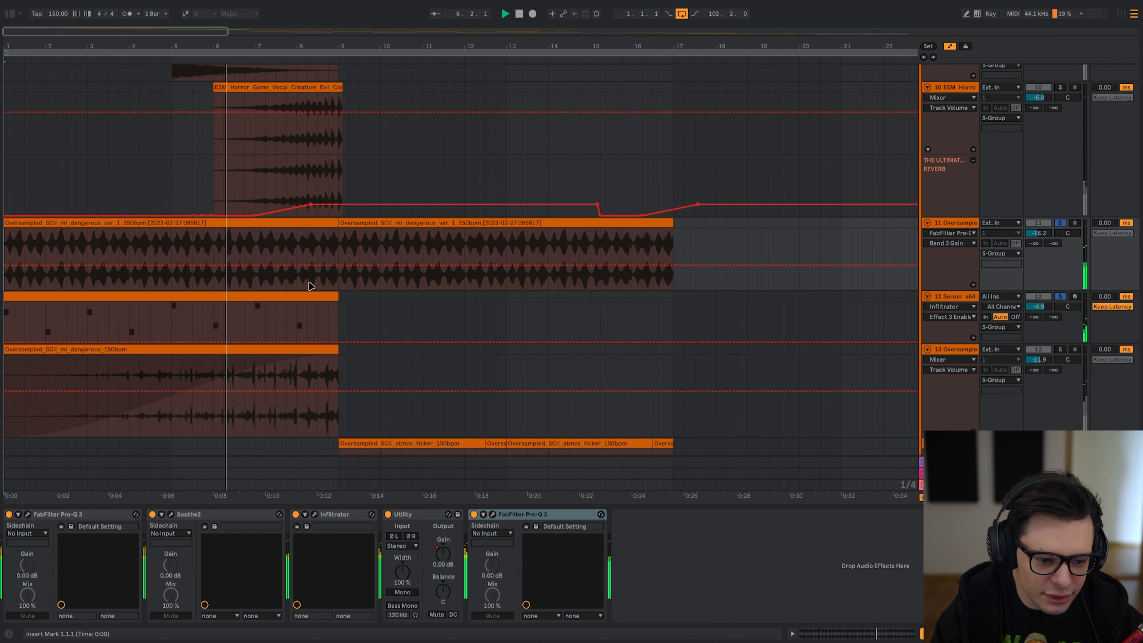
# - Reopen the second Pro-Q 3's window on track 11, close it, and hide the arrangement's automation lanes
pyautogui.click(506, 517)
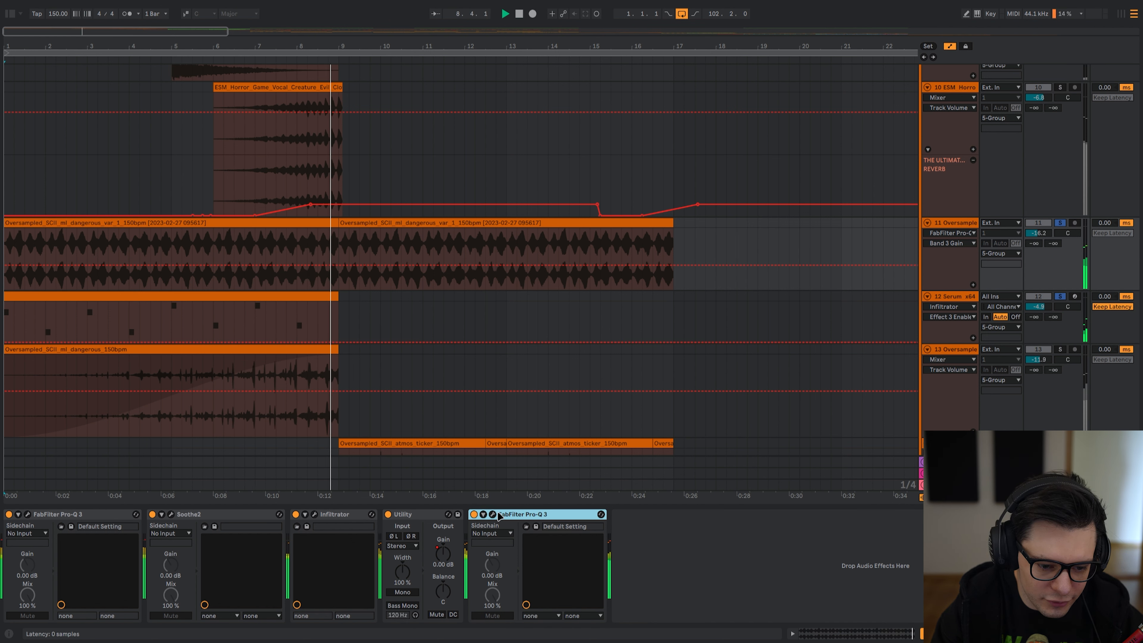
pyautogui.hotkey('ctrl', 'alt', 'p')
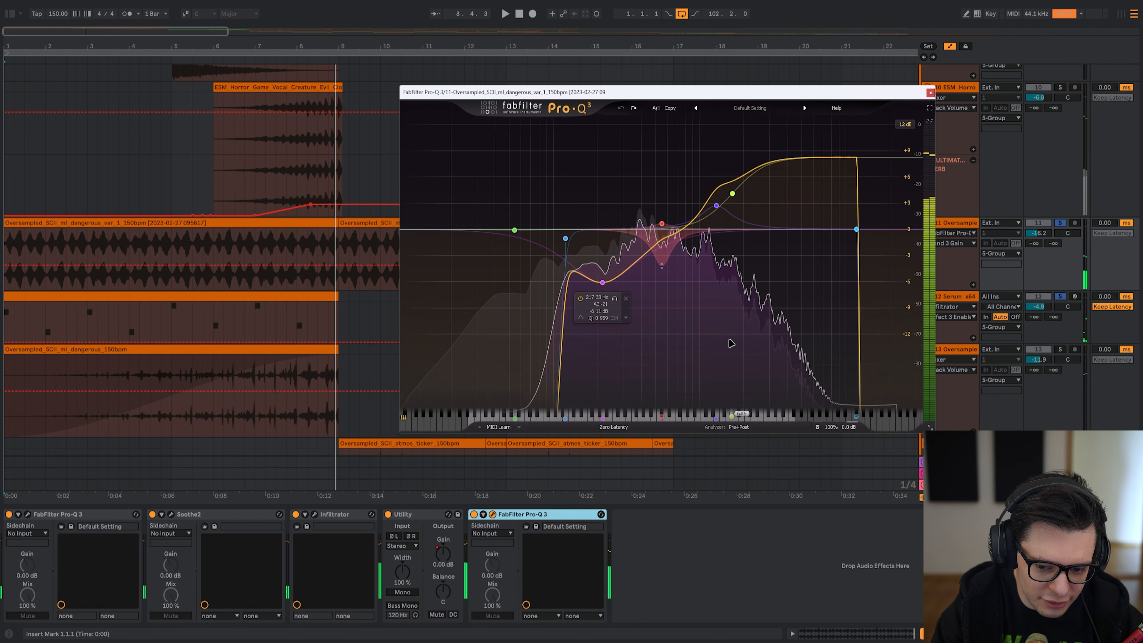
pyautogui.hotkey('ctrl', 'alt', 'p')
pyautogui.scroll(-1, 306, 234)
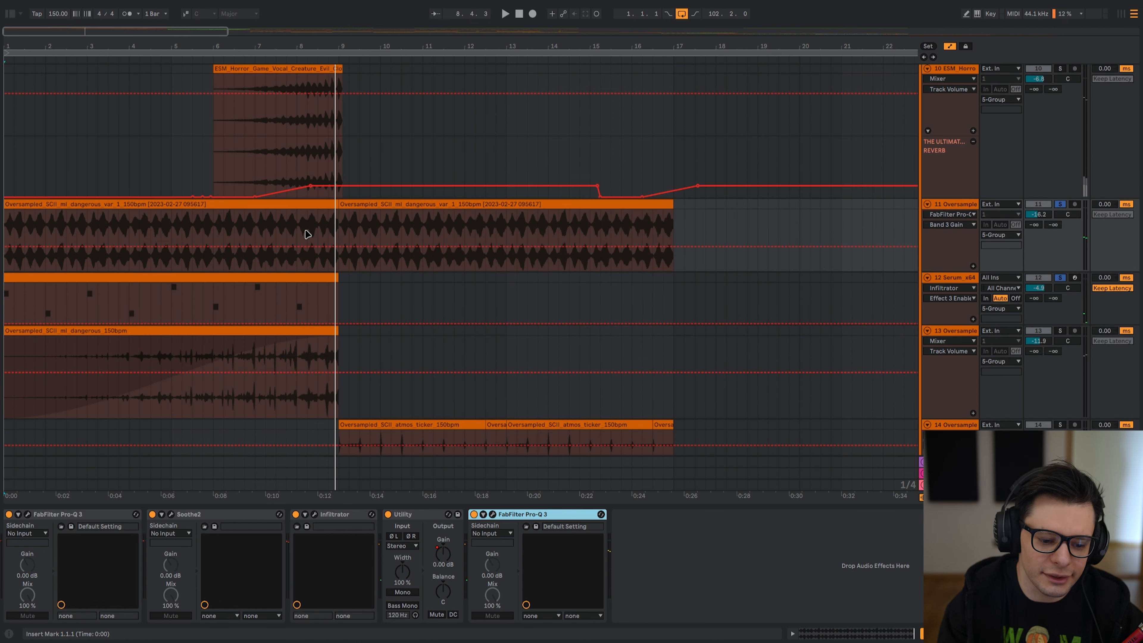
pyautogui.press('a')
pyautogui.scroll(4, 360, 252)
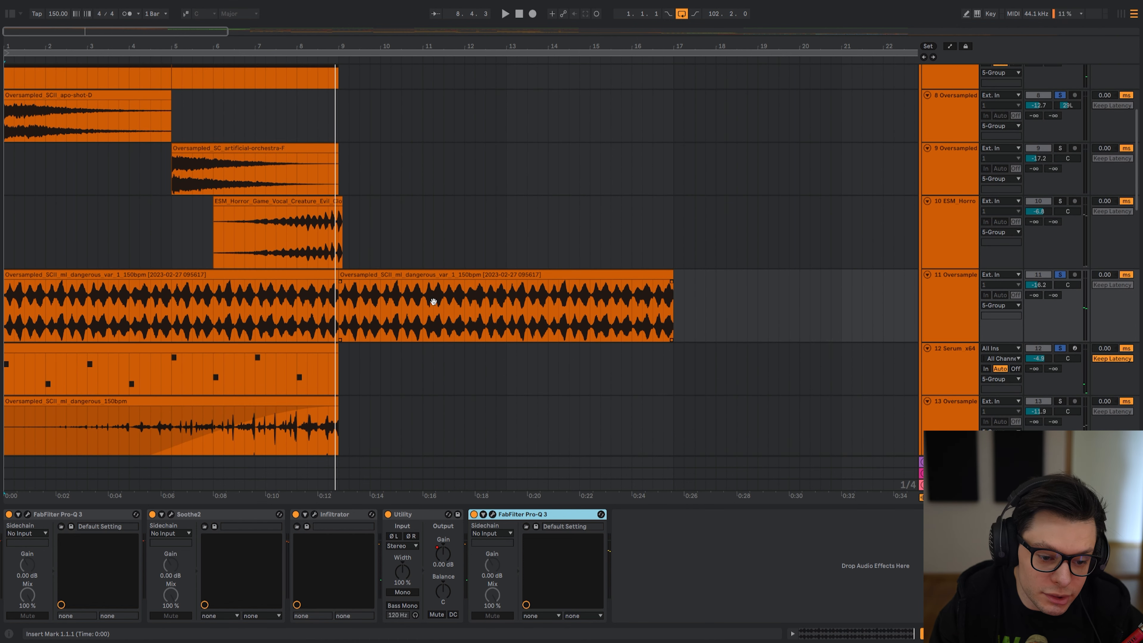
pyautogui.scroll(-4, 490, 219)
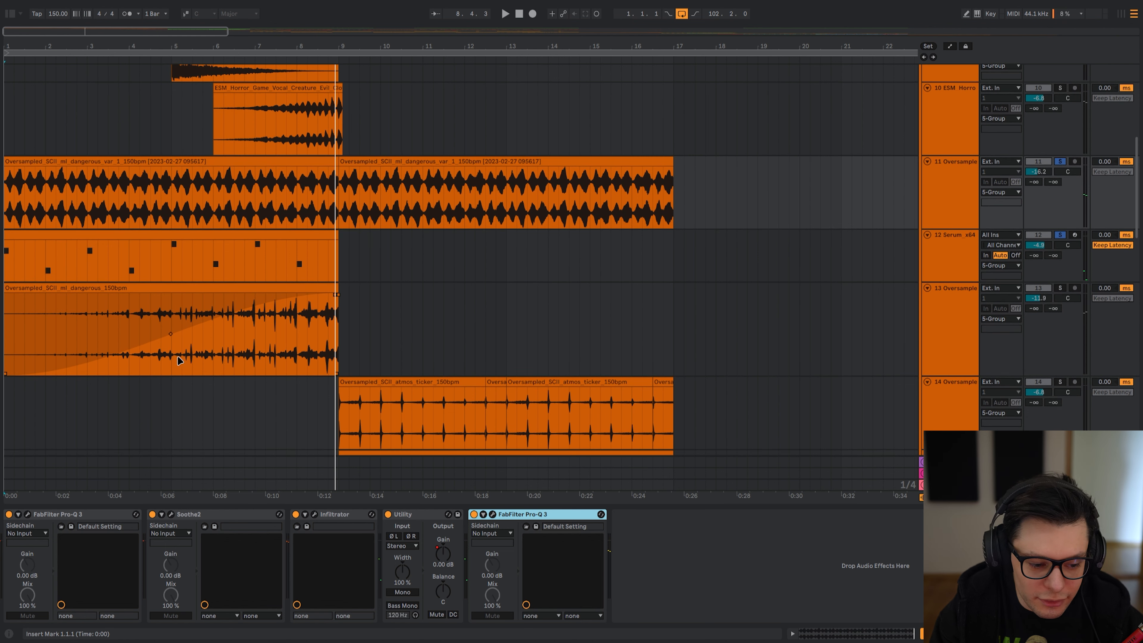
# - Solo the ml_dangerous_150bpm sample on track 13, play from bar 5, and compare it with the EQ Eight switched off and on
pyautogui.click(178, 360)
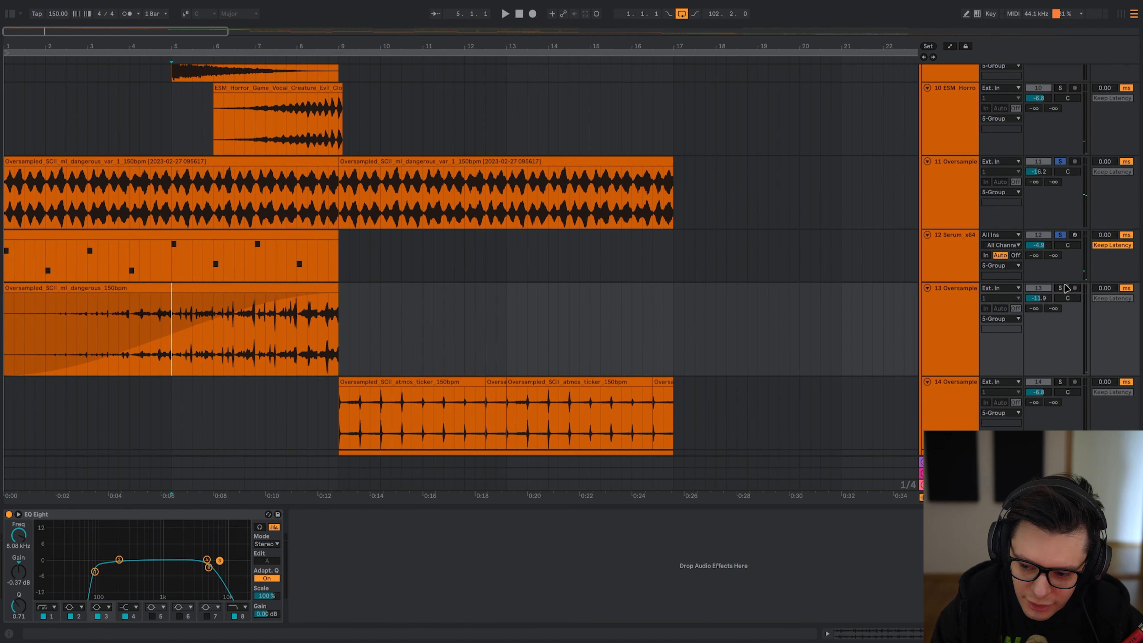
pyautogui.press('space')
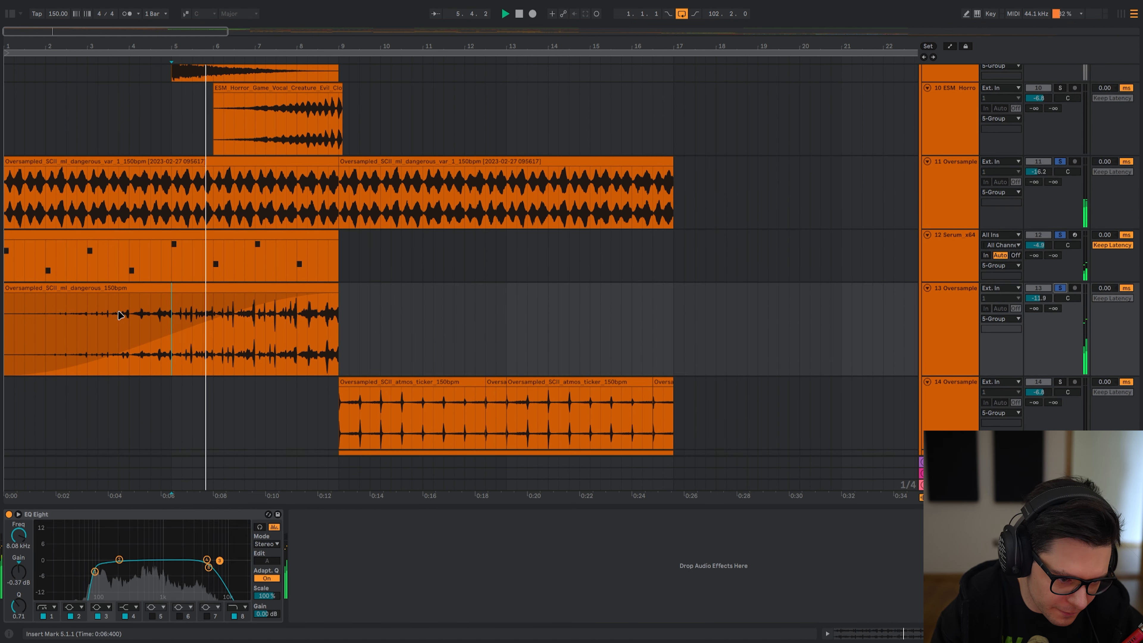
pyautogui.click(147, 516)
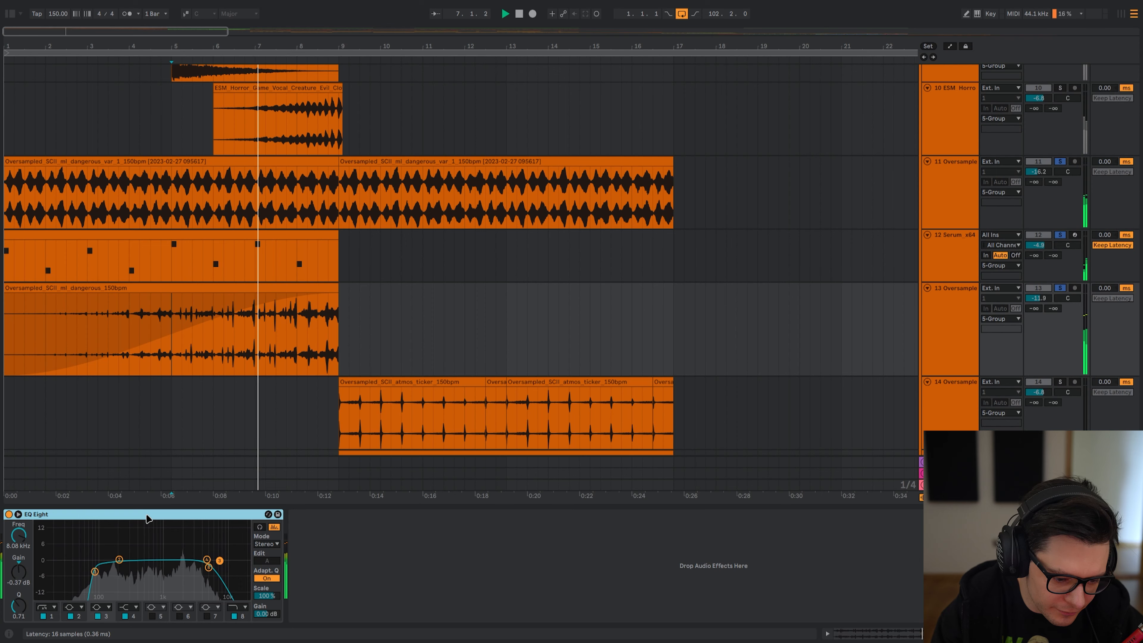
pyautogui.press('0')
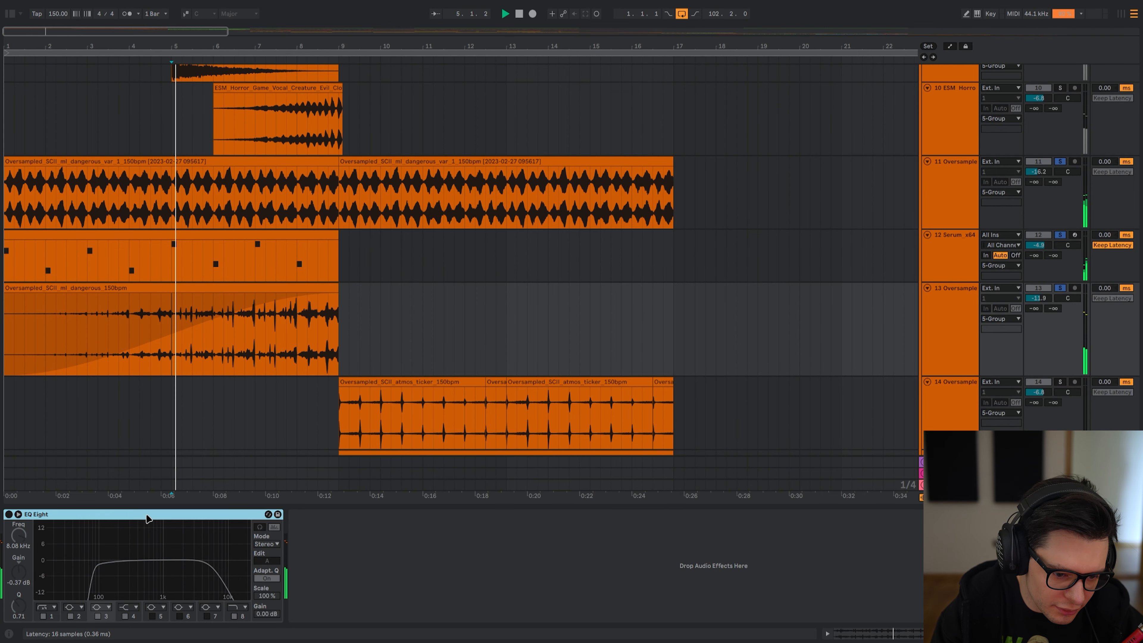
pyautogui.press('0')
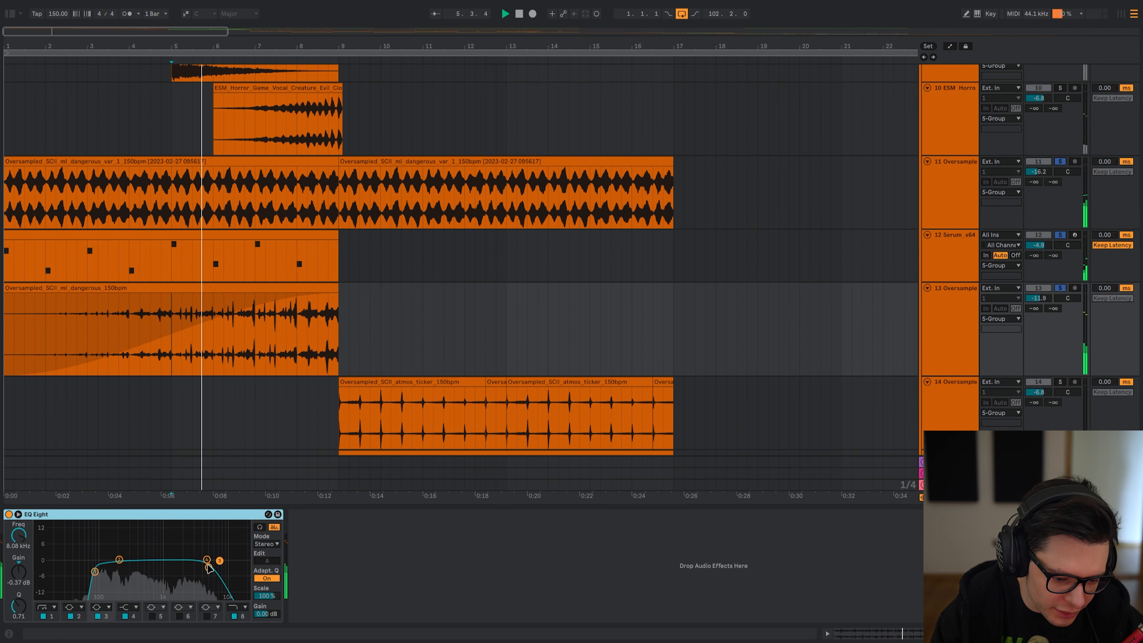
# - Try lowering the high-frequency band of track 13's EQ Eight to about 1.63 kHz, undo the move, and stop playback
pyautogui.moveTo(210, 567); pyautogui.dragTo(176, 567)
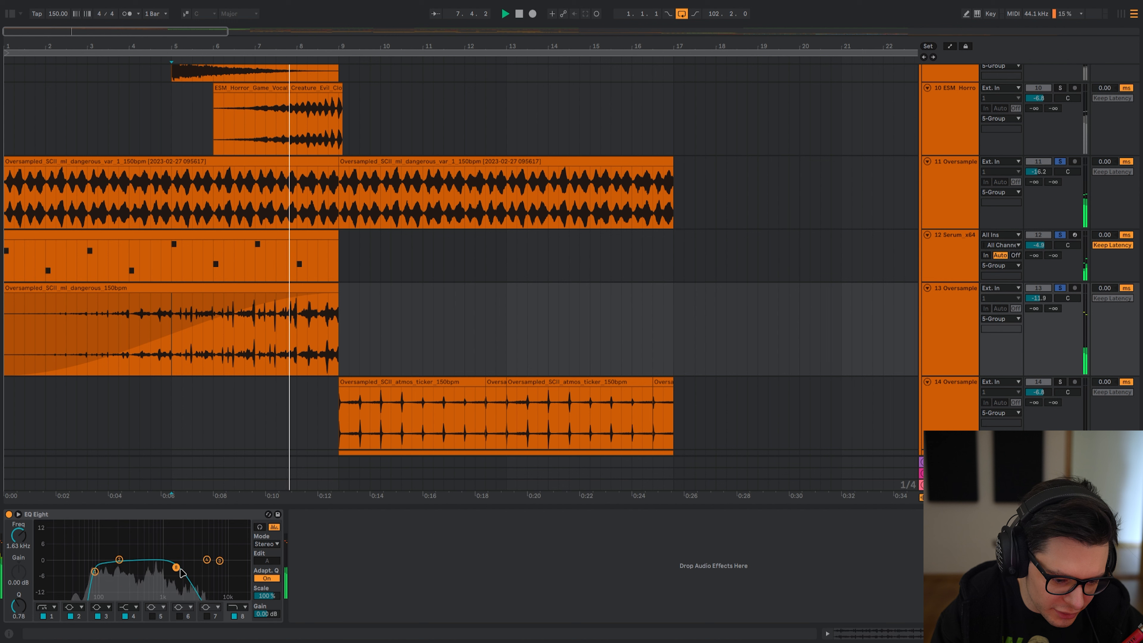
pyautogui.hotkey('ctrl', 'z')
pyautogui.press('space')
# - Compare the intro from bar 5 with track 13's solo switched off and back on
pyautogui.scroll(1, 289, 366)
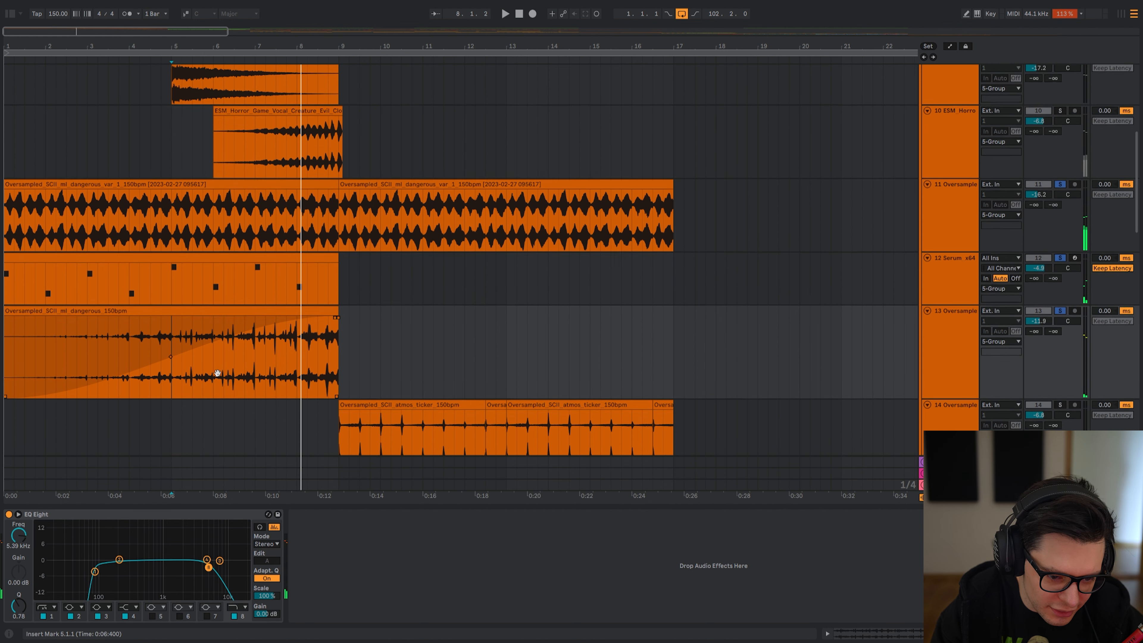
pyautogui.scroll(-3, 279, 297)
pyautogui.scroll(3, 319, 315)
pyautogui.scroll(-3, 290, 361)
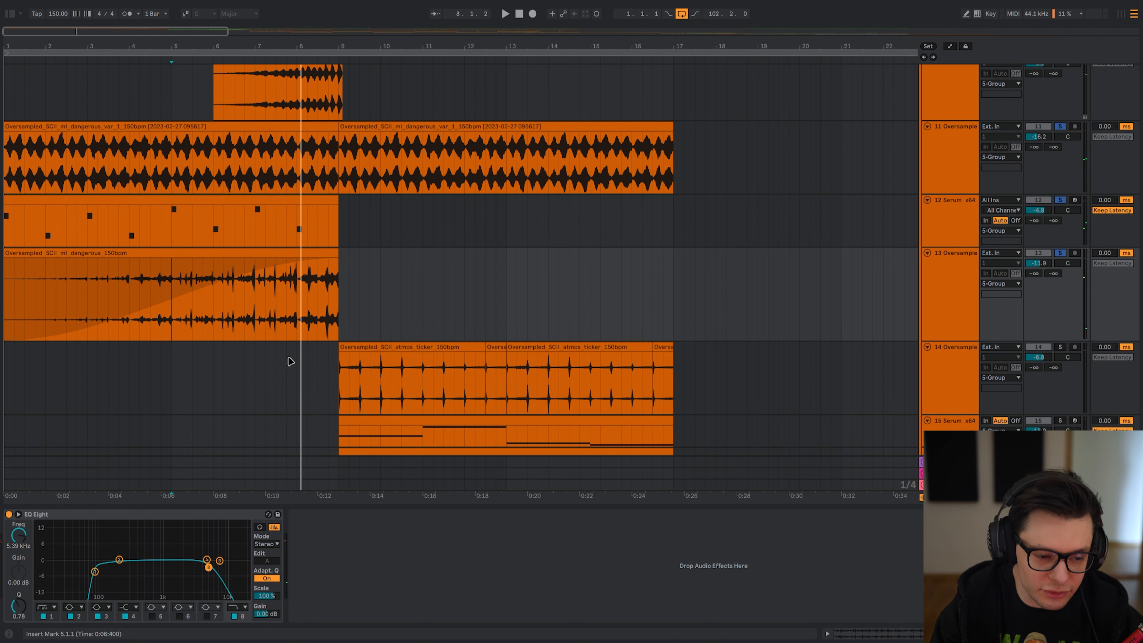
pyautogui.scroll(3, 290, 222)
pyautogui.press('space')
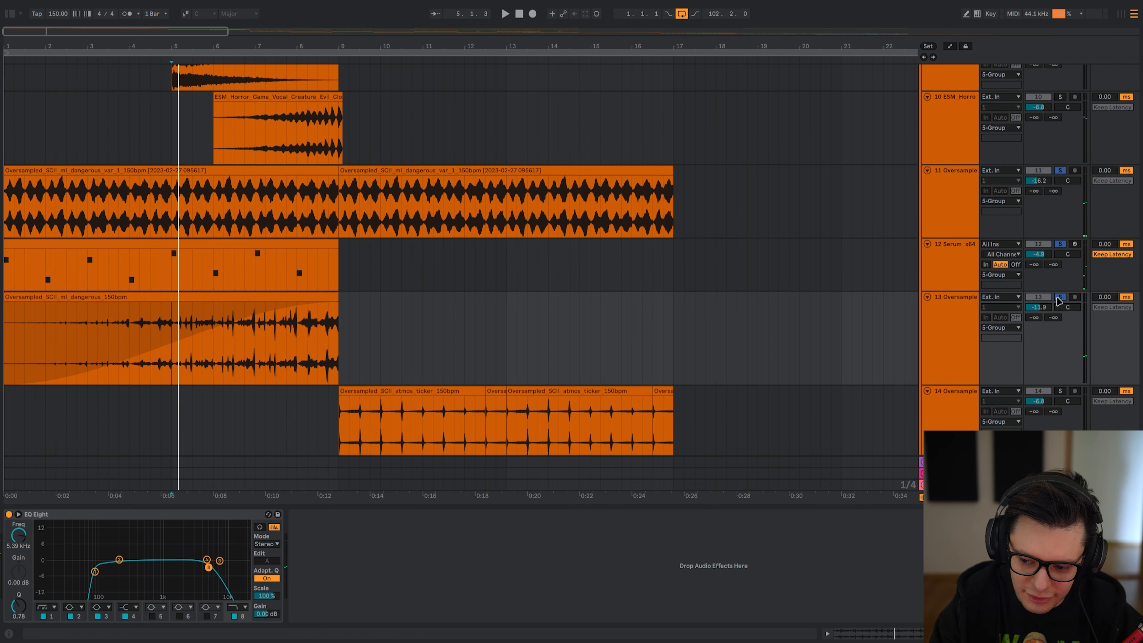
pyautogui.click(1061, 290)
pyautogui.press('space')
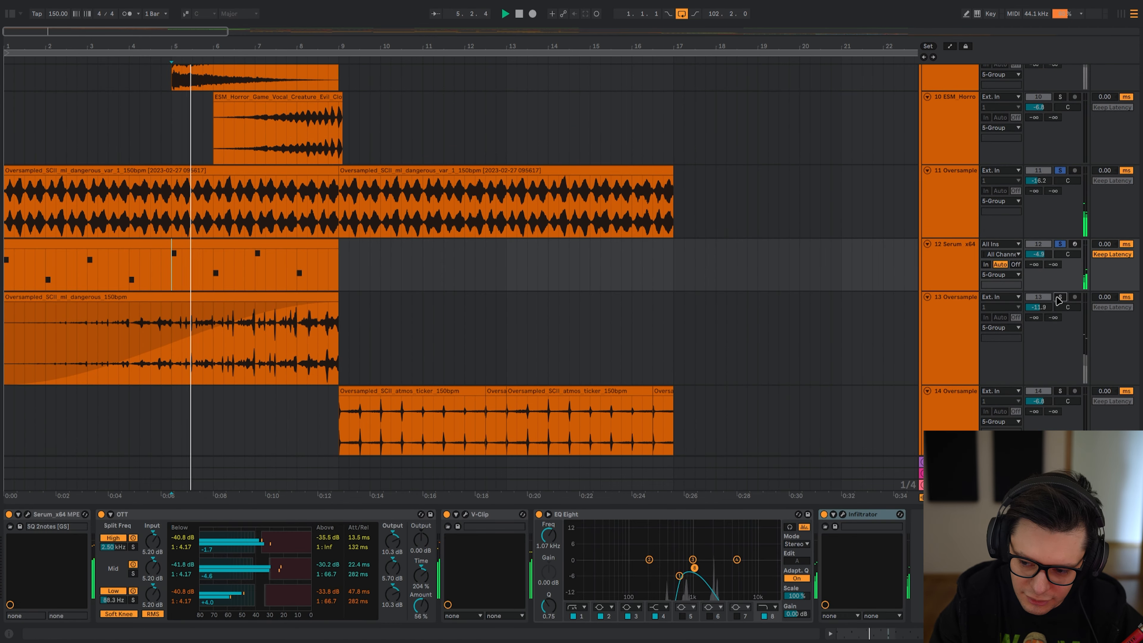
# - Play the impact_sweep_01 clip on track 6 from bar 1 with the soloed layers and examine its EQ Eight
pyautogui.scroll(5, 274, 258)
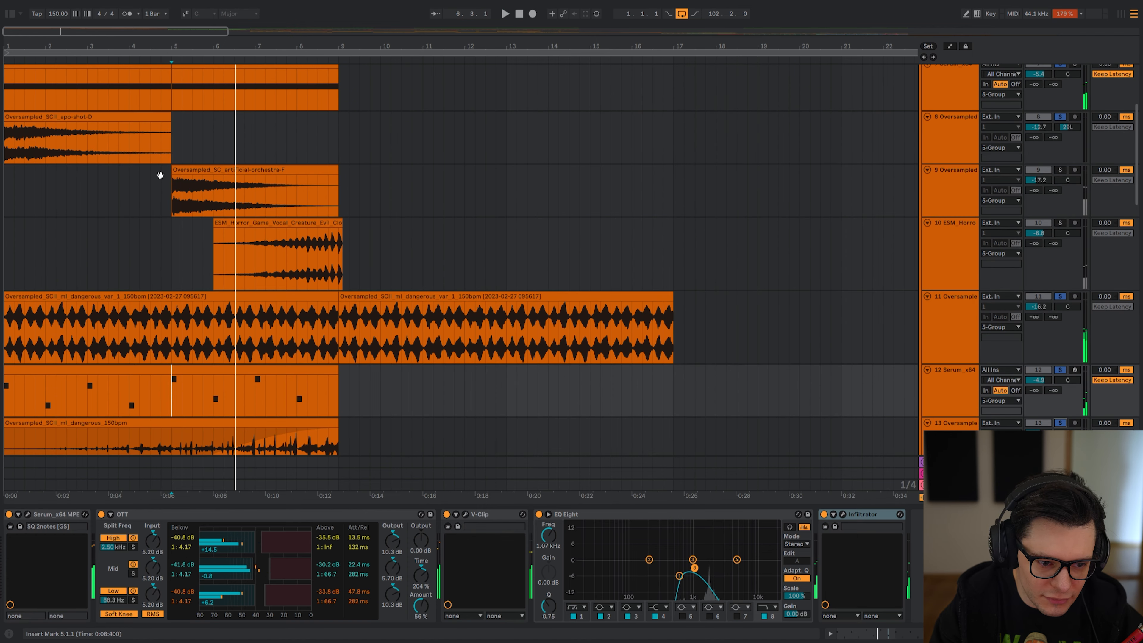
pyautogui.scroll(5, 208, 313)
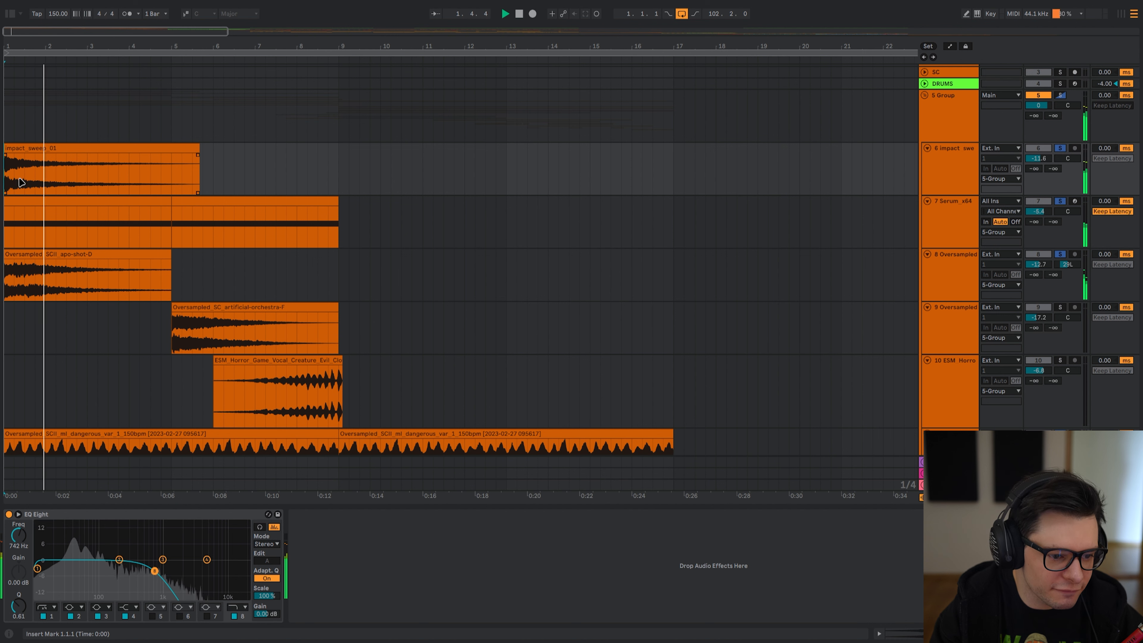
pyautogui.click(56, 146)
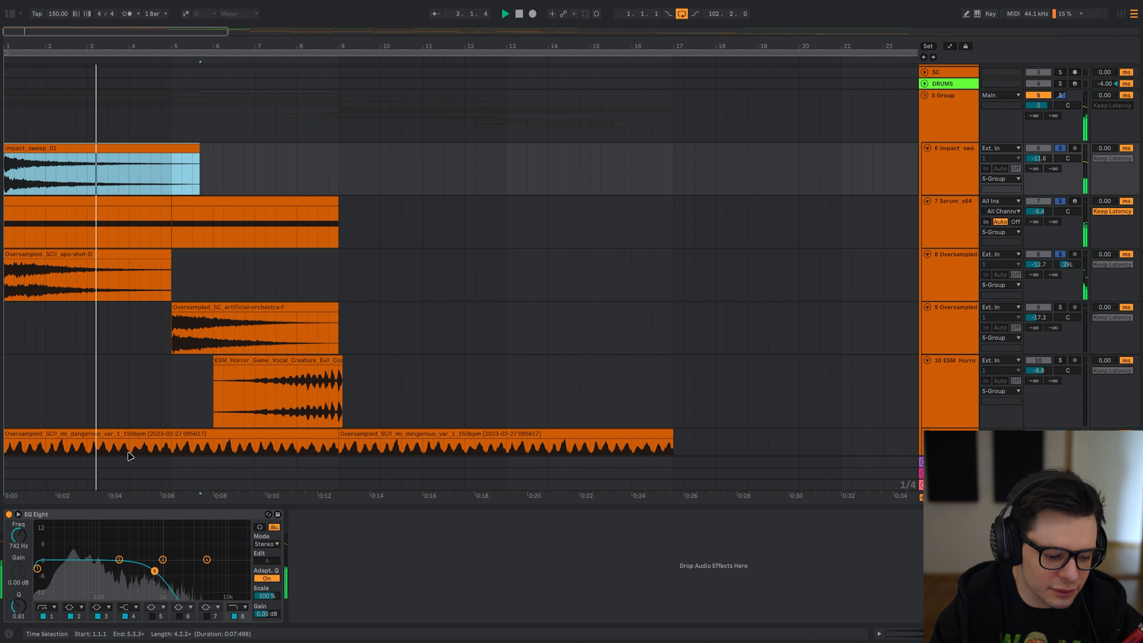
pyautogui.click(172, 516)
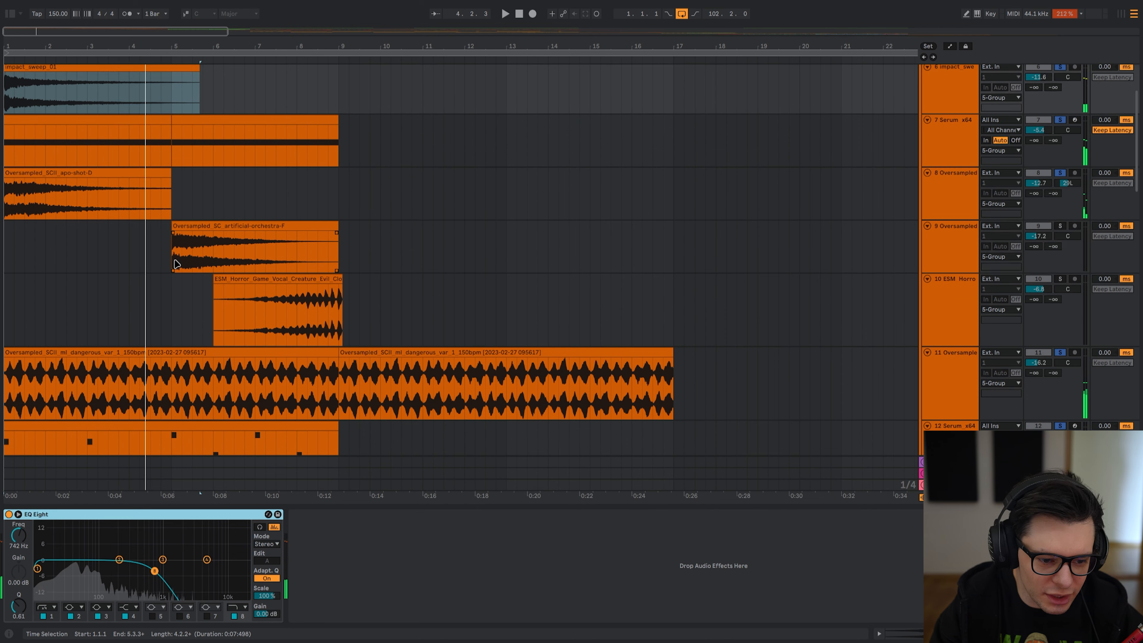
# - Solo the artificial-orchestra sample on track 9 and play from bar 5 to examine its EQ Eight curve
pyautogui.click(1118, 248)
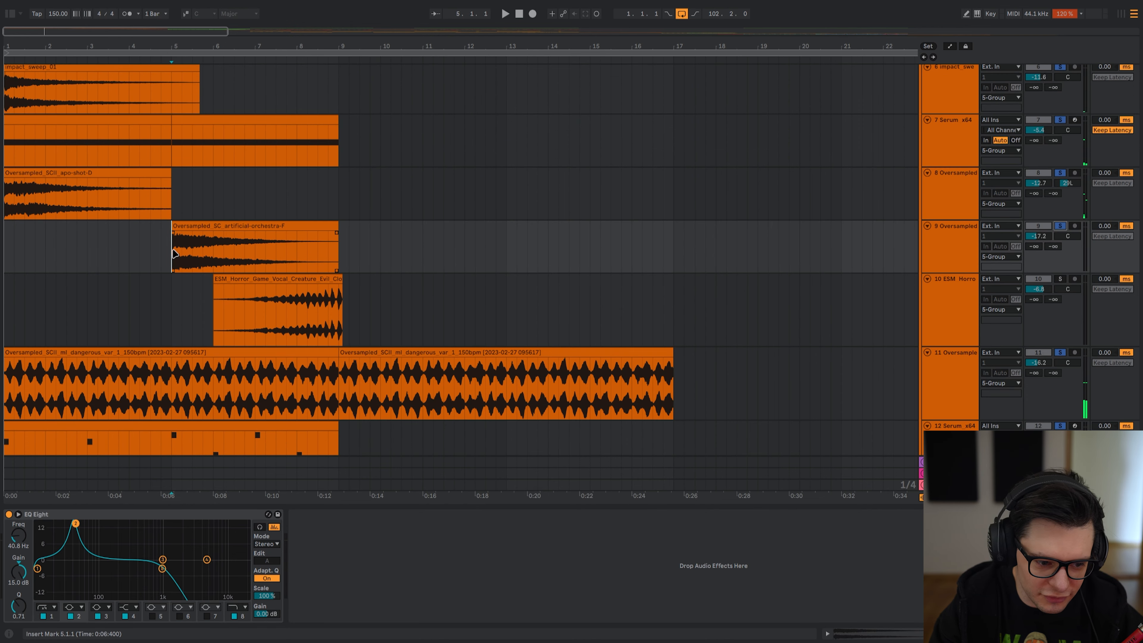
pyautogui.press('space')
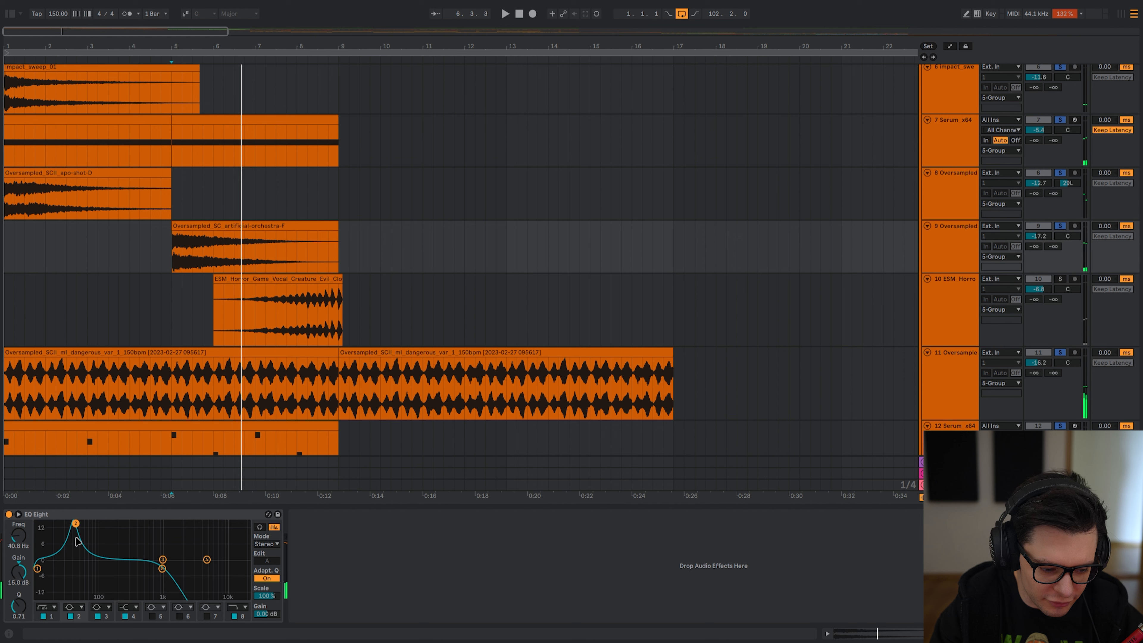
pyautogui.press('space')
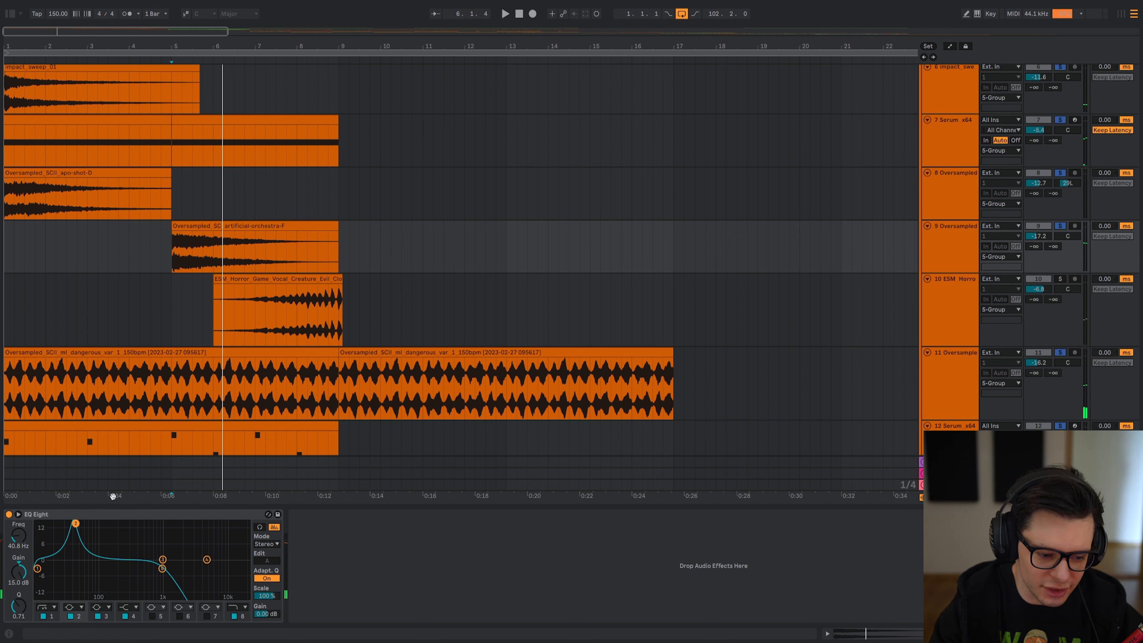
# - Reverse the Evil Clown Cackle clip on track 10 and play it from bar 6
pyautogui.moveTo(222, 321); pyautogui.dragTo(421, 291)
pyautogui.click(213, 295)
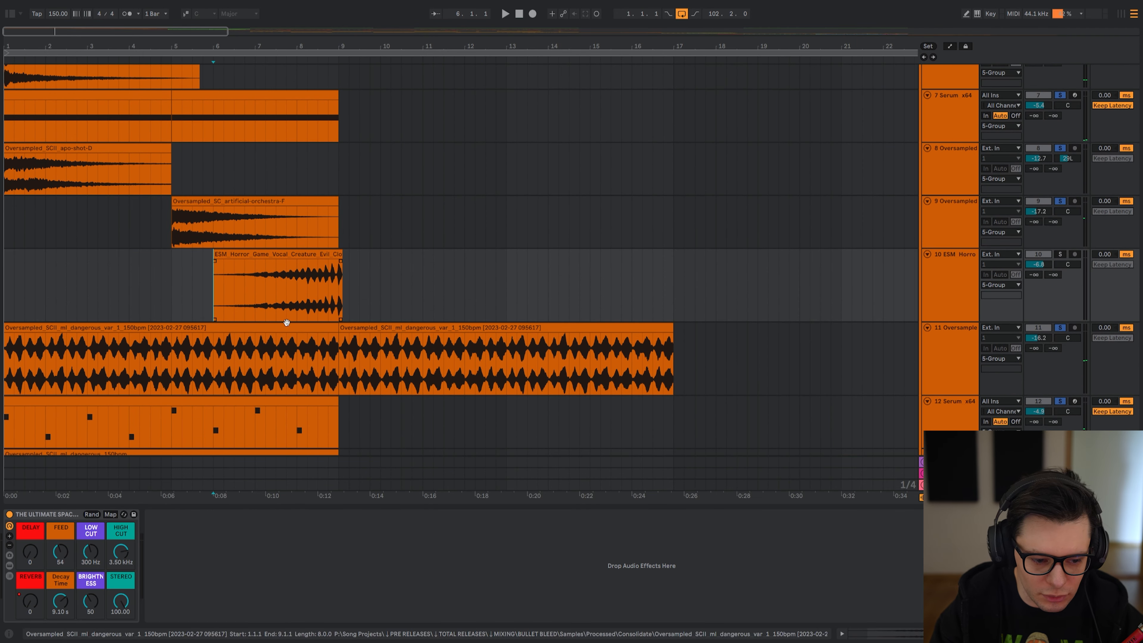
pyautogui.scroll(5, 277, 283)
pyautogui.click(271, 255)
pyautogui.press('r')
pyautogui.press('space')
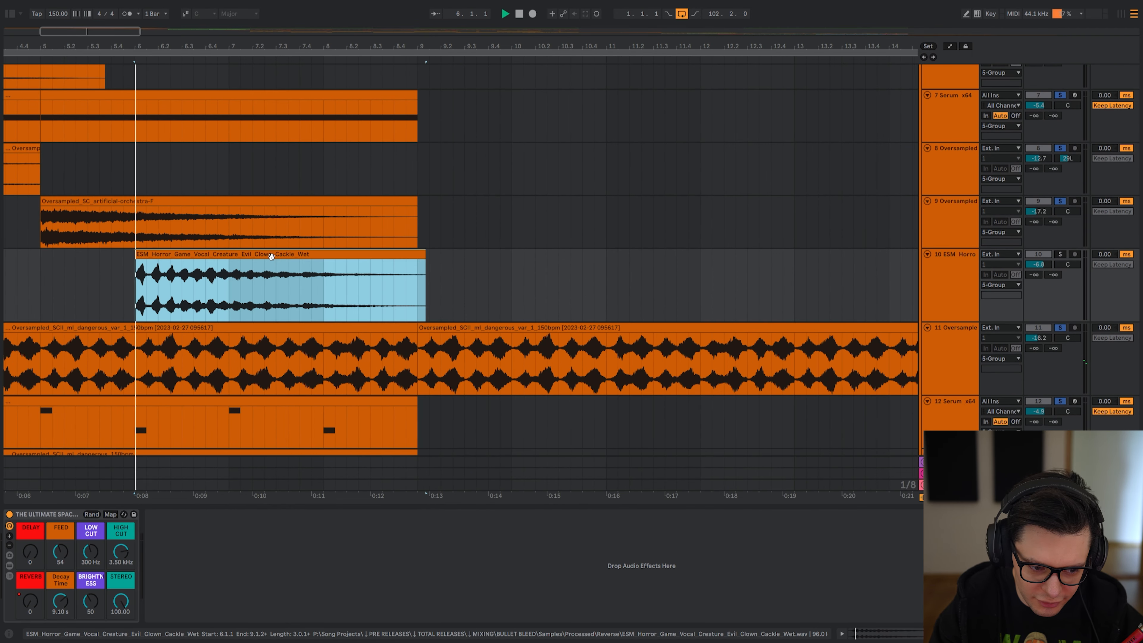
# - Solo track 10, reverse its cackle clip back, and play from bar 6 to examine the clip with its reverb automation
pyautogui.press('s')
pyautogui.press('r')
pyautogui.click(135, 296)
pyautogui.press('space')
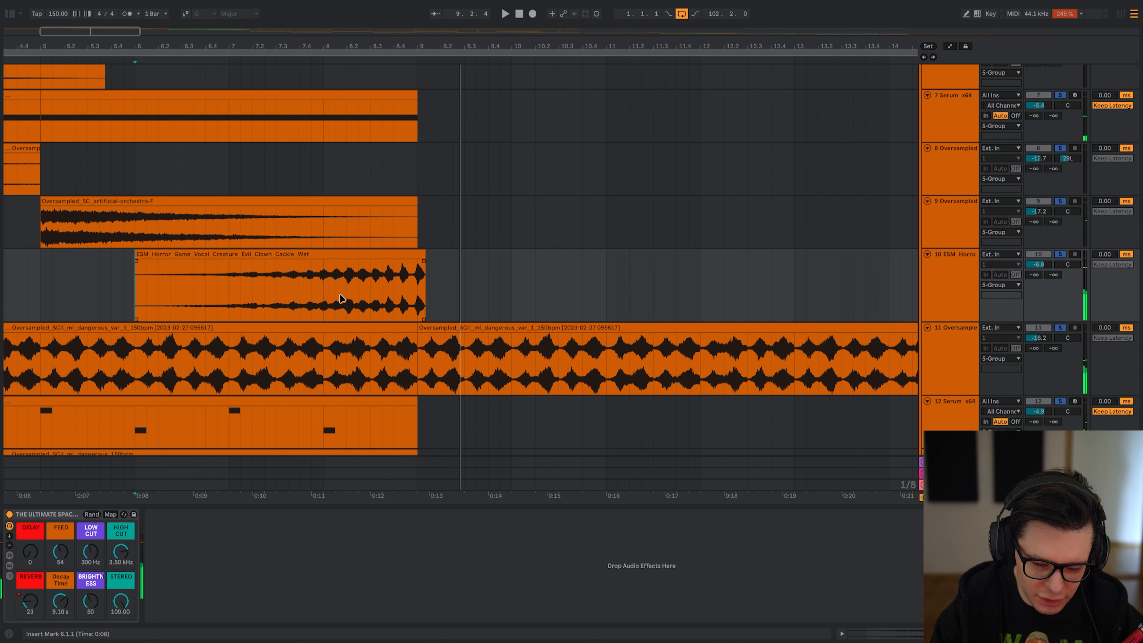
pyautogui.press('a')
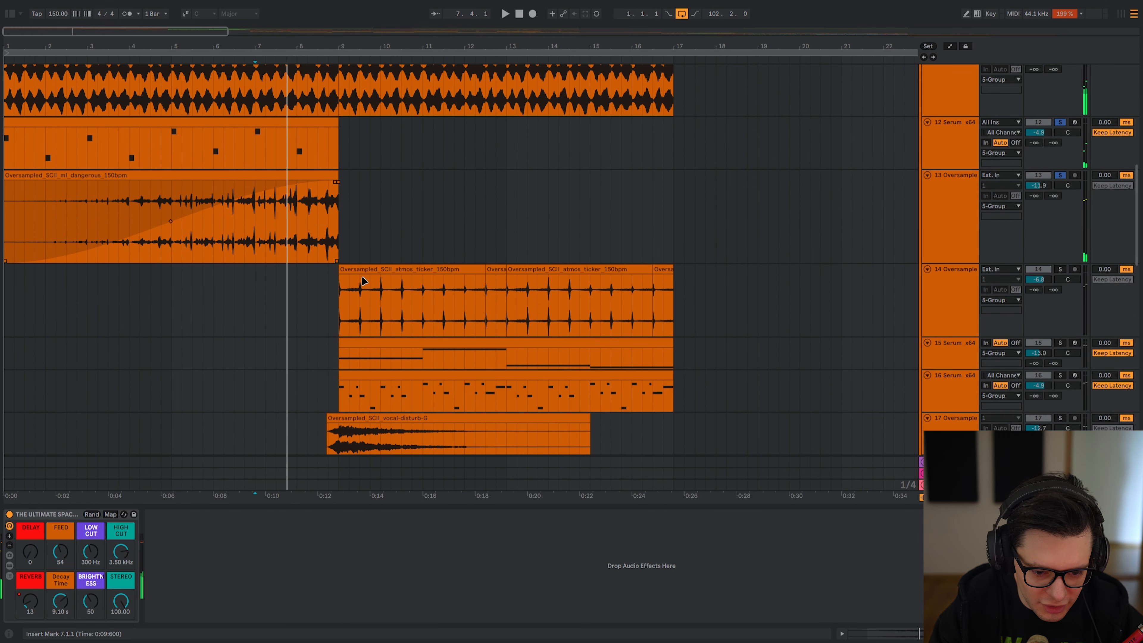
# - Solo the atmos_ticker clips on track 14, play from bar 9, and compare them with the EQ Eight switched off and on
pyautogui.moveTo(332, 331); pyautogui.dragTo(321, 284)
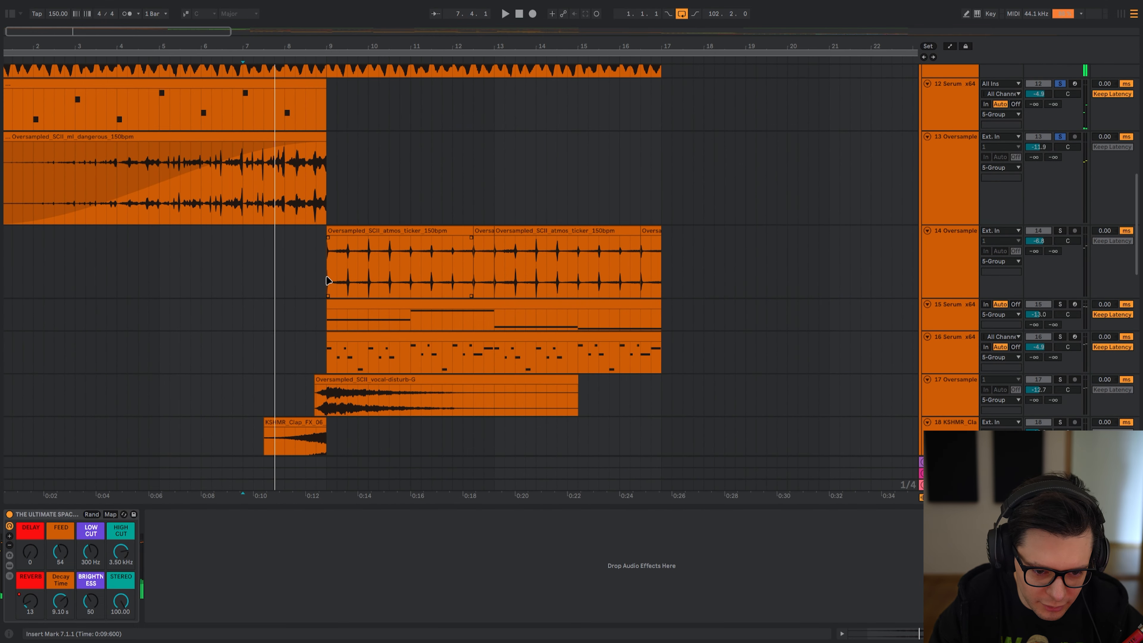
pyautogui.click(327, 280)
pyautogui.press('+')
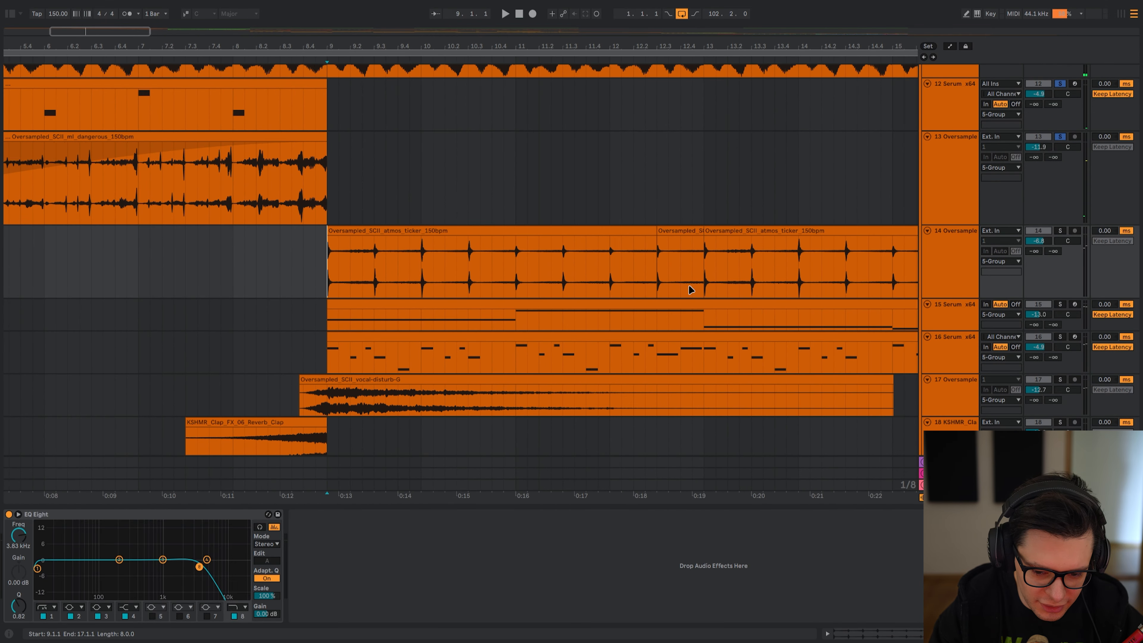
pyautogui.press('space')
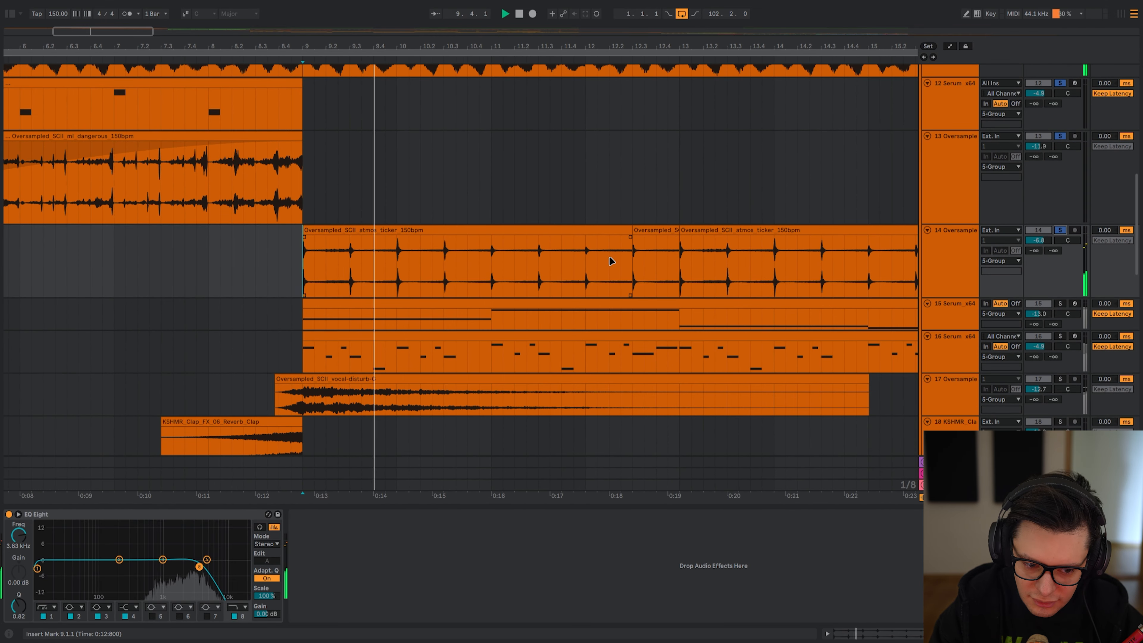
pyautogui.moveTo(481, 269); pyautogui.dragTo(453, 267)
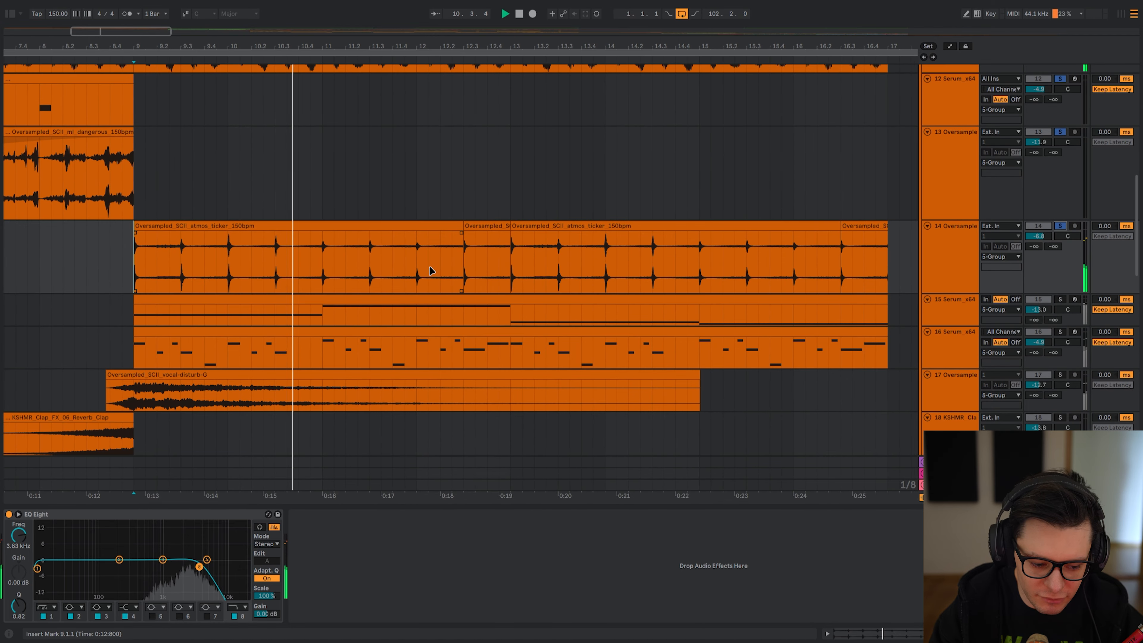
pyautogui.click(113, 517)
pyautogui.press('0')
# - Enlarge Serum track 15, solo its REESE - Skyscraper patch alongside the ticker, and play from bar 9
pyautogui.scroll(3, 161, 322)
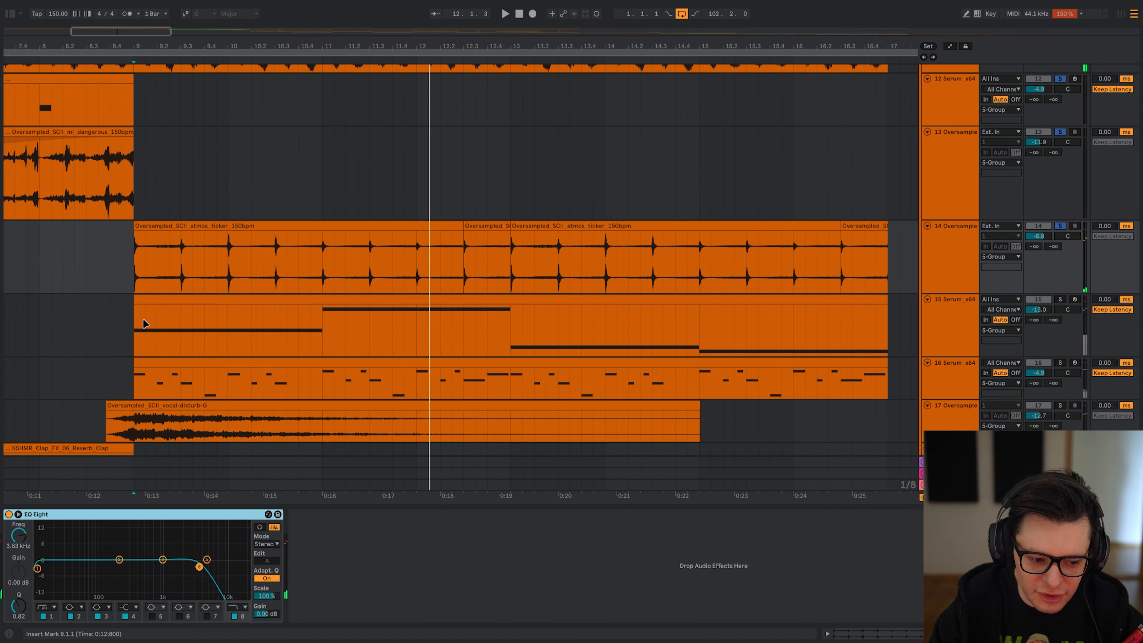
pyautogui.scroll(-2, 140, 311)
pyautogui.moveTo(162, 248); pyautogui.dragTo(320, 190)
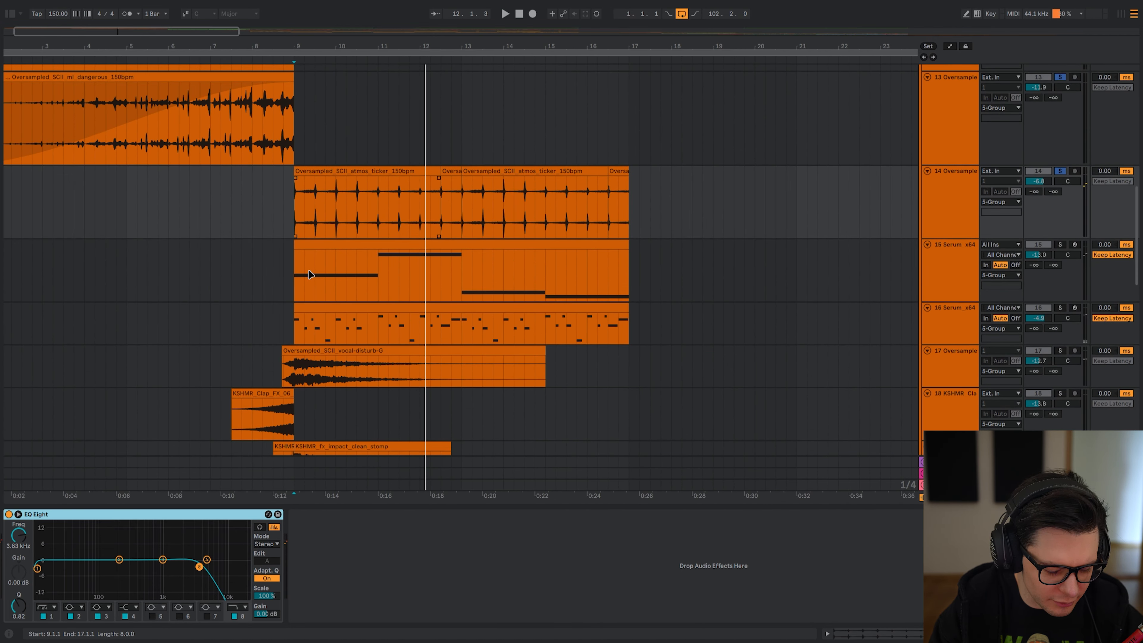
pyautogui.moveTo(306, 276)
pyautogui.mouseDown()
pyautogui.moveTo(191, 268)
pyautogui.moveTo(323, 266)
pyautogui.mouseUp()
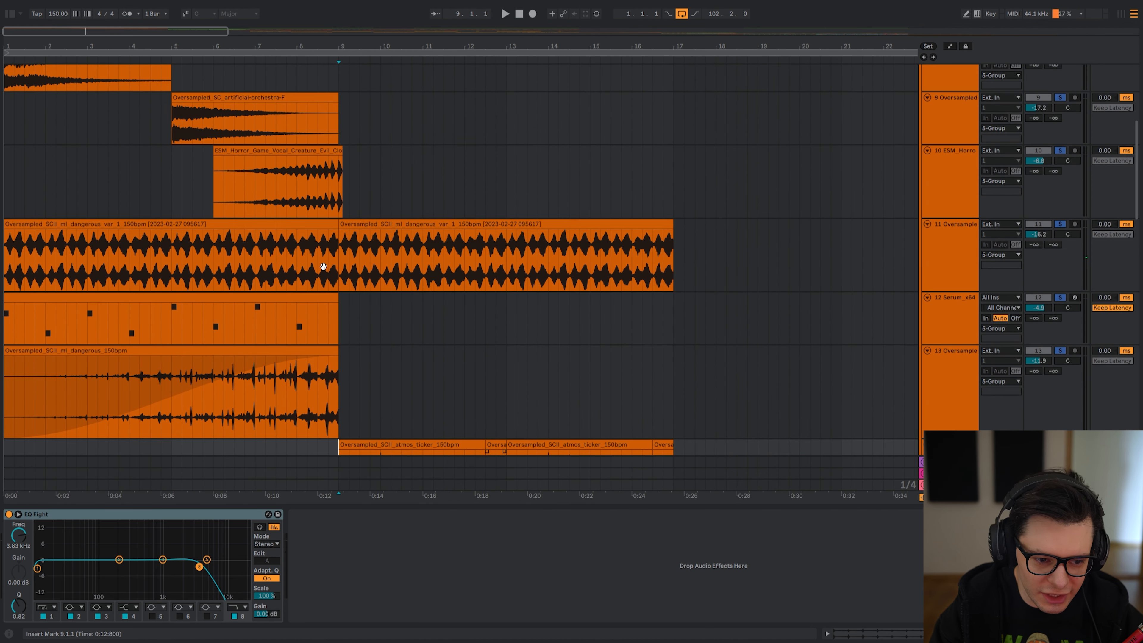
pyautogui.scroll(-5, 567, 360)
pyautogui.press('space')
pyautogui.moveTo(400, 234); pyautogui.dragTo(357, 284)
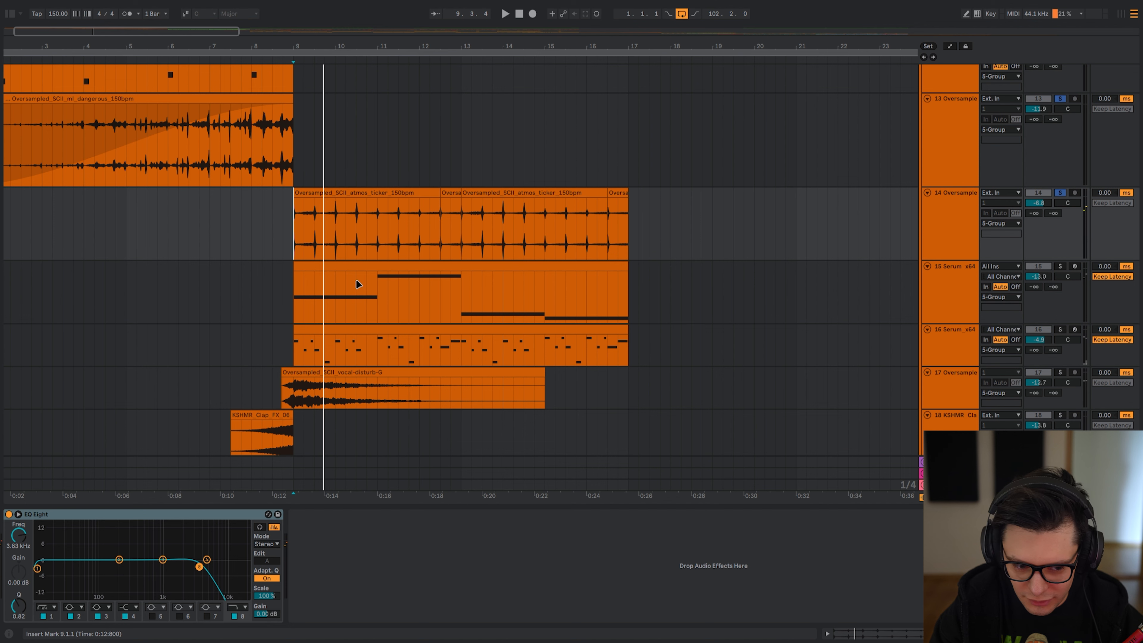
pyautogui.hscroll(3, 358, 284)
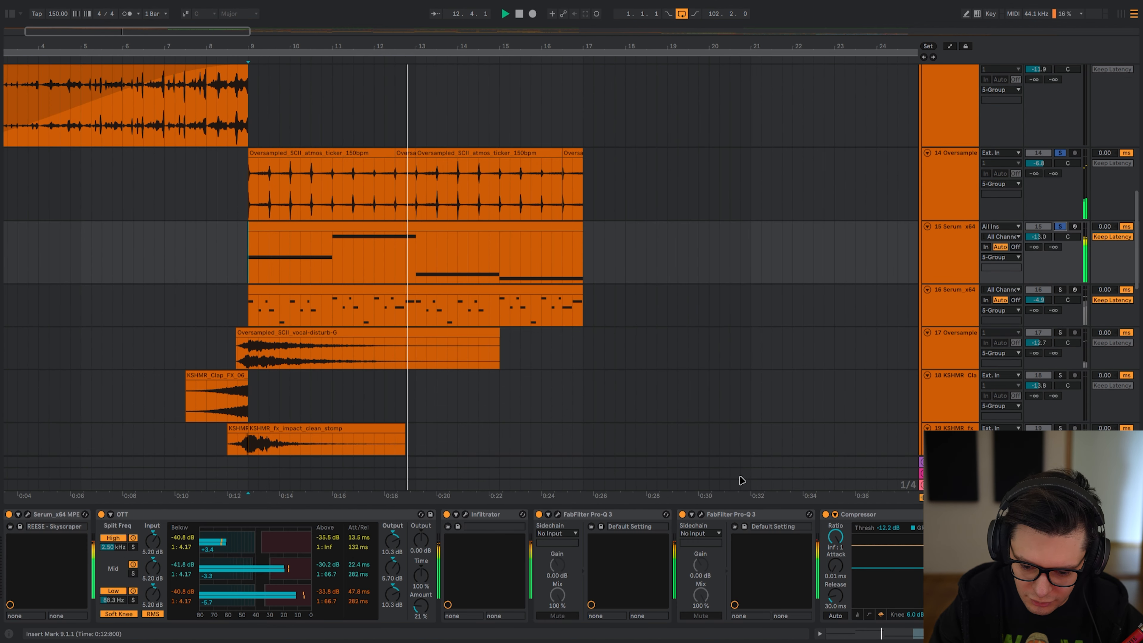
# - Switch off all the effects after Serum on track 15, then view the REESE - Skyscraper patch and its preset pack during playback
pyautogui.press('space')
pyautogui.keyDown('shift'); pyautogui.click(239, 518); pyautogui.keyUp('shift')
pyautogui.press('0')
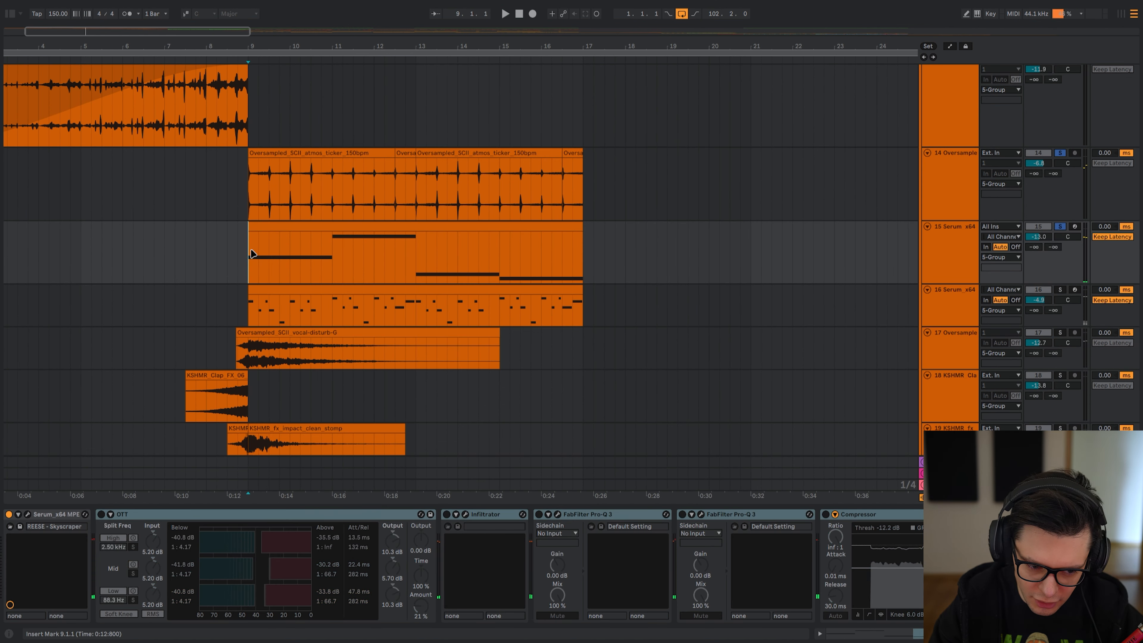
pyautogui.click(27, 514)
pyautogui.click(747, 29)
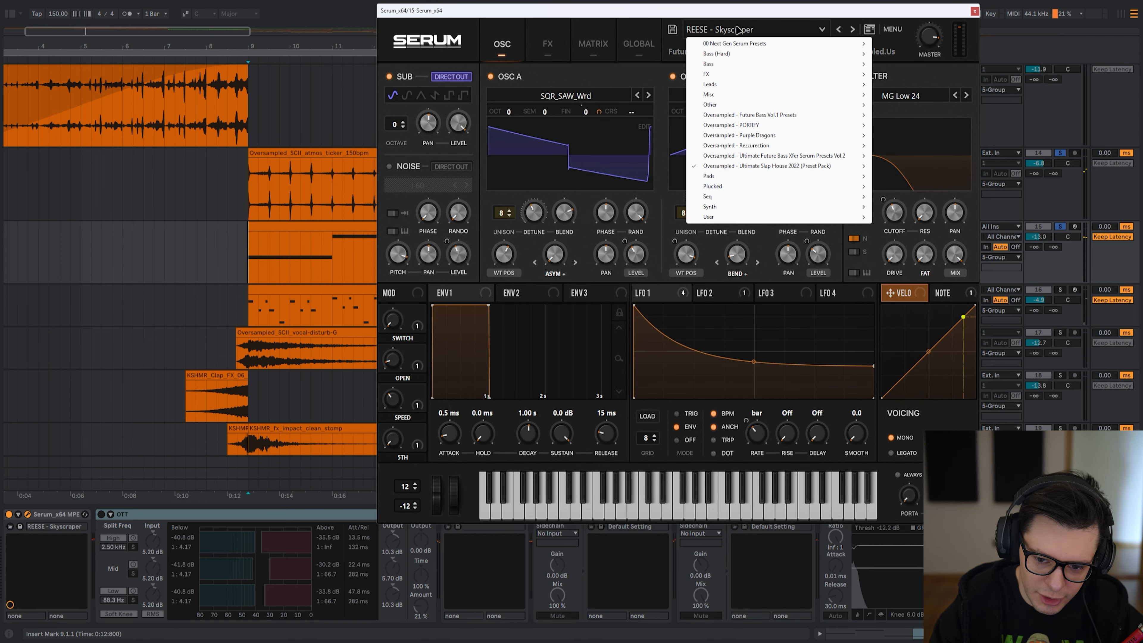
pyautogui.moveTo(728, 167)
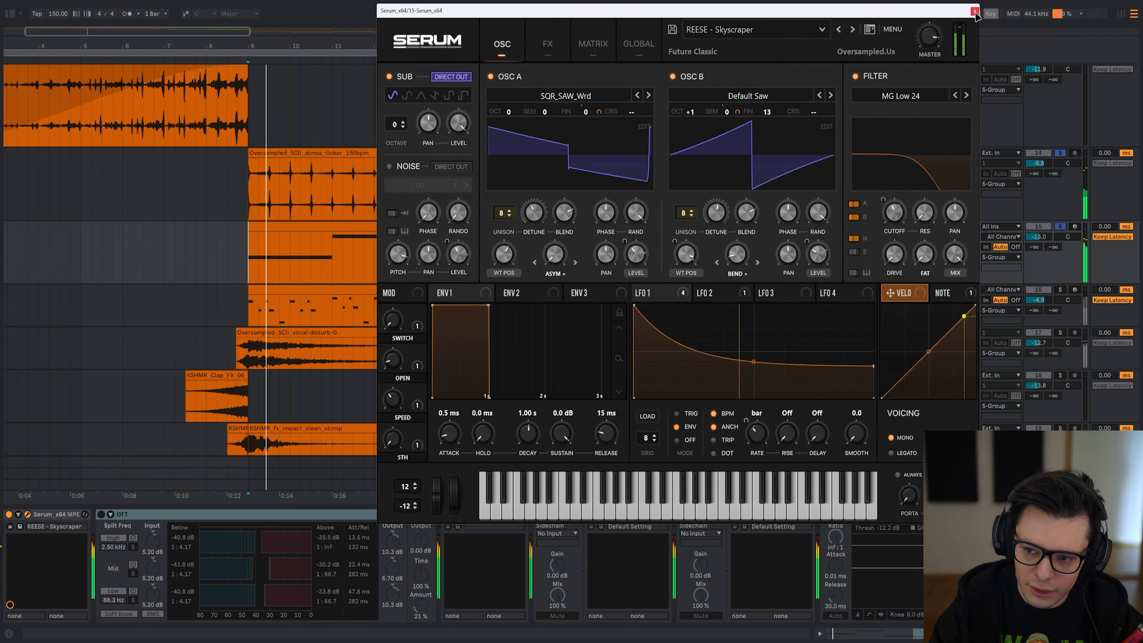
pyautogui.click(975, 12)
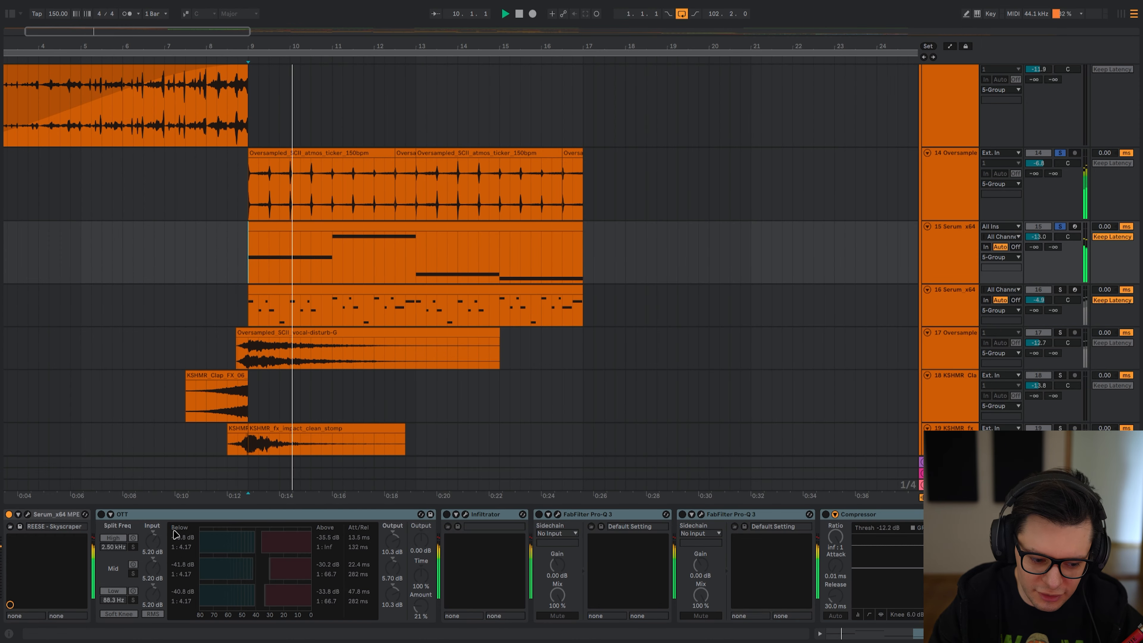
# - Solo track 15 without the ticker and compare the reese from bar 9 with only its OTT switched off and on
pyautogui.click(178, 518)
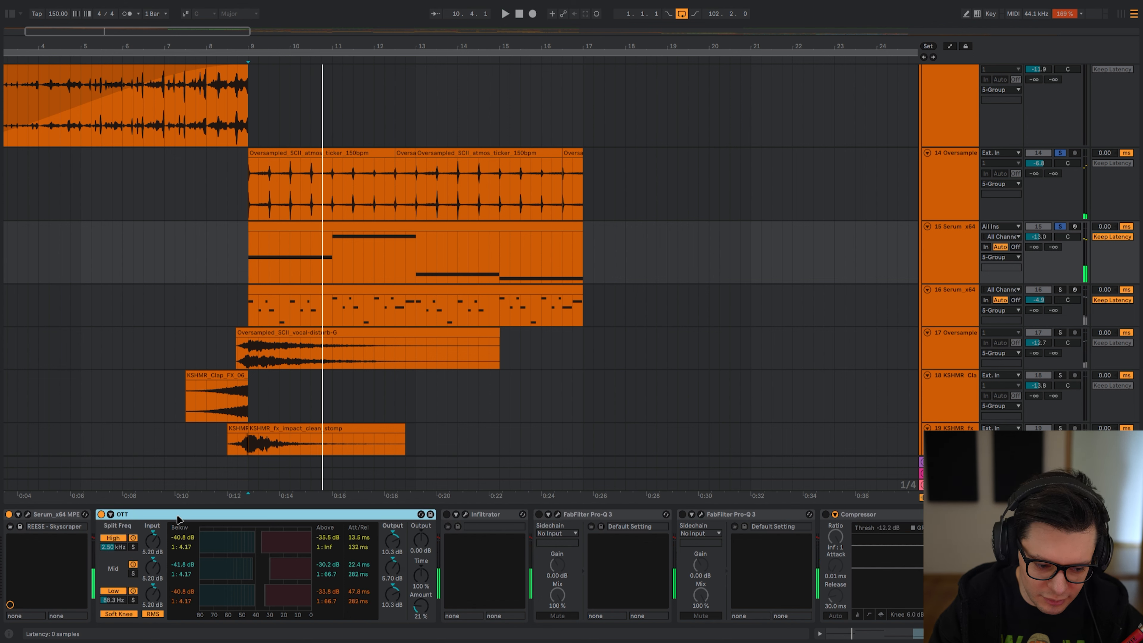
pyautogui.press('space')
pyautogui.click(1060, 153)
pyautogui.press('0')
pyautogui.press('space')
pyautogui.press('space')
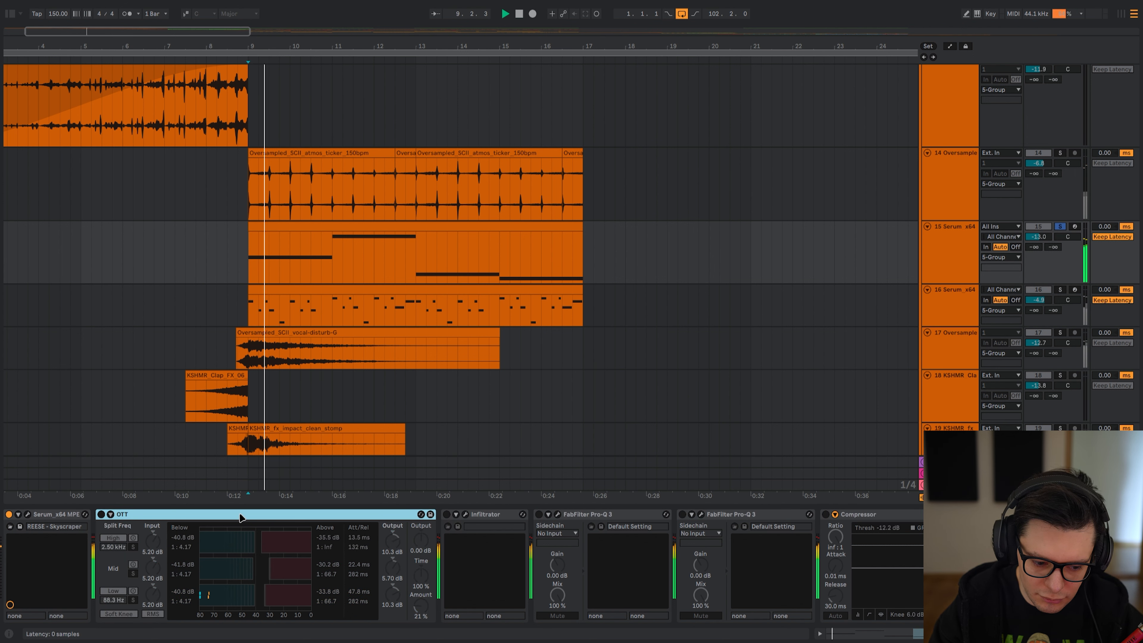
pyautogui.press('space')
pyautogui.press('space')
pyautogui.press('0')
# - Switch on Infiltrator on track 15 and examine its Mild Dynamic Crunch preset while the reese plays
pyautogui.click(465, 515)
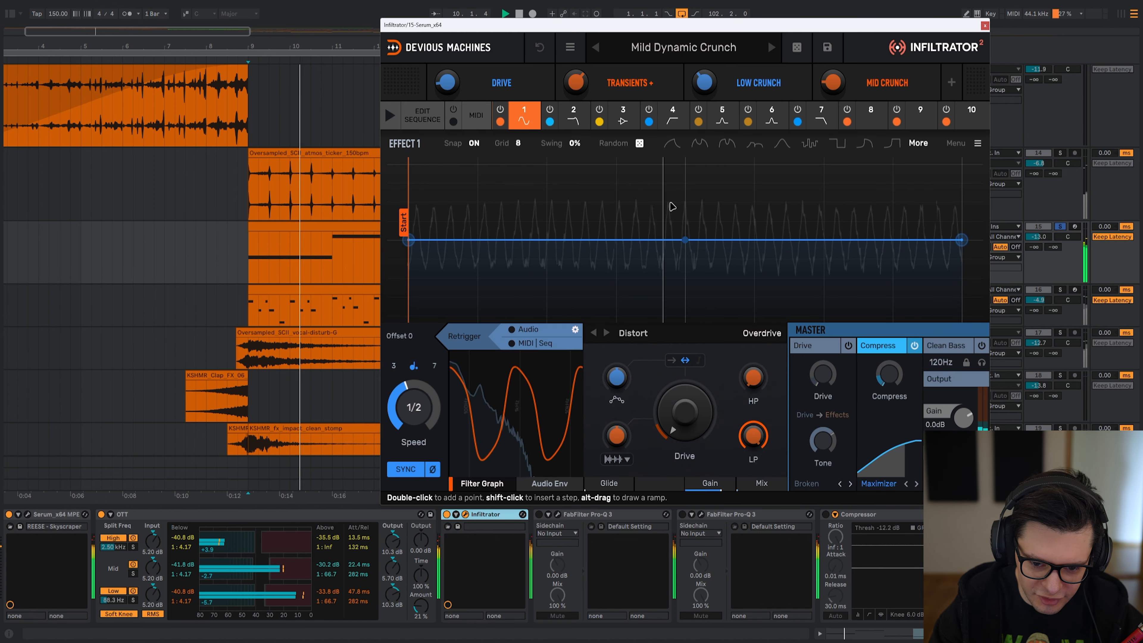
pyautogui.press('space')
pyautogui.press('space')
pyautogui.press('Escape')
# - Switch on the first FabFilter Pro-Q 3 on track 15 and examine its EQ curve while replaying the reese
pyautogui.click(585, 515)
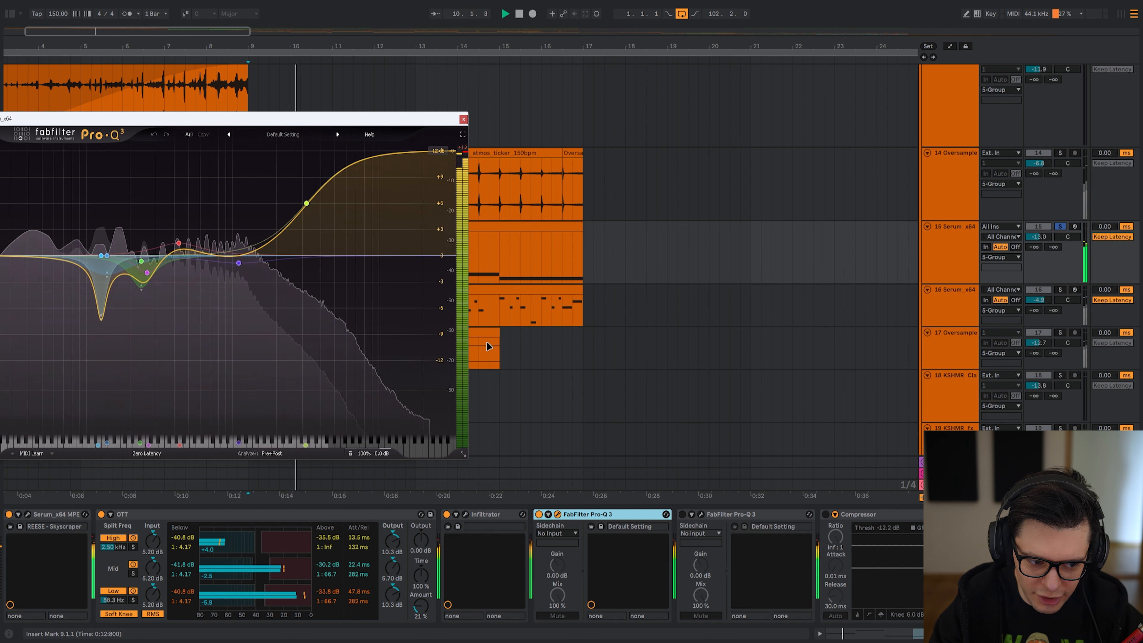
pyautogui.hotkey('ctrl', 'alt', 'p')
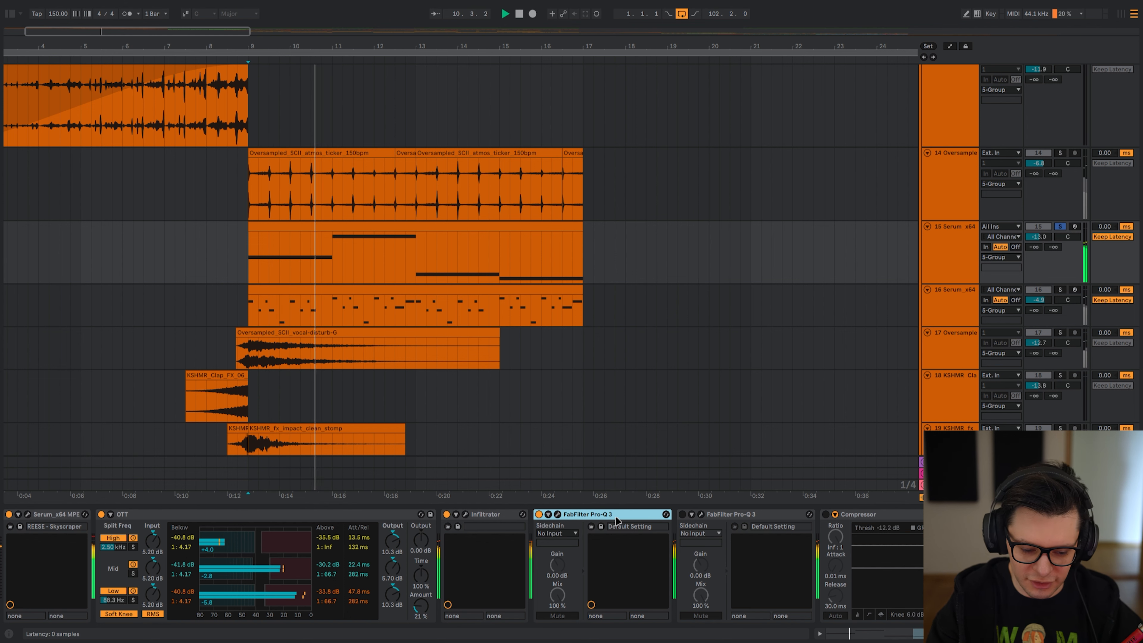
pyautogui.press('space')
pyautogui.press('space')
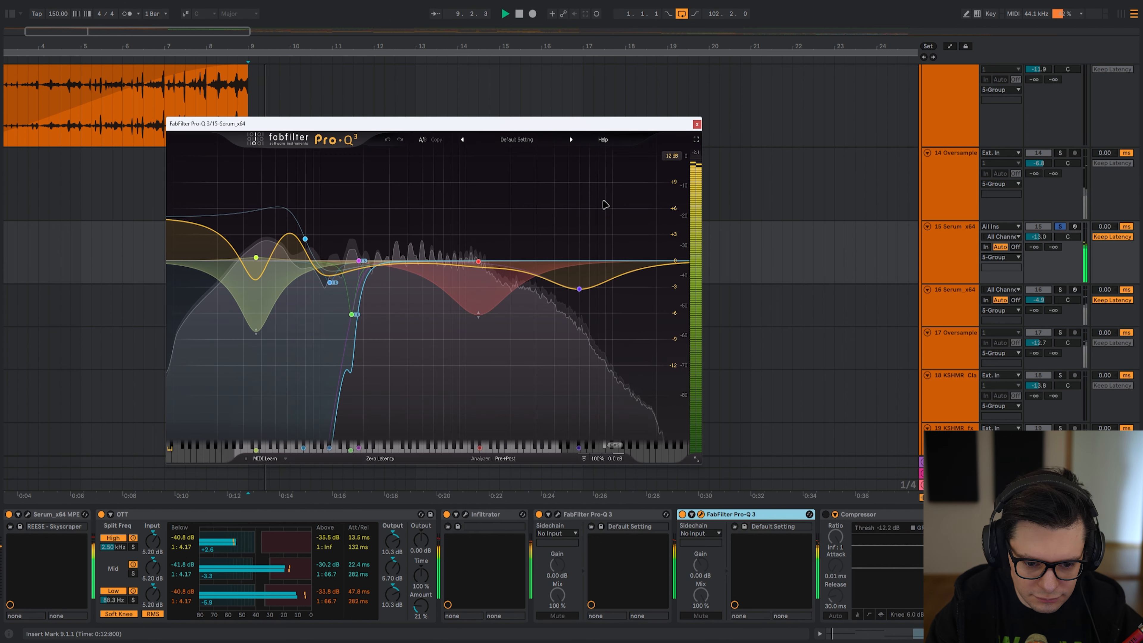
# - Examine the second FabFilter Pro-Q 3's dynamic bands on track 15, comparing the reese with it switched off and on
pyautogui.press('space')
pyautogui.press('space')
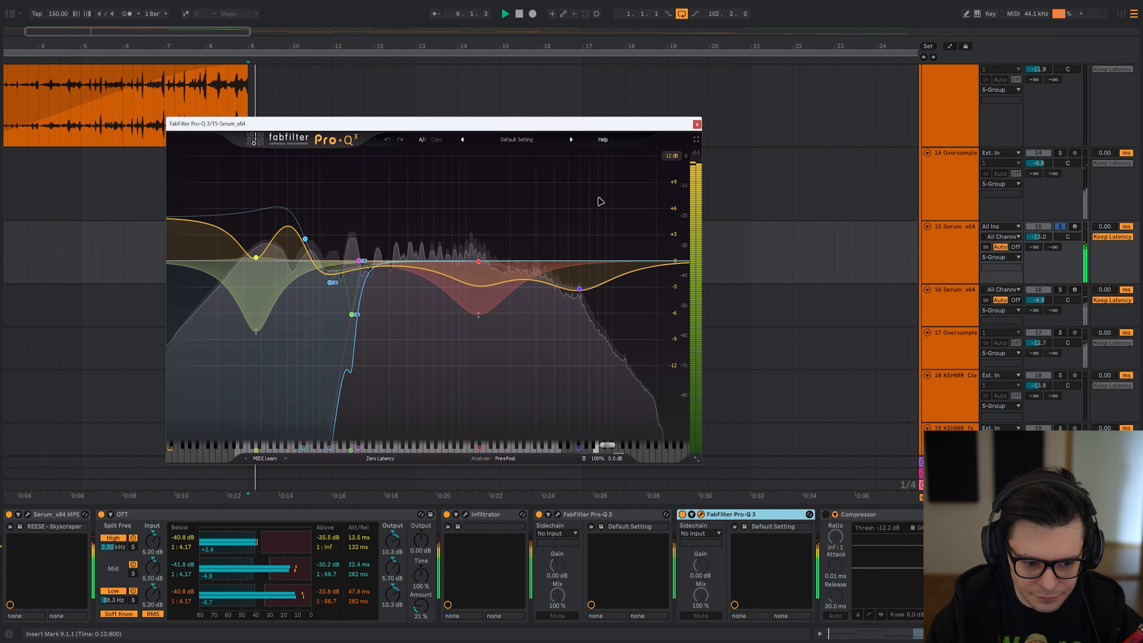
pyautogui.press('space')
pyautogui.press('space')
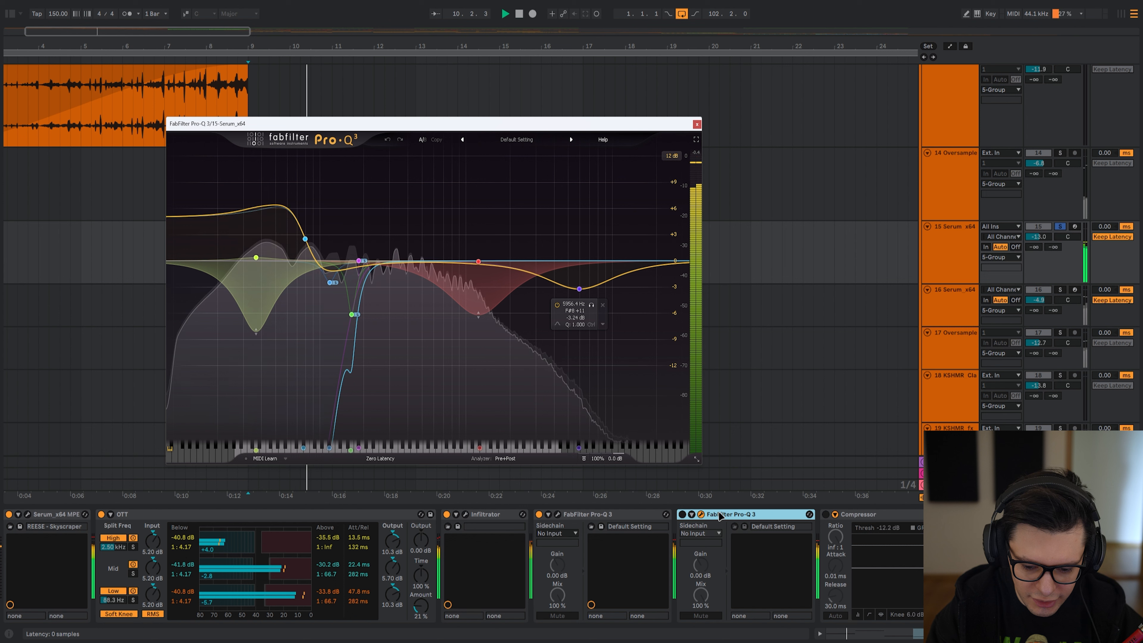
pyautogui.click(682, 514)
pyautogui.click(683, 514)
pyautogui.press('space')
pyautogui.press('space')
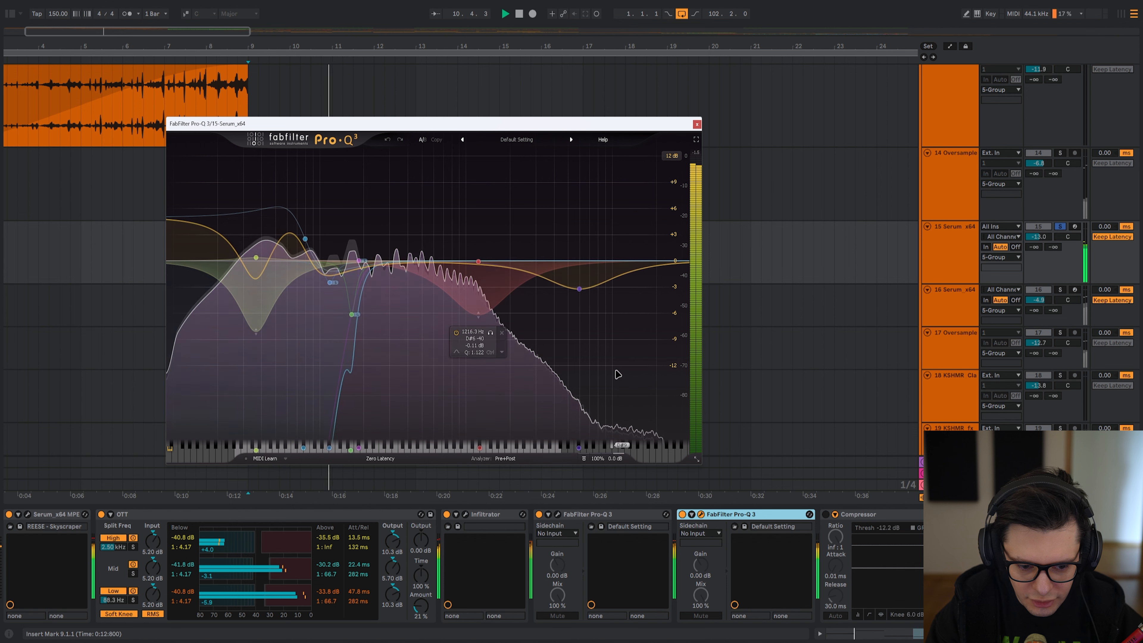
pyautogui.press('Escape')
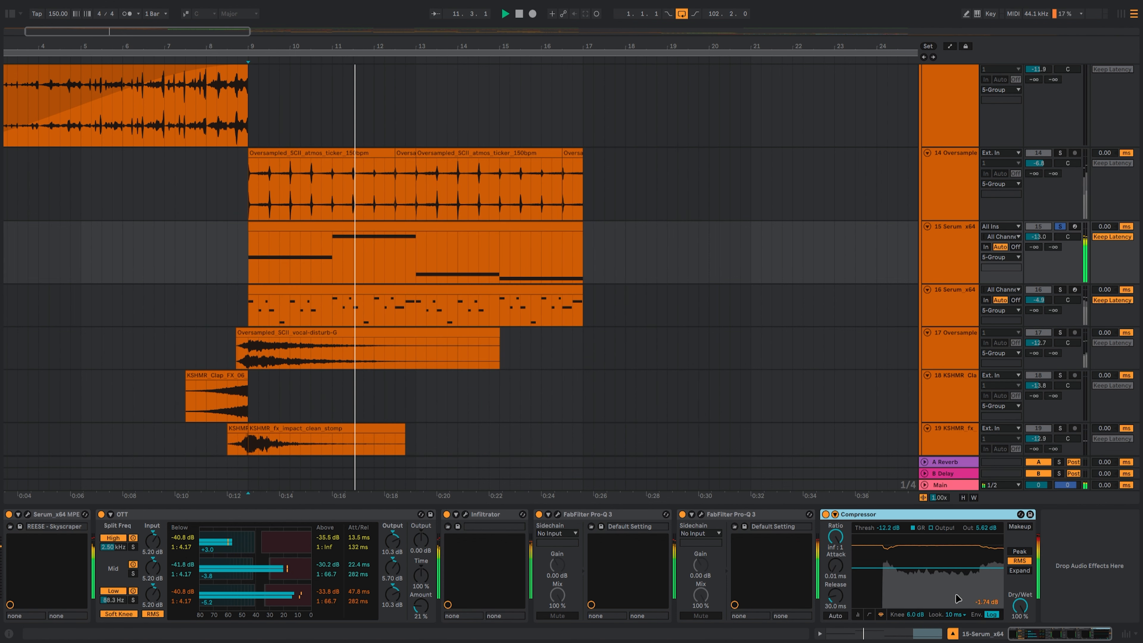
# - Solo Serum track 16, play its PL Tinkerbell patch from bar 9, and switch off its OTT, V-Clip and EQ Eight
pyautogui.click(251, 312)
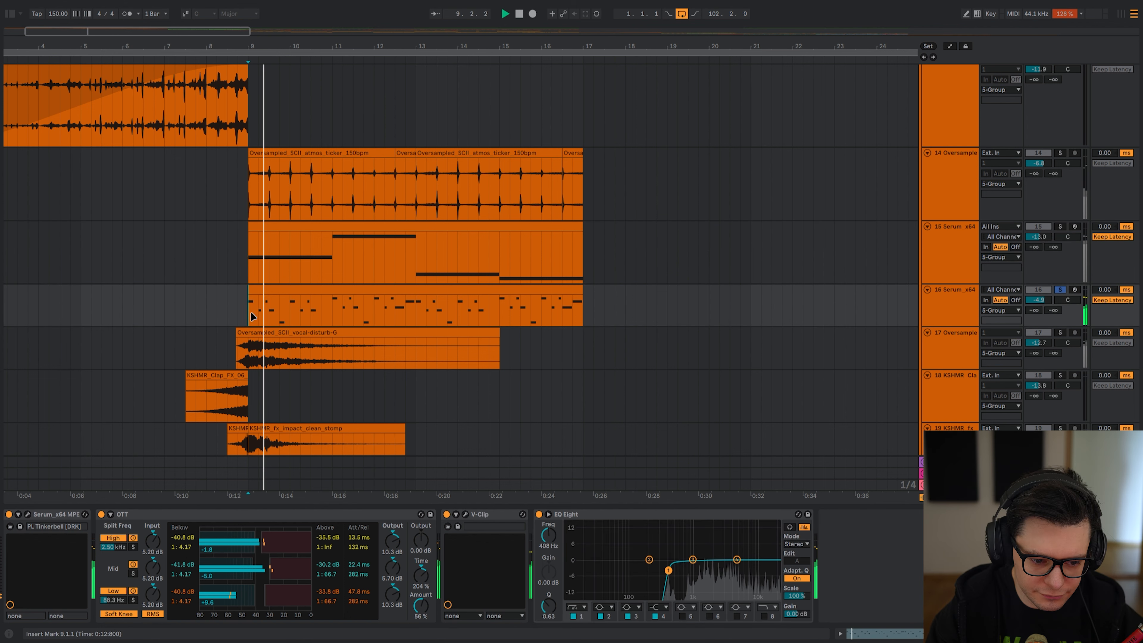
pyautogui.keyDown('shift'); pyautogui.click(583, 514); pyautogui.keyUp('shift')
pyautogui.press('0')
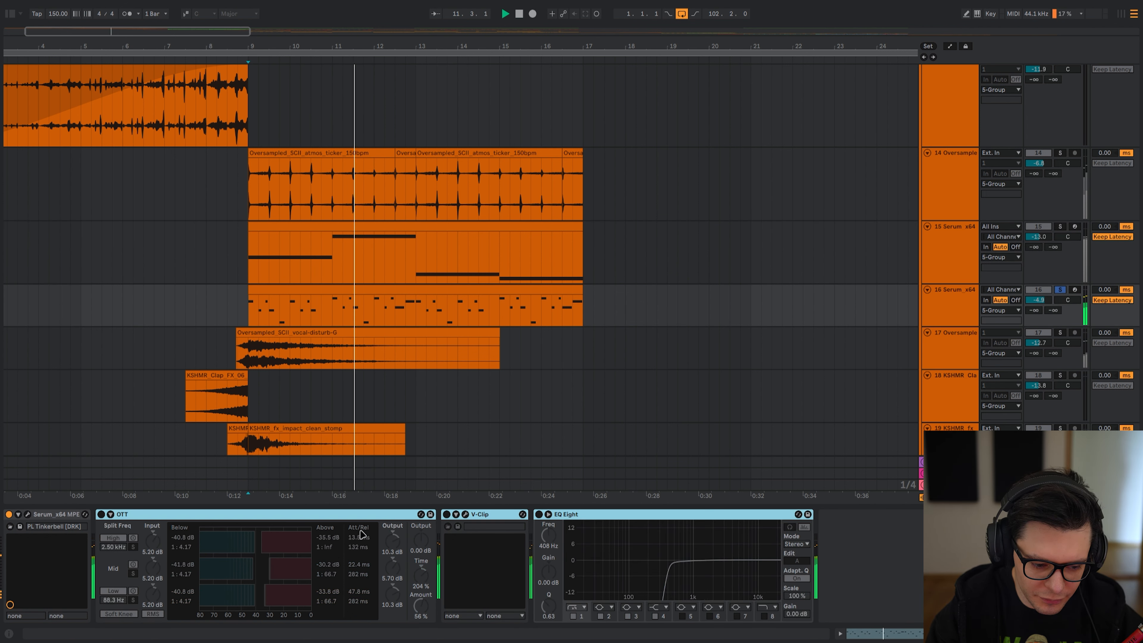
# - Switch track 16's OTT, V-Clip and EQ Eight back on one at a time to hear what each adds
pyautogui.click(346, 515)
pyautogui.press('0')
pyautogui.click(502, 516)
pyautogui.press('0')
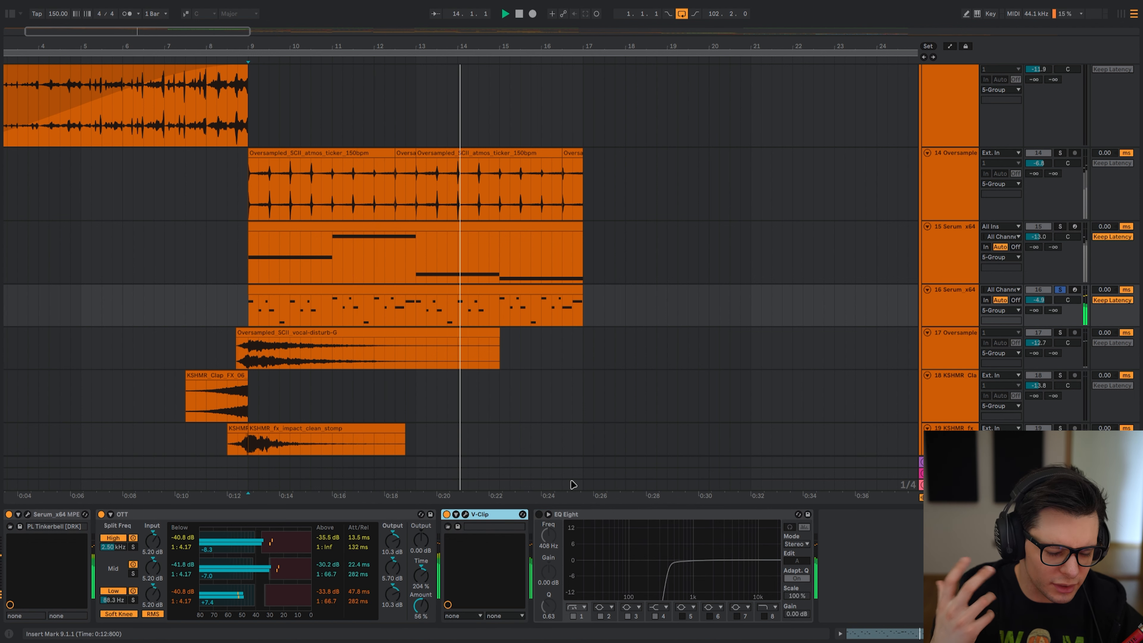
pyautogui.click(706, 539)
pyautogui.press('0')
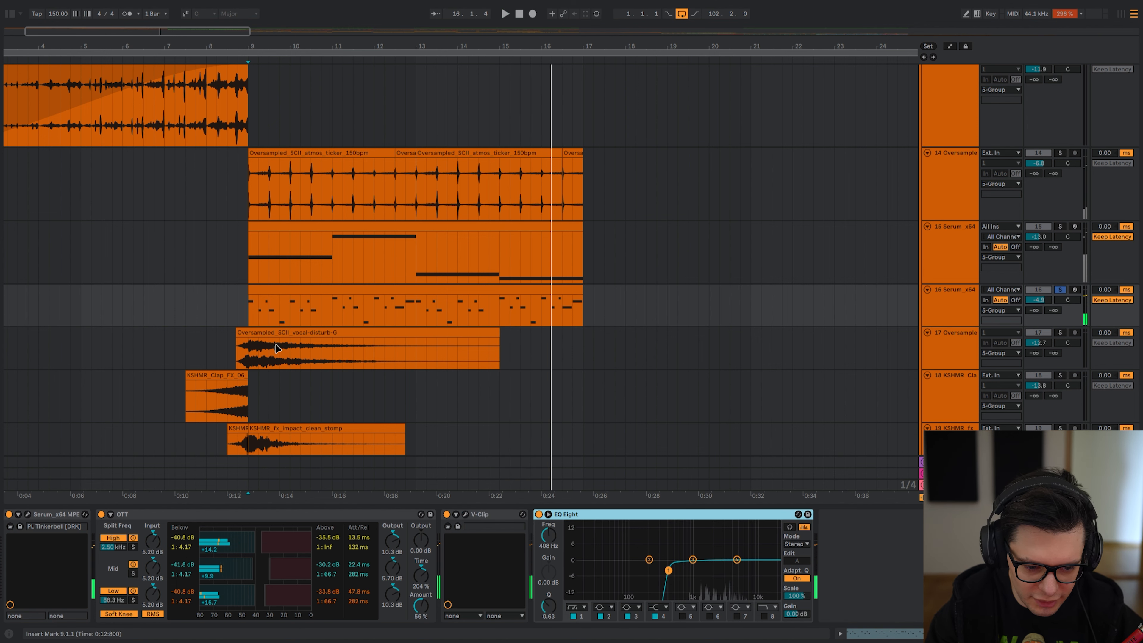
# - Solo tracks 14, 15 and 16 together and play the ticker, reese and pluck from bar 9
pyautogui.click(268, 305)
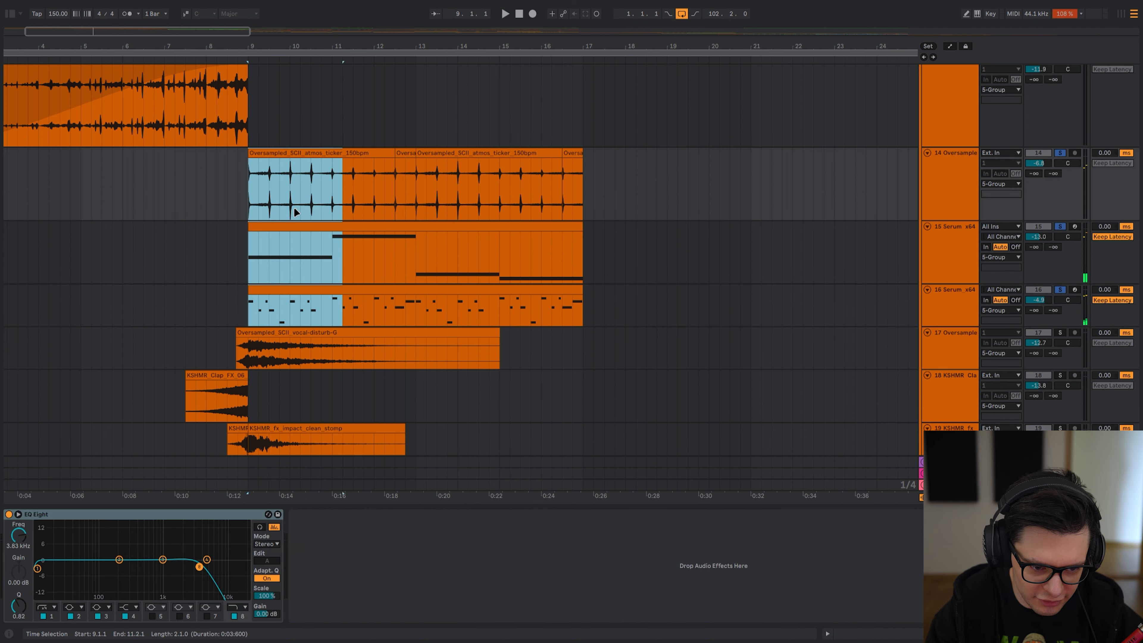
pyautogui.press('space')
pyautogui.moveTo(293, 207); pyautogui.dragTo(341, 475)
pyautogui.scroll(-10, 485, 189)
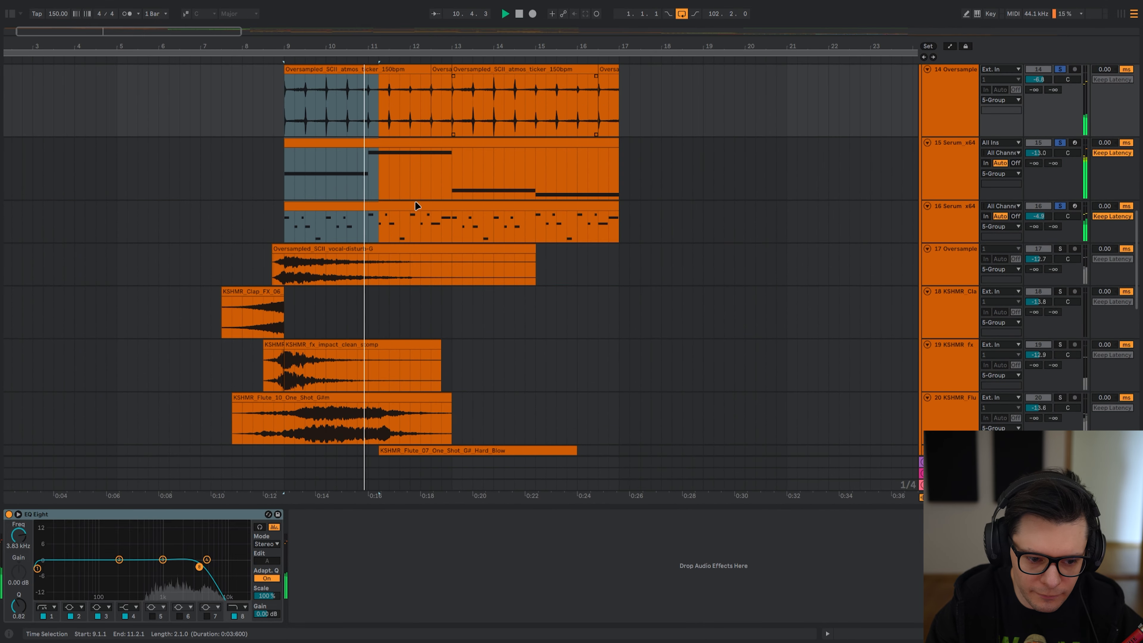
pyautogui.press('space')
# - Solo the vocal-disturb-G clip on track 17 and play it from bar position 8.4.1
pyautogui.click(265, 266)
pyautogui.scroll(-2, 292, 285)
pyautogui.hscroll(1, 292, 284)
pyautogui.click(260, 240)
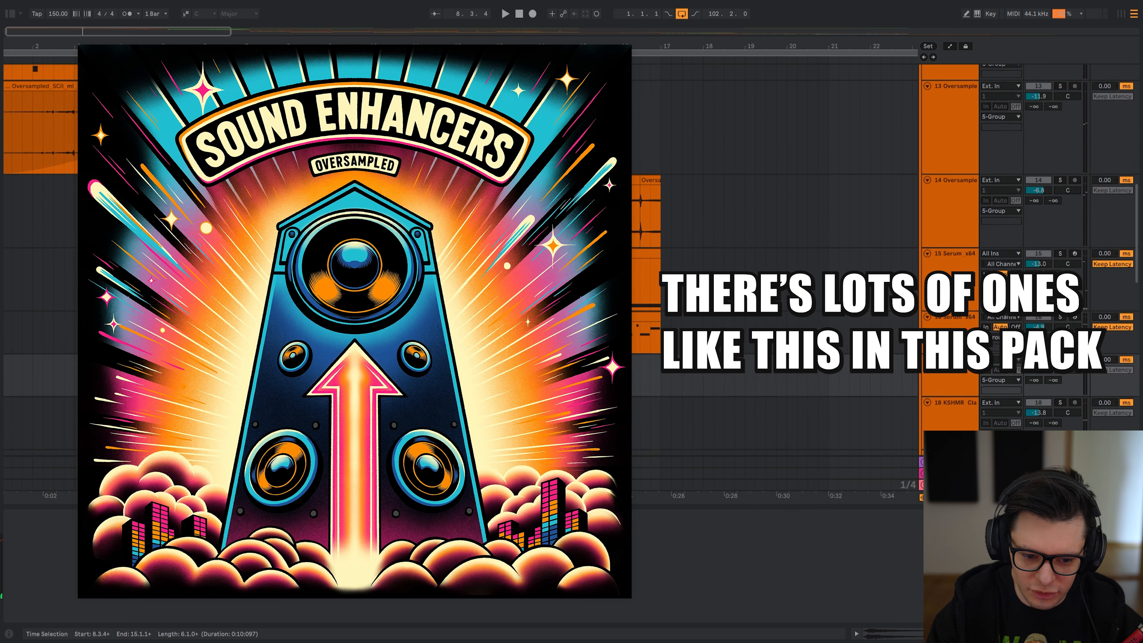
pyautogui.scroll(-8, 287, 211)
pyautogui.scroll(4, 287, 211)
pyautogui.press('s')
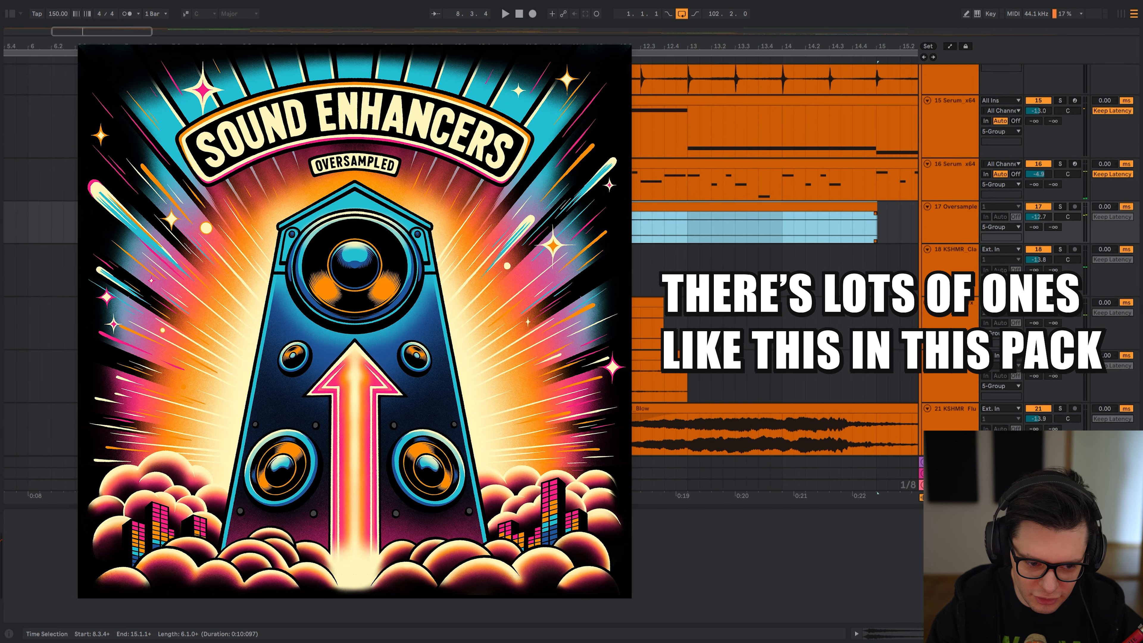
pyautogui.scroll(1, 292, 245)
pyautogui.hscroll(-1, 291, 245)
pyautogui.click(292, 249)
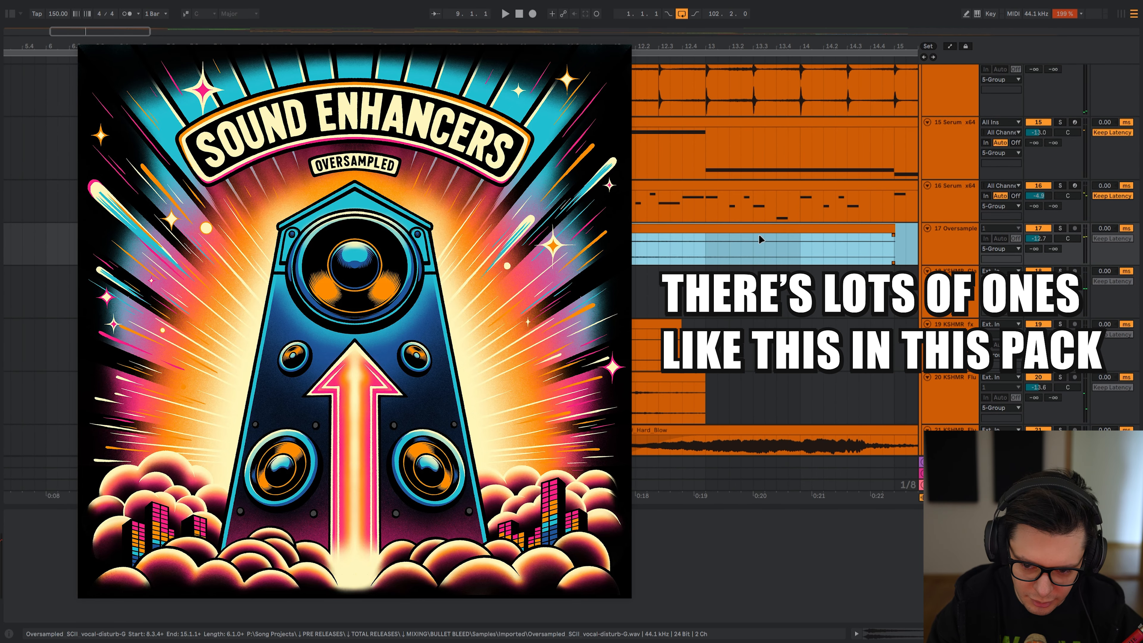
pyautogui.click(309, 249)
pyautogui.press('space')
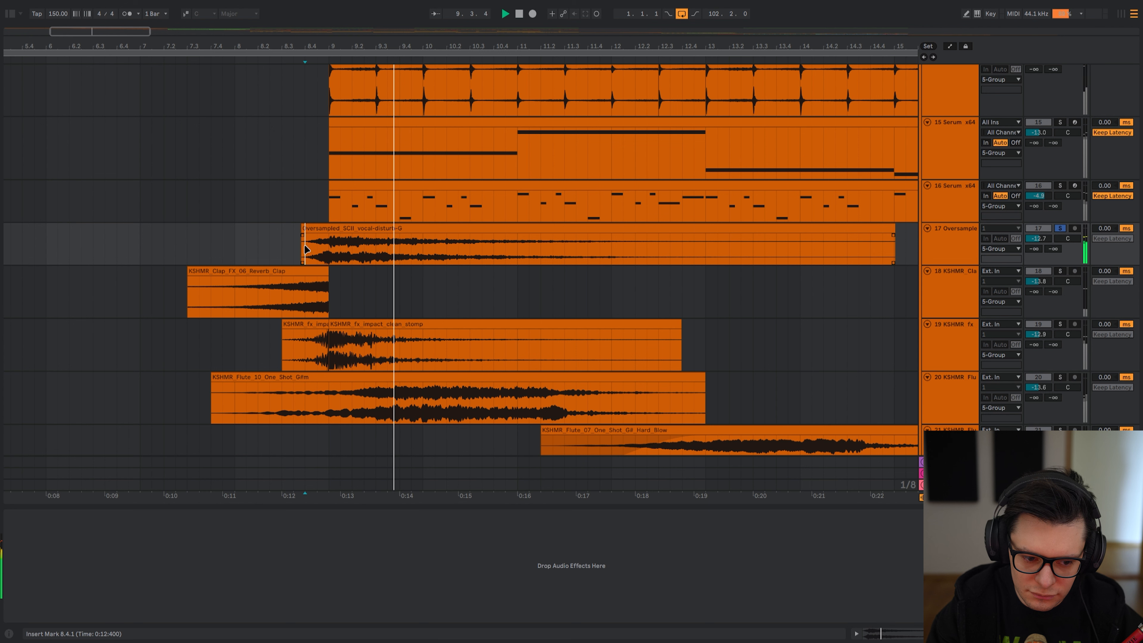
# - Play the Reverb Clap clip on track 18 soloed from 8.3.3, then unsolo it and play the full mix from bar 8
pyautogui.click(294, 307)
pyautogui.press('space')
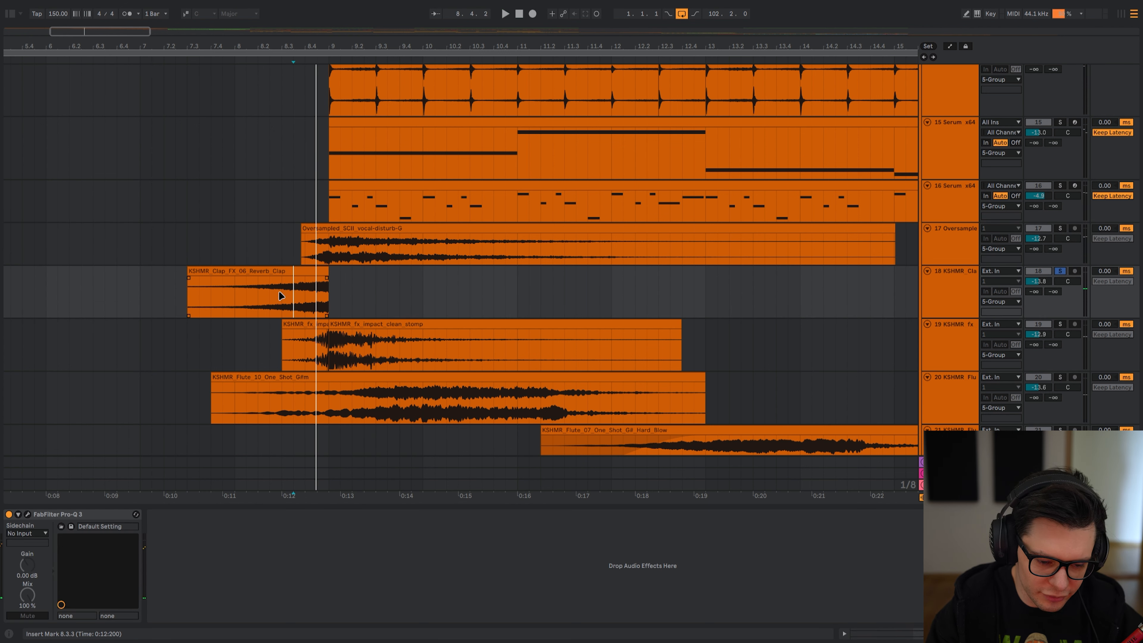
pyautogui.scroll(-3, 279, 296)
pyautogui.press('s')
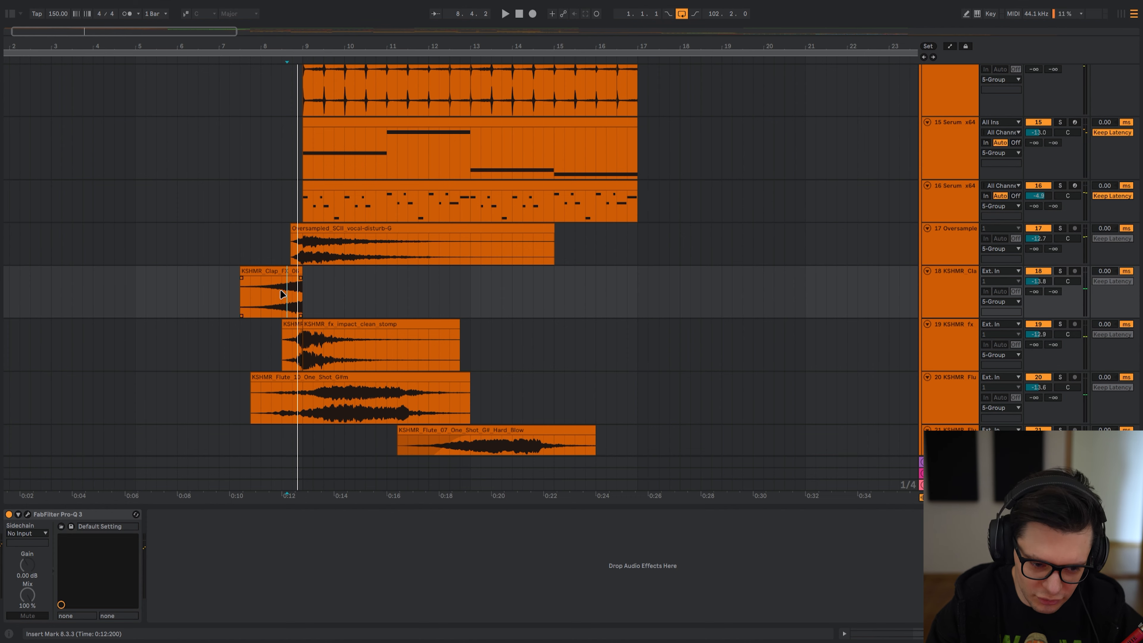
pyautogui.click(265, 289)
pyautogui.press('space')
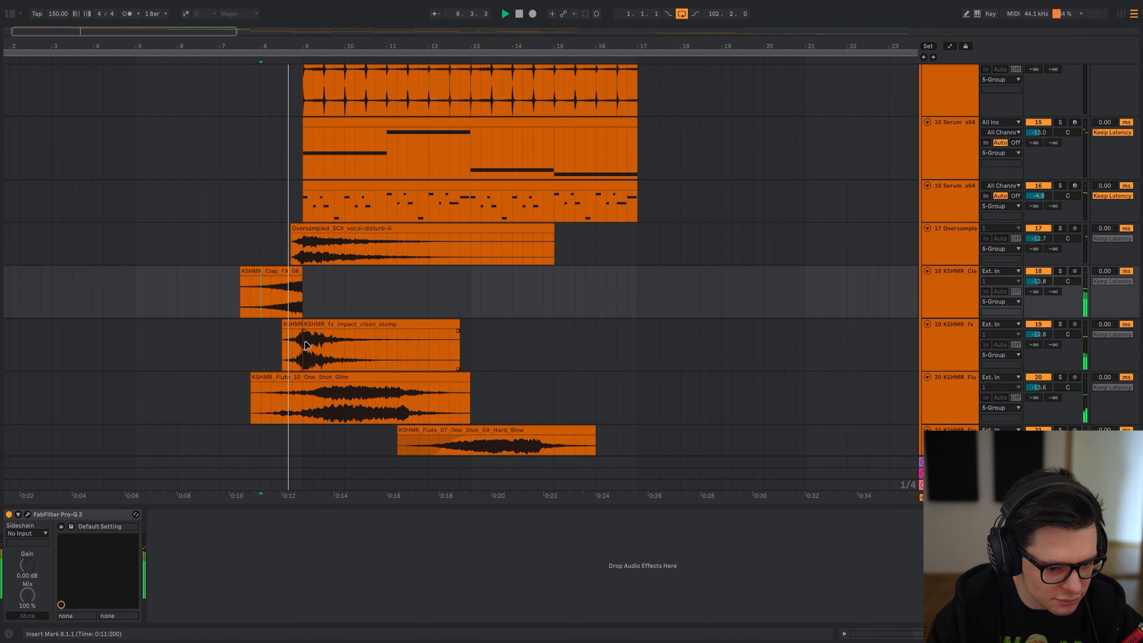
# - Solo the fx impact and clean stomp clips on track 19 and play them from bar position 8.3.1
pyautogui.click(284, 355)
pyautogui.press('s')
pyautogui.press('space')
pyautogui.press('space')
pyautogui.scroll(5, 315, 333)
pyautogui.moveTo(321, 333); pyautogui.dragTo(432, 320)
pyautogui.press('-')
pyautogui.scroll(-3, 431, 321)
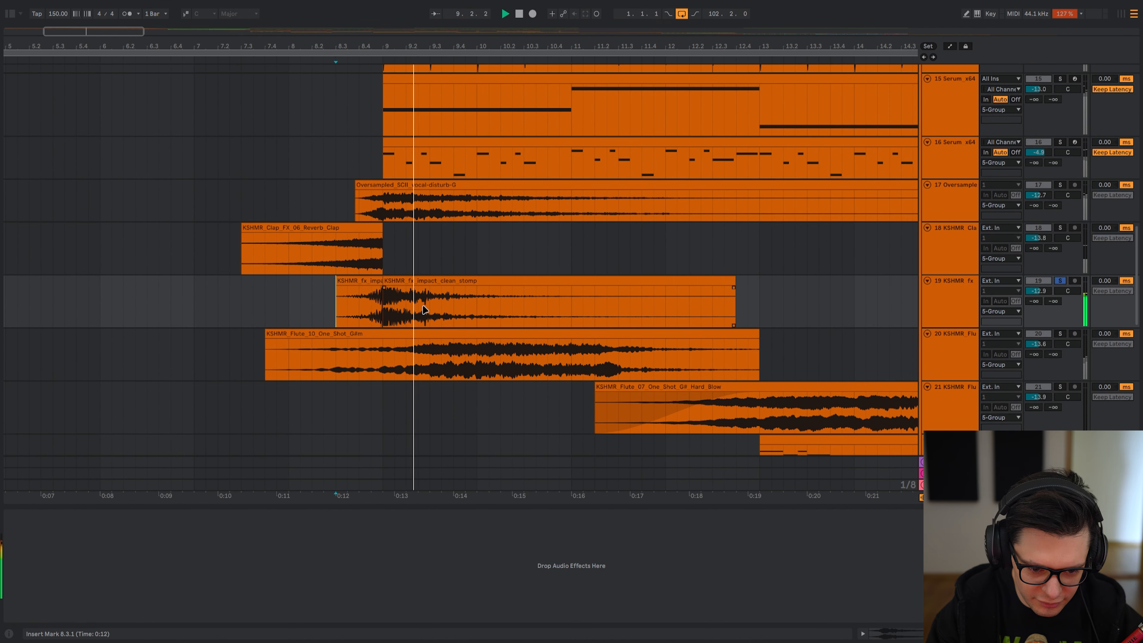
# - Solo the KSHMR Flute 10 clip on track 20, play it, and switch off both of its FabFilter Pro-Q 3 equalizers
pyautogui.click(309, 328)
pyautogui.press('s')
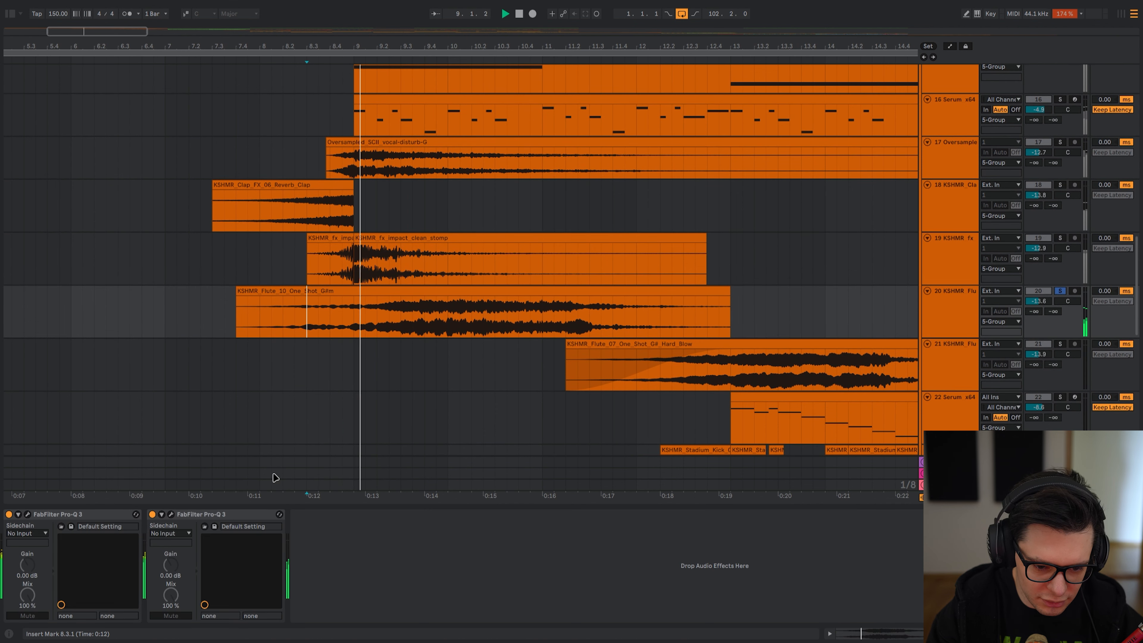
pyautogui.click(200, 515)
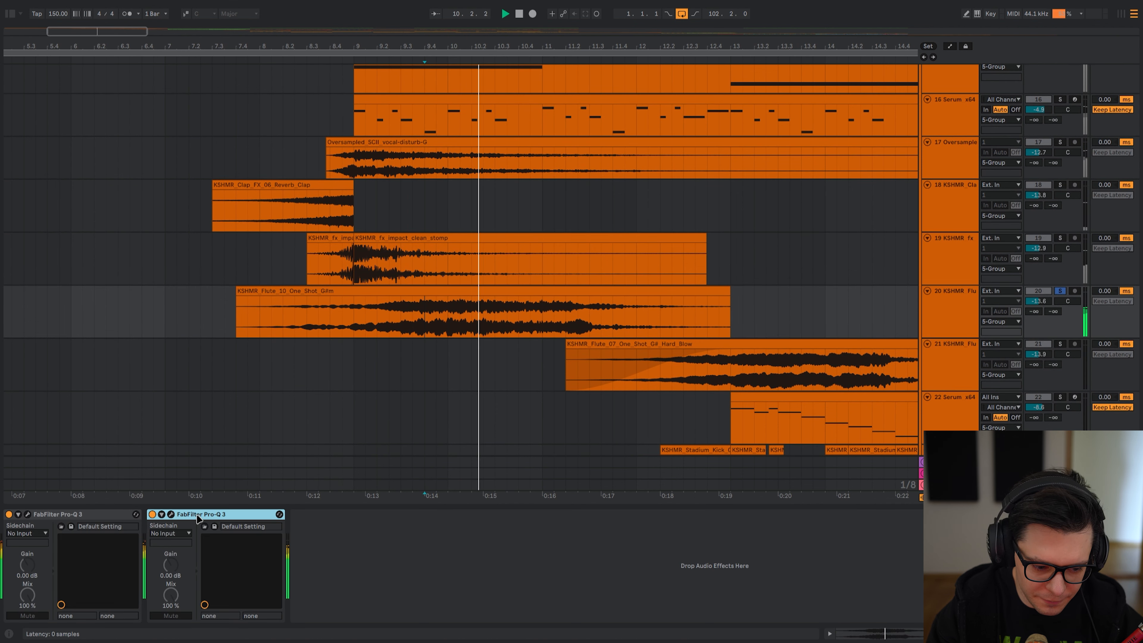
pyautogui.keyDown('shift'); pyautogui.click(77, 516); pyautogui.keyUp('shift')
pyautogui.press('0')
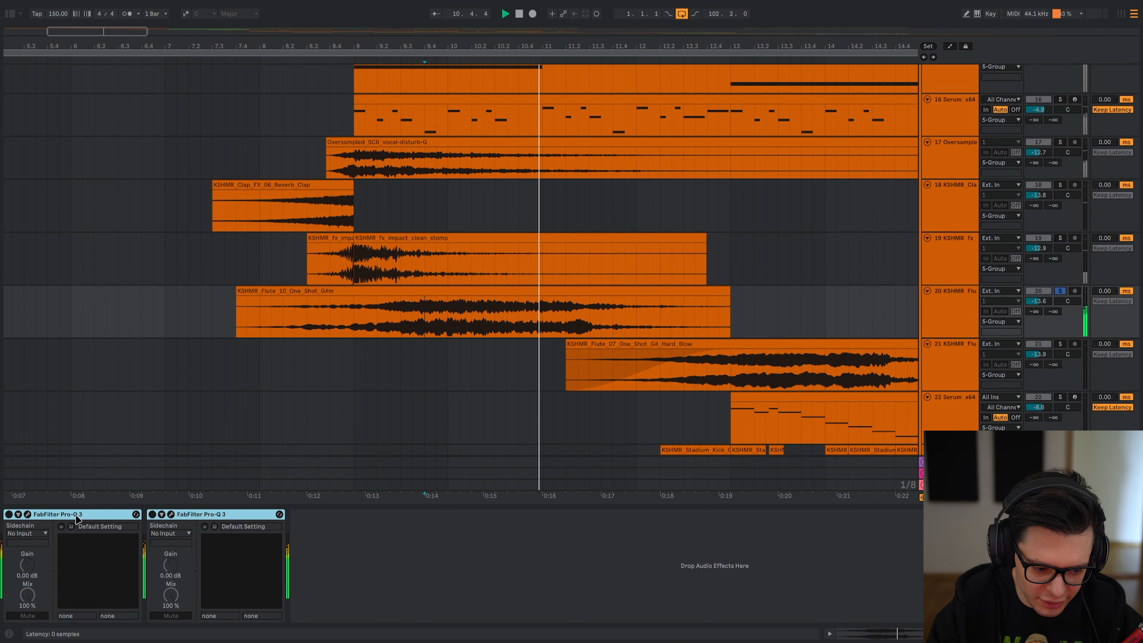
# - Switch the flute's first FabFilter Pro-Q 3 back on and examine its EQ curve in full view during playback
pyautogui.click(187, 516)
pyautogui.click(43, 515)
pyautogui.click(28, 514)
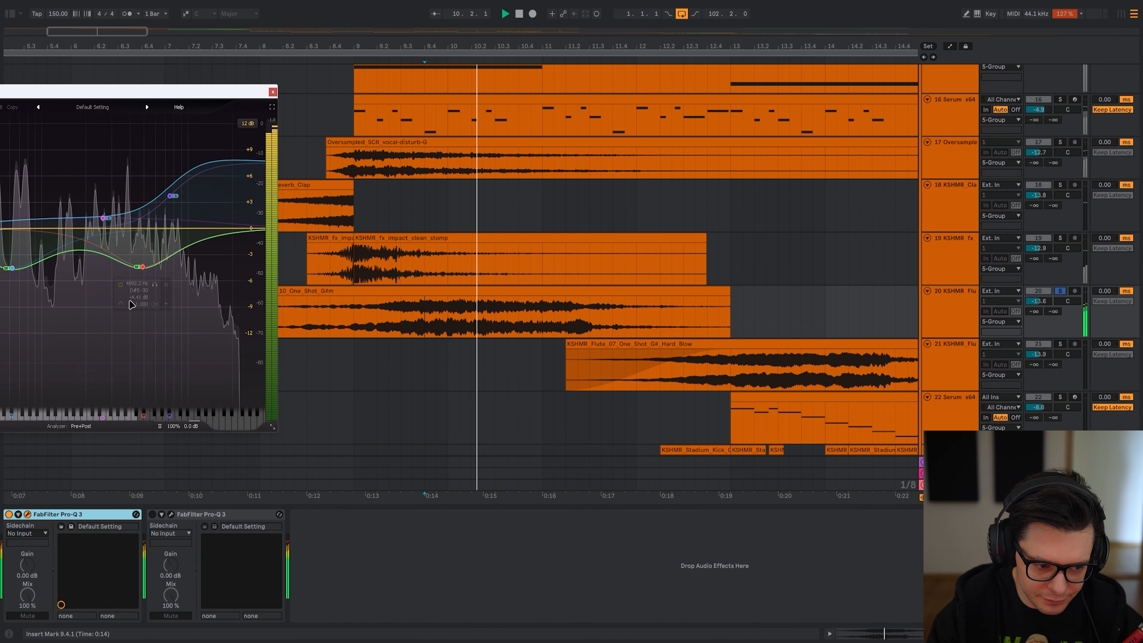
pyautogui.moveTo(175, 92); pyautogui.dragTo(681, 90)
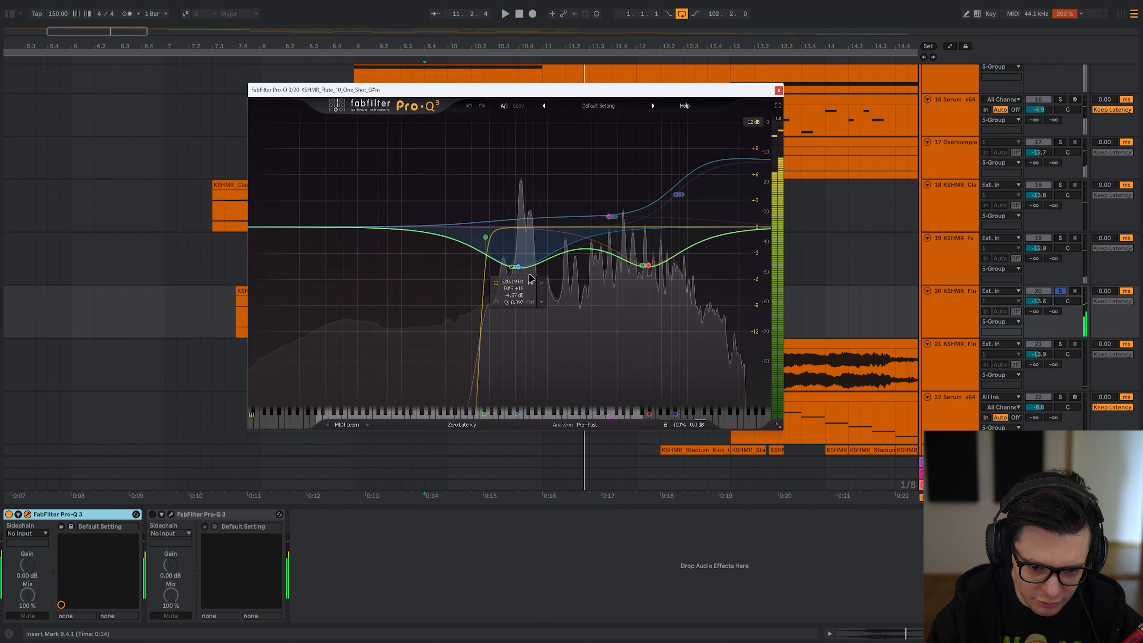
# - Switch the flute's second FabFilter Pro-Q 3 back on and examine its EQ bands in full view during playback
pyautogui.click(203, 514)
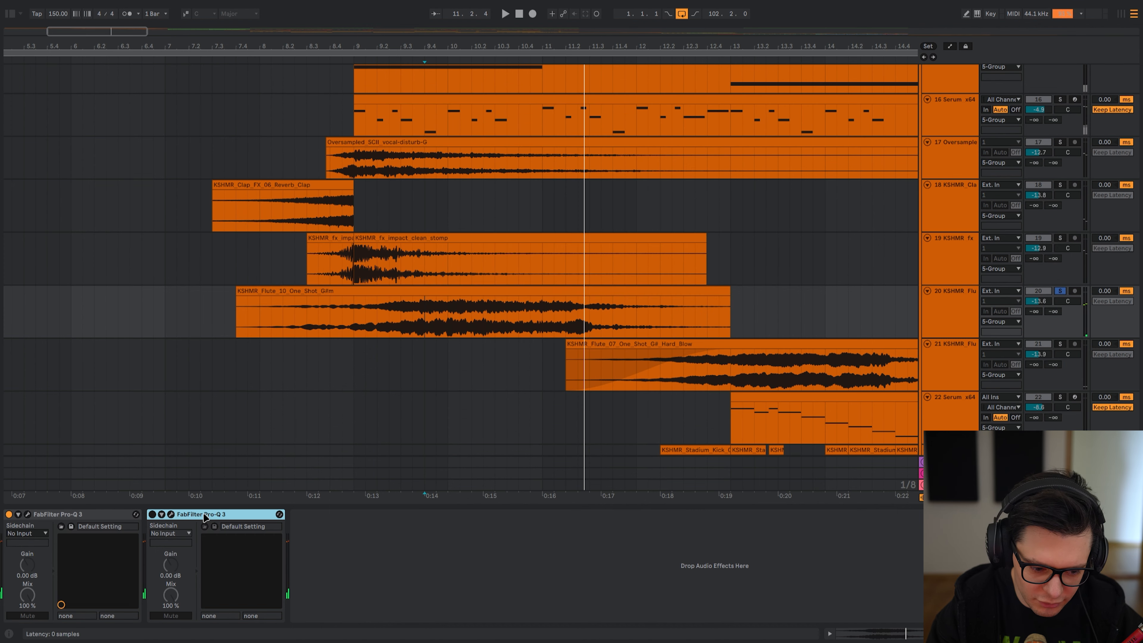
pyautogui.click(170, 514)
pyautogui.press('space')
pyautogui.moveTo(135, 100); pyautogui.dragTo(581, 107)
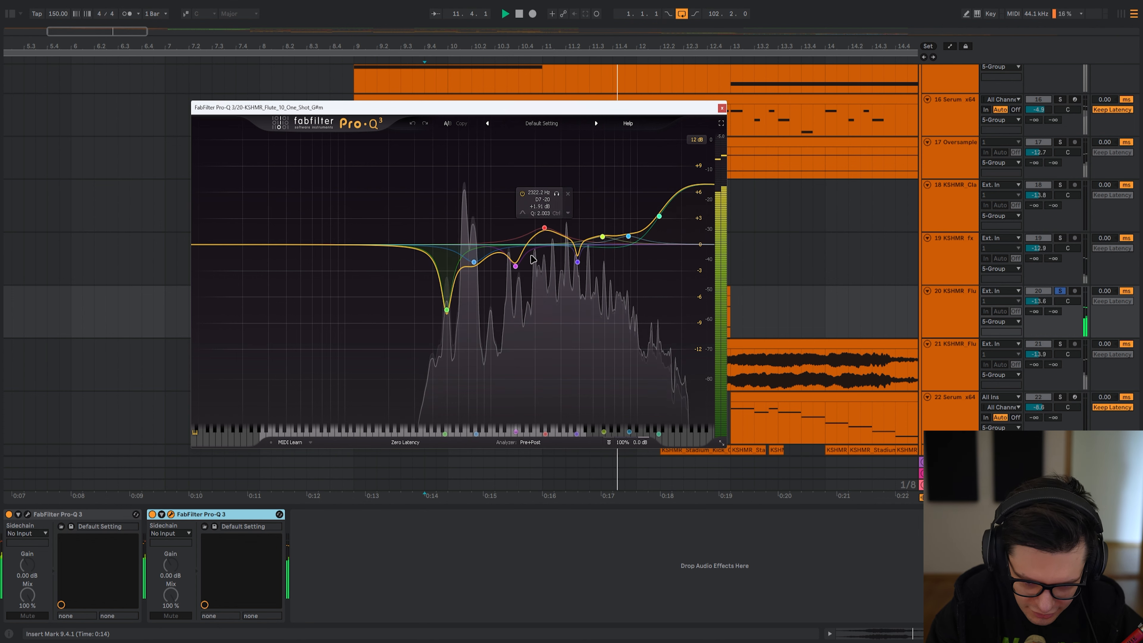
# - Examine the FabFilter Pro-Q 3 curve of the soloed KSHMR Flute 07 clip on track 21 during playback and switch the equalizer off
pyautogui.press('space')
pyautogui.press('Escape')
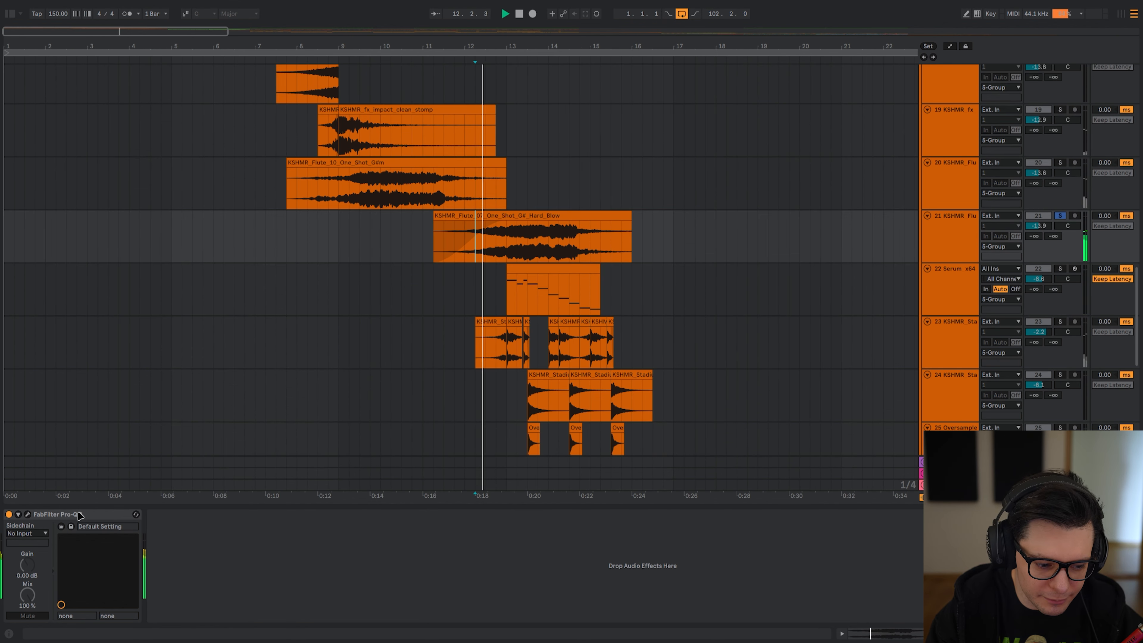
pyautogui.click(27, 514)
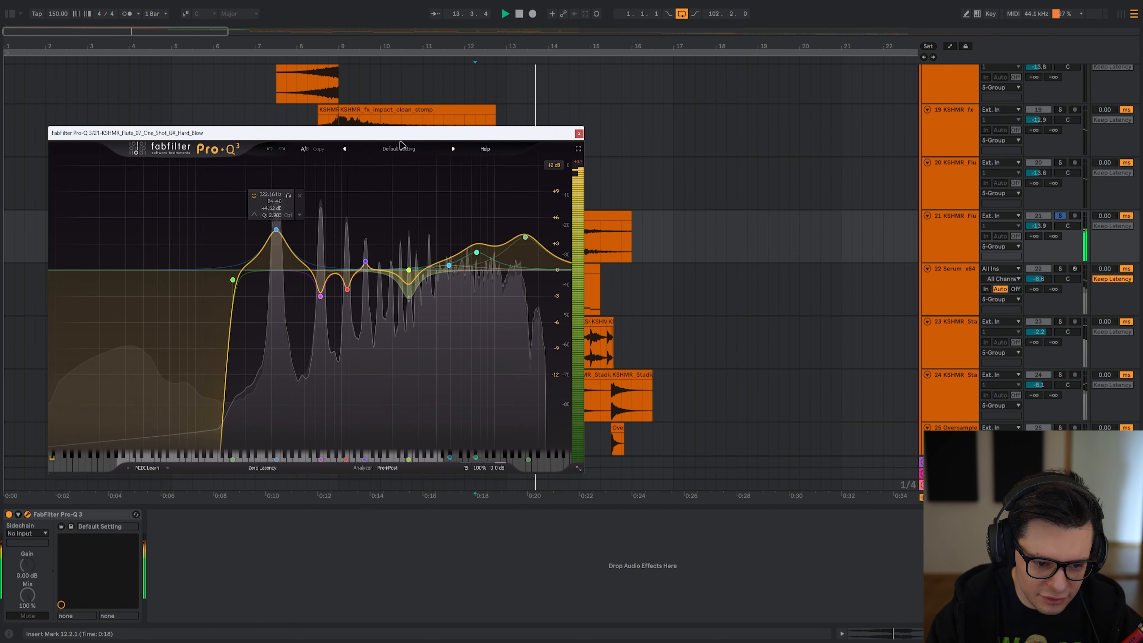
pyautogui.hotkey('ctrl', 'alt', 'p')
pyautogui.click(96, 514)
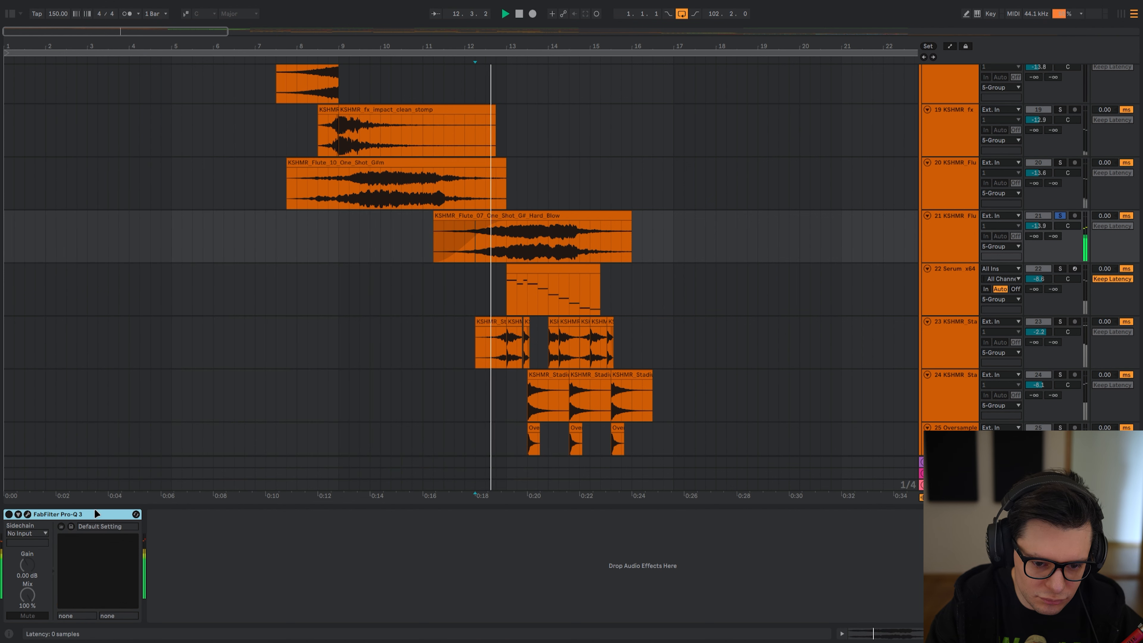
# - Solo the Serum clip on track 22, play it from bar position 13.1.1, and select its ULTIMATE SPACE effects rack
pyautogui.click(504, 295)
pyautogui.scroll(-2, 503, 198)
pyautogui.hscroll(2, 503, 197)
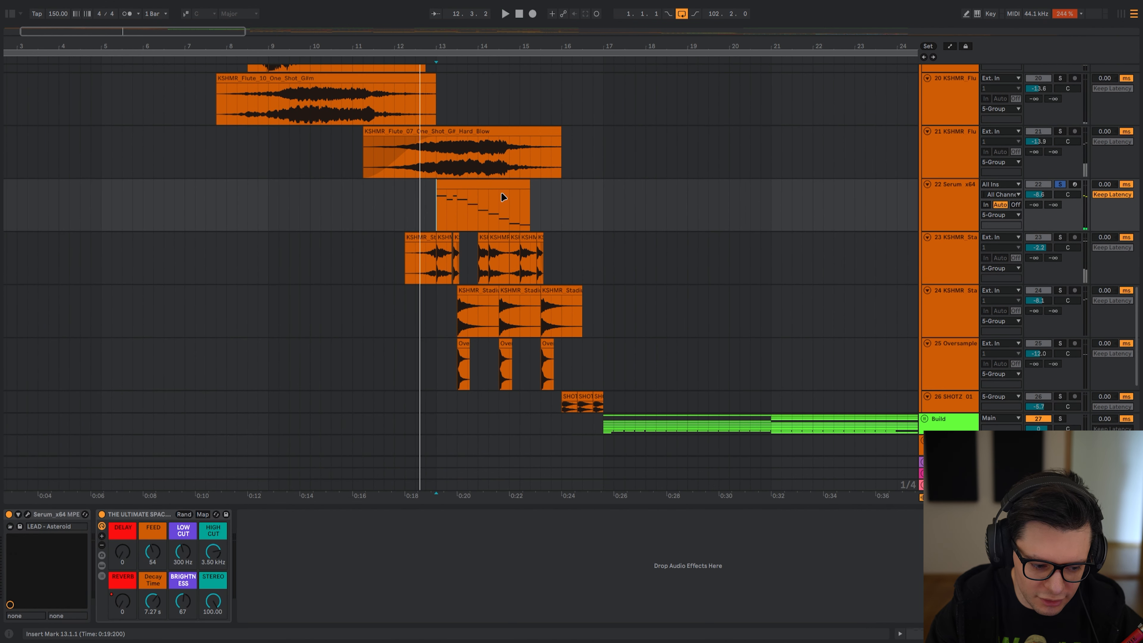
pyautogui.click(155, 516)
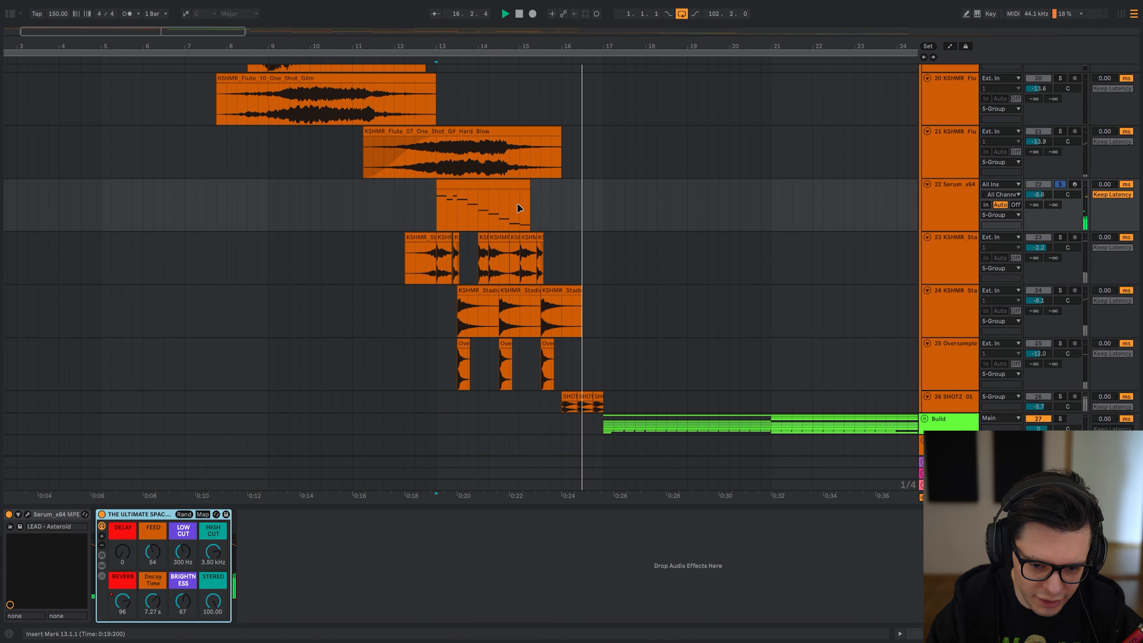
# - Solo the stadium kicks on track 23, stadium claps on track 24 and Oversampled claps on track 25, playing them together from bar 13
pyautogui.click(430, 273)
pyautogui.click(447, 324)
pyautogui.press('space')
pyautogui.press('space')
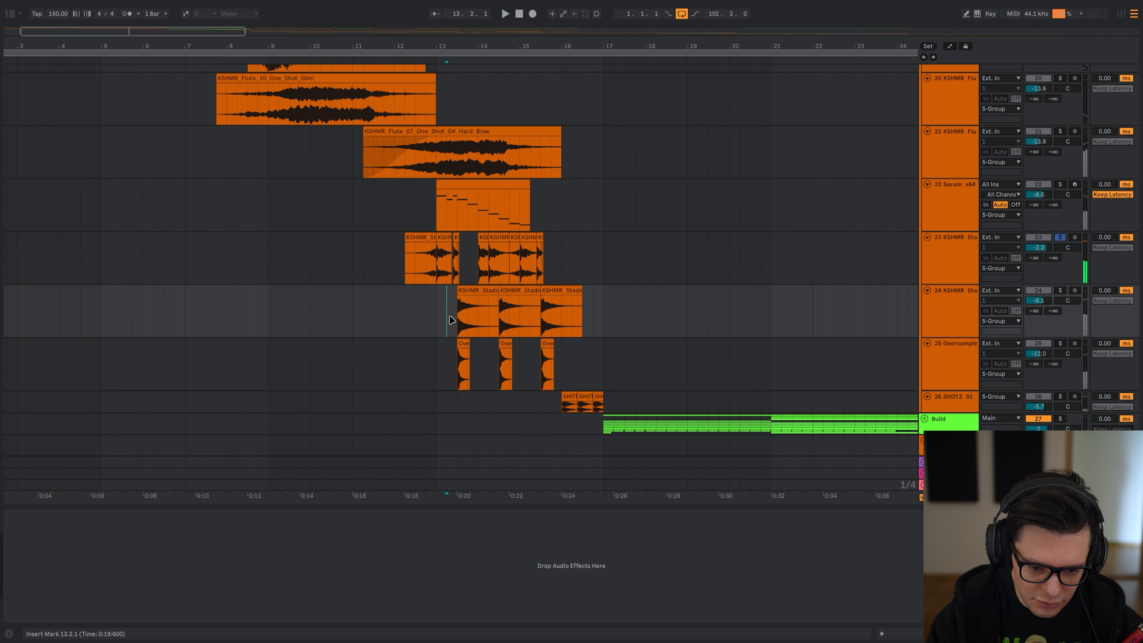
pyautogui.press('s')
pyautogui.moveTo(439, 324); pyautogui.dragTo(603, 278)
pyautogui.press('s')
pyautogui.moveTo(437, 378); pyautogui.dragTo(652, 277)
pyautogui.press('s')
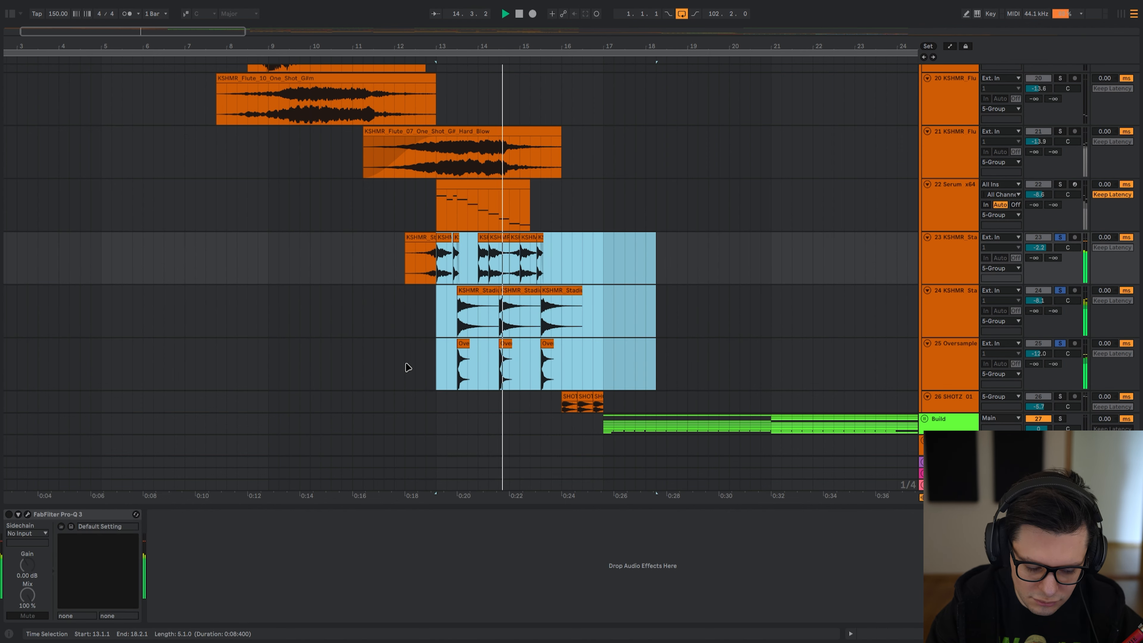
# - Solo the SHOTZ 01 clips on track 26 and play them from bar position 16.1.1
pyautogui.click(447, 372)
pyautogui.scroll(-3, 470, 375)
pyautogui.hscroll(2, 469, 375)
pyautogui.click(513, 317)
pyautogui.press('space')
pyautogui.press('space')
pyautogui.press('s')
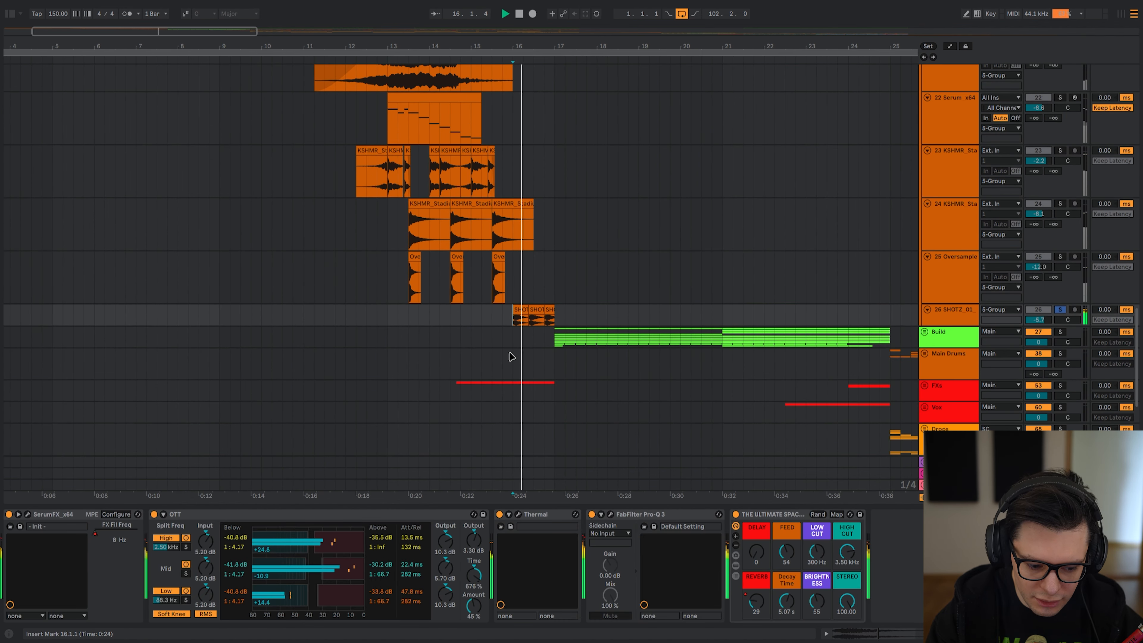
# - Switch off every effect device on the SHOTZ track and play its first clip unprocessed
pyautogui.keyDown('shift'); pyautogui.click(770, 514); pyautogui.keyUp('shift')
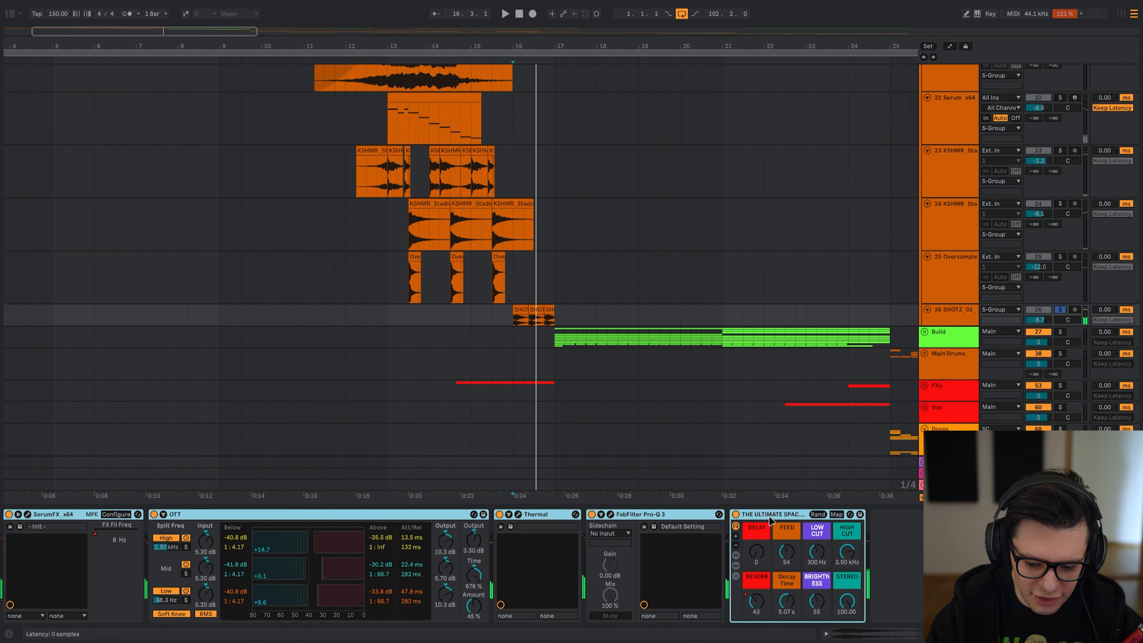
pyautogui.press('0')
pyautogui.scroll(4, 504, 324)
pyautogui.scroll(3, 513, 334)
pyautogui.click(518, 340)
pyautogui.scroll(5, 520, 340)
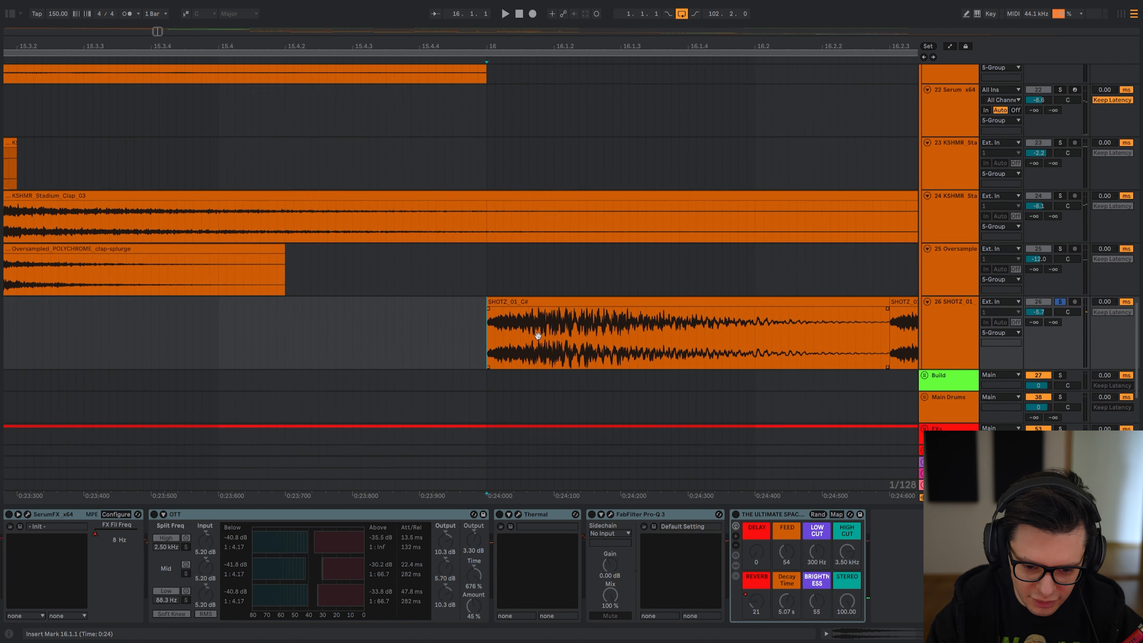
pyautogui.click(399, 321)
pyautogui.press('space')
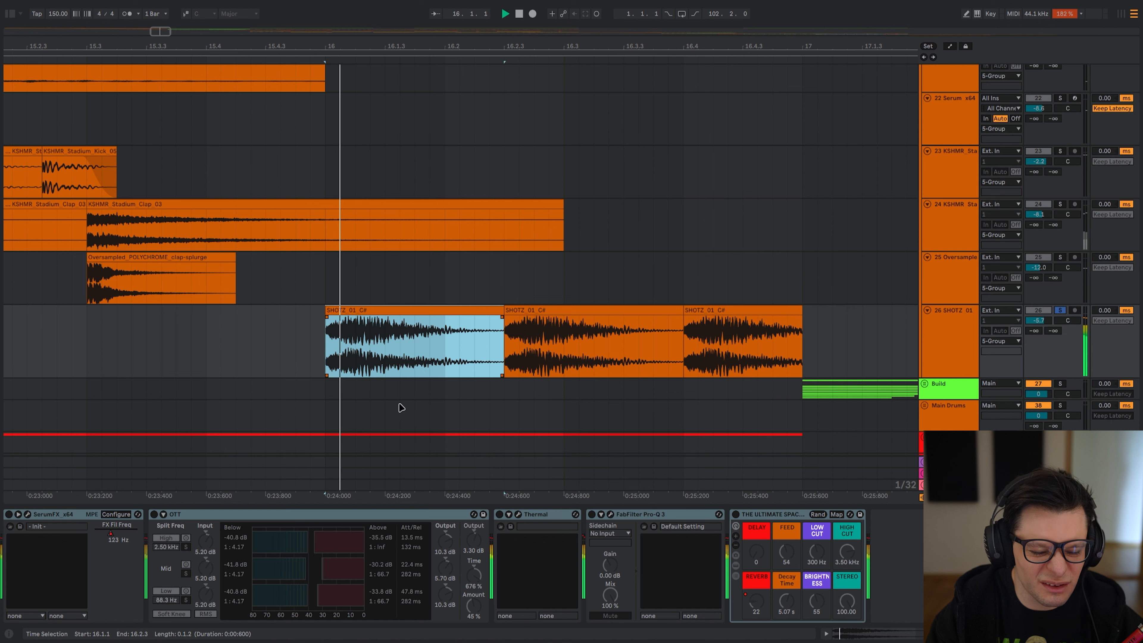
# - Switch the SHOTZ track's SerumFX back on and examine its formant filter settings during playback
pyautogui.click(52, 518)
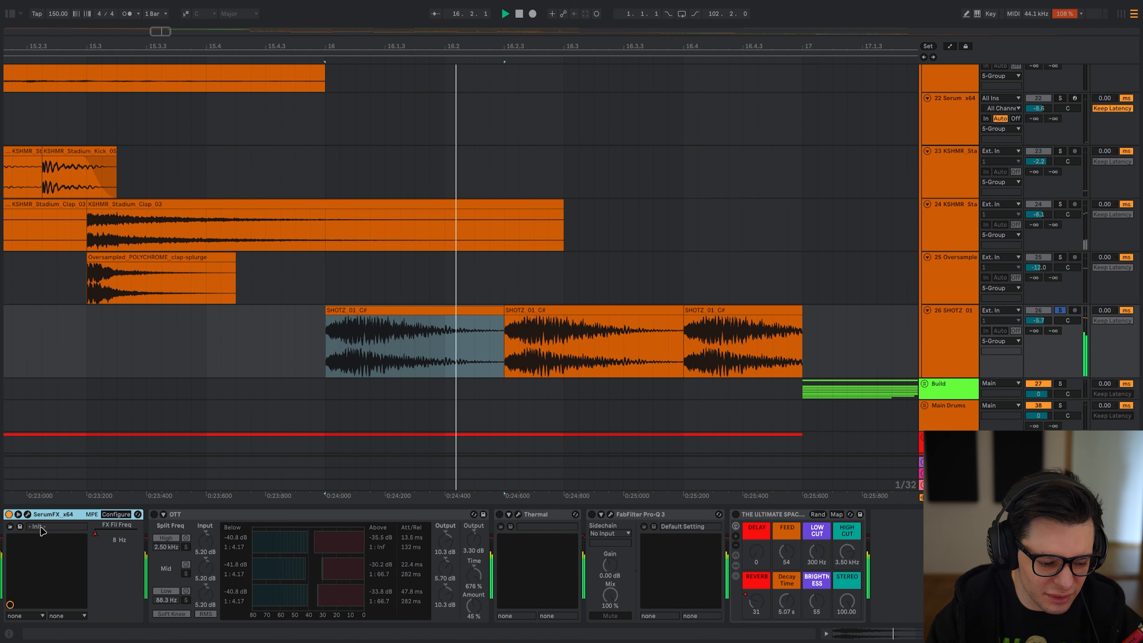
pyautogui.click(28, 514)
pyautogui.moveTo(961, 13); pyautogui.dragTo(340, 48)
pyautogui.press('space')
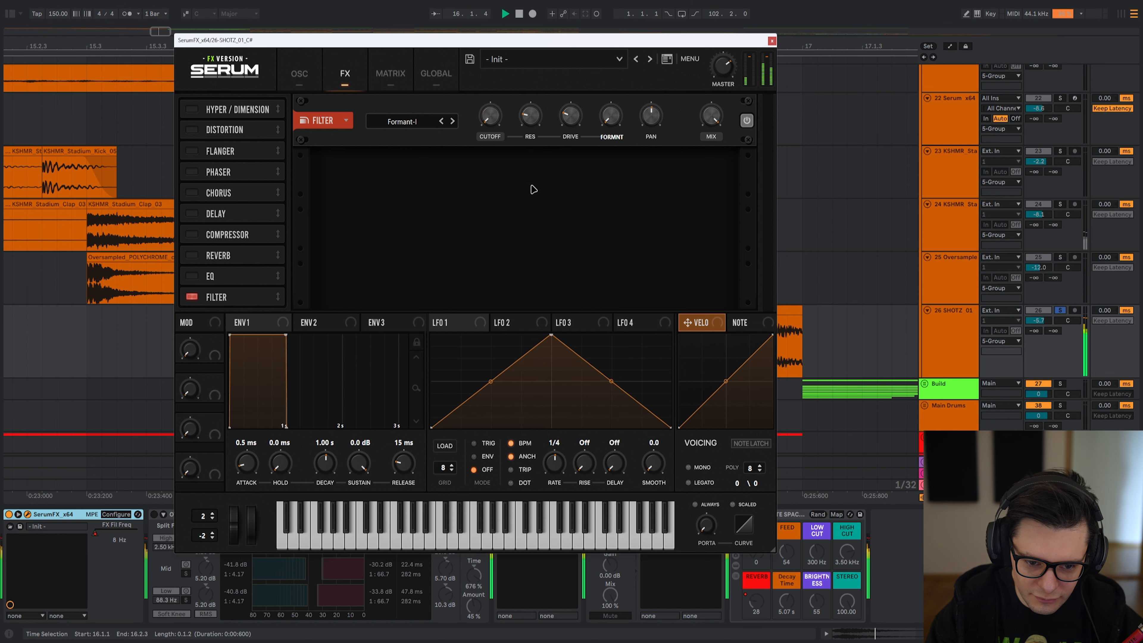
pyautogui.press('space')
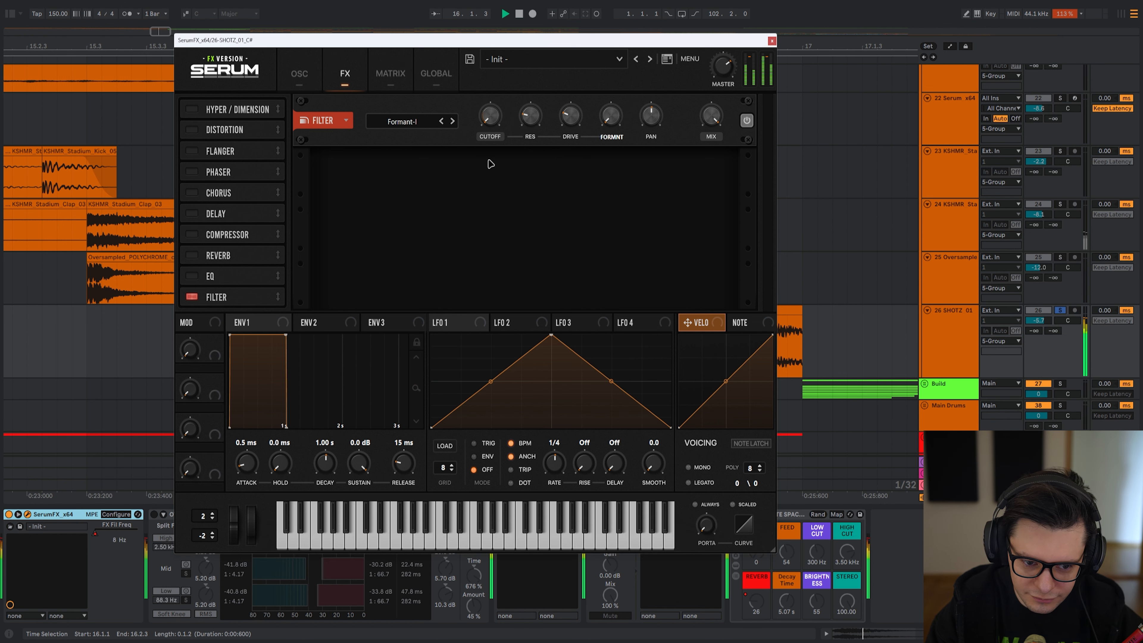
pyautogui.click(772, 41)
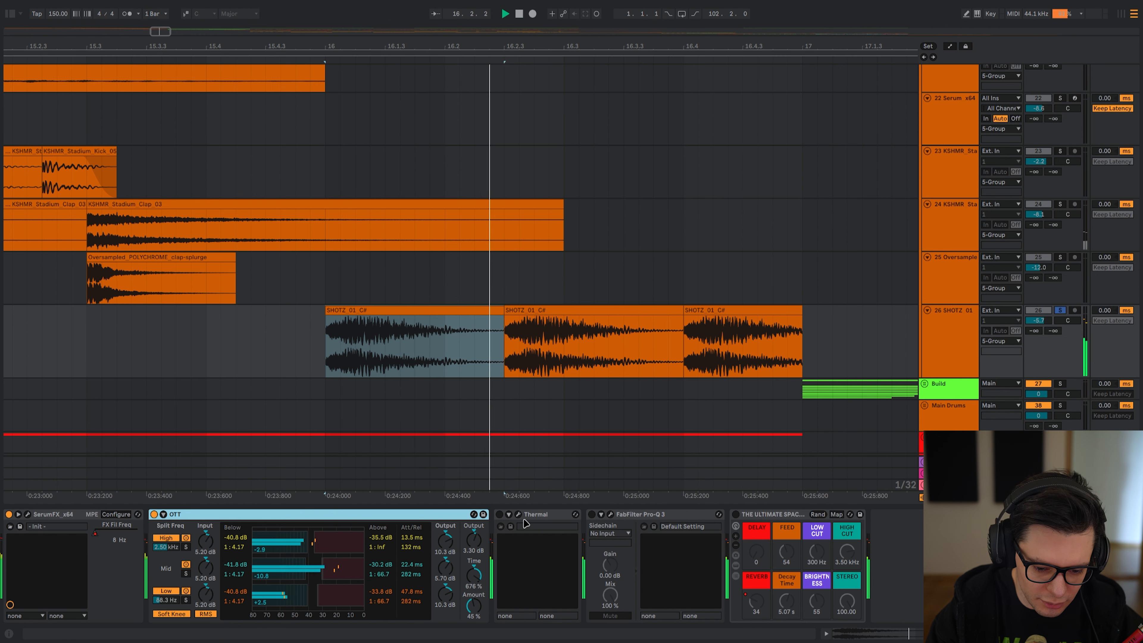
# - Switch OTT and Thermal back on in turn on the SHOTZ track and listen to the clip with each
pyautogui.hotkey('ctrl', 'space')
pyautogui.click(551, 515)
pyautogui.hotkey('ctrl', 'l')
pyautogui.press('space')
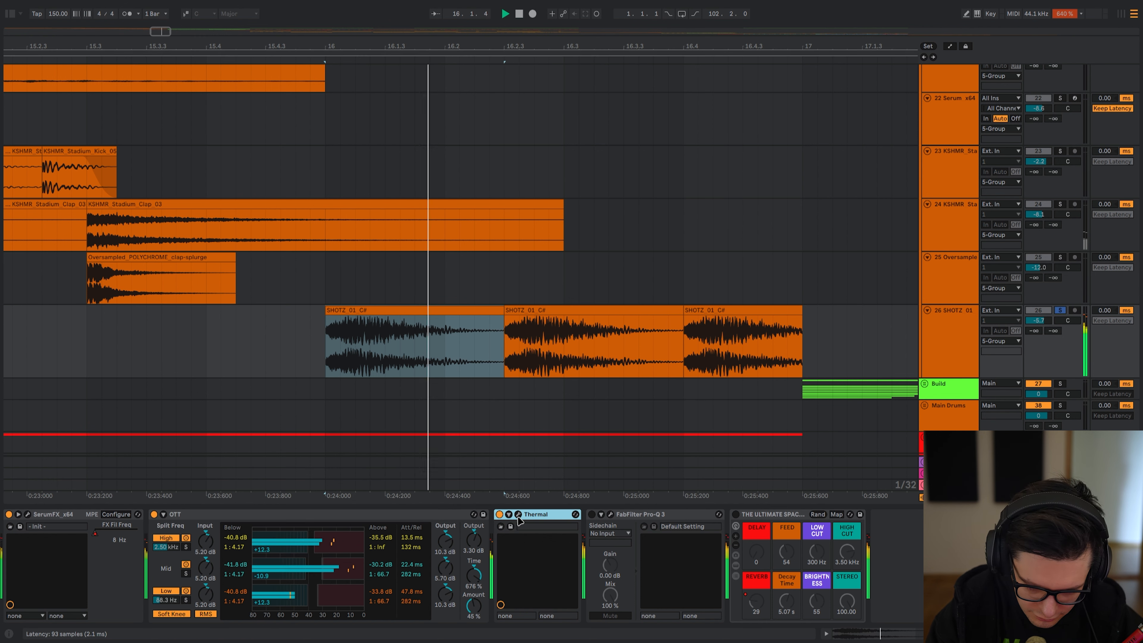
pyautogui.press('space')
pyautogui.hotkey('ctrl', 'l')
# - Switch the SHOTZ track's FabFilter Pro-Q 3 back on and examine its EQ bands during repeated playback
pyautogui.click(649, 517)
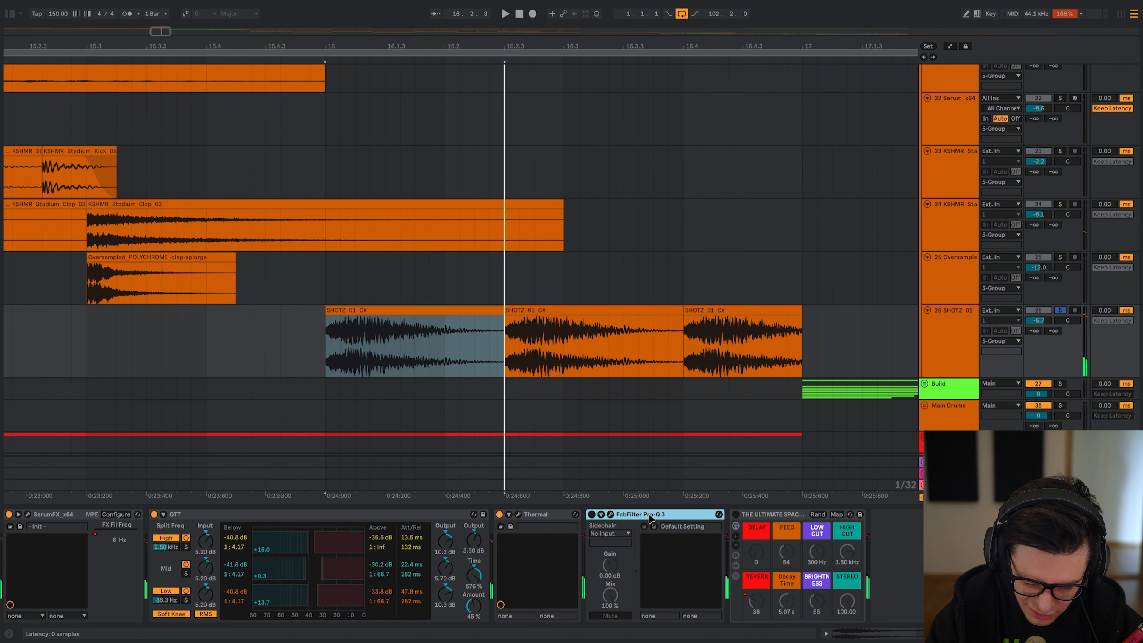
pyautogui.hotkey('ctrl', 'l')
pyautogui.press('space')
pyautogui.click(611, 514)
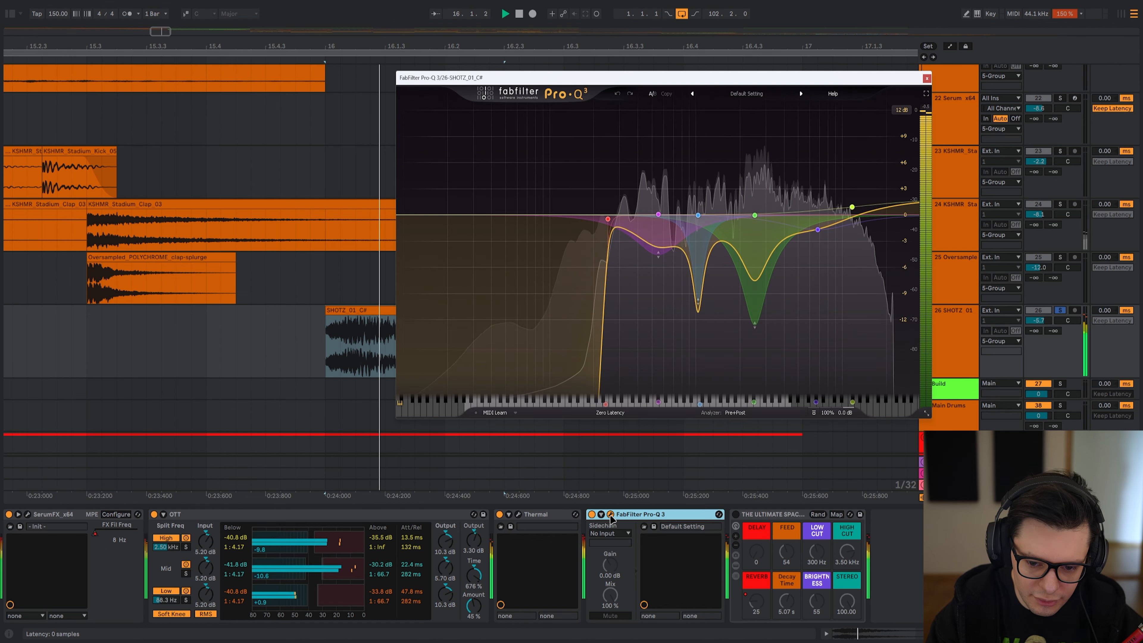
pyautogui.hotkey('ctrl', 'l')
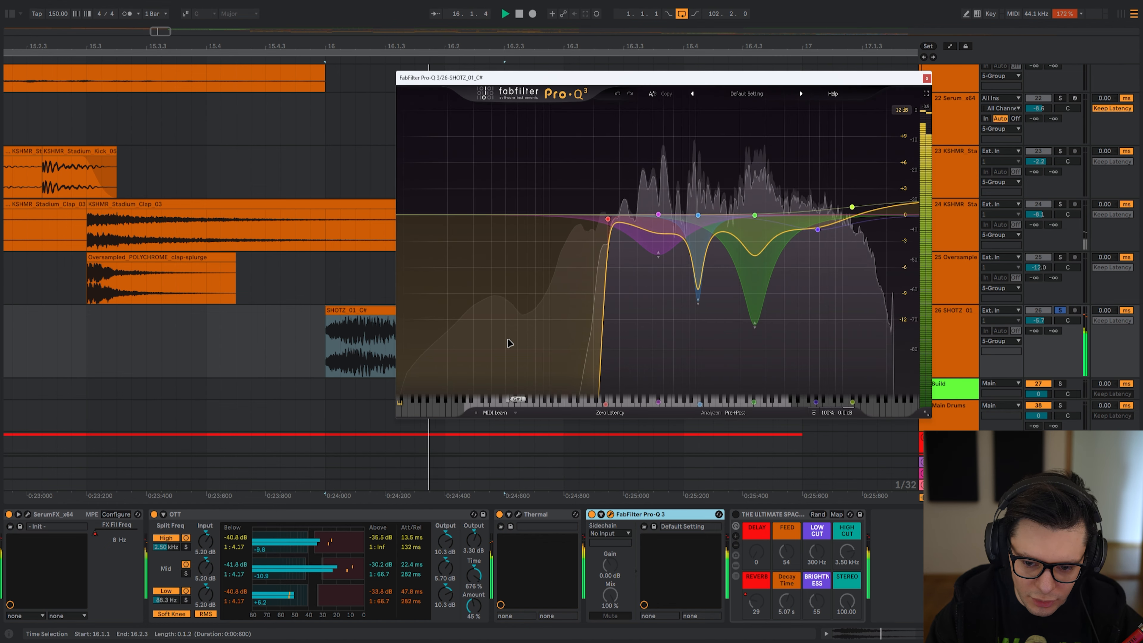
pyautogui.press('space')
pyautogui.press('space')
pyautogui.press('space')
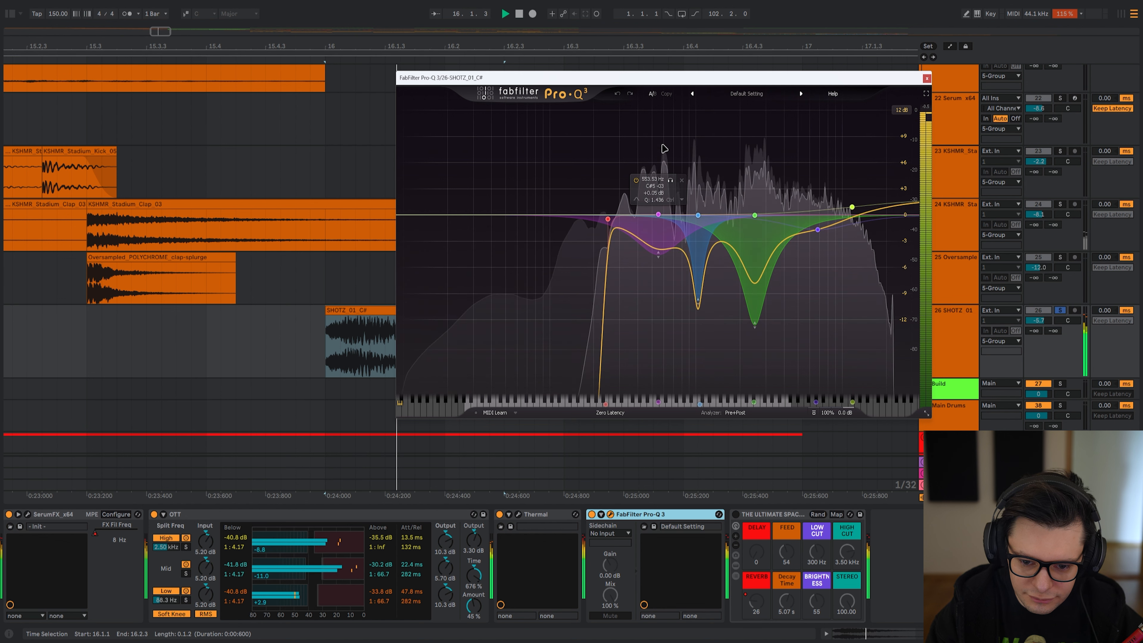
# - Play the SHOTZ clips through the full effects chain with the ULTIMATE SPACE rack switched back on
pyautogui.press('space')
pyautogui.press('space')
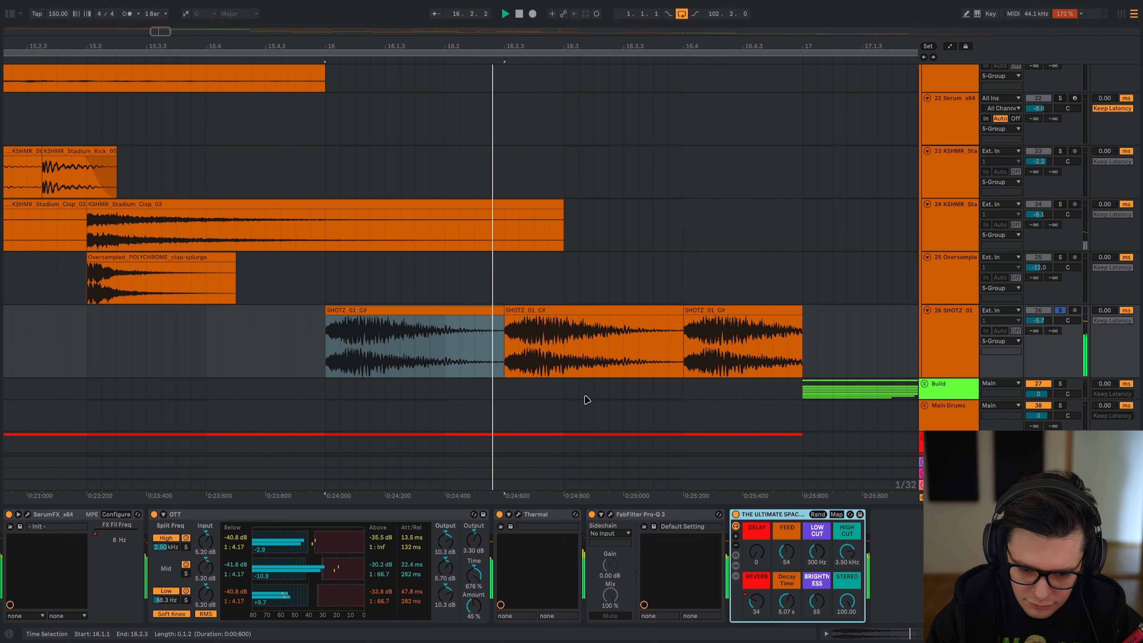
pyautogui.scroll(-4, 586, 399)
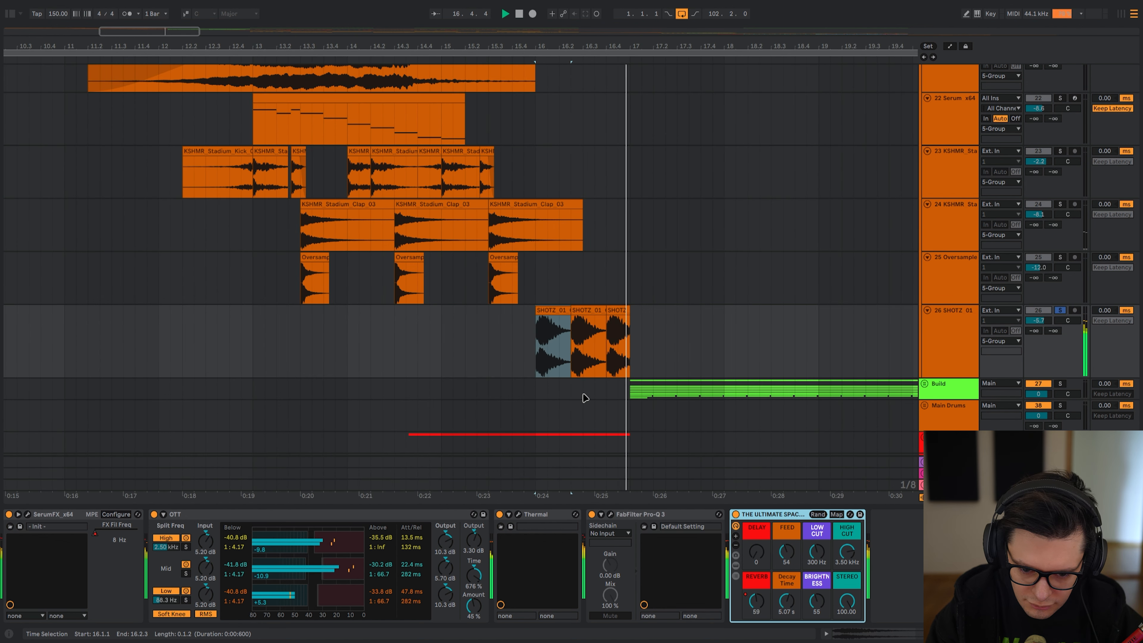
pyautogui.press('space')
pyautogui.press('w')
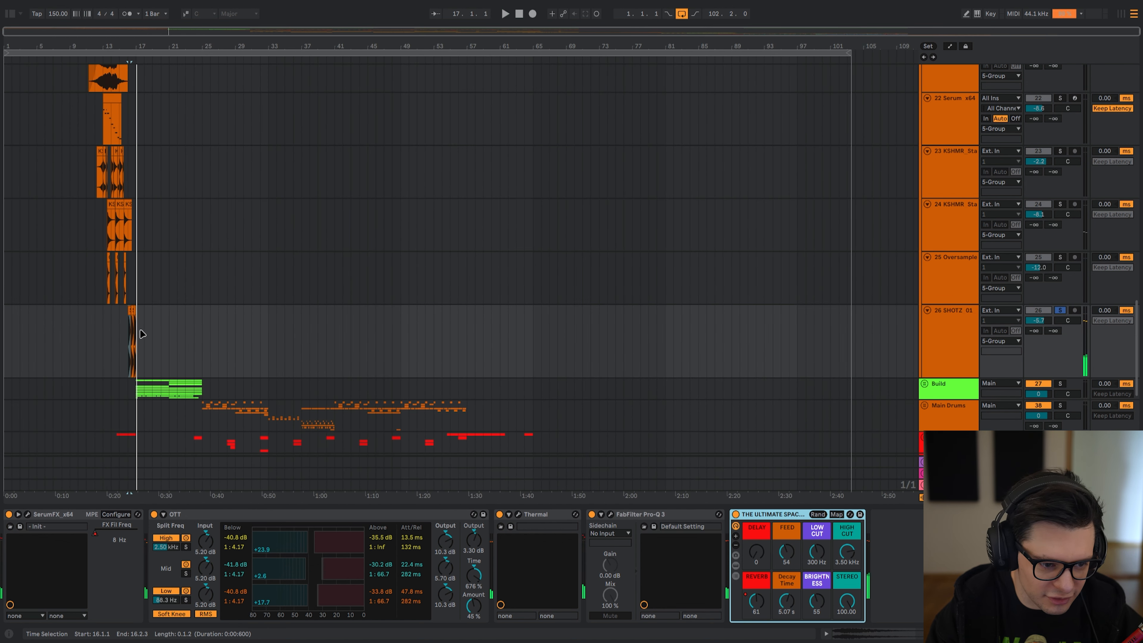
# - Show the automation lanes and play the SHOTZ clips from 16.1.1 to examine their reverb and filter frequency automation, and unsolo the track
pyautogui.scroll(3, 142, 335)
pyautogui.moveTo(115, 336); pyautogui.dragTo(503, 309)
pyautogui.click(229, 307)
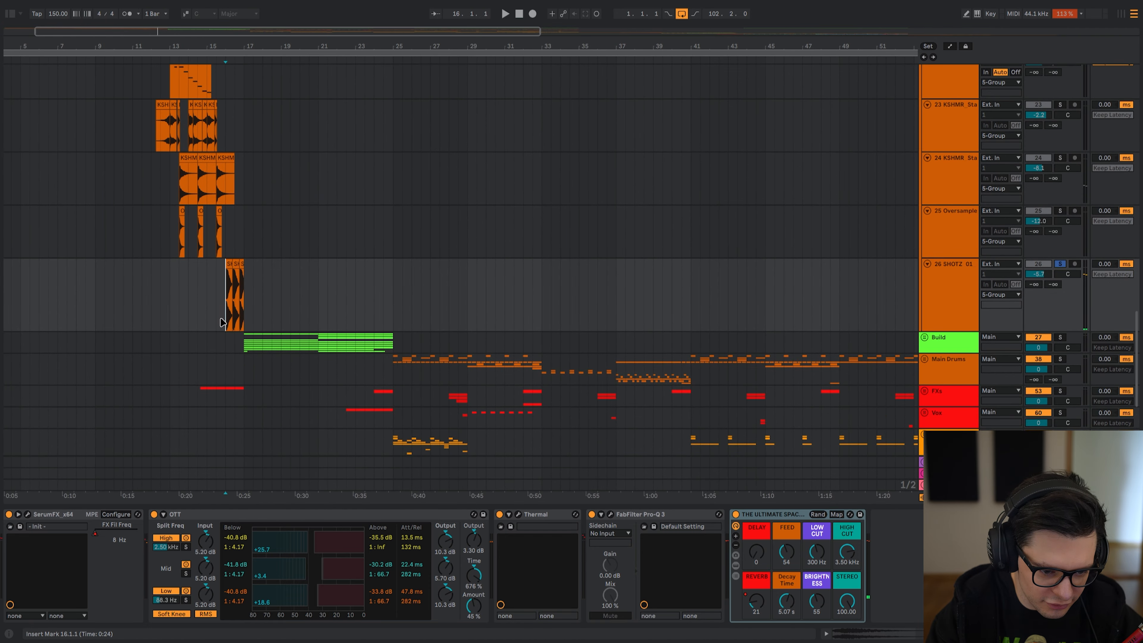
pyautogui.press('a')
pyautogui.press('space')
pyautogui.scroll(5, 227, 325)
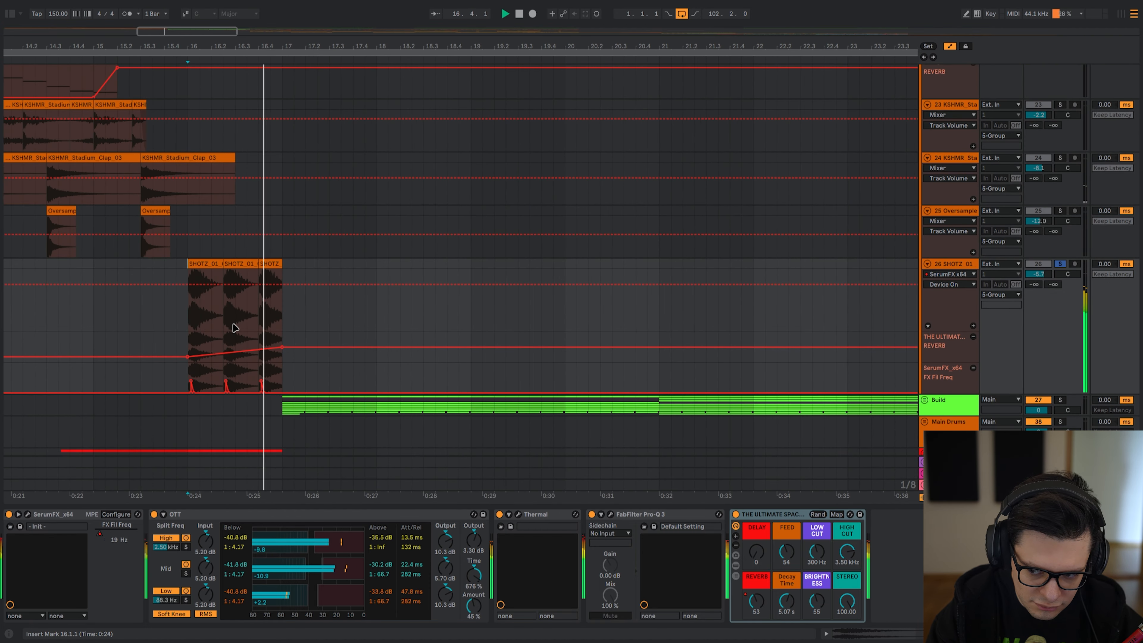
pyautogui.scroll(-4, 270, 328)
pyautogui.press('s')
pyautogui.press('space')
pyautogui.press('a')
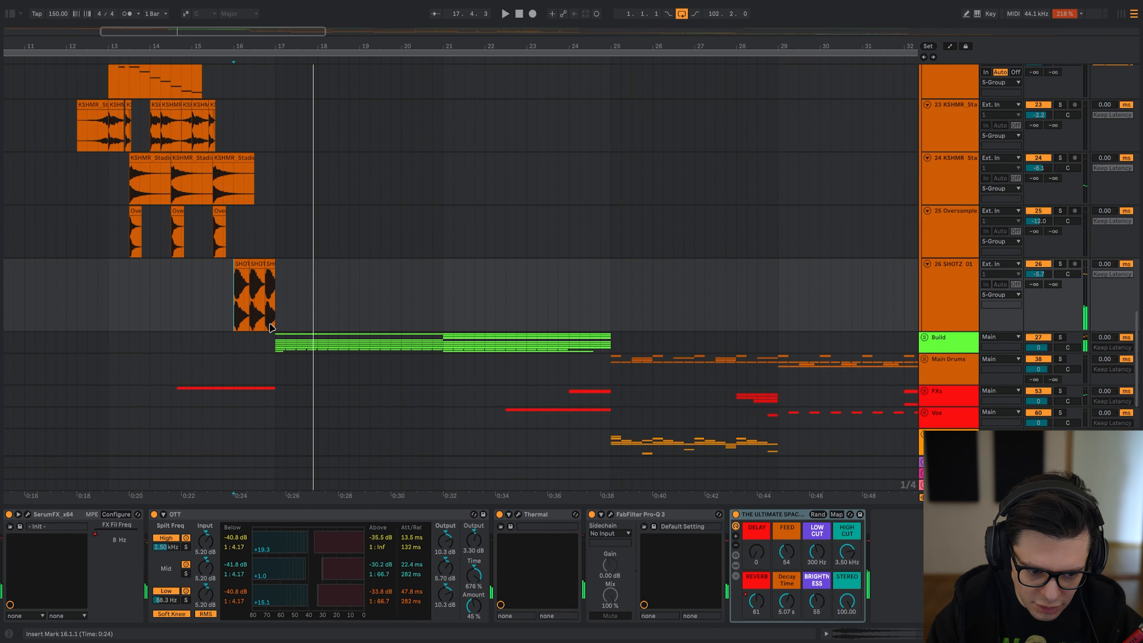
# - Unfold the FXs group, solo the impact sweep clip on track 54, and play its end leading into bar 17
pyautogui.moveTo(244, 320); pyautogui.dragTo(446, 214)
pyautogui.click(392, 293)
pyautogui.press('u')
pyautogui.click(420, 382)
pyautogui.press('s')
pyautogui.press('space')
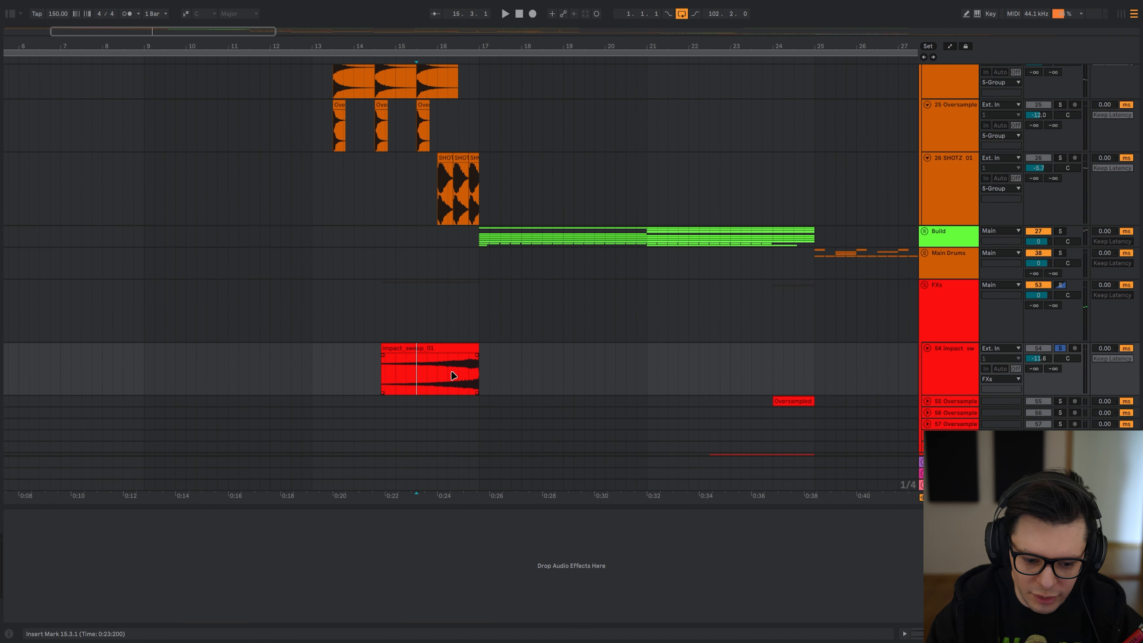
pyautogui.moveTo(457, 376); pyautogui.dragTo(436, 302)
pyautogui.click(438, 299)
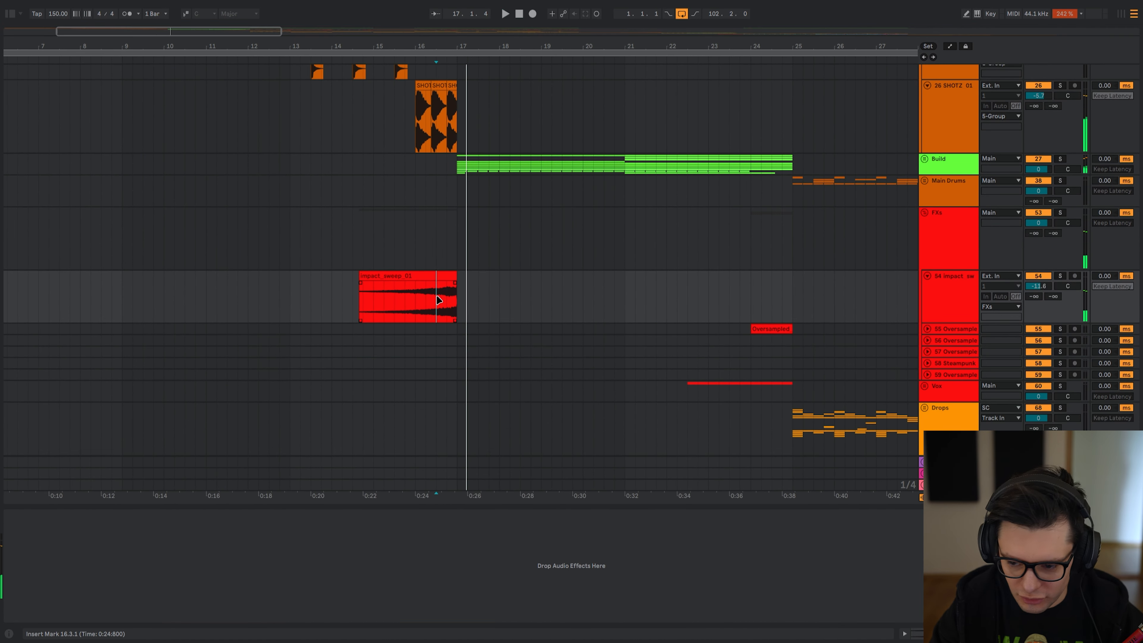
# - Play the second half of the intro with all tracks unsoloed from bar position 12.3.1
pyautogui.moveTo(520, 90); pyautogui.dragTo(549, 334)
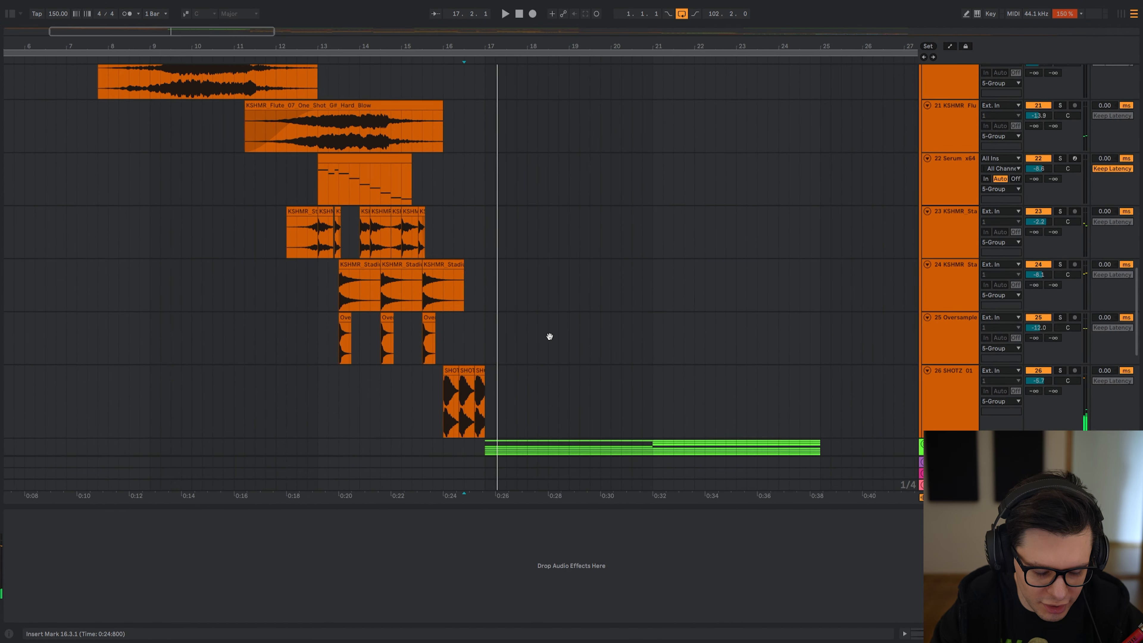
pyautogui.moveTo(455, 196); pyautogui.dragTo(574, 344)
pyautogui.click(279, 326)
pyautogui.press('space')
pyautogui.click(418, 324)
pyautogui.press('space')
pyautogui.press('space')
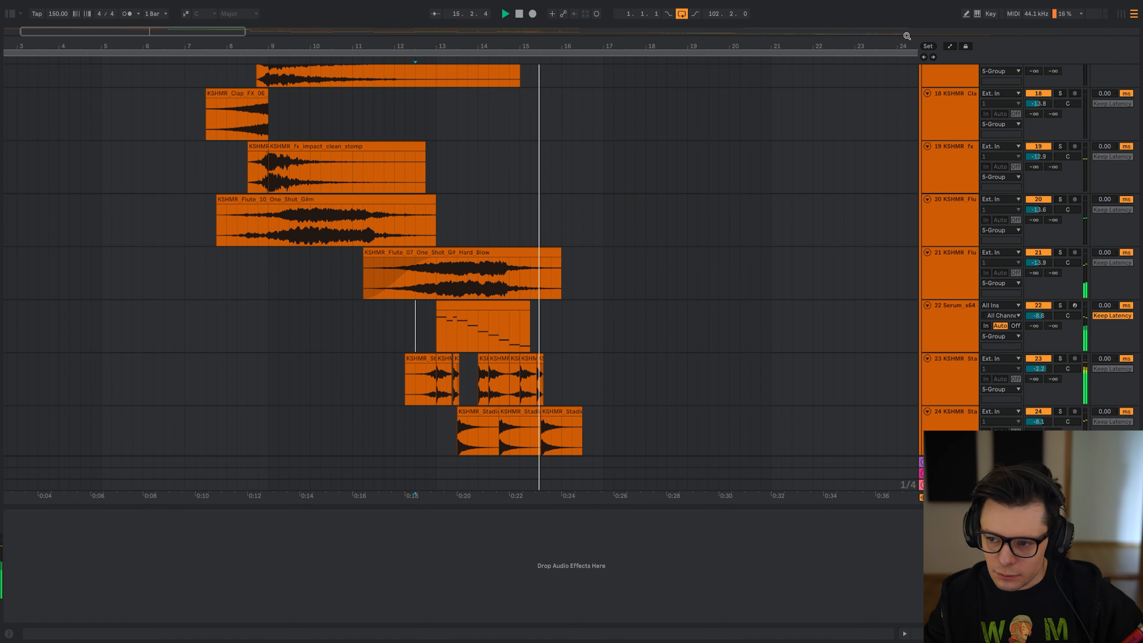
# - Solo the Build group, play it from bar position 17.1.1, and unfold its tracks
pyautogui.doubleClick(704, 505)
pyautogui.moveTo(635, 468); pyautogui.dragTo(604, 270)
pyautogui.moveTo(658, 487); pyautogui.dragTo(559, 256)
pyautogui.scroll(-4, 546, 243)
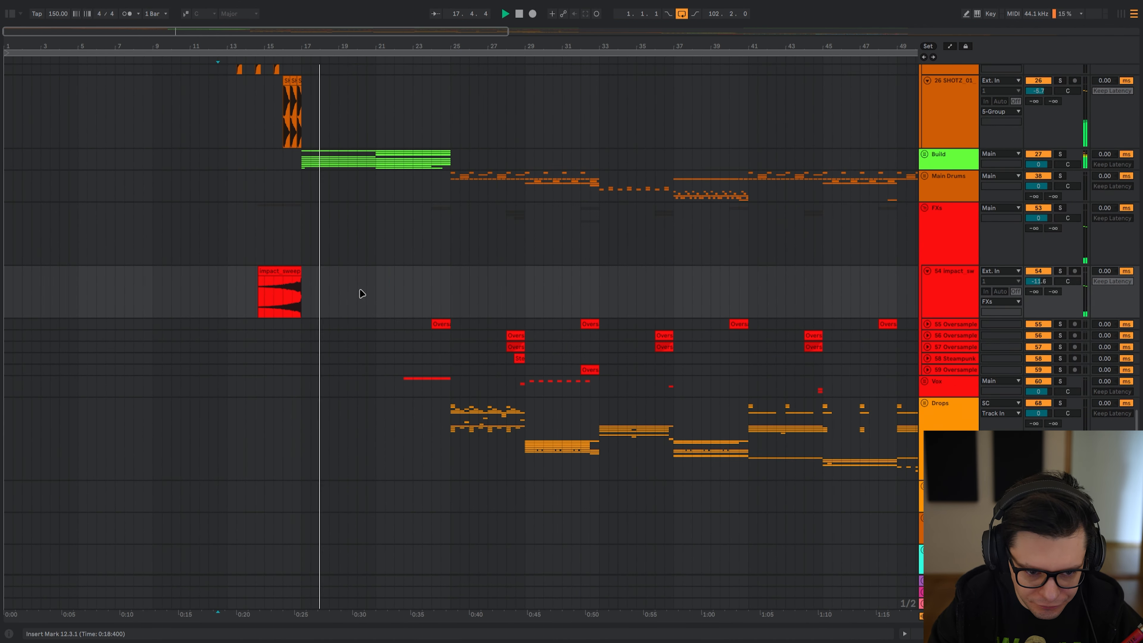
pyautogui.moveTo(363, 294); pyautogui.dragTo(321, 244)
pyautogui.click(300, 250)
pyautogui.press('space')
pyautogui.press('s')
pyautogui.press('u')
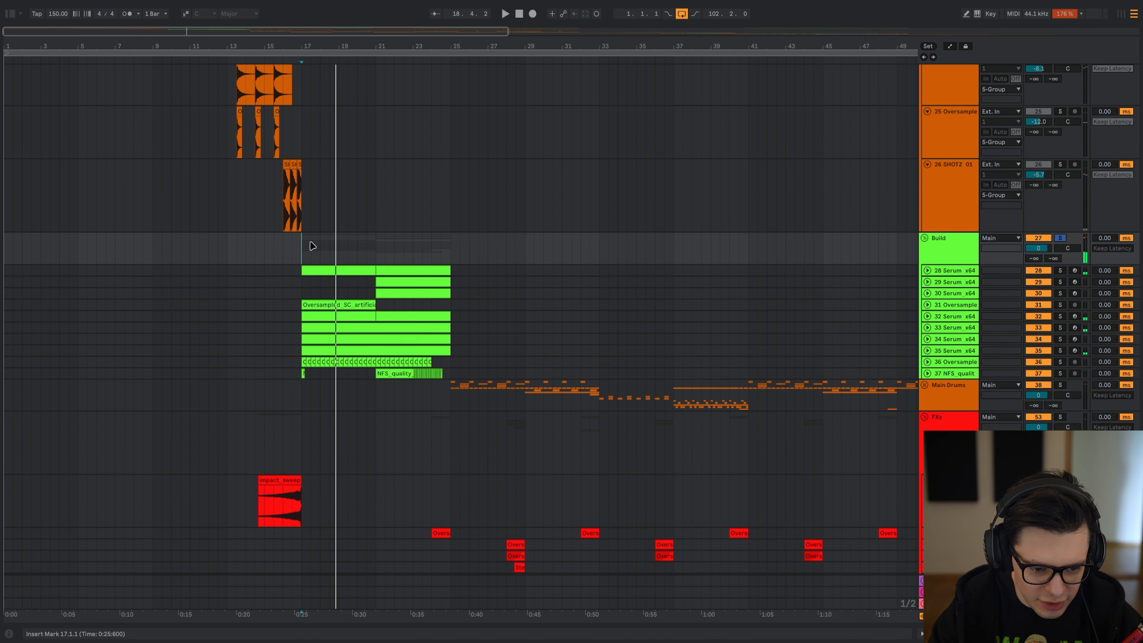
# - Expand the Build group's tracks, and solo and play the Serum on track 28 with its Infiltrator effect switched off
pyautogui.keyDown('alt'); pyautogui.click(927, 271); pyautogui.keyUp('alt')
pyautogui.scroll(4, 315, 295)
pyautogui.moveTo(314, 297); pyautogui.dragTo(295, 223)
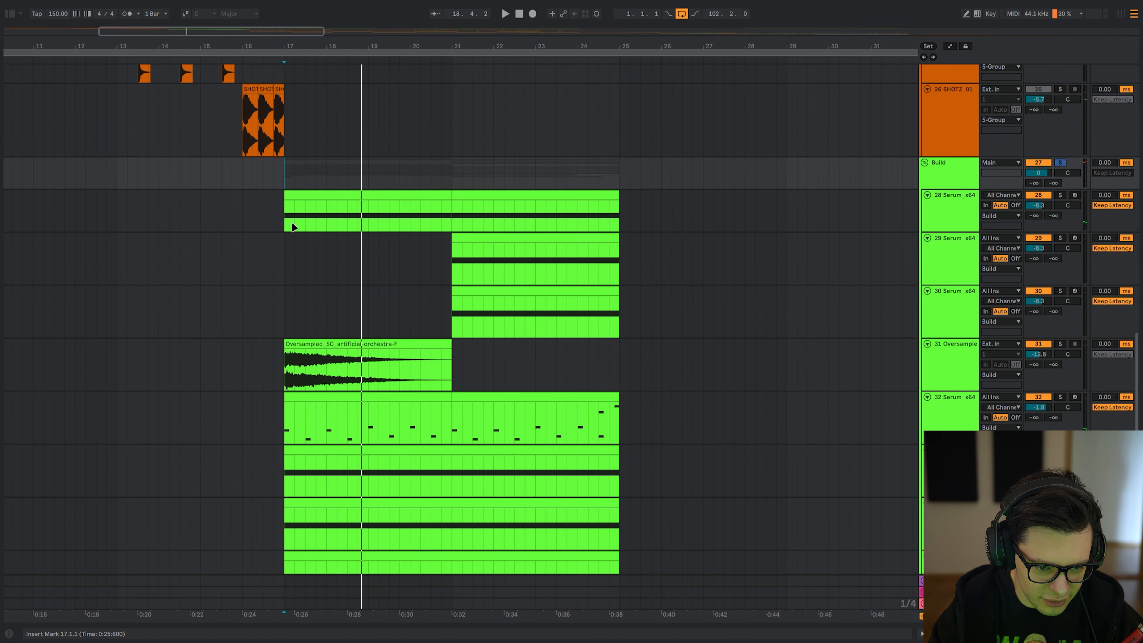
pyautogui.click(287, 221)
pyautogui.press('s')
pyautogui.press('space')
pyautogui.hotkey('ctrl', 'alt', 'l')
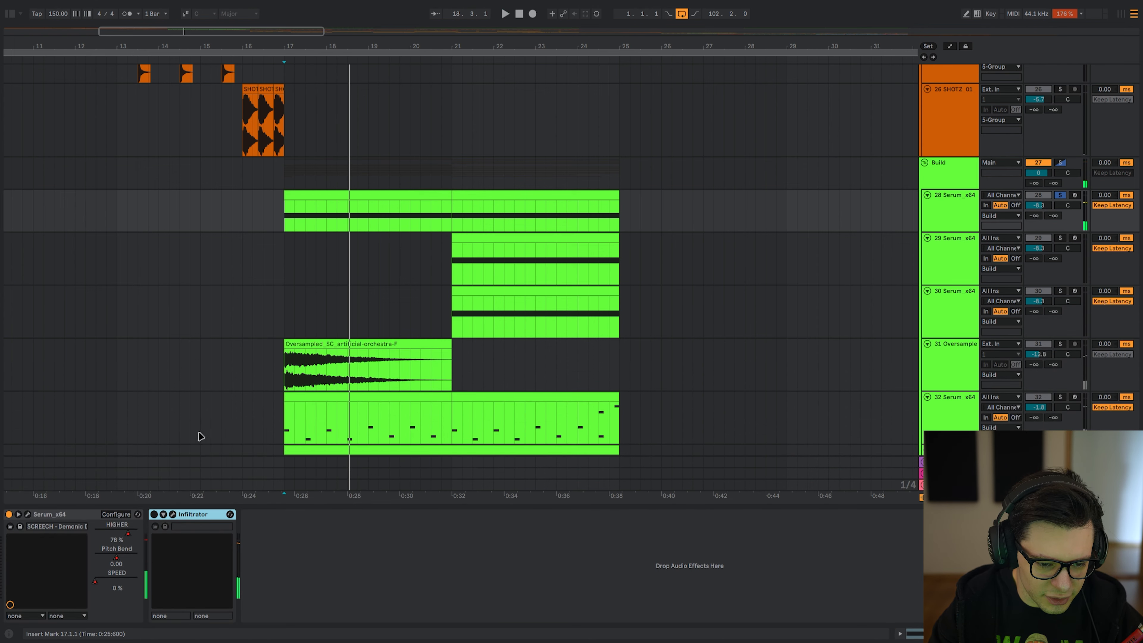
# - Show track 28's automation lanes and play from bar 17 to examine the SPEED, Pitch Bend and HIGHER curves
pyautogui.press('a')
pyautogui.scroll(-5, 306, 180)
pyautogui.press('space')
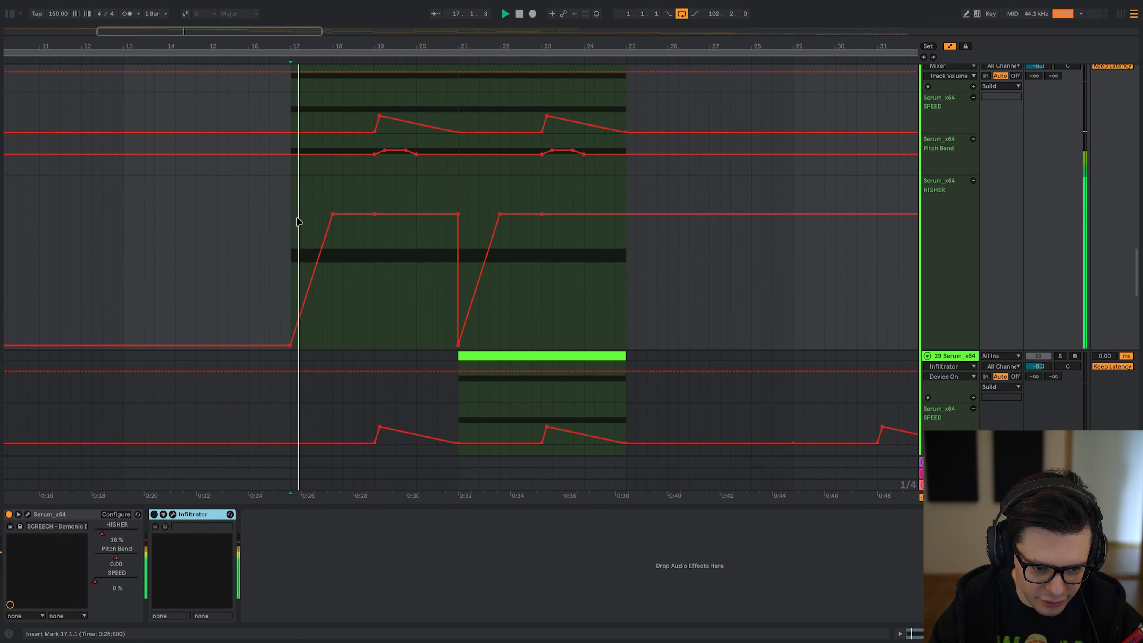
# - Play track 28 from bar 17 and view its Serum patch SCREECH - Demonic Drone alongside the automation curves
pyautogui.scroll(3, 197, 248)
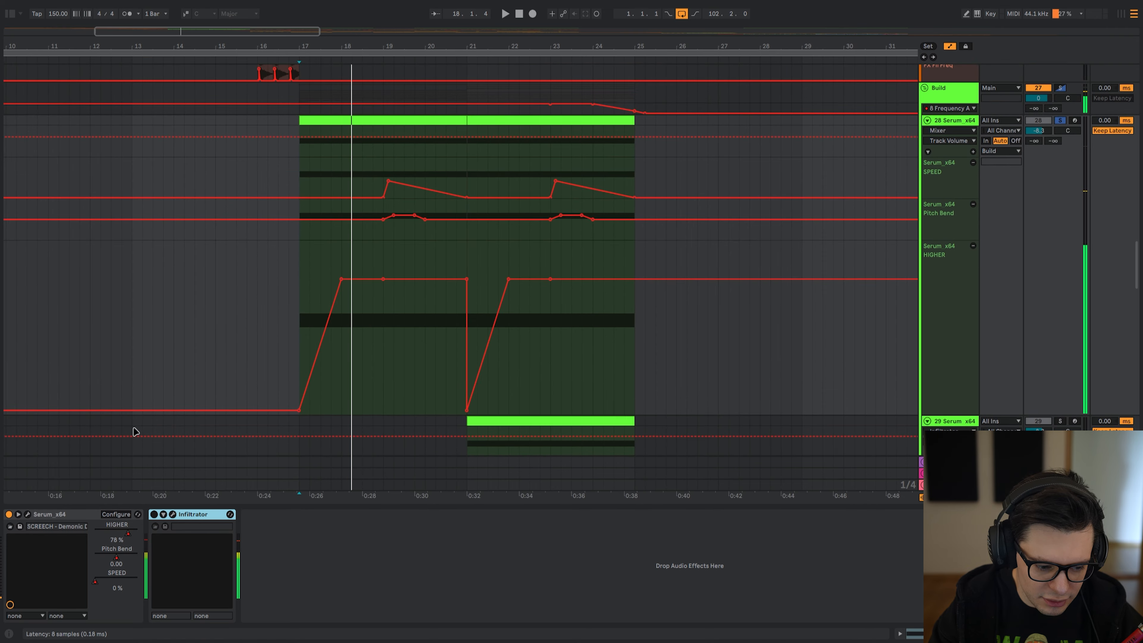
pyautogui.moveTo(6, 32); pyautogui.dragTo(580, 83)
pyautogui.press('space')
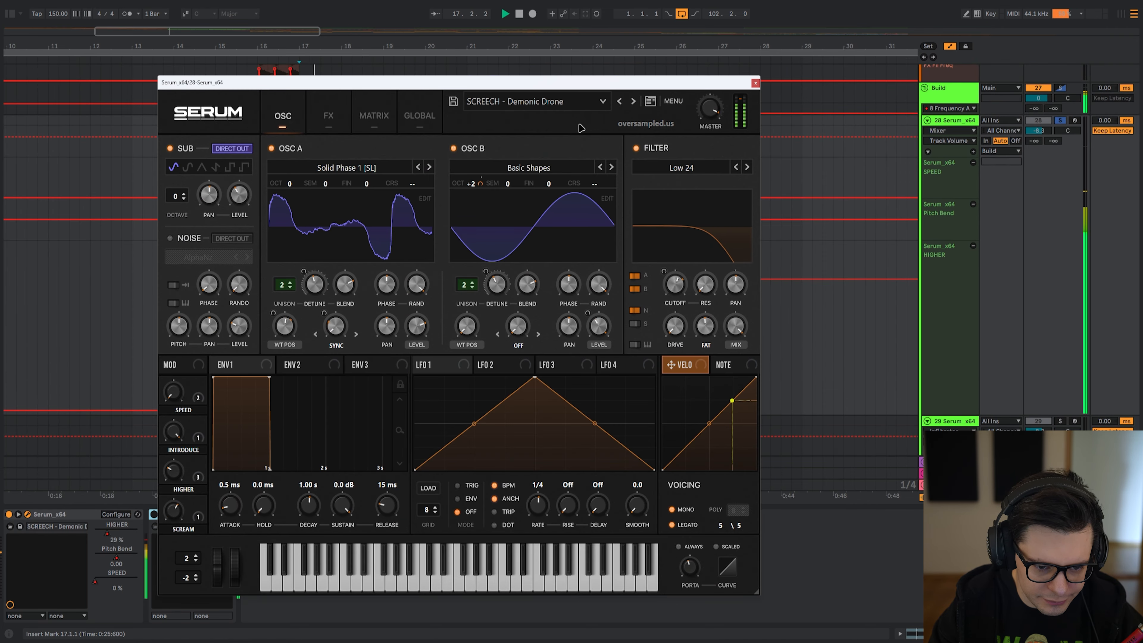
pyautogui.click(757, 83)
pyautogui.scroll(3, 338, 245)
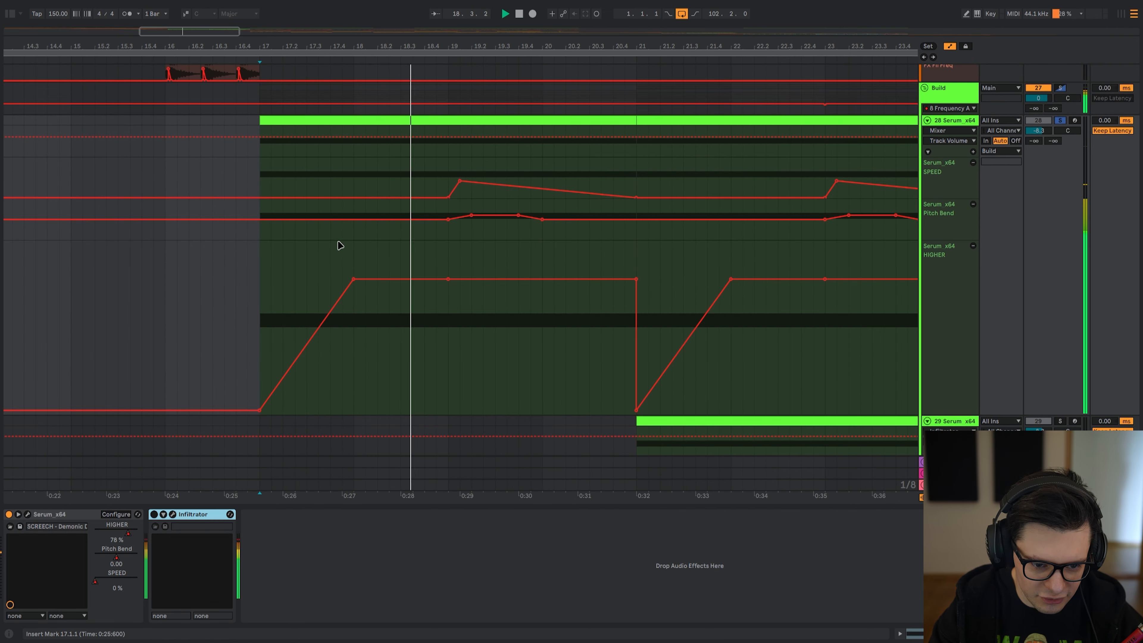
pyautogui.moveTo(494, 266)
pyautogui.mouseDown()
pyautogui.moveTo(480, 283)
pyautogui.moveTo(526, 268)
pyautogui.moveTo(502, 266)
pyautogui.mouseUp()
# - Reopen track 28's Serum and play from bar 19 to examine the unison detune and blend of oscillators A and B
pyautogui.click(28, 514)
pyautogui.moveTo(324, 99); pyautogui.dragTo(417, 56)
pyautogui.scroll(-2, 360, 149)
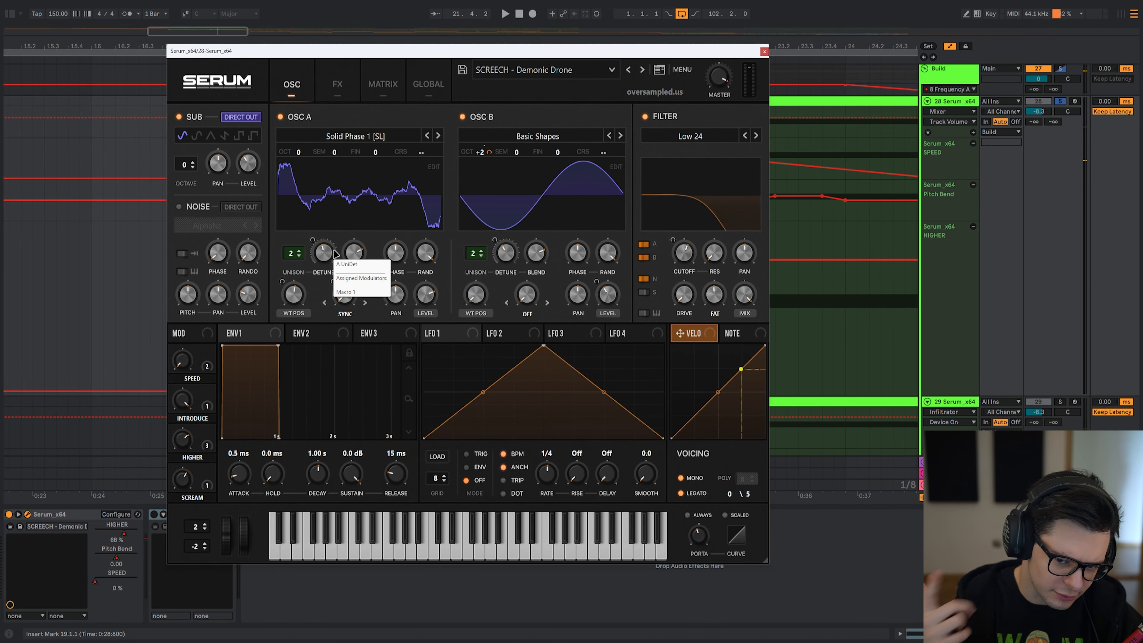
pyautogui.click(336, 254)
pyautogui.press('space')
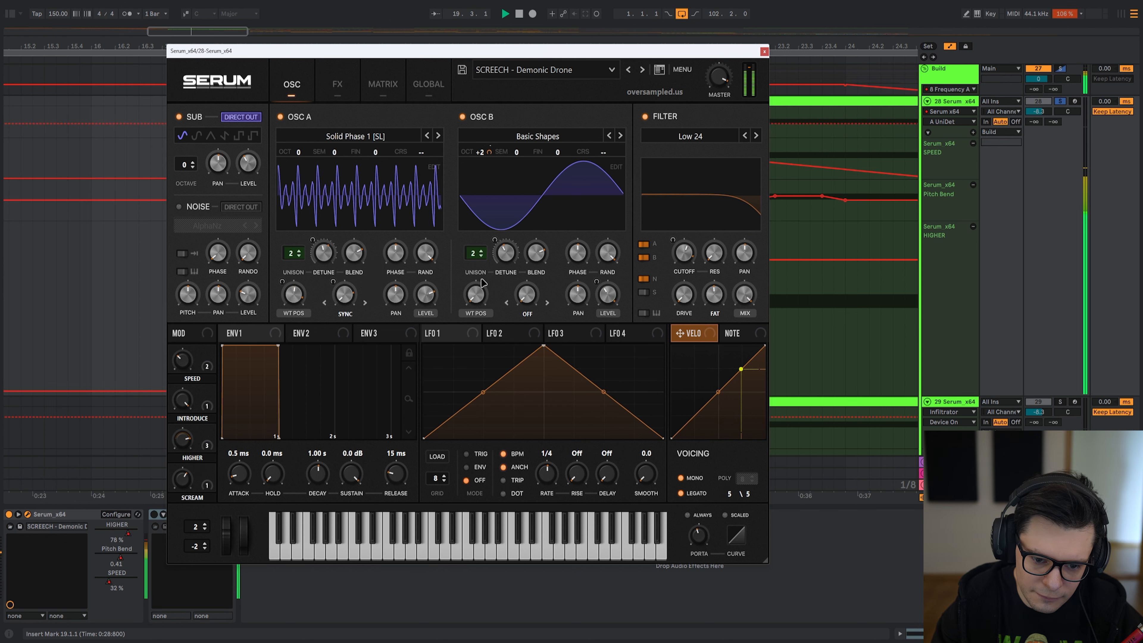
pyautogui.click(501, 245)
pyautogui.moveTo(503, 256); pyautogui.dragTo(530, 251)
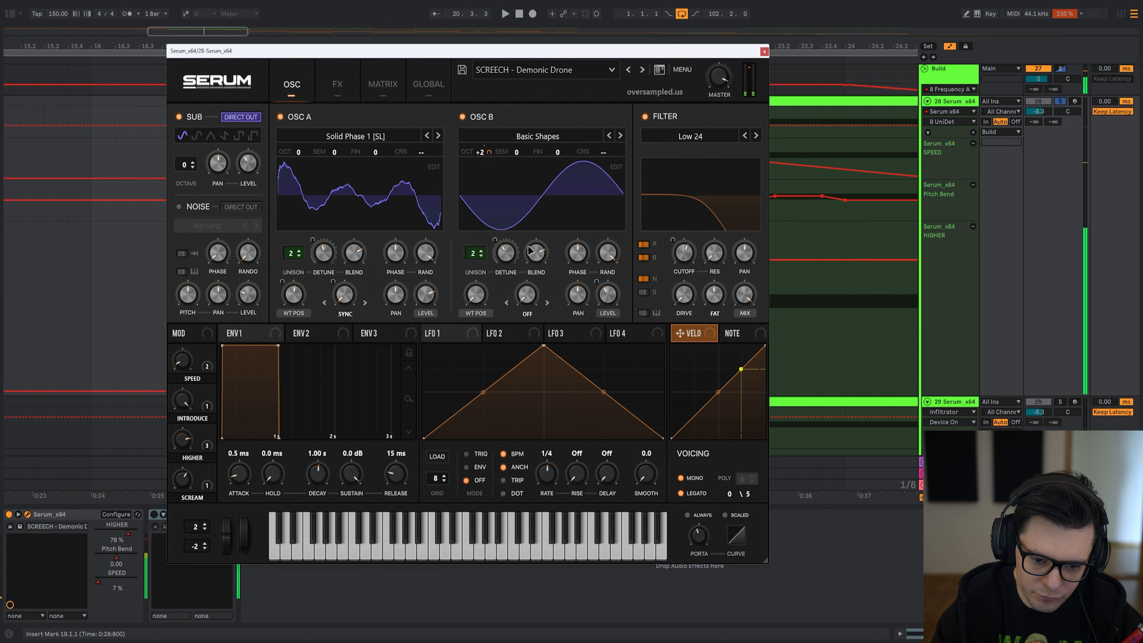
# - Examine the global unison settings and the effects chain of track 28's Serum patch, and close the synth
pyautogui.moveTo(539, 58); pyautogui.dragTo(524, 59)
pyautogui.click(413, 85)
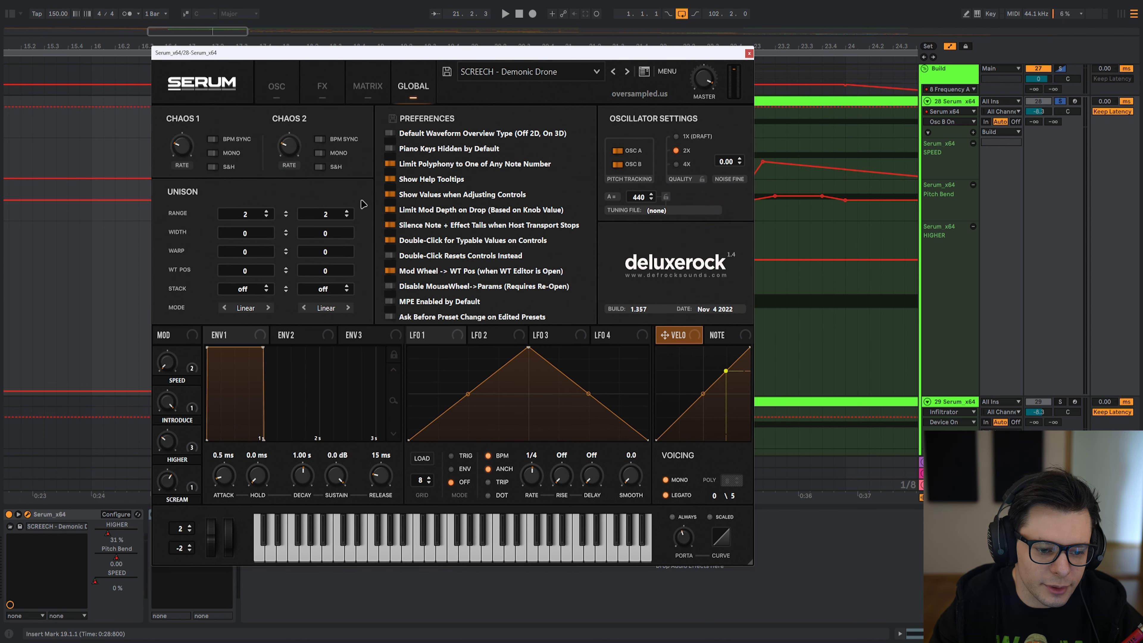
pyautogui.click(320, 84)
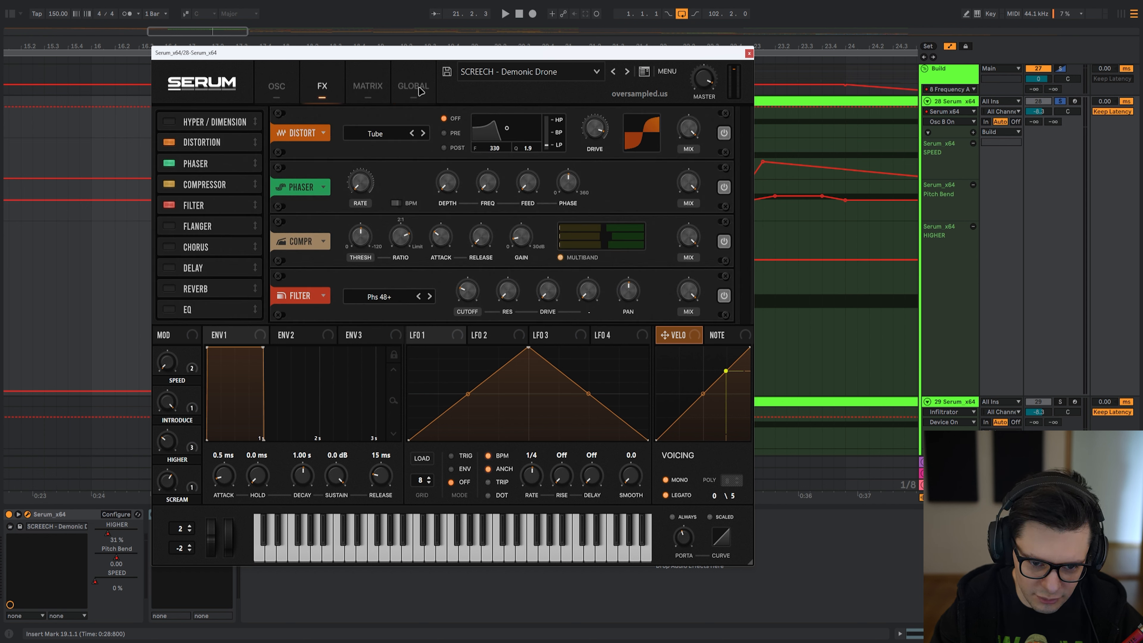
pyautogui.click(287, 83)
pyautogui.click(749, 53)
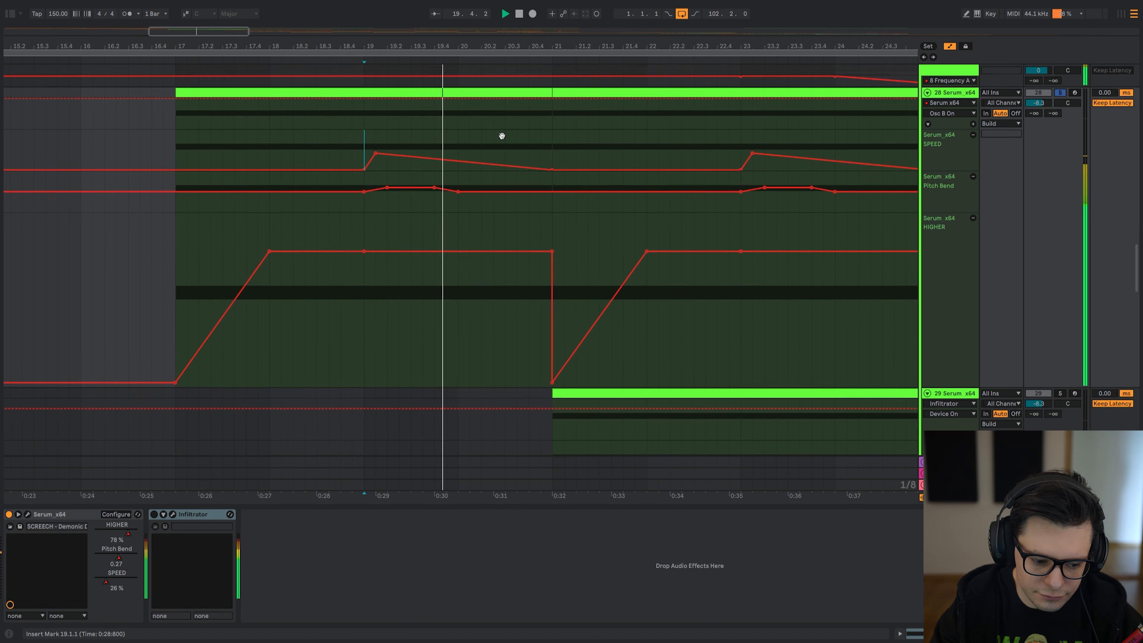
# - Switch on track 28's Infiltrator, examine its Up Up and Away preset while playing from bar 19, and hide the automation lanes
pyautogui.click(174, 515)
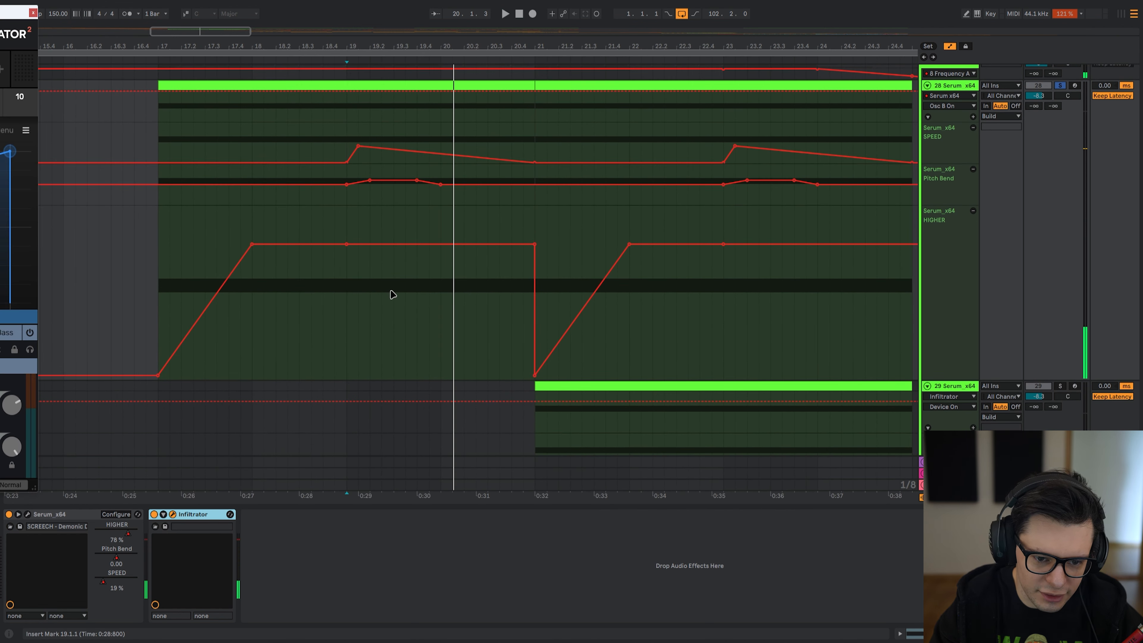
pyautogui.moveTo(9, 13); pyautogui.dragTo(581, 80)
pyautogui.press('space')
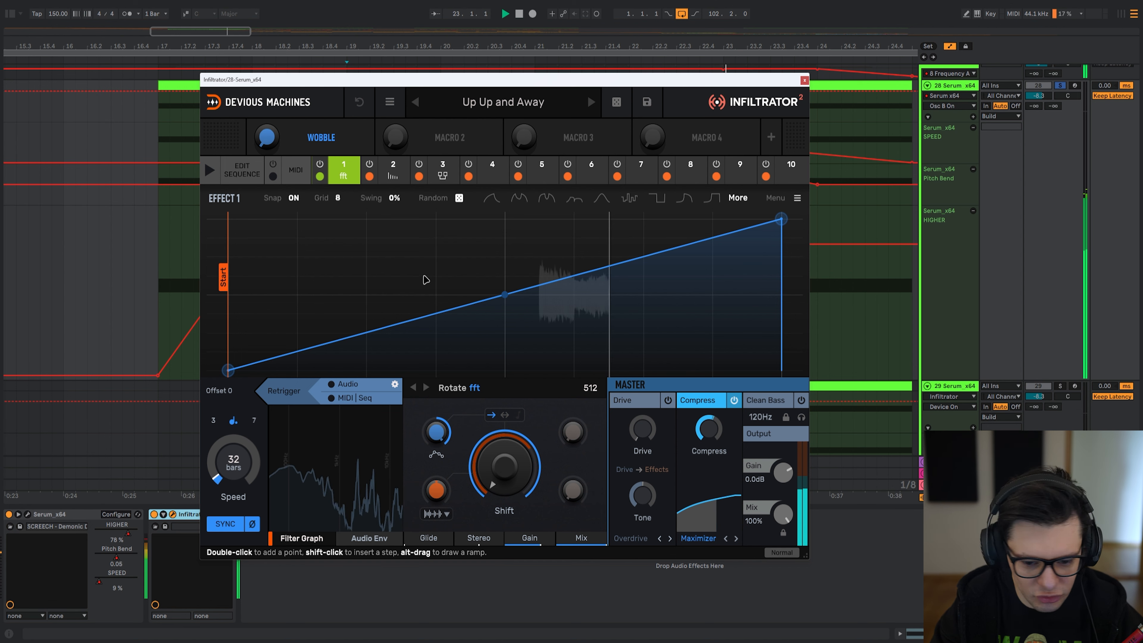
pyautogui.press('Escape')
pyautogui.press('-')
pyautogui.press('-')
pyautogui.moveTo(495, 180); pyautogui.dragTo(499, 222)
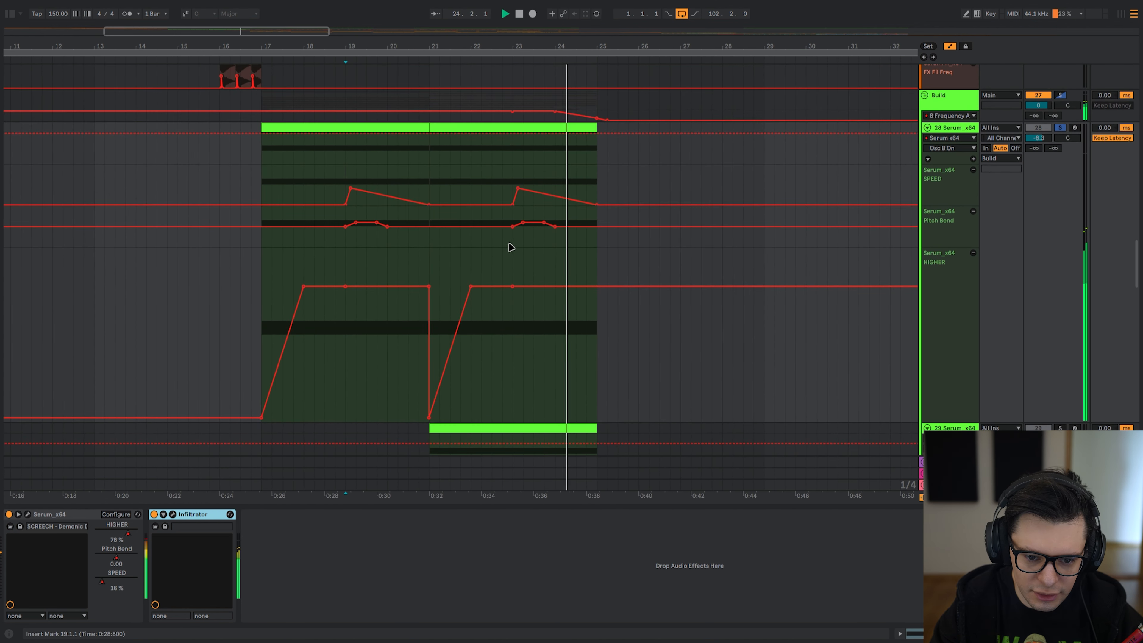
pyautogui.press('a')
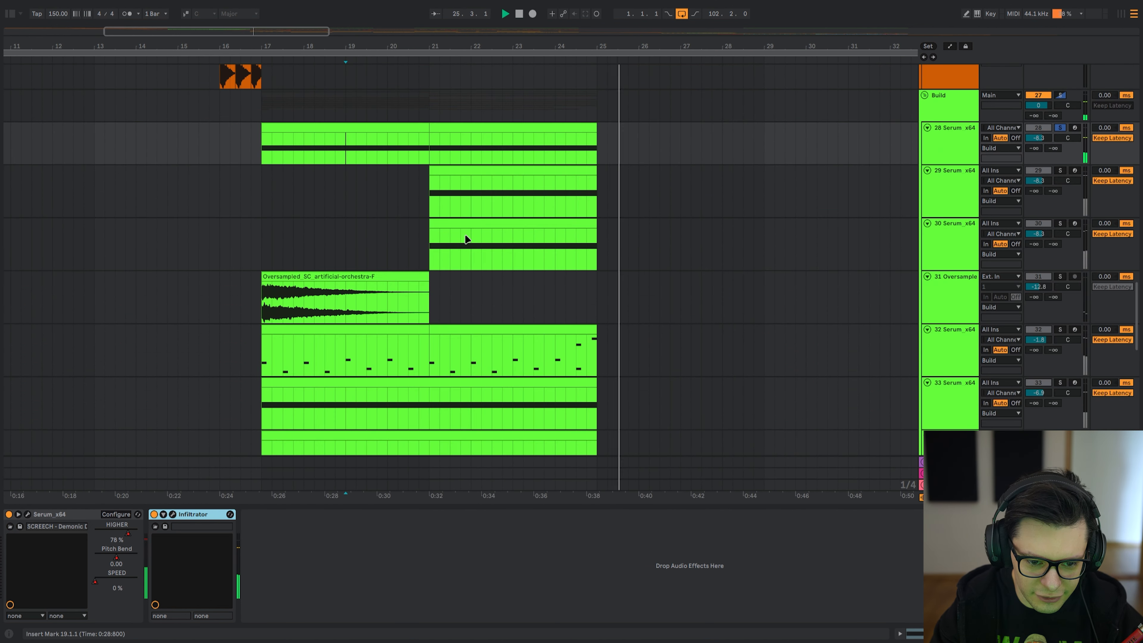
# - Solo track 29 and play it from bar 21 with automation shown and both Infiltrator effects switched off
pyautogui.click(431, 207)
pyautogui.press('a')
pyautogui.press('space')
pyautogui.hscroll(1, 535, 226)
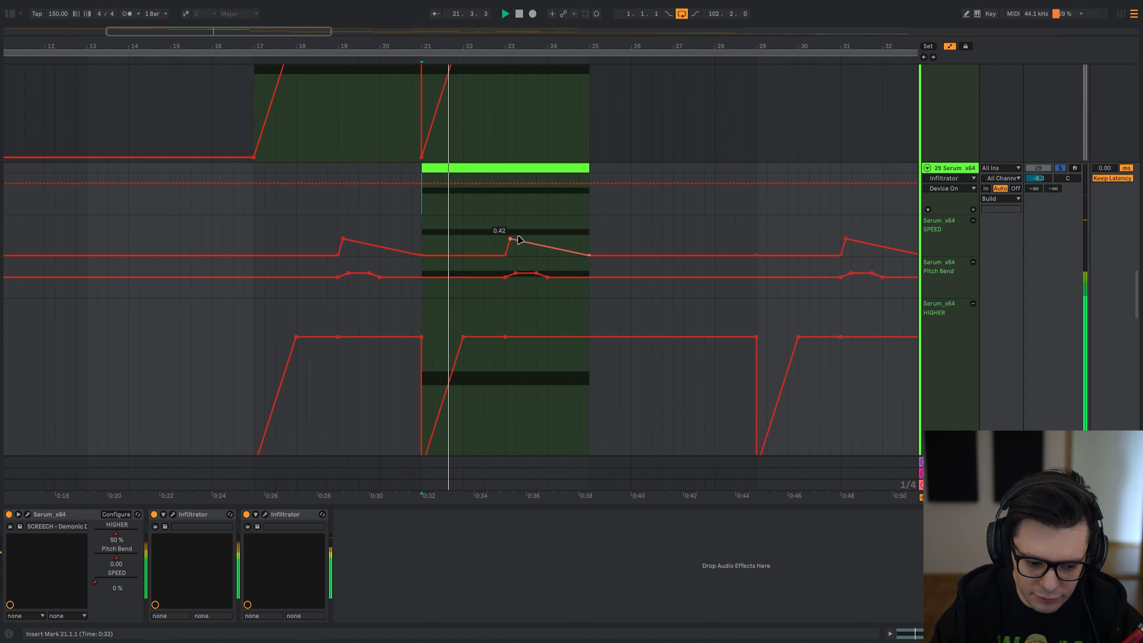
pyautogui.click(226, 516)
pyautogui.keyDown('shift'); pyautogui.click(305, 516); pyautogui.keyUp('shift')
pyautogui.press('0')
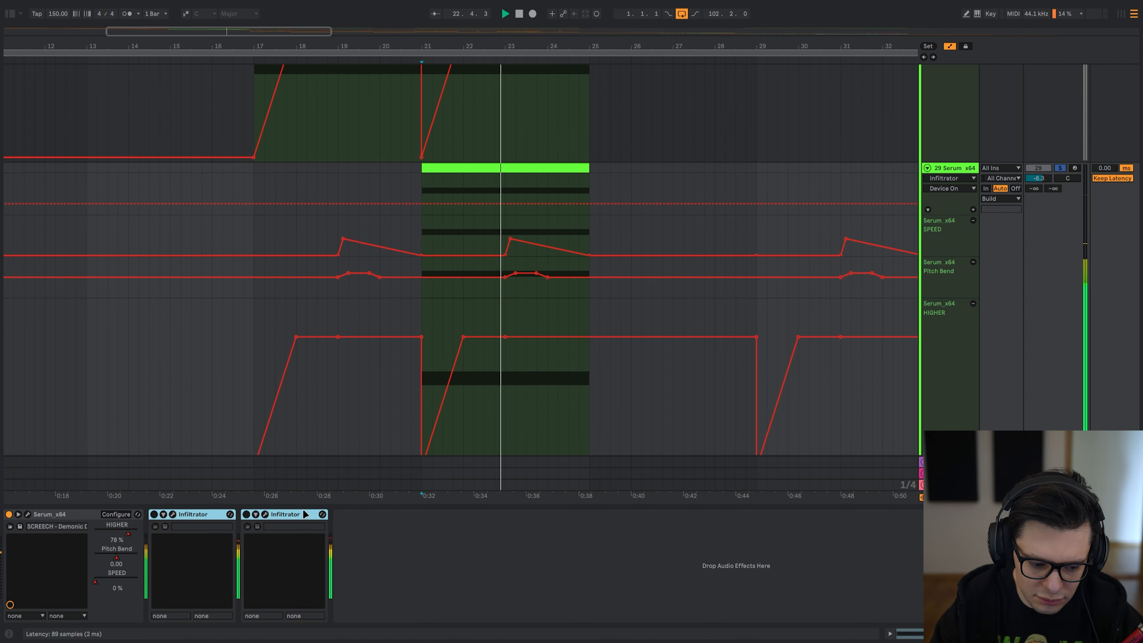
# - Switch track 29's two Infiltrator effects back on one after the other, replaying from bar 21 and examining each one's settings
pyautogui.press('space')
pyautogui.click(173, 514)
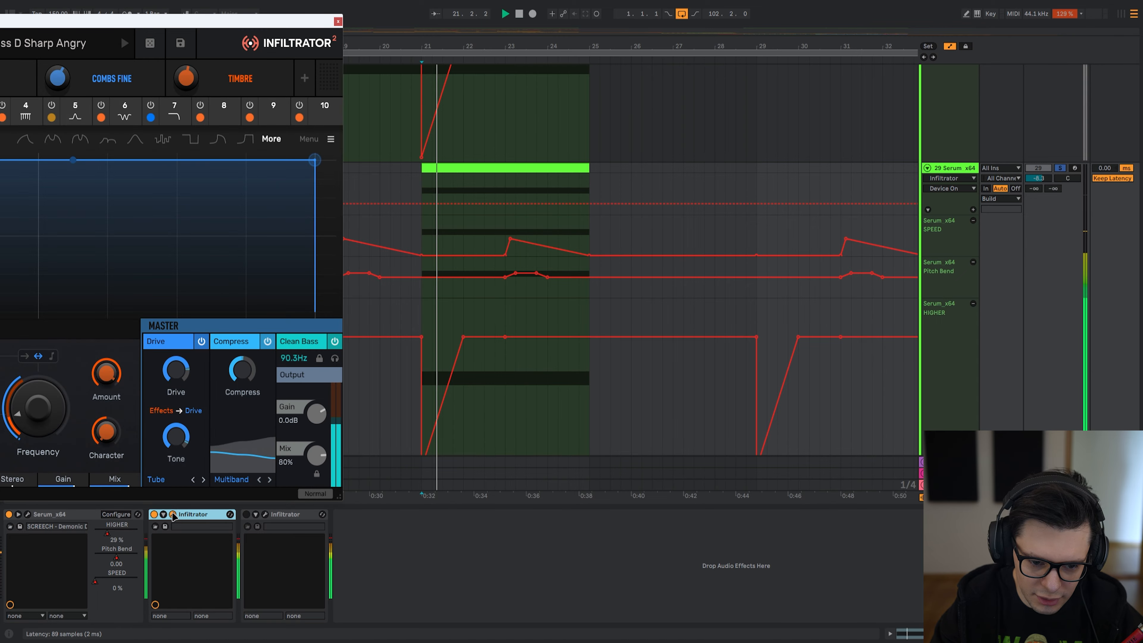
pyautogui.moveTo(179, 23); pyautogui.dragTo(568, 37)
pyautogui.press('Escape')
pyautogui.click(265, 514)
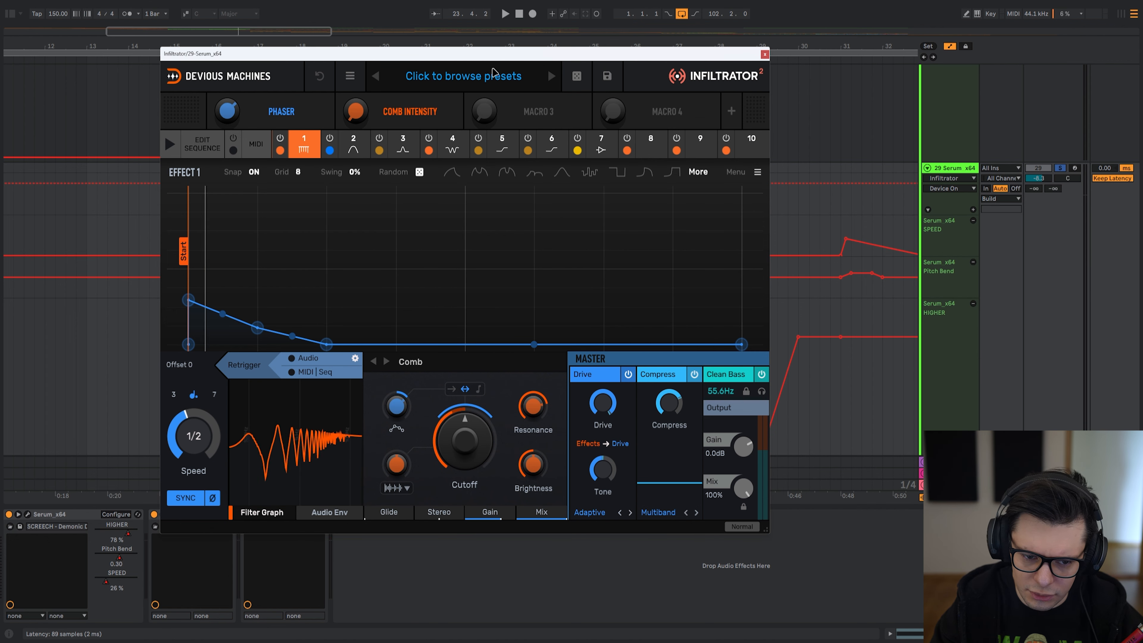
pyautogui.hotkey('ctrl', 'alt', 'p')
# - Hide the automation lanes, and solo and play track 30 from bar 21 with its Infiltrator switched off
pyautogui.moveTo(439, 221); pyautogui.dragTo(444, 164)
pyautogui.press('a')
pyautogui.scroll(1, 439, 216)
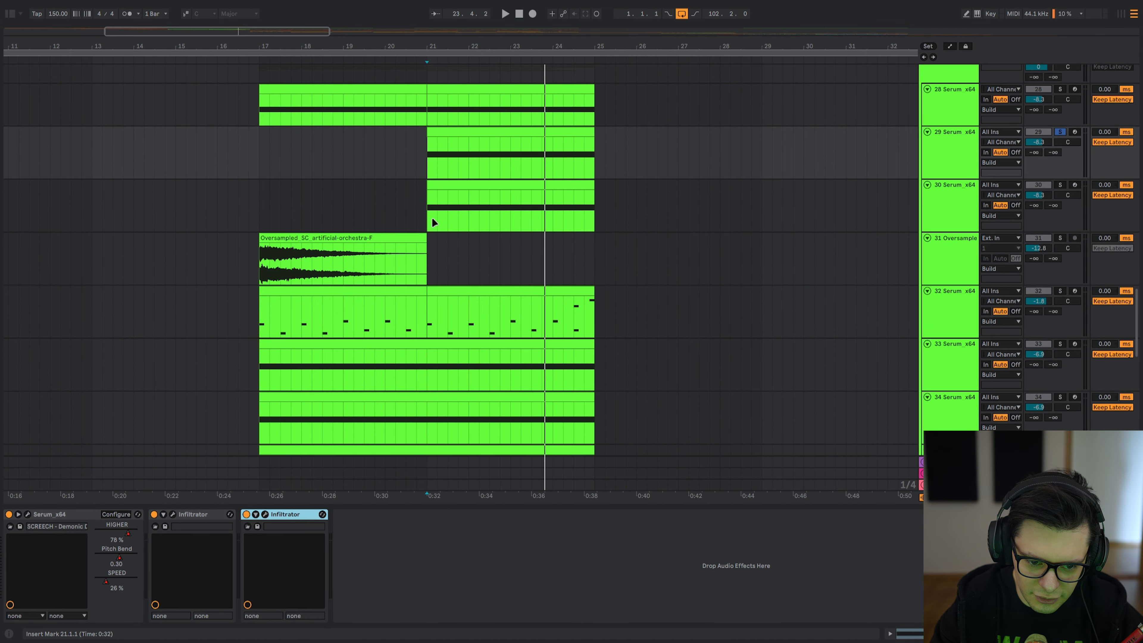
pyautogui.click(430, 217)
pyautogui.press('space')
pyautogui.click(195, 518)
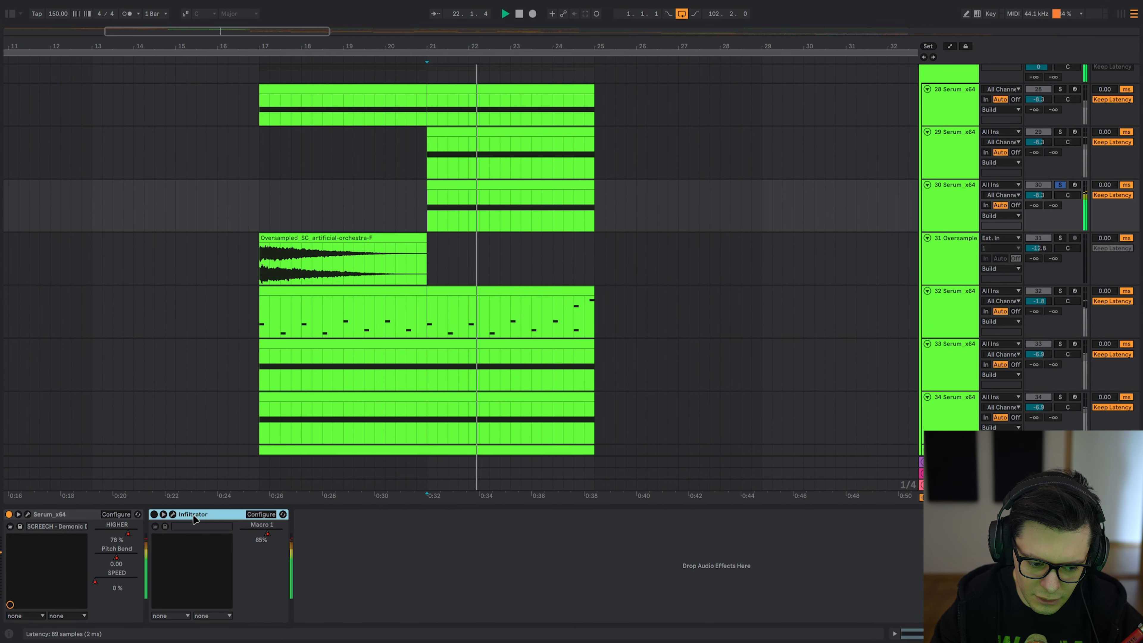
pyautogui.press('space')
pyautogui.press('space')
pyautogui.press('space')
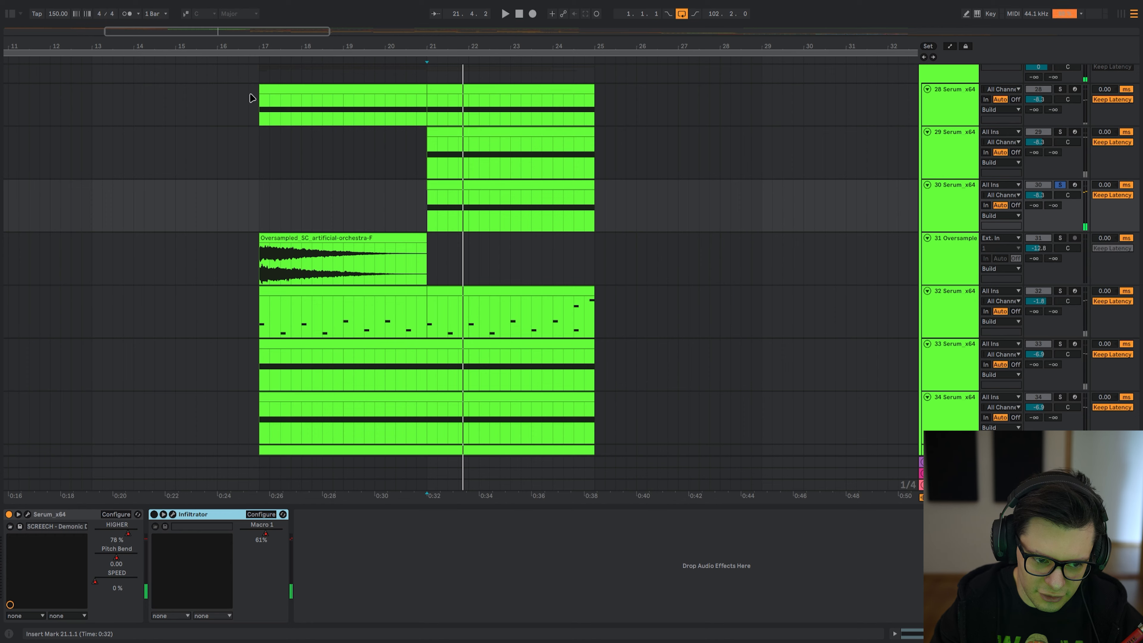
# - Switch on track 30's Infiltrator and examine its Vocal Process preset and first macro while replaying from bar 21
pyautogui.hotkey('ctrl', 'alt', 'p')
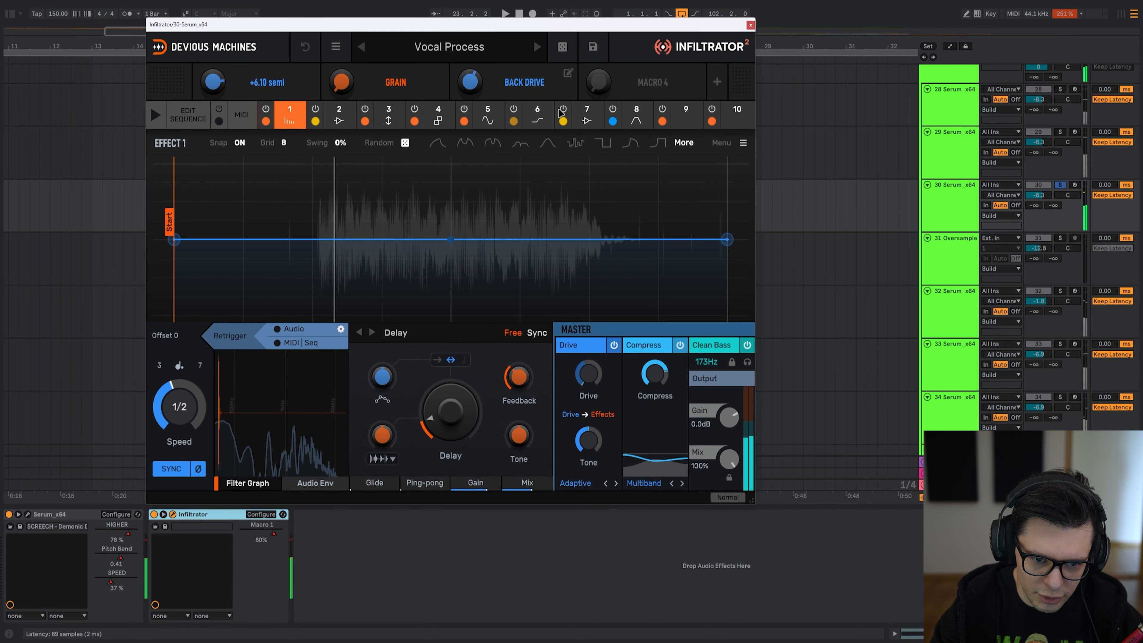
pyautogui.press('space')
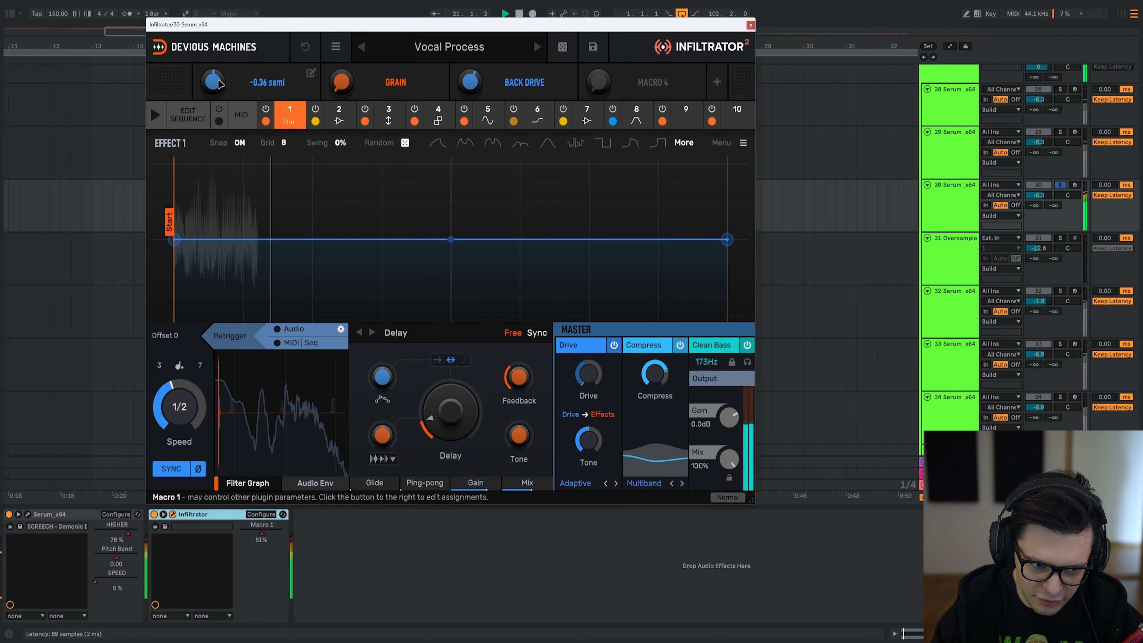
pyautogui.moveTo(219, 84); pyautogui.dragTo(219, 112)
pyautogui.click(575, 15)
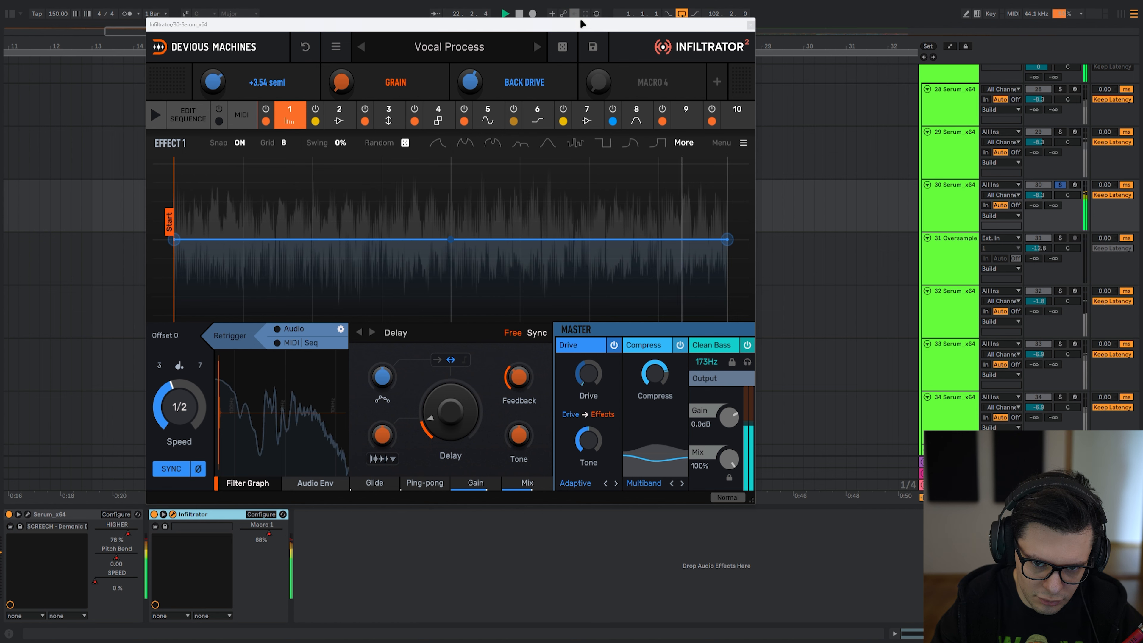
pyautogui.moveTo(582, 24); pyautogui.dragTo(581, 34)
pyautogui.press('space')
pyautogui.hotkey('ctrl', 'alt', 'p')
# - Solo tracks 28 to 30 together and play them from bar 21
pyautogui.press('s')
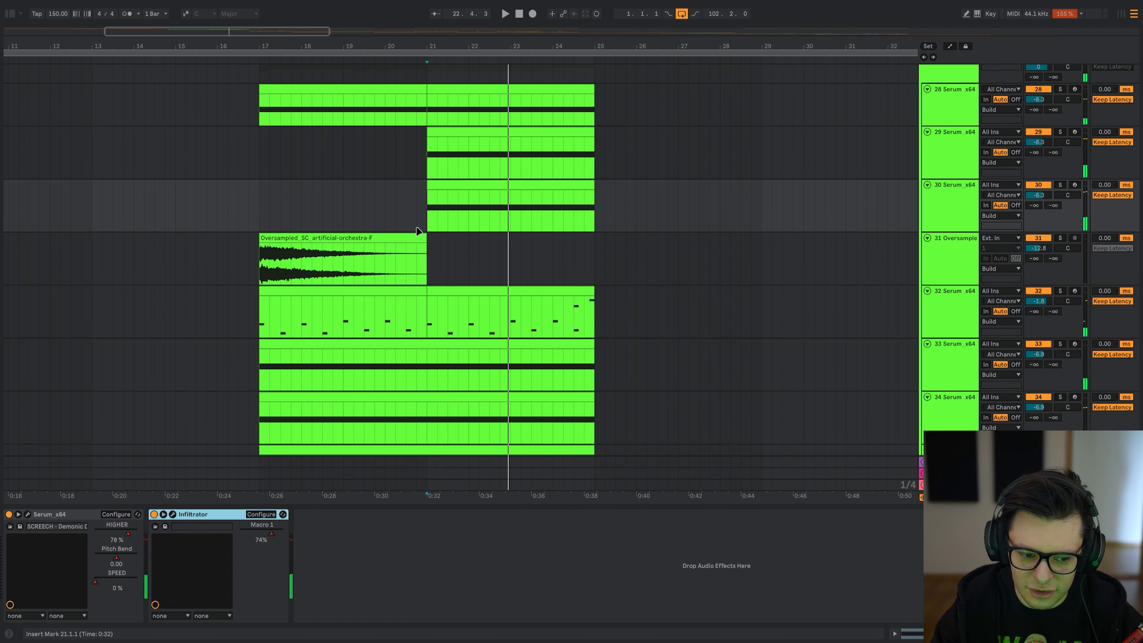
pyautogui.click(421, 119)
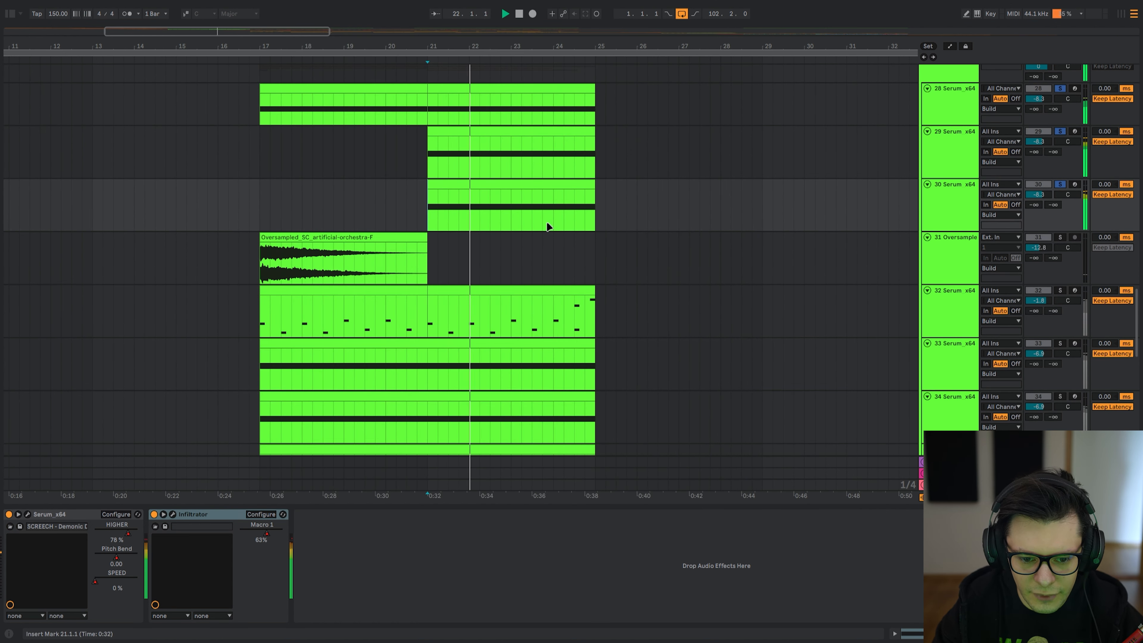
# - Solo and play tracks 28 to 31 from bar 17, and replay the build with all tracks unsoloed from position 16.4.1
pyautogui.moveTo(256, 292); pyautogui.dragTo(643, 121)
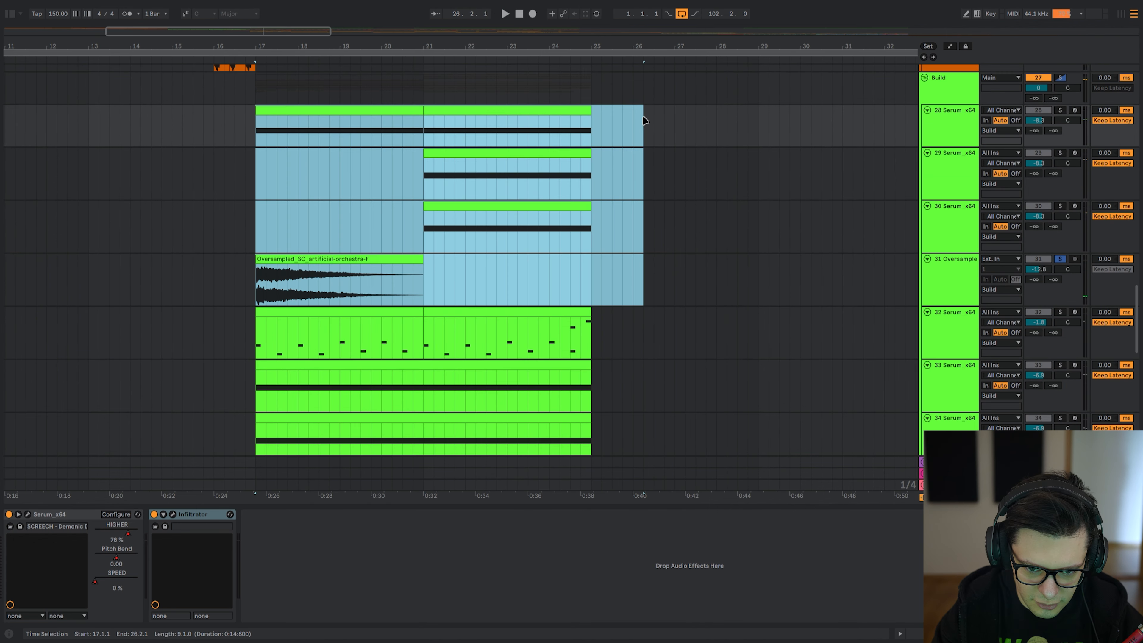
pyautogui.press('s')
pyautogui.press('space')
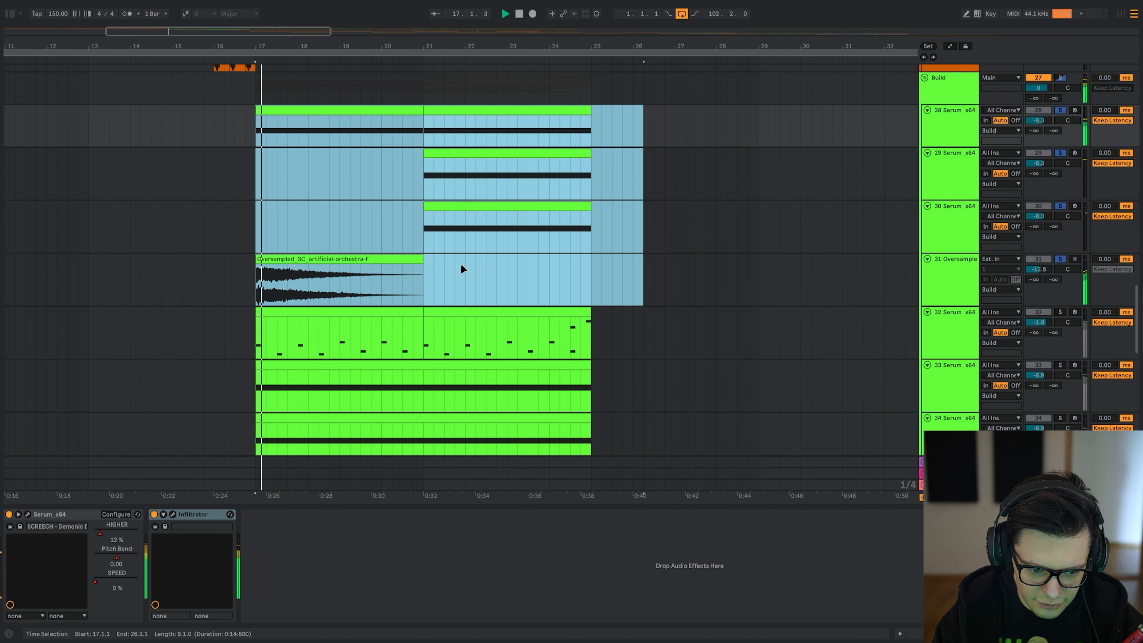
pyautogui.click(254, 294)
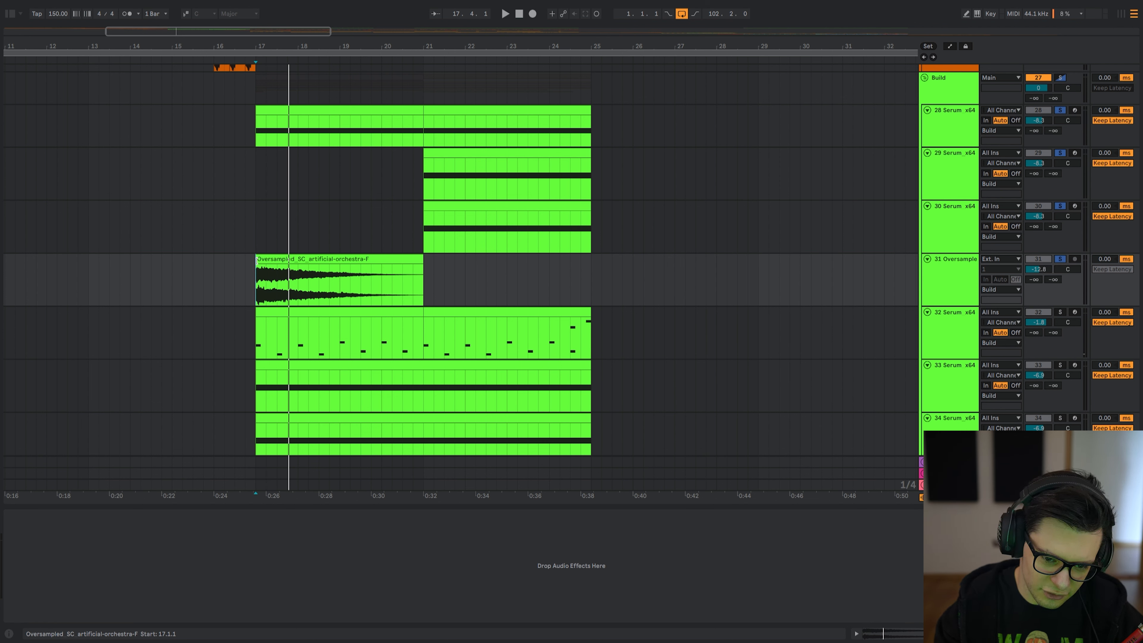
pyautogui.press('space')
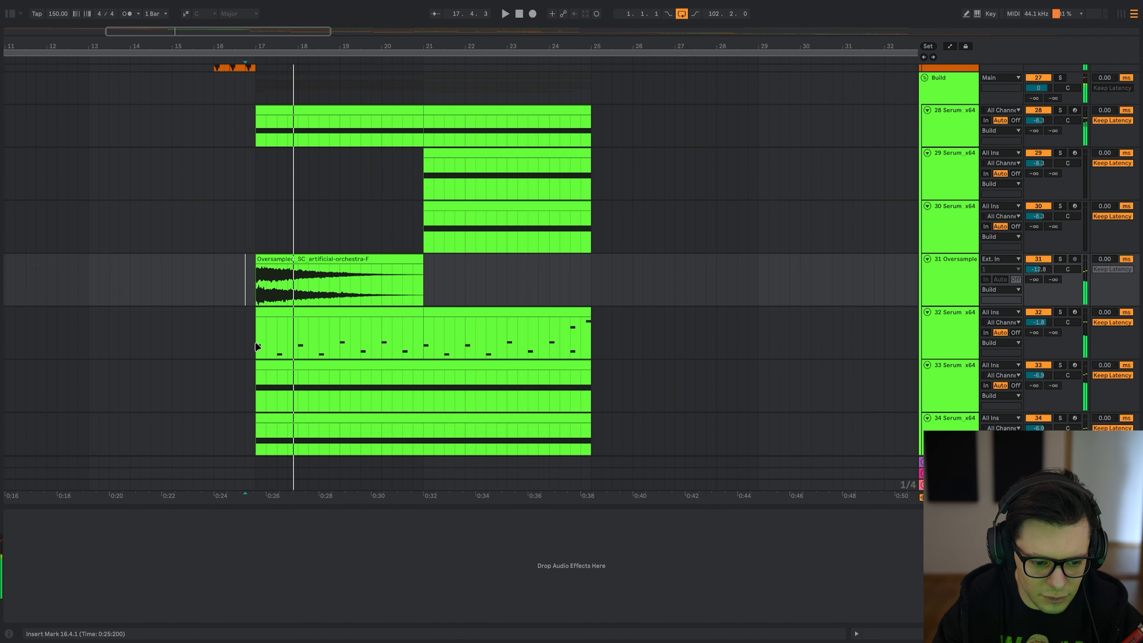
# - Solo and play track 32, opening its SYNTH - Hype Inducer Serum patch and varying the unison detune of both oscillators
pyautogui.click(256, 345)
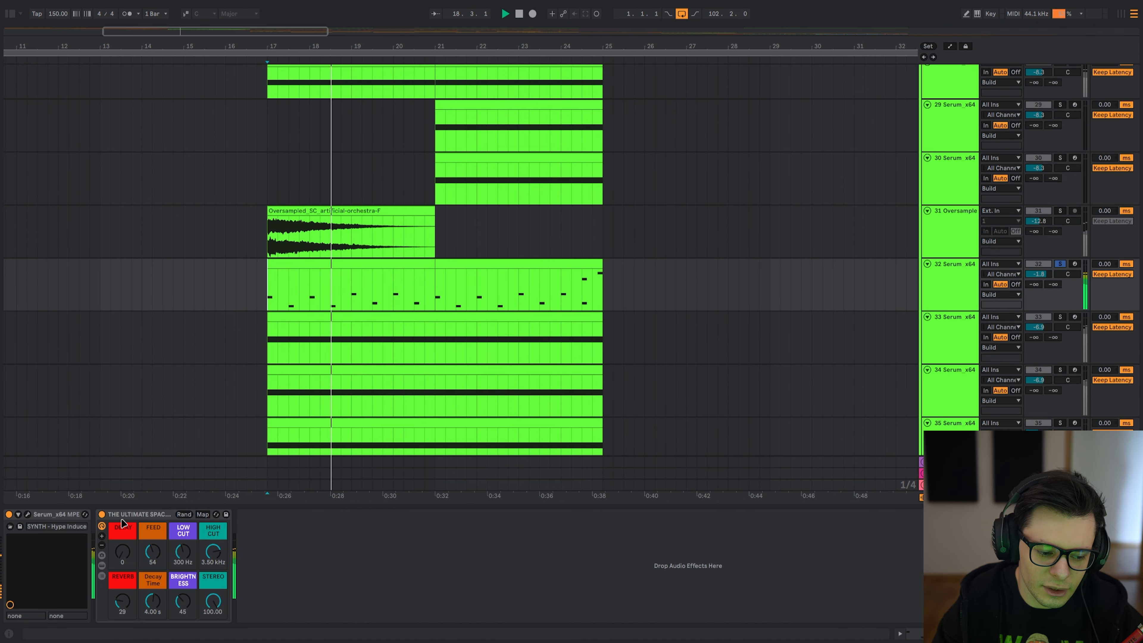
pyautogui.click(27, 515)
pyautogui.moveTo(12, 44); pyautogui.dragTo(772, 10)
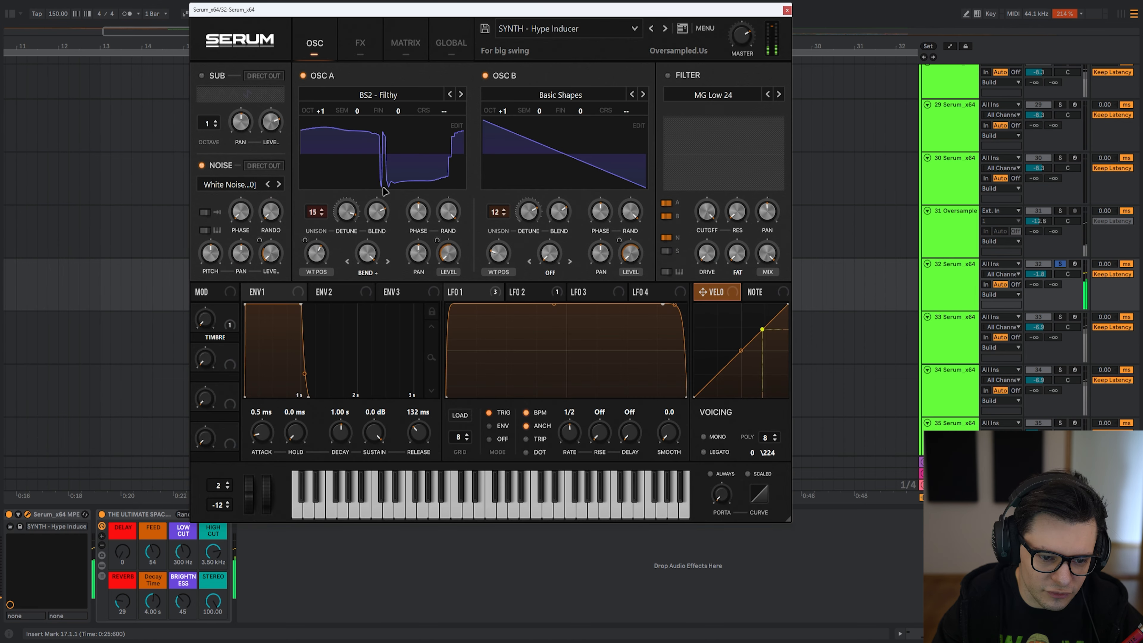
pyautogui.click(132, 520)
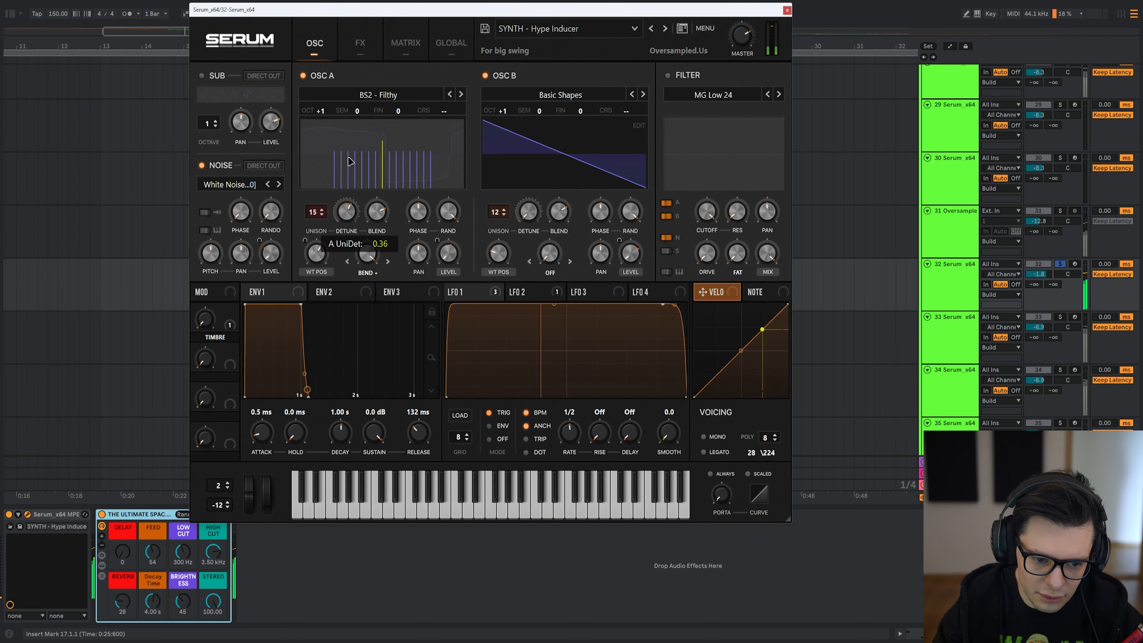
pyautogui.moveTo(527, 212); pyautogui.dragTo(529, 148)
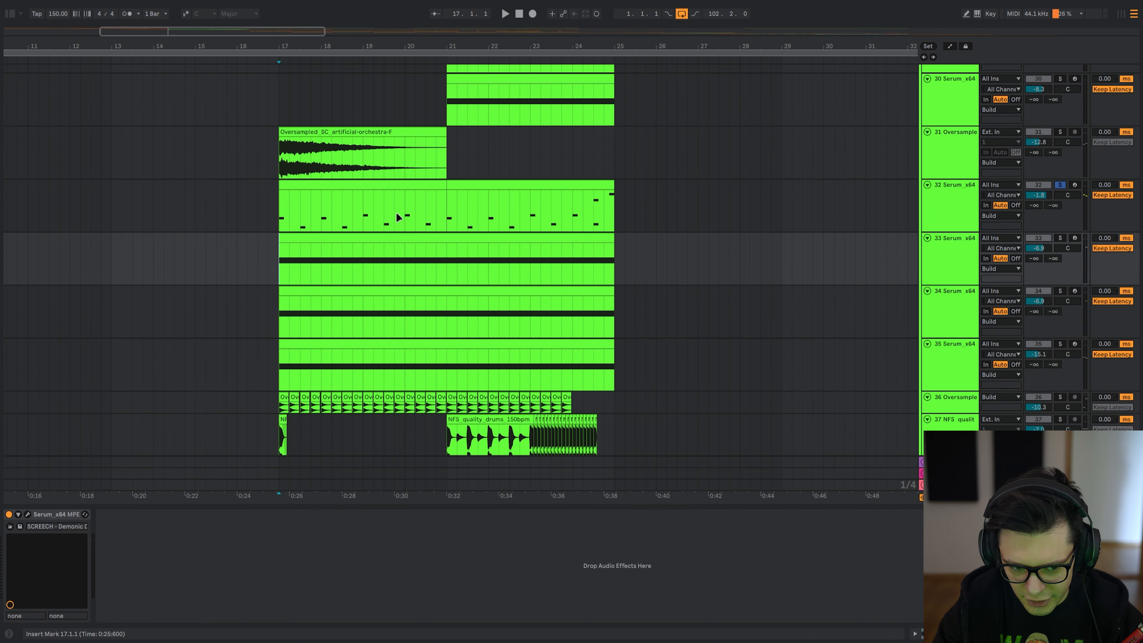
# - Unsolo the build tracks and play the arrangement from bar position 25.1.1
pyautogui.scroll(-5, 306, 242)
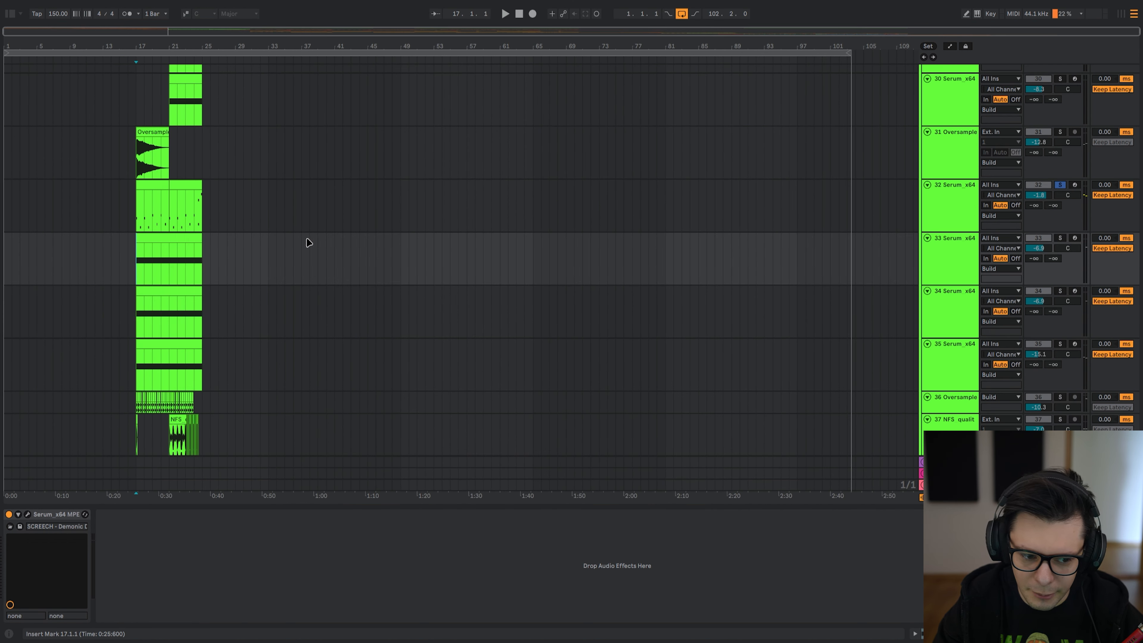
pyautogui.scroll(3, 225, 204)
pyautogui.moveTo(225, 204); pyautogui.dragTo(351, 201)
pyautogui.click(351, 200)
pyautogui.press('space')
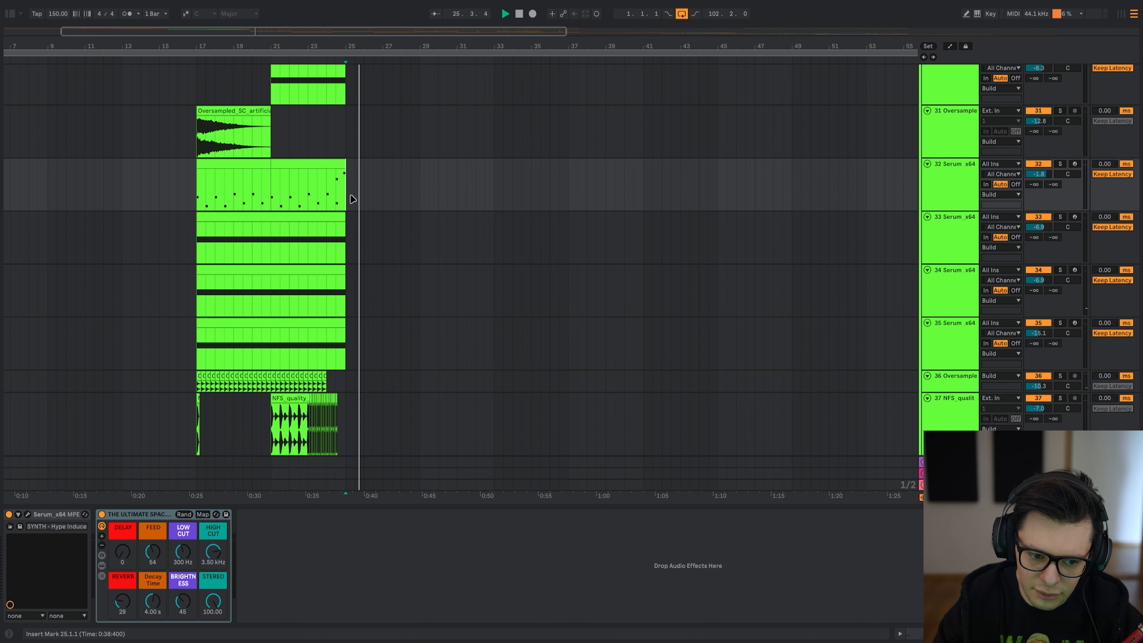
# - Solo track 33 and play it from bar 17, opening its SCREECH - Demonic Serum patch
pyautogui.moveTo(387, 309); pyautogui.dragTo(466, 369)
pyautogui.press('space')
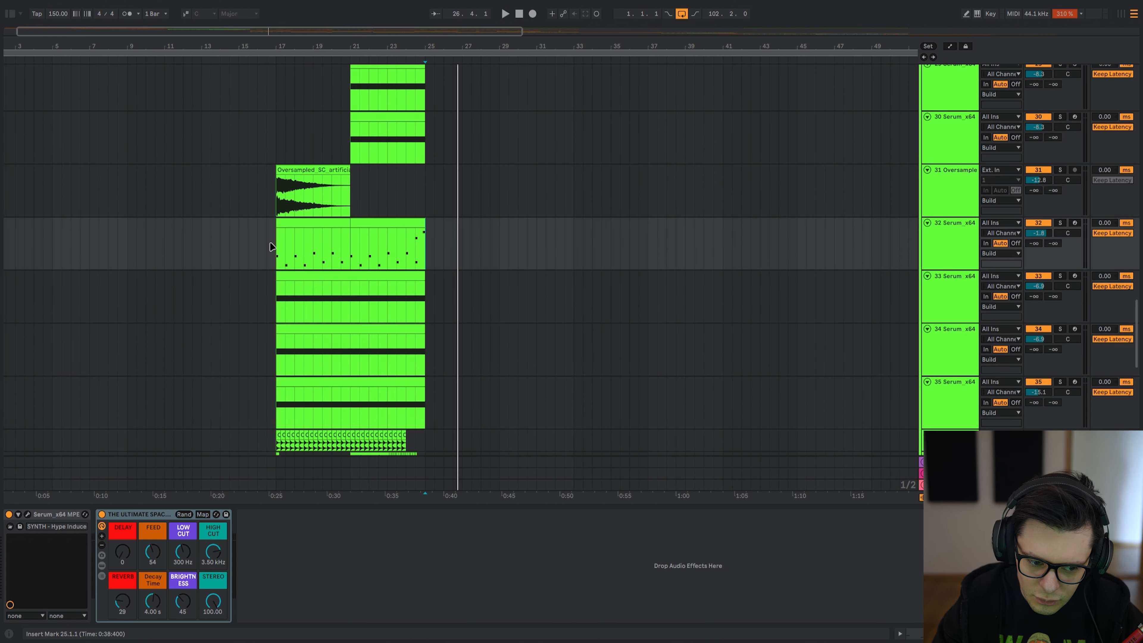
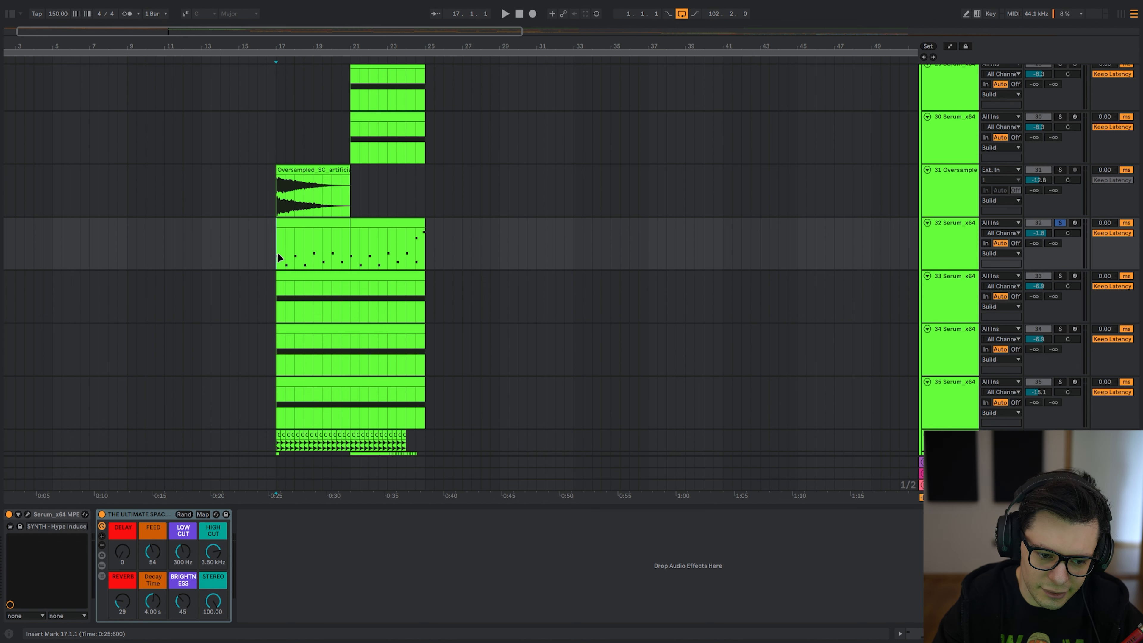
pyautogui.scroll(4, 277, 257)
pyautogui.moveTo(350, 265); pyautogui.dragTo(339, 255)
pyautogui.click(267, 306)
pyautogui.press('s')
pyautogui.press('space')
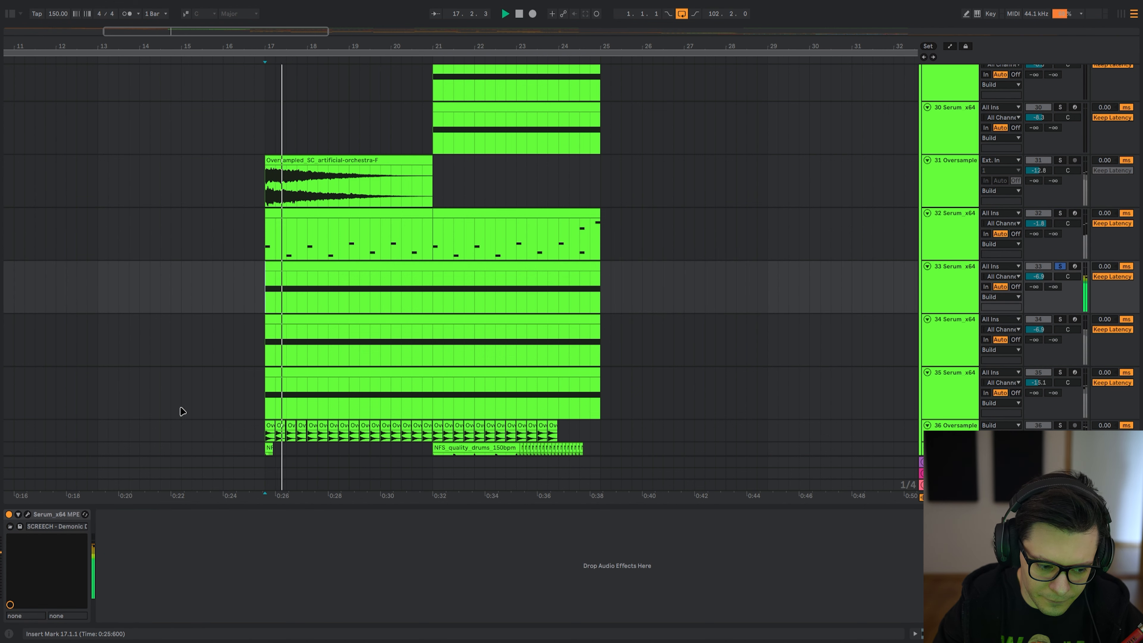
pyautogui.click(27, 515)
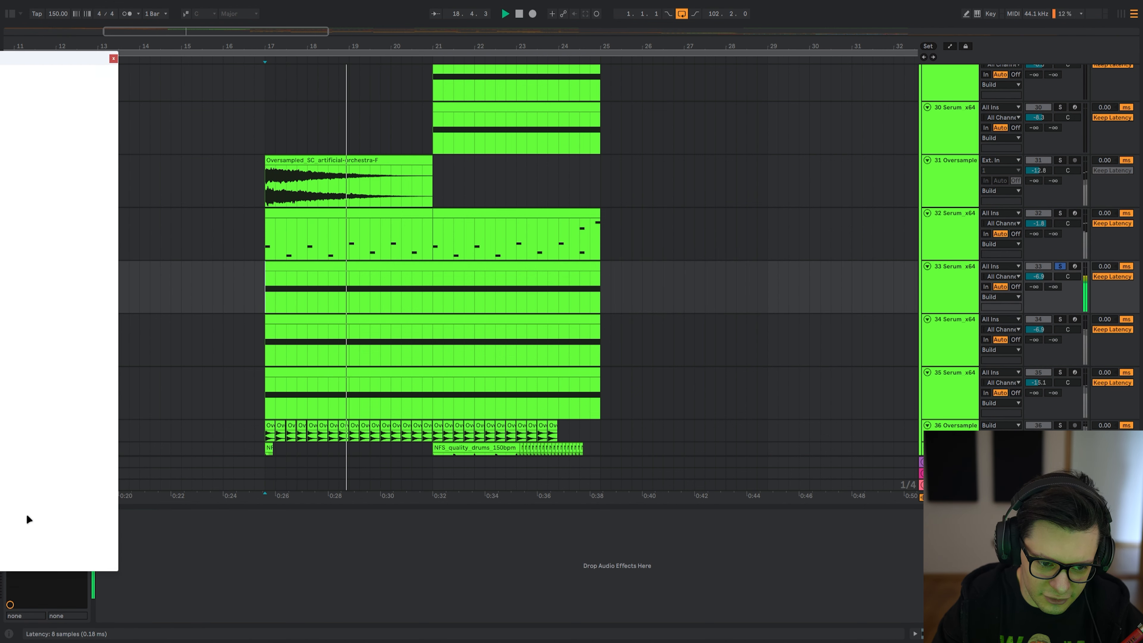
# - Solo track 34 and play its bars 17 to 25, inspecting the SCREECH - Super Hot Serum patch before closing it
pyautogui.press('space')
pyautogui.click(286, 322)
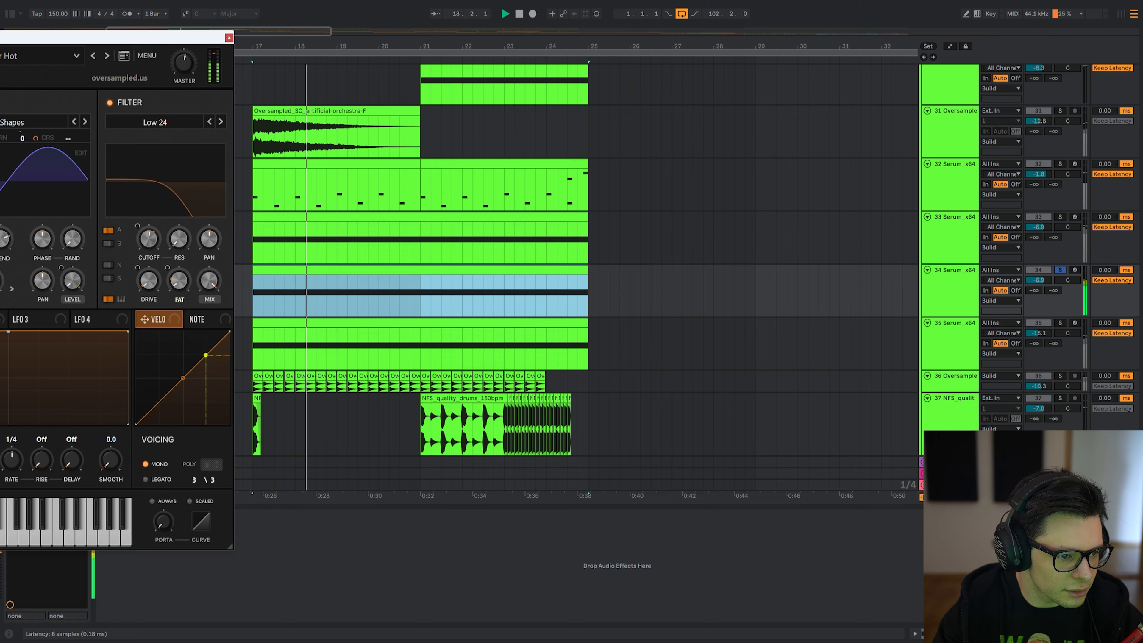
pyautogui.moveTo(1, 45); pyautogui.dragTo(594, 32)
pyautogui.press('Escape')
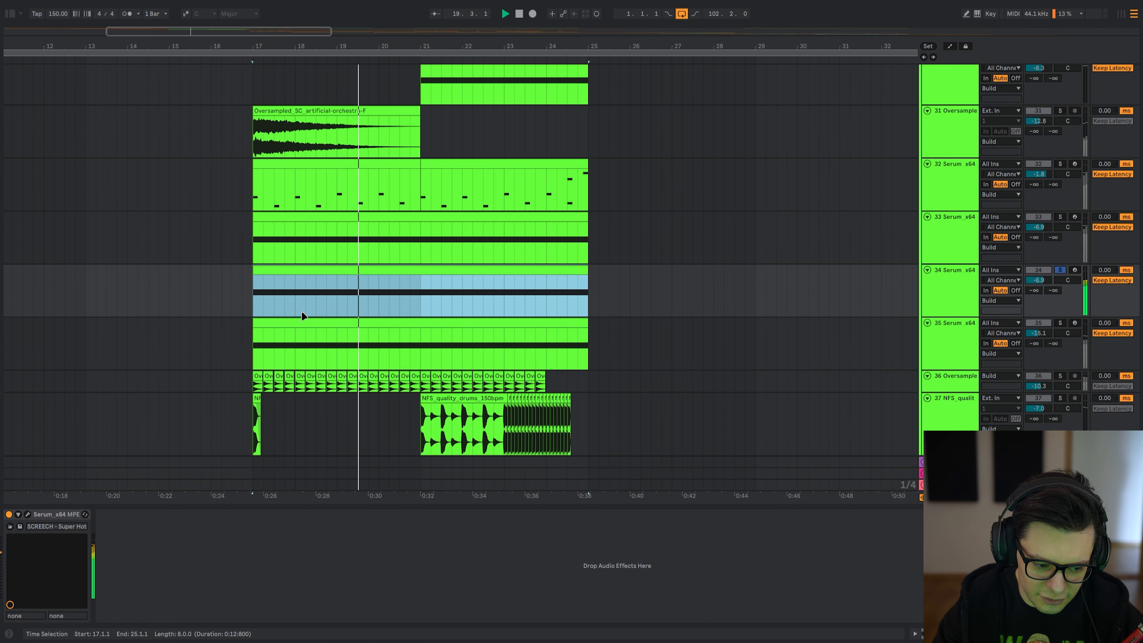
# - Solo track 35 and play it from position 17.1.1
pyautogui.press('space')
pyautogui.click(249, 362)
pyautogui.click(263, 245)
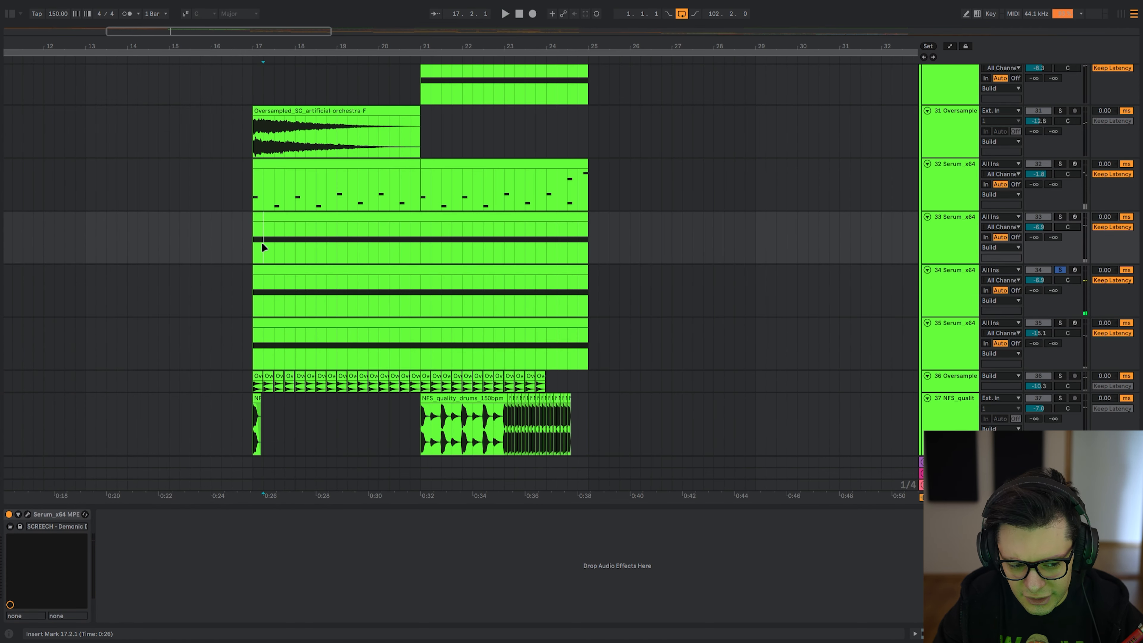
pyautogui.click(248, 346)
pyautogui.press('space')
pyautogui.scroll(1, 270, 385)
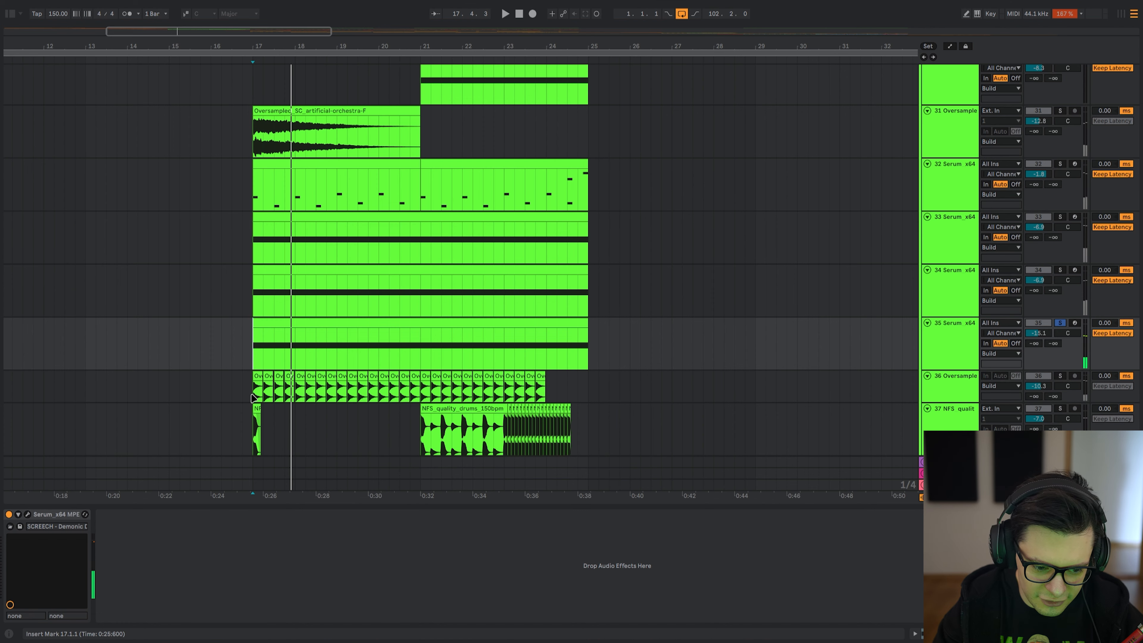
# - Solo the build tracks down to track 35 together and play them from bar 17, followed by bar 21
pyautogui.moveTo(372, 326); pyautogui.dragTo(370, 467)
pyautogui.keyDown('shift'); pyautogui.click(647, 133); pyautogui.keyUp('shift')
pyautogui.press('s')
pyautogui.press('space')
pyautogui.scroll(-4, 409, 200)
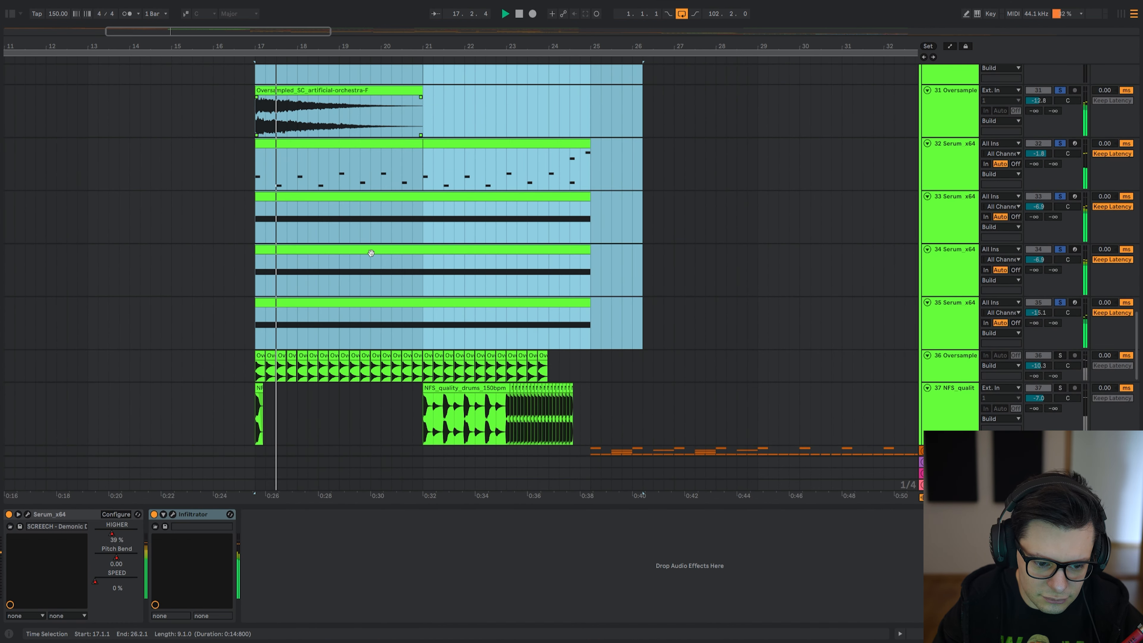
pyautogui.click(355, 278)
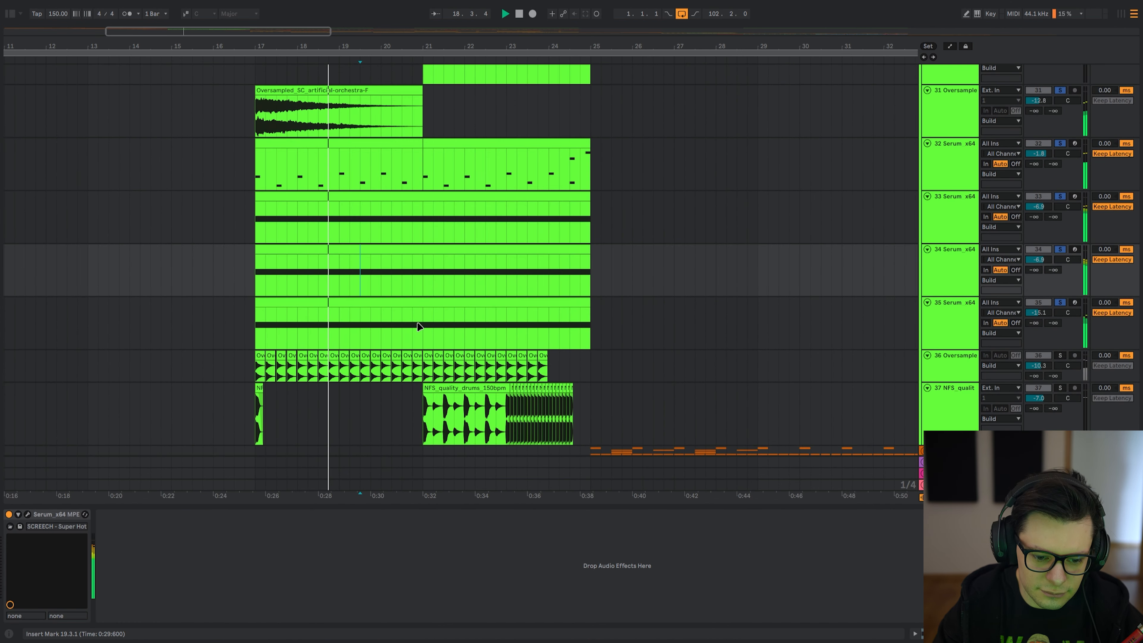
pyautogui.click(424, 318)
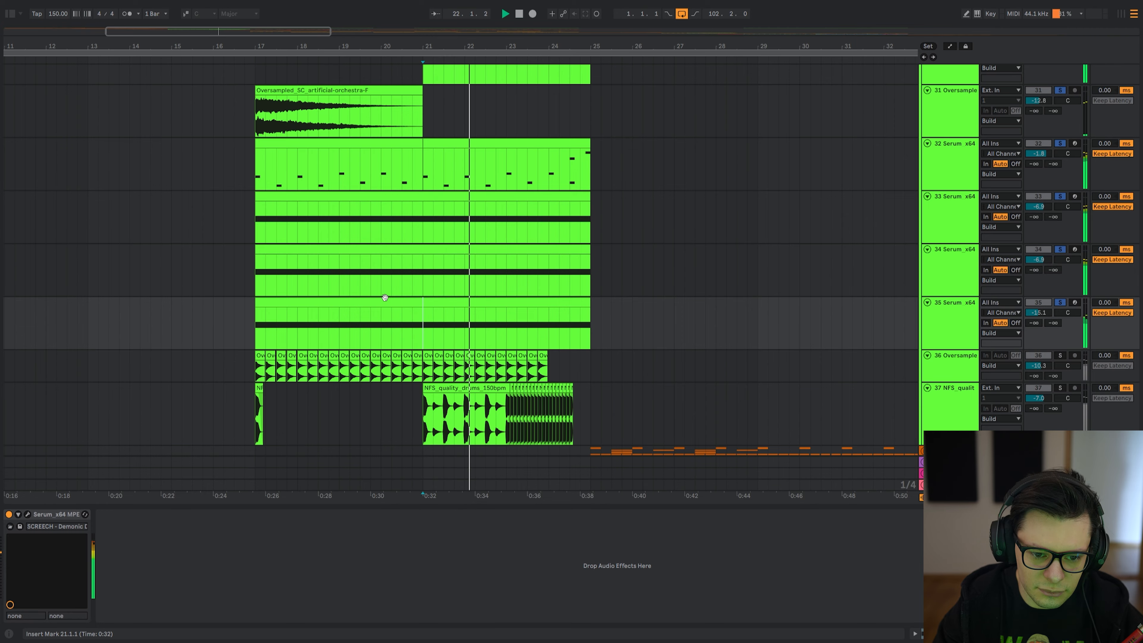
# - Unsolo the build tracks and play from bar 17 with the drum clips on tracks 36 and 37 deactivated
pyautogui.moveTo(384, 298); pyautogui.dragTo(325, 401)
pyautogui.moveTo(383, 348); pyautogui.dragTo(398, 188)
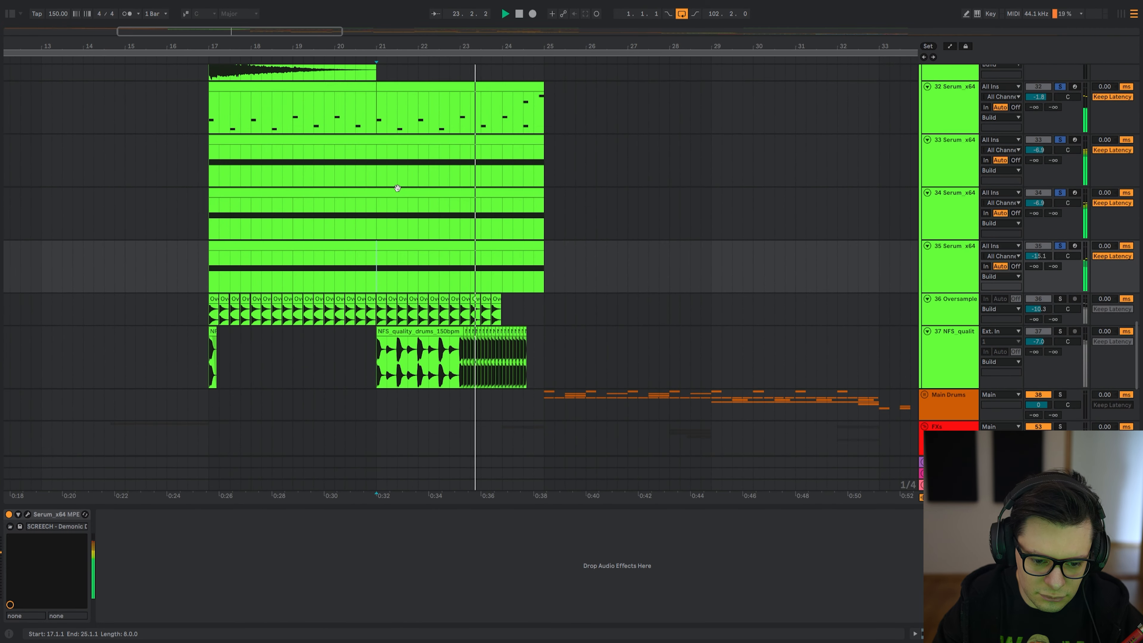
pyautogui.press('space')
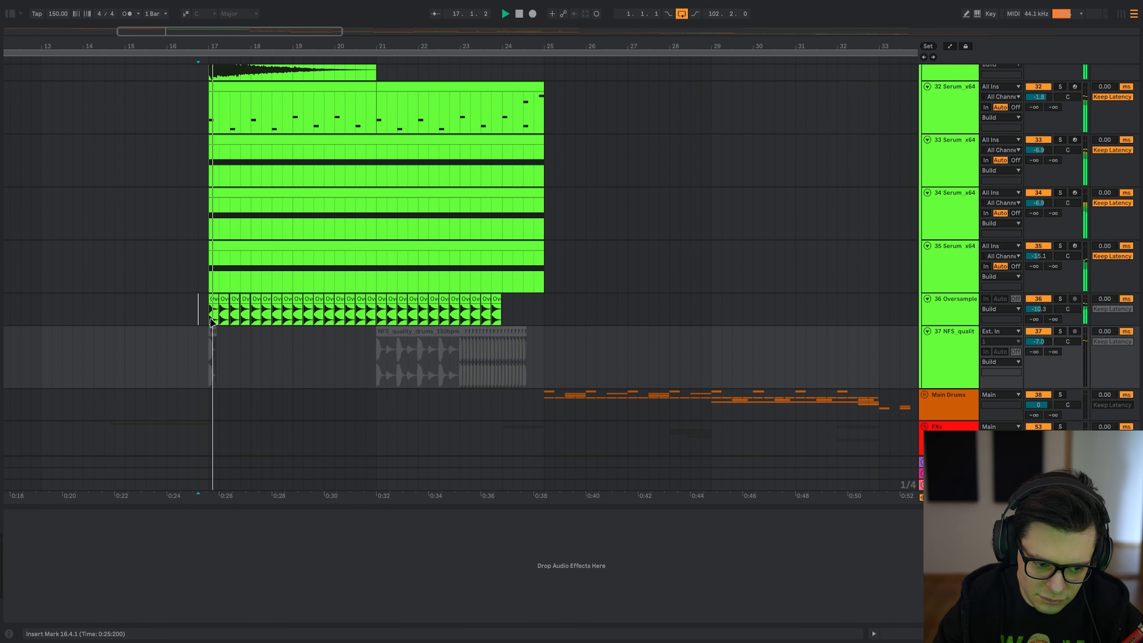
pyautogui.moveTo(201, 317); pyautogui.dragTo(539, 317)
pyautogui.press('space')
pyautogui.press('0')
pyautogui.click(207, 314)
pyautogui.press('space')
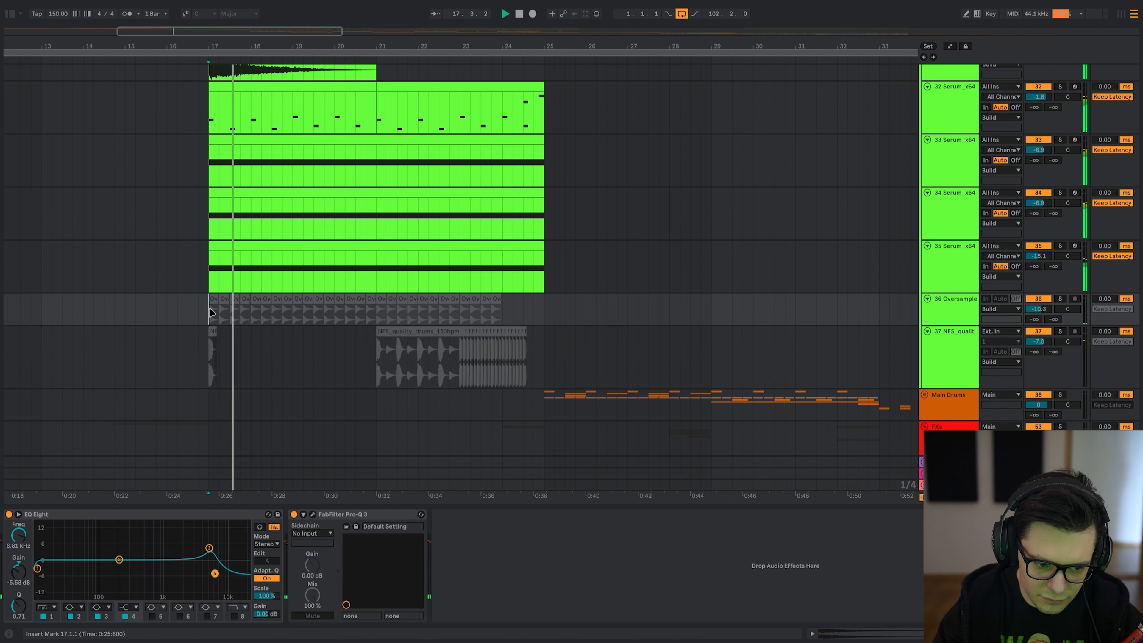
# - Reactivate the drum clips on tracks 36 and 37 and replay the build from position 17.1.1
pyautogui.moveTo(197, 355); pyautogui.dragTo(599, 341)
pyautogui.press('space')
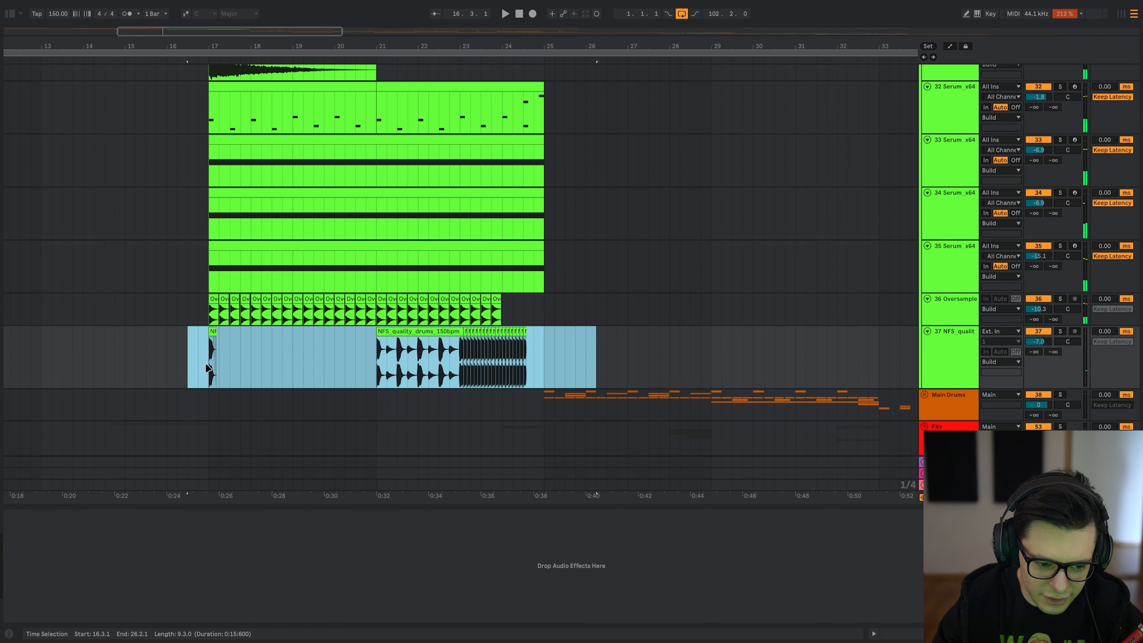
pyautogui.click(207, 365)
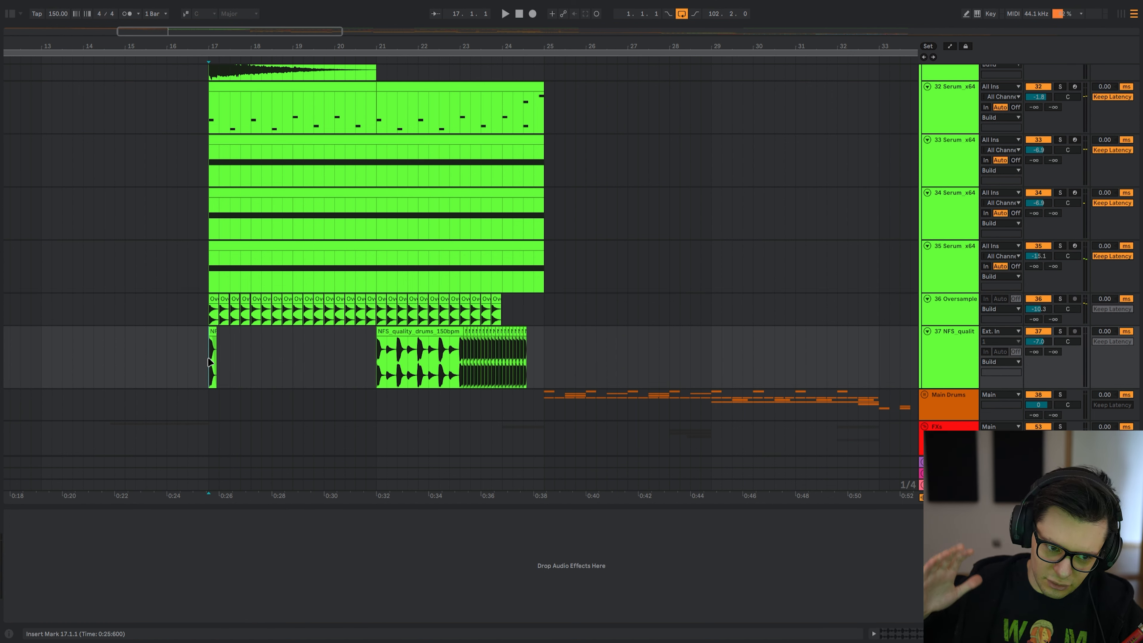
pyautogui.press('space')
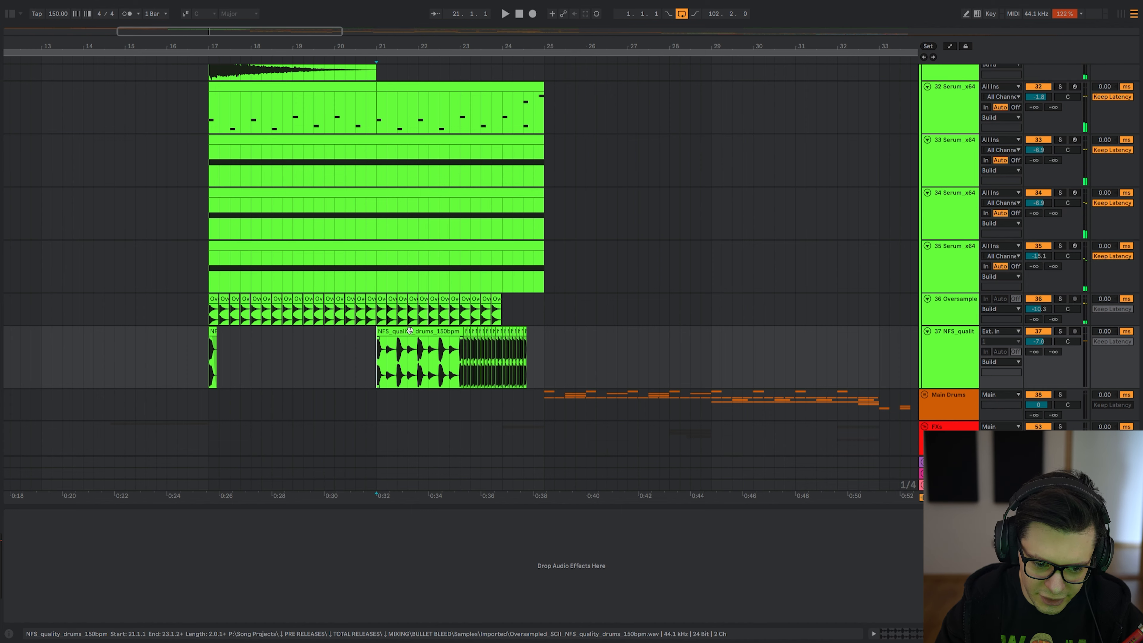
# - Play the build from bar 21 with the NFS_quality_drums clips active, enlarging FX track 55 and vocal track 61
pyautogui.scroll(2, 397, 360)
pyautogui.scroll(-2, 397, 364)
pyautogui.scroll(2, 397, 370)
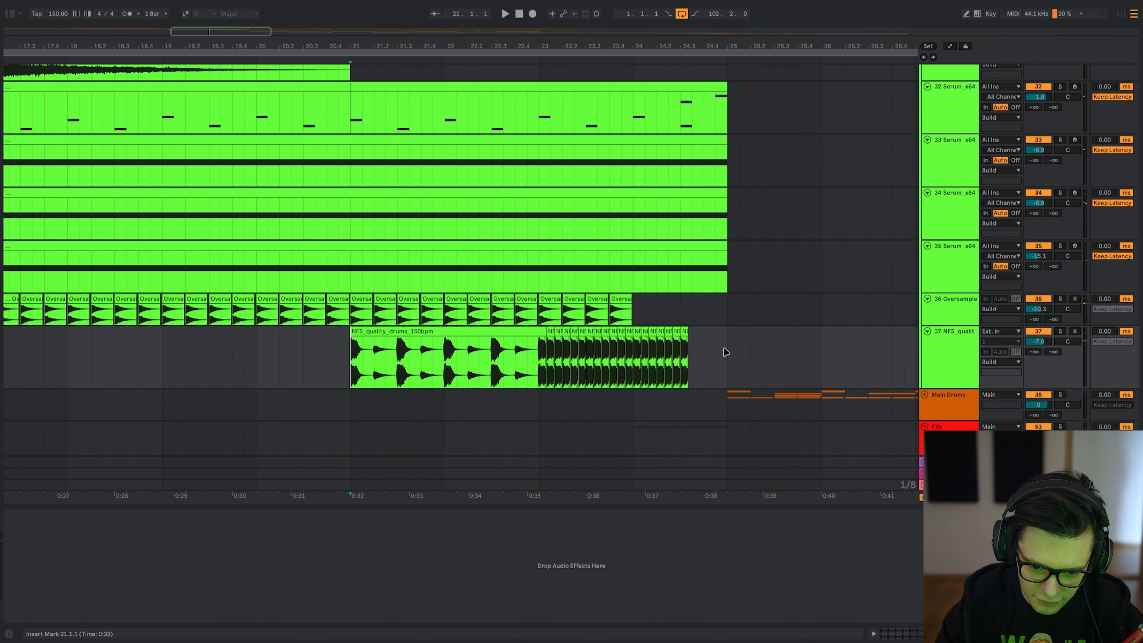
pyautogui.scroll(-2, 350, 368)
pyautogui.press('space')
pyautogui.moveTo(543, 329); pyautogui.dragTo(523, 177)
pyautogui.scroll(1, 424, 355)
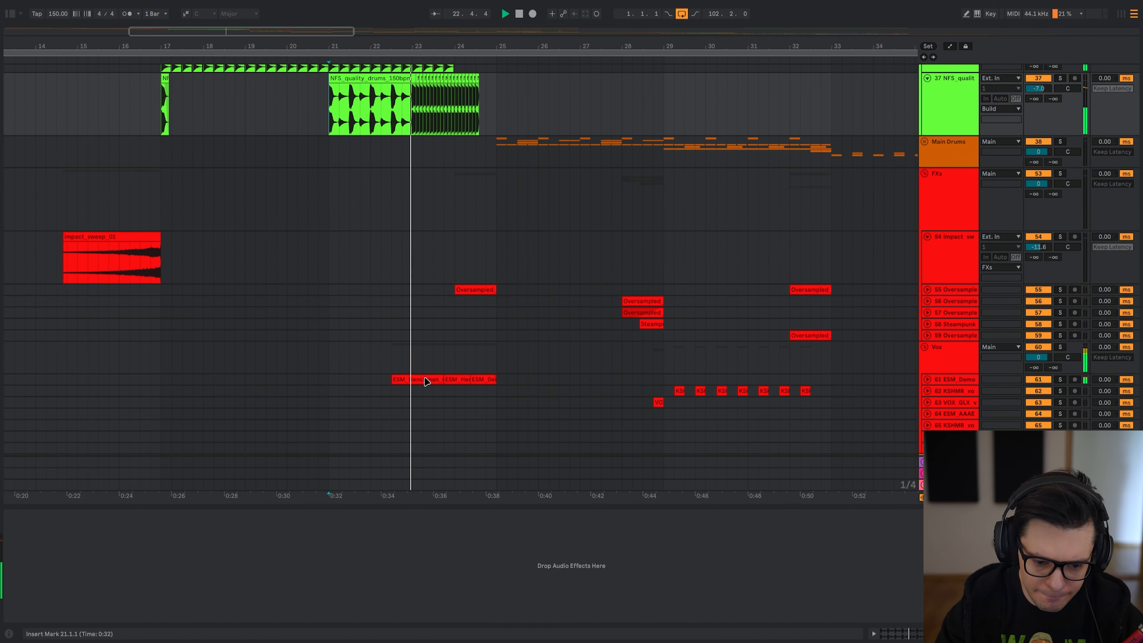
pyautogui.scroll(1, 426, 380)
pyautogui.scroll(1, 444, 293)
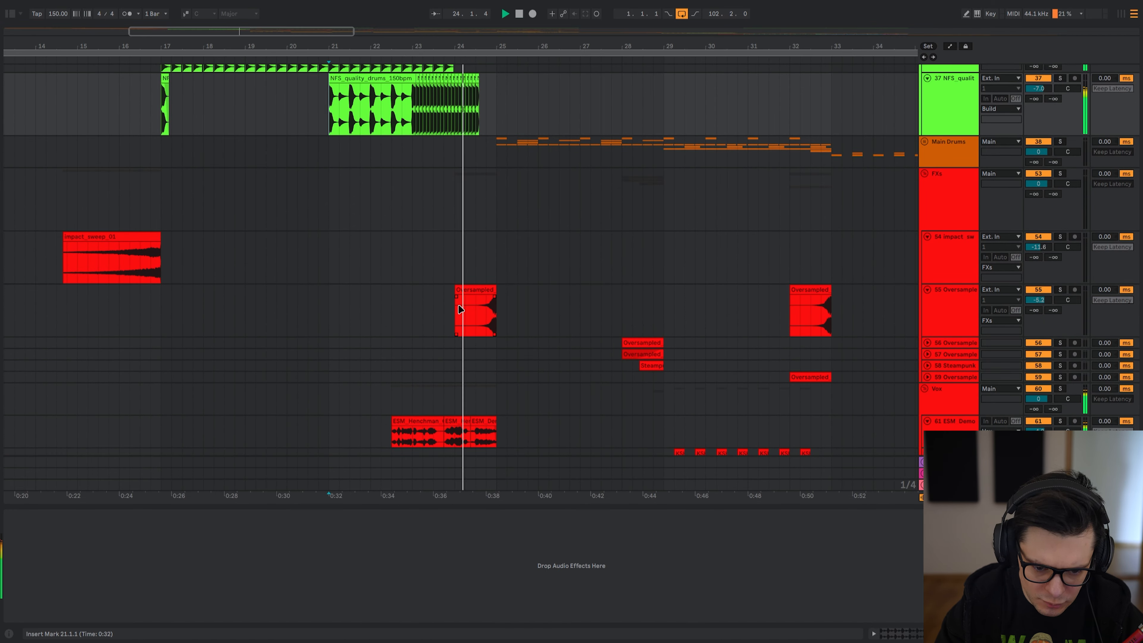
# - Solo the Build group and sweep its EQ Eight high-cut frequency down below 100 Hz while playing the end of the build
pyautogui.scroll(5, 473, 405)
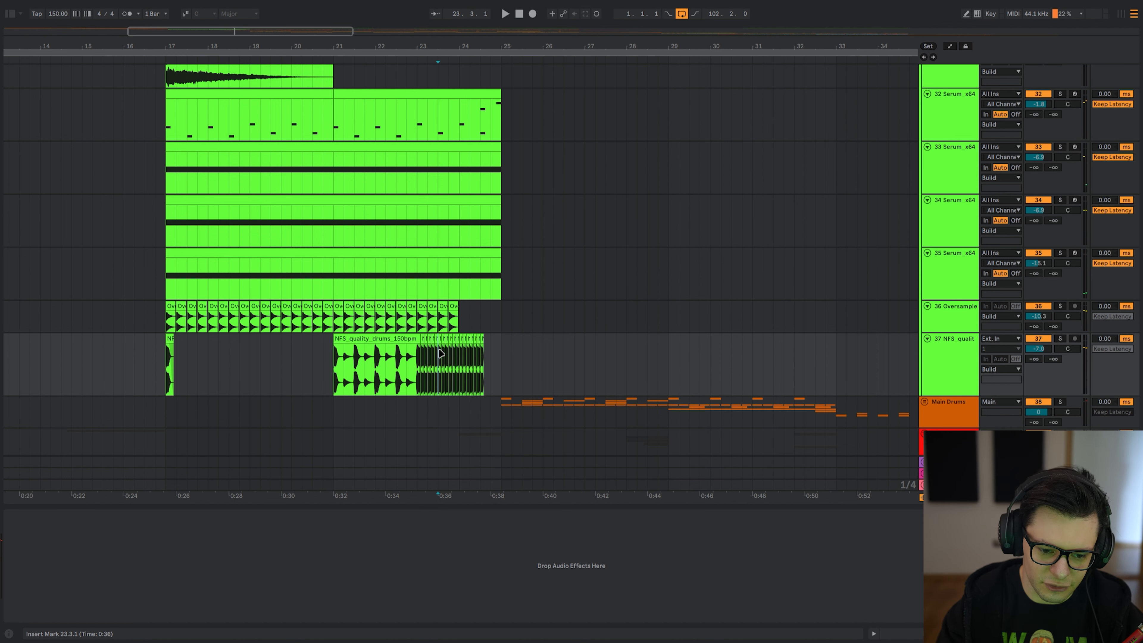
pyautogui.press('space')
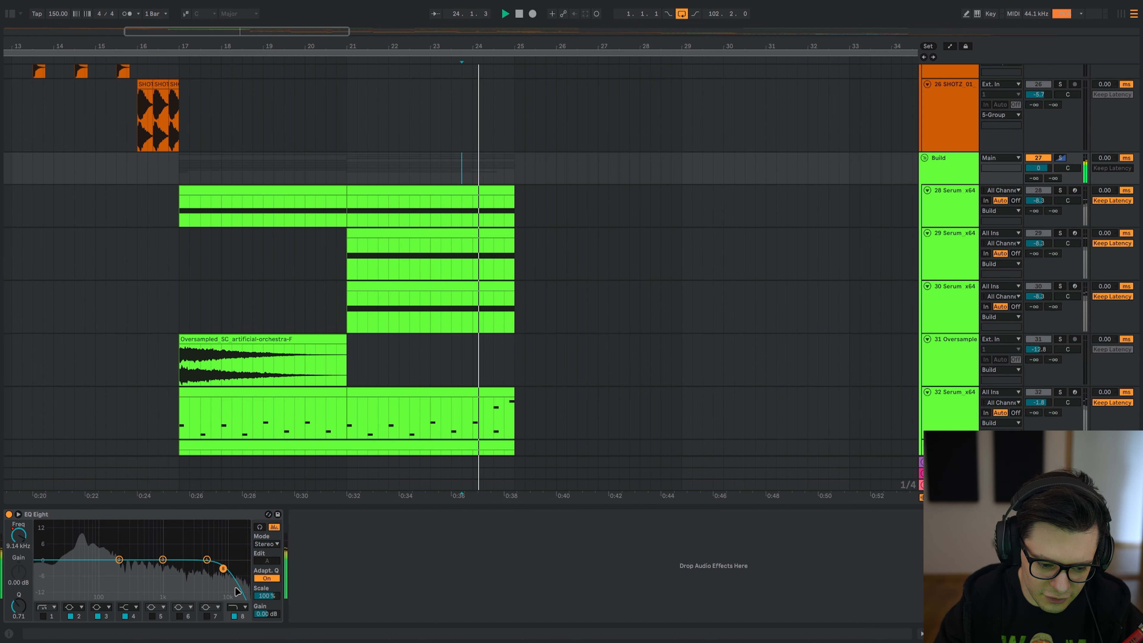
pyautogui.moveTo(221, 569); pyautogui.dragTo(125, 569)
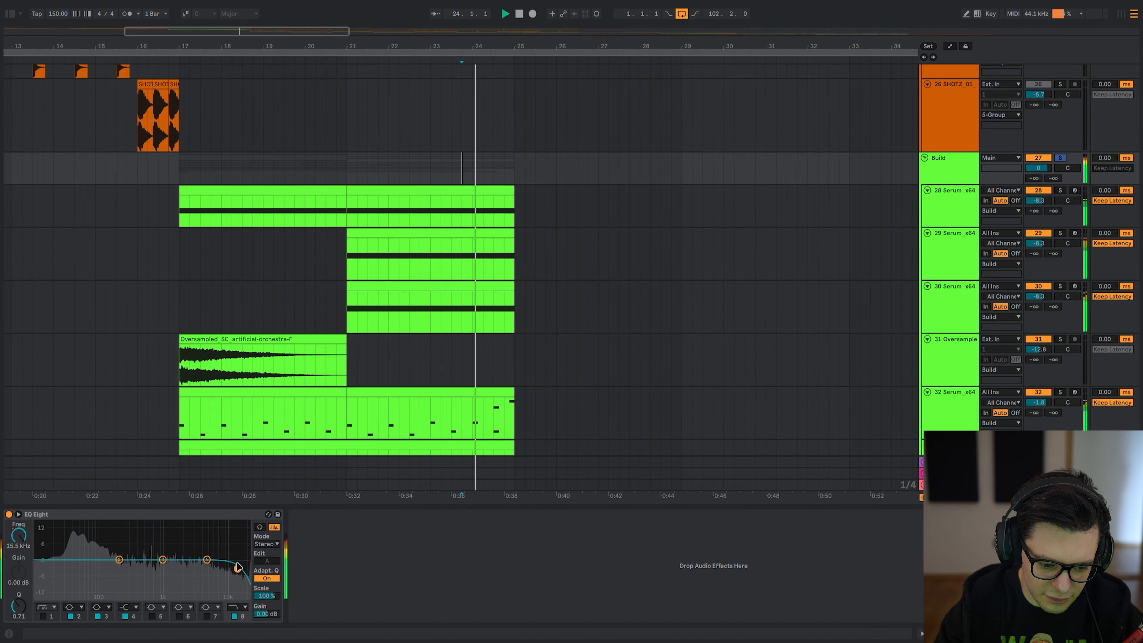
pyautogui.moveTo(237, 567); pyautogui.dragTo(96, 568)
pyautogui.press('space')
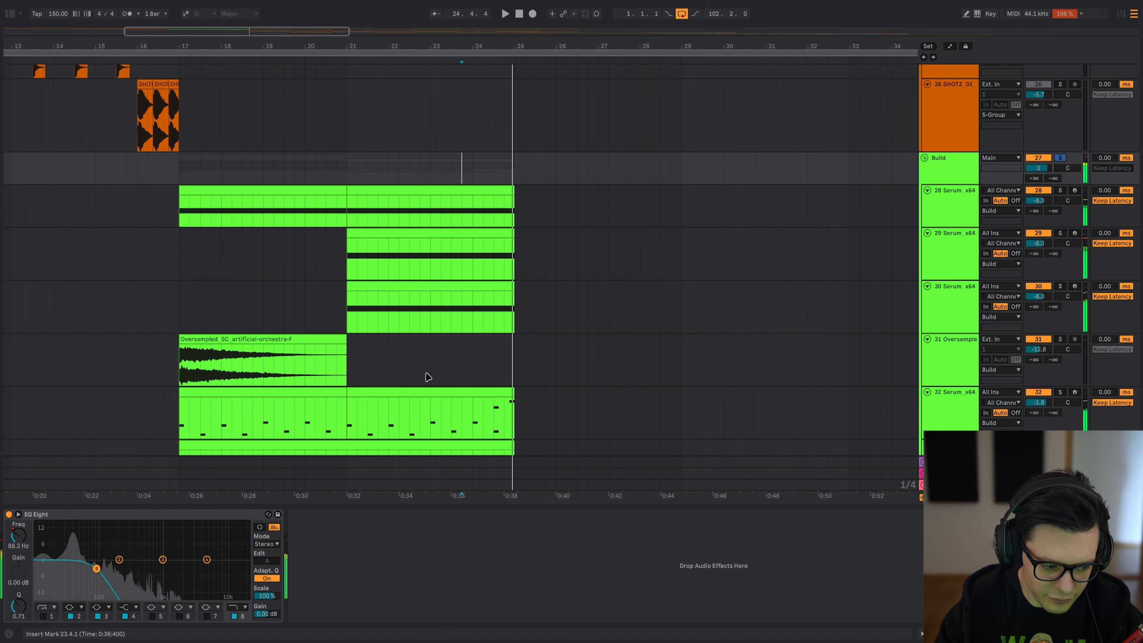
# - Enlarge vocal track 61, solo it and play its clips from position 22.3.1
pyautogui.scroll(-15, 581, 216)
pyautogui.click(474, 272)
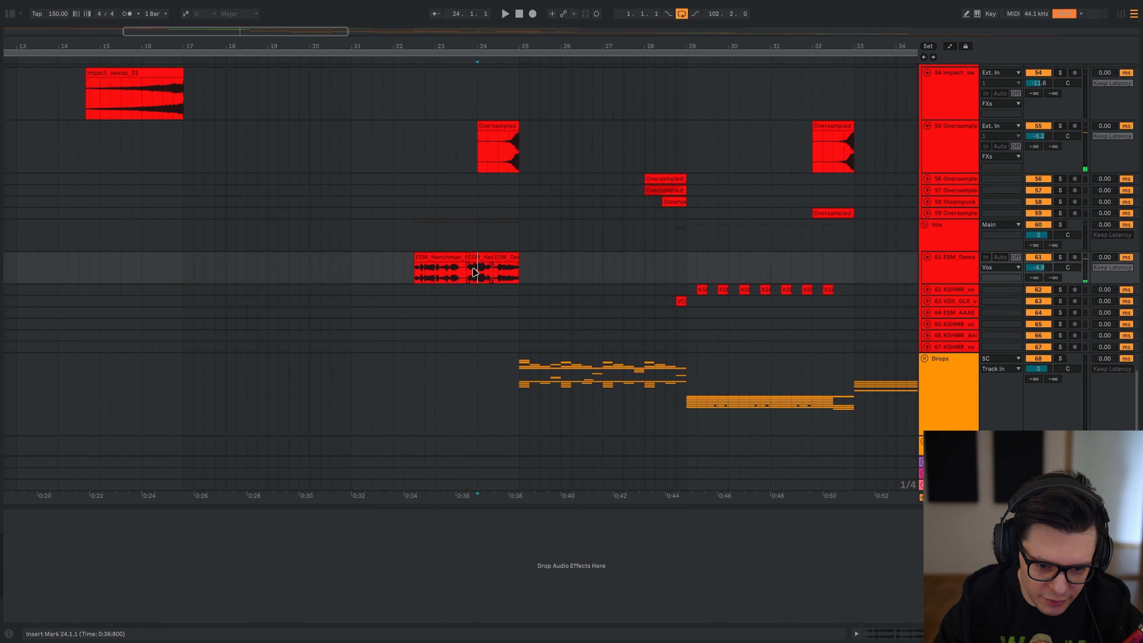
pyautogui.hotkey('alt', '+')
pyautogui.hotkey('alt', '+')
pyautogui.click(419, 288)
pyautogui.press('space')
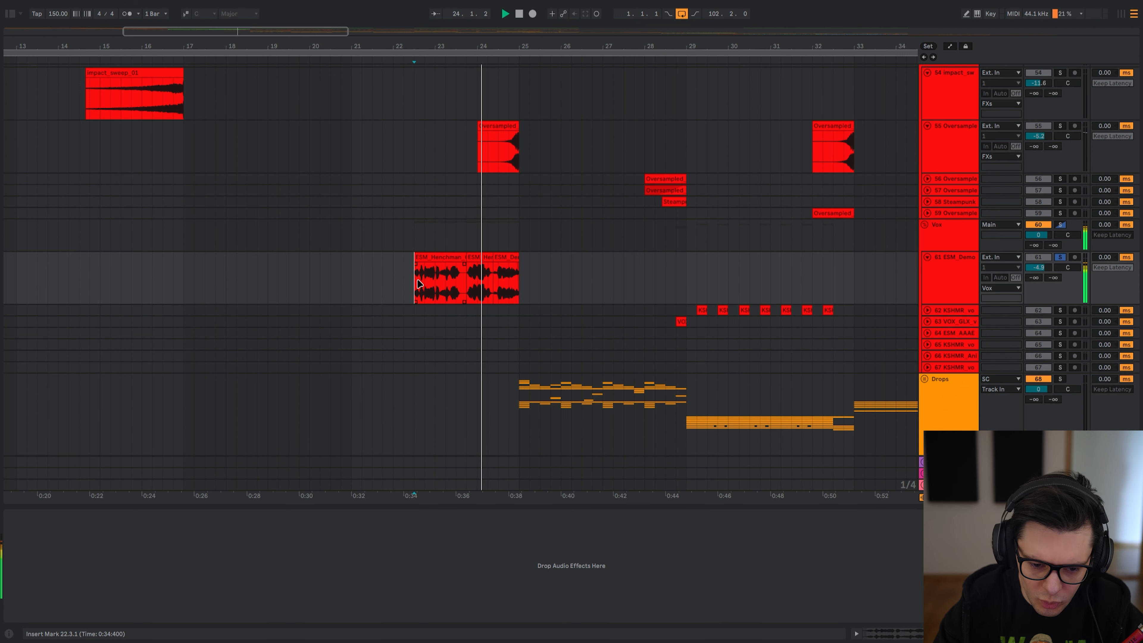
# - Play the second and third vocal clips on track 61 from positions 23.4.1 and 24.2.3
pyautogui.click(476, 280)
pyautogui.press('s')
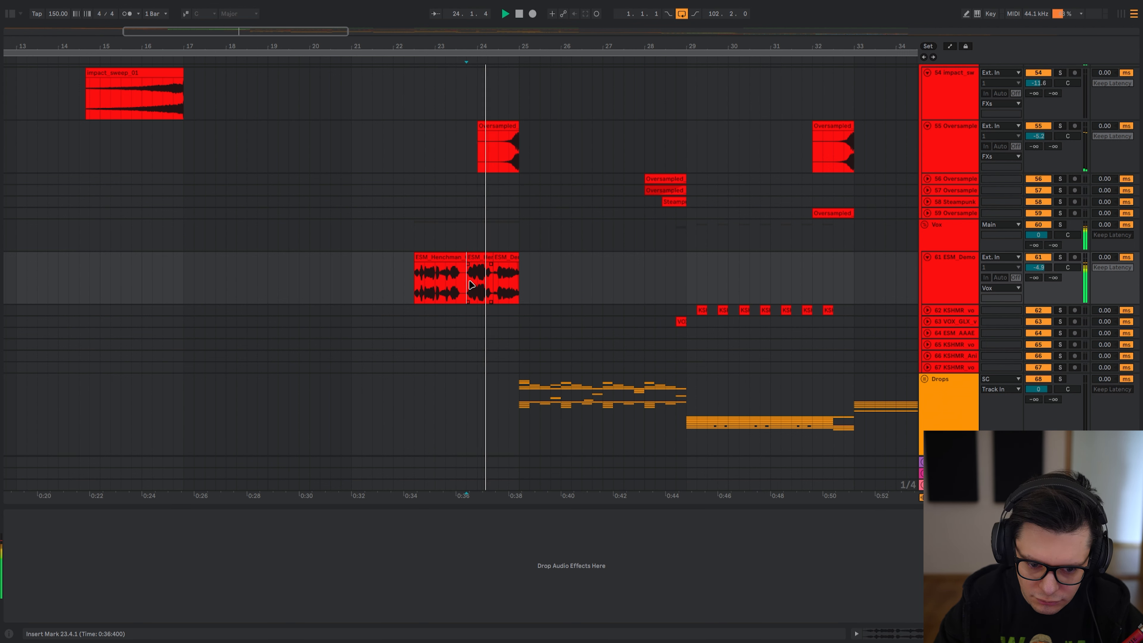
pyautogui.click(494, 289)
pyautogui.press('space')
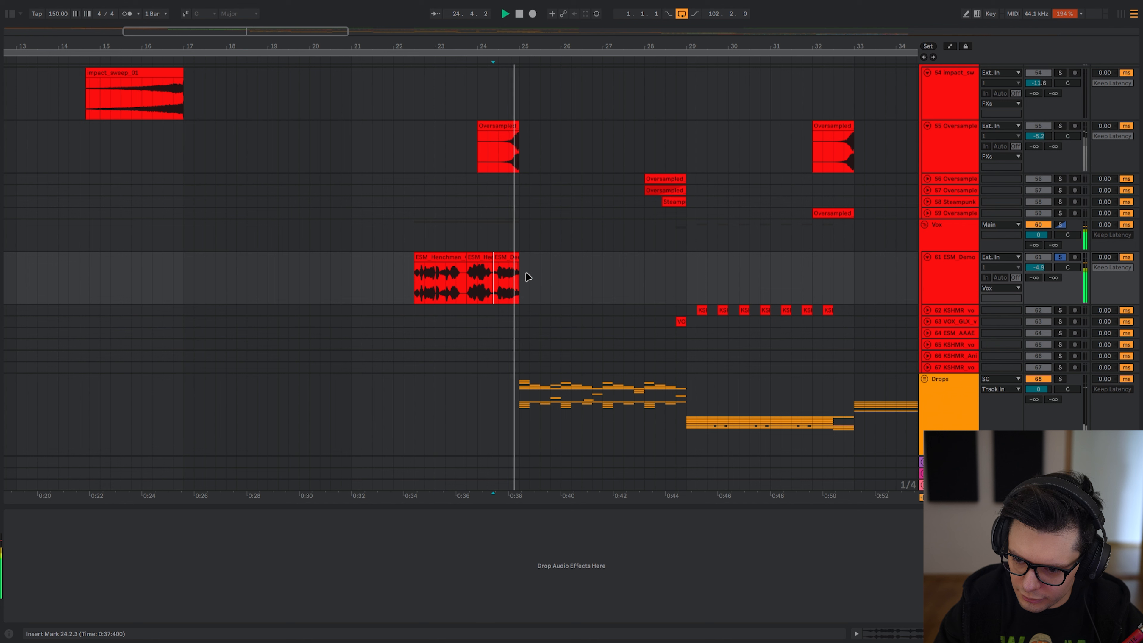
# - Solo track 55, enlarge its Oversampled_SC_rev-AW-signature clip and play it from position 24.3.1
pyautogui.click(499, 154)
pyautogui.press('s')
pyautogui.scroll(3, 502, 157)
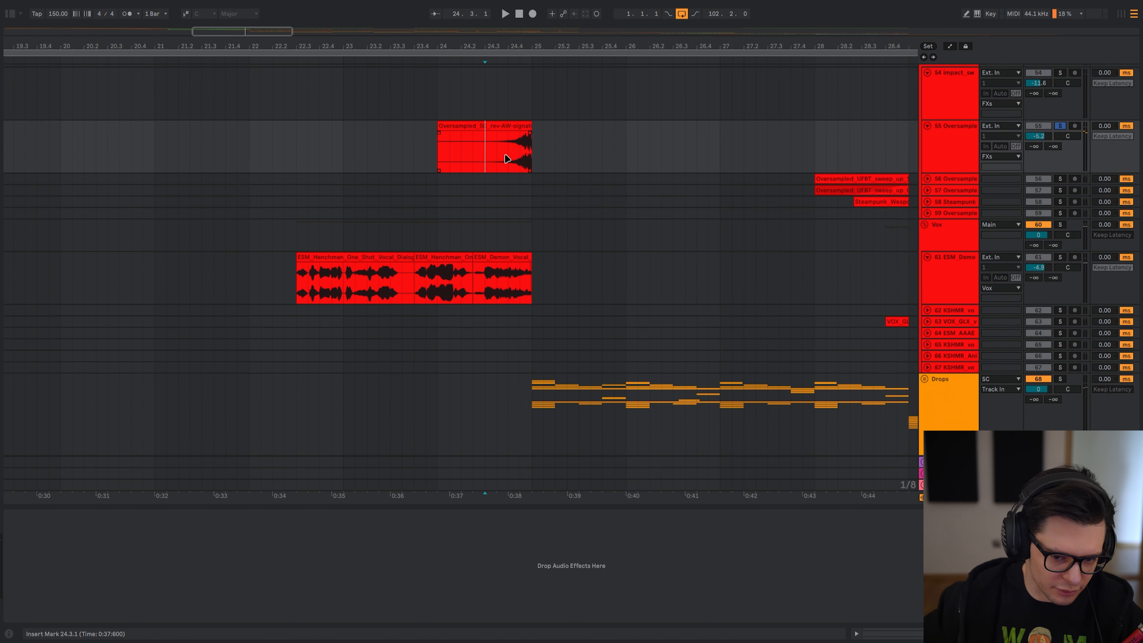
pyautogui.scroll(5, 506, 157)
pyautogui.scroll(1, 505, 198)
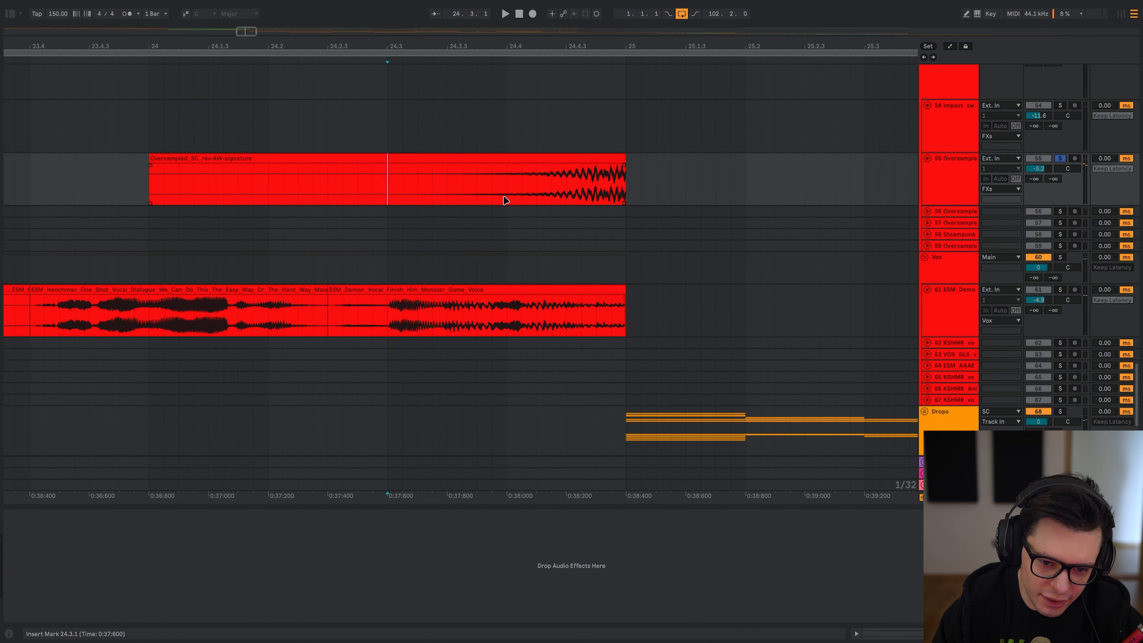
pyautogui.scroll(1, 503, 198)
pyautogui.scroll(-2, 498, 193)
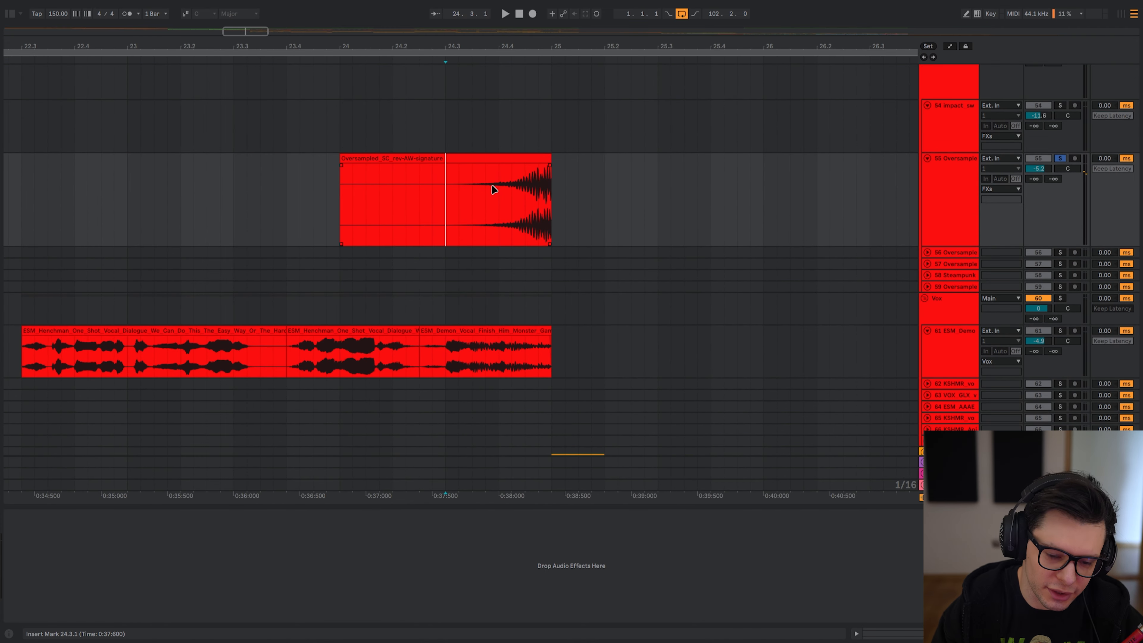
pyautogui.press('space')
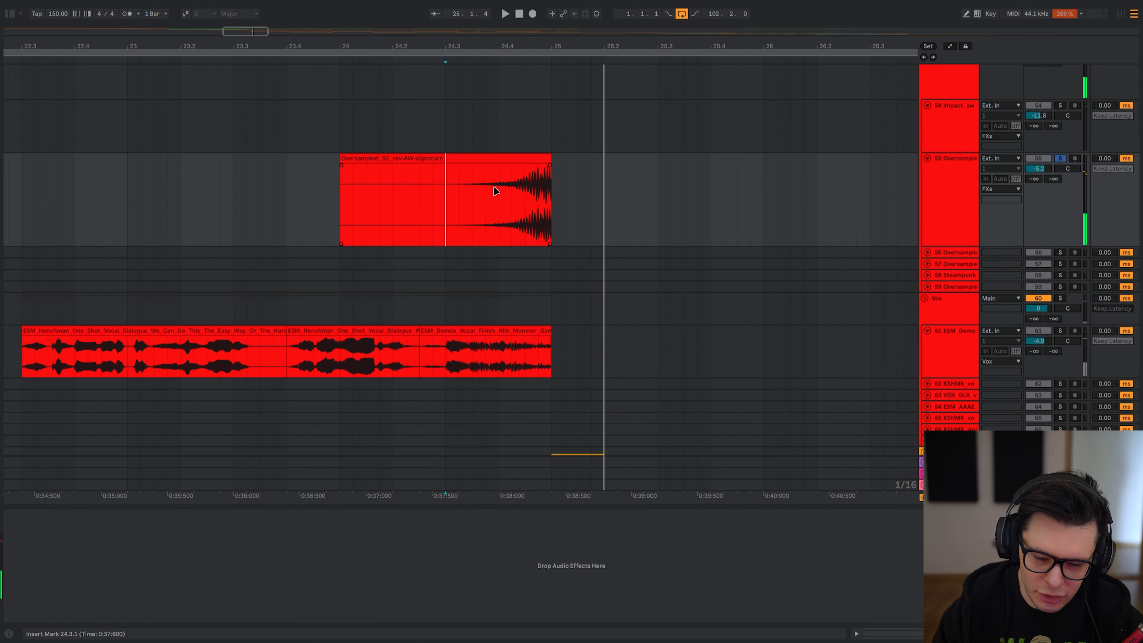
# - Unsolo track 55 and compare the transition from position 24.3.1 with its reversed clip deactivated and reactivated
pyautogui.press('s')
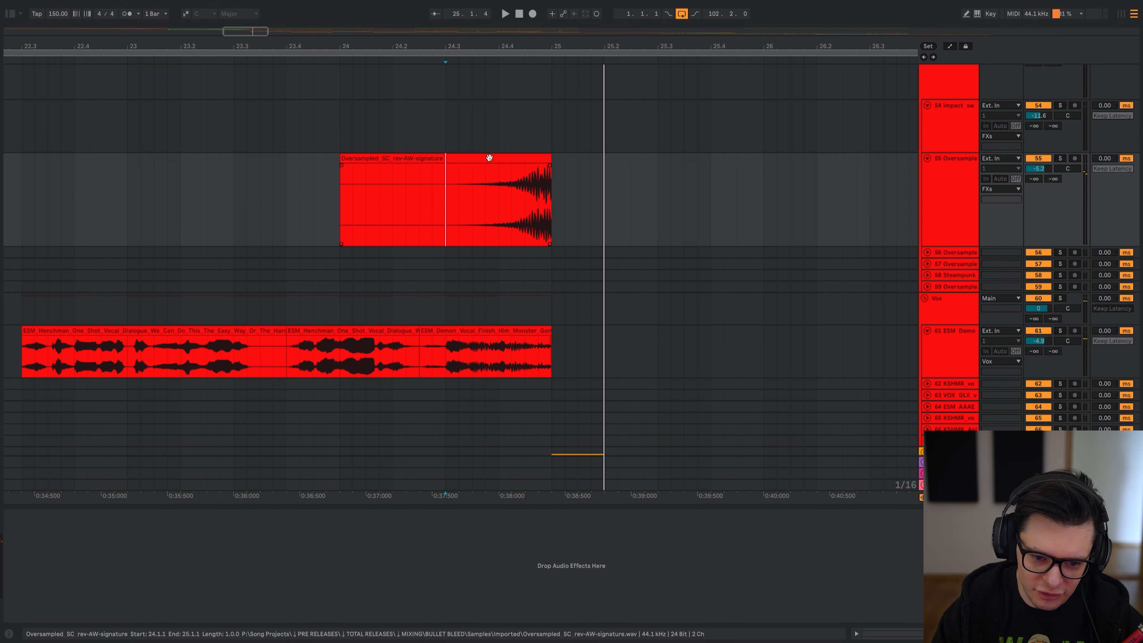
pyautogui.click(488, 158)
pyautogui.press('0')
pyautogui.click(444, 199)
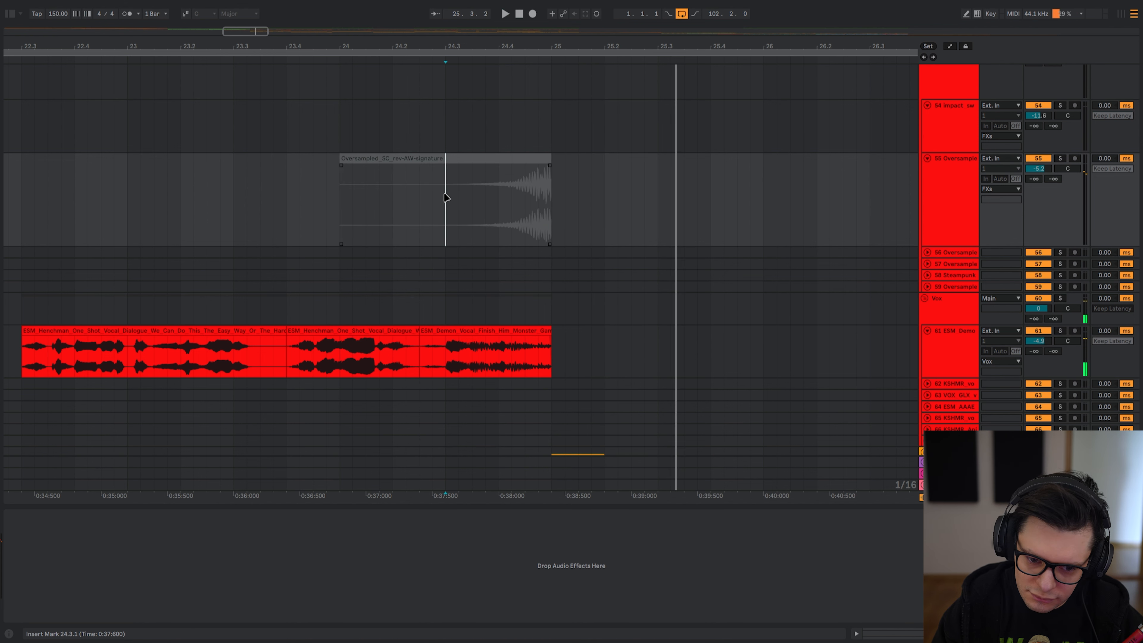
pyautogui.press('0')
pyautogui.press('space')
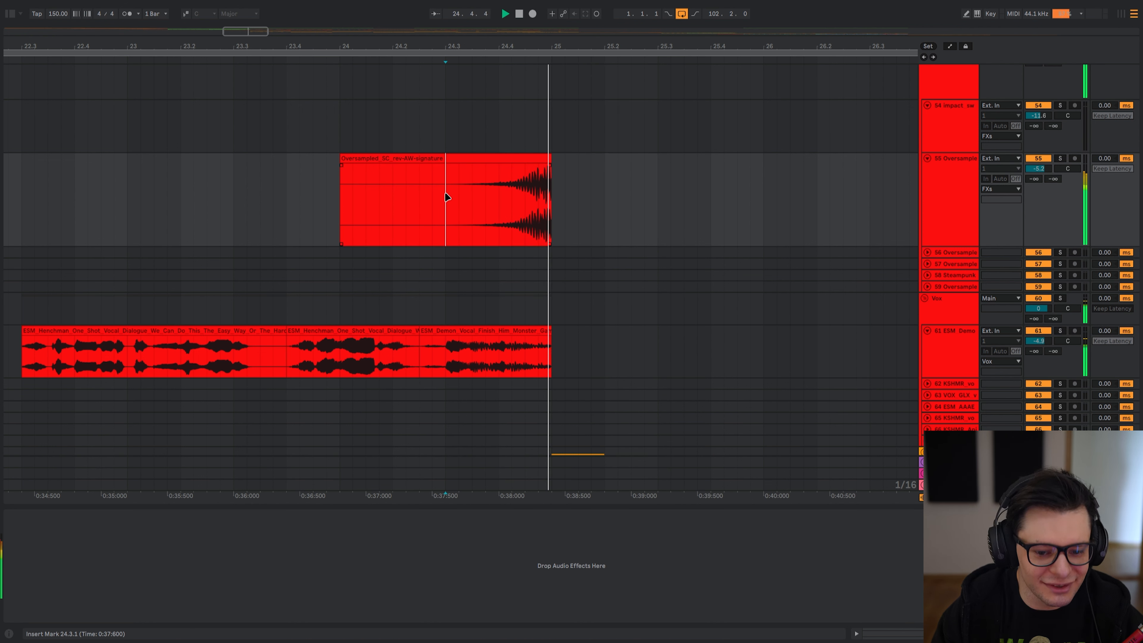
# - Fold vocal track 61 and the FX groups, and expand the Main Drums group at position 25.1.1
pyautogui.scroll(-3, 887, 307)
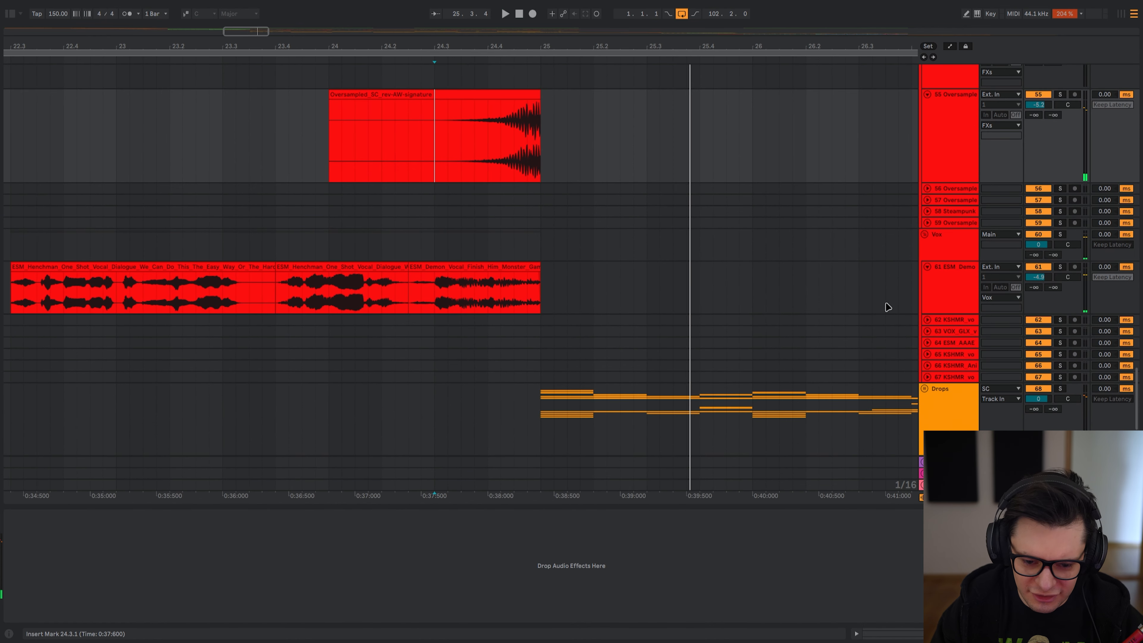
pyautogui.click(927, 267)
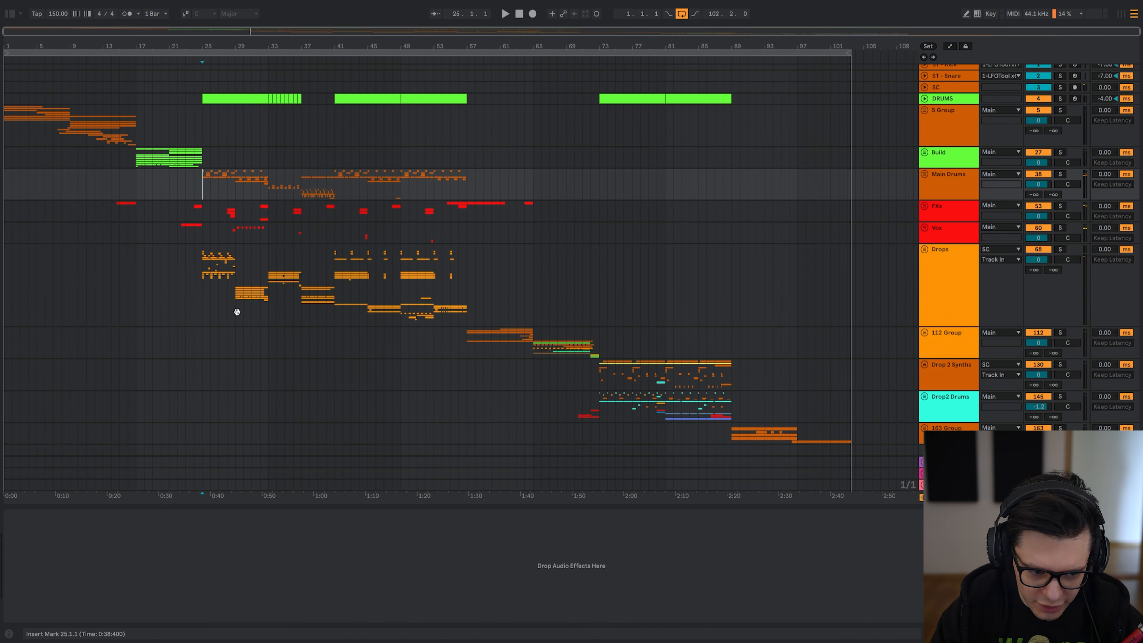
pyautogui.scroll(-1, 235, 317)
pyautogui.scroll(1, 233, 325)
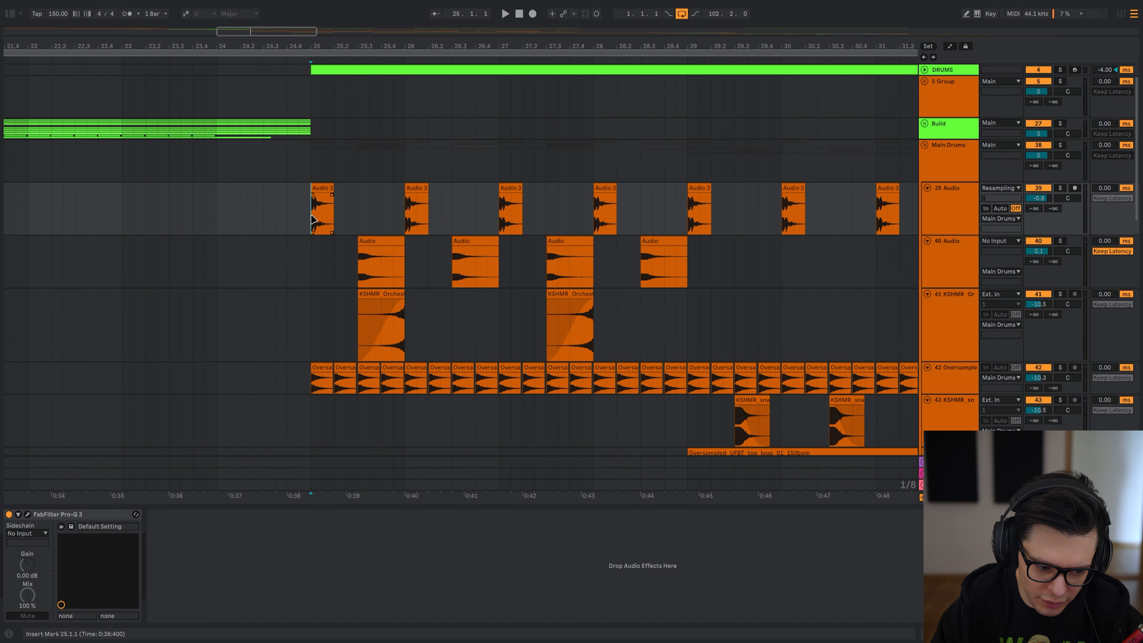
# - Solo track 39 and view its Pro-Q 3 curve, add track 40 to the solo and play both from position 25.1.1
pyautogui.press('s')
pyautogui.click(28, 514)
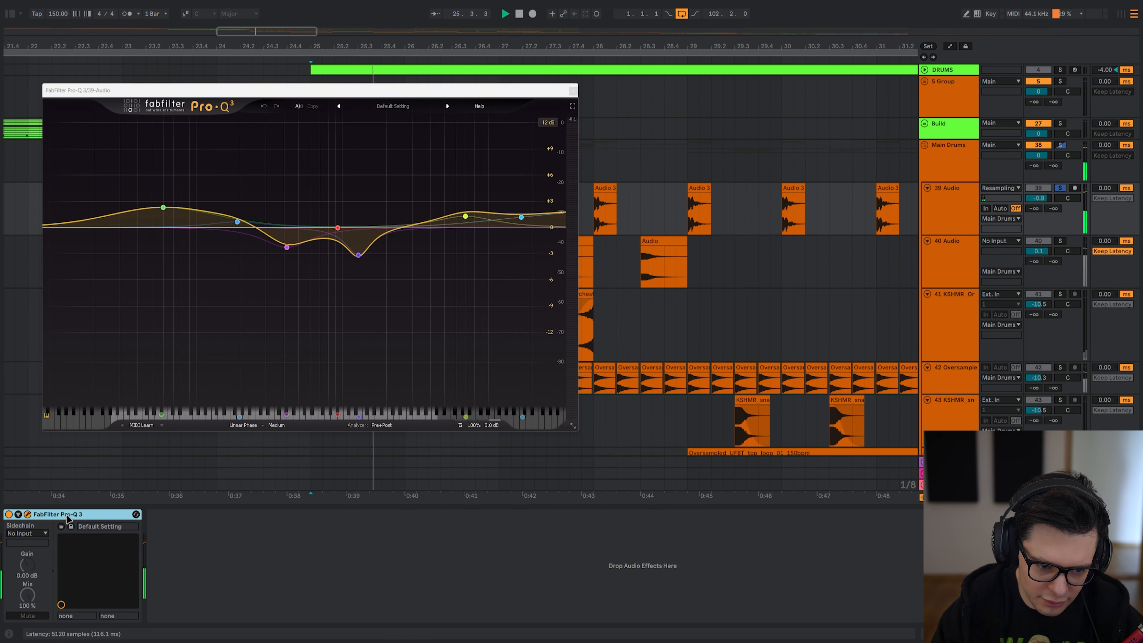
pyautogui.click(358, 269)
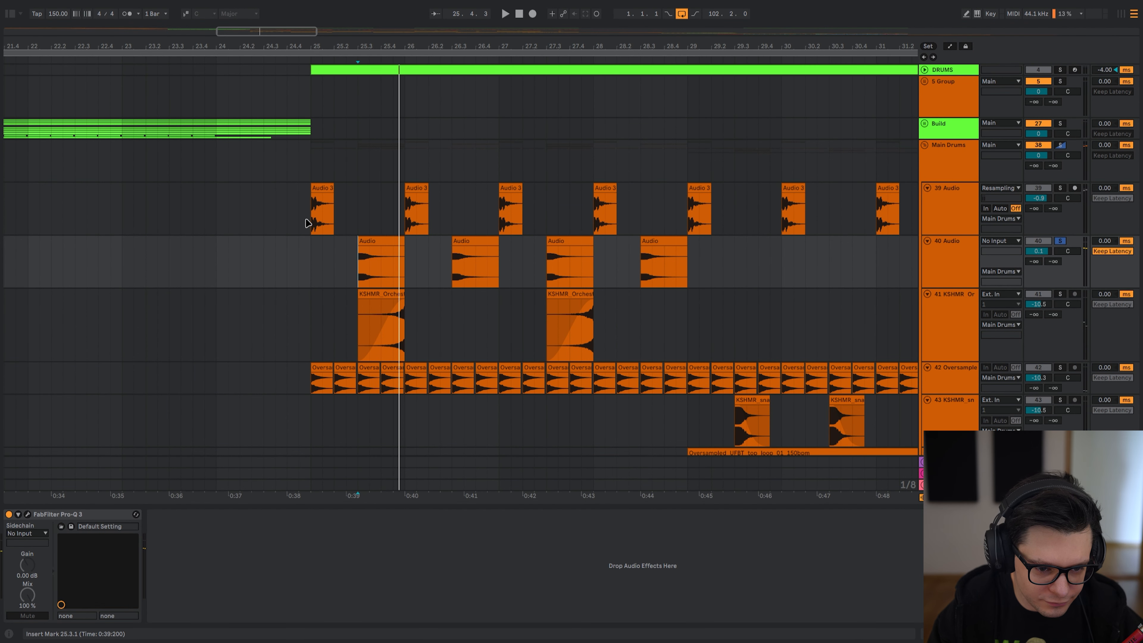
pyautogui.click(306, 223)
pyautogui.press('space')
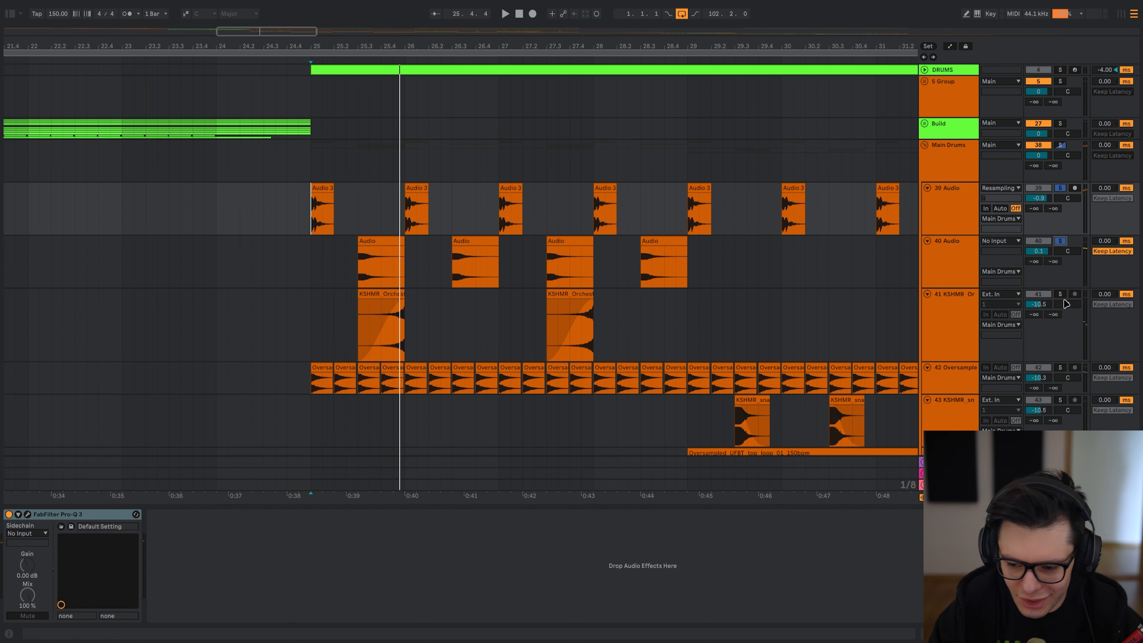
# - Solo track 41 as well and play its KSHMR_Orchestral_Snare_02 clip from position 25.3.1
pyautogui.click(353, 318)
pyautogui.scroll(4, 358, 319)
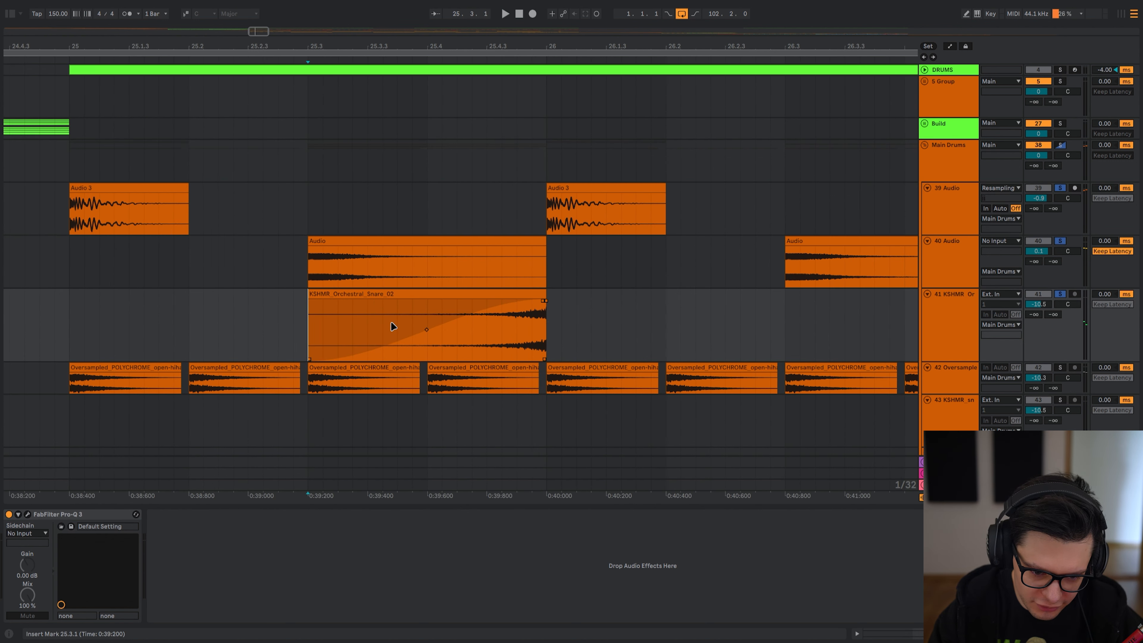
pyautogui.press('space')
pyautogui.scroll(-3, 400, 326)
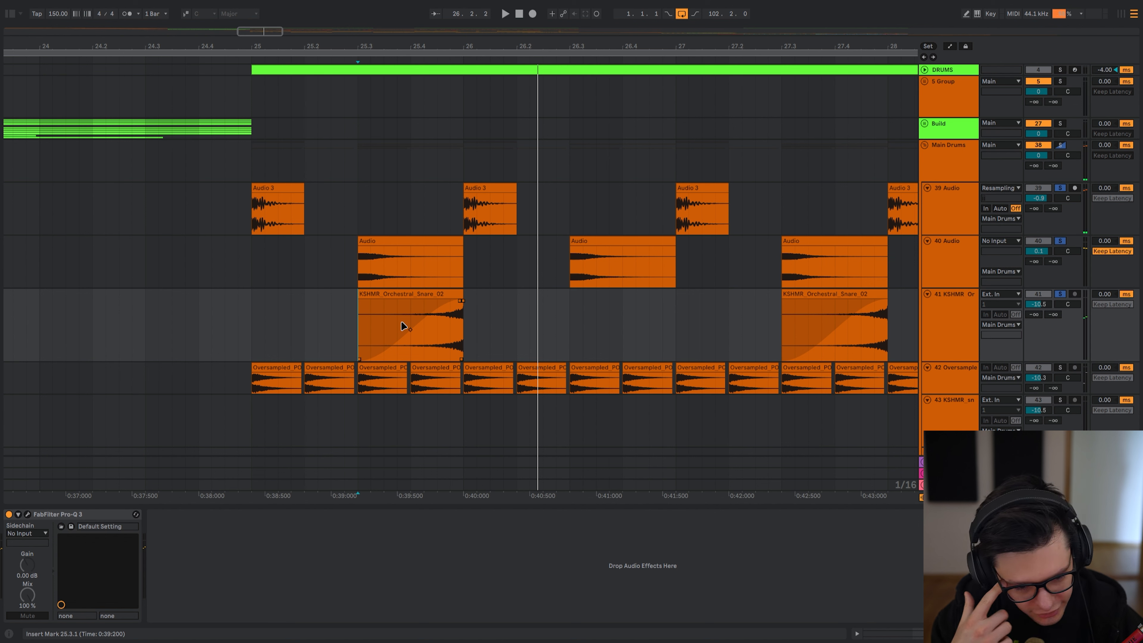
# - Enlarge the open hi-hat track 42, add it to the solo and play the drums from position 25.1.1
pyautogui.press('-')
pyautogui.press('-')
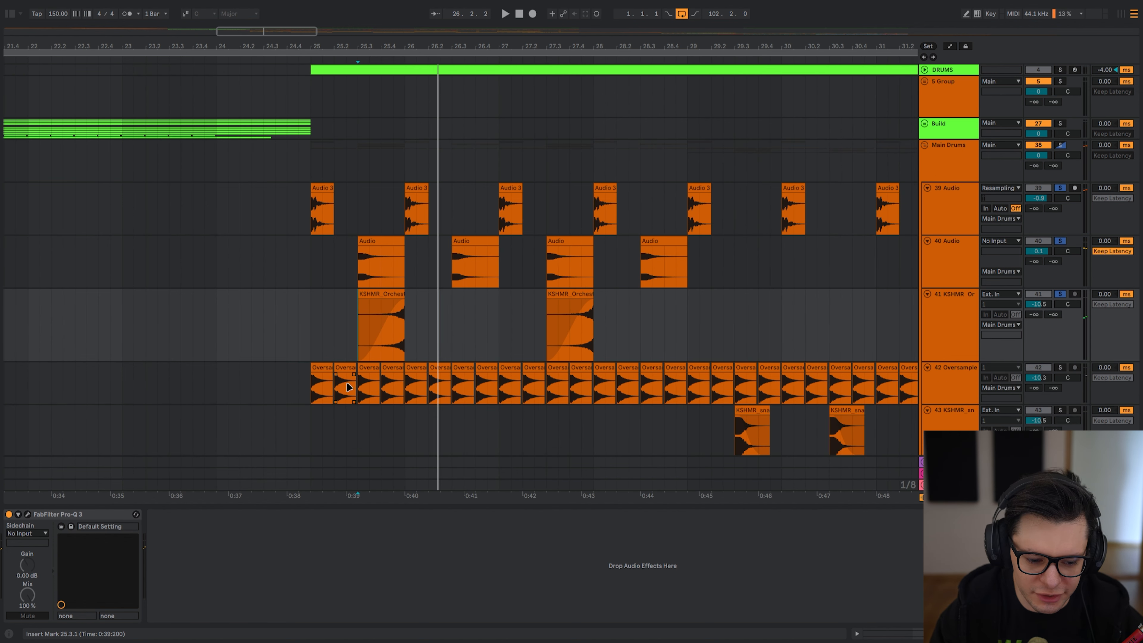
pyautogui.click(308, 391)
pyautogui.press('space')
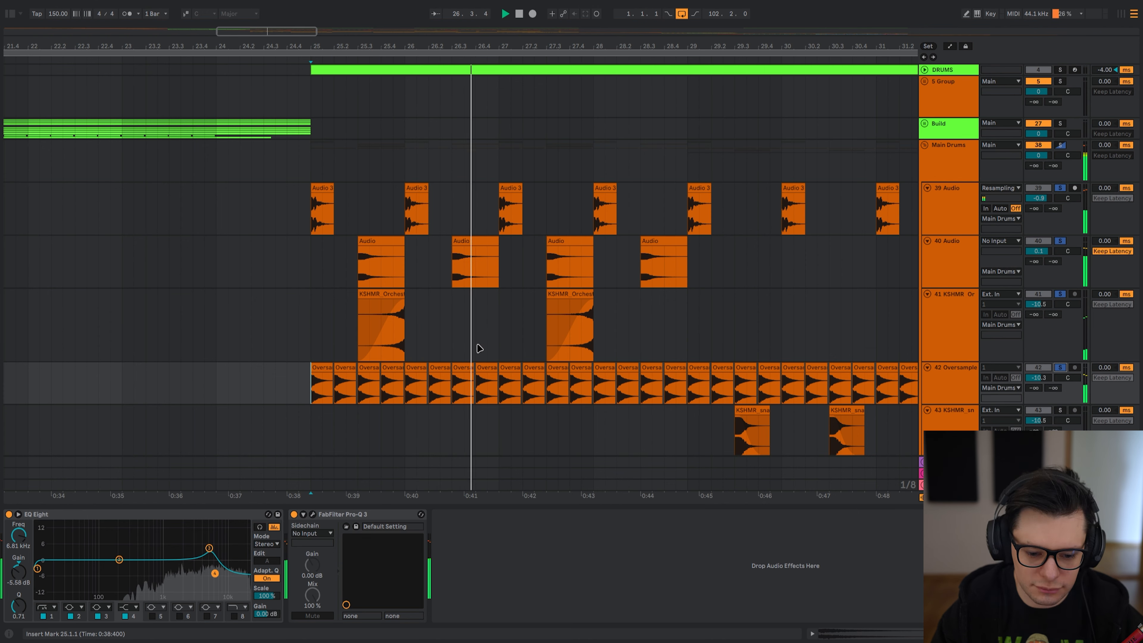
# - Expand the Drops group, unfold all tracks inside its 69 Group and hide the device chain
pyautogui.scroll(-10, 446, 340)
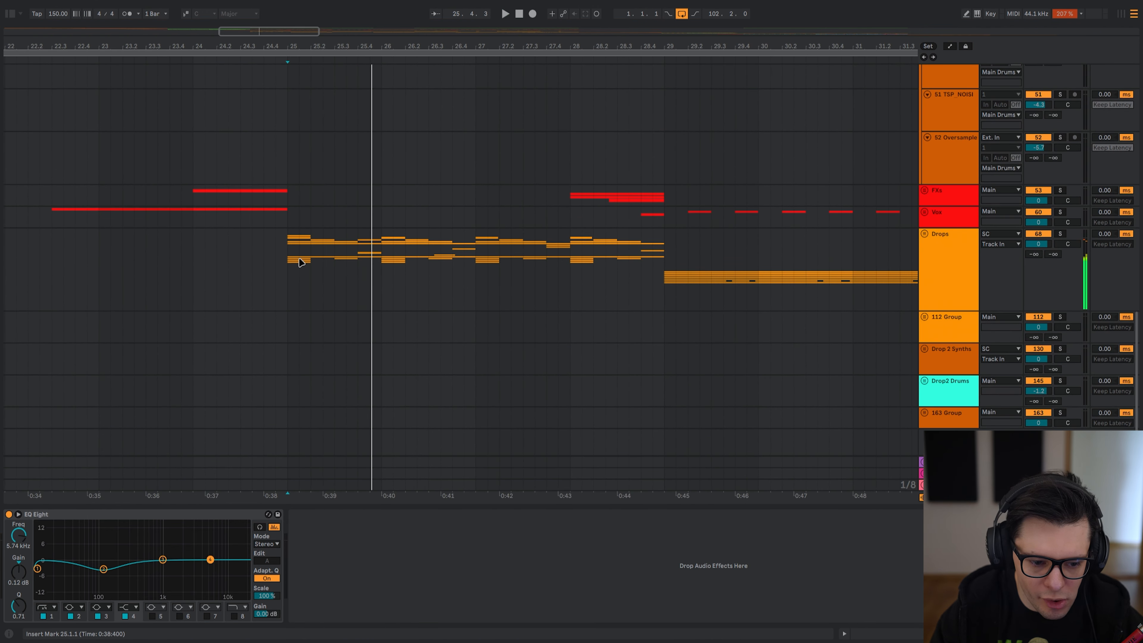
pyautogui.press('-')
pyautogui.press('-')
pyautogui.hscroll(-2, 373, 204)
pyautogui.press('u')
pyautogui.scroll(-5, 337, 128)
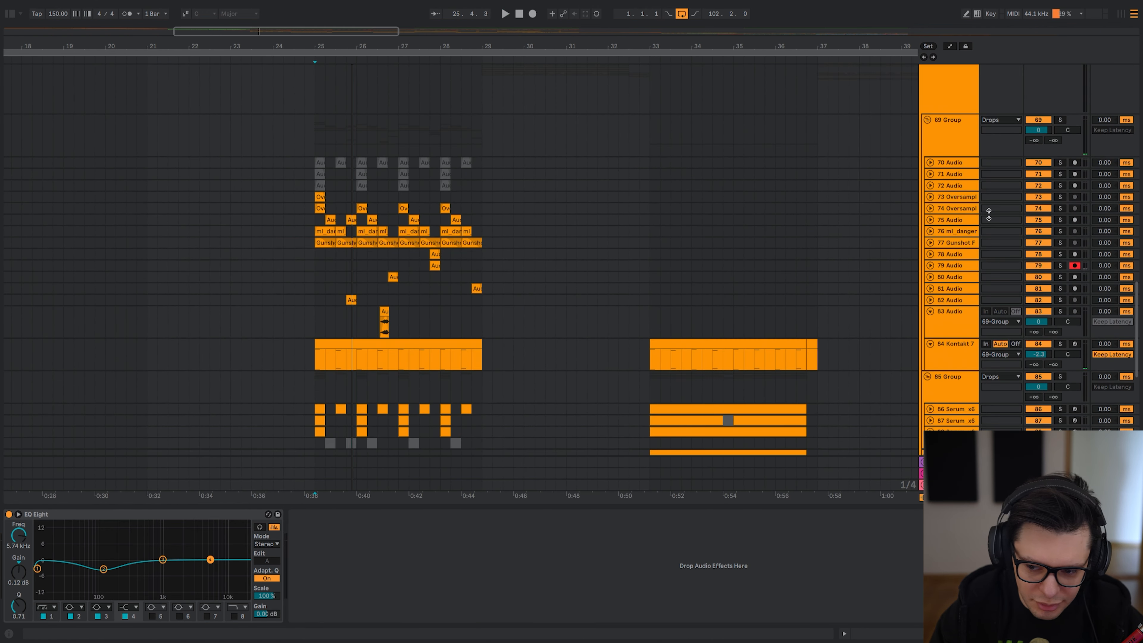
pyautogui.click(923, 226)
pyautogui.keyDown('alt'); pyautogui.click(927, 221); pyautogui.keyUp('alt')
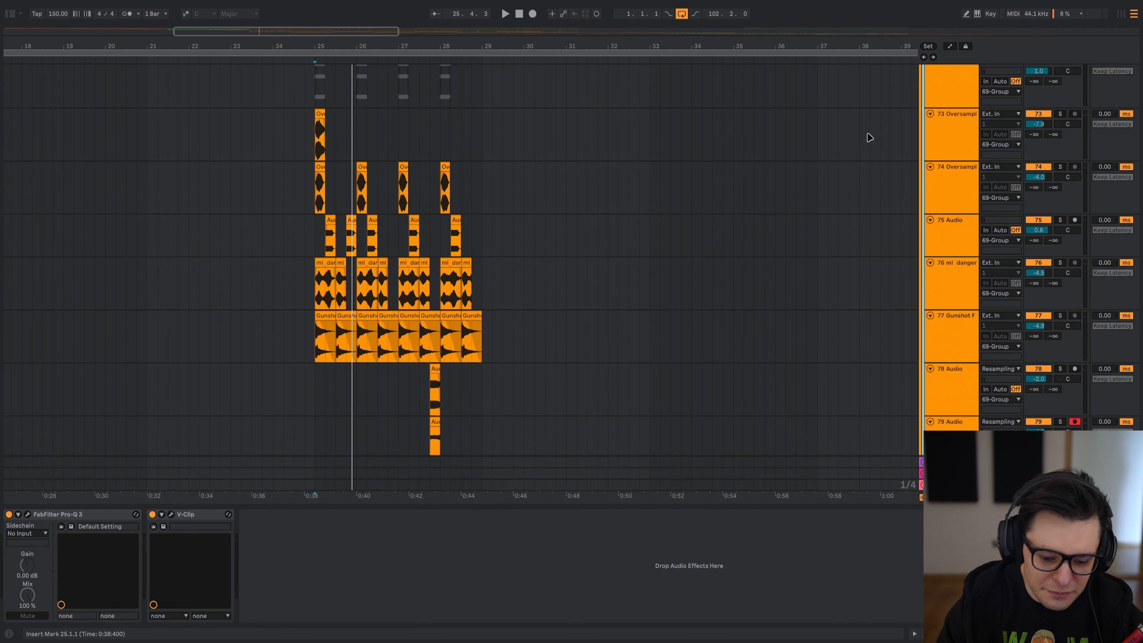
pyautogui.hotkey('ctrl', 'alt', 'l')
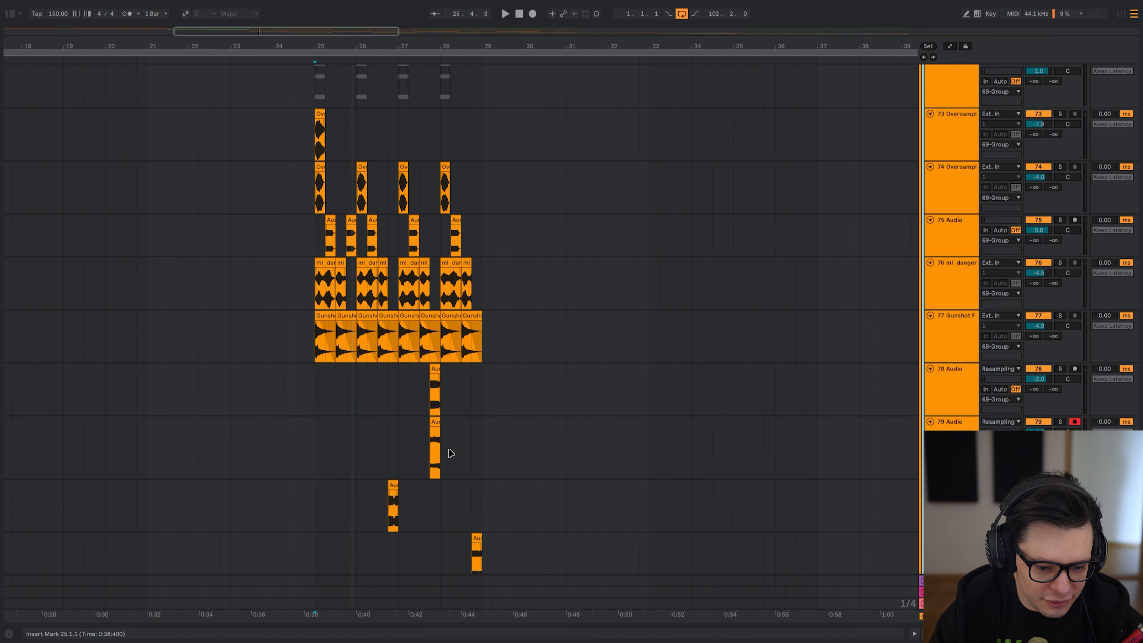
# - Unfold all Serum tracks inside the 85 Group of the first drop
pyautogui.scroll(3, 455, 448)
pyautogui.scroll(-10, 497, 217)
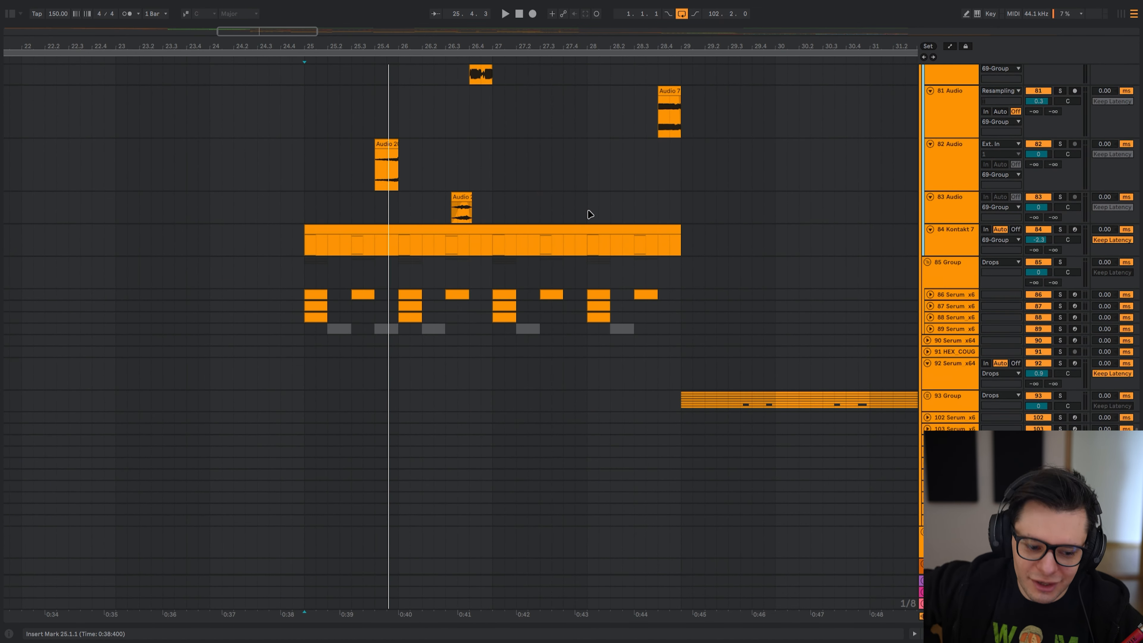
pyautogui.keyDown('alt'); pyautogui.click(931, 306); pyautogui.keyUp('alt')
pyautogui.moveTo(852, 236); pyautogui.dragTo(878, 254)
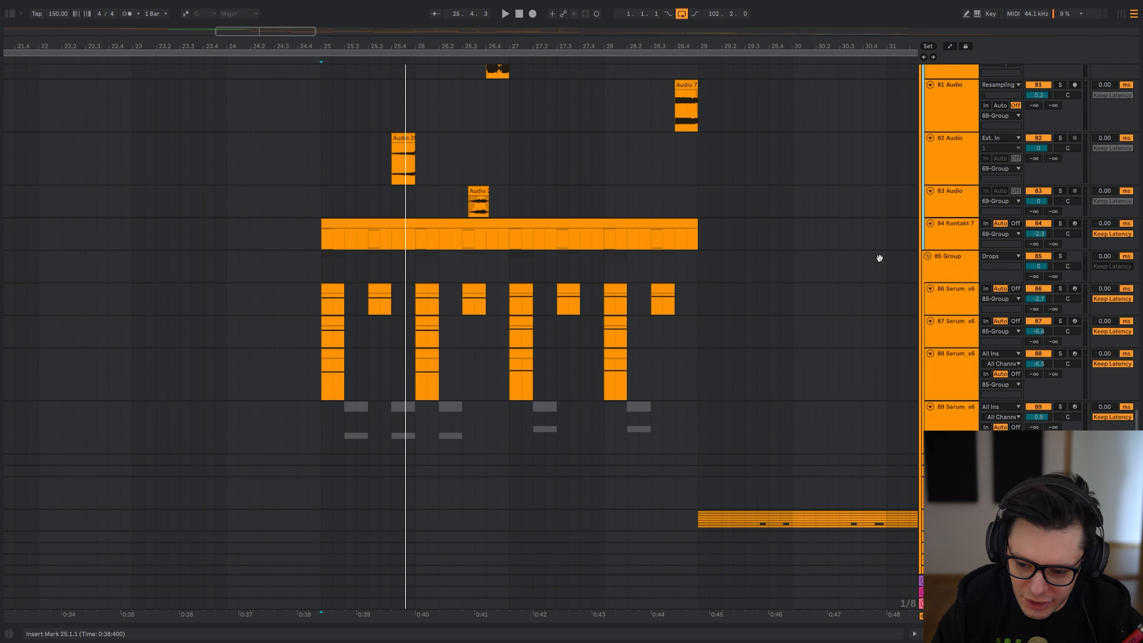
pyautogui.scroll(-1, 847, 323)
pyautogui.moveTo(860, 295); pyautogui.dragTo(789, 273)
pyautogui.scroll(2, 844, 320)
pyautogui.scroll(1, 787, 315)
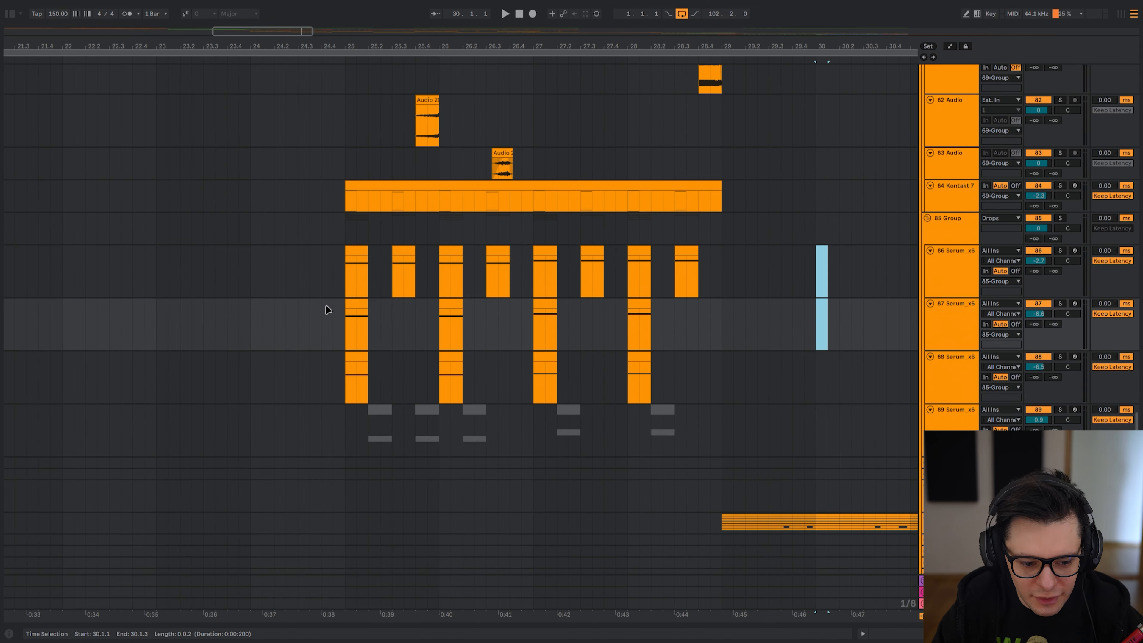
# - Examine the audio, Kontakt and Serum layers of the first drop from position 25.1.1 across the 69 and 85 groups
pyautogui.click(347, 282)
pyautogui.moveTo(394, 92); pyautogui.dragTo(439, 499)
pyautogui.scroll(-10, 435, 76)
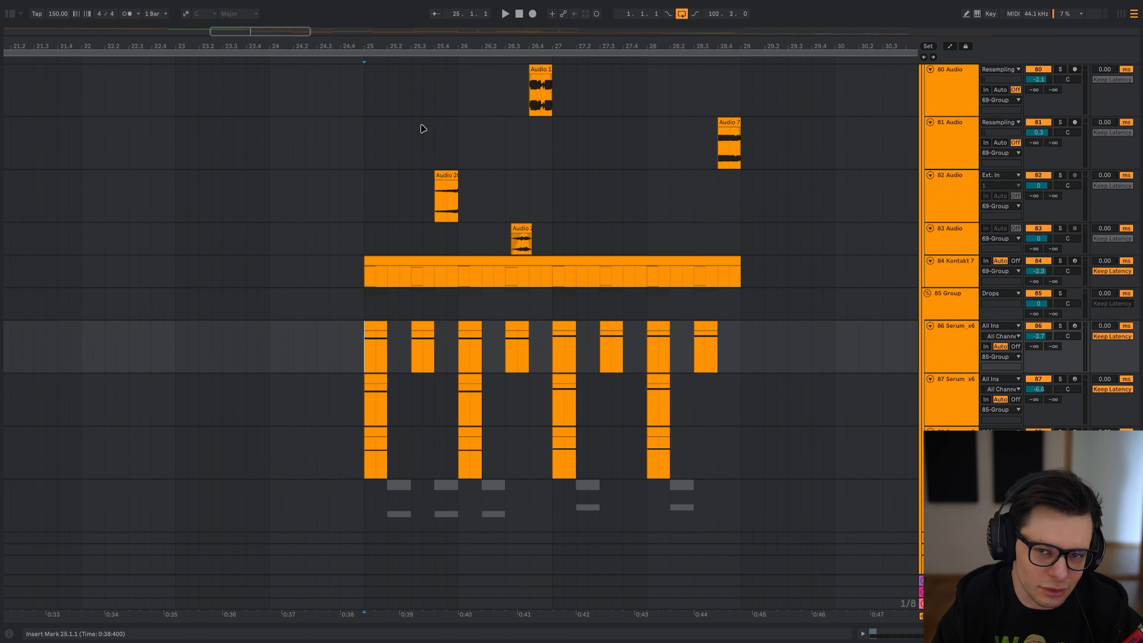
pyautogui.scroll(5, 409, 208)
pyautogui.moveTo(329, 210); pyautogui.dragTo(418, 233)
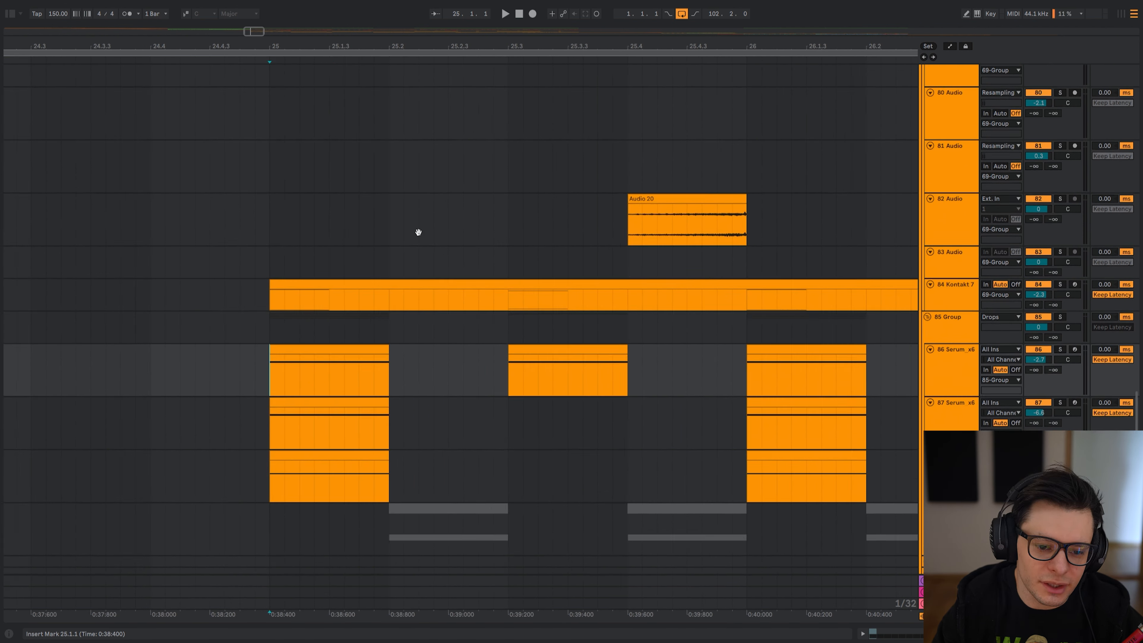
pyautogui.moveTo(442, 119); pyautogui.dragTo(464, 248)
pyautogui.scroll(-3, 479, 200)
pyautogui.moveTo(480, 141); pyautogui.dragTo(489, 316)
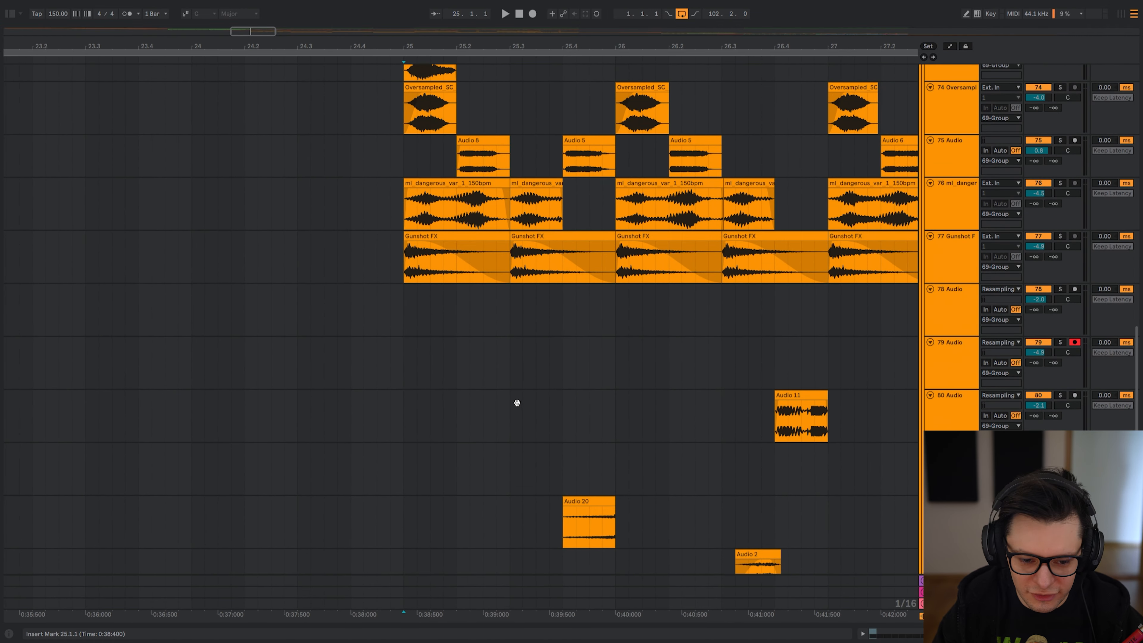
pyautogui.moveTo(517, 402)
pyautogui.mouseDown()
pyautogui.moveTo(514, 35)
pyautogui.moveTo(534, 411)
pyautogui.mouseUp()
pyautogui.moveTo(543, 124); pyautogui.dragTo(548, 126)
pyautogui.scroll(-5, 529, 127)
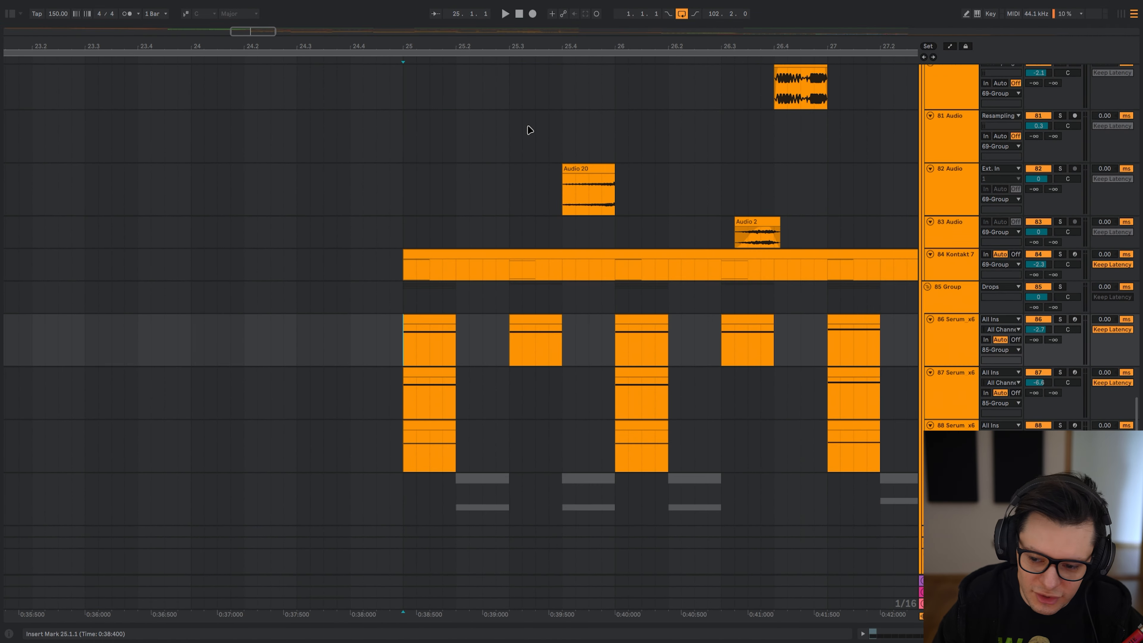
pyautogui.hscroll(3, 465, 68)
pyautogui.scroll(-4, 439, 112)
pyautogui.scroll(4, 449, 257)
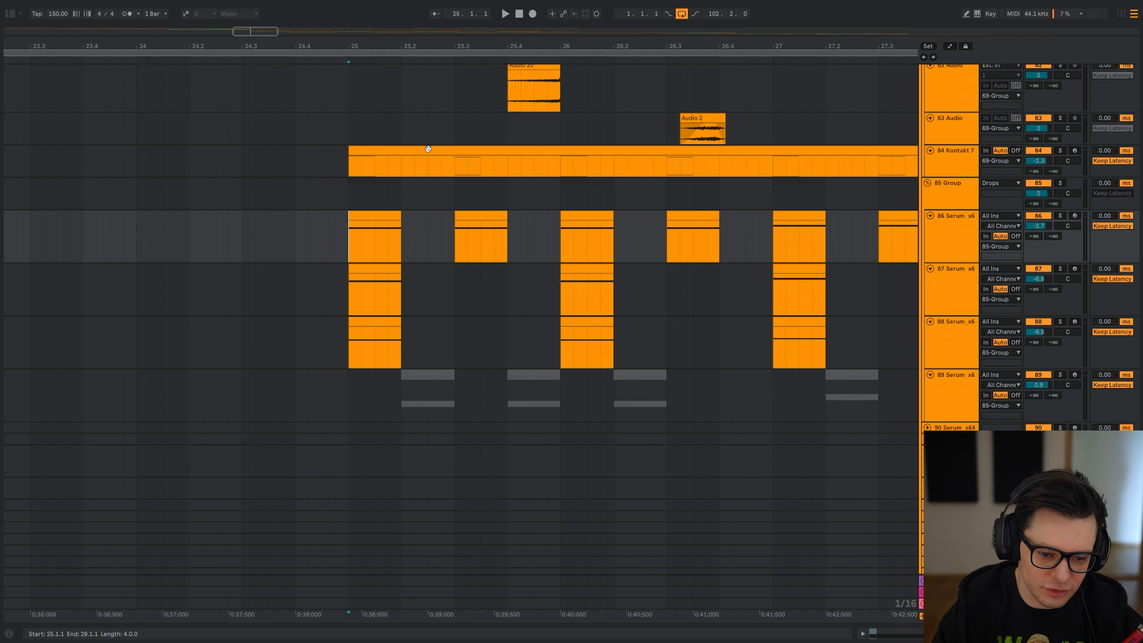
# - Play the first drop with all its layers from position 25.1.1
pyautogui.scroll(-4, 445, 166)
pyautogui.press('space')
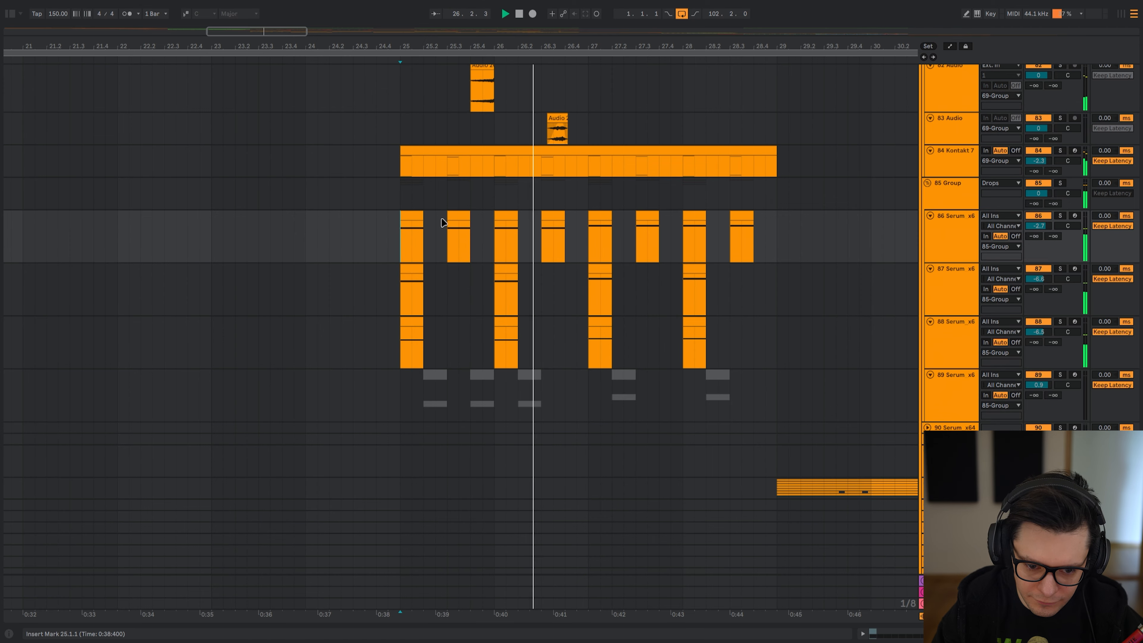
pyautogui.scroll(6, 405, 240)
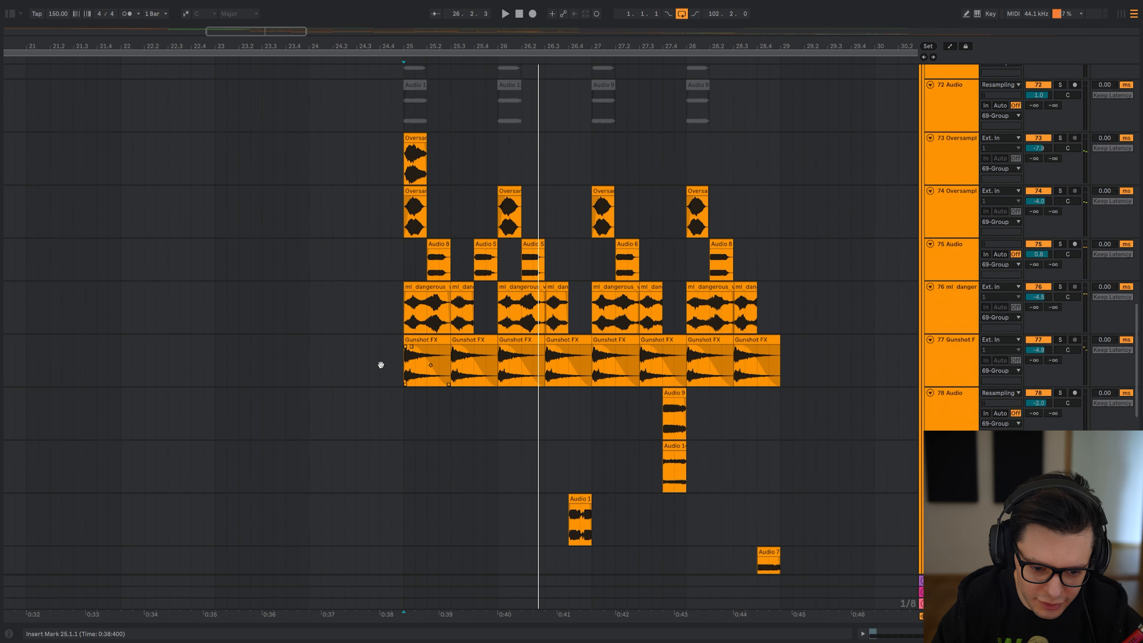
# - Solo the Kontakt 7 track 84, play it from position 25.1.1 and inspect the notes of its MIDI clip in an enlarged editor
pyautogui.scroll(-8, 381, 365)
pyautogui.click(387, 212)
pyautogui.press('s')
pyautogui.press('space')
pyautogui.click(467, 206)
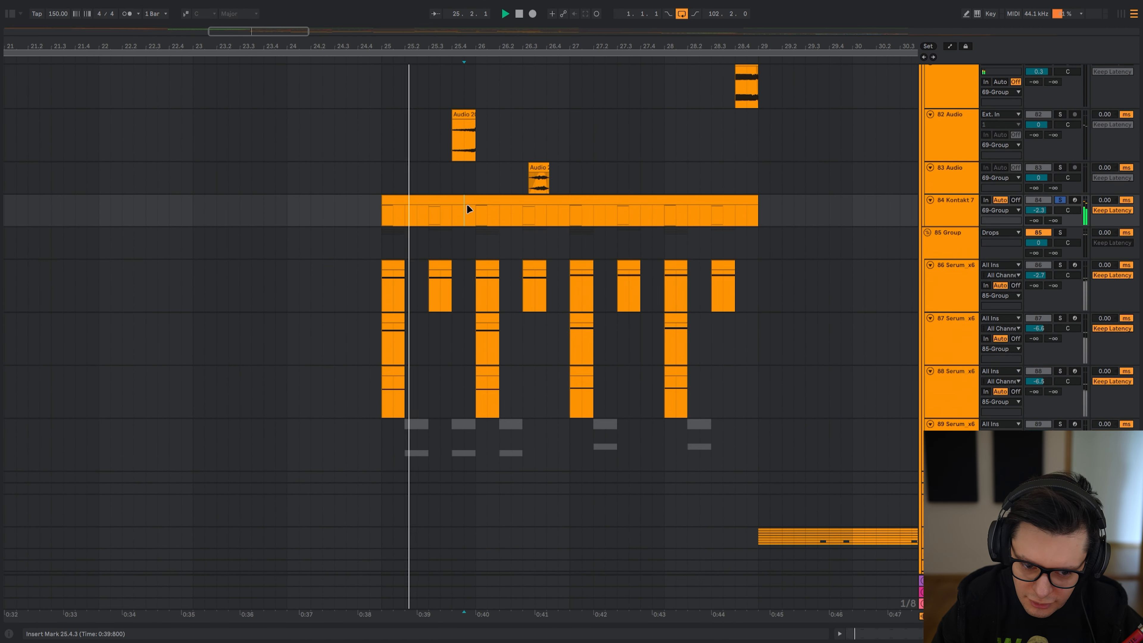
pyautogui.doubleClick(466, 209)
pyautogui.moveTo(503, 395); pyautogui.dragTo(469, 5)
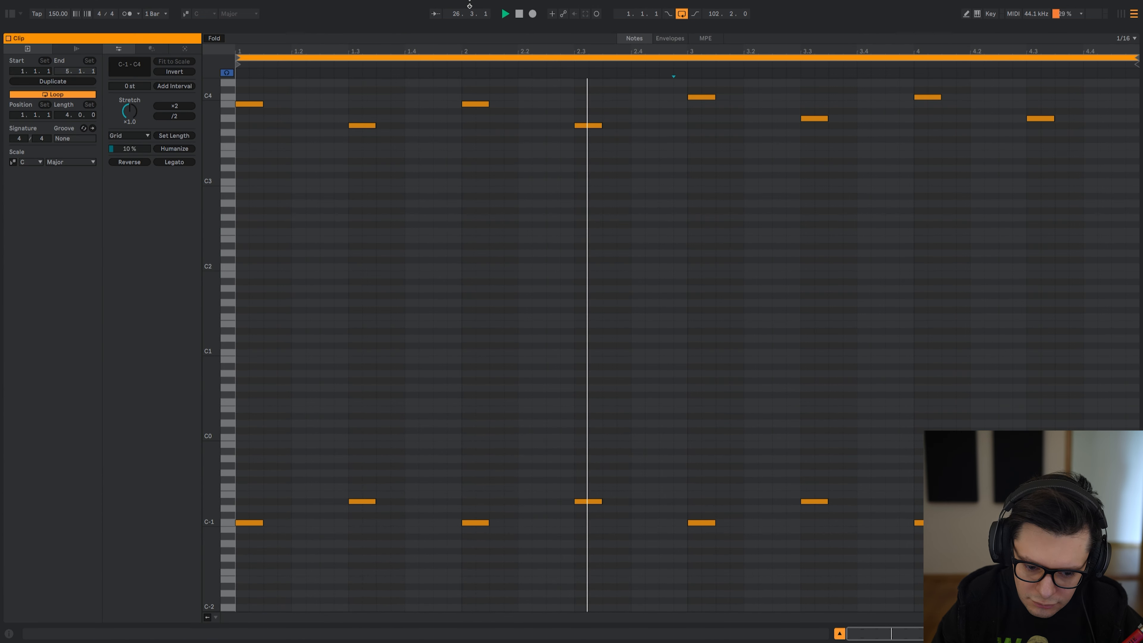
pyautogui.hotkey('shift', 'Tab')
# - Play track 84's clip and deactivate its effects from FabFilter Pro-Q 3 through ValhallaRoom
pyautogui.moveTo(569, 197); pyautogui.dragTo(540, 286)
pyautogui.click(292, 515)
pyautogui.press('space')
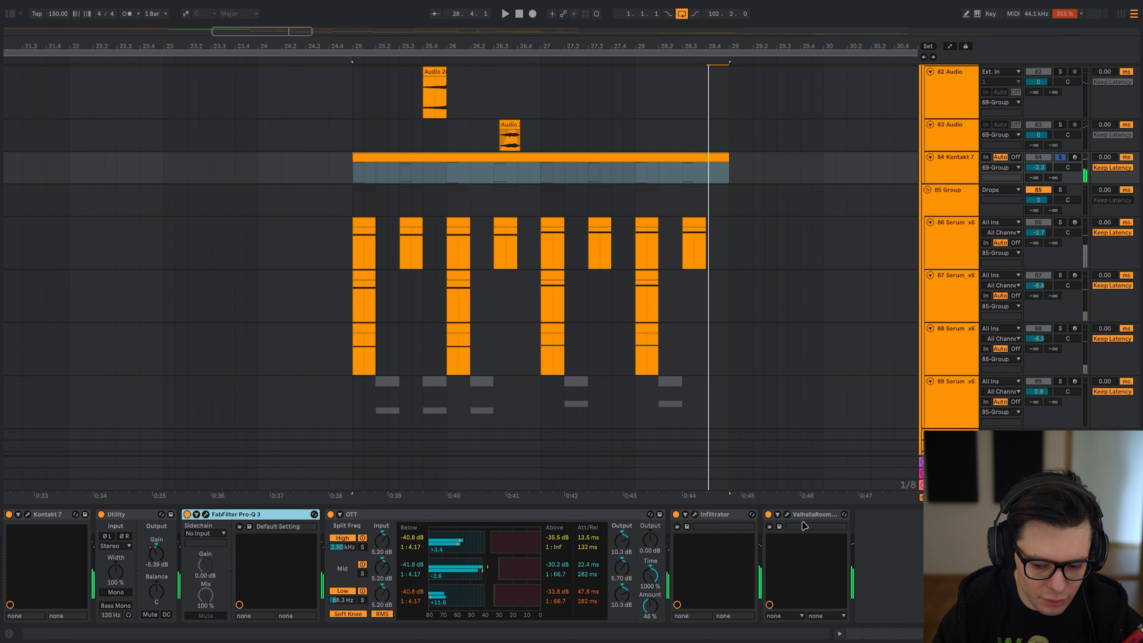
pyautogui.keyDown('shift'); pyautogui.click(806, 515); pyautogui.keyUp('shift')
pyautogui.press('0')
# - View track 84's Choir Omnia Sopranos patch in the Kontakt 7 window and close the window again
pyautogui.click(27, 514)
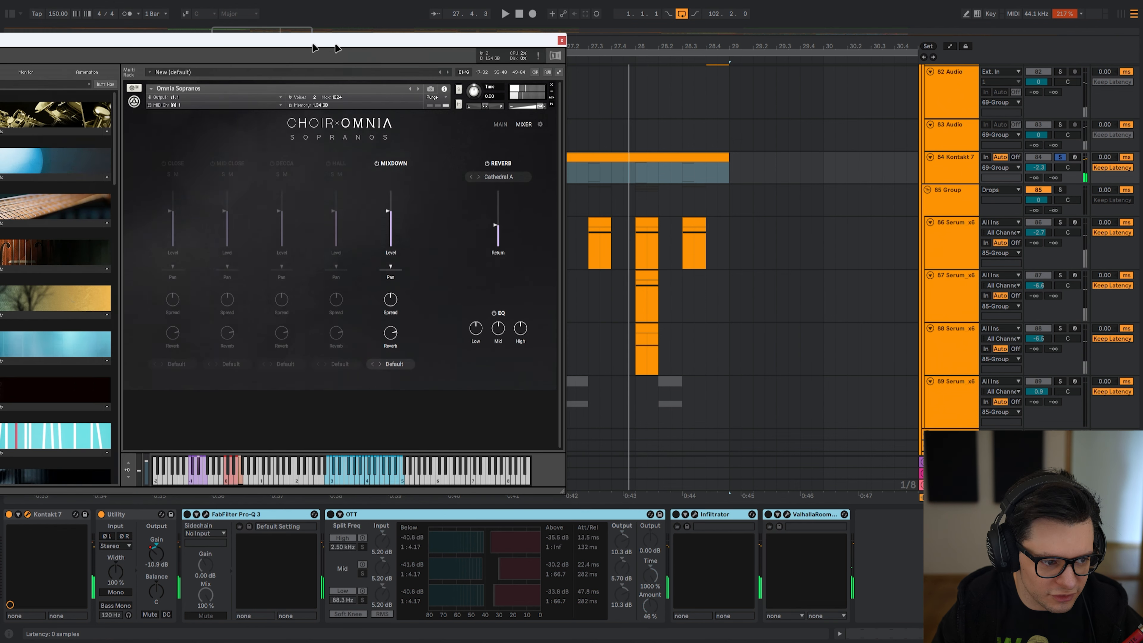
pyautogui.moveTo(320, 42); pyautogui.dragTo(543, 32)
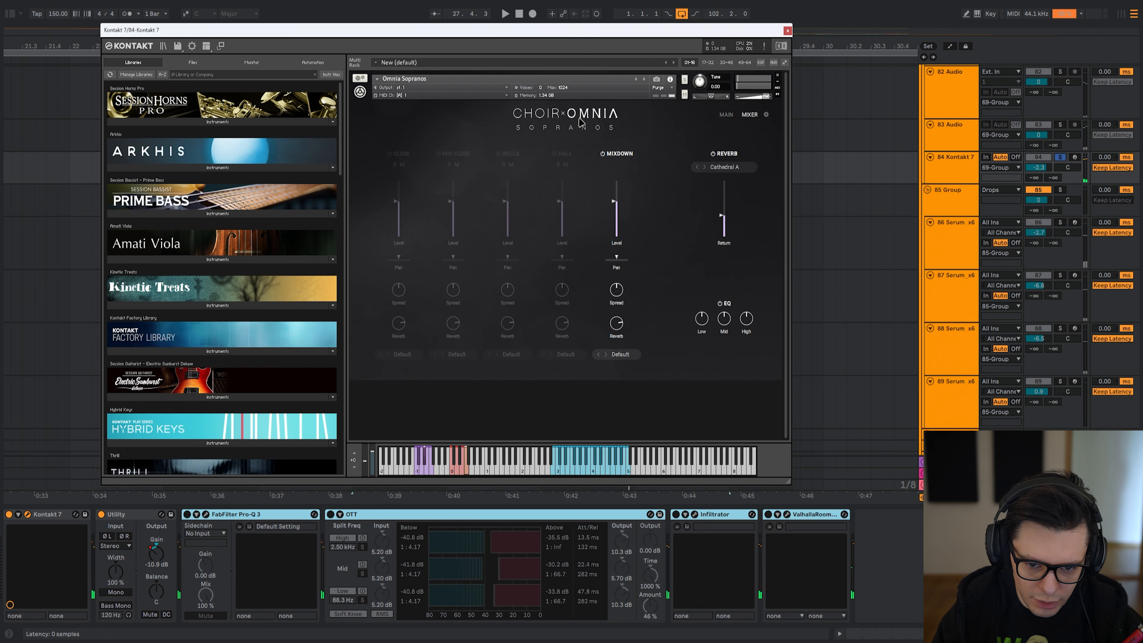
pyautogui.click(27, 514)
# - Play the choir without its effects, unsolo track 84 and undo the deactivation of its effects
pyautogui.press('space')
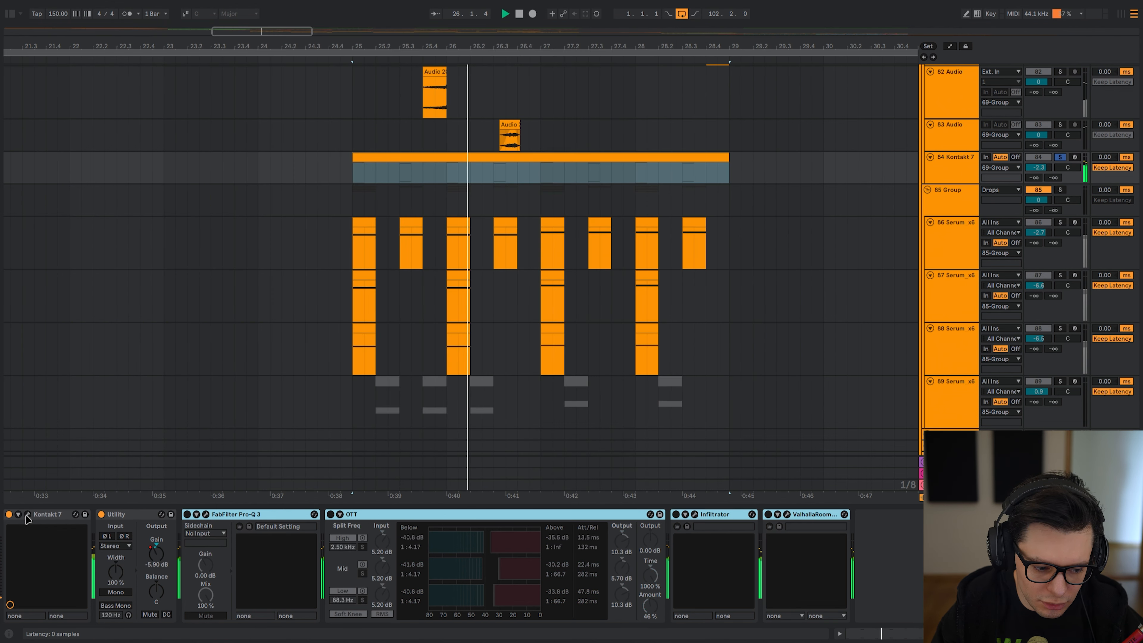
pyautogui.press('space')
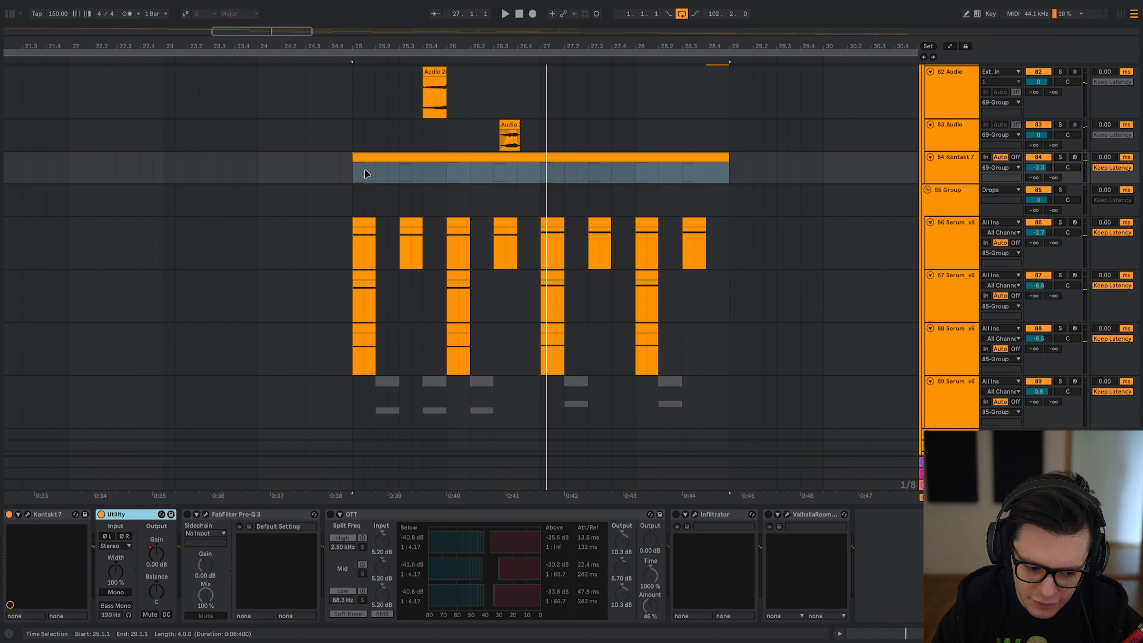
pyautogui.hotkey('ctrl', 'z')
# - Compare the drop from position 25.1.1 with track 84's Utility active and deactivated, and show the Utility Gain automation
pyautogui.click(354, 181)
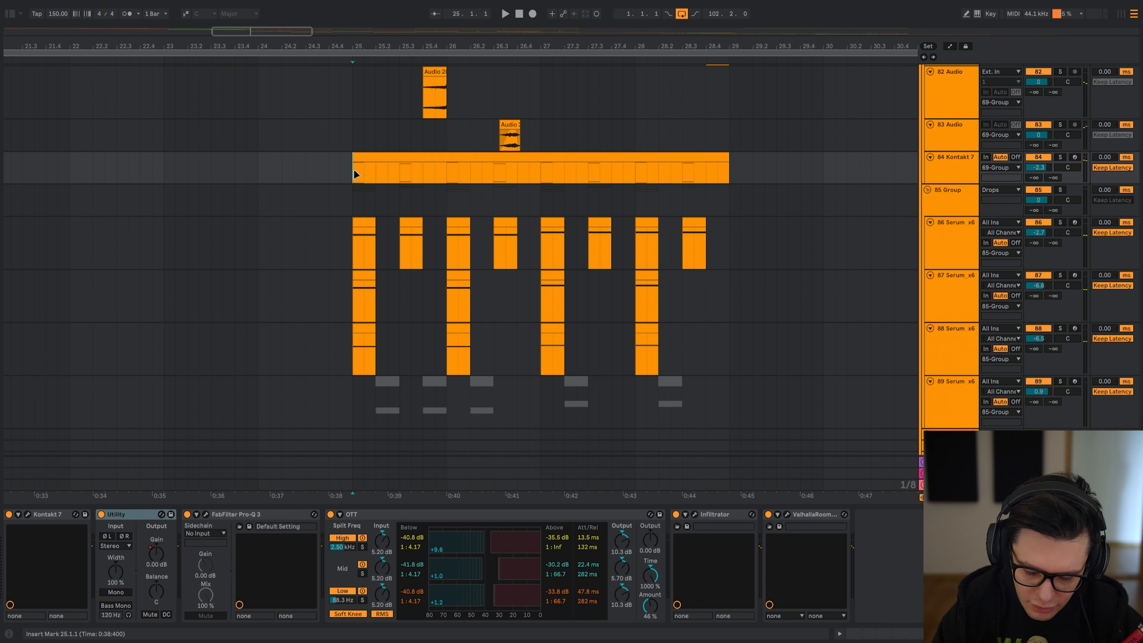
pyautogui.press('space')
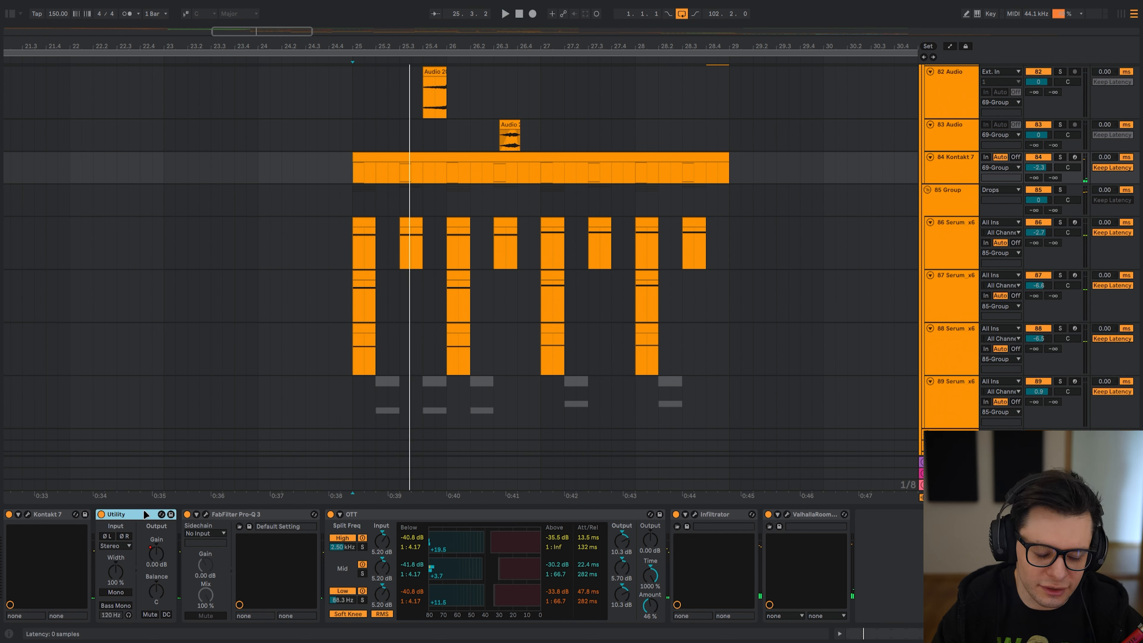
pyautogui.press('0')
pyautogui.press('space')
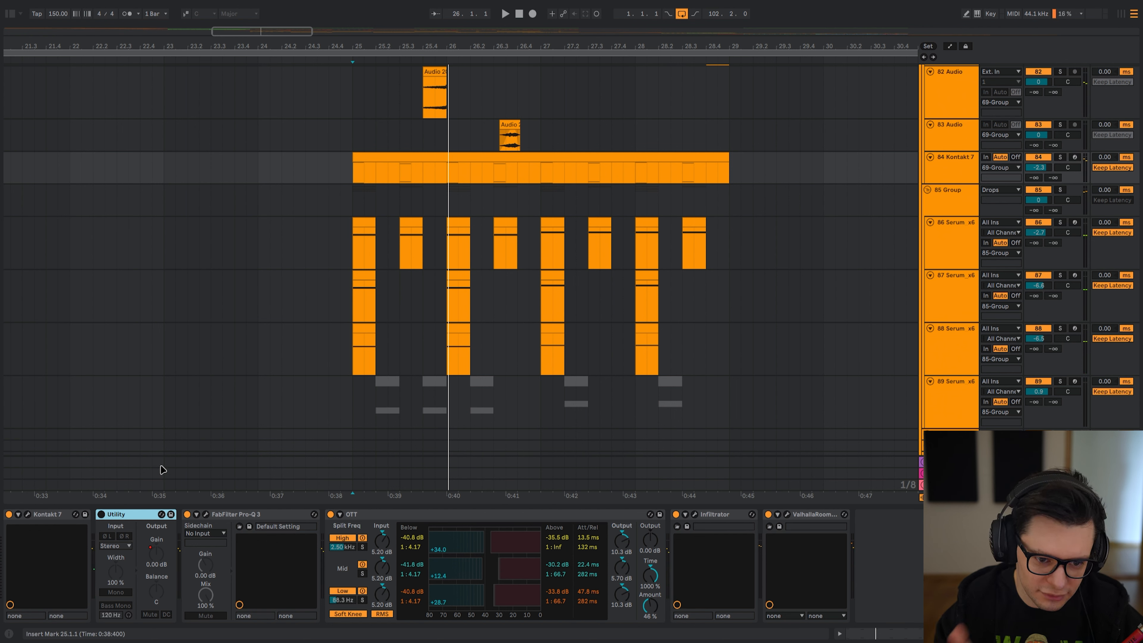
pyautogui.press('space')
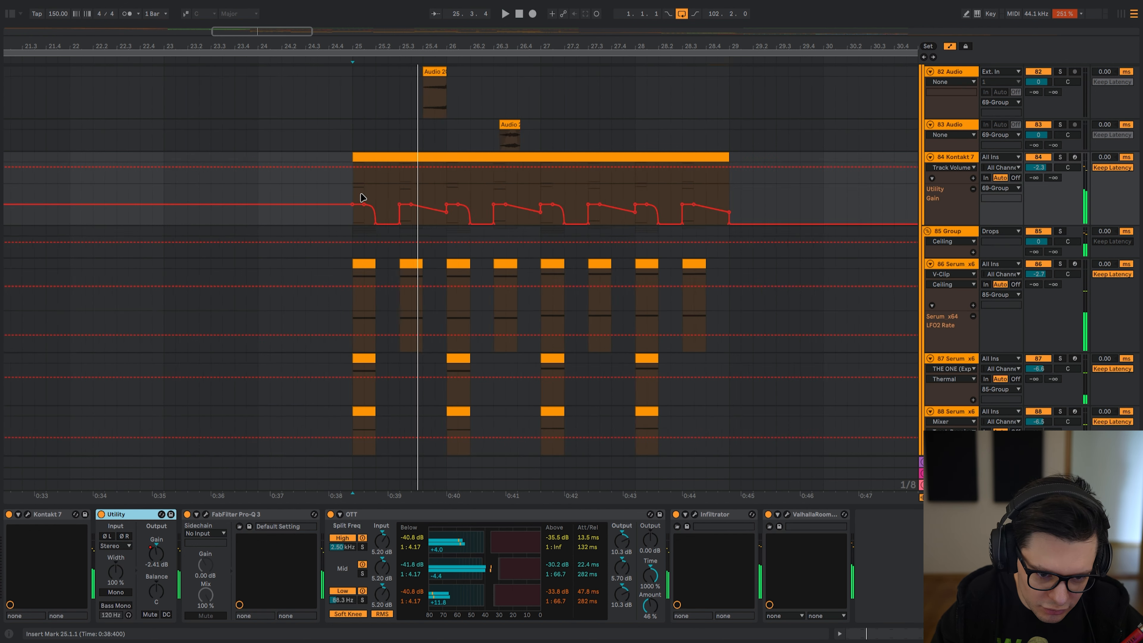
# - Compare track 84's soloed choir with the full drop from 25.1.1 and 25.3.1, toggling the Utility Gain automation view
pyautogui.scroll(2, 362, 197)
pyautogui.scroll(-2, 353, 197)
pyautogui.click(346, 197)
pyautogui.press('space')
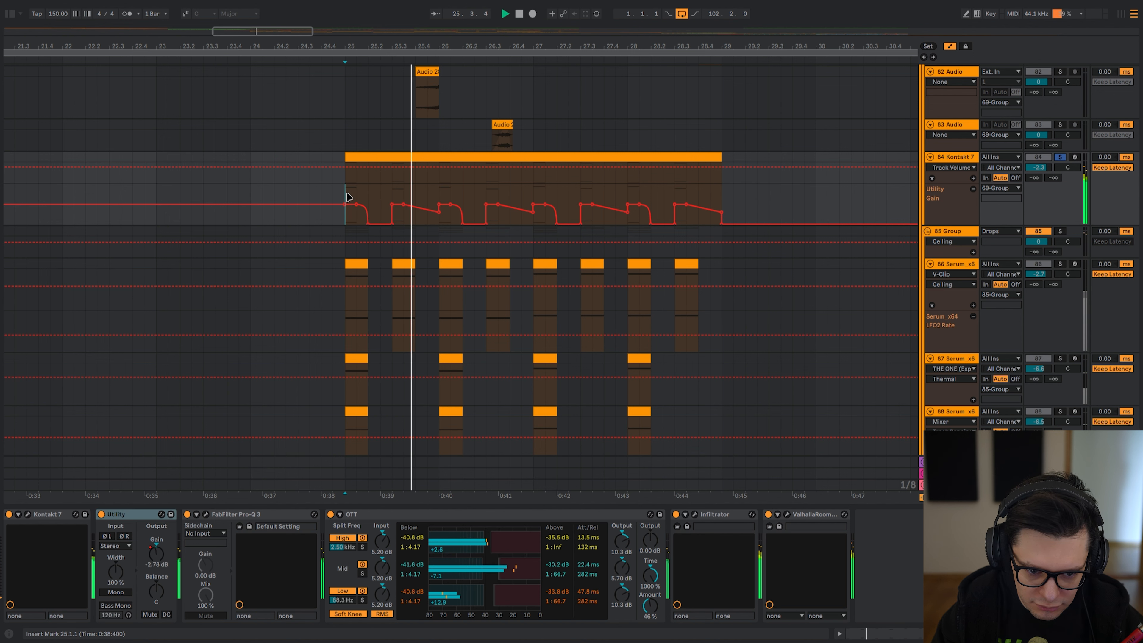
pyautogui.press('a')
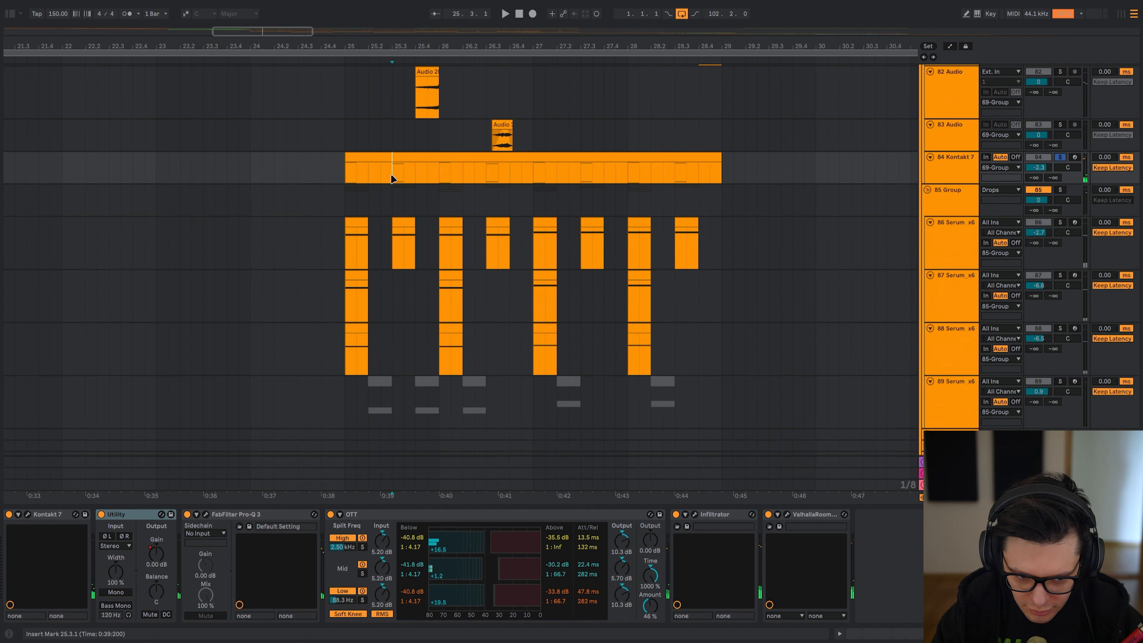
pyautogui.press('a')
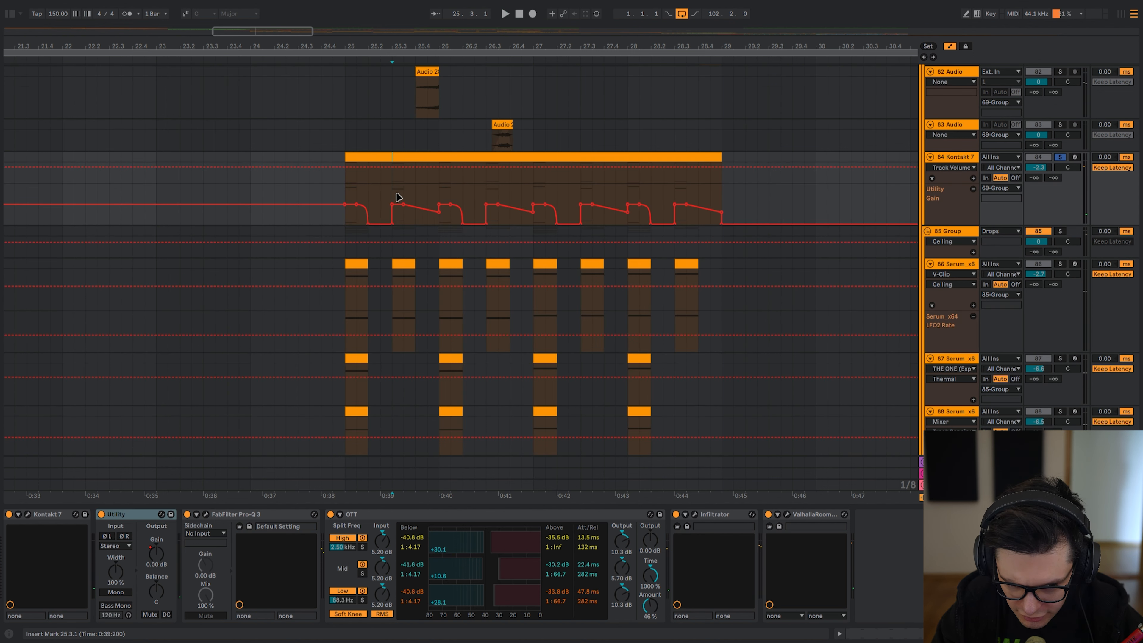
pyautogui.press('a')
pyautogui.press('a')
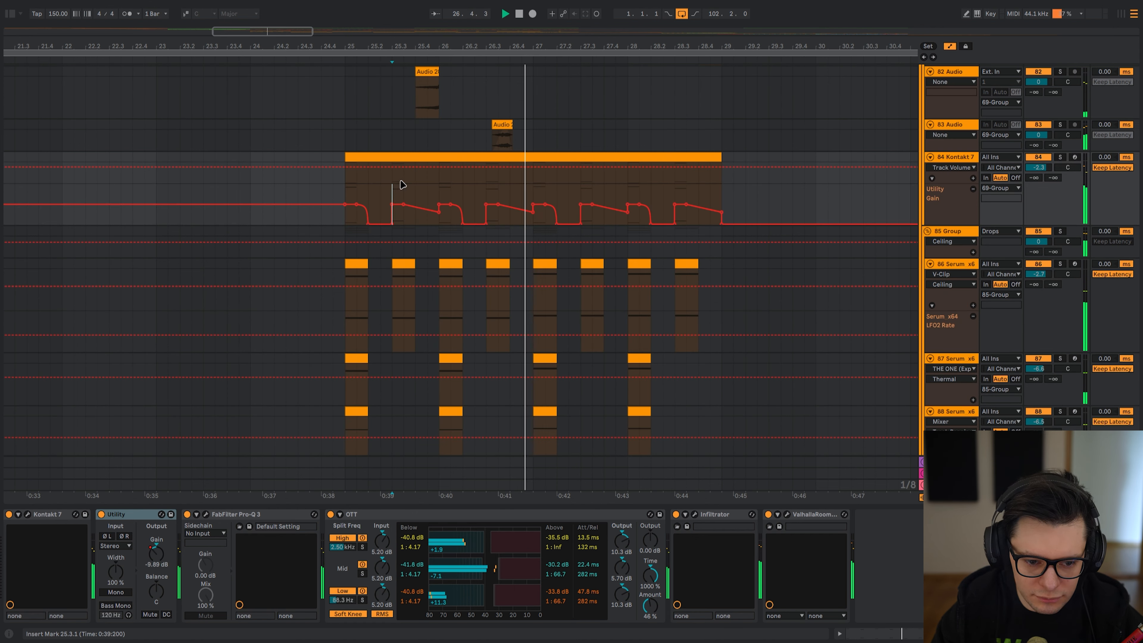
# - Try duplicating track 84's first Utility Gain curve onto the note at 25.3.1, play the drop with it and undo the change
pyautogui.moveTo(391, 192); pyautogui.dragTo(335, 201)
pyautogui.hotkey('ctrl', 'd')
pyautogui.click(391, 176)
pyautogui.press('space')
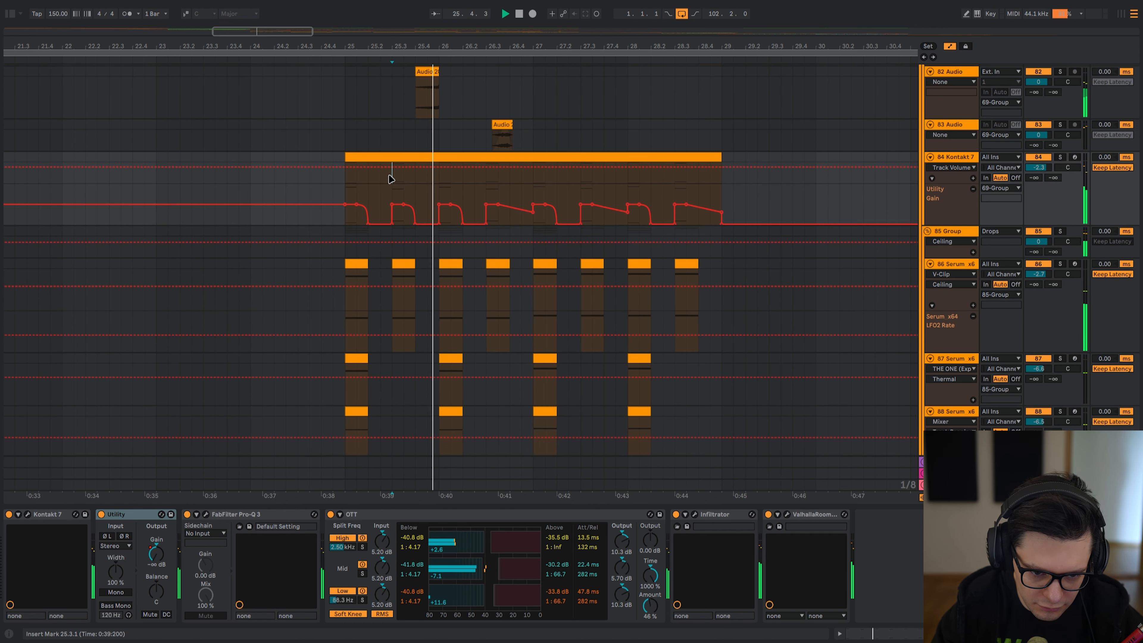
pyautogui.click(345, 184)
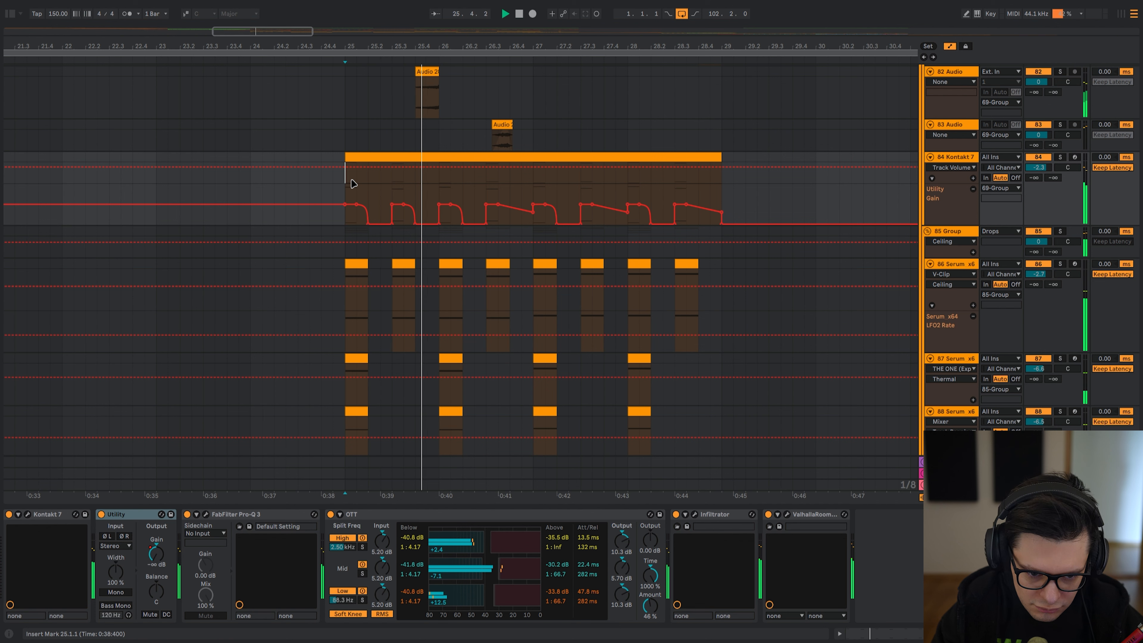
pyautogui.press('space')
pyautogui.hotkey('ctrl', 'z')
# - Play the drop from 25.1.1 with track 84's original gain curve and hide the automation lanes
pyautogui.click(348, 182)
pyautogui.press('space')
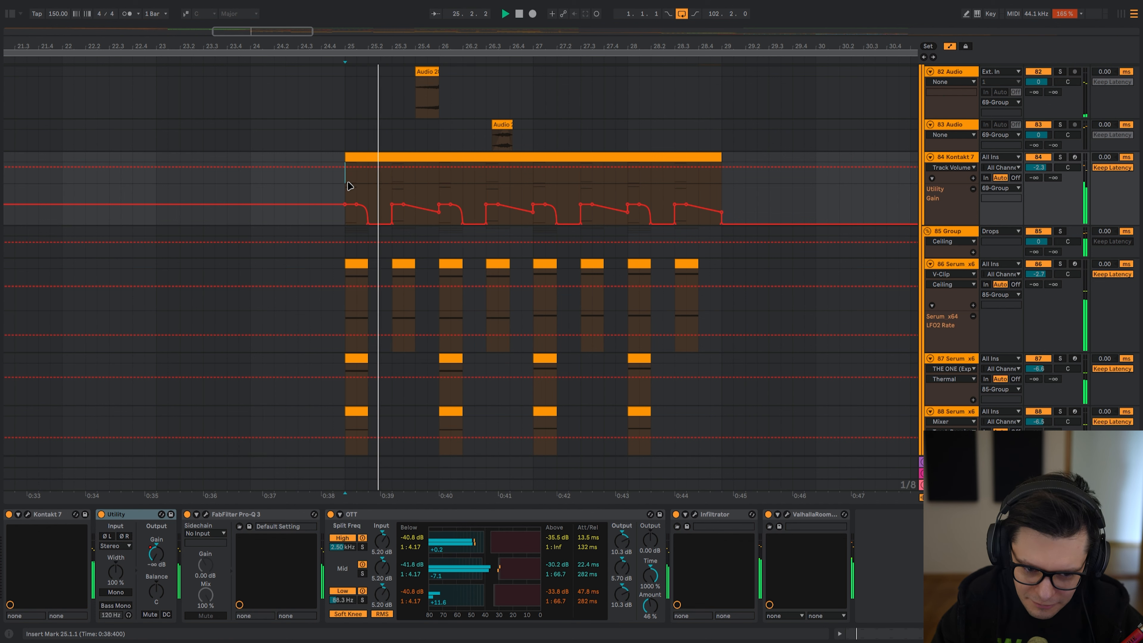
pyautogui.press('a')
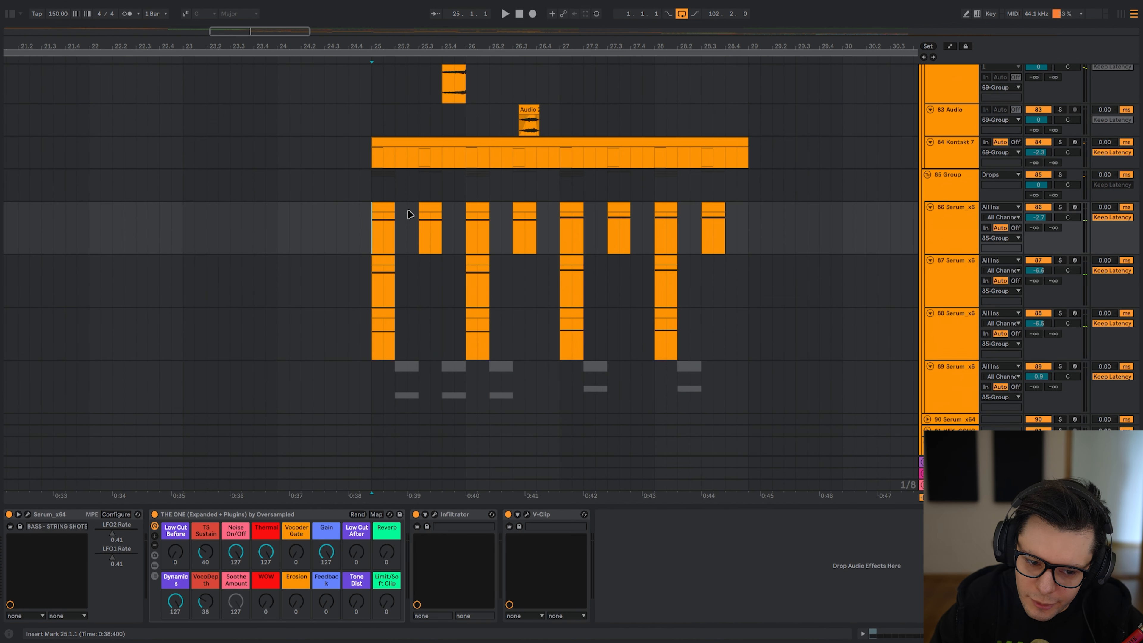
# - Solo track 86 and play it from 25.1.1 with THE ONE, Infiltrator and V-Clip deactivated
pyautogui.click(380, 186)
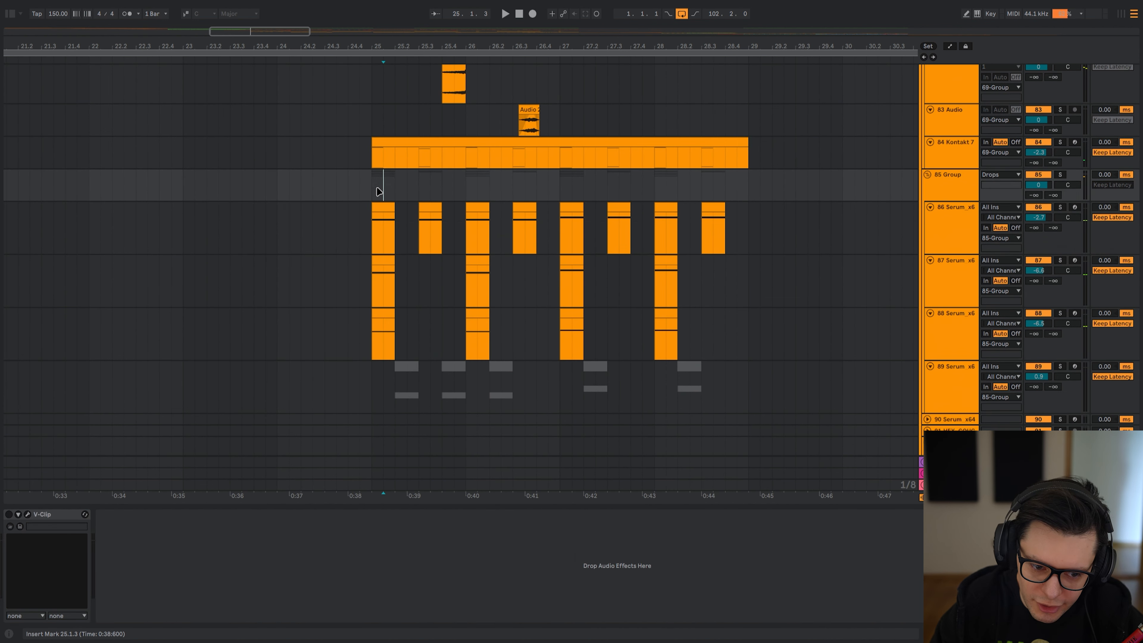
pyautogui.click(376, 186)
pyautogui.press('s')
pyautogui.press('space')
pyautogui.press('space')
pyautogui.click(371, 239)
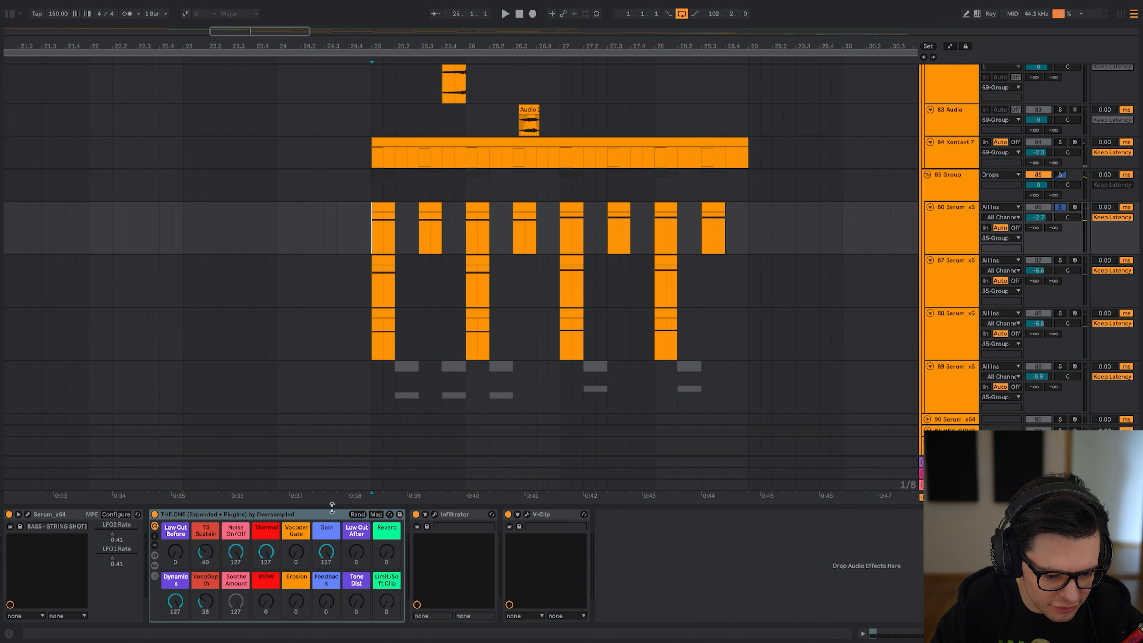
pyautogui.press('space')
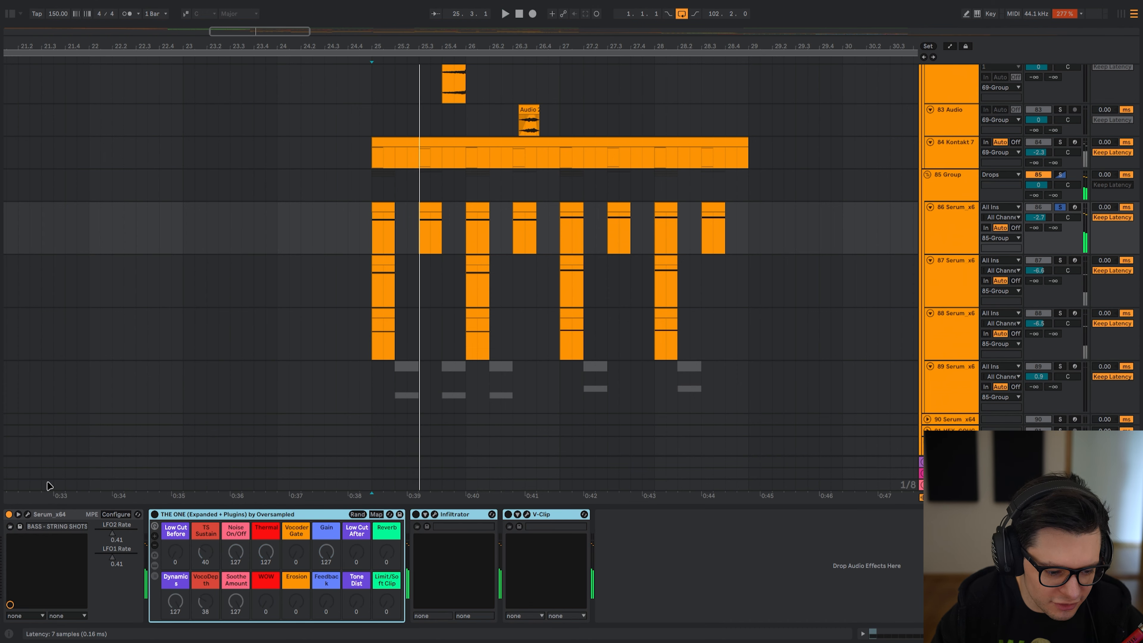
# - View track 86's BASS - STRING SHOTS preset in the Serum window, close it and reactivate THE ONE
pyautogui.click(27, 514)
pyautogui.moveTo(45, 0); pyautogui.dragTo(646, 78)
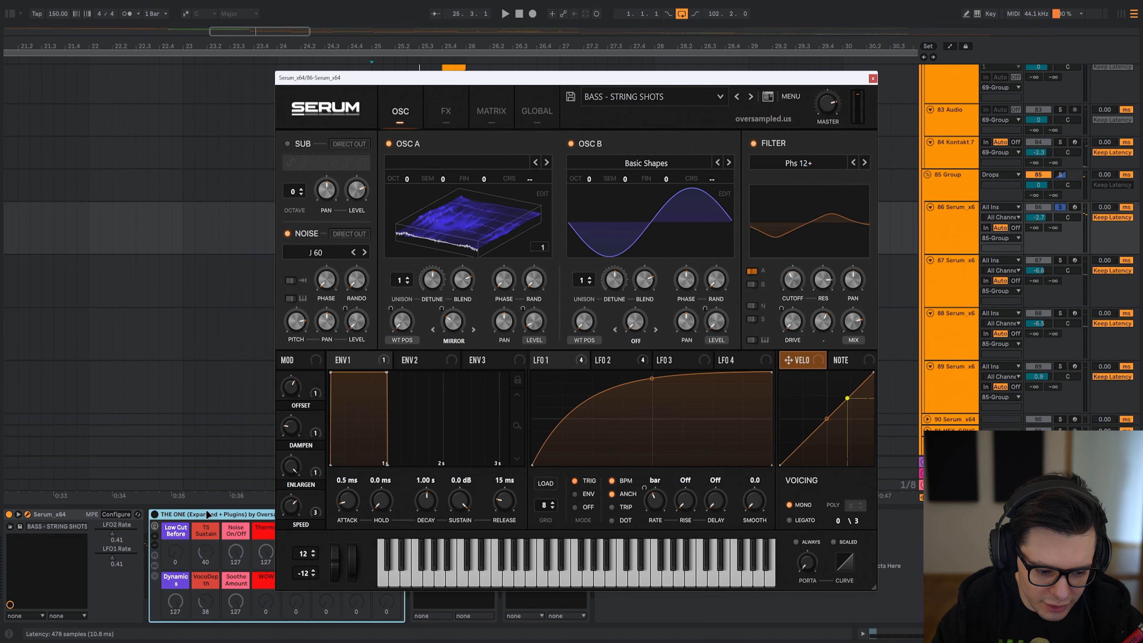
pyautogui.click(28, 514)
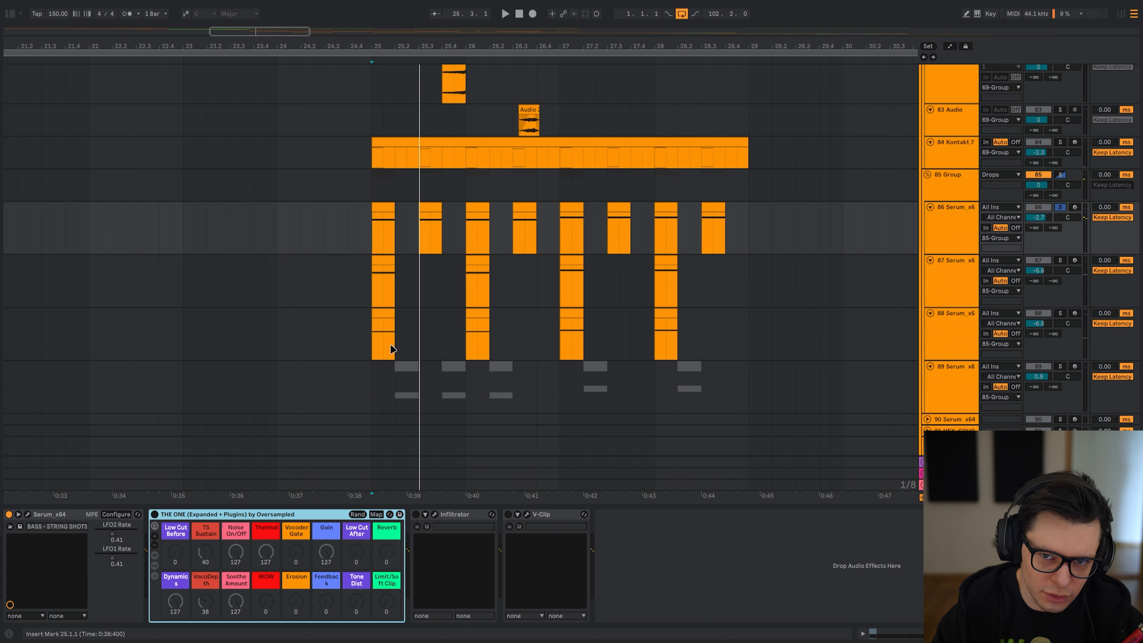
# - Play track 86 with THE ONE, reactivate Infiltrator and view its The Break Up preset during playback, closing its window again
pyautogui.press('space')
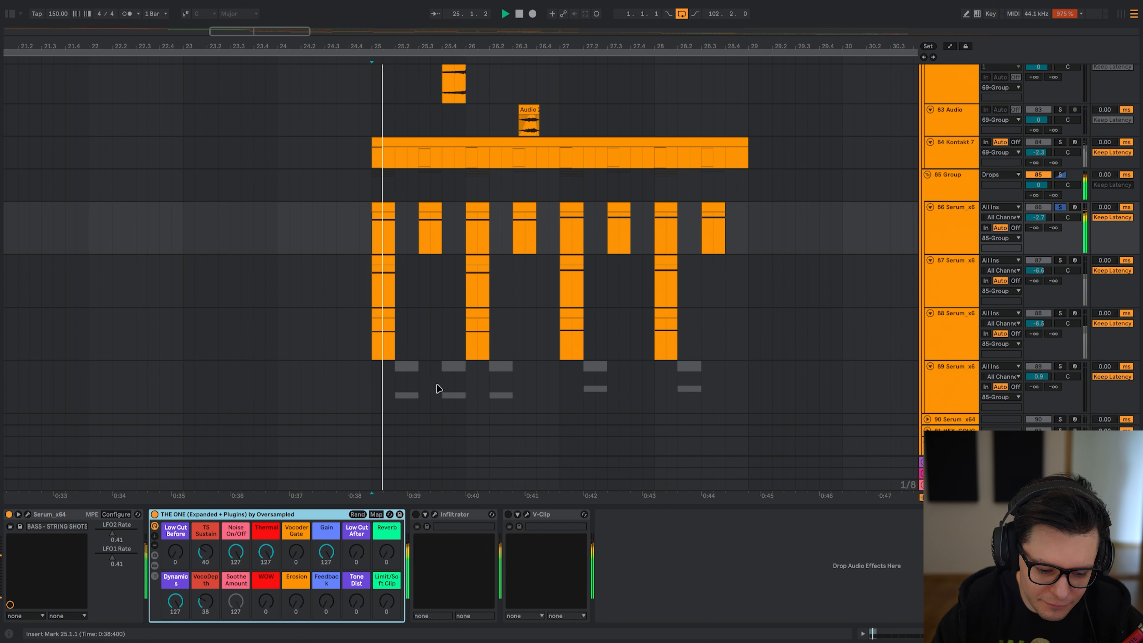
pyautogui.press('space')
pyautogui.click(415, 514)
pyautogui.press('space')
pyautogui.click(435, 514)
pyautogui.press('space')
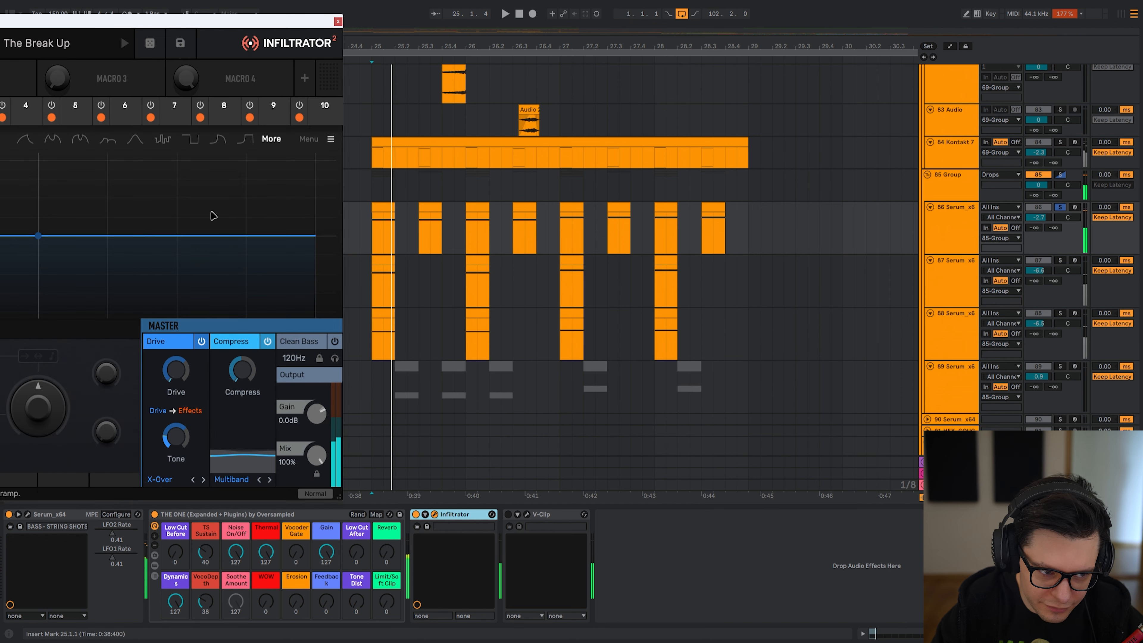
pyautogui.moveTo(93, 23); pyautogui.dragTo(529, 33)
pyautogui.press('space')
pyautogui.press('Escape')
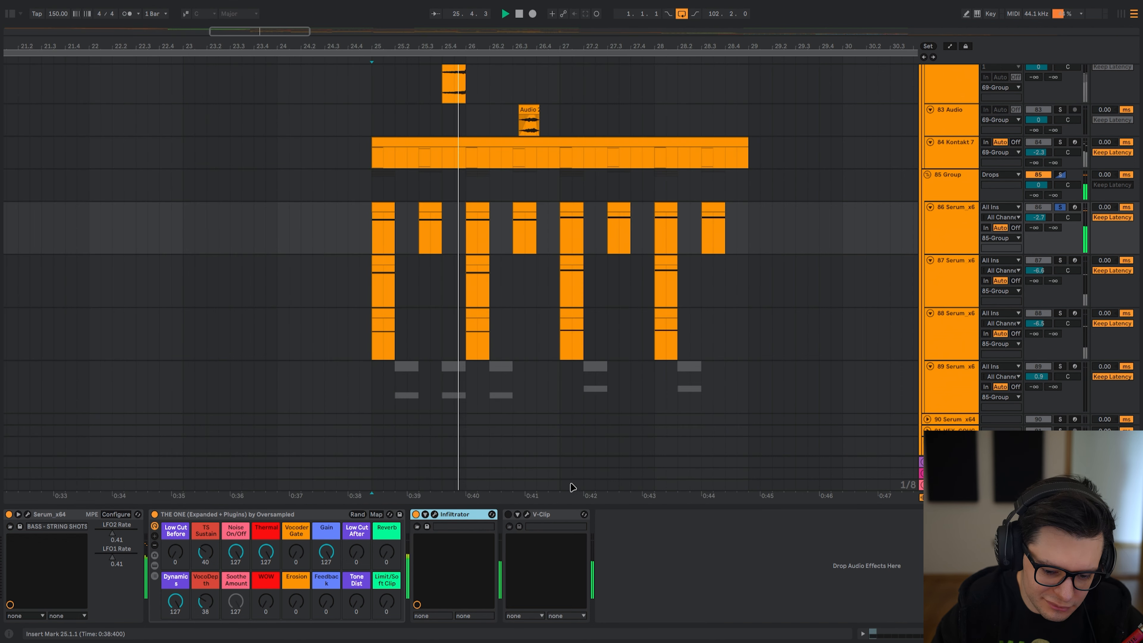
# - Reactivate track 86's V-Clip, watch its Visualizer while playing from 25.1.1 and close the plugin window
pyautogui.click(552, 517)
pyautogui.press('space')
pyautogui.hotkey('ctrl', 'alt', 'p')
pyautogui.click(339, 130)
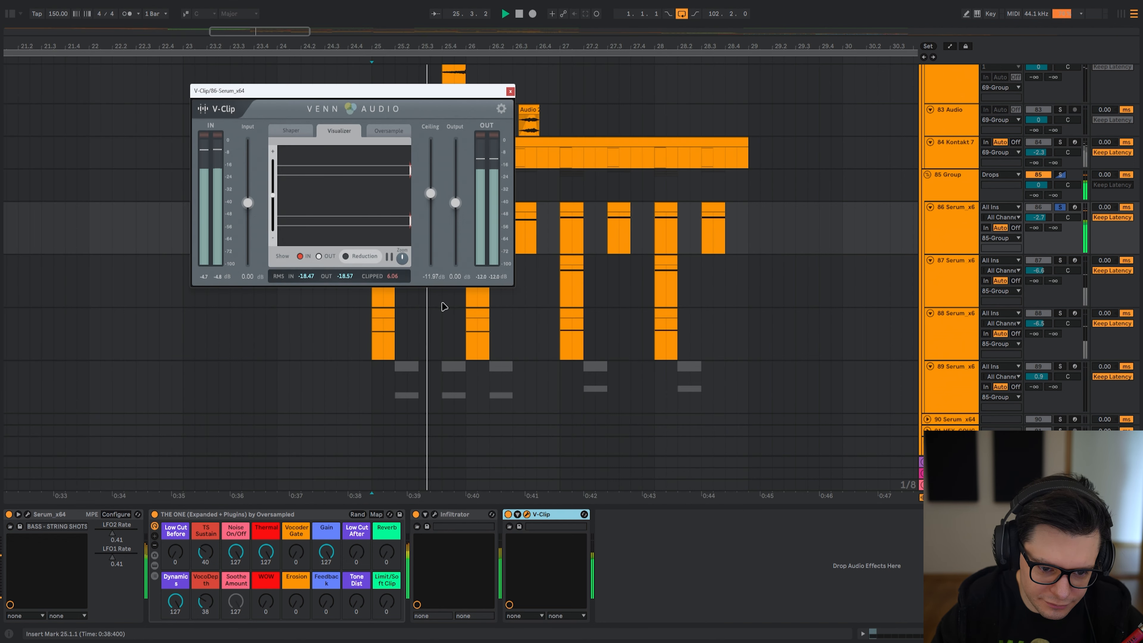
pyautogui.click(510, 92)
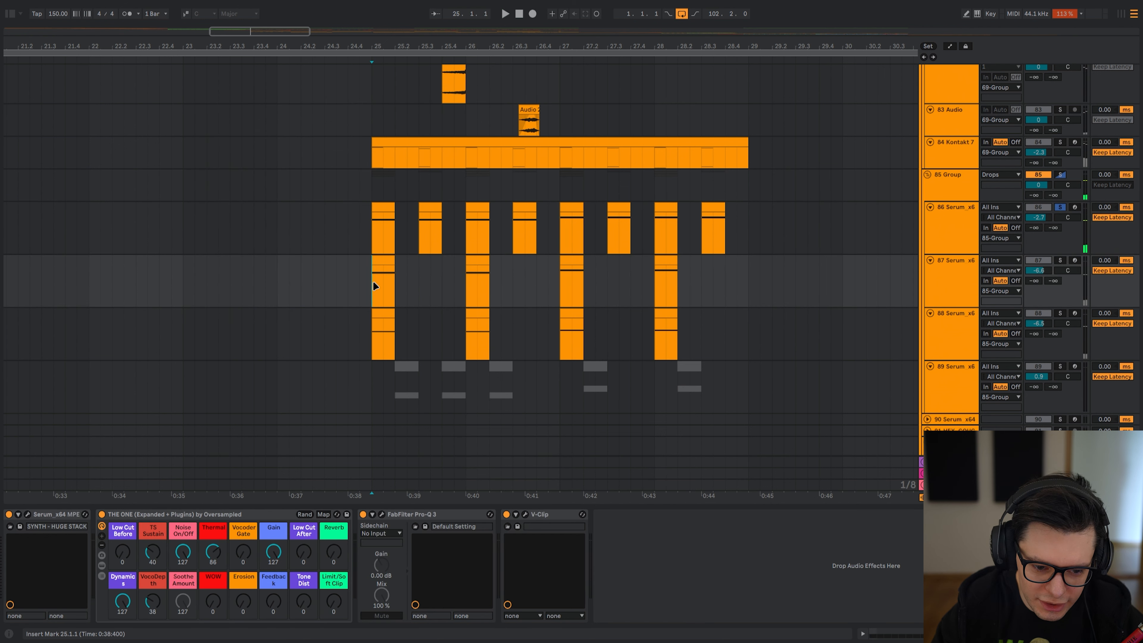
# - Solo track 87 and play it from 25.1.1 with THE ONE, FabFilter Pro-Q 3 and V-Clip deactivated
pyautogui.press('space')
pyautogui.press('space')
pyautogui.click(275, 514)
pyautogui.keyDown('shift'); pyautogui.click(548, 515); pyautogui.keyUp('shift')
pyautogui.press('0')
pyautogui.press('space')
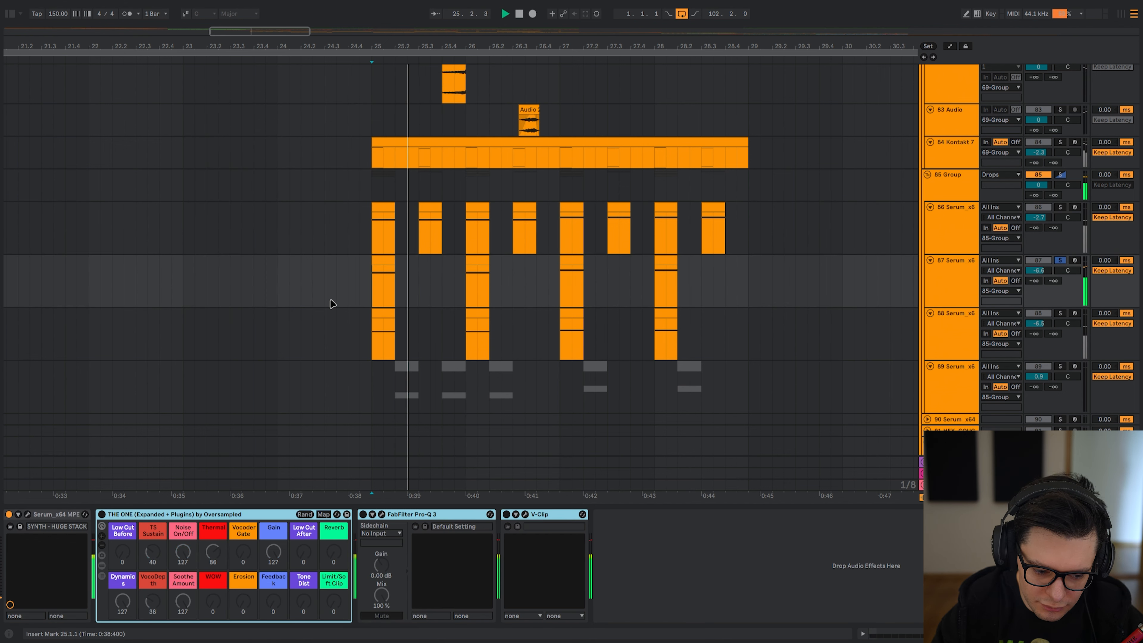
# - Reactivate track 87's THE ONE, FabFilter Pro-Q 3 and V-Clip one by one, listening to each stage
pyautogui.click(271, 515)
pyautogui.press('0')
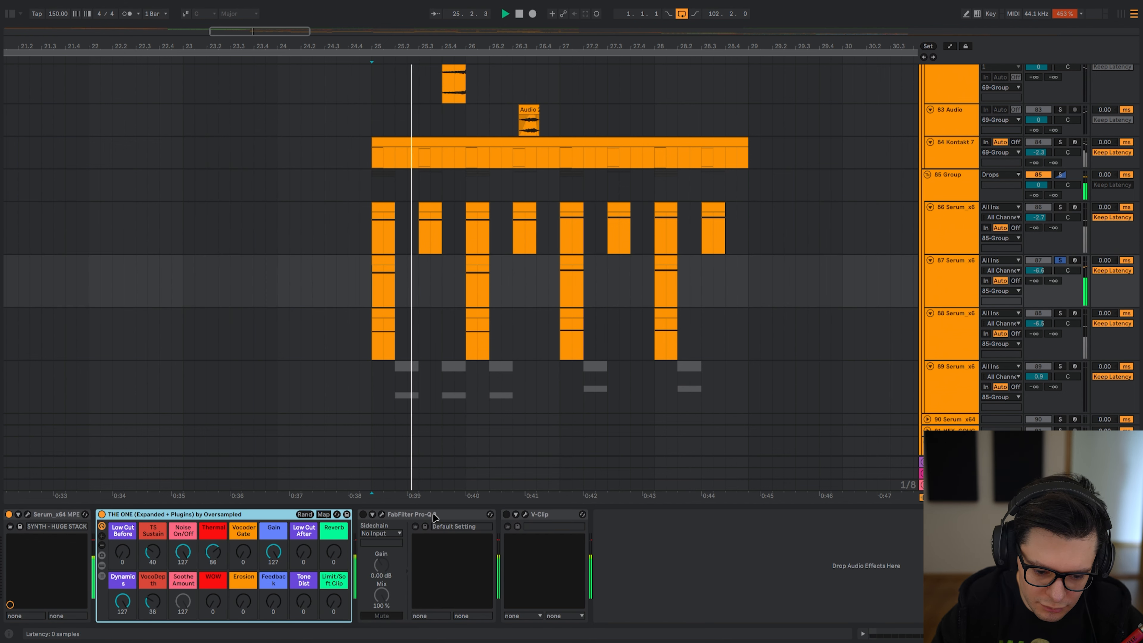
pyautogui.click(435, 516)
pyautogui.press('0')
pyautogui.press('space')
pyautogui.press('space')
pyautogui.click(543, 515)
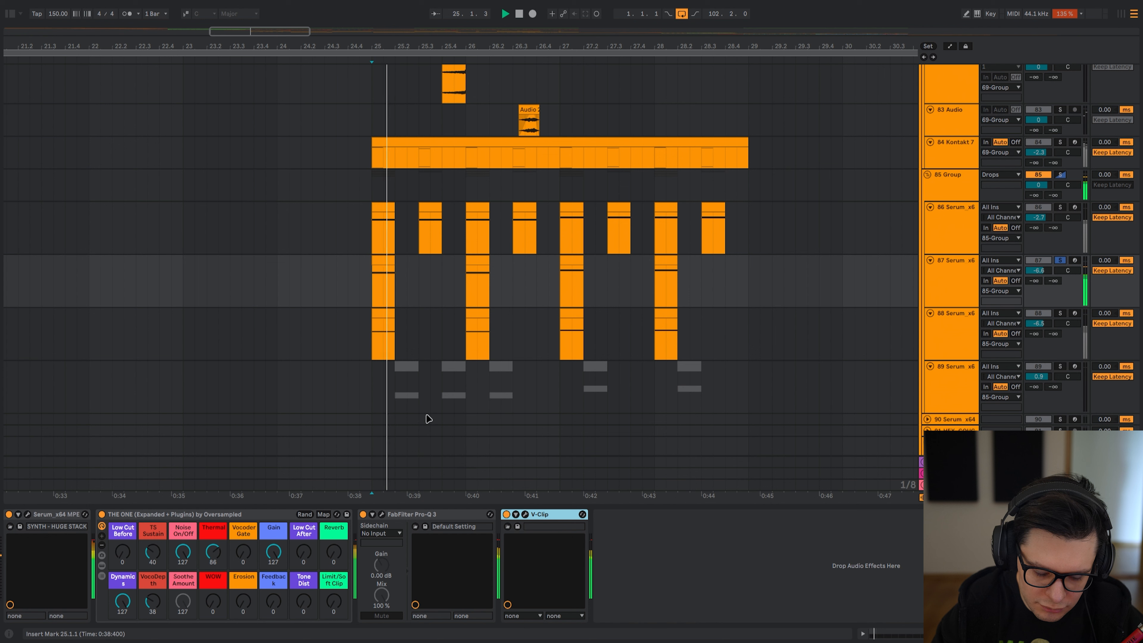
# - Solo track 88 and play it from 25.1.1 with THE ONE, FabFilter Pro-Q 3, V-Clip and Utility deactivated
pyautogui.click(366, 358)
pyautogui.click(421, 515)
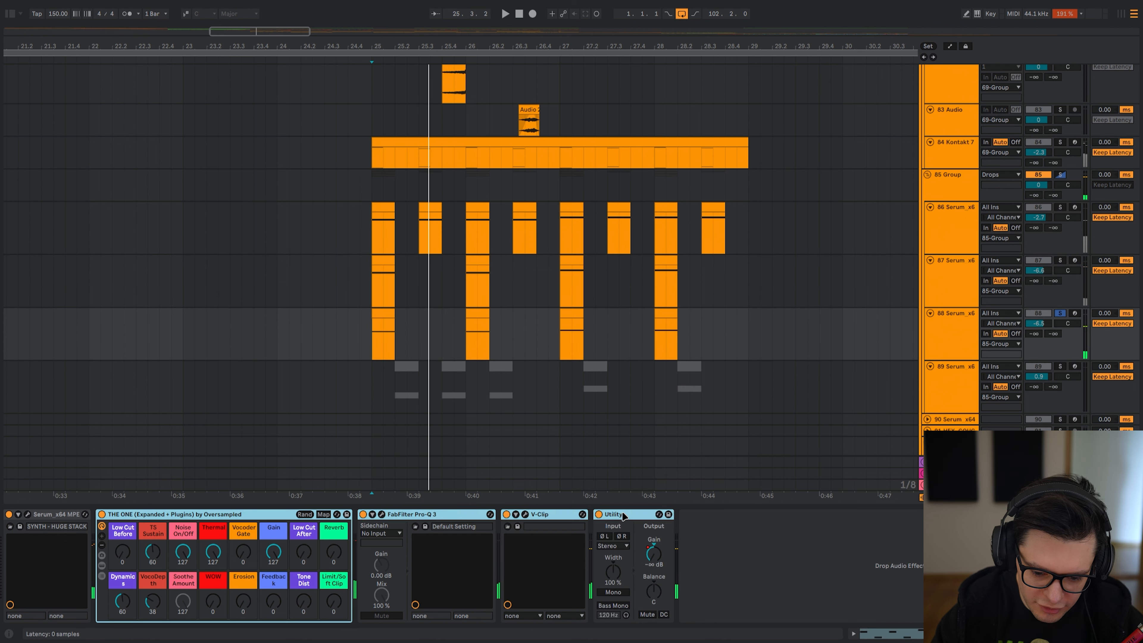
pyautogui.press('space')
pyautogui.press('0')
# - Reactivate track 88's effects one after another up to V-Clip and Utility, and play the track with them
pyautogui.click(543, 514)
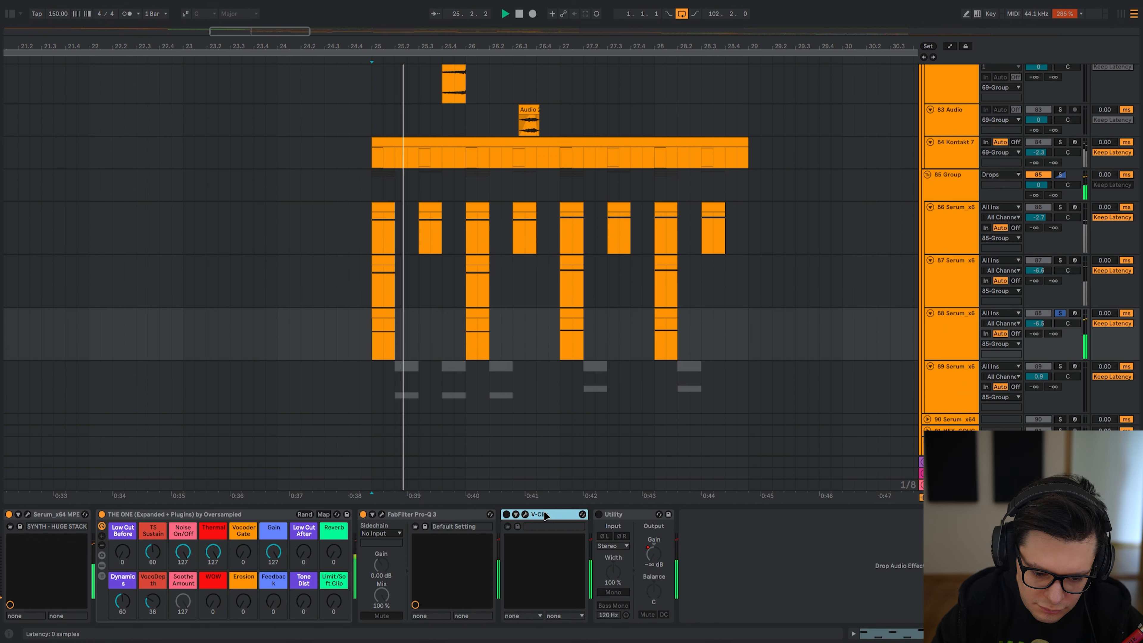
pyautogui.click(627, 516)
pyautogui.press('0')
pyautogui.press('space')
pyautogui.press('space')
pyautogui.press('space')
# - Play tracks 86, 87 and 88 from 25.1.1, soloing each one separately with its effects active
pyautogui.click(374, 305)
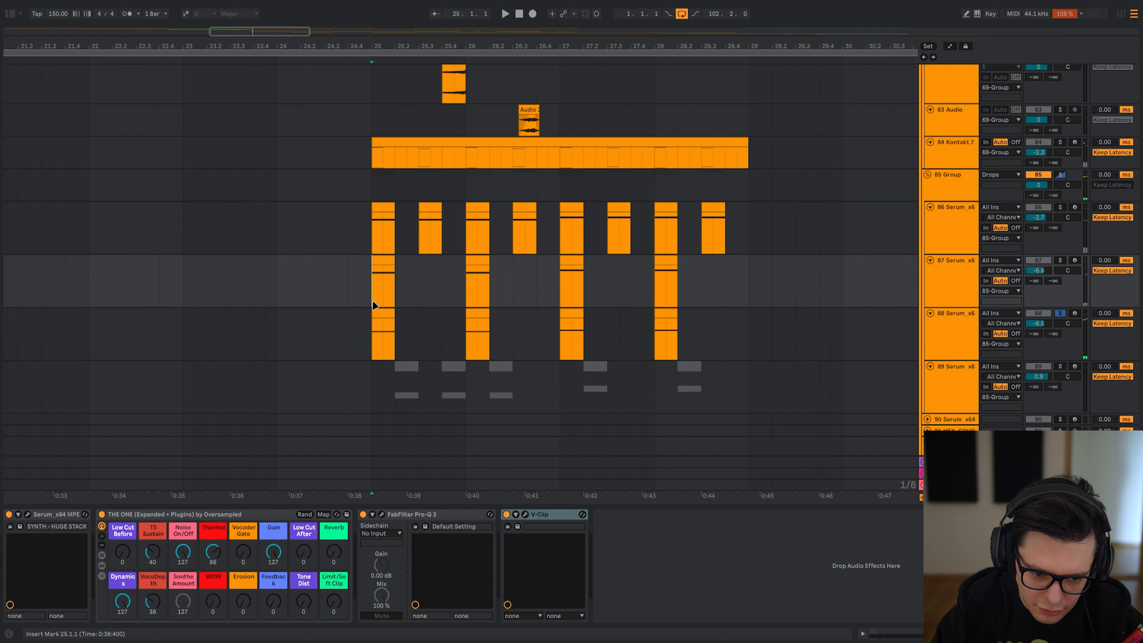
pyautogui.click(376, 233)
pyautogui.press('s')
pyautogui.click(374, 285)
pyautogui.press('space')
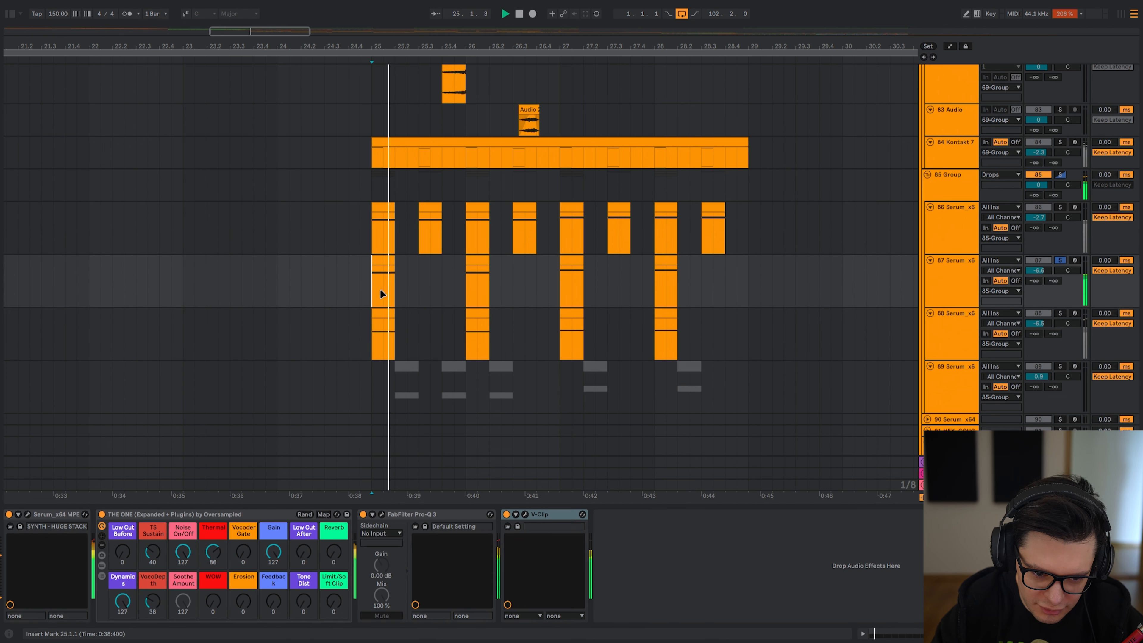
pyautogui.press('space')
pyautogui.click(373, 346)
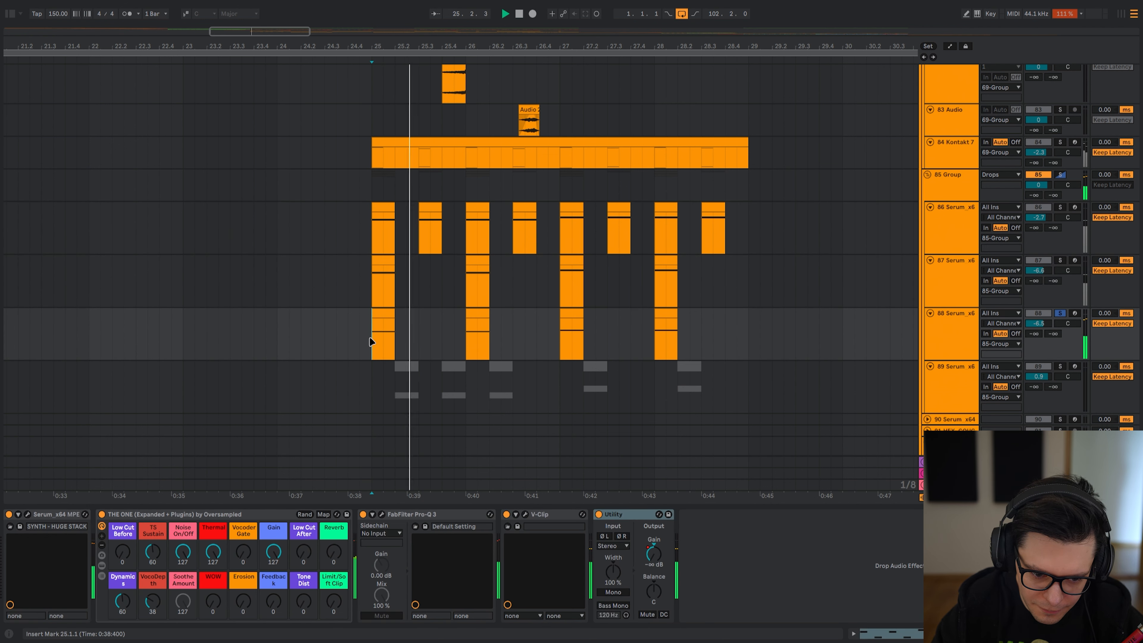
# - Select the first clips of tracks 86 to 88 and play the three layers soloed together
pyautogui.moveTo(370, 342); pyautogui.dragTo(400, 233)
pyautogui.press('space')
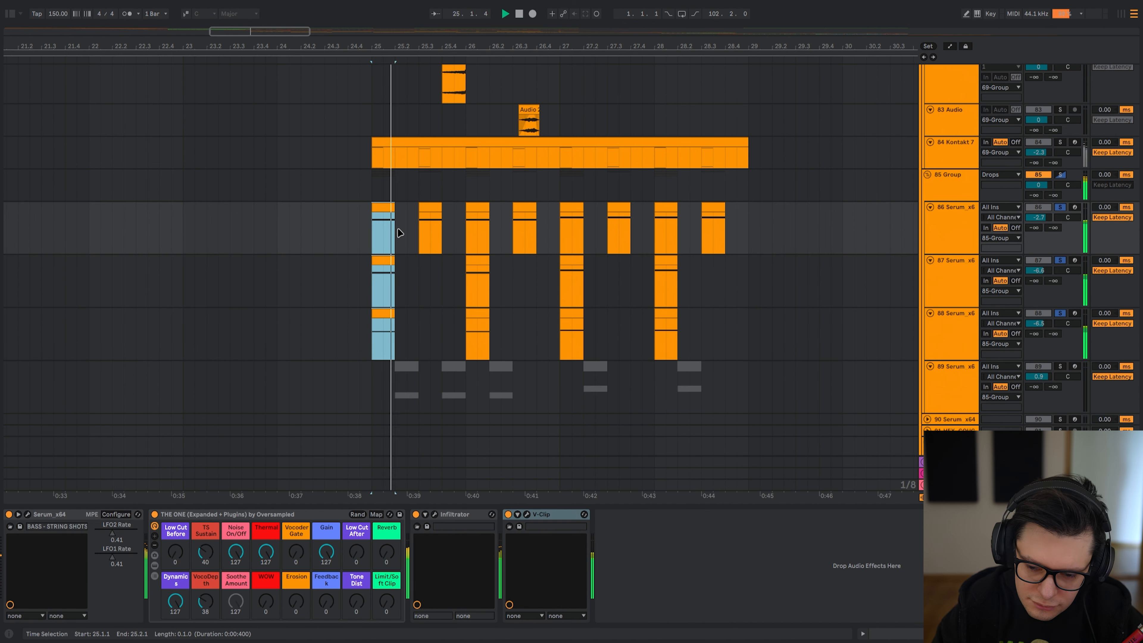
pyautogui.click(1061, 312)
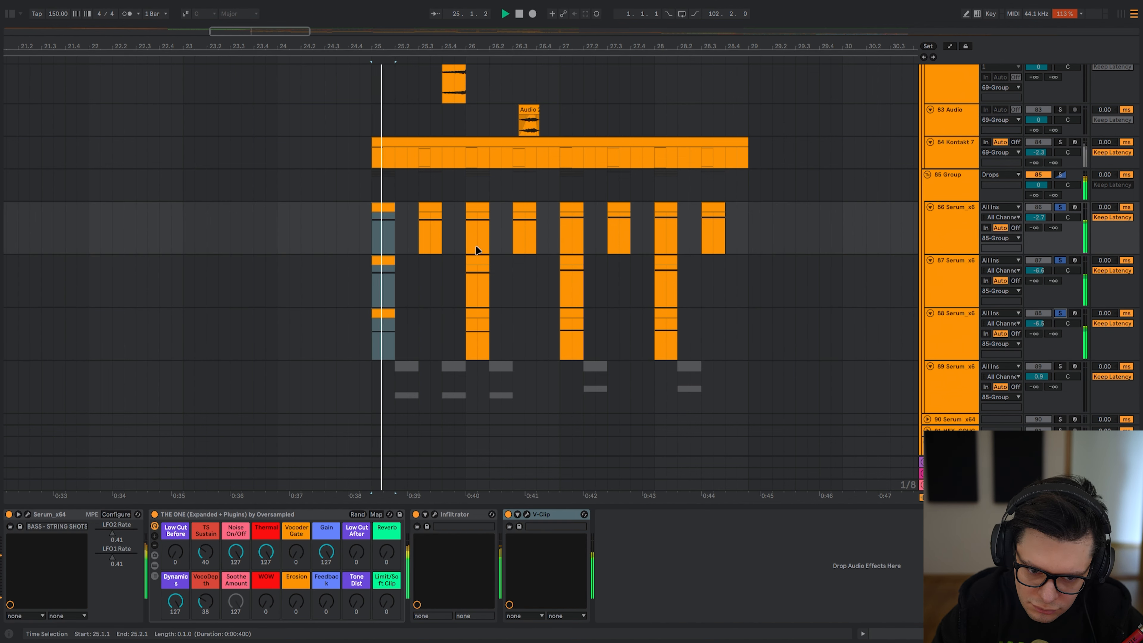
pyautogui.hotkey('ctrl', 'l')
# - Solo track 73 and play its Oversampled_SC_br-ass-F clip from 25.1.1
pyautogui.scroll(10, 454, 276)
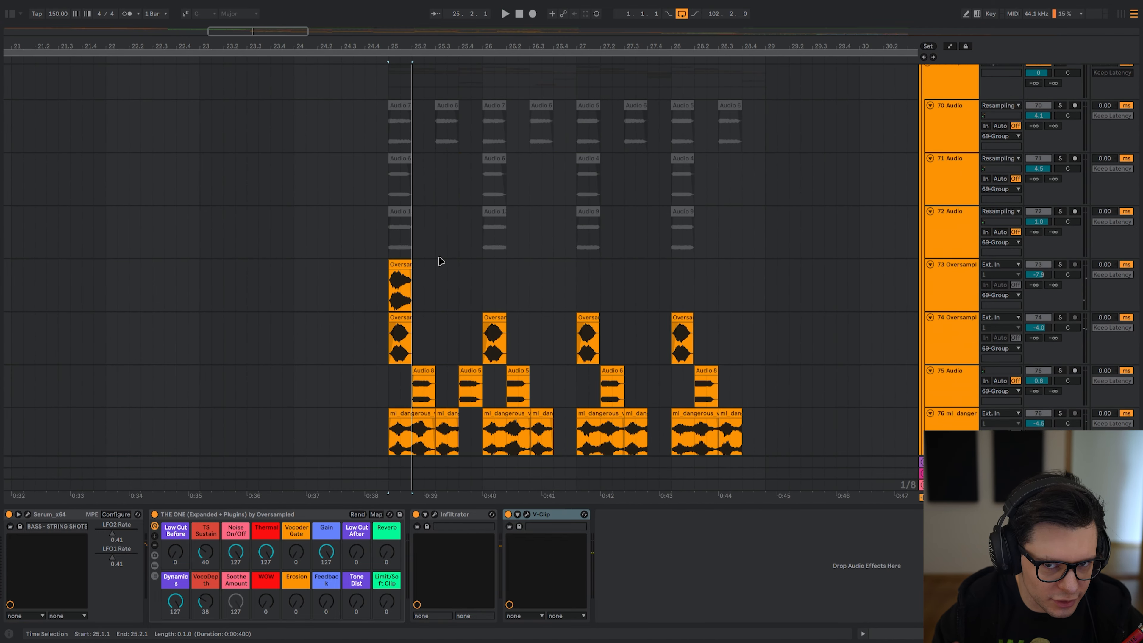
pyautogui.scroll(10, 441, 261)
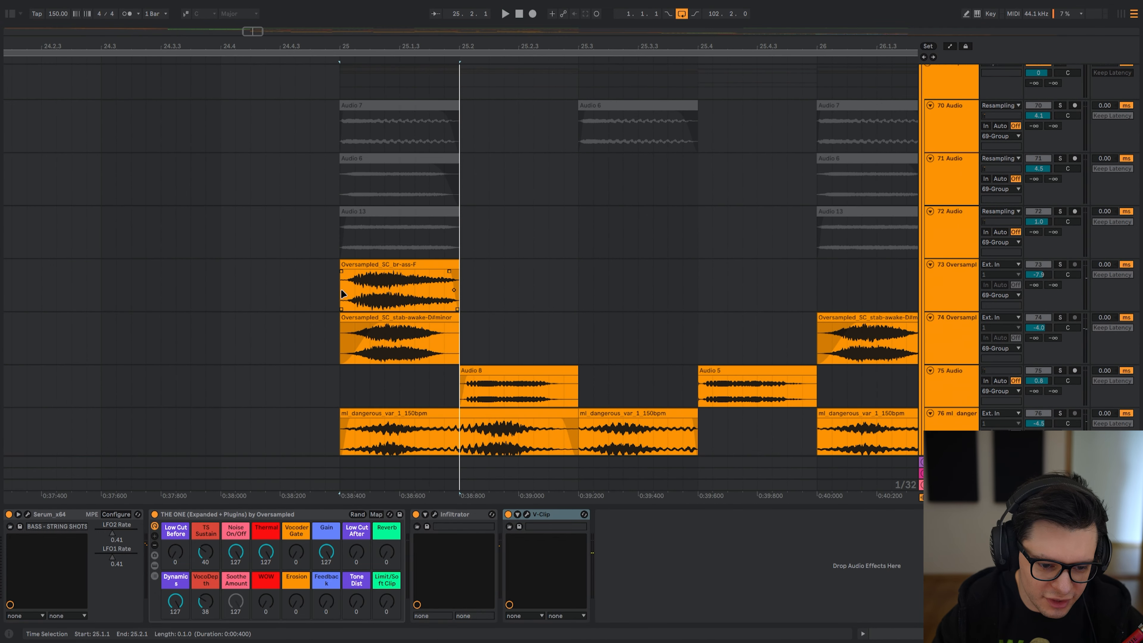
pyautogui.click(351, 286)
pyautogui.press('space')
pyautogui.press('space')
pyautogui.press('space')
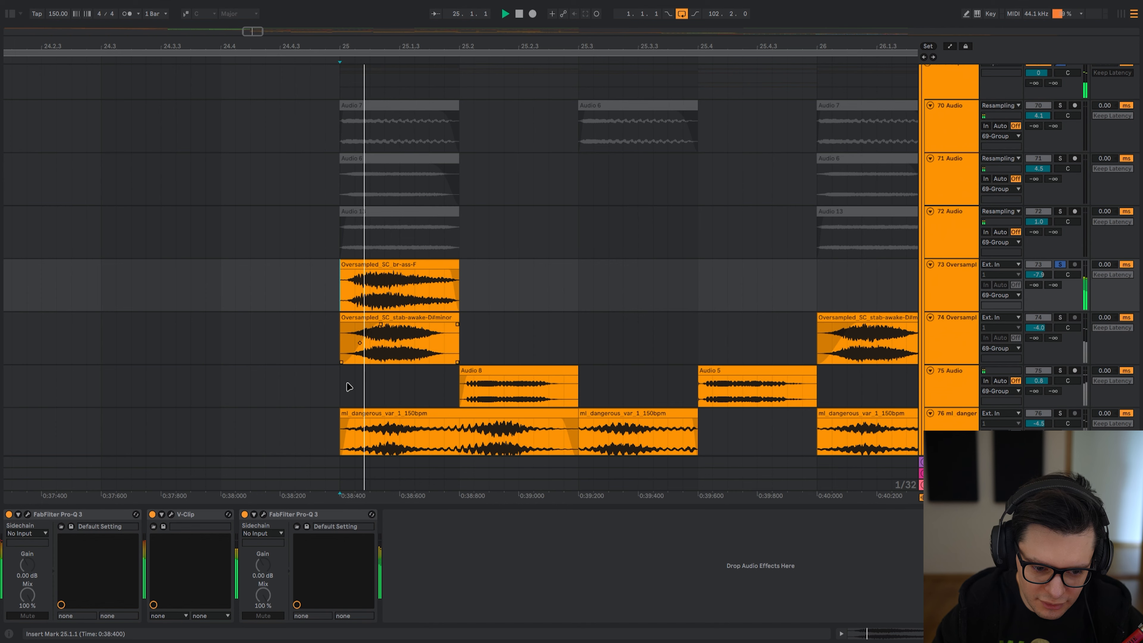
# - Solo track 74 and play its Oversampled_SC_stab-awake-D#minor clip at 25.1.1
pyautogui.scroll(-2, 350, 387)
pyautogui.click(322, 290)
pyautogui.press('s')
pyautogui.press('space')
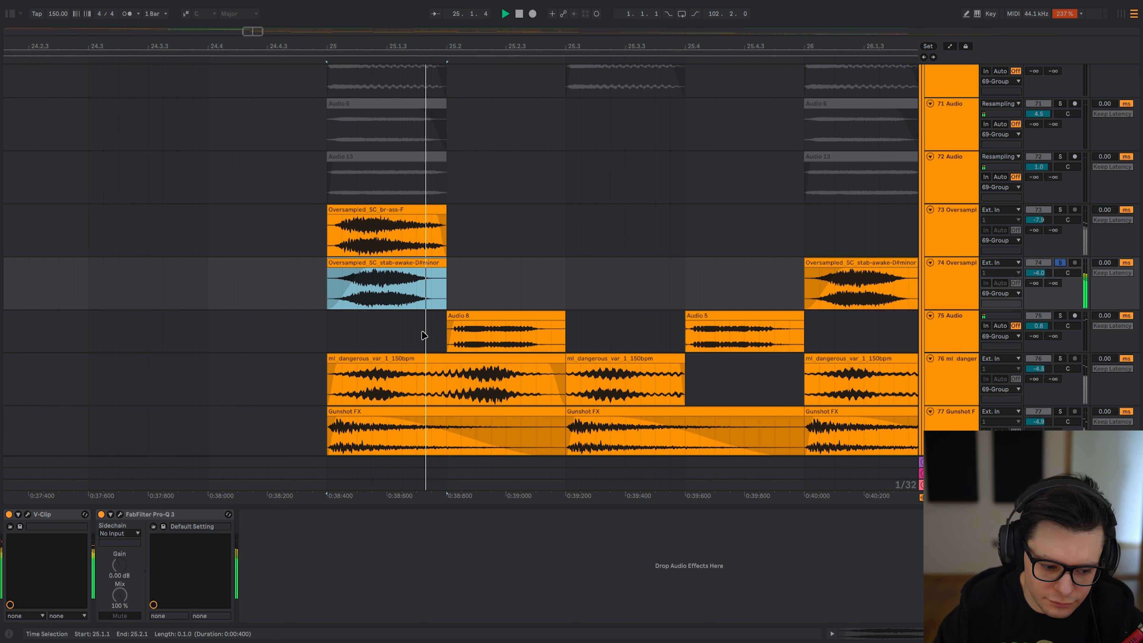
# - Solo track 77 and play its Gunshot FX clip from 25.1.1
pyautogui.press('space')
pyautogui.scroll(-3, 423, 334)
pyautogui.click(327, 380)
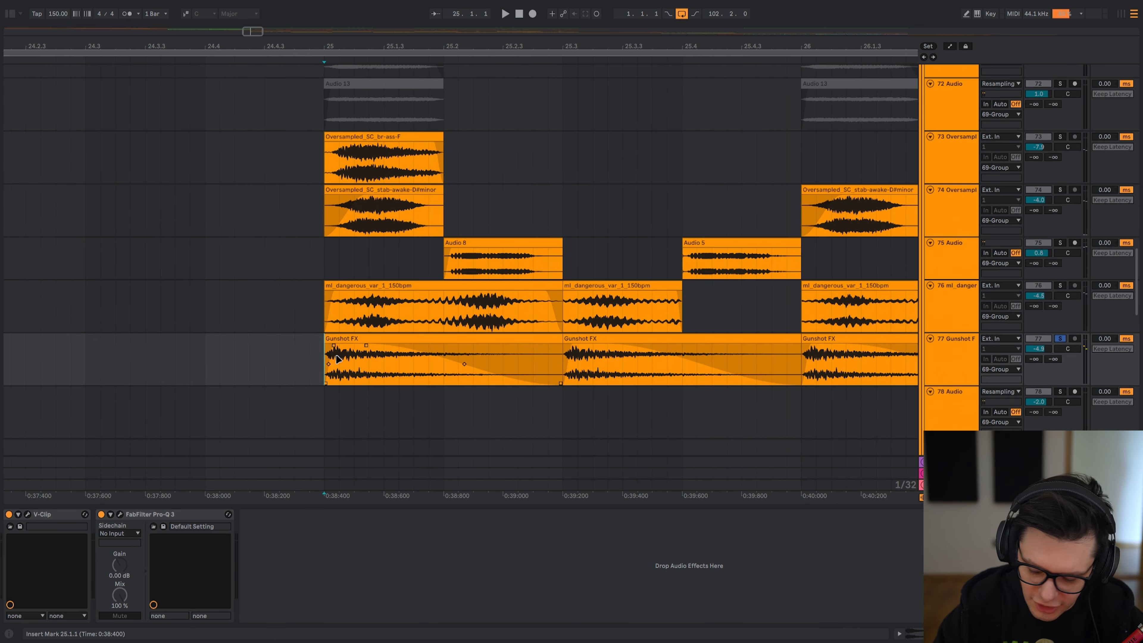
pyautogui.press('space')
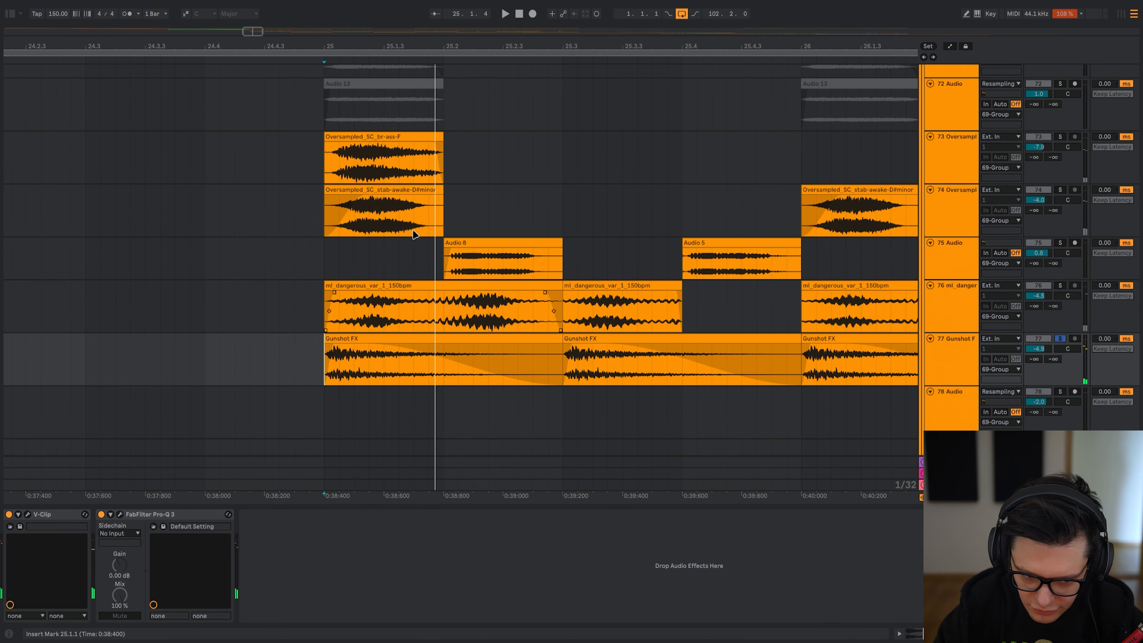
pyautogui.scroll(-10, 427, 187)
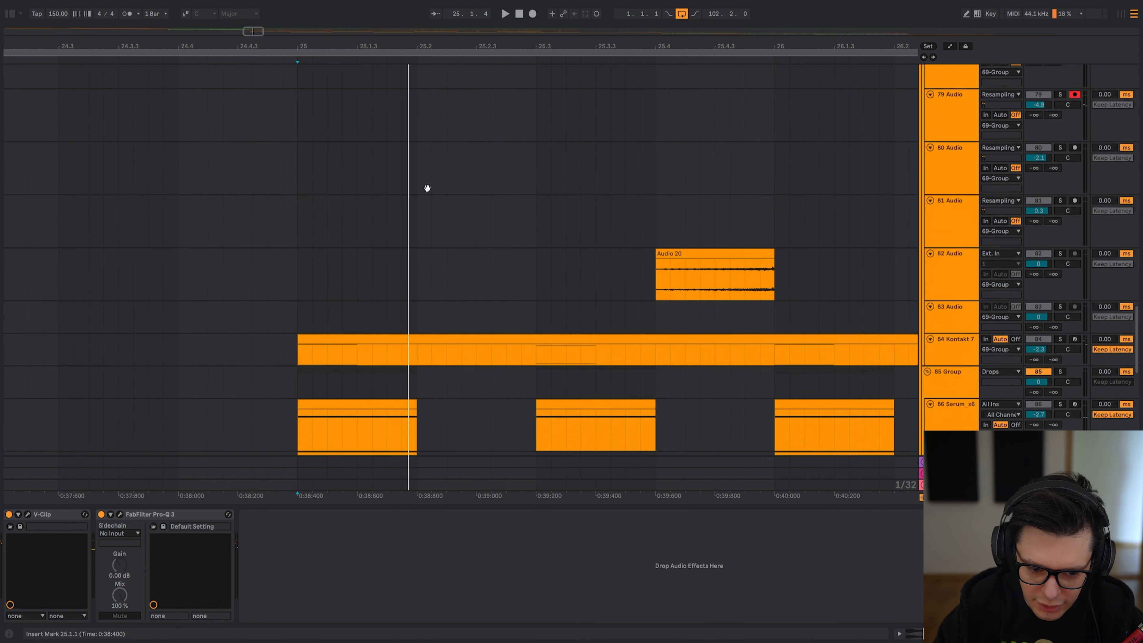
# - Solo the 85 Group and play its Serum layers from 25.1.1
pyautogui.press('space')
pyautogui.press('space')
pyautogui.press('space')
pyautogui.press('space')
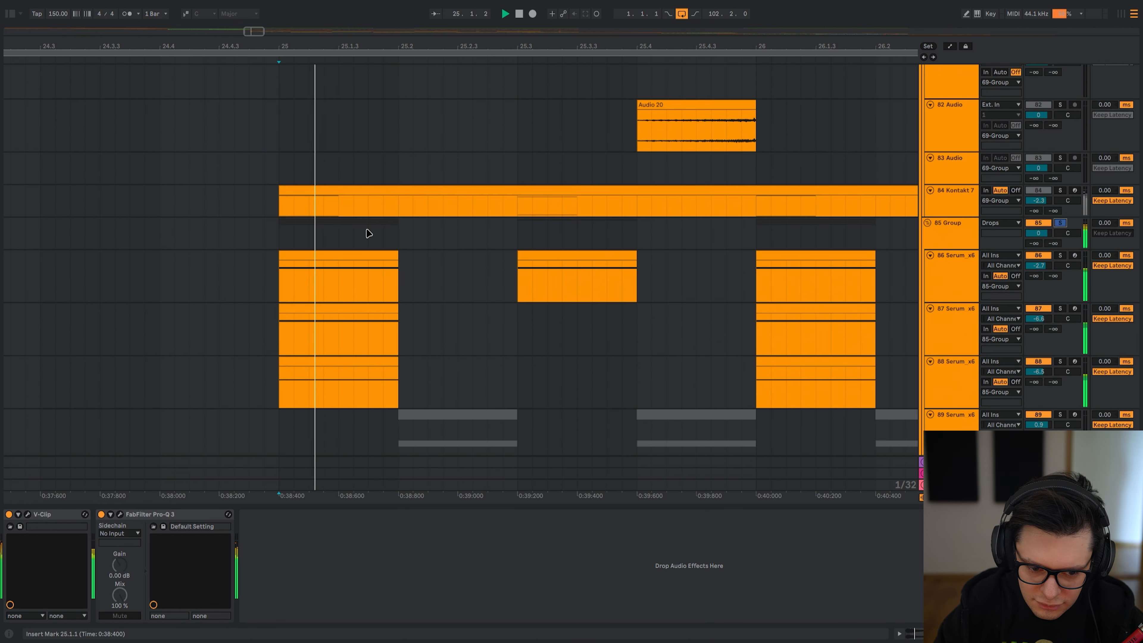
# - Add the 84 Kontakt 7 track to the solo and play it together with the 85 Group from 25.1.1
pyautogui.scroll(-3, 462, 213)
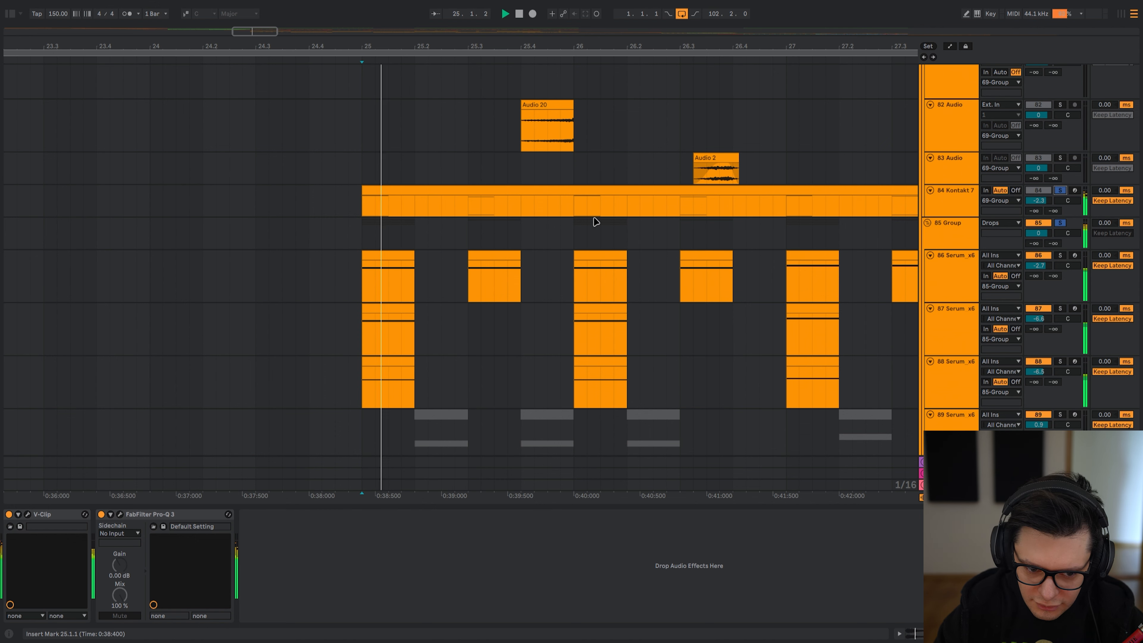
pyautogui.scroll(3, 459, 208)
pyautogui.moveTo(460, 207); pyautogui.dragTo(436, 208)
pyautogui.press('space')
# - Solo track 75 and play its first Audio 8 clip with the other soloed layers
pyautogui.scroll(-3, 457, 254)
pyautogui.moveTo(457, 256); pyautogui.dragTo(431, 209)
pyautogui.scroll(3, 428, 210)
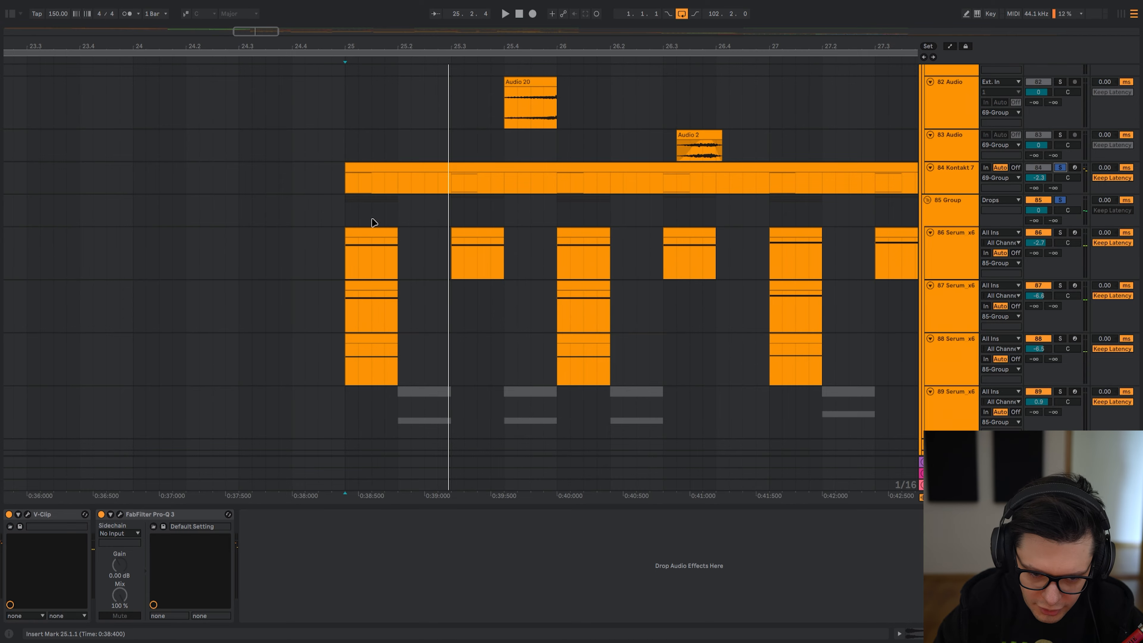
pyautogui.scroll(-3, 389, 218)
pyautogui.moveTo(389, 218); pyautogui.dragTo(434, 163)
pyautogui.scroll(3, 396, 261)
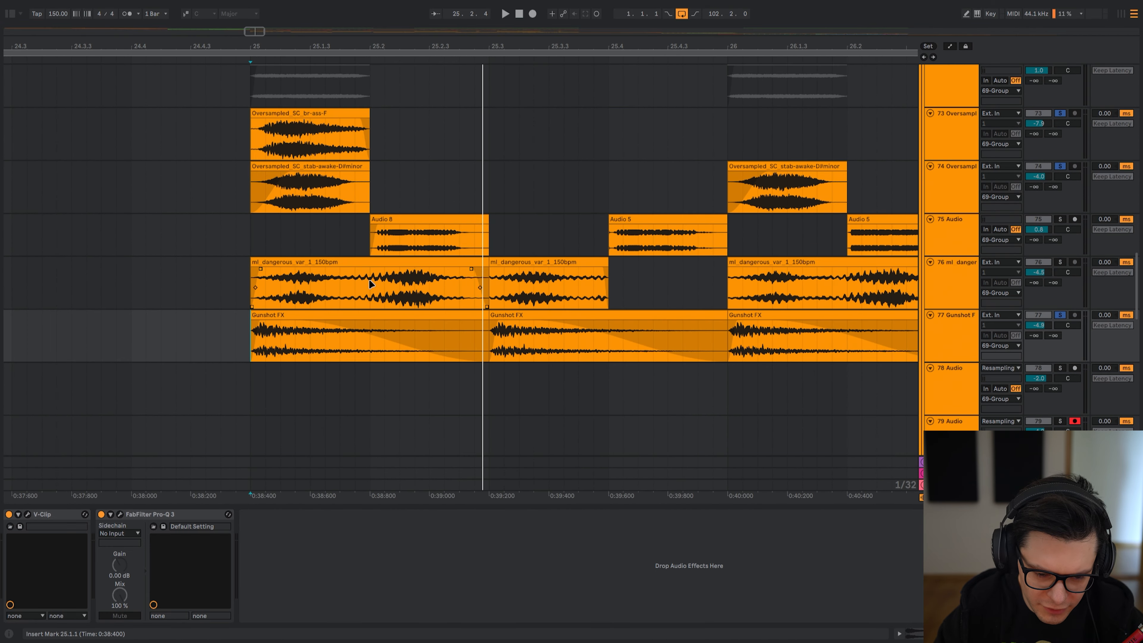
pyautogui.scroll(-2, 370, 283)
pyautogui.click(368, 243)
pyautogui.click(1060, 220)
pyautogui.press('space')
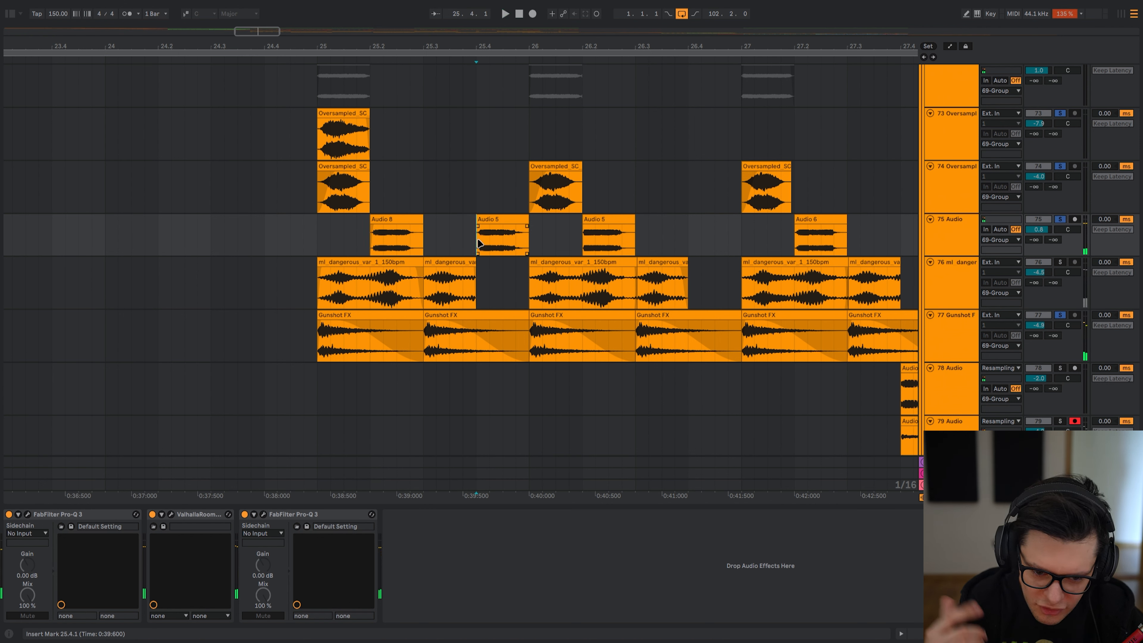
# - Play track 75's Audio 5 clips from 25.4.1 and from 26.2.1
pyautogui.press('space')
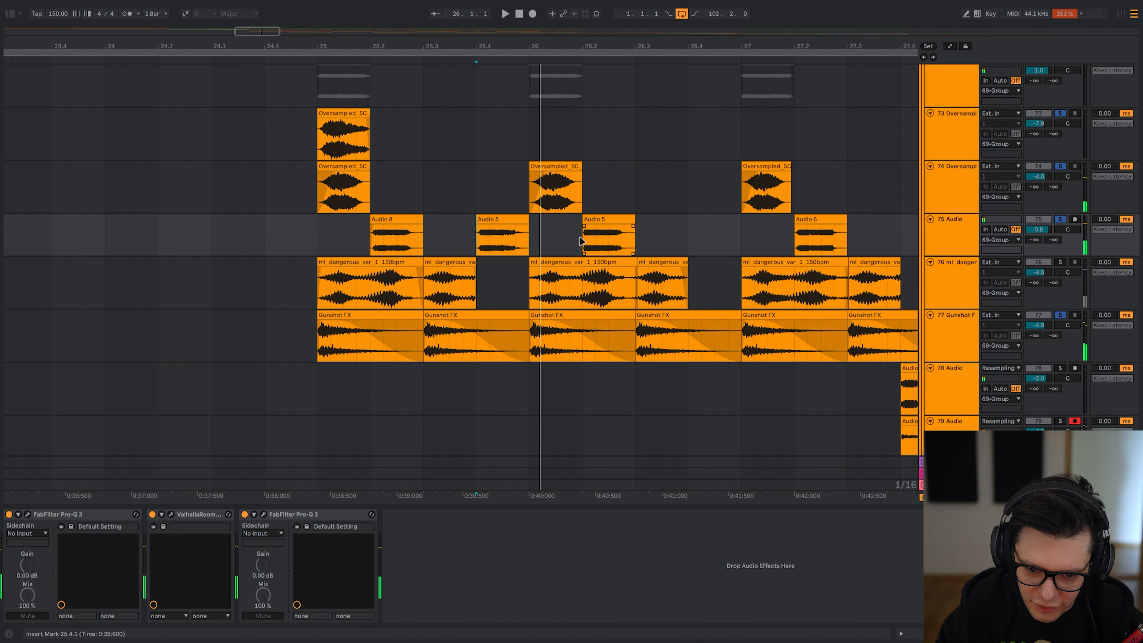
pyautogui.press('space')
pyautogui.press('space')
# - Play all the soloed drop layers together from 25.1.1
pyautogui.press('space')
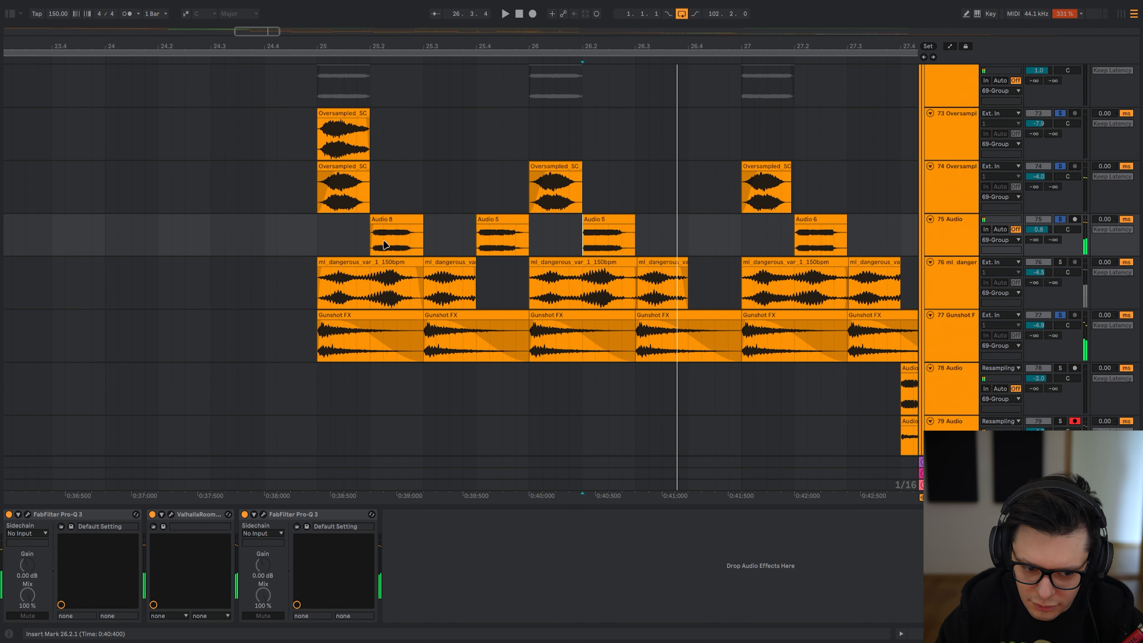
pyautogui.hscroll(2, 632, 220)
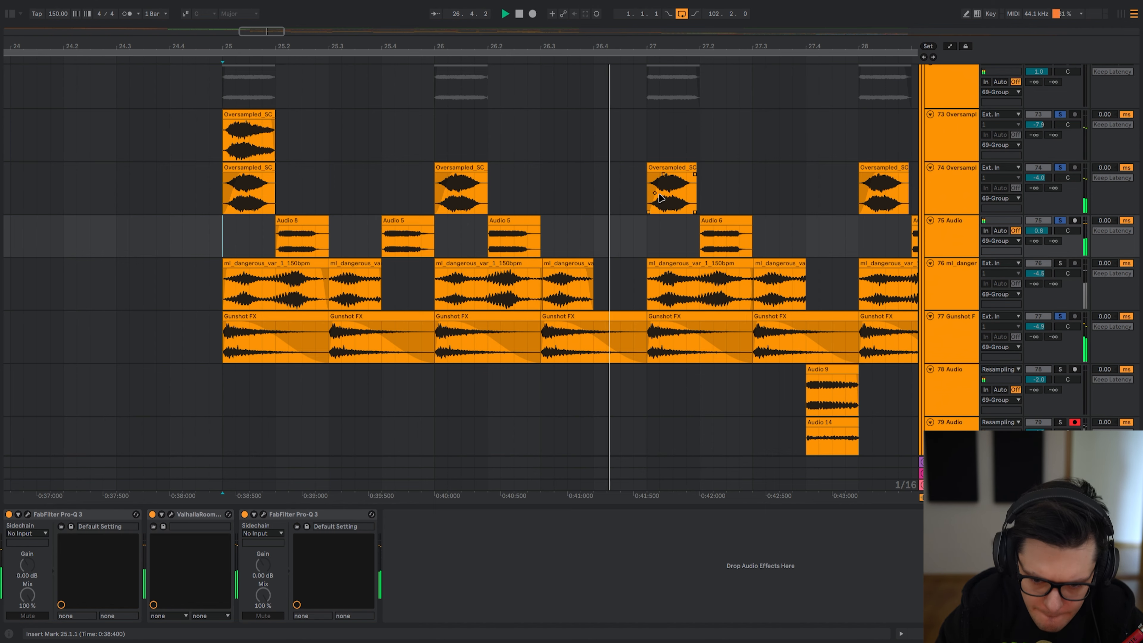
pyautogui.hscroll(2, 581, 218)
pyautogui.scroll(-10, 581, 218)
pyautogui.scroll(10, 581, 219)
pyautogui.hscroll(-2, 581, 219)
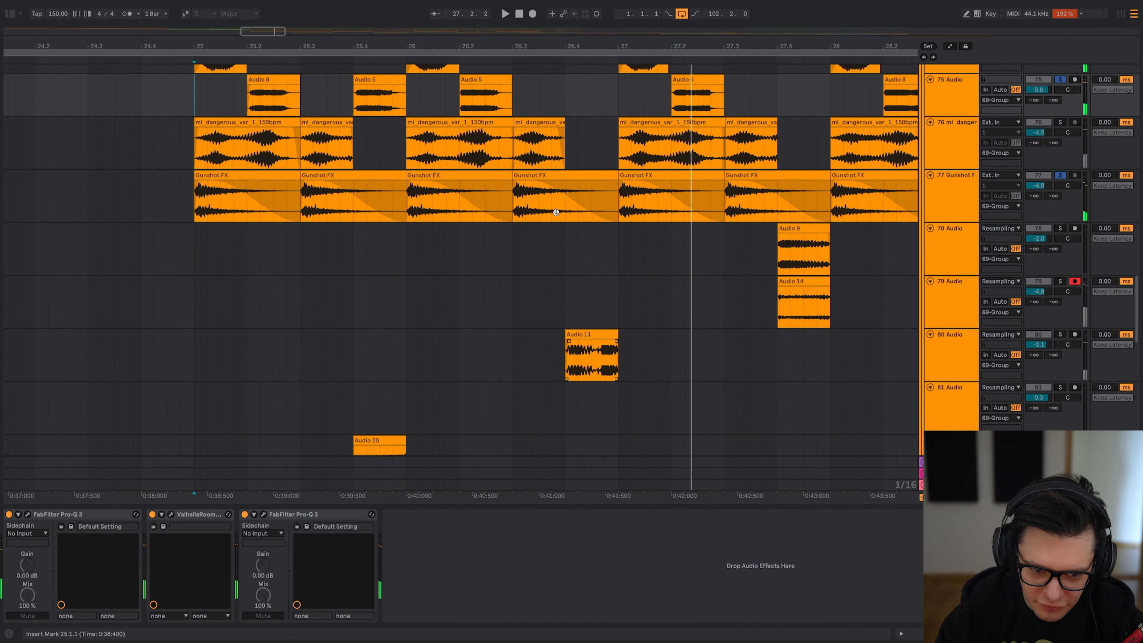
# - Solo track 80 and play its Audio 11 clip from 26.4.1, then with a lead-in from 26.3.3
pyautogui.click(1060, 388)
pyautogui.scroll(-1, 546, 355)
pyautogui.hscroll(1, 546, 355)
pyautogui.click(543, 360)
pyautogui.press('space')
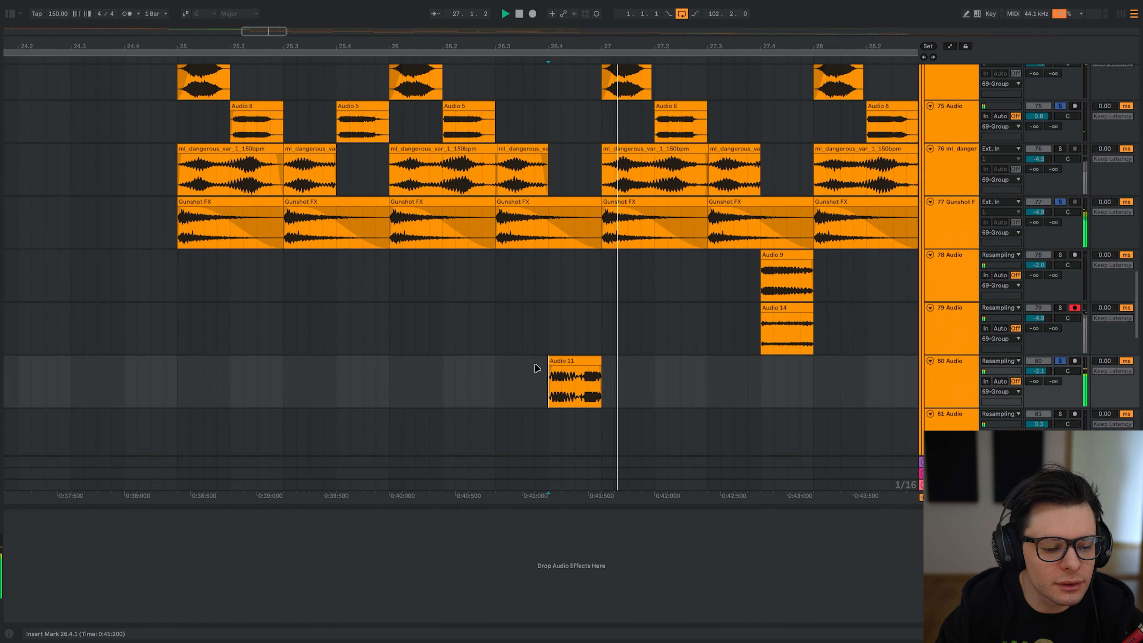
pyautogui.press('space')
pyautogui.click(517, 385)
pyautogui.press('space')
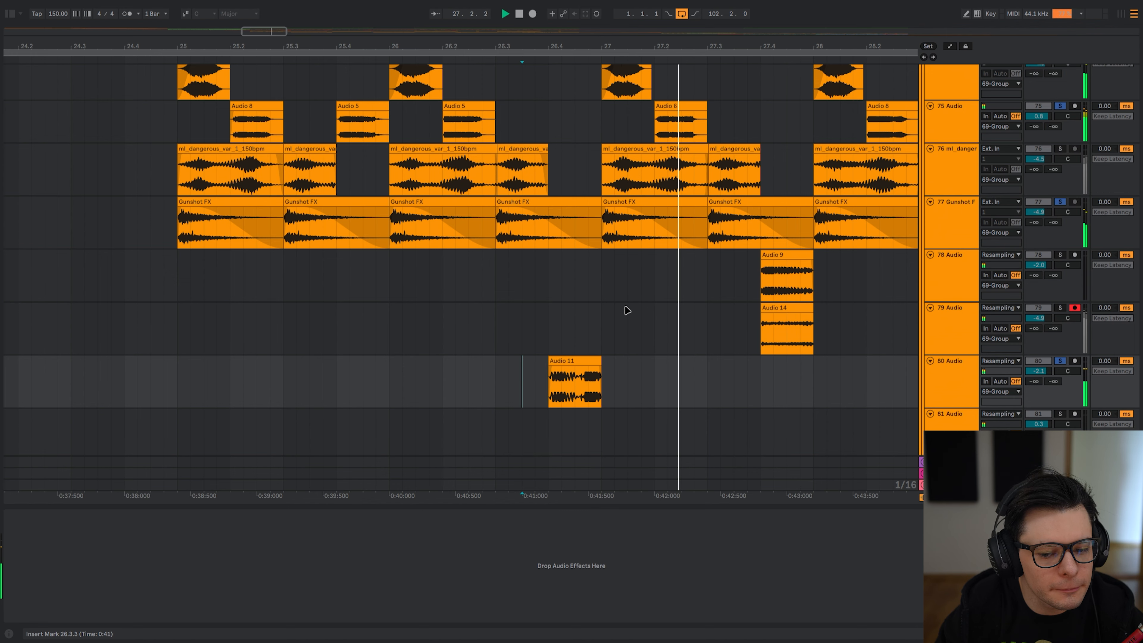
pyautogui.scroll(-4, 626, 312)
pyautogui.hscroll(1, 634, 314)
pyautogui.scroll(-1, 633, 314)
pyautogui.press('space')
# - Solo tracks 78 and 79 and play their Audio 9 and Audio 14 clips from 27.4.1
pyautogui.scroll(4, 666, 304)
pyautogui.moveTo(585, 268); pyautogui.dragTo(594, 322)
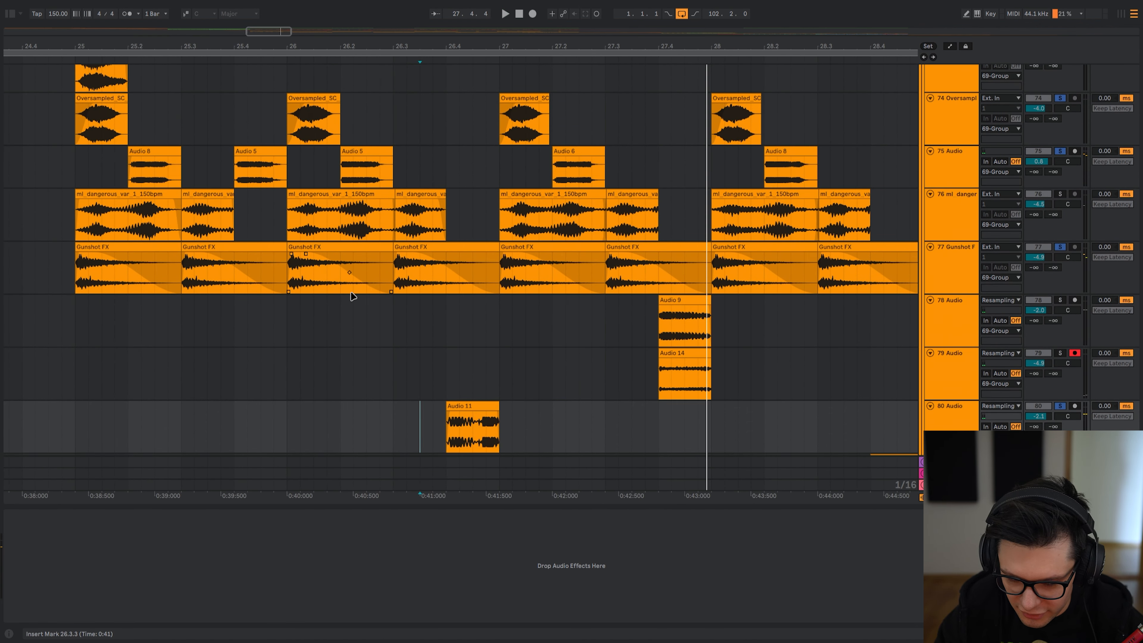
pyautogui.scroll(-1, 601, 334)
pyautogui.hscroll(3, 601, 334)
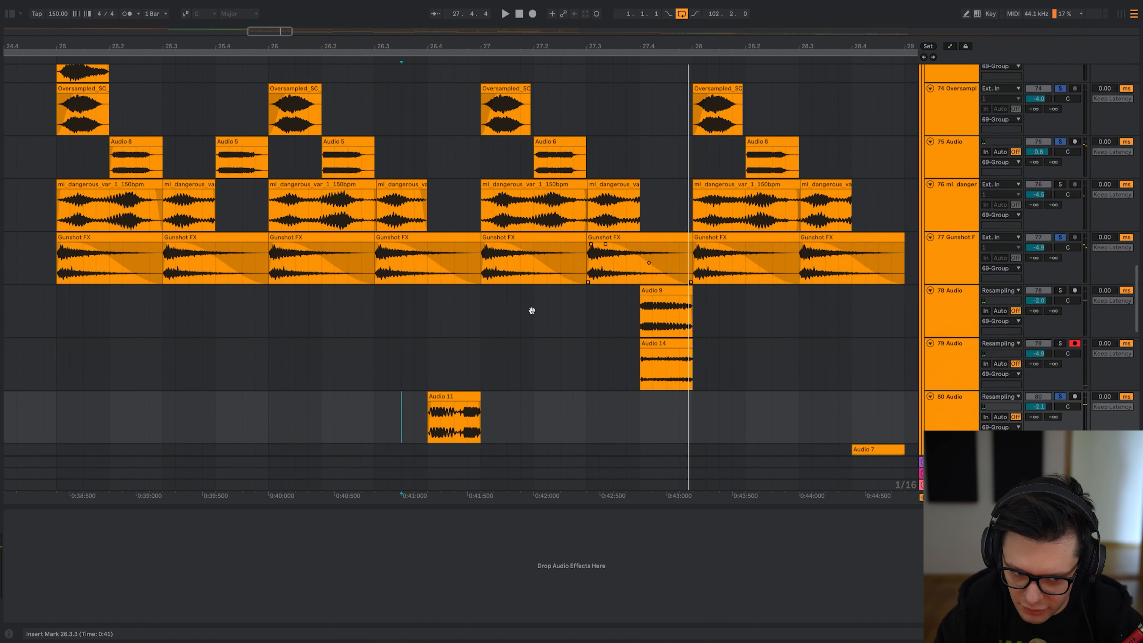
pyautogui.click(626, 315)
pyautogui.press('space')
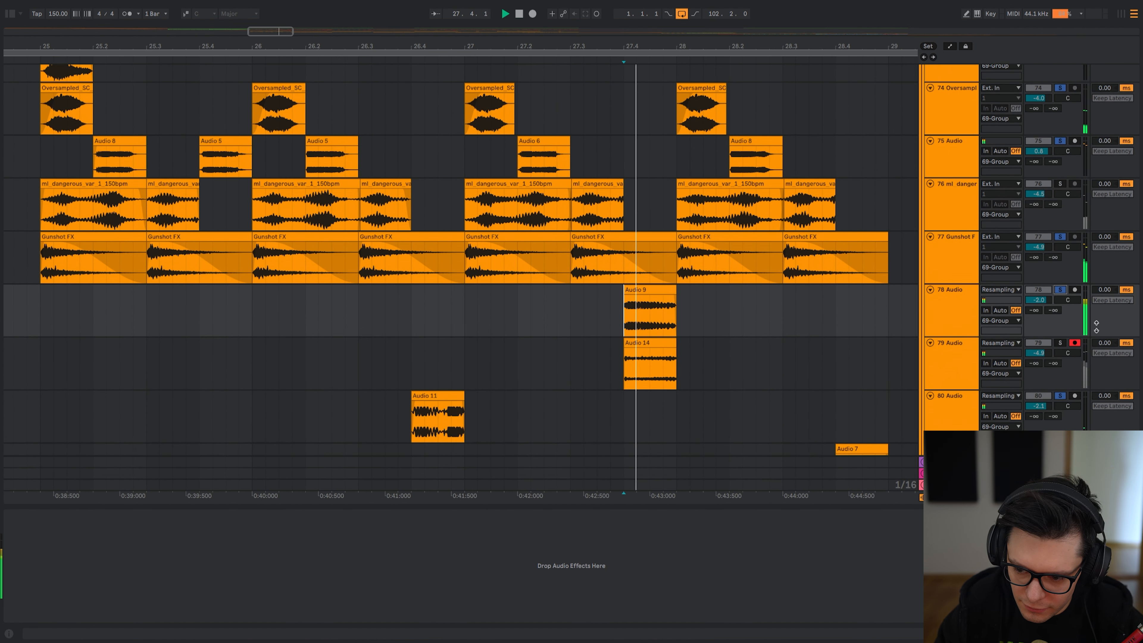
pyautogui.click(632, 386)
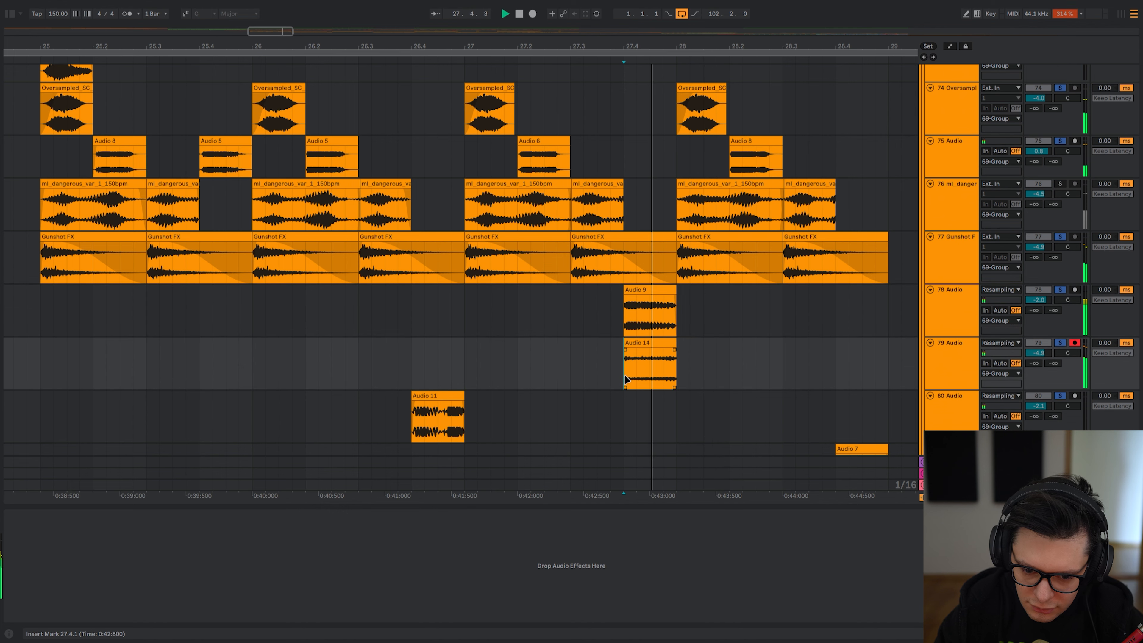
# - Play the soloed drop layers from 28.3.1 to hear the Audio 7 clip on track 81
pyautogui.scroll(-1, 625, 373)
pyautogui.hscroll(2, 621, 365)
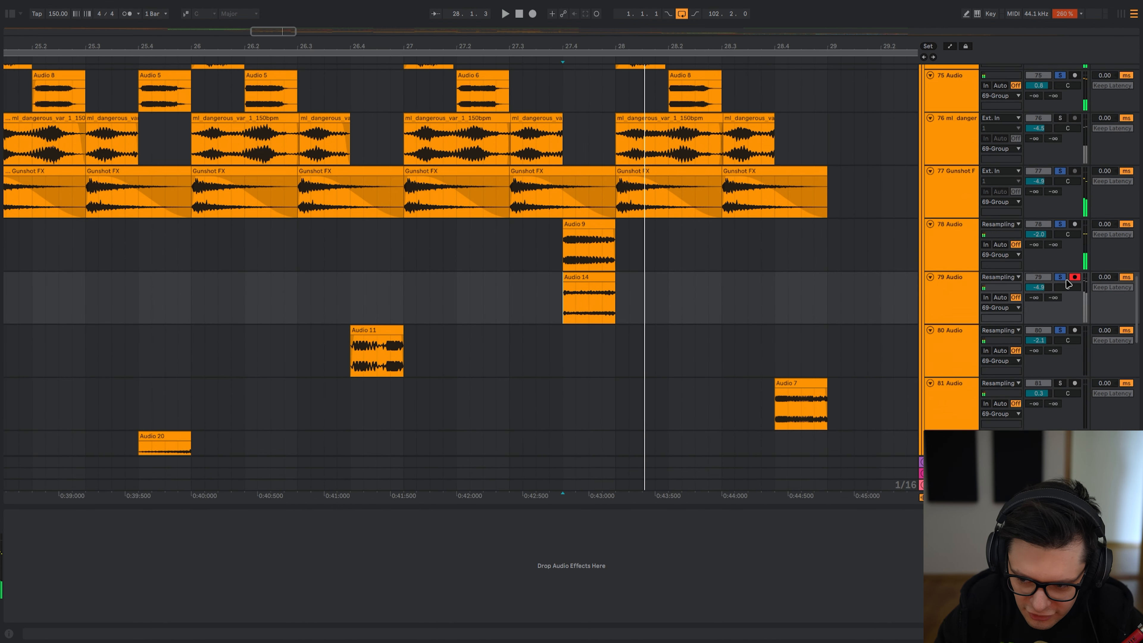
pyautogui.moveTo(604, 332)
pyautogui.mouseDown()
pyautogui.moveTo(605, 85)
pyautogui.moveTo(550, 315)
pyautogui.mouseUp()
pyautogui.scroll(-2, 550, 315)
pyautogui.moveTo(634, 284); pyautogui.dragTo(605, 212)
pyautogui.scroll(2, 573, 247)
pyautogui.click(573, 250)
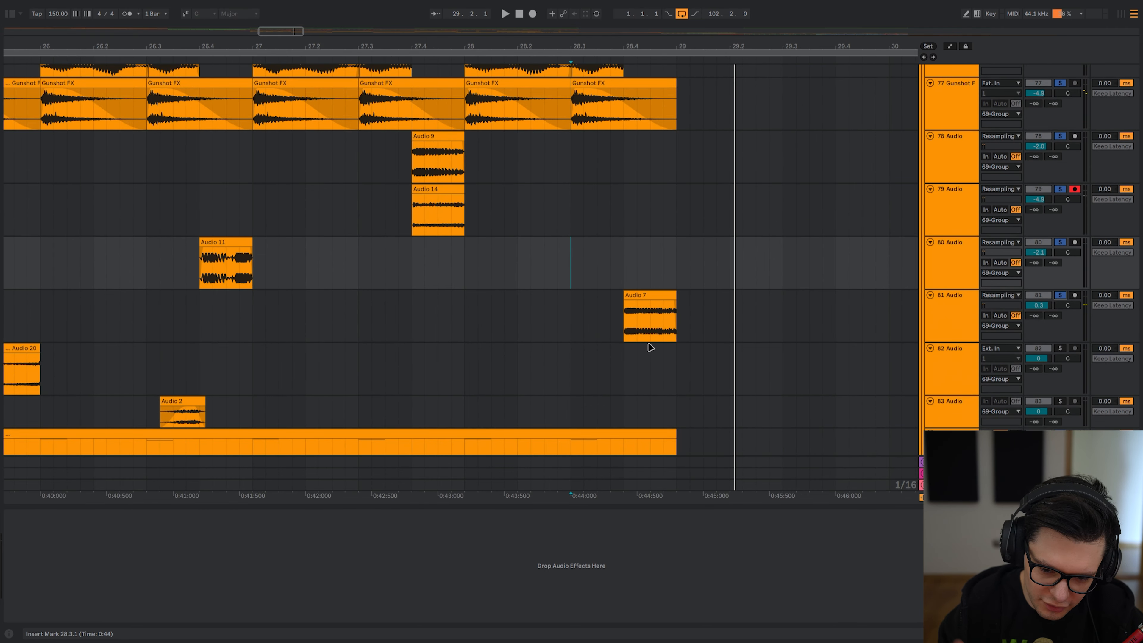
# - Look over the layered drop clips and solo states on the tracks from 74 down to the Serum tracks
pyautogui.scroll(-3, 650, 347)
pyautogui.scroll(4, 525, 347)
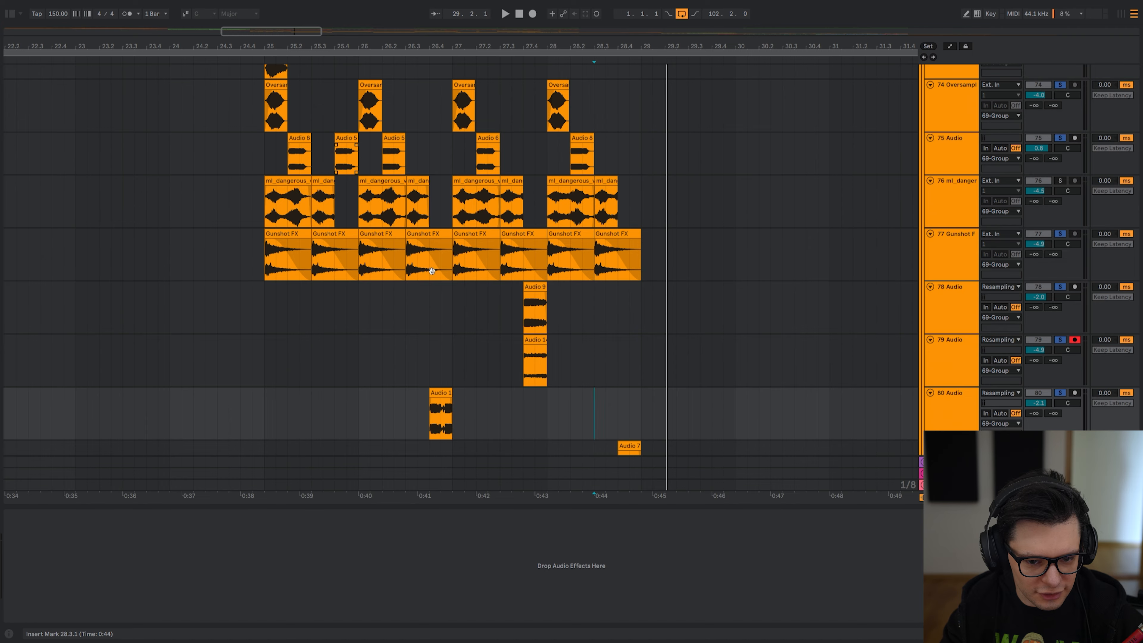
pyautogui.scroll(-3, 431, 252)
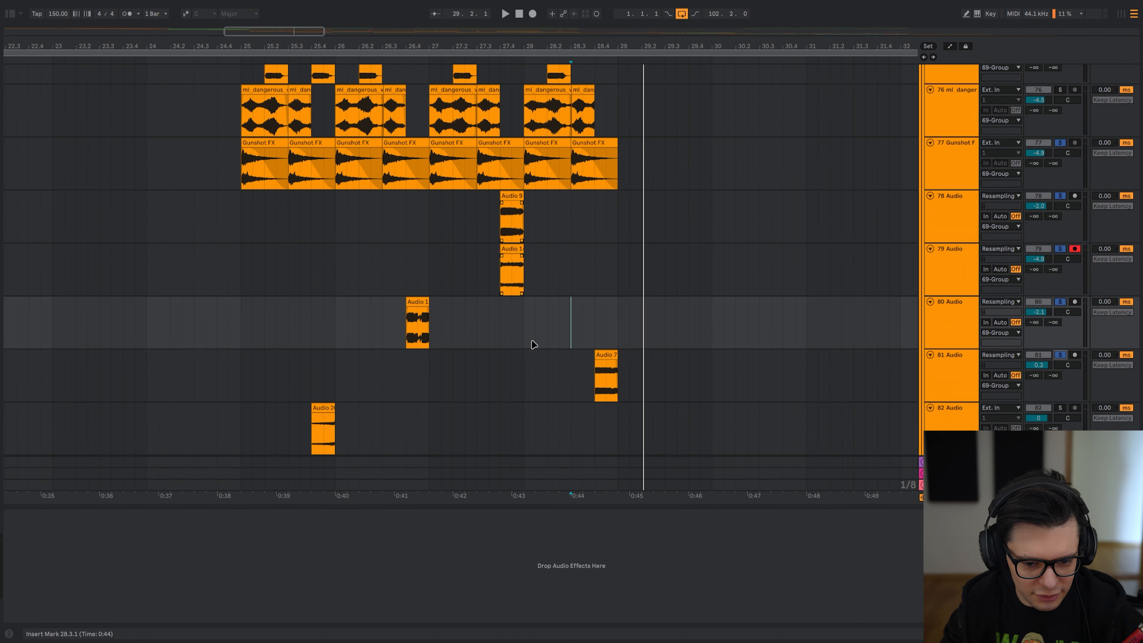
pyautogui.scroll(-2, 607, 385)
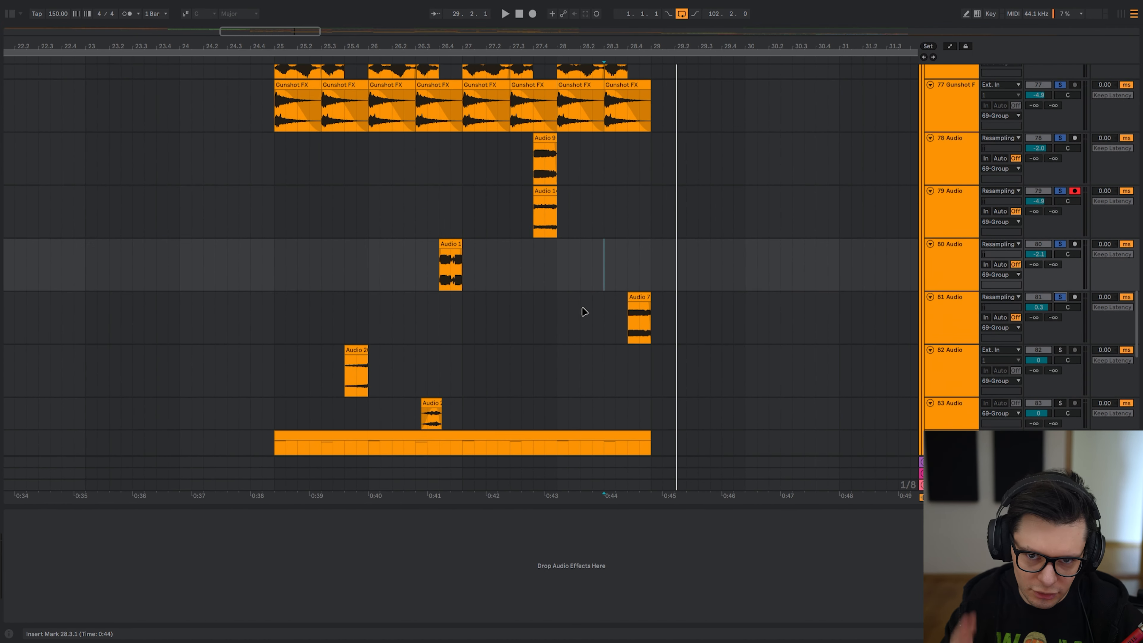
pyautogui.scroll(-4, 572, 297)
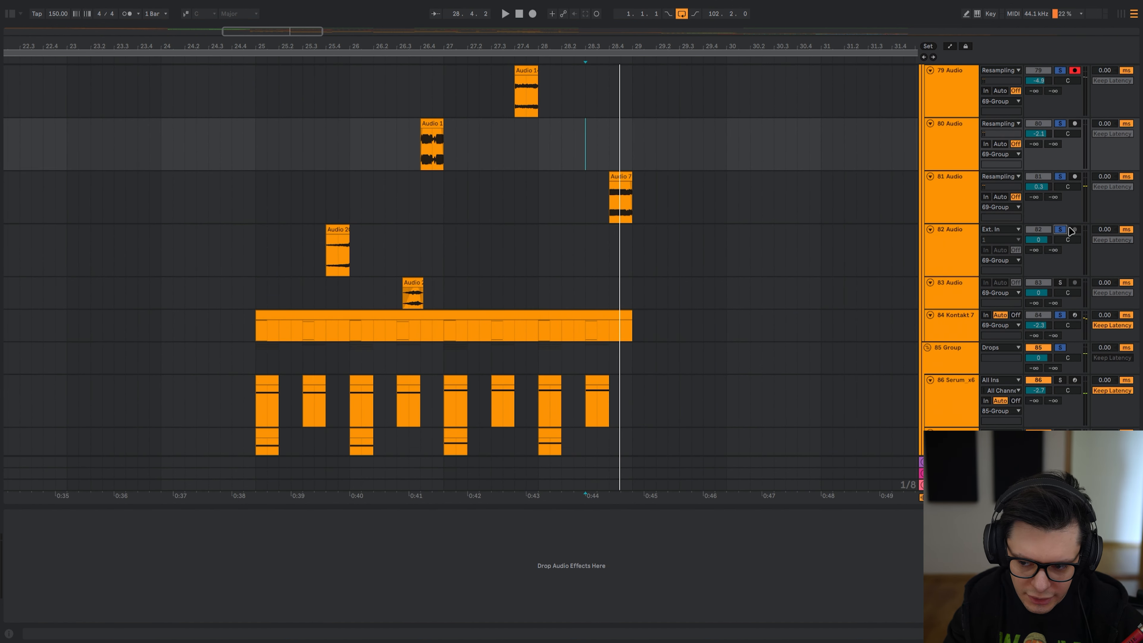
pyautogui.scroll(-4, 503, 179)
pyautogui.scroll(8, 505, 365)
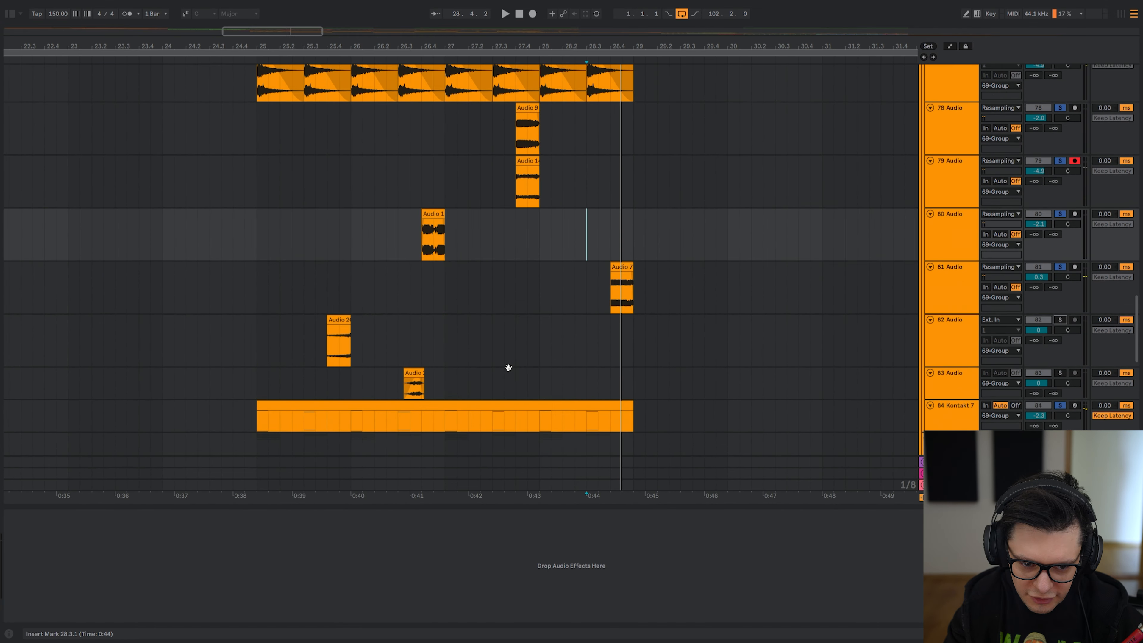
pyautogui.scroll(5, 525, 405)
# - Play the drop from 25.1.1 and add track 76 (ml_danger) to the soloed layers
pyautogui.click(302, 200)
pyautogui.press('space')
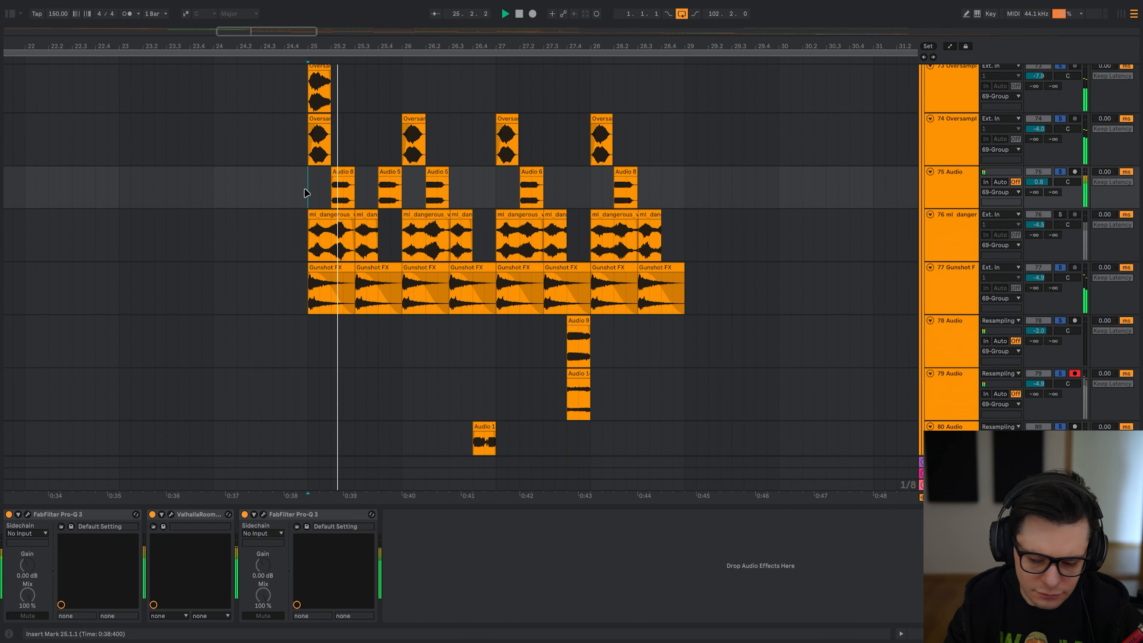
pyautogui.click(971, 239)
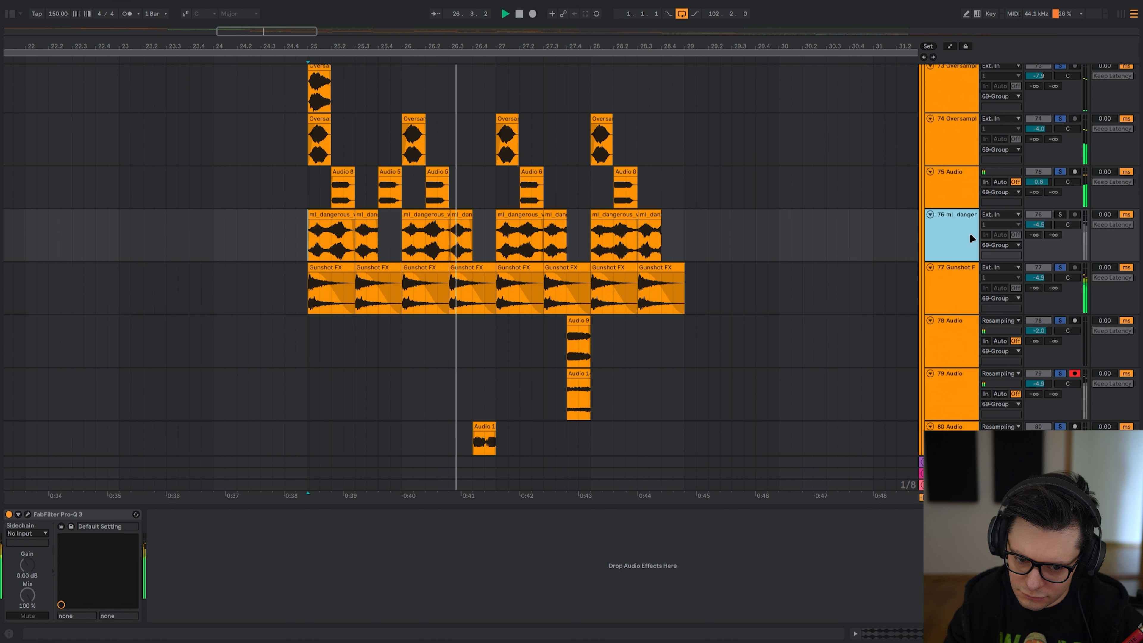
pyautogui.click(1061, 215)
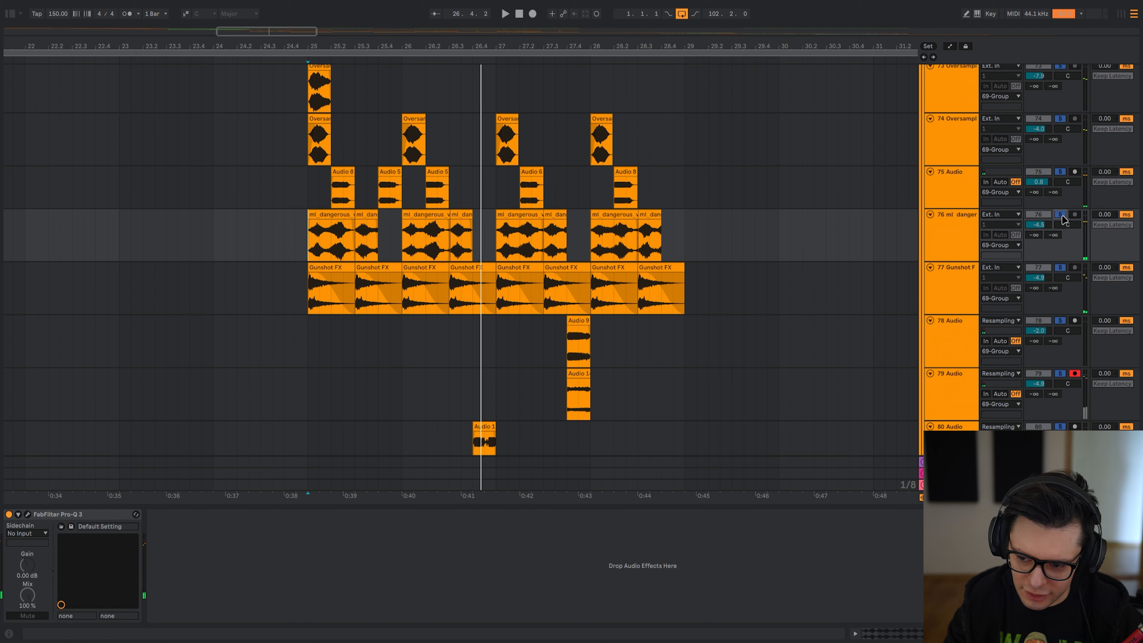
pyautogui.press('space')
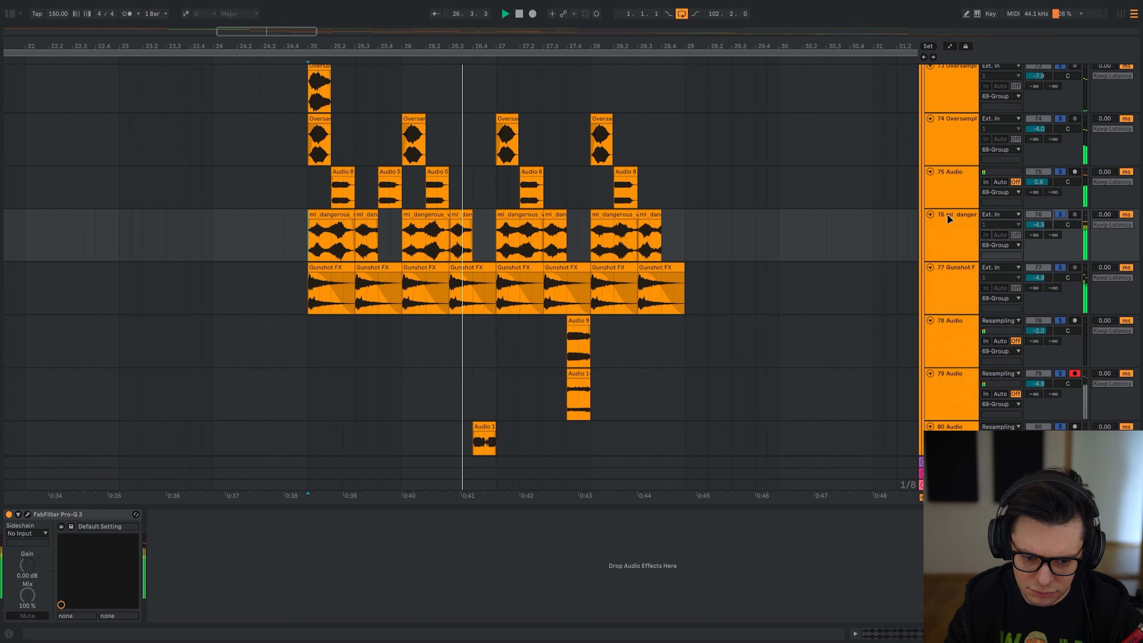
# - Solo only track 76 and play its ml_dangerous loop clips from bar 25
pyautogui.click(1061, 215)
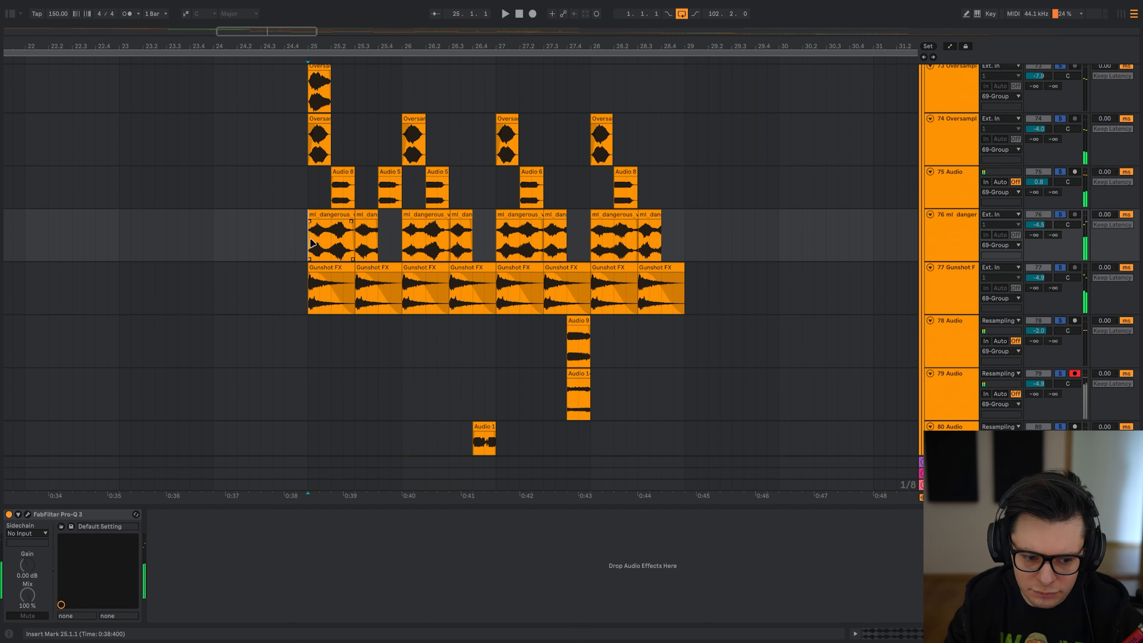
pyautogui.press('space')
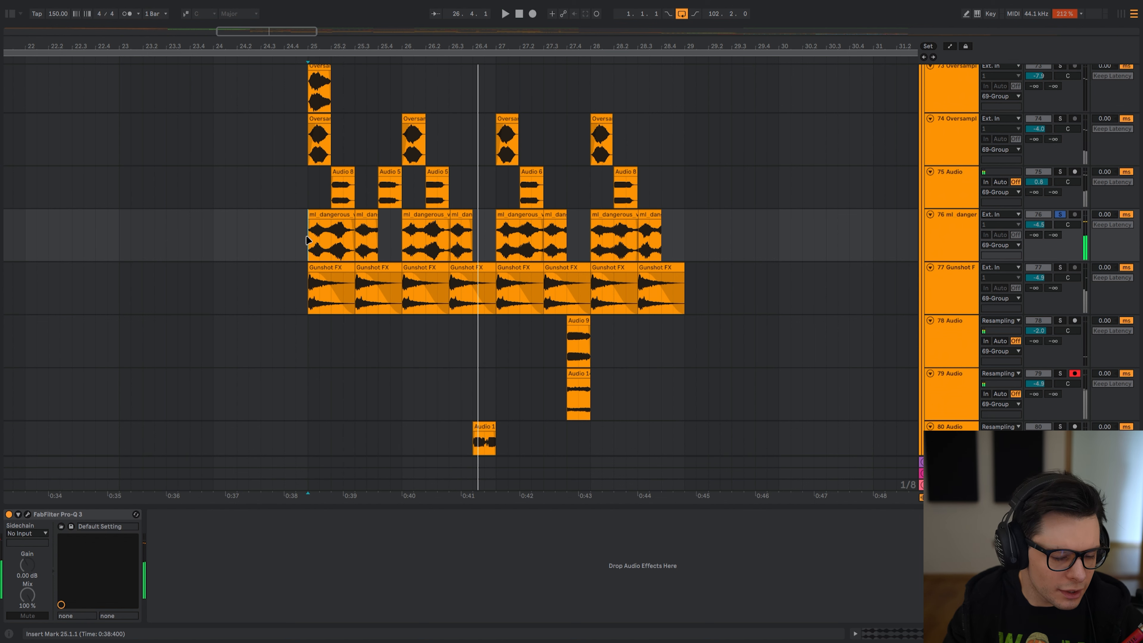
pyautogui.hscroll(1, 307, 240)
pyautogui.press('space')
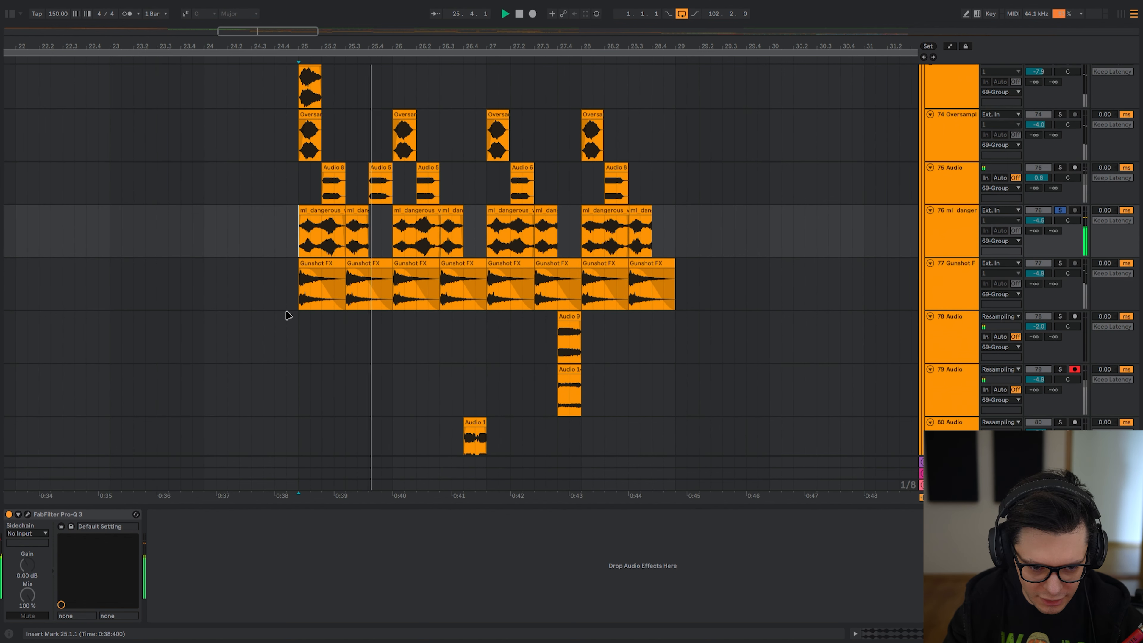
pyautogui.press('space')
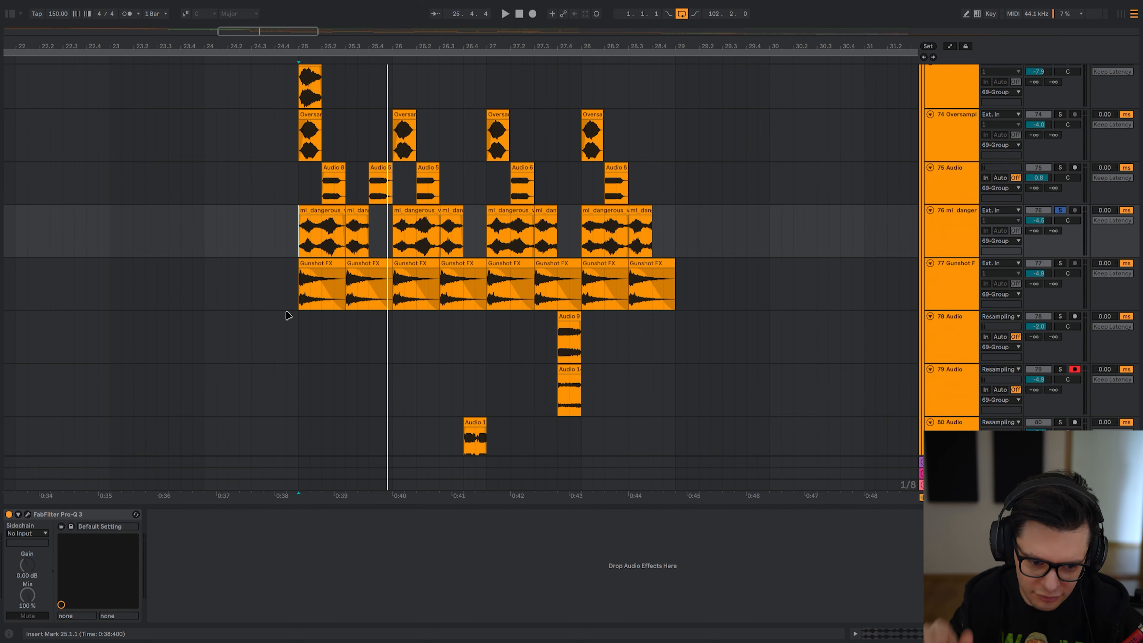
# - Solo only track 82 and play its Audio 20 clip from 25.4.1
pyautogui.scroll(-2, 467, 371)
pyautogui.moveTo(467, 370); pyautogui.dragTo(447, 324)
pyautogui.scroll(2, 457, 303)
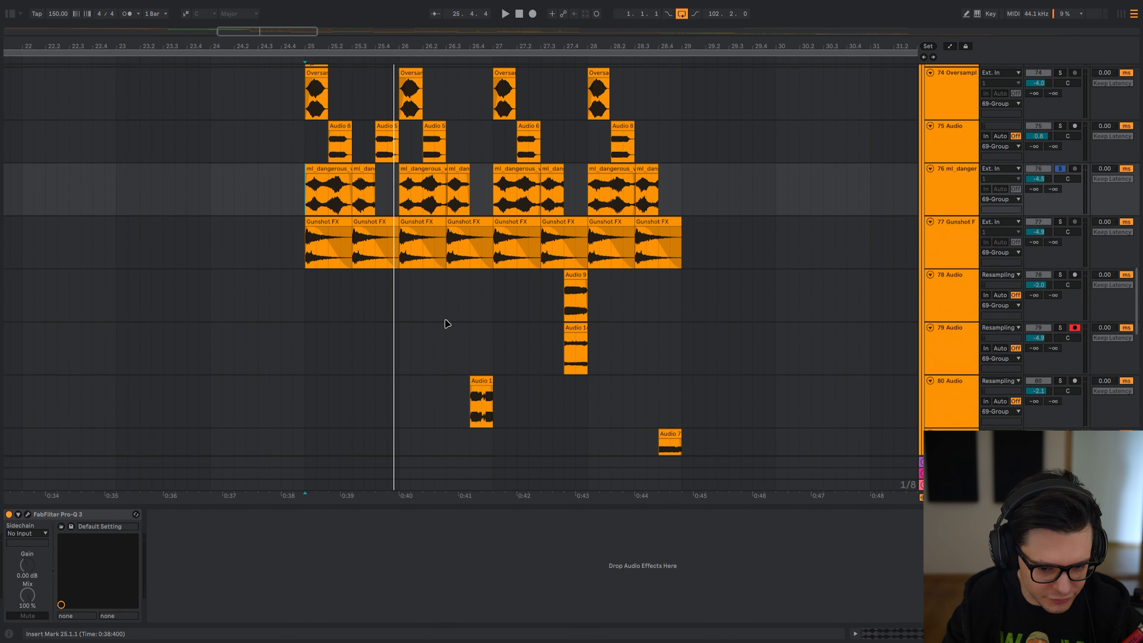
pyautogui.scroll(-6, 455, 311)
pyautogui.scroll(3, 367, 256)
pyautogui.moveTo(520, 219); pyautogui.dragTo(508, 443)
pyautogui.scroll(-6, 441, 235)
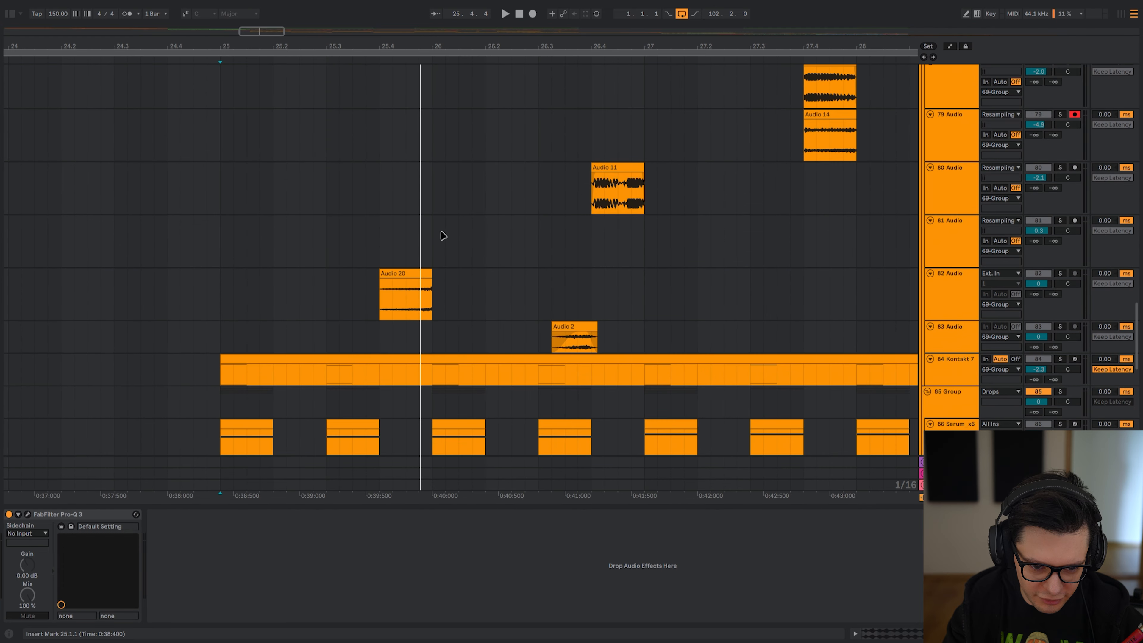
pyautogui.click(385, 307)
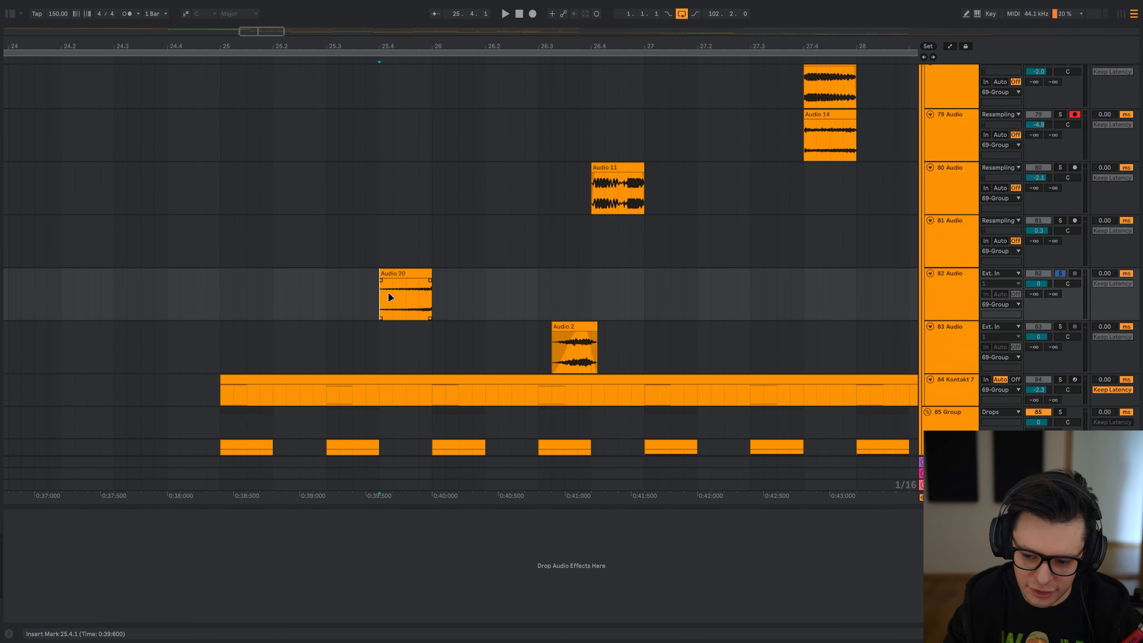
pyautogui.scroll(-3, 388, 294)
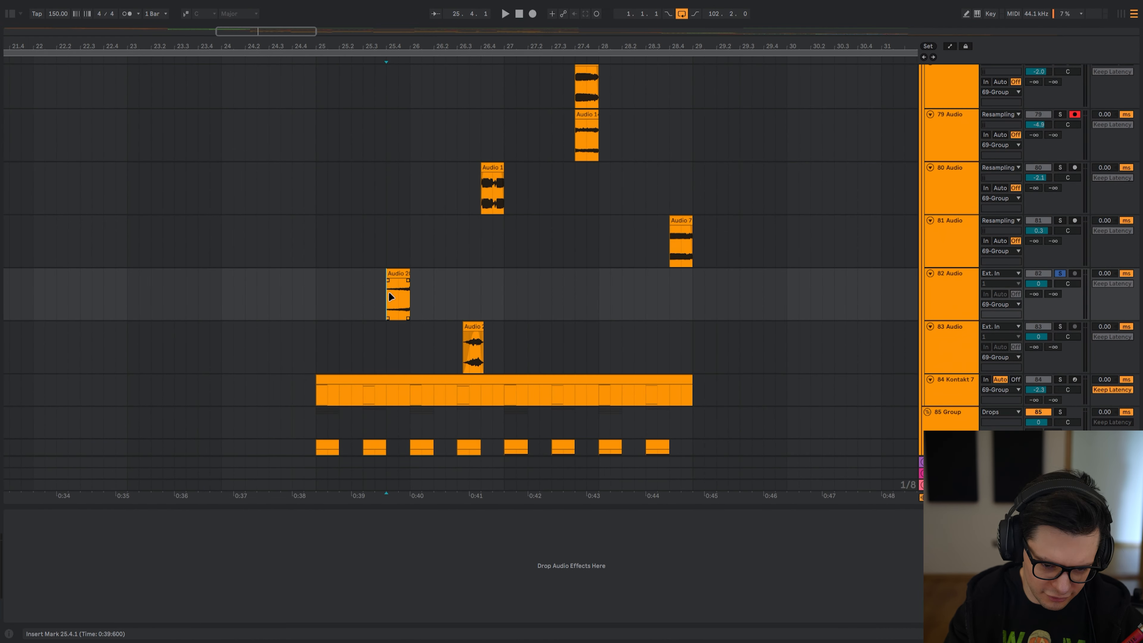
pyautogui.moveTo(390, 296); pyautogui.dragTo(417, 352)
pyautogui.moveTo(465, 273); pyautogui.dragTo(462, 228)
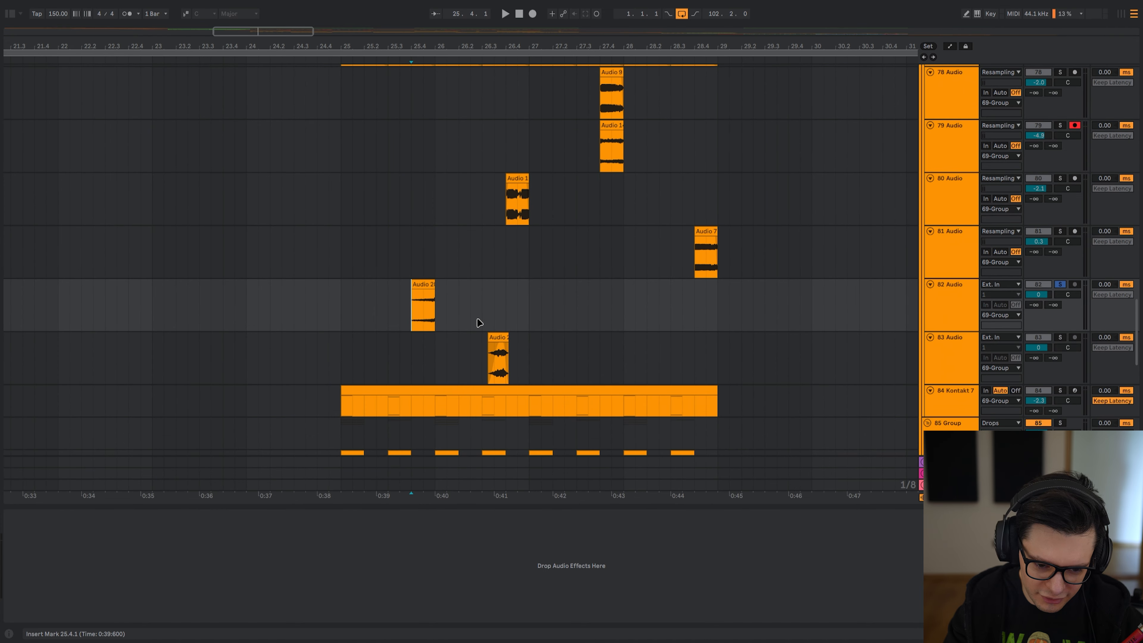
pyautogui.press('space')
# - Solo track 83 and play from 26.3.1, and play from the Audio 14 clip on track 79 at 27.4.1
pyautogui.click(486, 358)
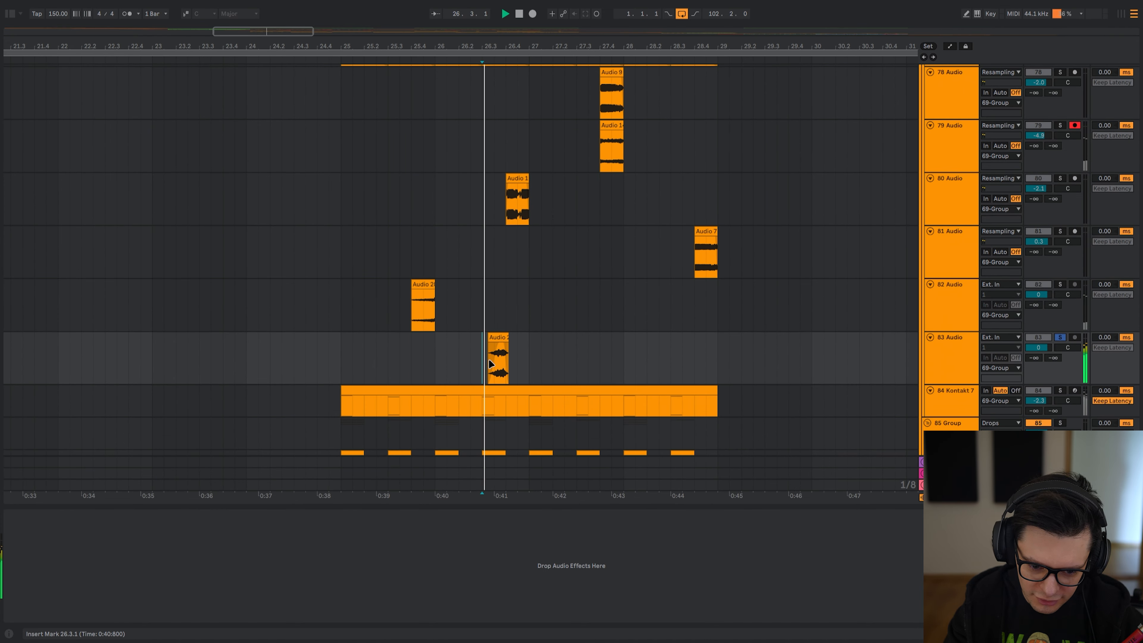
pyautogui.click(608, 153)
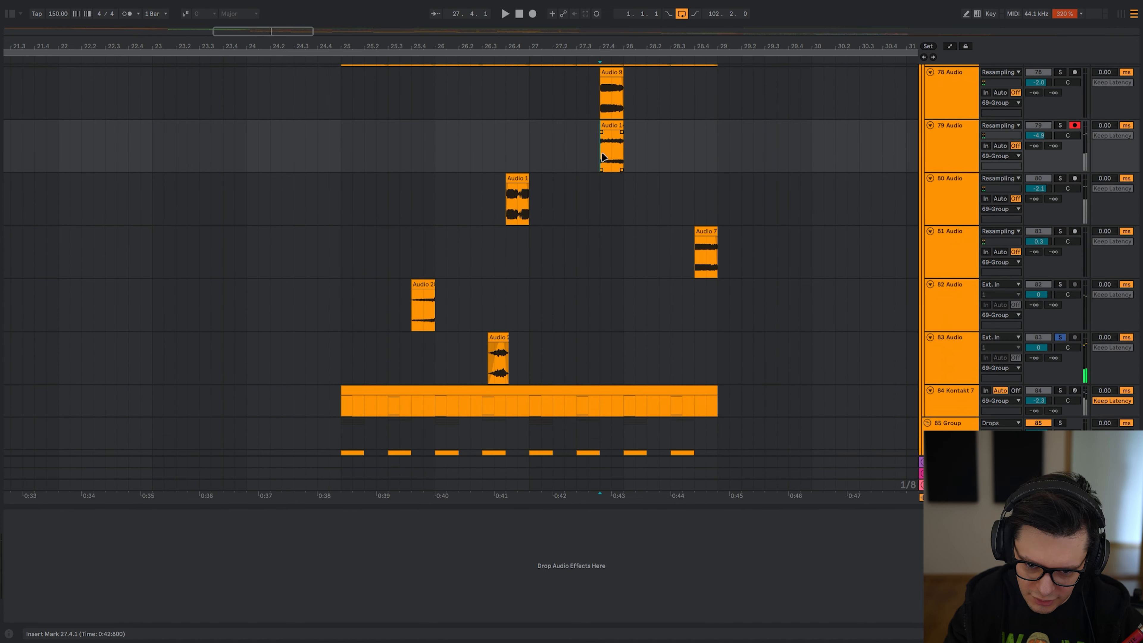
pyautogui.moveTo(672, 280); pyautogui.dragTo(617, 20)
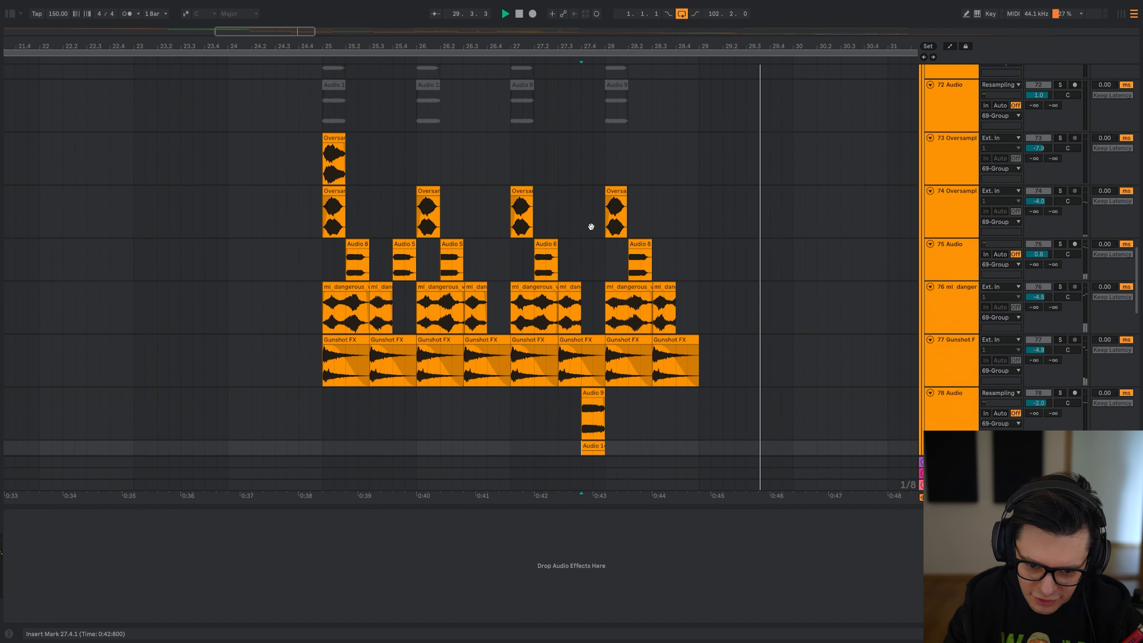
# - Deactivate the clips on tracks 82 and 83 and the Audio 14 clip on track 79, with all solos off
pyautogui.moveTo(348, 451); pyautogui.dragTo(362, 262)
pyautogui.press('space')
pyautogui.click(339, 262)
pyautogui.moveTo(429, 422); pyautogui.dragTo(428, 329)
pyautogui.moveTo(361, 376); pyautogui.dragTo(626, 330)
pyautogui.press('0')
pyautogui.moveTo(687, 181); pyautogui.dragTo(445, 177)
pyautogui.press('0')
# - Play the full drop from 25.1.1 without the deactivated fill clips
pyautogui.click(335, 259)
pyautogui.press('space')
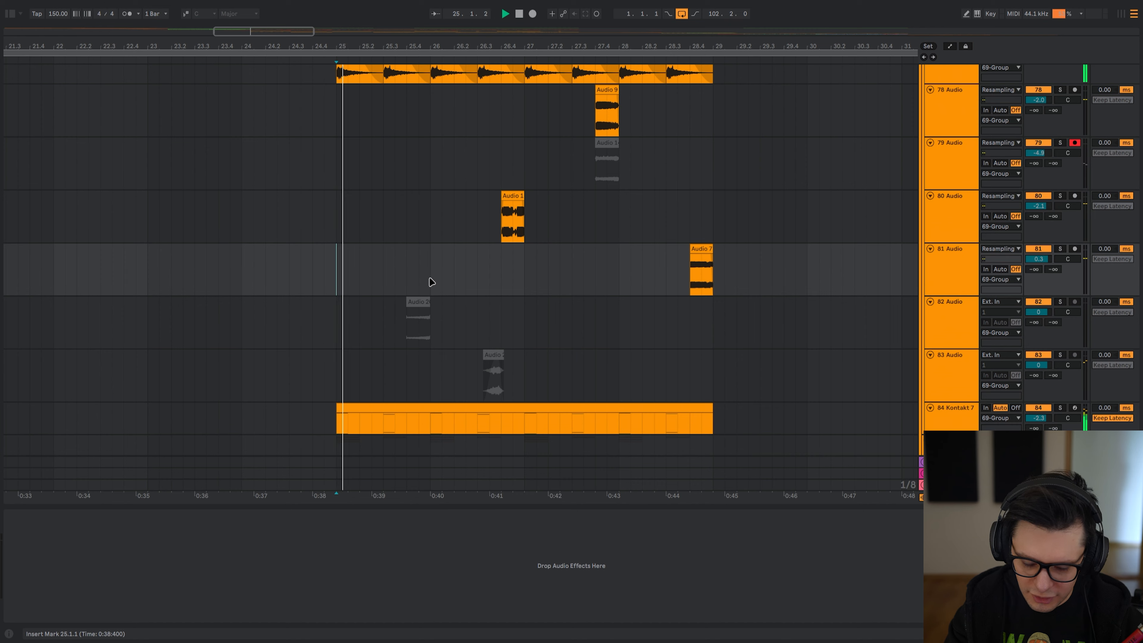
pyautogui.hscroll(2, 473, 277)
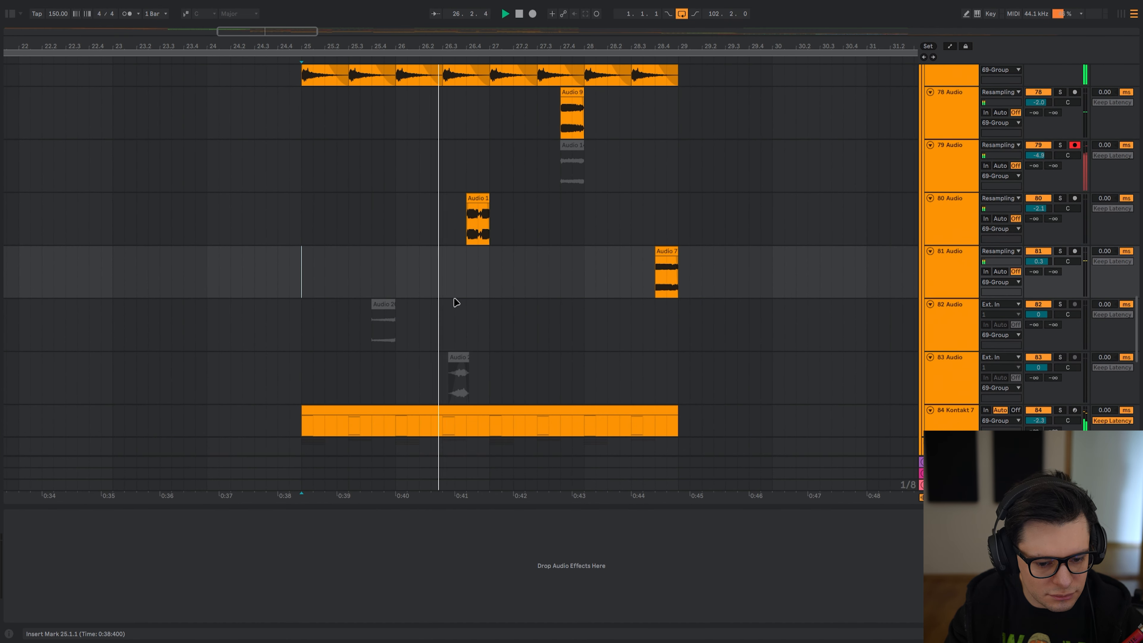
pyautogui.press('space')
# - Reactivate the clips on tracks 82 and 83 and play the drop from 24.4.3
pyautogui.moveTo(337, 377); pyautogui.dragTo(512, 332)
pyautogui.press('0')
pyautogui.click(291, 262)
pyautogui.press('space')
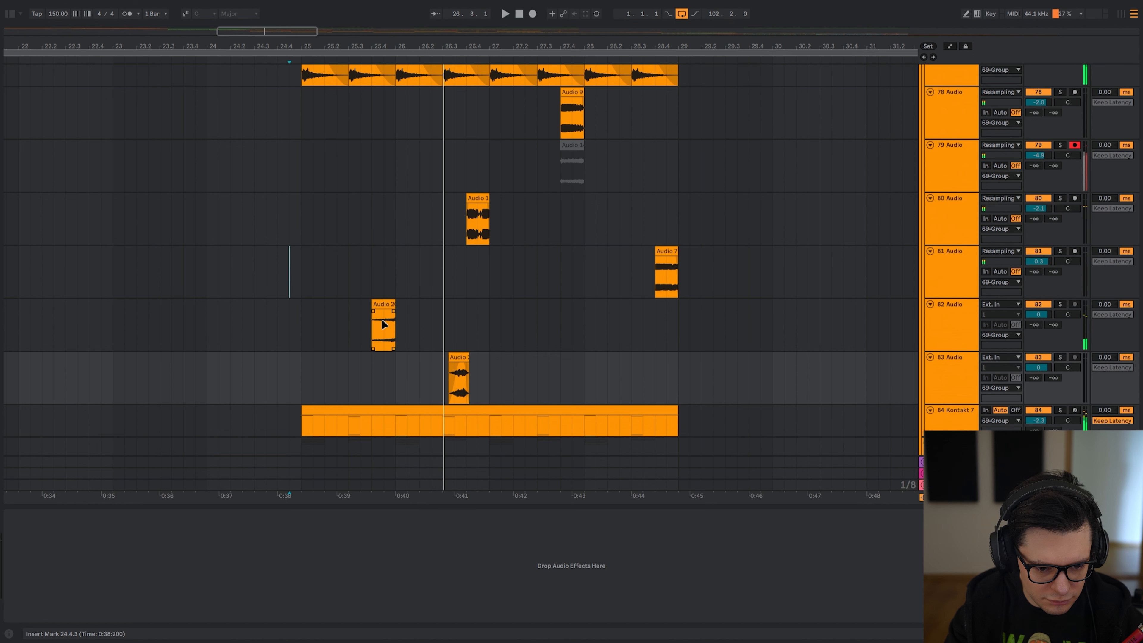
# - Deactivate the Audio 20 clip on track 82 for a listen, undo that, and play again from 25.4.1
pyautogui.moveTo(374, 332); pyautogui.dragTo(431, 334)
pyautogui.press('0')
pyautogui.click(361, 334)
pyautogui.press('space')
pyautogui.press('space')
pyautogui.press('super+z')
pyautogui.click(372, 333)
pyautogui.press('space')
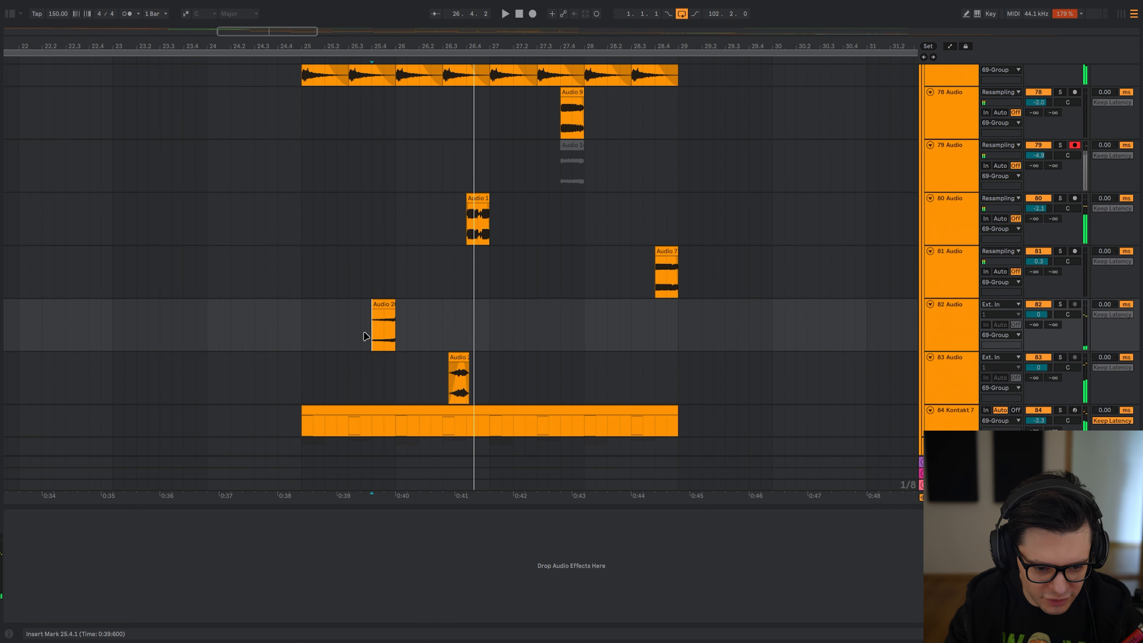
# - Compare playback of 25.3.3 to 26.2.1 with the Audio 20 clip on track 82 deactivated and reactivated
pyautogui.moveTo(363, 333); pyautogui.dragTo(419, 330)
pyautogui.press('0')
pyautogui.press('space')
pyautogui.press('space')
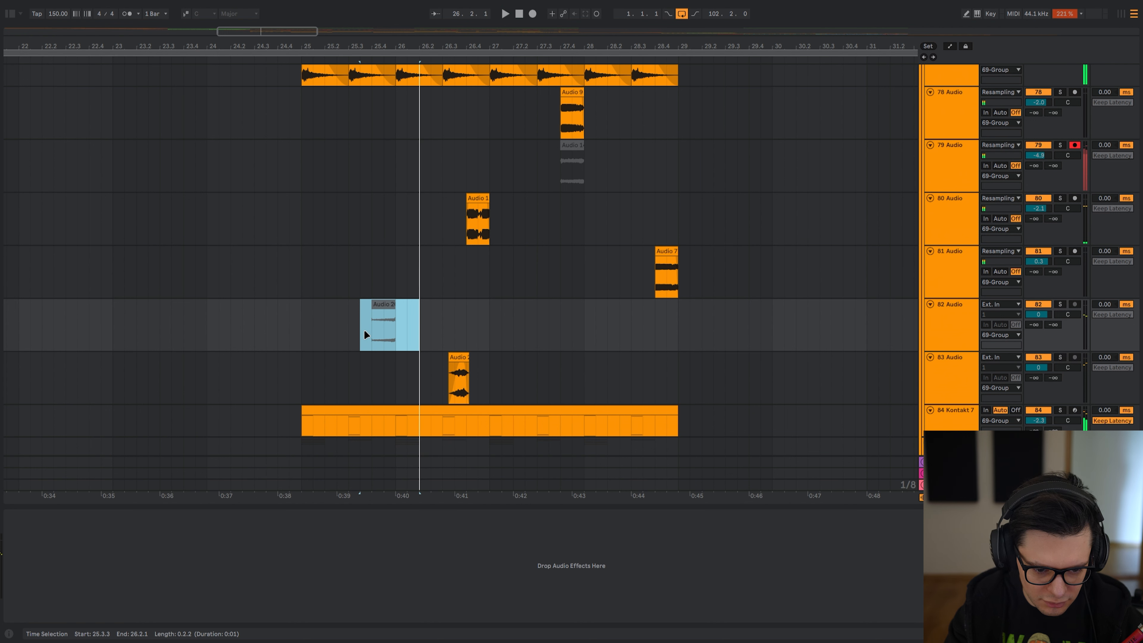
pyautogui.hotkey('alt', 'space')
pyautogui.press('0')
pyautogui.hotkey('alt', 'space')
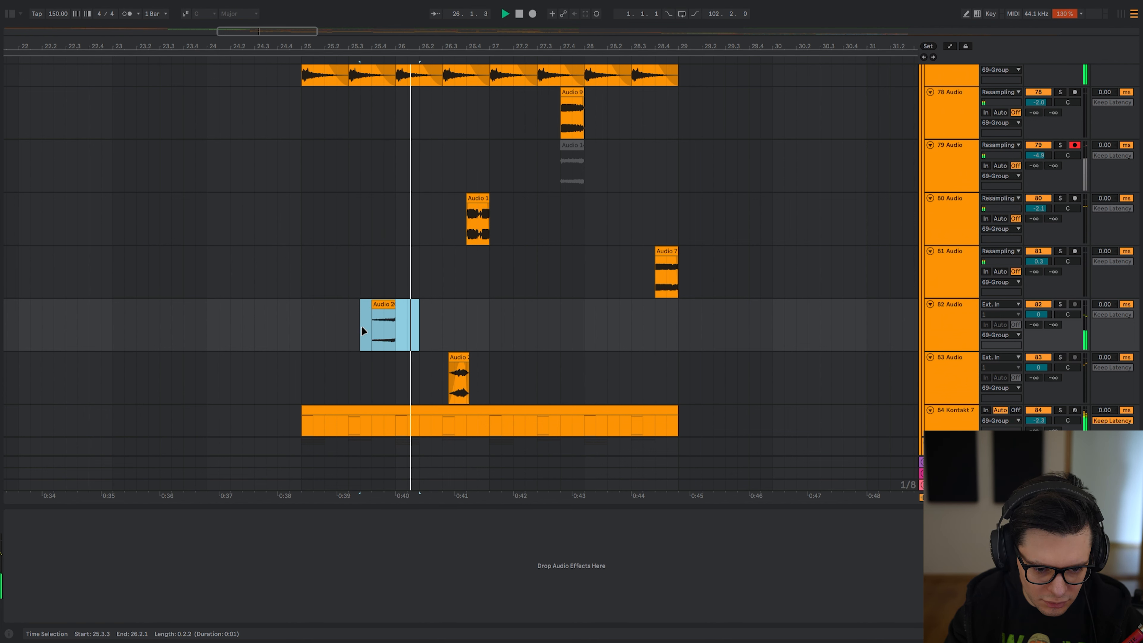
# - Play the full mix from 26.2.3 to hear the clip on track 83
pyautogui.click(432, 378)
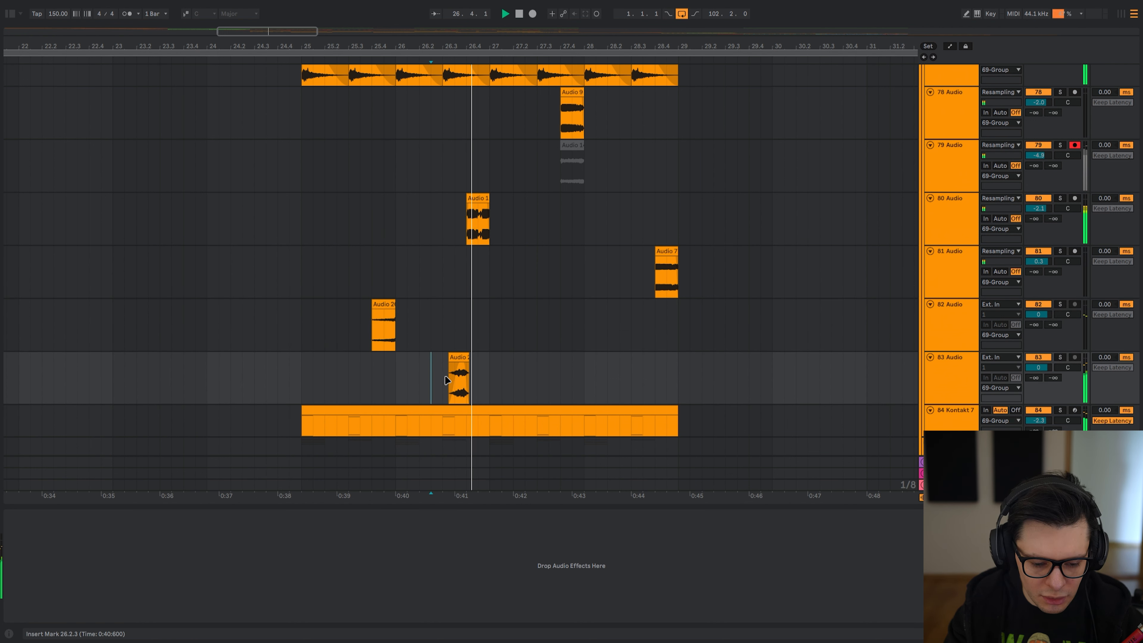
pyautogui.scroll(2, 473, 360)
pyautogui.press('space')
# - Reactivate the Audio 14 clip on track 79 and play the passage around it
pyautogui.scroll(4, 441, 400)
pyautogui.moveTo(519, 308); pyautogui.dragTo(601, 328)
pyautogui.scroll(1, 613, 301)
pyautogui.click(543, 327)
pyautogui.press('space')
pyautogui.click(521, 327)
pyautogui.press('space')
pyautogui.press('space')
pyautogui.press('space')
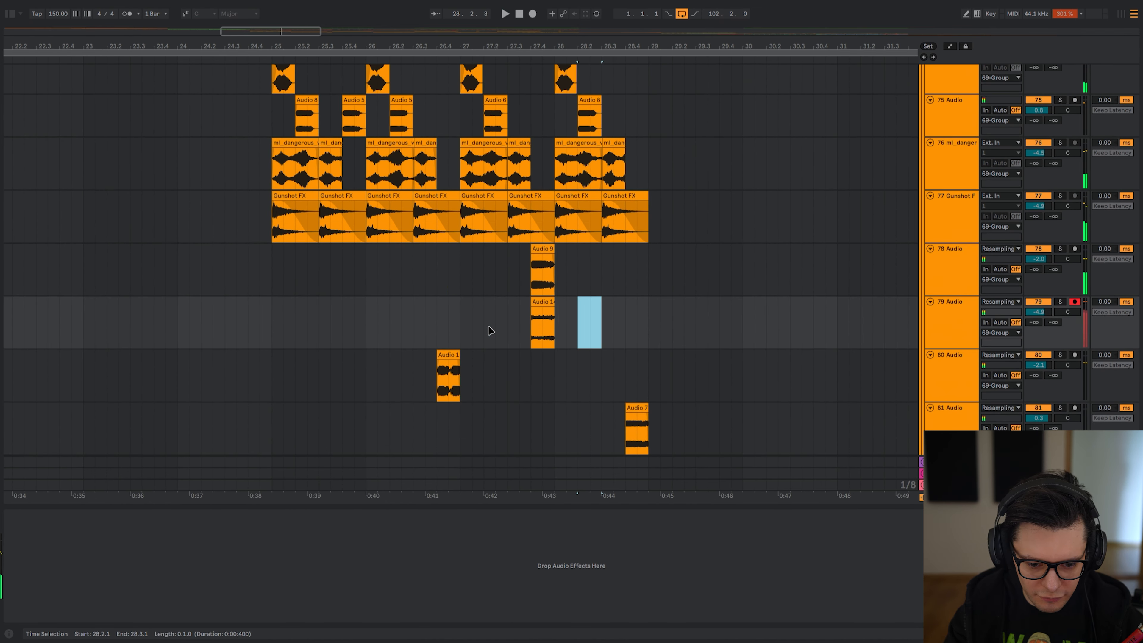
# - Play the full mix from 27.3.1 through the stacked Audio 9 and Audio 14 clips
pyautogui.scroll(-1, 491, 331)
pyautogui.click(508, 321)
pyautogui.press('space')
pyautogui.press('space')
pyautogui.press('space')
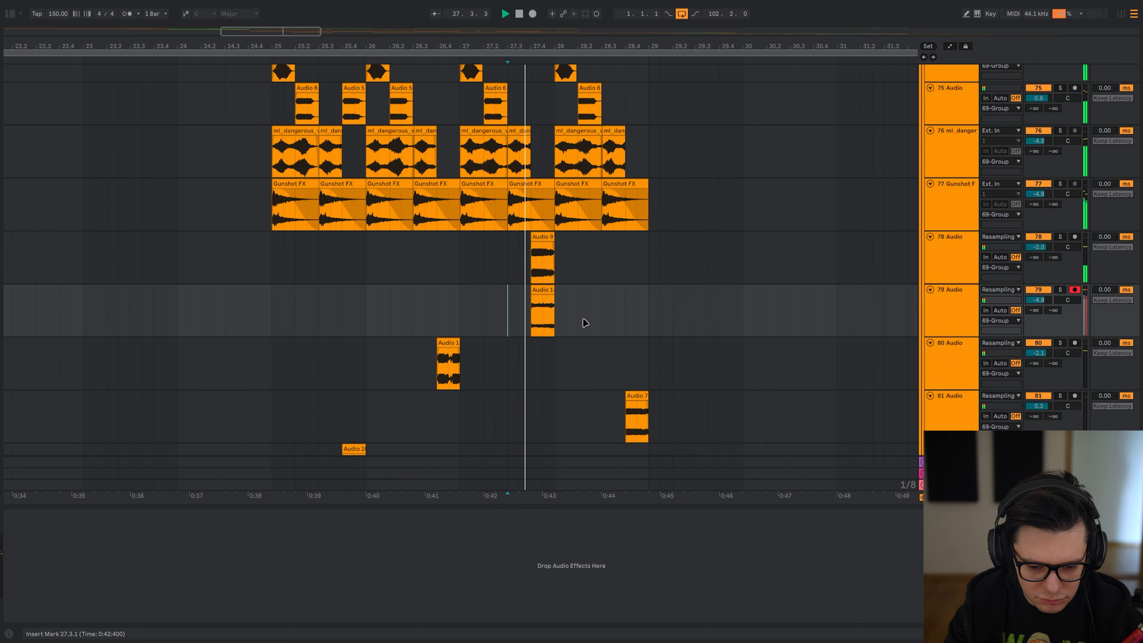
# - Fold all tracks in the 69 group and the Serum tracks 86 to 88
pyautogui.click(675, 327)
pyautogui.keyDown('alt'); pyautogui.click(931, 291); pyautogui.keyUp('alt')
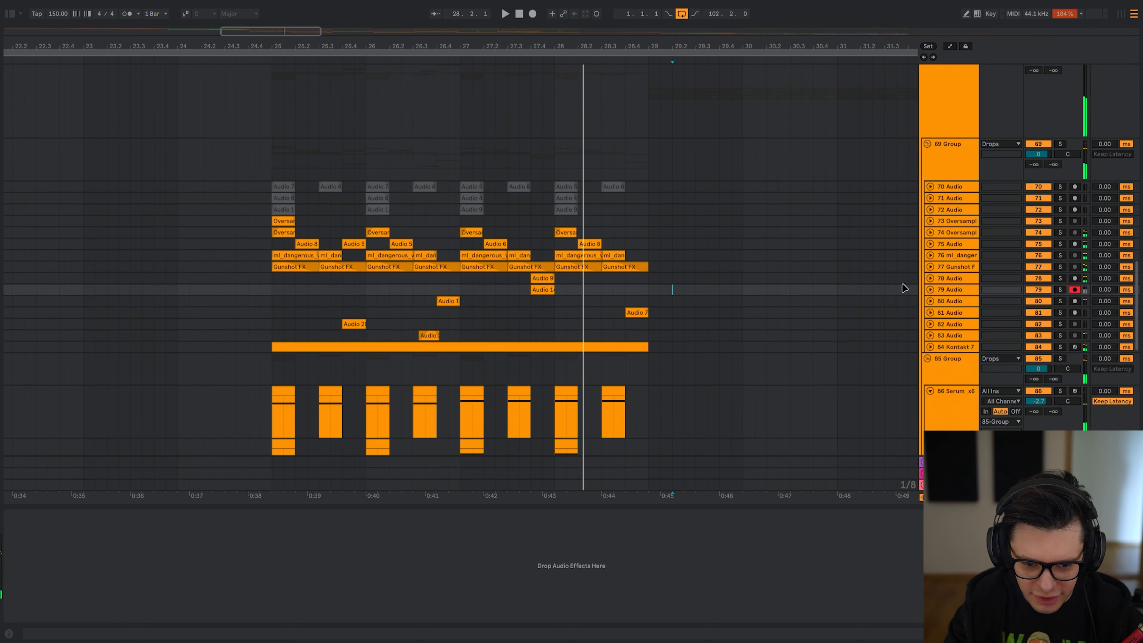
pyautogui.moveTo(708, 338); pyautogui.dragTo(702, 217)
pyautogui.moveTo(735, 324); pyautogui.dragTo(622, 311)
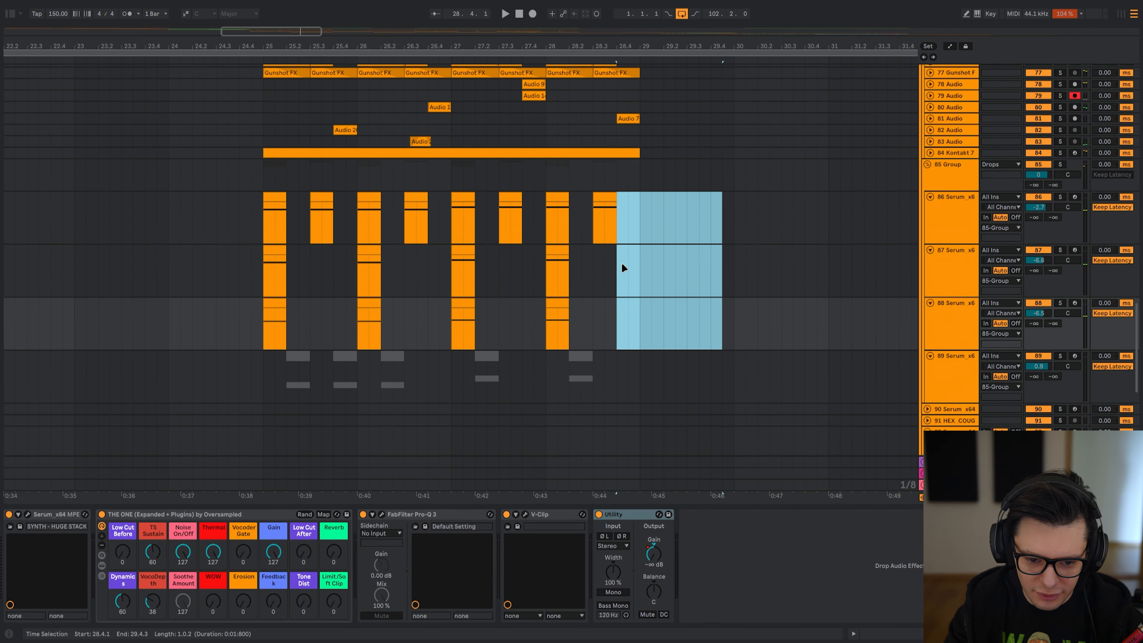
pyautogui.press('u')
pyautogui.scroll(10, 683, 236)
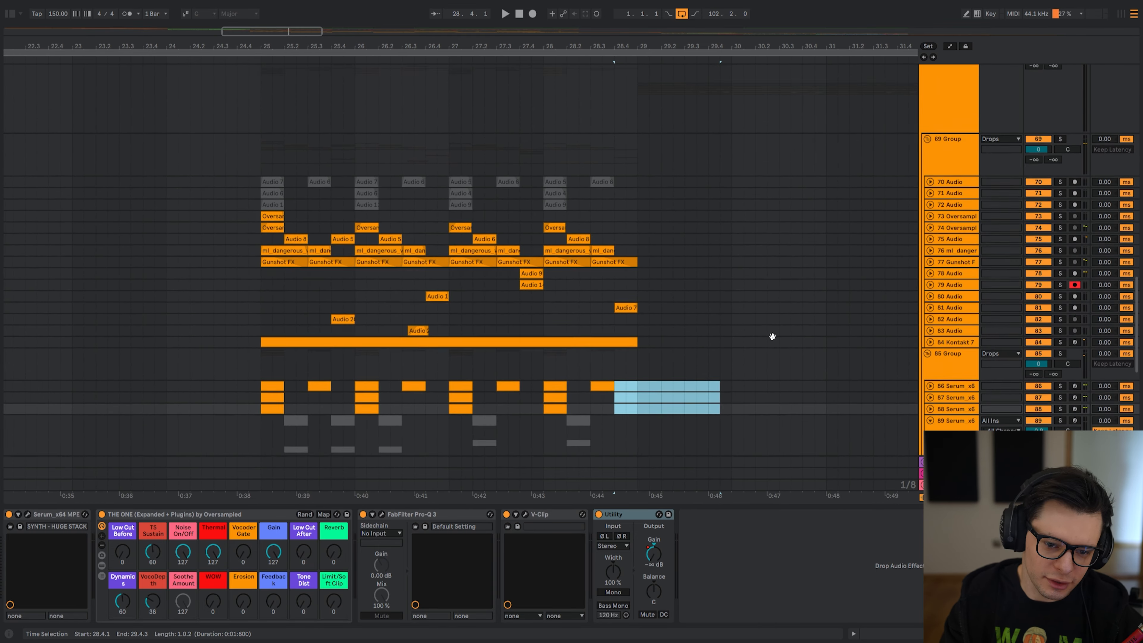
# - Select the 69 Group's drop section from 25.1.1 to 29.1.1 and zoom the arrangement to it
pyautogui.moveTo(731, 261); pyautogui.dragTo(700, 6)
pyautogui.scroll(-5, 630, 130)
pyautogui.moveTo(630, 130); pyautogui.dragTo(607, 365)
pyautogui.scroll(3, 512, 204)
pyautogui.moveTo(518, 206); pyautogui.dragTo(485, 296)
pyautogui.scroll(-6, 485, 296)
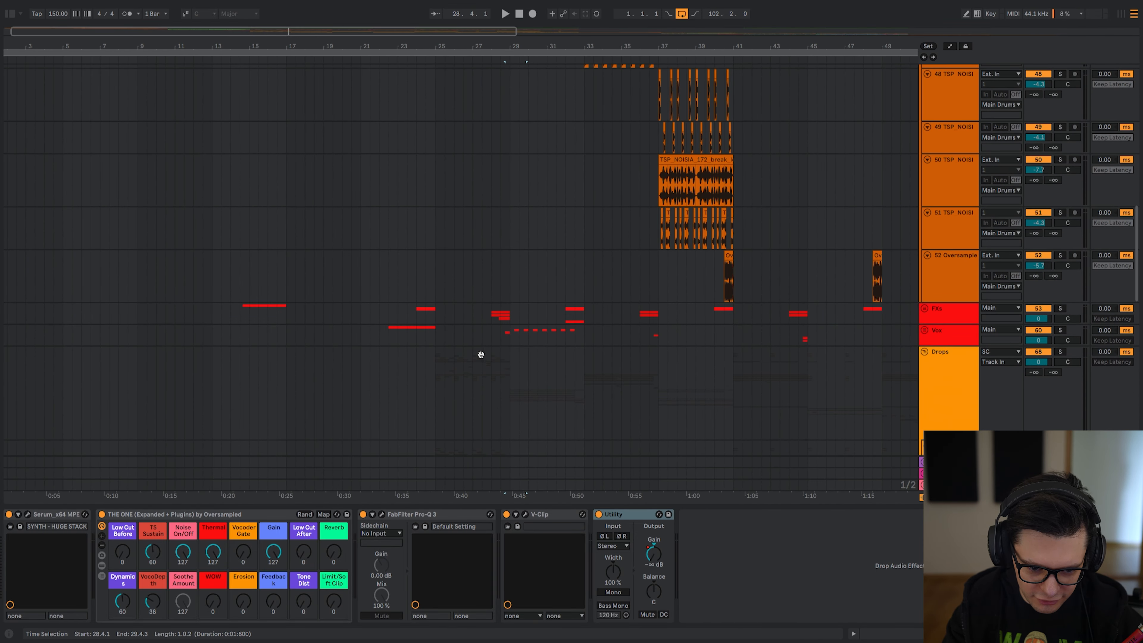
pyautogui.moveTo(480, 355); pyautogui.dragTo(444, 197)
pyautogui.click(445, 196)
pyautogui.scroll(-15, 492, 210)
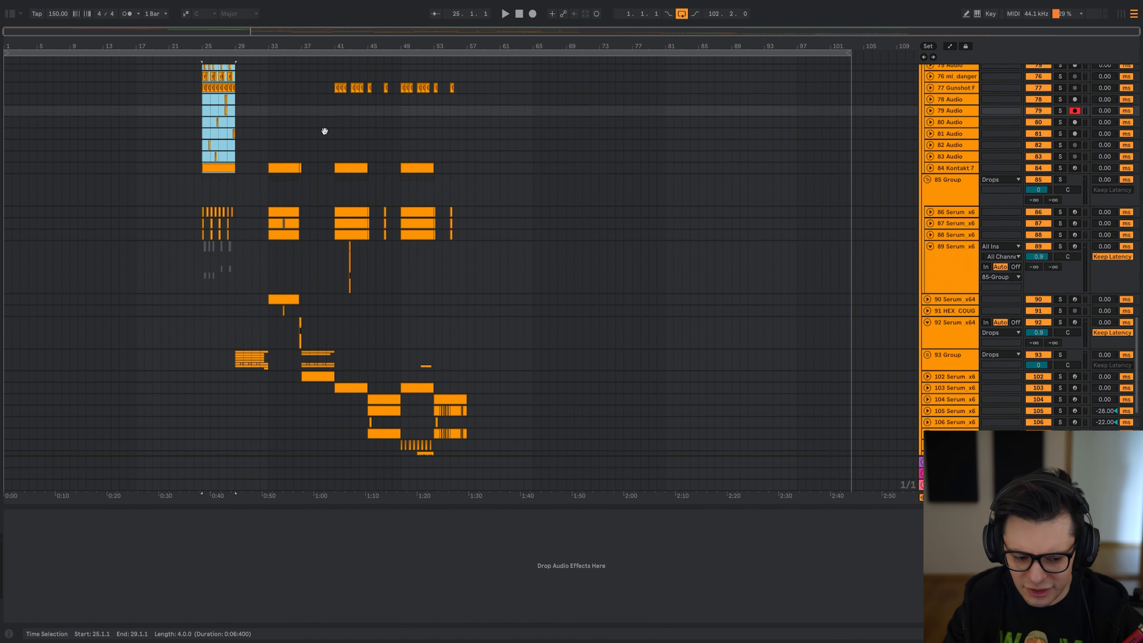
pyautogui.scroll(3, 469, 110)
pyautogui.press('z')
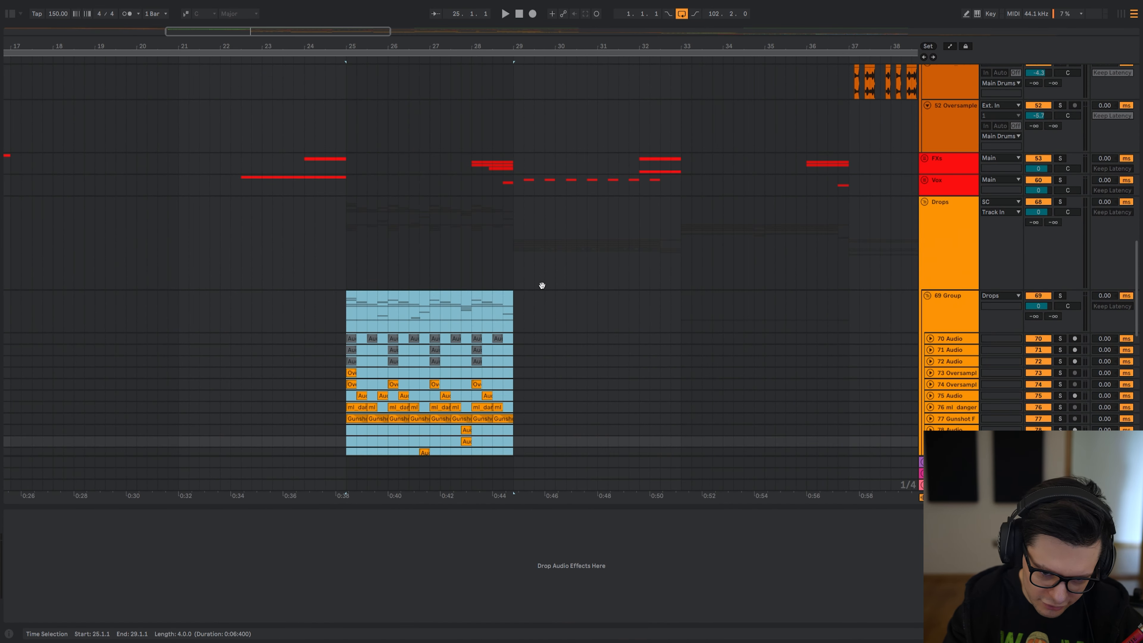
# - Unfold the FXs group with all its tracks and play the sweep on track 56 from 28.1.1, soloed
pyautogui.scroll(-5, 523, 260)
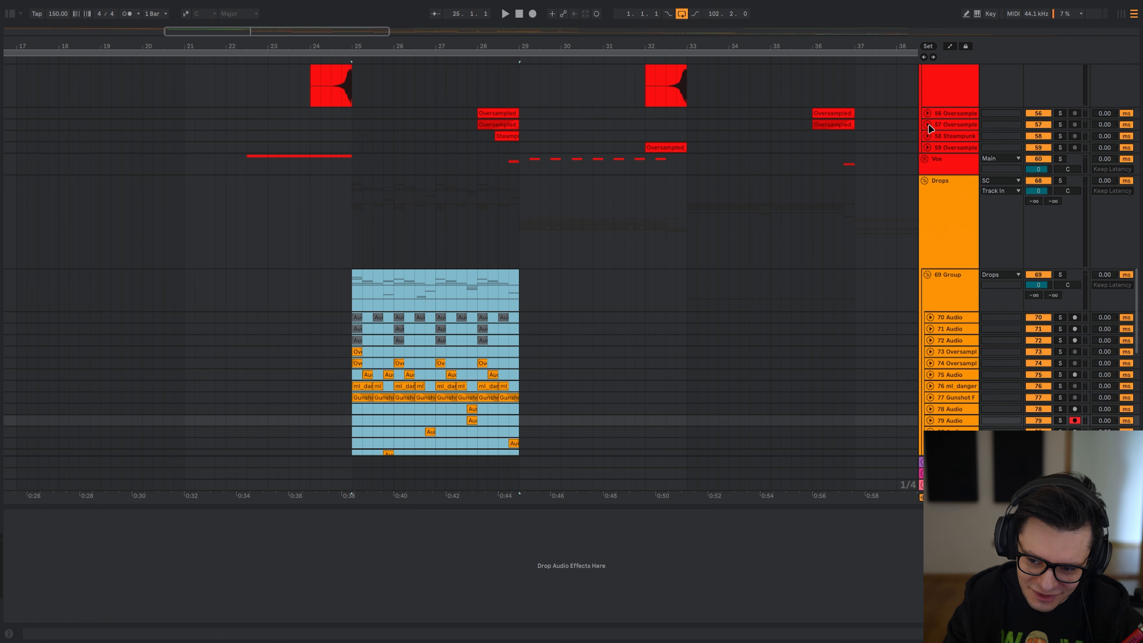
pyautogui.keyDown('alt'); pyautogui.click(928, 125); pyautogui.keyUp('alt')
pyautogui.click(489, 173)
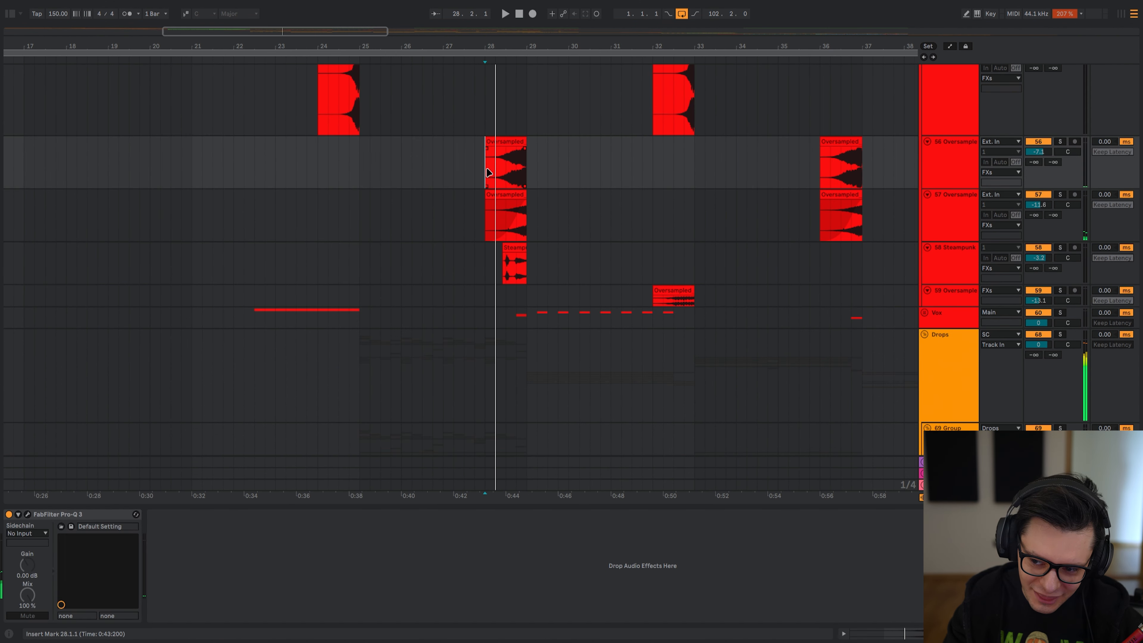
pyautogui.press('s')
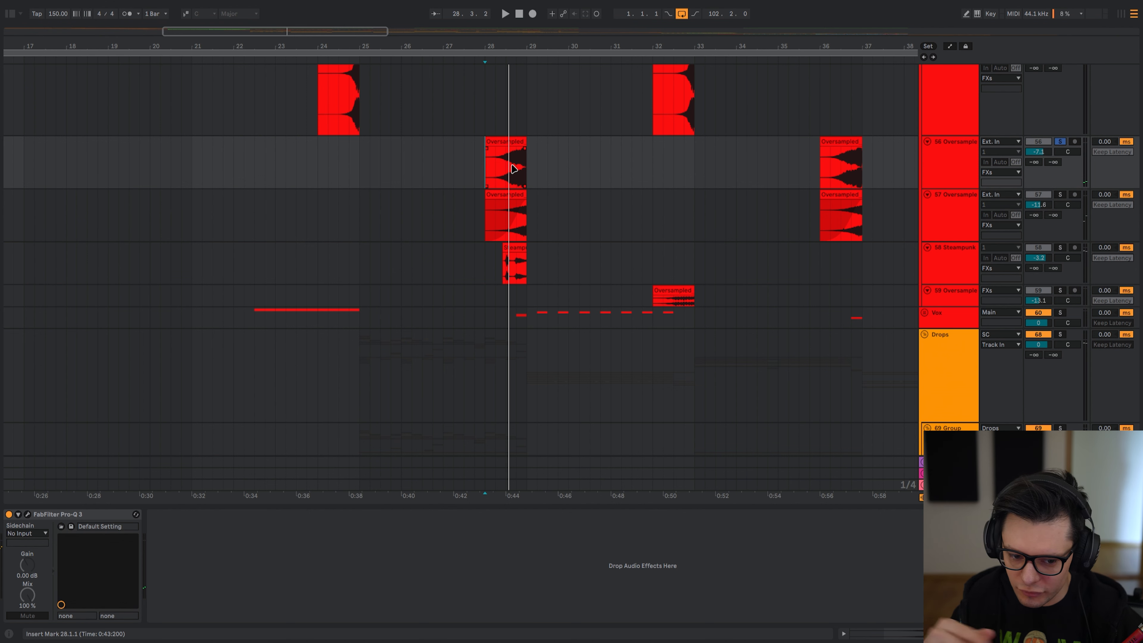
# - Replay the soloed sweep on track 56 and set the insert mark inside it at 28.3.3
pyautogui.scroll(3, 513, 169)
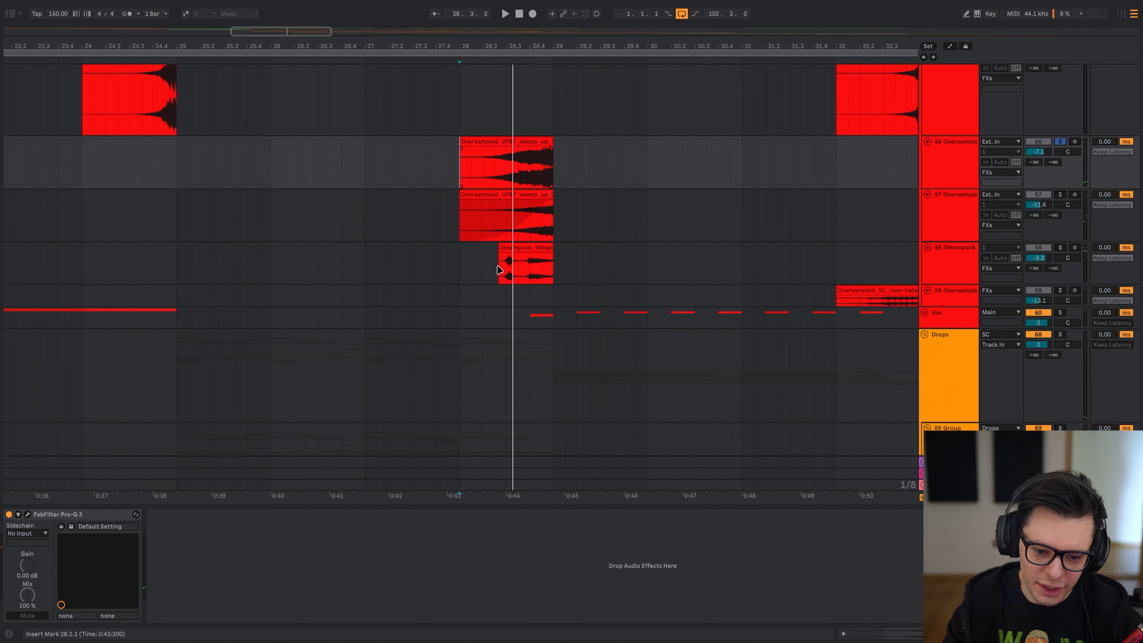
pyautogui.click(499, 270)
pyautogui.click(518, 164)
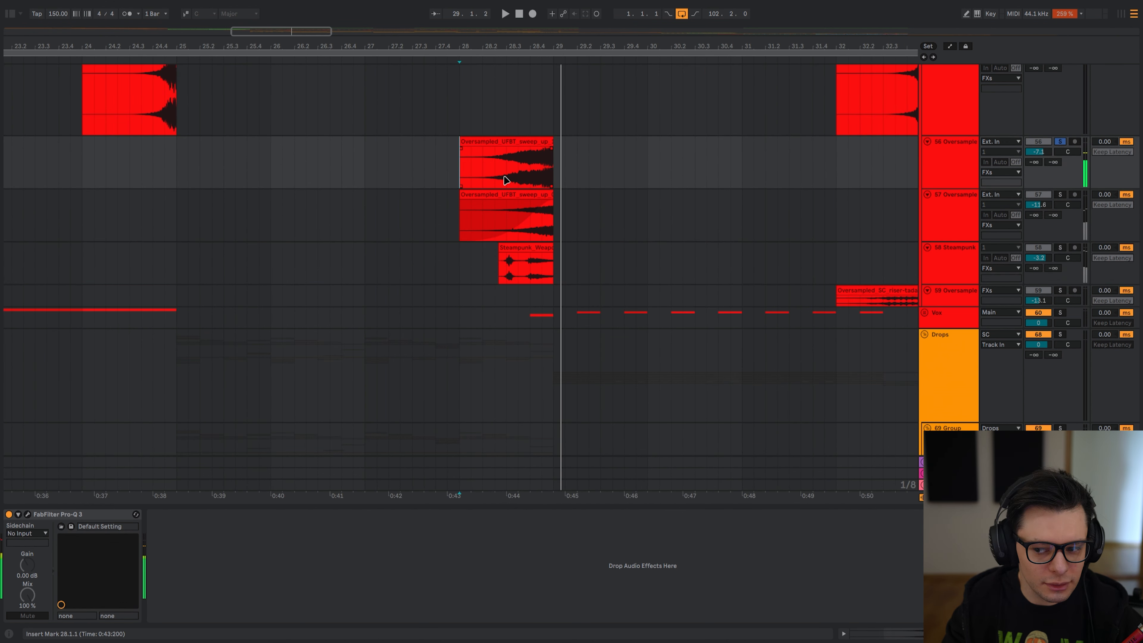
pyautogui.press('space')
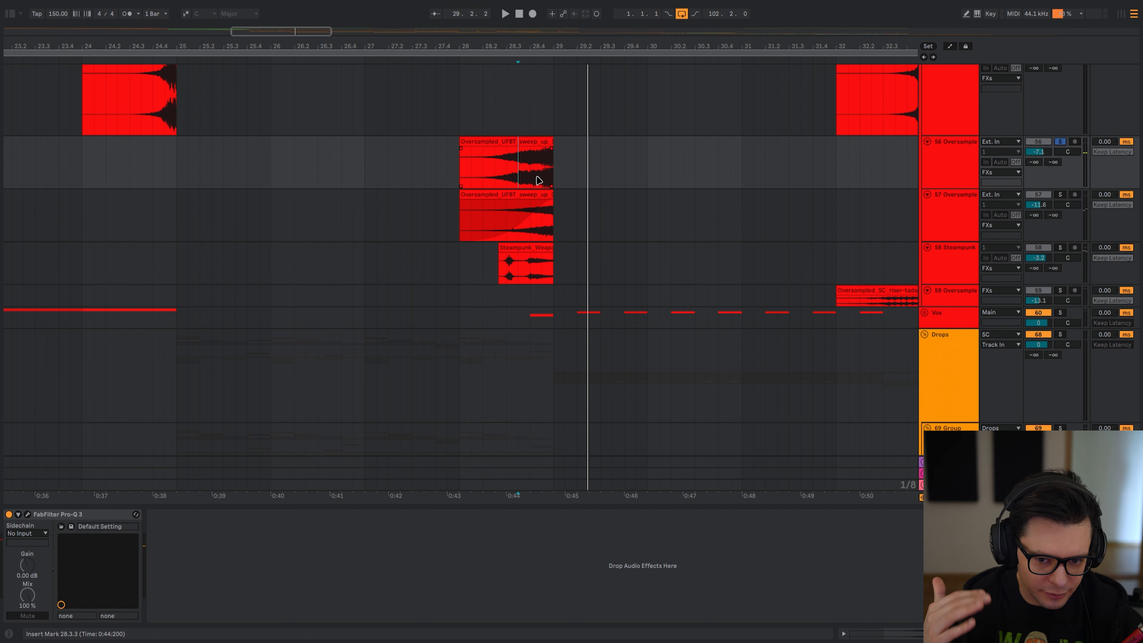
# - Audition the second sweep layer on track 57 and the Steampunk clip on track 58, each soloed
pyautogui.click(506, 220)
pyautogui.press('space')
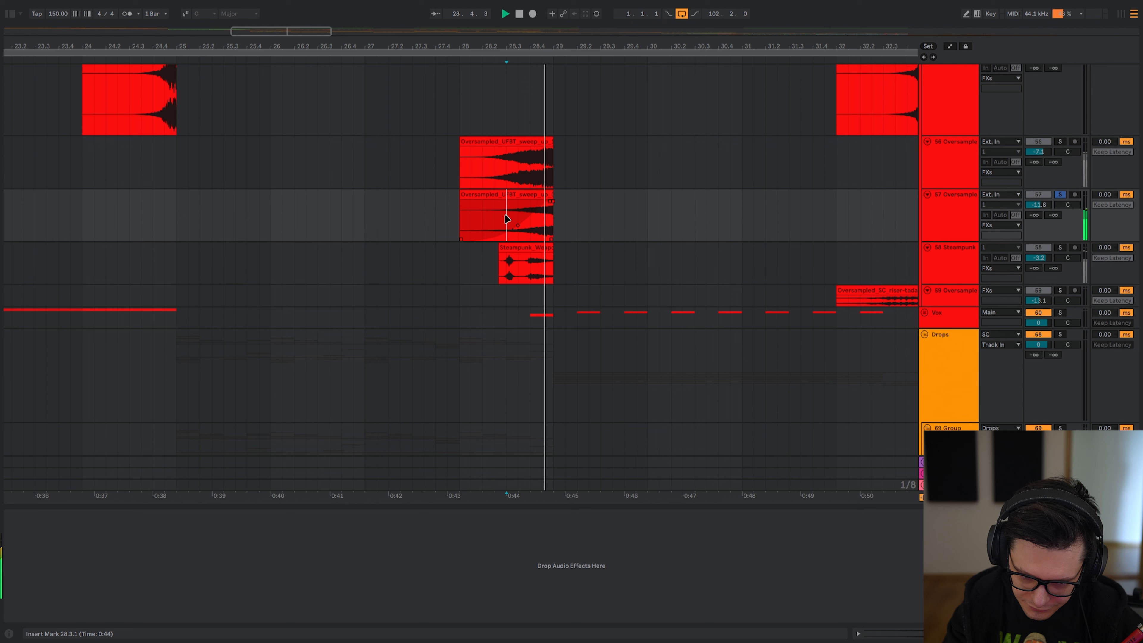
pyautogui.click(504, 268)
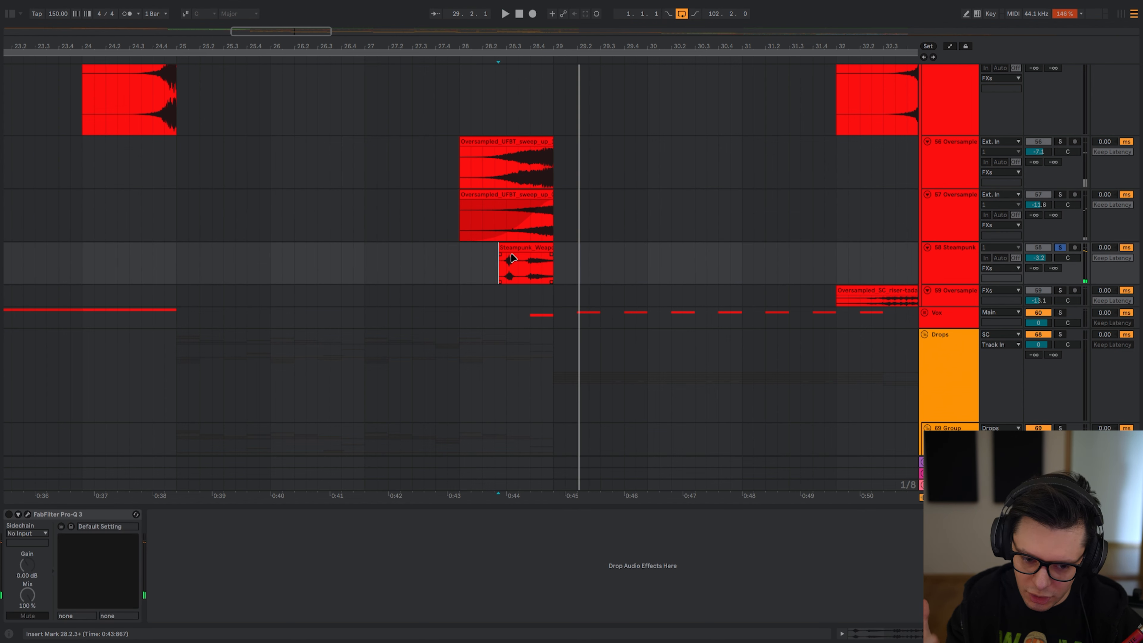
# - Compare the full mix with the sweep and Steampunk clips on tracks 56 to 58 deactivated and reactivated
pyautogui.scroll(3, 578, 269)
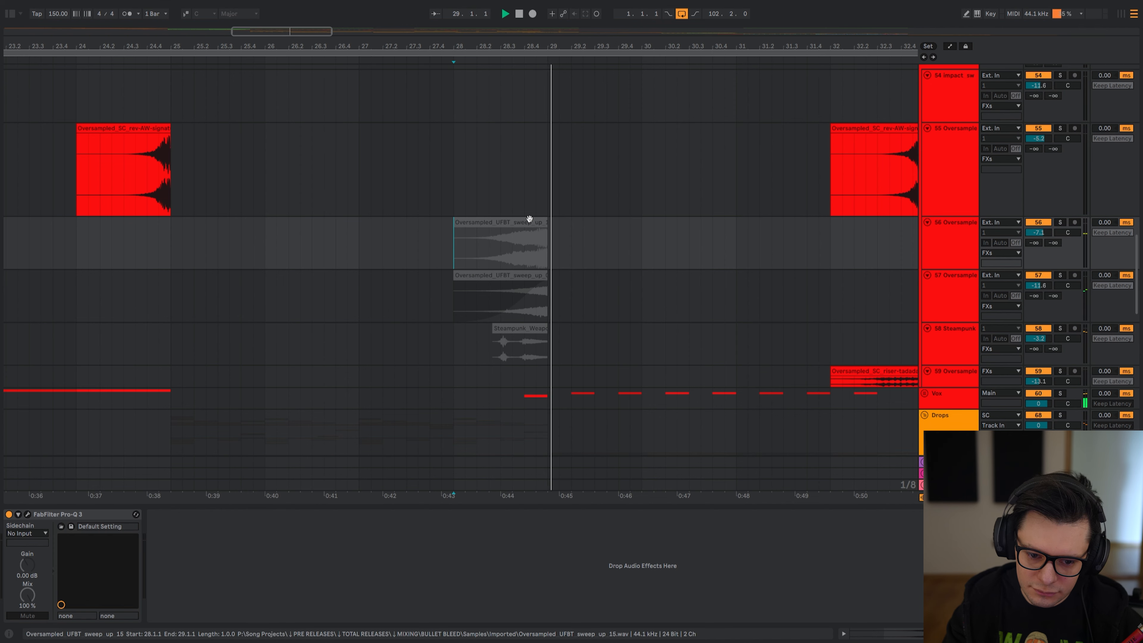
pyautogui.click(531, 245)
pyautogui.scroll(-3, 532, 246)
pyautogui.click(466, 206)
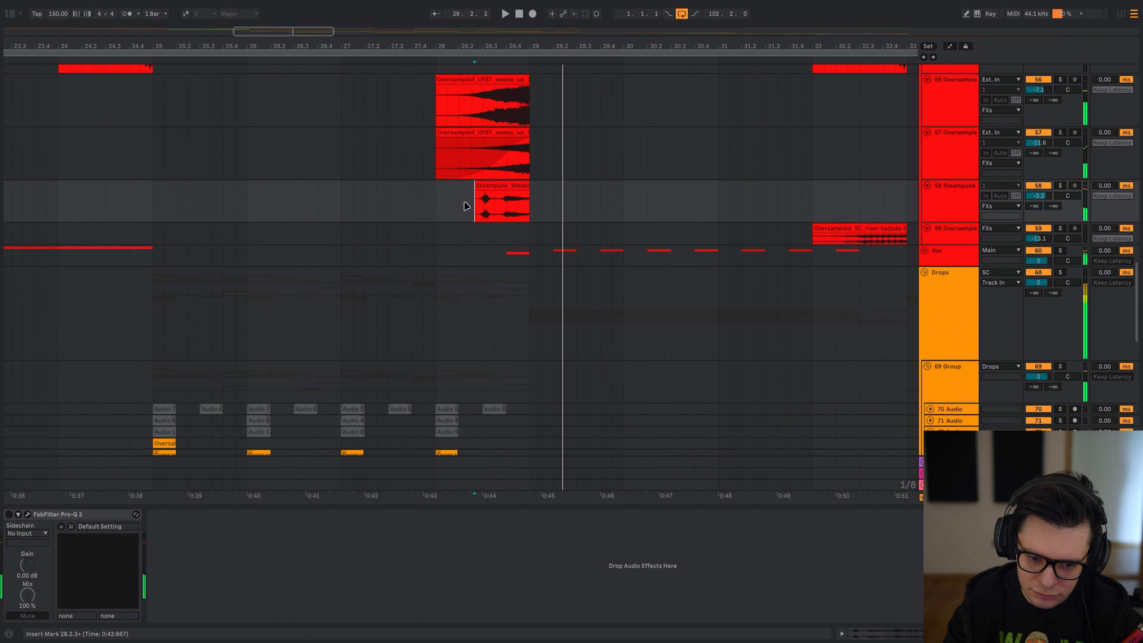
# - Unfold the Vox group and play the full mix from 28.2.3 to hear its vocal clip
pyautogui.click(494, 258)
pyautogui.press('u')
pyautogui.click(505, 317)
pyautogui.press('space')
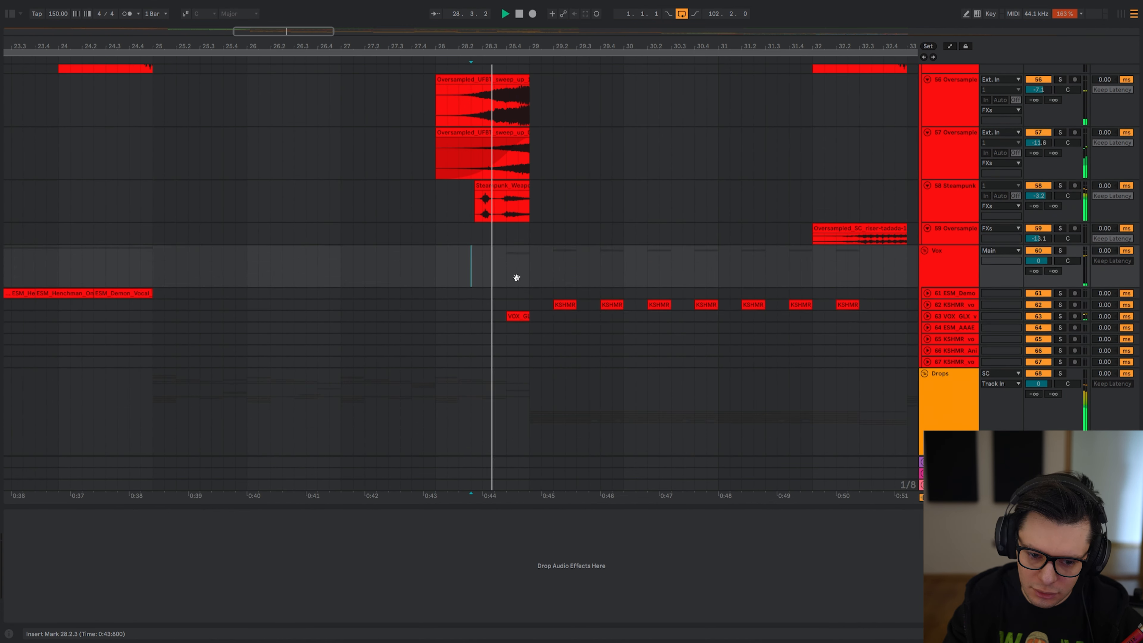
# - Fold all top-level groups and unfold only the Main Drums group
pyautogui.moveTo(517, 277); pyautogui.dragTo(504, 173)
pyautogui.keyDown('alt'); pyautogui.click(925, 145); pyautogui.keyUp('alt')
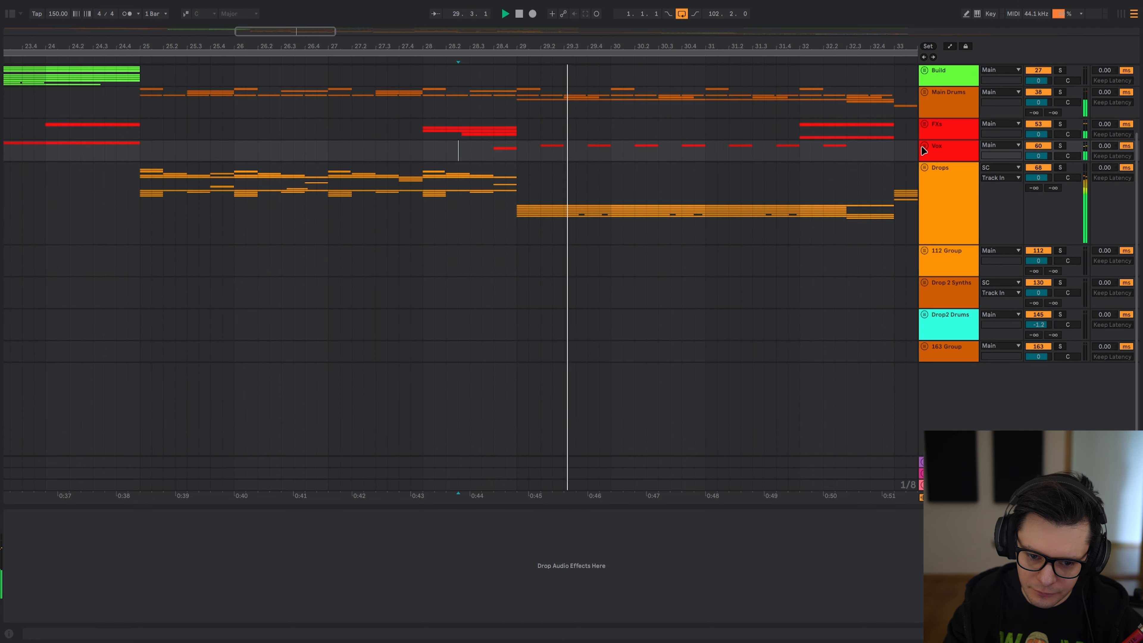
pyautogui.scroll(-3, 488, 268)
pyautogui.moveTo(589, 172); pyautogui.dragTo(441, 170)
pyautogui.press('space')
pyautogui.click(459, 187)
pyautogui.press('u')
# - Solo the drum clips on track 39 and play them from 29.1.1
pyautogui.scroll(3, 459, 194)
pyautogui.click(423, 126)
pyautogui.press('s')
pyautogui.press('space')
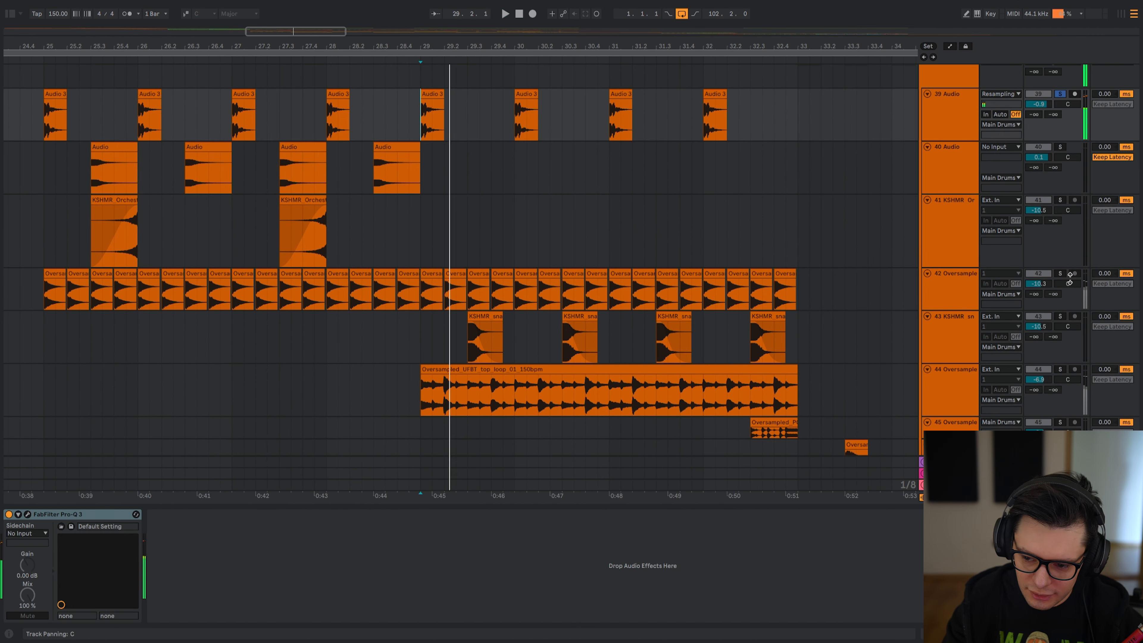
# - Solo the drum clips on tracks 42 and 43 together and play them from 29.1.1
pyautogui.scroll(-2, 598, 250)
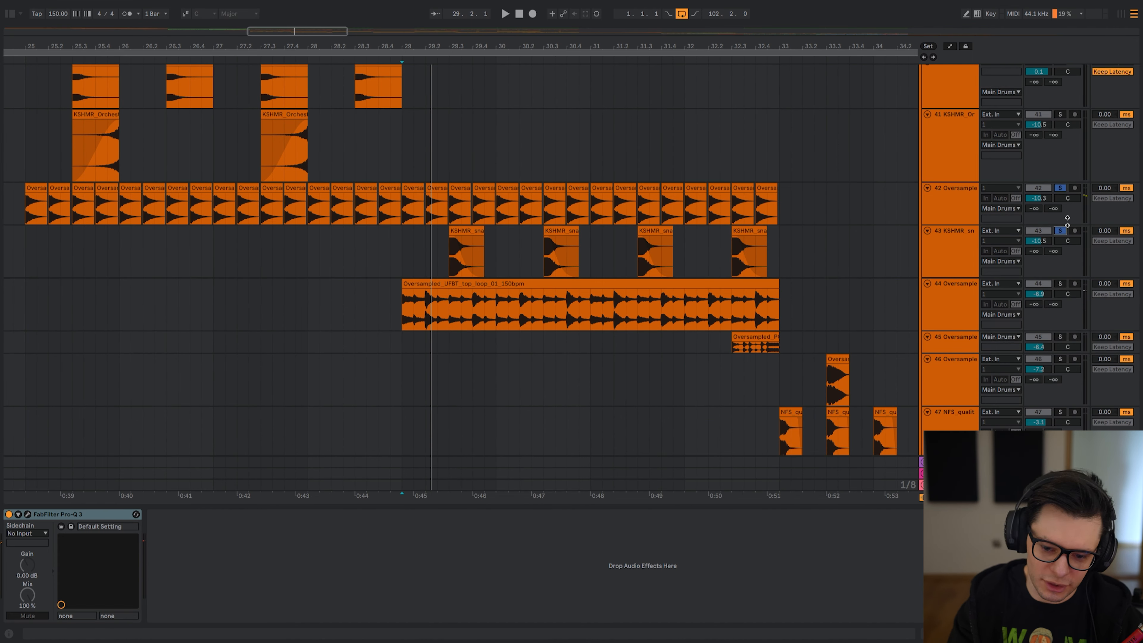
pyautogui.press('space')
pyautogui.hscroll(1, 823, 264)
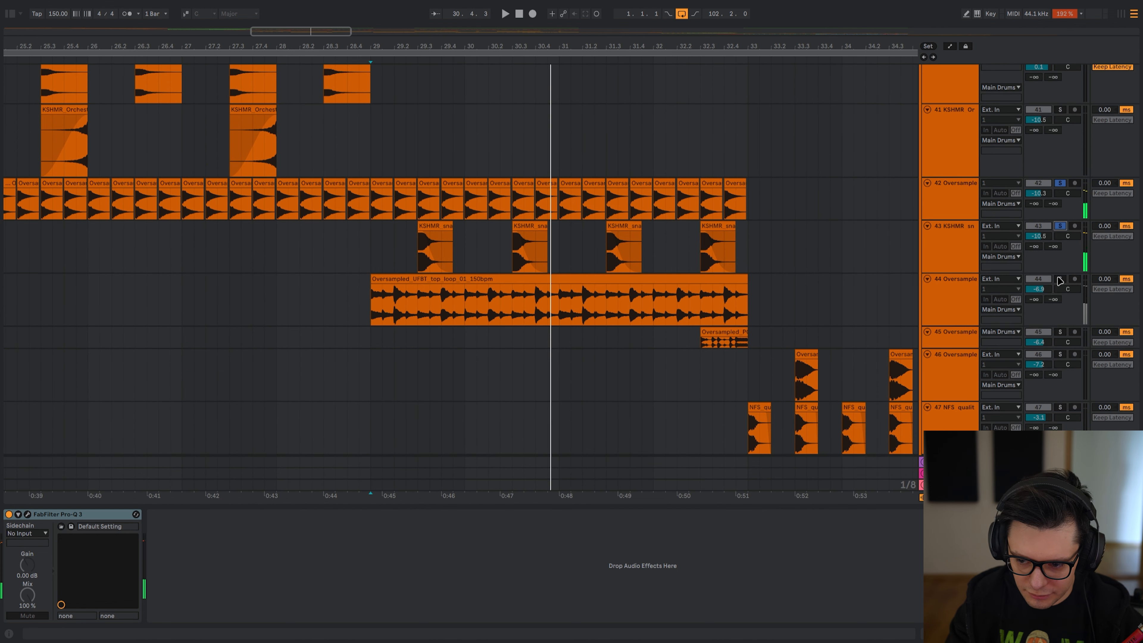
# - Add the top loop on track 44 to the soloed drums and play from 29.1.1
pyautogui.click(374, 311)
pyautogui.press('space')
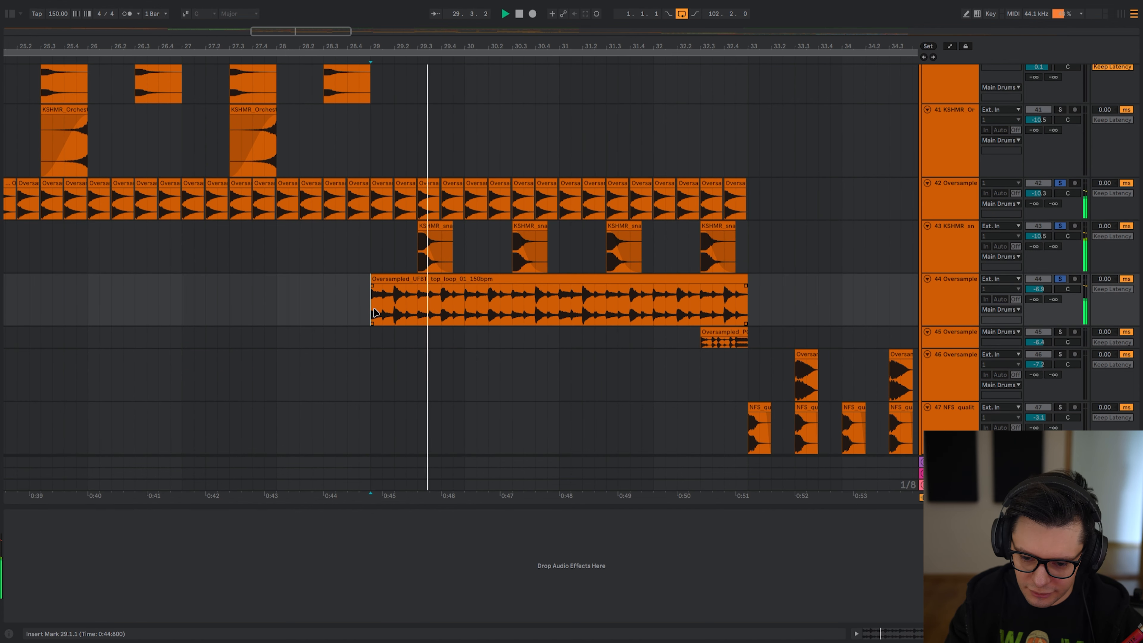
pyautogui.scroll(-4, 379, 311)
pyautogui.scroll(2, 495, 335)
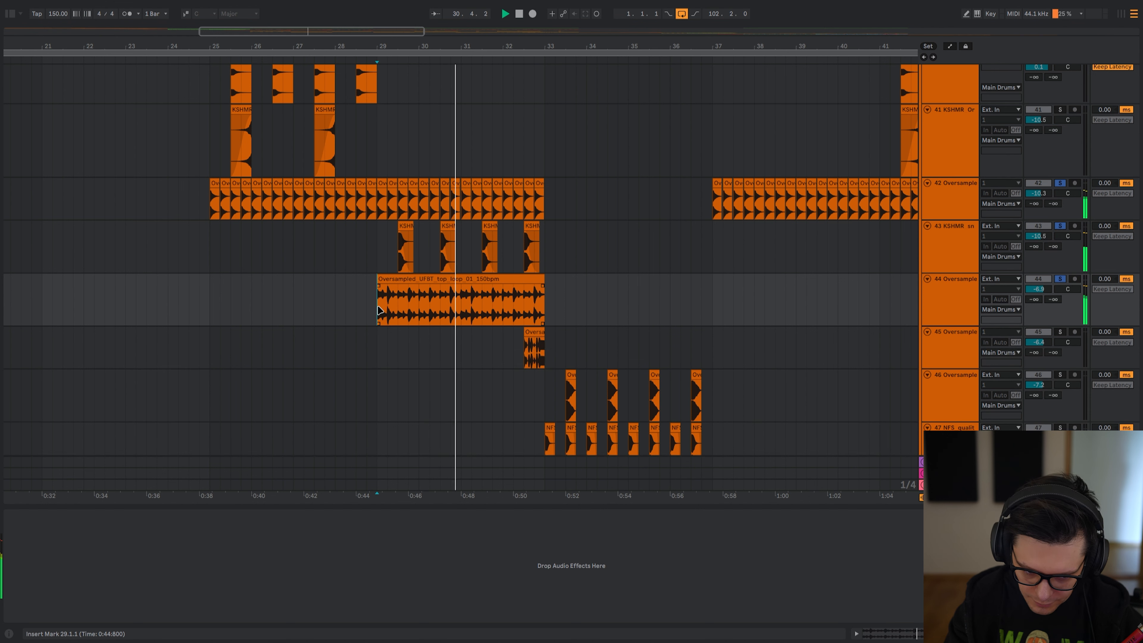
pyautogui.scroll(-2, 487, 303)
pyautogui.press('space')
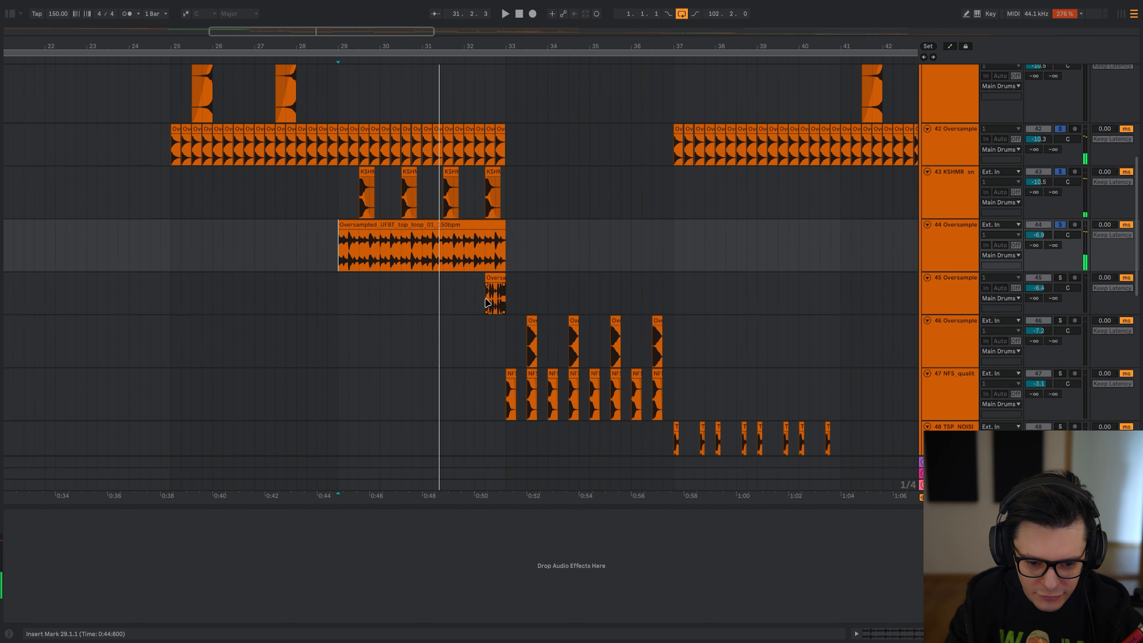
# - Add the short fill on track 45 to the soloed drums and play from 32.3.1
pyautogui.click(486, 301)
pyautogui.press('space')
pyautogui.press('s')
pyautogui.scroll(-2, 491, 311)
pyautogui.hscroll(-1, 491, 311)
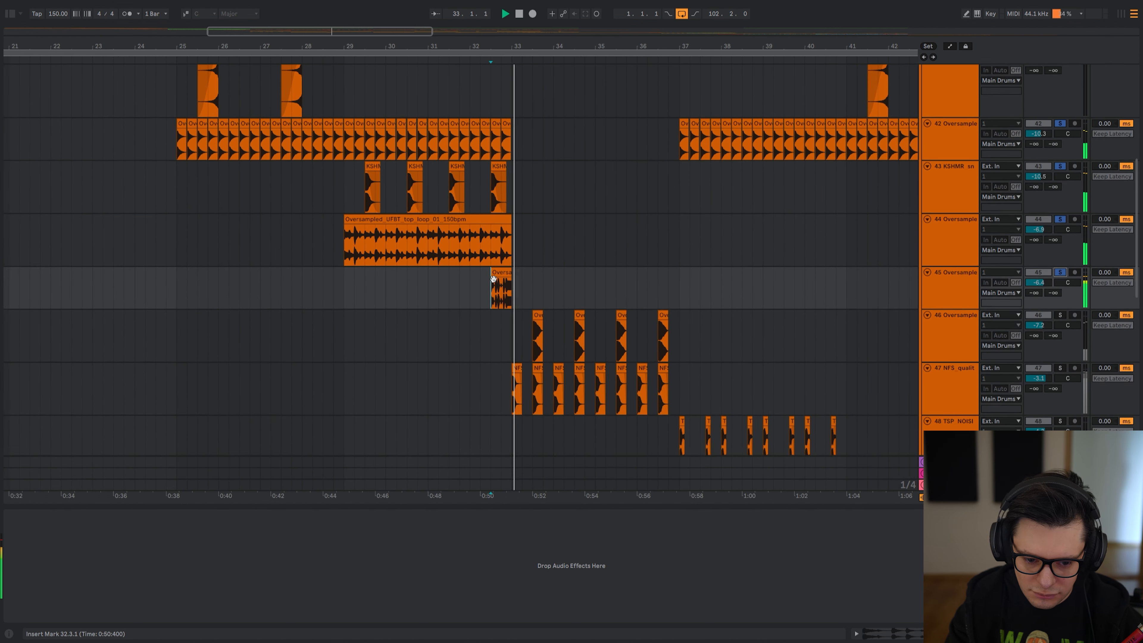
# - Clear the drum solos and play the full mix from 32.3.1 through the fill
pyautogui.press('space')
pyautogui.press('s')
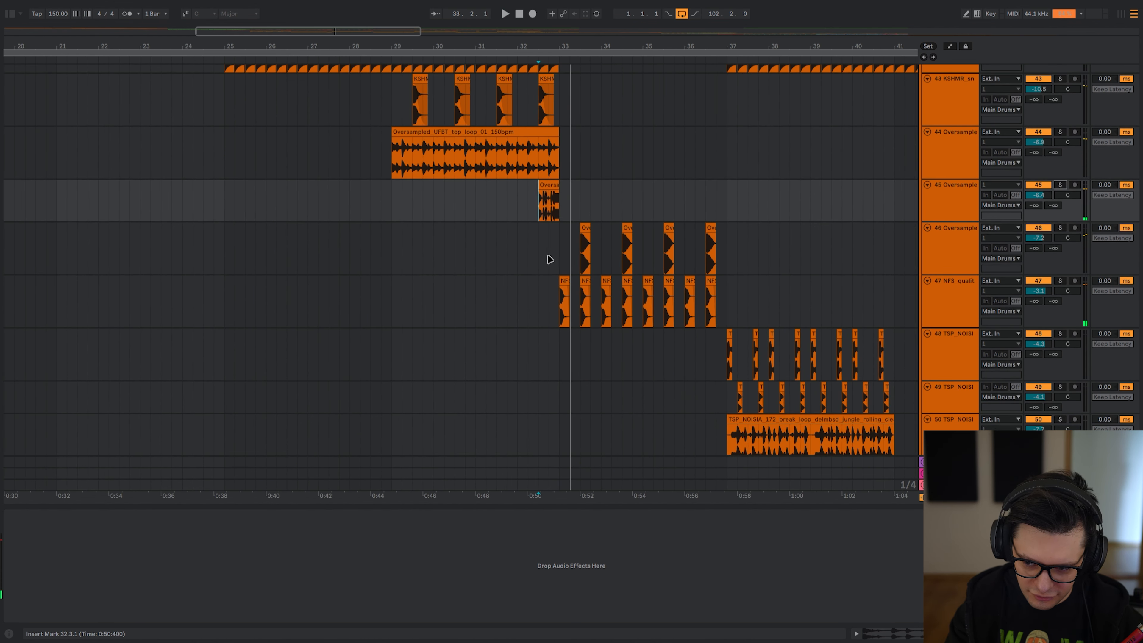
pyautogui.press('space')
pyautogui.scroll(-2, 520, 302)
pyautogui.hscroll(1, 521, 301)
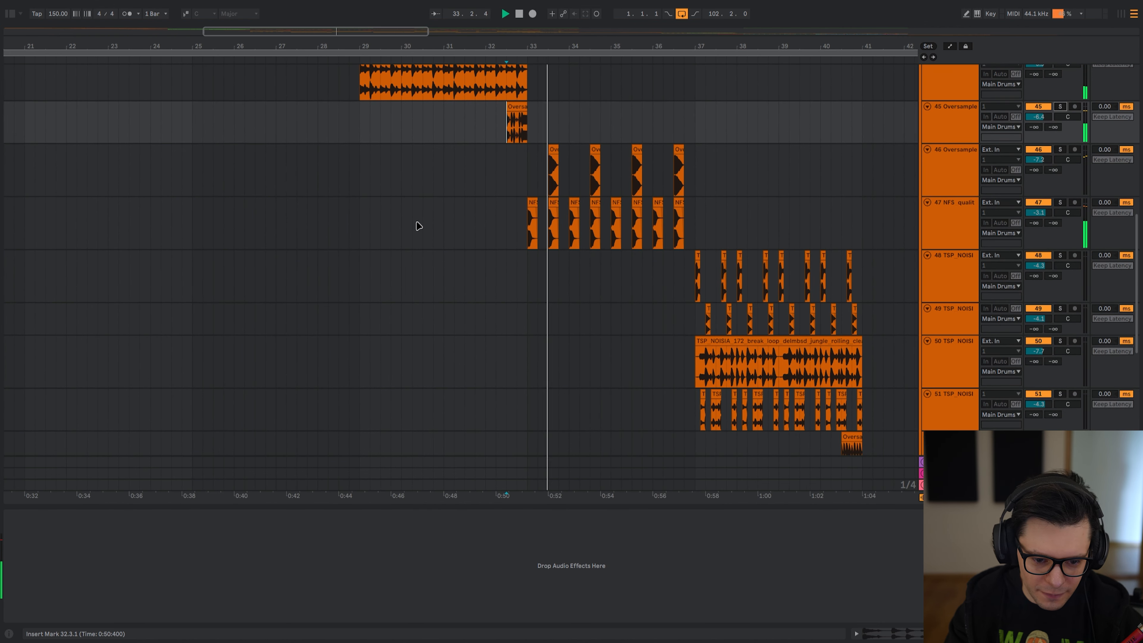
# - Play the full mix from 29.1.1 and unfold the Drops group down to the 93 Group
pyautogui.click(349, 225)
pyautogui.moveTo(430, 360); pyautogui.dragTo(465, 60)
pyautogui.click(396, 223)
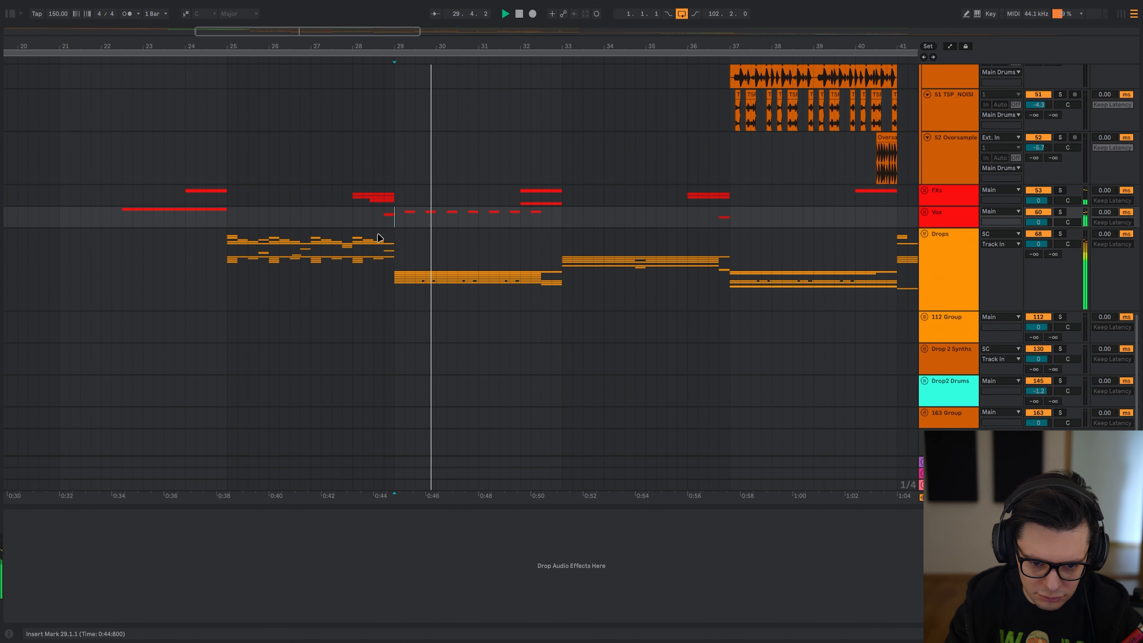
pyautogui.click(395, 285)
pyautogui.press('u')
pyautogui.moveTo(422, 226); pyautogui.dragTo(424, 9)
pyautogui.press('space')
pyautogui.moveTo(453, 333); pyautogui.dragTo(436, 70)
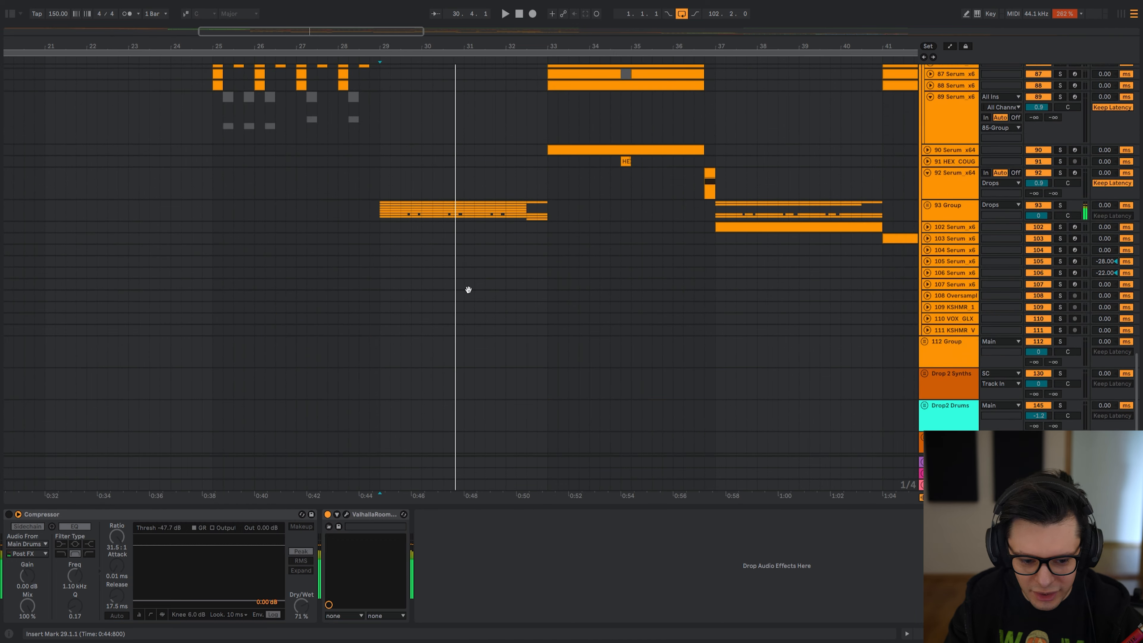
# - Unfold the 93 Group, expand all its tracks and zoom in on the clips starting at bar 29
pyautogui.press('u')
pyautogui.hotkey('alt', 'u')
pyautogui.scroll(4, 401, 229)
pyautogui.moveTo(320, 206); pyautogui.dragTo(365, 234)
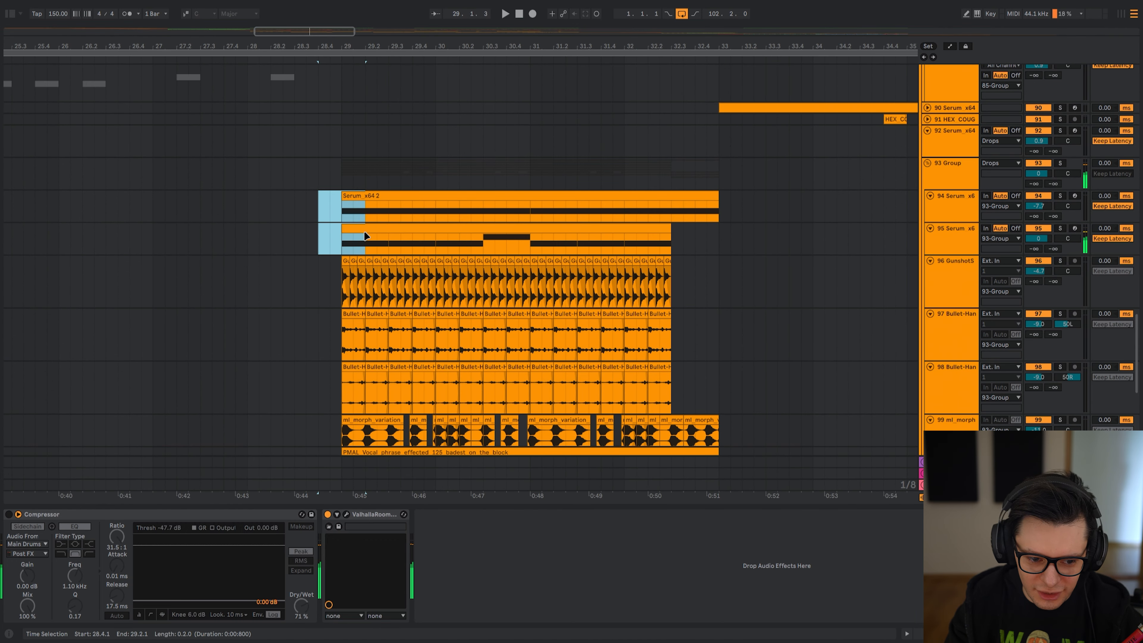
# - Solo the Serum screech on track 94 and play it from 29.1.1
pyautogui.scroll(2, 339, 220)
pyautogui.click(331, 208)
pyautogui.click(343, 197)
pyautogui.press('s')
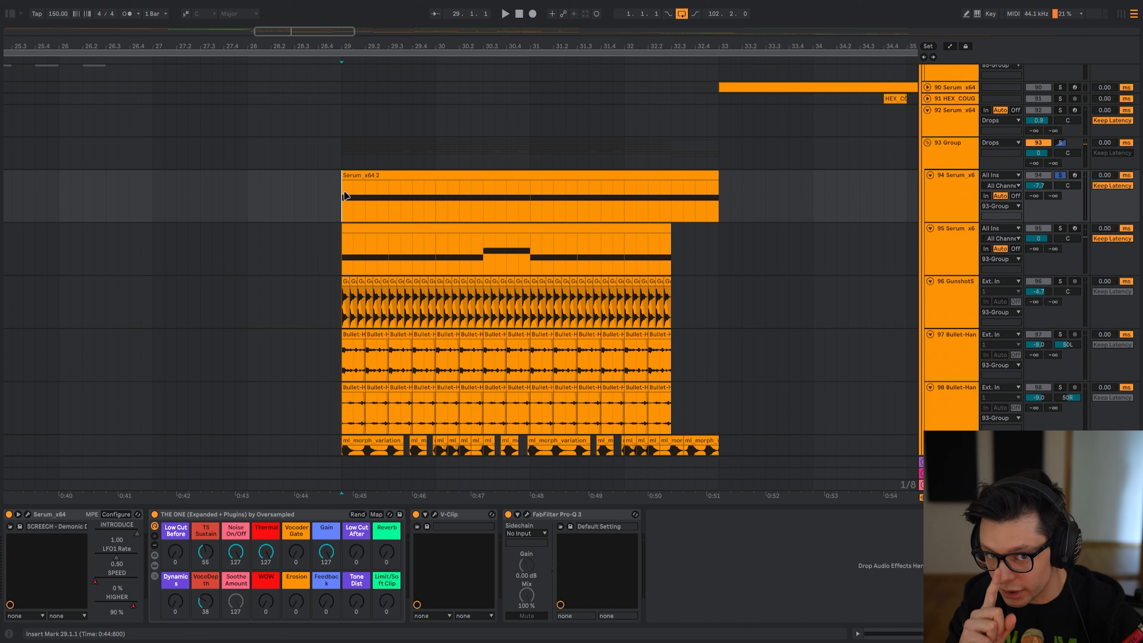
pyautogui.press('s')
pyautogui.press('space')
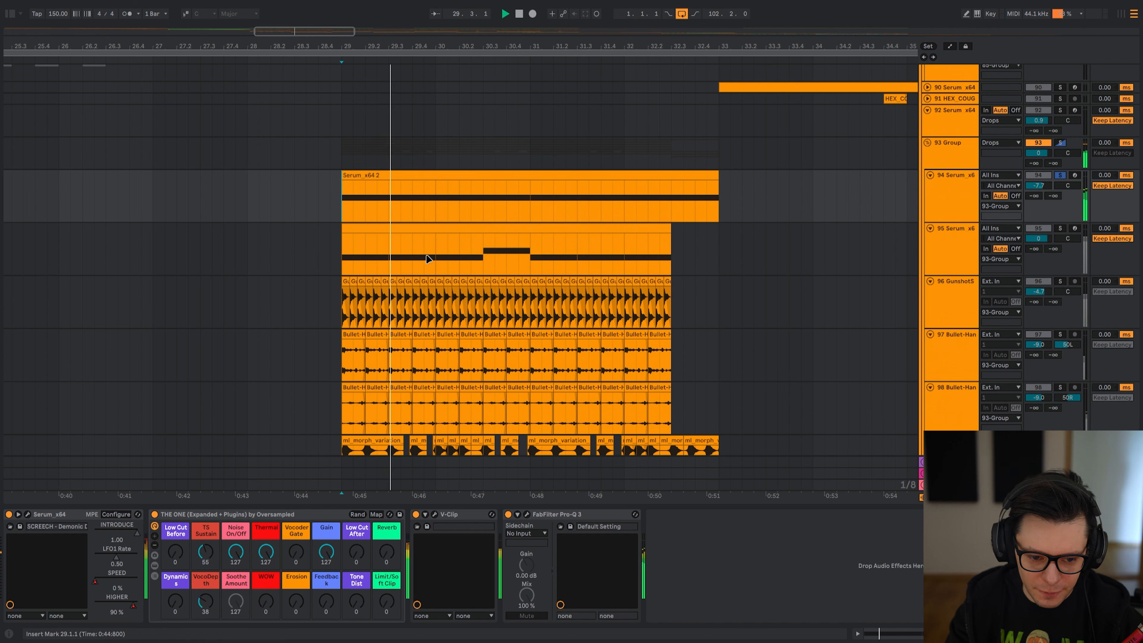
# - Compare the unsoloed mix from 29.1.1 with the soloed Serum track 94, and select the Serum clip on track 95
pyautogui.press('space')
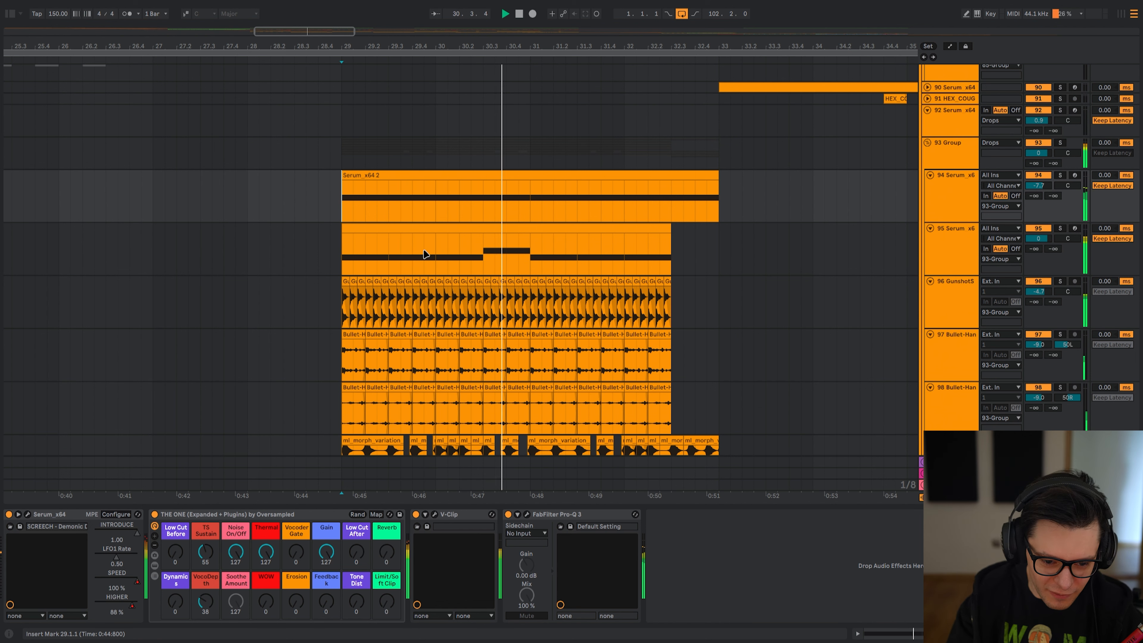
pyautogui.press('s')
pyautogui.press('space')
pyautogui.click(366, 239)
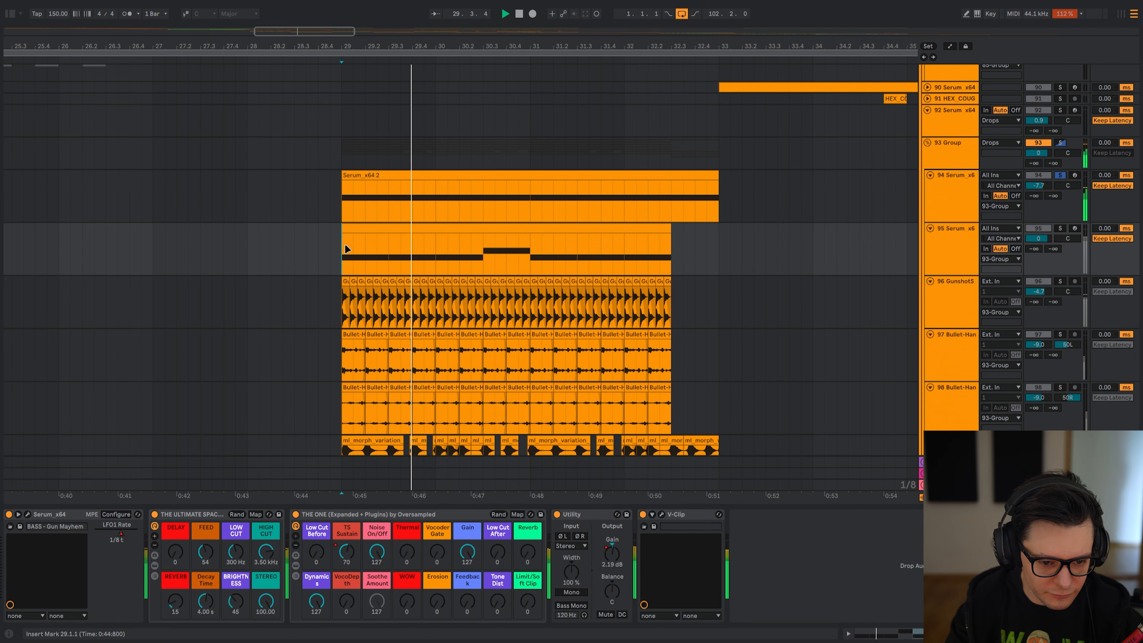
# - Solo the Serum bass on track 95 and play it from 29.1.1
pyautogui.press('s')
pyautogui.press('space')
pyautogui.scroll(-3, 360, 203)
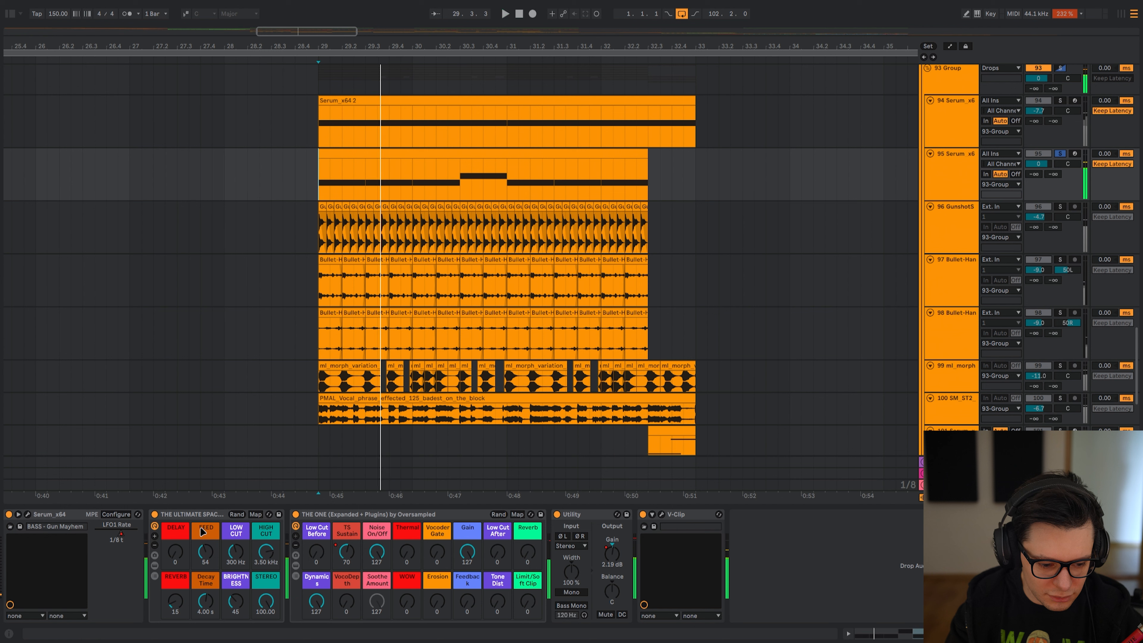
# - Deactivate every effect after Serum on track 95, from THE ULTIMATE SPACE rack through V-Clip, and replay from 29.1.1
pyautogui.click(679, 523)
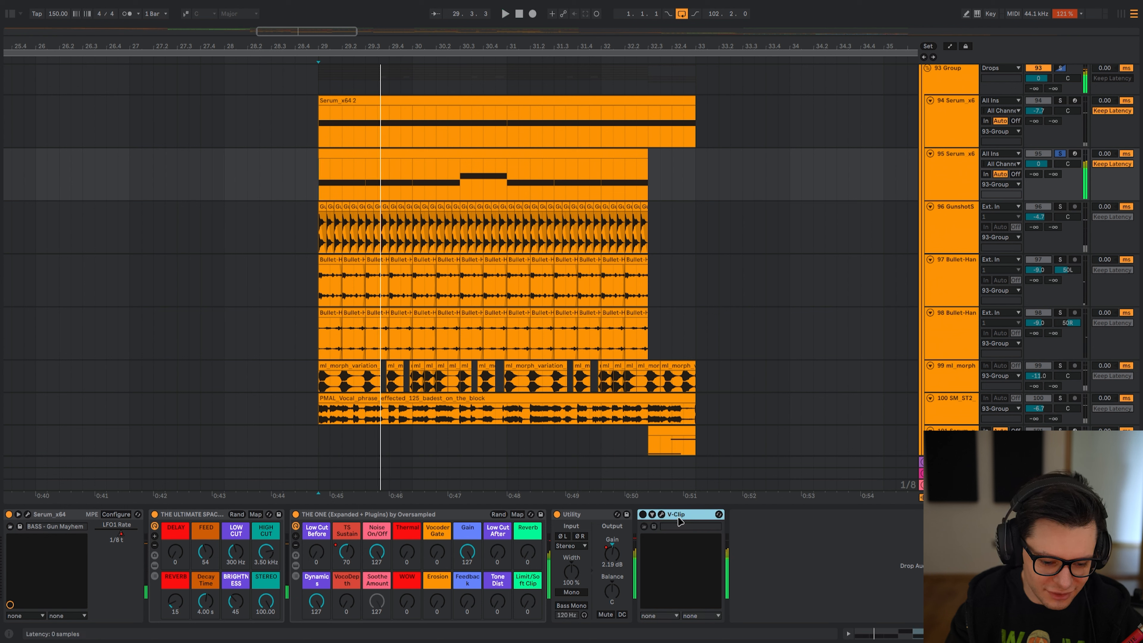
pyautogui.keyDown('shift'); pyautogui.click(194, 518); pyautogui.keyUp('shift')
pyautogui.press('0')
pyautogui.press('space')
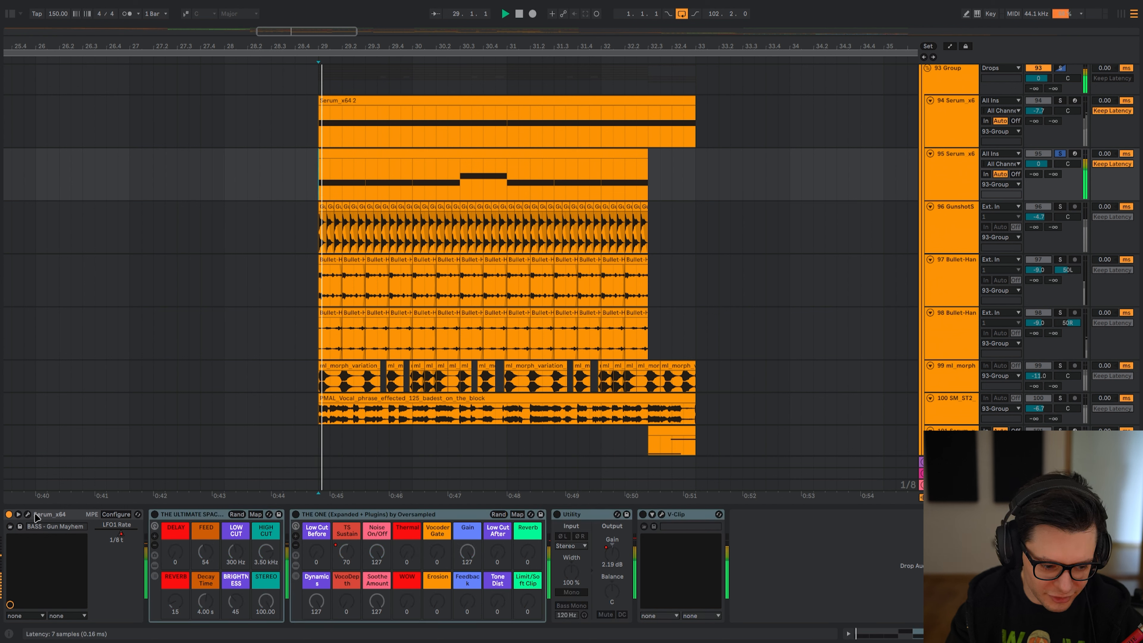
# - Open track 95's Serum patch BASS - Gun Mayhem and examine oscillator A's wavetable in 3D during playback
pyautogui.moveTo(0, 45); pyautogui.dragTo(539, 28)
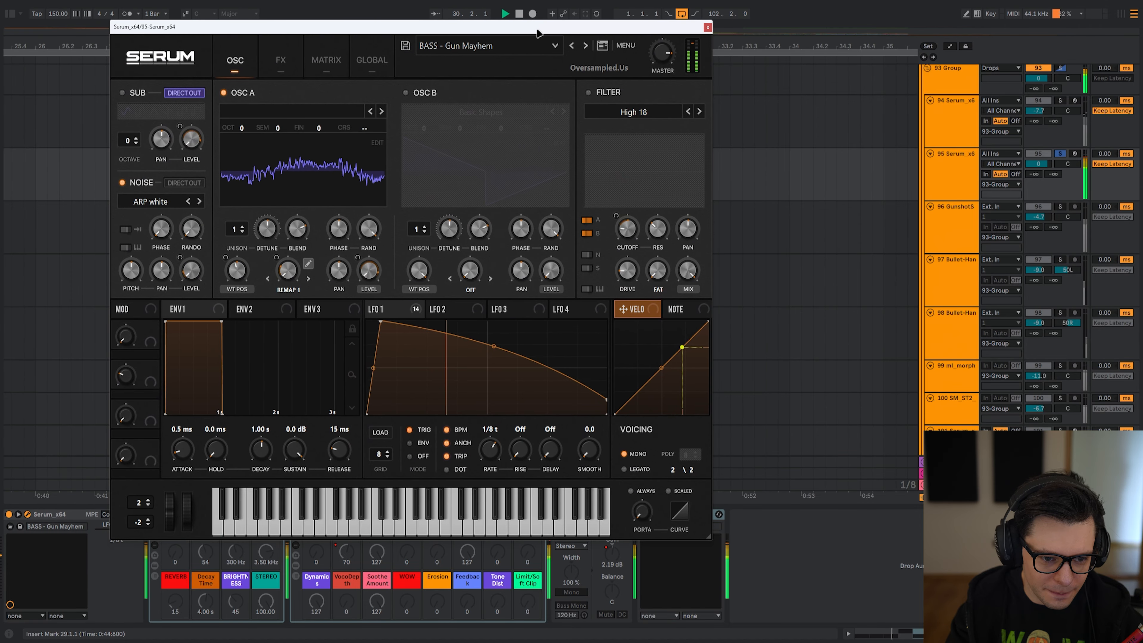
pyautogui.press('space')
pyautogui.click(290, 170)
pyautogui.click(292, 170)
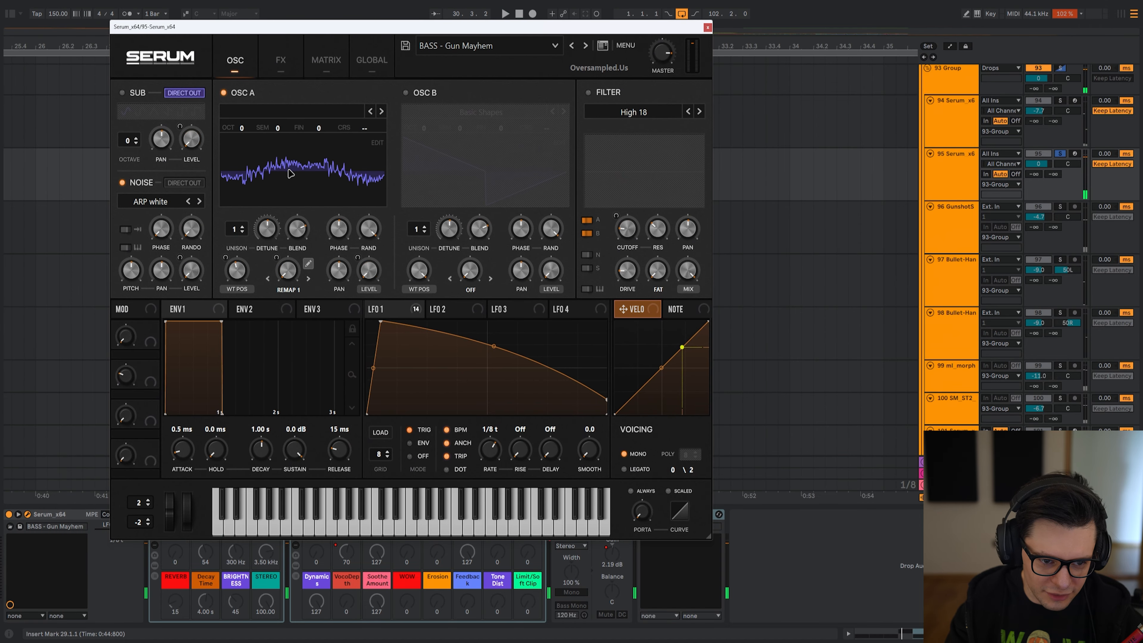
pyautogui.click(290, 173)
pyautogui.click(281, 60)
pyautogui.click(252, 59)
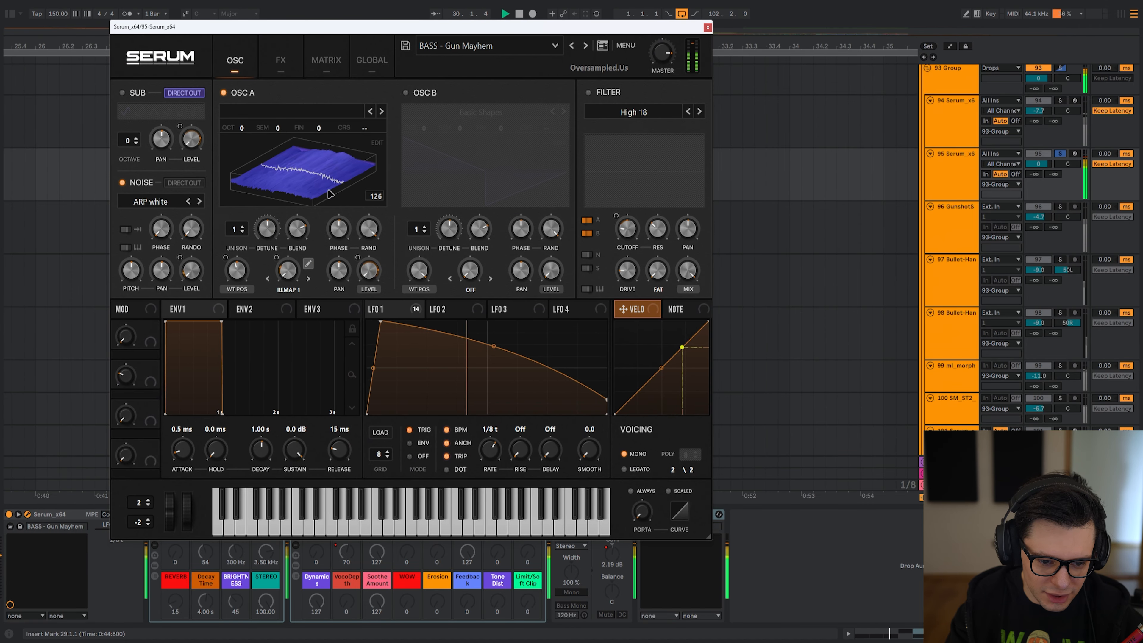
# - Switch off Distortion, Delay, Compressor and EQ in Serum's effects and play the dry bass from 29.1.1
pyautogui.click(281, 60)
pyautogui.press('space')
pyautogui.click(127, 116)
pyautogui.click(127, 136)
pyautogui.click(127, 158)
pyautogui.press('space')
pyautogui.click(128, 200)
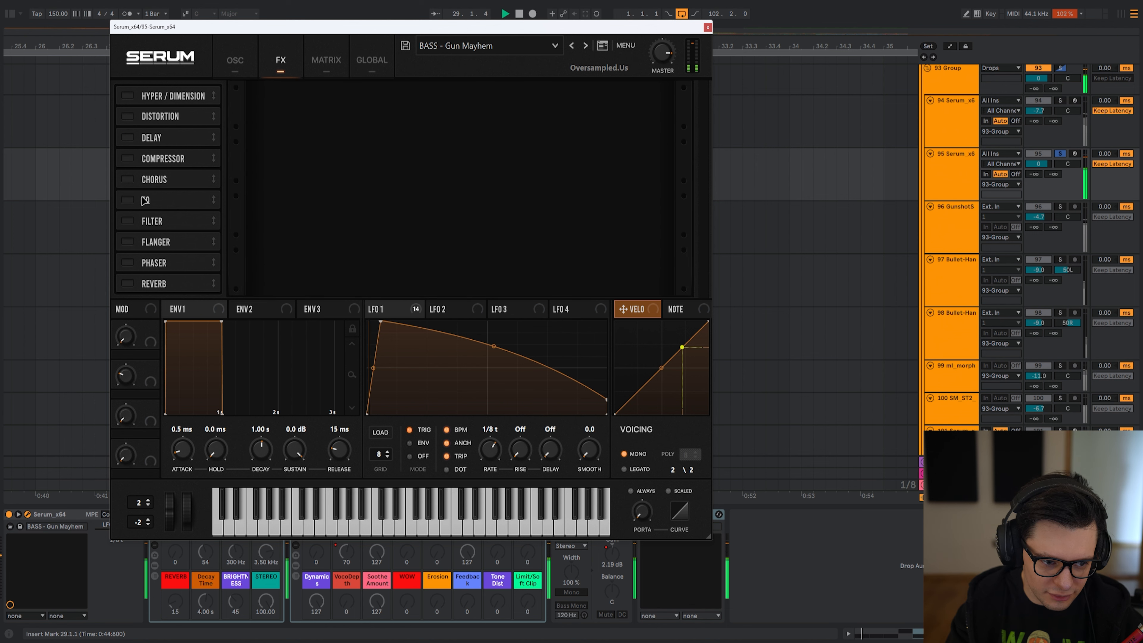
# - Re-enable Serum's Distortion, Delay, Compressor and EQ one by one during playback, and hide the plug-in window
pyautogui.click(128, 116)
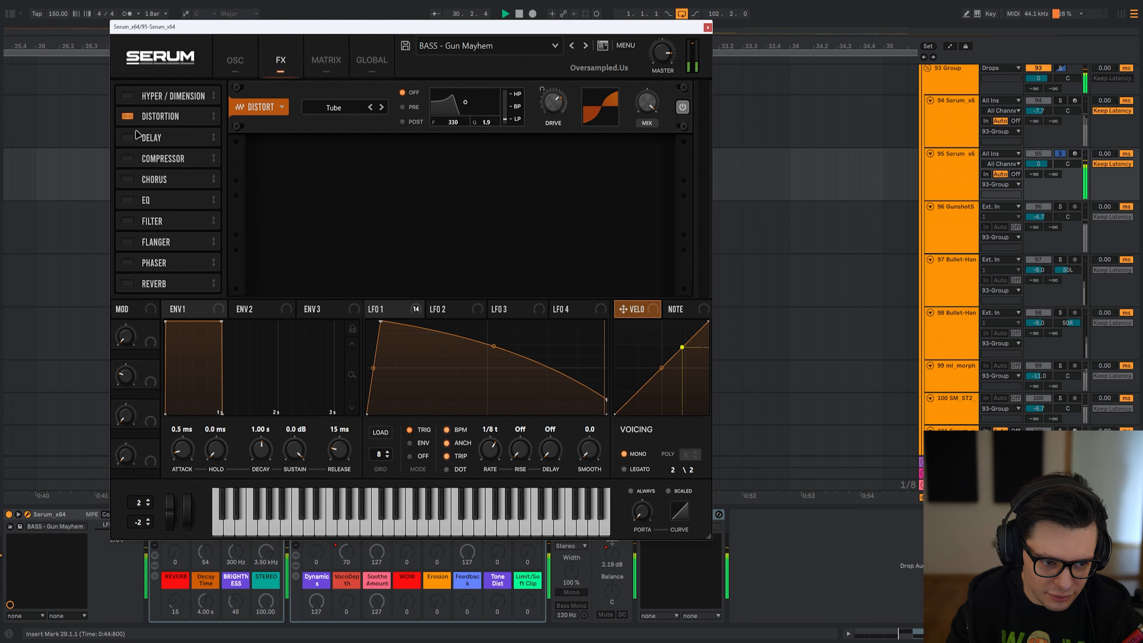
pyautogui.click(128, 138)
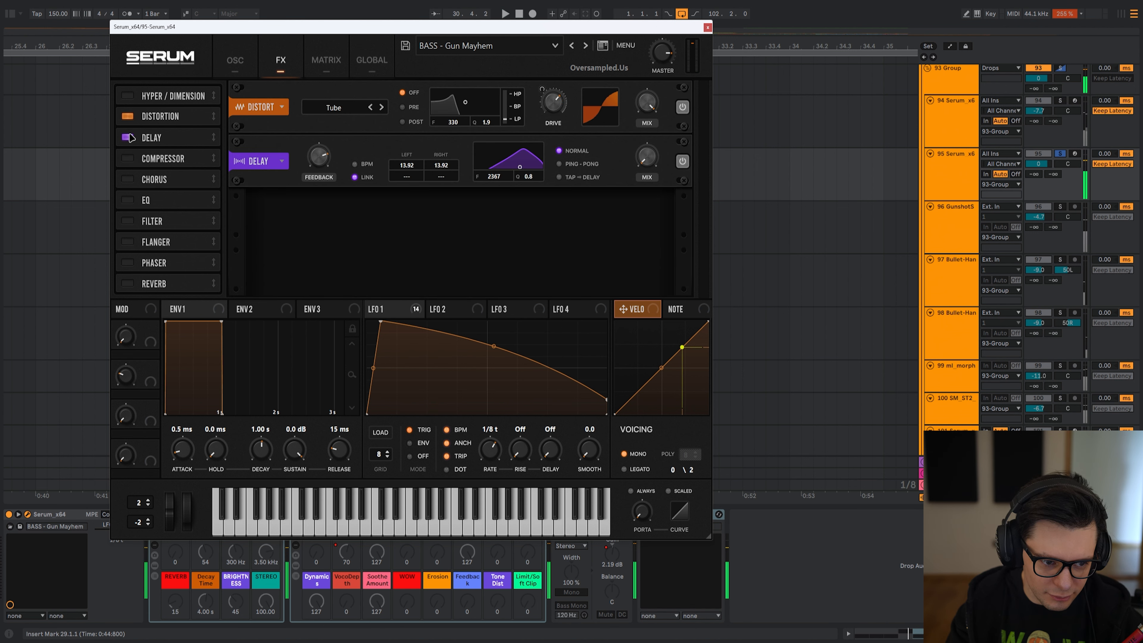
pyautogui.click(128, 158)
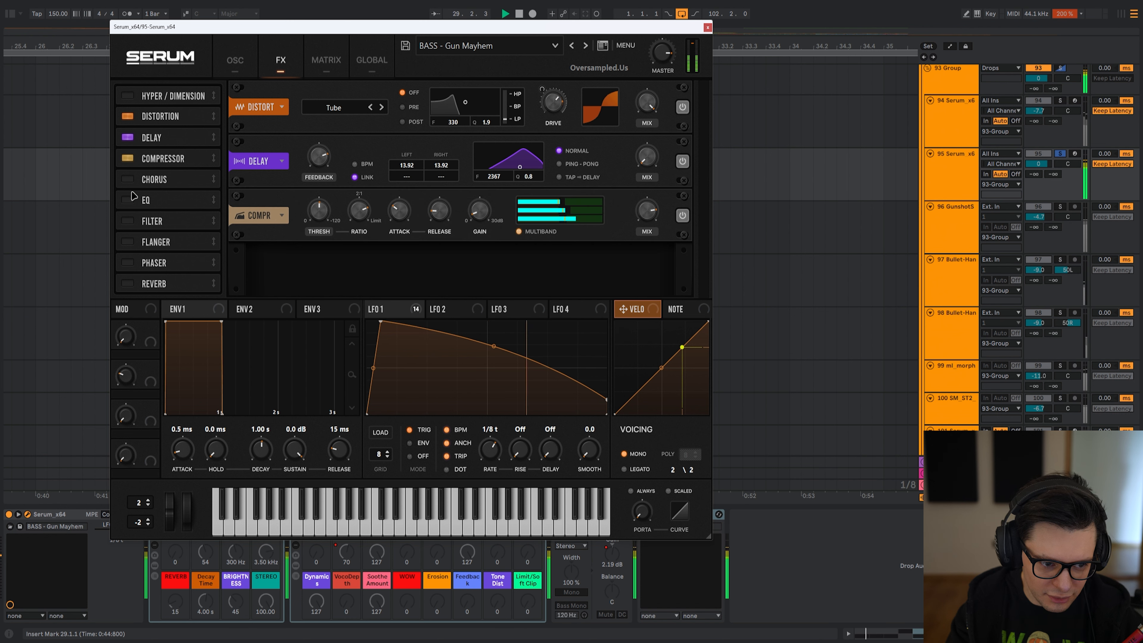
pyautogui.click(127, 200)
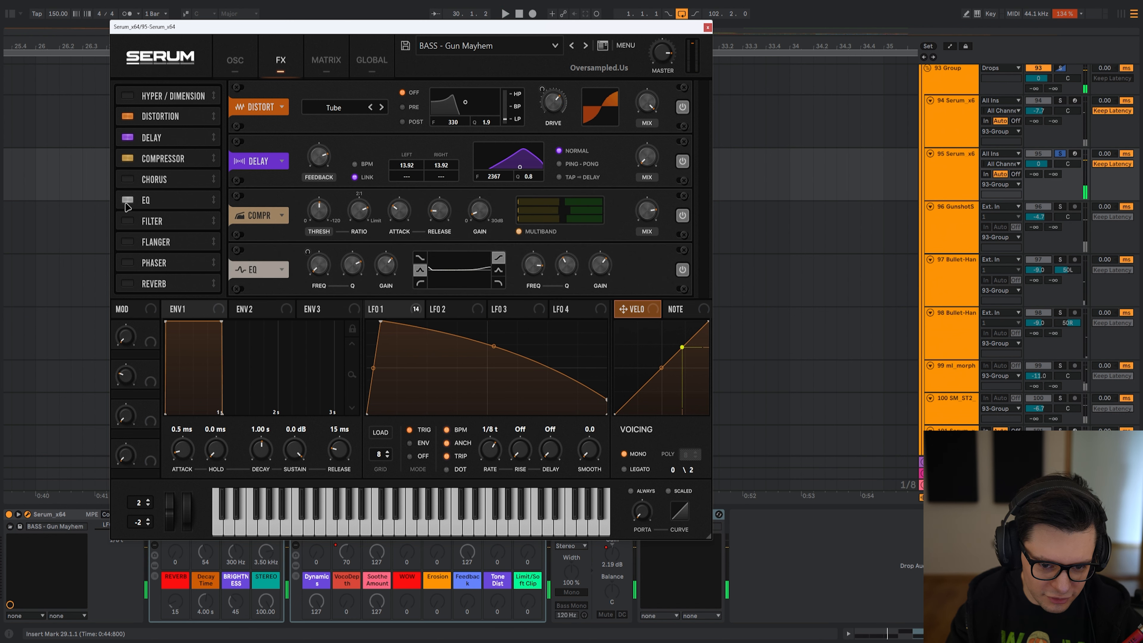
pyautogui.press('space')
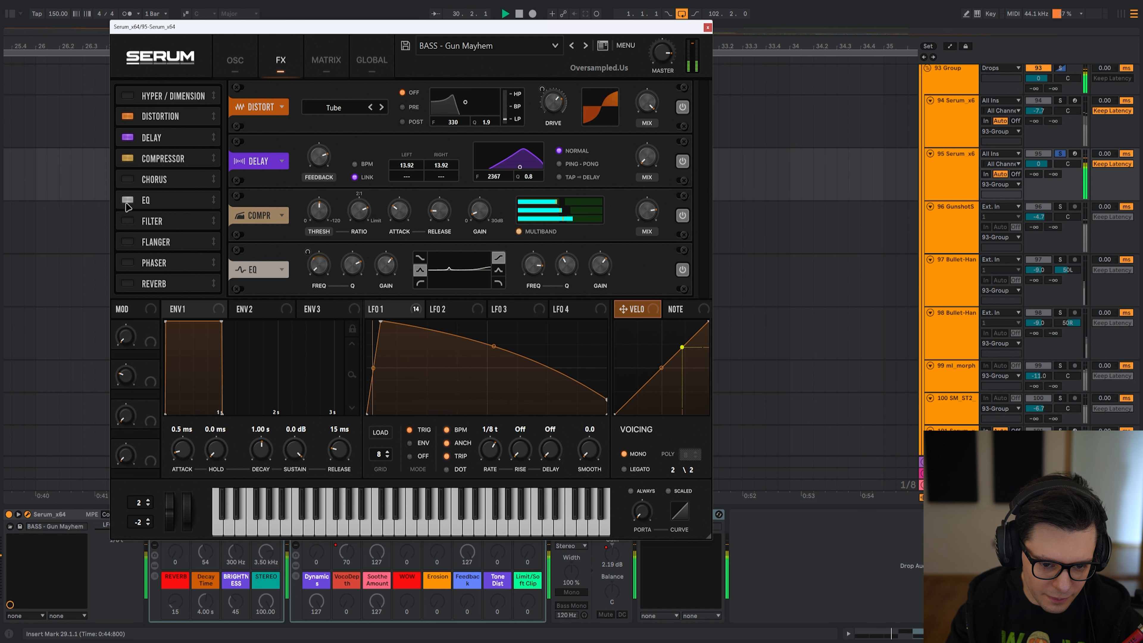
pyautogui.click(251, 53)
pyautogui.hotkey('ctrl', 'alt', 'p')
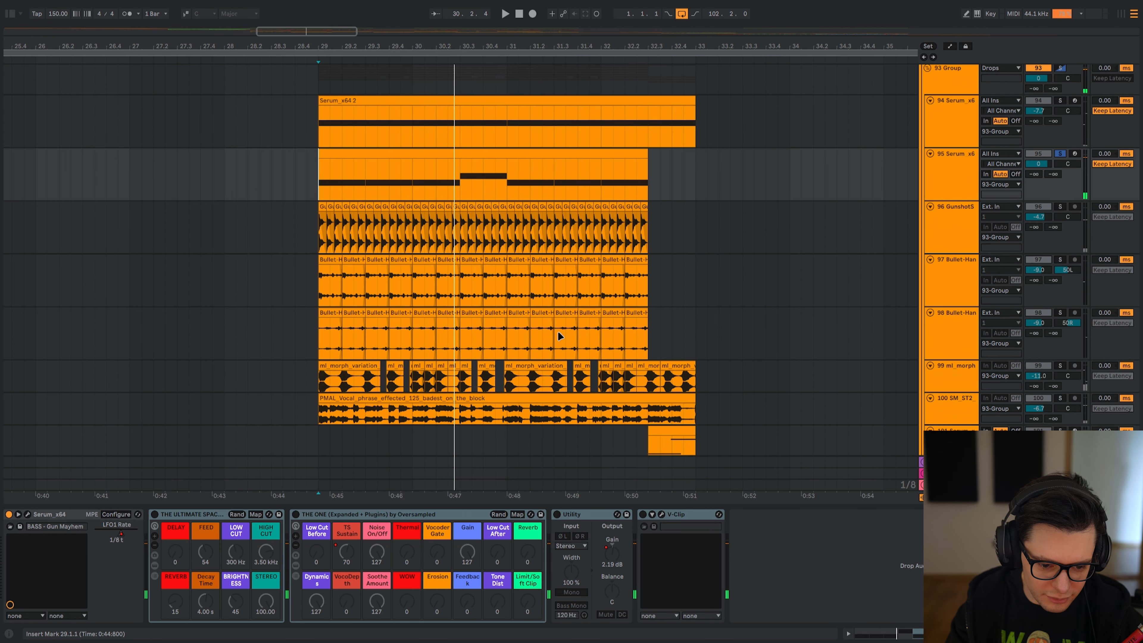
# - Reactivate THE ULTIMATE SPACE, THE ONE, Utility and V-Clip on track 95 one after another while playing the bass
pyautogui.click(213, 519)
pyautogui.press('space')
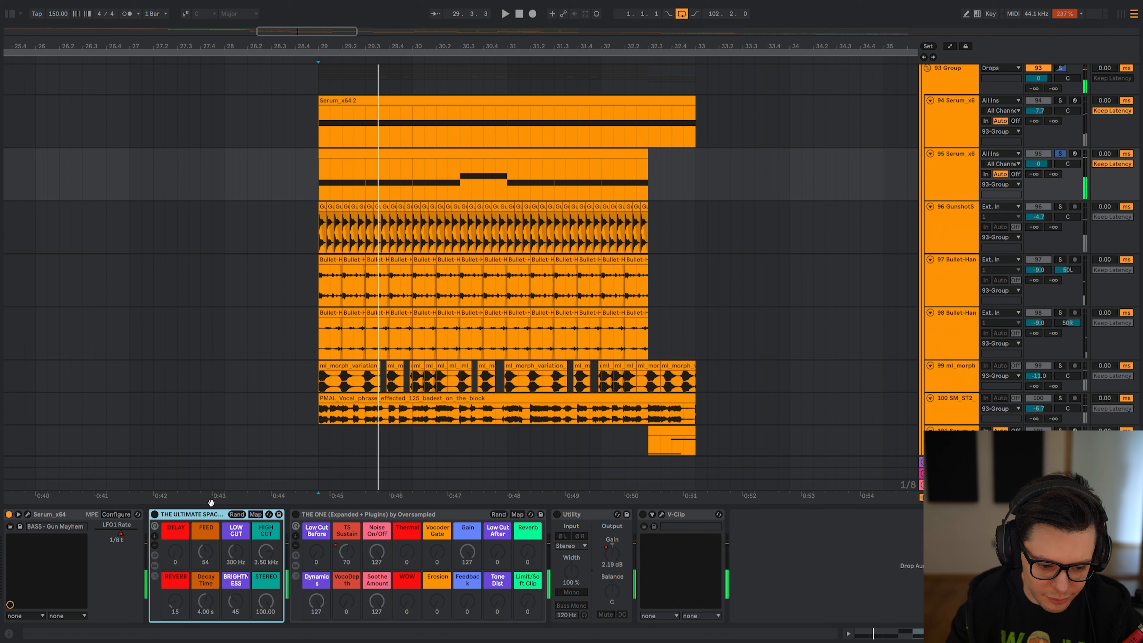
pyautogui.click(338, 516)
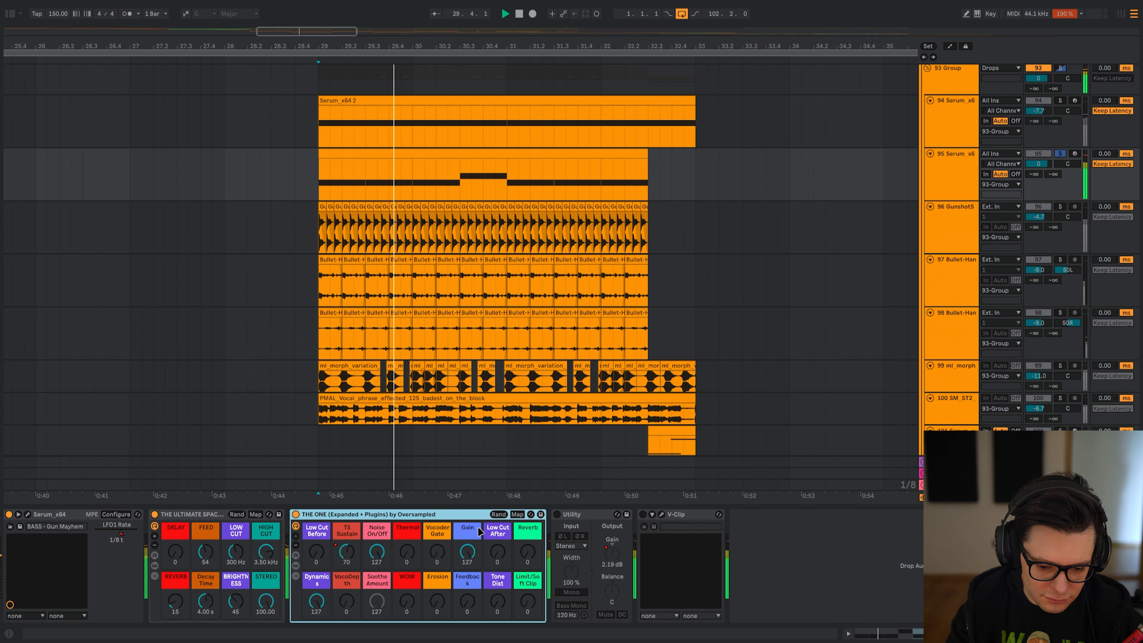
pyautogui.click(581, 518)
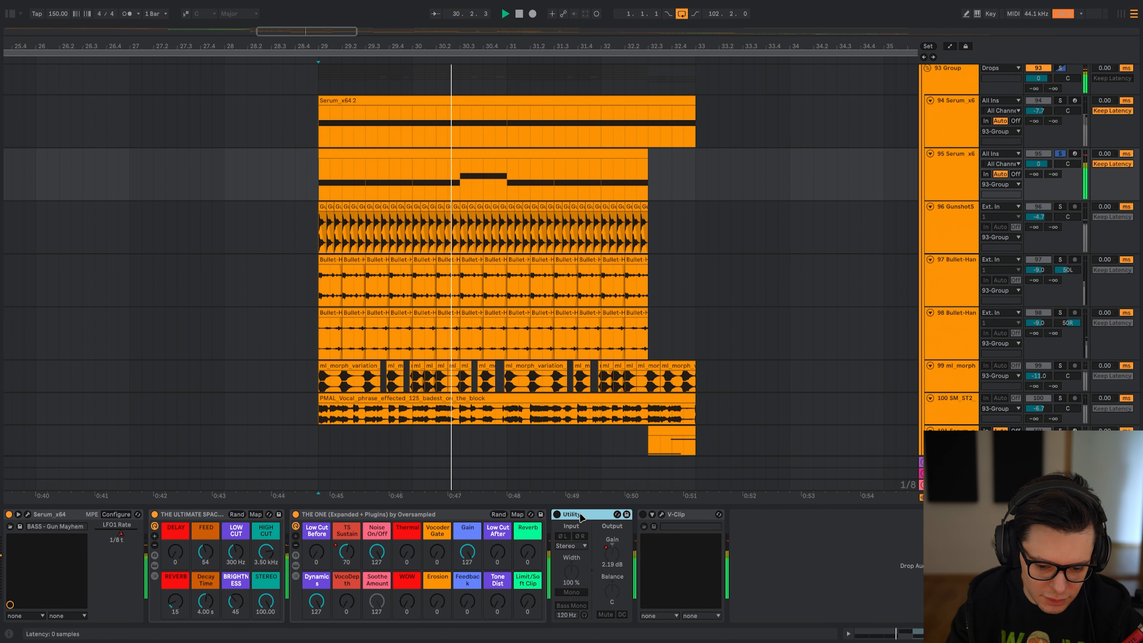
pyautogui.click(682, 523)
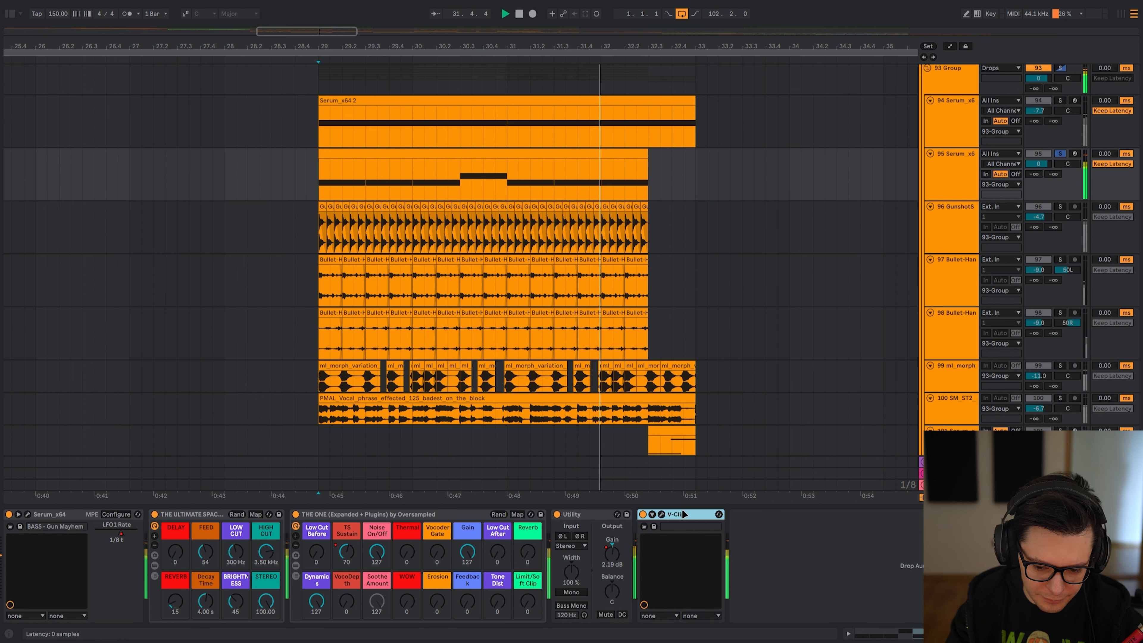
# - Examine track 95's clipping in the V-Clip visualizer during playback, and close the plug-in
pyautogui.click(660, 514)
pyautogui.click(471, 91)
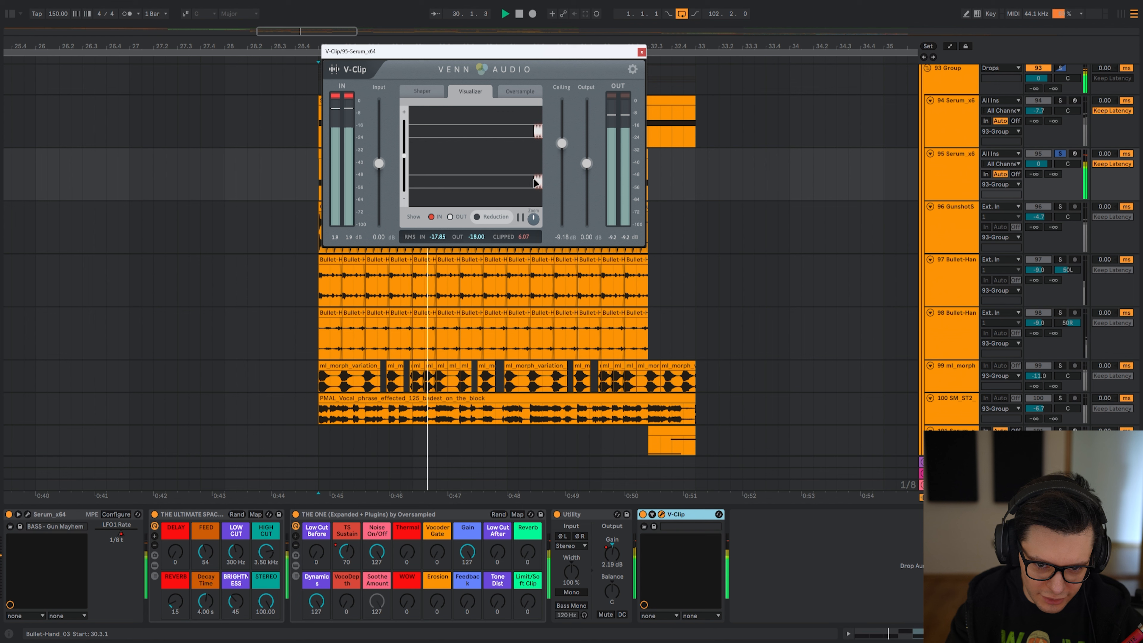
pyautogui.click(641, 51)
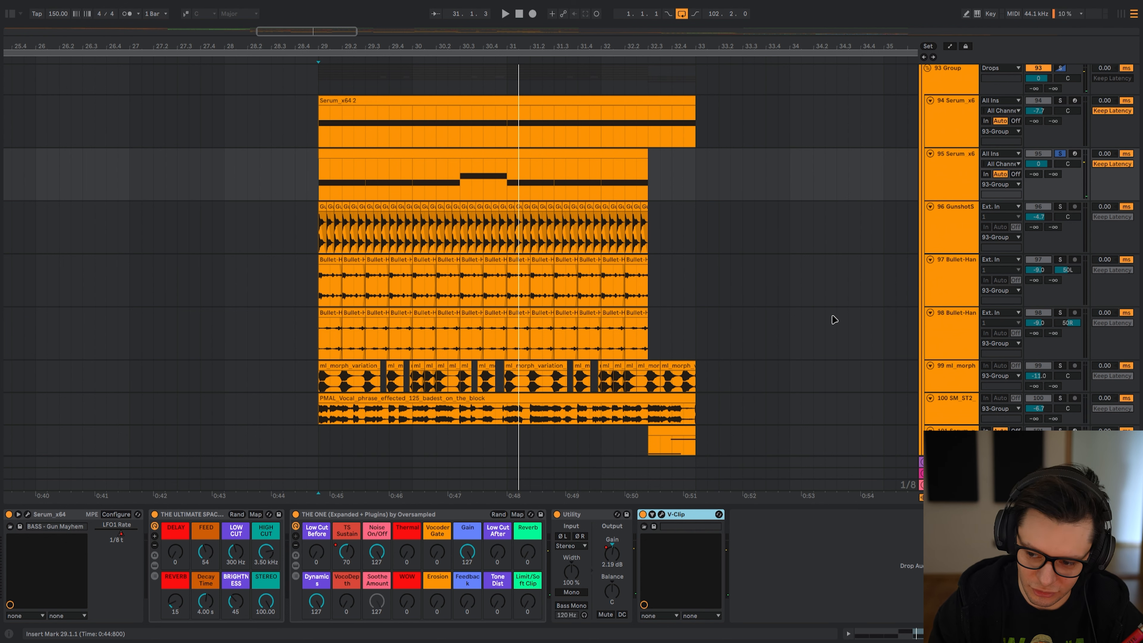
# - Solo the gunshot samples on track 96 and play them from 29.1.1
pyautogui.click(1059, 207)
pyautogui.press('space')
pyautogui.click(316, 245)
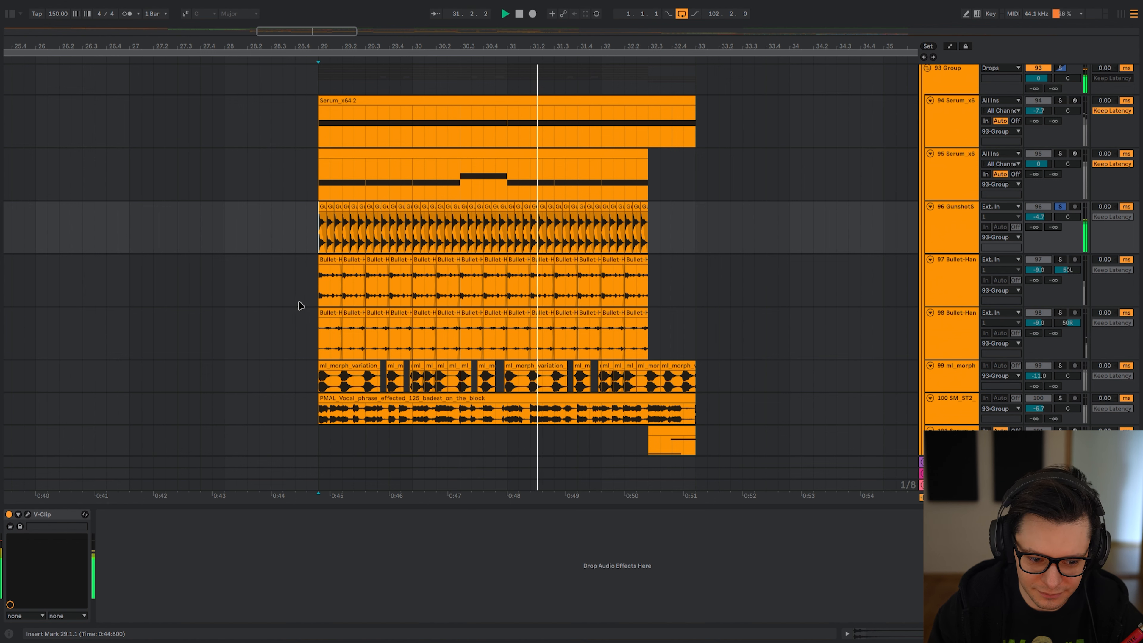
pyautogui.press('space')
# - Add the Bullet-Hand samples on track 97 to the soloed gunshots and play both from 29.1.1
pyautogui.press('Down')
pyautogui.scroll(2, 258, 248)
pyautogui.scroll(-1, 253, 238)
pyautogui.click(318, 98)
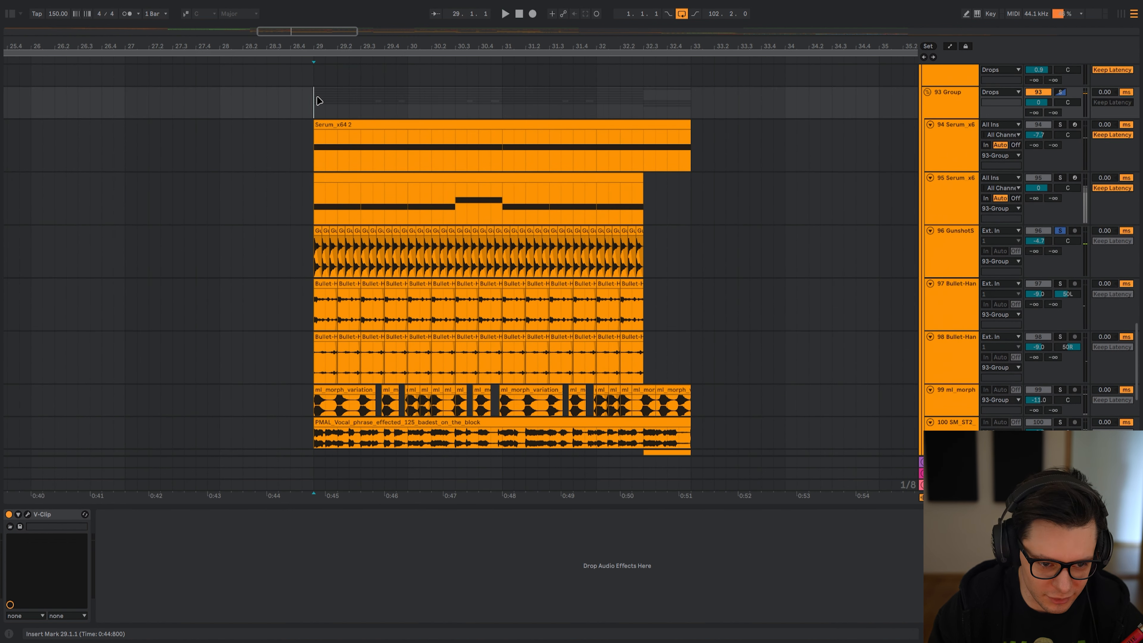
pyautogui.click(312, 297)
pyautogui.click(307, 262)
pyautogui.scroll(3, 321, 307)
pyautogui.press('space')
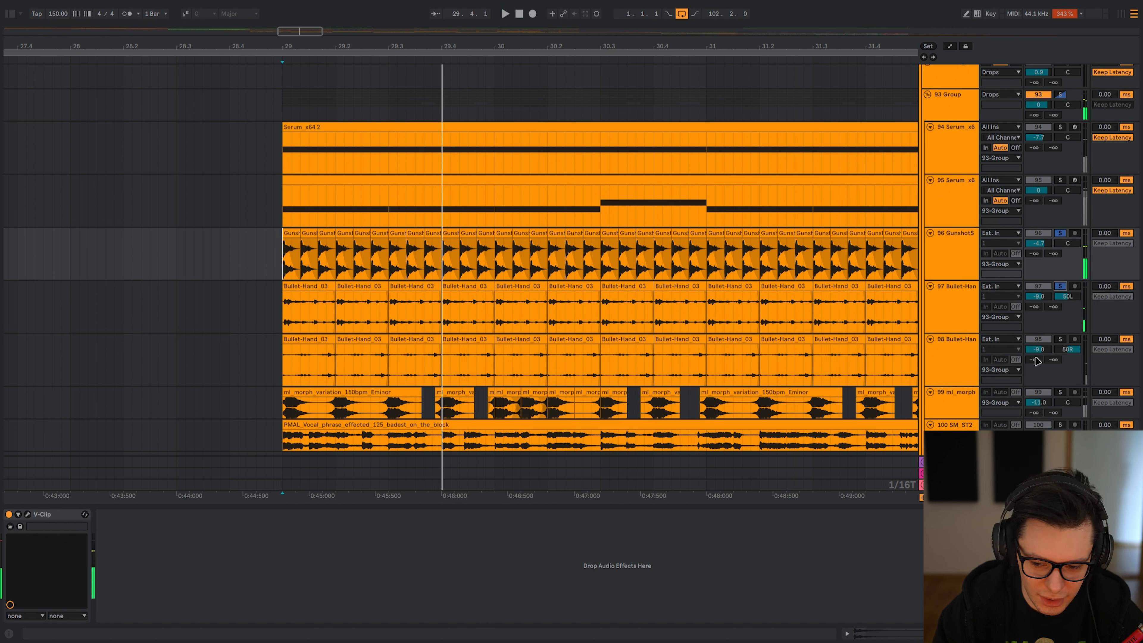
# - Add the Bullet-Hand track 98 and the Serum bass on track 95 to the solo and play tracks 95 to 98
pyautogui.press('space')
pyautogui.press('space')
pyautogui.hscroll(2, 675, 288)
pyautogui.click(1062, 170)
pyautogui.press('space')
pyautogui.hscroll(1, 540, 351)
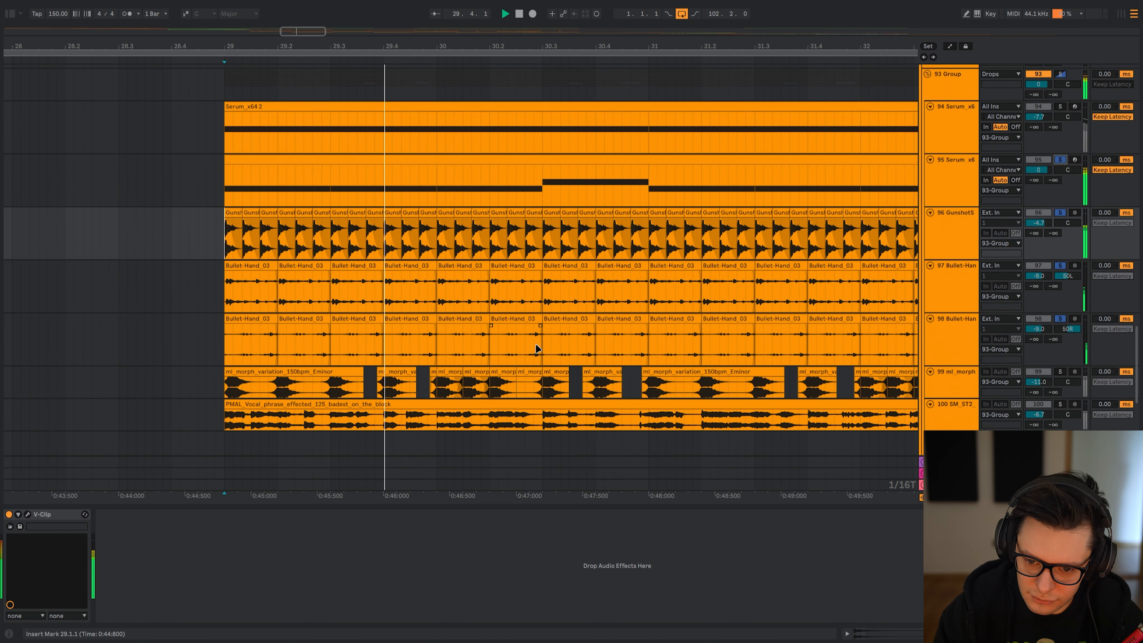
# - Include the Serum screech on track 94 in the solo and play tracks 94 to 98 from 29.1.1
pyautogui.press('space')
pyautogui.scroll(-2, 683, 155)
pyautogui.hscroll(1, 684, 156)
pyautogui.scroll(2, 315, 189)
pyautogui.click(132, 199)
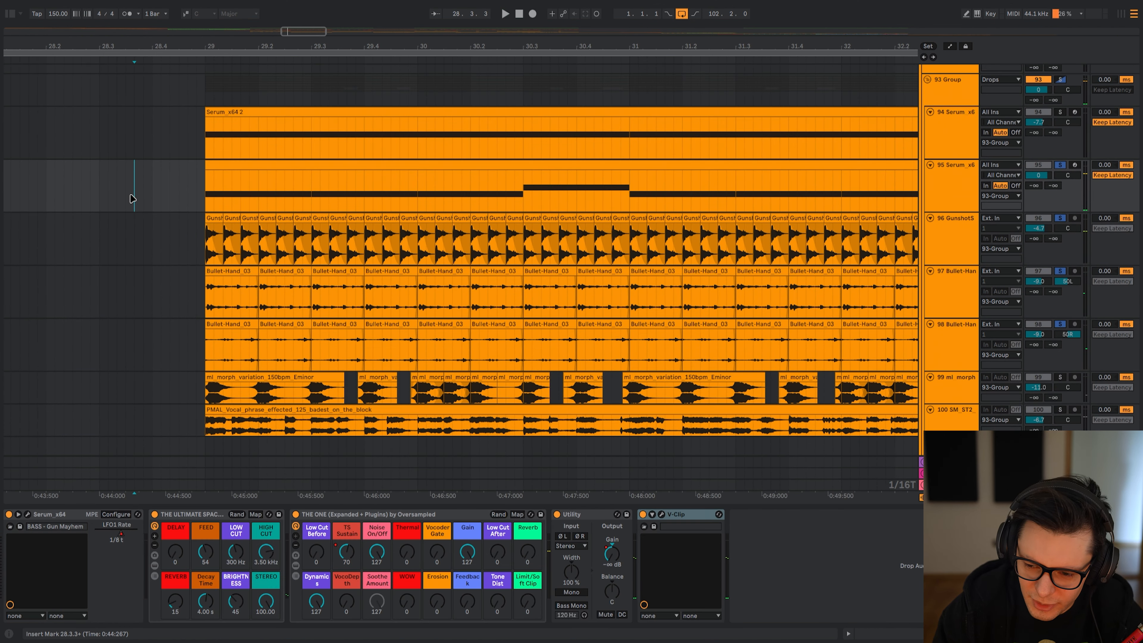
pyautogui.scroll(1, 131, 198)
pyautogui.hscroll(-1, 131, 198)
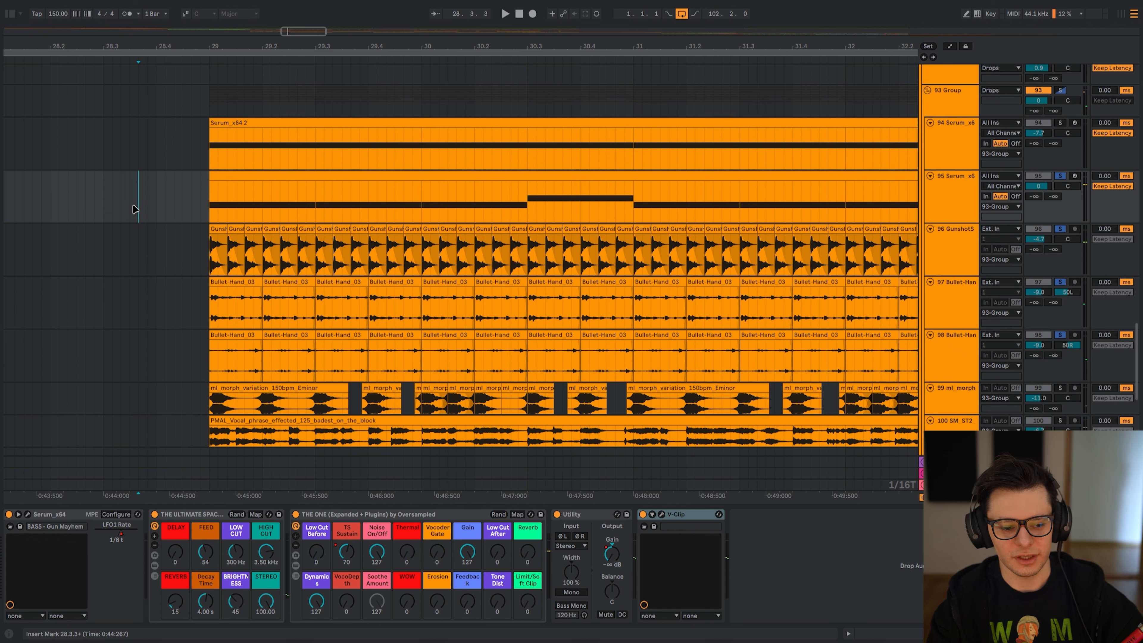
pyautogui.click(210, 165)
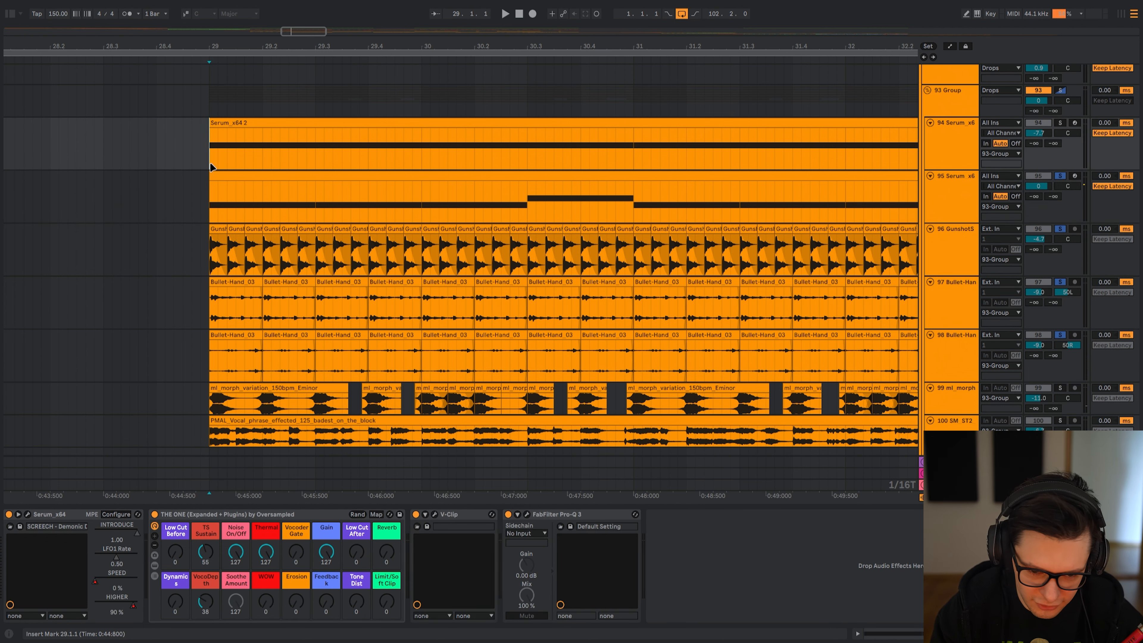
pyautogui.press('space')
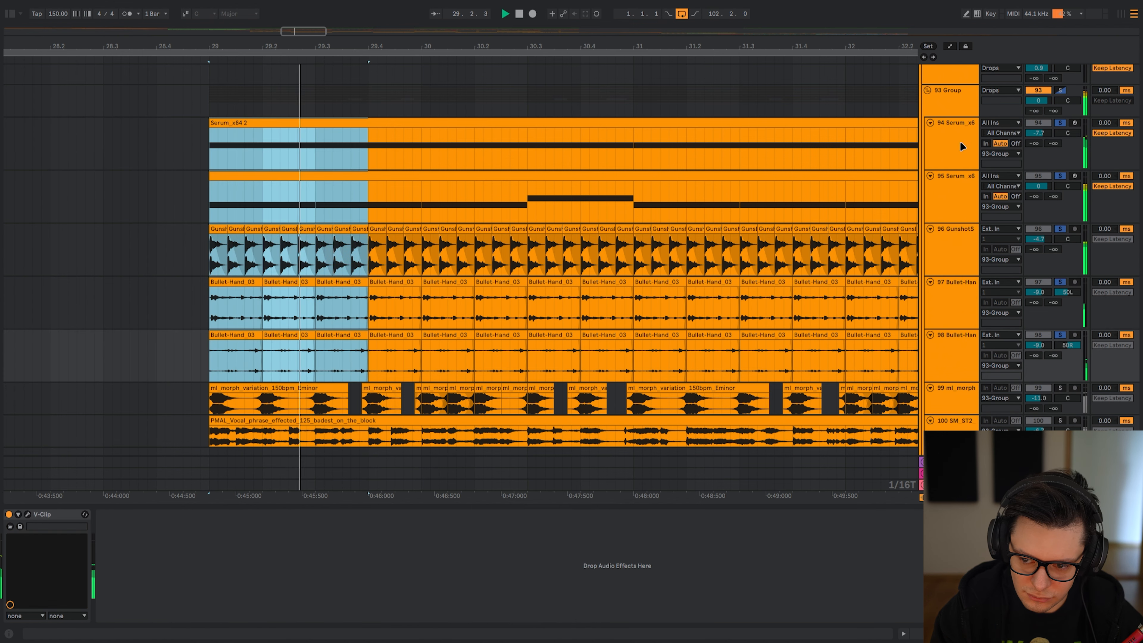
# - Raise the volume of the Serum screech on track 94 to -3.0 dB during playback
pyautogui.click(962, 145)
pyautogui.moveTo(1038, 133); pyautogui.dragTo(1039, 125)
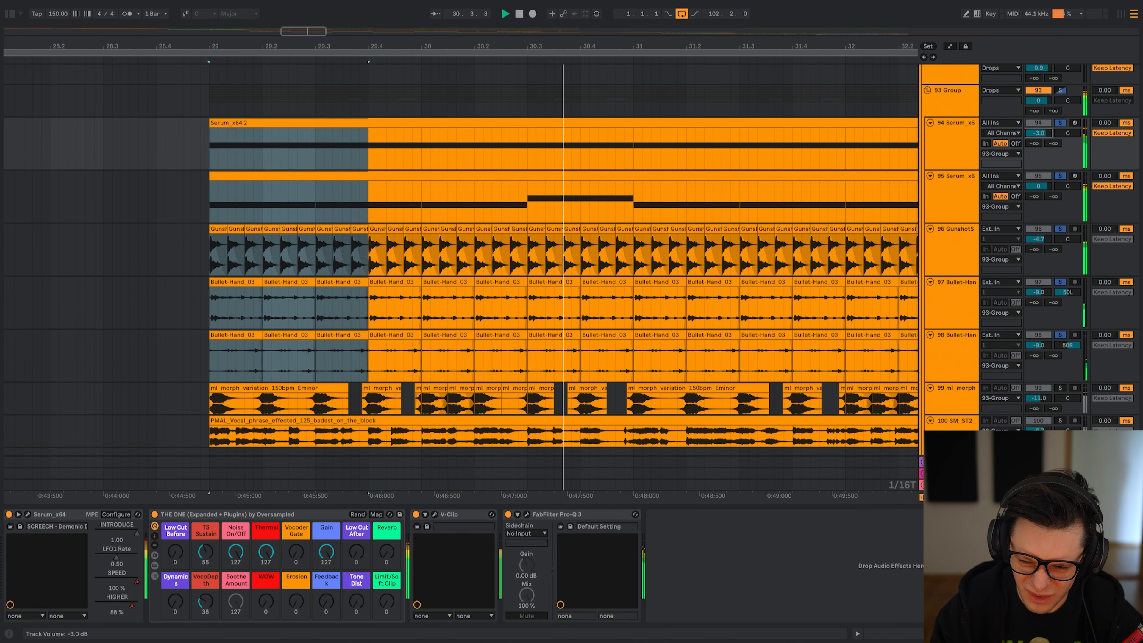
# - Solo the ml_morph_variation clips on track 99 and play them from 29.1.1
pyautogui.press('s')
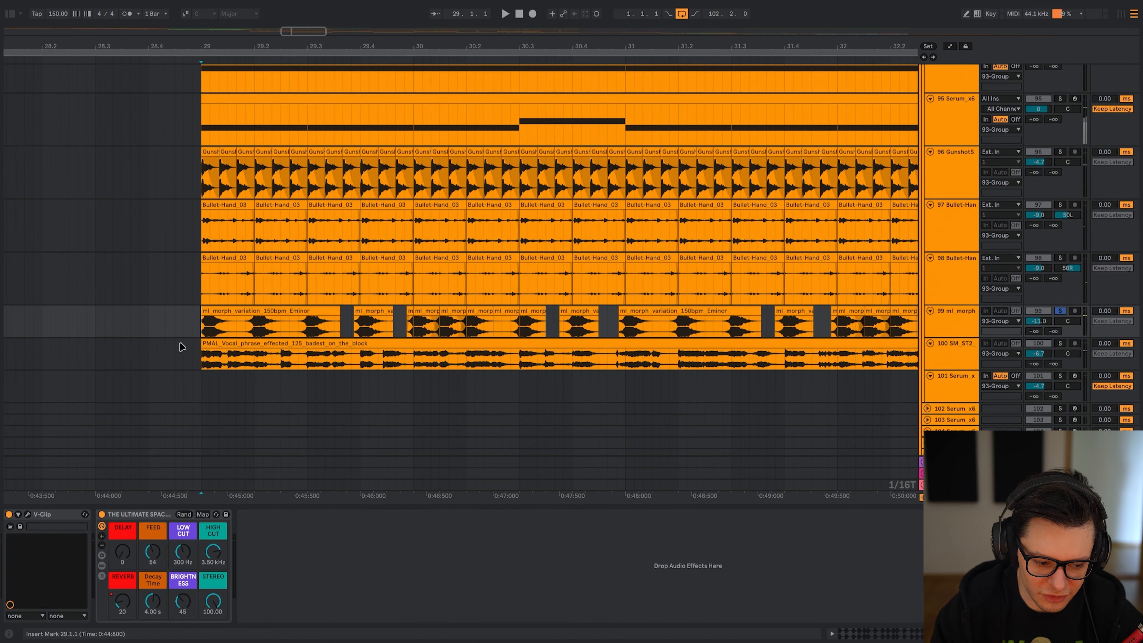
pyautogui.press('space')
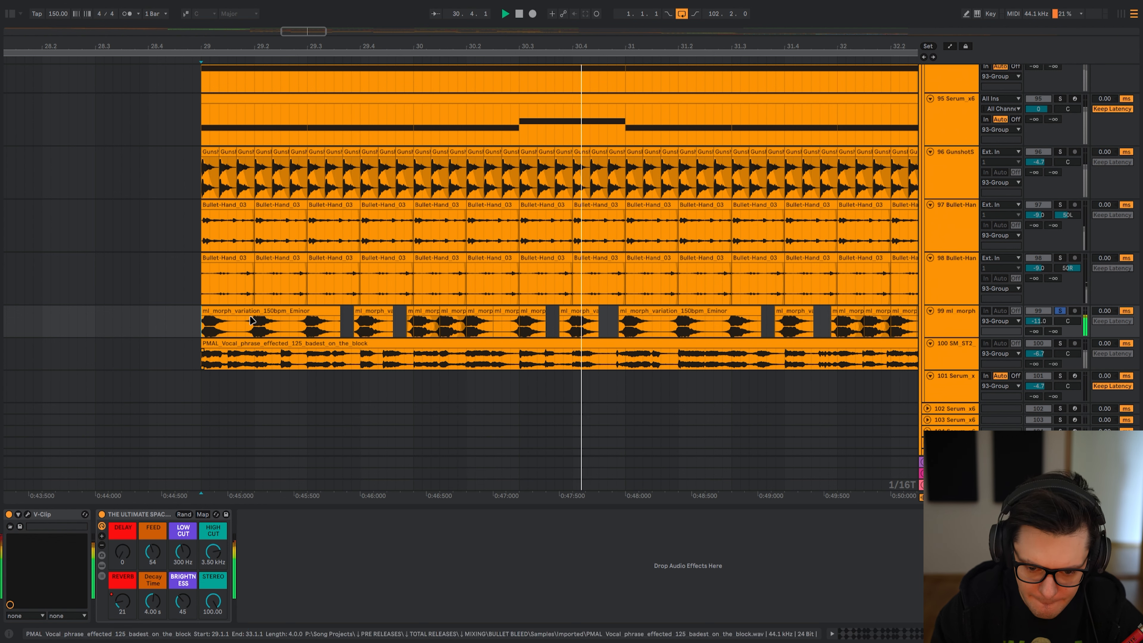
pyautogui.press('space')
# - Solo tracks 94 to 99 together and play the combined layers
pyautogui.scroll(-5, 297, 288)
pyautogui.moveTo(258, 288); pyautogui.dragTo(649, 286)
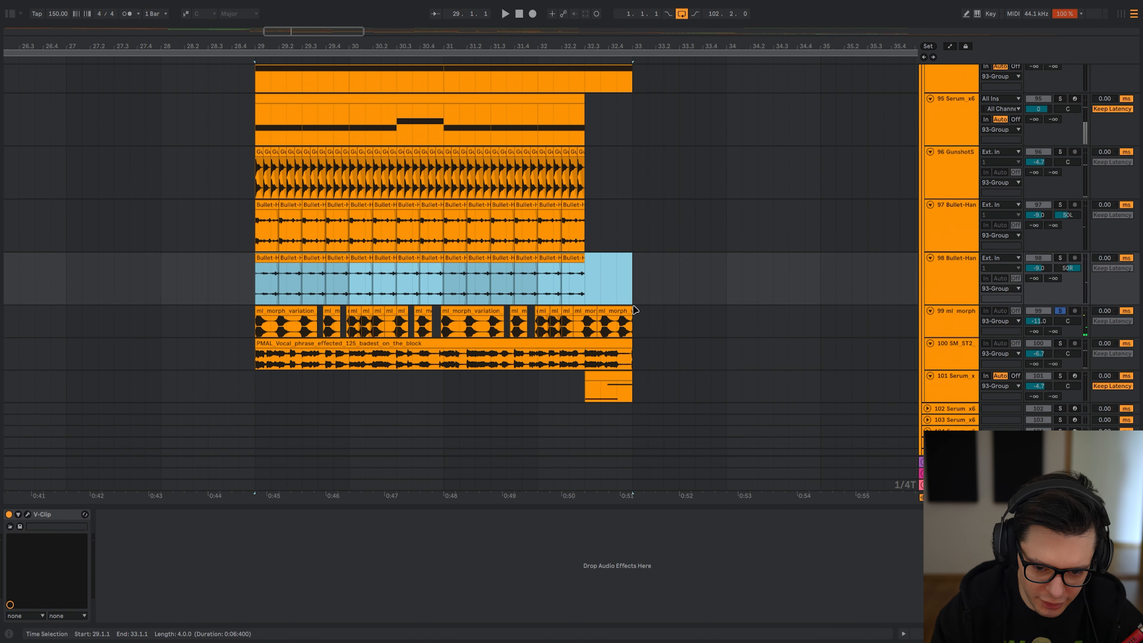
pyautogui.scroll(2, 635, 310)
pyautogui.scroll(-1, 633, 312)
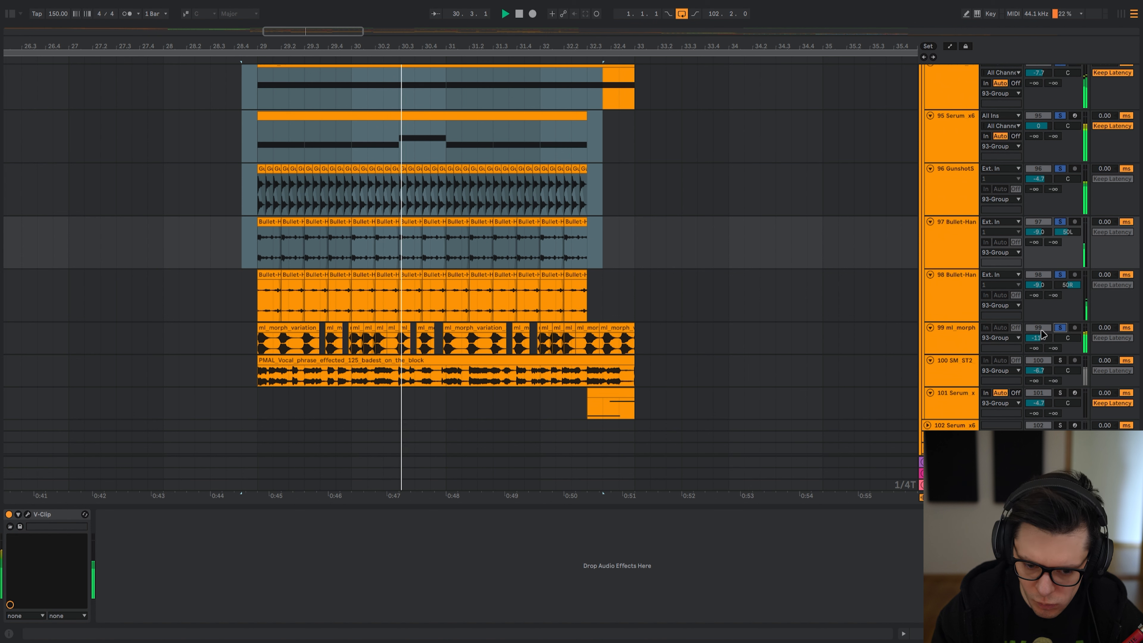
# - Compare the unsoloed mix from 28.4.2 with the ml_morph track 99 deactivated and reactivated
pyautogui.click(1061, 329)
pyautogui.click(241, 290)
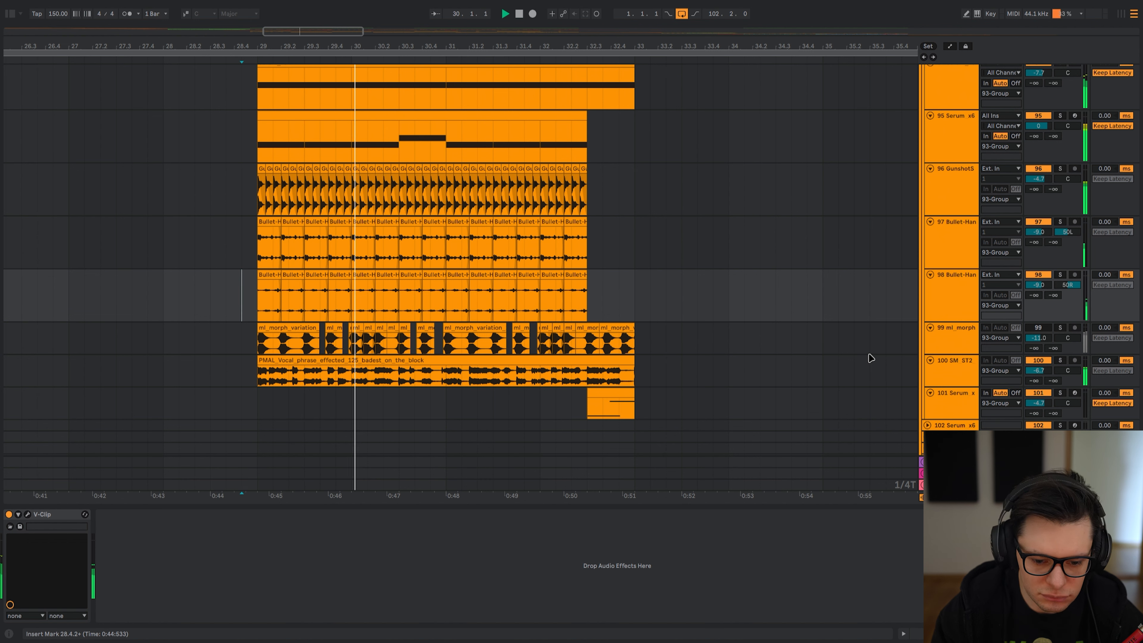
pyautogui.press('Down')
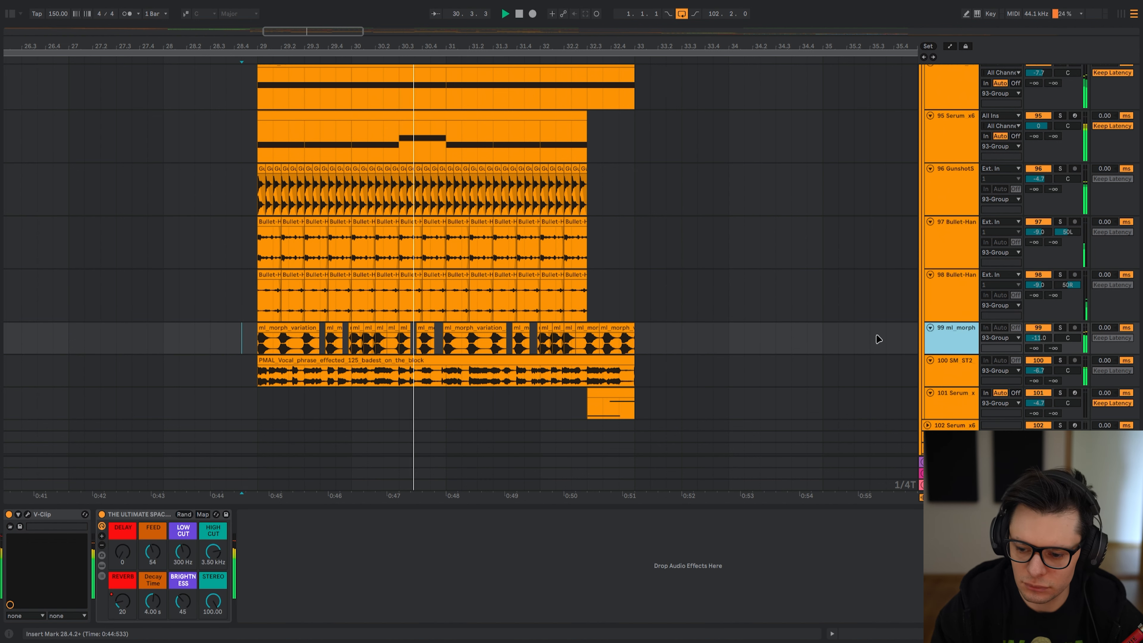
# - Play the vocal phrase on track 100 soloed from 29.1.1, and unsolo it
pyautogui.click(252, 382)
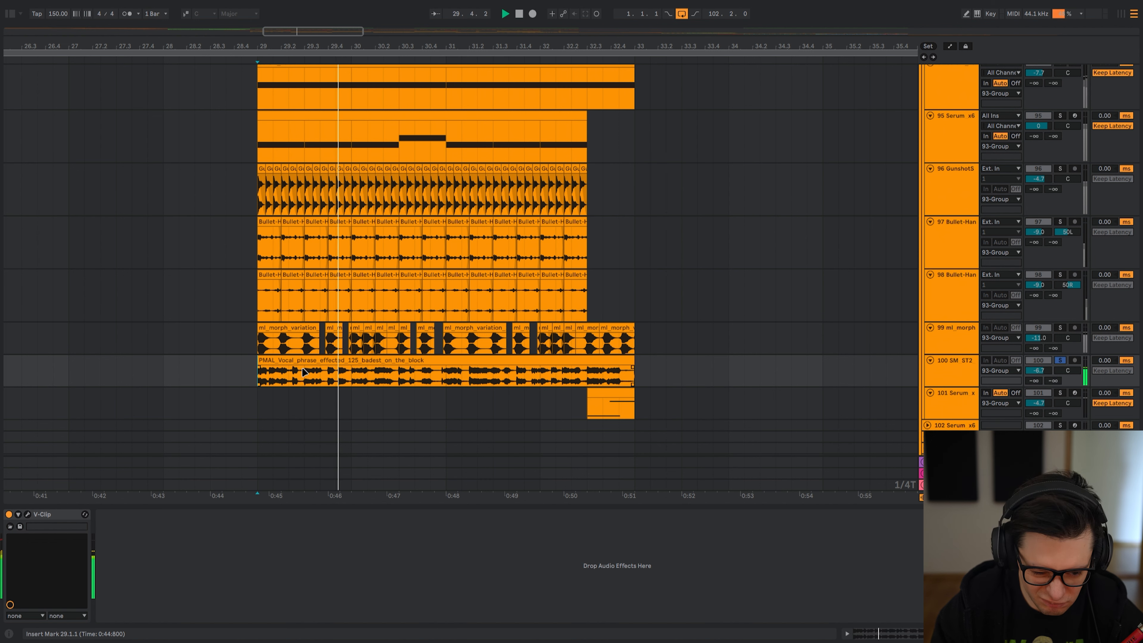
pyautogui.press('s')
# - Compare the mix from 28.4.2 with the badest_on_the_block vocal clip on track 100 deactivated and reactivated
pyautogui.click(292, 361)
pyautogui.press('0')
pyautogui.press('space')
pyautogui.press('space')
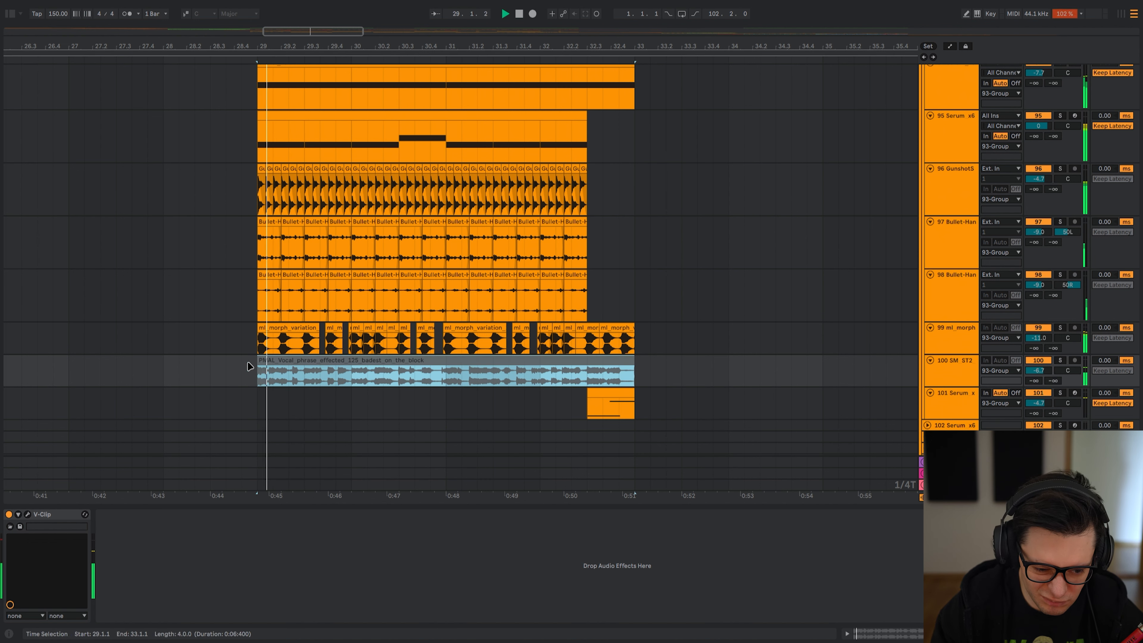
pyautogui.click(241, 365)
pyautogui.press('space')
pyautogui.press('space')
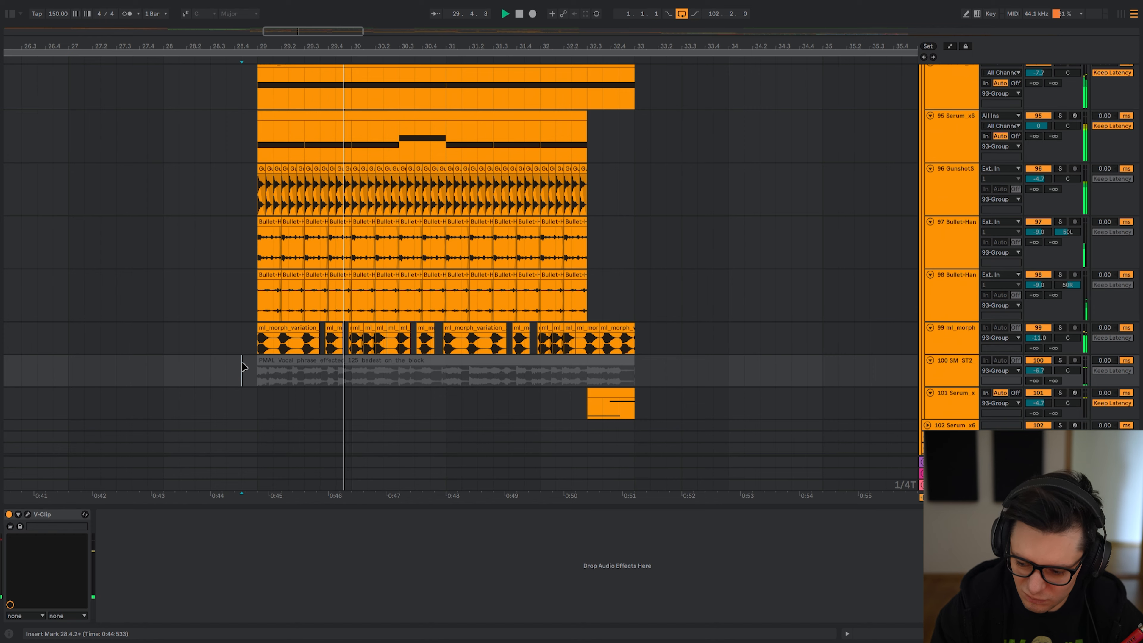
pyautogui.press('0')
pyautogui.scroll(-3, 244, 367)
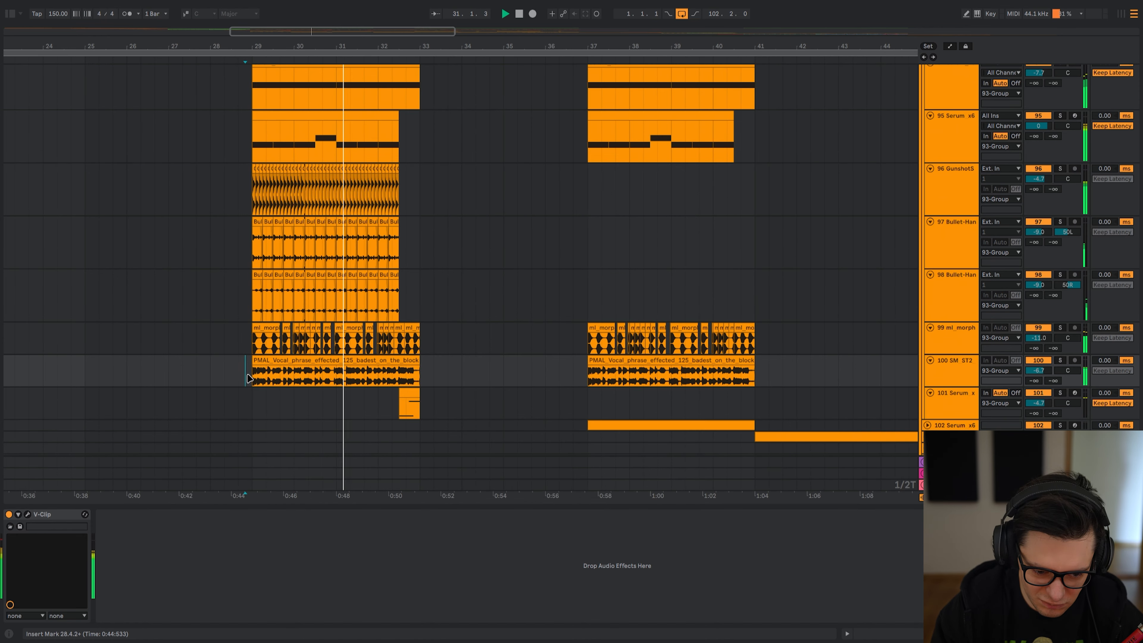
# - Solo the Serum track 101 at its clip before bar 33 and view its Serum patch's oscillator, noise and LFO 1 settings
pyautogui.scroll(-5, 215, 265)
pyautogui.moveTo(215, 264); pyautogui.dragTo(229, 308)
pyautogui.moveTo(511, 162); pyautogui.dragTo(509, 135)
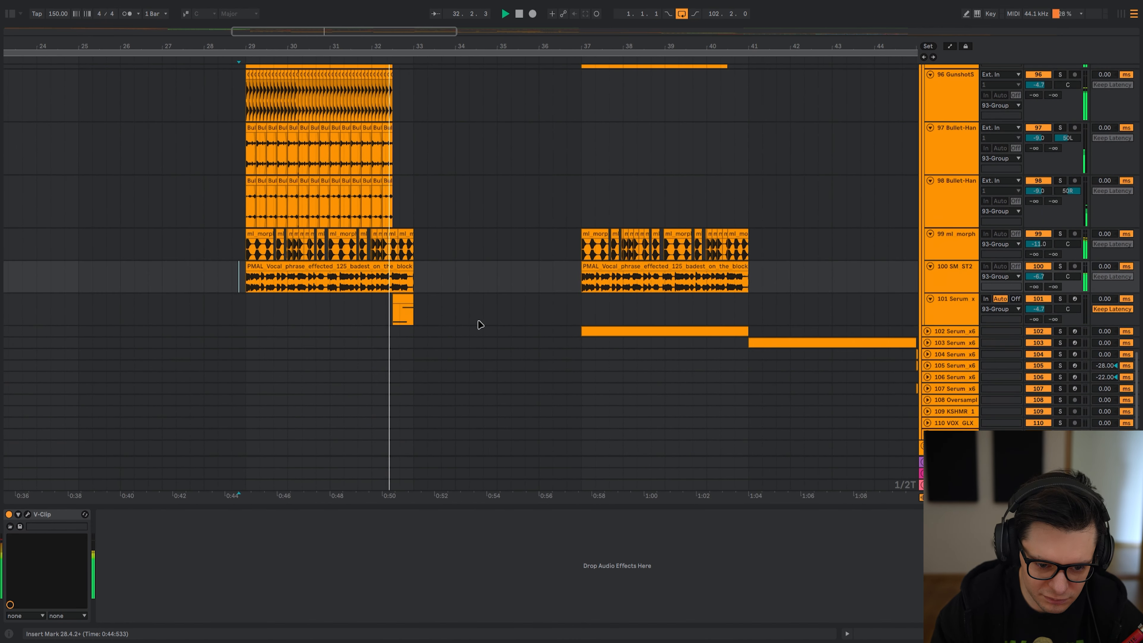
pyautogui.press('space')
pyautogui.click(398, 310)
pyautogui.press('s')
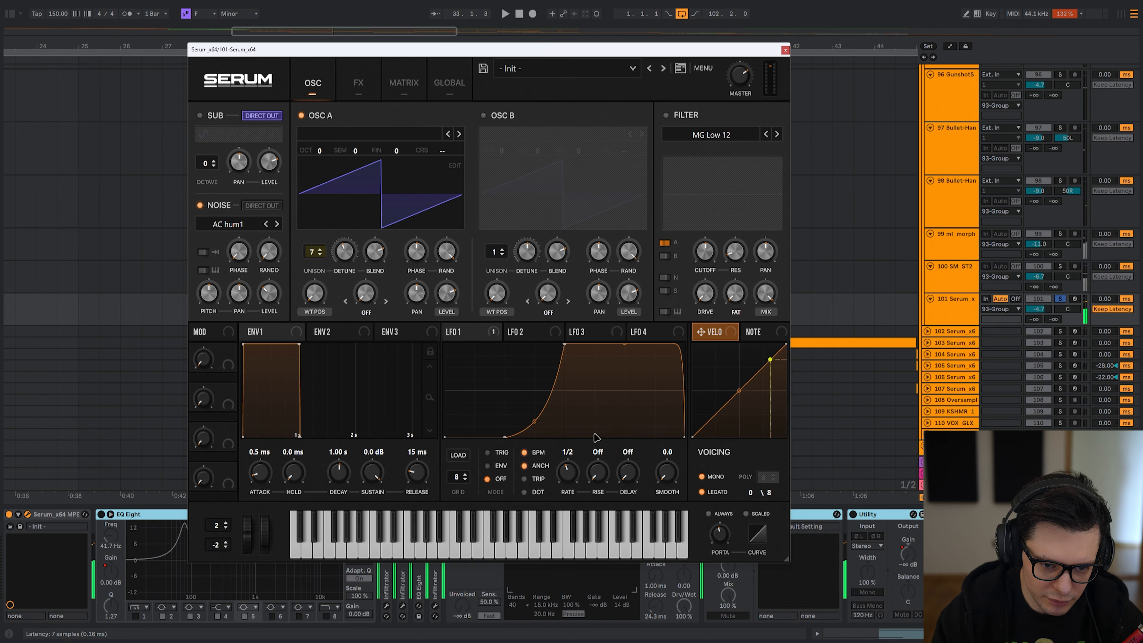
pyautogui.click(28, 515)
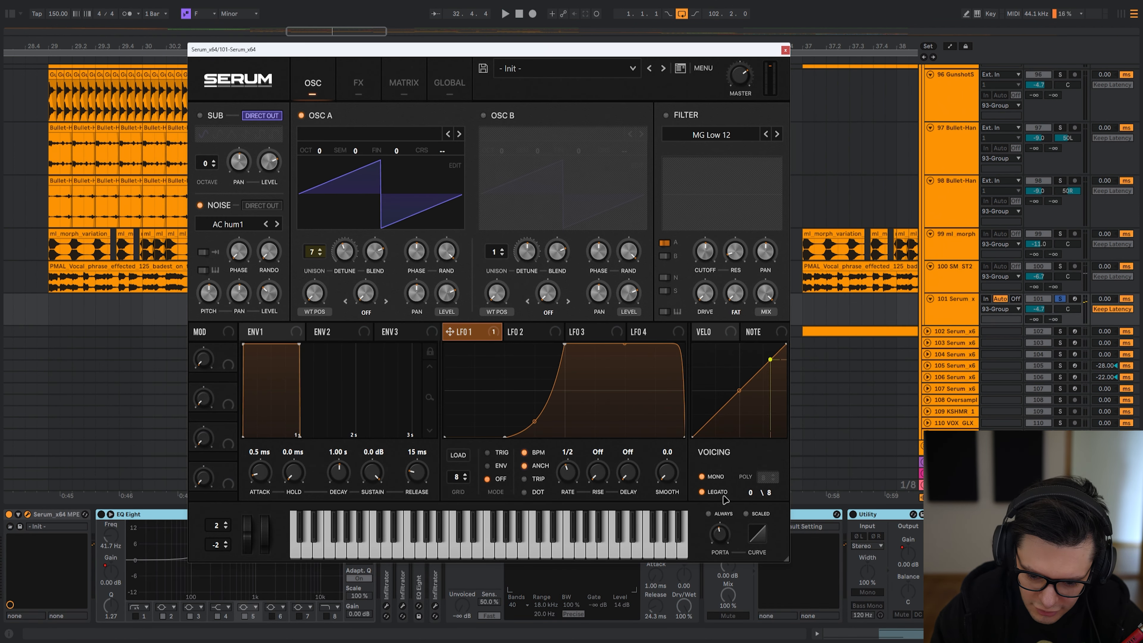
# - Play track 101's clip from 32.3.1 without effects, and compare it with the first EQ Eight switched on
pyautogui.hotkey('ctrl', 'alt', 'p')
pyautogui.press('+')
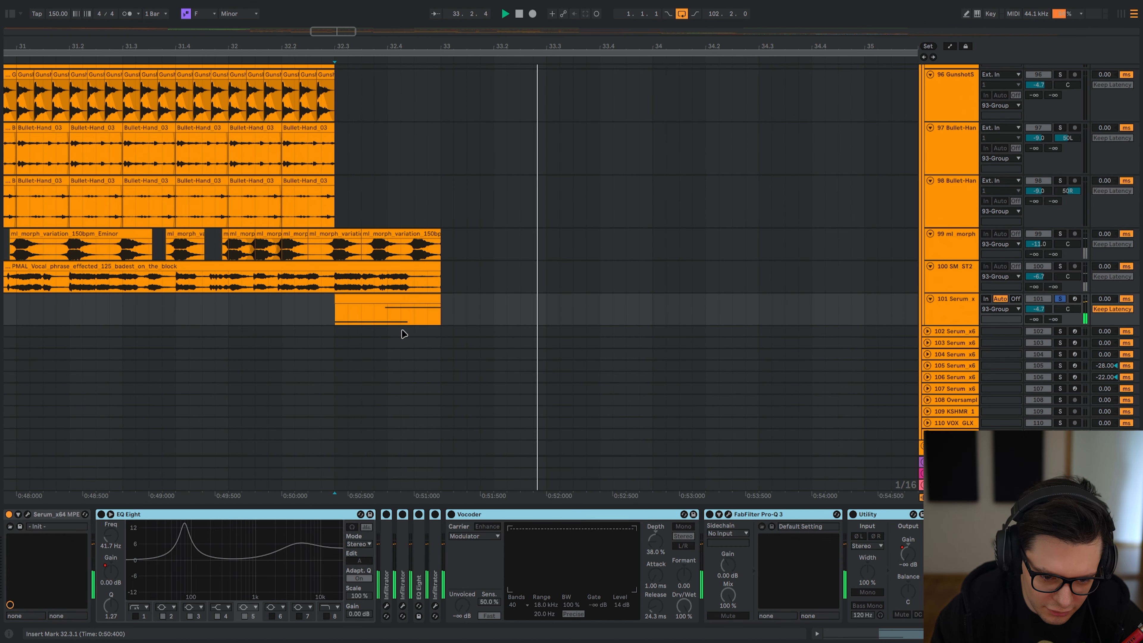
pyautogui.click(219, 513)
pyautogui.press('space')
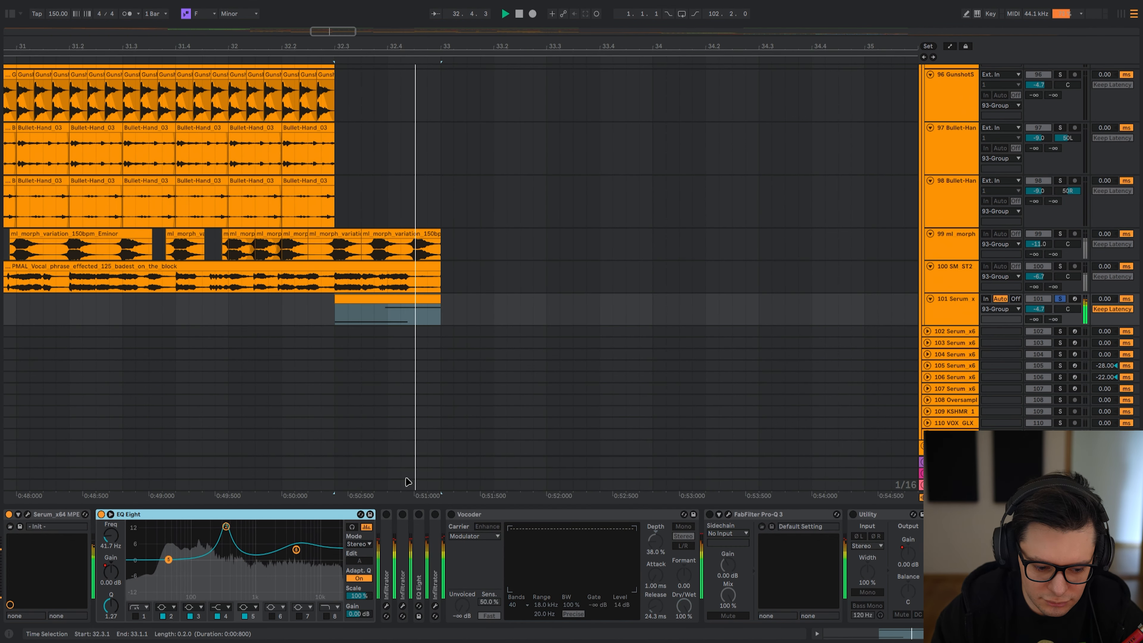
pyautogui.press('space')
pyautogui.press('space')
pyautogui.press('space')
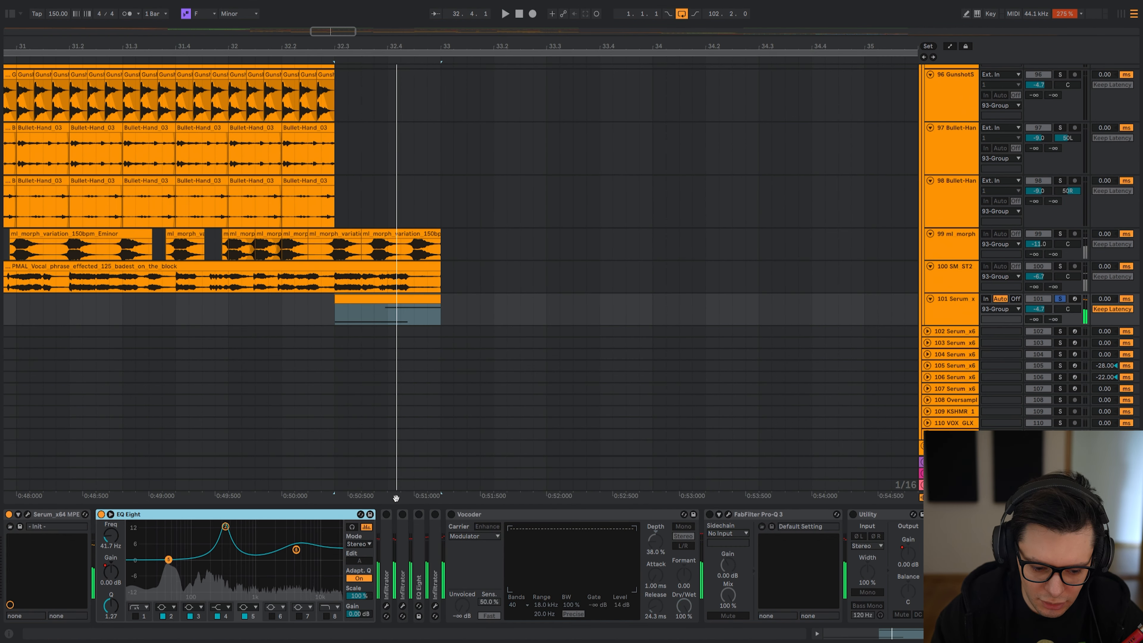
# - Enable the first two Infiltrator effects on track 101 one after the other, playing the clip with each
pyautogui.click(386, 514)
pyautogui.press('space')
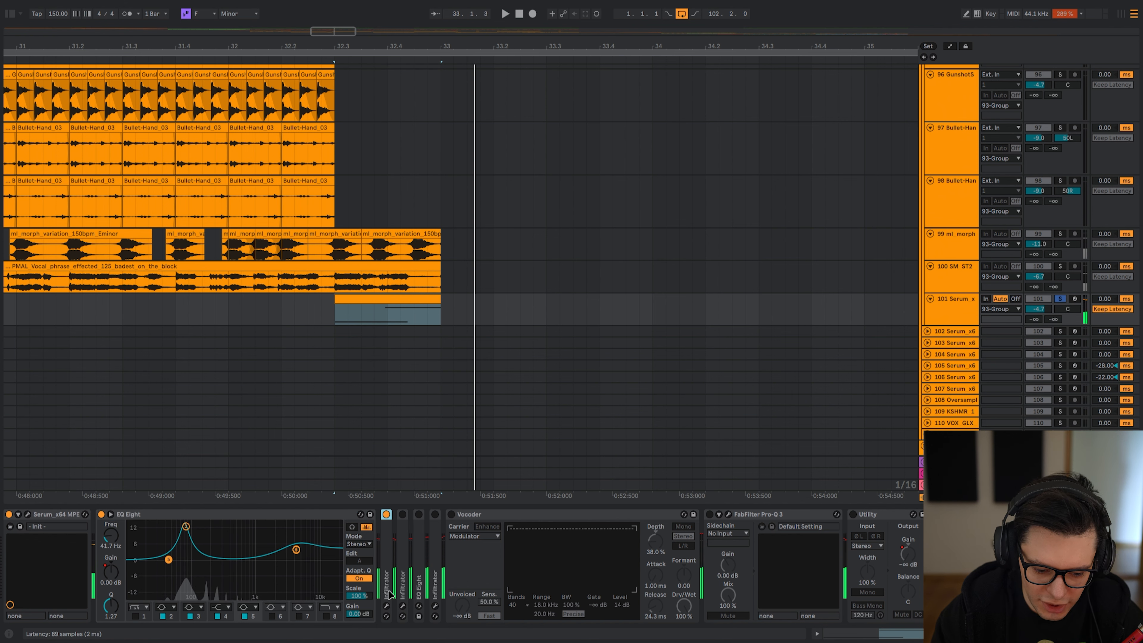
pyautogui.press('space')
pyautogui.press('space')
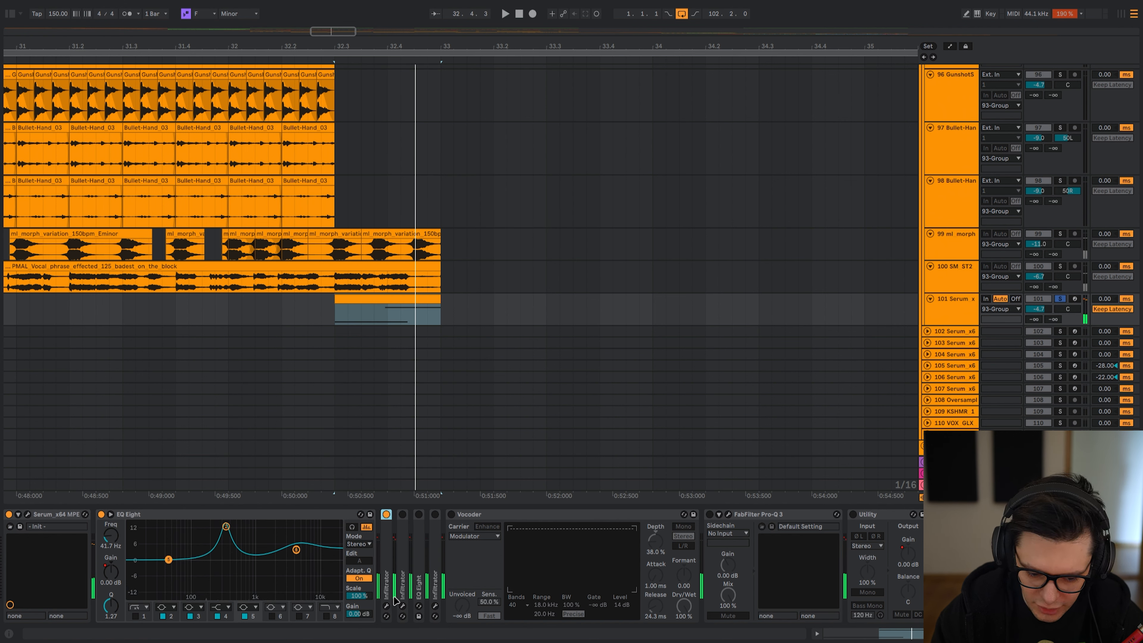
pyautogui.press('space')
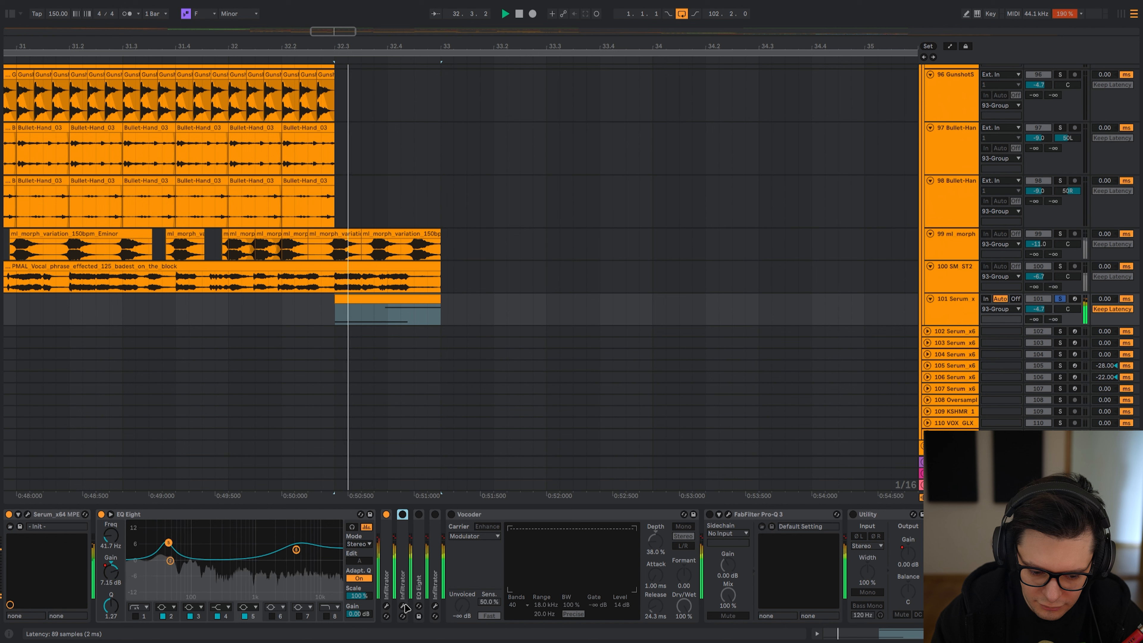
pyautogui.click(404, 606)
pyautogui.press('Escape')
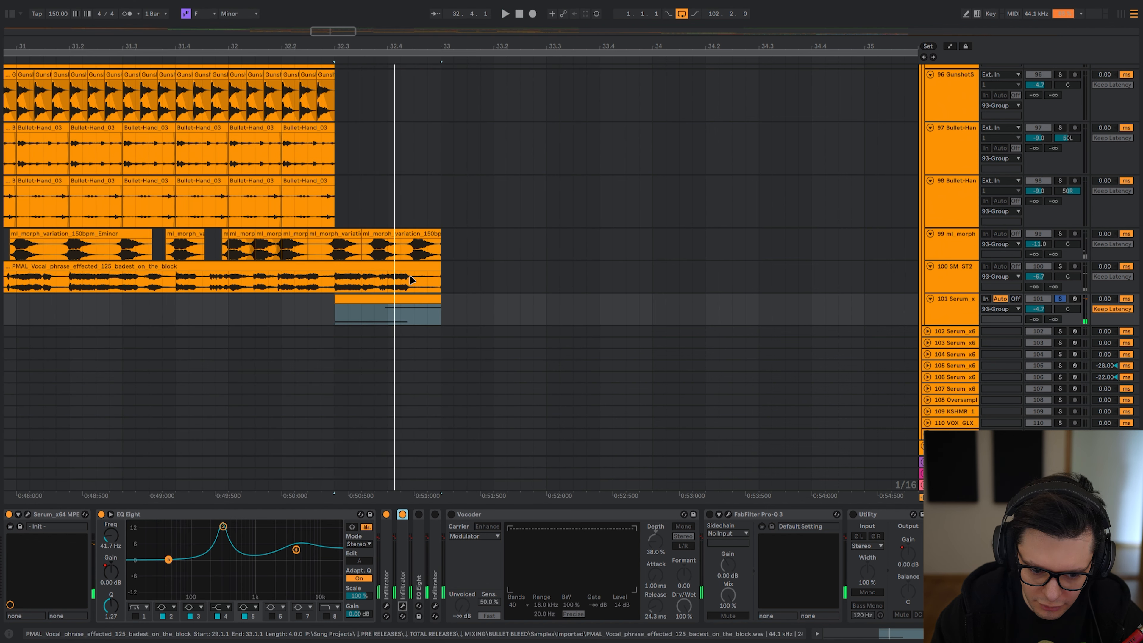
# - Enable the second EQ Eight on track 101, play the clip, and unfold the EQ to view its curve before folding it
pyautogui.click(425, 583)
pyautogui.press('space')
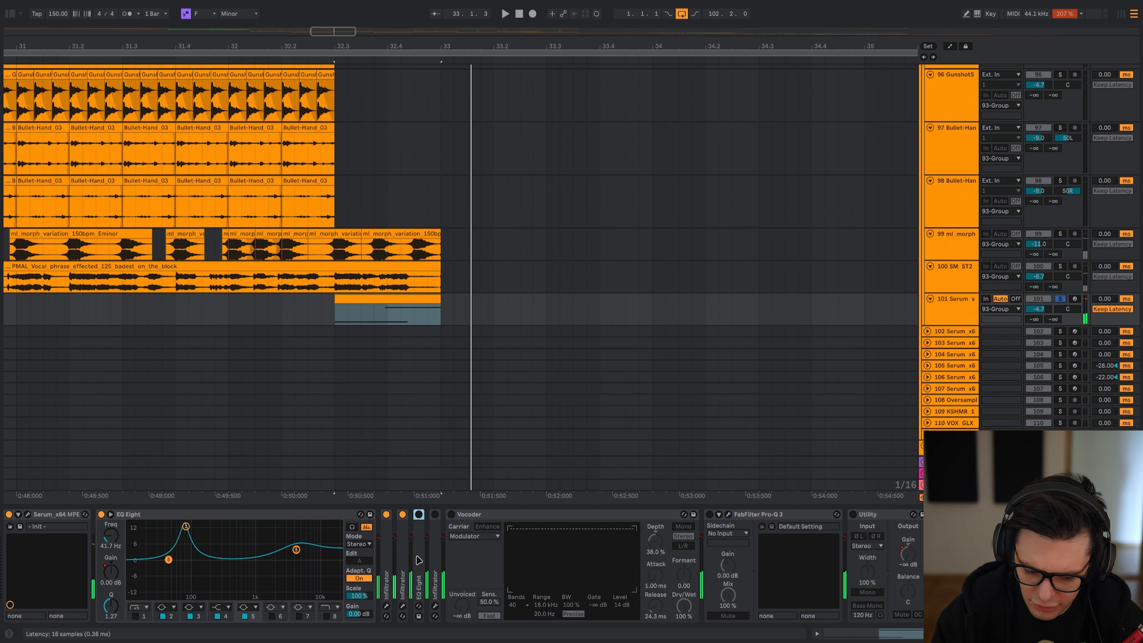
pyautogui.doubleClick(421, 563)
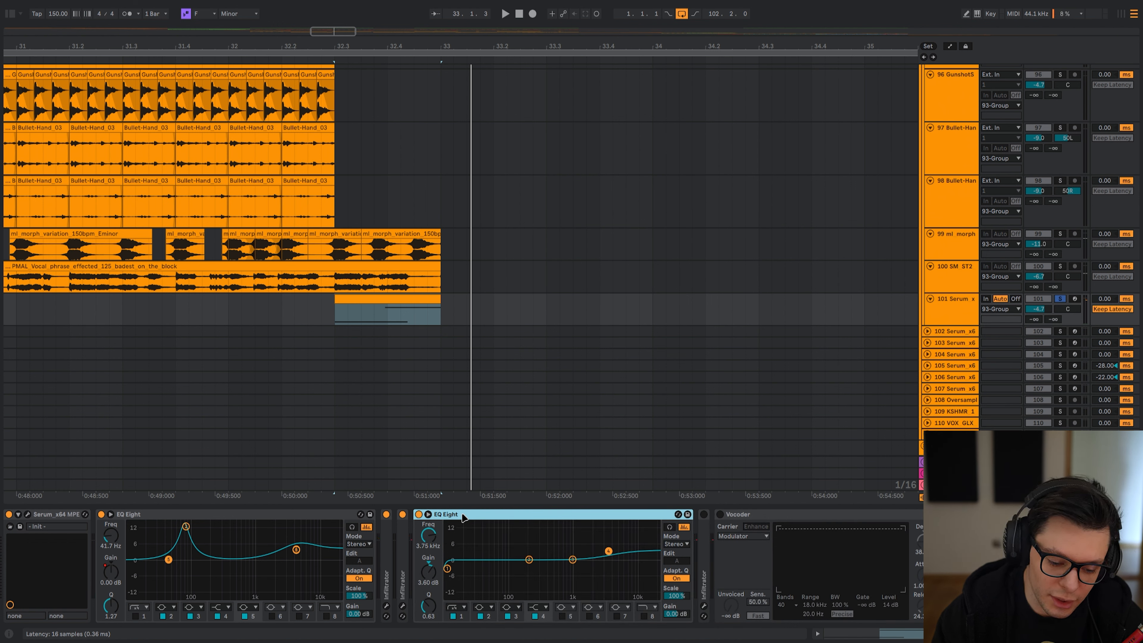
pyautogui.doubleClick(464, 516)
# - Unfold and enable the last Infiltrator on track 101, play the clip through it, and fold the device
pyautogui.doubleClick(441, 544)
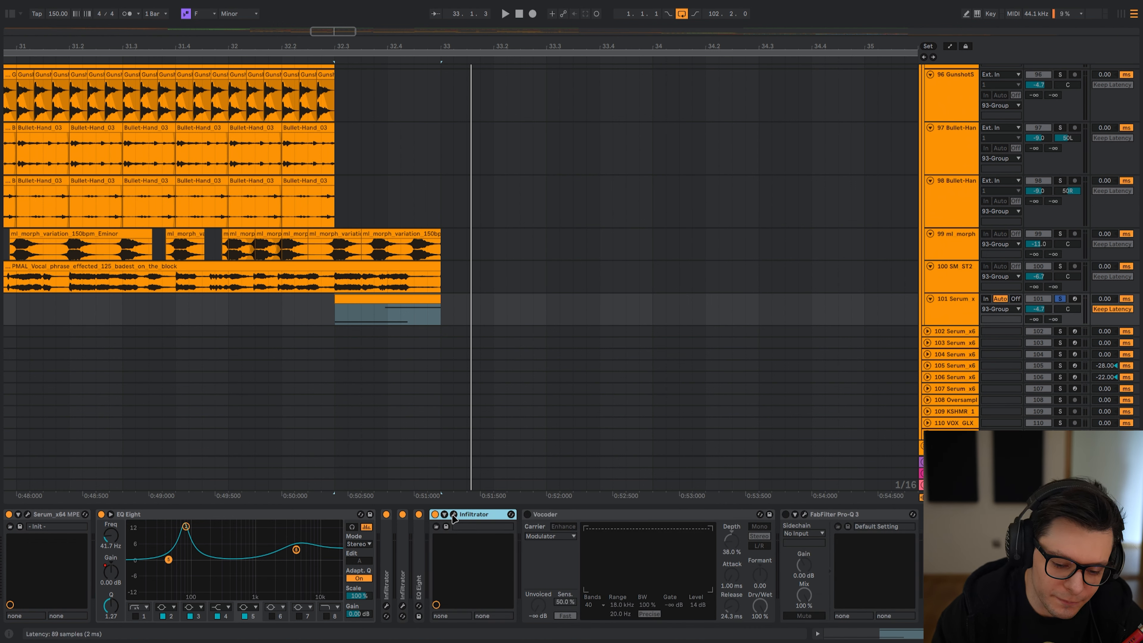
pyautogui.click(451, 515)
pyautogui.click(466, 516)
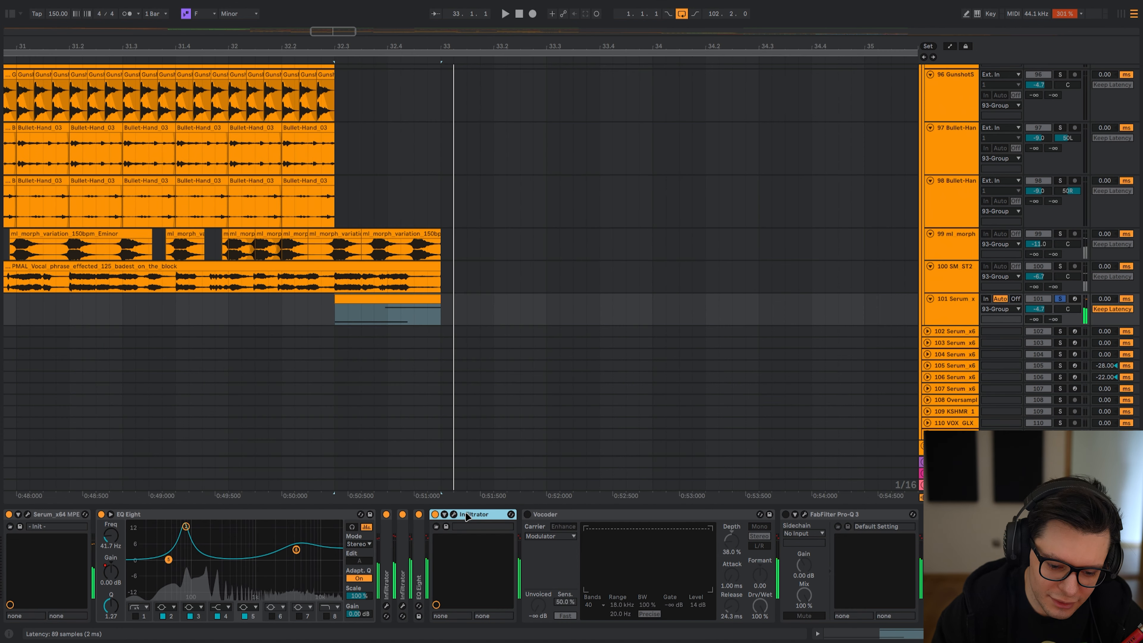
pyautogui.doubleClick(469, 516)
# - Enable the Vocoder and FabFilter Pro-Q 3 on track 101, playing the clip with each and viewing the Pro-Q 3 curve
pyautogui.click(451, 514)
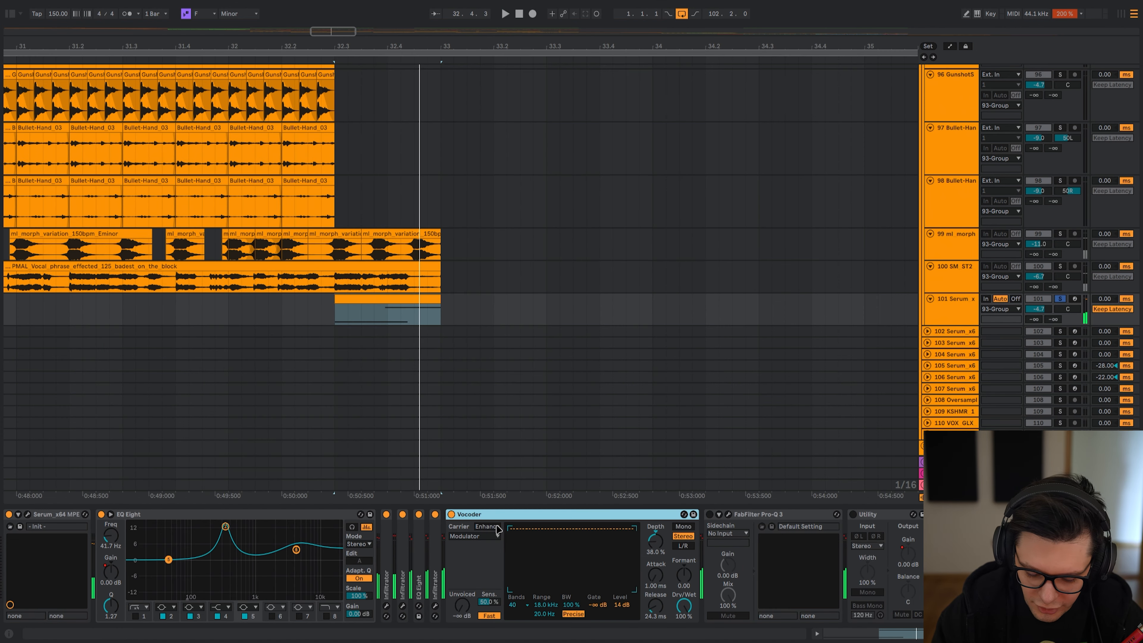
pyautogui.press('space')
pyautogui.click(758, 518)
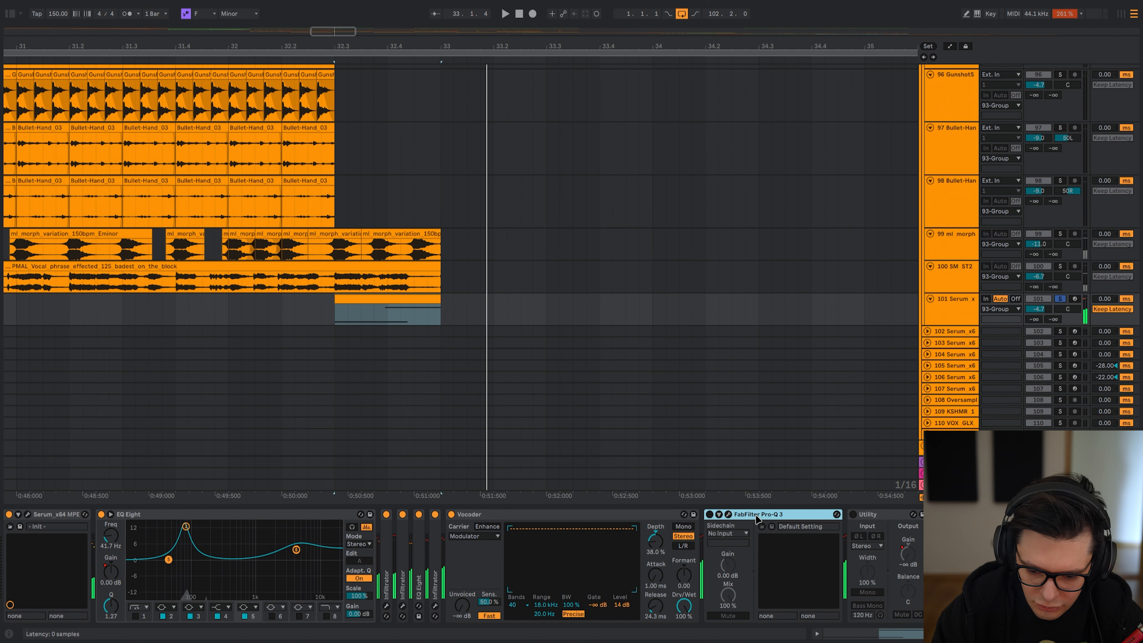
pyautogui.click(728, 515)
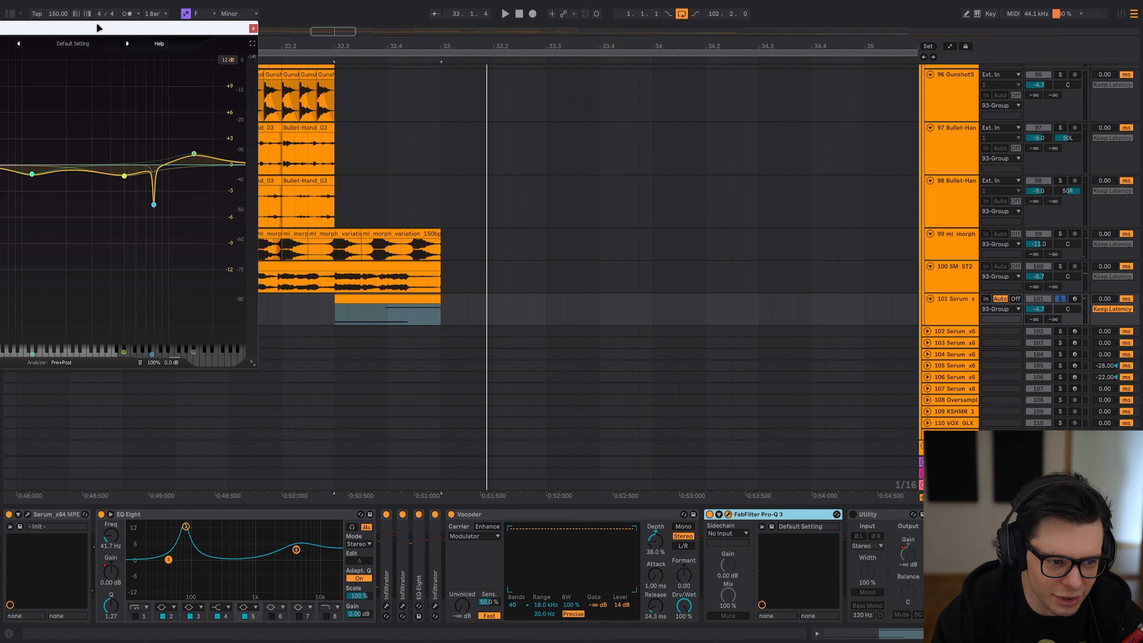
pyautogui.moveTo(99, 28); pyautogui.dragTo(650, 97)
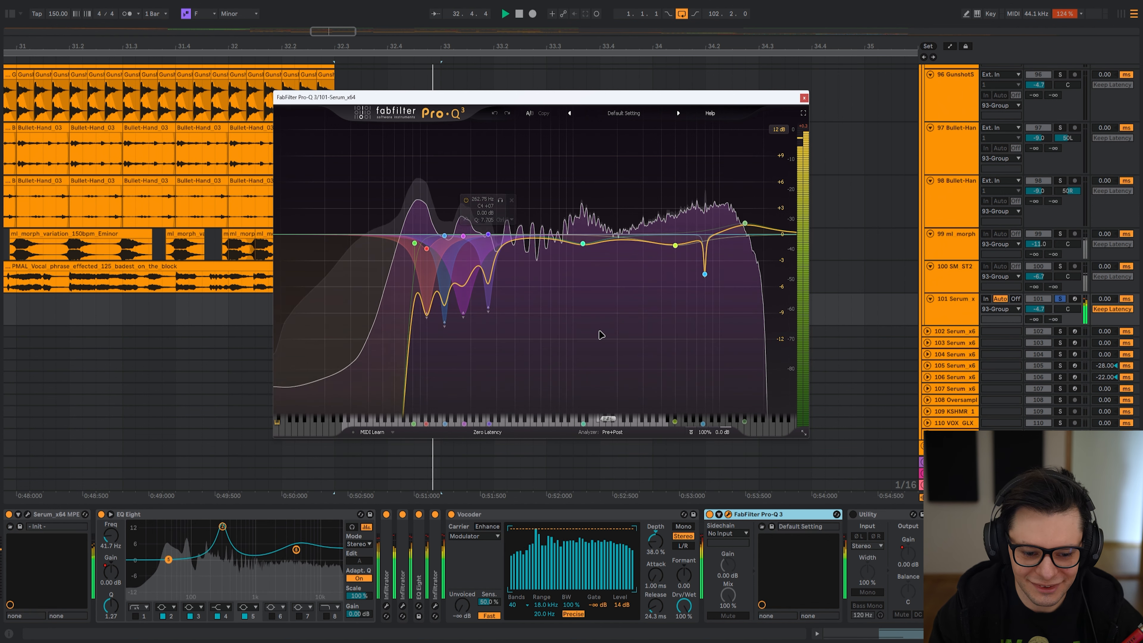
pyautogui.press('space')
pyautogui.click(728, 515)
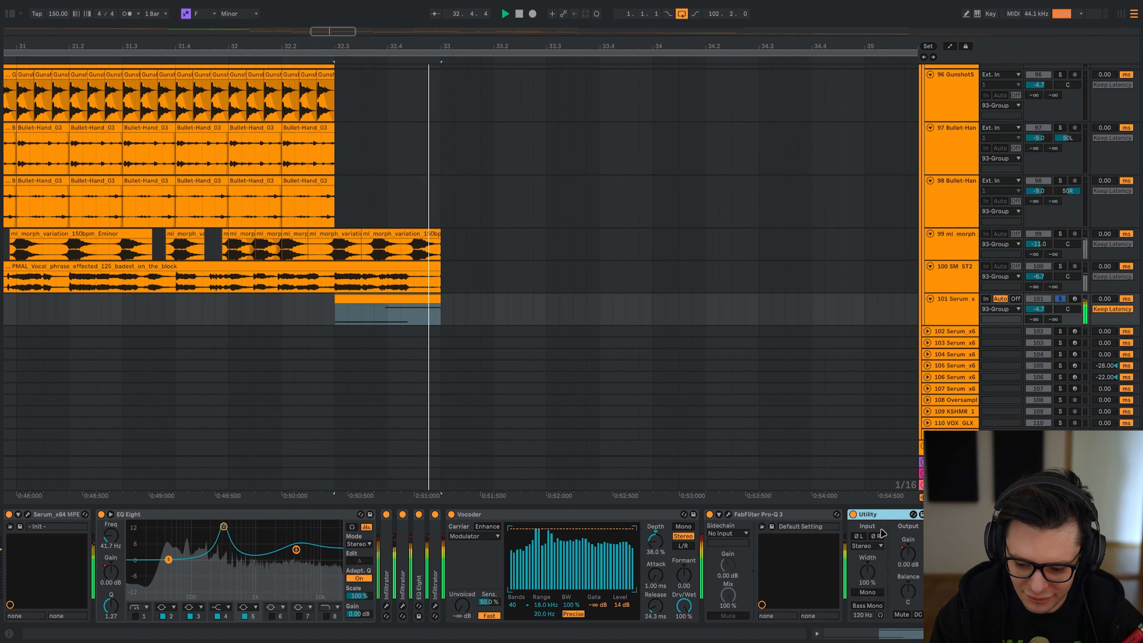
# - Compare the soloed clip on track 101 with its Utility device switched off and on
pyautogui.press('space')
pyautogui.press('0')
pyautogui.press('space')
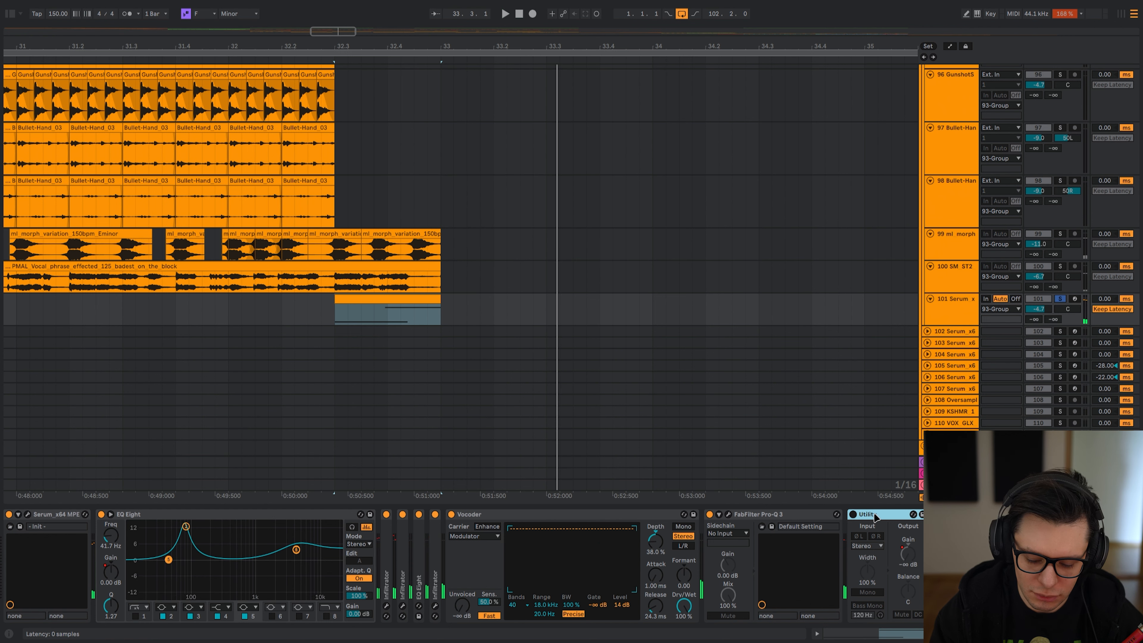
pyautogui.press('0')
pyautogui.press('space')
pyautogui.press('space')
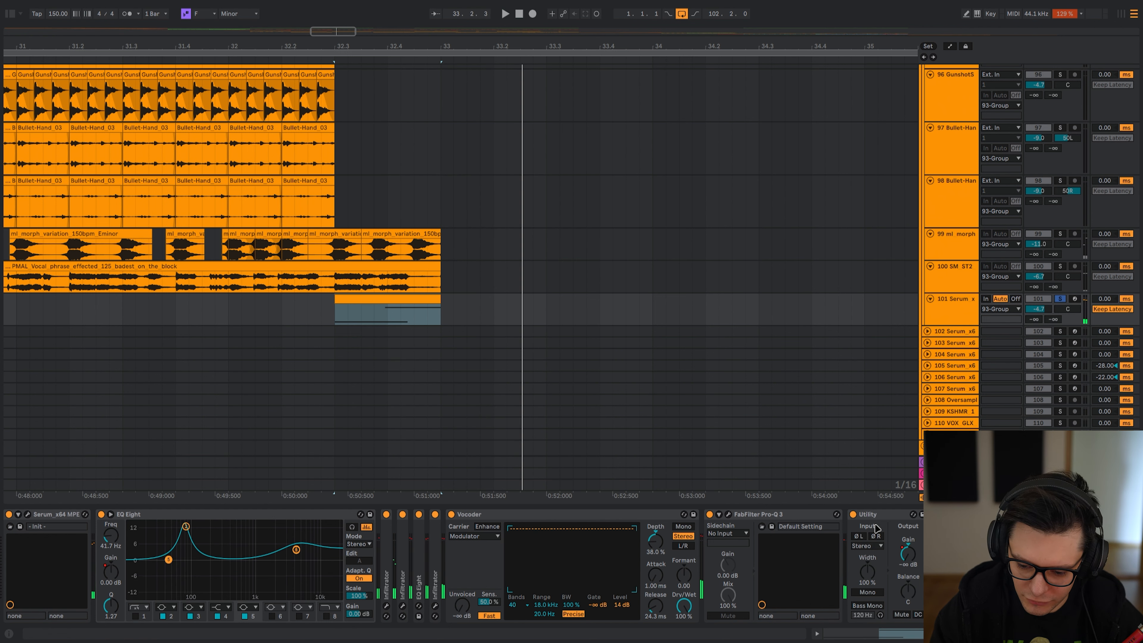
# - Show the automation lanes, examine the Utility Gain automation around the end of track 101's clip, and hide the lanes
pyautogui.press('a')
pyautogui.scroll(5, 419, 322)
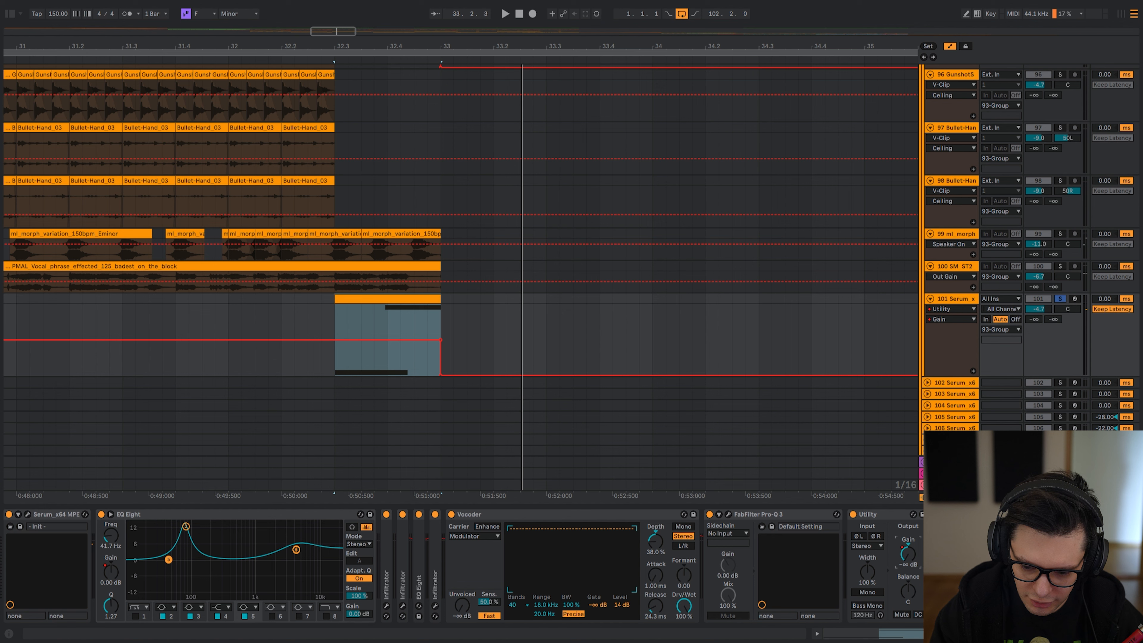
pyautogui.press('a')
# - Play track 101's clip with the V-Clip Visualizer open to examine the clipping, and hide the plug-in window
pyautogui.hotkey('ctrl', 'alt', 'p')
pyautogui.click(496, 181)
pyautogui.press('space')
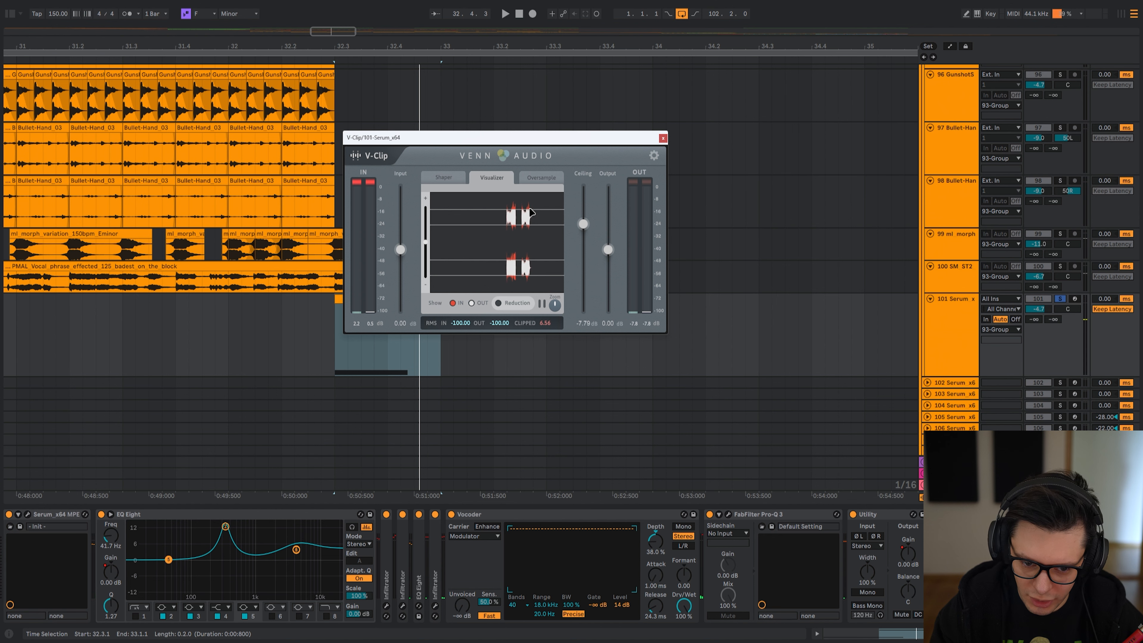
pyautogui.hotkey('ctrl', 'alt', 'p')
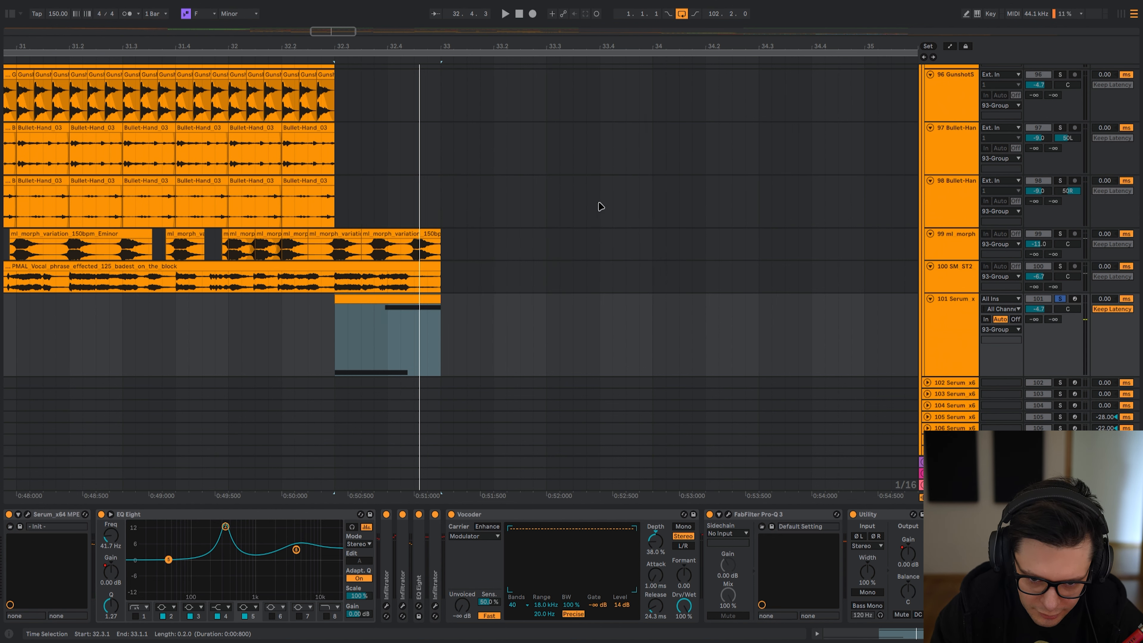
# - Unfold the muted drum tracks and play the Oversampled fill clip on track 45 before bar 33 soloed
pyautogui.scroll(-5, 430, 356)
pyautogui.moveTo(435, 366); pyautogui.dragTo(459, 455)
pyautogui.moveTo(479, 128); pyautogui.dragTo(540, 477)
pyautogui.moveTo(489, 72); pyautogui.dragTo(500, 400)
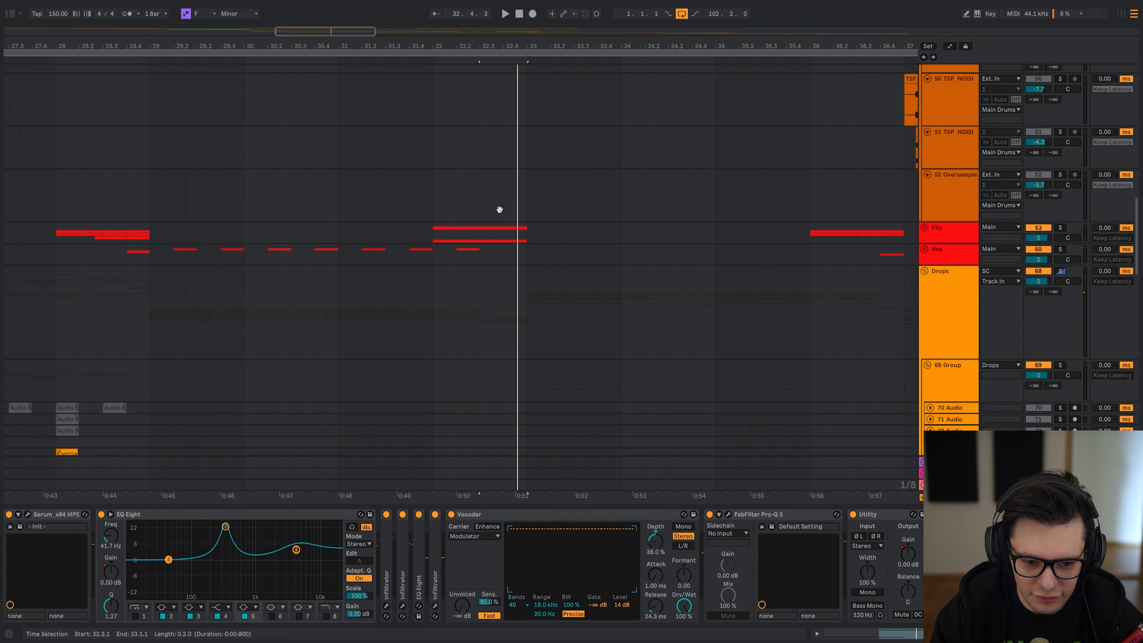
pyautogui.click(458, 251)
pyautogui.press('u')
pyautogui.moveTo(488, 160); pyautogui.dragTo(489, 515)
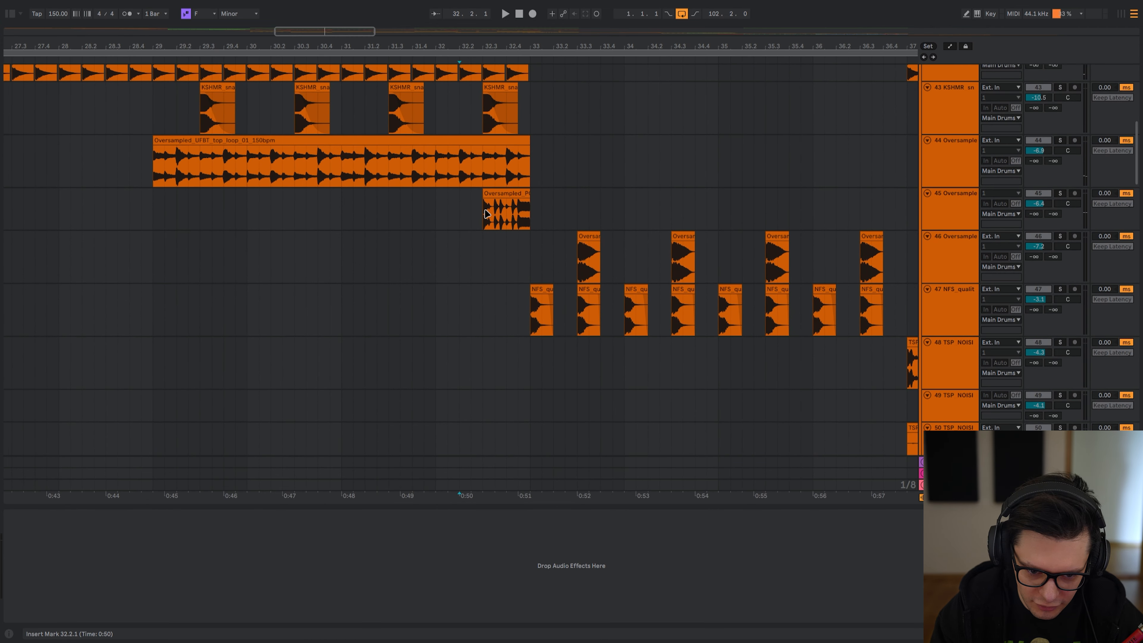
pyautogui.click(488, 214)
pyautogui.press('s')
pyautogui.press('space')
# - Play the Oversampled effect clip on FXs track 55 before bar 33 soloed
pyautogui.moveTo(495, 464); pyautogui.dragTo(468, 27)
pyautogui.click(457, 227)
pyautogui.press('s')
pyautogui.press('space')
# - Play the Oversampled effect on track 59 soloed from 32.3.1, and the full mix from 32.2.1
pyautogui.scroll(-5, 454, 236)
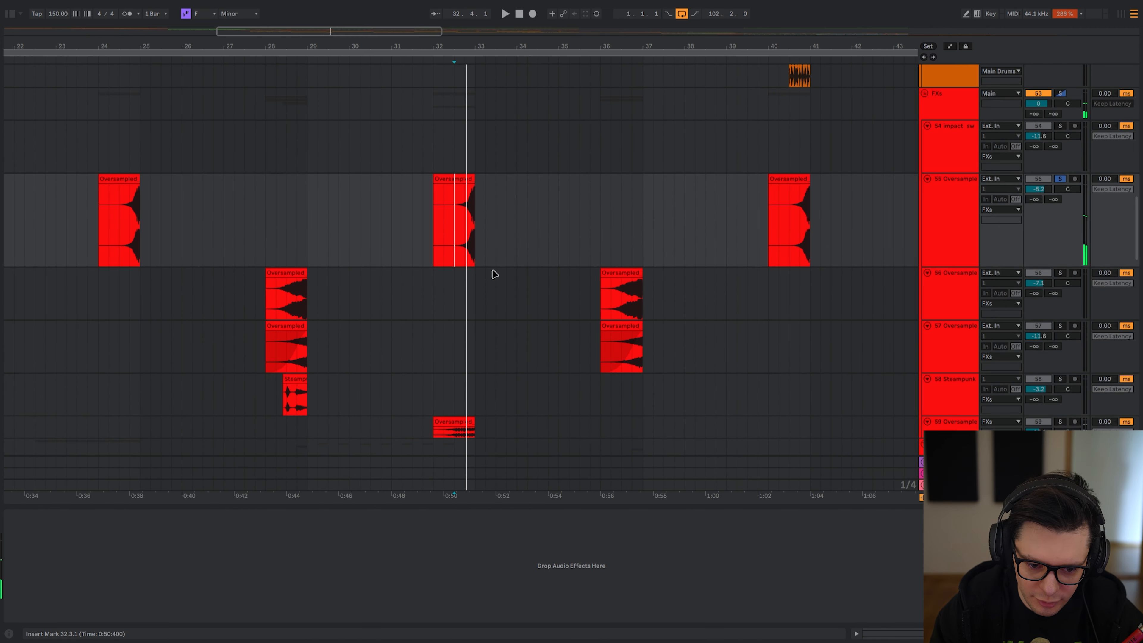
pyautogui.scroll(-5, 495, 274)
pyautogui.click(471, 250)
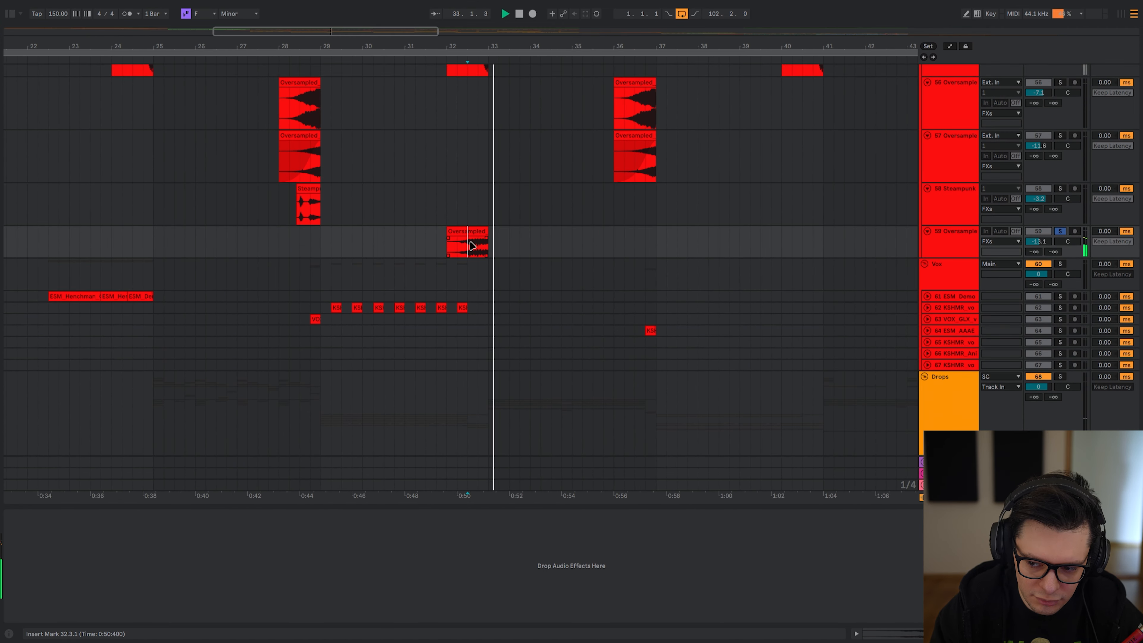
pyautogui.click(459, 251)
pyautogui.press('space')
pyautogui.press('space')
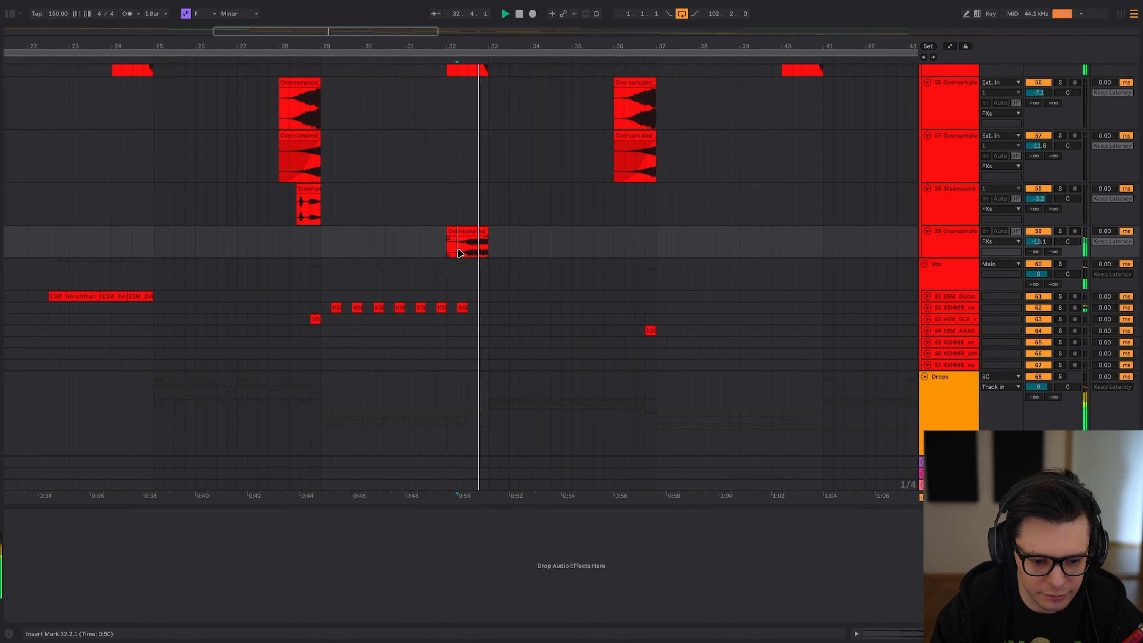
# - Unfold the KSHMR vocal shot track 62 and play its clips in the full mix from 29.1.1 and 28.4.3
pyautogui.scroll(4, 367, 310)
pyautogui.press('space')
pyautogui.click(321, 340)
pyautogui.scroll(5, 321, 341)
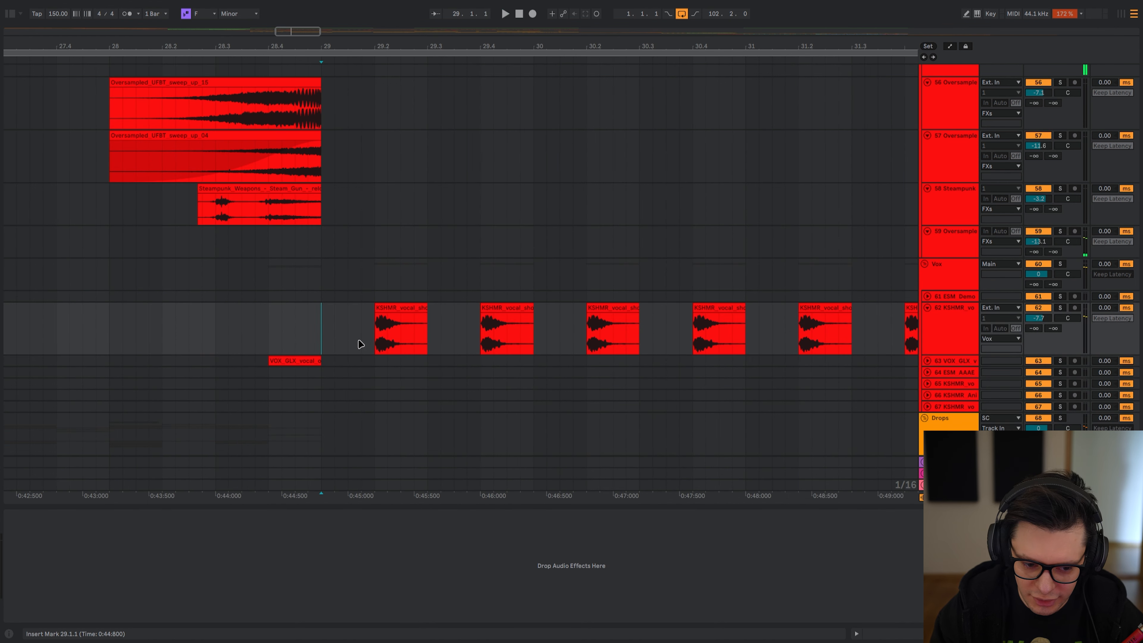
pyautogui.press('space')
pyautogui.moveTo(575, 361); pyautogui.dragTo(504, 342)
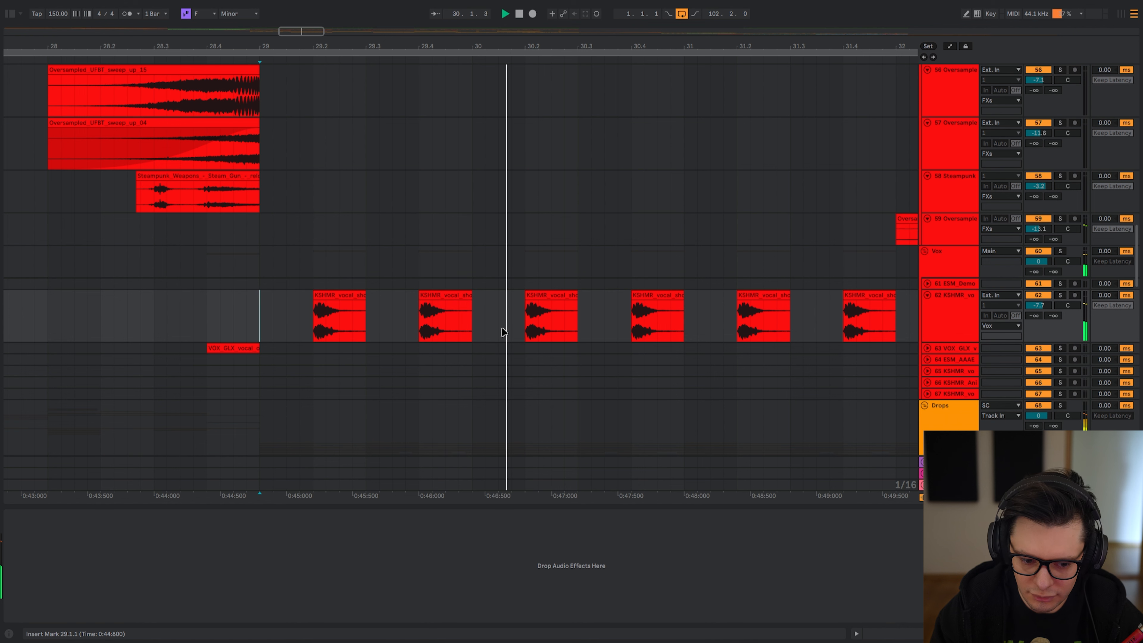
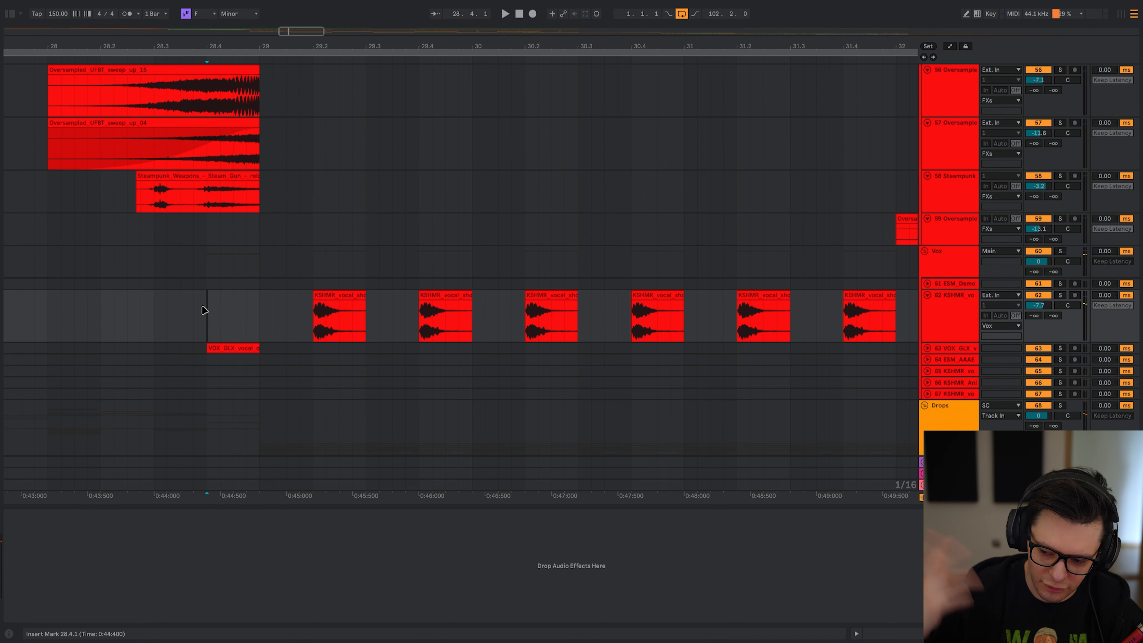
pyautogui.click(313, 327)
pyautogui.press('space')
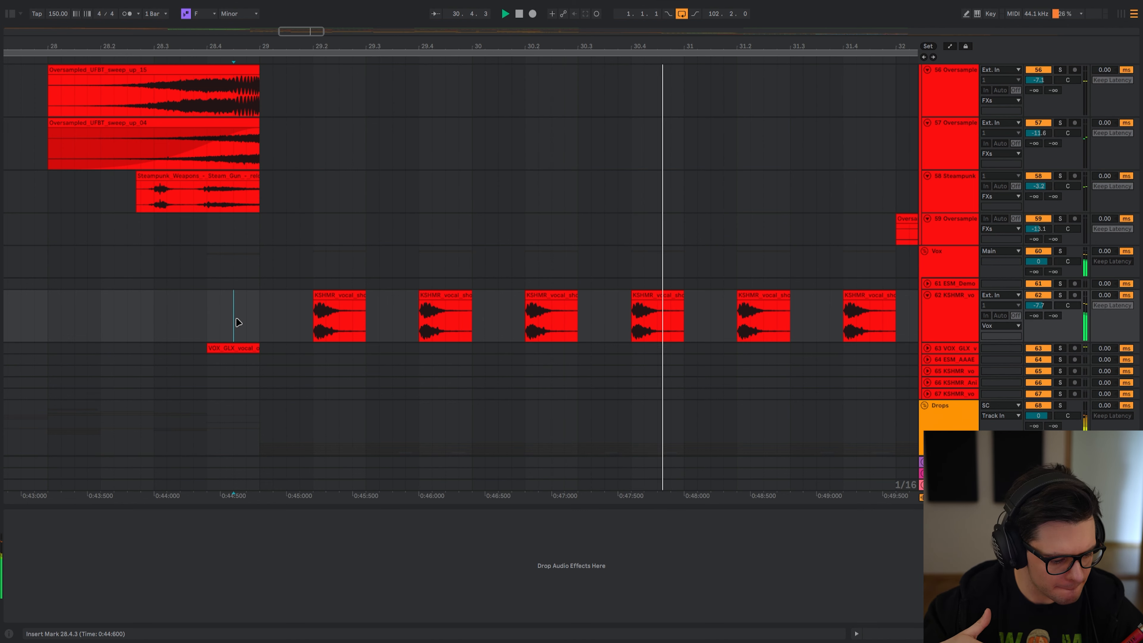
# - Unfold the Kontakt 7 track 84 in the Drops group and play it soloed from 33.1.1
pyautogui.scroll(-10, 333, 319)
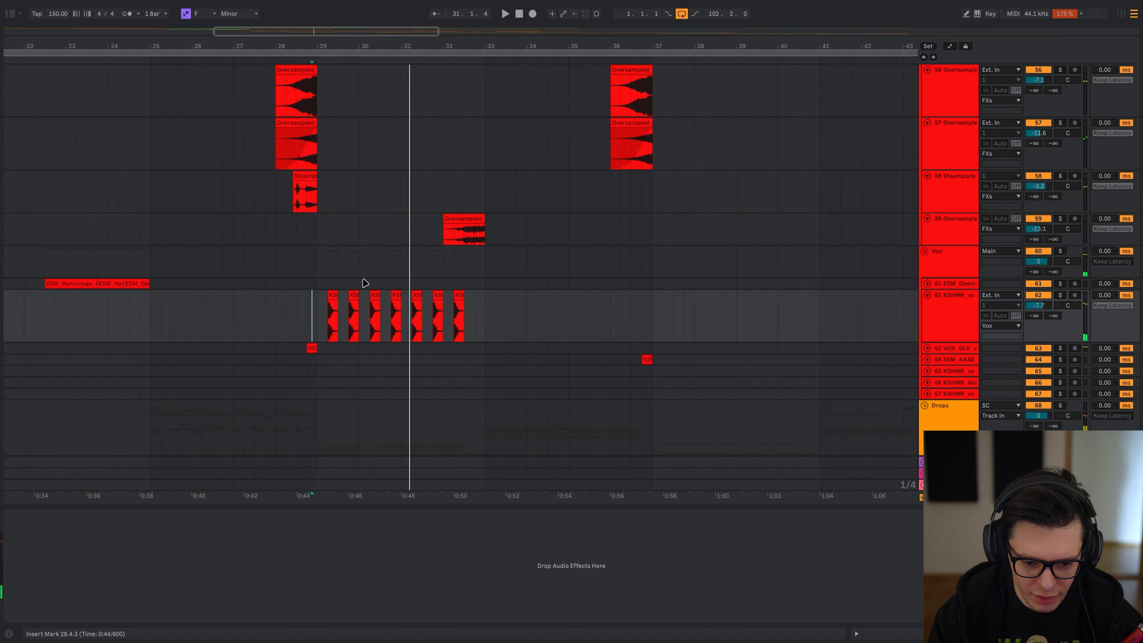
pyautogui.click(416, 285)
pyautogui.scroll(-8, 426, 330)
pyautogui.scroll(-5, 448, 312)
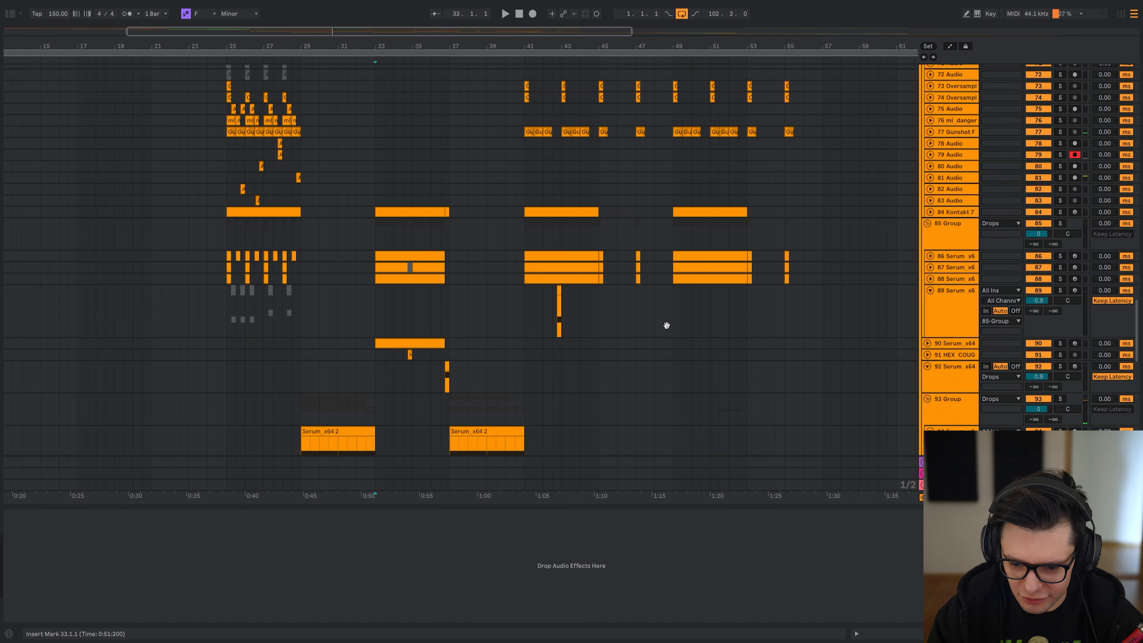
pyautogui.moveTo(377, 373); pyautogui.dragTo(367, 258)
pyautogui.scroll(2, 365, 230)
pyautogui.moveTo(362, 188); pyautogui.dragTo(392, 333)
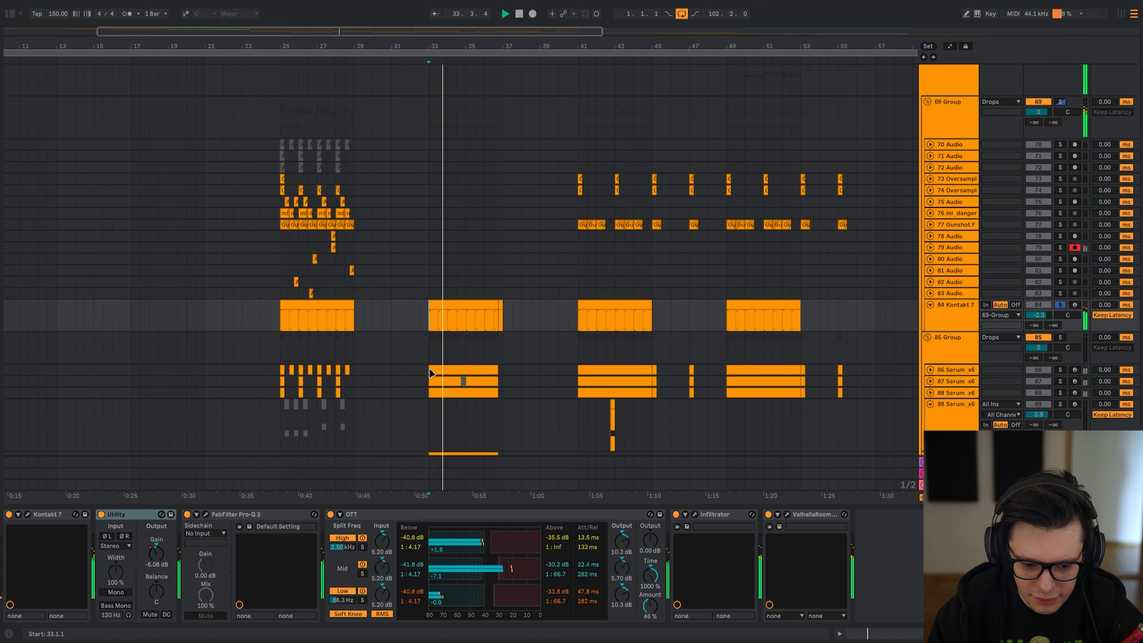
pyautogui.hotkey('alt', 'space')
# - Play the full mix from 33.1.1 without the Kontakt 7 solo
pyautogui.click(423, 352)
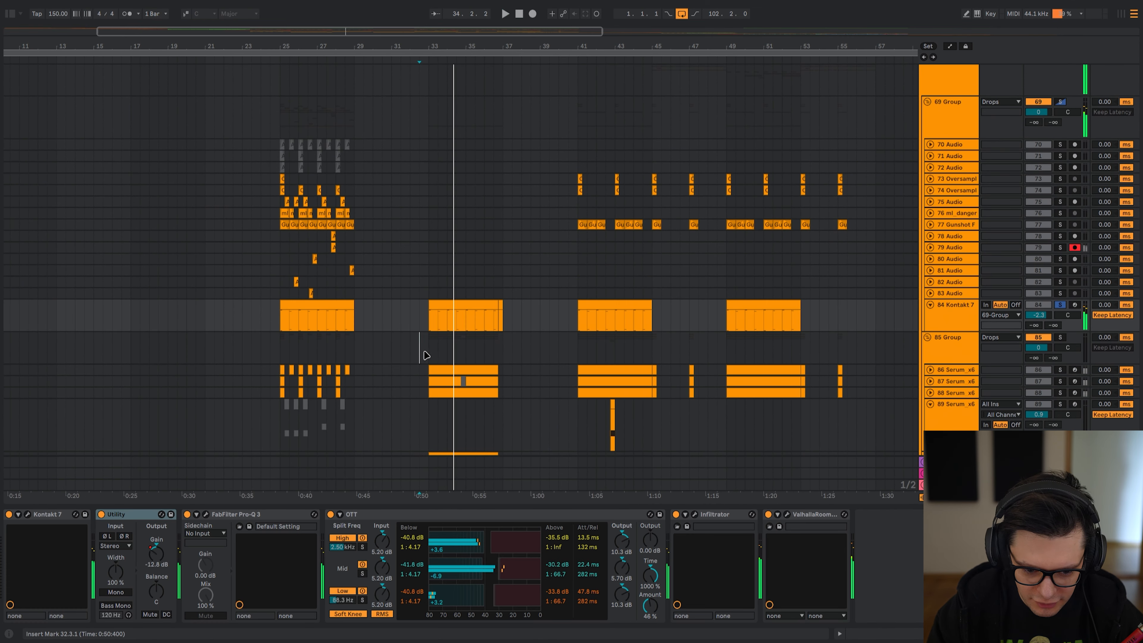
pyautogui.click(427, 358)
pyautogui.scroll(2, 431, 361)
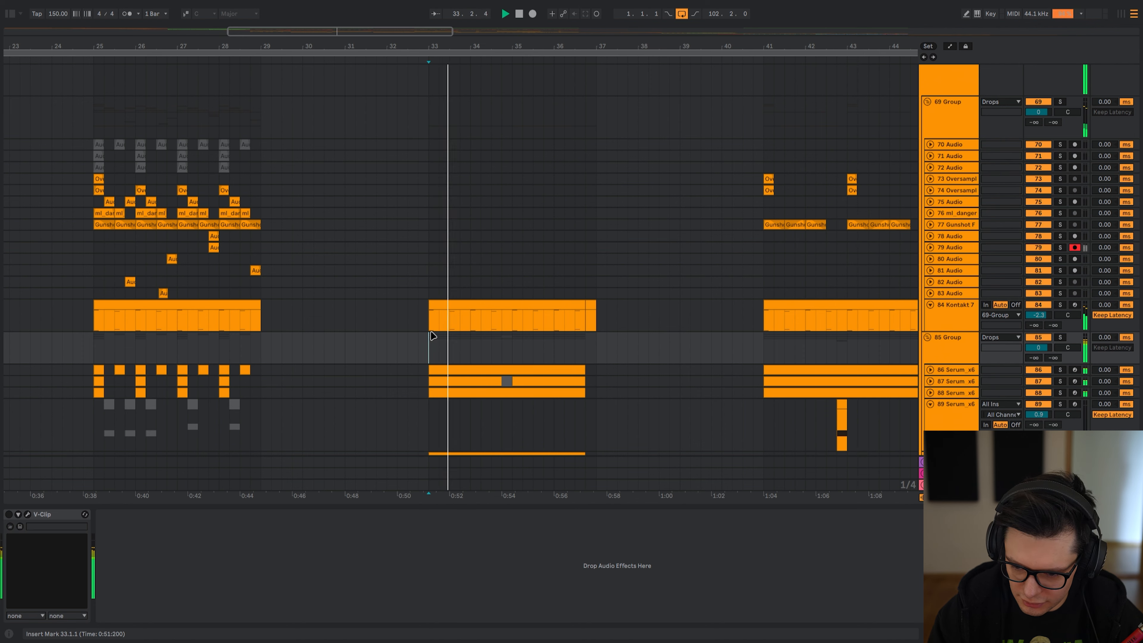
pyautogui.moveTo(449, 372); pyautogui.dragTo(435, 260)
pyautogui.press('space')
# - Unfold Serum track 86 in group 85 and play it soloed from 33.1.1
pyautogui.press('s')
pyautogui.scroll(2, 435, 261)
pyautogui.click(416, 286)
pyautogui.press('s')
pyautogui.press('space')
pyautogui.scroll(2, 419, 287)
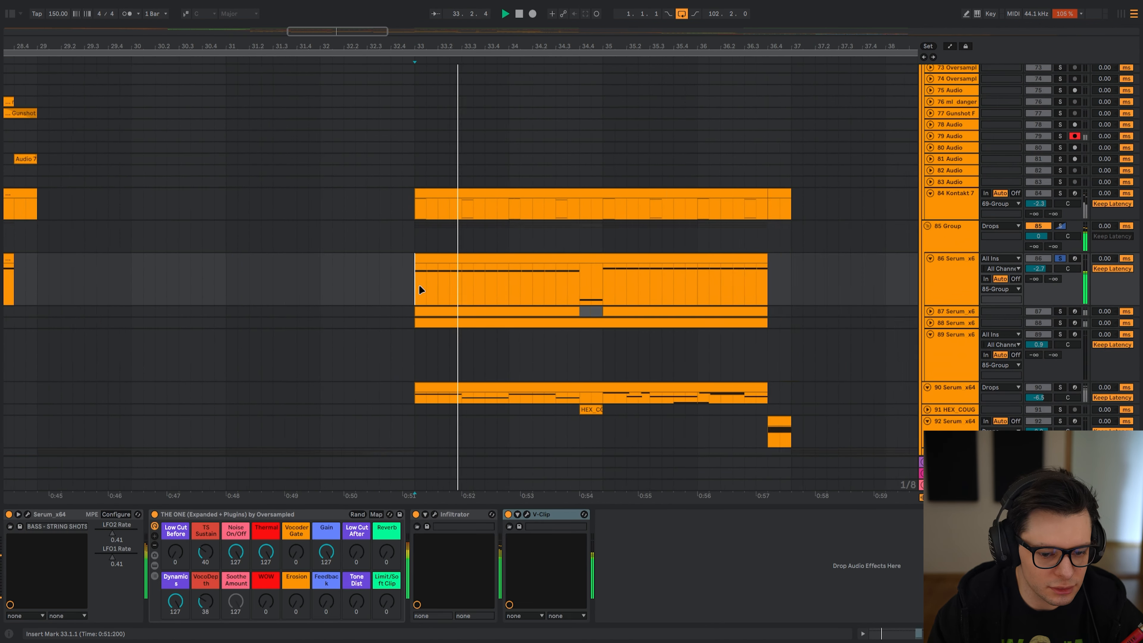
pyautogui.scroll(-2, 421, 287)
pyautogui.press('space')
# - Unfold Serum tracks 87 and 88 and play each one soloed, from 33.1.1 and 33.2.1
pyautogui.scroll(2, 431, 313)
pyautogui.click(423, 339)
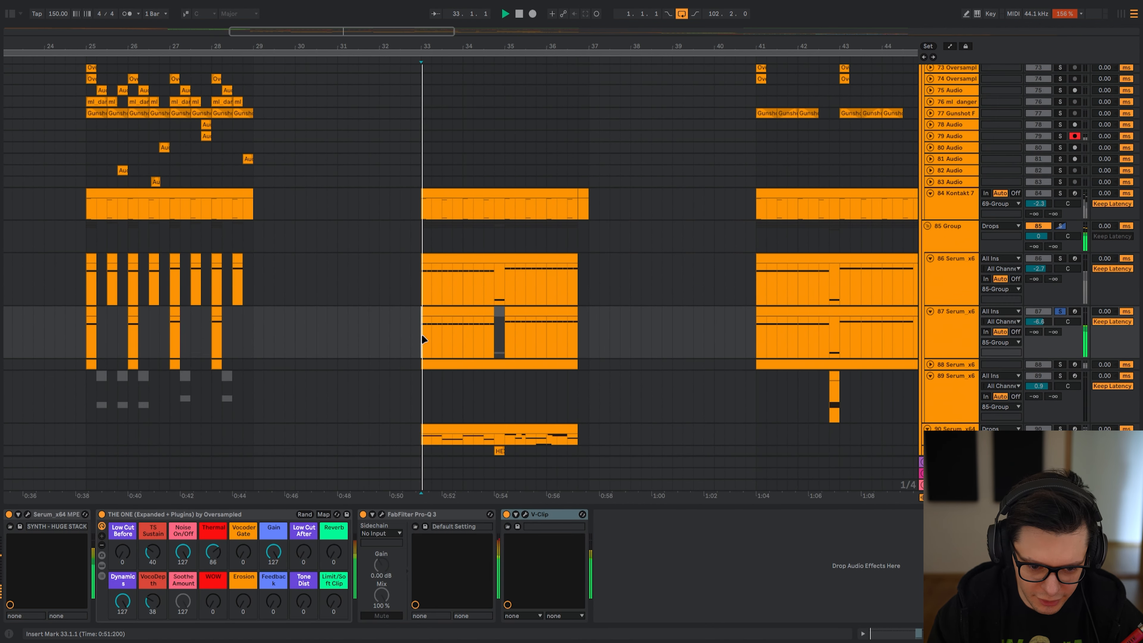
pyautogui.press('space')
pyautogui.scroll(2, 433, 367)
pyautogui.click(428, 378)
pyautogui.press('s')
pyautogui.press('space')
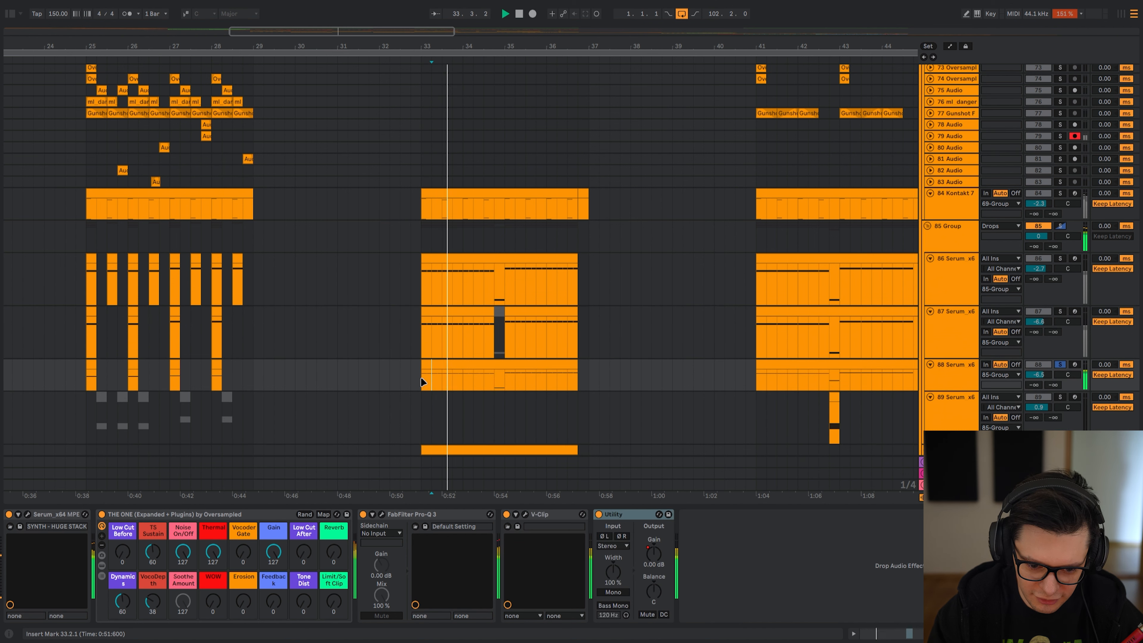
# - Select 33.1.1 to 34.1.1 across Serum tracks 86 to 88 and play the three layers soloed together
pyautogui.moveTo(423, 381); pyautogui.dragTo(467, 280)
pyautogui.press('s')
pyautogui.scroll(5, 473, 290)
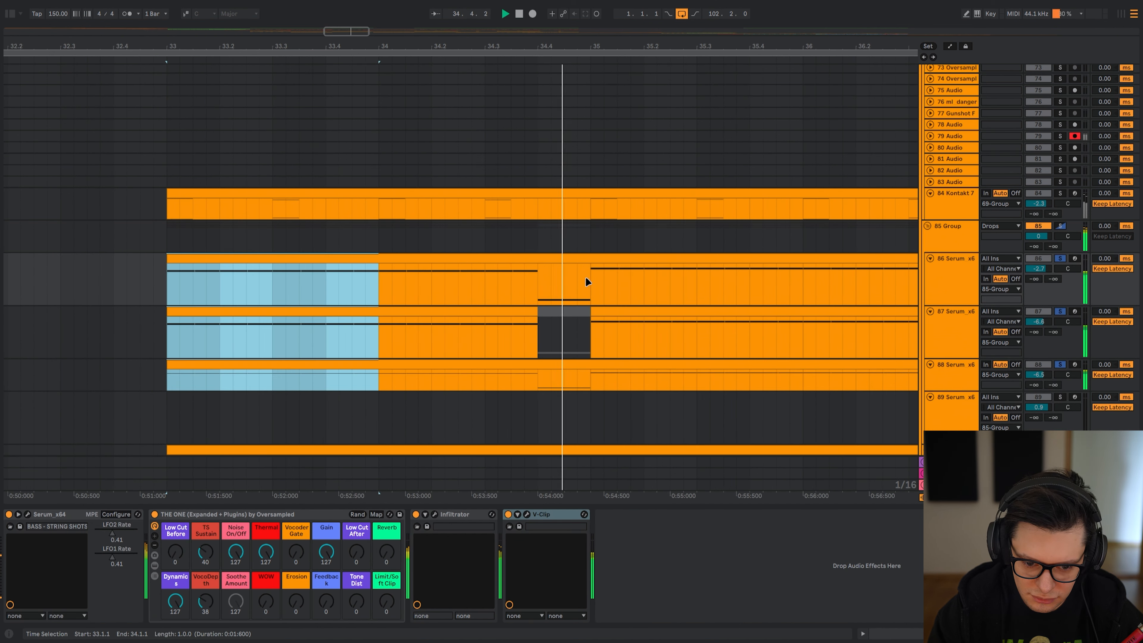
pyautogui.scroll(-5, 573, 287)
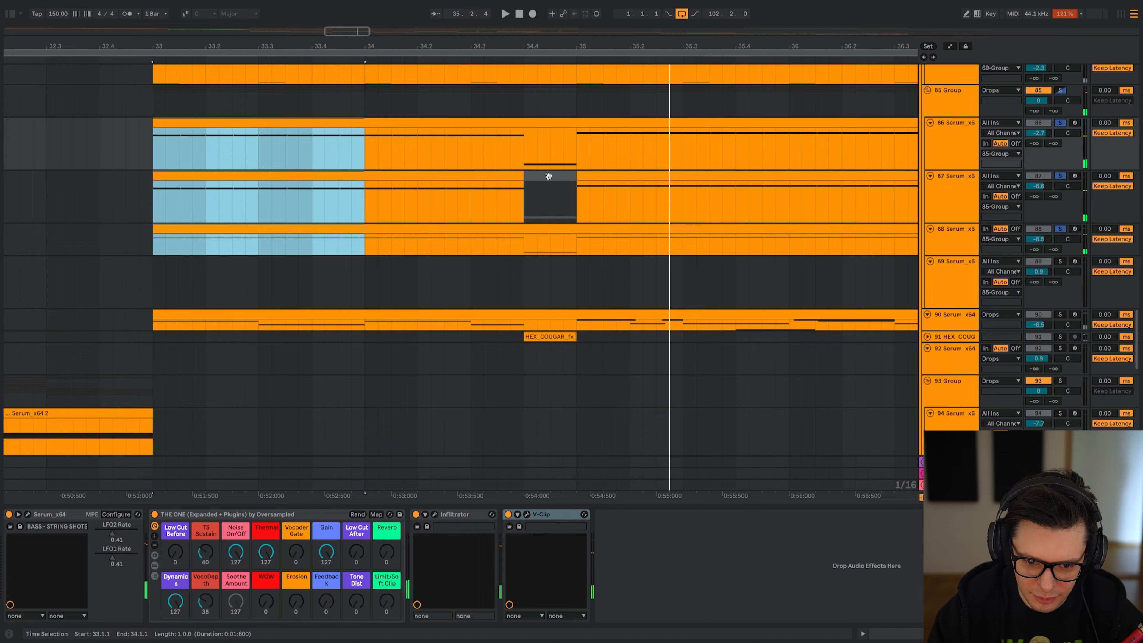
pyautogui.scroll(2, 548, 176)
# - Unfold the HEX_COUGAR effect track 91 and play it soloed with Serum tracks 86 to 88 from 34.4.1 and 34.3.1
pyautogui.moveTo(514, 179); pyautogui.dragTo(558, 276)
pyautogui.scroll(2, 534, 383)
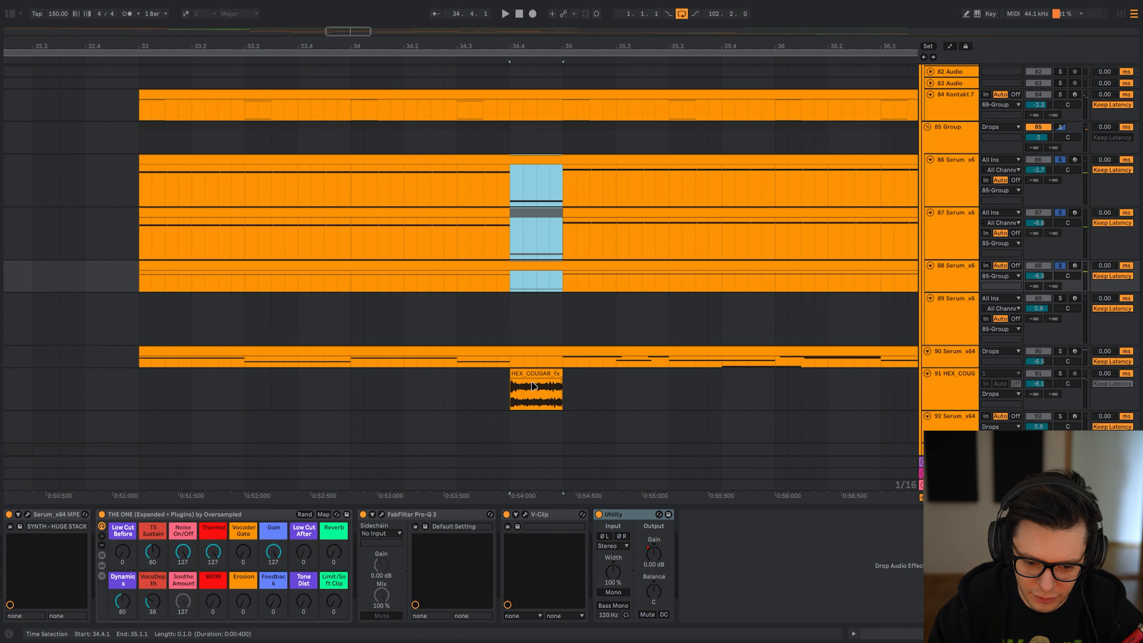
pyautogui.click(515, 402)
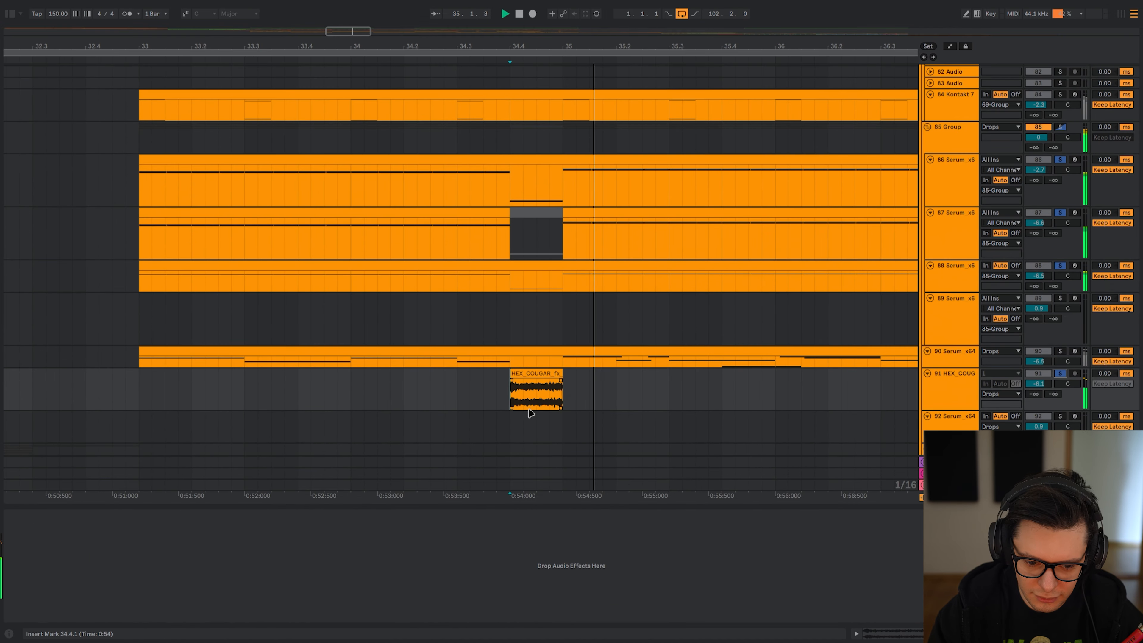
pyautogui.click(457, 395)
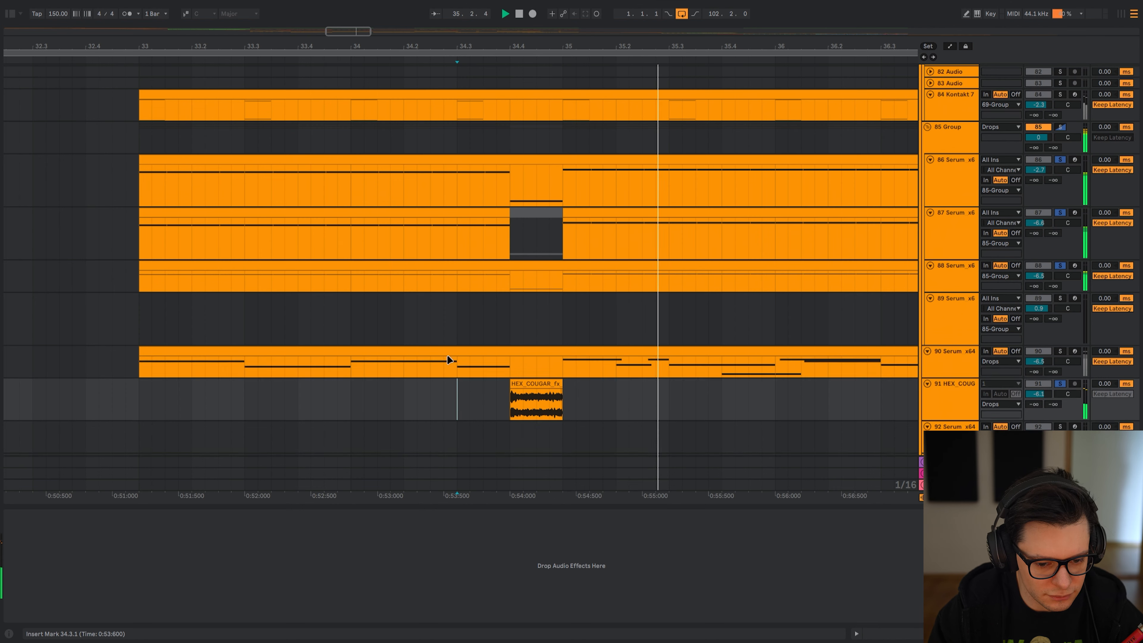
# - Enlarge Serum lead track 90 and play it soloed from 33.1.1
pyautogui.scroll(2, 447, 360)
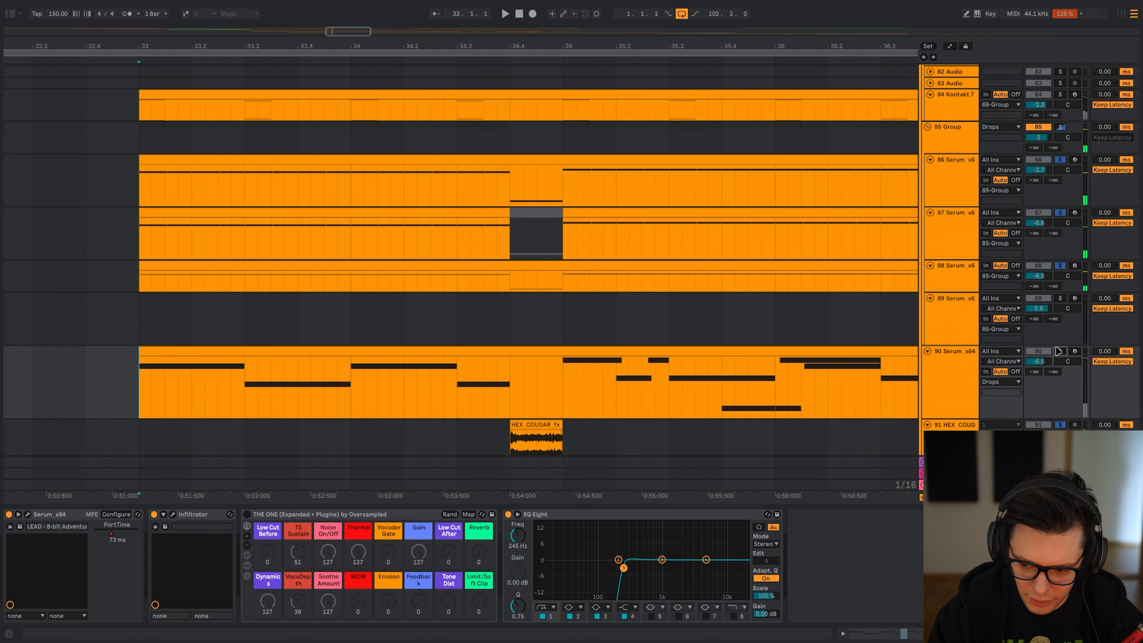
pyautogui.click(1059, 351)
pyautogui.press('space')
pyautogui.scroll(-5, 430, 367)
pyautogui.moveTo(448, 396); pyautogui.dragTo(423, 308)
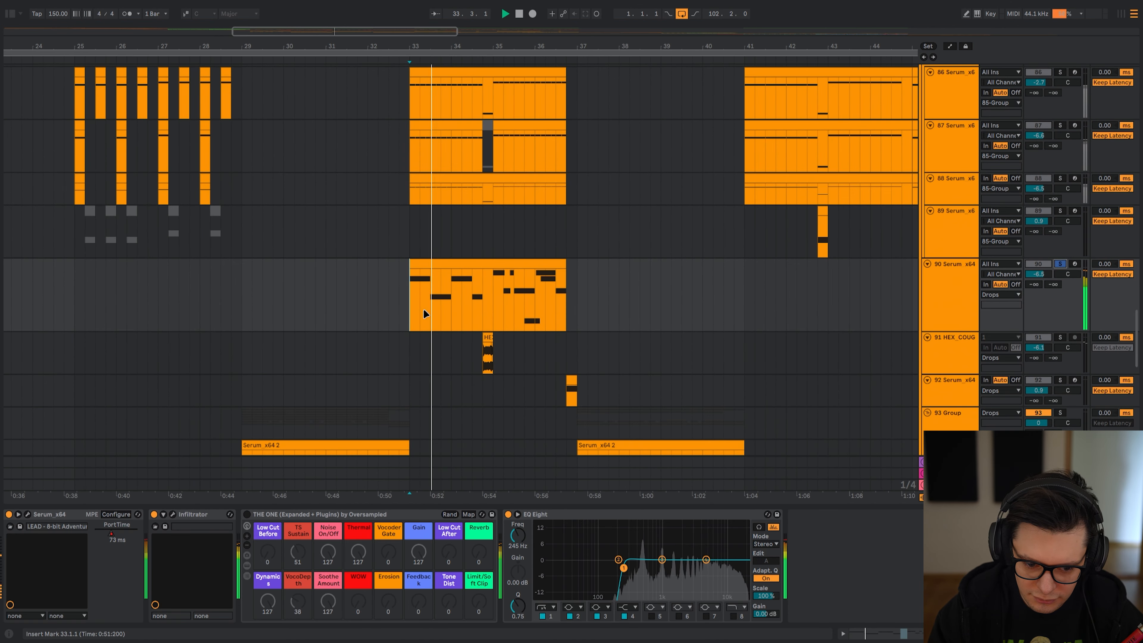
pyautogui.press('space')
# - Select the Infiltrator effect on Serum track 90 and play the lead soloed again
pyautogui.click(199, 515)
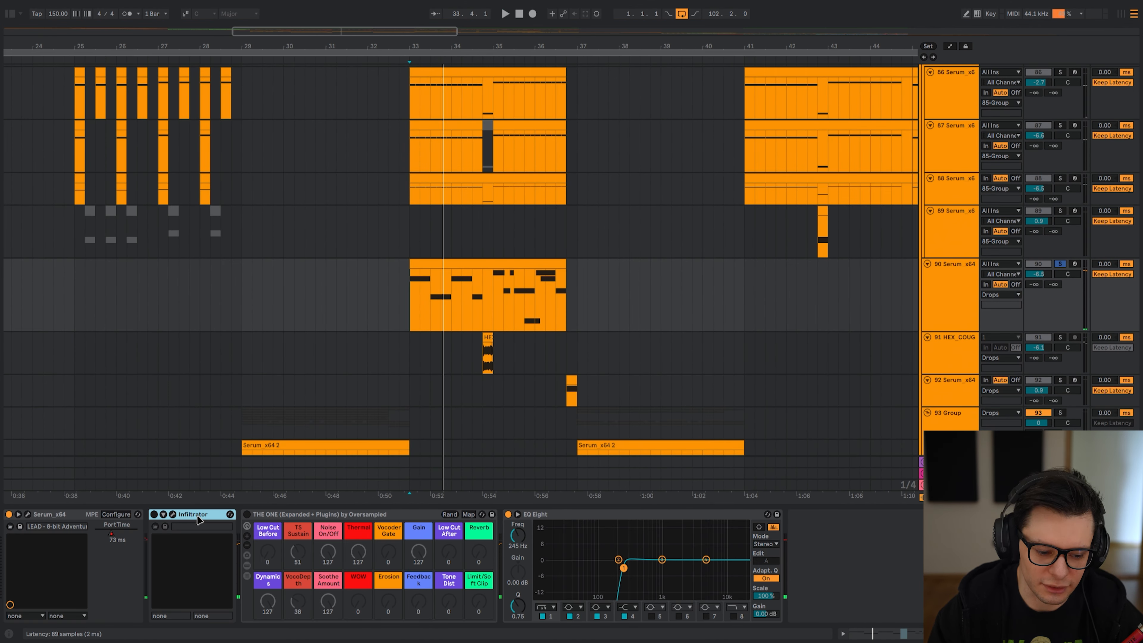
pyautogui.press('space')
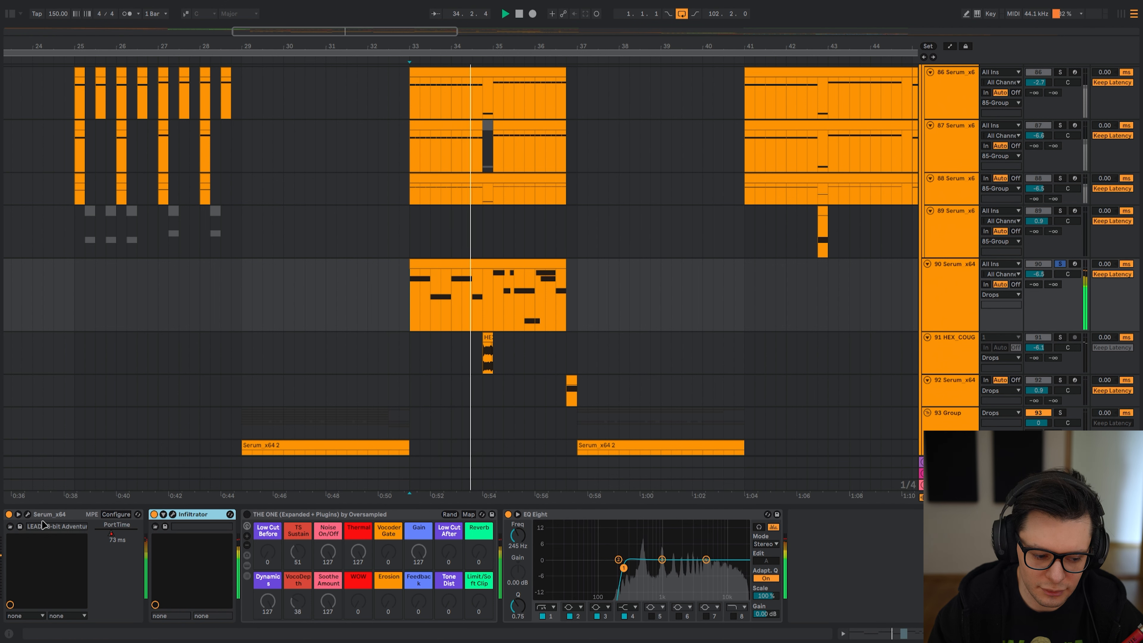
pyautogui.press('space')
# - Set the insert mark at 35.1.1 on Serum track 90 and open its MIDI clip in the note editor
pyautogui.click(494, 293)
pyautogui.scroll(5, 527, 284)
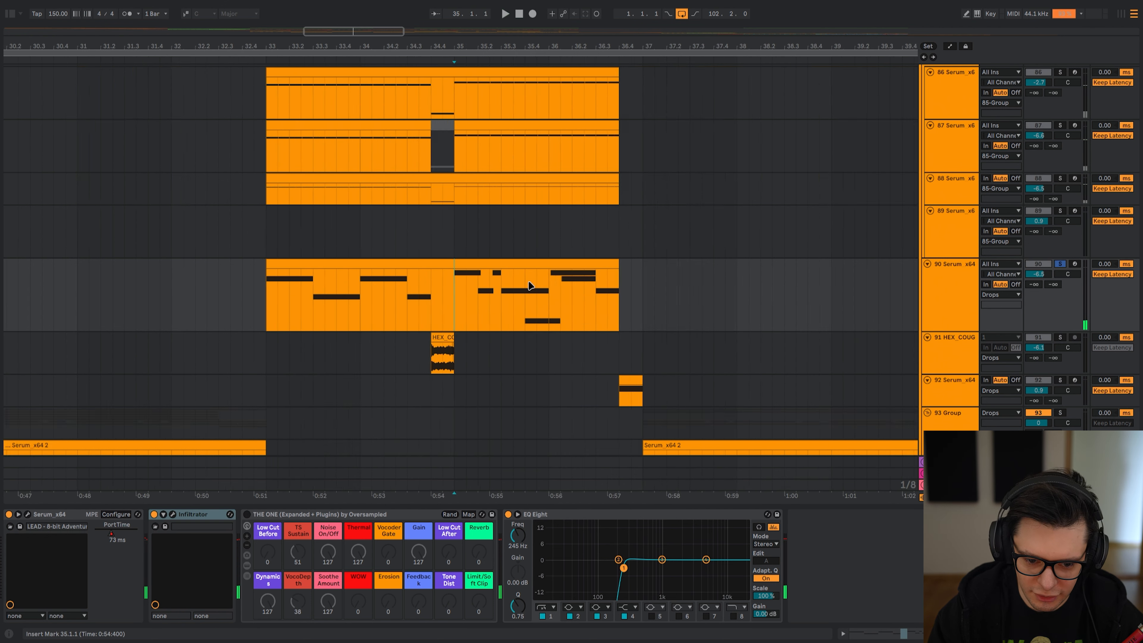
pyautogui.scroll(5, 528, 283)
pyautogui.scroll(-3, 463, 264)
pyautogui.doubleClick(463, 265)
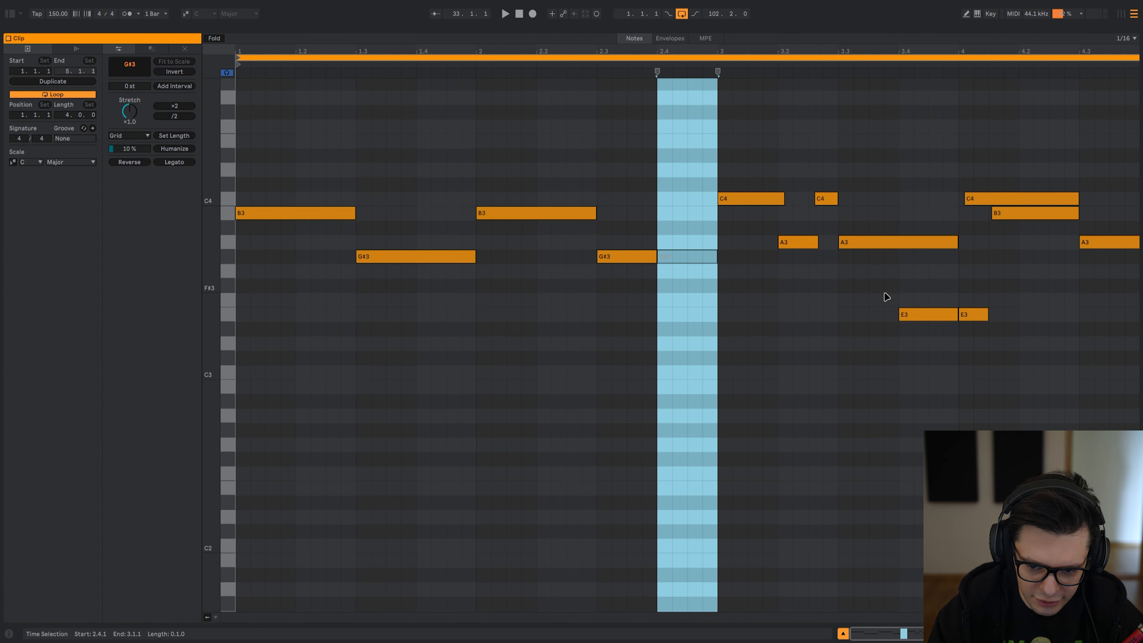
# - Play the lead soloed from 35.1.1, examine the overlapping notes in the clip's second half, and return to the device view
pyautogui.click(852, 315)
pyautogui.click(722, 279)
pyautogui.press('space')
pyautogui.scroll(5, 846, 280)
pyautogui.moveTo(895, 294); pyautogui.dragTo(614, 324)
pyautogui.moveTo(962, 311); pyautogui.dragTo(821, 317)
pyautogui.scroll(-4, 820, 322)
pyautogui.hotkey('shift', 'Tab')
pyautogui.press('space')
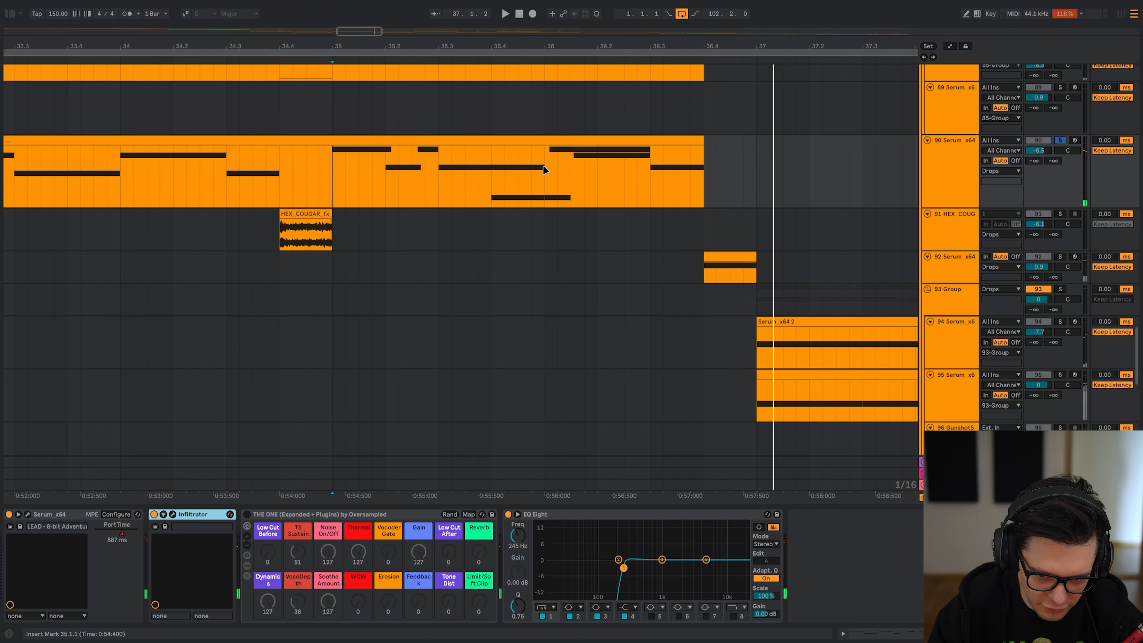
# - Show the arrangement's automation and give Serum's PortTime on track 90 its own automation lane
pyautogui.scroll(2, 563, 199)
pyautogui.hscroll(-2, 563, 198)
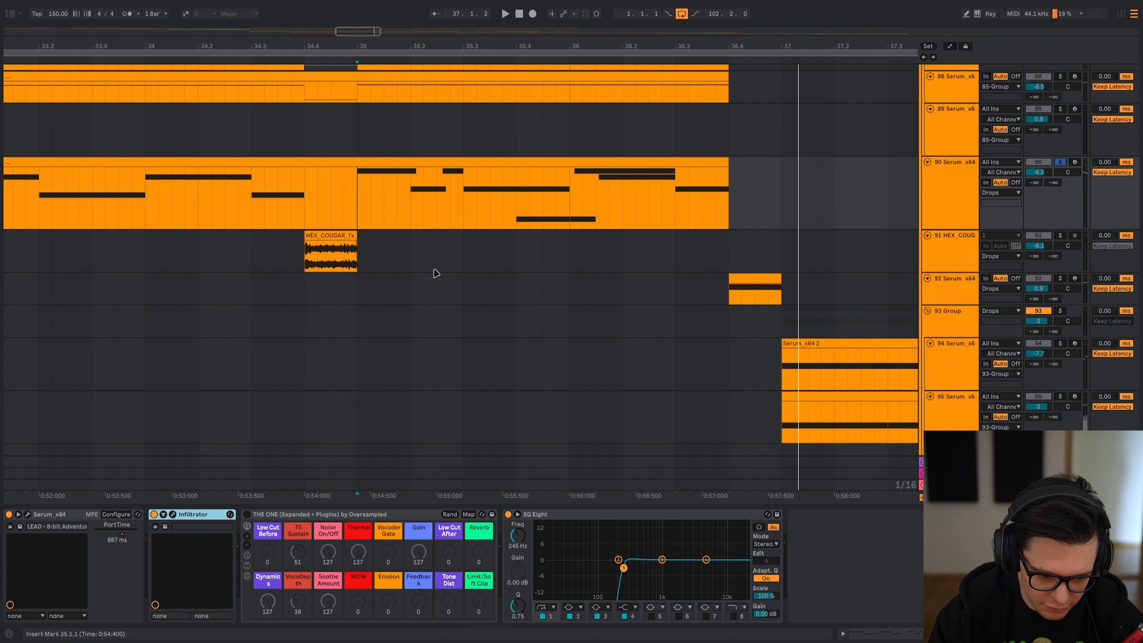
pyautogui.press('a')
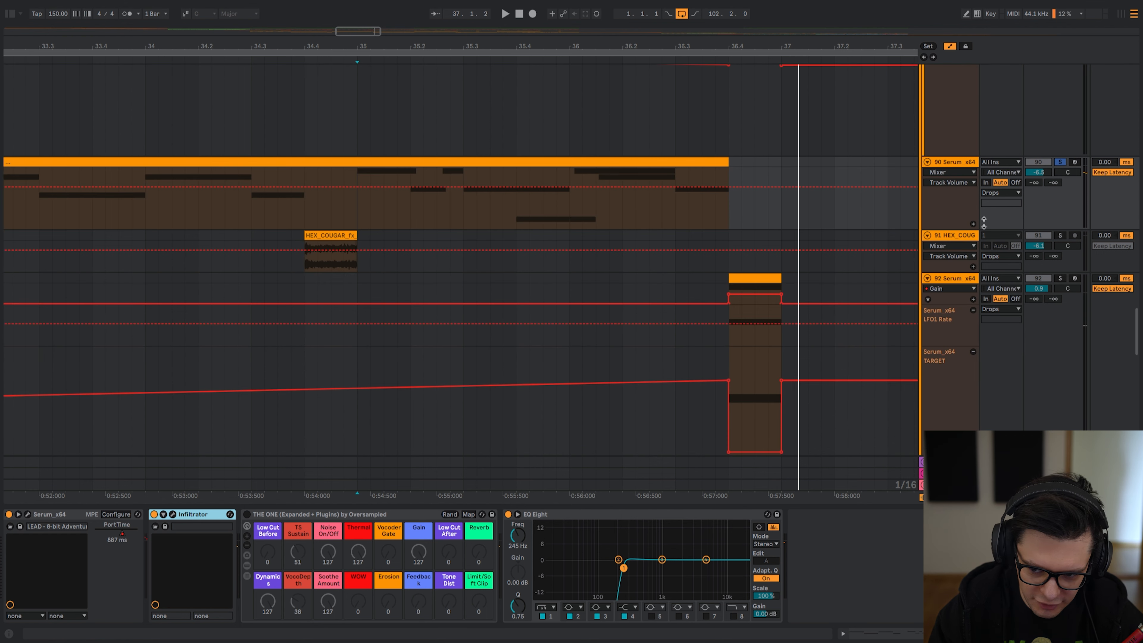
pyautogui.click(126, 537)
pyautogui.click(972, 224)
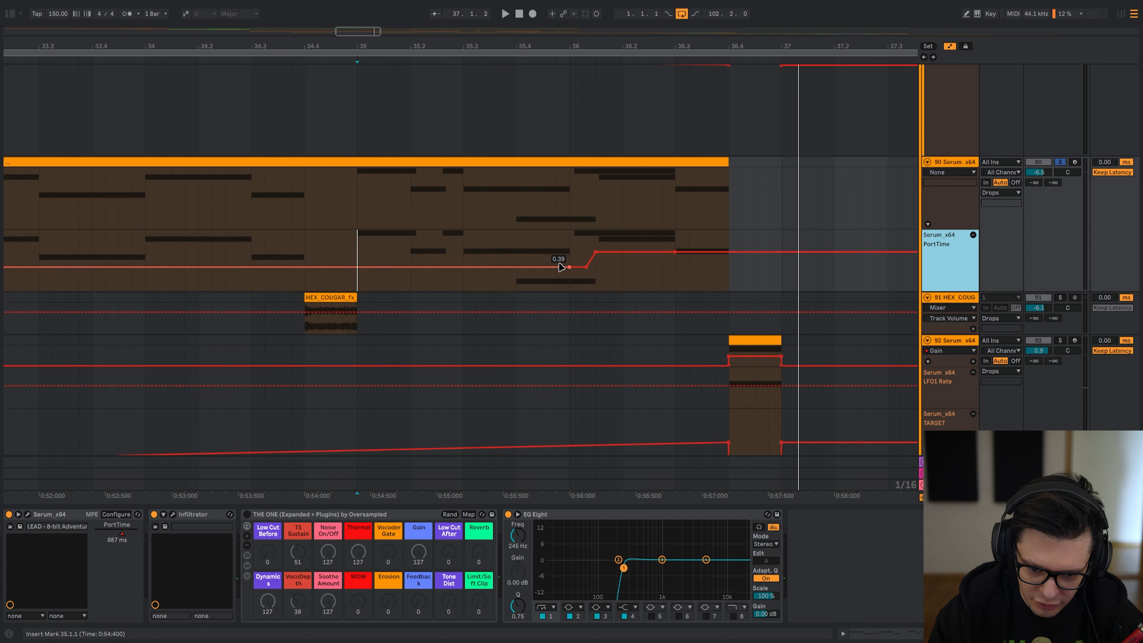
# - Enlarge the PortTime lane, play the lead soloed from 35.1.1 against it, and hide the automation
pyautogui.click(568, 265)
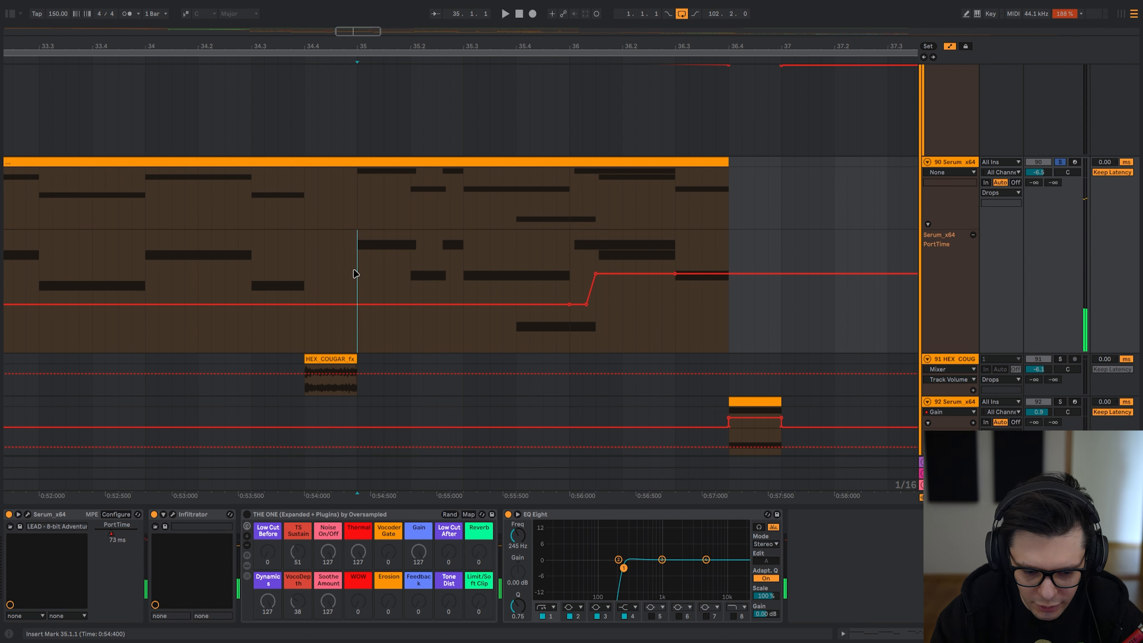
pyautogui.press('space')
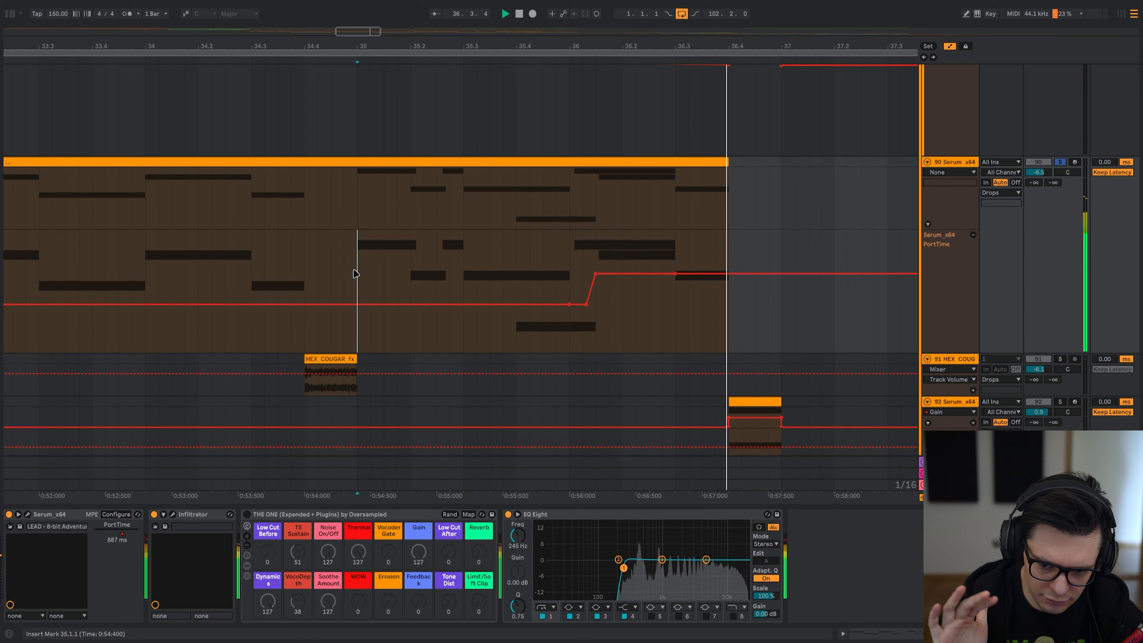
pyautogui.press('space')
pyautogui.press('a')
# - Select 33.1.1 to 37.1.1 across drum tracks 46 and 47 and play them soloed
pyautogui.scroll(-5, 375, 288)
pyautogui.moveTo(432, 267); pyautogui.dragTo(439, 288)
pyautogui.scroll(3, 393, 234)
pyautogui.click(328, 158)
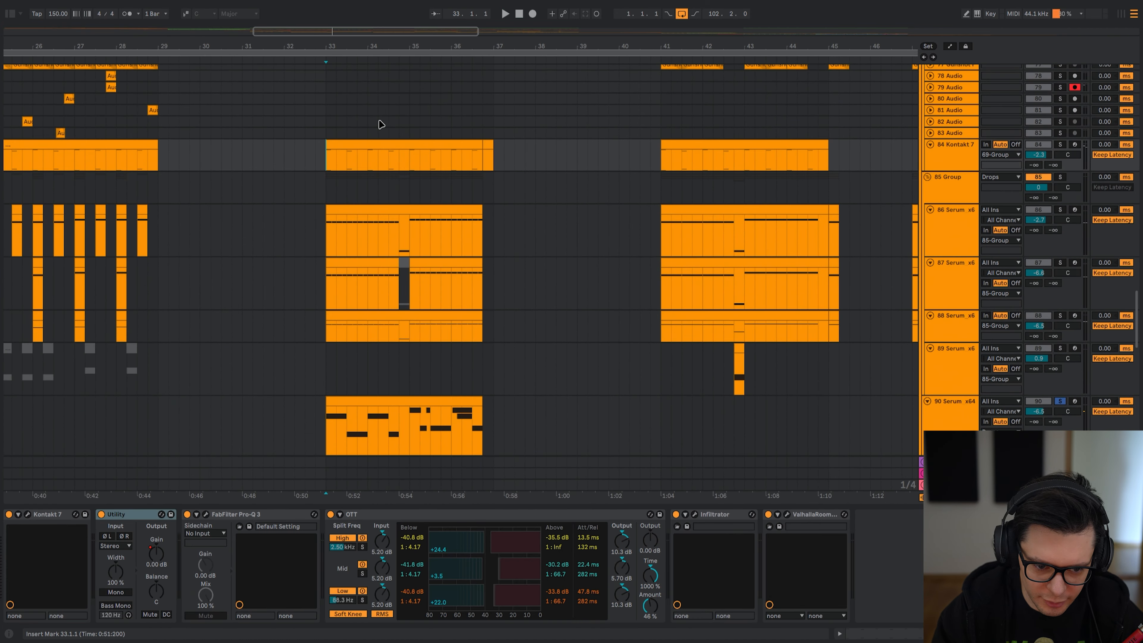
pyautogui.moveTo(388, 145); pyautogui.dragTo(419, 421)
pyautogui.moveTo(375, 72); pyautogui.dragTo(452, 419)
pyautogui.scroll(-4, 454, 248)
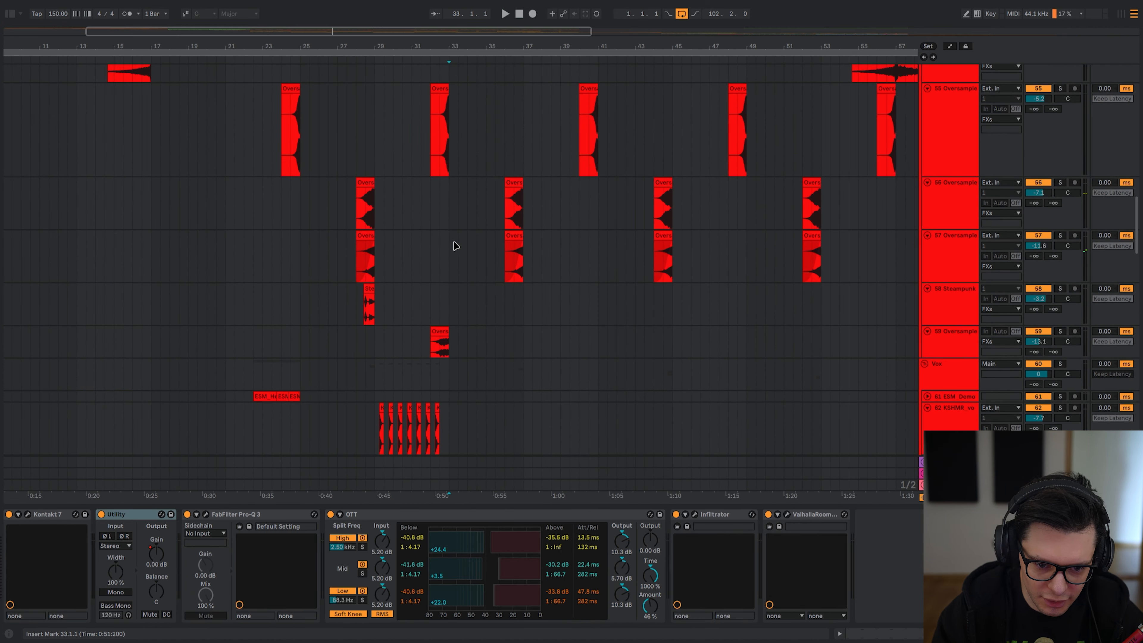
pyautogui.moveTo(463, 189); pyautogui.dragTo(441, 40)
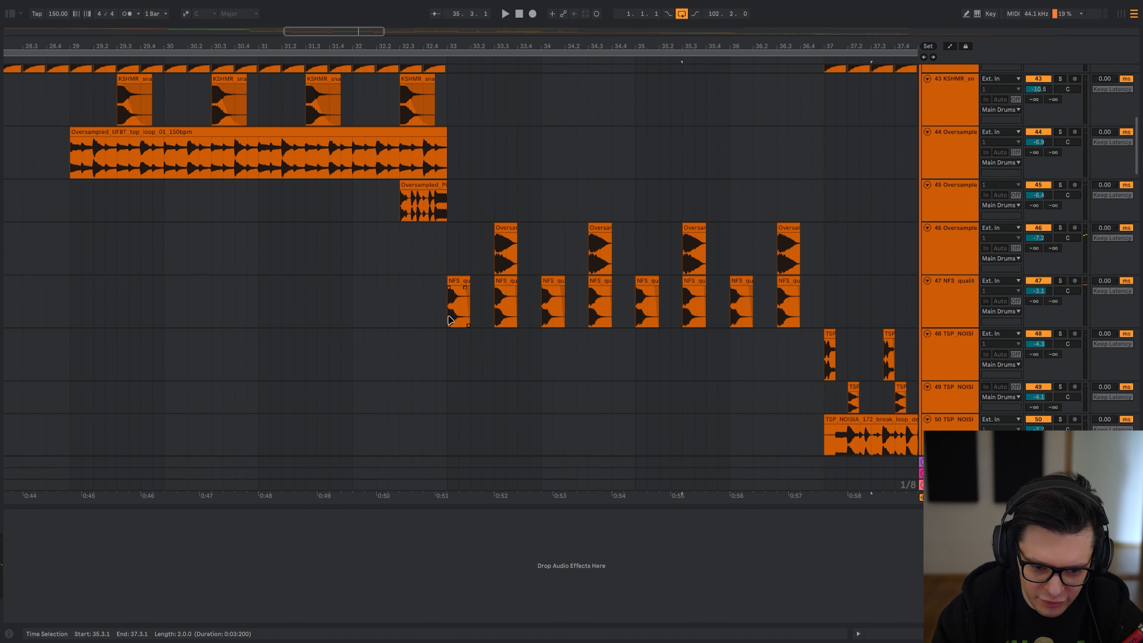
pyautogui.moveTo(448, 297); pyautogui.dragTo(829, 265)
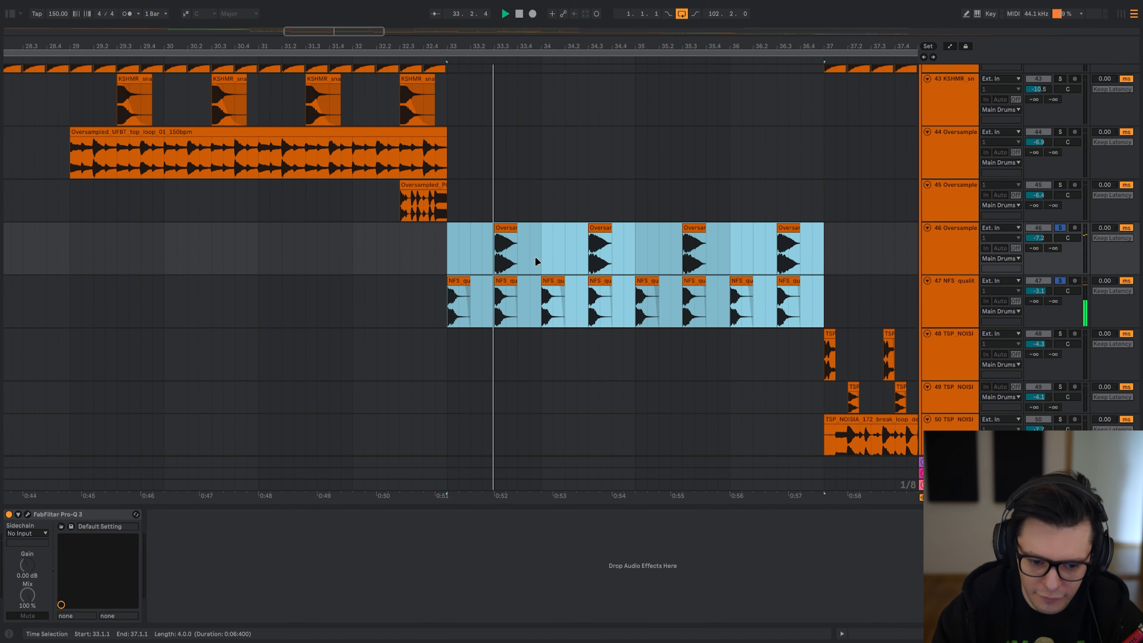
# - Remove the solo from drum tracks 46 and 47 and play the full mix from 33.1.1 while viewing the FX tracks
pyautogui.moveTo(594, 271); pyautogui.dragTo(497, 223)
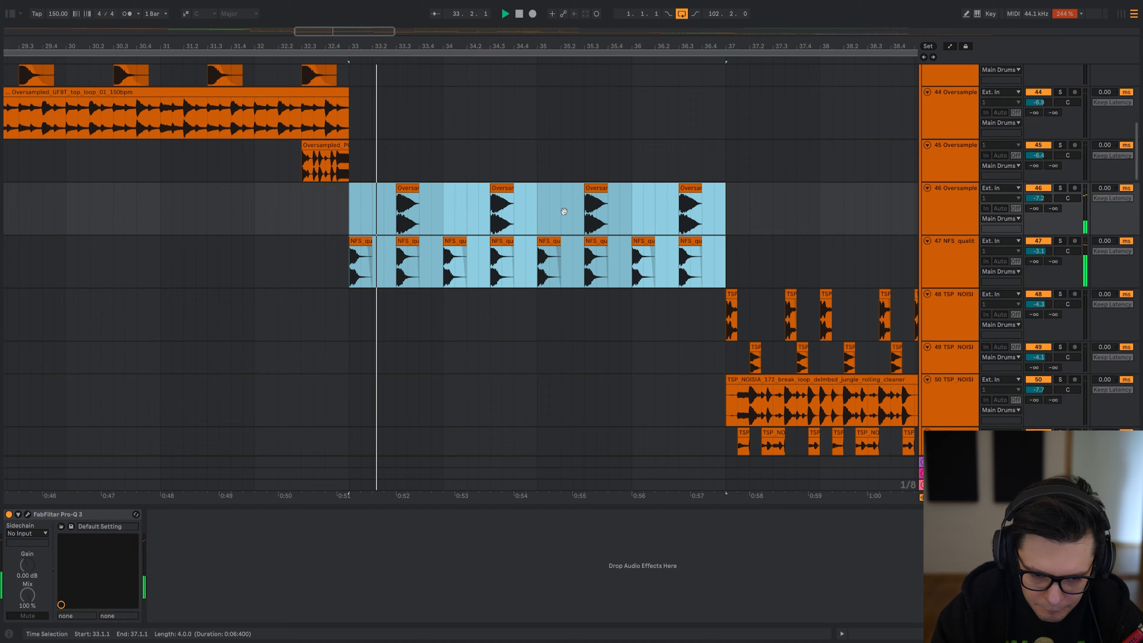
pyautogui.moveTo(563, 212); pyautogui.dragTo(576, 459)
pyautogui.moveTo(541, 194); pyautogui.dragTo(479, 197)
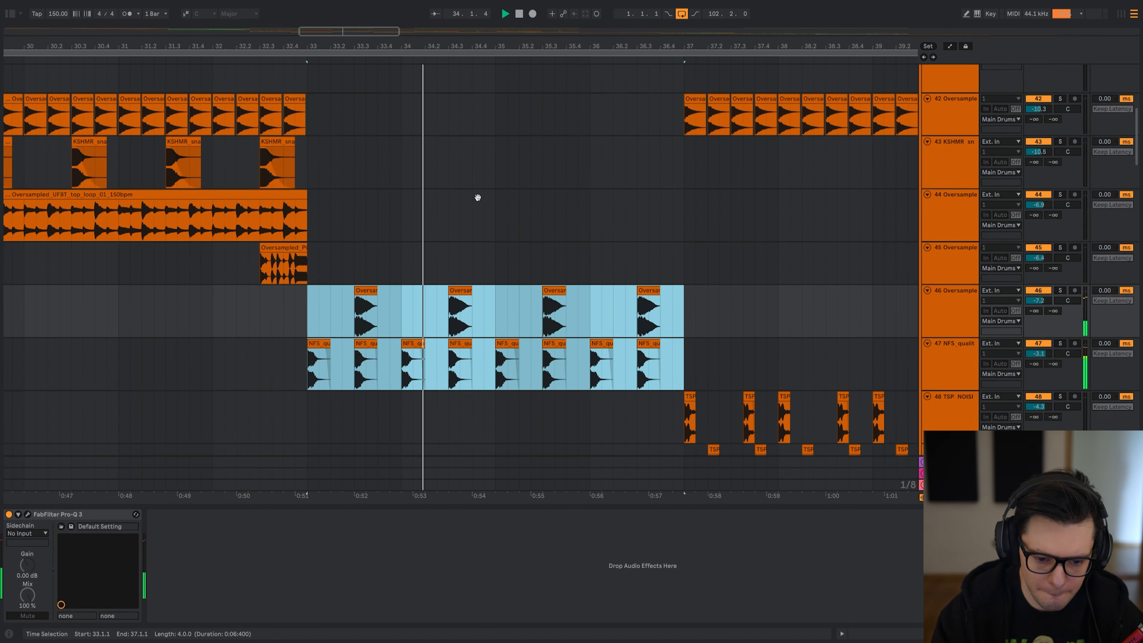
pyautogui.scroll(-10, 477, 197)
pyautogui.hscroll(2, 452, 251)
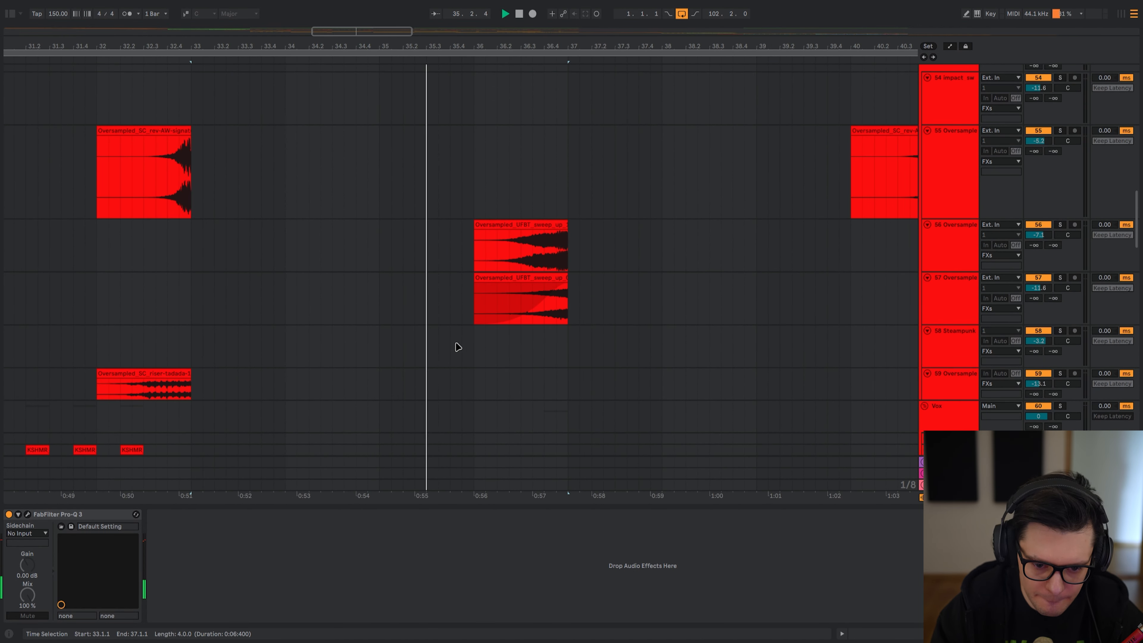
# - Unfold vocal track 64 and play the KSHMR vocal shout before bar 37 in the full mix from 36.2.4
pyautogui.scroll(-5, 477, 389)
pyautogui.scroll(5, 485, 216)
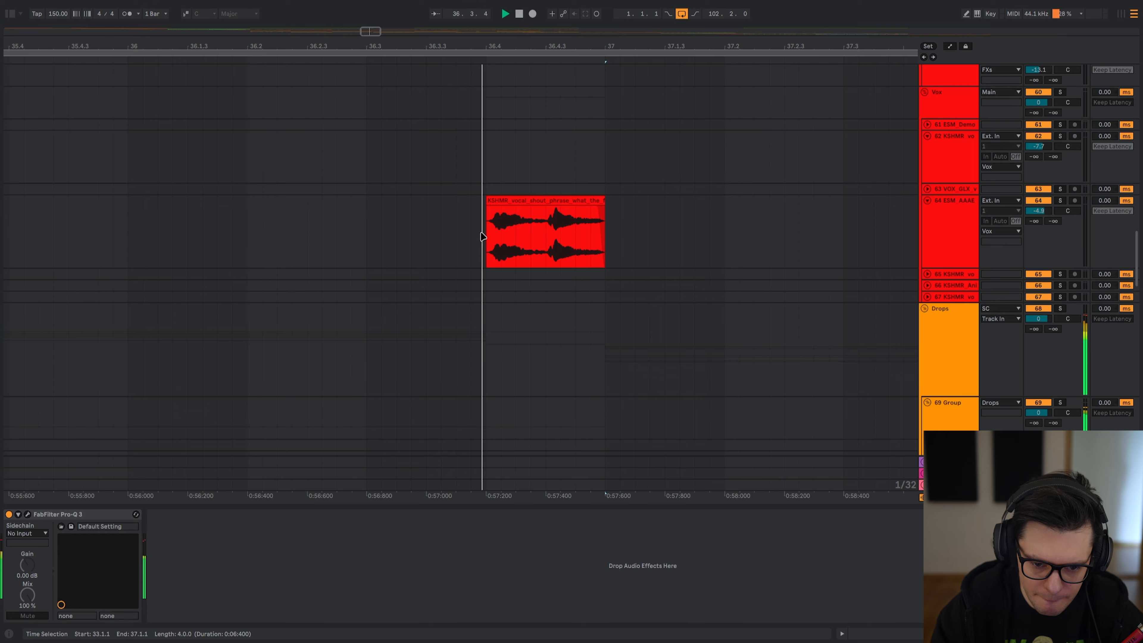
pyautogui.click(482, 236)
pyautogui.click(460, 235)
pyautogui.press('space')
pyautogui.press('space')
pyautogui.click(343, 236)
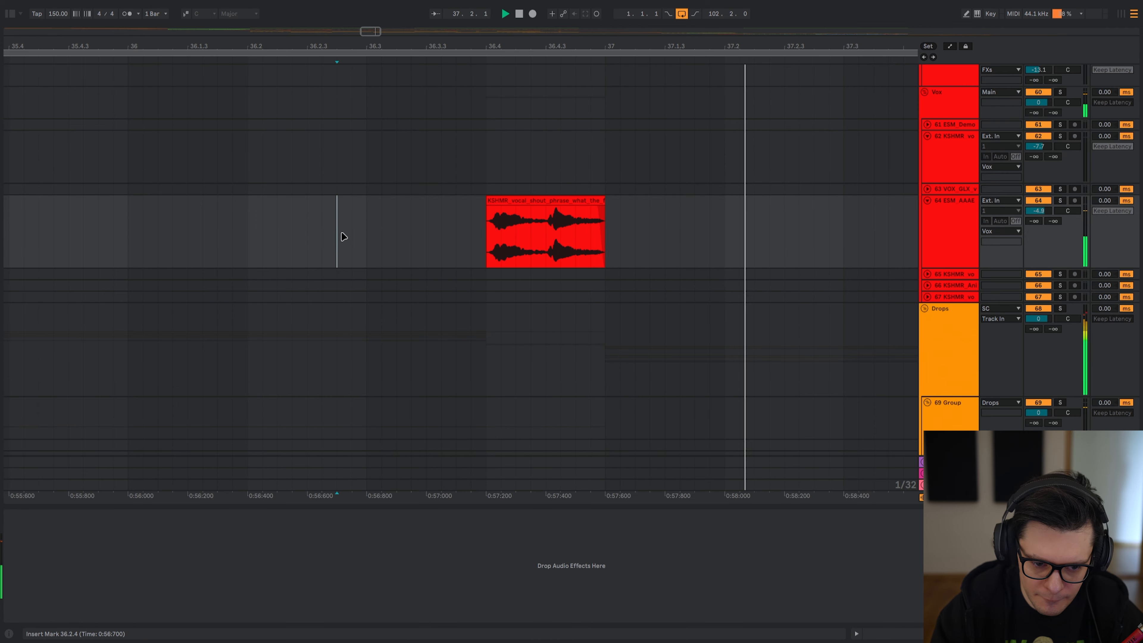
pyautogui.press('space')
pyautogui.press('space')
# - Place the insert mark at 34.3.1 on vocal track 64 and stop playback
pyautogui.scroll(-3, 350, 240)
pyautogui.moveTo(452, 375); pyautogui.dragTo(538, 337)
pyautogui.scroll(-3, 474, 288)
pyautogui.moveTo(449, 263); pyautogui.dragTo(527, 345)
pyautogui.scroll(-3, 513, 338)
pyautogui.click(446, 308)
pyautogui.press('space')
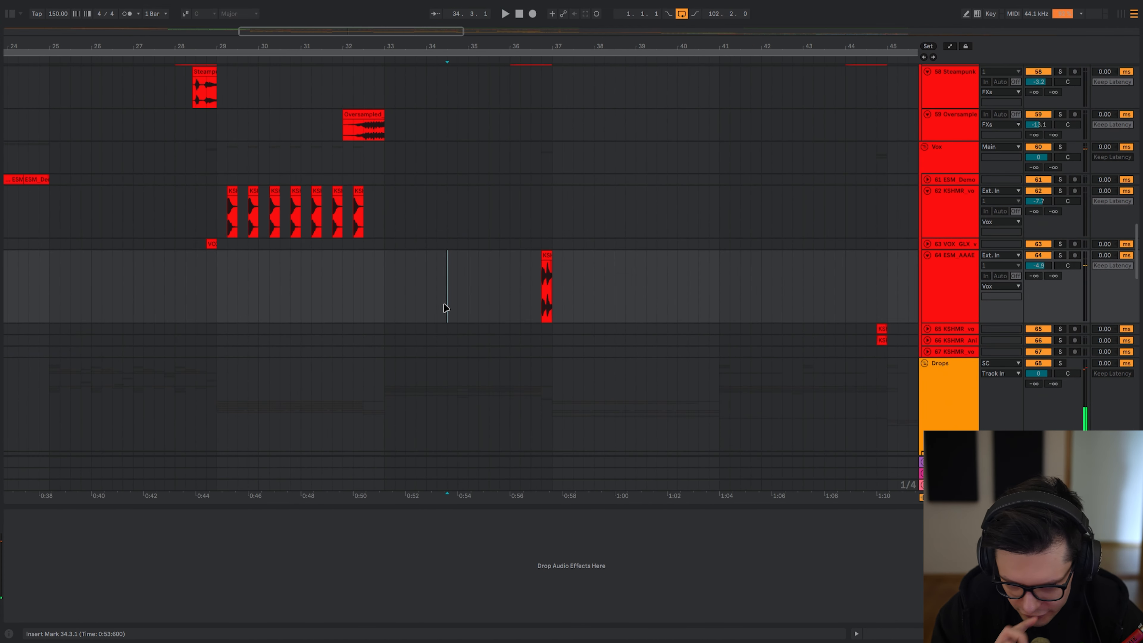
# - Play the Serum bass shot on track 92 soloed from 36.4.1
pyautogui.scroll(-15, 561, 354)
pyautogui.click(495, 267)
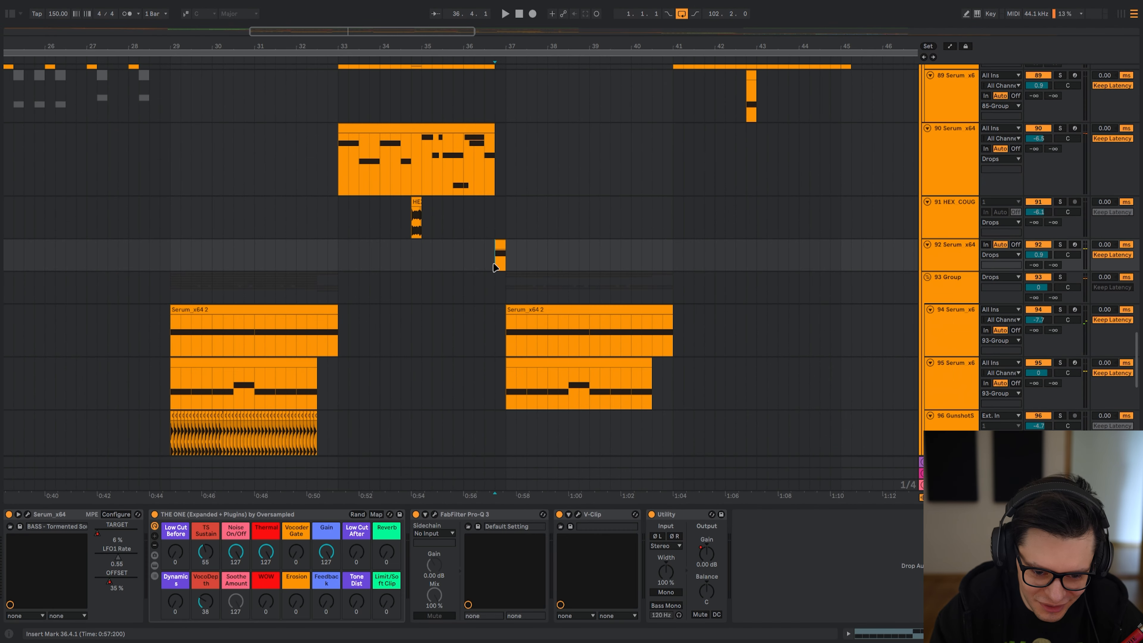
pyautogui.scroll(3, 485, 262)
pyautogui.scroll(2, 491, 258)
pyautogui.click(495, 265)
pyautogui.press('space')
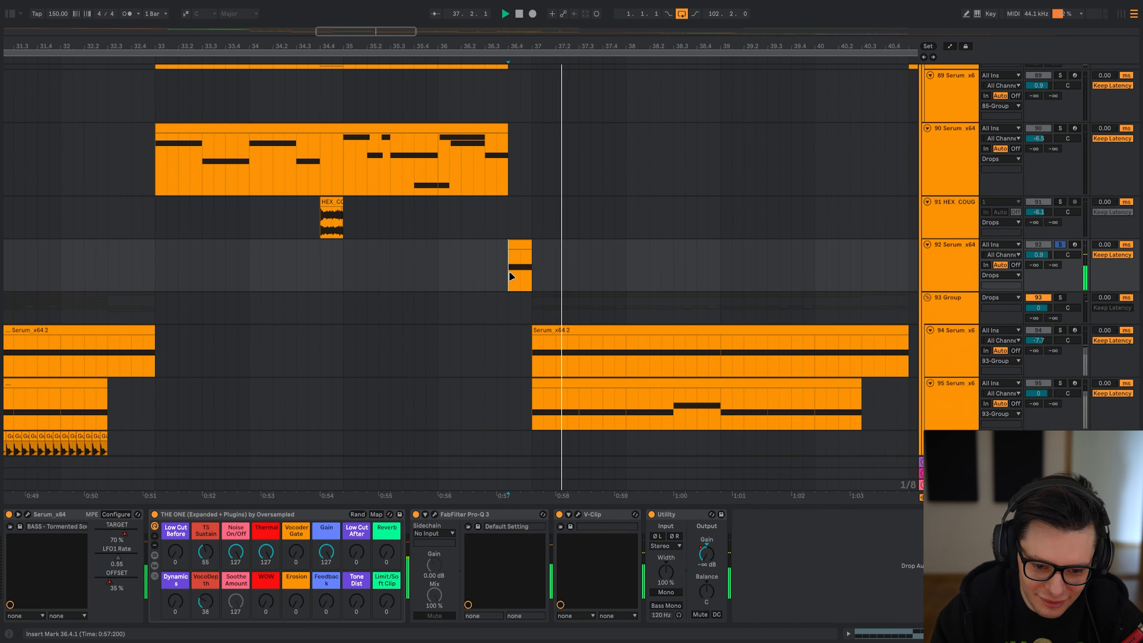
pyautogui.press('s')
pyautogui.press('space')
# - Play the full mix from 36.3.3 with no track soloed while viewing tracks 96 to 111
pyautogui.press('space')
pyautogui.moveTo(596, 275); pyautogui.dragTo(553, 266)
pyautogui.press('space')
pyautogui.scroll(-6, 517, 257)
pyautogui.scroll(-5, 477, 257)
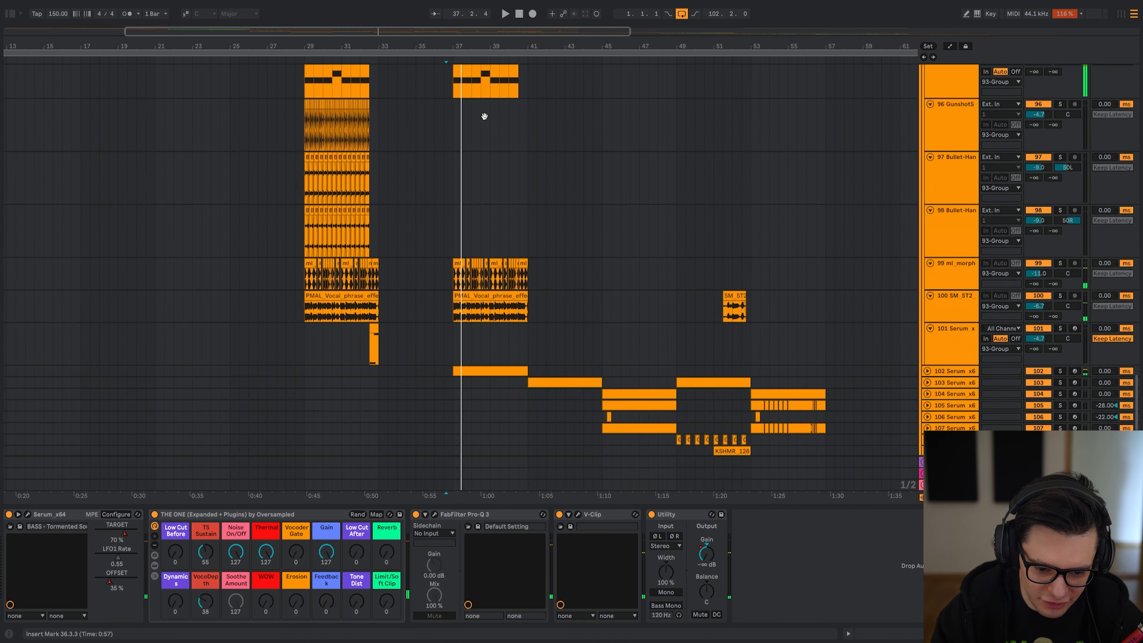
pyautogui.click(424, 267)
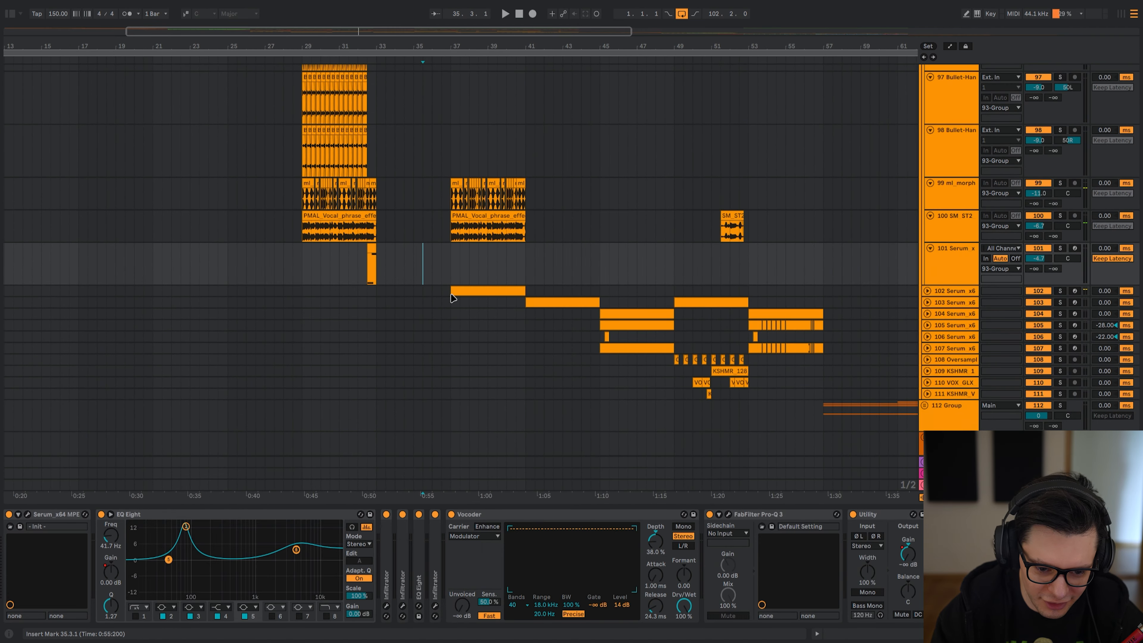
# - Play the Gun Mayhem bass on Serum track 95 soloed from 37.1.1
pyautogui.scroll(7, 453, 298)
pyautogui.click(465, 155)
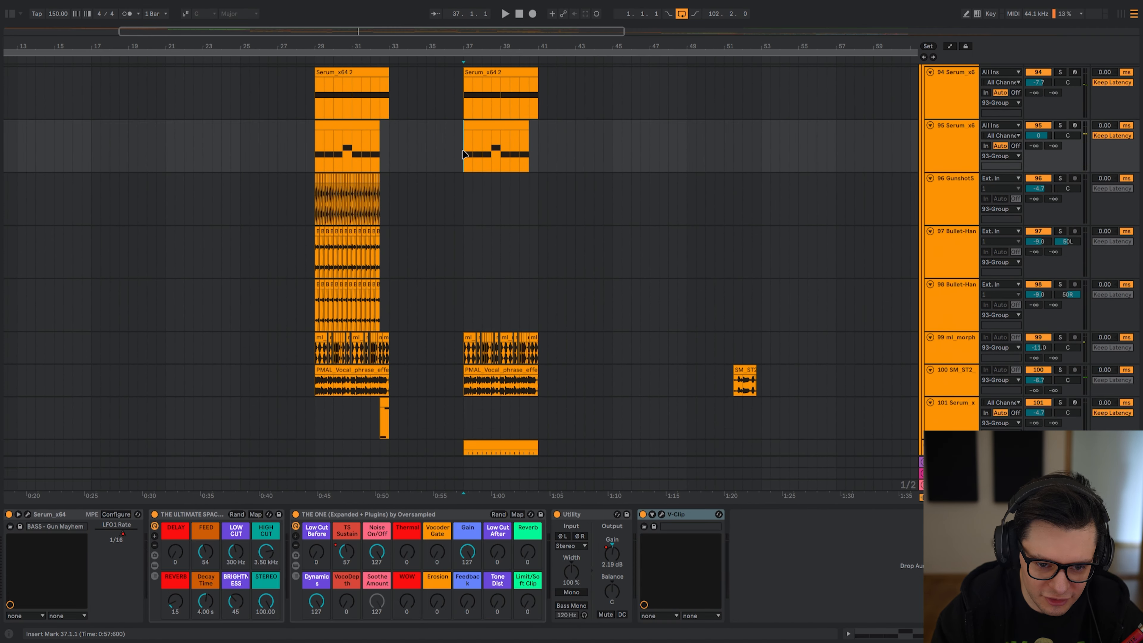
pyautogui.press('space')
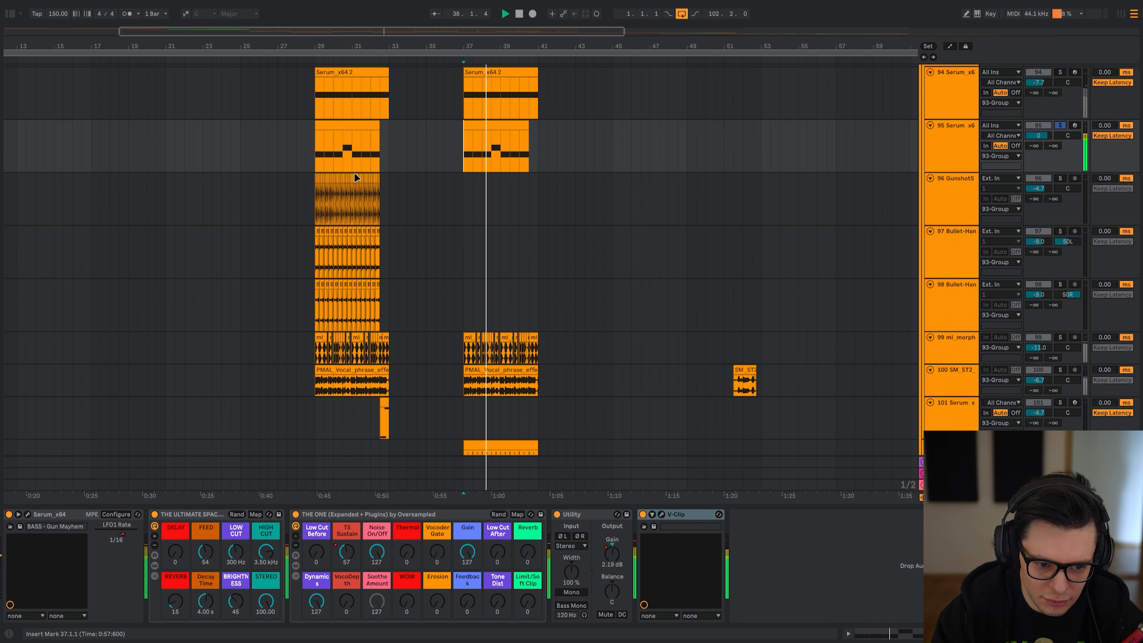
pyautogui.scroll(4, 467, 156)
pyautogui.click(368, 176)
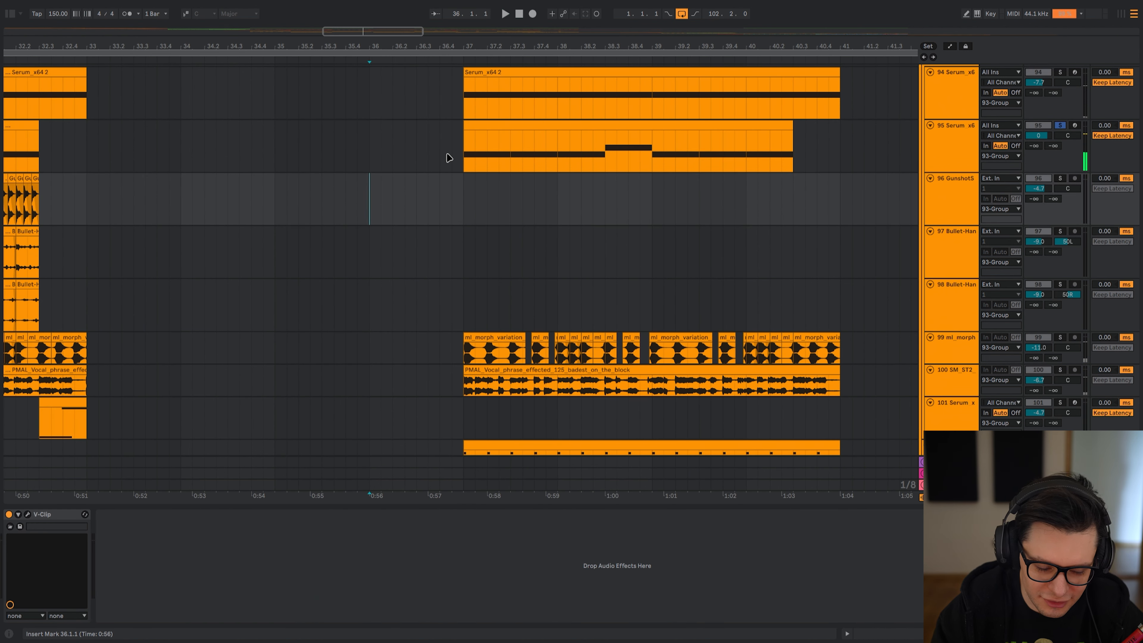
pyautogui.click(464, 153)
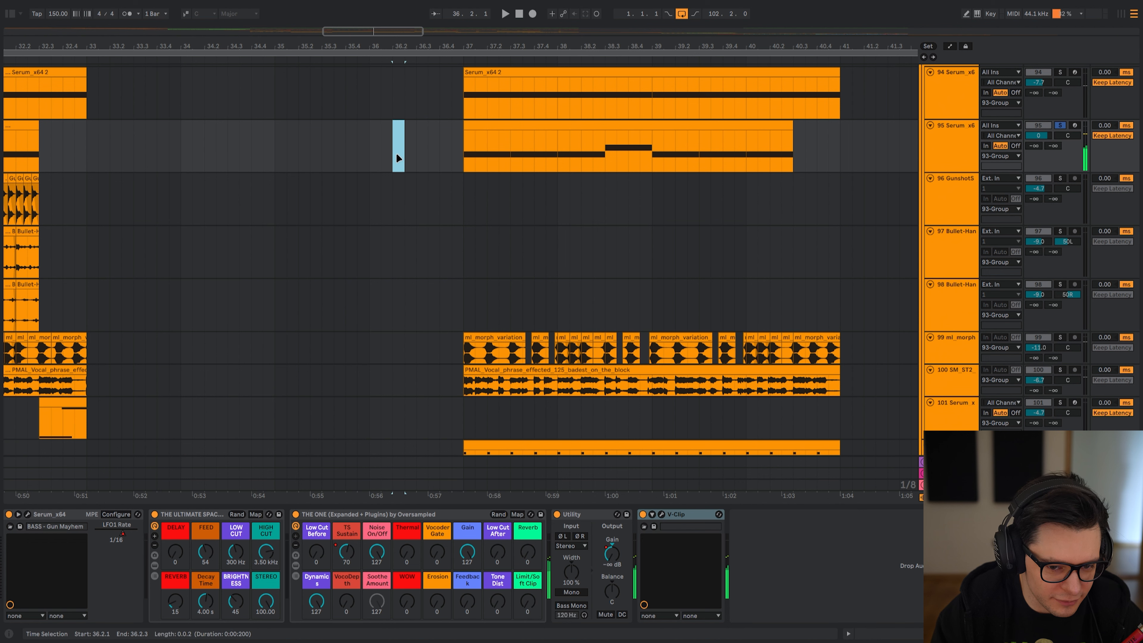
pyautogui.press('space')
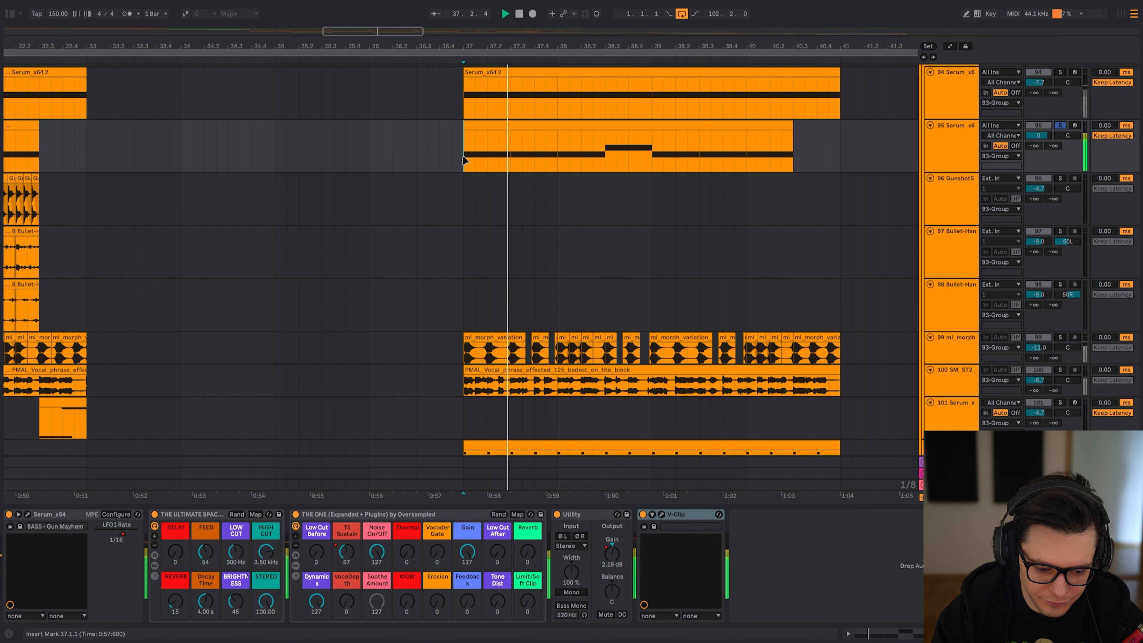
# - Remove the solo from track 95 and play the full mix from 37.1.1
pyautogui.press('space')
pyautogui.press('space')
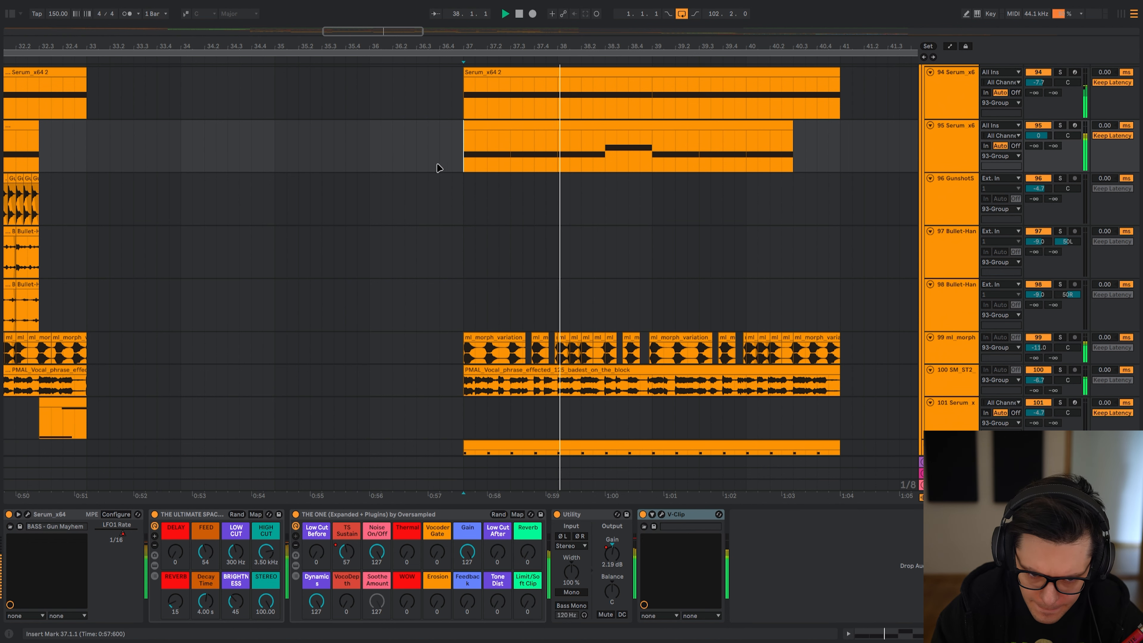
pyautogui.click(386, 278)
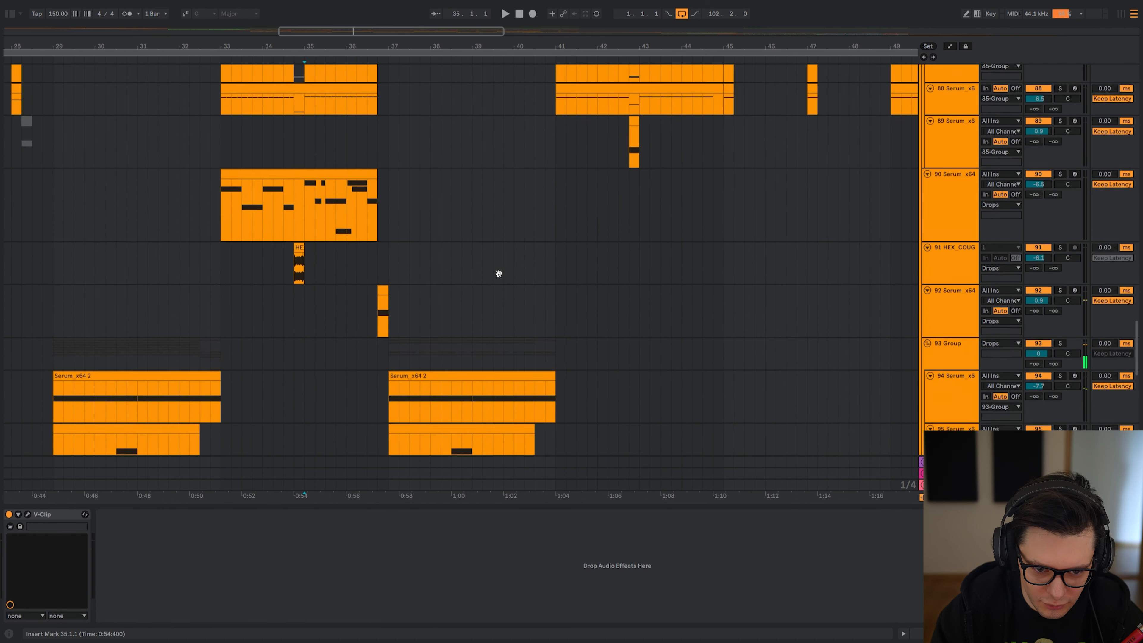
# - Select 37.1.1 to 41.1.1 across drum tracks 48 to 52 and play them soloed, then in the full mix
pyautogui.moveTo(498, 274); pyautogui.dragTo(528, 293)
pyautogui.scroll(8, 528, 293)
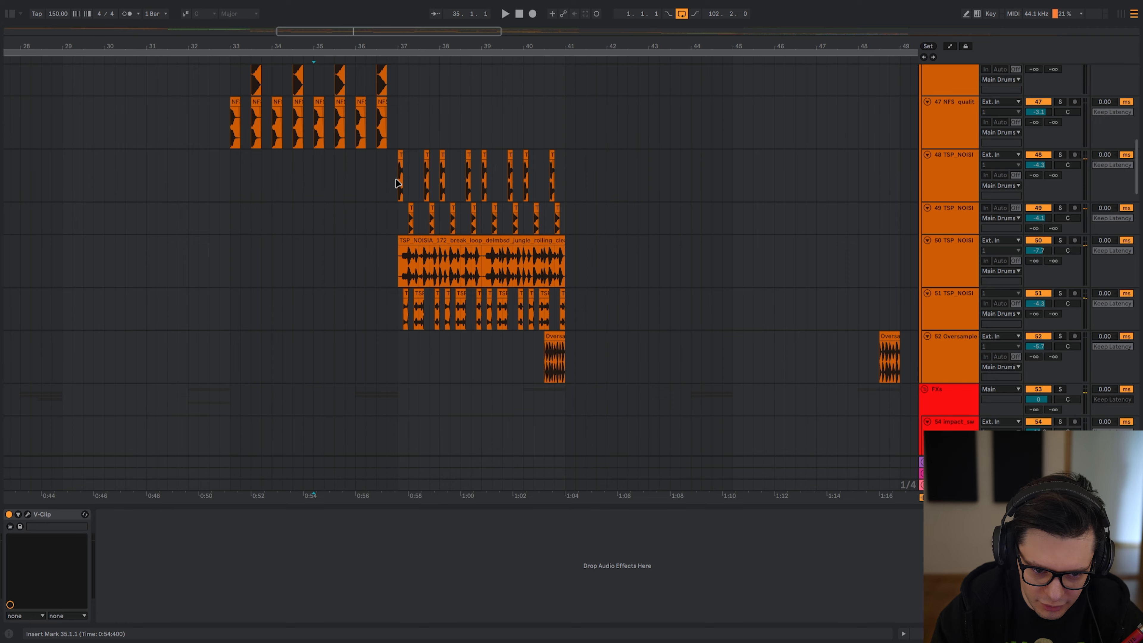
pyautogui.moveTo(401, 156); pyautogui.dragTo(565, 359)
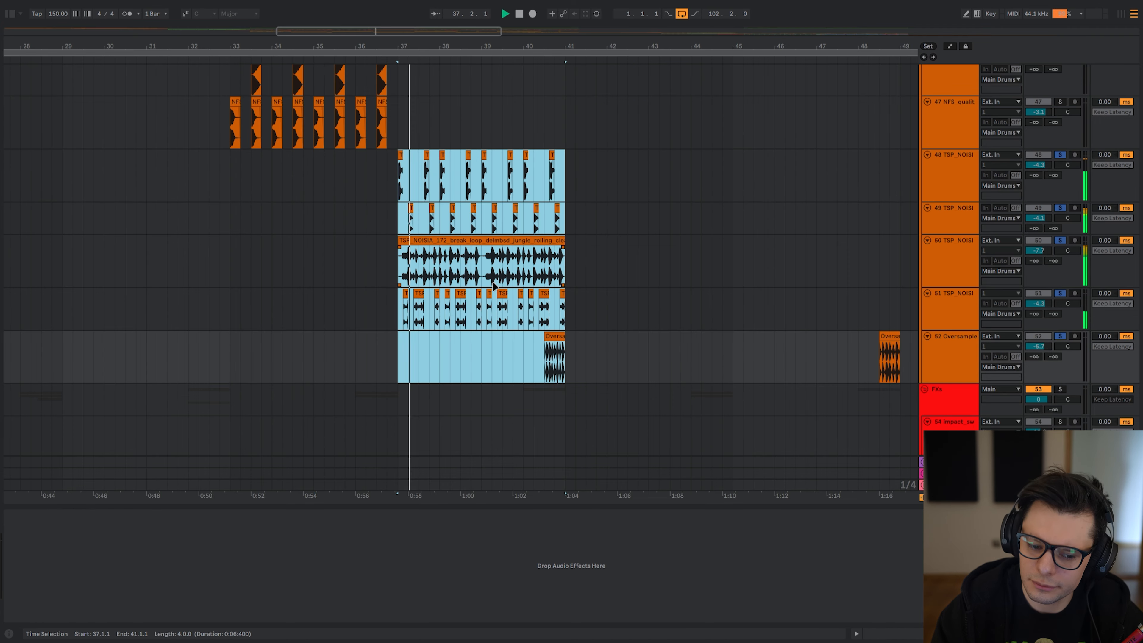
pyautogui.scroll(5, 494, 286)
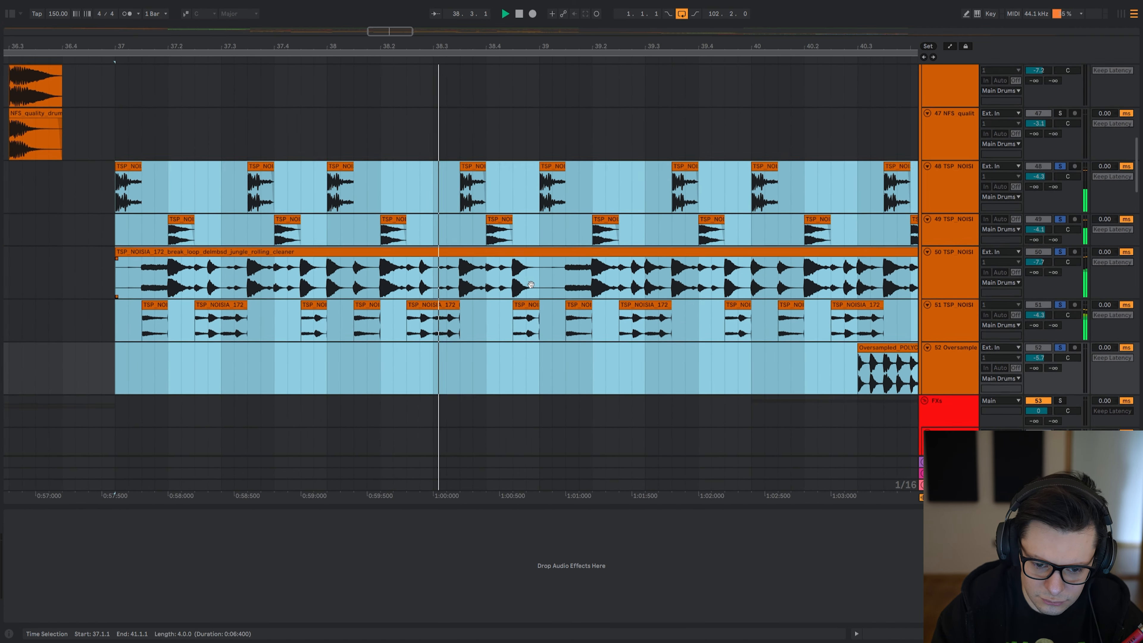
pyautogui.scroll(-2, 651, 267)
pyautogui.scroll(5, 648, 272)
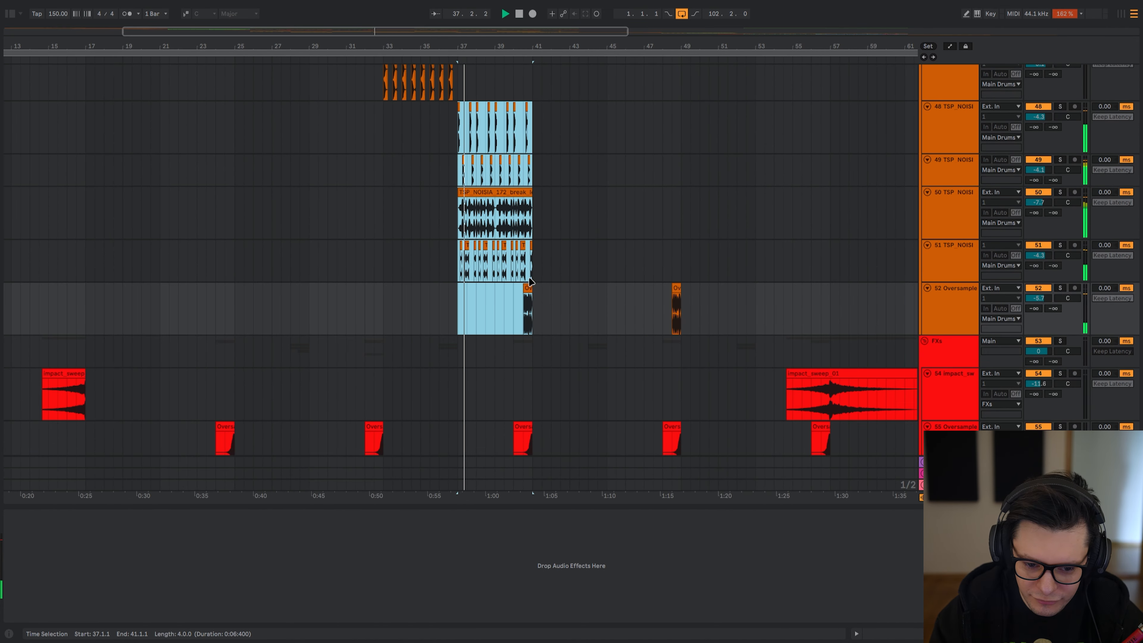
# - Compare the drum sections by selecting 33.1.1 to 37.1.1 on tracks 46 and 47, then 37.1.1 to 41.3.1 on the tracks below
pyautogui.moveTo(412, 206); pyautogui.dragTo(440, 403)
pyautogui.moveTo(548, 144); pyautogui.dragTo(550, 386)
pyautogui.click(289, 361)
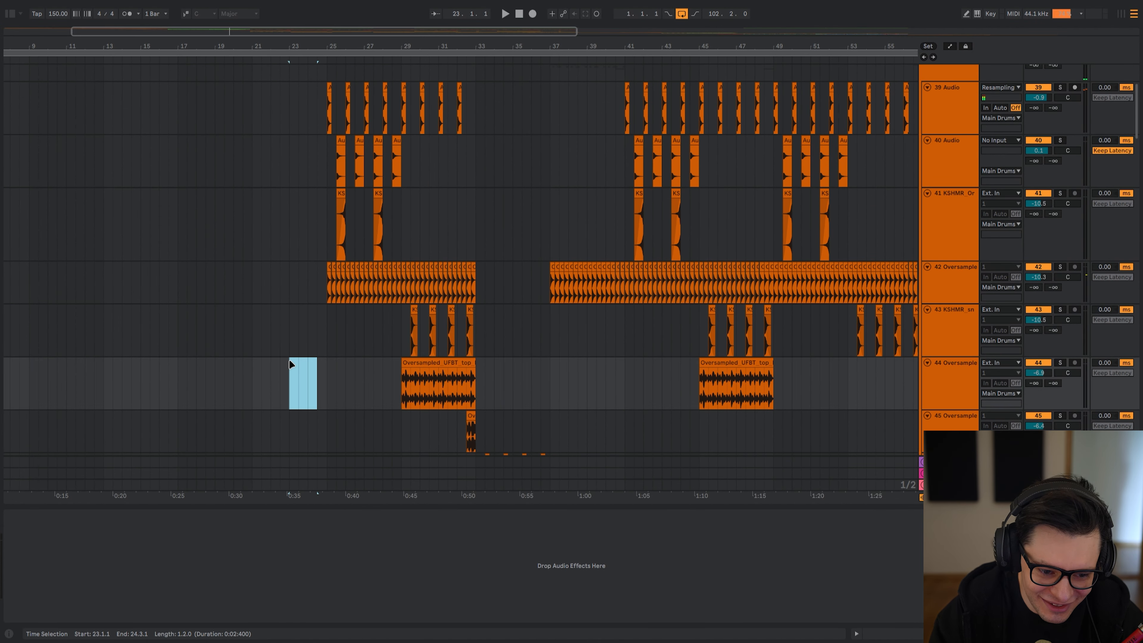
pyautogui.click(291, 349)
pyautogui.moveTo(318, 358); pyautogui.dragTo(313, 350)
pyautogui.moveTo(323, 119); pyautogui.dragTo(350, 164)
pyautogui.moveTo(385, 171); pyautogui.dragTo(466, 188)
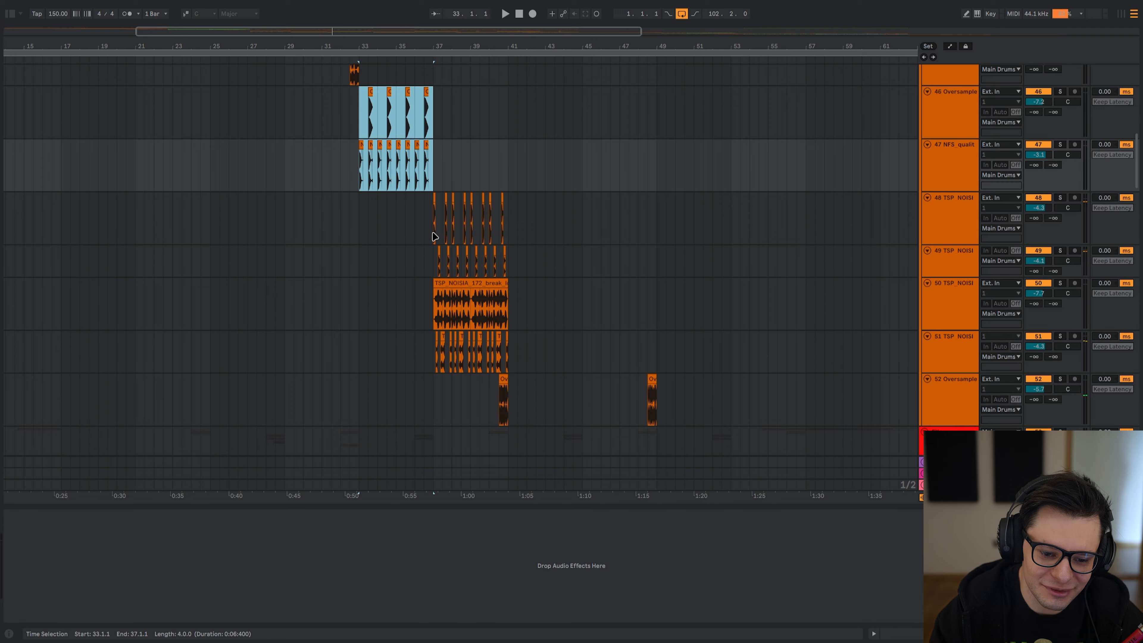
pyautogui.moveTo(434, 237); pyautogui.dragTo(516, 352)
# - Review the FX and vocal tracks, and place the insert mark at 40.1.1 on Serum track 87
pyautogui.moveTo(536, 217); pyautogui.dragTo(460, 108)
pyautogui.scroll(-4, 495, 363)
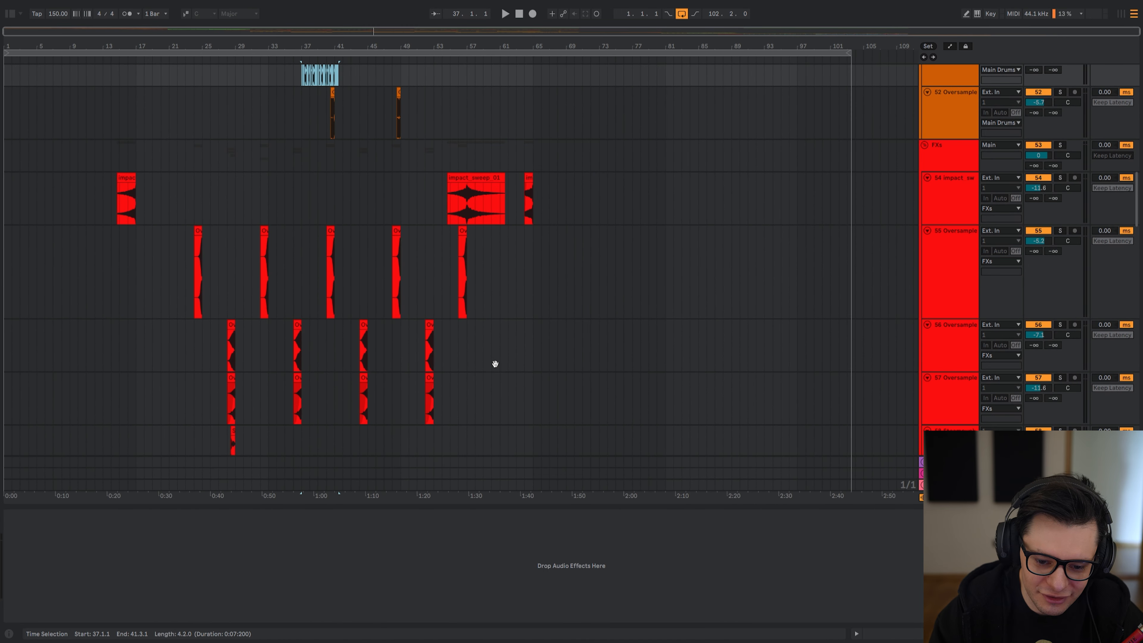
pyautogui.moveTo(495, 364); pyautogui.dragTo(514, 123)
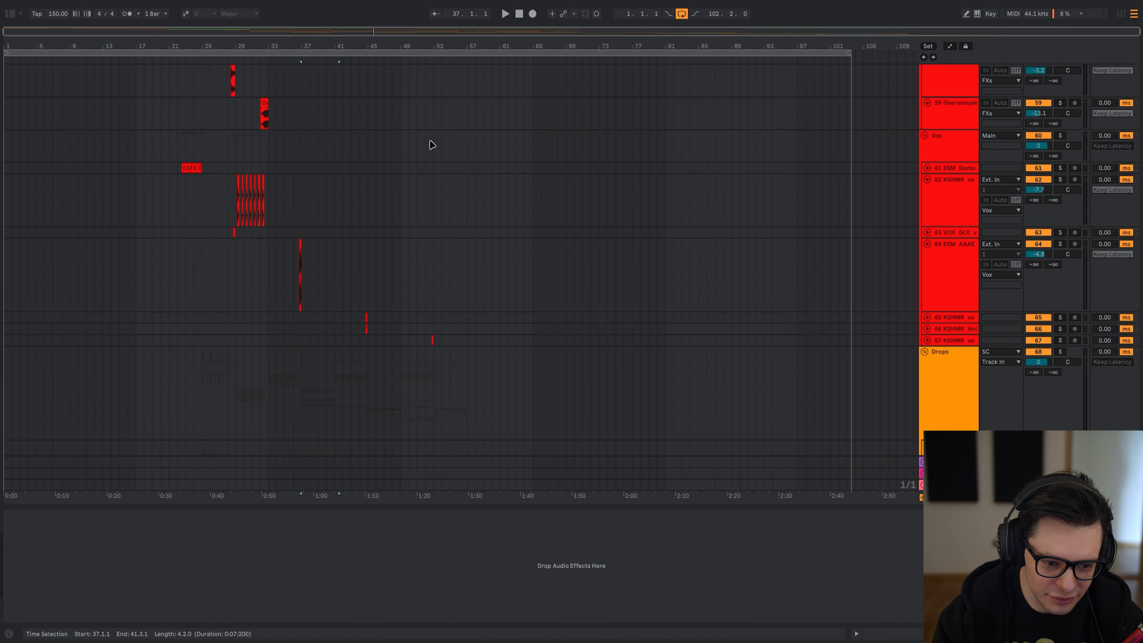
pyautogui.scroll(3, 379, 168)
pyautogui.moveTo(378, 169); pyautogui.dragTo(424, 27)
pyautogui.click(298, 235)
pyautogui.moveTo(342, 253); pyautogui.dragTo(464, 241)
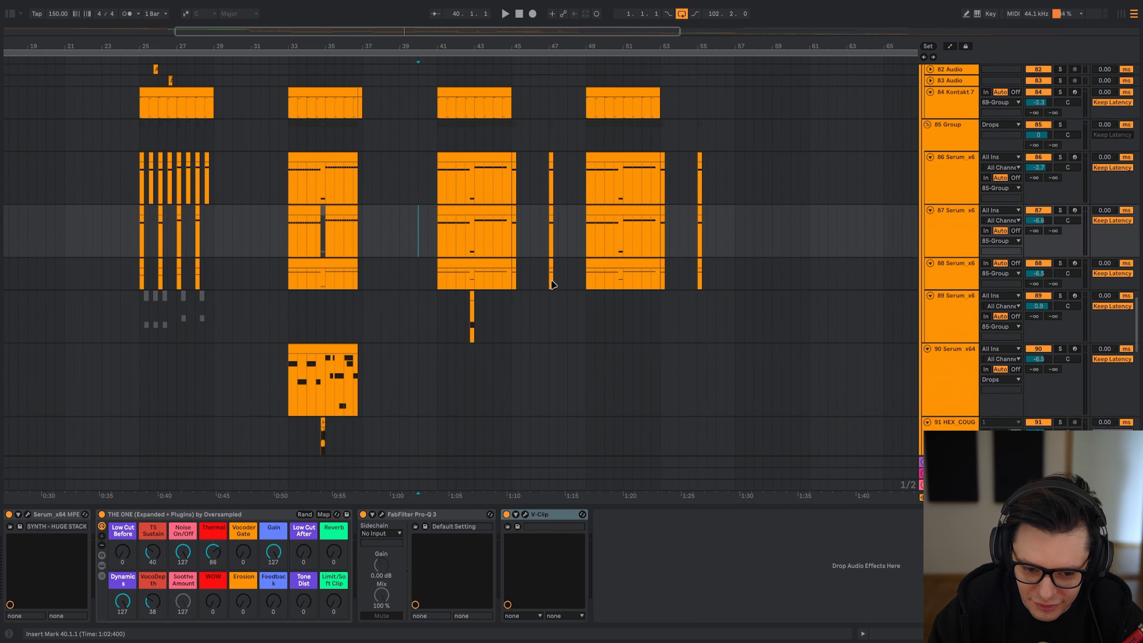
# - Unfold Serum track 103 and play it soloed from 41.1.1
pyautogui.press('space')
pyautogui.scroll(8, 405, 265)
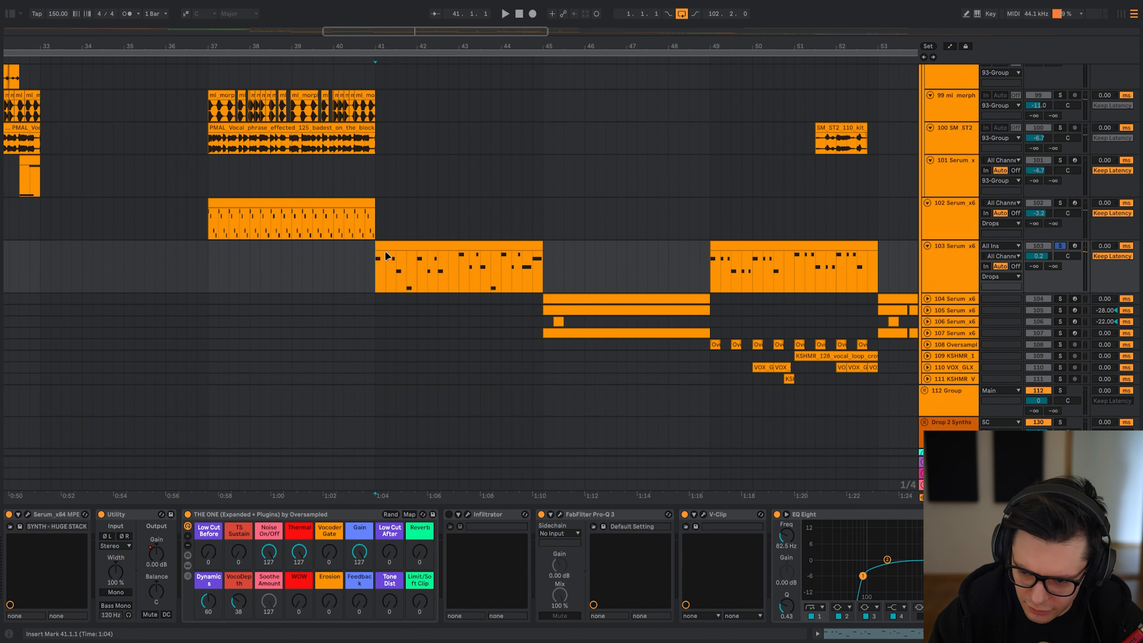
pyautogui.press('space')
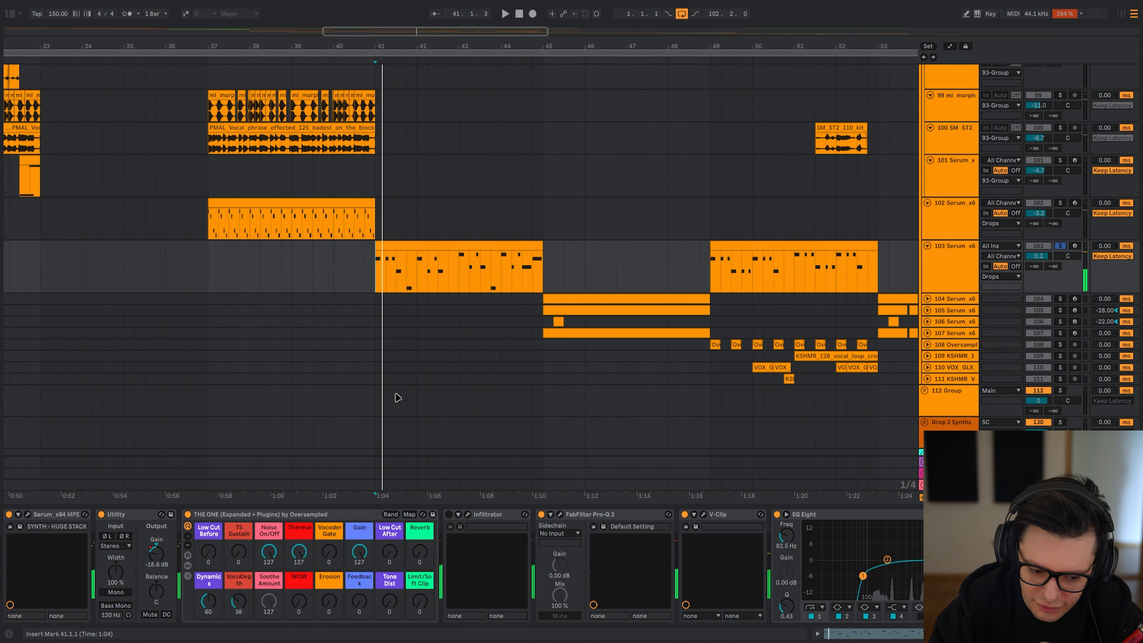
# - Bypass the effects from Utility through EQ Eight on track 103 during playback to compare the sound
pyautogui.click(137, 515)
pyautogui.keyDown('shift'); pyautogui.click(838, 515); pyautogui.keyUp('shift')
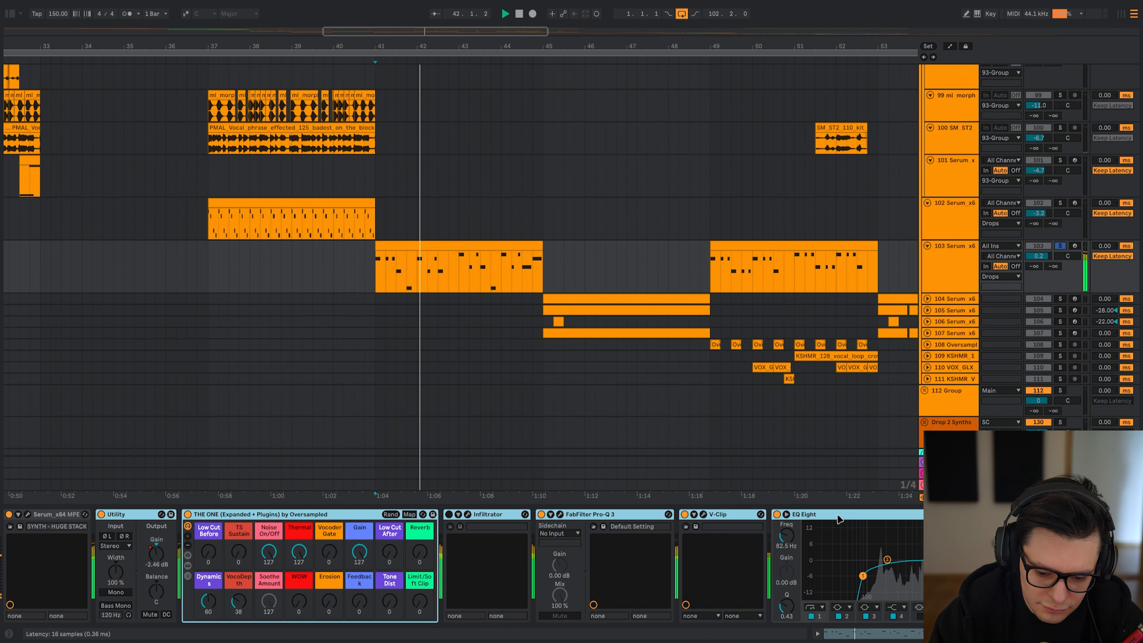
pyautogui.press('0')
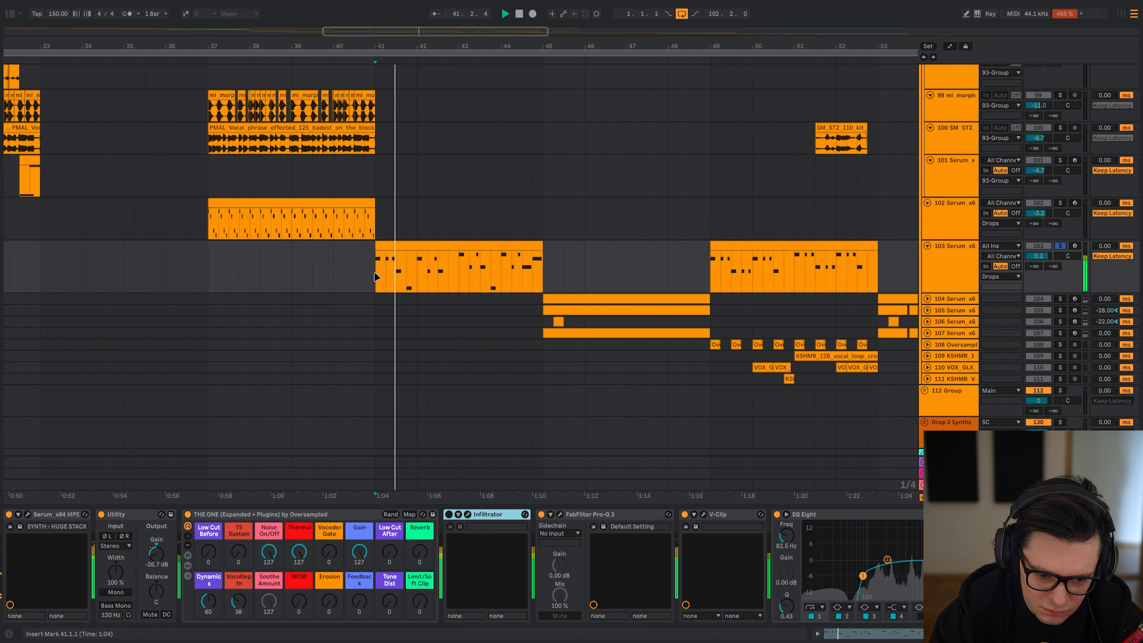
# - Unfold Serum tracks 104 to 106 and leave all tracks unsoloed with the insert mark at 44.1.1
pyautogui.moveTo(536, 299); pyautogui.dragTo(544, 331)
pyautogui.press('space')
pyautogui.press('s')
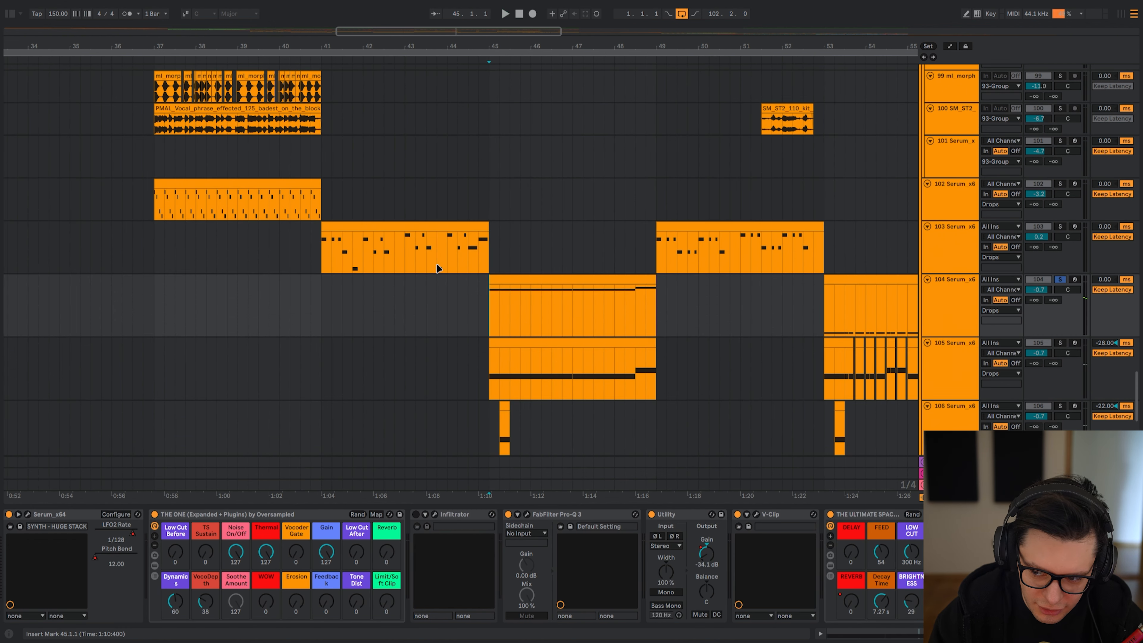
pyautogui.press('s')
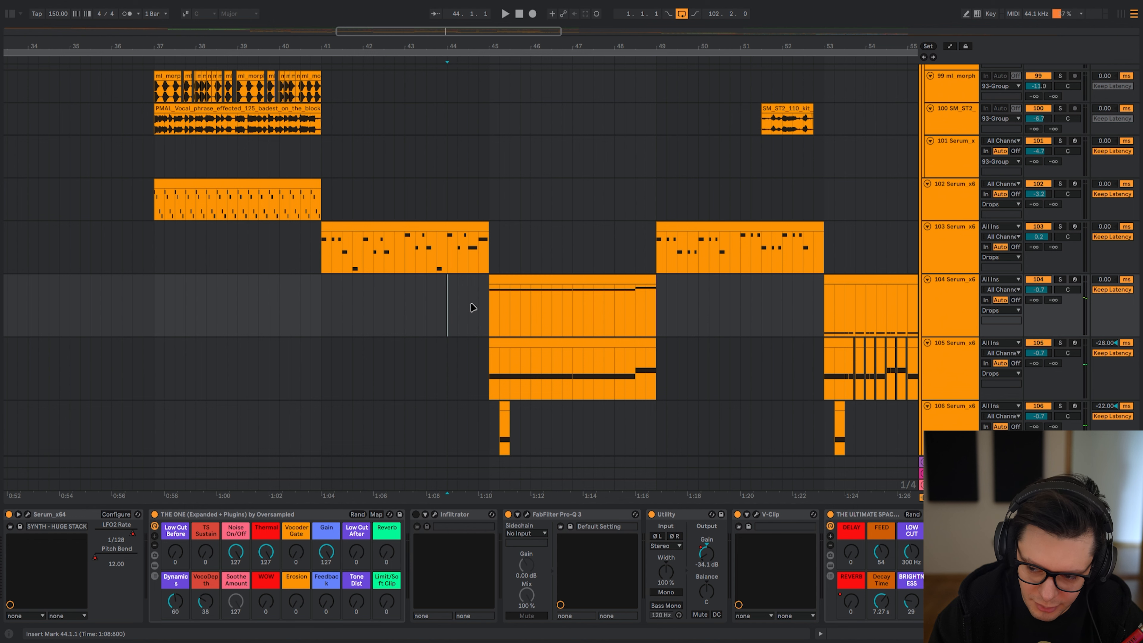
# - Compare the neighbouring clips on tracks 103 and 104 and play the full mix from 44.3.1
pyautogui.moveTo(326, 250); pyautogui.dragTo(484, 245)
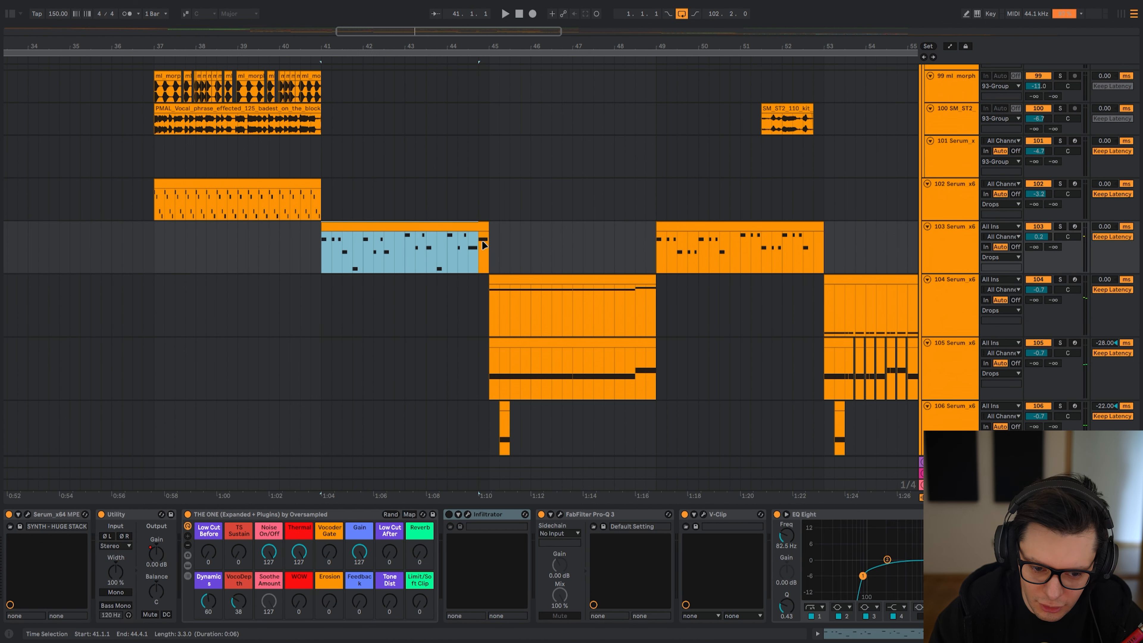
pyautogui.moveTo(493, 295); pyautogui.dragTo(653, 286)
pyautogui.click(472, 307)
pyautogui.scroll(2, 470, 308)
pyautogui.hscroll(-2, 470, 309)
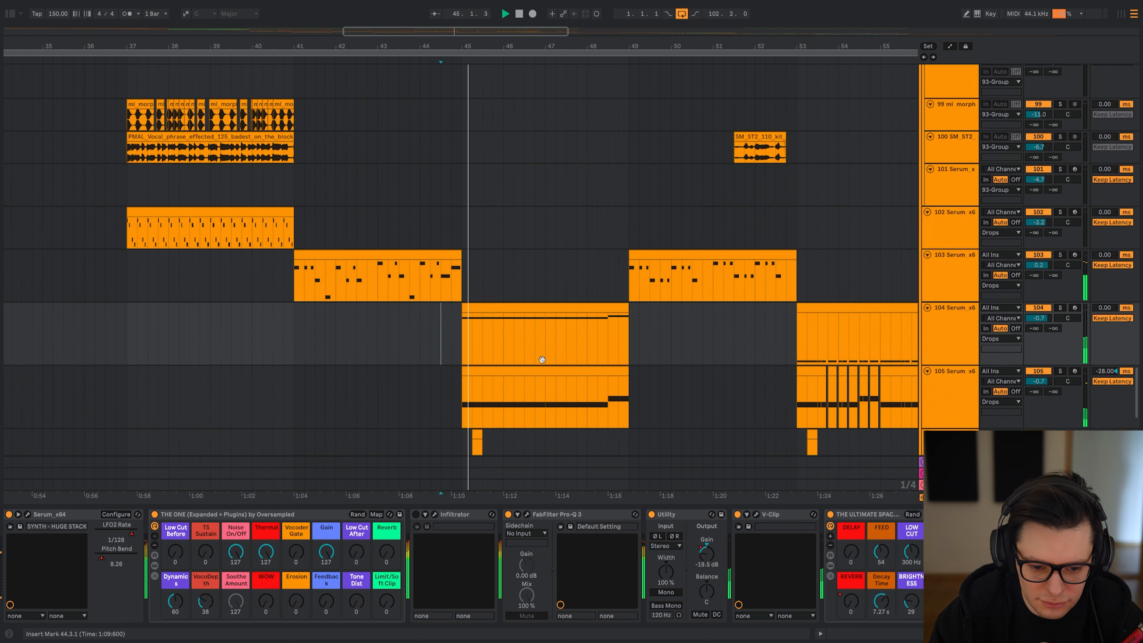
# - Solo Serum track 104 and play it from 45.1.1
pyautogui.click(466, 340)
pyautogui.press('s')
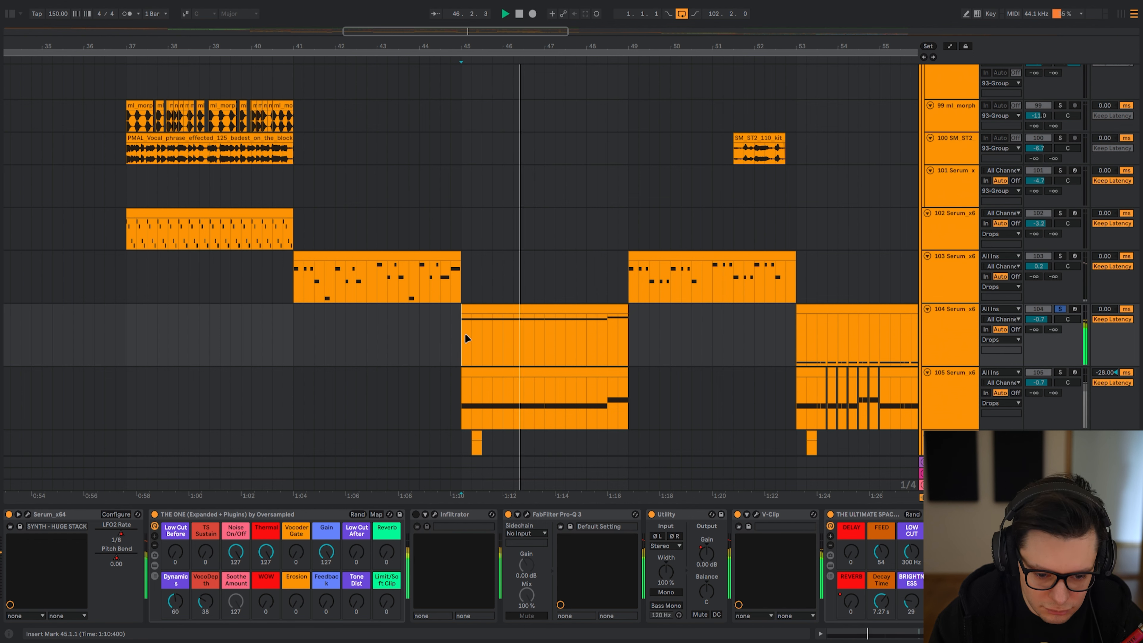
pyautogui.press('space')
pyautogui.press('space')
# - Deactivate the effects after Serum on track 104, from THE ONE onward, and replay the dry sound from 45.1.1
pyautogui.click(325, 515)
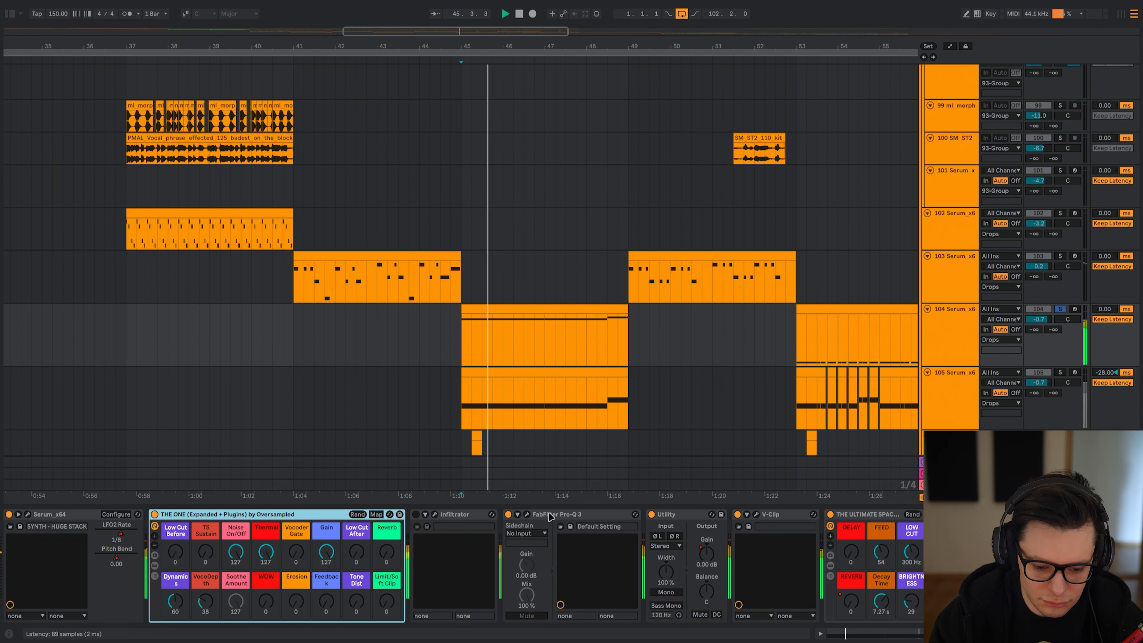
pyautogui.keyDown('shift'); pyautogui.click(855, 515); pyautogui.keyUp('shift')
pyautogui.press('0')
pyautogui.press('space')
pyautogui.press('space')
# - Show the automation lanes and examine the Utility Gain and Serum LFO2 Rate curves on track 104
pyautogui.scroll(-5, 452, 253)
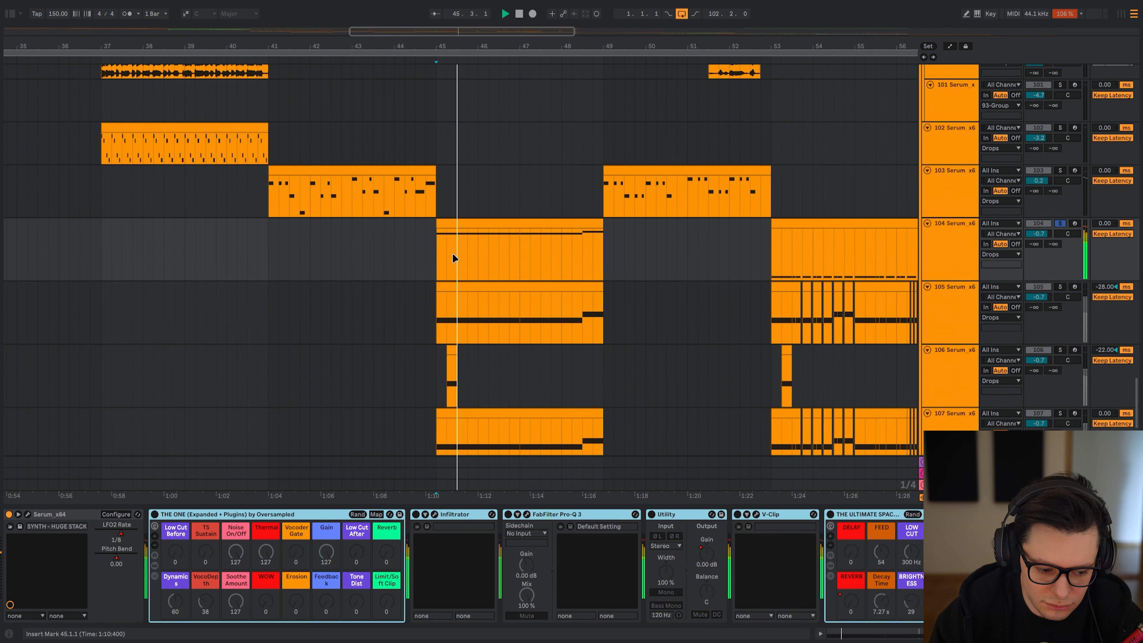
pyautogui.press('a')
pyautogui.moveTo(437, 277); pyautogui.dragTo(419, 263)
pyautogui.scroll(4, 427, 268)
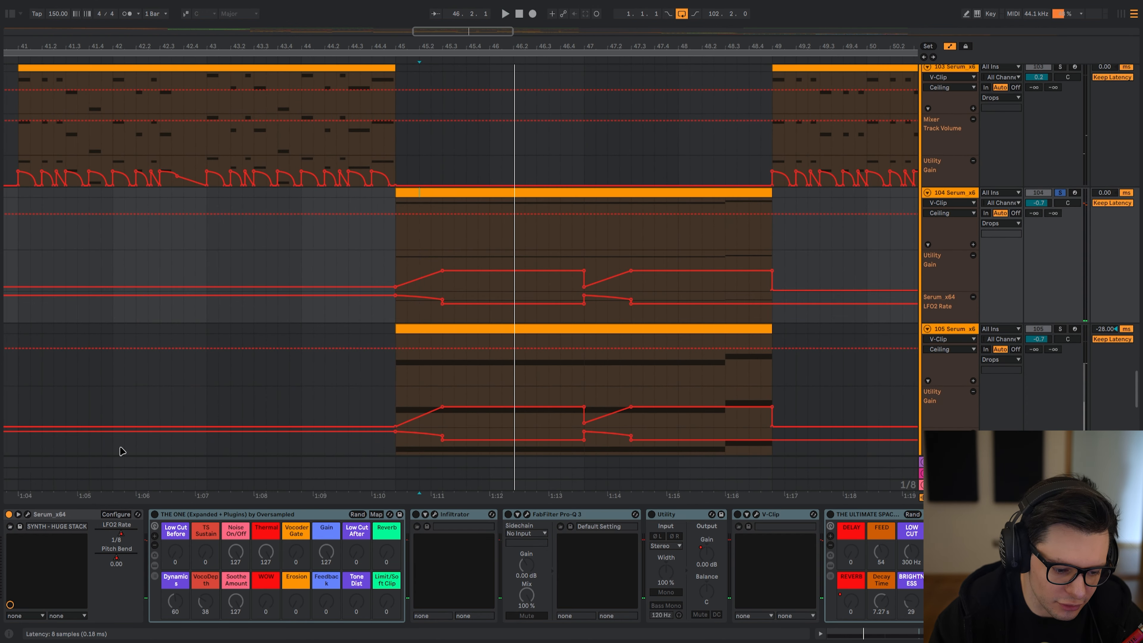
# - Play soloed track 104 from 45.1.1 and open its Serum instrument to examine the patch
pyautogui.click(27, 514)
pyautogui.moveTo(309, 17); pyautogui.dragTo(66, 82)
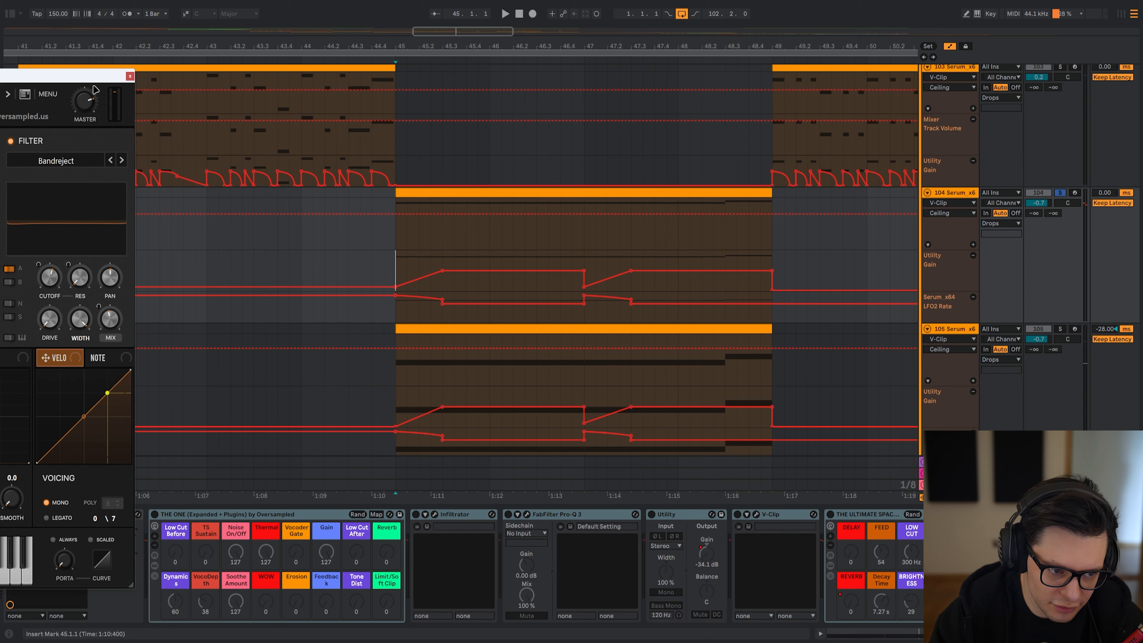
pyautogui.click(130, 76)
pyautogui.press('space')
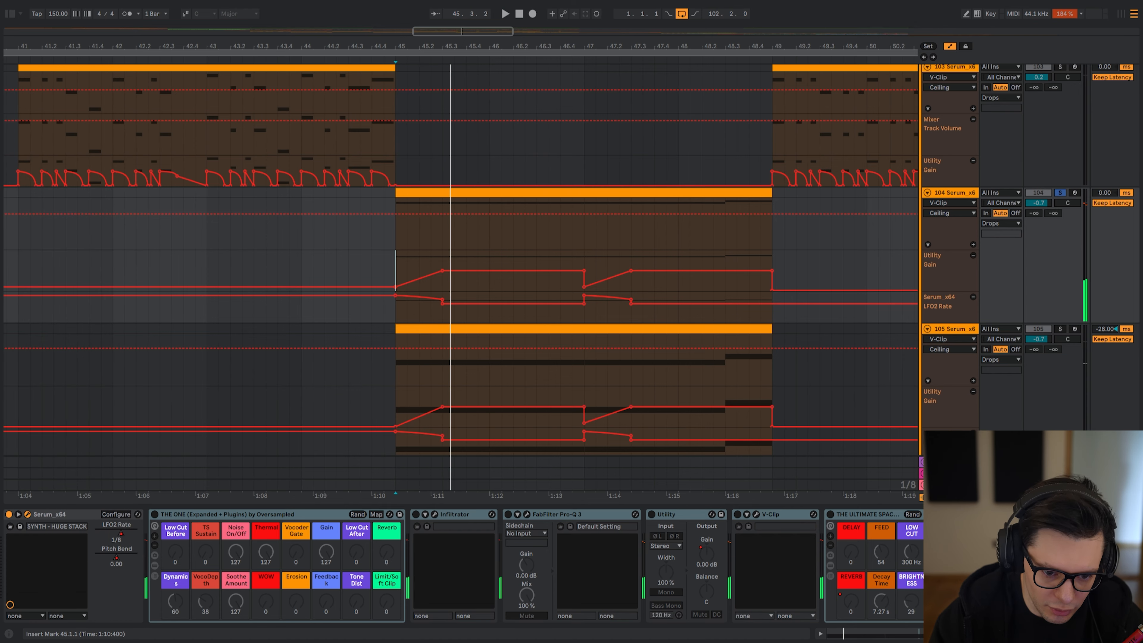
pyautogui.moveTo(1, 74); pyautogui.dragTo(932, 23)
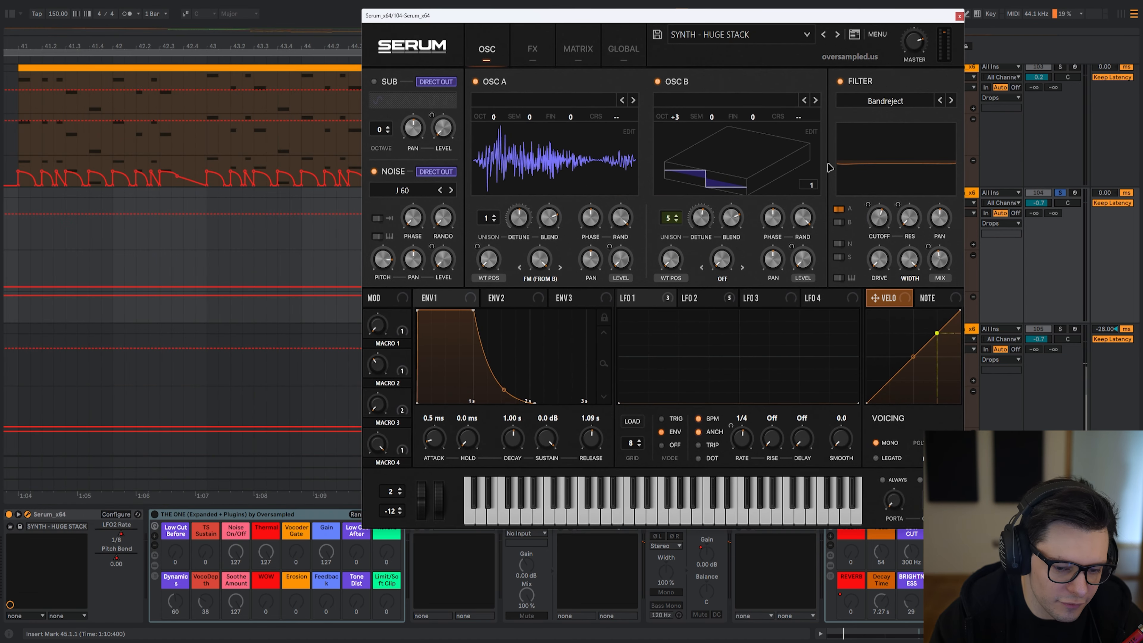
# - Examine the LFO 2 curve in track 104's Serum patch and close the plugin window
pyautogui.click(700, 303)
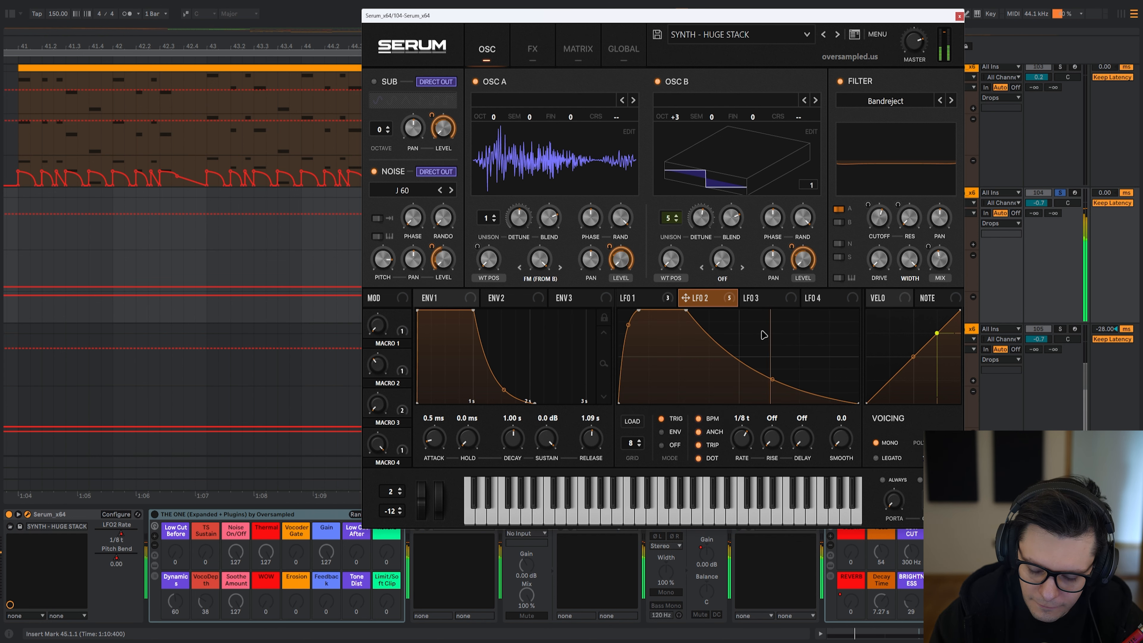
pyautogui.hotkey('ctrl', 'alt', 'p')
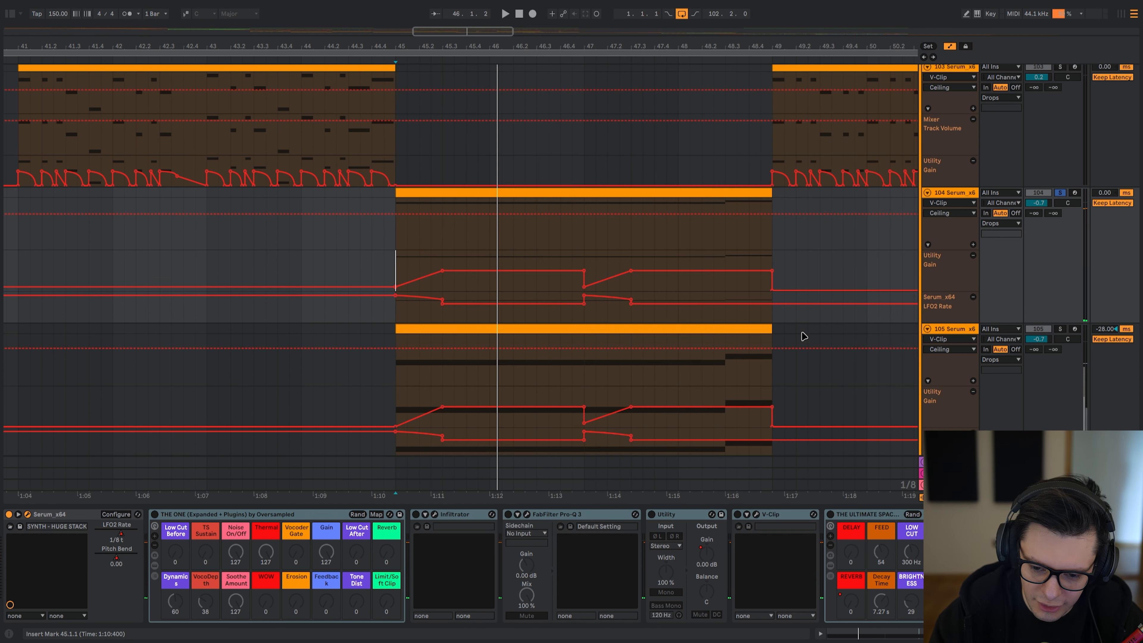
# - Replay track 104 from 45.1.1 and step through its effects from THE ONE to THE ULTIMATE SPAC... rack, reactivating them
pyautogui.press('space')
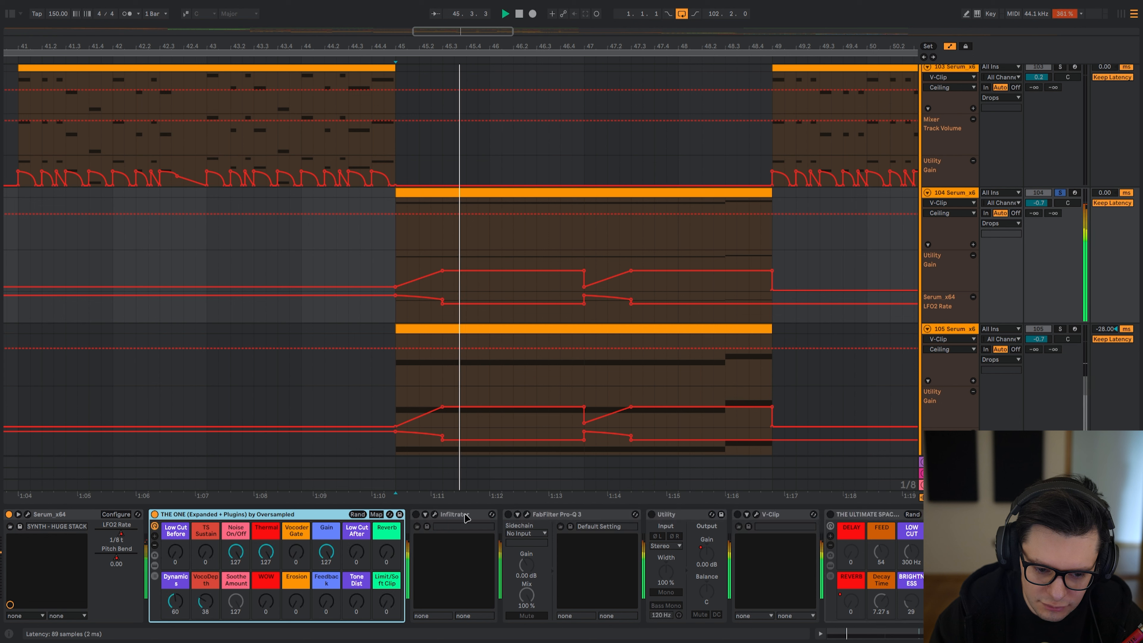
pyautogui.click(466, 515)
pyautogui.click(554, 514)
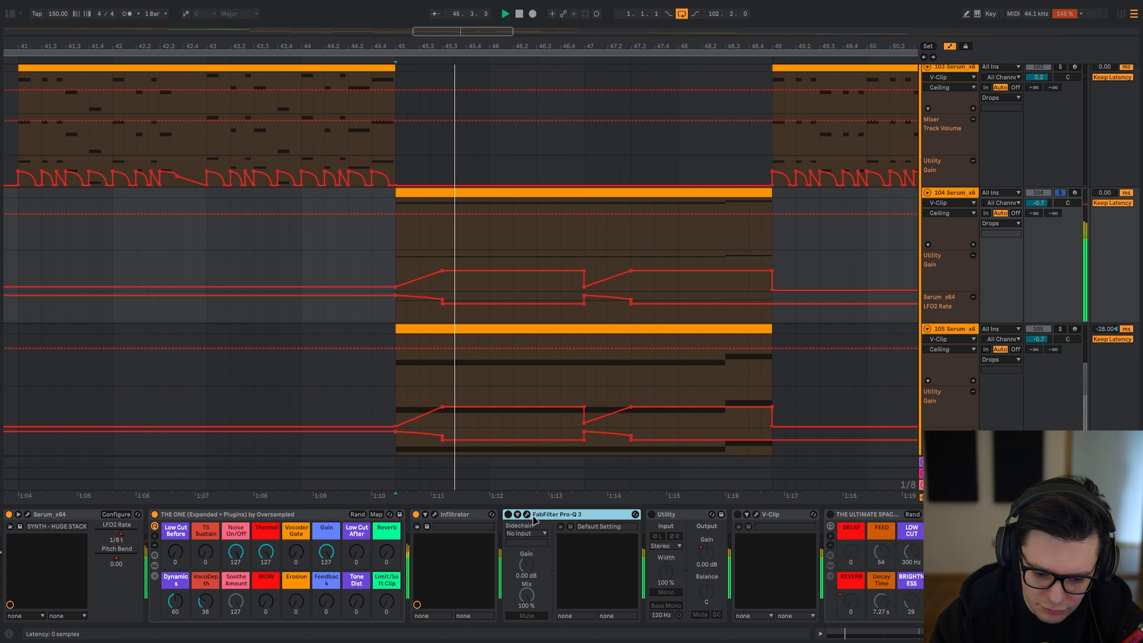
pyautogui.click(691, 514)
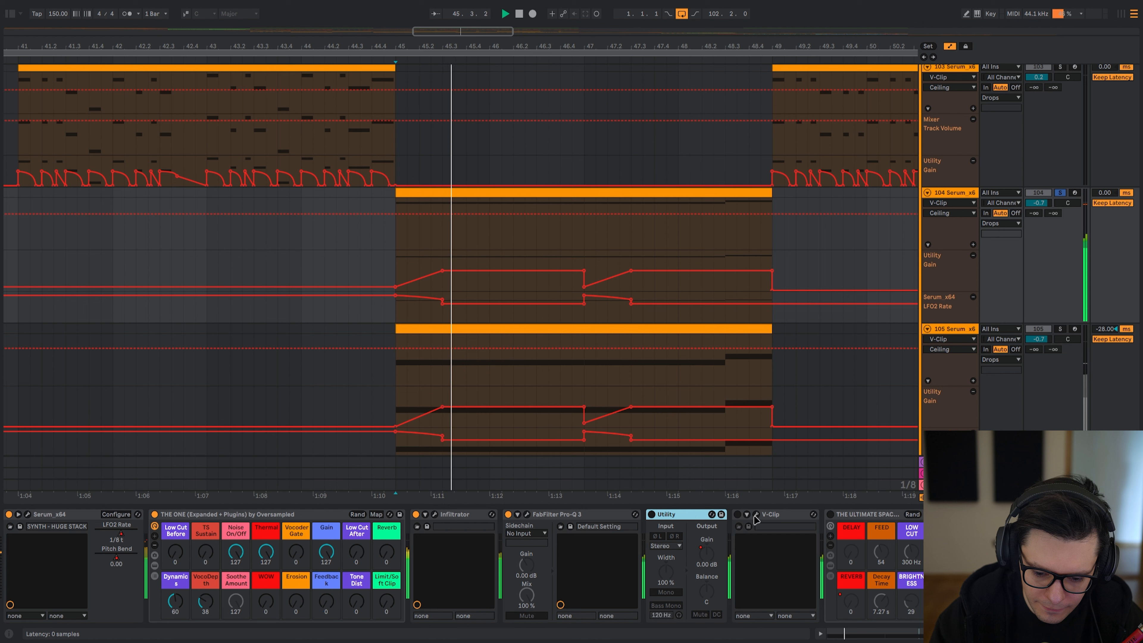
pyautogui.click(784, 514)
pyautogui.click(869, 514)
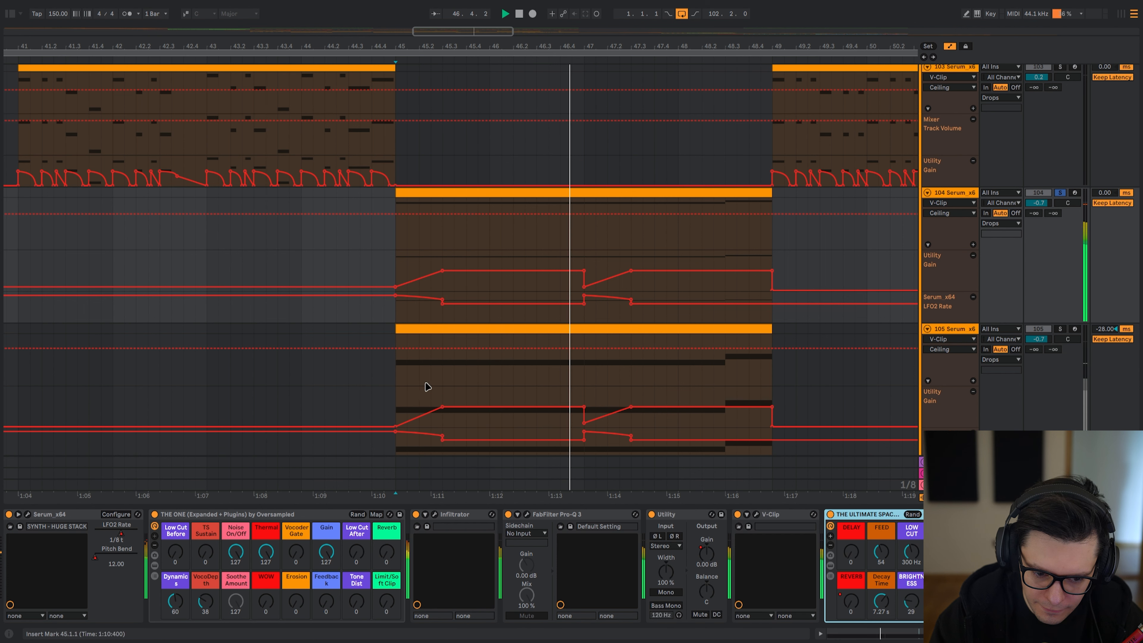
pyautogui.hotkey('ctrl', '0')
pyautogui.hotkey('ctrl', '0')
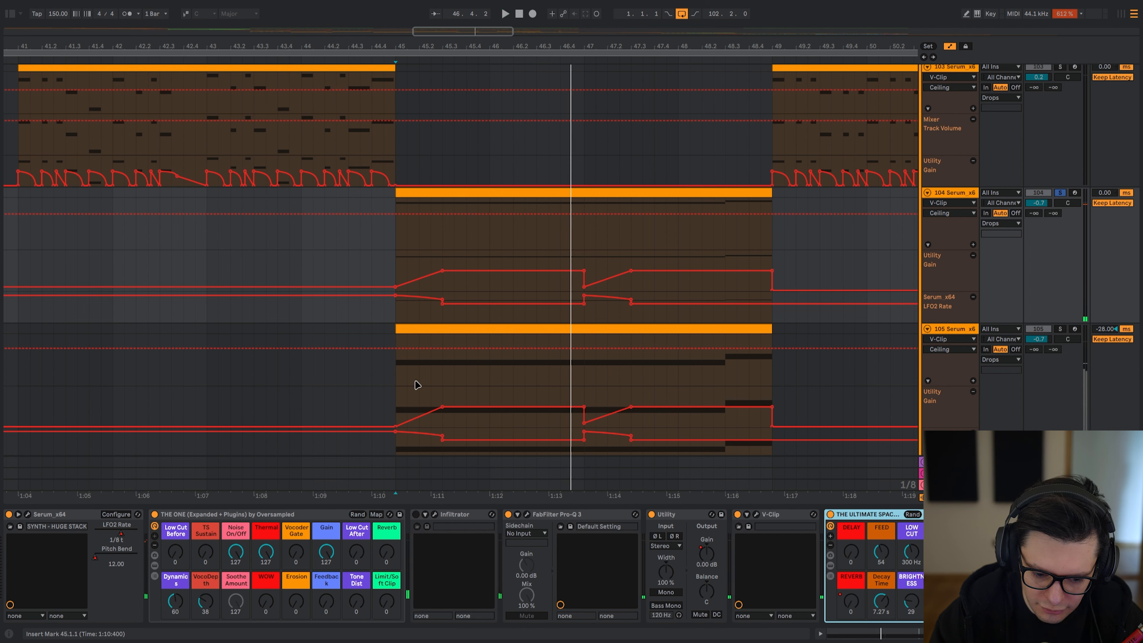
# - Solo Serum track 105 and play it from 45.1.1, first without effects and again with them active
pyautogui.press('space')
pyautogui.press('space')
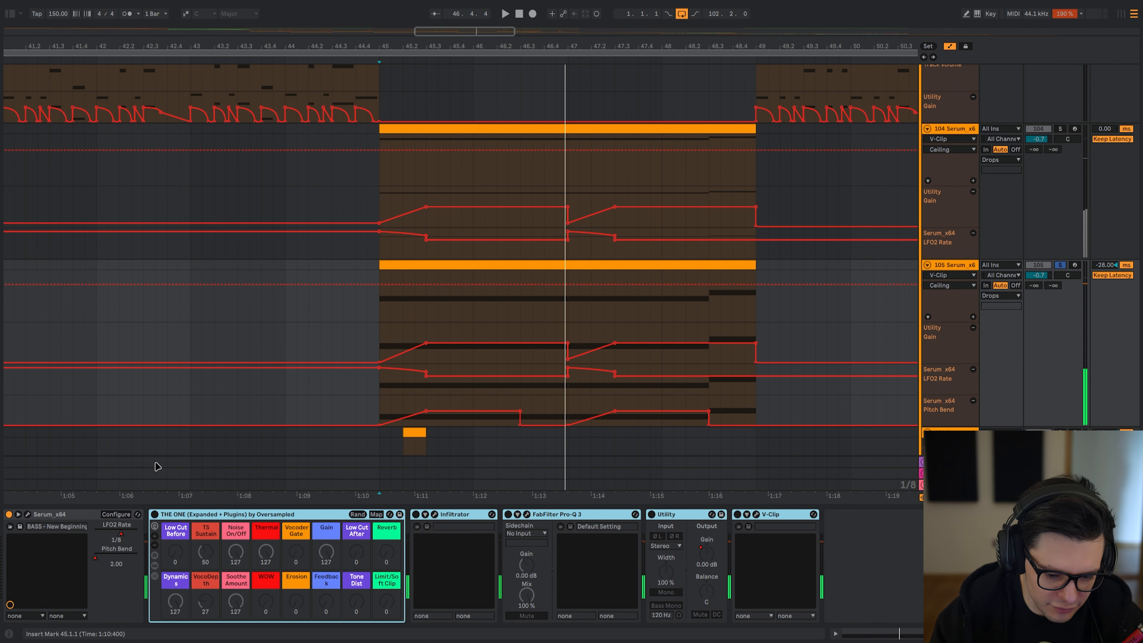
pyautogui.press('space')
pyautogui.scroll(-1, 364, 273)
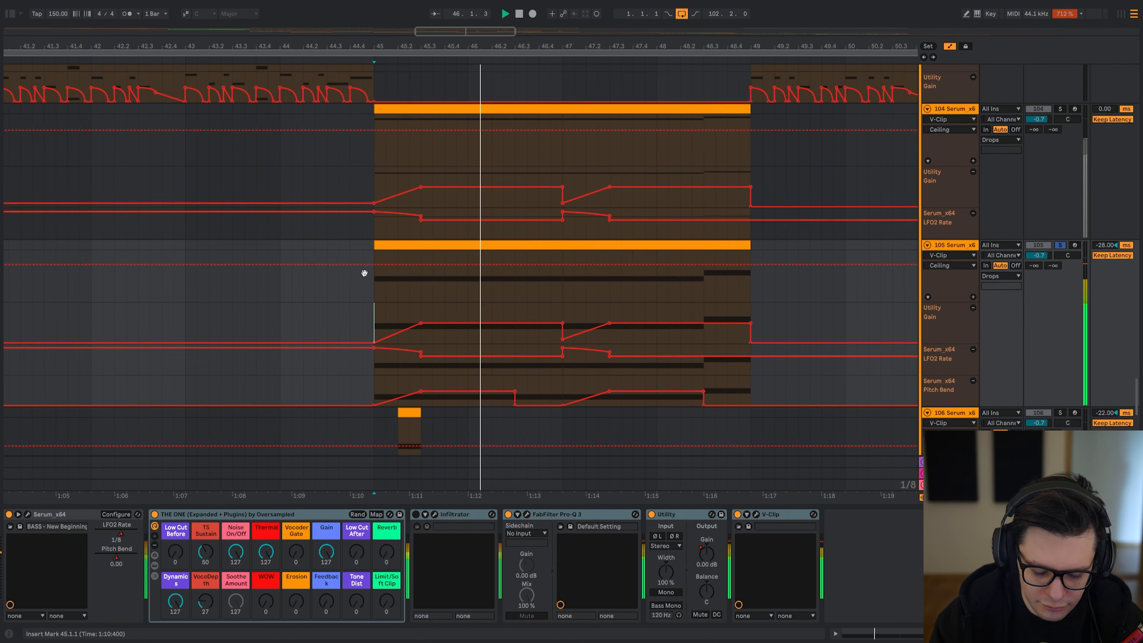
pyautogui.moveTo(364, 273); pyautogui.dragTo(338, 164)
# - Hide the automation lanes, locate the short clip on track 106 and play all layers from 45.1.1
pyautogui.press('space')
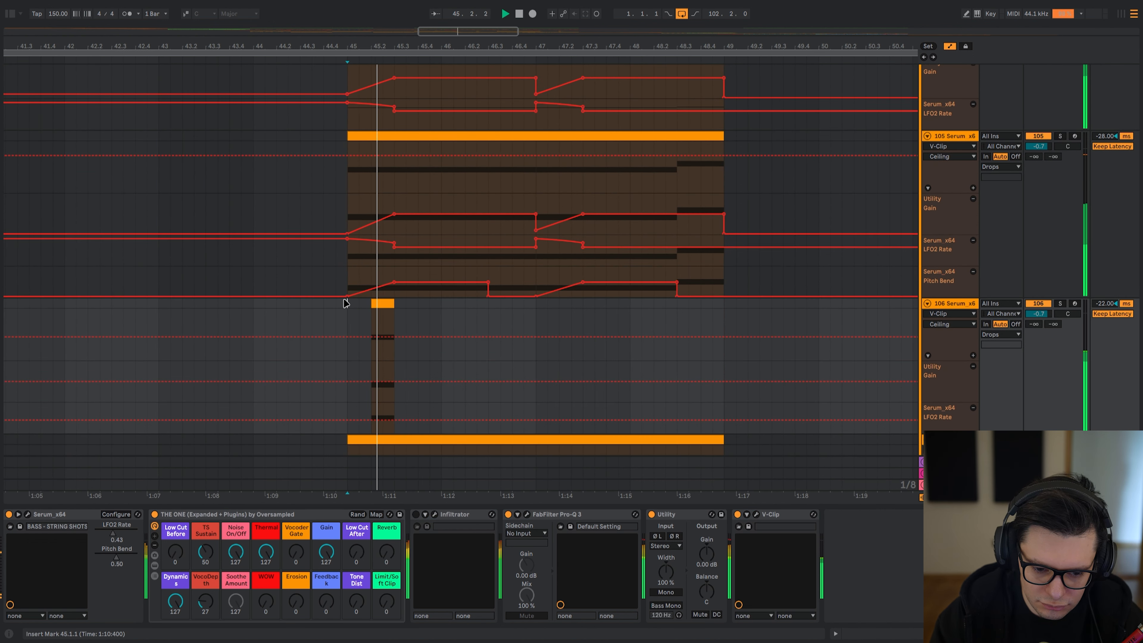
pyautogui.press('space')
pyautogui.press('a')
pyautogui.moveTo(370, 345); pyautogui.dragTo(384, 287)
pyautogui.moveTo(385, 286); pyautogui.dragTo(398, 287)
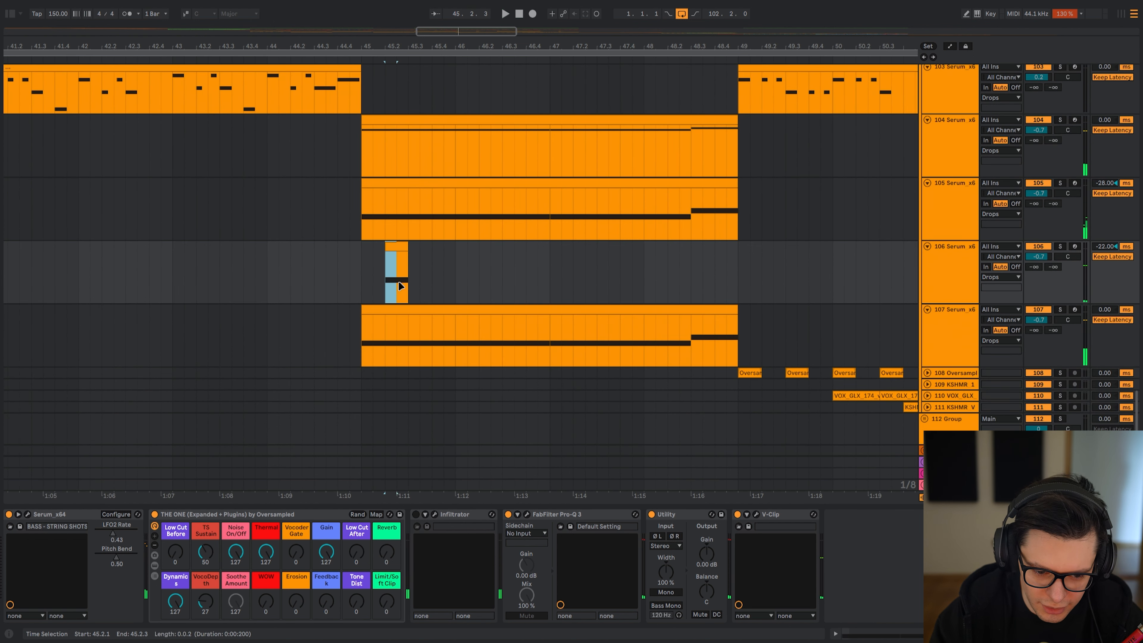
pyautogui.click(360, 286)
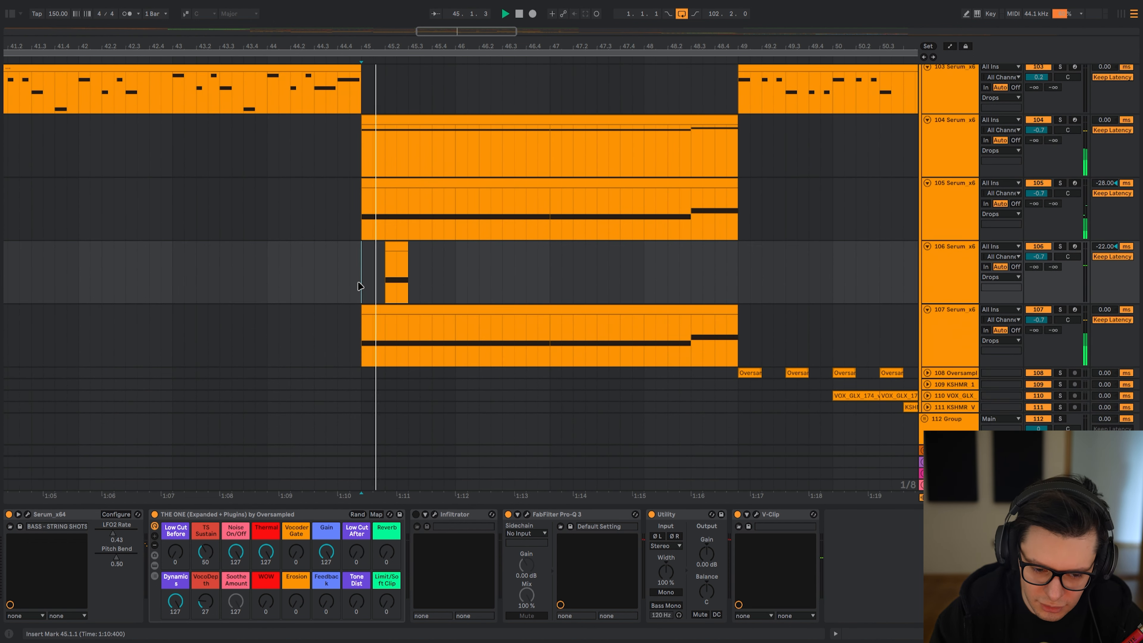
pyautogui.press('space')
# - Solo track 107, play it with the effects from THE ONE to V-Clip deactivated, and open its Serum patch
pyautogui.click(361, 350)
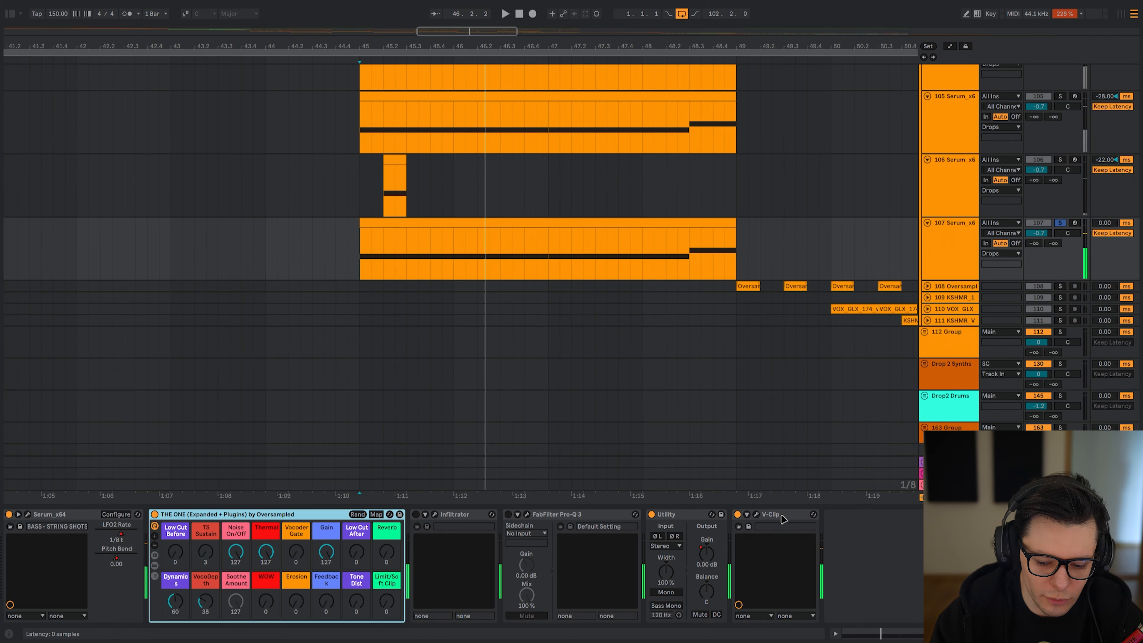
pyautogui.click(782, 516)
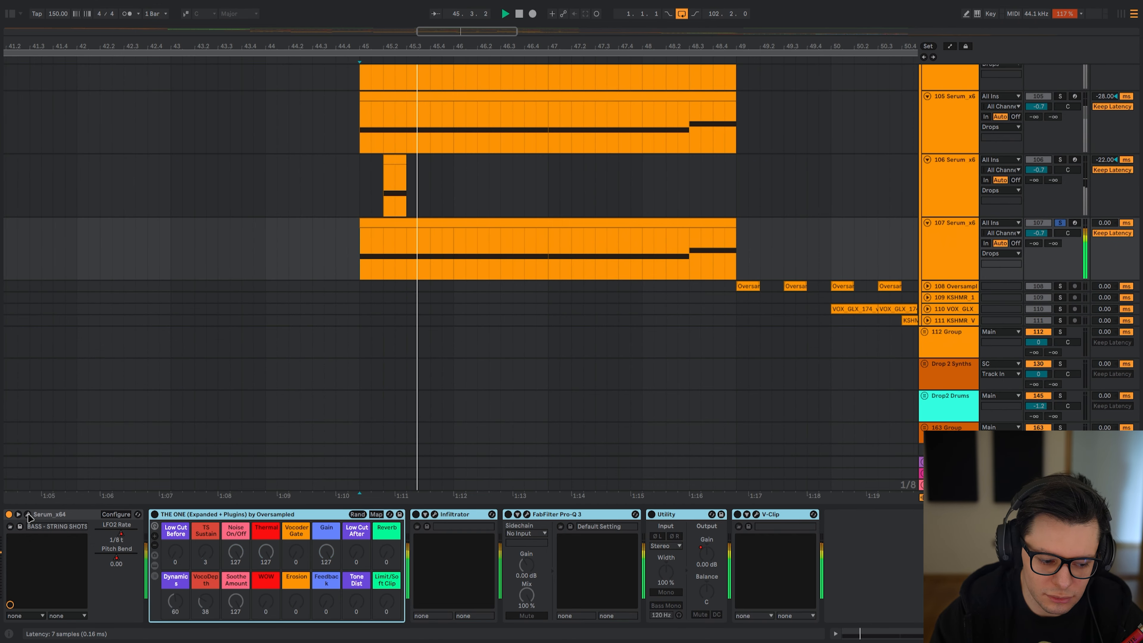
pyautogui.click(27, 515)
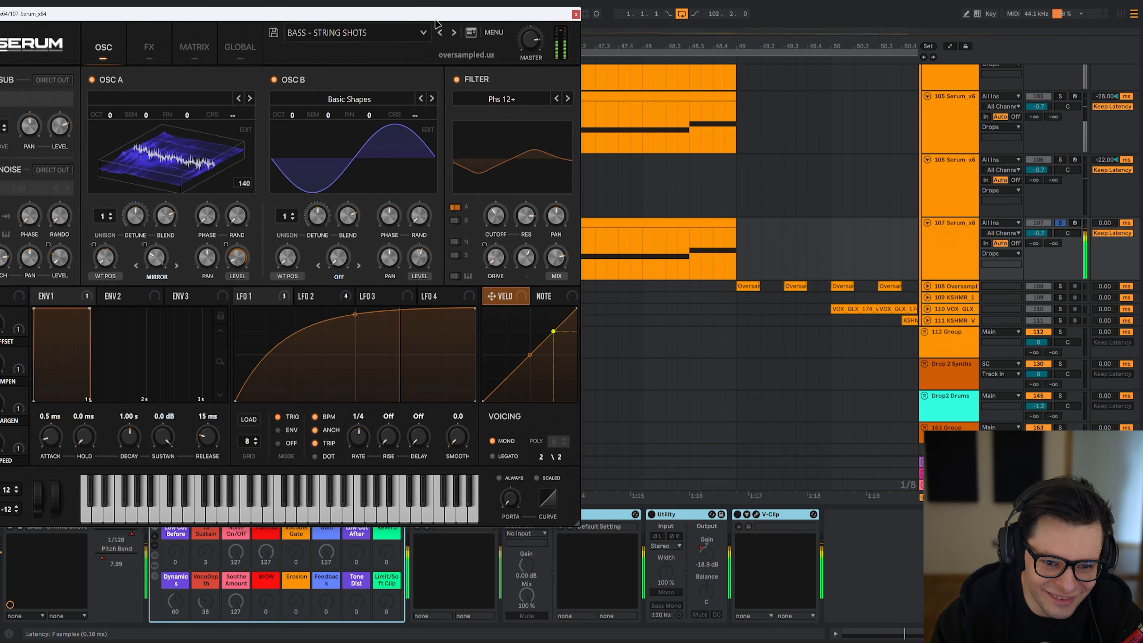
pyautogui.moveTo(404, 22); pyautogui.dragTo(498, 20)
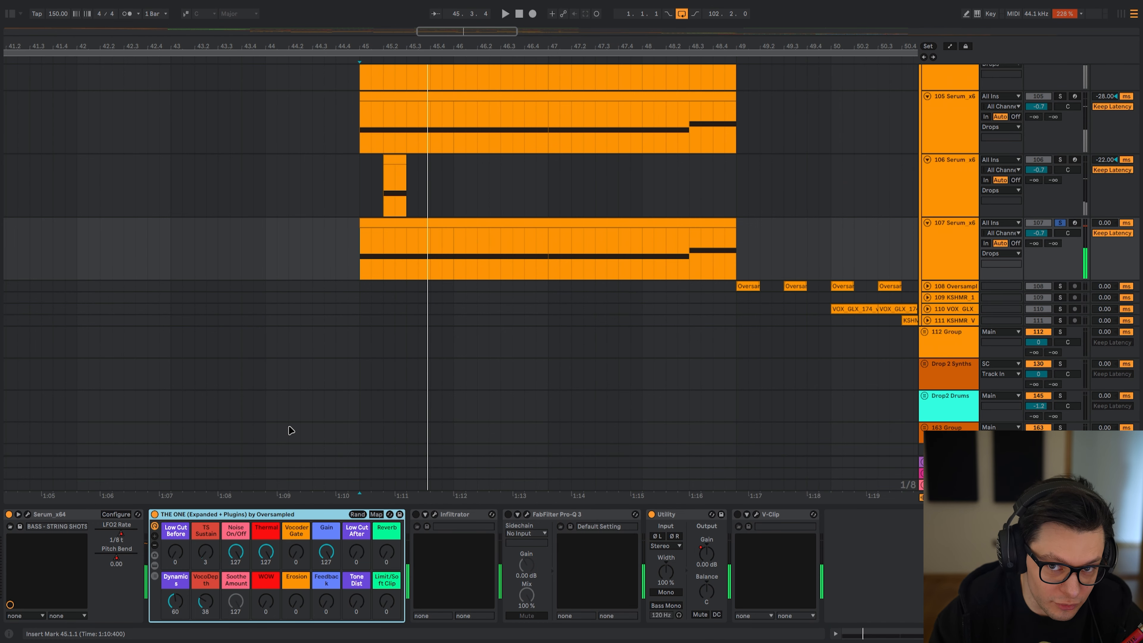
# - Replay soloed track 107 from 45.1.1 with its effects active
pyautogui.press('space')
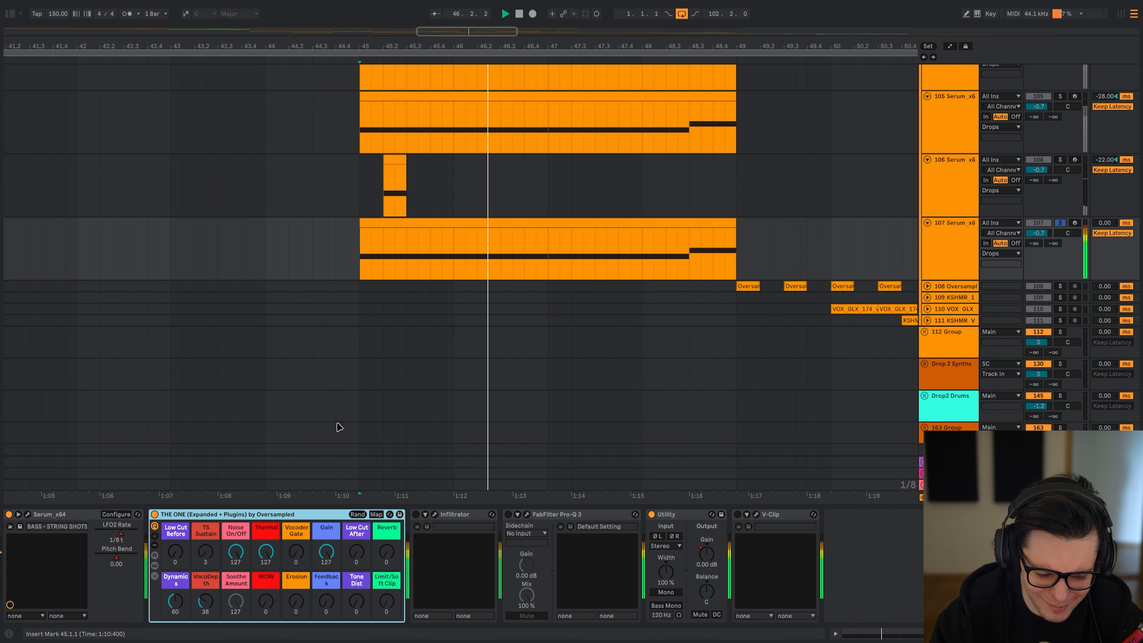
pyautogui.click(365, 260)
pyautogui.press('space')
pyautogui.press('space')
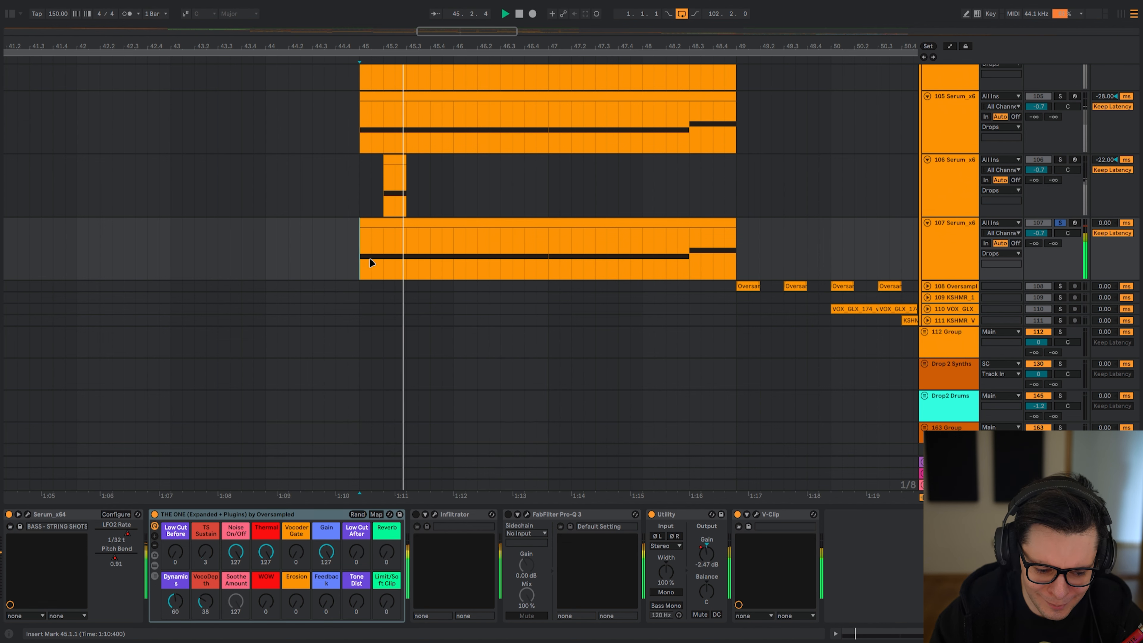
pyautogui.press('space')
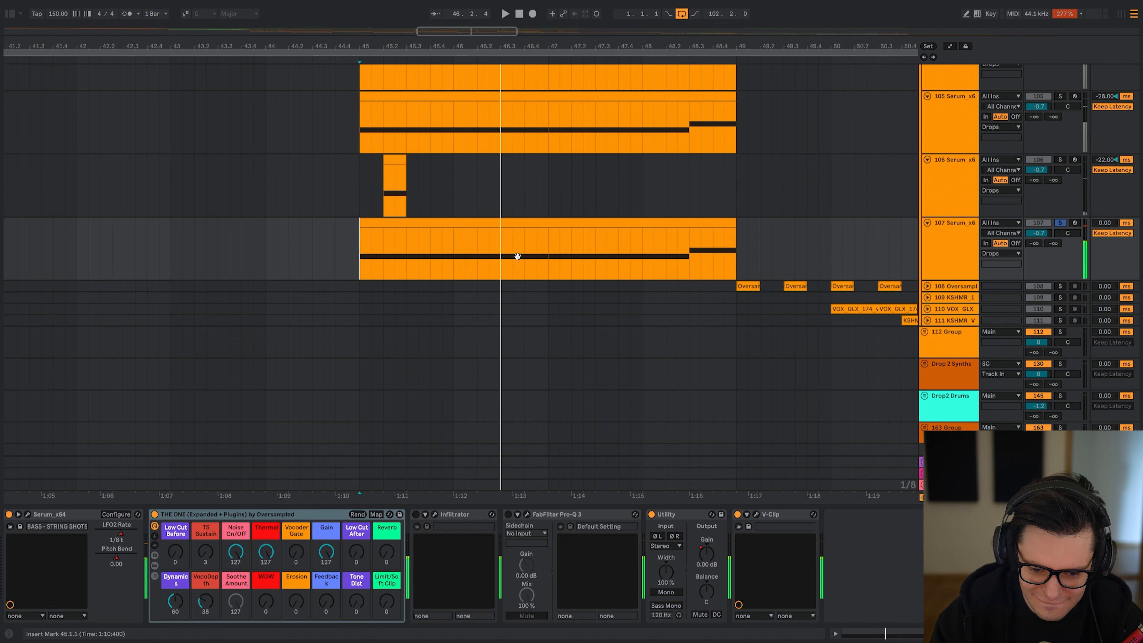
# - Solo Serum tracks 104 to 107 together, play them from 45.1.1, and release the solos to hear the full mix
pyautogui.moveTo(518, 256); pyautogui.dragTo(514, 293)
pyautogui.moveTo(347, 428); pyautogui.dragTo(520, 248)
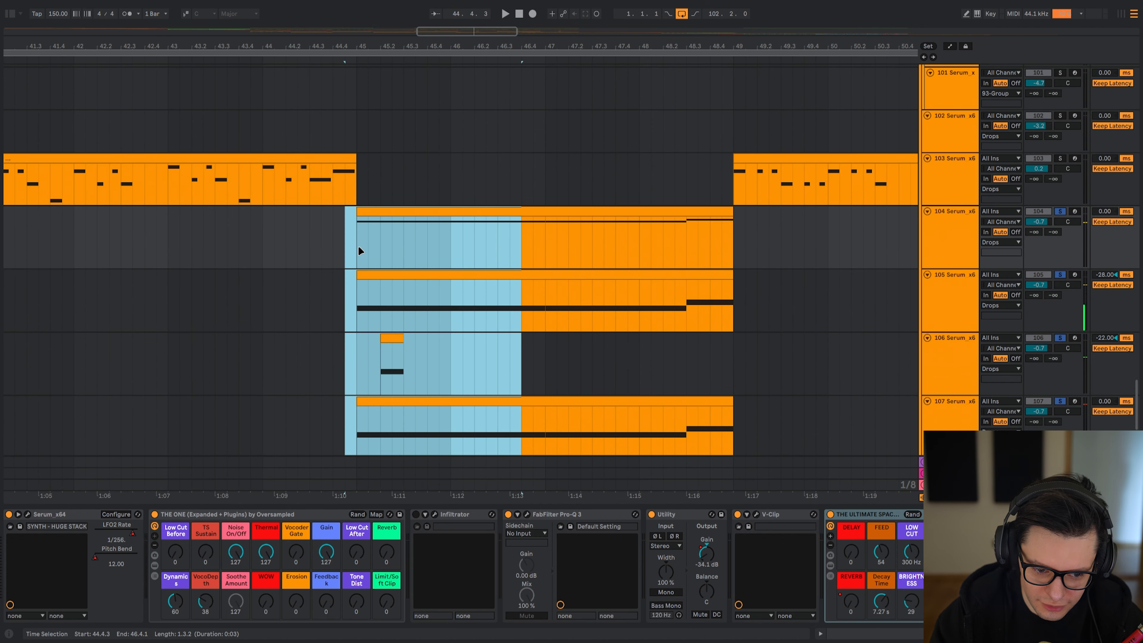
pyautogui.click(358, 248)
pyautogui.press('space')
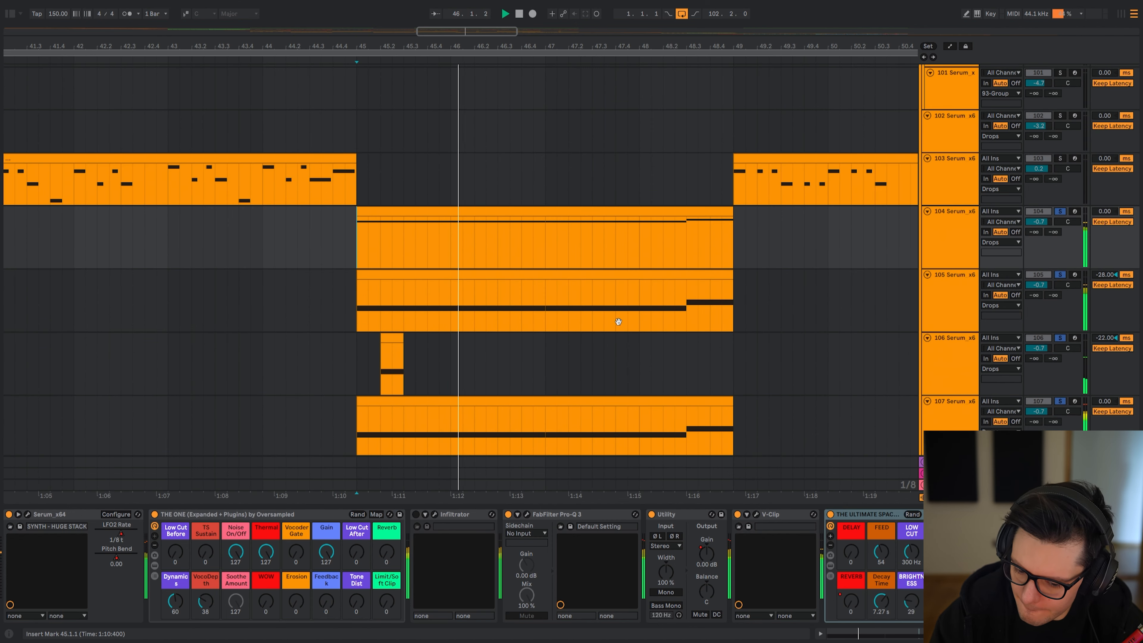
pyautogui.scroll(-3, 593, 250)
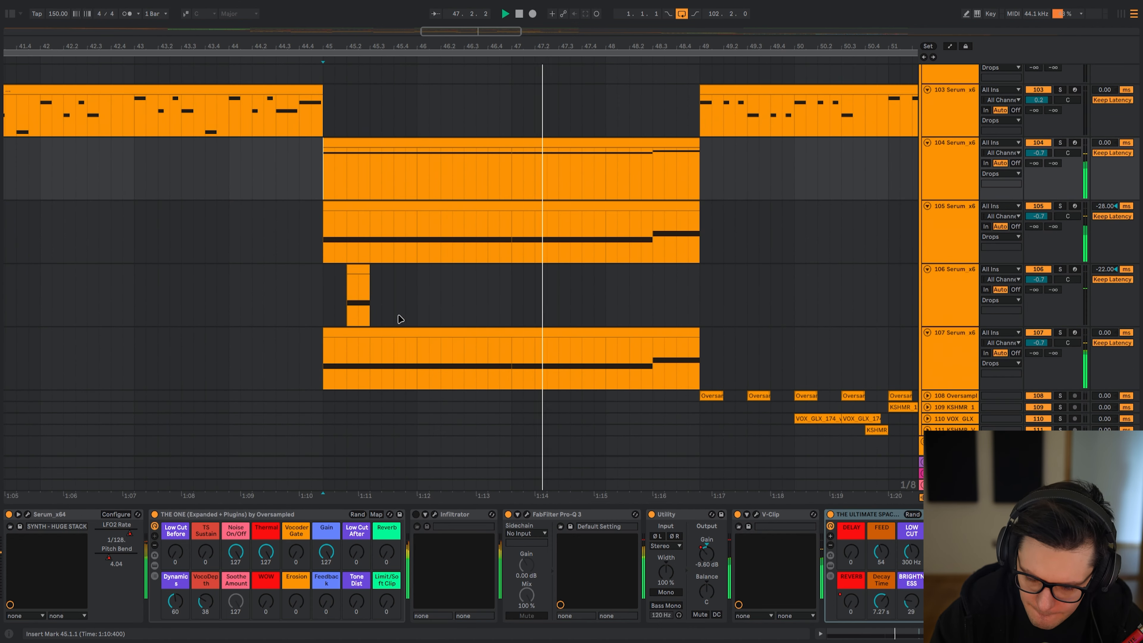
pyautogui.scroll(1, 472, 310)
pyautogui.press('space')
# - Solo drum track 52 and play its Oversampled POLYCHROME drum fill from 48.3.1
pyautogui.scroll(20, 472, 310)
pyautogui.click(1060, 233)
pyautogui.click(510, 271)
pyautogui.press('space')
pyautogui.press('space')
pyautogui.scroll(-3, 510, 270)
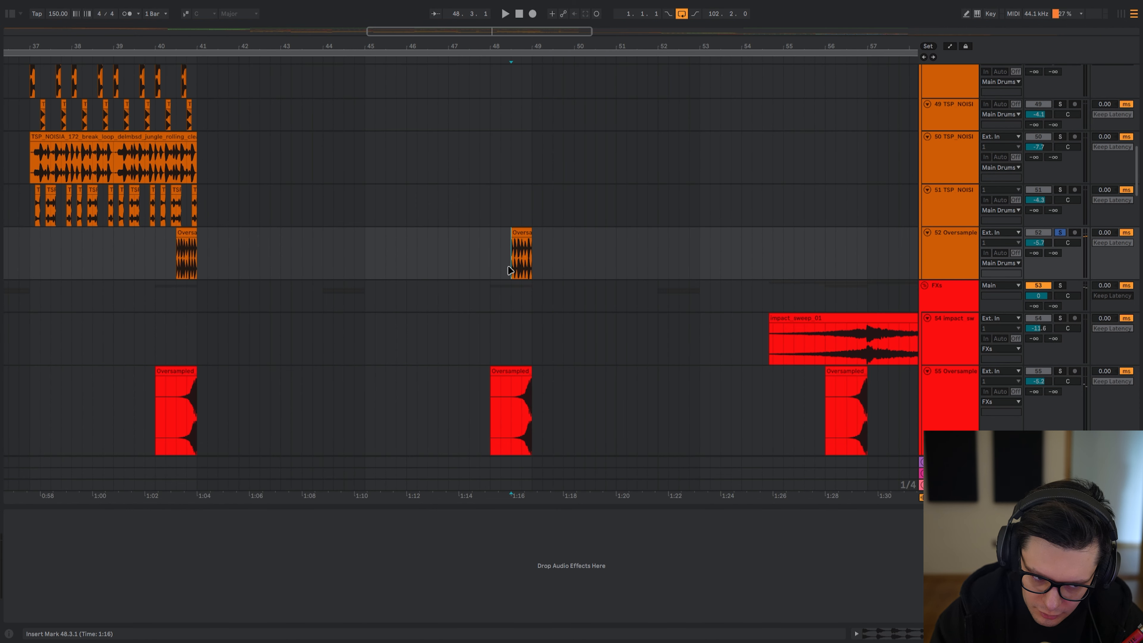
pyautogui.scroll(5, 510, 266)
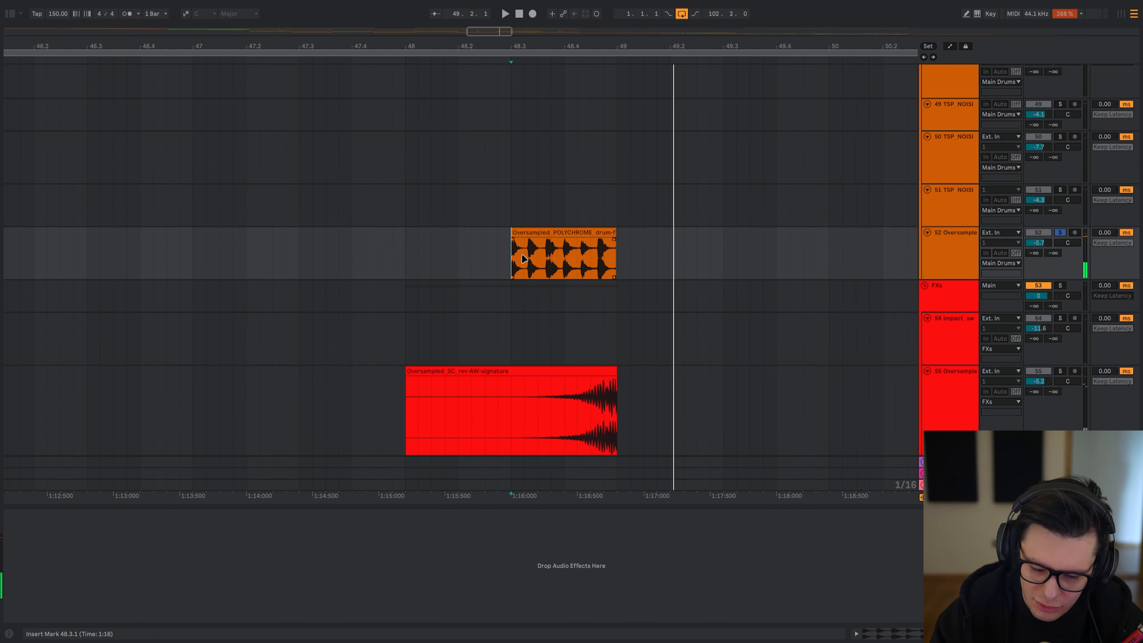
# - Replay the drum fill from 48.3.1 on its own, and unsolo track 52 to hear it in the full mix
pyautogui.moveTo(524, 258); pyautogui.dragTo(541, 257)
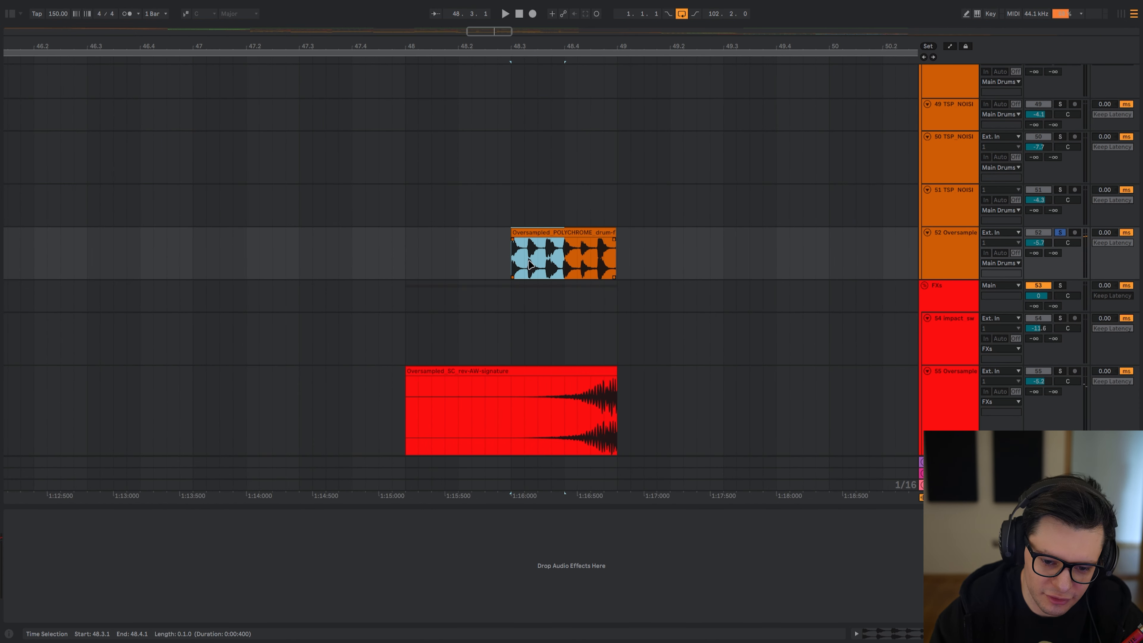
pyautogui.click(514, 267)
pyautogui.press('space')
pyautogui.press('s')
pyautogui.press('space')
pyautogui.press('space')
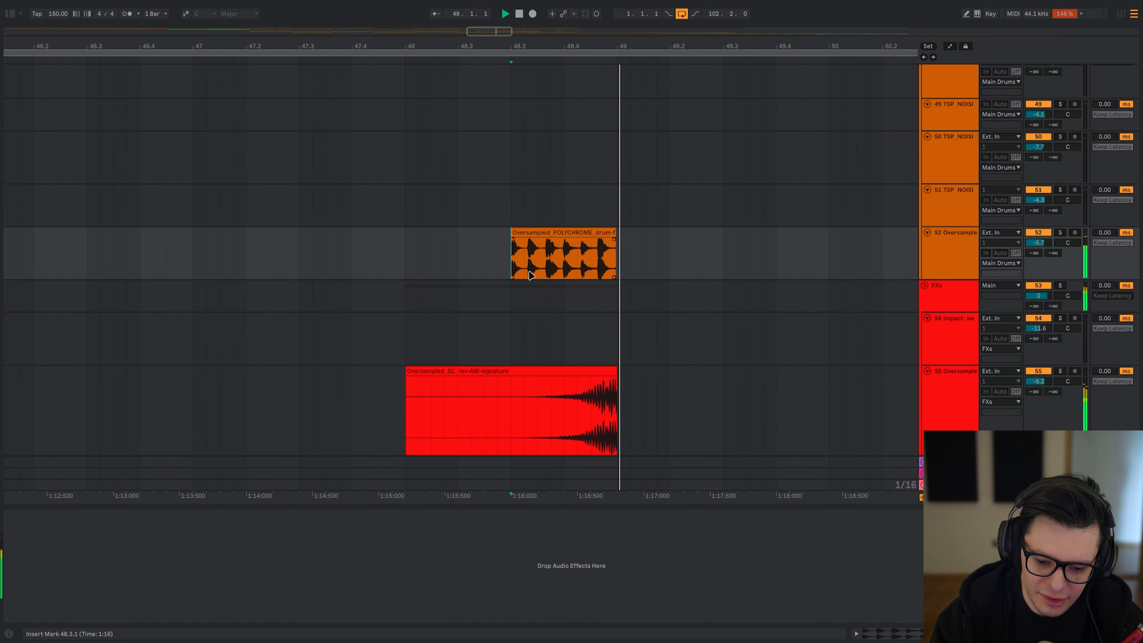
pyautogui.scroll(-5, 532, 277)
pyautogui.scroll(6, 602, 375)
pyautogui.scroll(-8, 524, 309)
pyautogui.press('space')
# - Solo track 108 and play its row of repeated Oversampled clips from 49.1.1
pyautogui.scroll(-12, 532, 332)
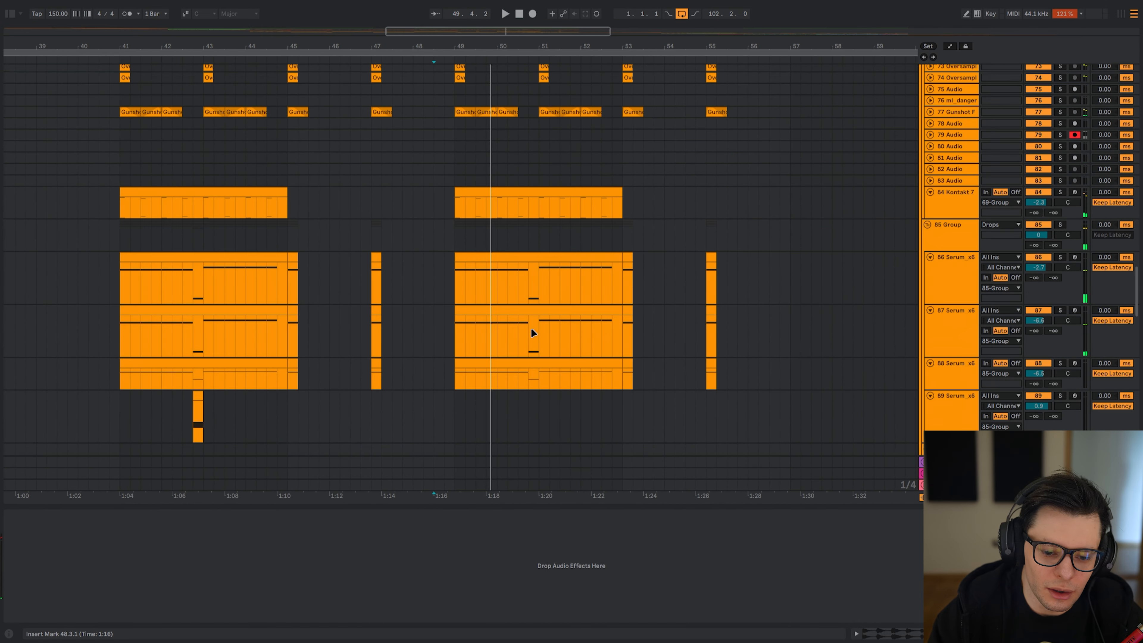
pyautogui.scroll(-10, 495, 279)
pyautogui.scroll(-3, 515, 281)
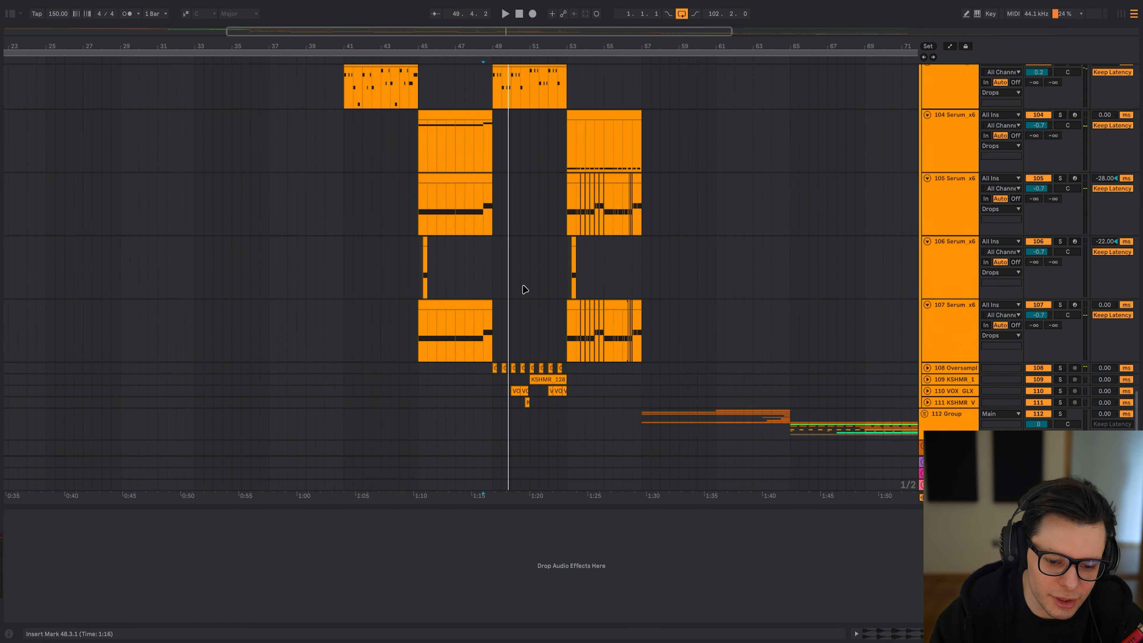
pyautogui.moveTo(527, 224); pyautogui.dragTo(480, 134)
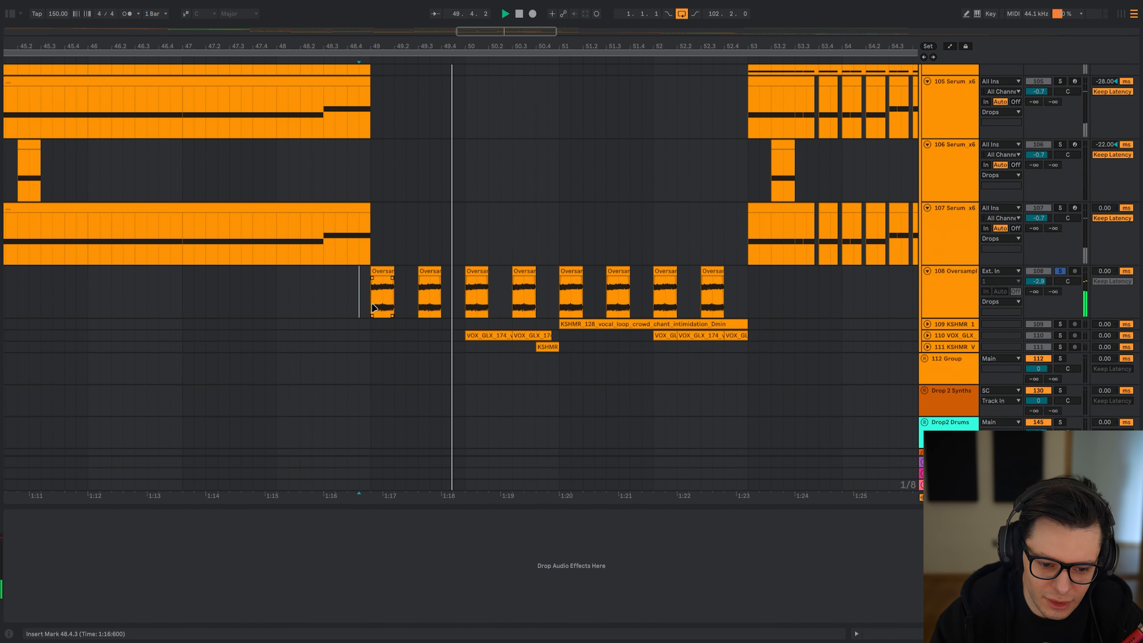
pyautogui.click(374, 309)
pyautogui.press('space')
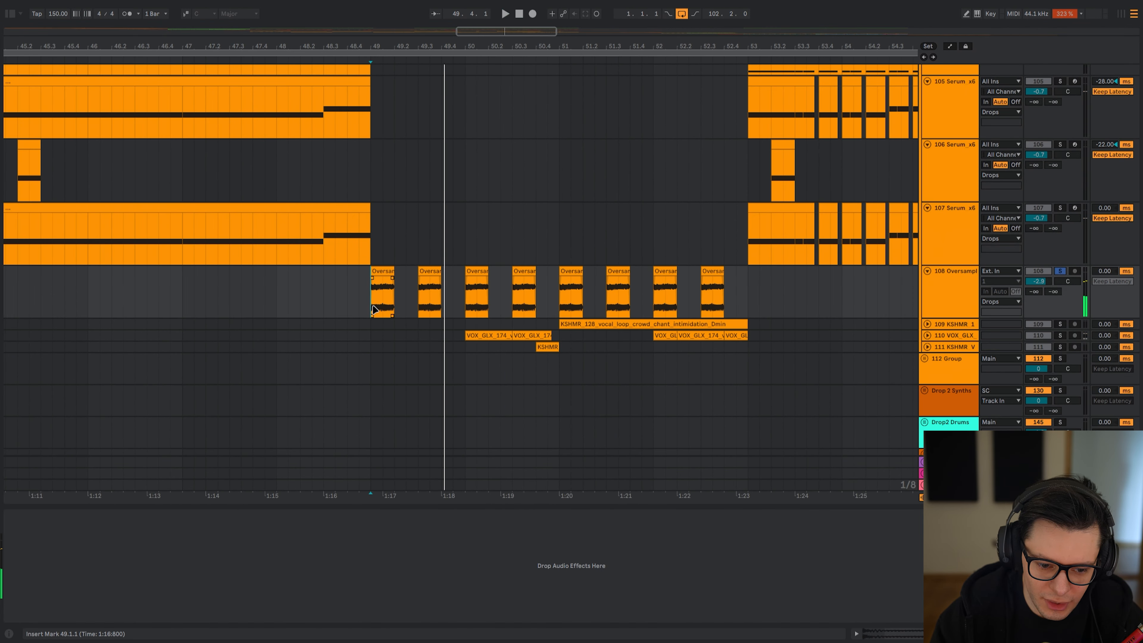
pyautogui.keyDown('shift'); pyautogui.click(781, 292); pyautogui.keyUp('shift')
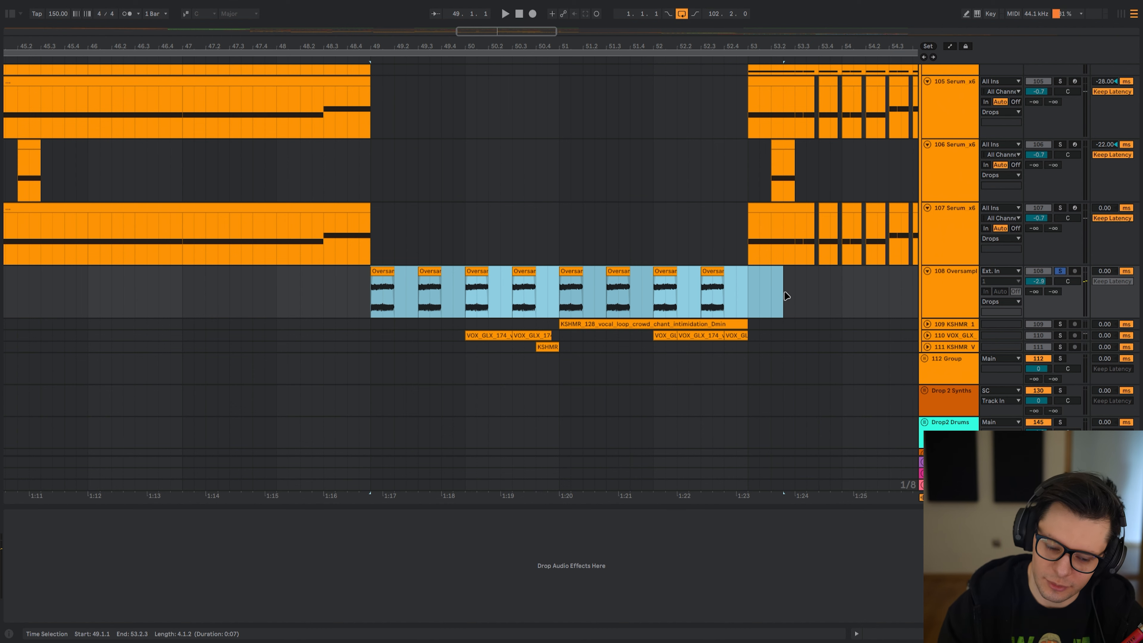
pyautogui.press('space')
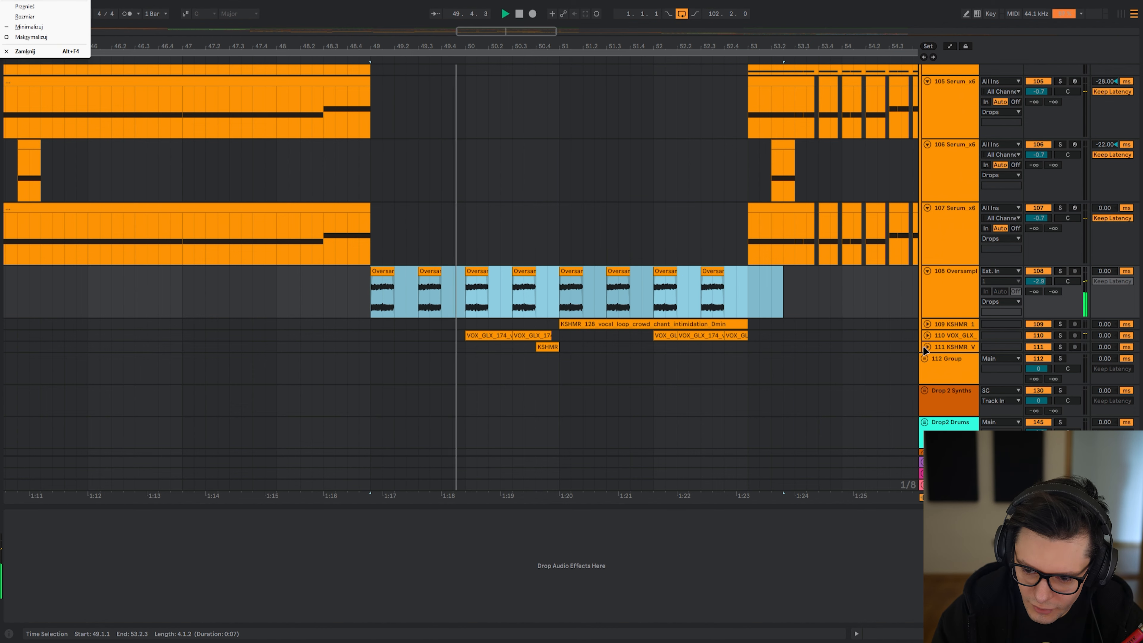
# - Unfold tracks 109 to 111, solo track 110 and play its VOX_GLX vocal clips from 50.1.1
pyautogui.keyDown('alt'); pyautogui.click(927, 347); pyautogui.keyUp('alt')
pyautogui.press('space')
pyautogui.click(466, 329)
pyautogui.press('space')
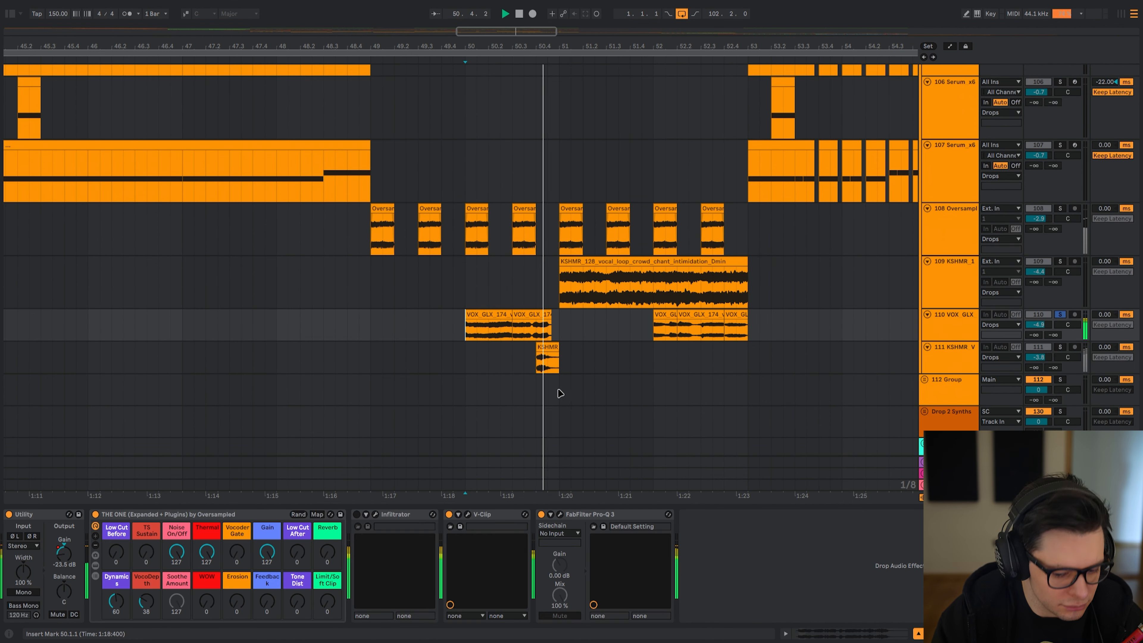
# - Audition the short KSHMR vocal shot on track 111, toggling the track's solo
pyautogui.click(536, 360)
pyautogui.press('s')
pyautogui.press('s')
pyautogui.press('space')
# - Play the second group of VOX_GLX vocal clips on track 110 from 52.1.1
pyautogui.hscroll(5, 537, 363)
pyautogui.click(427, 335)
pyautogui.press('space')
pyautogui.press('space')
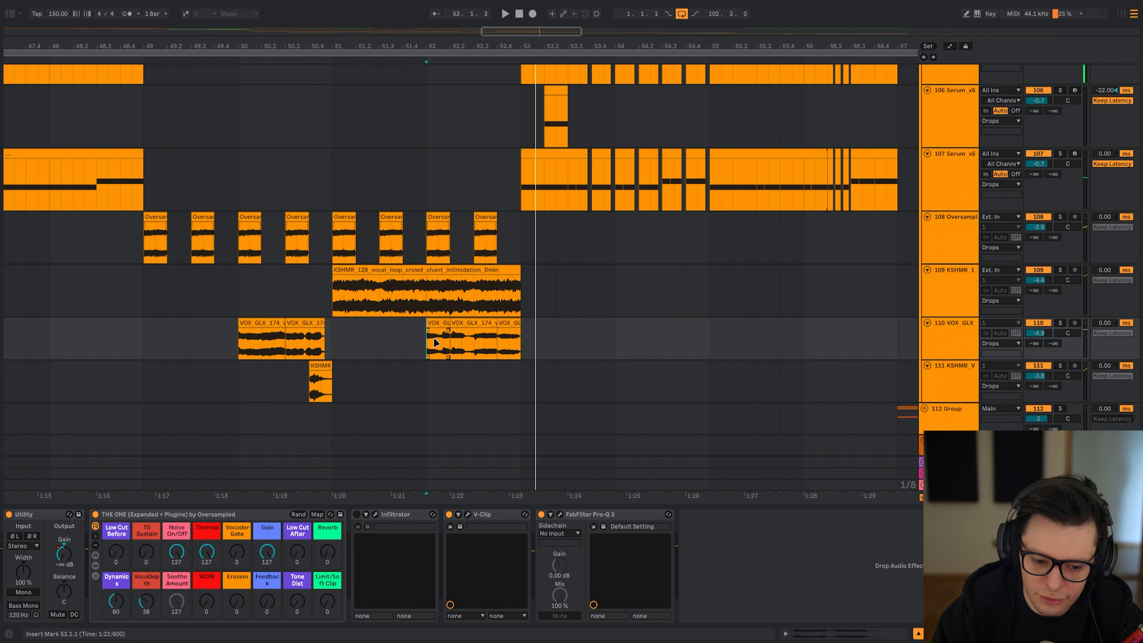
# - Play the full mix from 52.3.3 into the second Serum bass section at bar 53
pyautogui.moveTo(620, 249); pyautogui.dragTo(628, 414)
pyautogui.click(495, 230)
pyautogui.press('space')
pyautogui.scroll(-5, 500, 275)
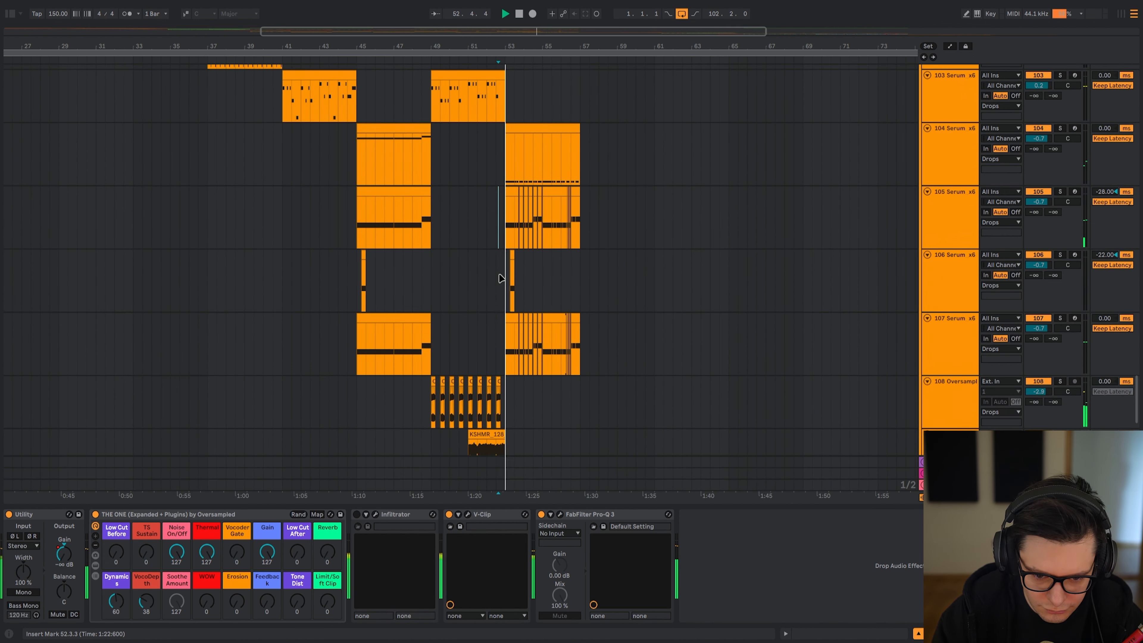
# - Select the Serum clips on tracks 104 to 107 from 53.1.1 to 56.4.1 and play these layers soloed
pyautogui.scroll(3, 509, 261)
pyautogui.moveTo(512, 255); pyautogui.dragTo(492, 254)
pyautogui.moveTo(485, 161); pyautogui.dragTo(642, 336)
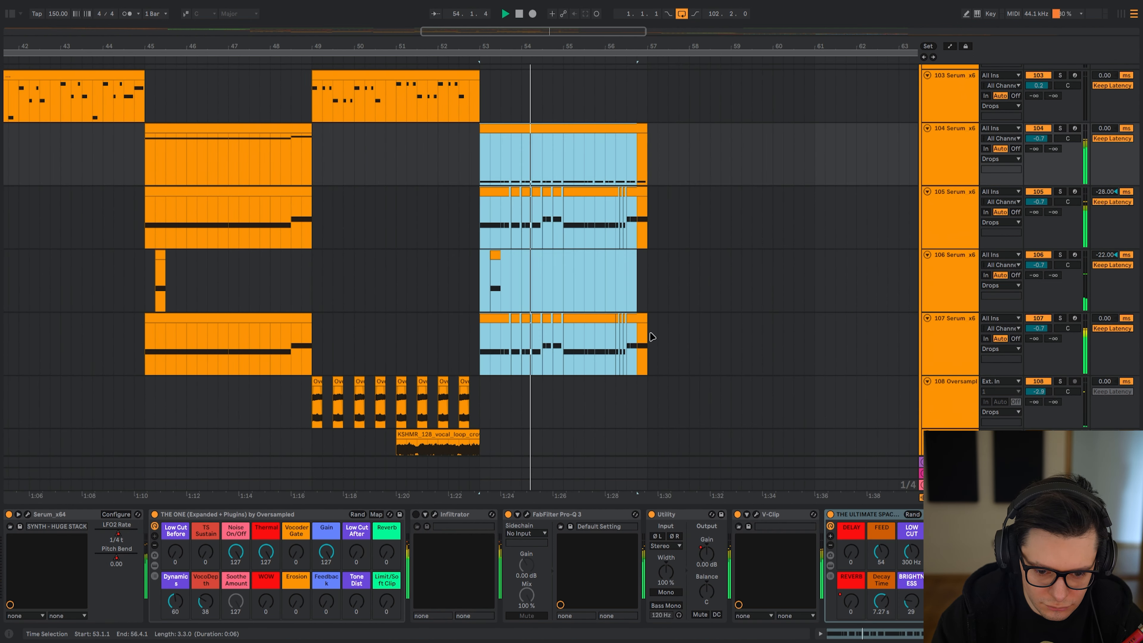
pyautogui.press('space')
pyautogui.press('space')
pyautogui.scroll(2, 520, 258)
pyautogui.scroll(2, 522, 261)
pyautogui.moveTo(518, 259)
pyautogui.mouseDown()
pyautogui.moveTo(526, 291)
pyautogui.moveTo(556, 316)
pyautogui.moveTo(530, 268)
pyautogui.mouseUp()
pyautogui.scroll(-2, 545, 311)
pyautogui.scroll(-3, 530, 267)
pyautogui.press('space')
# - Set the playback start to 53.3.1 on track 105, clear the solos and play the full bass section
pyautogui.click(498, 221)
pyautogui.scroll(3, 499, 221)
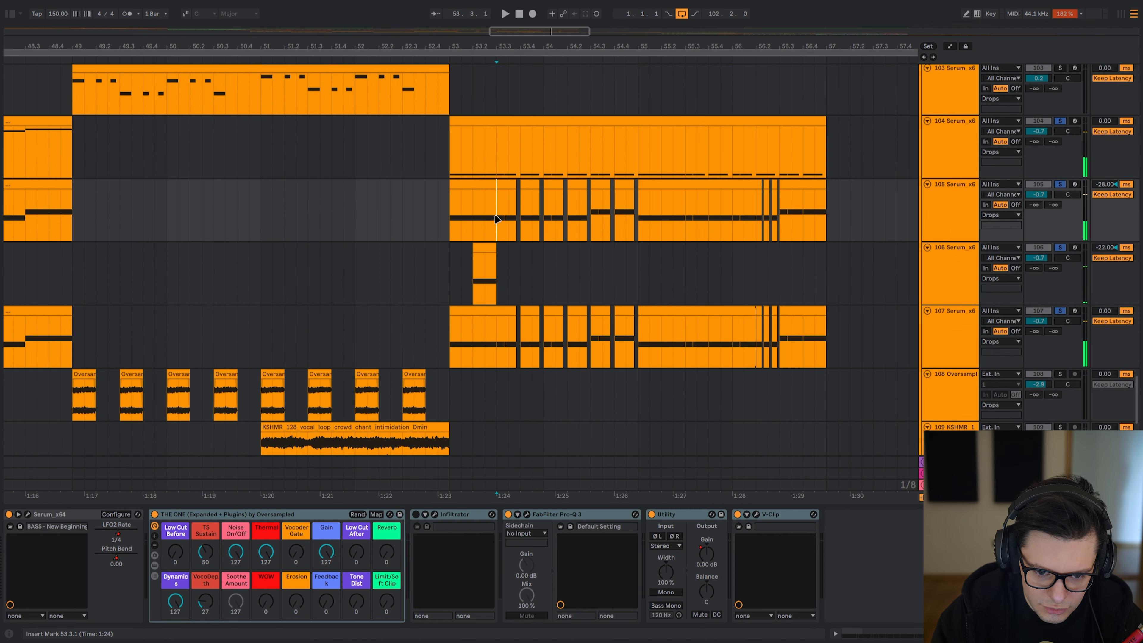
pyautogui.press('s')
pyautogui.scroll(2, 511, 225)
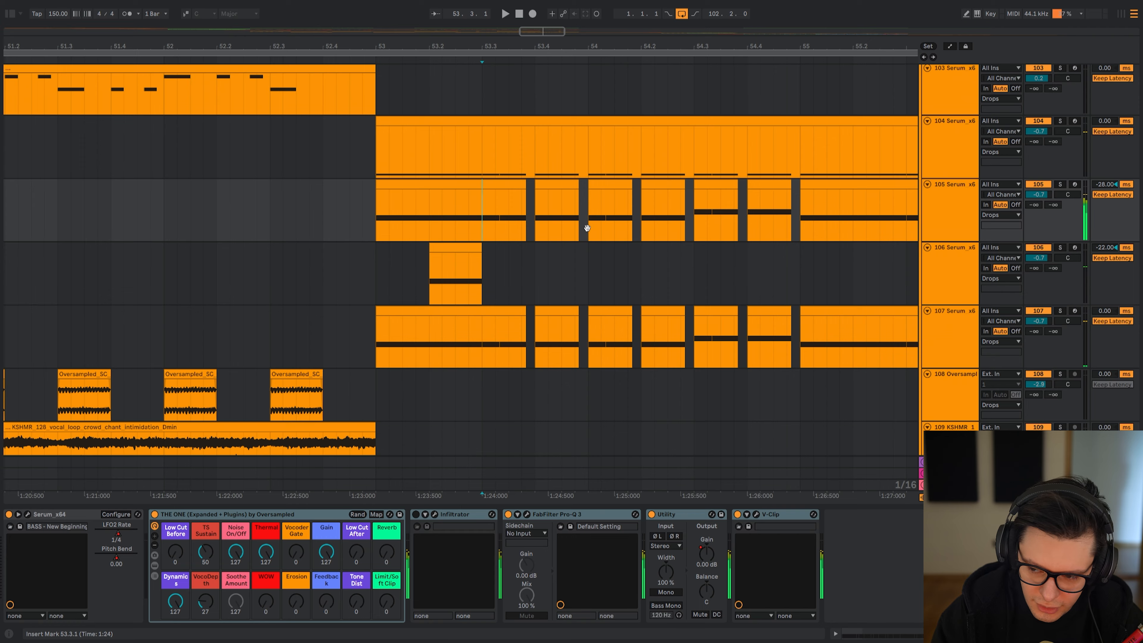
pyautogui.hscroll(-3, 516, 233)
pyautogui.scroll(1, 515, 234)
pyautogui.press('space')
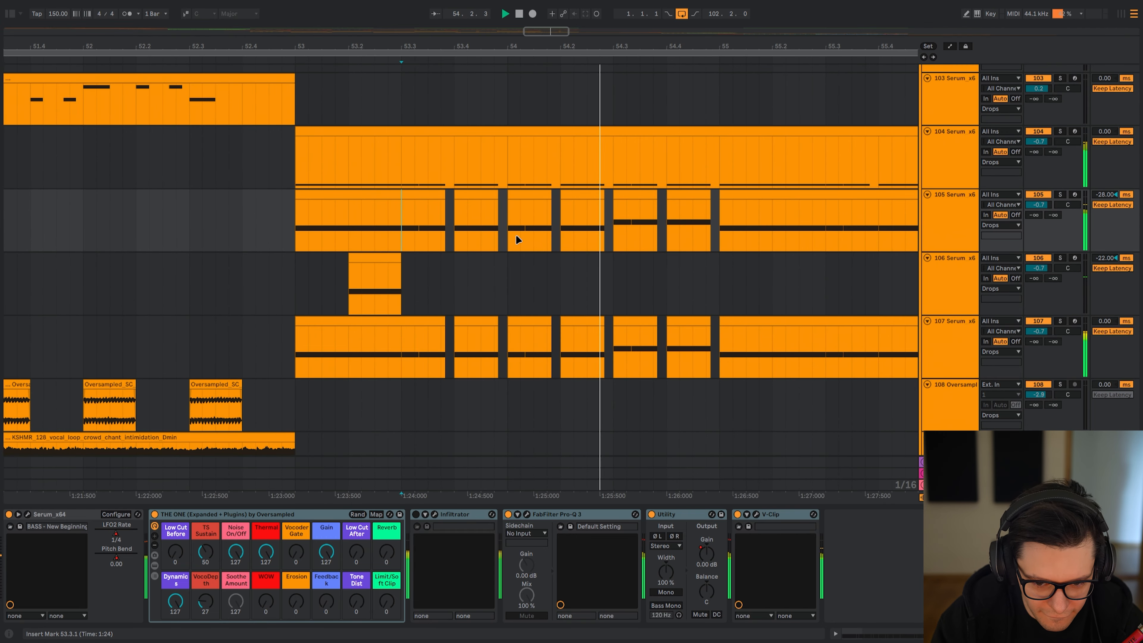
# - Solo track 105 and play its Serum bass from 53.3.1
pyautogui.press('space')
pyautogui.press('s')
pyautogui.press('space')
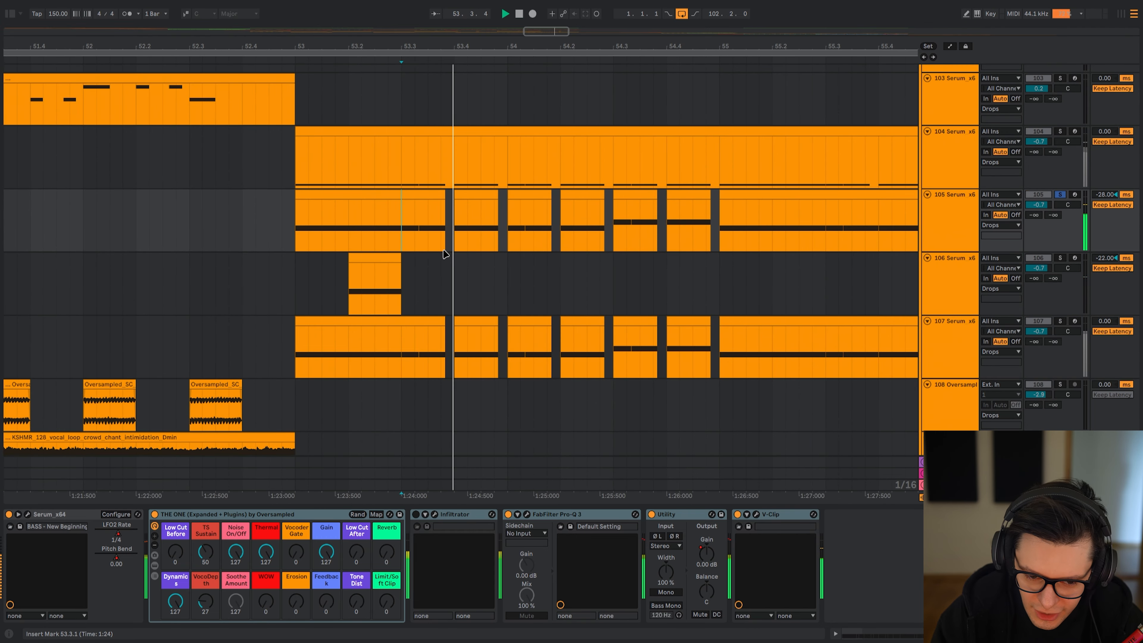
# - Solo track 107, play its Serum bass from 53.3.1 and briefly show the automation lanes
pyautogui.click(400, 361)
pyautogui.press('s')
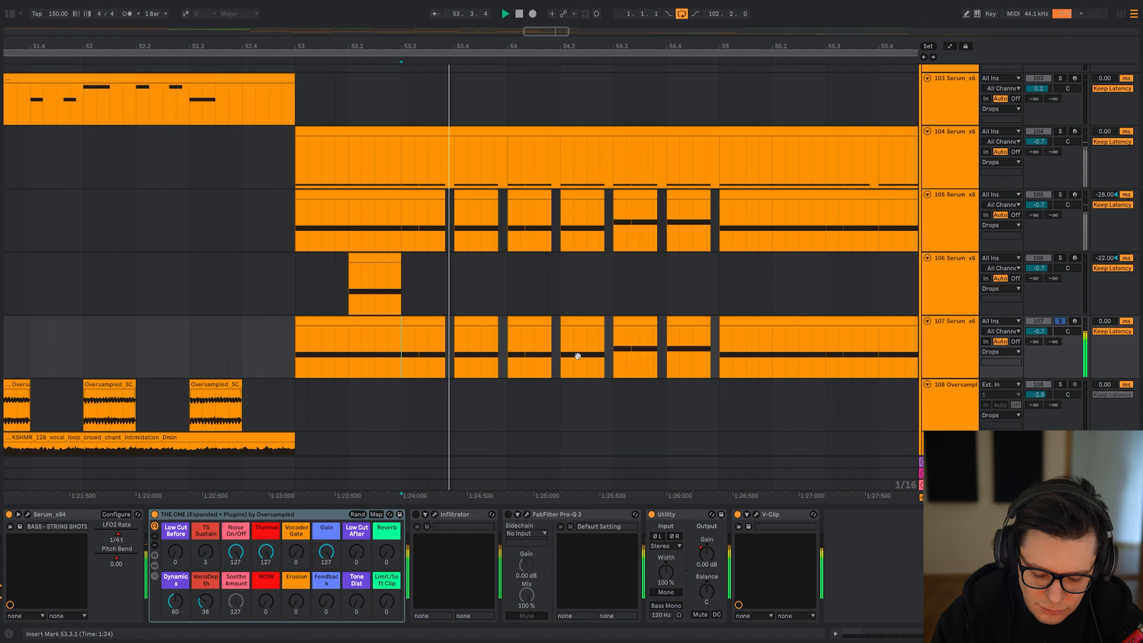
pyautogui.hscroll(3, 531, 343)
pyautogui.press('a')
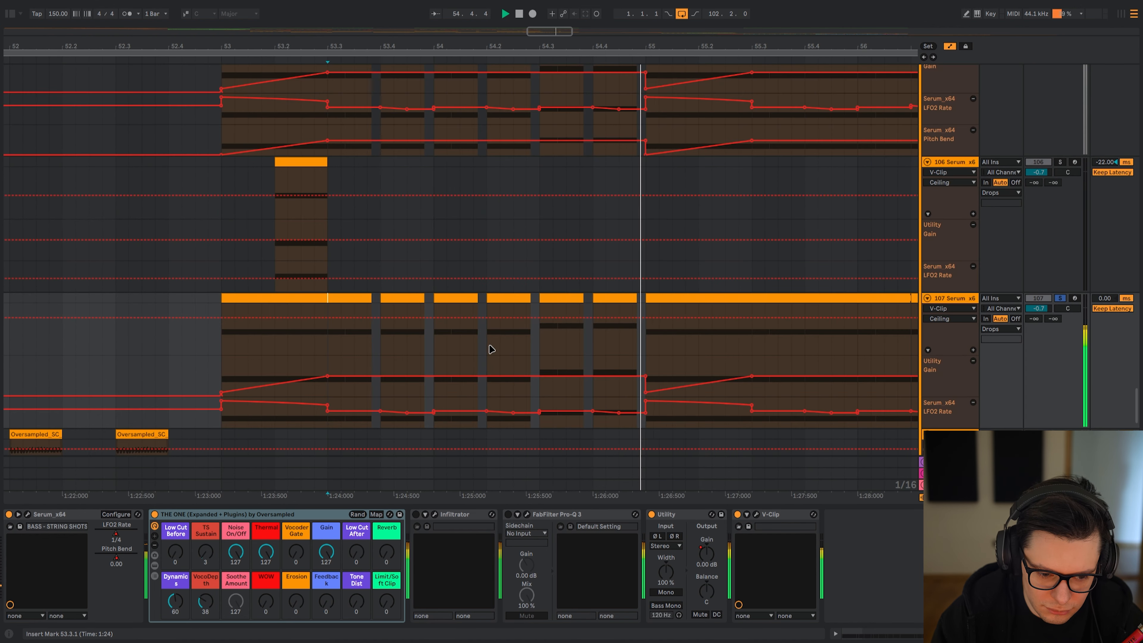
pyautogui.scroll(-3, 380, 363)
pyautogui.press('a')
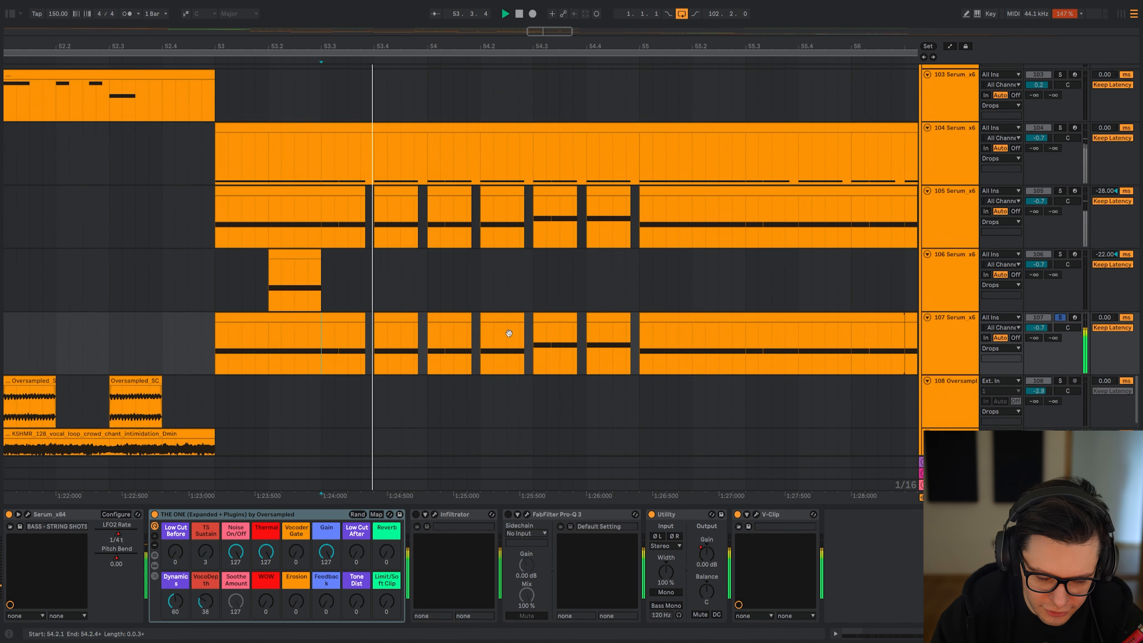
# - Follow the Serum bass playback to the section's end at bar 57, returning from the track 107 solo to the full mix
pyautogui.moveTo(509, 334); pyautogui.dragTo(516, 351)
pyautogui.moveTo(627, 356); pyautogui.dragTo(459, 374)
pyautogui.scroll(-3, 458, 374)
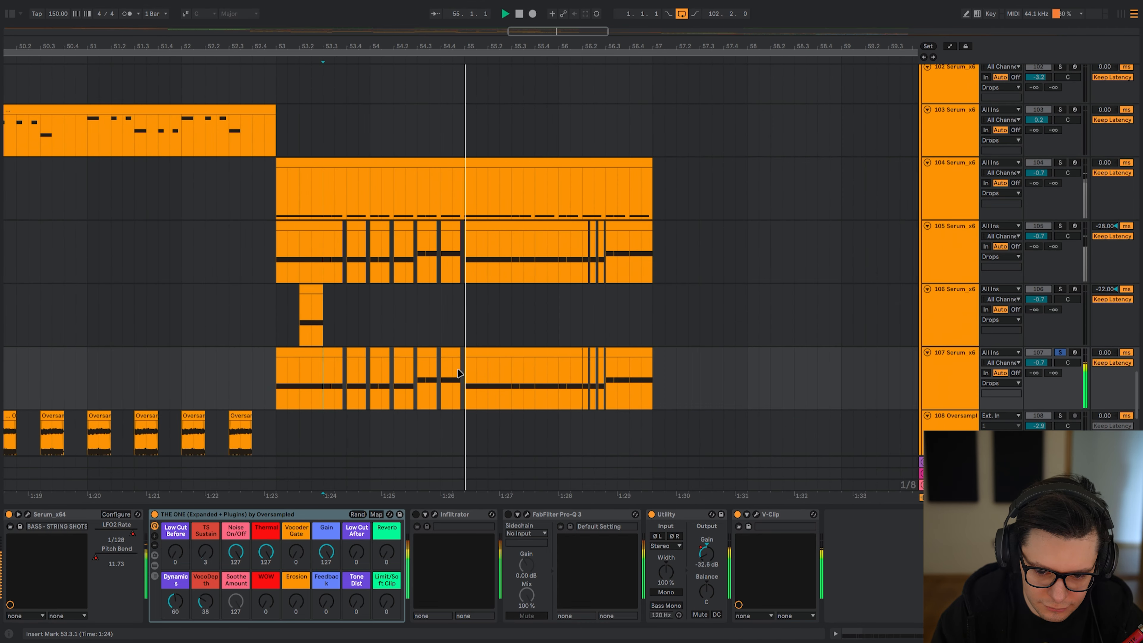
pyautogui.scroll(3, 578, 368)
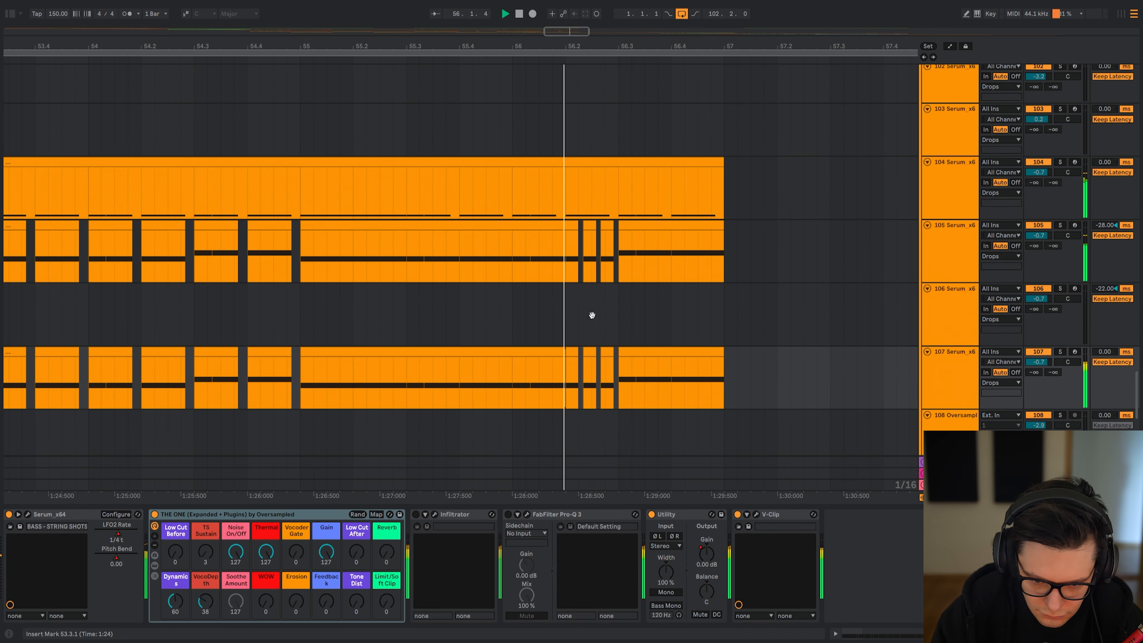
pyautogui.scroll(-5, 593, 316)
pyautogui.moveTo(593, 316); pyautogui.dragTo(558, 345)
pyautogui.moveTo(643, 207); pyautogui.dragTo(615, 314)
pyautogui.press('space')
# - Look through the Drops tracks for other layers around bars 53 to 57, and play the full mix from 53.1.1
pyautogui.moveTo(585, 148); pyautogui.dragTo(661, 405)
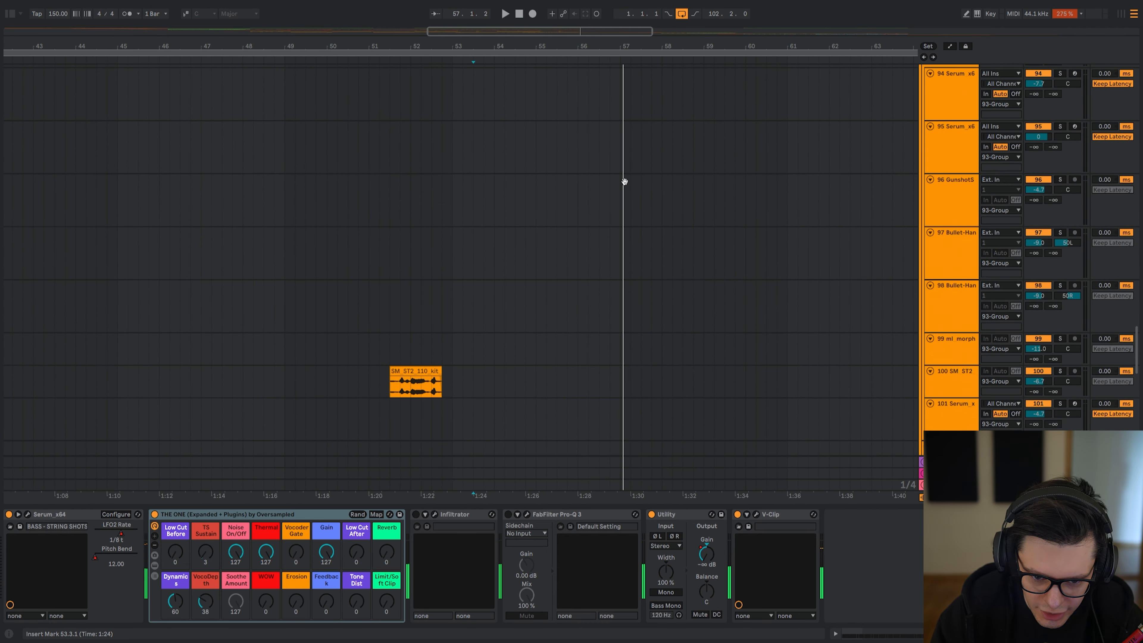
pyautogui.scroll(10, 613, 365)
pyautogui.hscroll(3, 613, 365)
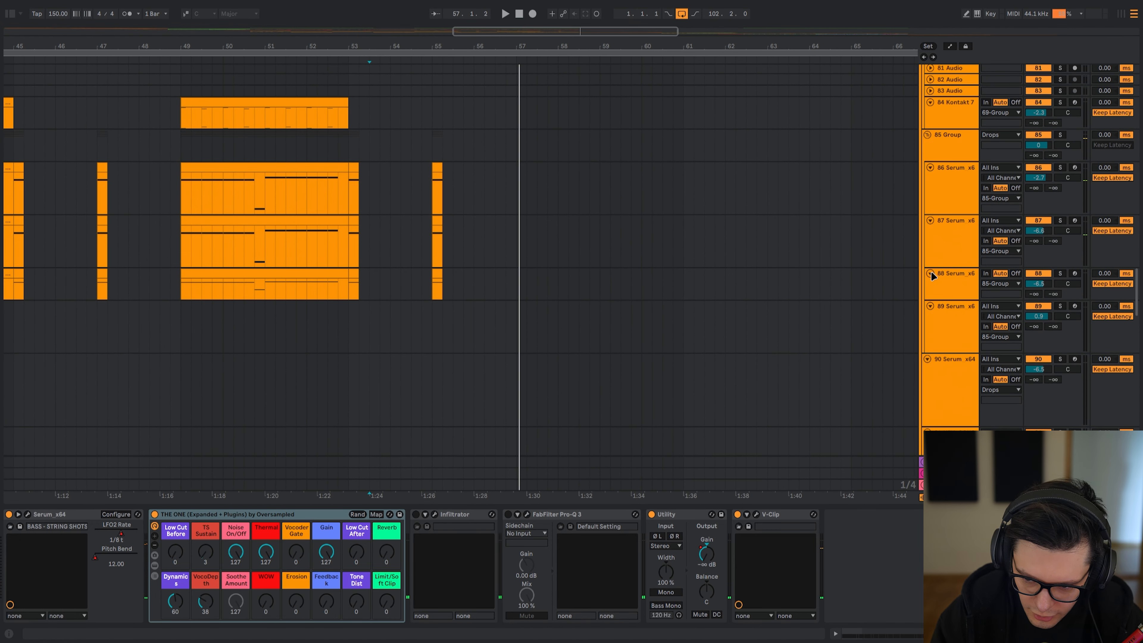
pyautogui.scroll(-10, 528, 317)
pyautogui.hscroll(-2, 528, 317)
pyautogui.moveTo(422, 264); pyautogui.dragTo(431, 266)
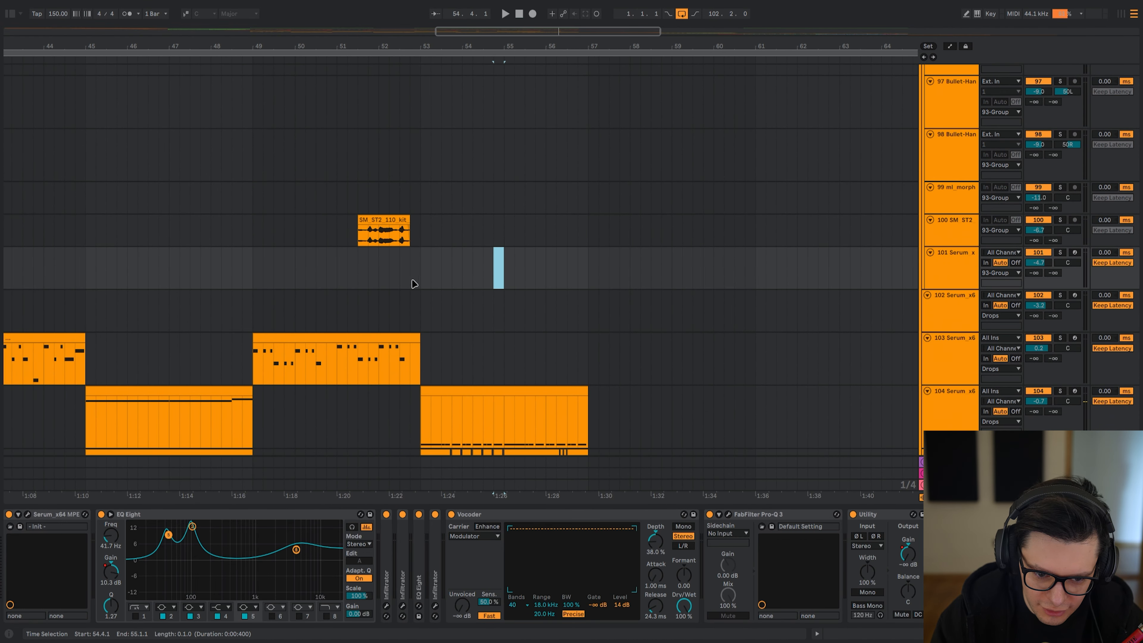
pyautogui.hscroll(2, 498, 286)
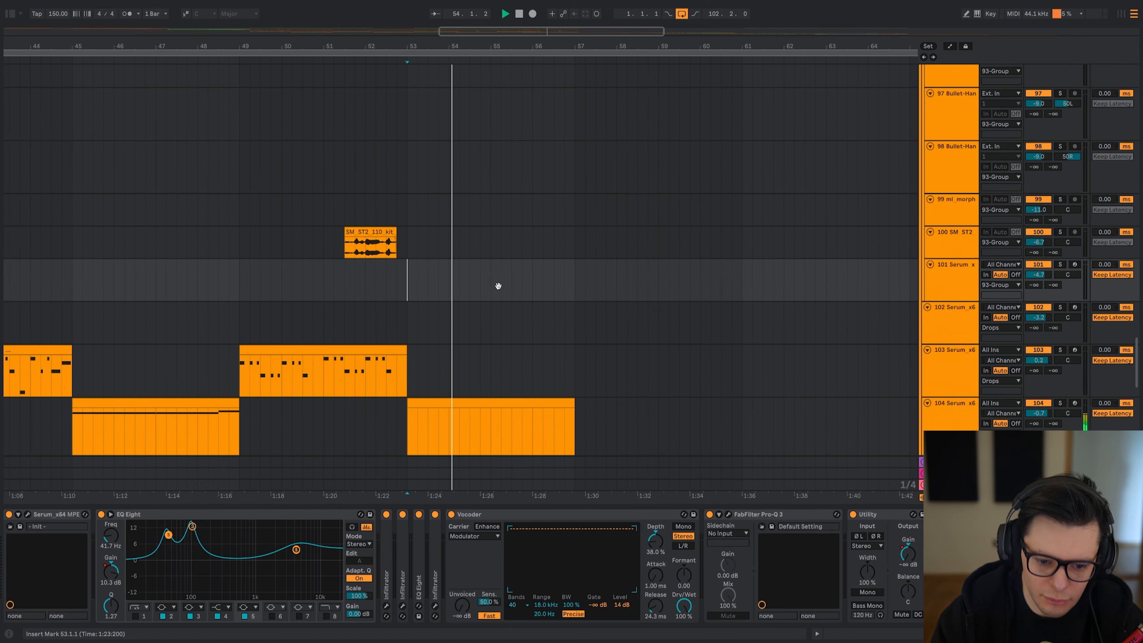
pyautogui.scroll(-5, 455, 119)
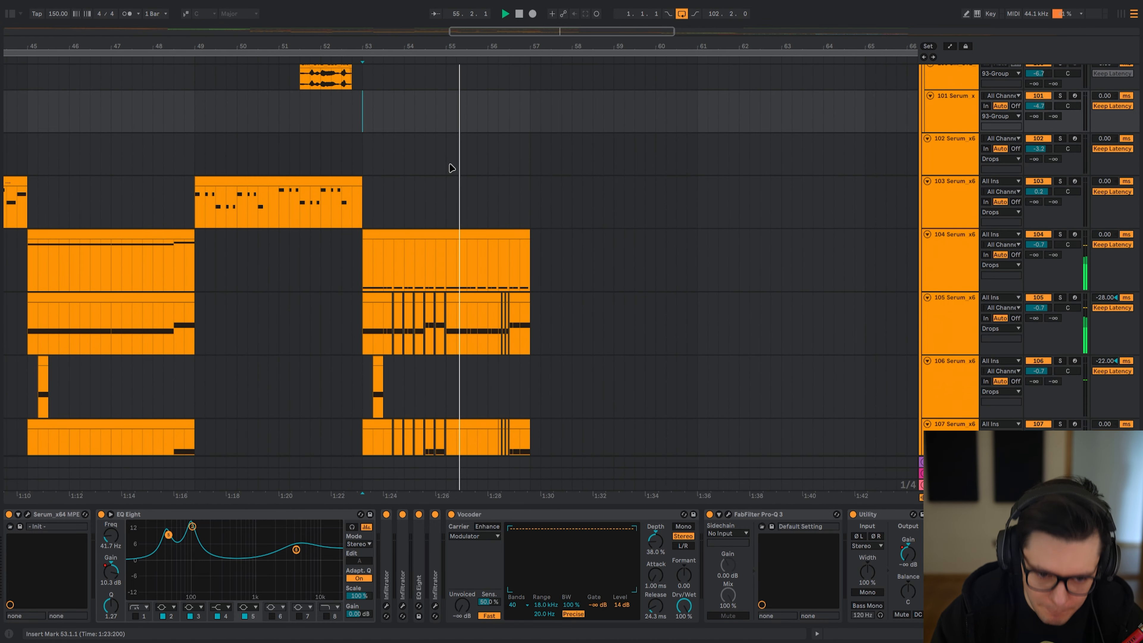
pyautogui.press('space')
# - Play the rest of the Serum bass section from 55.3.1 and look over the tracks down to the 112 group
pyautogui.moveTo(365, 266); pyautogui.dragTo(377, 274)
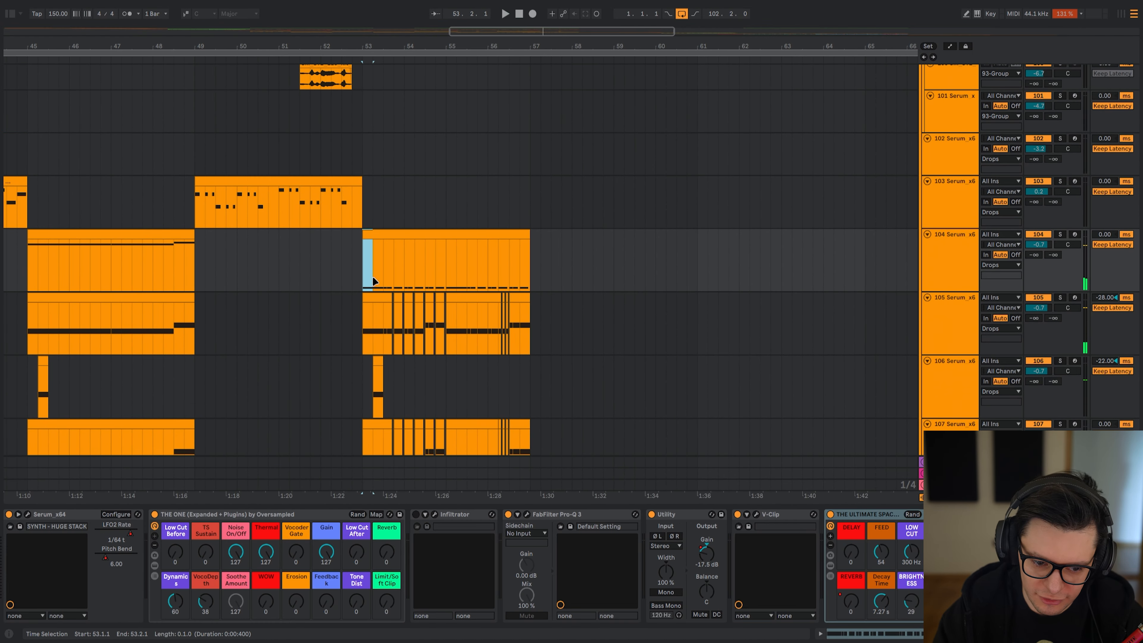
pyautogui.click(470, 272)
pyautogui.press('space')
pyautogui.scroll(-5, 548, 378)
pyautogui.scroll(-3, 584, 360)
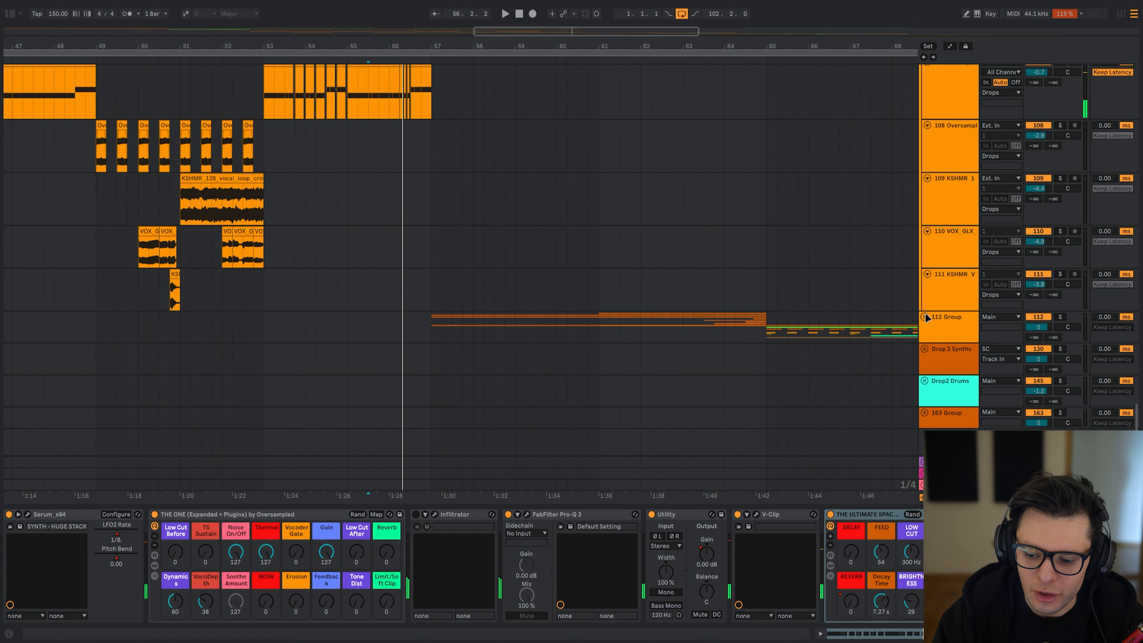
# - Fold the track groups, examine the FXs group and play its impact_sweep_01 clip on track 54 from 56.3.1
pyautogui.keyDown('alt'); pyautogui.click(925, 317); pyautogui.keyUp('alt')
pyautogui.moveTo(627, 184); pyautogui.dragTo(658, 206)
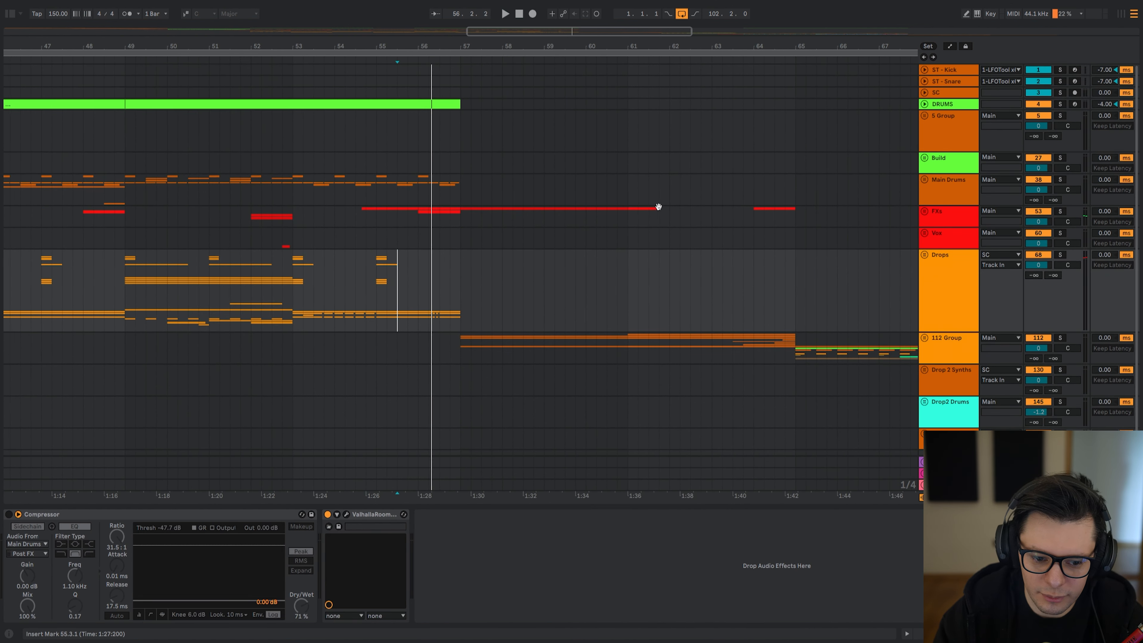
pyautogui.scroll(-6, 652, 221)
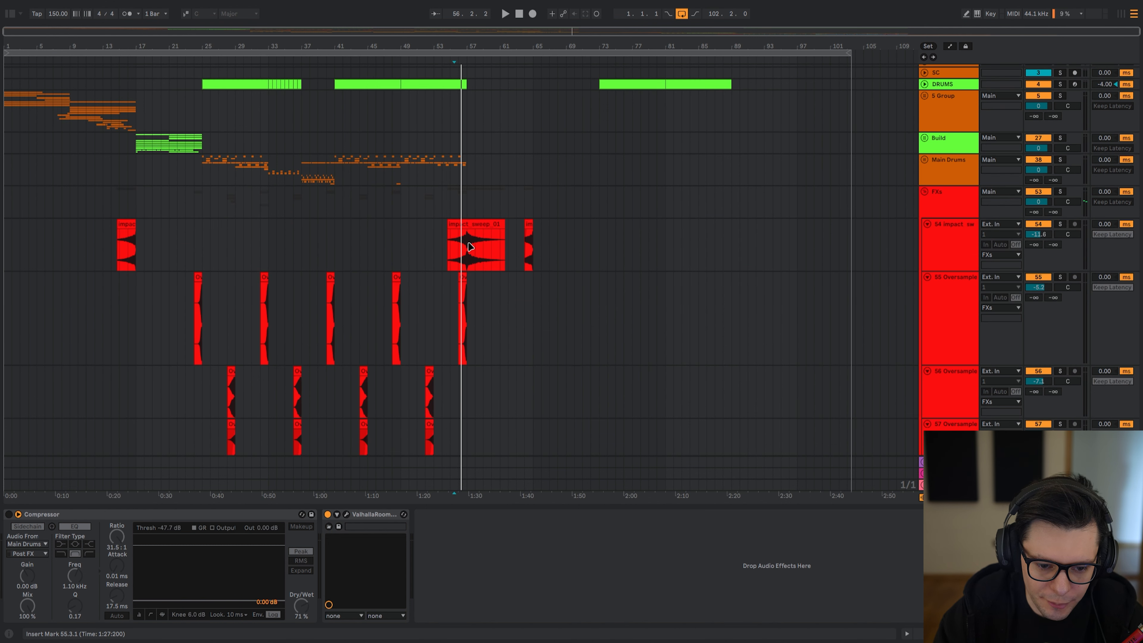
pyautogui.scroll(5, 467, 247)
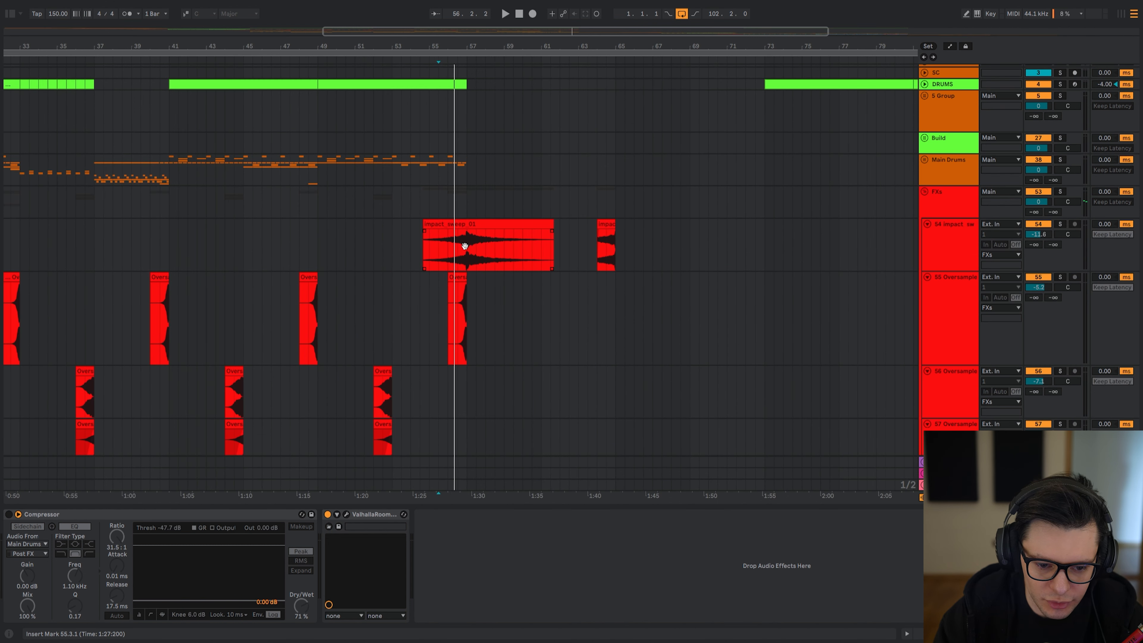
pyautogui.moveTo(467, 247); pyautogui.dragTo(494, 201)
pyautogui.click(491, 202)
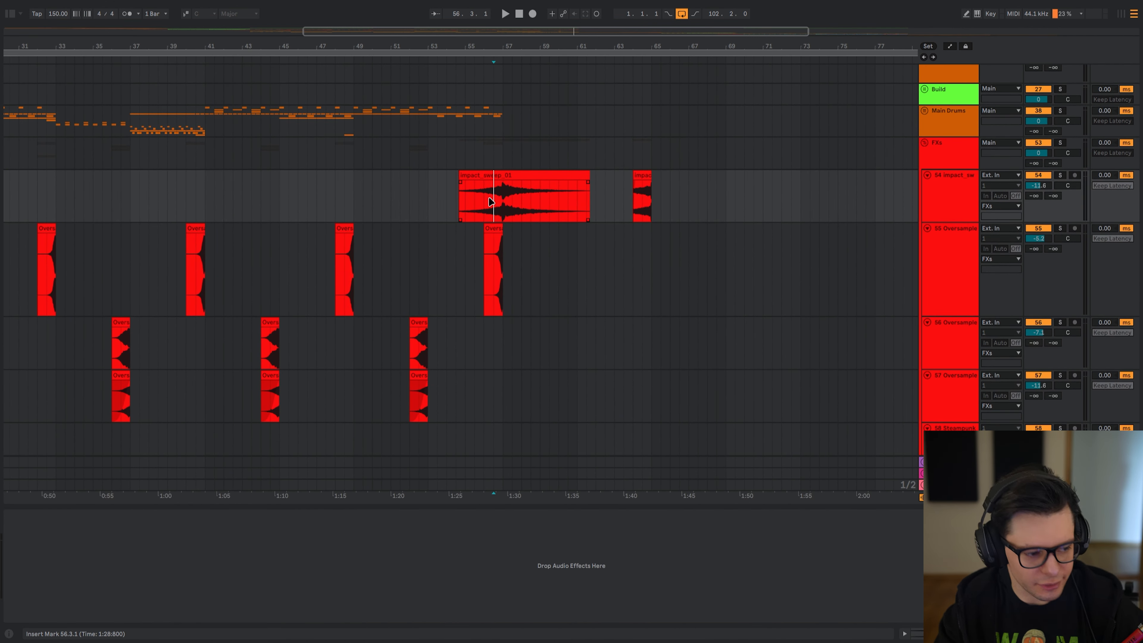
pyautogui.press('space')
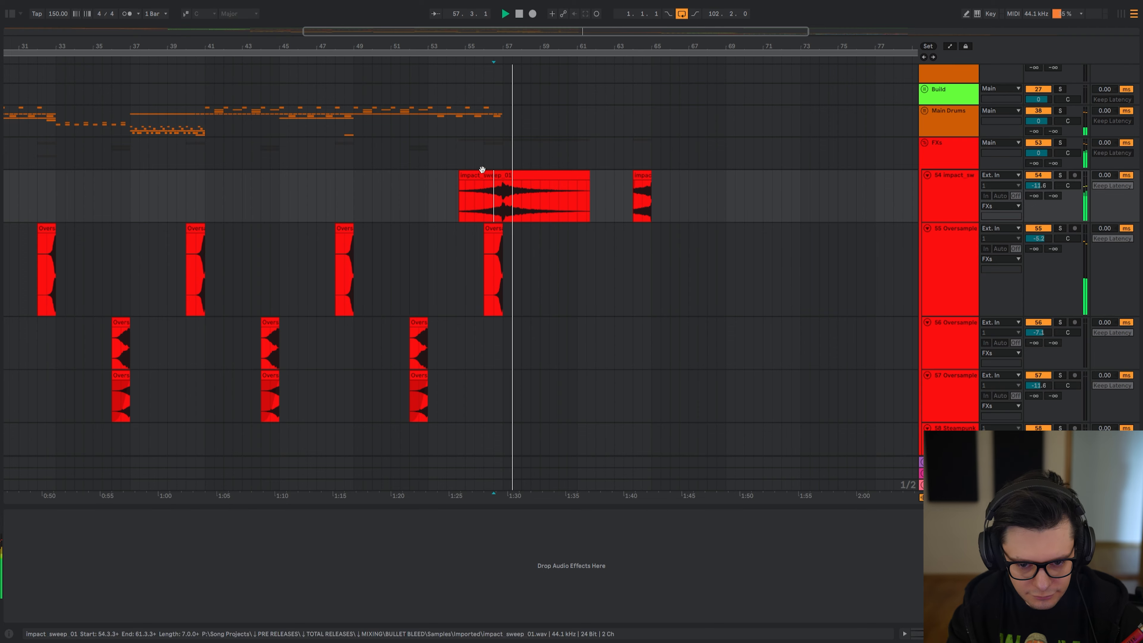
pyautogui.scroll(-3, 505, 307)
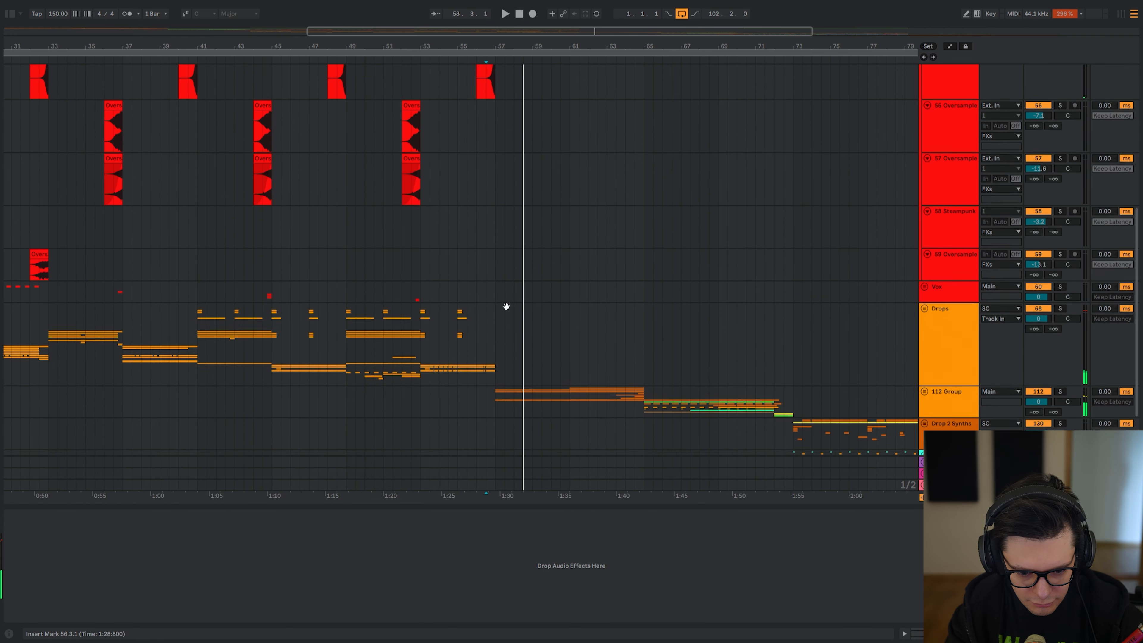
pyautogui.hscroll(1, 500, 319)
pyautogui.press('space')
# - Unfold the 112 group and expand all of its tracks
pyautogui.click(492, 329)
pyautogui.press('u')
pyautogui.scroll(-6, 512, 266)
pyautogui.hscroll(2, 513, 263)
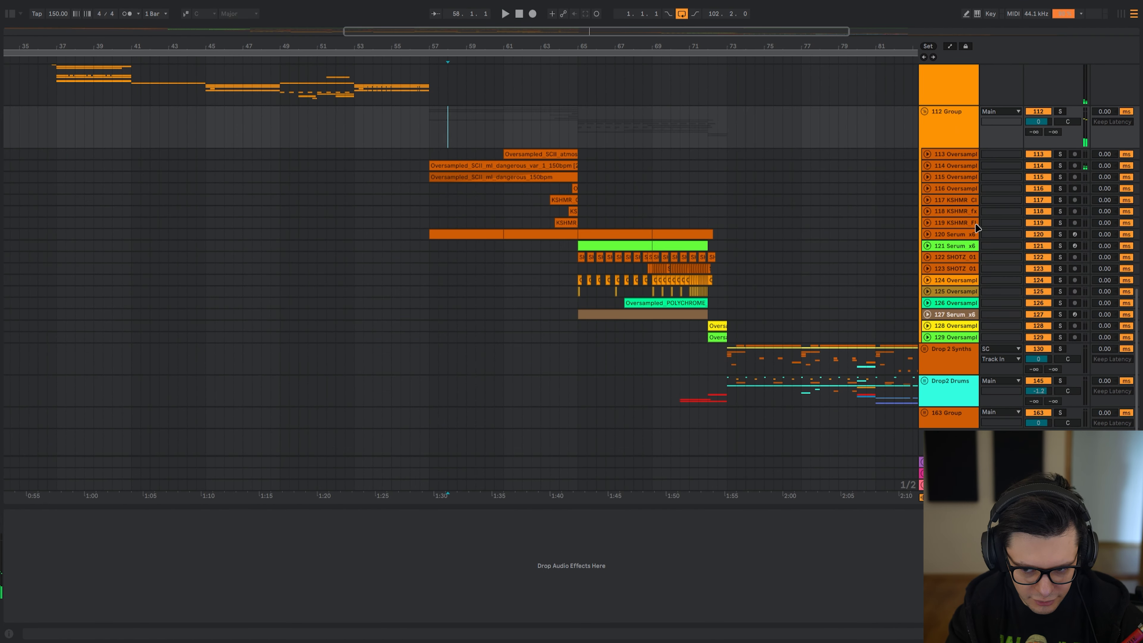
pyautogui.keyDown('alt'); pyautogui.click(927, 199); pyautogui.keyUp('alt')
# - Select track 114's effect chain and play its soloed Oversampled dangerous_var_1 loop from 57.1.1
pyautogui.click(436, 252)
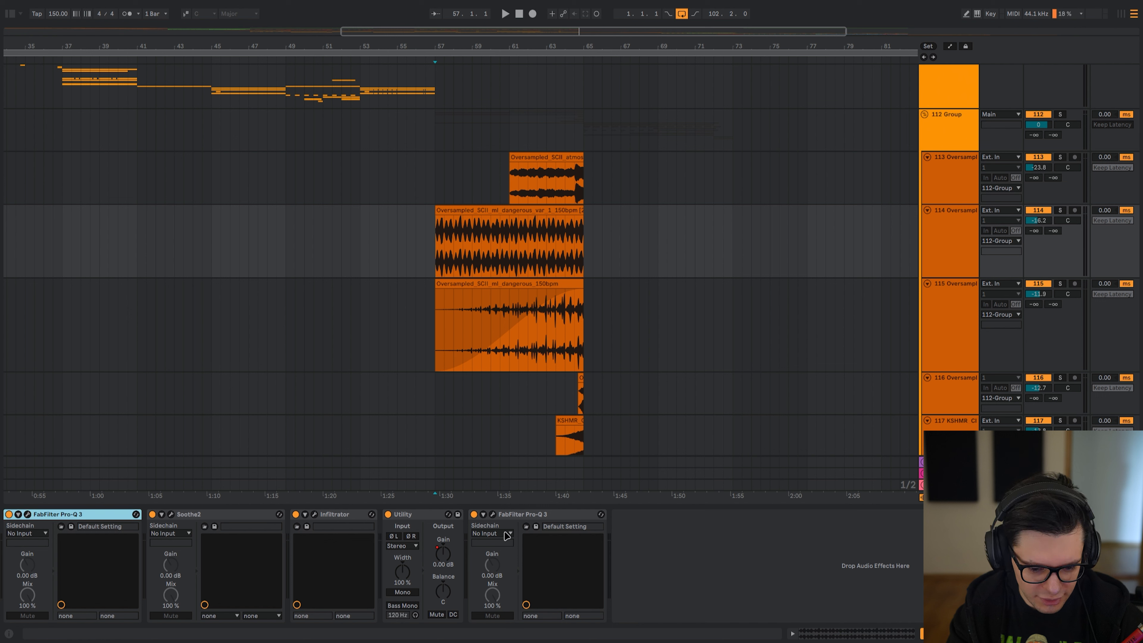
pyautogui.keyDown('shift'); pyautogui.click(512, 515); pyautogui.keyUp('shift')
pyautogui.click(435, 251)
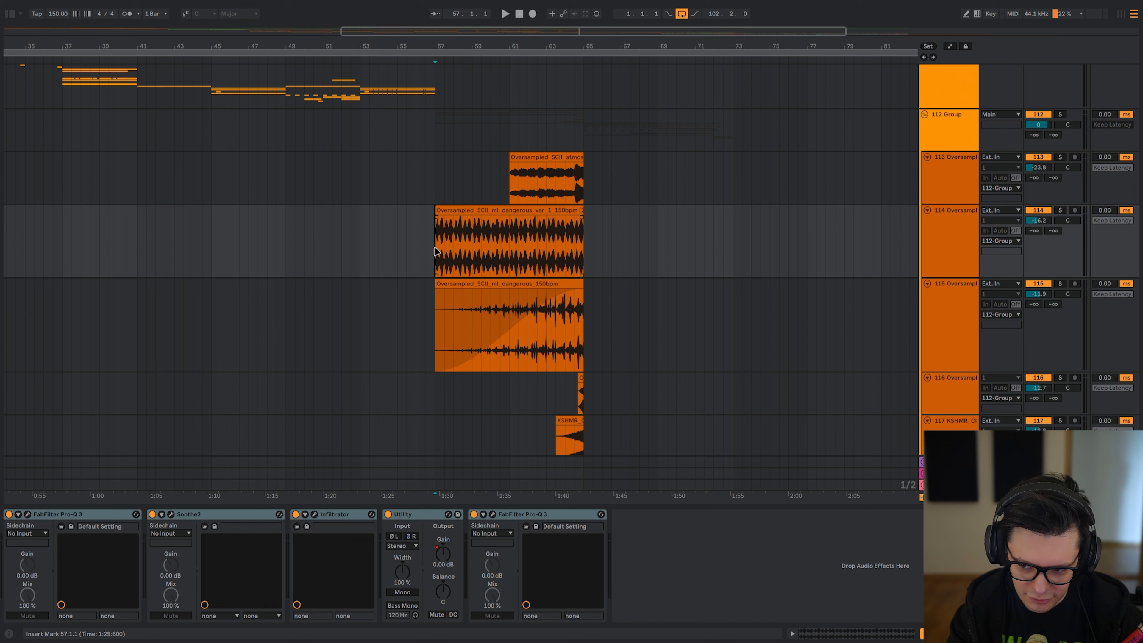
pyautogui.press('space')
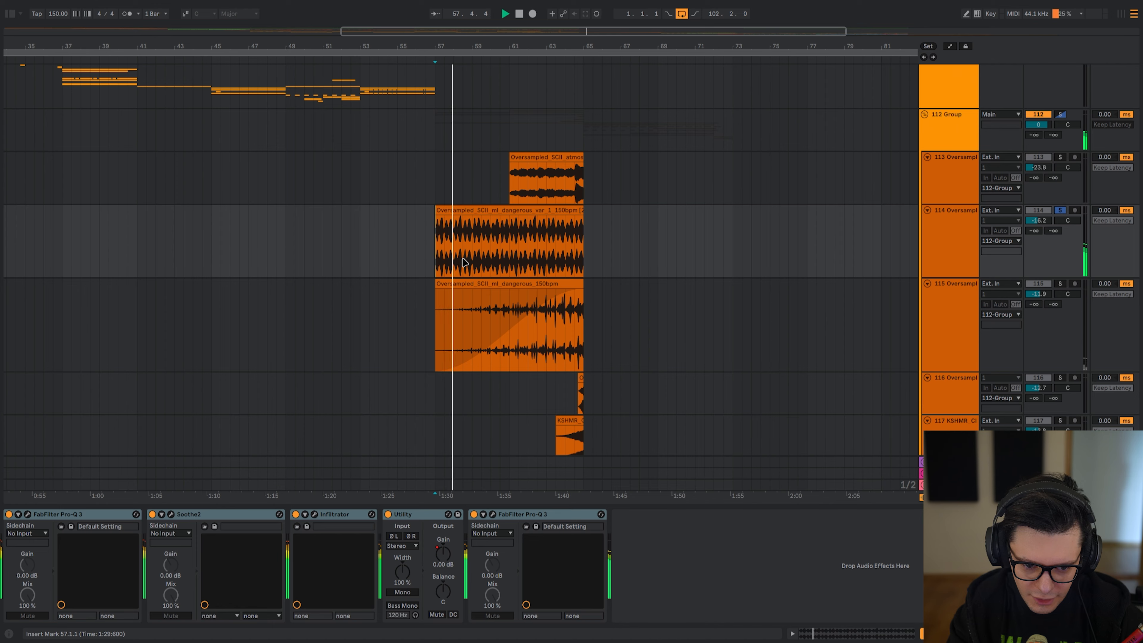
pyautogui.press('-')
pyautogui.press('+')
pyautogui.press('+')
pyautogui.moveTo(613, 232); pyautogui.dragTo(475, 209)
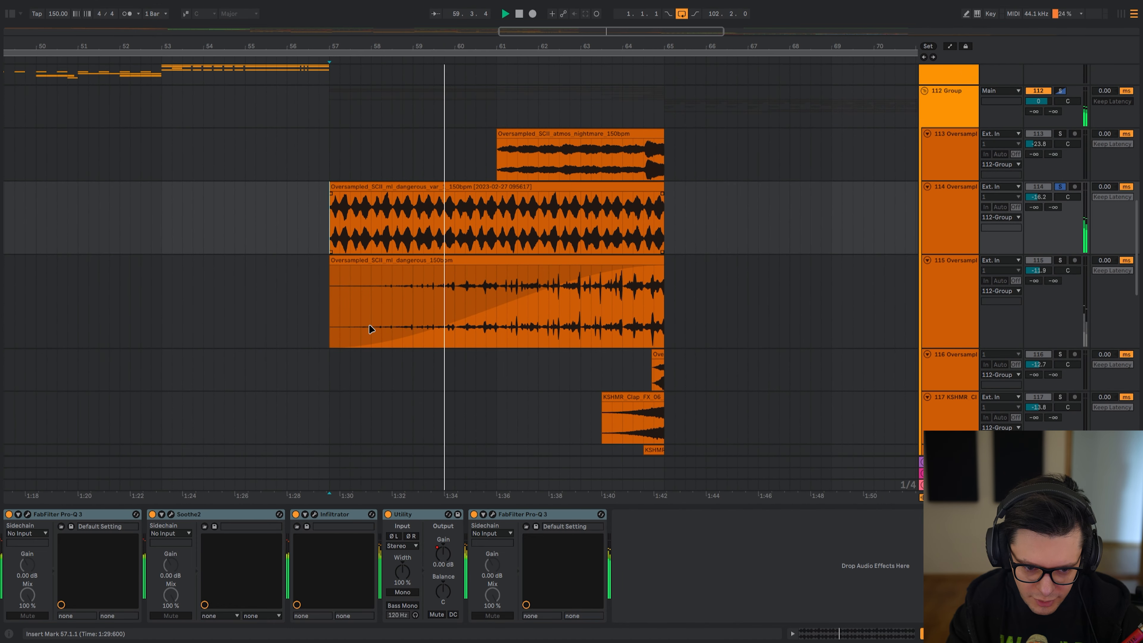
# - Audition the soloed dangerous_150bpm loop on track 115 from 58.1.1 and the atmos_nightmare clip on track 113 from 61.1.1
pyautogui.click(370, 329)
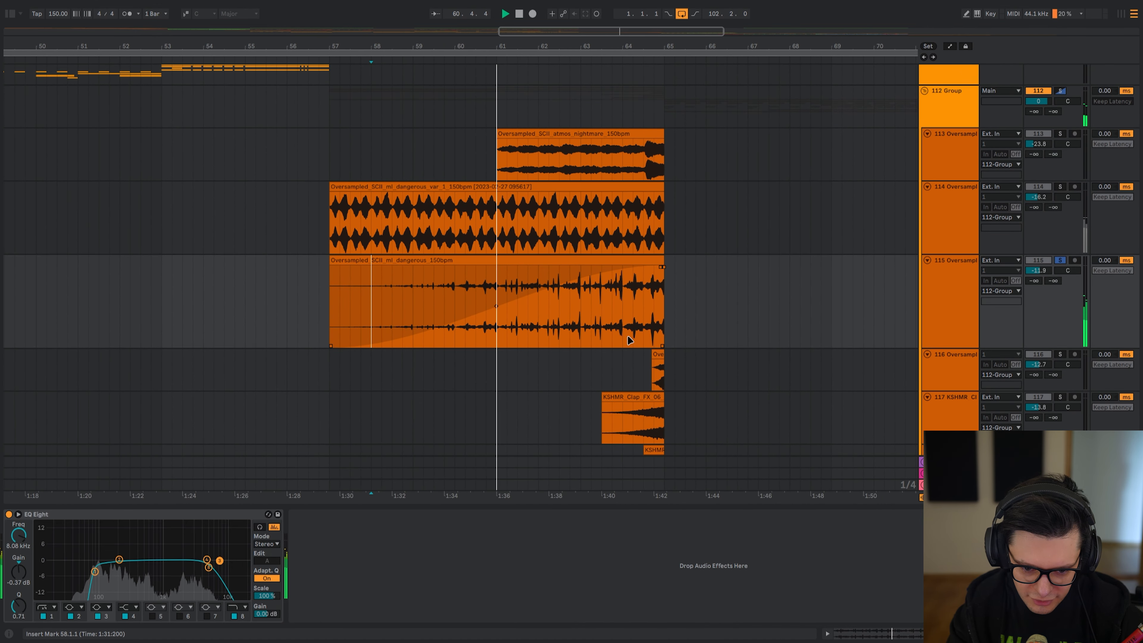
pyautogui.scroll(-1, 629, 340)
pyautogui.click(483, 154)
pyautogui.press('space')
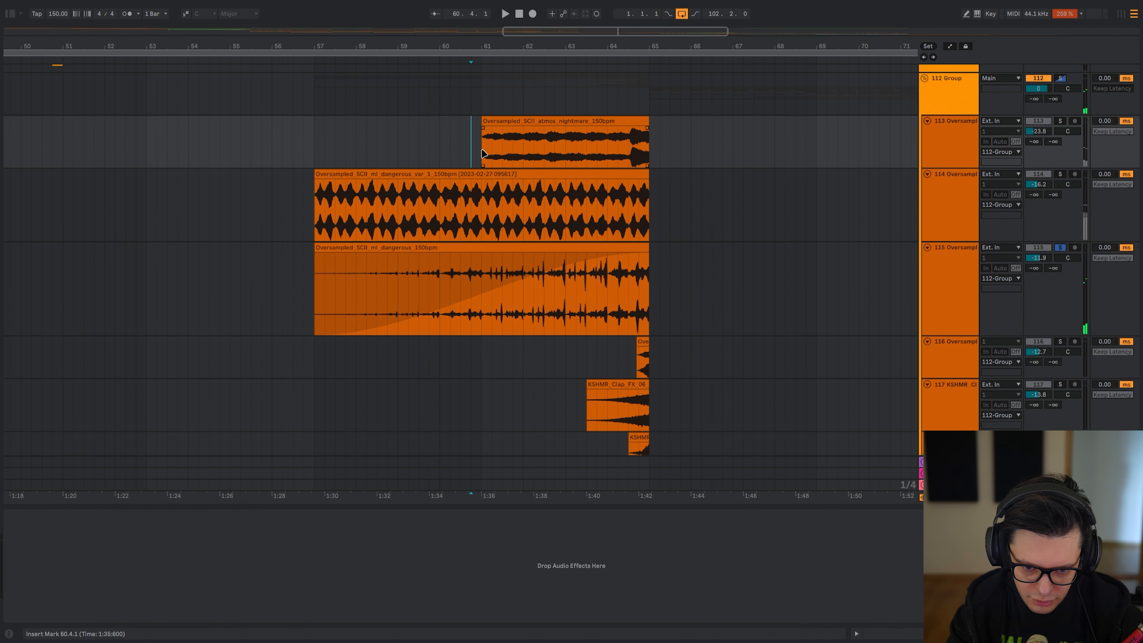
pyautogui.press('space')
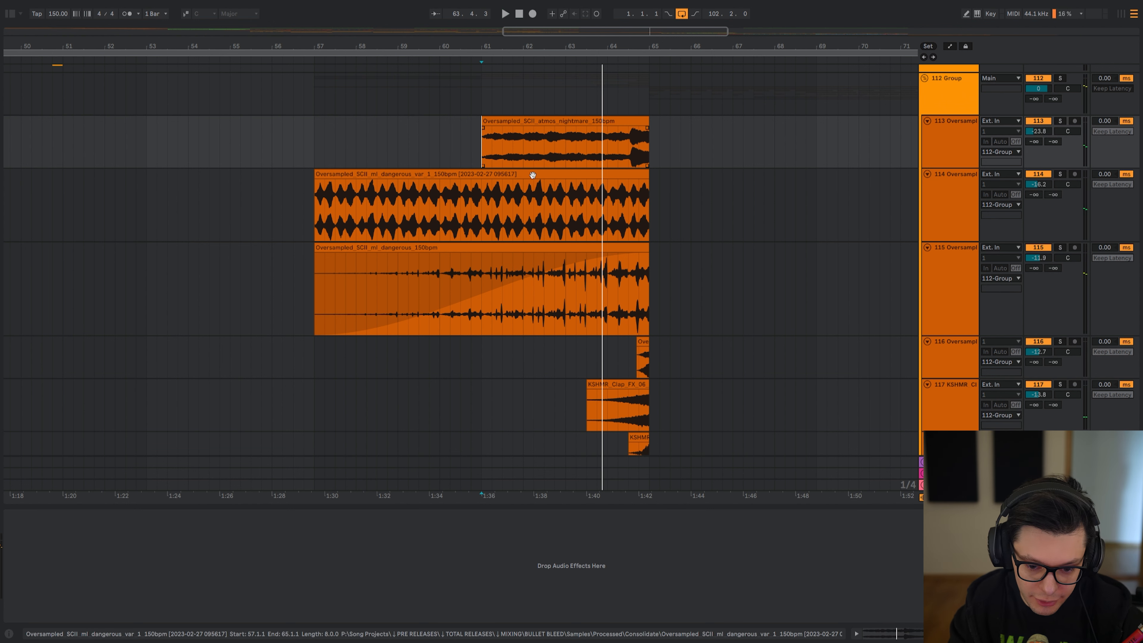
# - Select 63.4.1 to 64.4.1 across tracks 116 to 119 and solo these FX layers for auditioning
pyautogui.moveTo(566, 161); pyautogui.dragTo(615, 311)
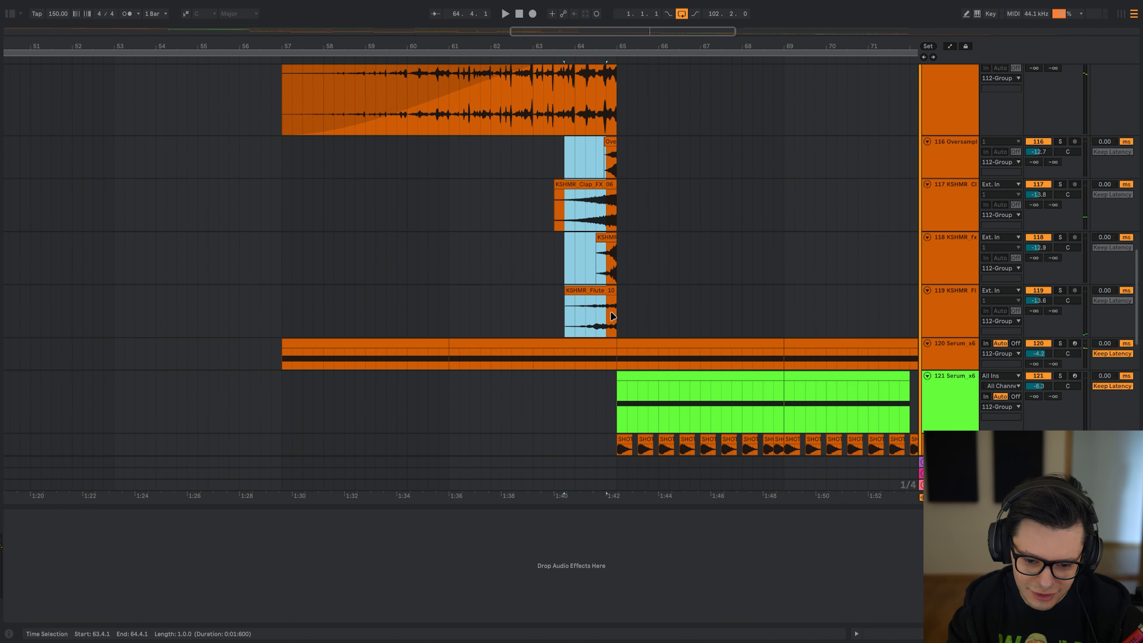
pyautogui.press('s')
pyautogui.click(566, 160)
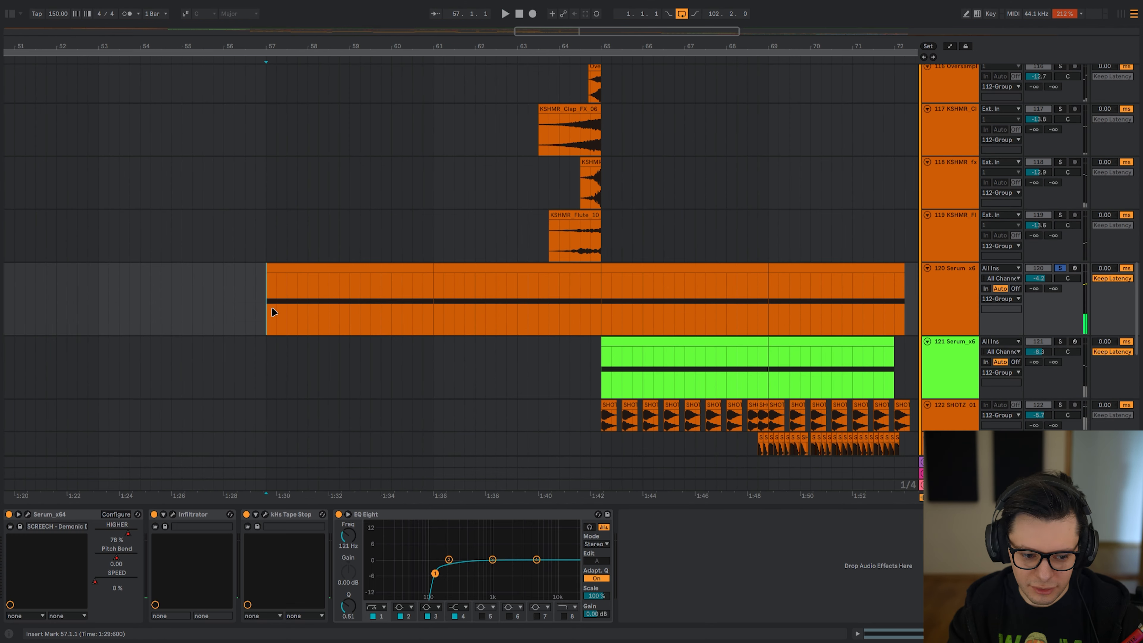
# - Play the soloed Serum screech on track 120 from 57.1.1 and deactivate its Infiltrator, kHs Tape Stop and EQ Eight
pyautogui.press('space')
pyautogui.press('space')
pyautogui.click(213, 515)
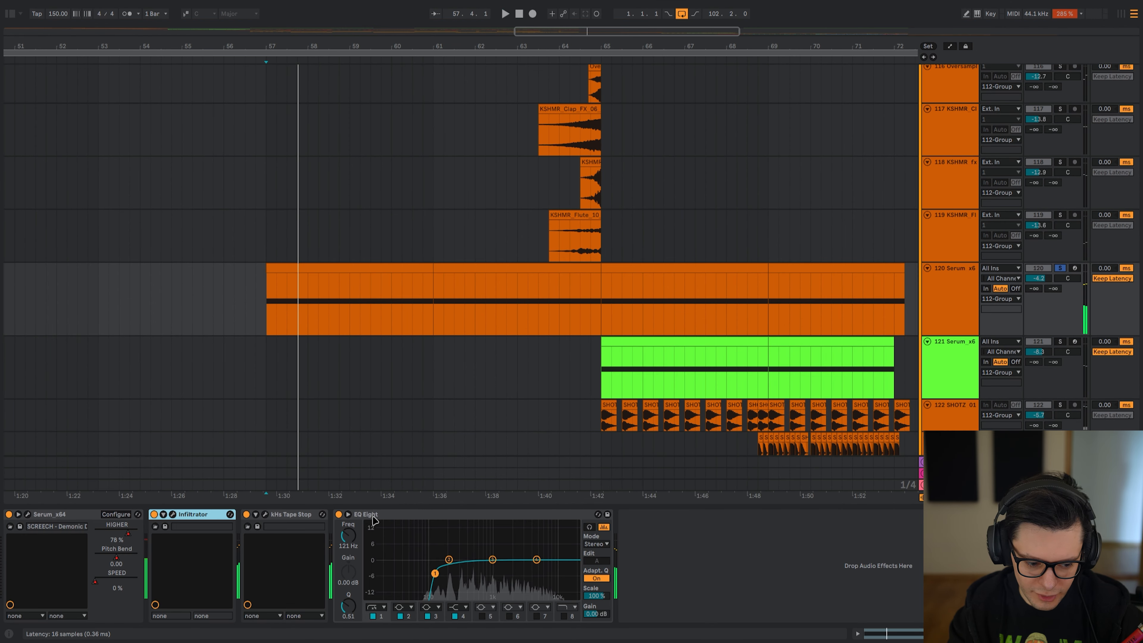
pyautogui.keyDown('shift'); pyautogui.click(367, 515); pyautogui.keyUp('shift')
pyautogui.press('0')
# - Play the unprocessed Serum screech on track 120 from 57.1.1 and open its Serum plugin window
pyautogui.press('space')
pyautogui.press('space')
pyautogui.click(28, 515)
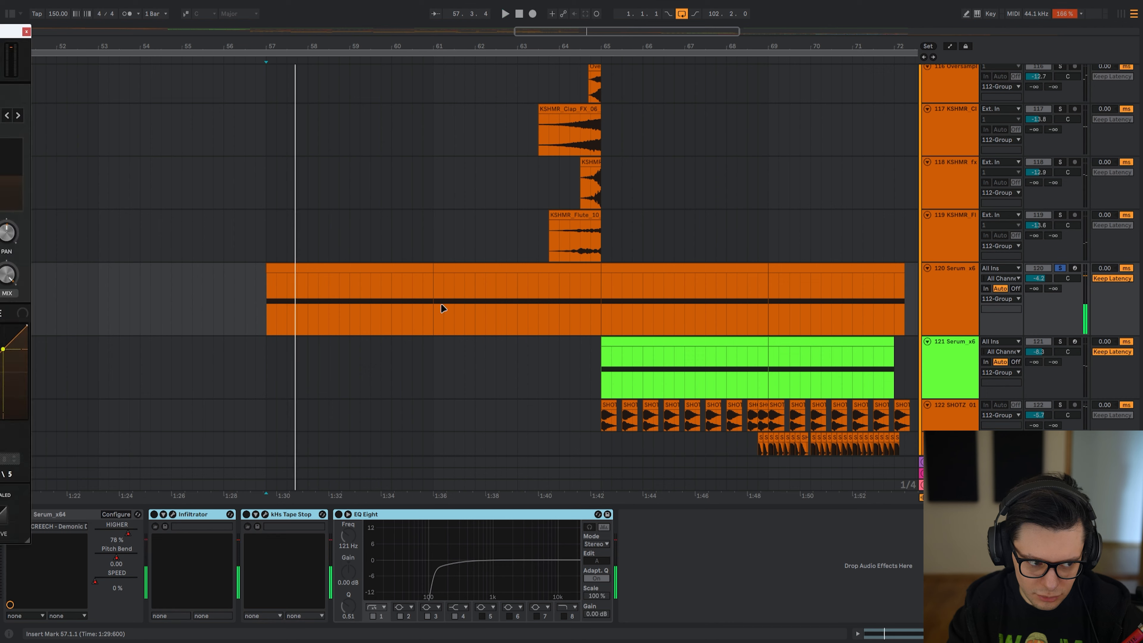
# - Examine the screech's Demonic Drone patch in Serum and play it with Infiltrator's Bigger Orient preset reactivated
pyautogui.moveTo(7, 32); pyautogui.dragTo(715, 17)
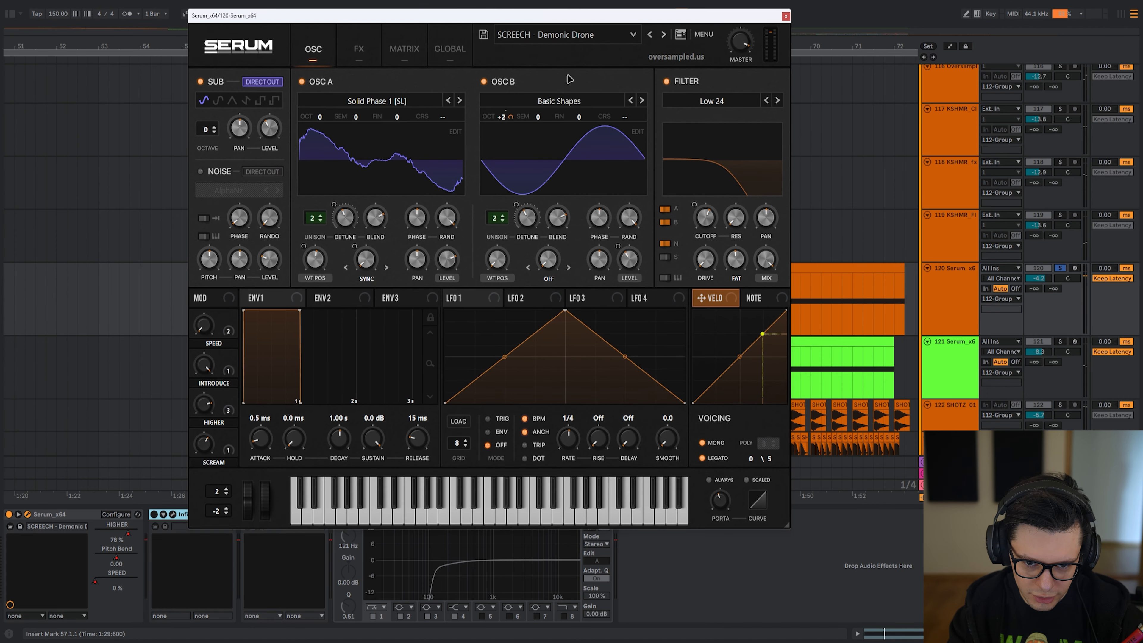
pyautogui.press('space')
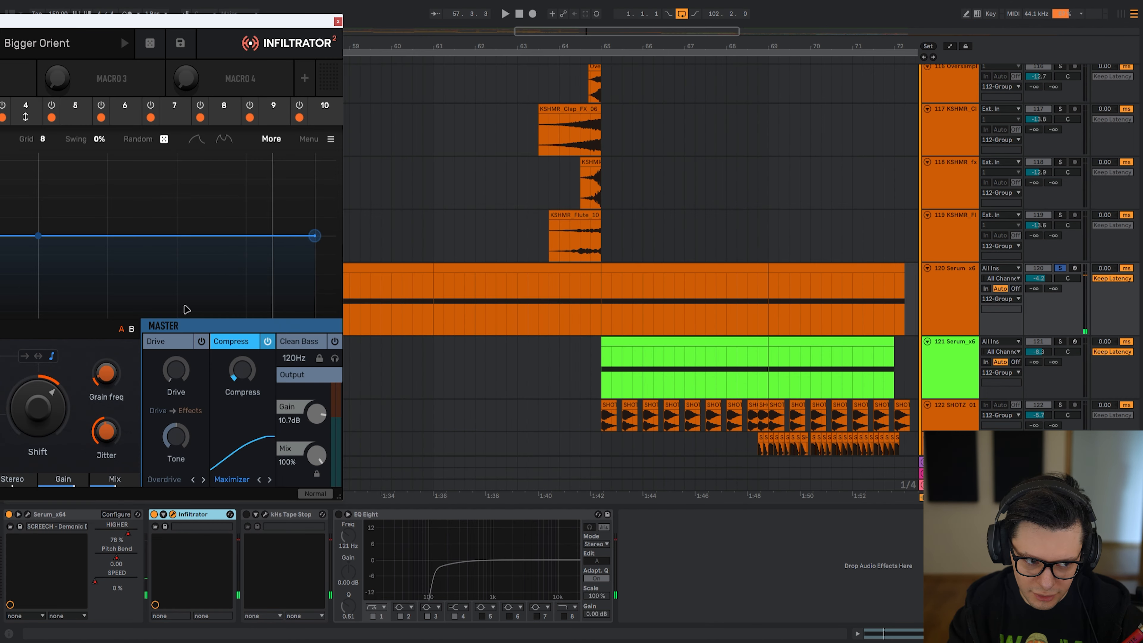
pyautogui.press('space')
pyautogui.moveTo(145, 24); pyautogui.dragTo(530, 21)
pyautogui.press('space')
pyautogui.press('space')
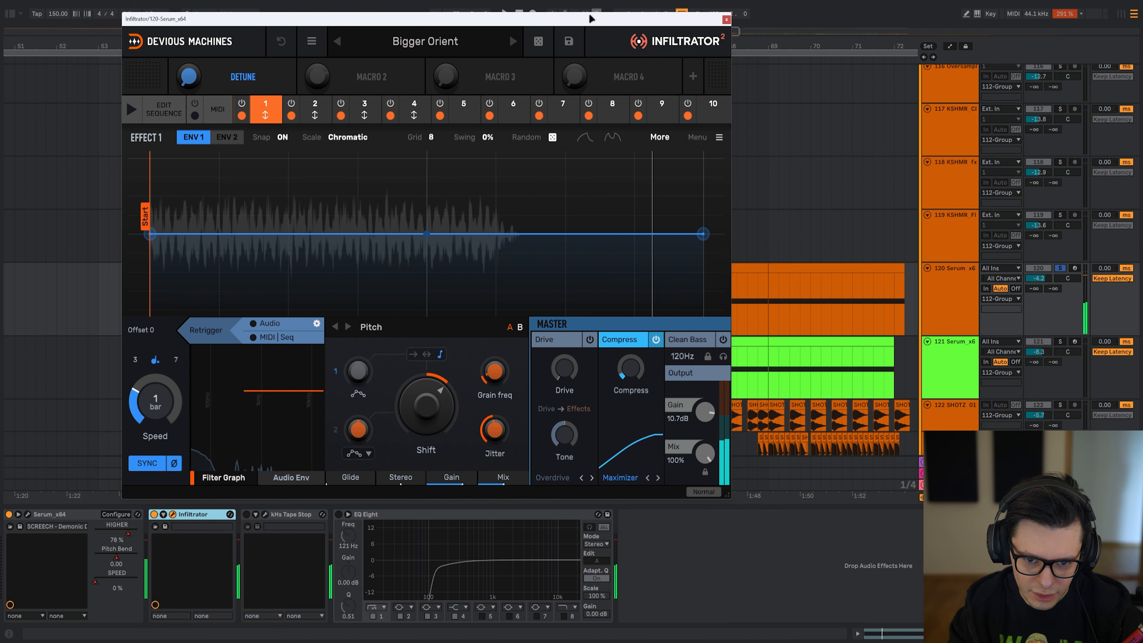
# - Check track 120's Tape Stop and Serum automation, then play the screech with kHs Tape Stop active from 57.1.1
pyautogui.press('a')
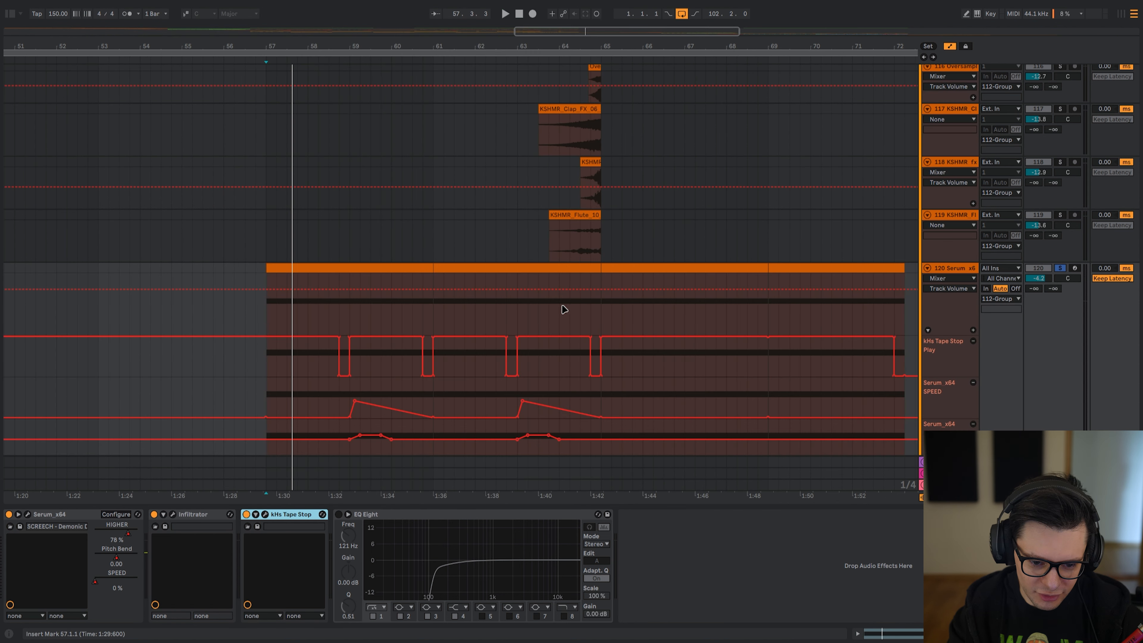
pyautogui.scroll(3, 332, 255)
pyautogui.hscroll(-2, 373, 237)
pyautogui.press('space')
pyautogui.press('a')
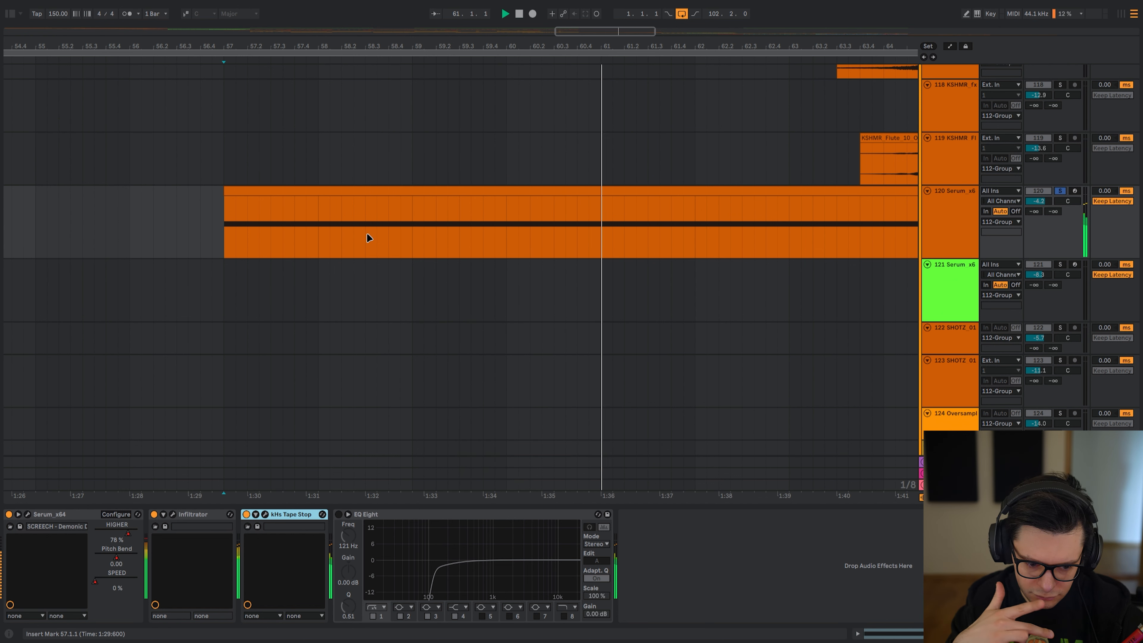
# - Reactivate EQ Eight on track 120 and play the fully processed screech from 57.1.1
pyautogui.click(418, 516)
pyautogui.press('0')
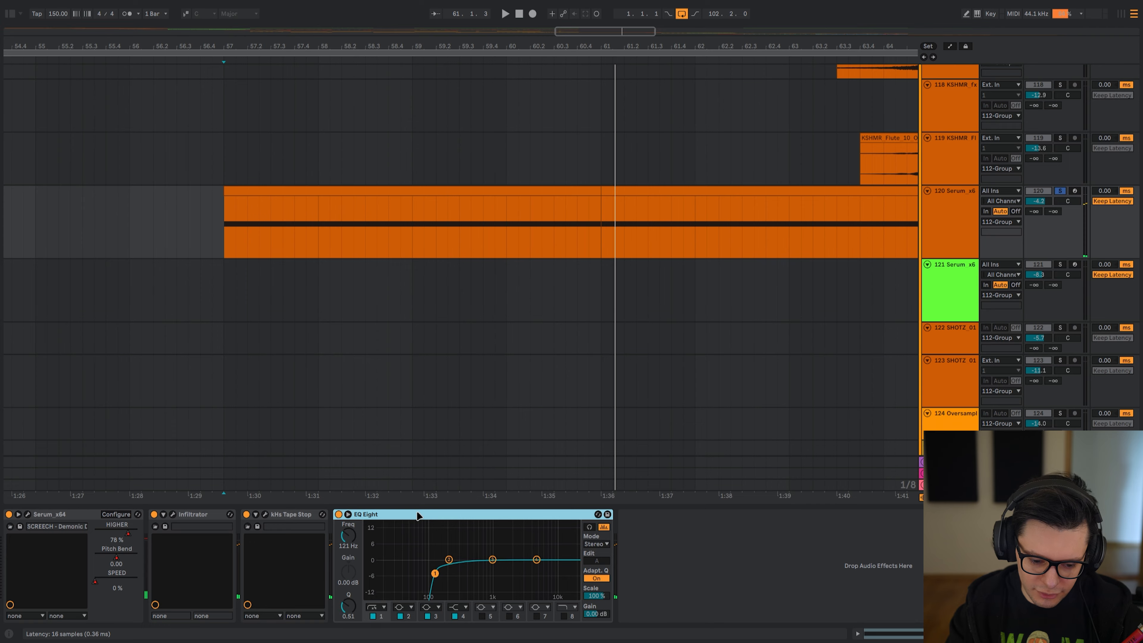
pyautogui.scroll(-4, 597, 267)
pyautogui.press('space')
pyautogui.moveTo(627, 255); pyautogui.dragTo(563, 281)
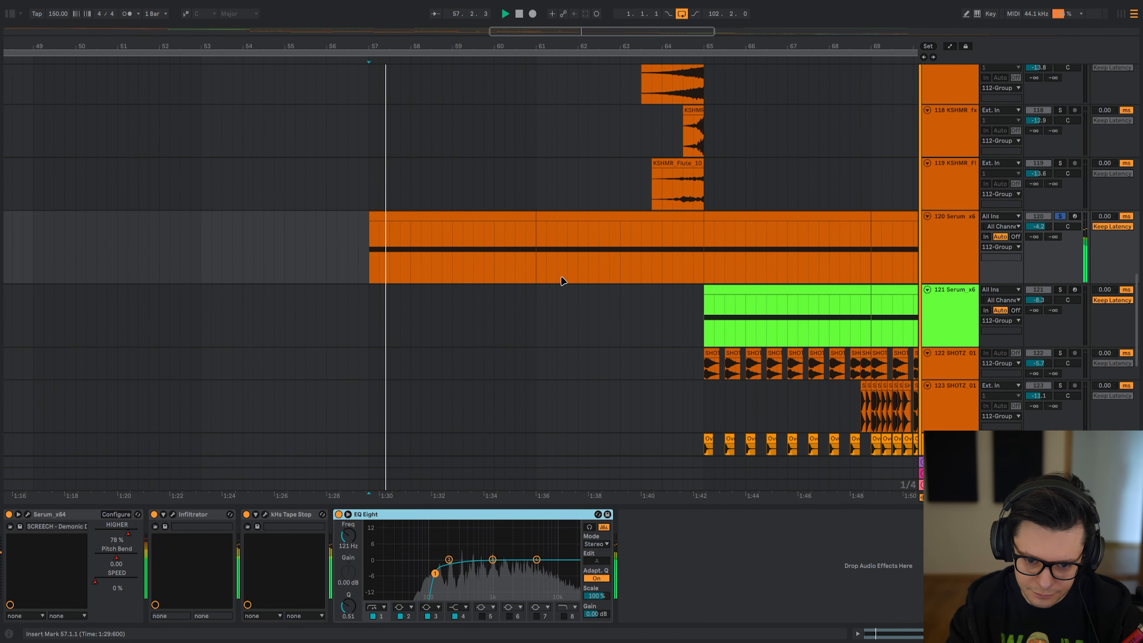
# - Unsolo the screech and play the full arrangement from 62.3.1, following the layers of tracks 113 to 127
pyautogui.click(600, 267)
pyautogui.press('space')
pyautogui.press('space')
pyautogui.press('s')
pyautogui.moveTo(555, 209); pyautogui.dragTo(558, 366)
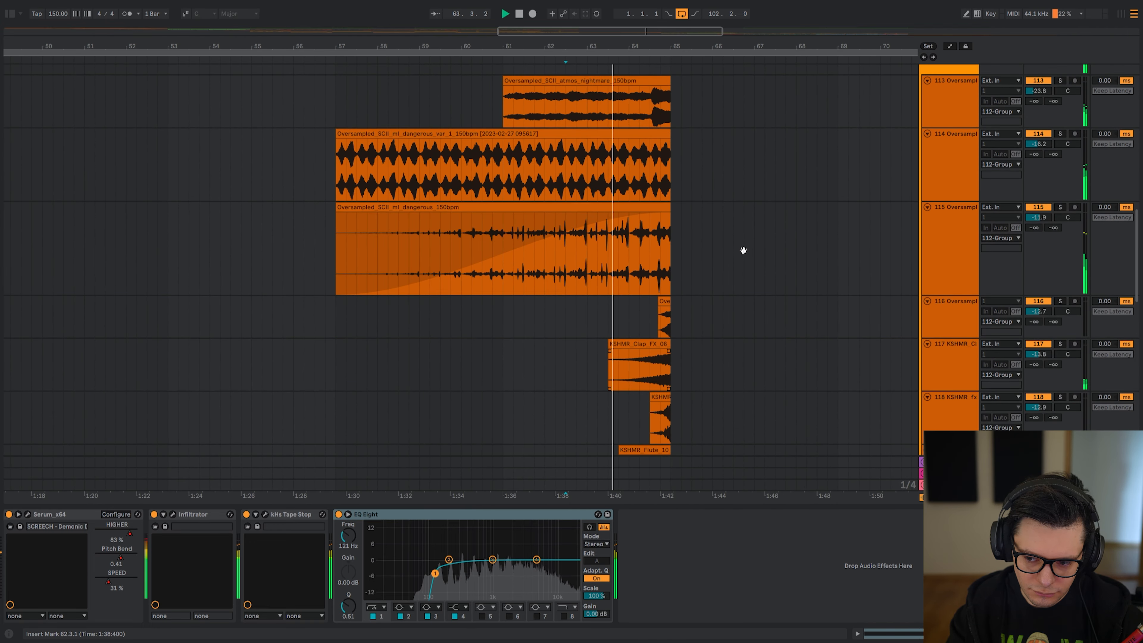
pyautogui.moveTo(742, 250); pyautogui.dragTo(613, 142)
pyautogui.scroll(-5, 595, 171)
pyautogui.hscroll(3, 568, 262)
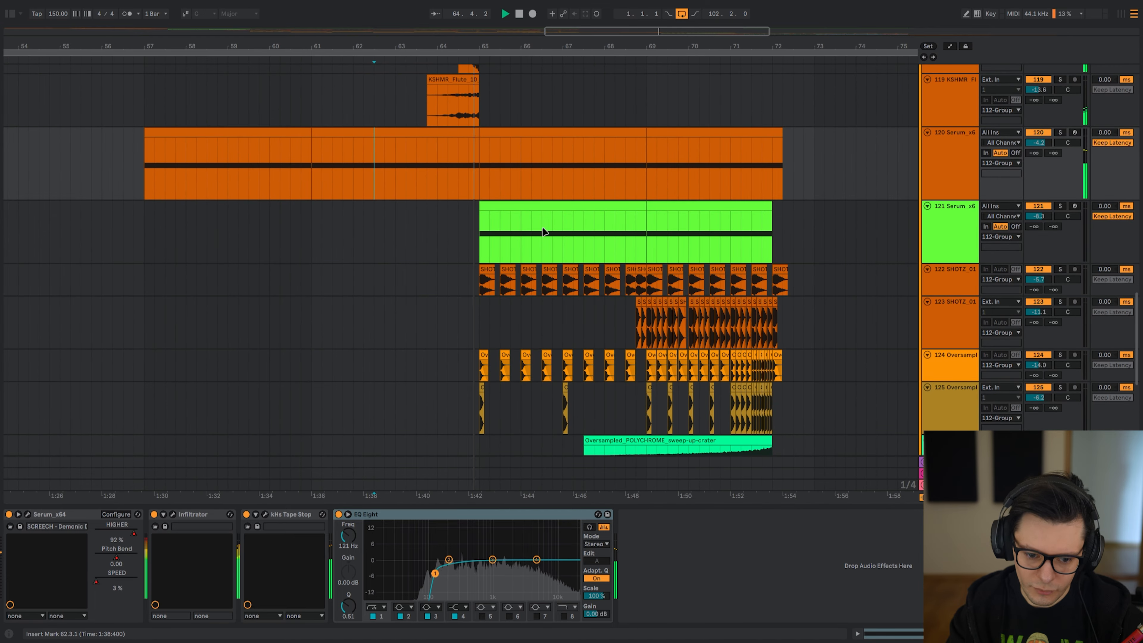
pyautogui.scroll(-4, 568, 267)
pyautogui.hscroll(1, 568, 267)
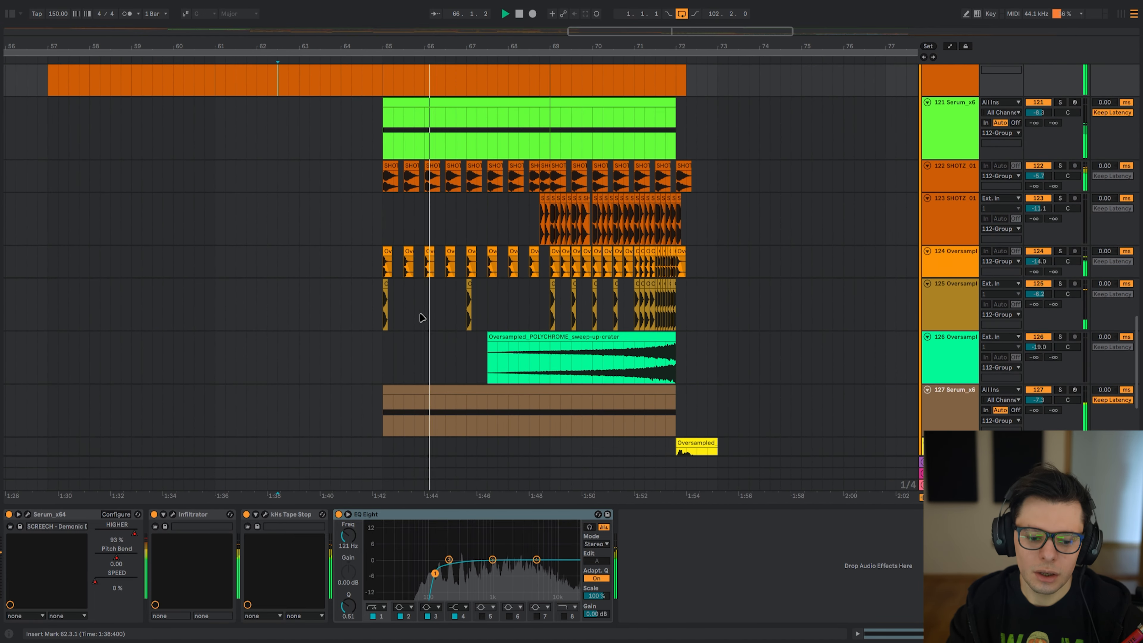
# - Solo the Oversampled hits on track 124 and audition them from 65.1.1
pyautogui.click(388, 264)
pyautogui.moveTo(450, 204); pyautogui.dragTo(306, 19)
pyautogui.scroll(5, 310, 145)
pyautogui.scroll(-1, 310, 145)
pyautogui.scroll(-4, 310, 145)
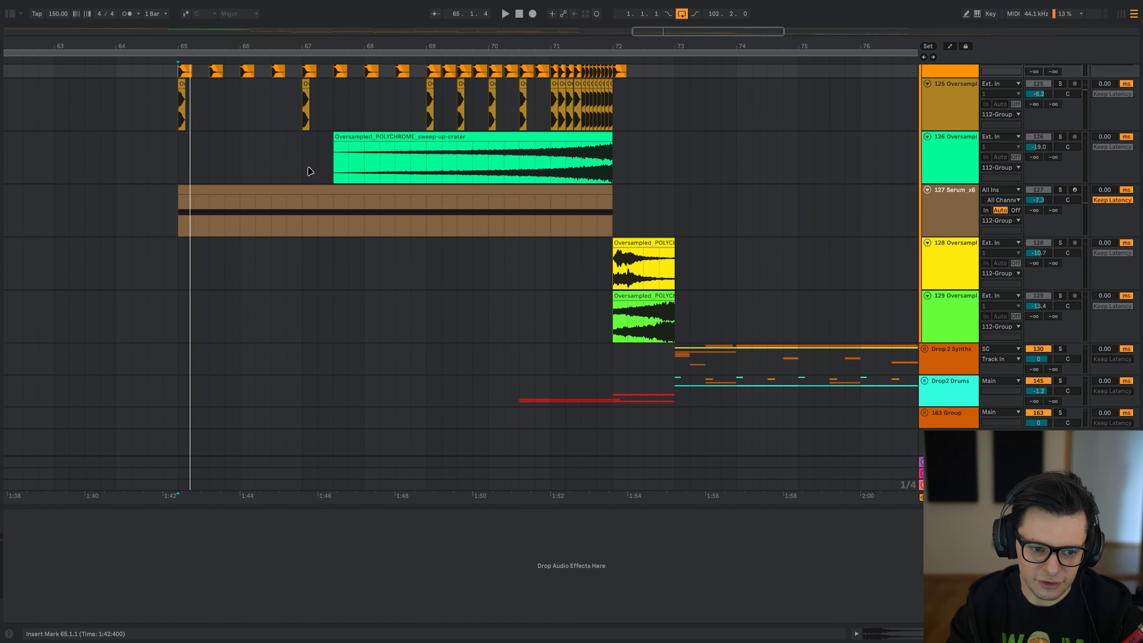
pyautogui.scroll(5, 309, 173)
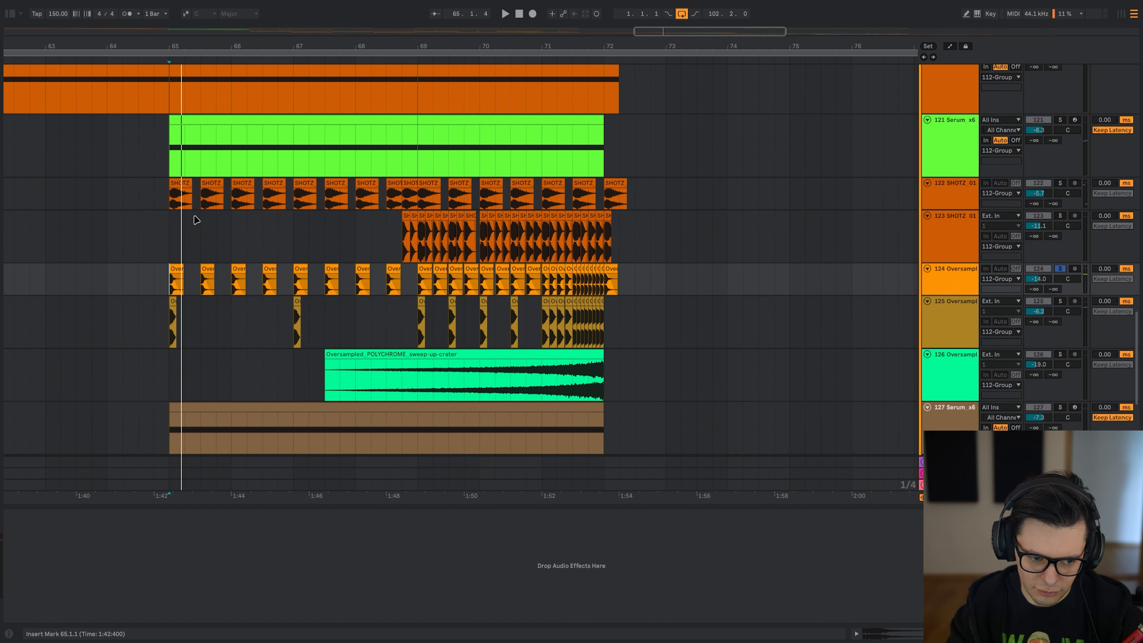
# - Solo the SHOTZ_01_C# hits on track 122, play them from 65.1.1 and bypass their effects chain
pyautogui.click(177, 203)
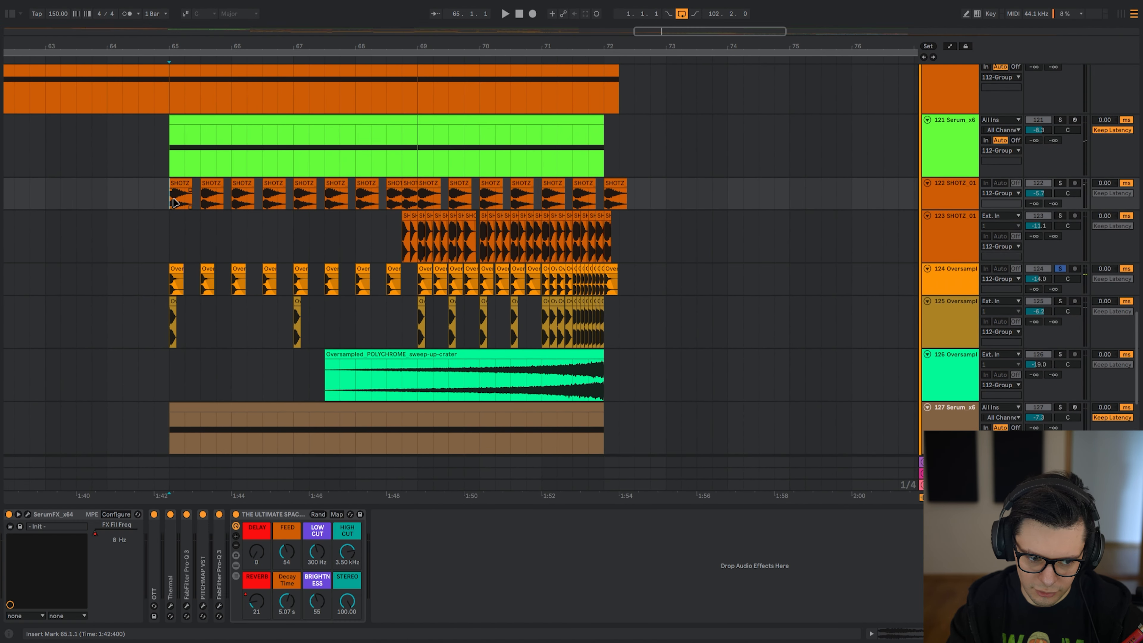
pyautogui.press('s')
pyautogui.press('space')
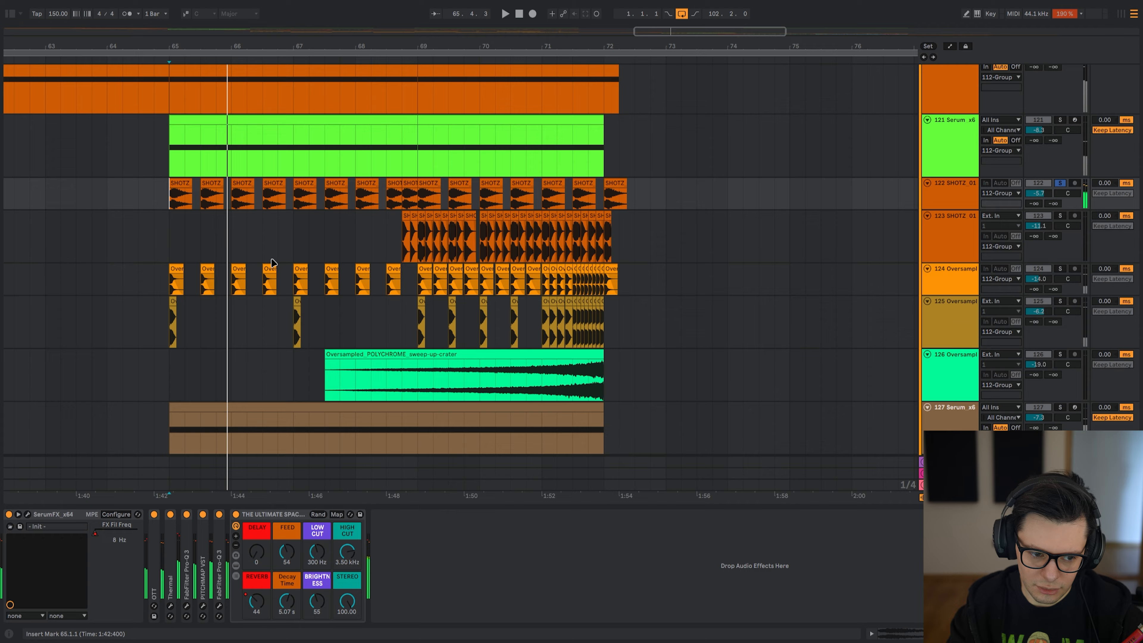
pyautogui.scroll(-4, 207, 290)
pyautogui.click(274, 515)
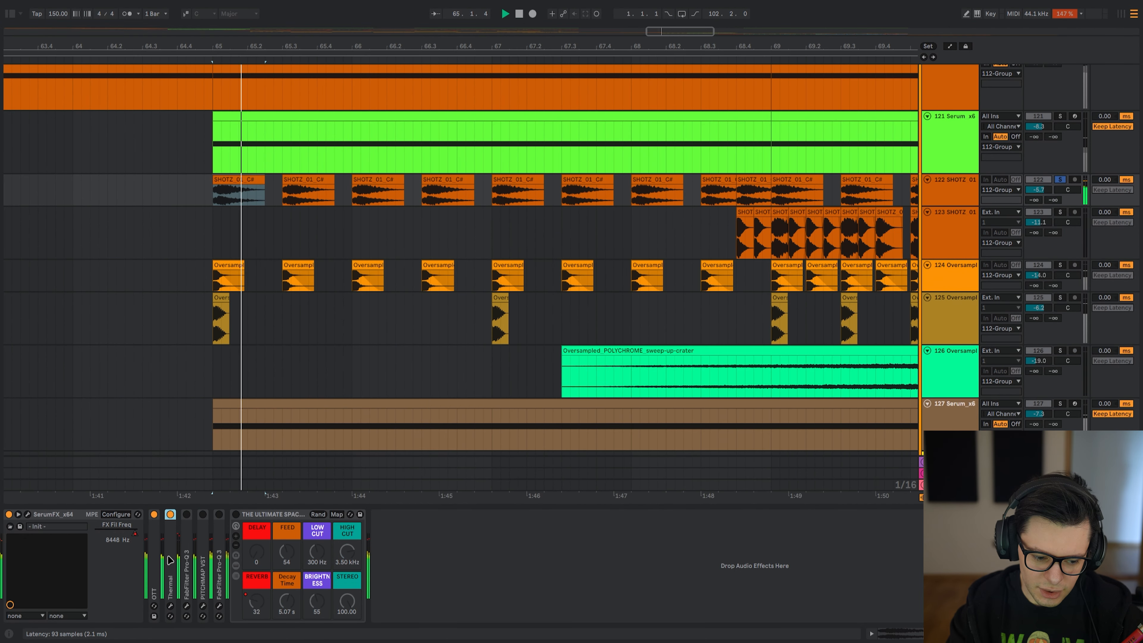
# - Reactivate track 122's effects one after another during playback and inspect the PITCHMAP settings
pyautogui.hotkey('alt', 'space')
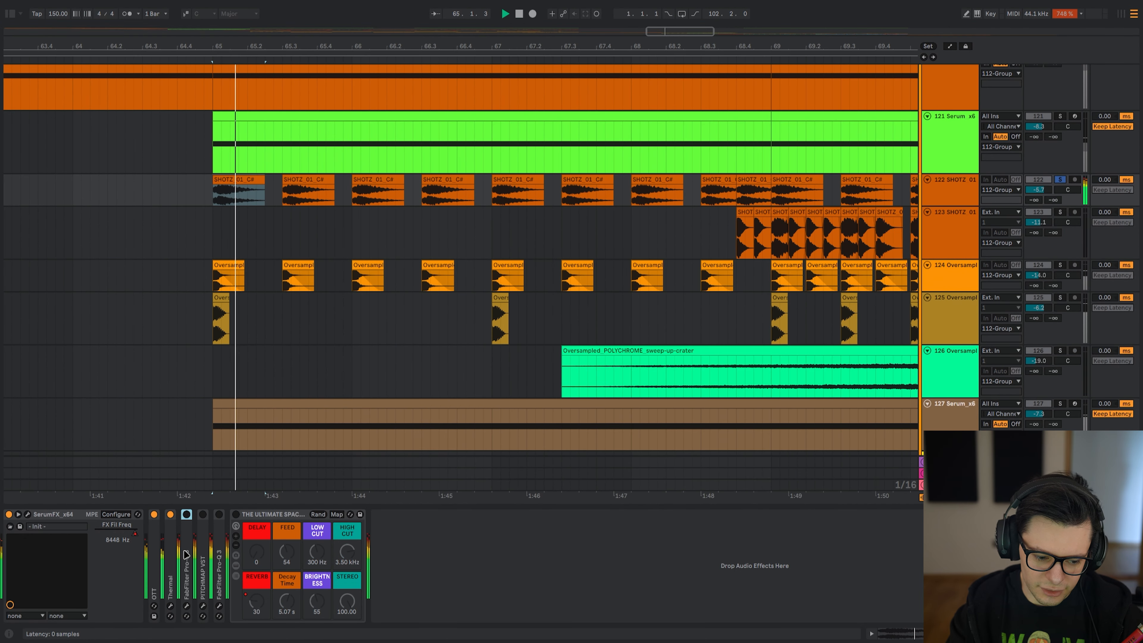
pyautogui.click(205, 551)
pyautogui.click(202, 604)
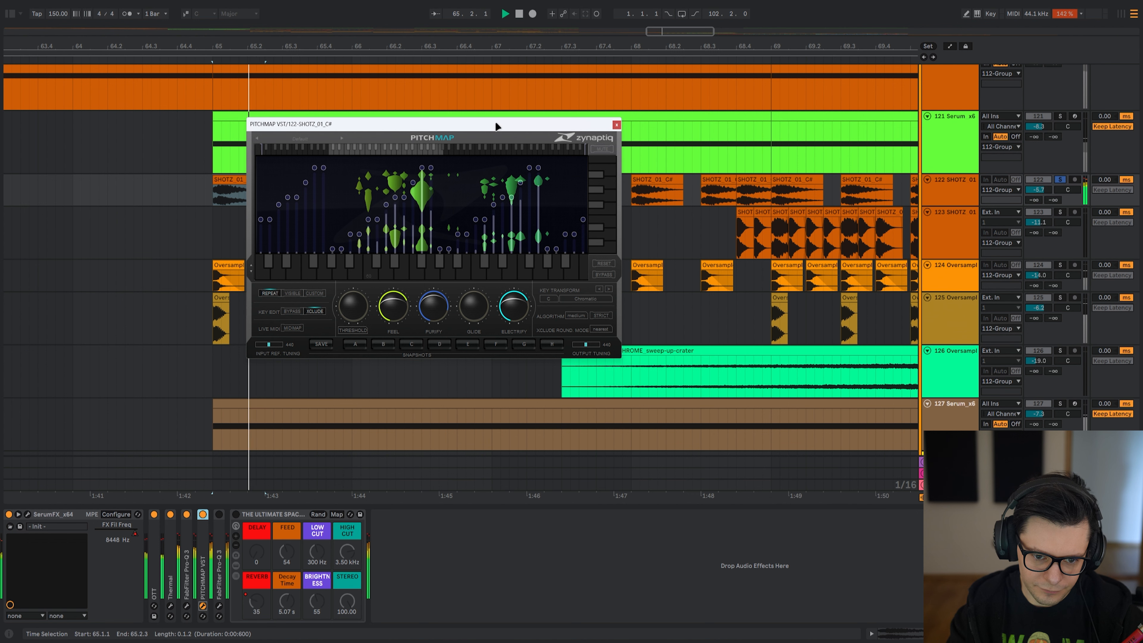
pyautogui.click(203, 605)
pyautogui.press('a')
pyautogui.press('space')
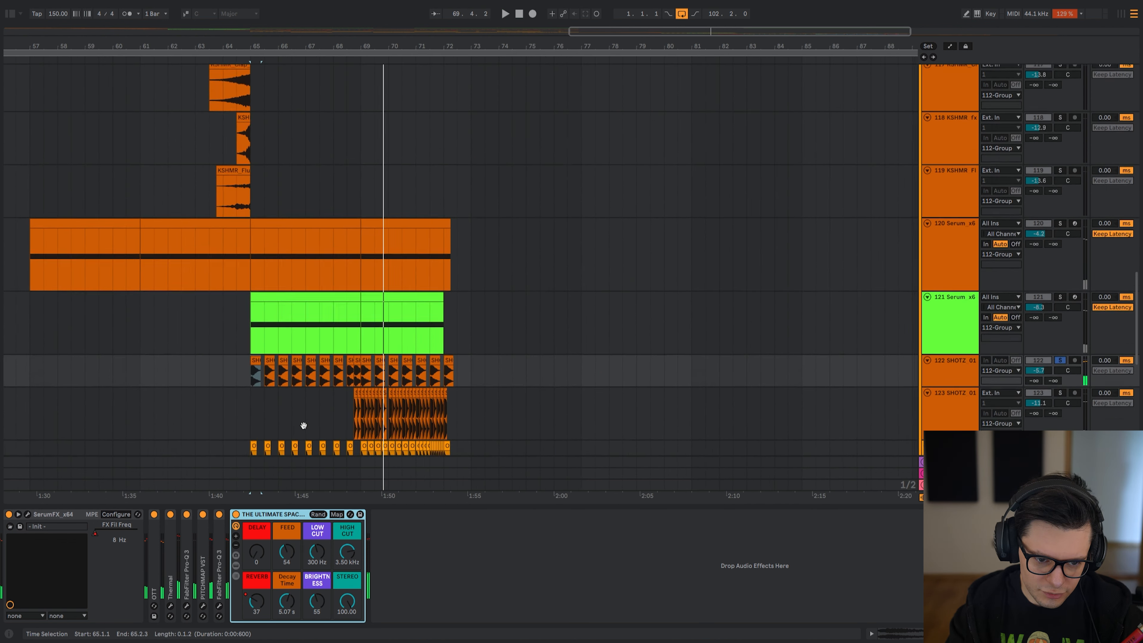
# - Play the soloed SHOTZ_01 layer on track 123 from 68.4.1 and observe its EQ Eight filter sweep
pyautogui.moveTo(304, 427); pyautogui.dragTo(282, 253)
pyautogui.click(312, 252)
pyautogui.press('space')
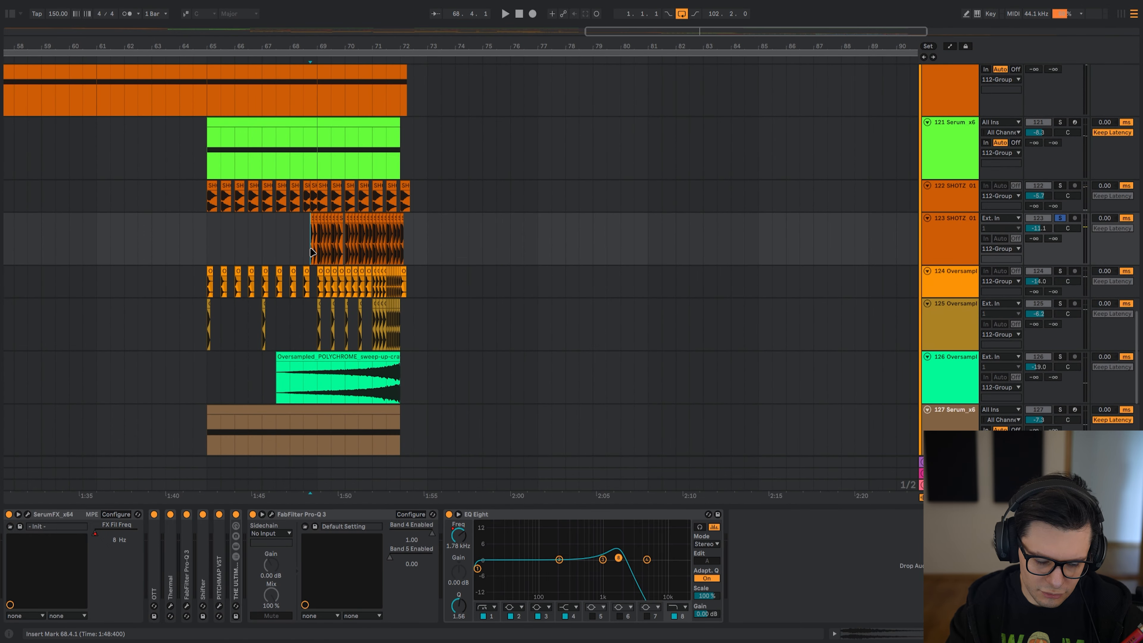
pyautogui.press('space')
pyautogui.moveTo(618, 557); pyautogui.dragTo(643, 559)
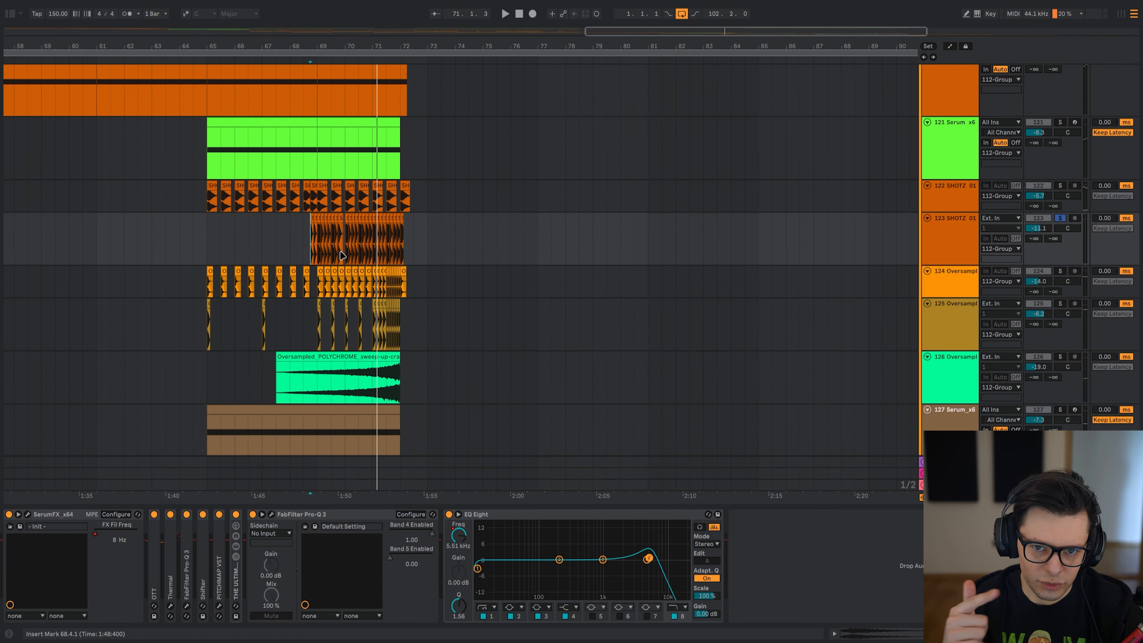
pyautogui.press('space')
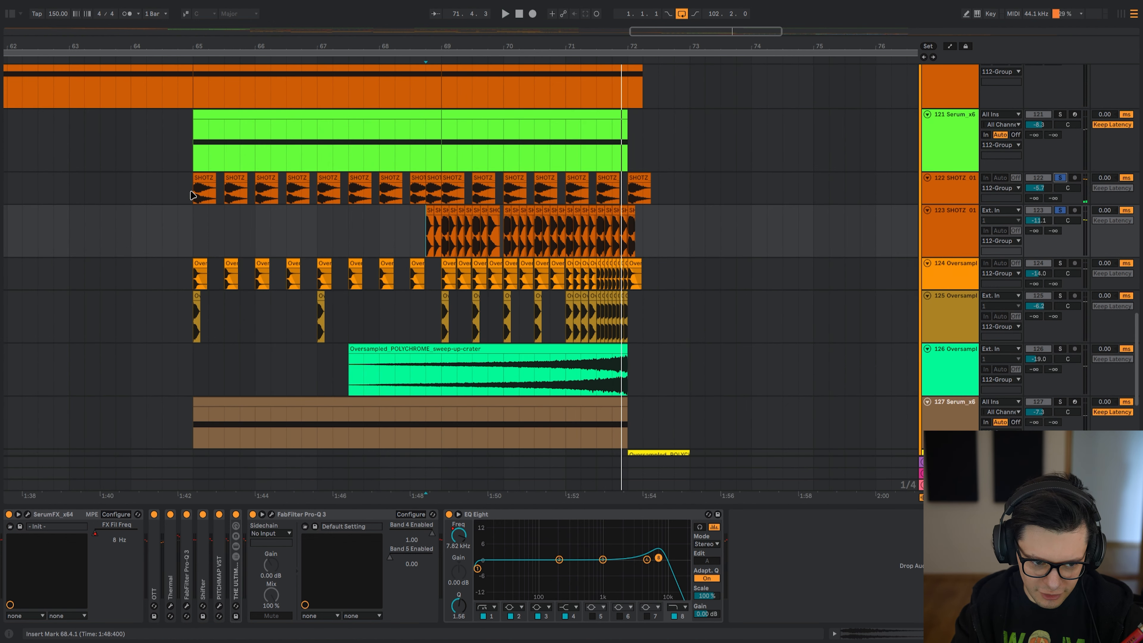
# - Audition the soloed layers of tracks 122 to 125 together from 65.1.1 and from 69.1.1
pyautogui.click(193, 195)
pyautogui.press('space')
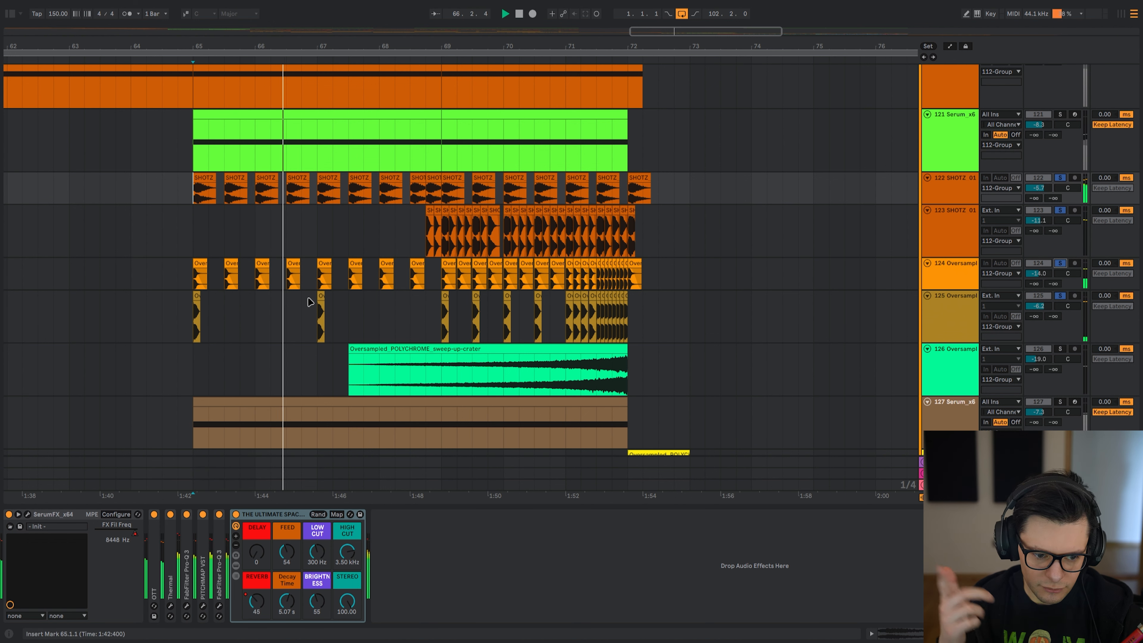
pyautogui.click(444, 323)
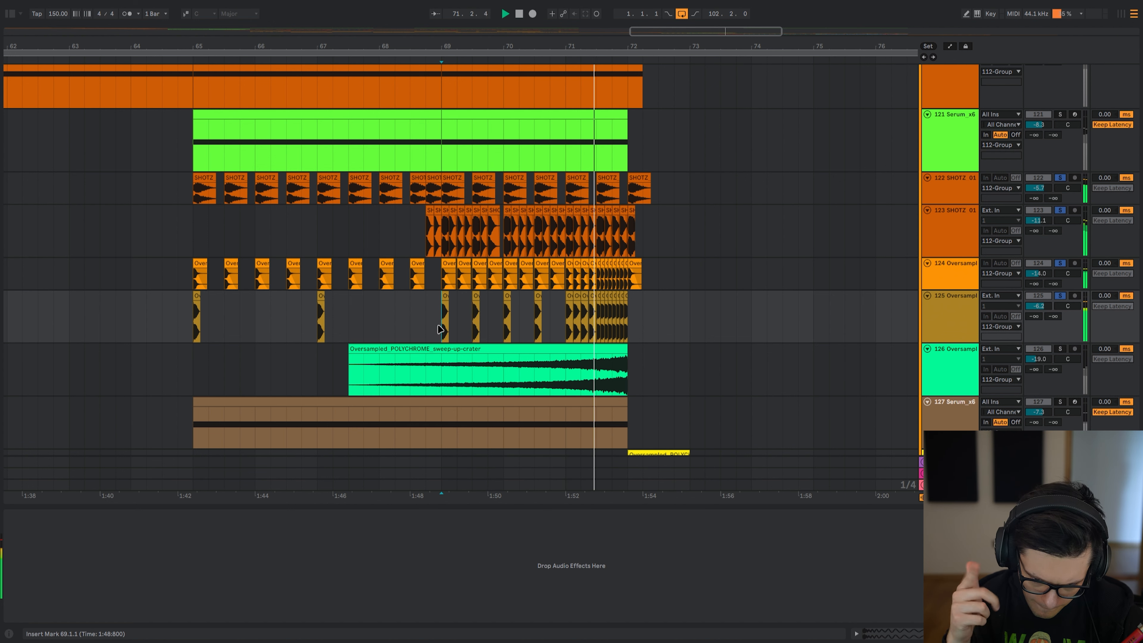
pyautogui.scroll(2, 450, 403)
pyautogui.hscroll(2, 450, 403)
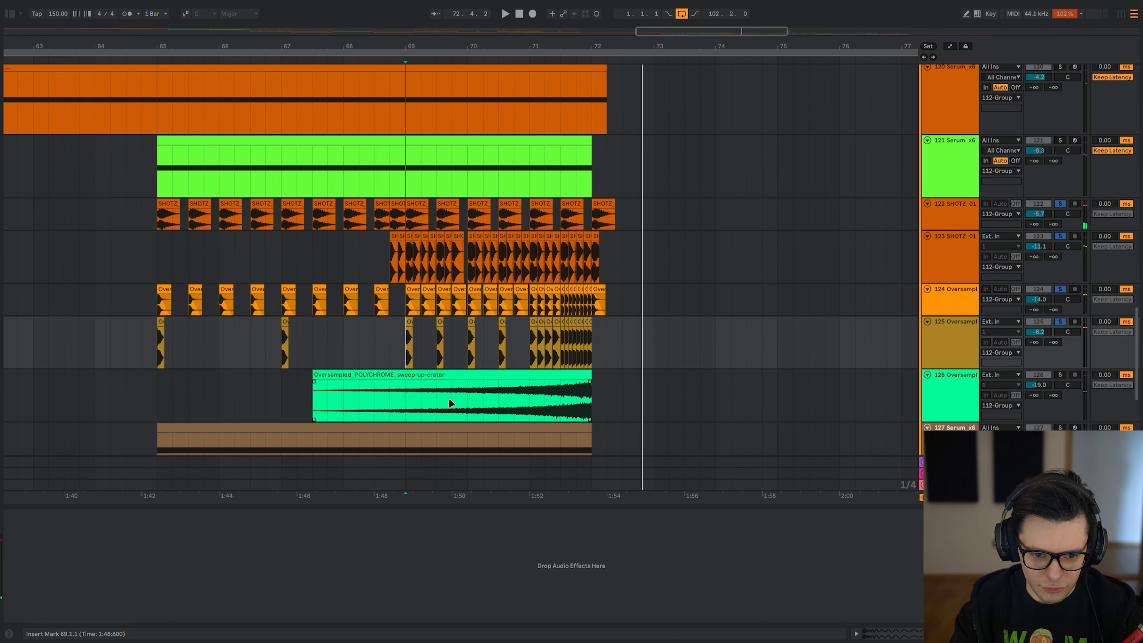
# - Add the sweep-up-crater riser on track 126 to the soloed layers and play from 69.1.1 and 70.3.1
pyautogui.click(411, 407)
pyautogui.press('space')
pyautogui.press('space')
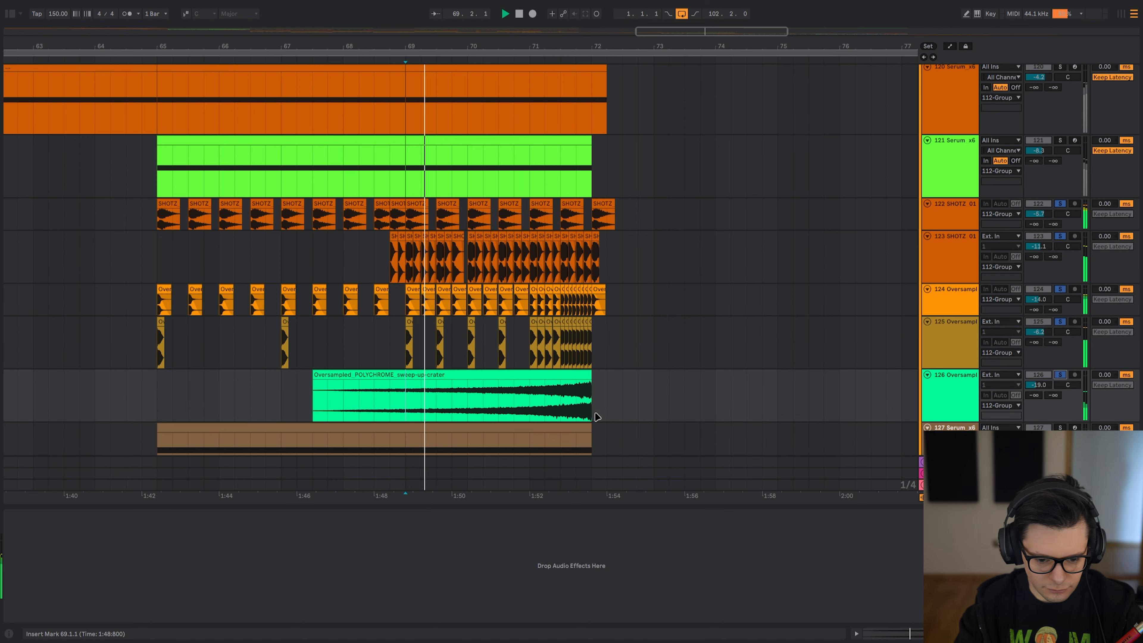
pyautogui.click(499, 399)
pyautogui.scroll(-3, 632, 376)
pyautogui.hscroll(1, 632, 376)
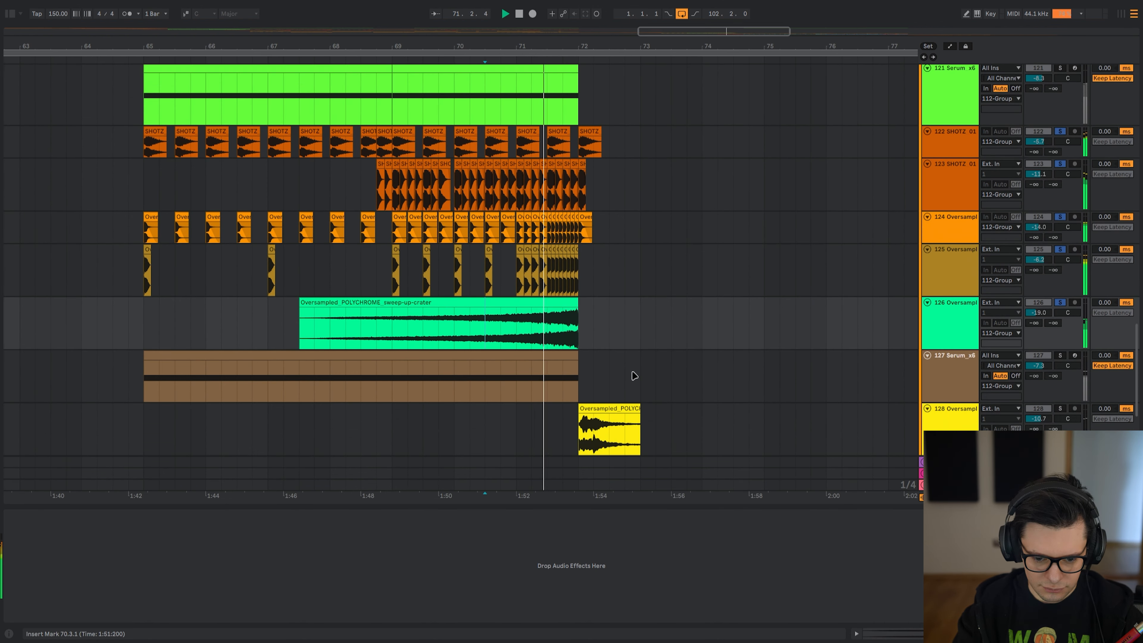
# - Mark the one-bar gap from 72.1.1 to 73.1.1 on track 121 and look over the surrounding arrangement
pyautogui.moveTo(626, 505); pyautogui.dragTo(626, 585)
pyautogui.scroll(-1, 634, 403)
pyautogui.scroll(3, 634, 404)
pyautogui.press('space')
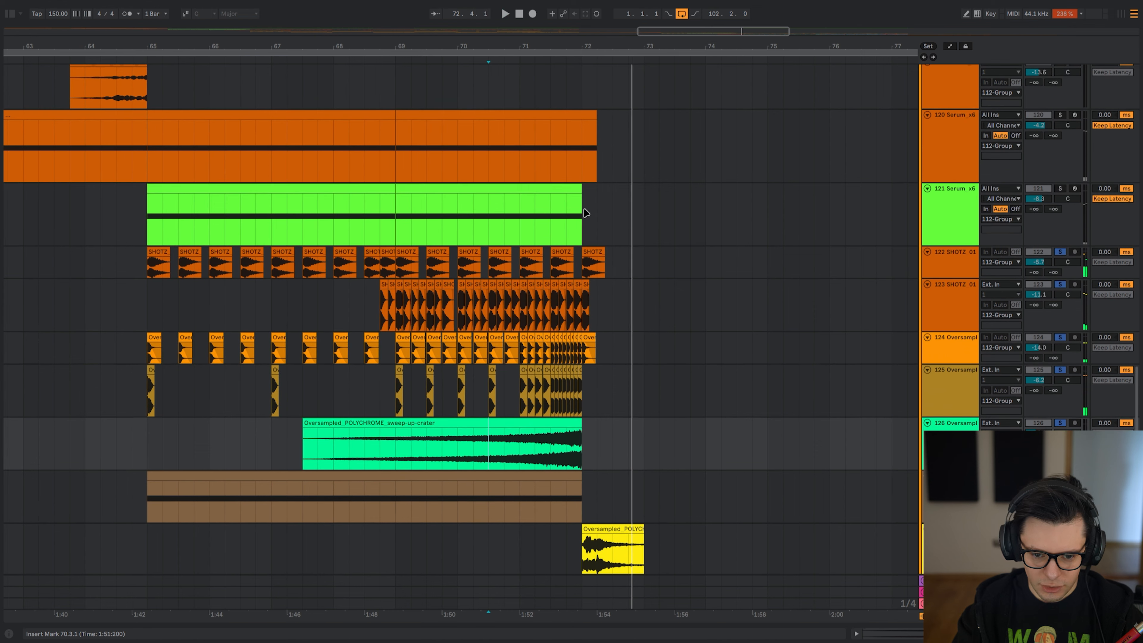
pyautogui.moveTo(583, 216); pyautogui.dragTo(644, 219)
pyautogui.scroll(-5, 636, 253)
pyautogui.moveTo(666, 299); pyautogui.dragTo(630, 135)
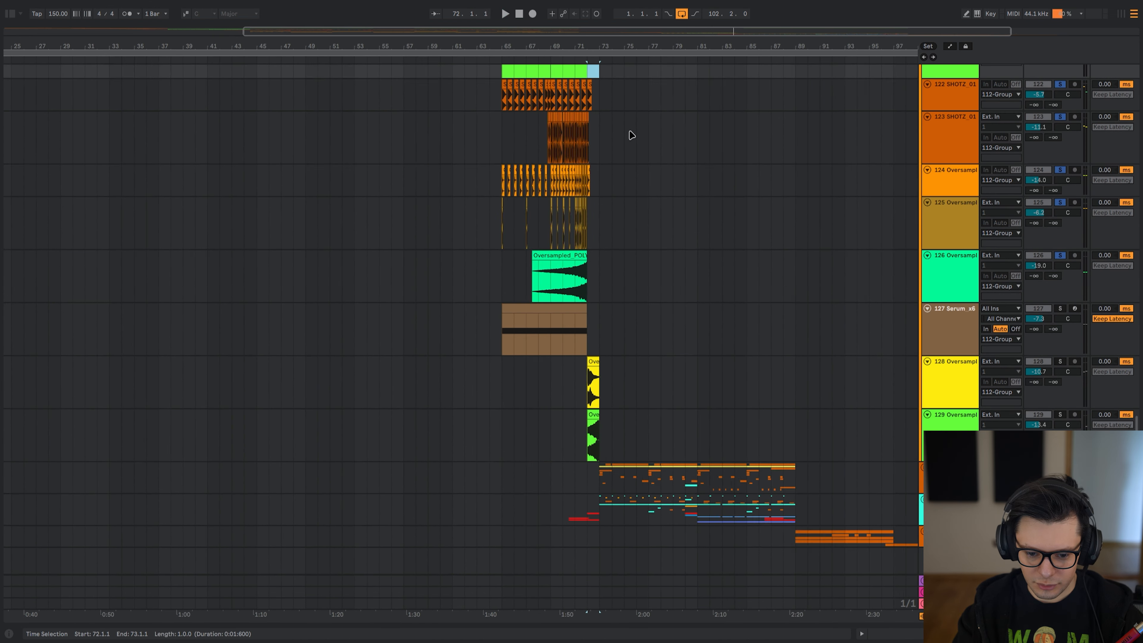
pyautogui.scroll(3, 602, 195)
pyautogui.moveTo(603, 191)
pyautogui.mouseDown()
pyautogui.moveTo(603, 331)
pyautogui.moveTo(633, 169)
pyautogui.moveTo(693, 320)
pyautogui.mouseUp()
pyautogui.scroll(3, 603, 331)
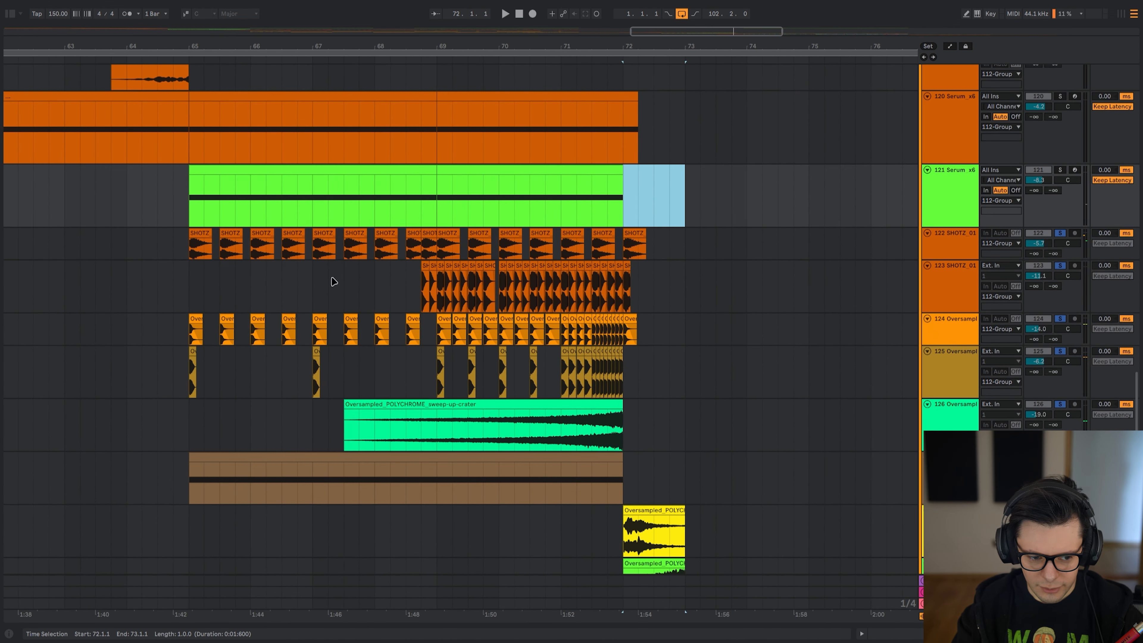
# - Play the Serum layer on track 121 from 65.1.1, first with the soloed hits and then alone
pyautogui.click(190, 151)
pyautogui.click(193, 210)
pyautogui.click(1060, 171)
pyautogui.press('space')
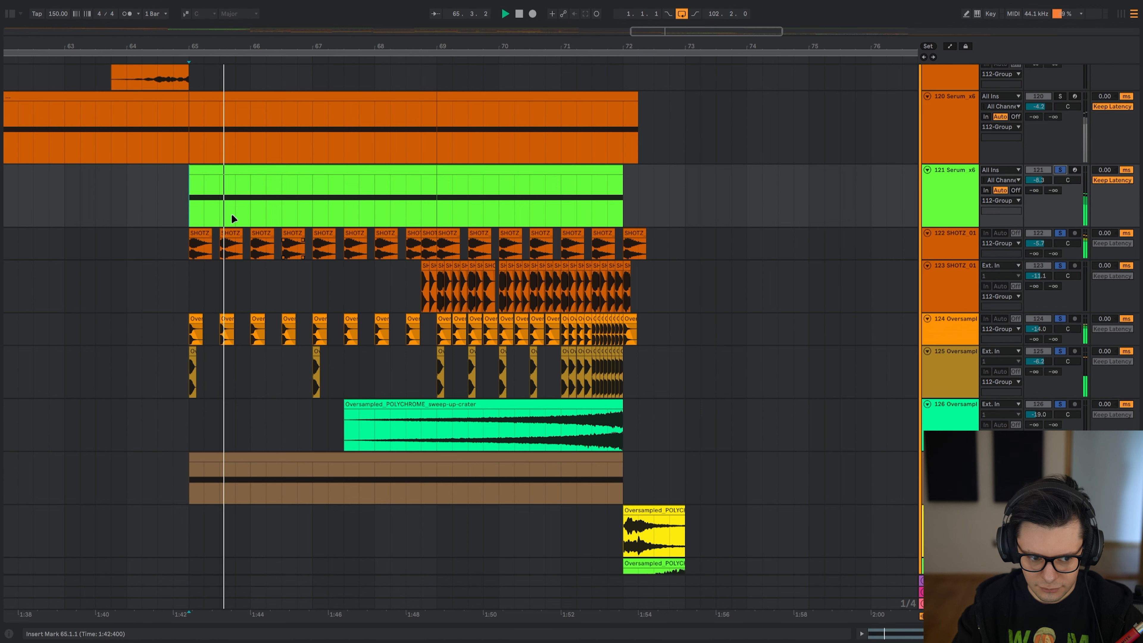
pyautogui.press('s')
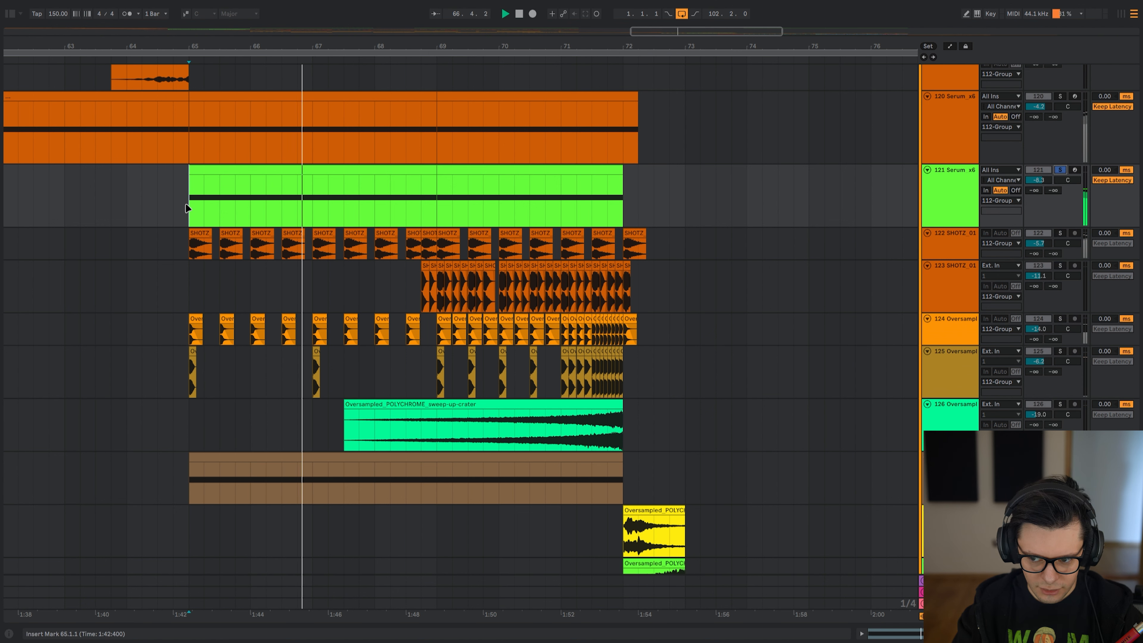
# - Show track 121's device chain and toggle its Infiltrator while auditioning the screech
pyautogui.hotkey('shift', 'Tab')
pyautogui.hotkey('shift', 'Tab')
pyautogui.click(208, 515)
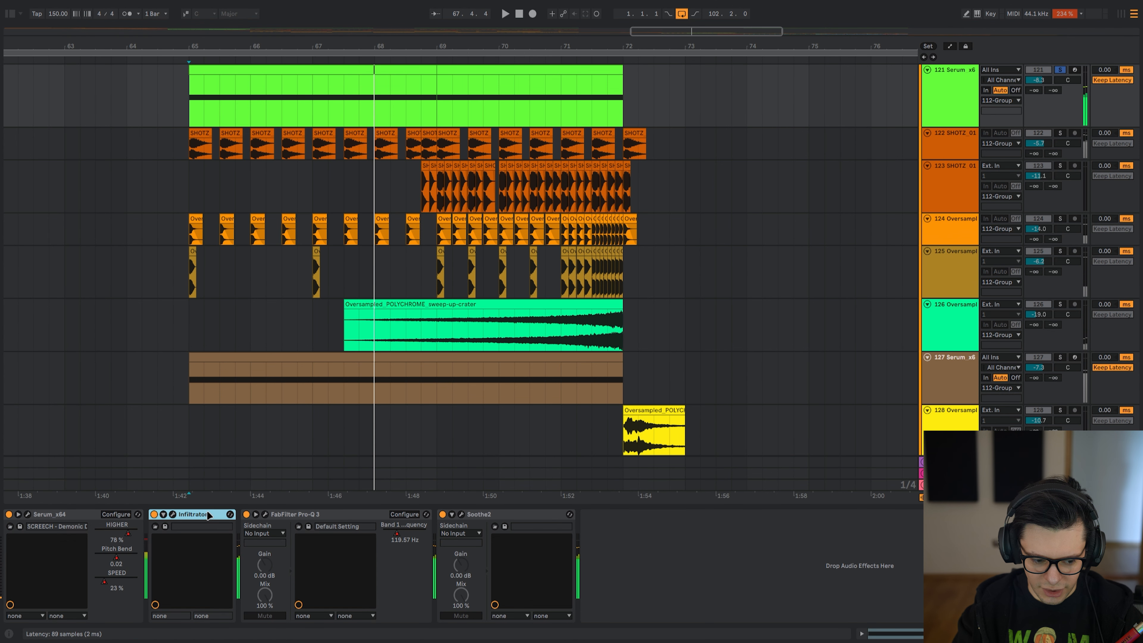
pyautogui.press('0')
pyautogui.press('space')
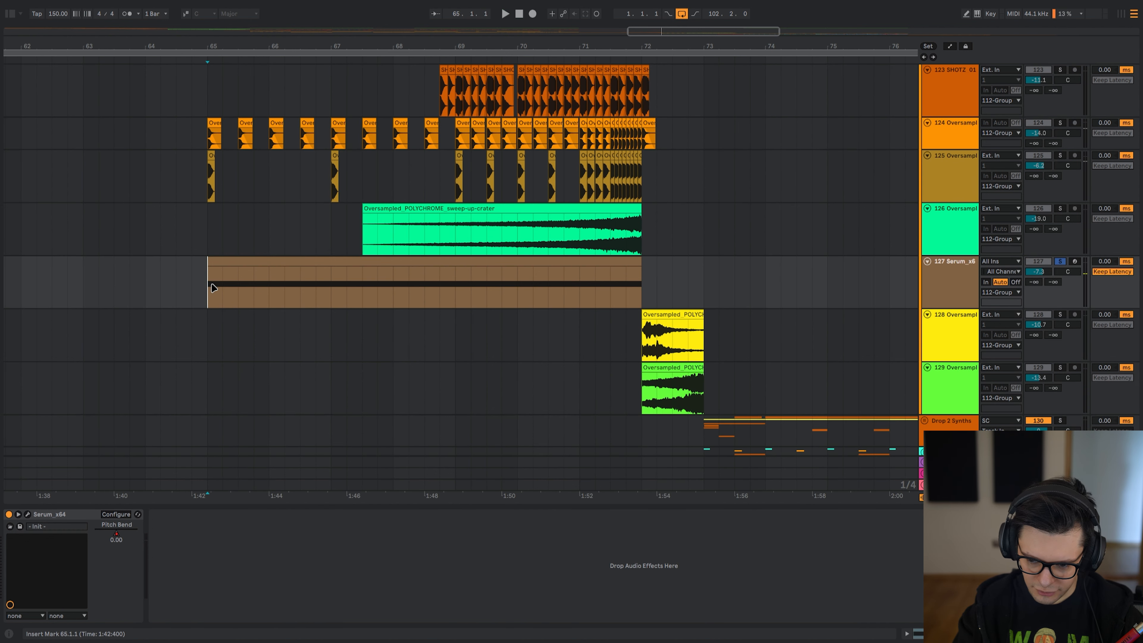
# - Audition the soloed Serum layer on track 127 from 65.1.1, 67.2.1 and 70.2.1
pyautogui.press('space')
pyautogui.click(346, 295)
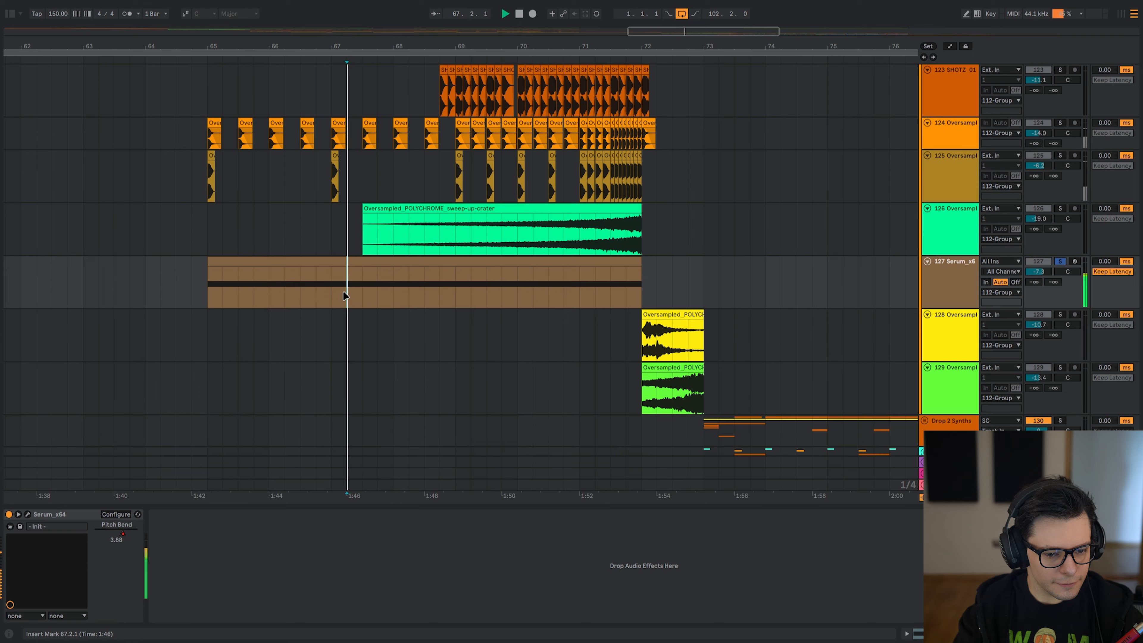
pyautogui.click(533, 284)
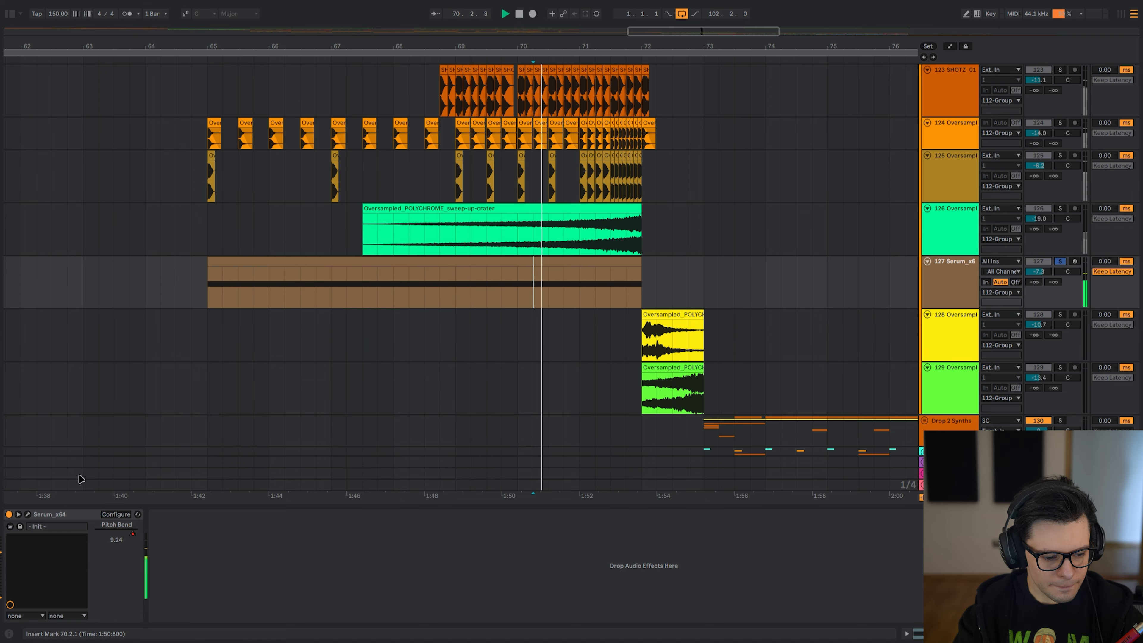
# - Find the vocal clips in group 159 and play them from 70.3.1
pyautogui.click(27, 514)
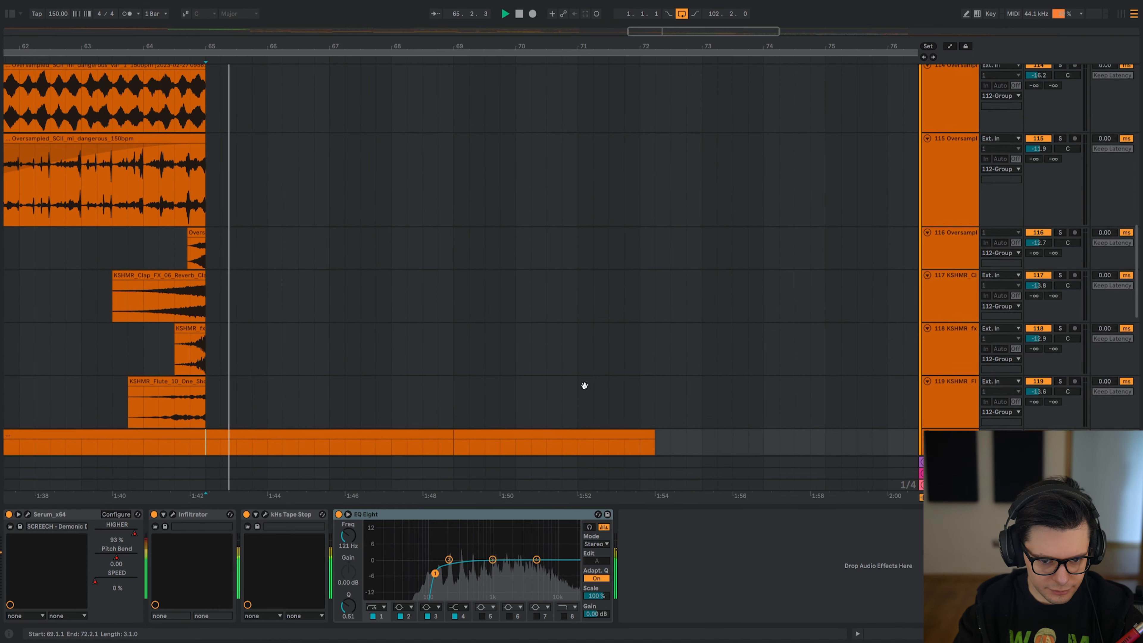
pyautogui.scroll(15, 584, 386)
pyautogui.scroll(-15, 513, 441)
pyautogui.press('space')
pyautogui.click(950, 243)
pyautogui.click(345, 301)
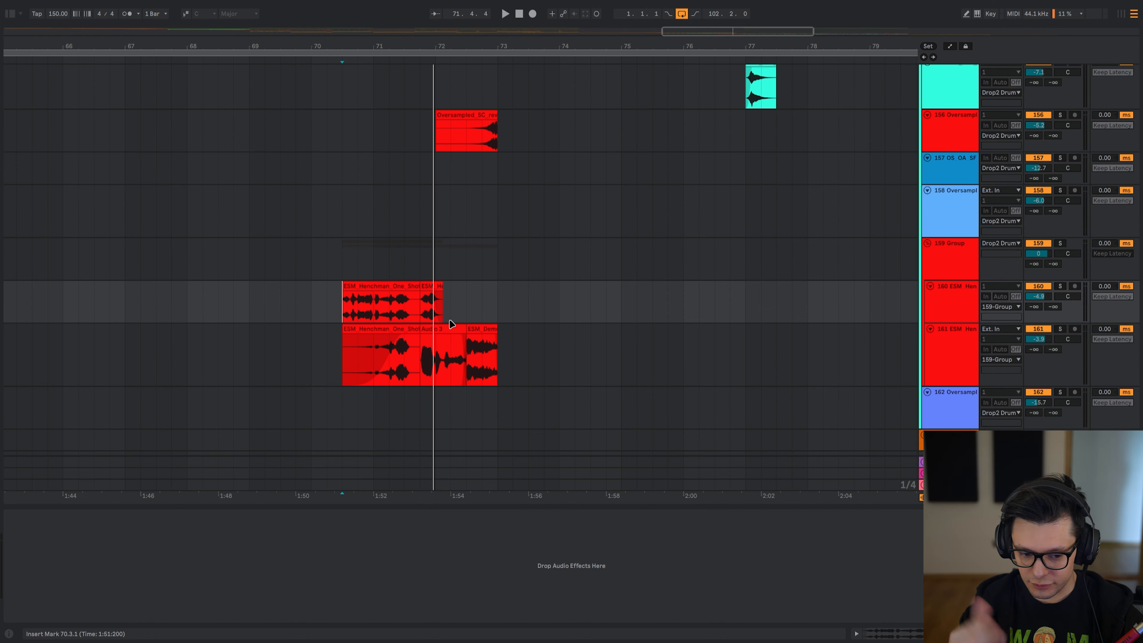
# - Solo vocal track 161, look through its device chain, bypass all its devices and play the dry sound from 71.1.1
pyautogui.click(373, 362)
pyautogui.press('s')
pyautogui.press('space')
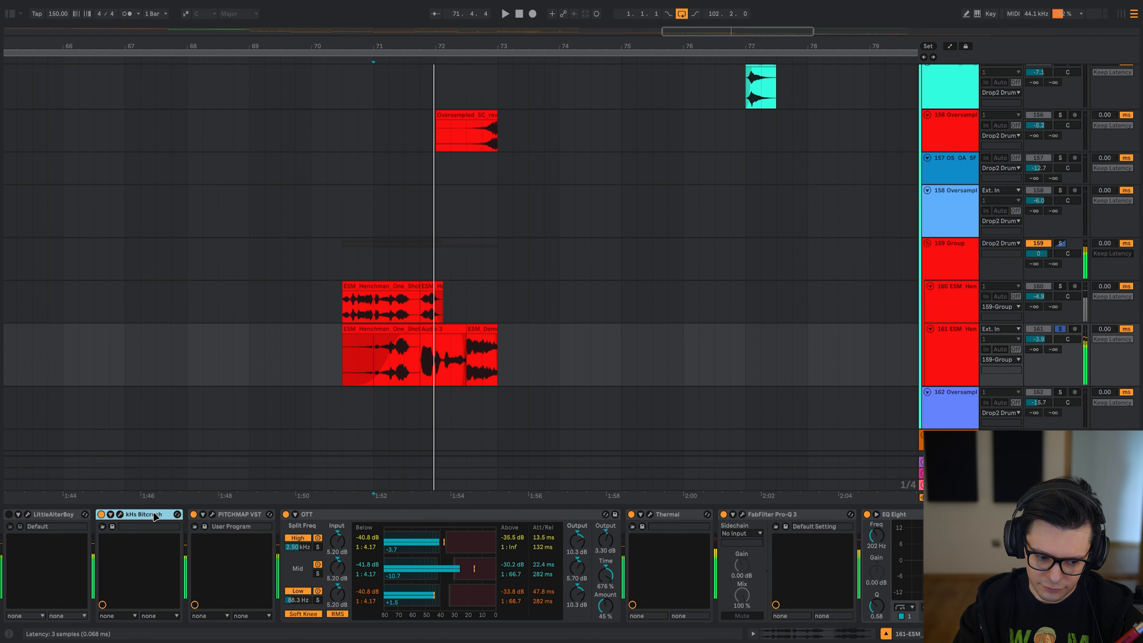
pyautogui.moveTo(714, 549); pyautogui.dragTo(573, 535)
pyautogui.hotkey('ctrl', 'a')
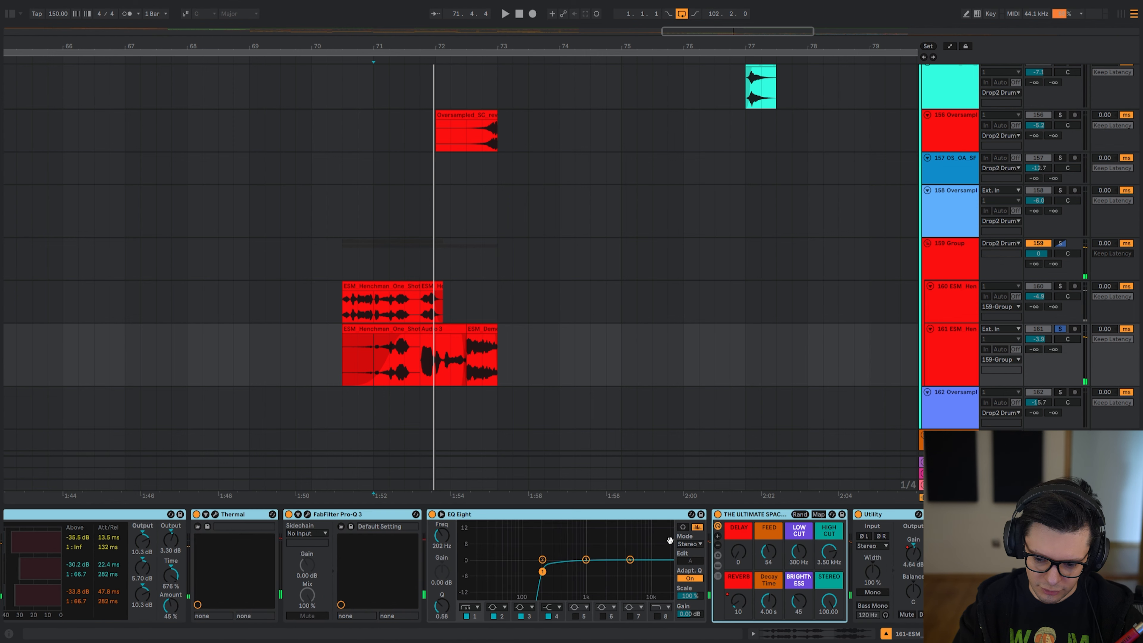
pyautogui.moveTo(671, 538); pyautogui.dragTo(819, 546)
pyautogui.press('0')
pyautogui.click(375, 356)
pyautogui.press('space')
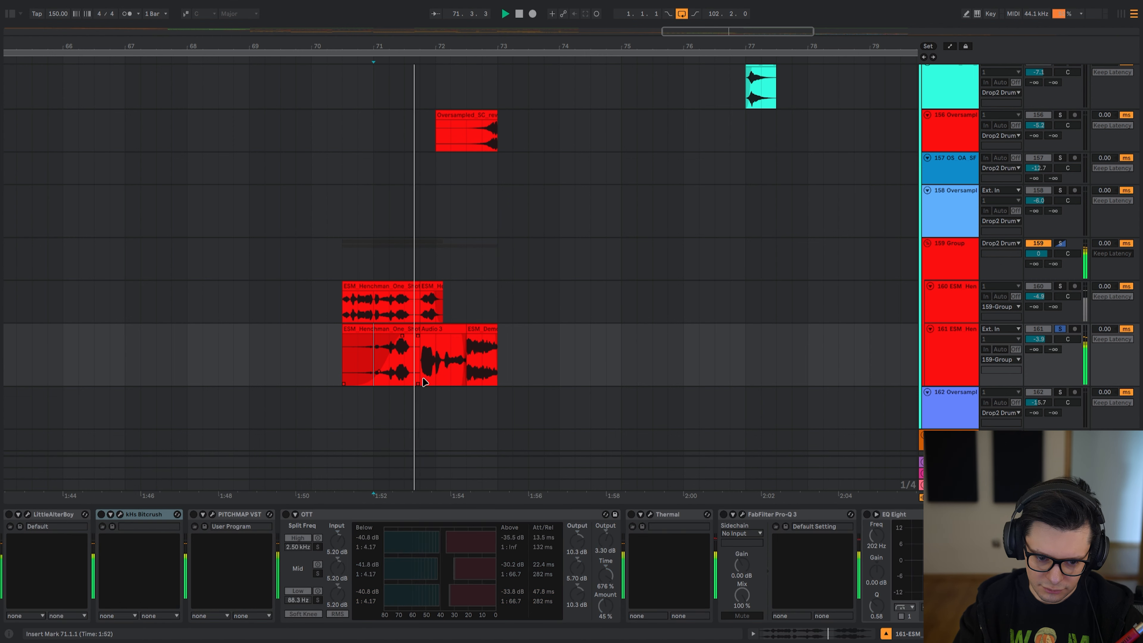
# - Play soloed track 161 from 71.4.1 while switching kHs Bitcrush, PITCHMAP and OTT back on one after another
pyautogui.press('space')
pyautogui.click(424, 364)
pyautogui.press('space')
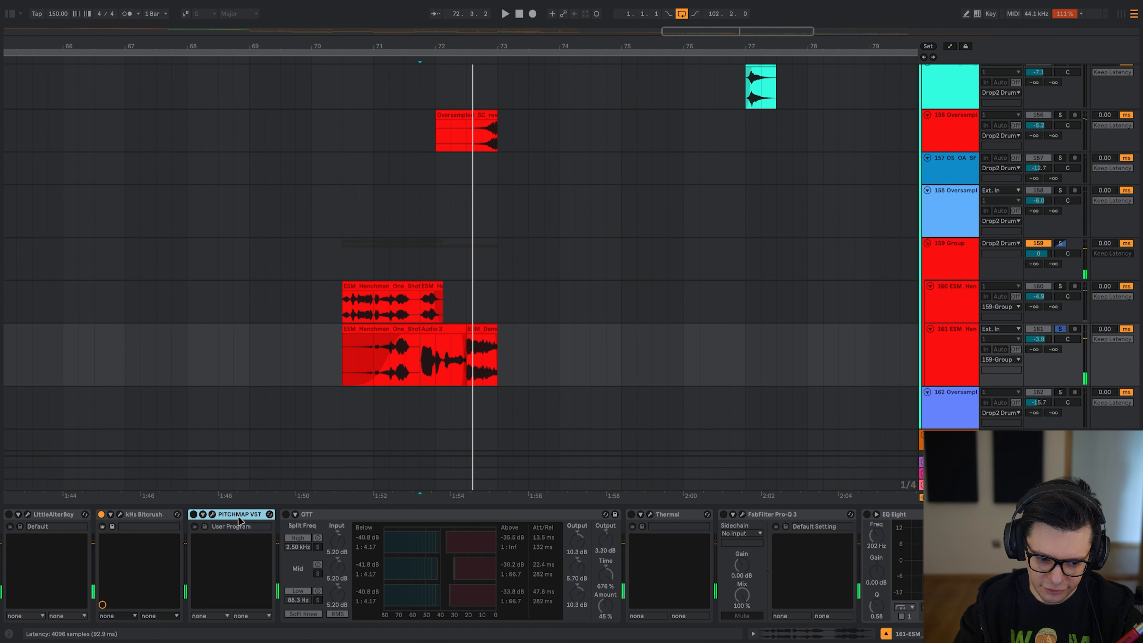
pyautogui.press('space')
pyautogui.press('space')
pyautogui.click(311, 516)
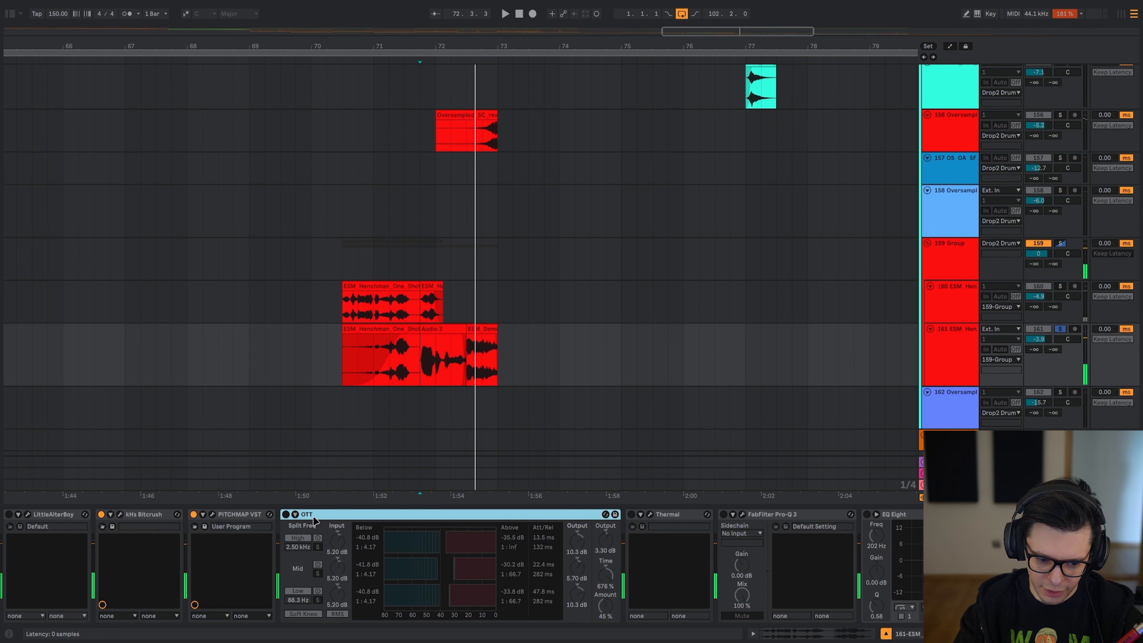
pyautogui.press('0')
pyautogui.press('space')
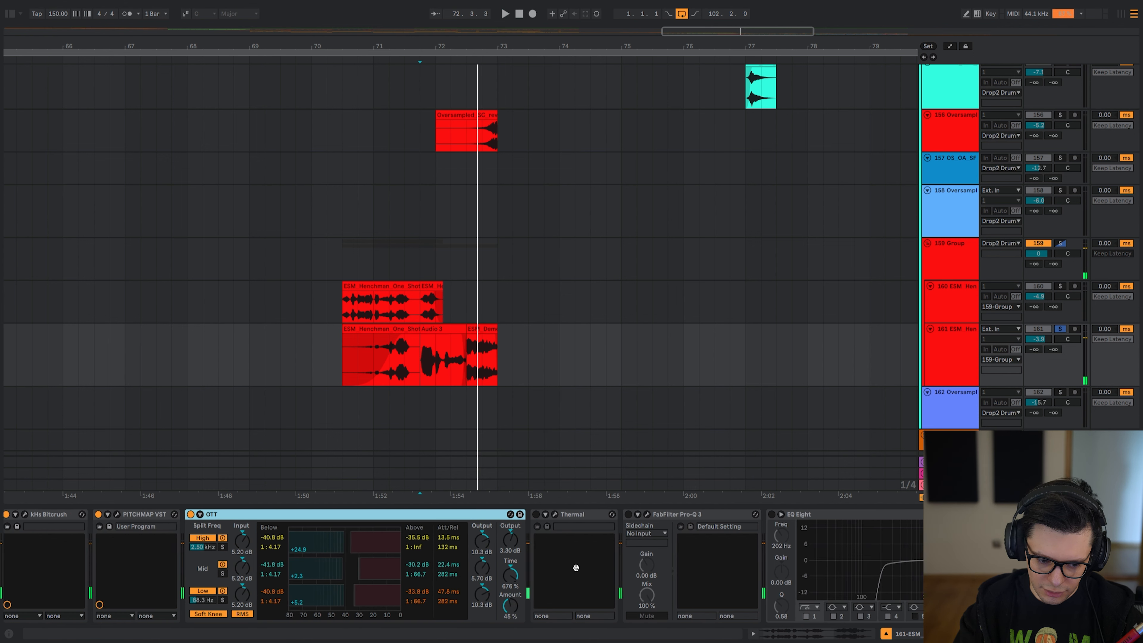
# - Switch Thermal and FabFilter Pro-Q 3 back on for track 161 and examine their plugin settings while auditioning the vocal
pyautogui.hscroll(3, 503, 532)
pyautogui.click(493, 515)
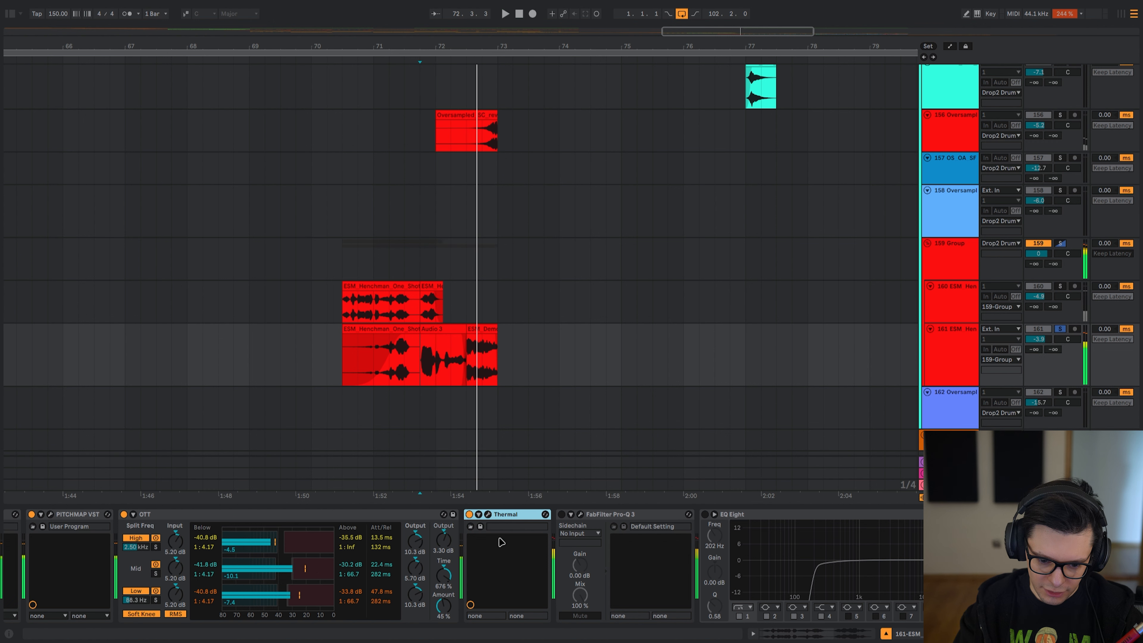
pyautogui.click(489, 515)
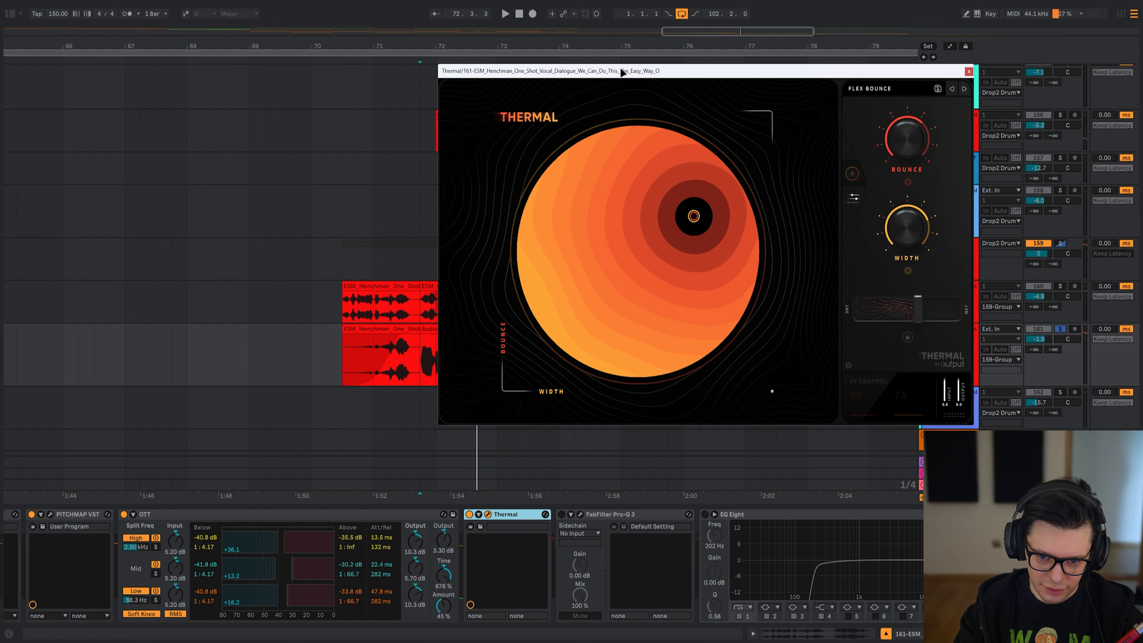
pyautogui.press('Right')
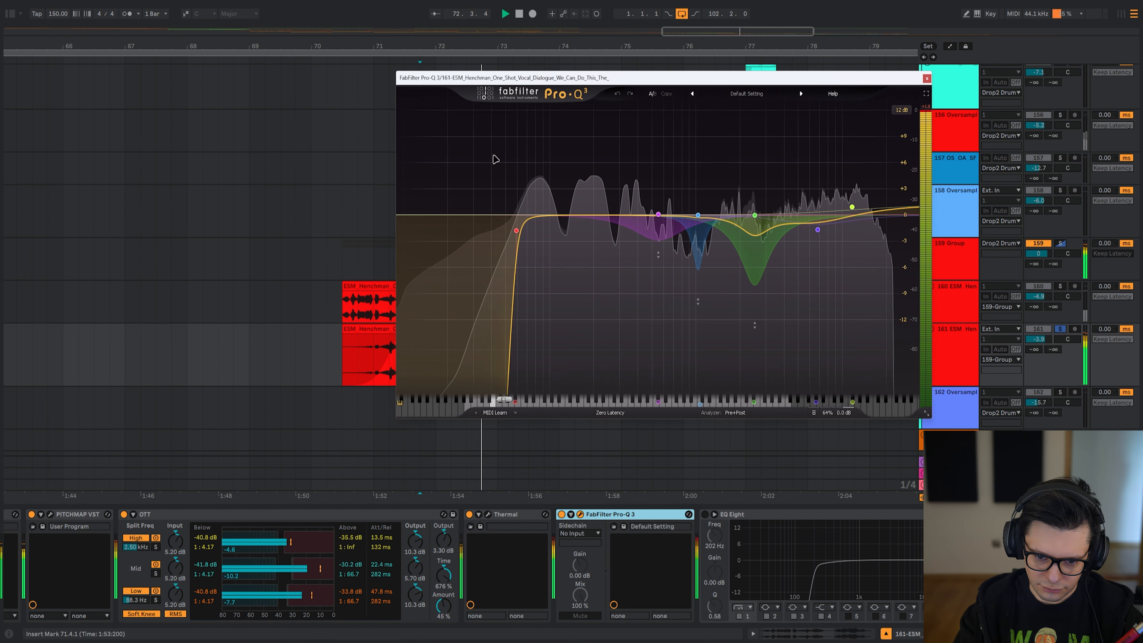
pyautogui.press('Right')
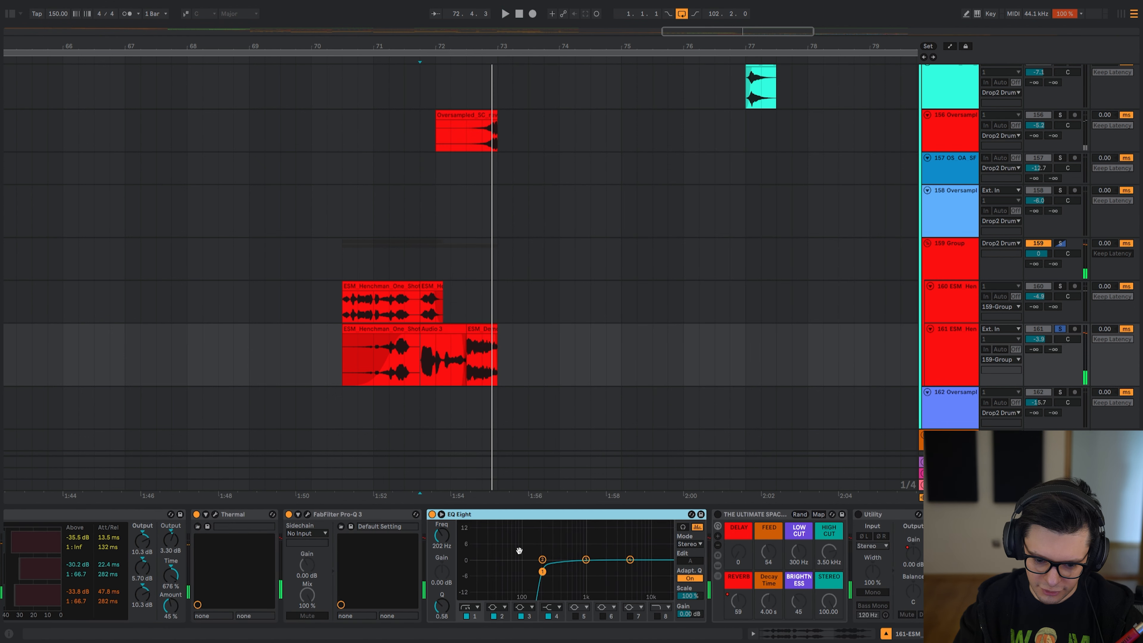
# - Switch EQ Eight, the Ultimate Space rack and Utility back on for track 161 while auditioning, and view its Soothe2 settings
pyautogui.press('space')
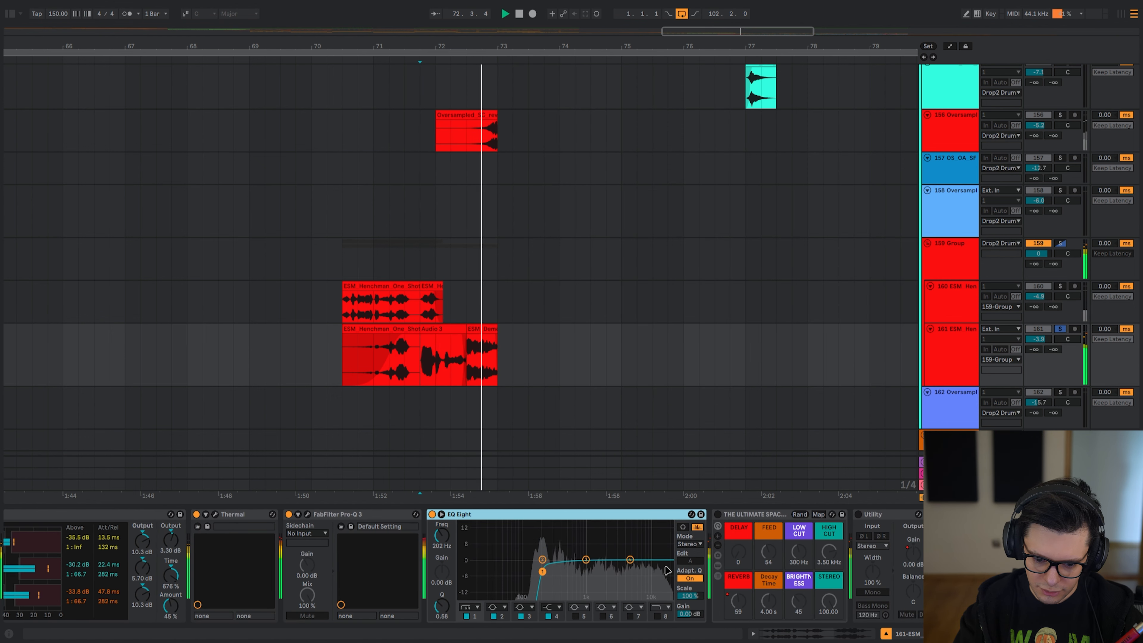
pyautogui.click(760, 540)
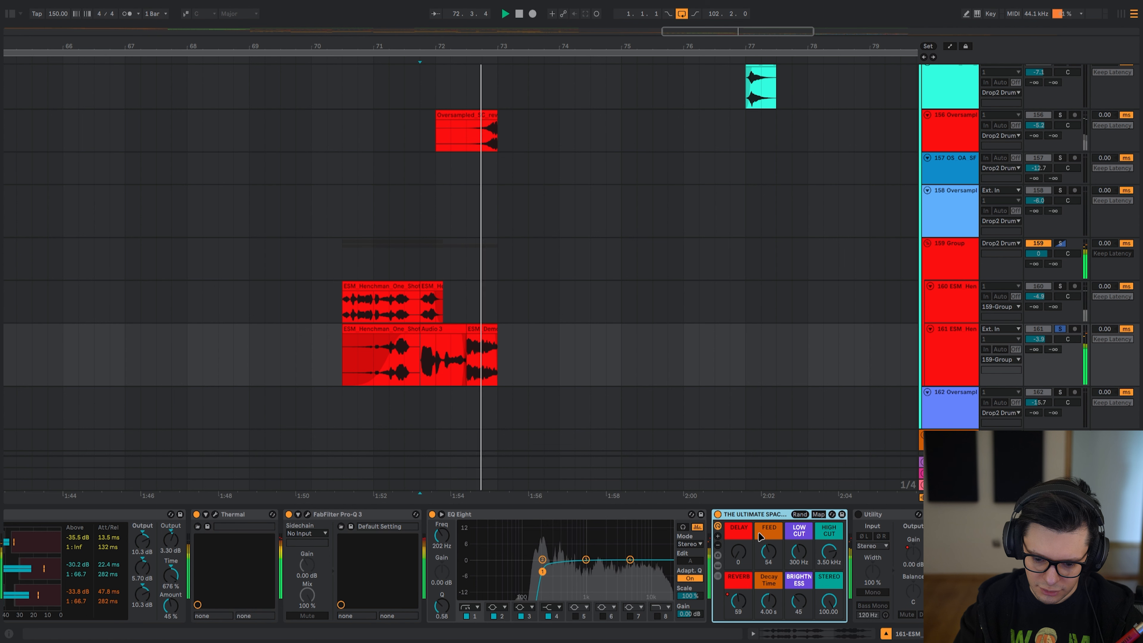
pyautogui.press('a')
pyautogui.click(858, 514)
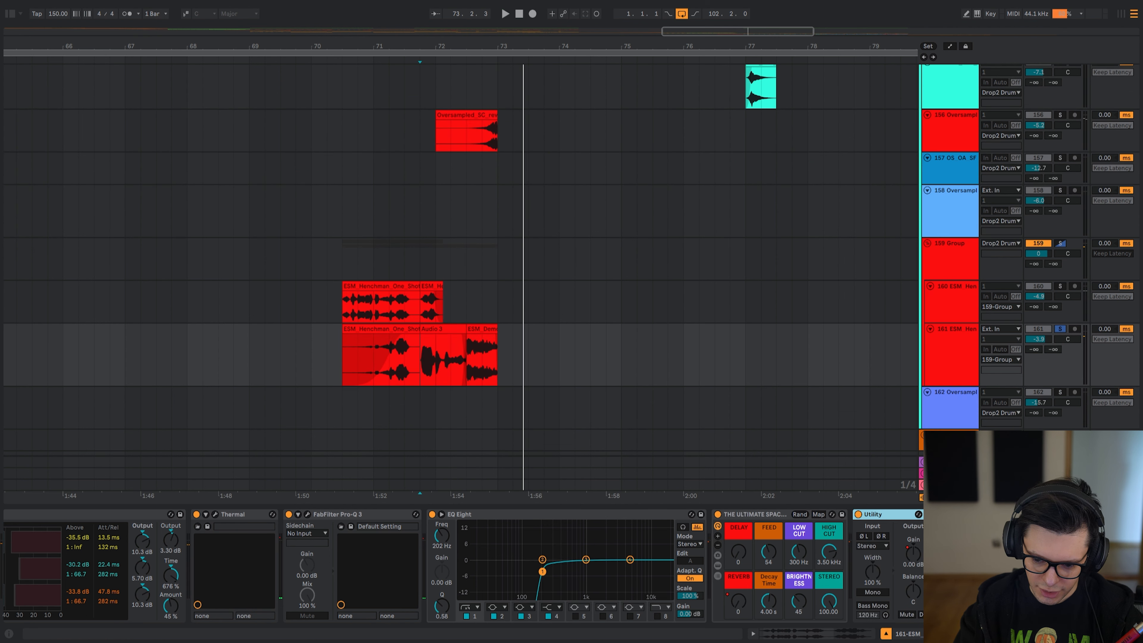
pyautogui.press('a')
pyautogui.press('space')
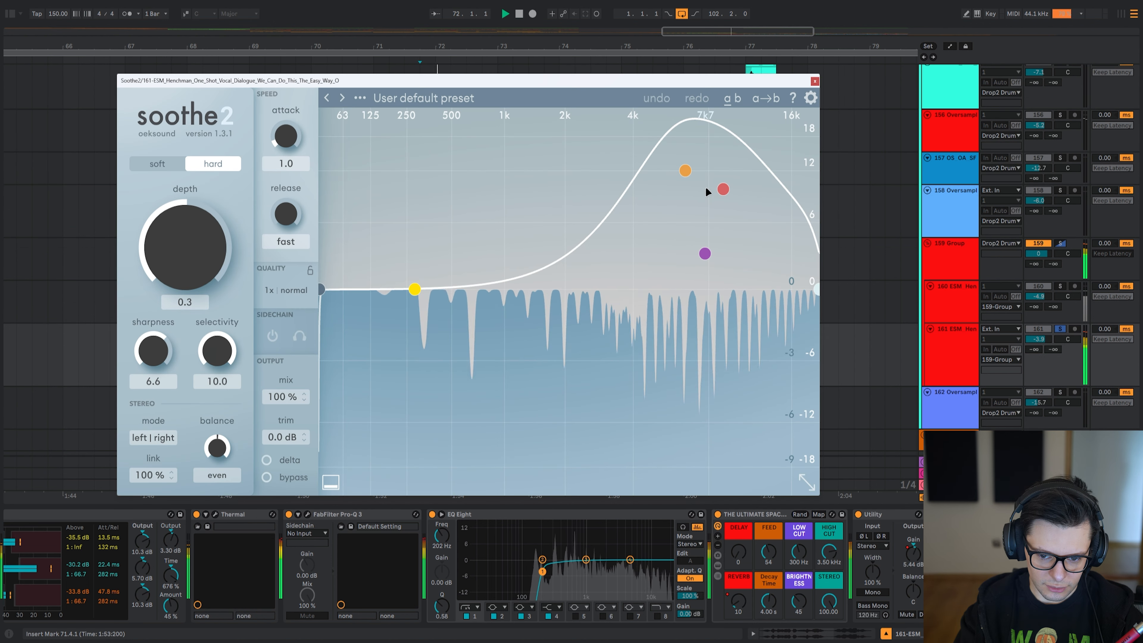
pyautogui.press('super+alt+p')
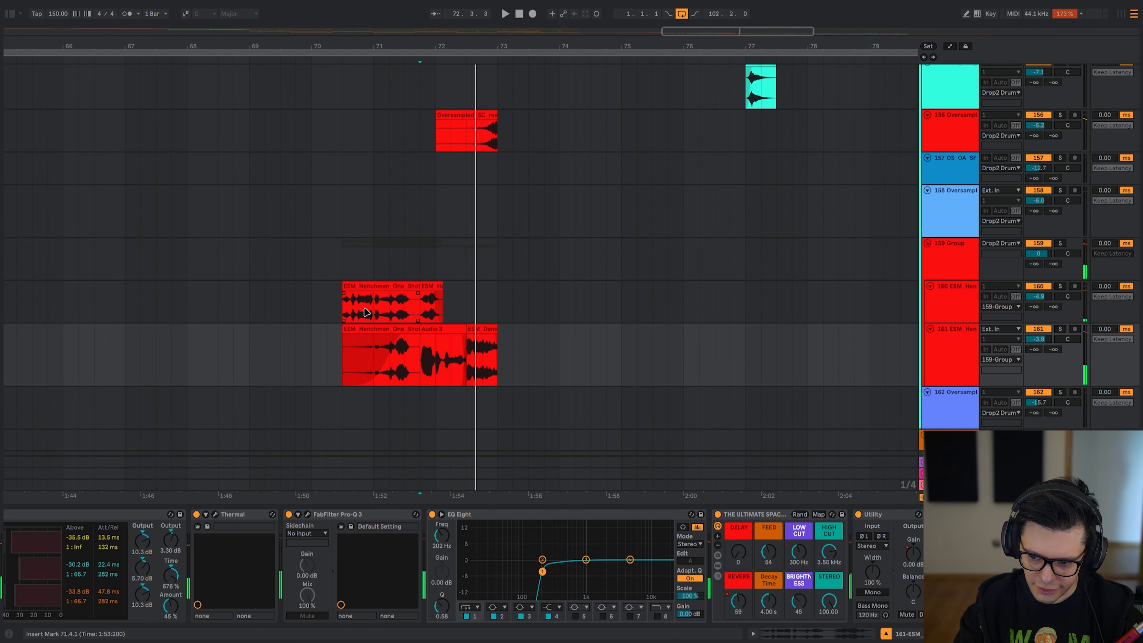
# - Play the soloed vocal group 159 from 70.3.1 and the reverse clip on track 156 from 72.3.1 in the full mix
pyautogui.click(347, 255)
pyautogui.press('space')
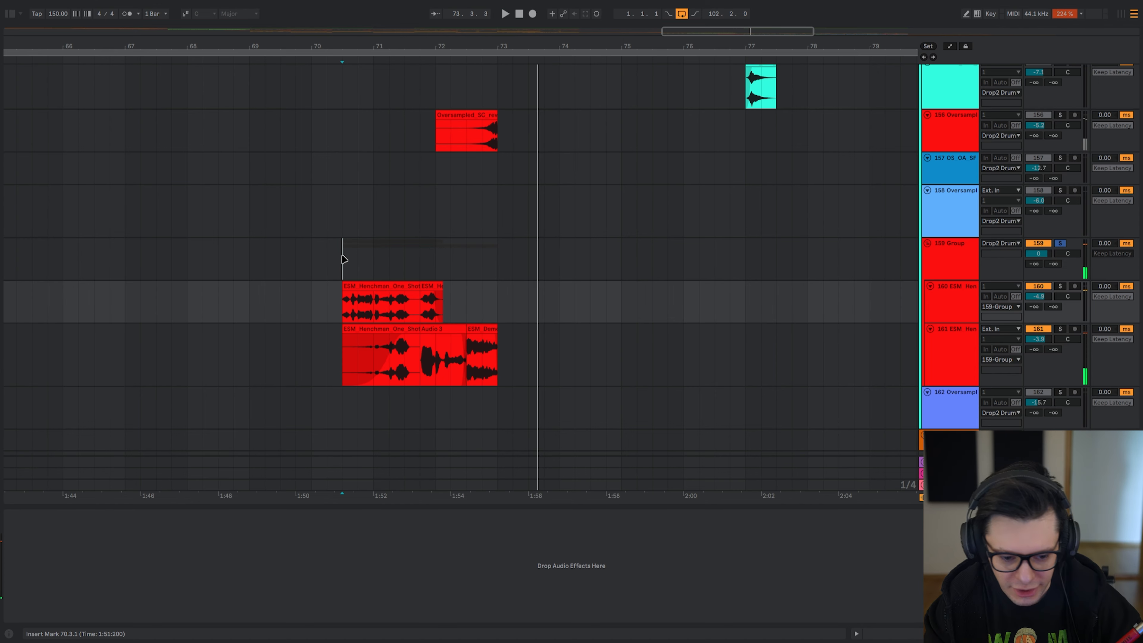
pyautogui.scroll(3, 344, 260)
pyautogui.click(466, 207)
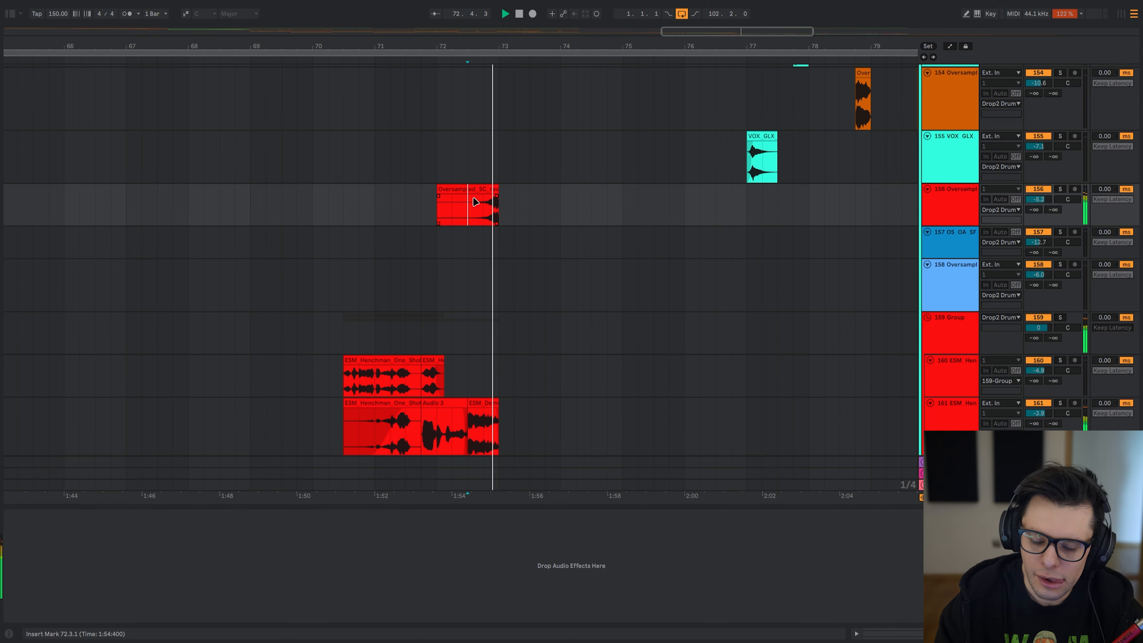
pyautogui.scroll(15, 450, 270)
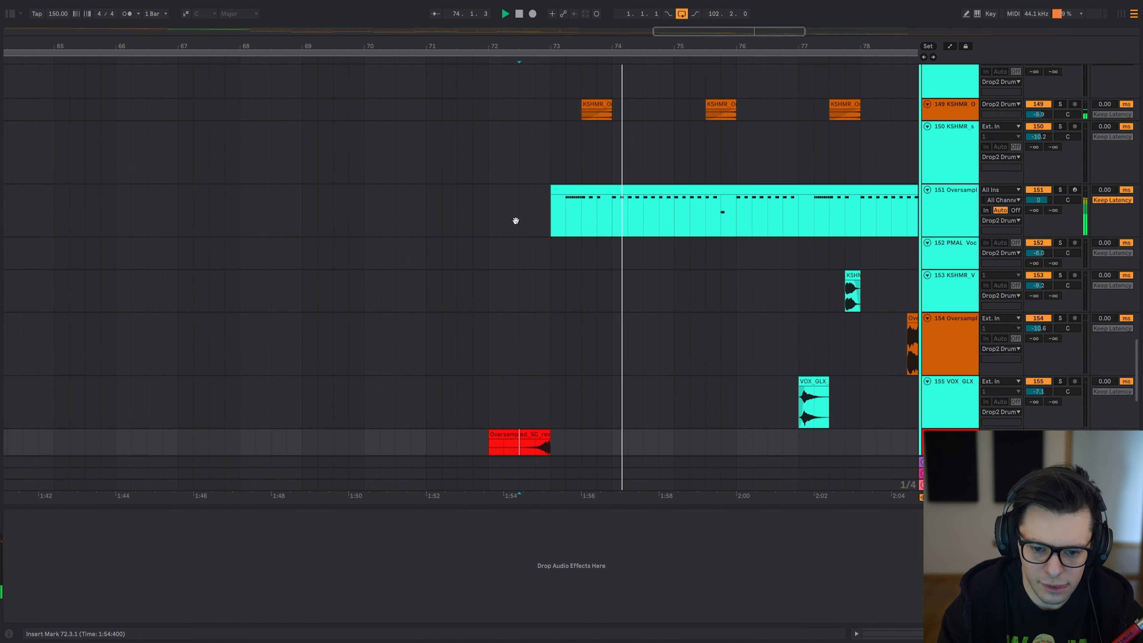
# - Audition the final hits at 72.1.1 on tracks 124, 122 and 123, each soloed on its own
pyautogui.moveTo(382, 152); pyautogui.dragTo(415, 269)
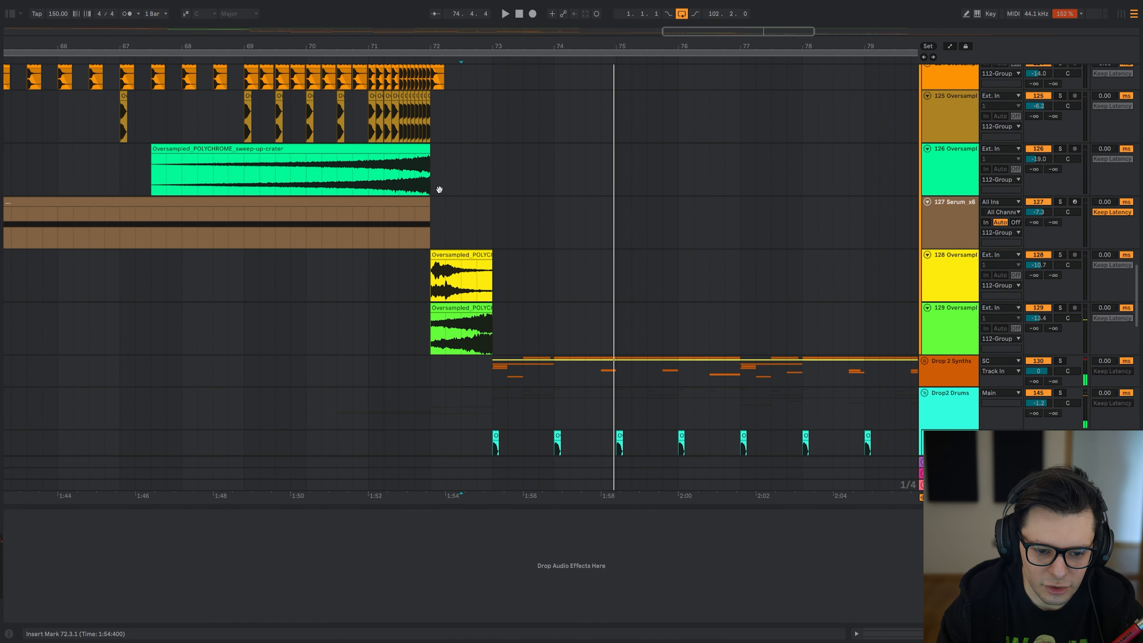
pyautogui.press('space')
pyautogui.moveTo(432, 215); pyautogui.dragTo(496, 223)
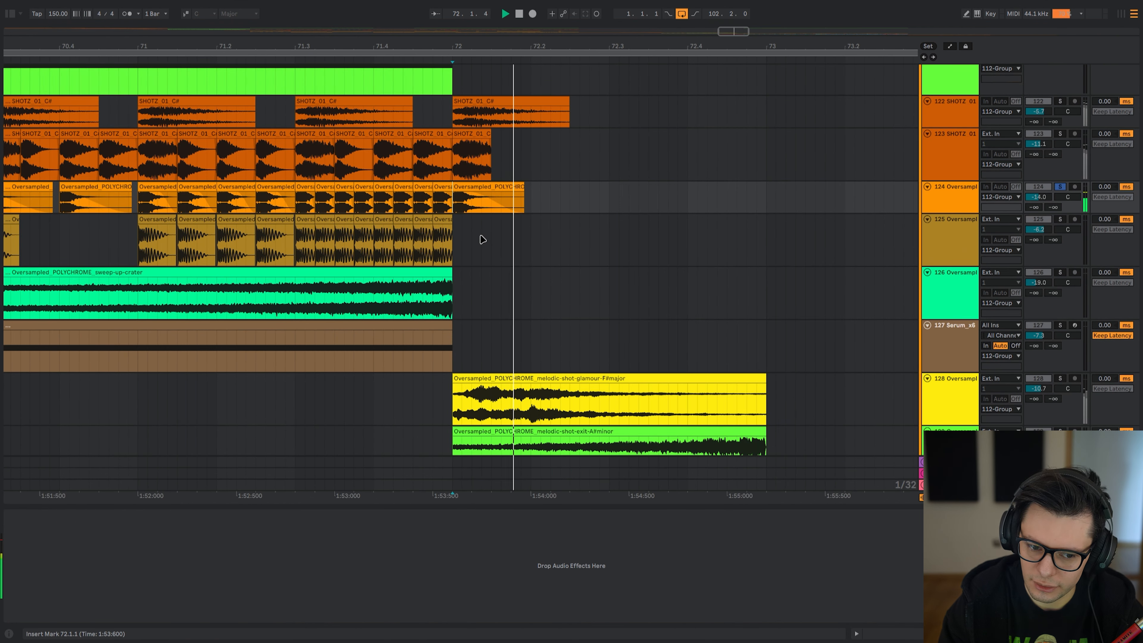
pyautogui.click(452, 118)
pyautogui.click(451, 162)
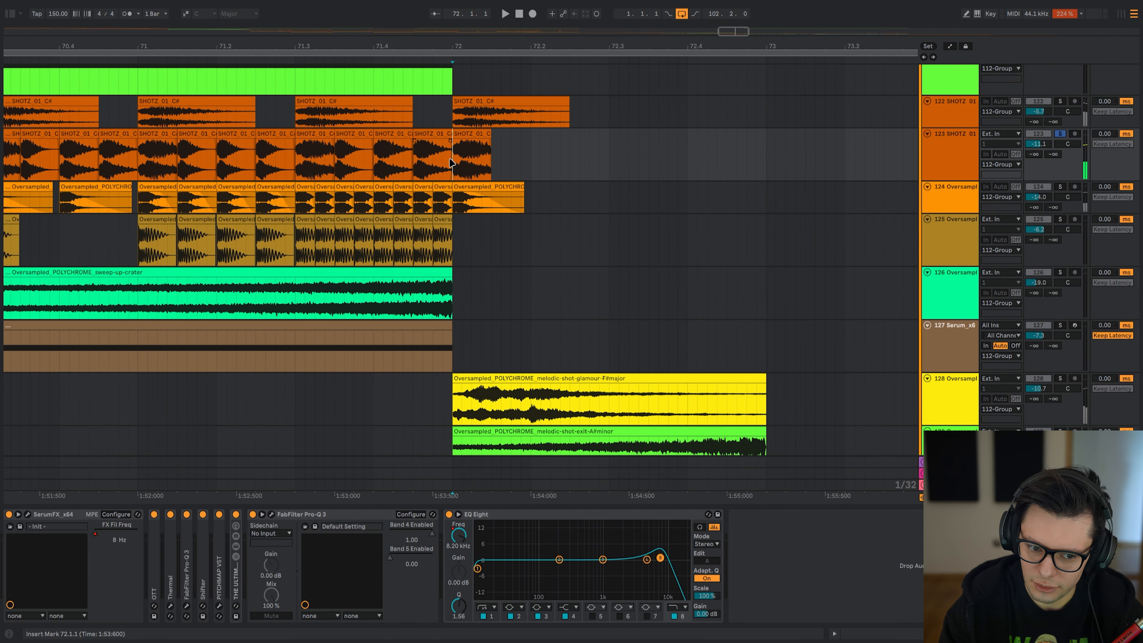
pyautogui.press('s')
# - Play the full mix from 71.3.4 through the end of the buildup
pyautogui.click(352, 117)
pyautogui.press('space')
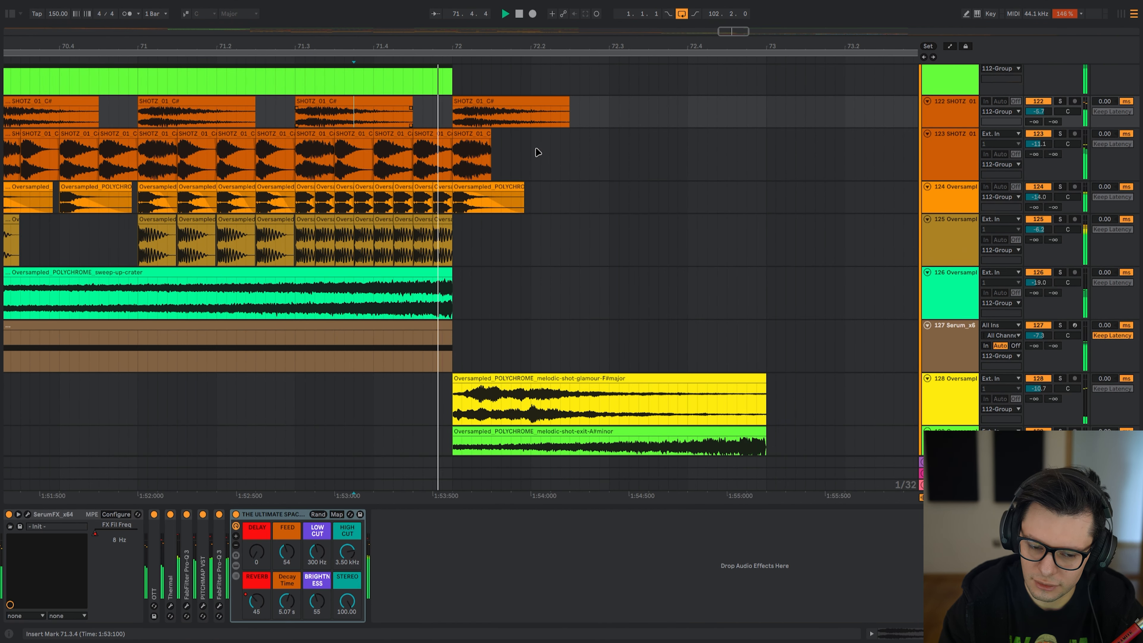
pyautogui.press('space')
# - Deactivate the final hits at 72.1.1 on tracks 122, 123 and 124 and play the transition from 71.4.1
pyautogui.moveTo(637, 170); pyautogui.dragTo(454, 115)
pyautogui.press('0')
pyautogui.press('space')
pyautogui.click(376, 119)
pyautogui.press('space')
pyautogui.press('space')
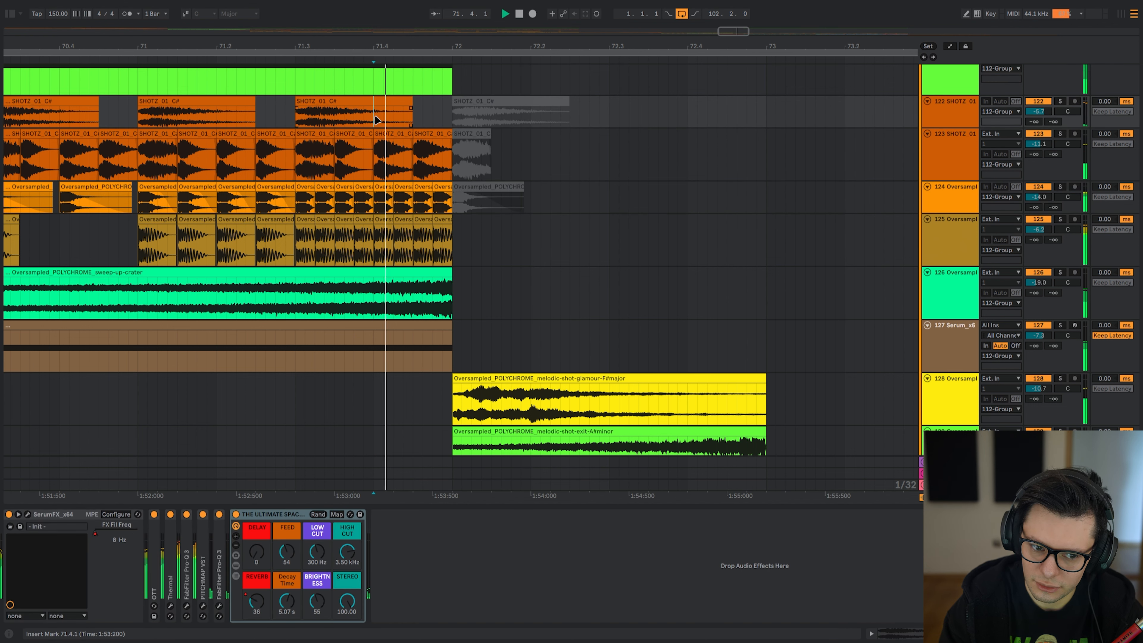
# - Undo the deactivation of the final hits and replay the transition from 71.4.1
pyautogui.hotkey('ctrl', 'z')
pyautogui.press('space')
pyautogui.press('space')
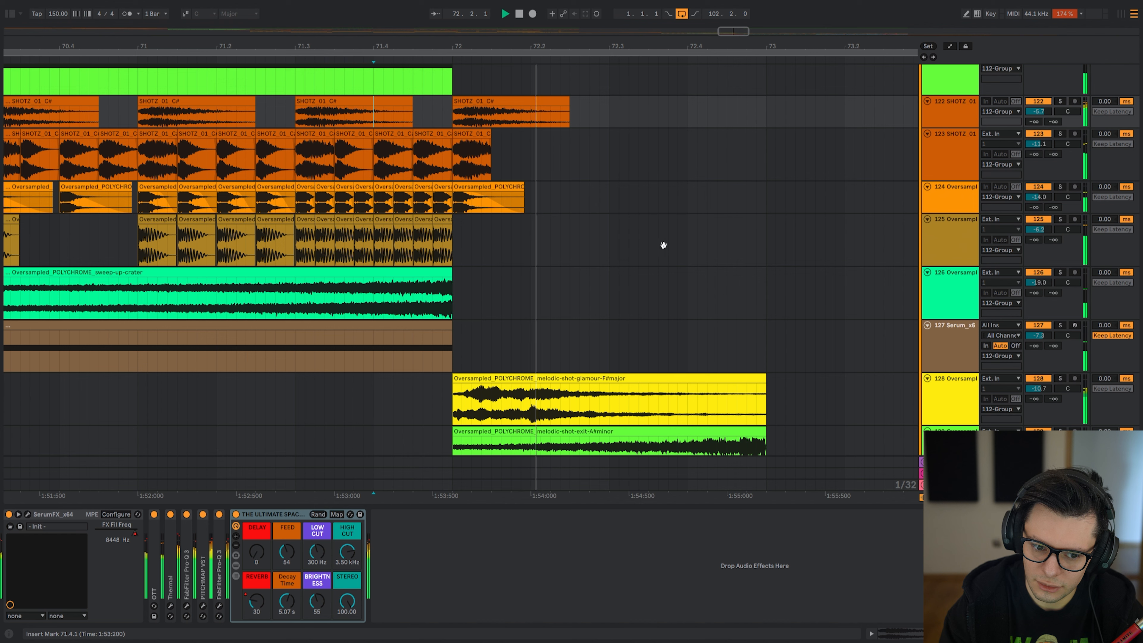
# - Audition the soloed melodic-shot-glamour clip on track 128 from 72.1.1
pyautogui.moveTo(690, 320); pyautogui.dragTo(636, 143)
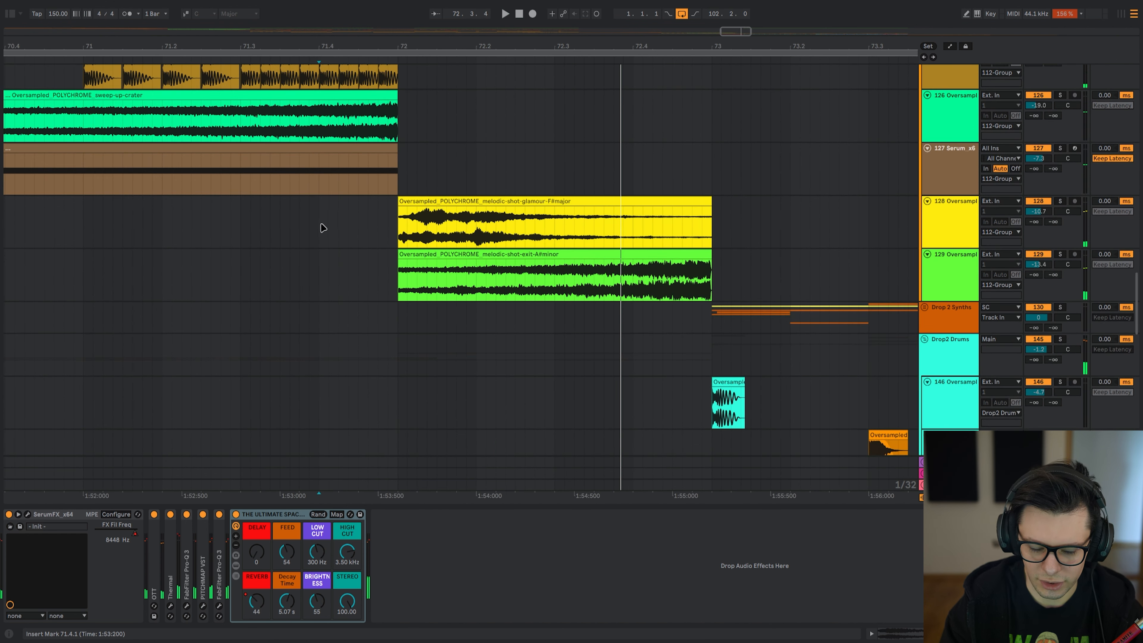
pyautogui.scroll(-4, 321, 228)
pyautogui.moveTo(328, 213); pyautogui.dragTo(342, 342)
pyautogui.click(403, 374)
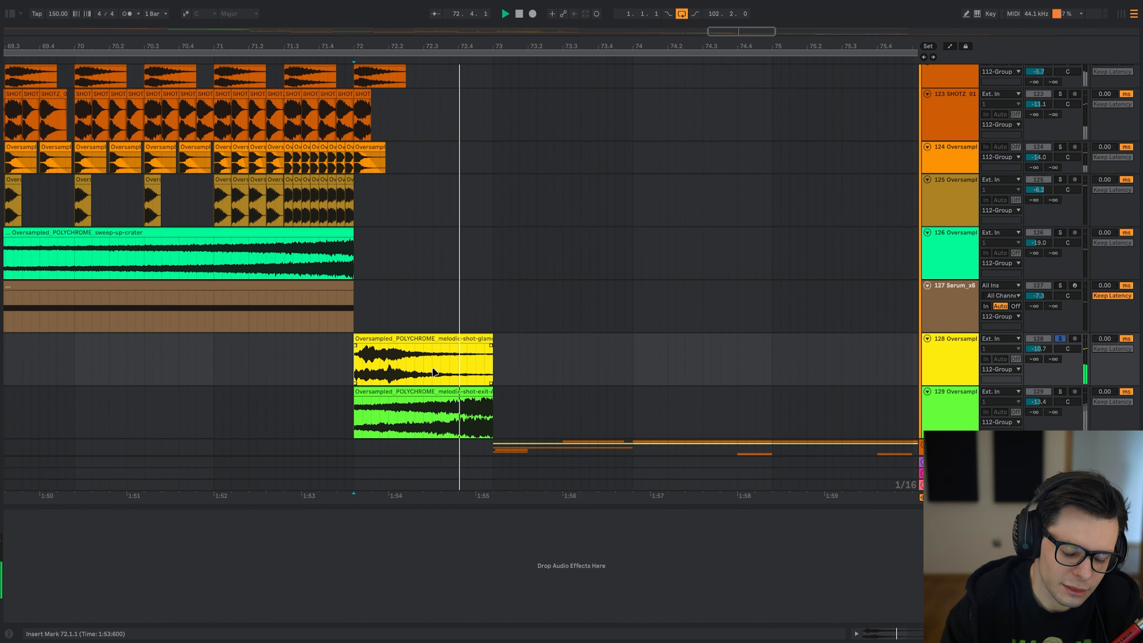
pyautogui.scroll(-3, 454, 265)
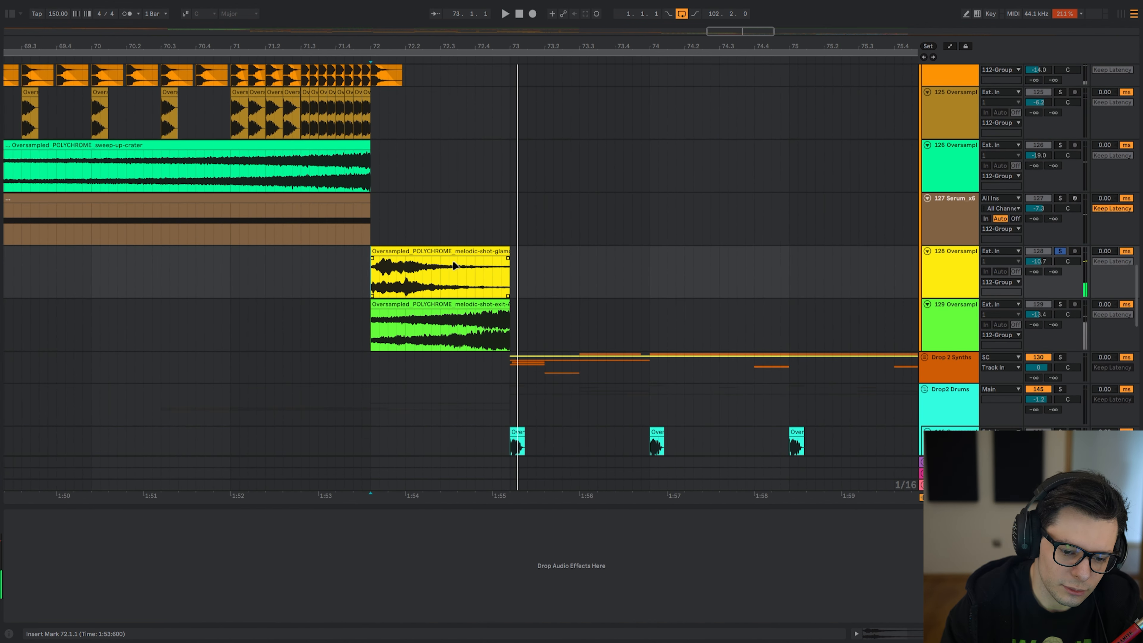
# - Solo tracks 128 and 129 together and play their melodic-shot clips from 71.4.4
pyautogui.click(378, 332)
pyautogui.press('space')
pyautogui.moveTo(371, 329); pyautogui.dragTo(536, 280)
pyautogui.press('s')
pyautogui.scroll(3, 431, 297)
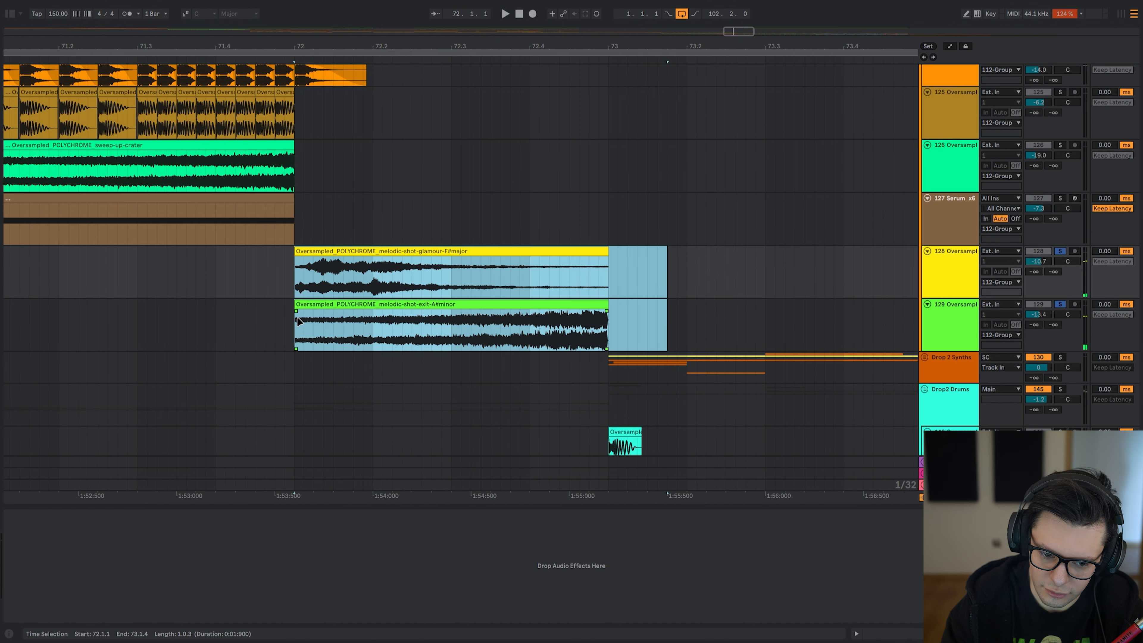
pyautogui.click(276, 322)
pyautogui.press('space')
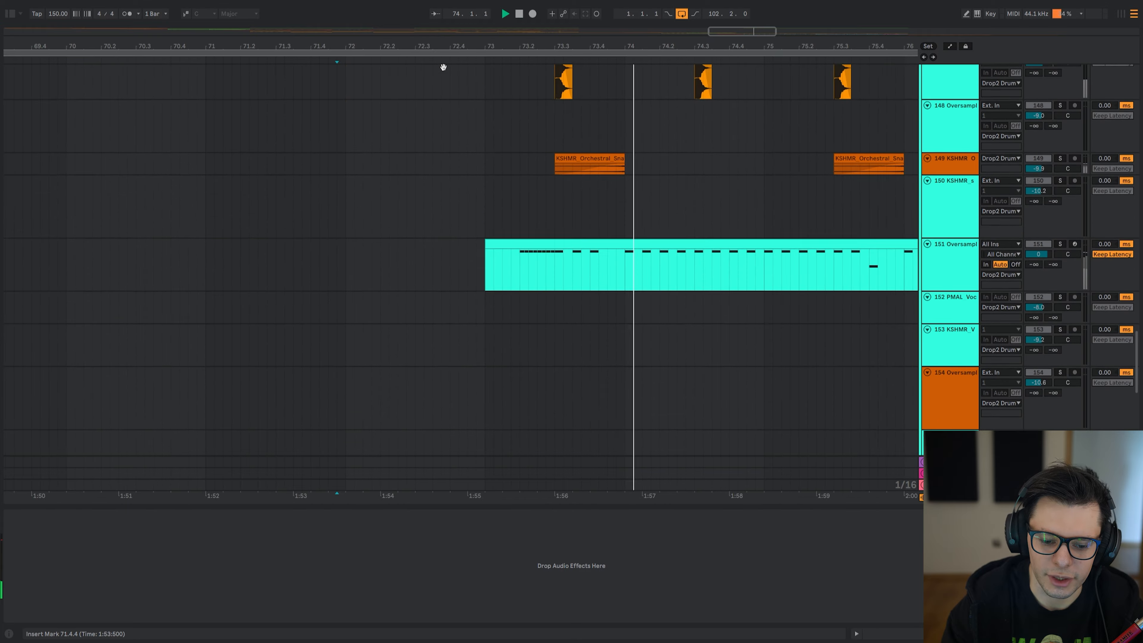
# - Play the full mix from 71.4.3 through the melodic shots into the second drop
pyautogui.scroll(5, 370, 222)
pyautogui.click(369, 222)
pyautogui.press('space')
pyautogui.press('space')
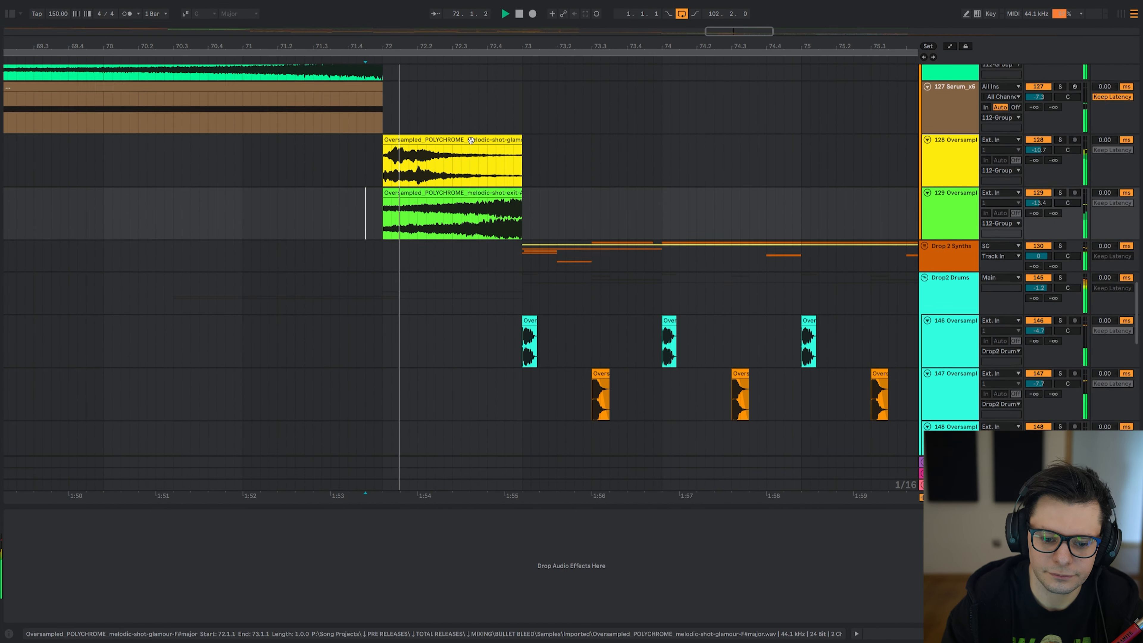
pyautogui.scroll(4, 472, 301)
pyautogui.moveTo(614, 324); pyautogui.dragTo(551, 77)
pyautogui.moveTo(645, 202); pyautogui.dragTo(541, 229)
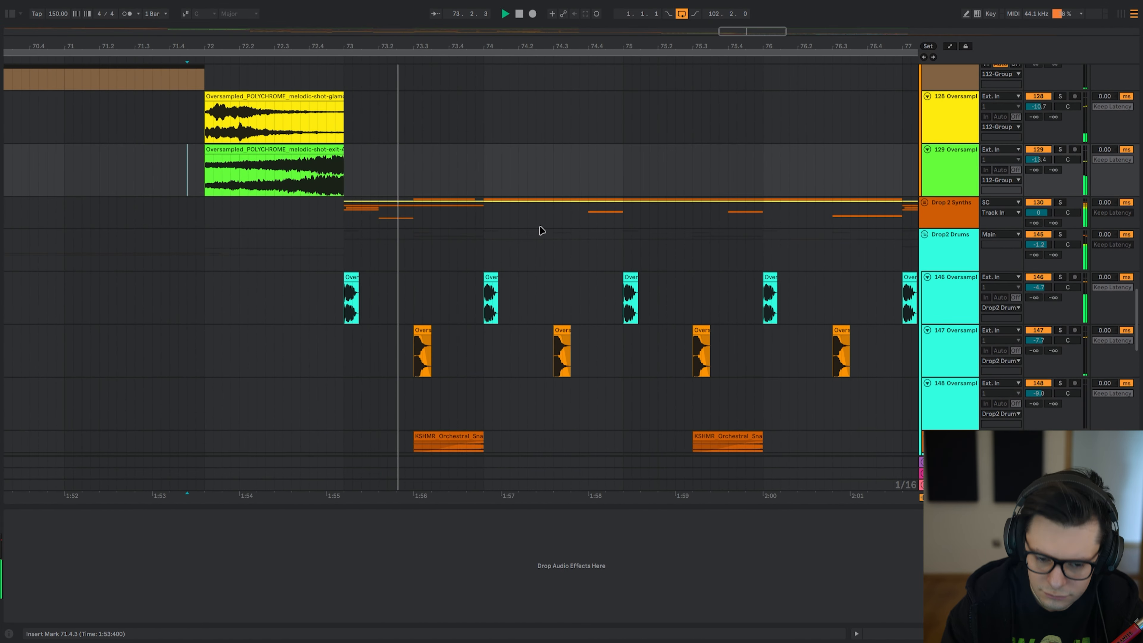
# - Stop playback, hide the device view and look over the Drop2 Drums tracks from 146 to 156
pyautogui.scroll(-4, 541, 229)
pyautogui.moveTo(709, 457); pyautogui.dragTo(623, 273)
pyautogui.press('space')
pyautogui.hotkey('ctrl', 'alt', 'l')
pyautogui.moveTo(556, 220); pyautogui.dragTo(505, 220)
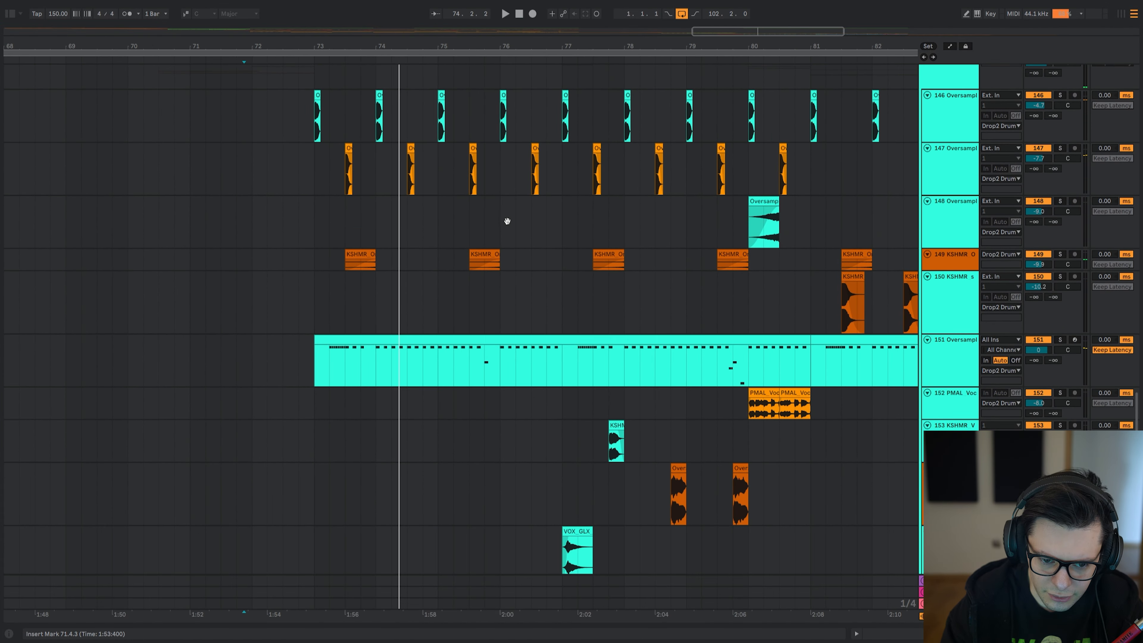
pyautogui.moveTo(563, 389); pyautogui.dragTo(602, 321)
pyautogui.scroll(5, 513, 257)
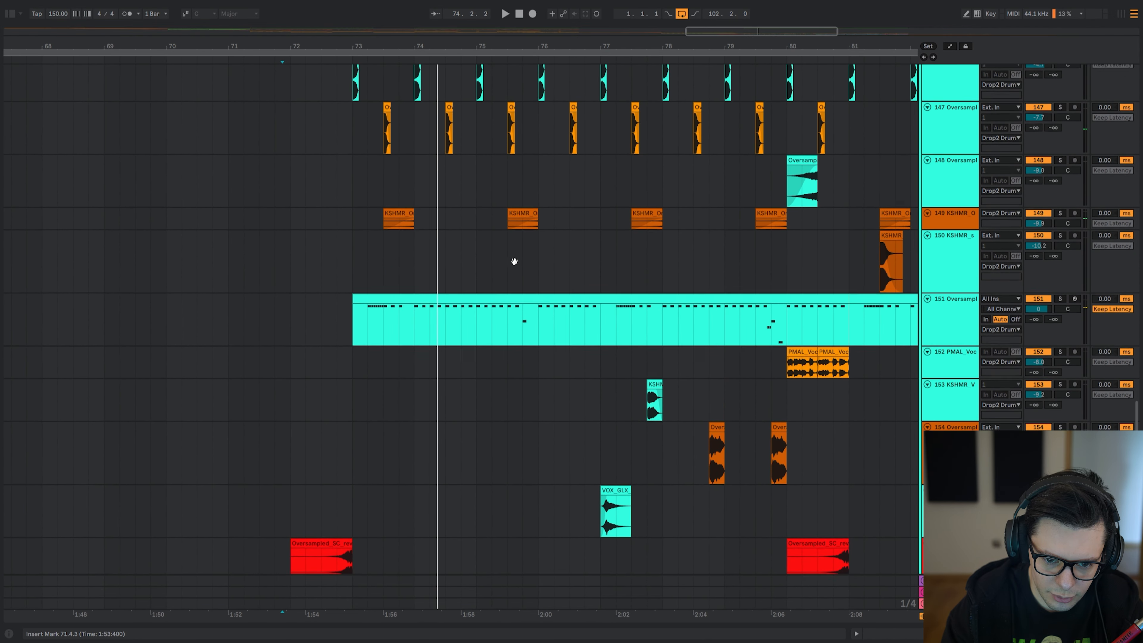
# - Look over the arrangement from the buildup tracks around 117 to 123 down to the Drop2 Drums tracks
pyautogui.press('-')
pyautogui.press('-')
pyautogui.press('-')
pyautogui.moveTo(484, 193); pyautogui.dragTo(490, 481)
pyautogui.moveTo(504, 183); pyautogui.dragTo(500, 473)
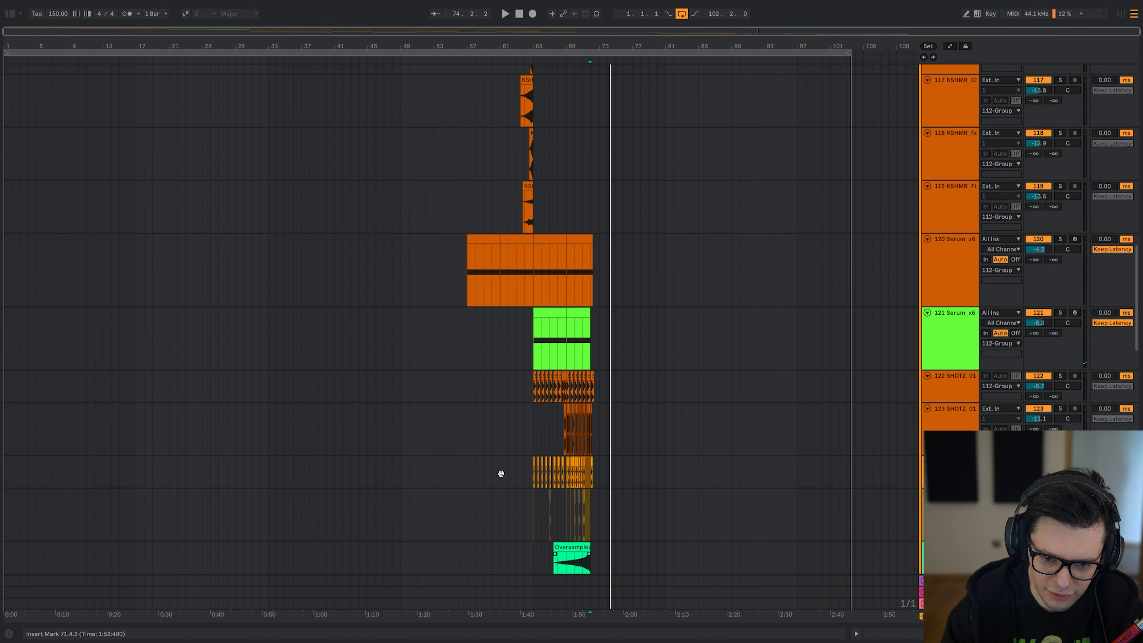
pyautogui.moveTo(423, 179); pyautogui.dragTo(383, 462)
pyautogui.moveTo(646, 414); pyautogui.dragTo(616, 81)
pyautogui.moveTo(599, 549); pyautogui.dragTo(587, 68)
pyautogui.moveTo(689, 512); pyautogui.dragTo(696, 68)
pyautogui.moveTo(702, 233); pyautogui.dragTo(702, 98)
pyautogui.scroll(2, 720, 266)
pyautogui.moveTo(536, 180)
pyautogui.mouseDown()
pyautogui.moveTo(533, 410)
pyautogui.moveTo(513, 312)
pyautogui.mouseUp()
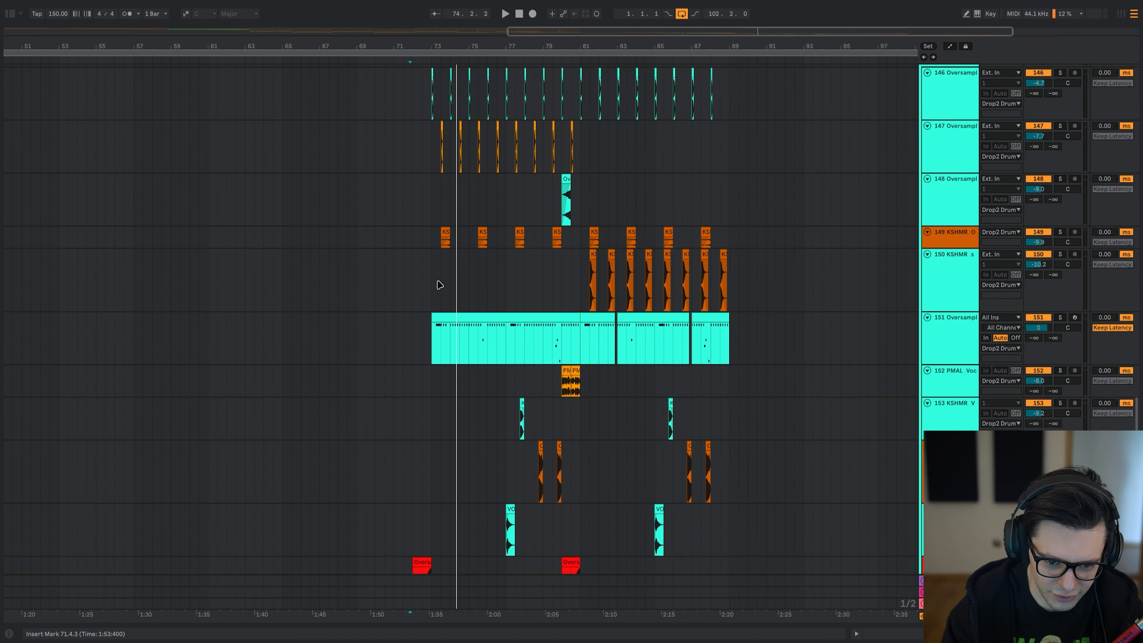
# - Solo drum tracks 146 and 147 and play their clips from bar 73
pyautogui.moveTo(432, 115); pyautogui.dragTo(388, 271)
pyautogui.scroll(5, 388, 270)
pyautogui.click(399, 209)
pyautogui.click(1061, 235)
pyautogui.press('space')
pyautogui.click(1061, 288)
pyautogui.press('space')
pyautogui.press('space')
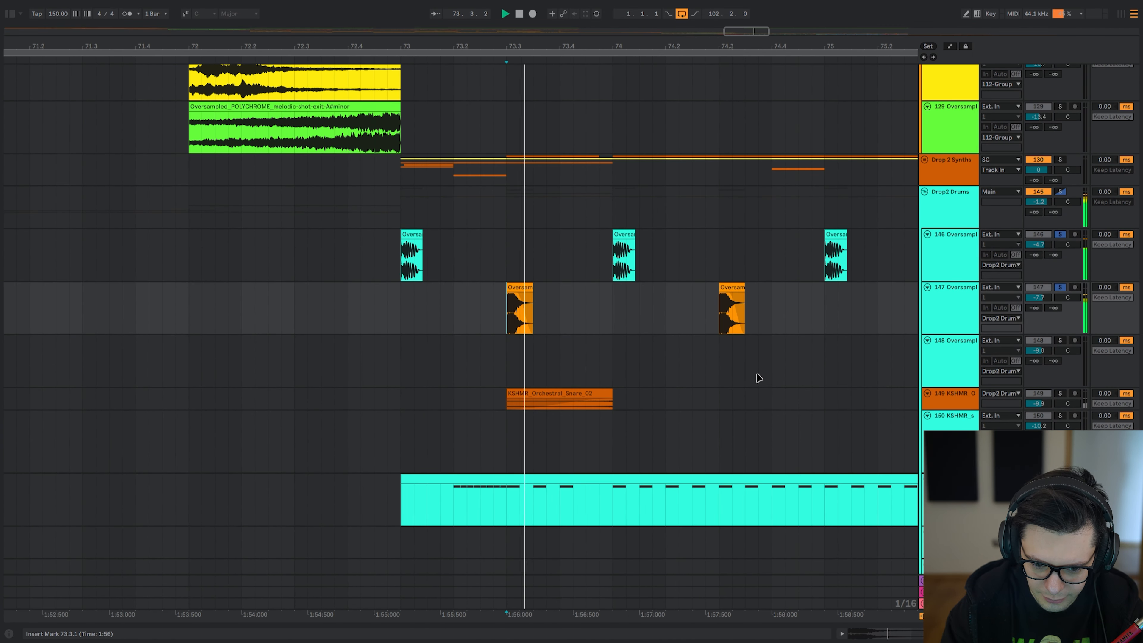
pyautogui.press('space')
# - Unfold track 149 and play its KSHMR_Orchestral_Snare_02 clip together with the soloed drums from 73.3.4
pyautogui.click(520, 401)
pyautogui.scroll(3, 520, 402)
pyautogui.scroll(-2, 544, 423)
pyautogui.hscroll(1, 544, 424)
pyautogui.click(484, 310)
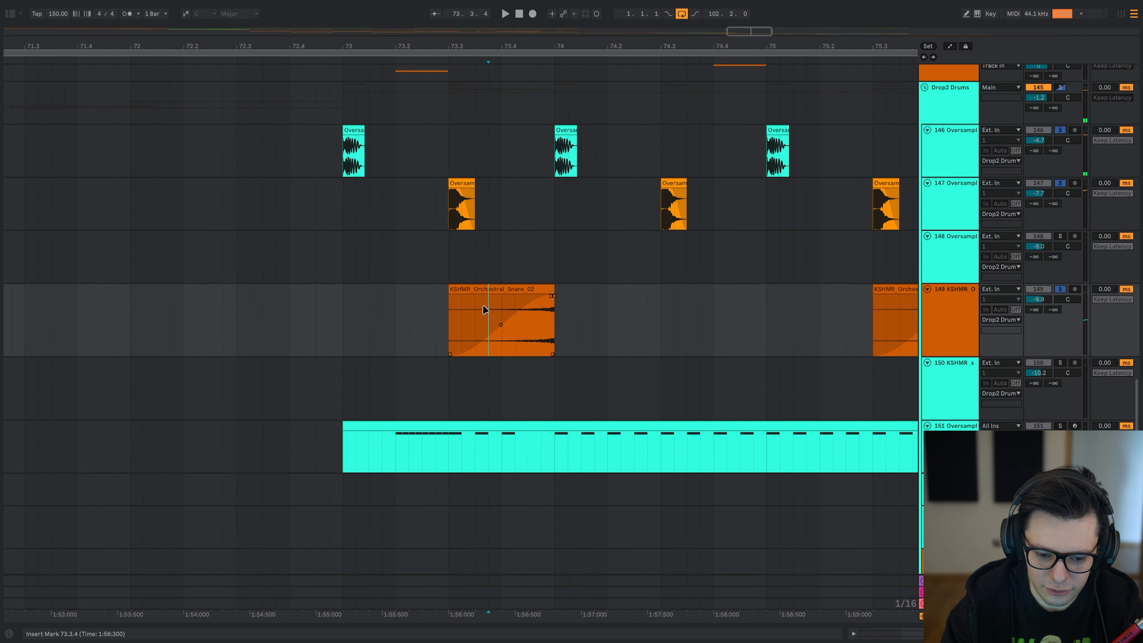
pyautogui.press('space')
pyautogui.scroll(-3, 481, 316)
pyautogui.moveTo(666, 340)
pyautogui.mouseDown()
pyautogui.moveTo(482, 316)
pyautogui.moveTo(541, 306)
pyautogui.mouseUp()
pyautogui.press('space')
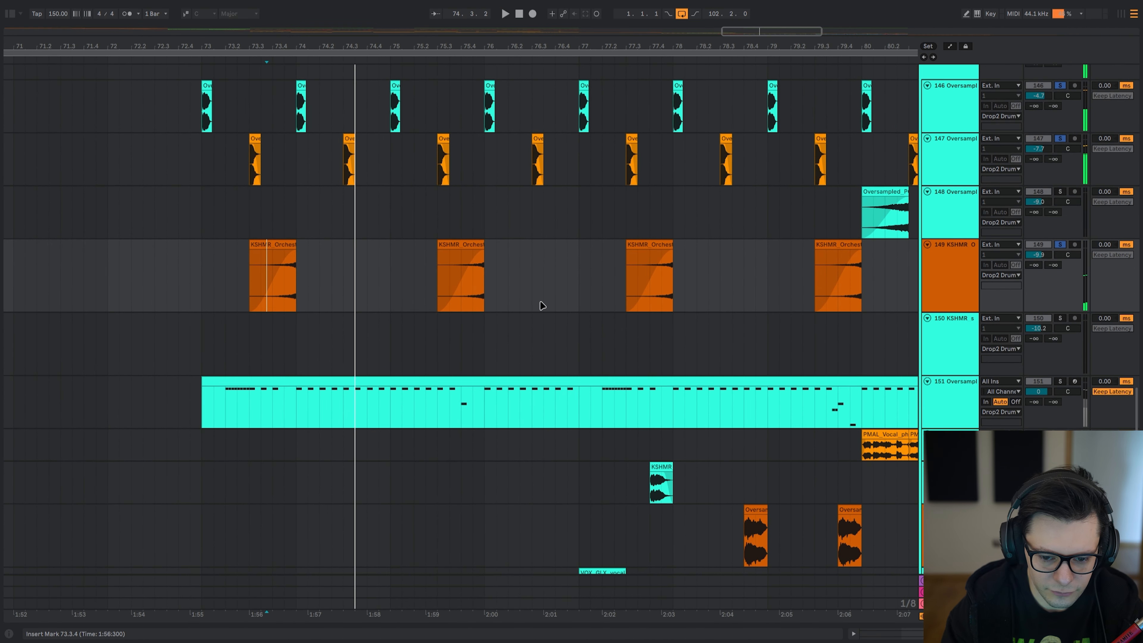
# - Add track 148 to the soloed drums and play its clip from 80.1.1
pyautogui.scroll(-3, 593, 317)
pyautogui.click(713, 217)
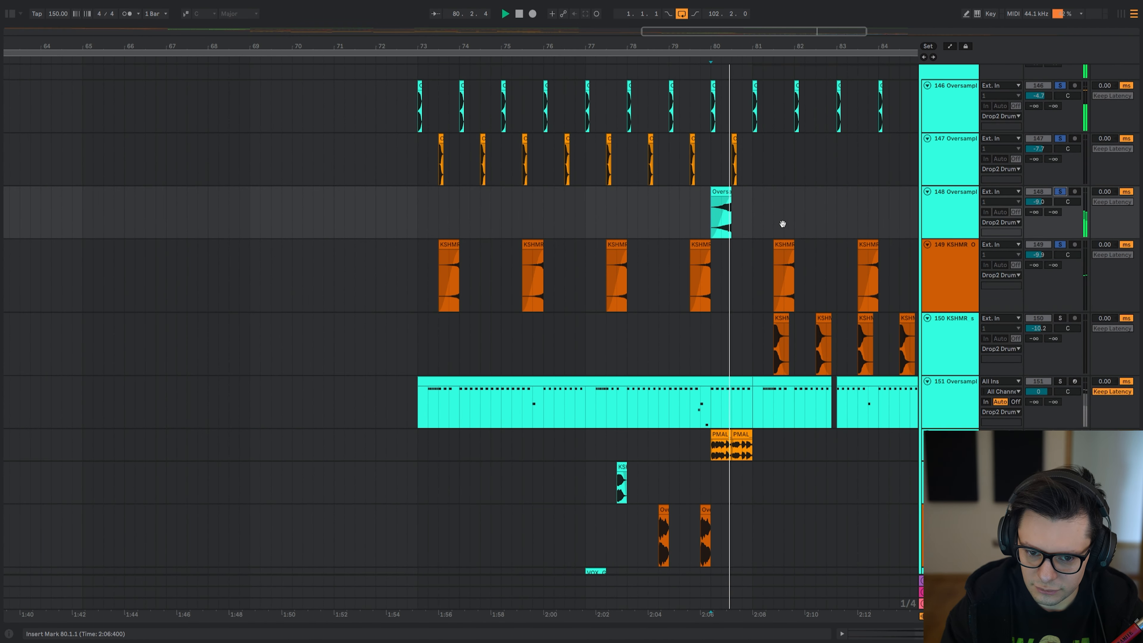
pyautogui.moveTo(783, 224); pyautogui.dragTo(731, 265)
pyautogui.scroll(-2, 675, 135)
pyautogui.hscroll(1, 675, 136)
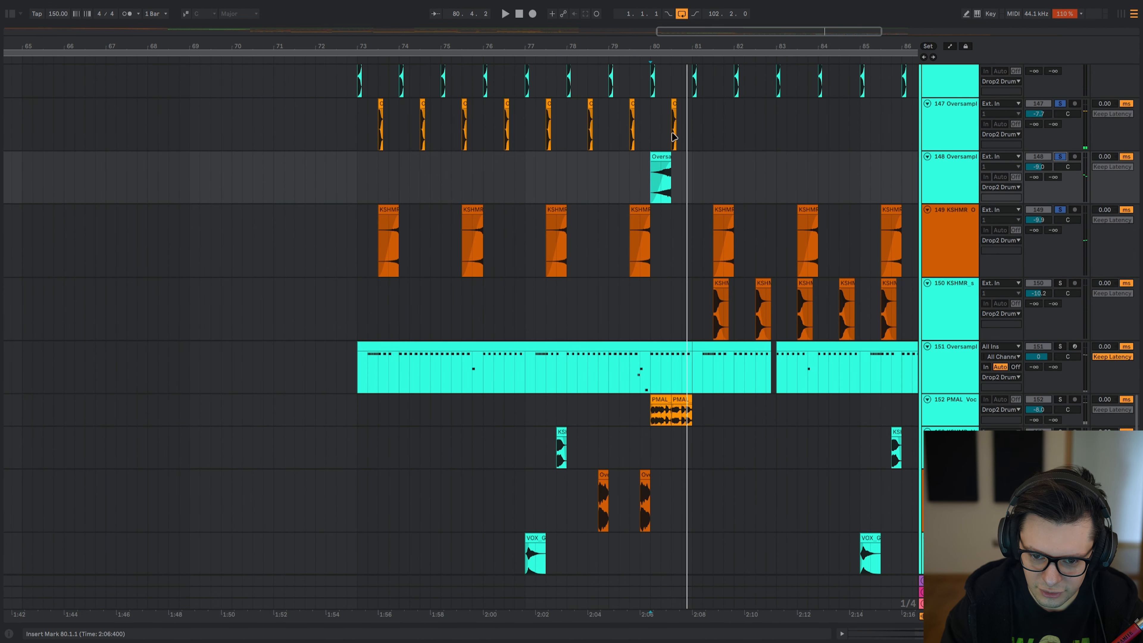
pyautogui.moveTo(674, 133); pyautogui.dragTo(700, 142)
# - Play the MIDI clip on track 151 along with the soloed drums from 73.1.1
pyautogui.scroll(-2, 648, 236)
pyautogui.click(367, 296)
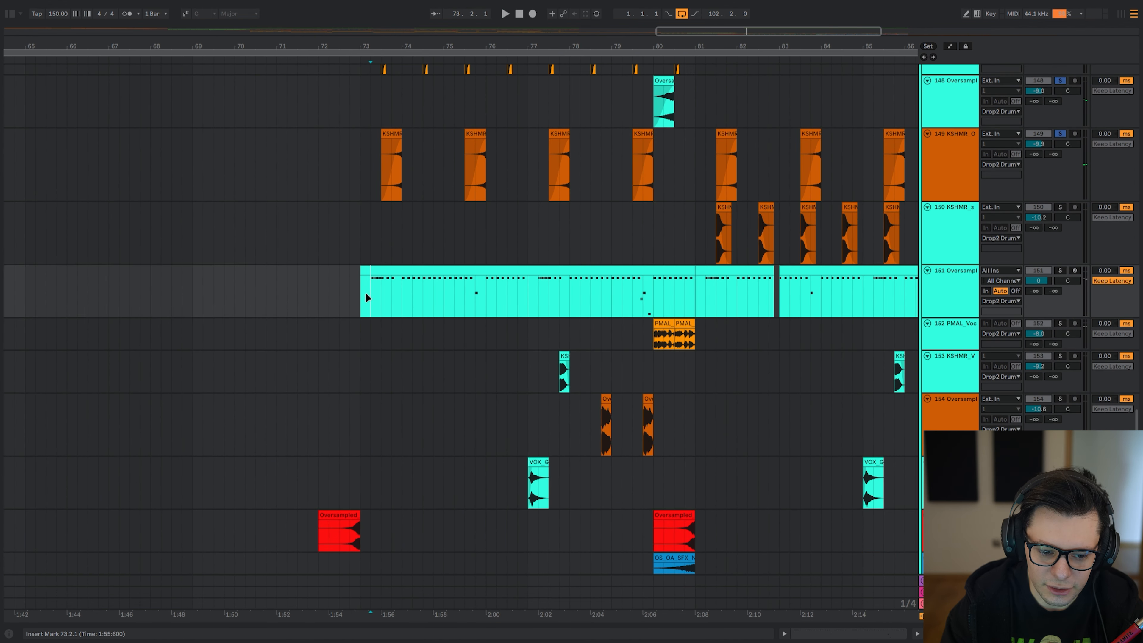
pyautogui.scroll(5, 384, 296)
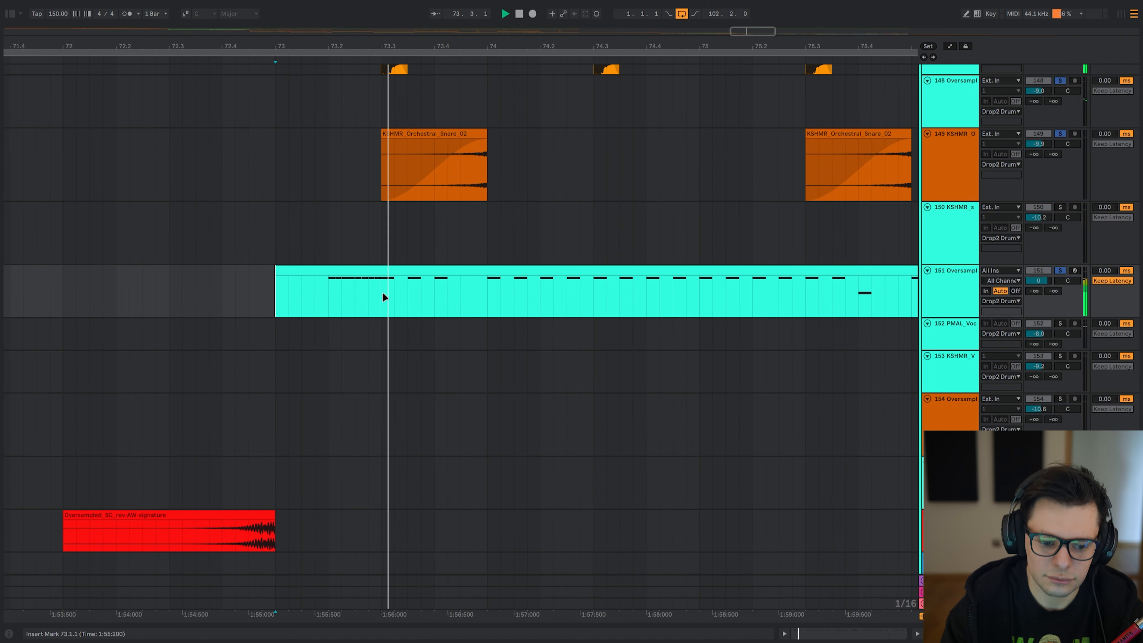
# - Unfold the Drop 2 Synths group and audition the soloed color-bass-shot-mystic clip on track 135 from 73.1.1
pyautogui.scroll(12, 319, 275)
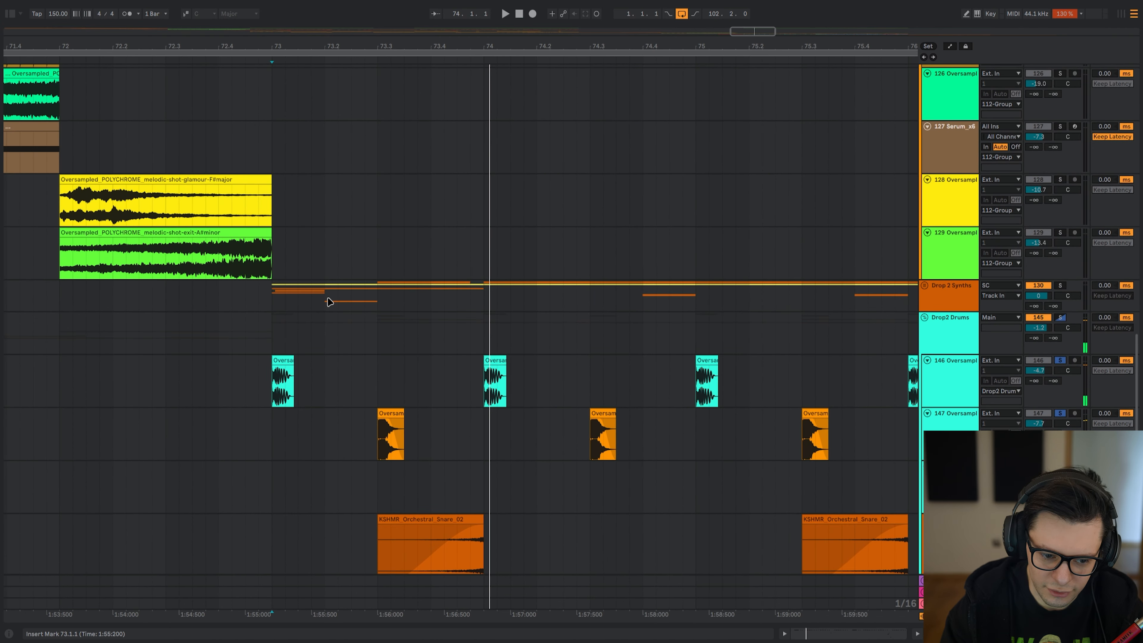
pyautogui.click(926, 286)
pyautogui.click(1061, 328)
pyautogui.press('space')
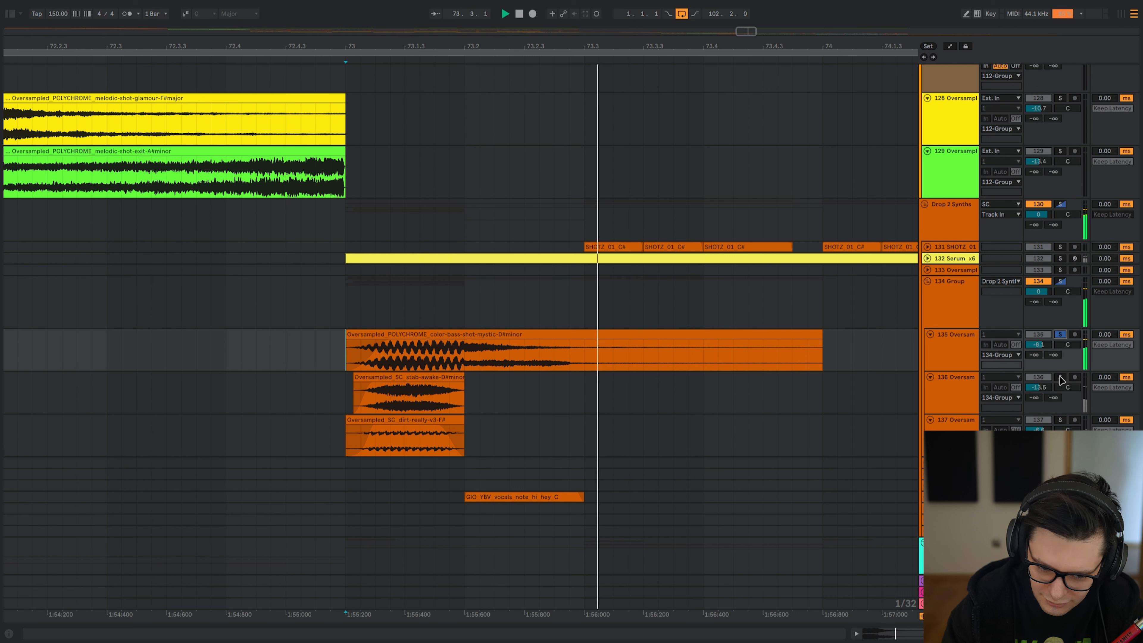
pyautogui.press('space')
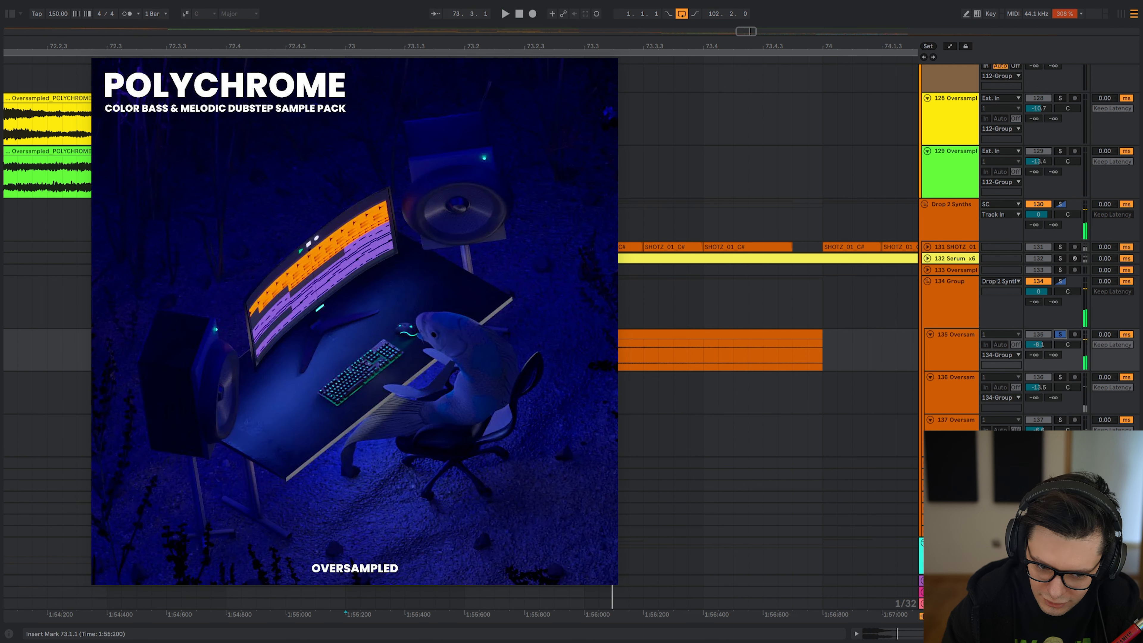
# - Audition the stab-awake layer on track 136, and combine it with tracks 135 and 137 from 73.1.1
pyautogui.click(1061, 379)
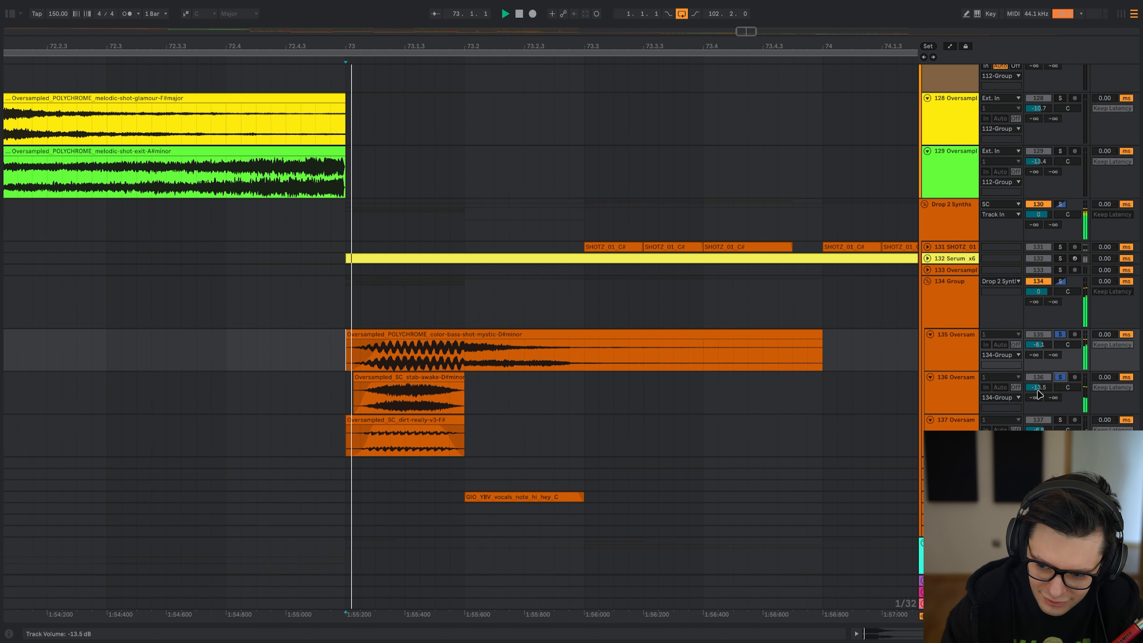
pyautogui.click(1061, 334)
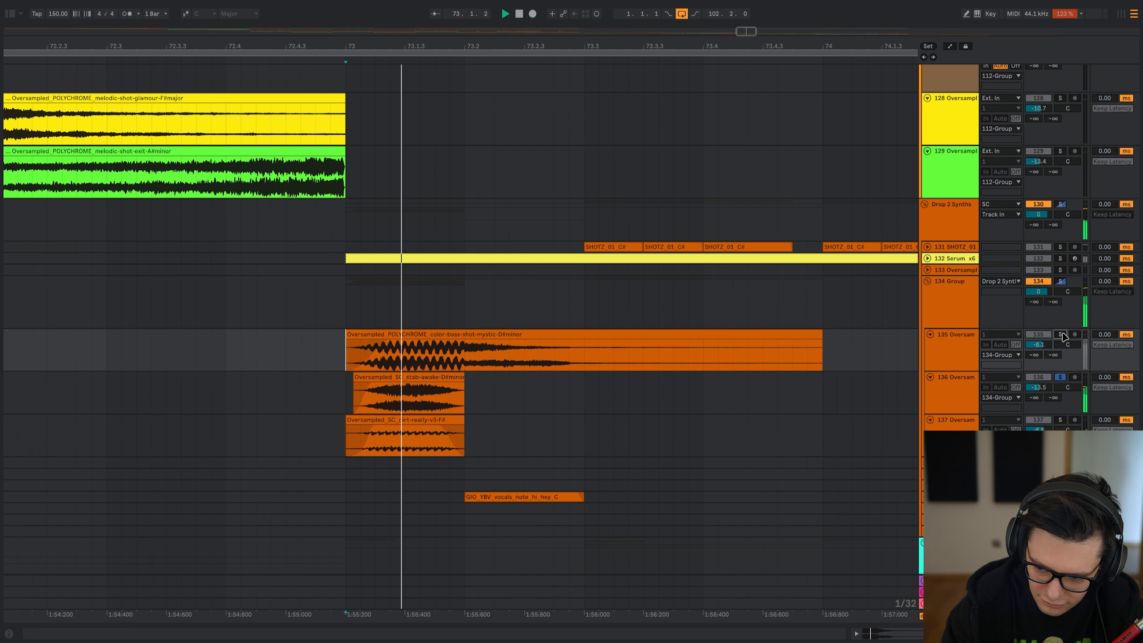
pyautogui.click(1061, 420)
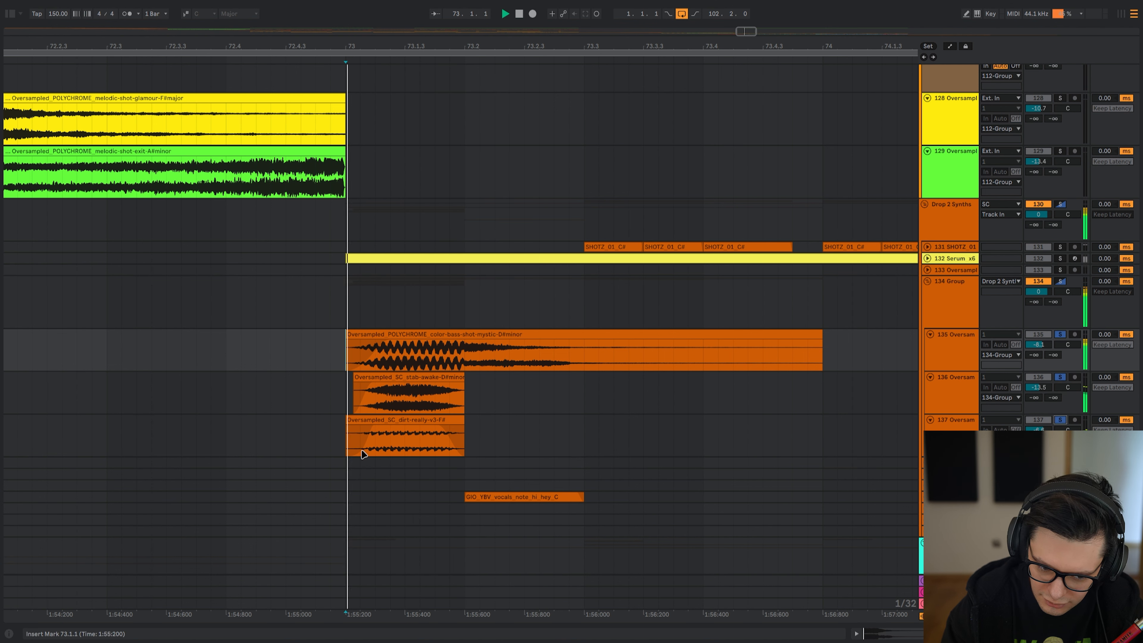
# - Mark the stab-awake clip on track 136 and the range 73.1.1 to 73.3.1 around the dirt-really clip on track 137
pyautogui.scroll(-4, 364, 454)
pyautogui.moveTo(352, 303); pyautogui.dragTo(535, 297)
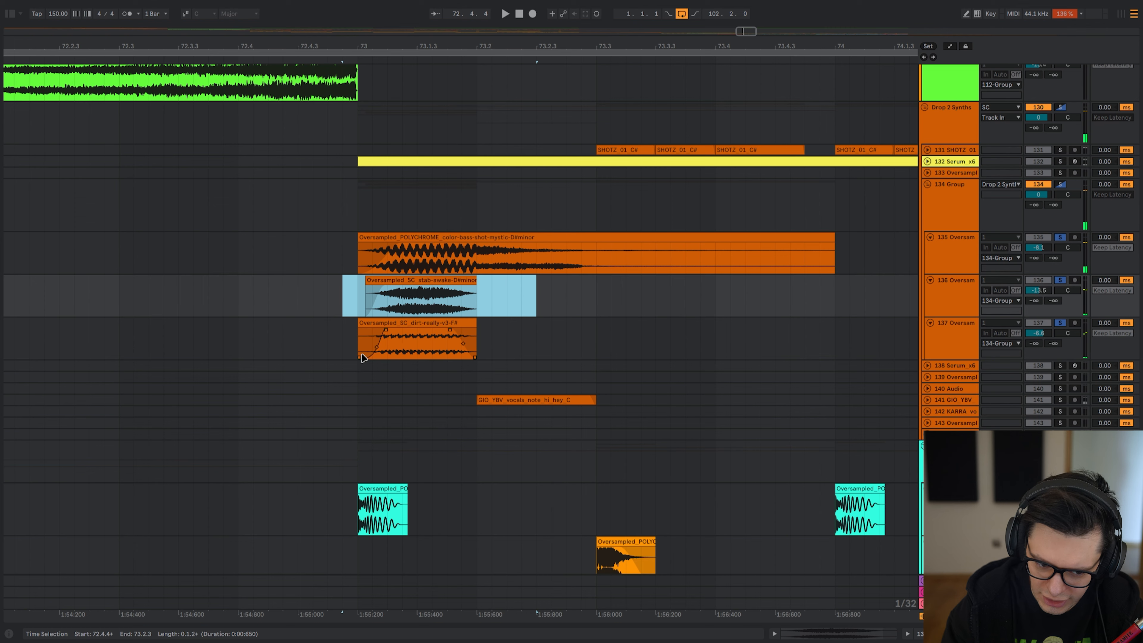
pyautogui.moveTo(359, 340); pyautogui.dragTo(596, 340)
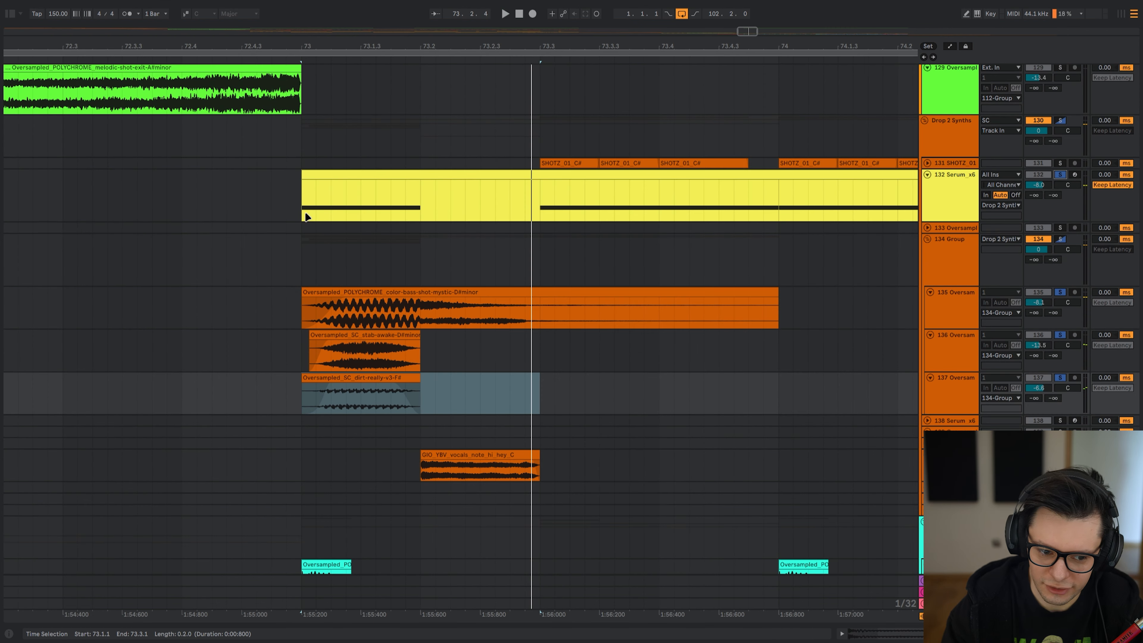
# - Play the Drop 2 layers from 73.1.1, covering the Serum on track 132 and the GIO_YBV vocal on track 141
pyautogui.click(306, 216)
pyautogui.press('space')
pyautogui.press('space')
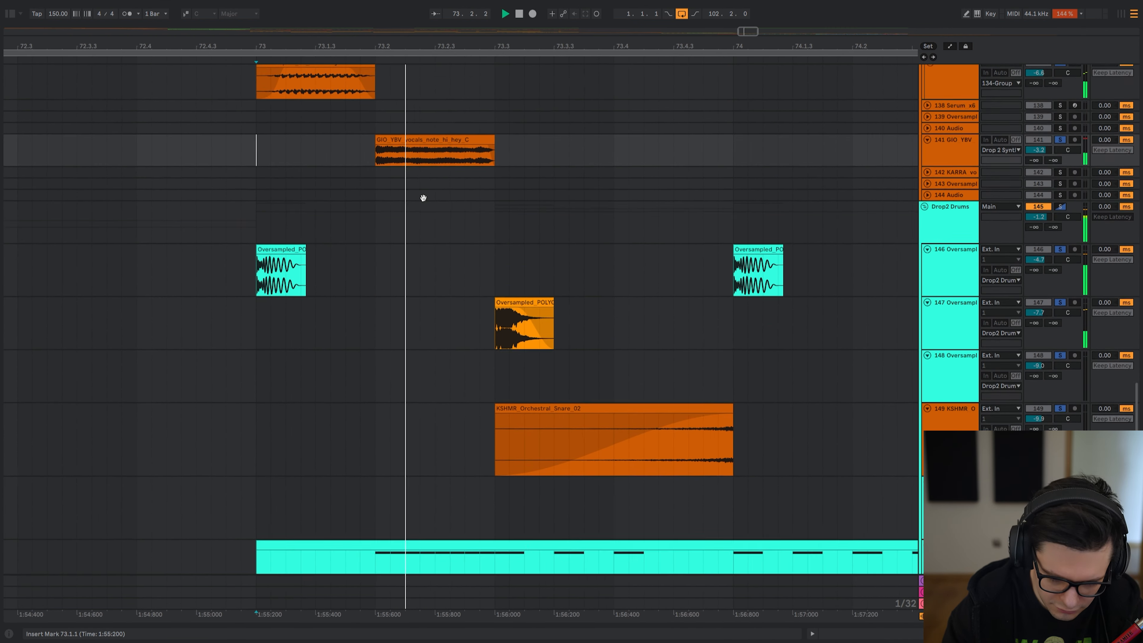
# - Play the second drop from bar 73 and look over its synth and drum tracks
pyautogui.moveTo(424, 197); pyautogui.dragTo(420, 177)
pyautogui.moveTo(621, 181); pyautogui.dragTo(501, 106)
pyautogui.press('space')
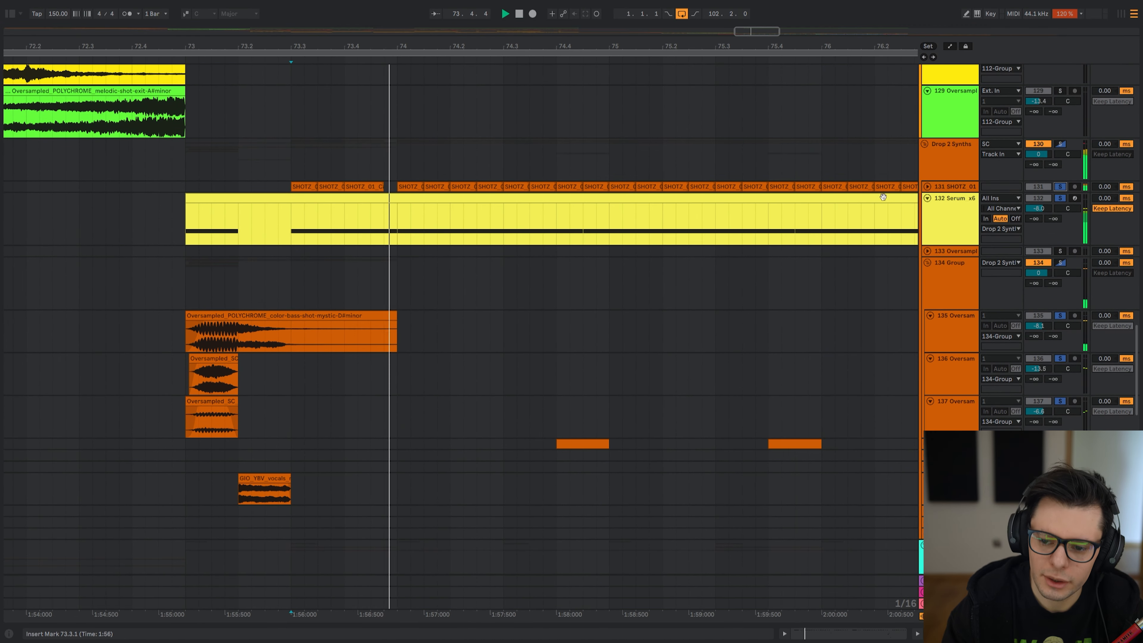
pyautogui.scroll(2, 942, 189)
pyautogui.moveTo(636, 266); pyautogui.dragTo(526, 284)
pyautogui.scroll(-3, 525, 284)
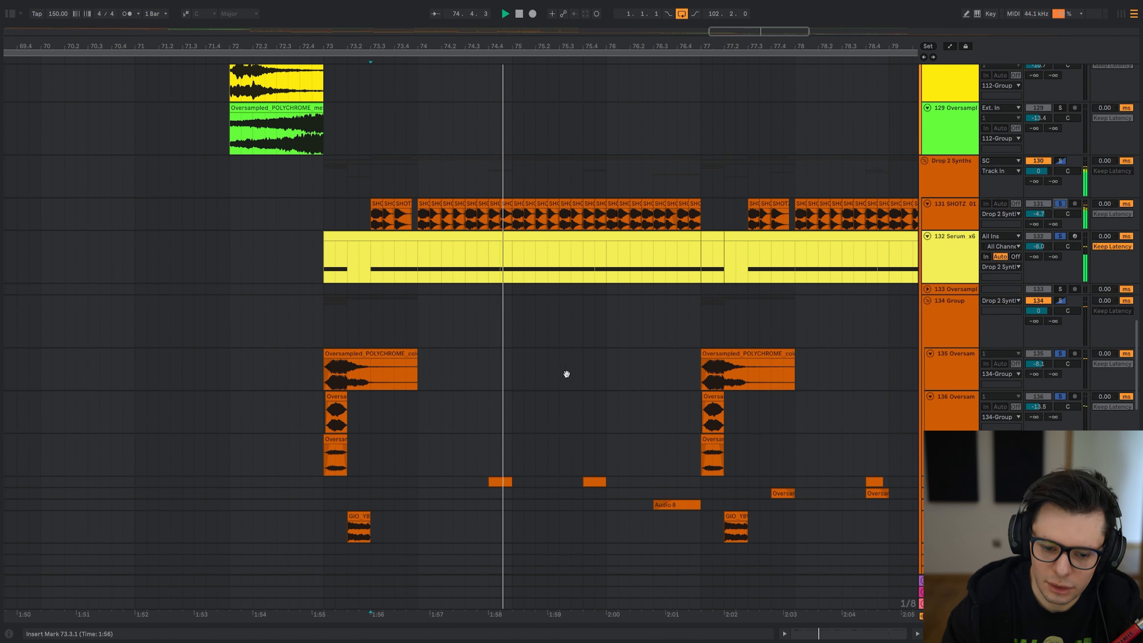
pyautogui.moveTo(567, 375); pyautogui.dragTo(528, 201)
pyautogui.scroll(3, 452, 313)
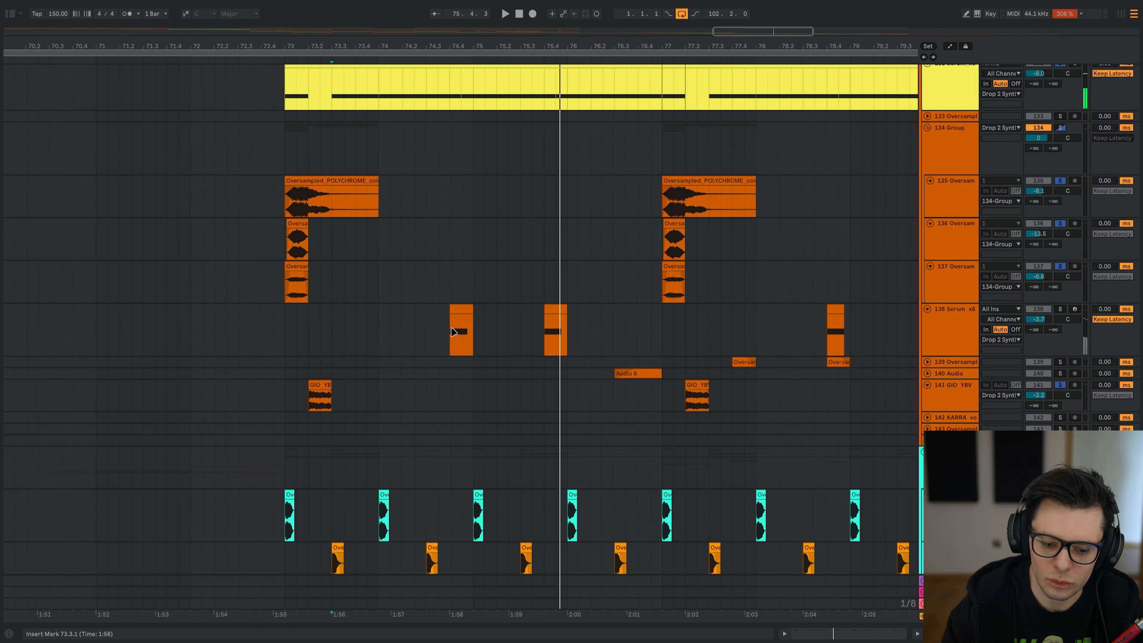
# - Play the Serum part on track 138 from position 74.3.3 and look over the tracks below it
pyautogui.click(458, 325)
pyautogui.click(448, 317)
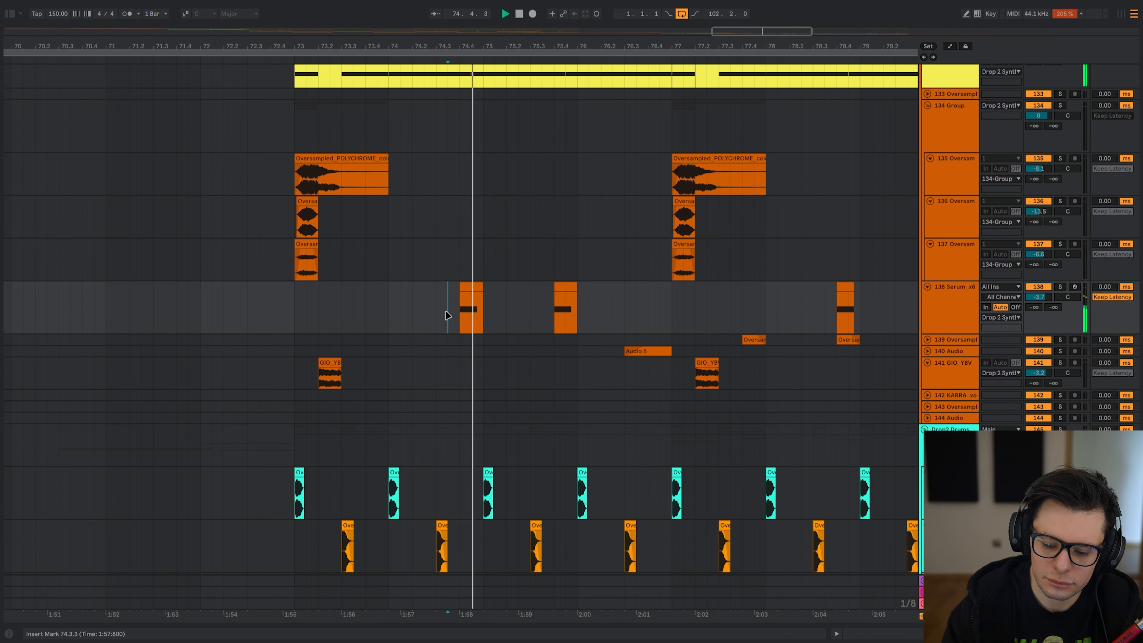
pyautogui.moveTo(532, 300); pyautogui.dragTo(483, 245)
pyautogui.scroll(3, 579, 297)
# - Solo track 140 Audio and examine its clip's transposition envelope
pyautogui.click(577, 329)
pyautogui.press('s')
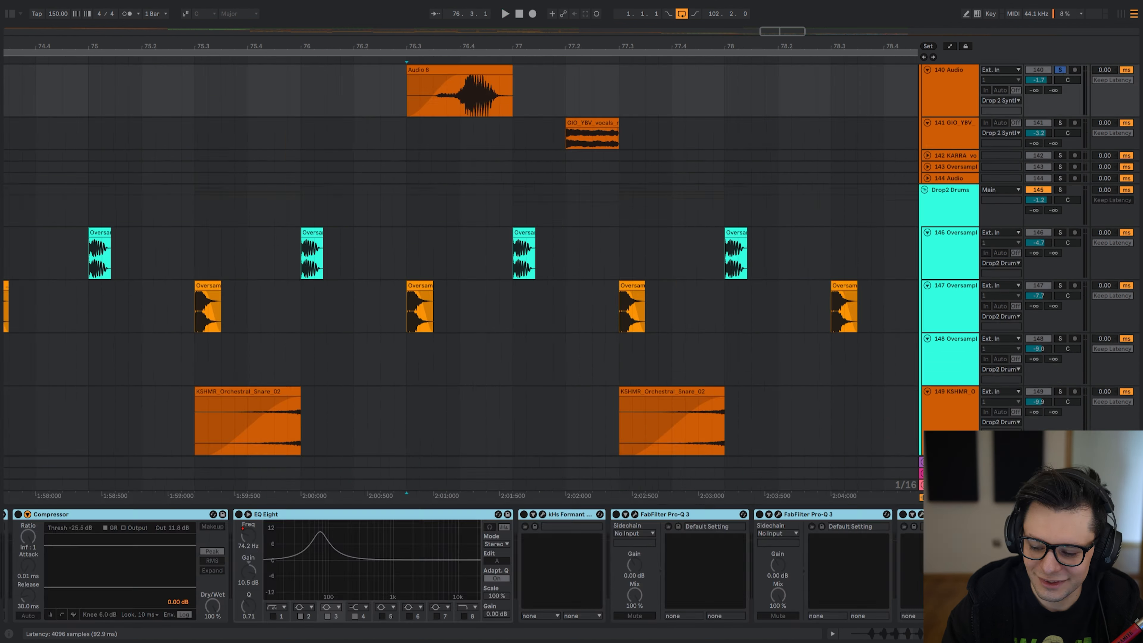
pyautogui.hscroll(-6, 234, 554)
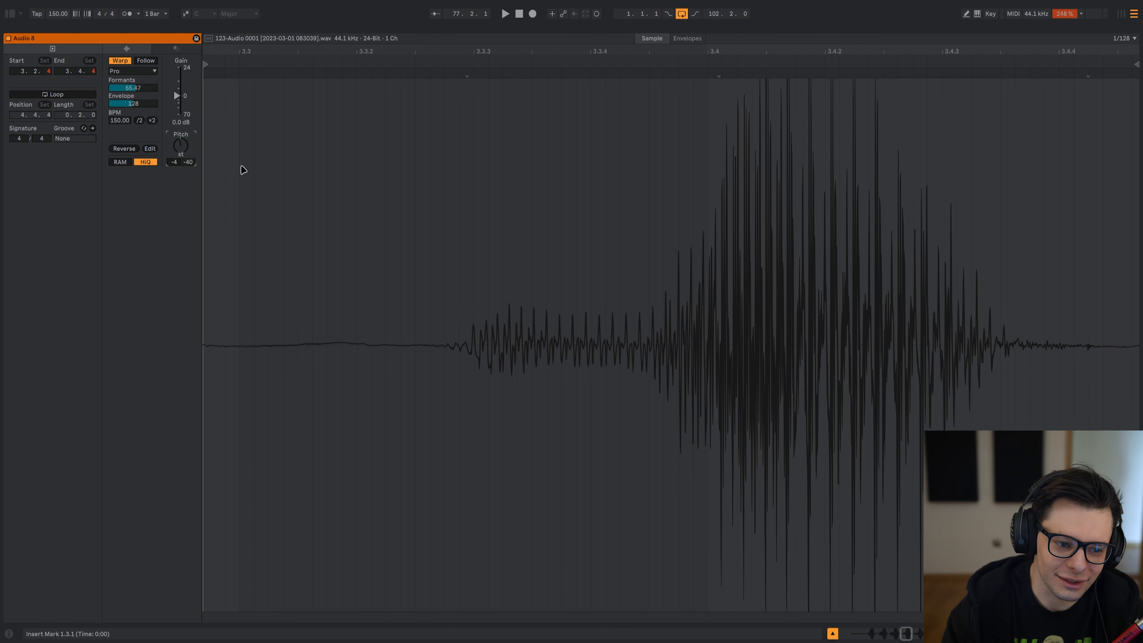
pyautogui.click(696, 39)
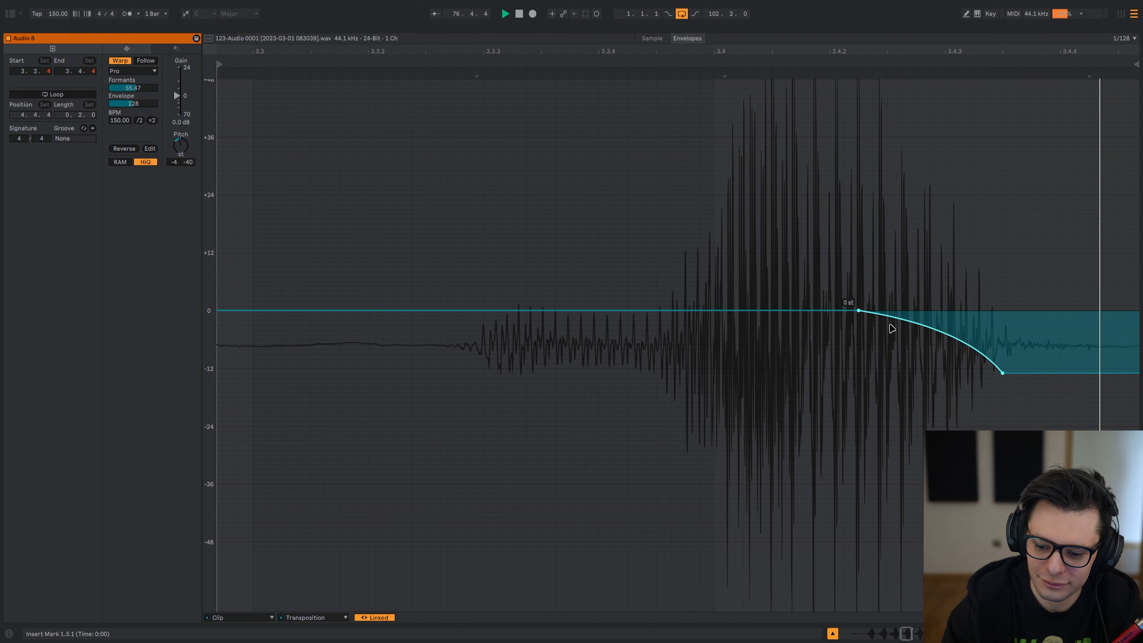
pyautogui.hotkey('shift', 'Tab')
# - Activate and open the first FabFilter Pro-Q 3 on track 140, and audition the clip from 76.3.3
pyautogui.scroll(3, 440, 150)
pyautogui.click(412, 196)
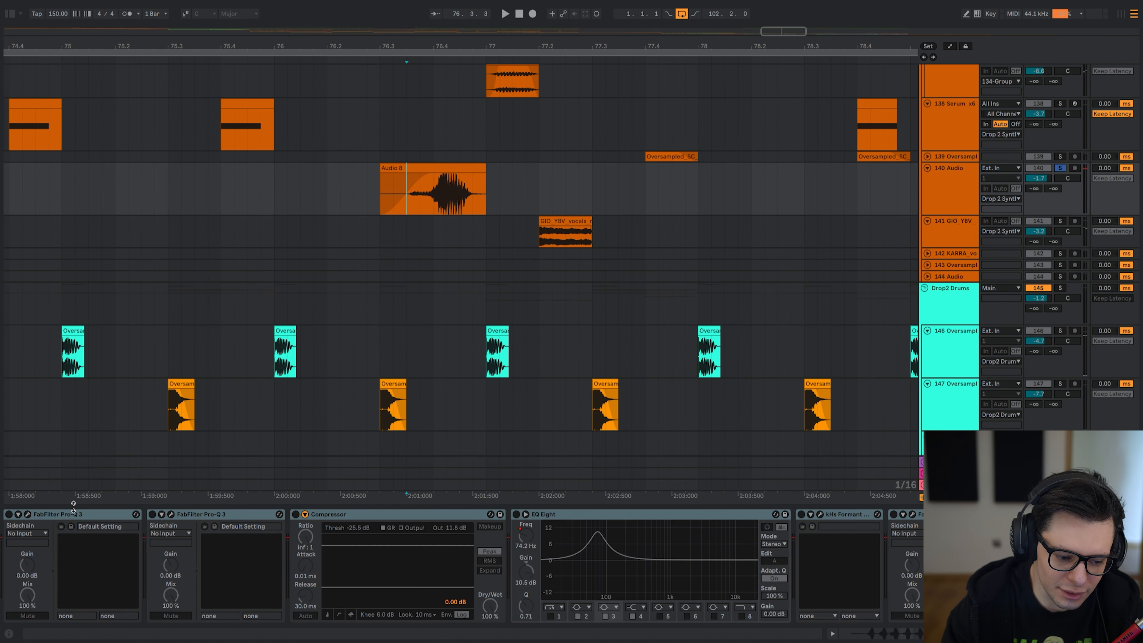
pyautogui.click(71, 513)
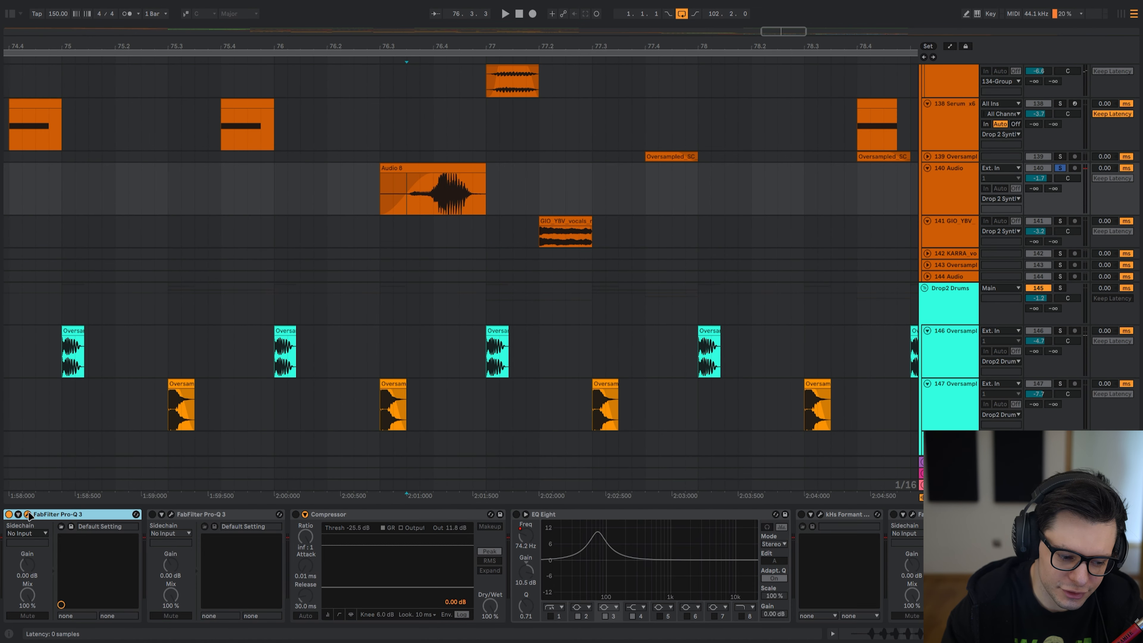
pyautogui.hotkey('ctrl', 'alt', 'p')
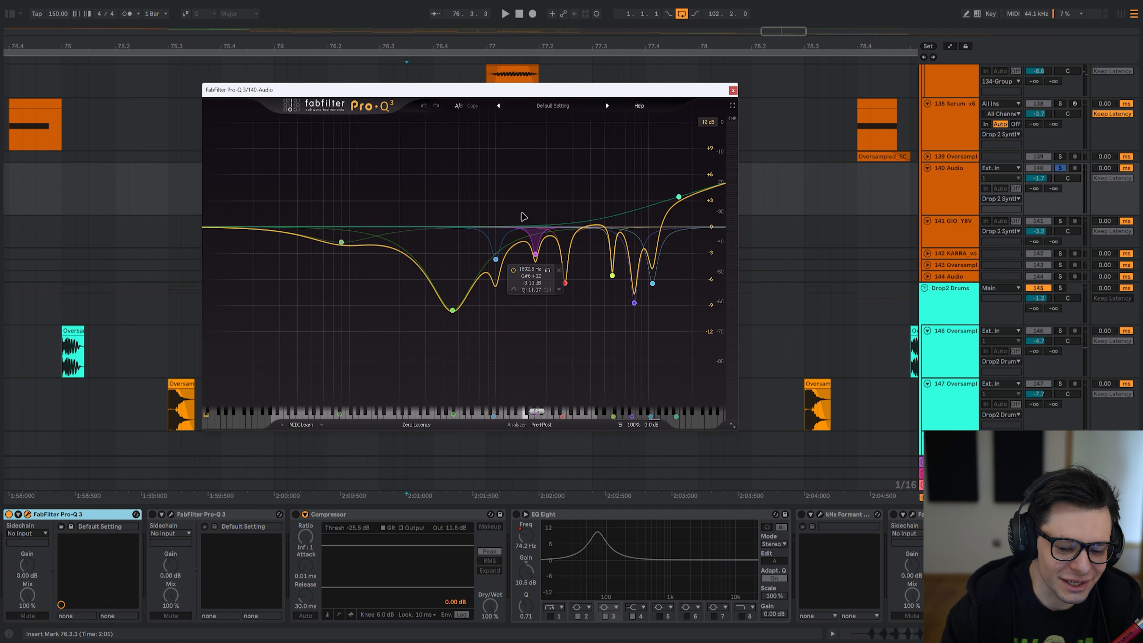
pyautogui.press('space')
pyautogui.press('space')
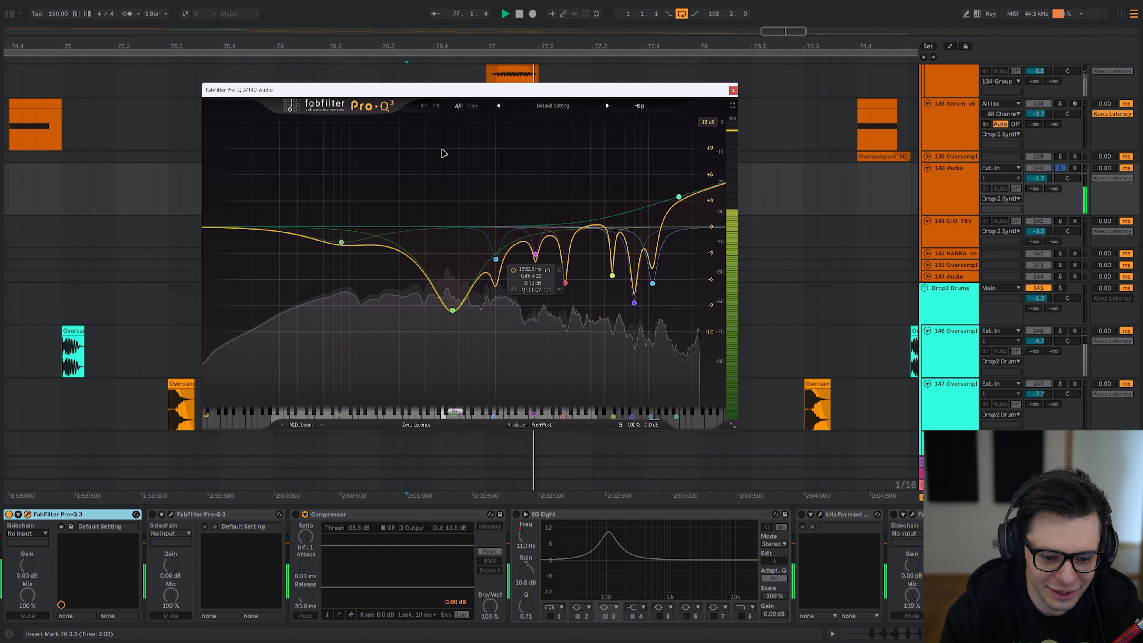
# - Activate the second FabFilter Pro-Q 3 on track 140 and view its EQ curve during playback
pyautogui.click(152, 514)
pyautogui.click(170, 515)
pyautogui.press('space')
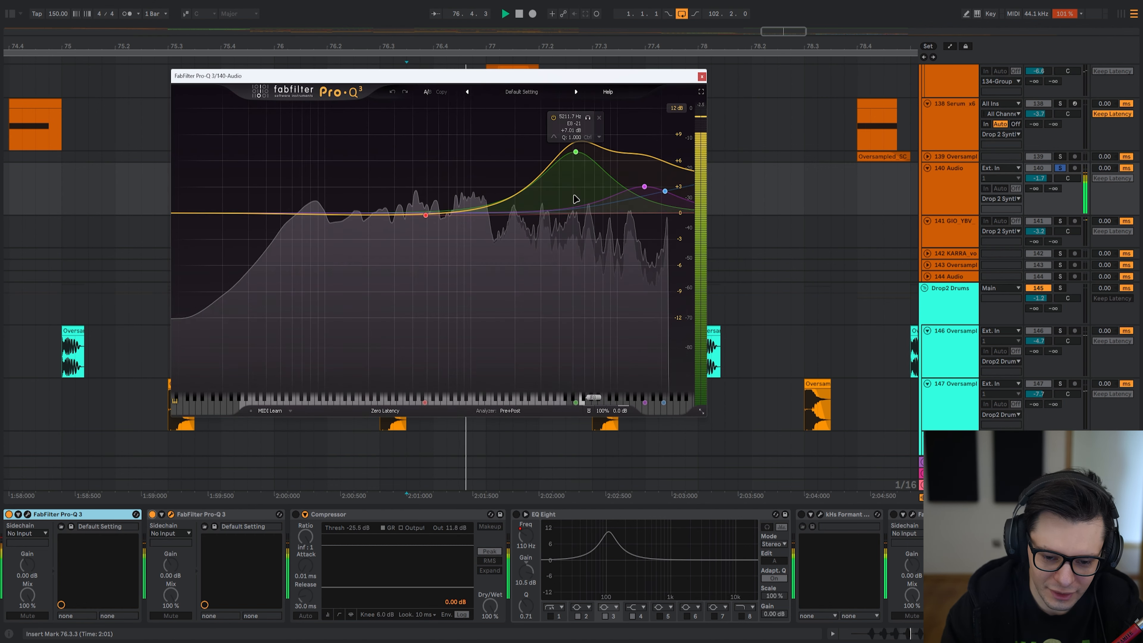
pyautogui.press('space')
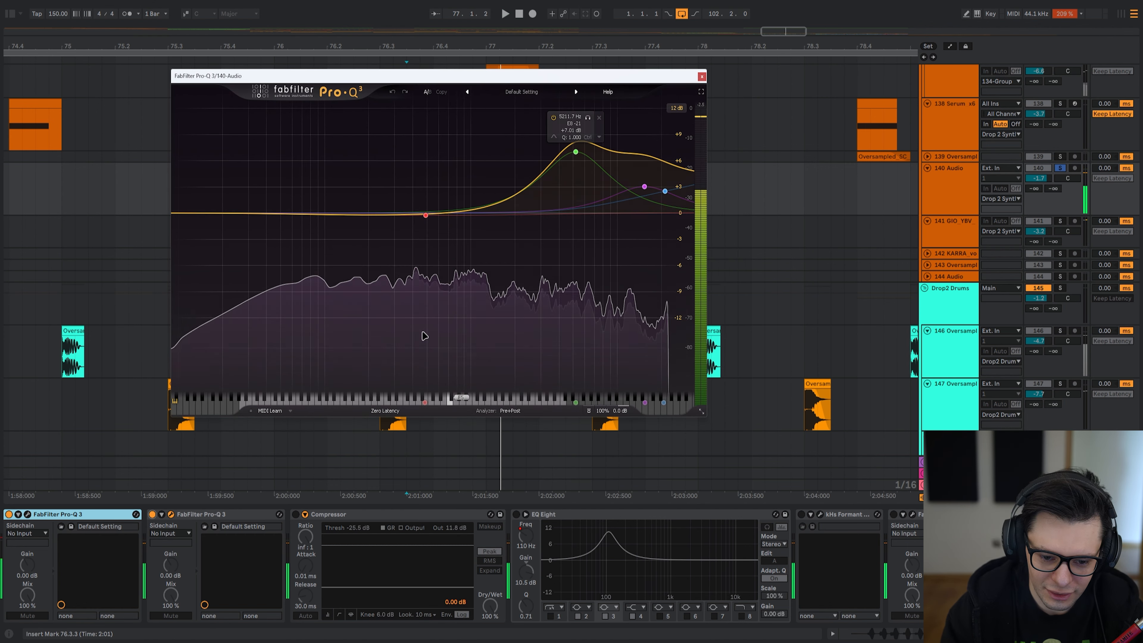
# - Activate the Compressor on track 140 and audition its effect on the clip
pyautogui.click(339, 514)
pyautogui.click(296, 514)
pyautogui.press('space')
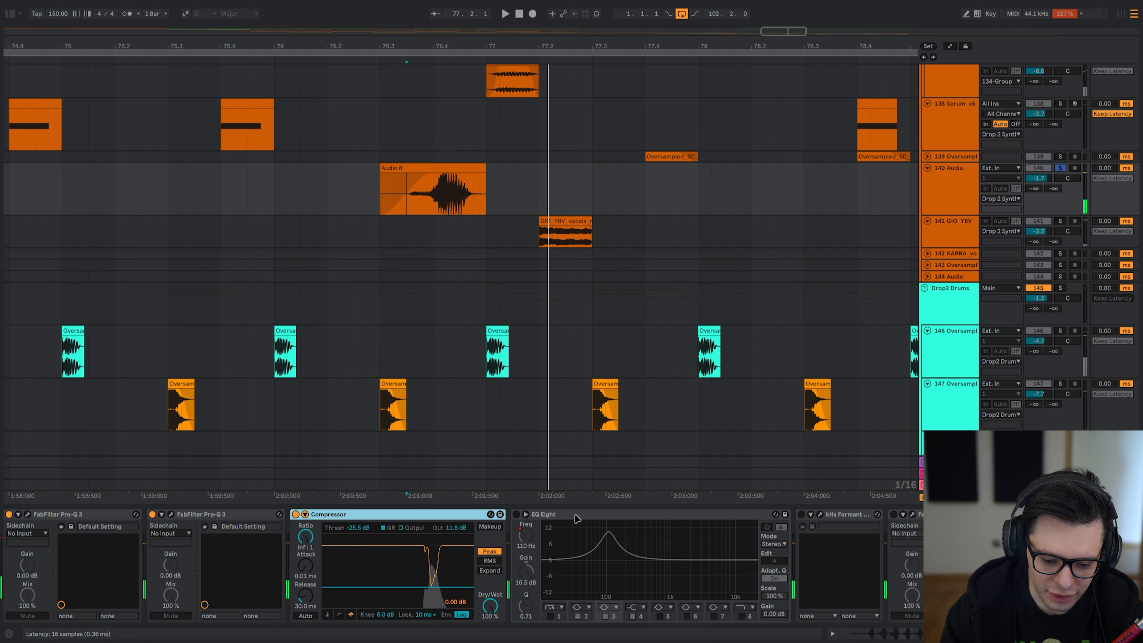
# - Activate EQ Eight after the Compressor and audition its low-frequency boost
pyautogui.press('Right')
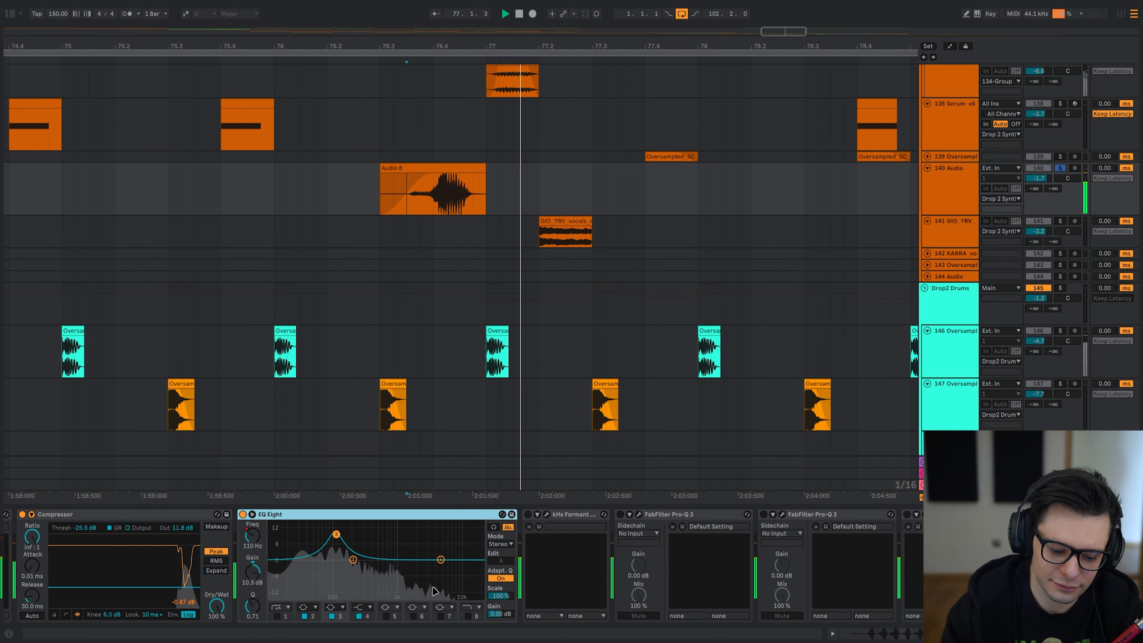
pyautogui.moveTo(605, 557); pyautogui.dragTo(601, 558)
pyautogui.press('space')
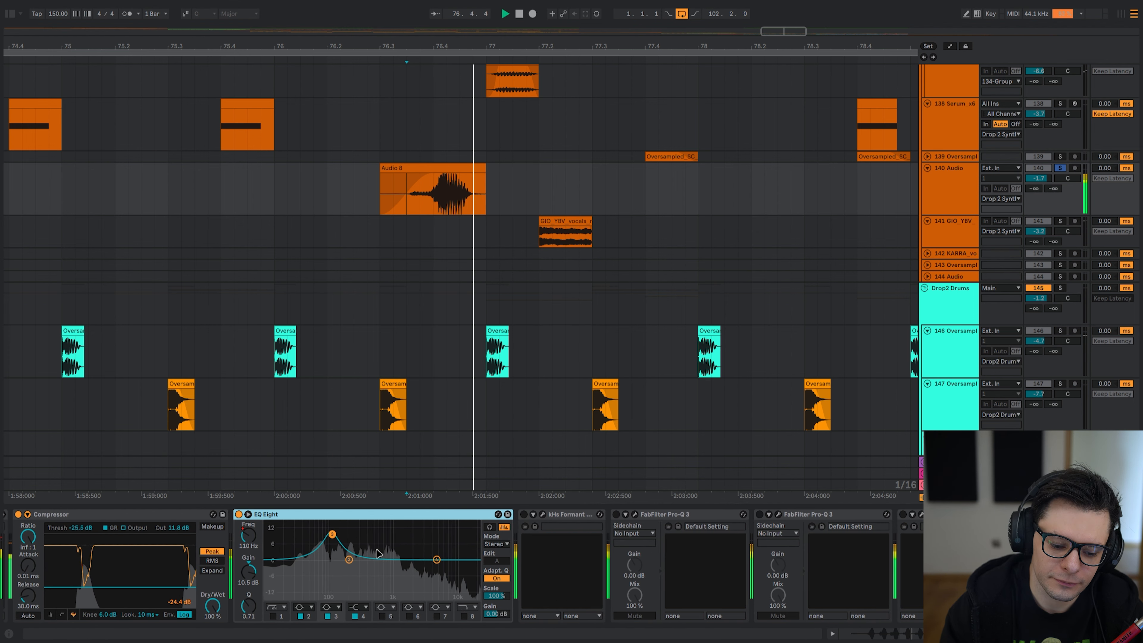
pyautogui.press('space')
pyautogui.press('space')
# - Try EQ Eight's boosted band at 74.2 Hz and re-enable the overridden automation
pyautogui.moveTo(333, 535); pyautogui.dragTo(322, 534)
pyautogui.press('space')
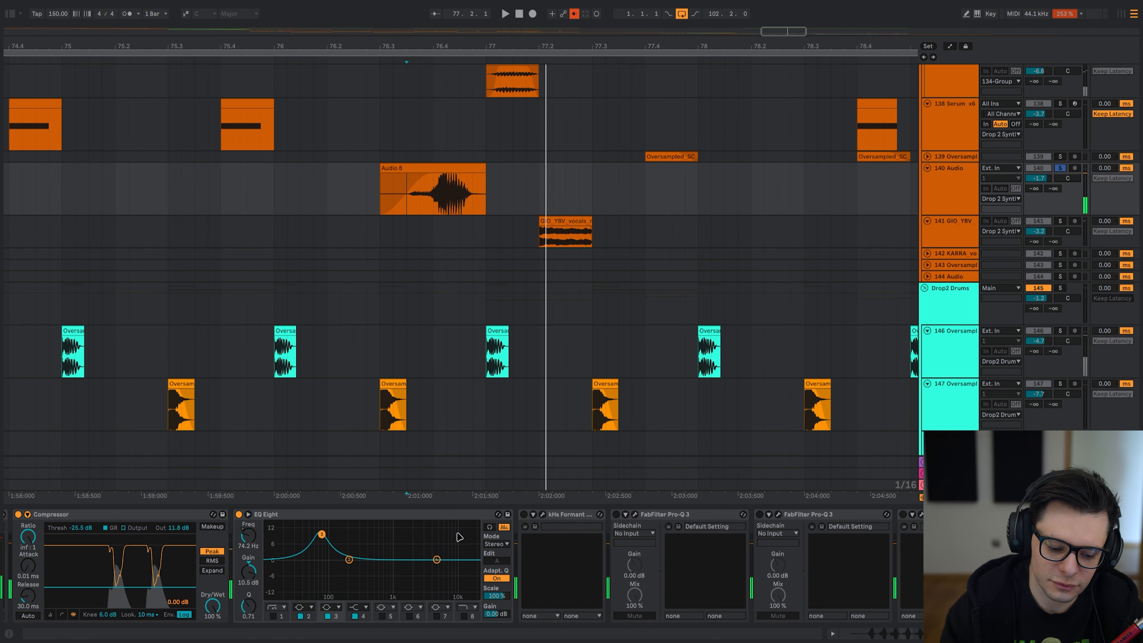
pyautogui.click(574, 14)
# - Activate and open the kHs Formant Filter on track 140, and audition the clip through it
pyautogui.click(524, 514)
pyautogui.click(542, 514)
pyautogui.press('space')
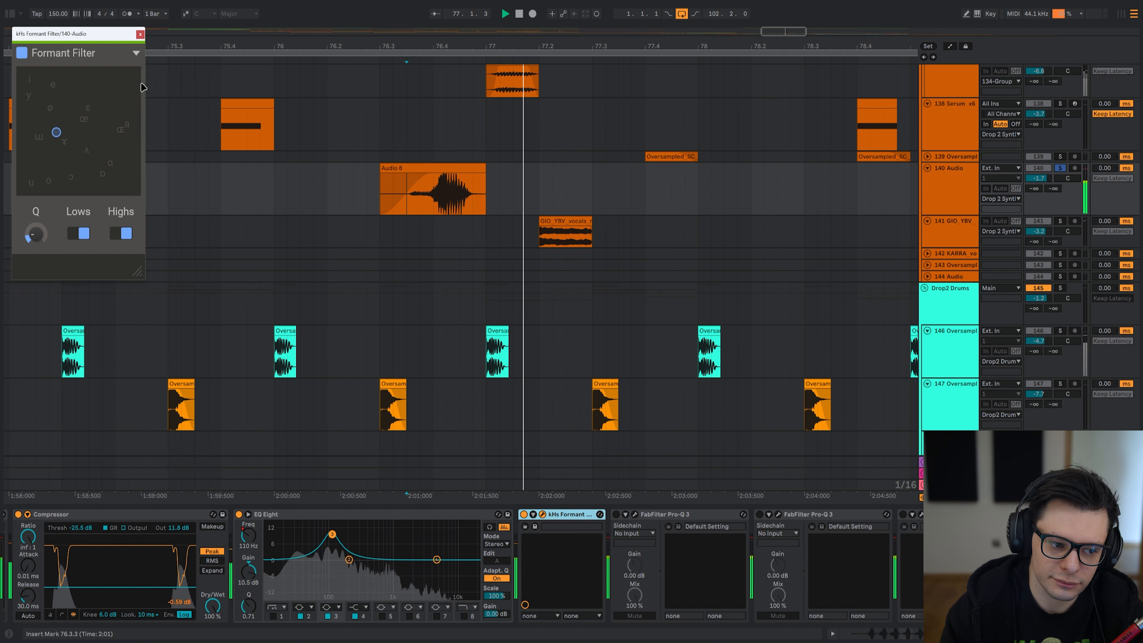
# - Activate the two FabFilter Pro-Q 3 devices after the formant filter and view each EQ curve during playback
pyautogui.click(538, 514)
pyautogui.click(635, 514)
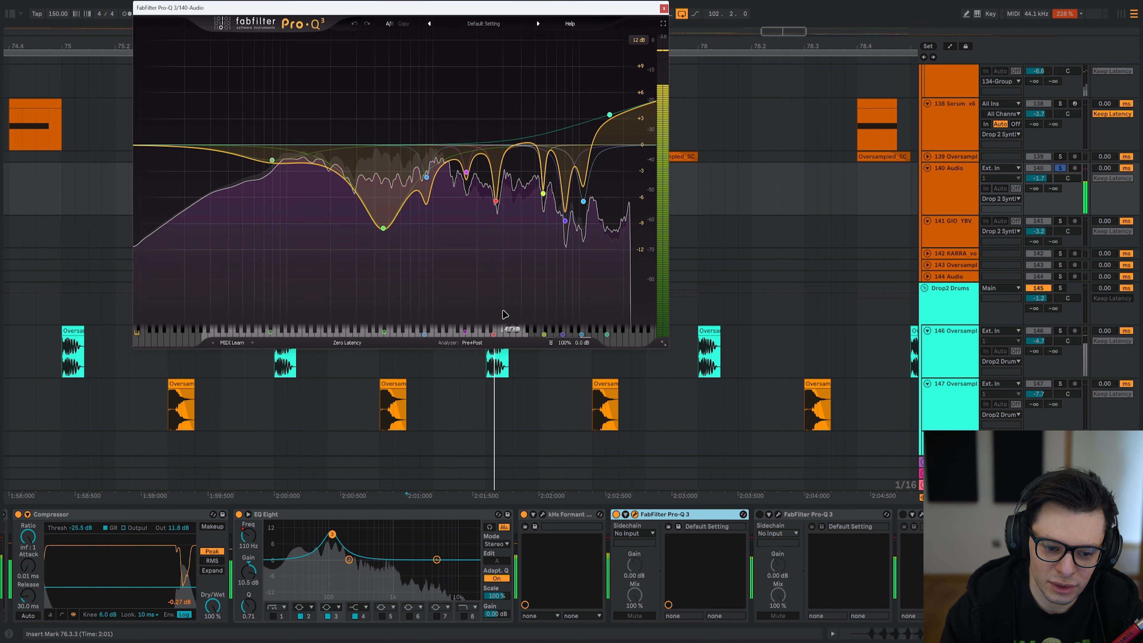
pyautogui.click(635, 515)
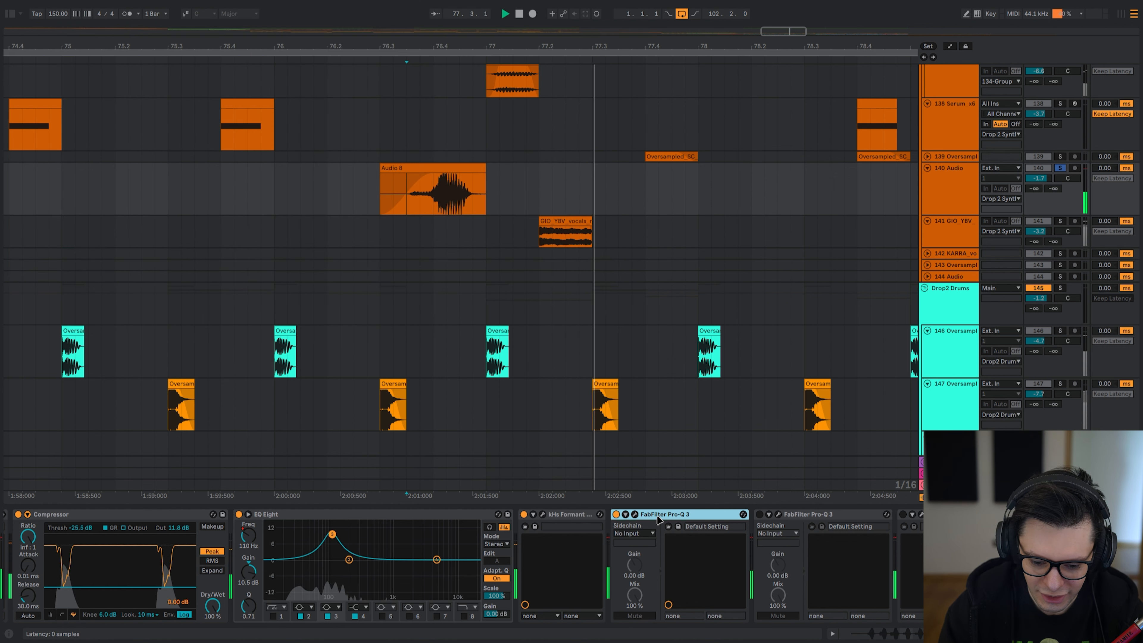
pyautogui.click(779, 514)
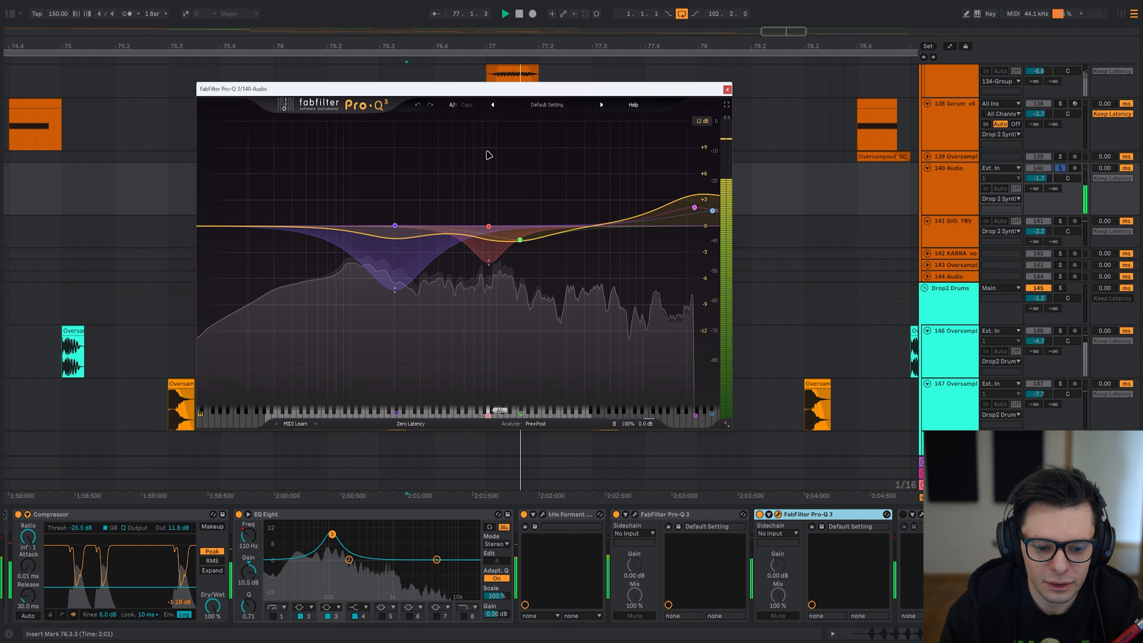
pyautogui.press('space')
pyautogui.click(778, 515)
# - Open Infiltrator at the end of the chain and examine effect 2's envelope and the effect sequence during playback
pyautogui.click(921, 515)
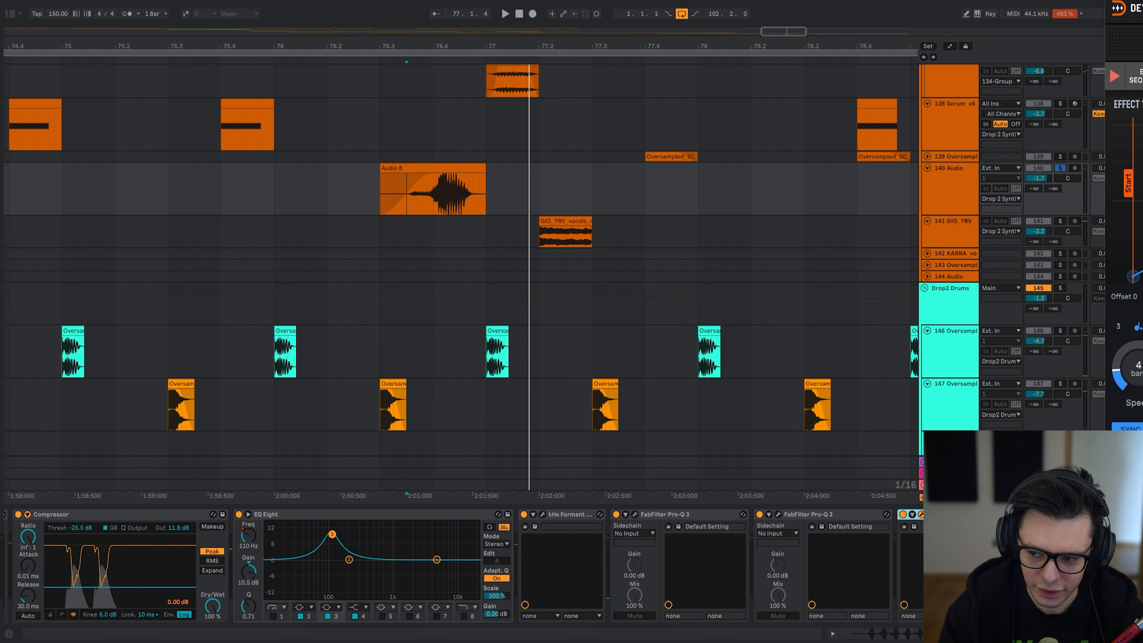
pyautogui.press('space')
pyautogui.click(456, 179)
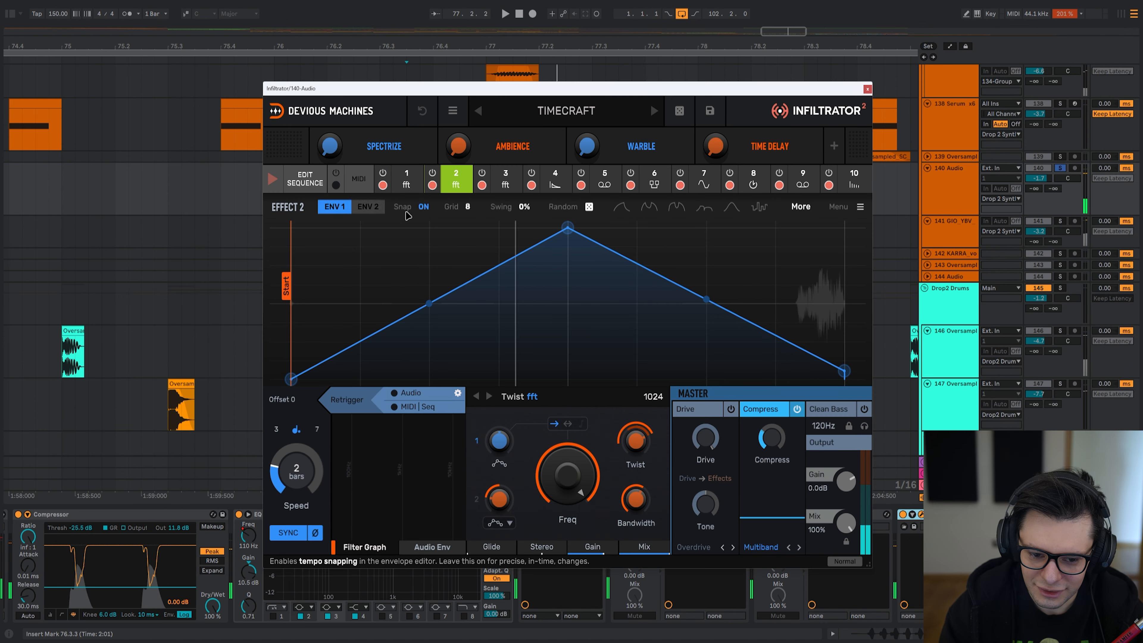
pyautogui.click(305, 179)
pyautogui.press('space')
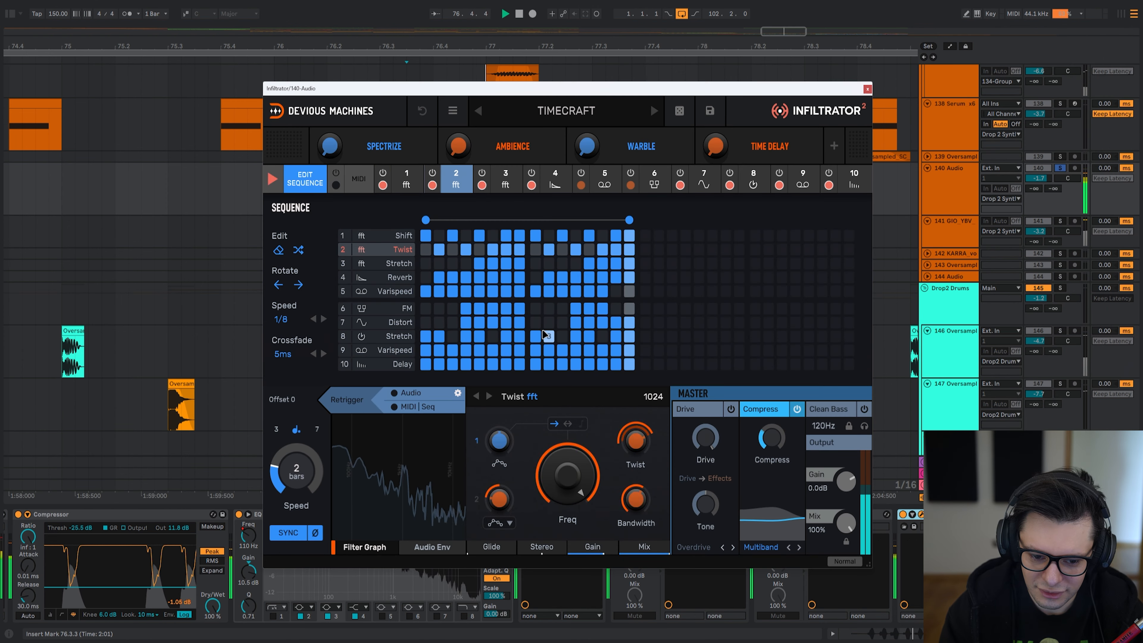
# - Browse Infiltrator's factory presets, load a random one and revert to TIMECRAFT
pyautogui.click(575, 121)
pyautogui.scroll(-5, 579, 388)
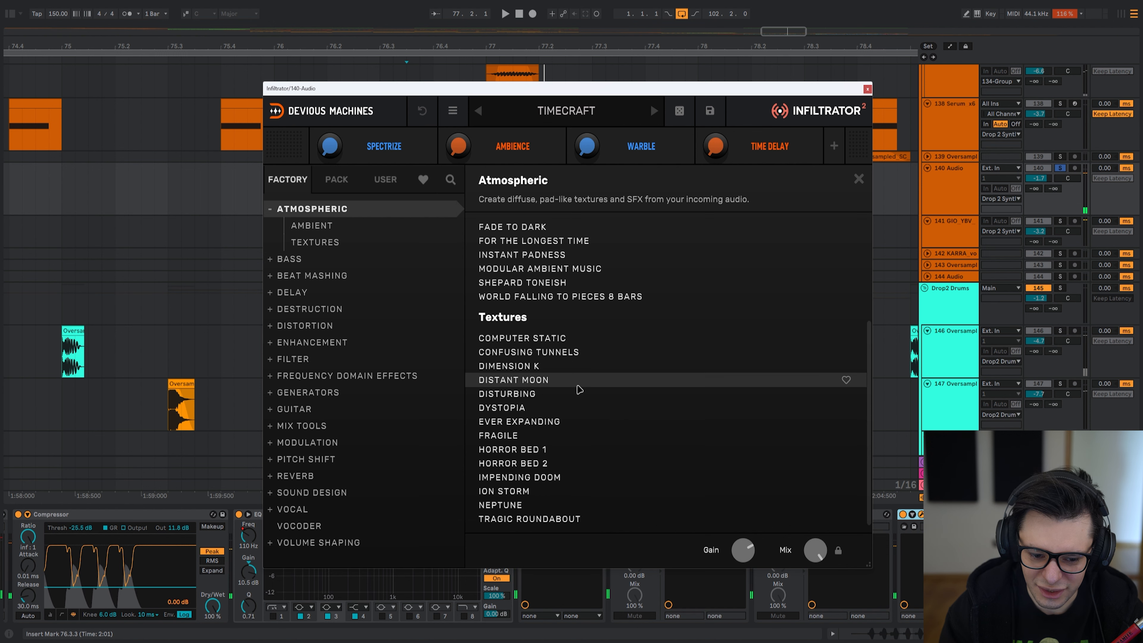
pyautogui.scroll(5, 580, 388)
pyautogui.click(680, 111)
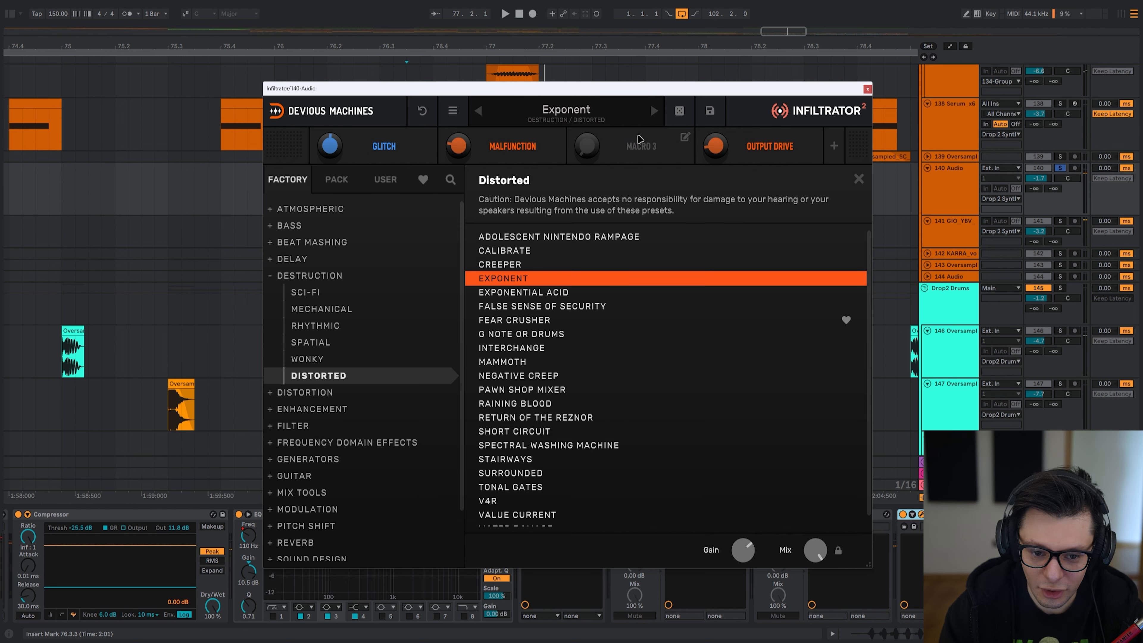
pyautogui.click(422, 113)
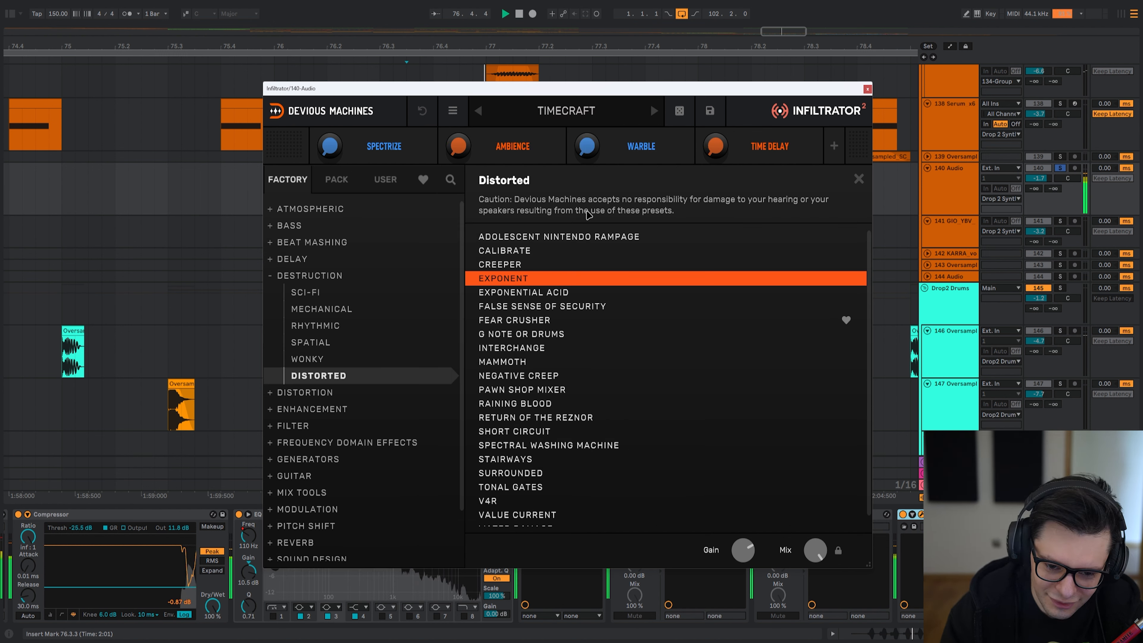
# - Save the Infiltrator settings as the user preset TIMECRAFT and close the plugin window
pyautogui.click(715, 118)
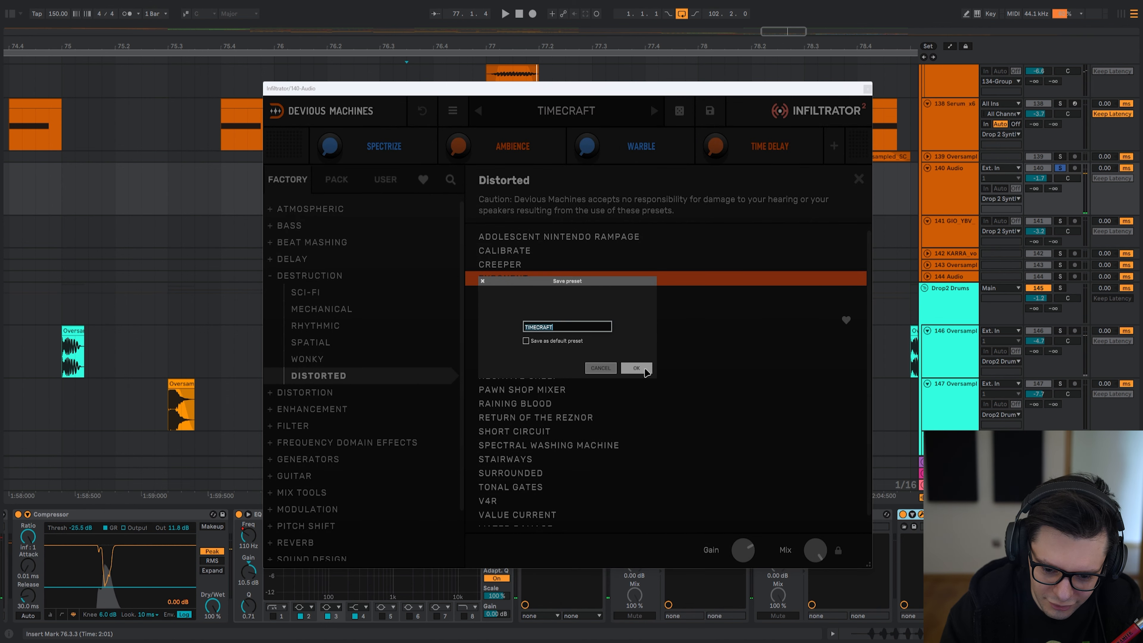
pyautogui.click(645, 370)
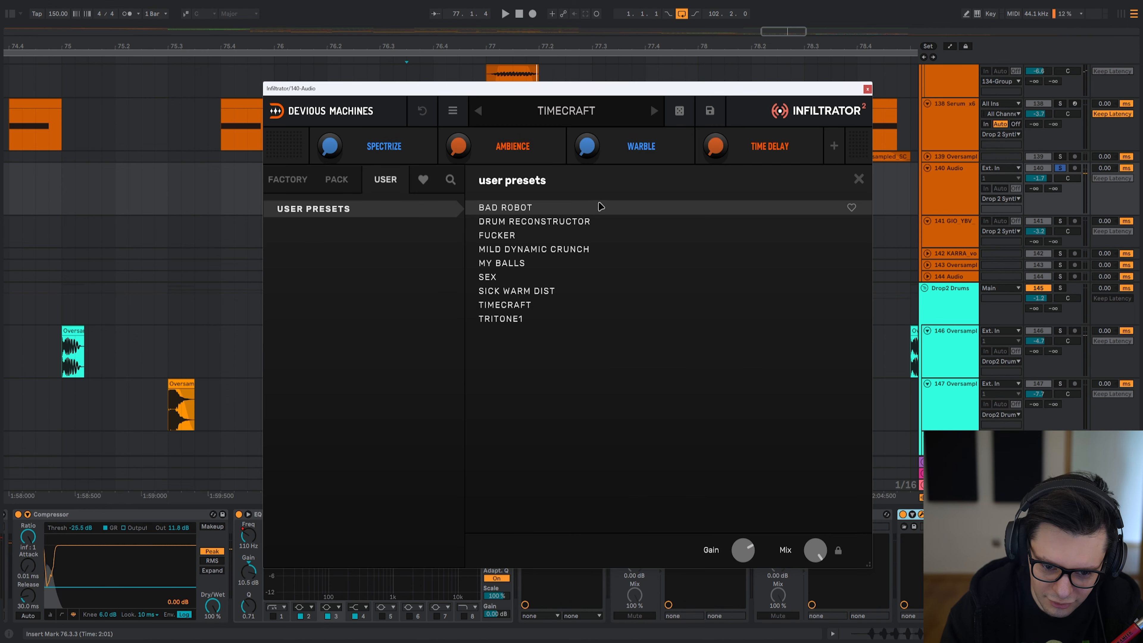
pyautogui.click(558, 115)
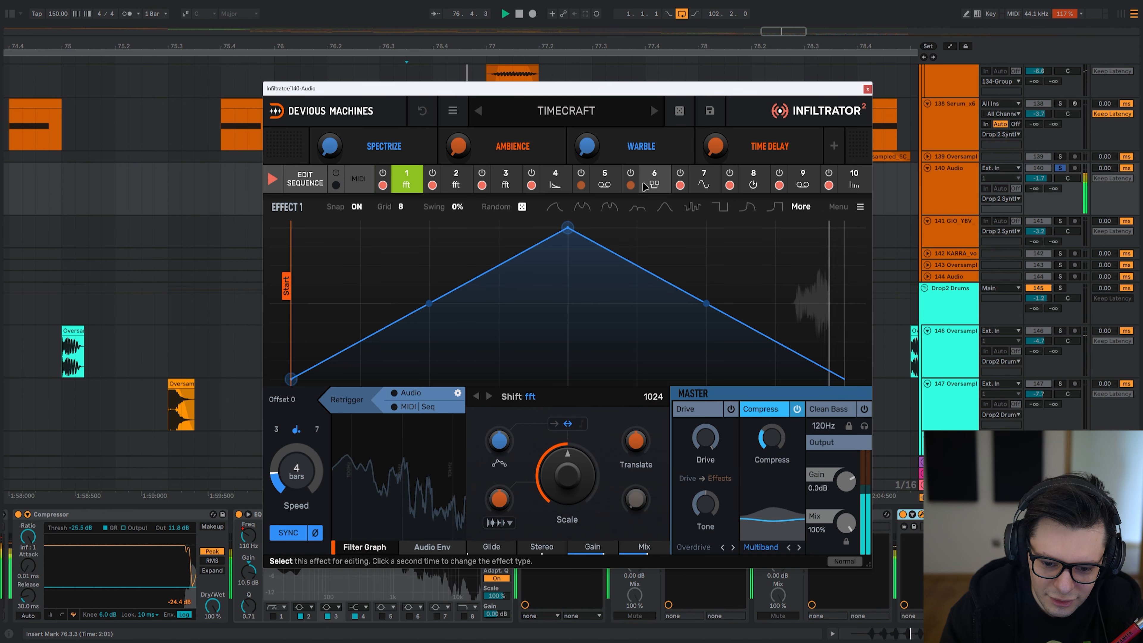
pyautogui.press('space')
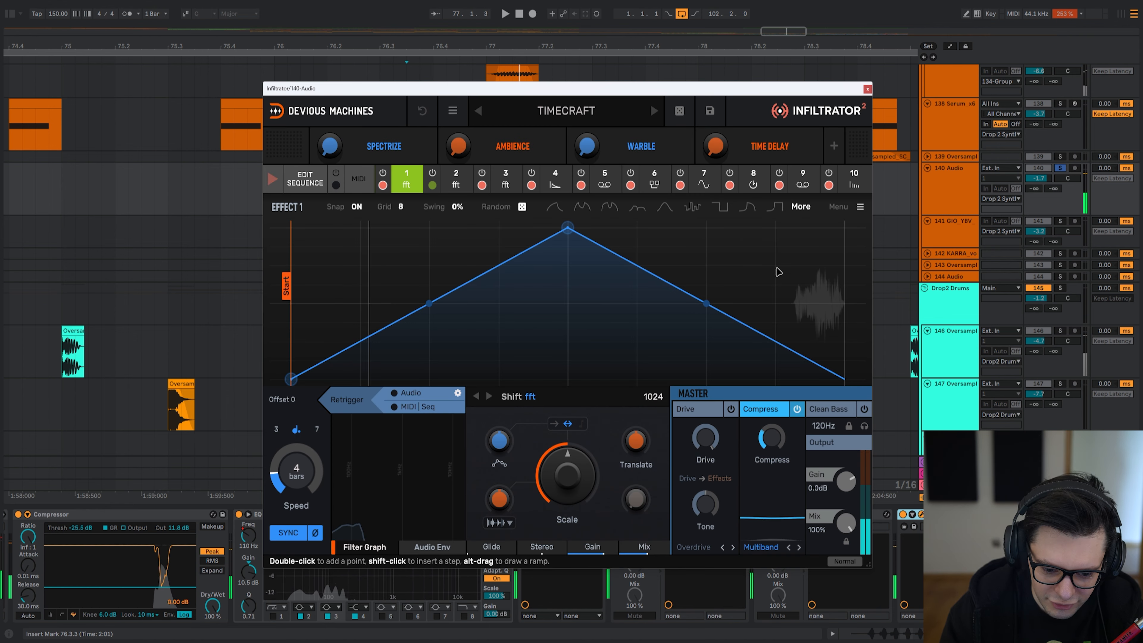
pyautogui.press('Escape')
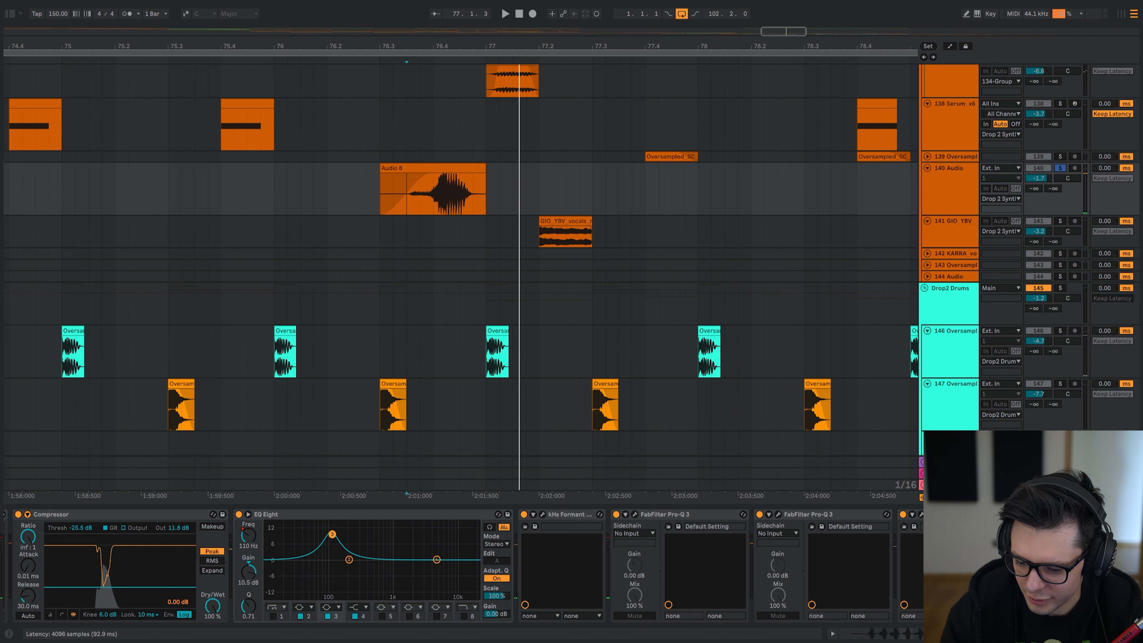
pyautogui.click(922, 514)
# - Unsolo track 140 and play its clip with the full mix from 76.3.1
pyautogui.press('space')
pyautogui.press('space')
pyautogui.click(1007, 283)
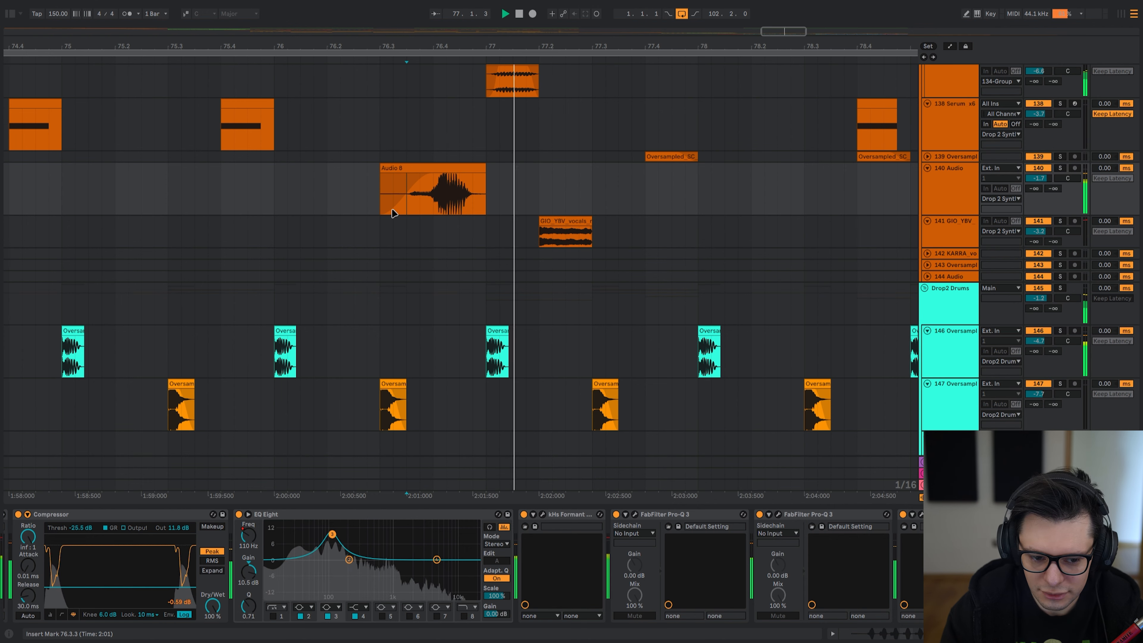
pyautogui.click(380, 196)
pyautogui.press('space')
pyautogui.press('space')
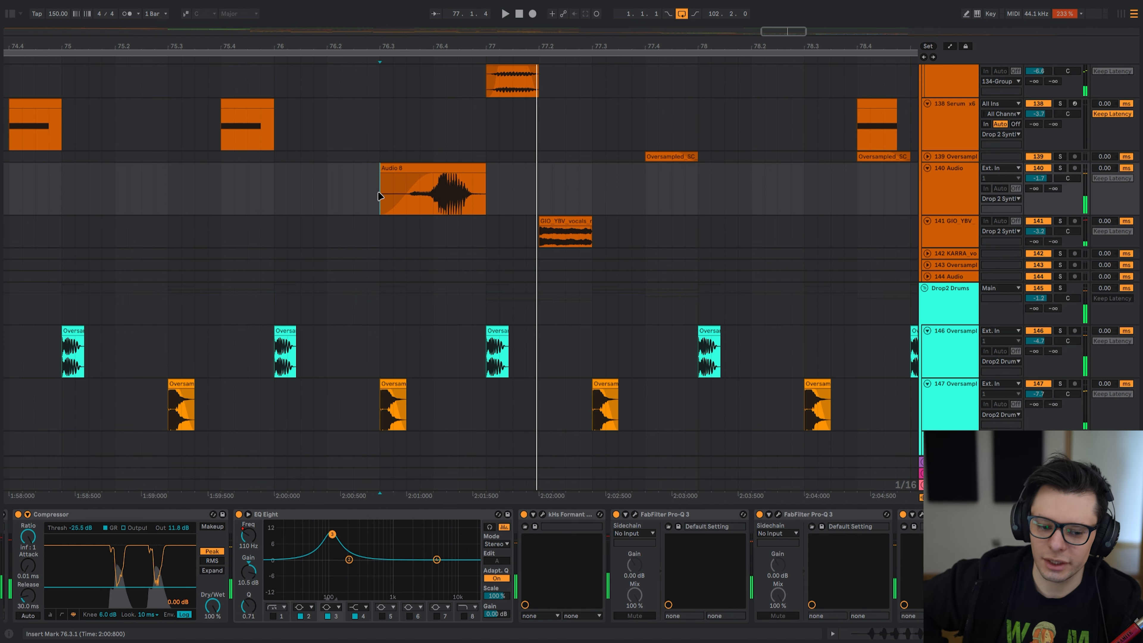
pyautogui.scroll(10, 372, 130)
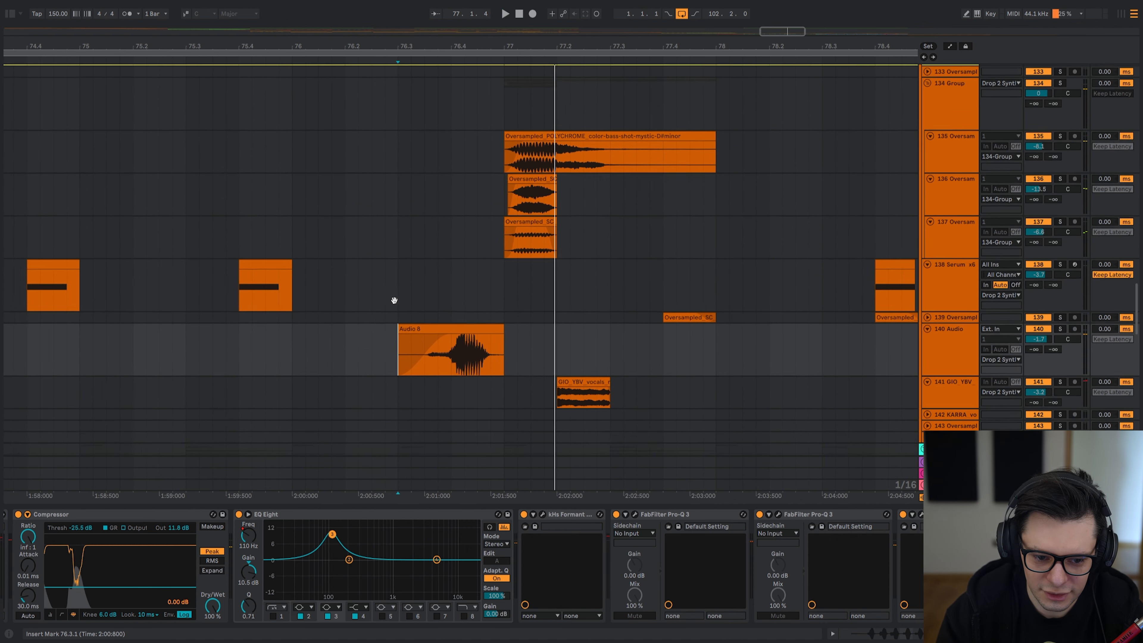
# - Play the full mix from 76.3.1 and look through the Drop2 Drums and synth tracks
pyautogui.click(409, 119)
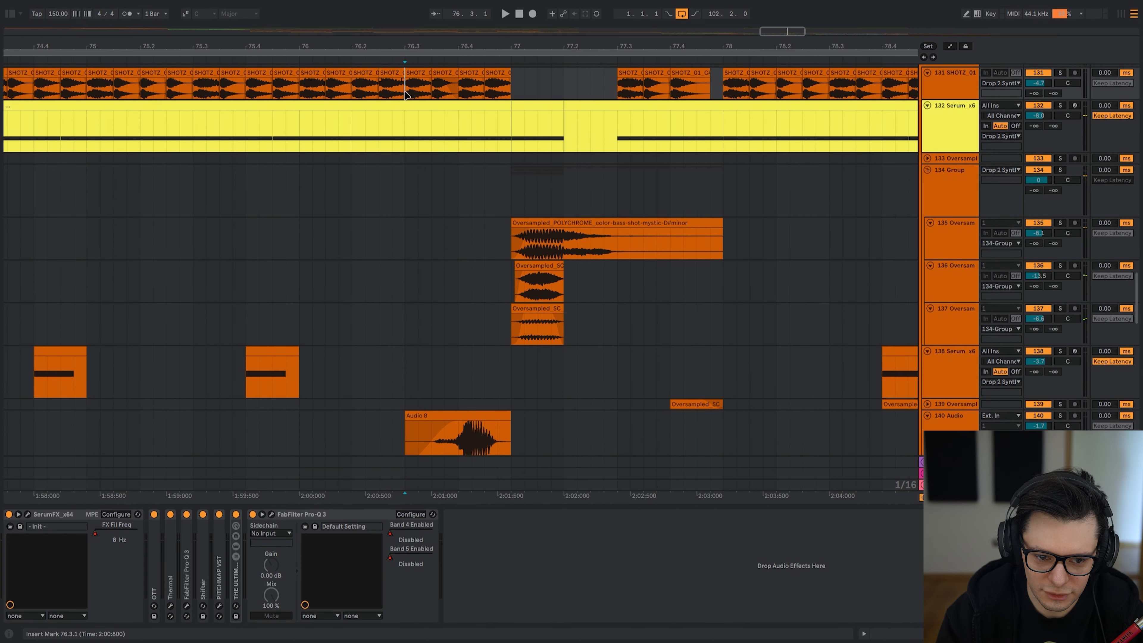
pyautogui.press('space')
pyautogui.scroll(-10, 425, 147)
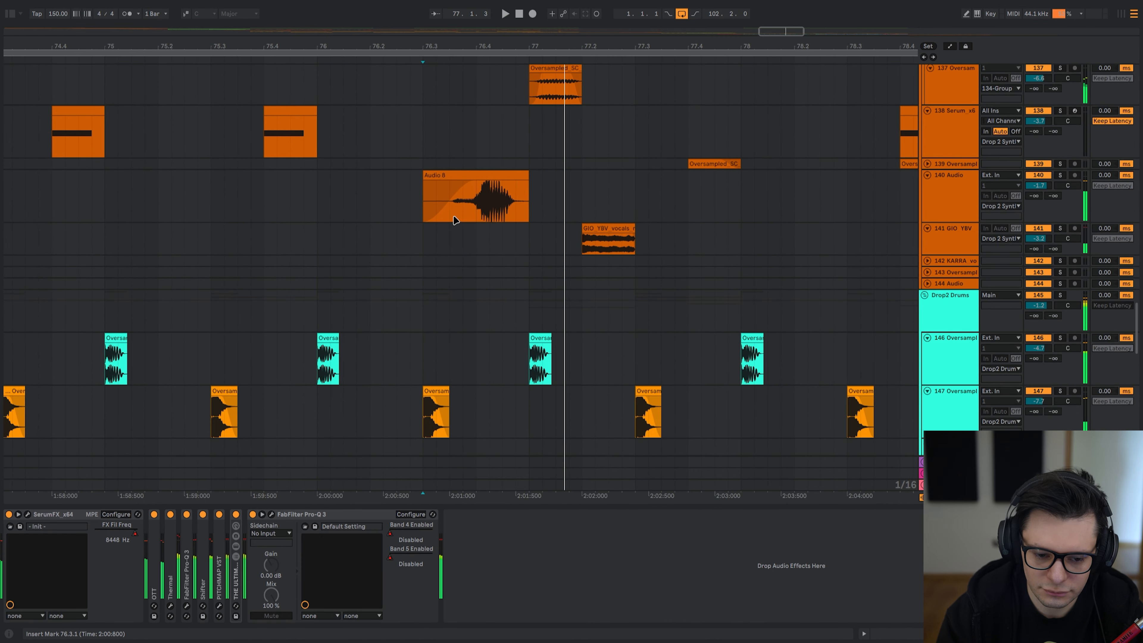
pyautogui.moveTo(483, 297); pyautogui.dragTo(563, 4)
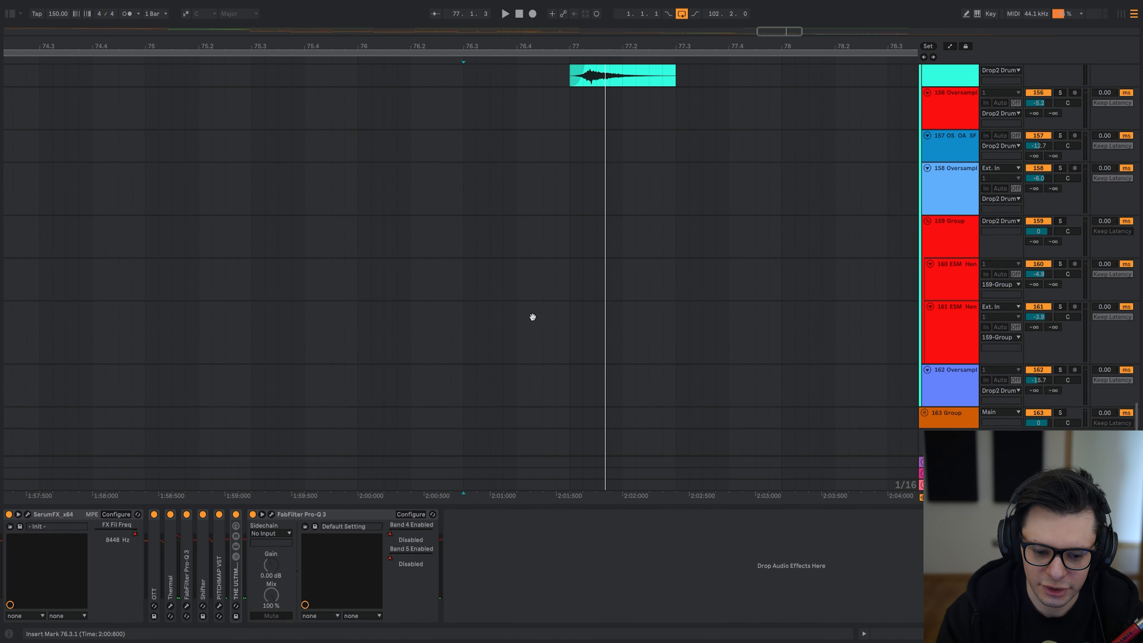
pyautogui.scroll(-3, 521, 311)
pyautogui.moveTo(499, 104); pyautogui.dragTo(529, 304)
pyautogui.scroll(15, 528, 304)
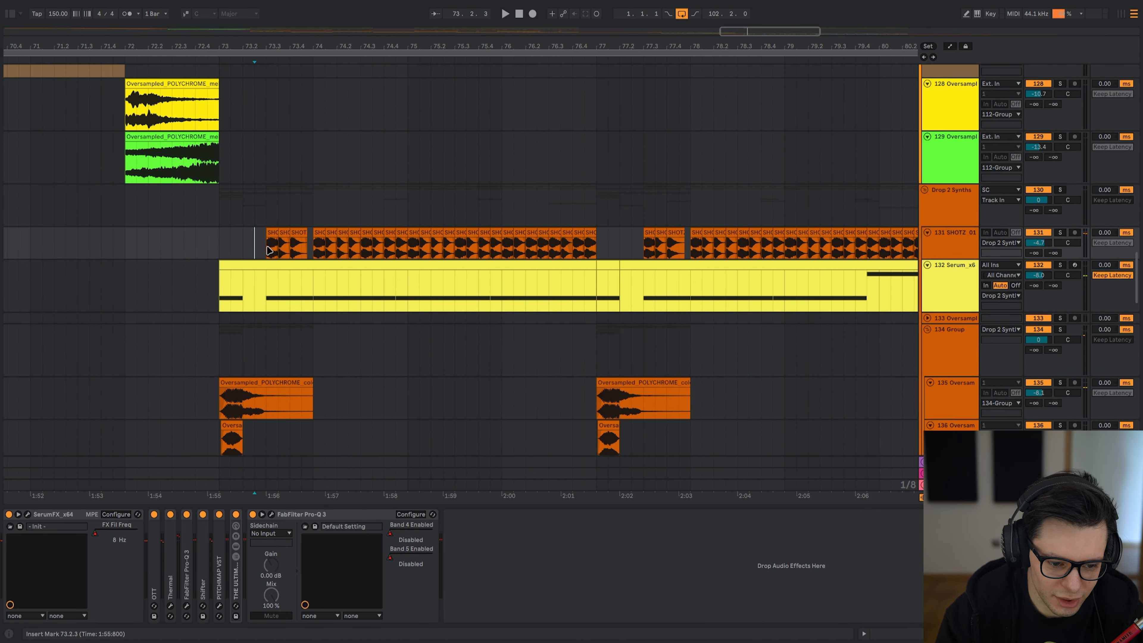
# - Solo track 131 SHOTZ_01 and play it from 73.3.1
pyautogui.scroll(1, 269, 251)
pyautogui.click(269, 251)
pyautogui.press('s')
pyautogui.press('space')
# - Bypass the whole effects chain of track 131, reactivating only SerumFX at its start
pyautogui.click(77, 514)
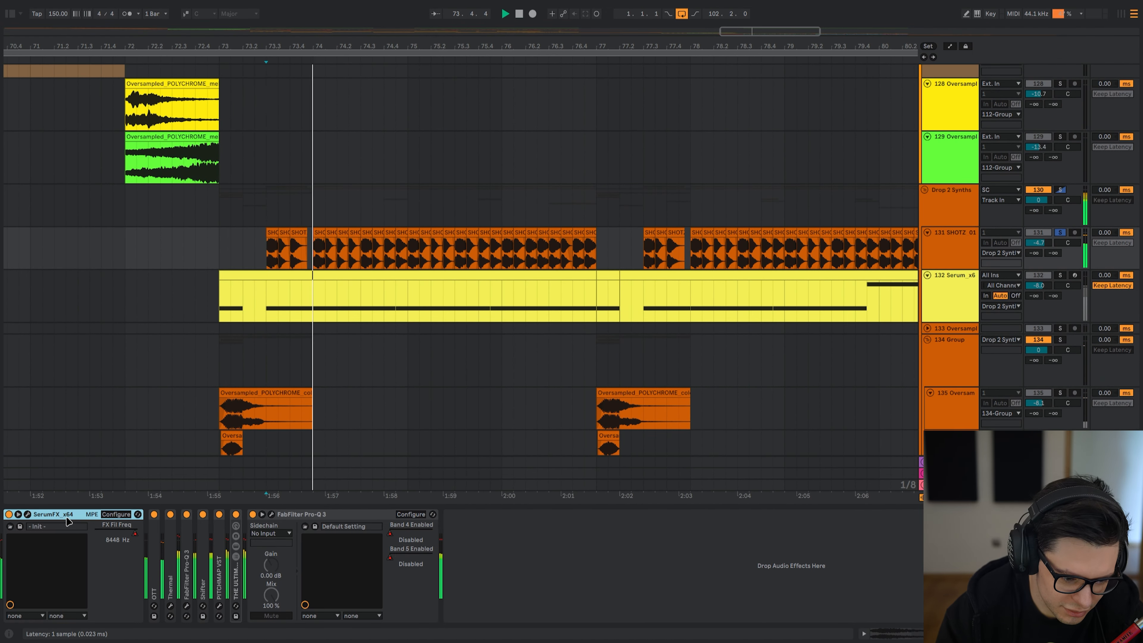
pyautogui.click(311, 522)
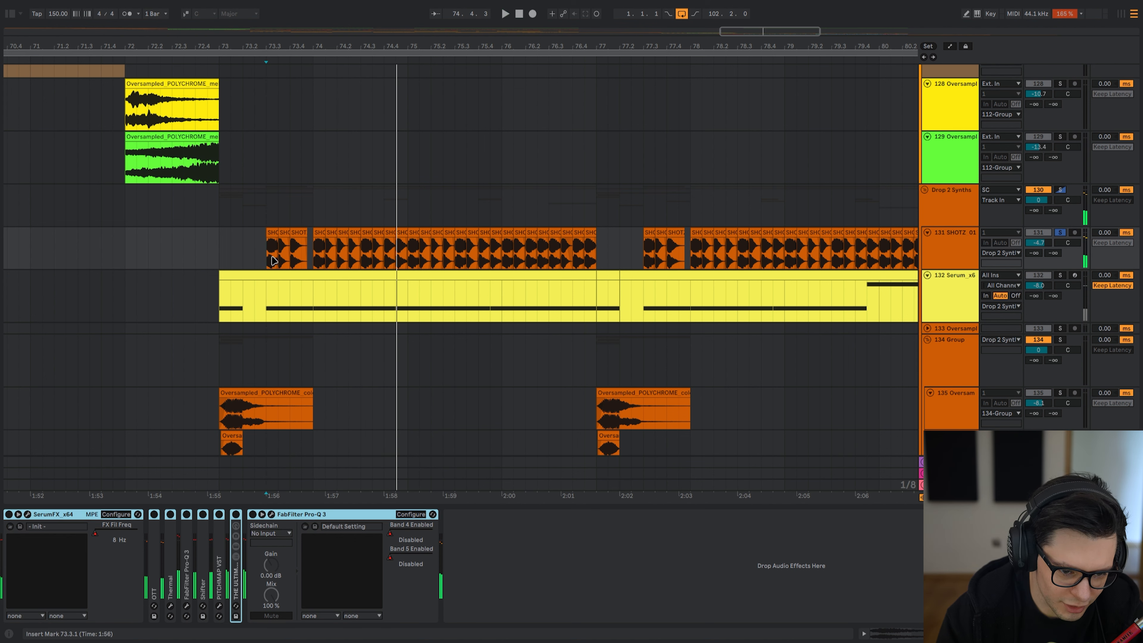
pyautogui.click(63, 514)
pyautogui.press('0')
# - Show track 131's automation lanes and examine the FX Fil Freq curve and SerumFX's Formant-I filter during playback from 73.3.1
pyautogui.press('a')
pyautogui.scroll(3, 269, 234)
pyautogui.scroll(-4, 293, 180)
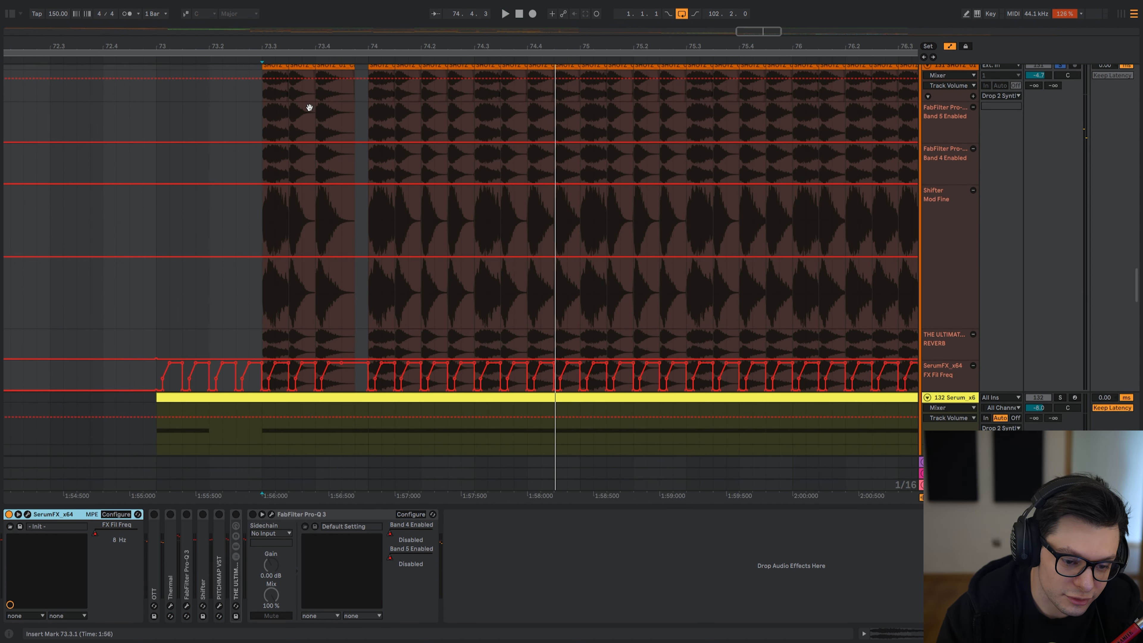
pyautogui.hscroll(1, 329, 311)
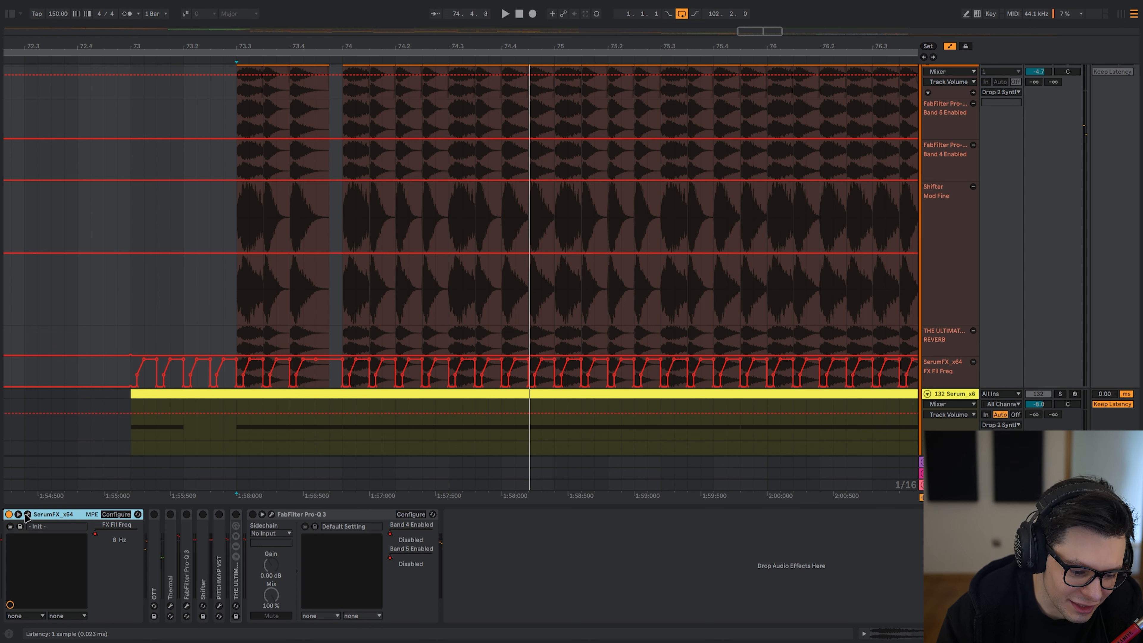
pyautogui.press('space')
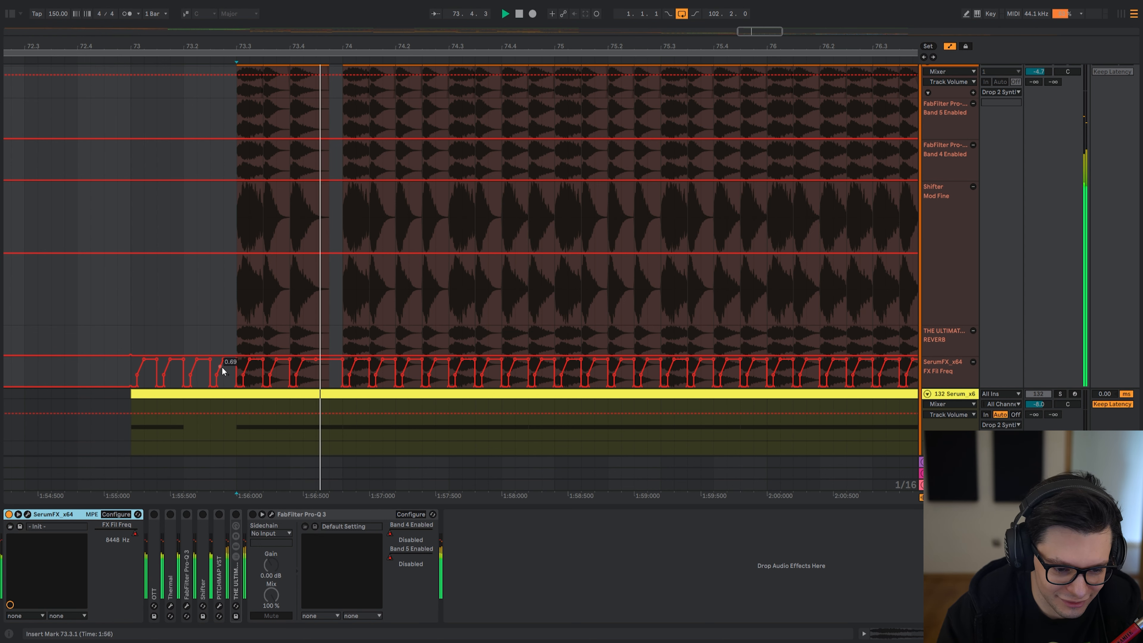
pyautogui.click(28, 516)
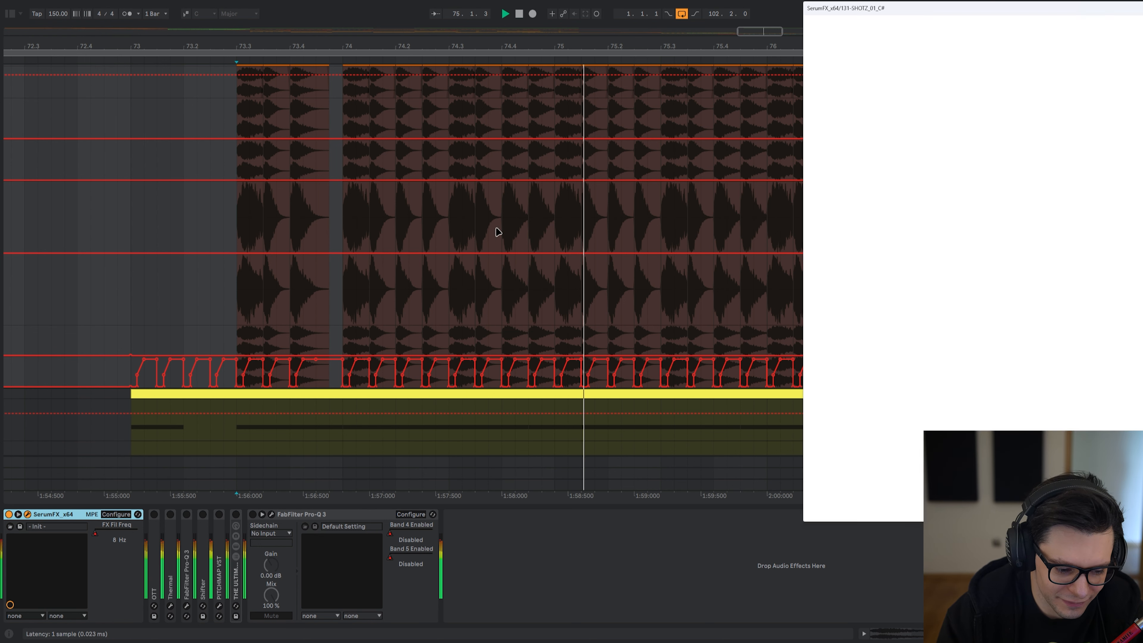
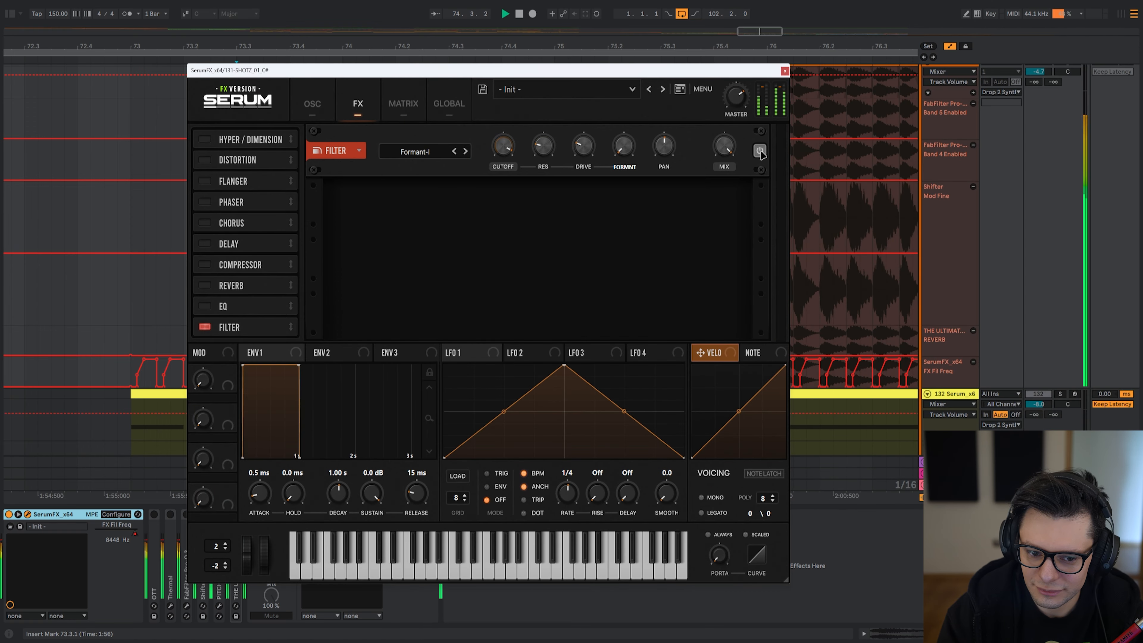
pyautogui.moveTo(270, 77); pyautogui.dragTo(279, 119)
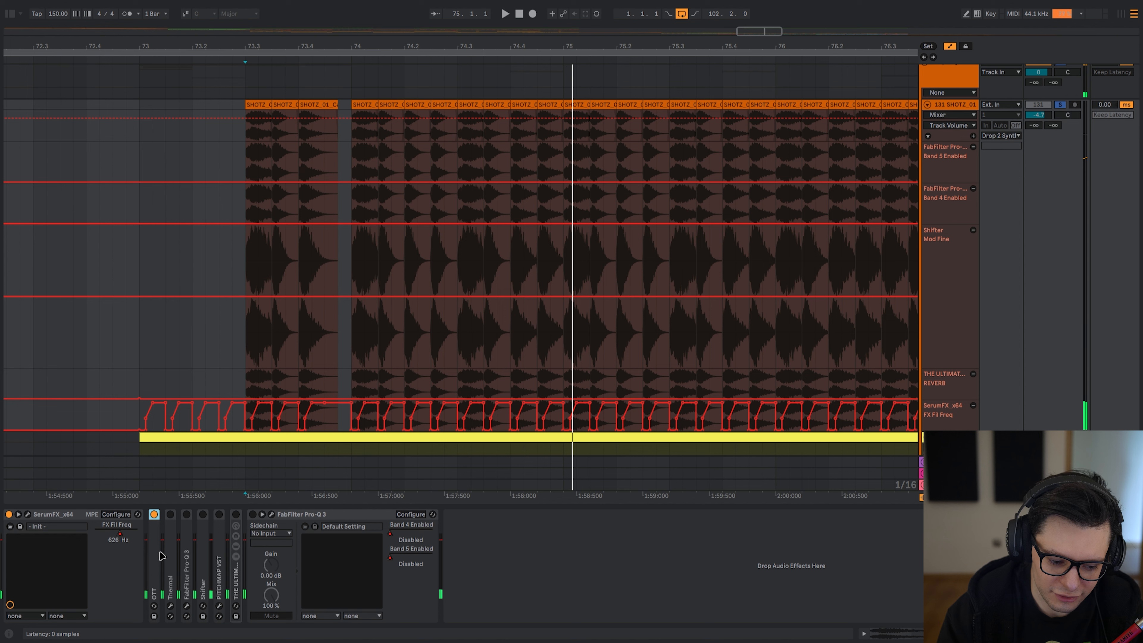
# - Reactivate OTT, Thermal, the first FabFilter Pro-Q 3, Shifter, PITCHMAP and the ULTIMATE SPACE rack during playback, unfolding Shifter and the rack
pyautogui.press('space')
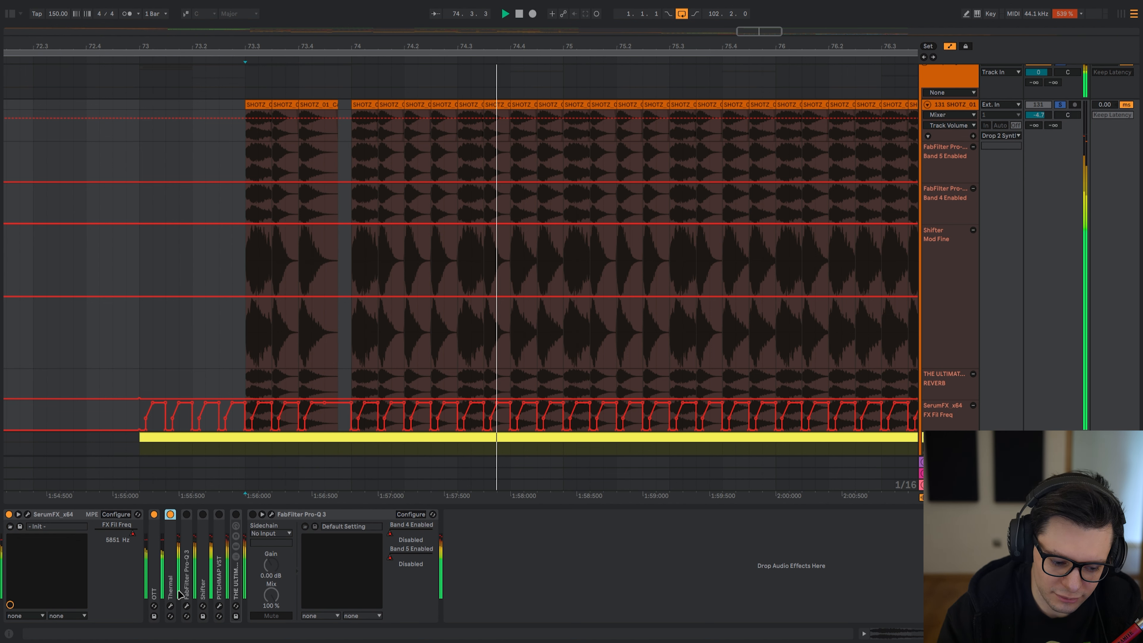
pyautogui.doubleClick(203, 553)
pyautogui.press('space')
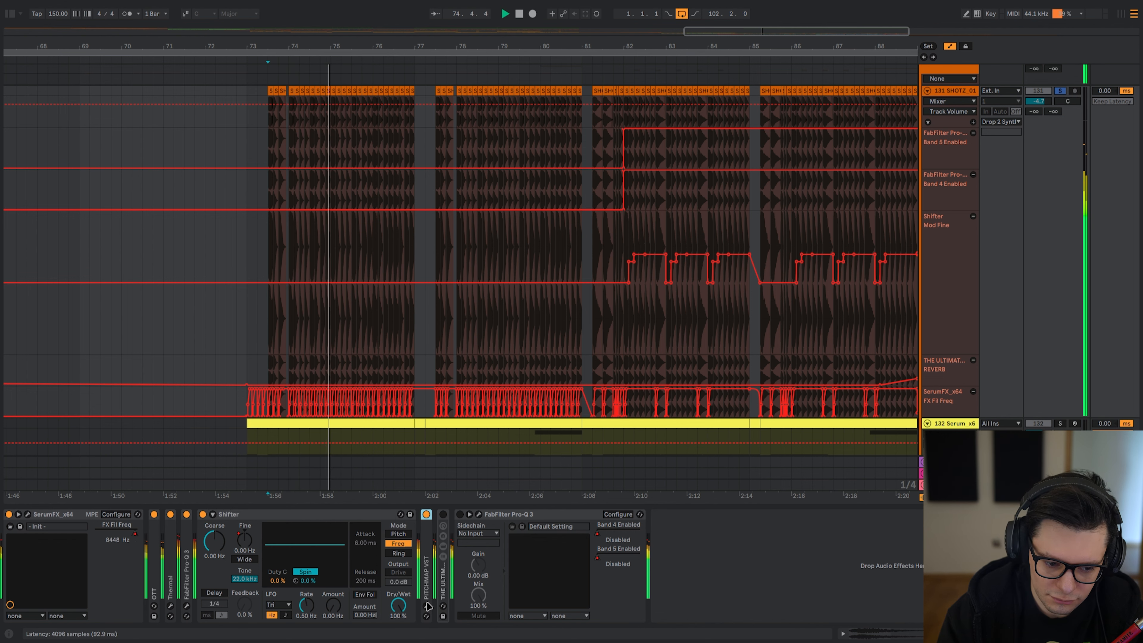
pyautogui.hscroll(2, 408, 317)
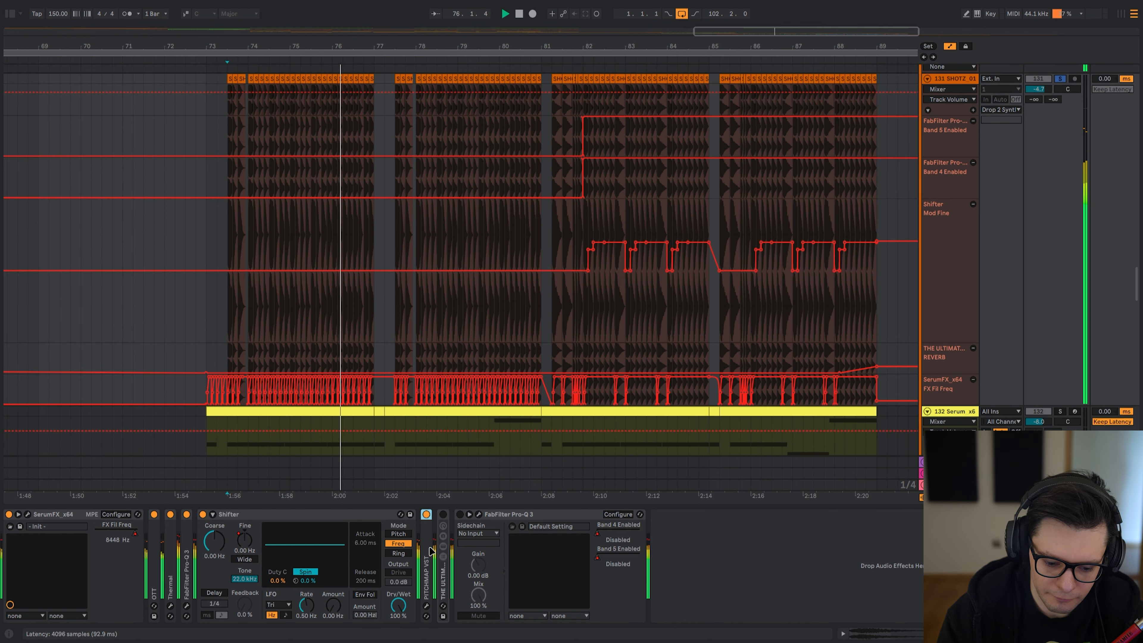
pyautogui.doubleClick(443, 588)
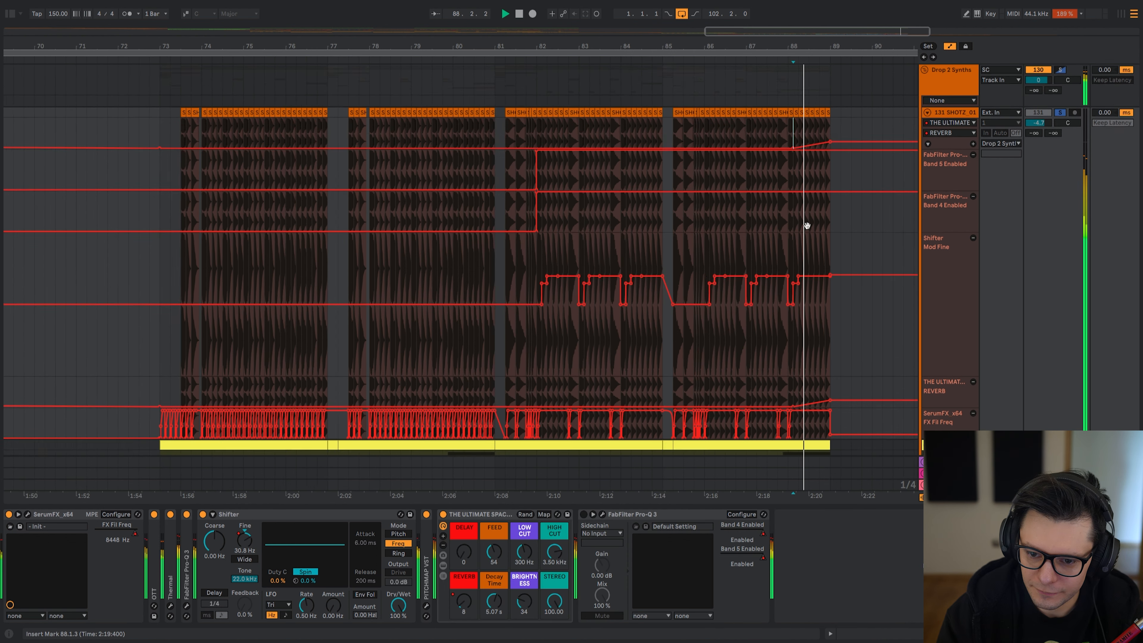
# - Examine the rack's REVERB automation at the end of track 131 while playing from 88.1.3
pyautogui.moveTo(780, 230); pyautogui.dragTo(666, 229)
pyautogui.moveTo(593, 190); pyautogui.dragTo(592, 188)
pyautogui.scroll(-5, 592, 188)
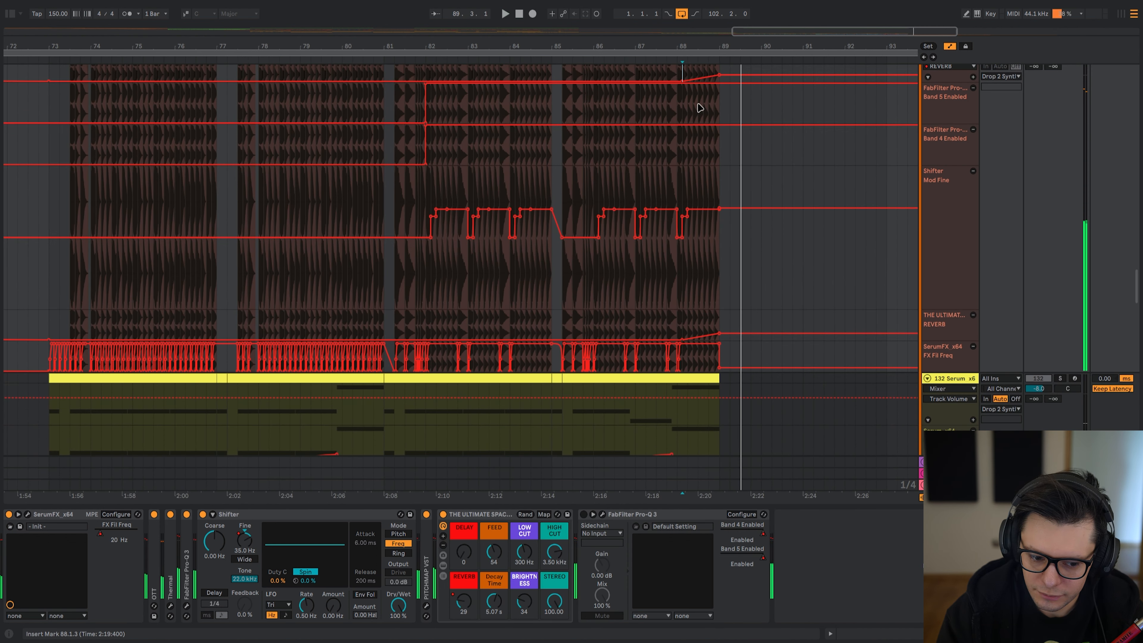
pyautogui.hscroll(-2, 458, 241)
# - Open the FabFilter Pro-Q 3 at the end of the chain beside the automation lanes and set the playback position to 74.1.3
pyautogui.click(602, 514)
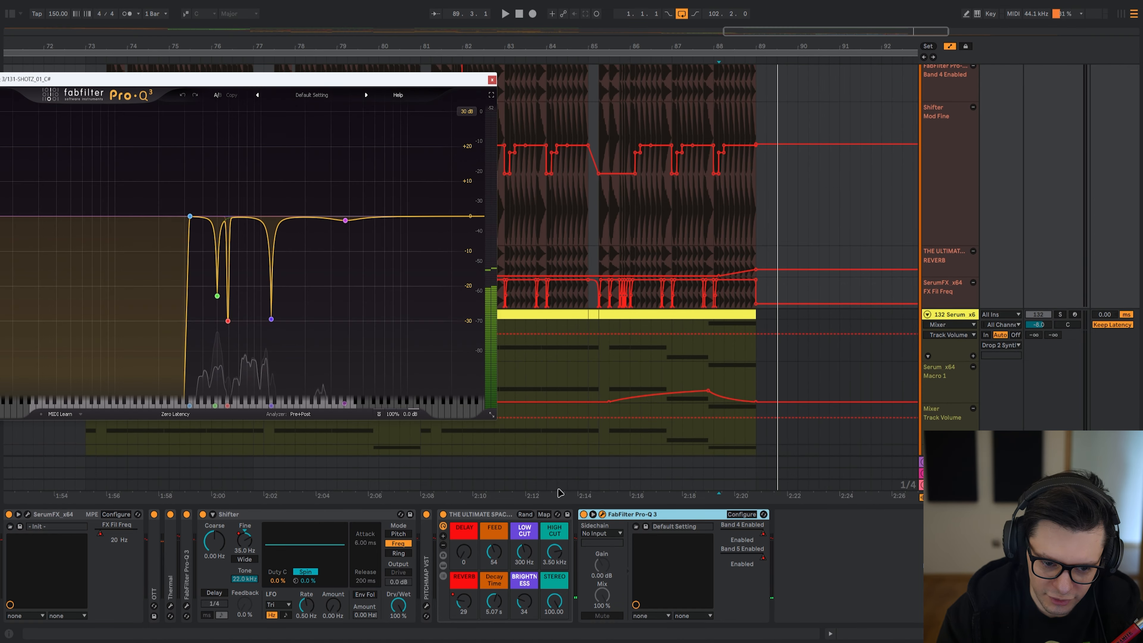
pyautogui.moveTo(352, 78); pyautogui.dragTo(352, 267)
pyautogui.scroll(3, 401, 199)
pyautogui.moveTo(426, 271); pyautogui.dragTo(353, 87)
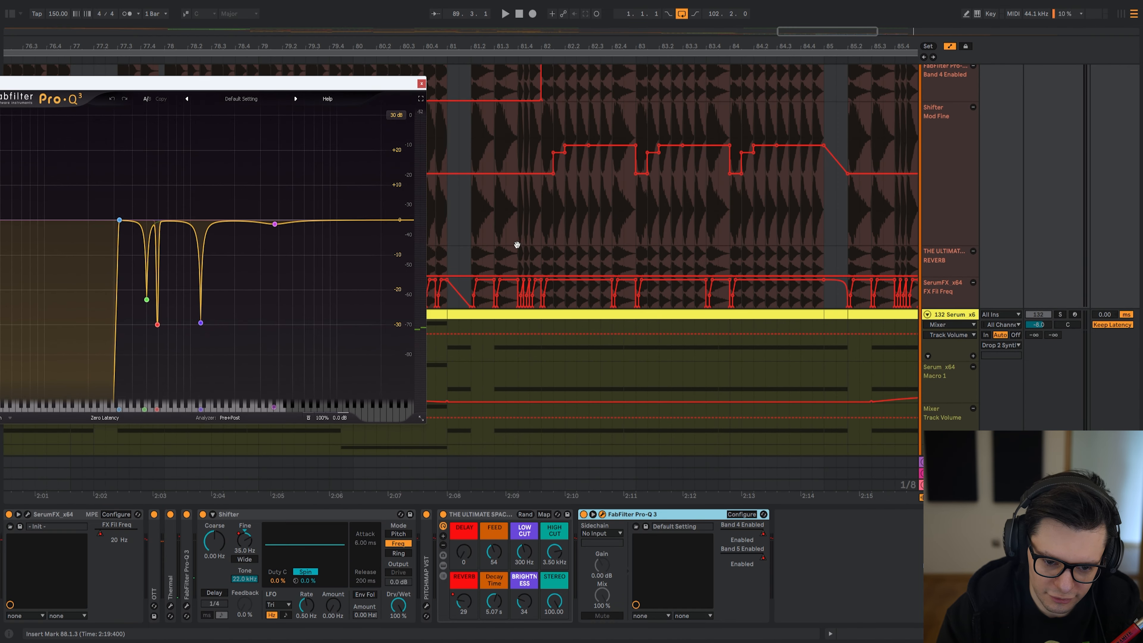
pyautogui.scroll(2, 516, 246)
pyautogui.hscroll(-8, 516, 246)
pyautogui.click(546, 296)
pyautogui.scroll(3, 547, 212)
pyautogui.moveTo(276, 87); pyautogui.dragTo(309, 73)
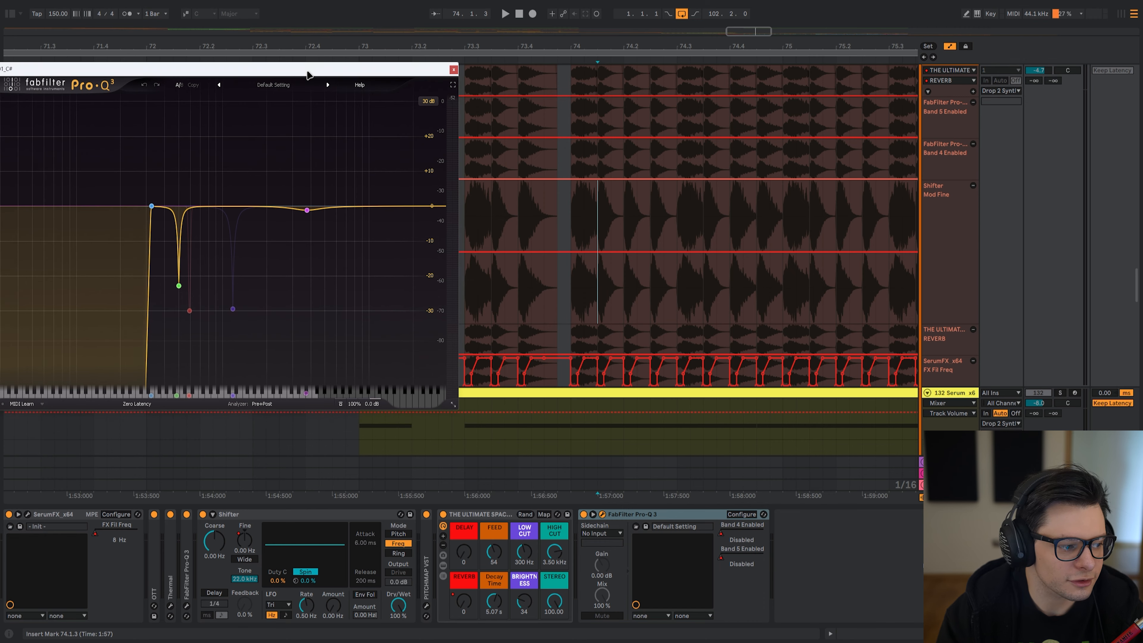
# - Play track 131 from 74.1.3 while toggling the last Pro-Q 3 to hear its effect
pyautogui.press('space')
pyautogui.hscroll(1, 536, 288)
pyautogui.click(625, 516)
pyautogui.press('0')
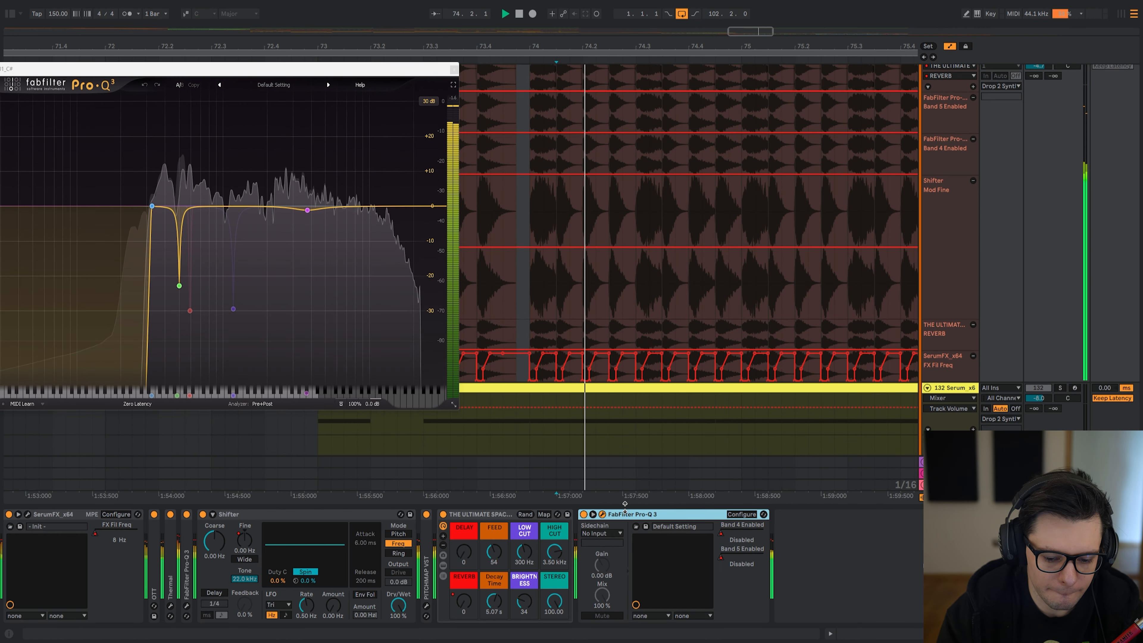
pyautogui.press('space')
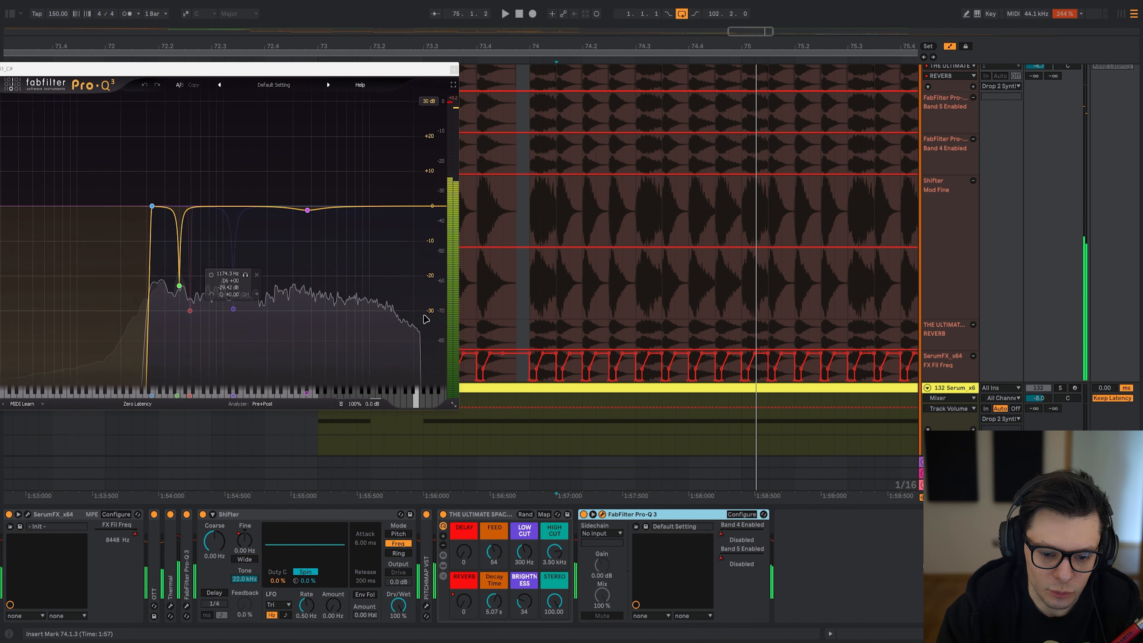
# - Play from 81.2.1 to observe the automated activation of Pro-Q 3's bands 4 and 5
pyautogui.scroll(-5, 571, 315)
pyautogui.click(570, 315)
pyautogui.scroll(3, 633, 340)
pyautogui.hscroll(5, 720, 284)
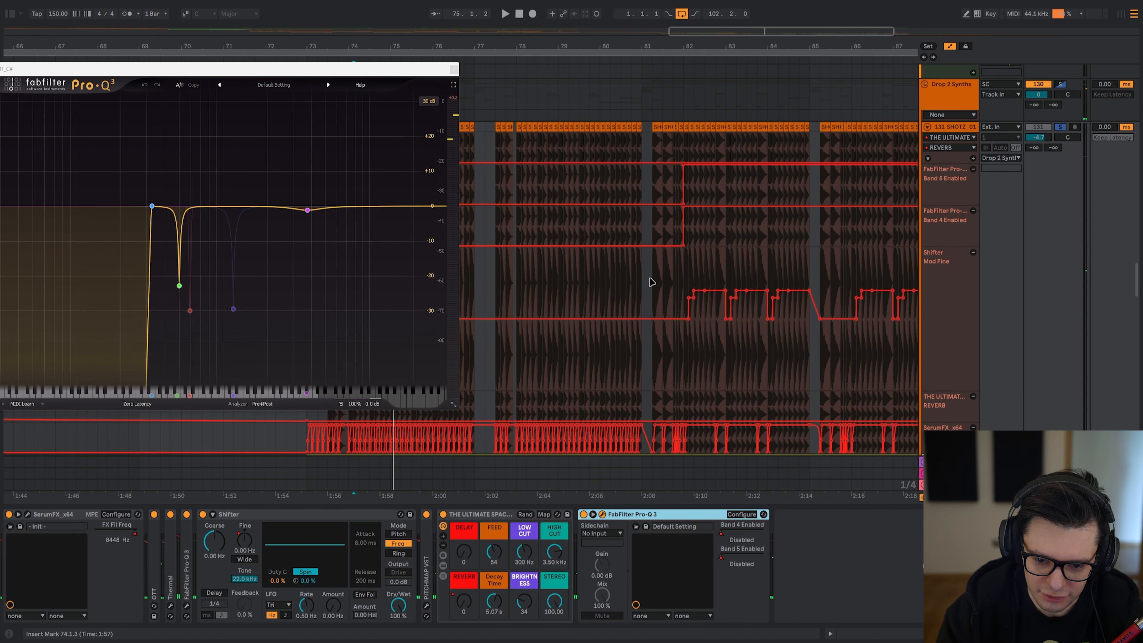
pyautogui.click(653, 272)
pyautogui.press('space')
pyautogui.scroll(3, 720, 252)
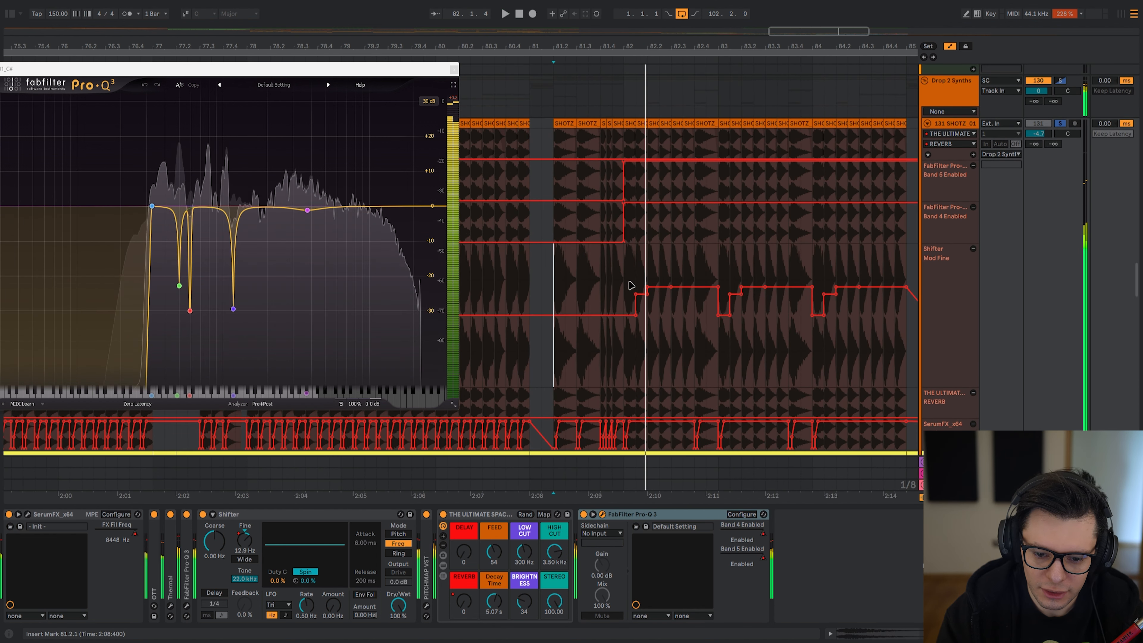
# - Replay the section from 82.1.1 with Pro-Q 3 bypassed and active to compare the sound
pyautogui.press('space')
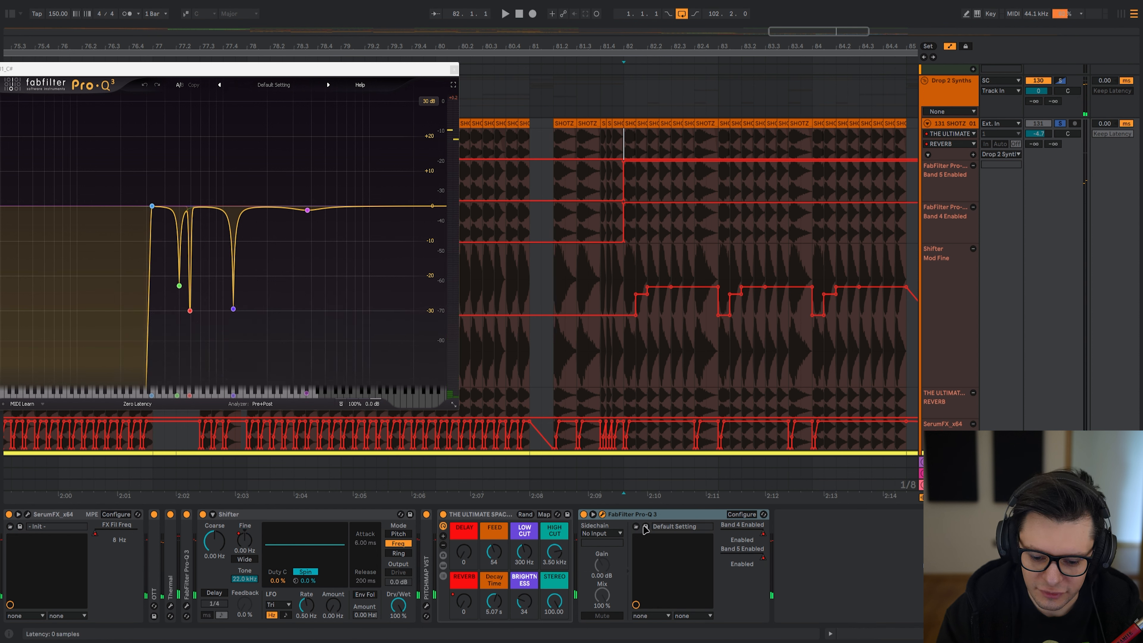
pyautogui.press('space')
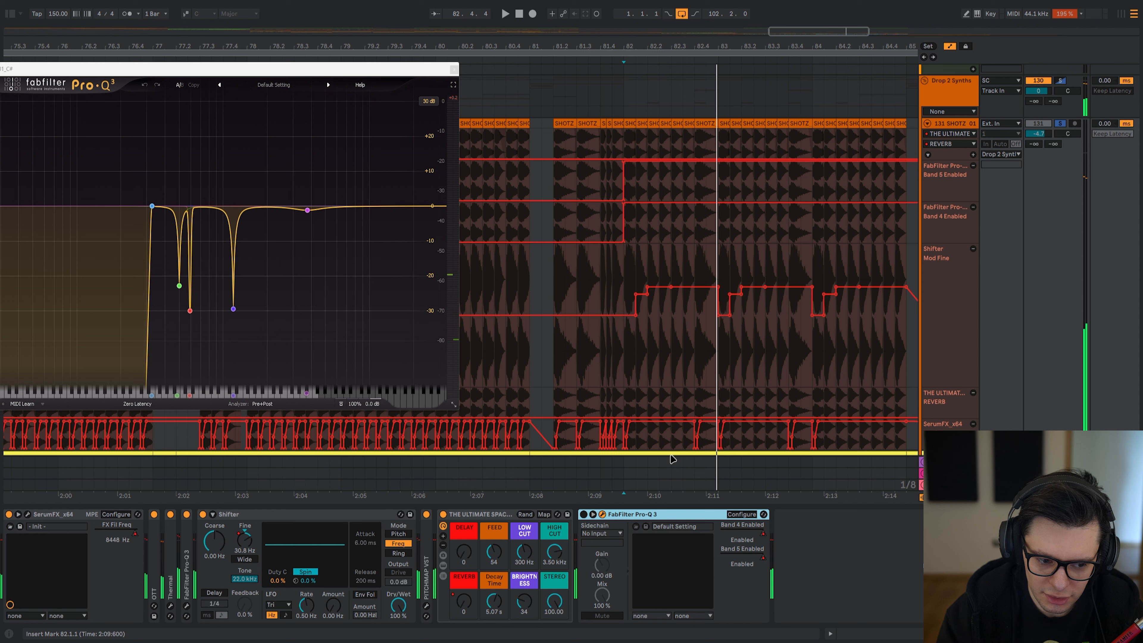
pyautogui.press('space')
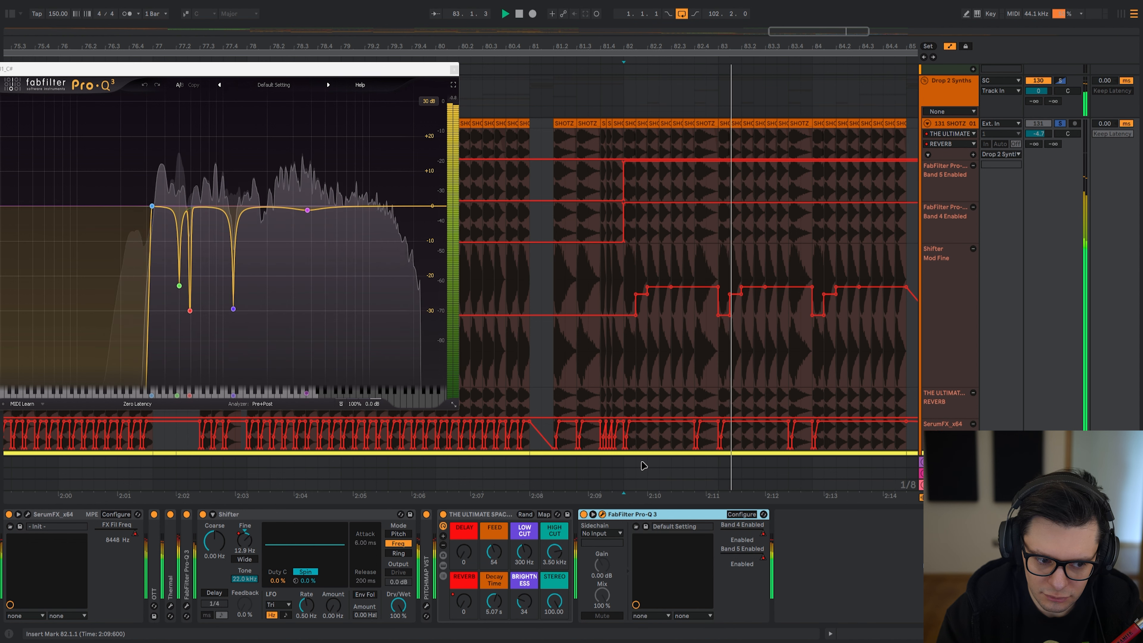
pyautogui.press('space')
pyautogui.press('space')
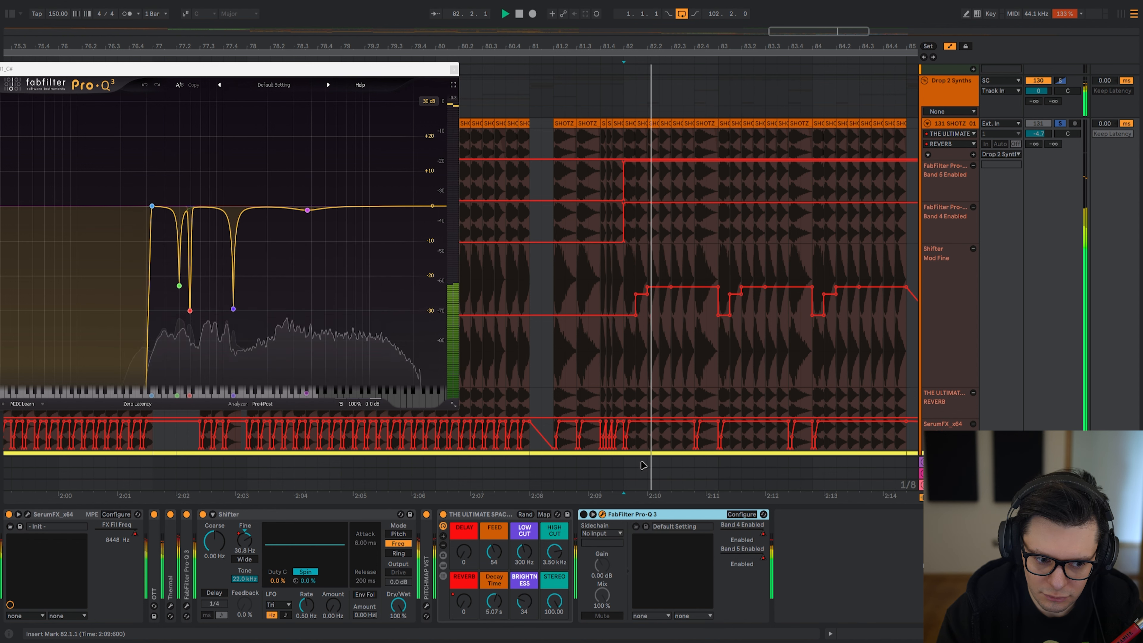
# - Audition Pro-Q 3's 1174 Hz cut in isolation, replay from 82.1.1 and close the plugin window
pyautogui.click(245, 275)
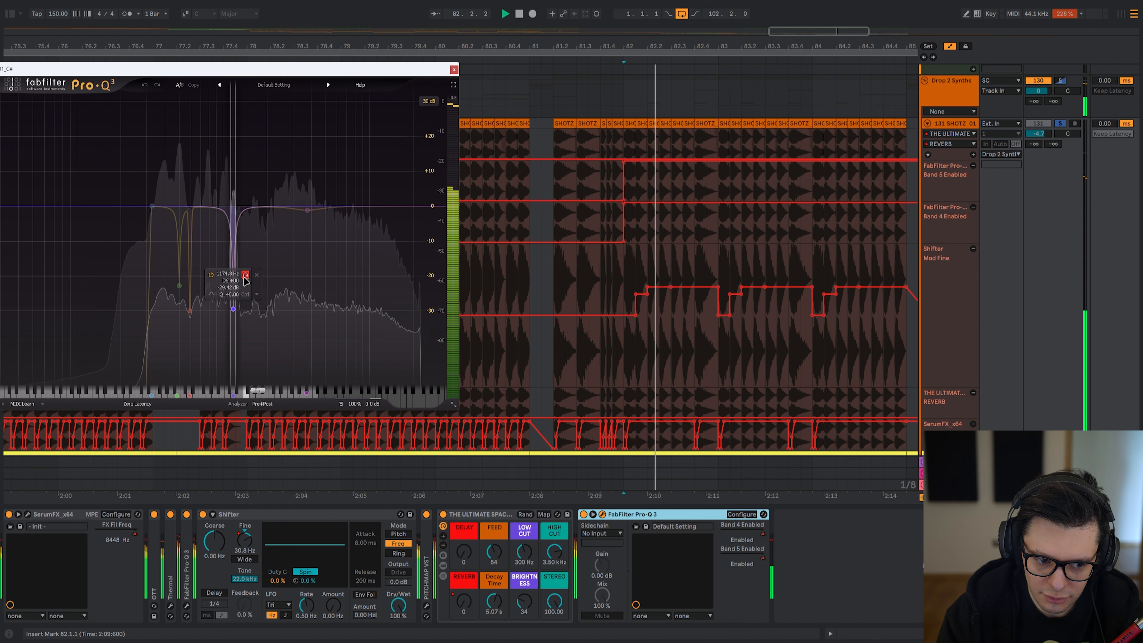
pyautogui.press('space')
pyautogui.press('space')
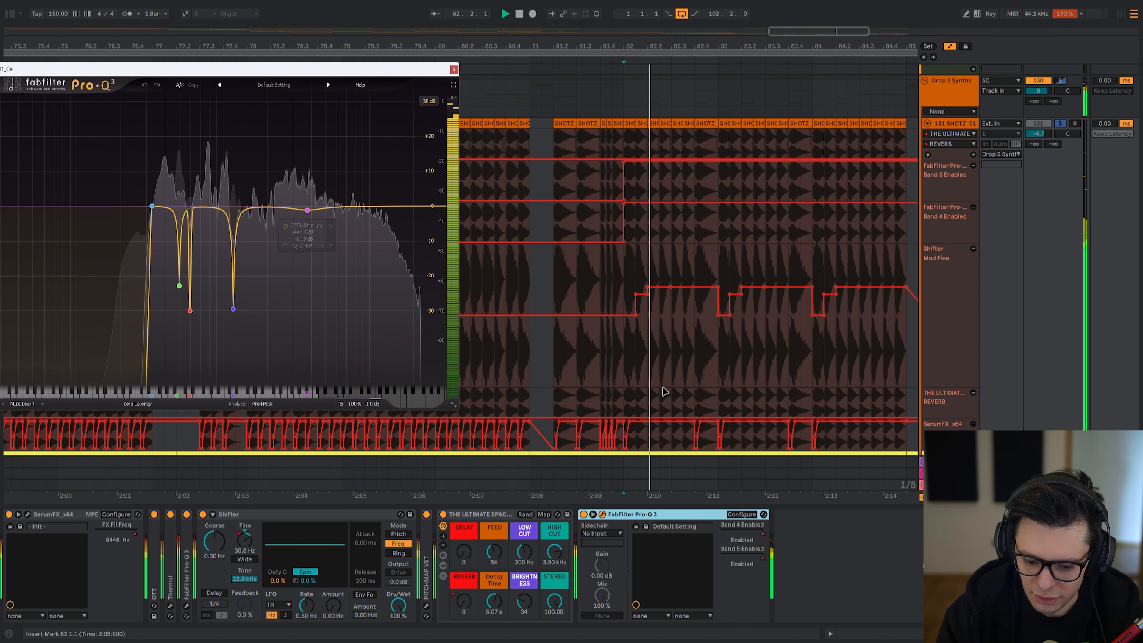
pyautogui.press('Escape')
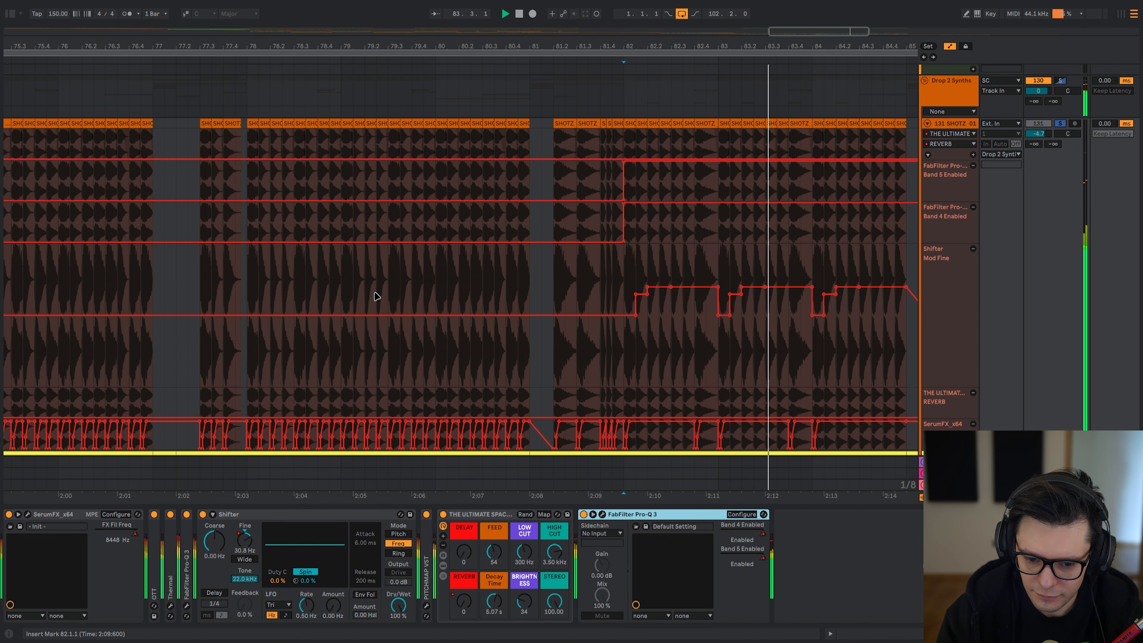
# - Play from 82.1.1 and examine Shifter's Mod Fine automation steps across the following bars
pyautogui.scroll(-4, 375, 293)
pyautogui.press('space')
pyautogui.scroll(4, 423, 284)
pyautogui.click(446, 271)
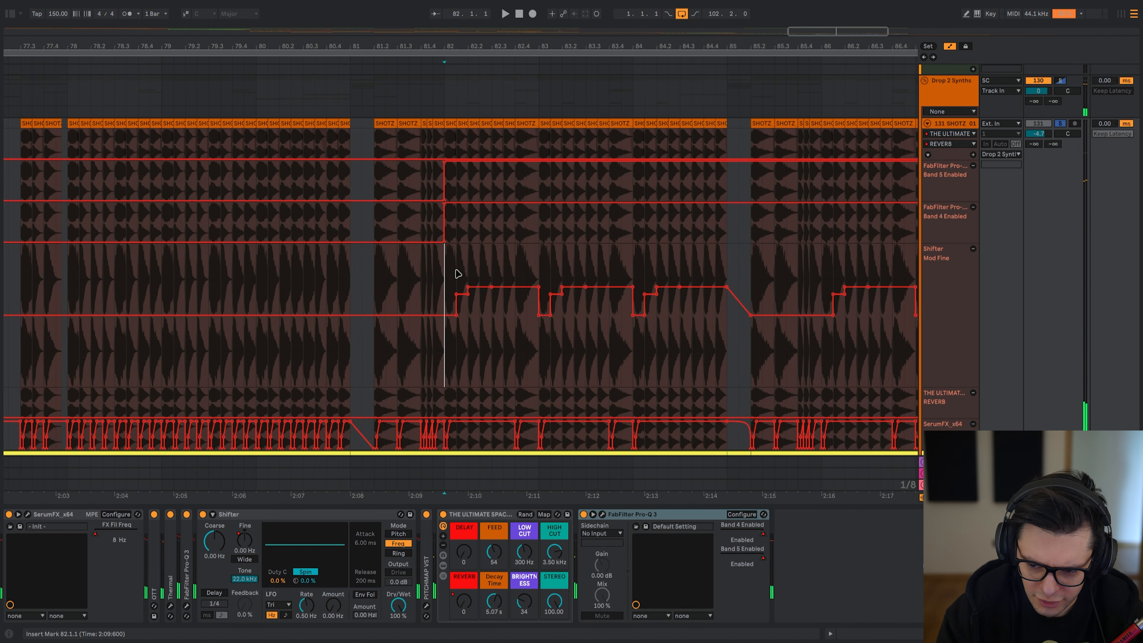
pyautogui.press('space')
pyautogui.scroll(3, 473, 268)
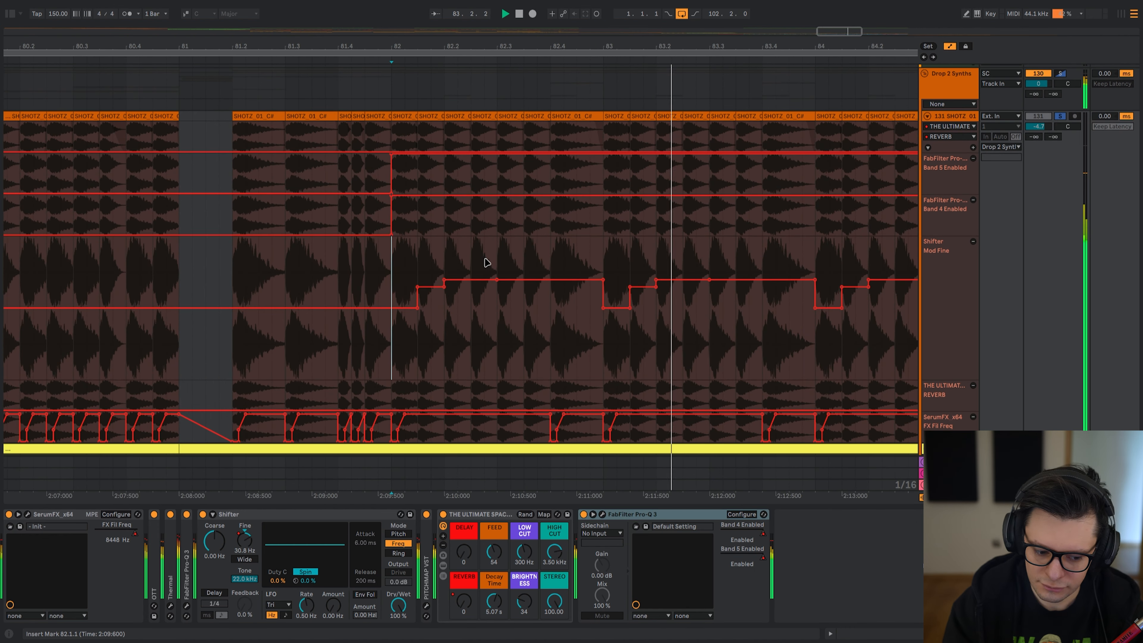
# - Bypass Shifter and replay track 131 from 82.1.1 without the frequency shift
pyautogui.press('space')
pyautogui.click(295, 515)
pyautogui.press('0')
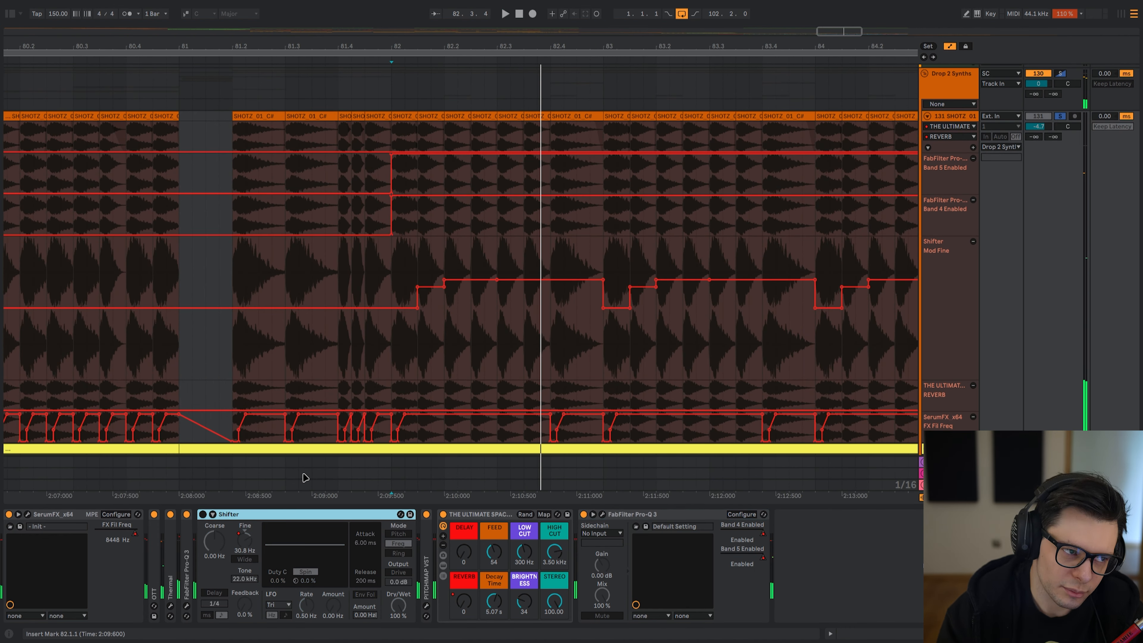
pyautogui.press('space')
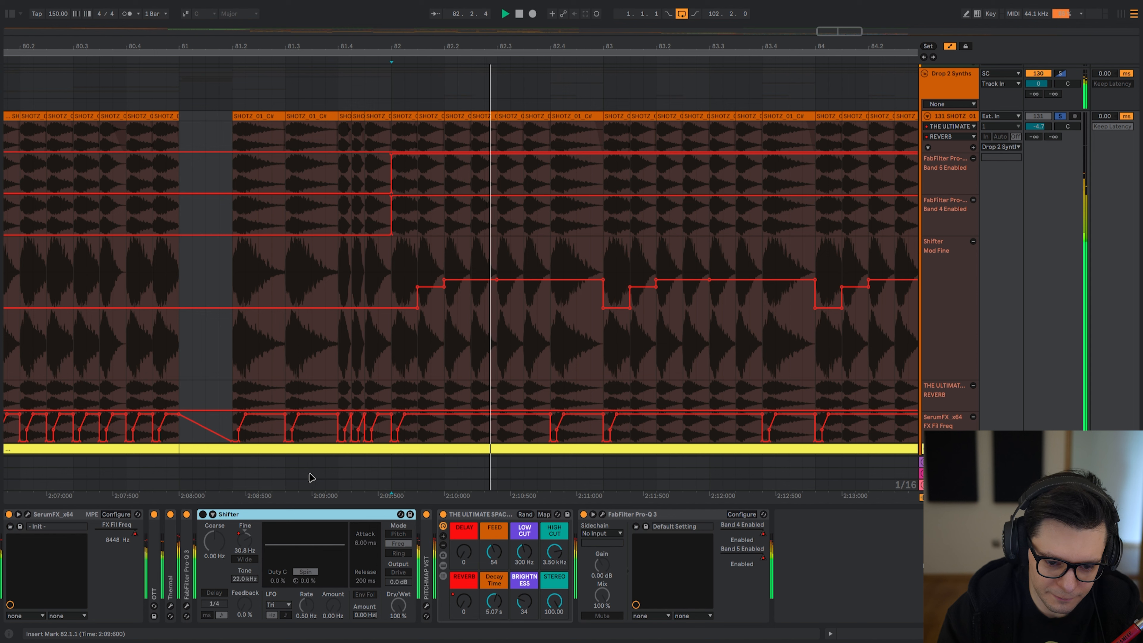
# - Reactivate Shifter and replay track 131 from 82.1.1 with the frequency shift
pyautogui.press('space')
pyautogui.press('0')
pyautogui.press('space')
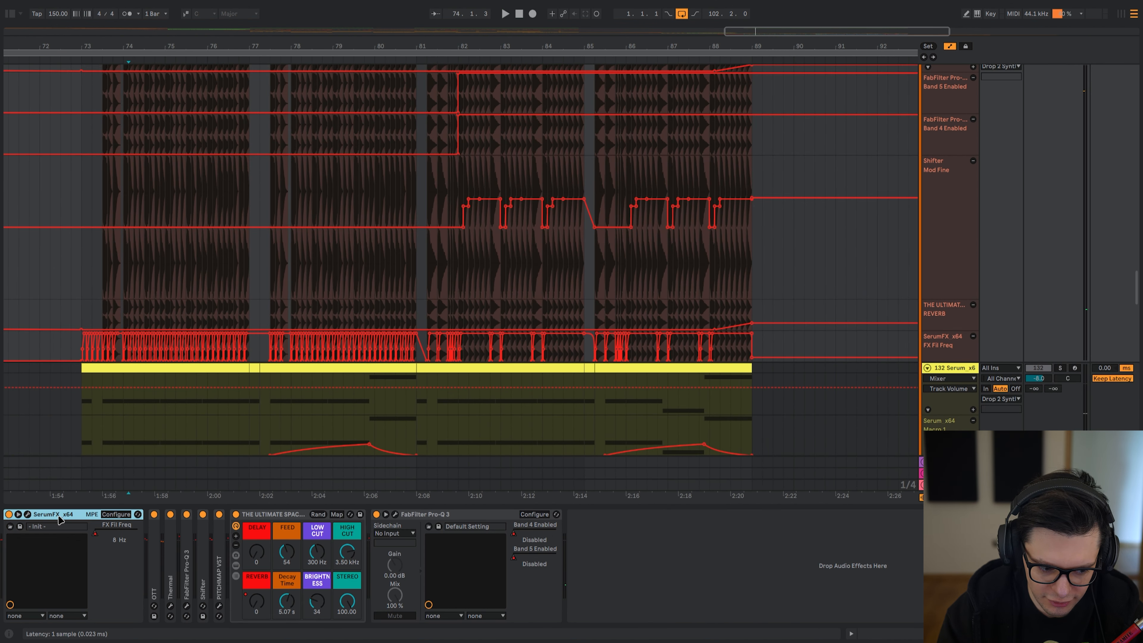
# - Play track 131 from 74.1.1 and collapse the SerumFX and space rack devices in its effects chain
pyautogui.press('space')
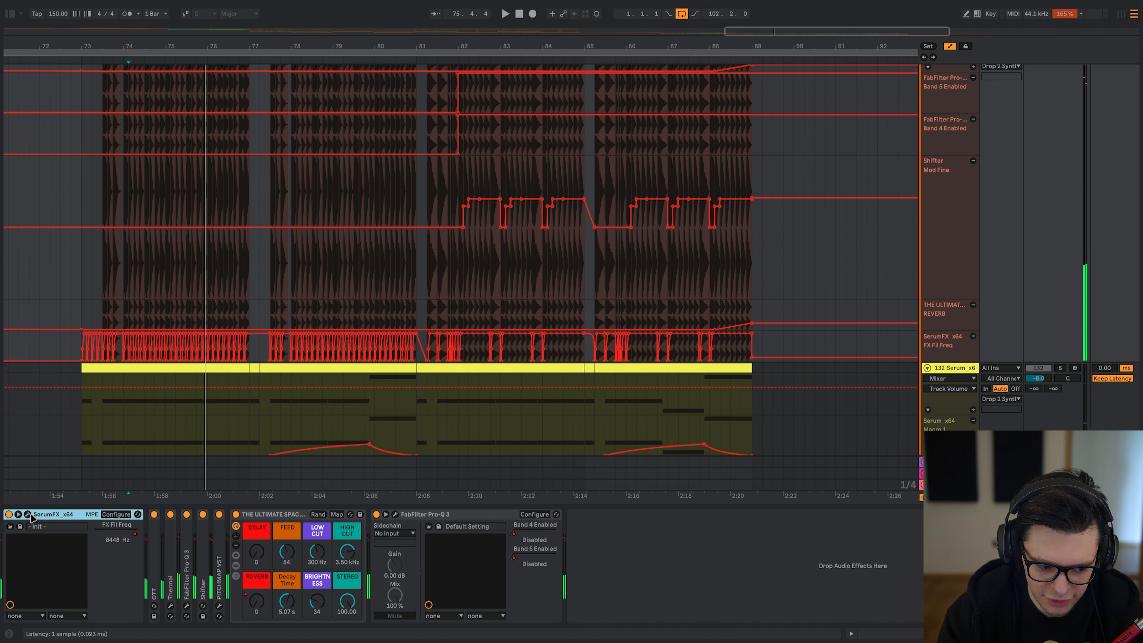
pyautogui.doubleClick(61, 515)
pyautogui.press('space')
pyautogui.doubleClick(161, 515)
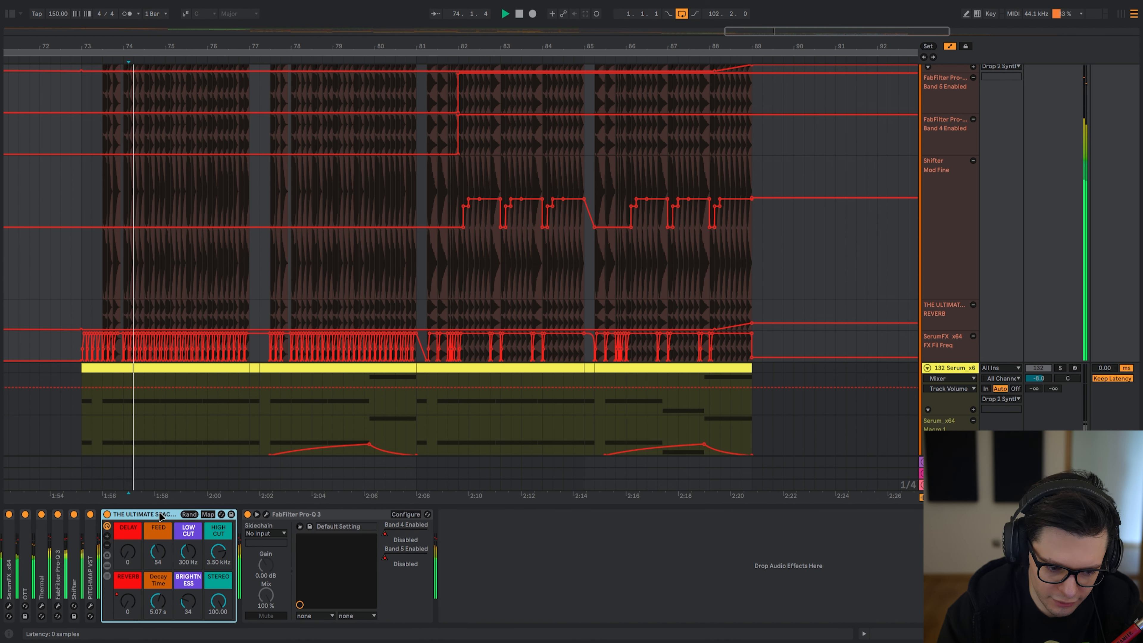
pyautogui.doubleClick(234, 515)
# - Hide the automation lanes and play the soloed KARRA vocal on track 142 from 80.1.1, activating Auto Pan
pyautogui.press('a')
pyautogui.scroll(-12, 211, 415)
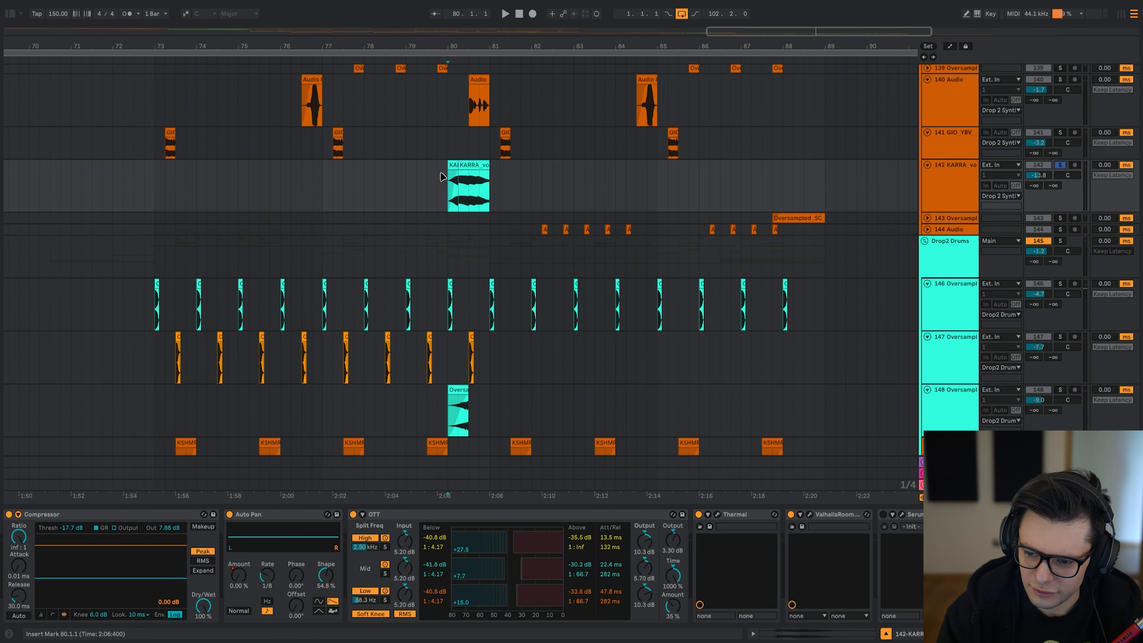
pyautogui.press('space')
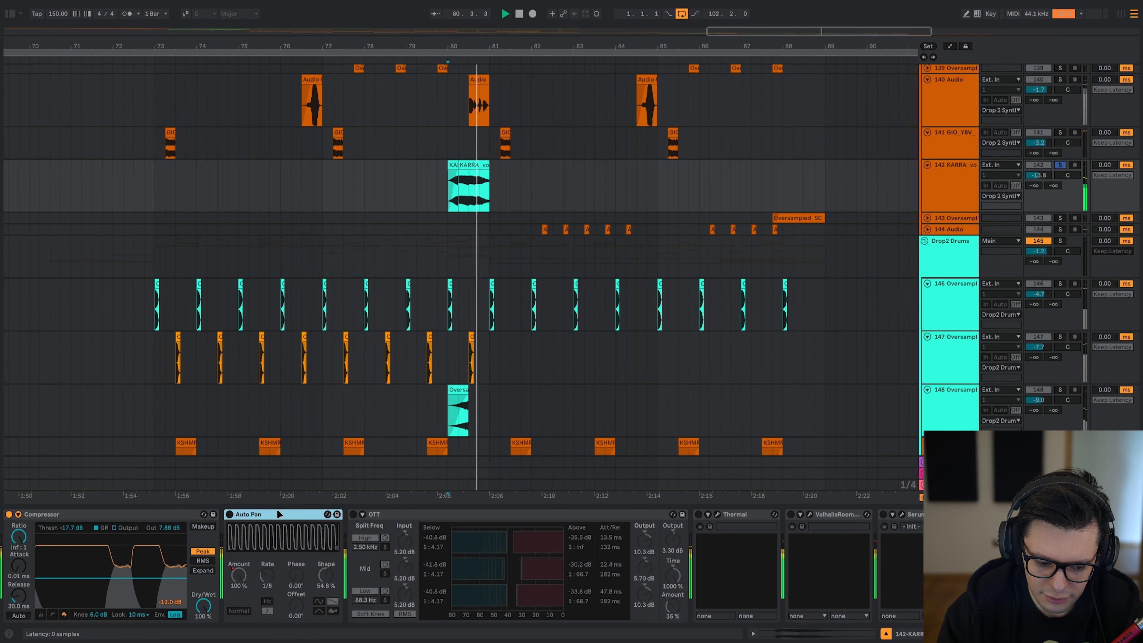
pyautogui.press('space')
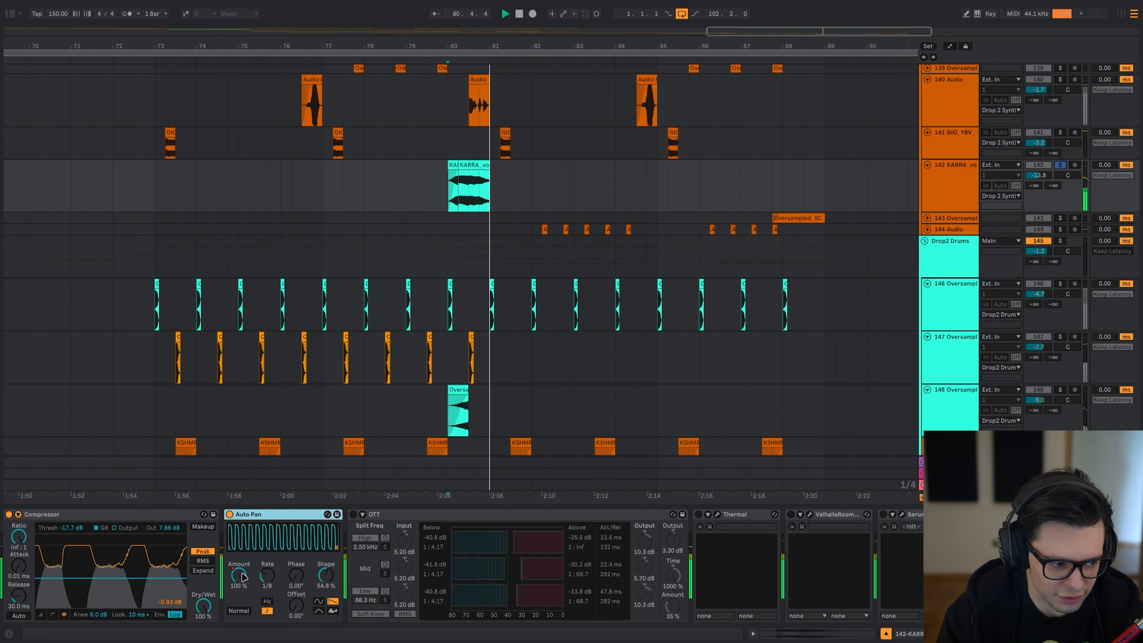
pyautogui.press('space')
# - Activate OTT on the KARRA vocal and replay it from 80.1.1
pyautogui.click(601, 527)
pyautogui.hscroll(3, 601, 527)
pyautogui.press('0')
pyautogui.press('space')
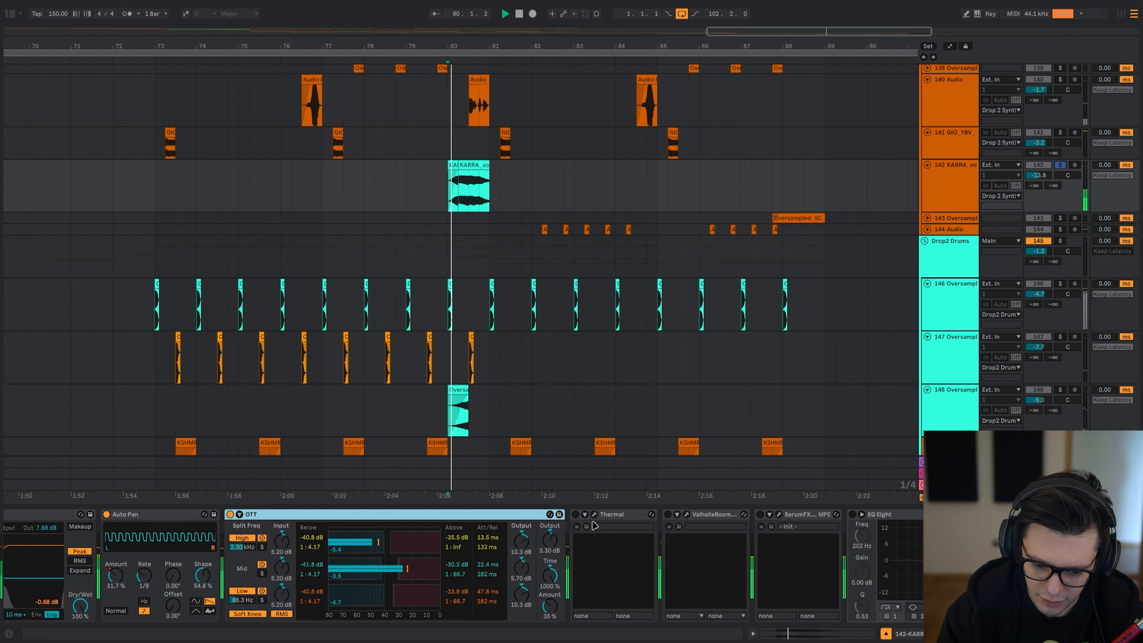
# - Activate Thermal on the KARRA vocal and replay it from 80.1.1
pyautogui.click(614, 516)
pyautogui.press('0')
pyautogui.press('space')
pyautogui.press('space')
# - Activate ValhallaRoom on the KARRA vocal, review its Large Room reverb settings, replay from 80.1.1 and close its window
pyautogui.click(719, 517)
pyautogui.press('0')
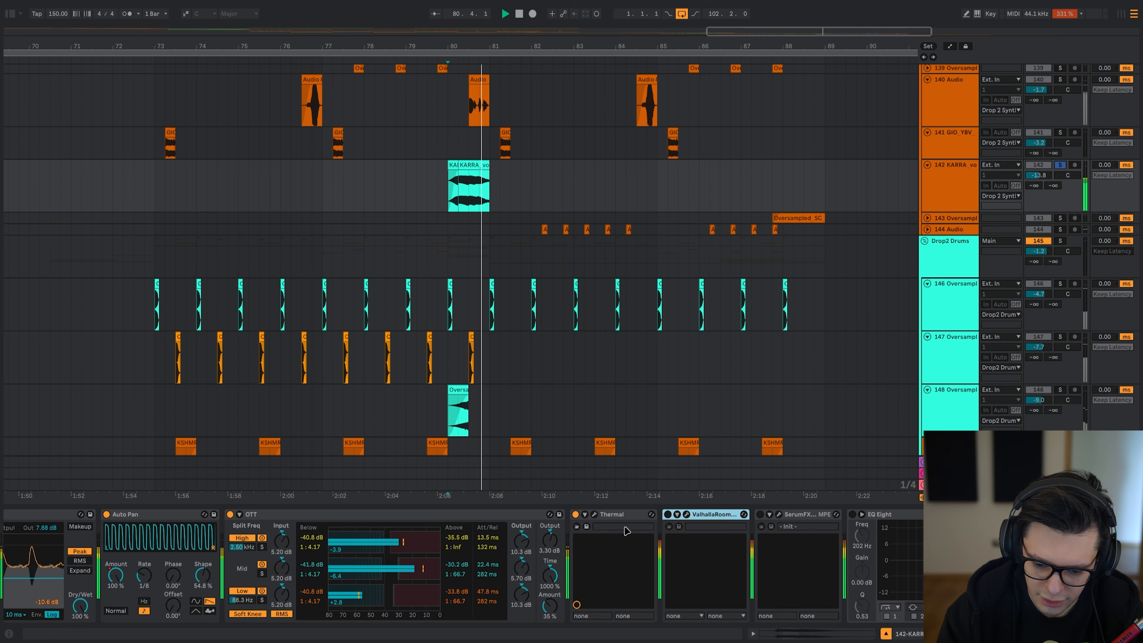
pyautogui.click(686, 514)
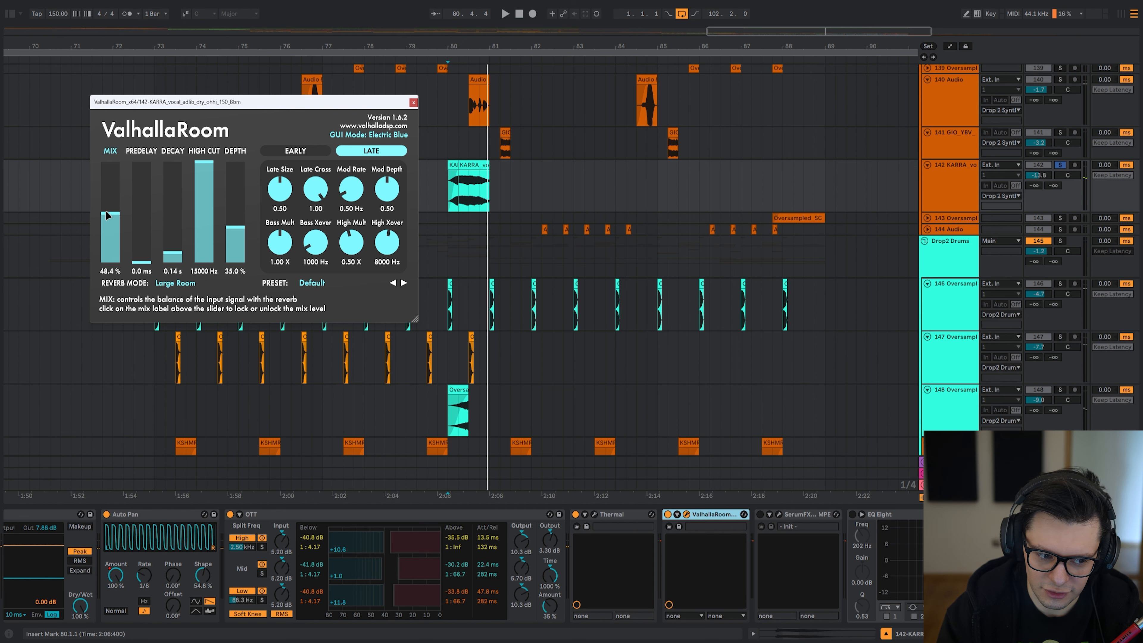
pyautogui.press('space')
pyautogui.press('space')
pyautogui.click(687, 514)
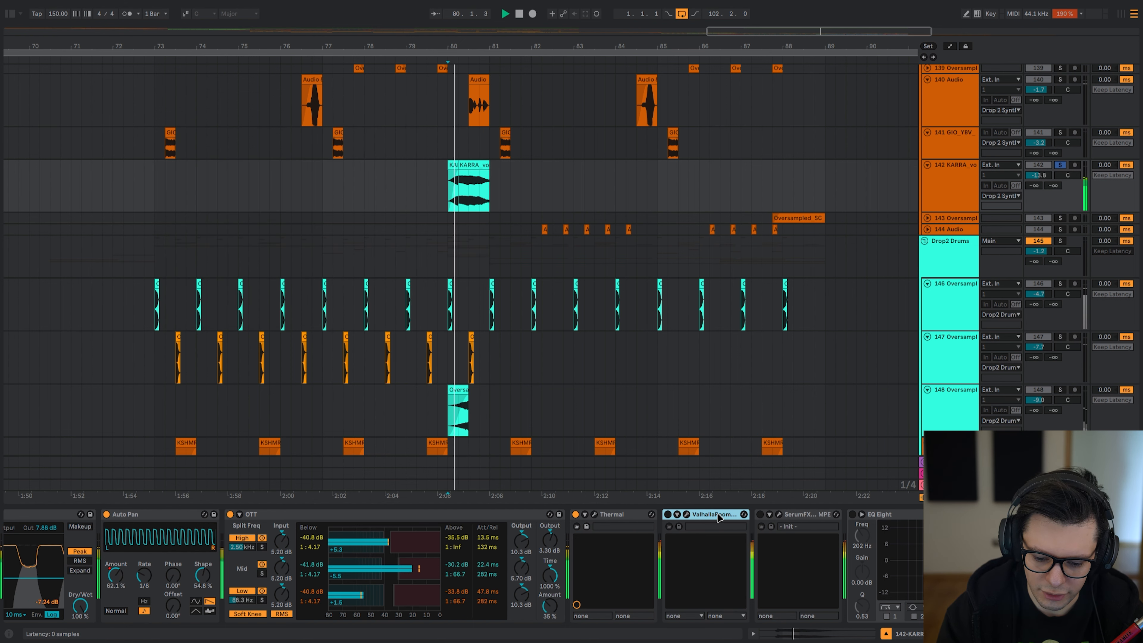
# - Activate SerumFX on the KARRA vocal, inspect its Tube distortion and close the plugin window
pyautogui.click(805, 514)
pyautogui.click(779, 514)
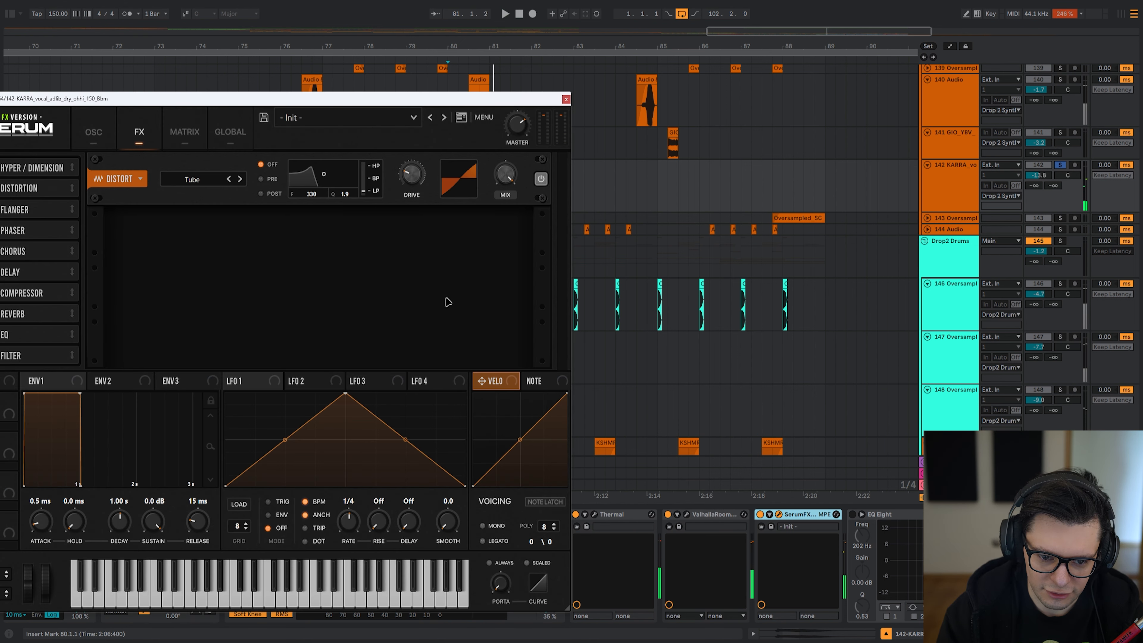
pyautogui.click(779, 515)
# - Activate EQ Eight at the end of the KARRA vocal chain and replay from 80.1.1
pyautogui.hscroll(4, 743, 563)
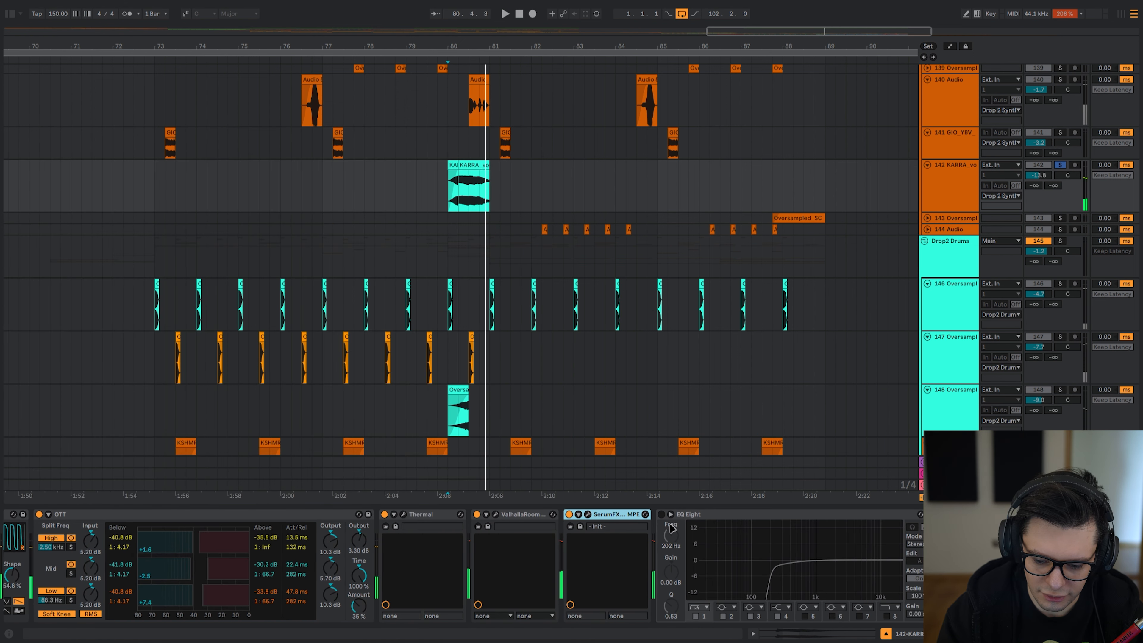
pyautogui.click(727, 517)
pyautogui.press('space')
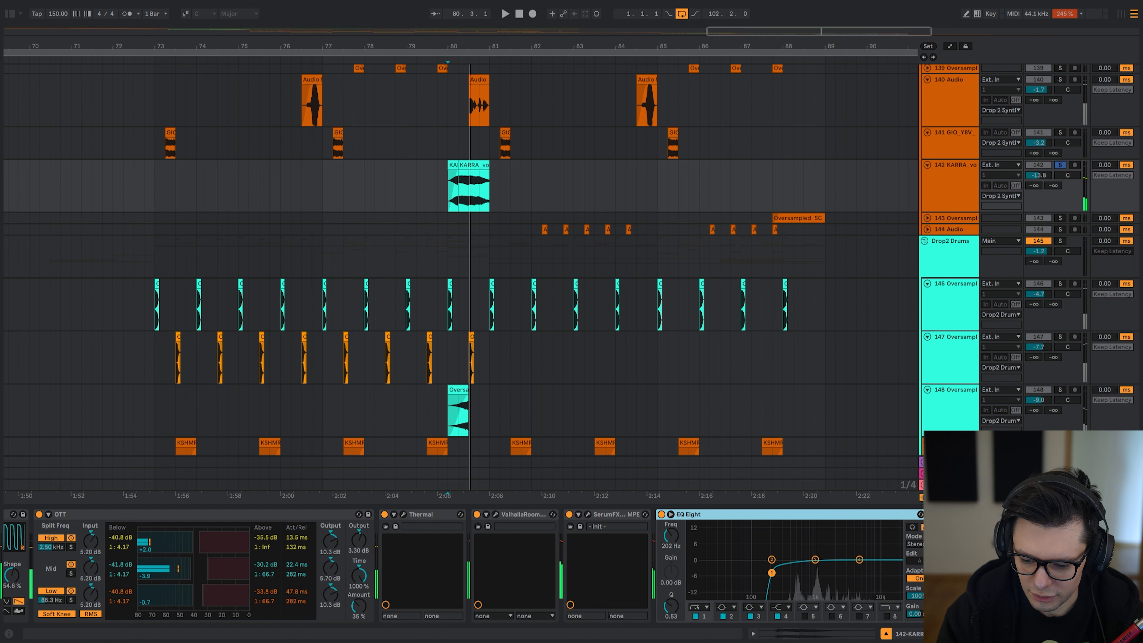
# - Try moving EQ Eight's low-cut band to a much lower frequency, replay the vocal and undo the change
pyautogui.moveTo(771, 570); pyautogui.dragTo(690, 573)
pyautogui.press('space')
pyautogui.hotkey('ctrl', 'z')
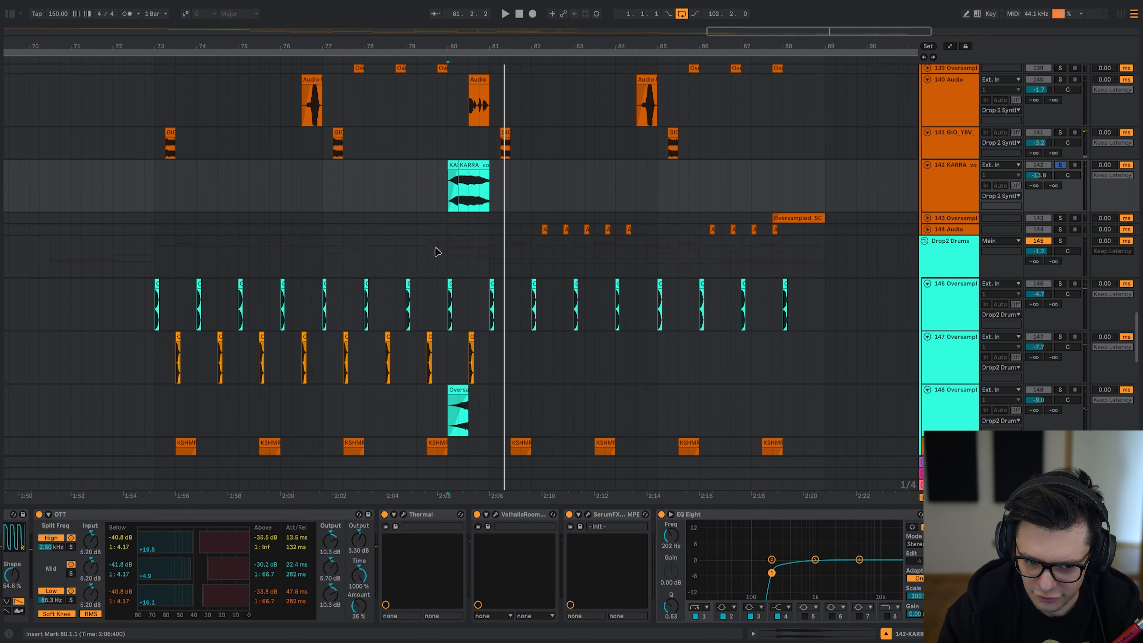
# - Audition the reversed ride clip on track 148 from 80.1.1, first soloed and again with the other drum tracks
pyautogui.scroll(-5, 436, 253)
pyautogui.click(423, 250)
pyautogui.press('space')
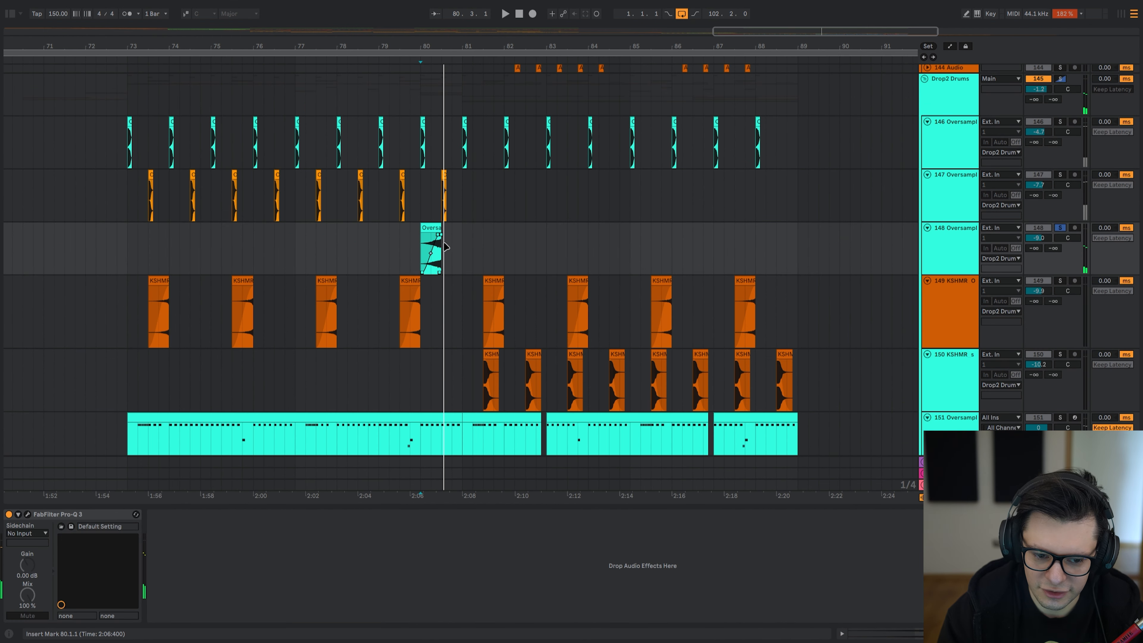
pyautogui.click(439, 255)
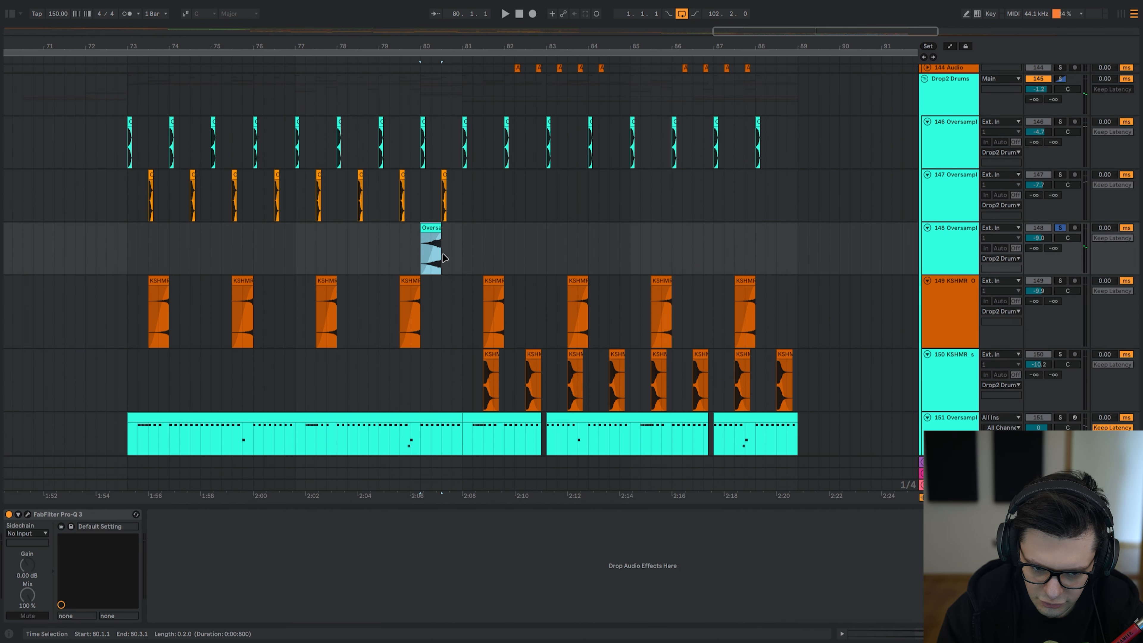
pyautogui.click(418, 251)
pyautogui.press('space')
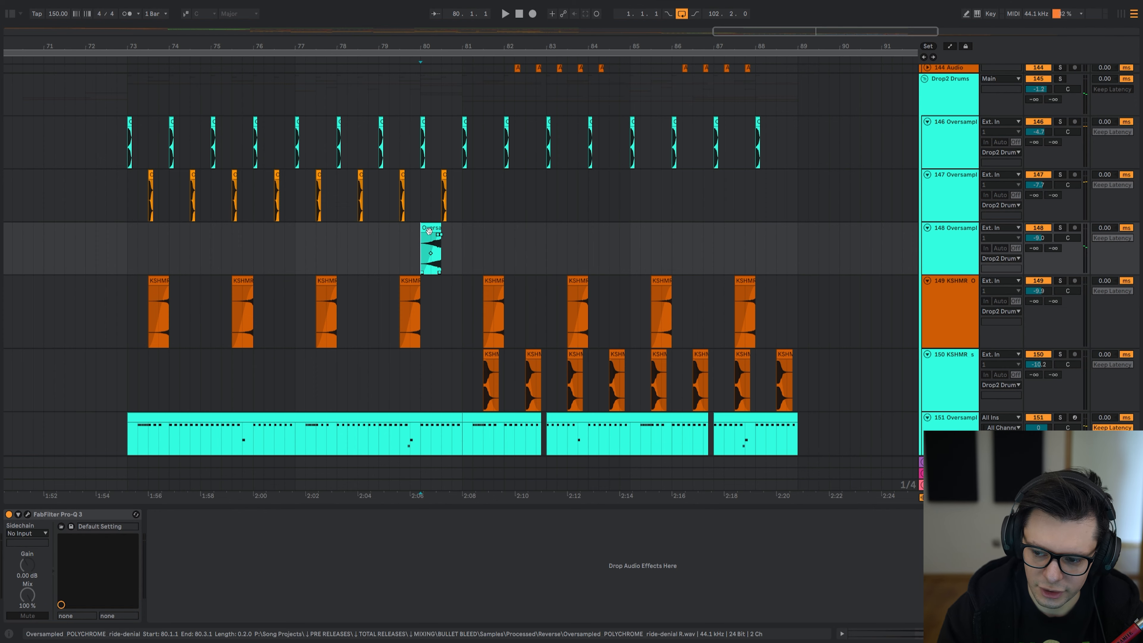
# - Select the riser clips on tracks 156 and 157 in bar 80, solo both tracks and play from 80.3.1
pyautogui.scroll(-3, 458, 208)
pyautogui.scroll(-3, 468, 368)
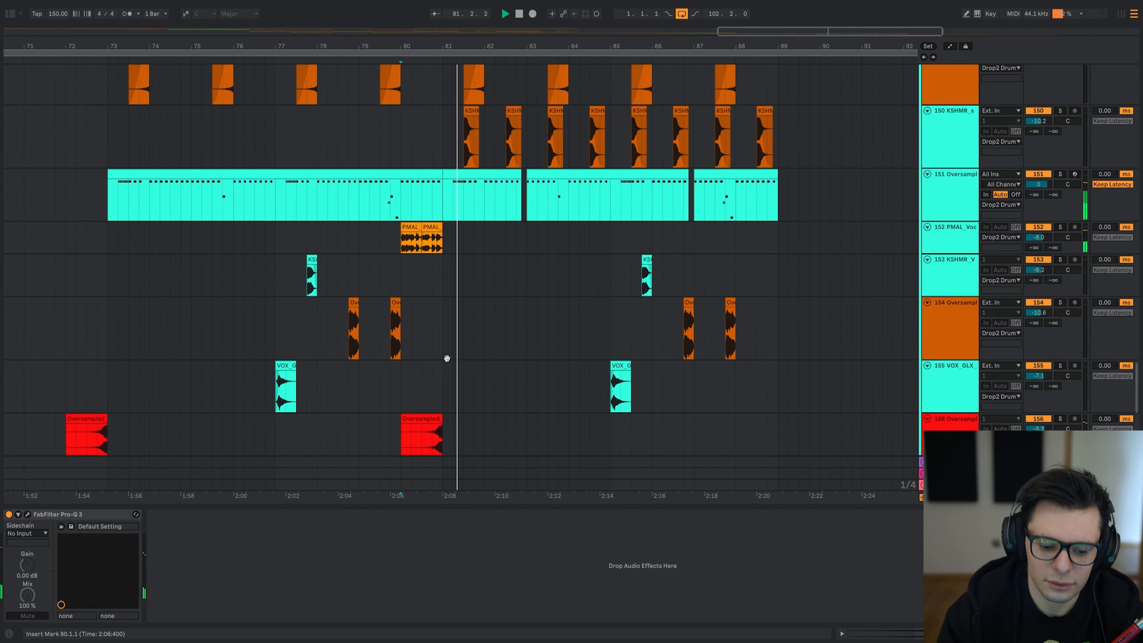
pyautogui.scroll(-3, 447, 357)
pyautogui.moveTo(412, 301); pyautogui.dragTo(446, 332)
pyautogui.press('s')
pyautogui.click(432, 301)
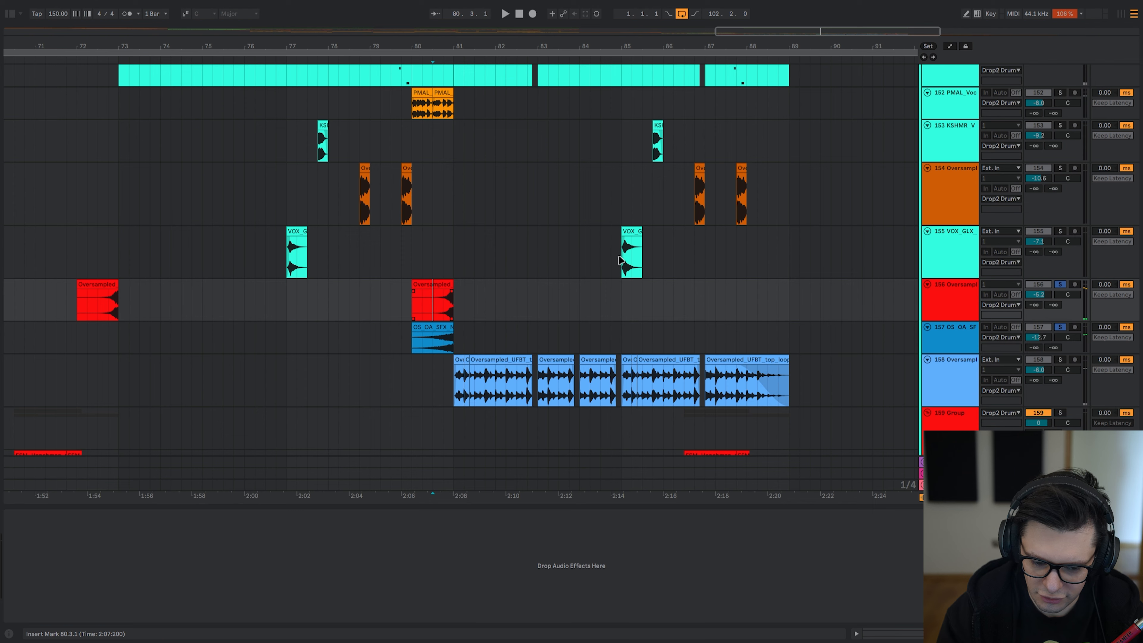
pyautogui.press('space')
# - Play the PMAL vocal phrase clips on track 152 from 80.1.1 and toggle the track's solo
pyautogui.scroll(2, 418, 194)
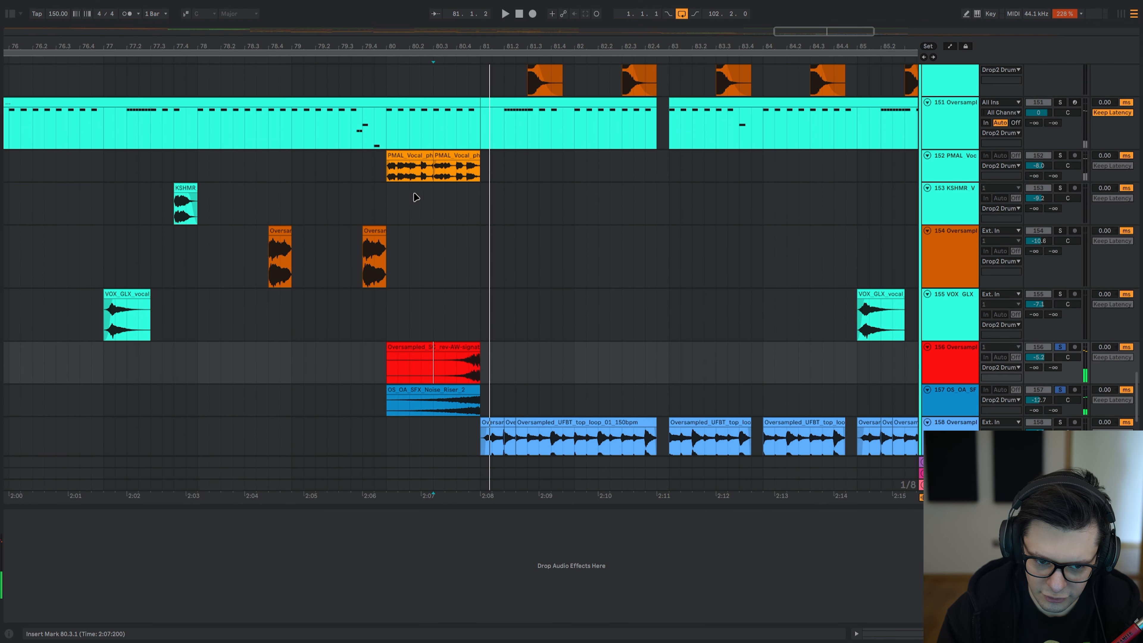
pyautogui.click(387, 173)
pyautogui.moveTo(433, 208); pyautogui.dragTo(481, 255)
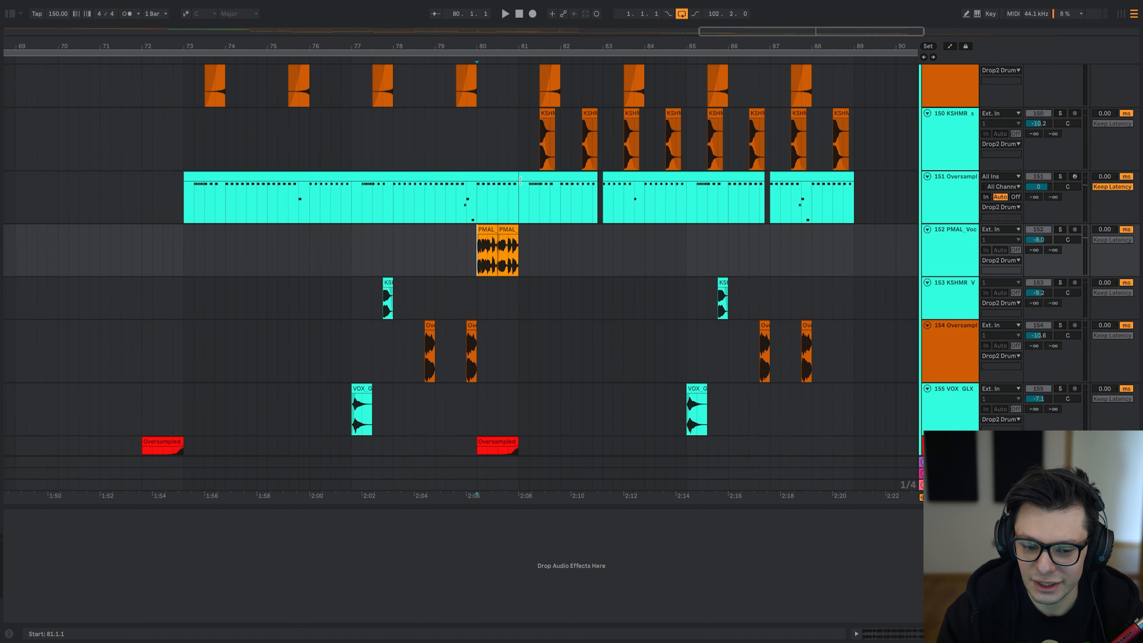
pyautogui.moveTo(517, 184); pyautogui.dragTo(505, 205)
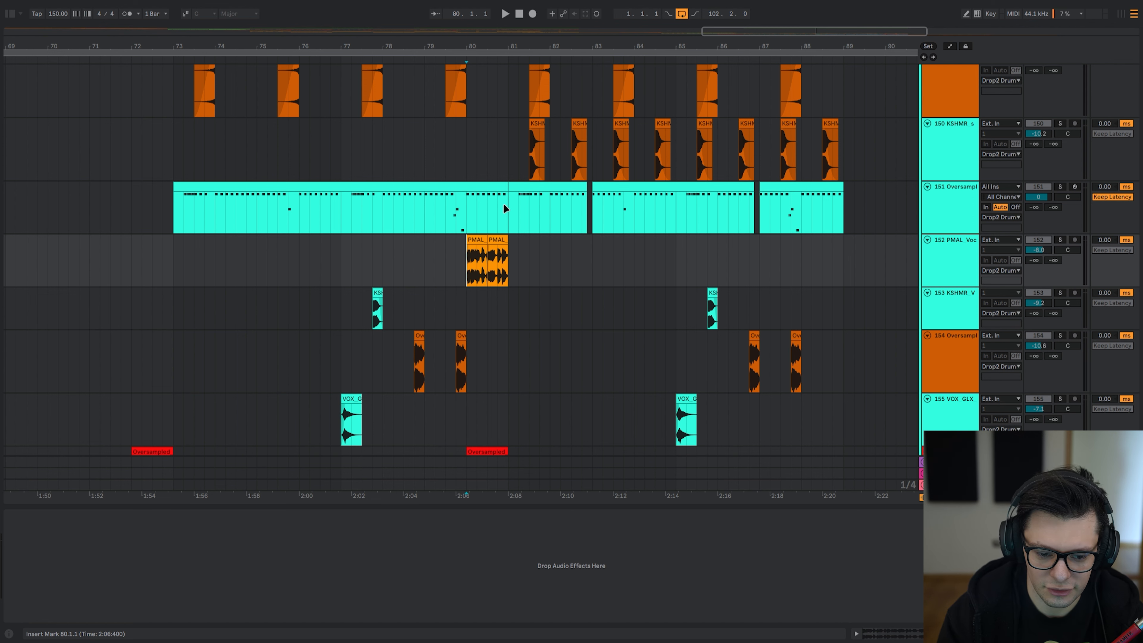
pyautogui.scroll(-2, 549, 237)
pyautogui.press('space')
pyautogui.press('s')
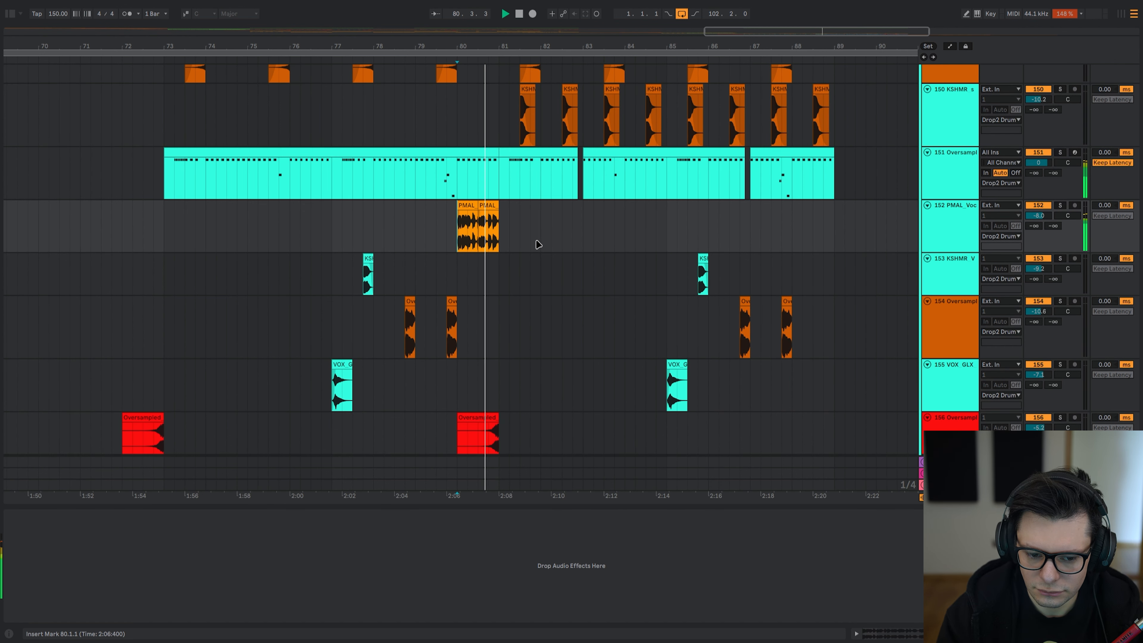
# - Replay bar 80 from 80.1.1 to hear the PMAL vocal phrase together with the drums and risers
pyautogui.moveTo(484, 331); pyautogui.dragTo(506, 261)
pyautogui.press('space')
pyautogui.scroll(-3, 513, 174)
pyautogui.moveTo(484, 173)
pyautogui.mouseDown()
pyautogui.moveTo(514, 174)
pyautogui.moveTo(525, 216)
pyautogui.mouseUp()
pyautogui.scroll(2, 505, 175)
pyautogui.scroll(2, 514, 215)
pyautogui.click(493, 211)
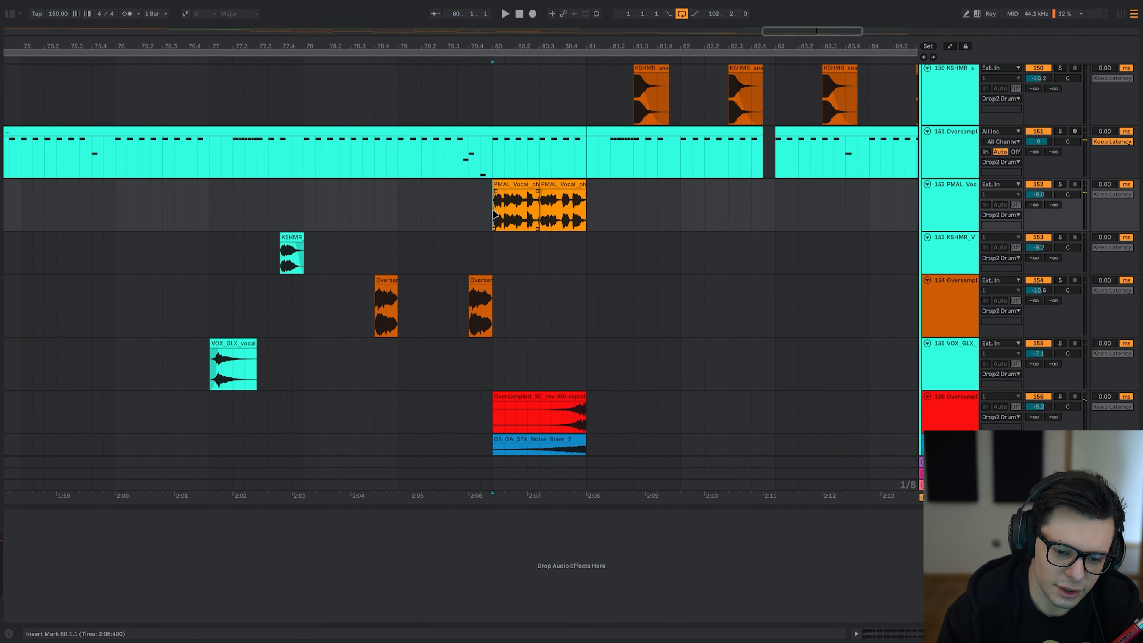
pyautogui.scroll(-4, 507, 290)
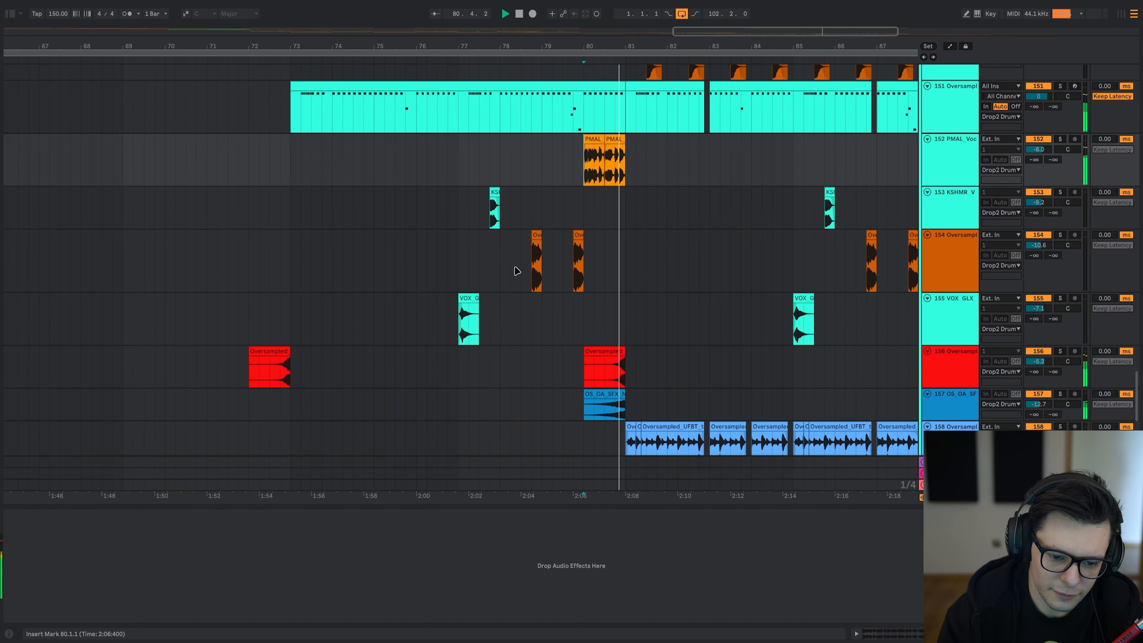
# - Audition the VOX_GLX vocal shout on track 155 from 77.1.1, soloed and with the other drum tracks
pyautogui.moveTo(393, 341); pyautogui.dragTo(427, 245)
pyautogui.scroll(6, 427, 244)
pyautogui.scroll(-4, 502, 235)
pyautogui.moveTo(502, 235); pyautogui.dragTo(405, 174)
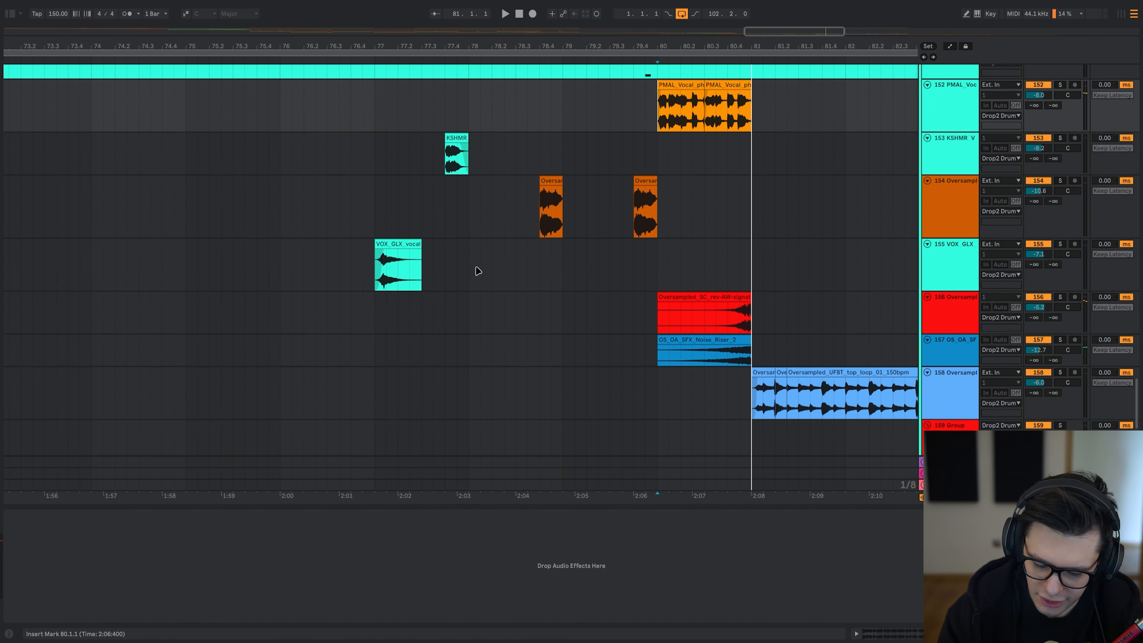
pyautogui.click(373, 260)
pyautogui.press('s')
pyautogui.press('space')
pyautogui.press('space')
pyautogui.press('space')
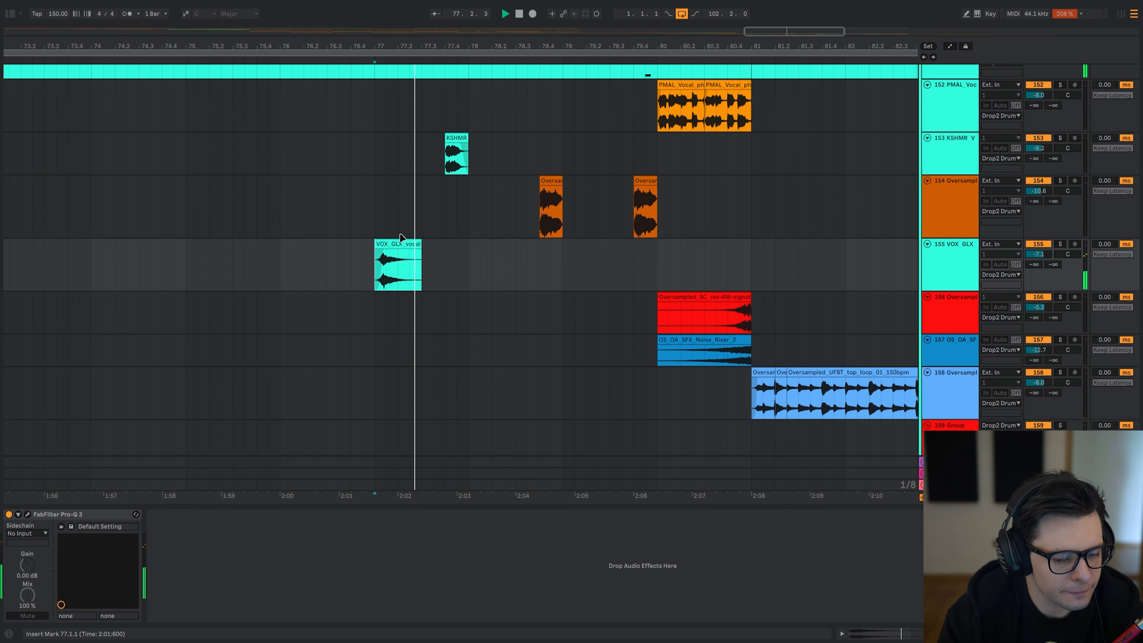
pyautogui.press('space')
# - Play the KSHMR vocal on track 153 soloed from 77.4.1, and replay it unsoloed from 77.3.1
pyautogui.click(445, 172)
pyautogui.press('s')
pyautogui.press('space')
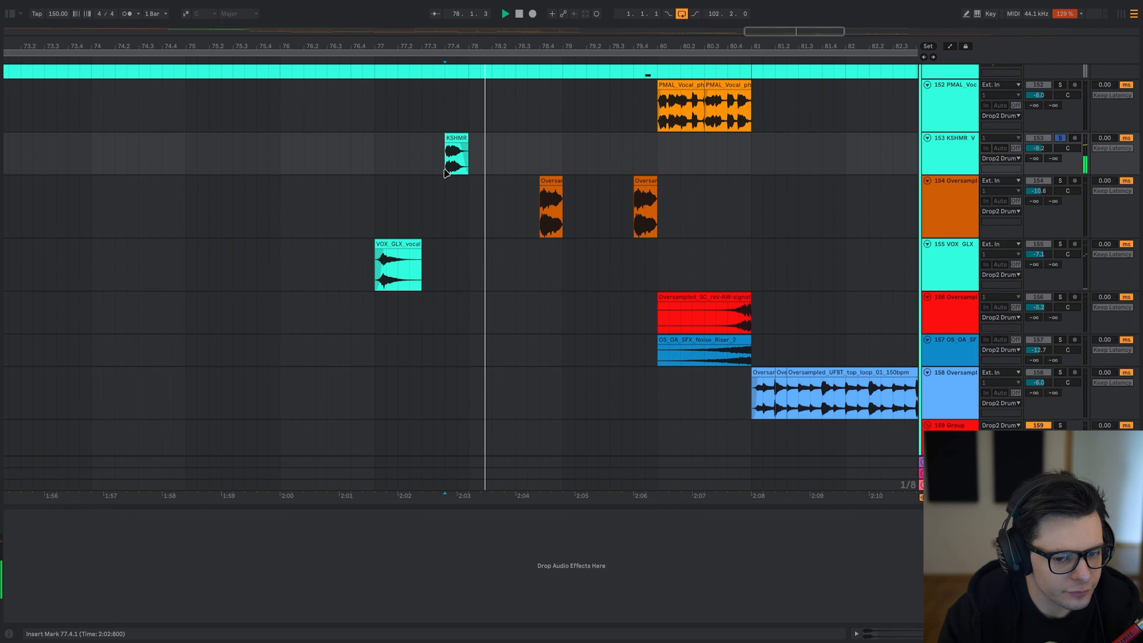
pyautogui.press('s')
pyautogui.press('space')
pyautogui.click(430, 165)
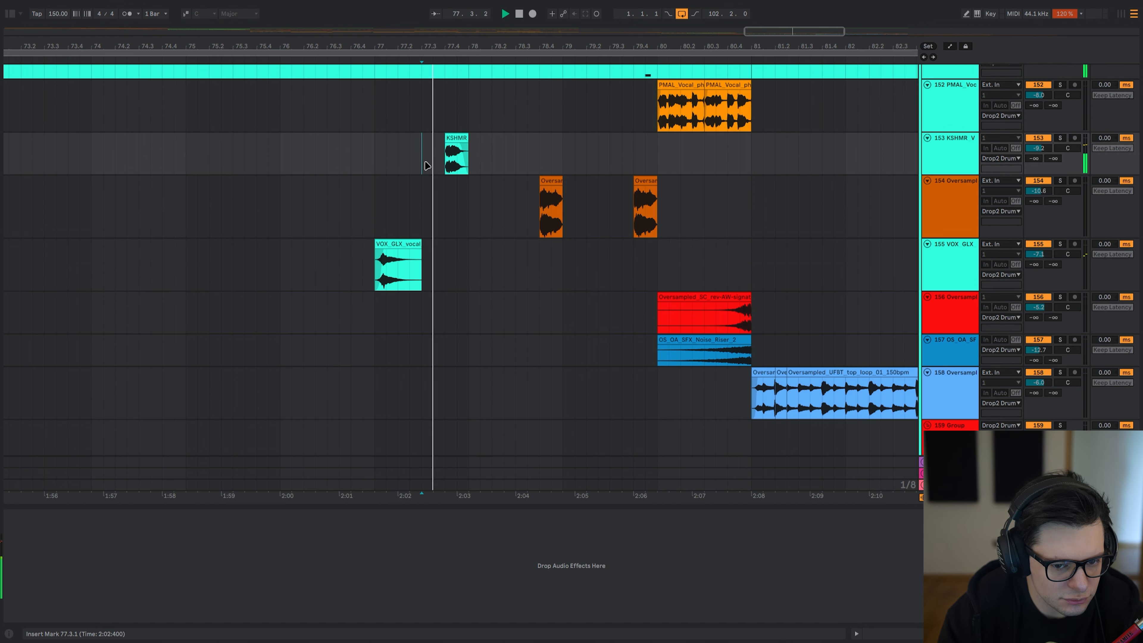
# - Play track 154's Oversampled clips from 78.3.1 with the rest of the drums
pyautogui.scroll(-5, 529, 220)
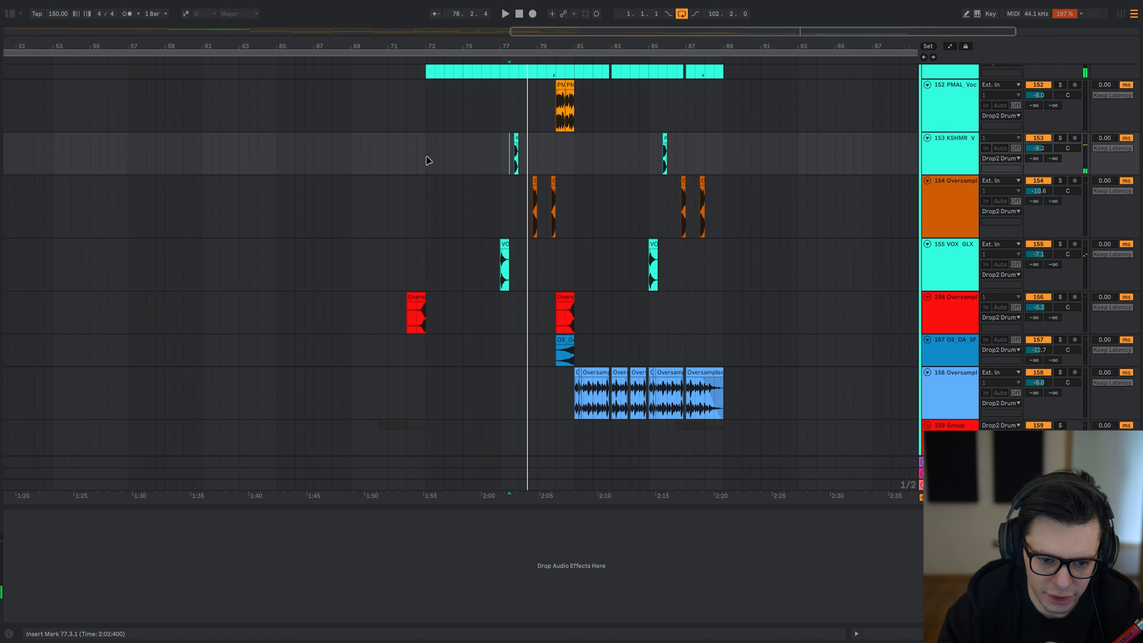
pyautogui.moveTo(426, 158); pyautogui.dragTo(501, 271)
pyautogui.moveTo(509, 171); pyautogui.dragTo(574, 257)
pyautogui.scroll(4, 574, 257)
pyautogui.click(482, 216)
pyautogui.press('space')
pyautogui.scroll(5, 491, 217)
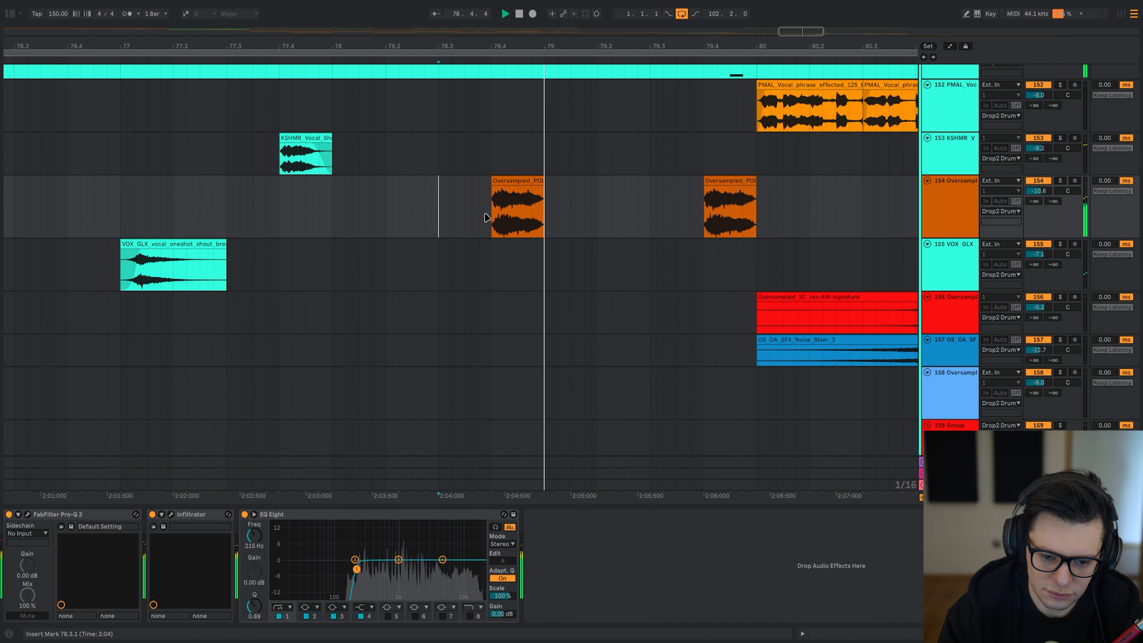
# - Deactivate the two Oversampled clips on track 154 in bars 78 and 79, replay from 78.3.2 and undo the deactivation
pyautogui.moveTo(439, 216); pyautogui.dragTo(824, 202)
pyautogui.press('0')
pyautogui.click(448, 217)
pyautogui.press('space')
pyautogui.press('space')
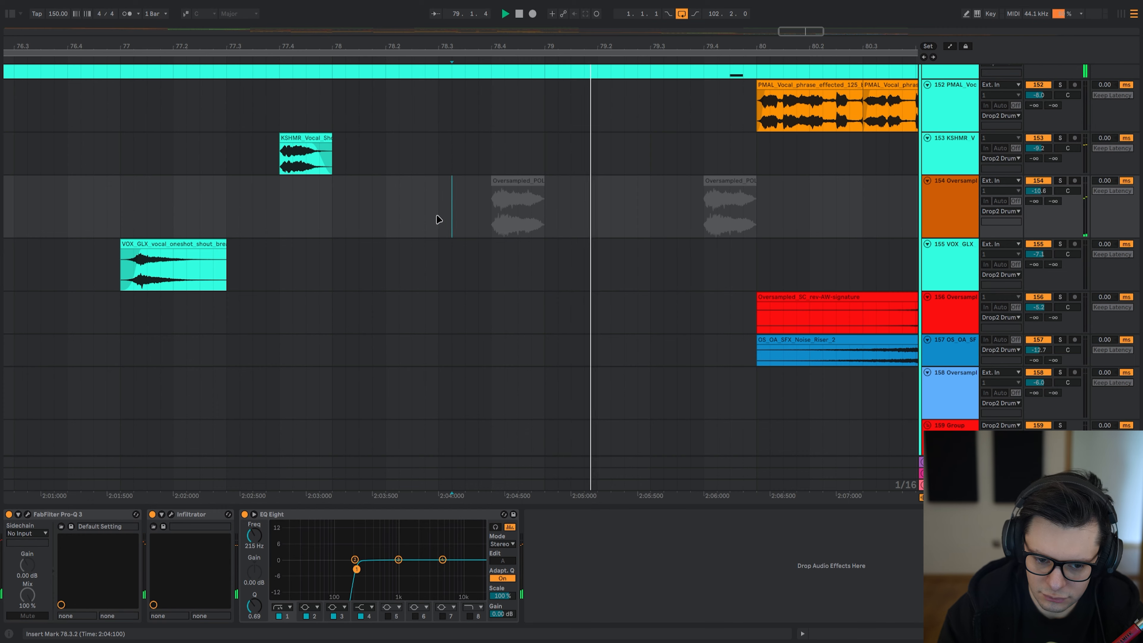
pyautogui.hotkey('ctrl', 'z')
# - Replay from 78.3.1 with the two Oversampled clips on track 154 active and stop playback before bar 80
pyautogui.click(437, 220)
pyautogui.press('space')
pyautogui.press('space')
pyautogui.scroll(-5, 452, 222)
pyautogui.moveTo(537, 306); pyautogui.dragTo(528, 291)
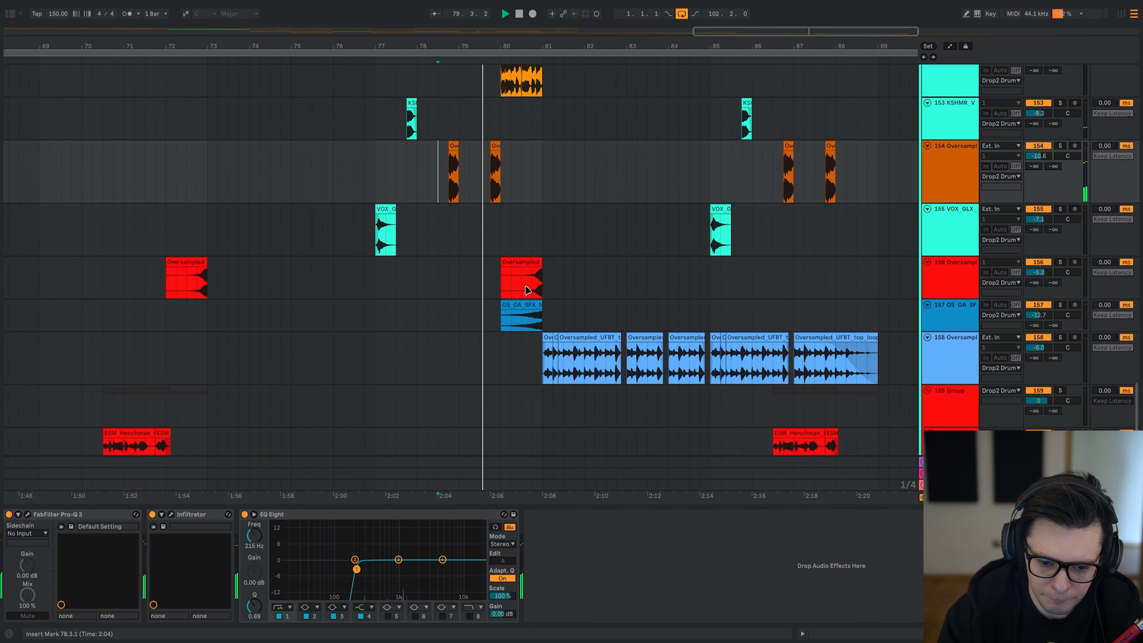
pyautogui.scroll(2, 528, 311)
pyautogui.press('space')
# - Select the empty time range from 73.1.1 to 77.1.1 on track 152
pyautogui.moveTo(554, 174); pyautogui.dragTo(646, 347)
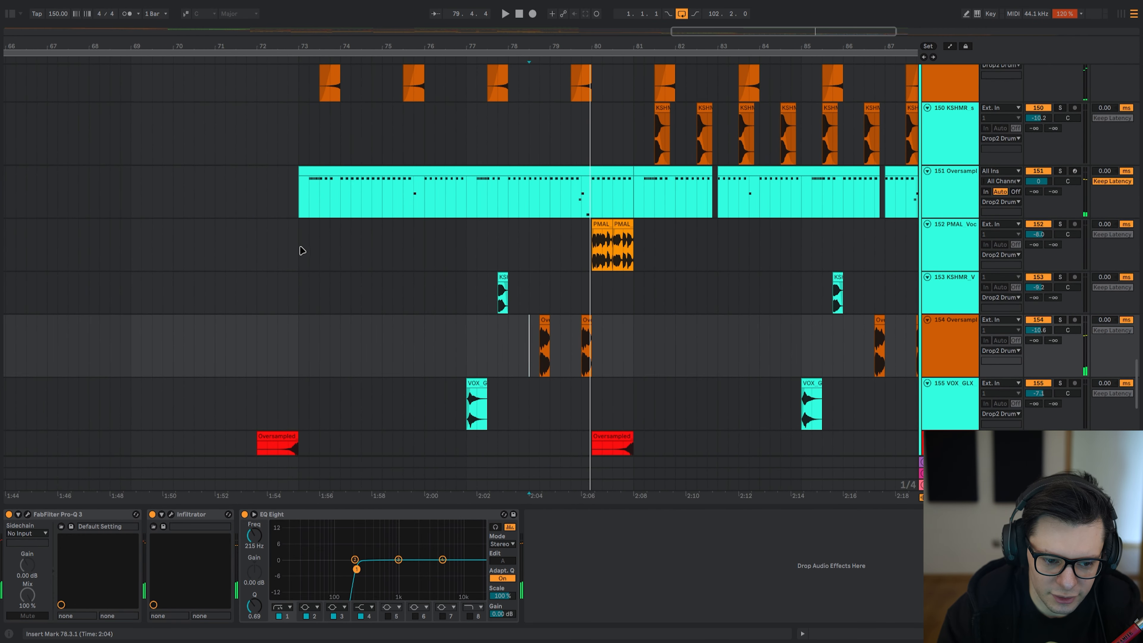
pyautogui.moveTo(300, 248); pyautogui.dragTo(469, 251)
pyautogui.scroll(-2, 434, 329)
pyautogui.scroll(3, 434, 329)
pyautogui.hscroll(1, 434, 329)
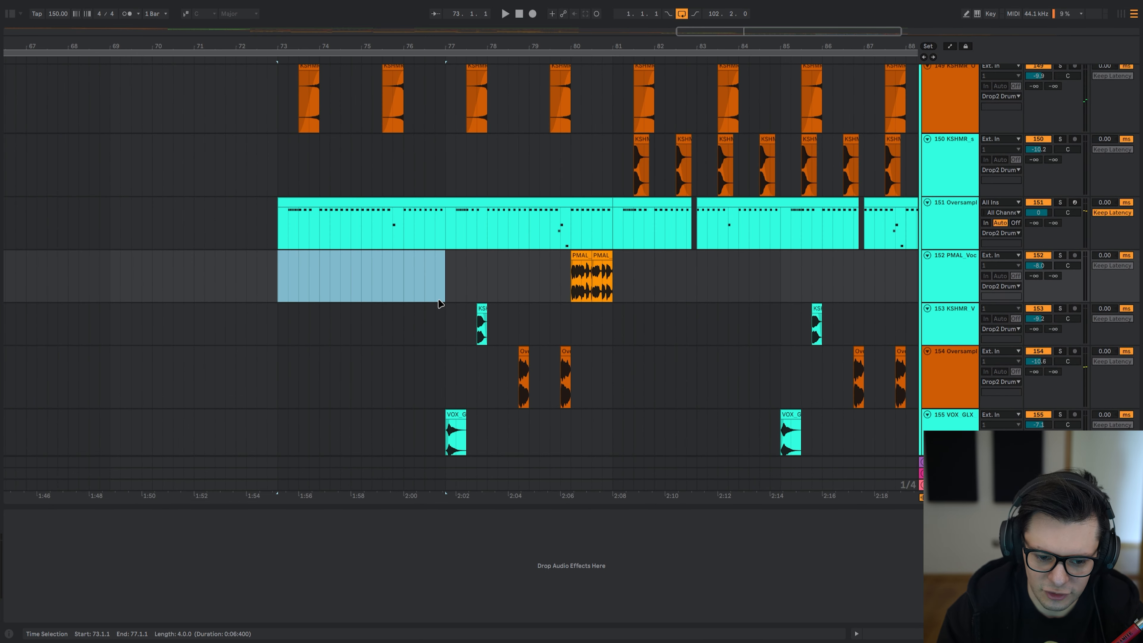
# - Select the time range from 77.1.1 to 81.1.1 on track 152, covering the PMAL vocal clips
pyautogui.moveTo(446, 282); pyautogui.dragTo(613, 301)
pyautogui.scroll(-2, 605, 279)
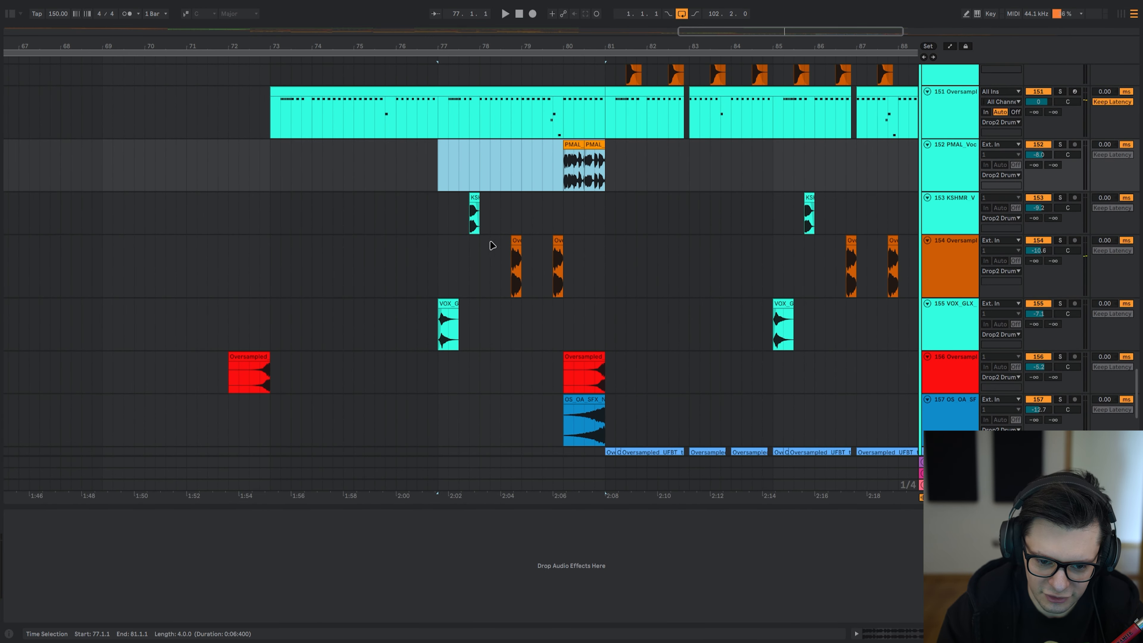
pyautogui.scroll(5, 556, 143)
pyautogui.hscroll(1, 557, 144)
pyautogui.scroll(-5, 510, 115)
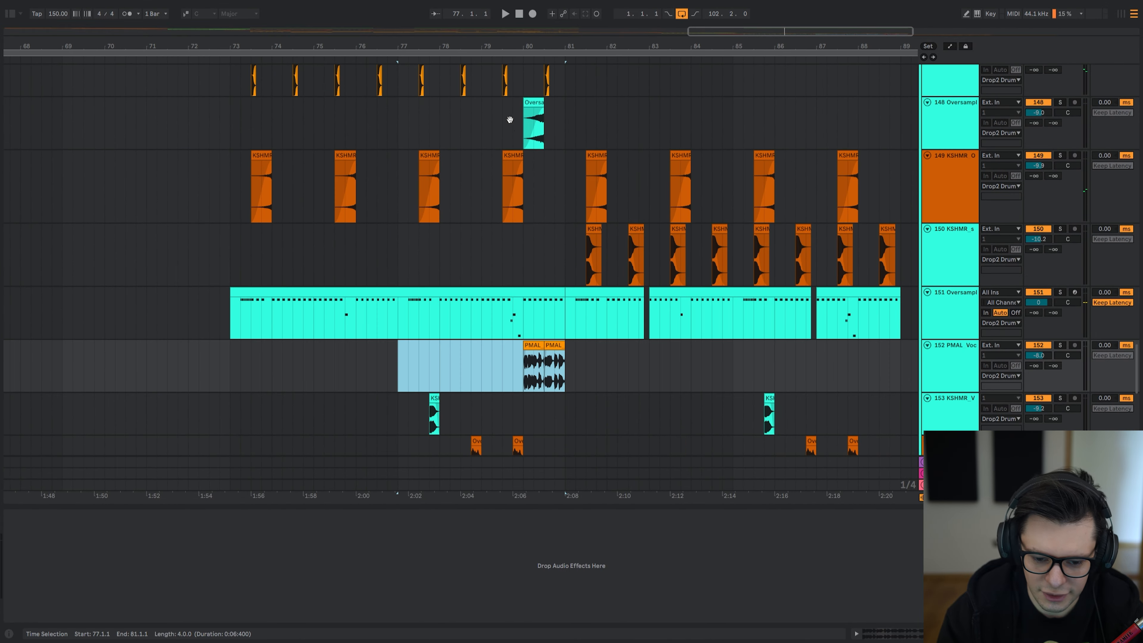
# - Play the fill leading into bar 81 from 79.4.1 with all drum and synth tracks audible
pyautogui.moveTo(574, 277); pyautogui.dragTo(567, 207)
pyautogui.moveTo(565, 84); pyautogui.dragTo(568, 258)
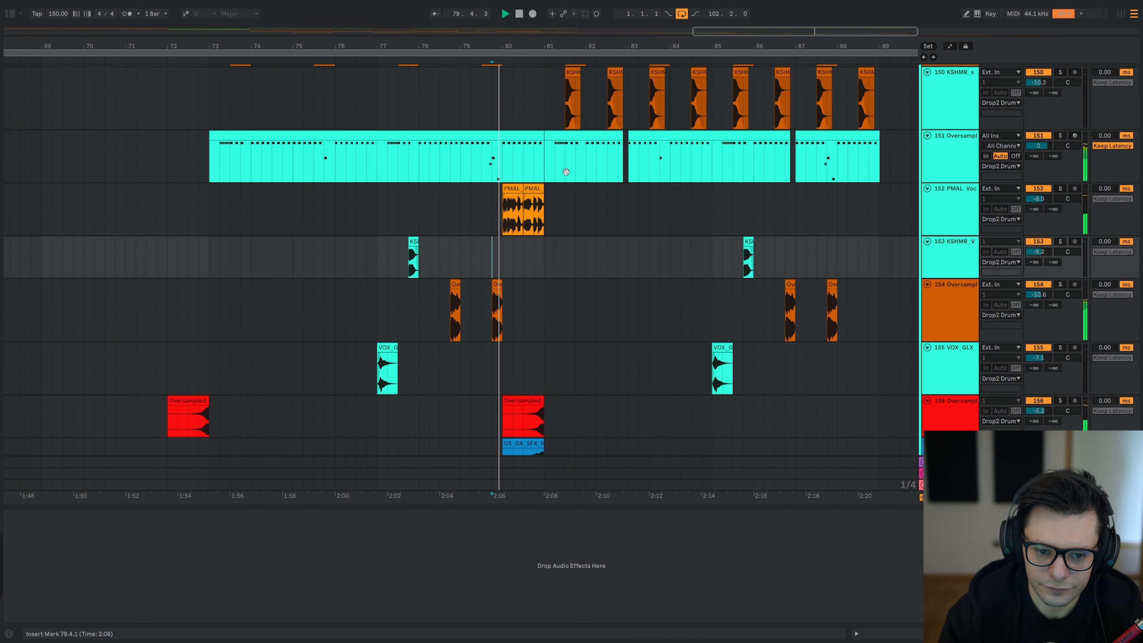
pyautogui.scroll(8, 567, 172)
pyautogui.hscroll(-1, 559, 216)
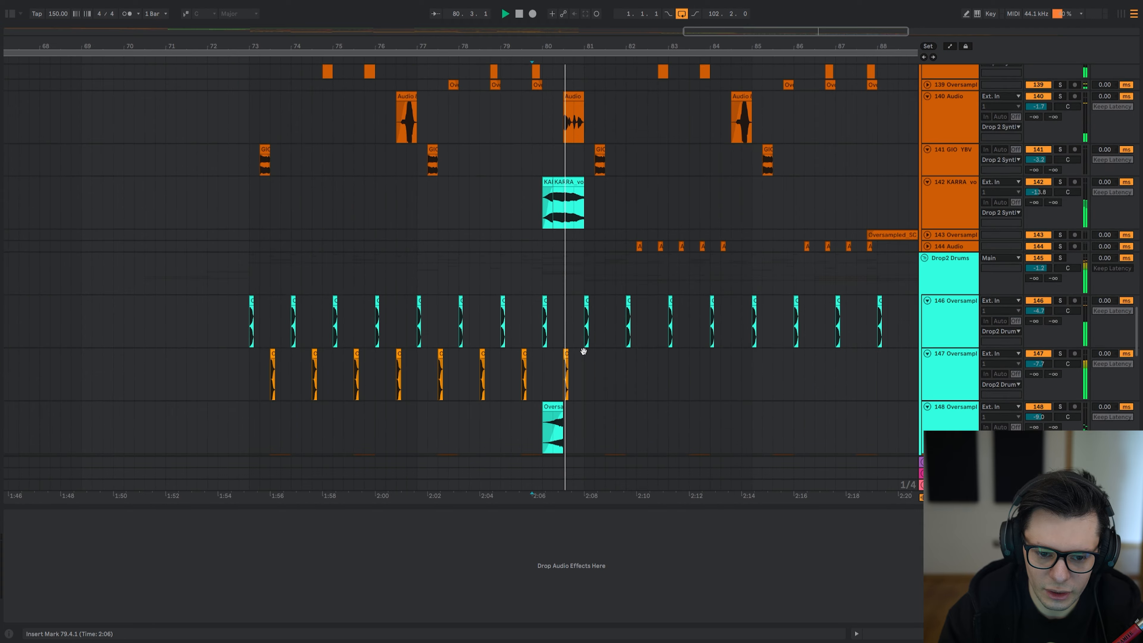
# - Solo track 140 and play its Audio clip from 80.3.1
pyautogui.click(547, 187)
pyautogui.scroll(4, 540, 187)
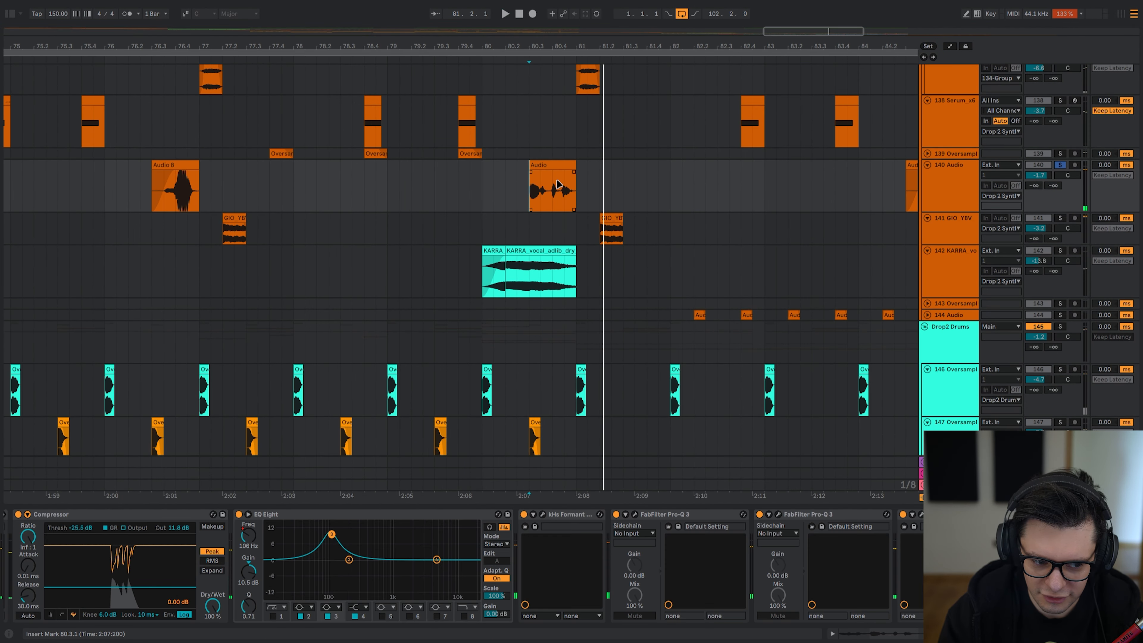
# - Select all of track 140's effects, compare the soloed clip with them off and on from 80.3.1, and unsolo the track
pyautogui.hscroll(-5, 107, 561)
pyautogui.click(89, 515)
pyautogui.hotkey('ctrl', 'a')
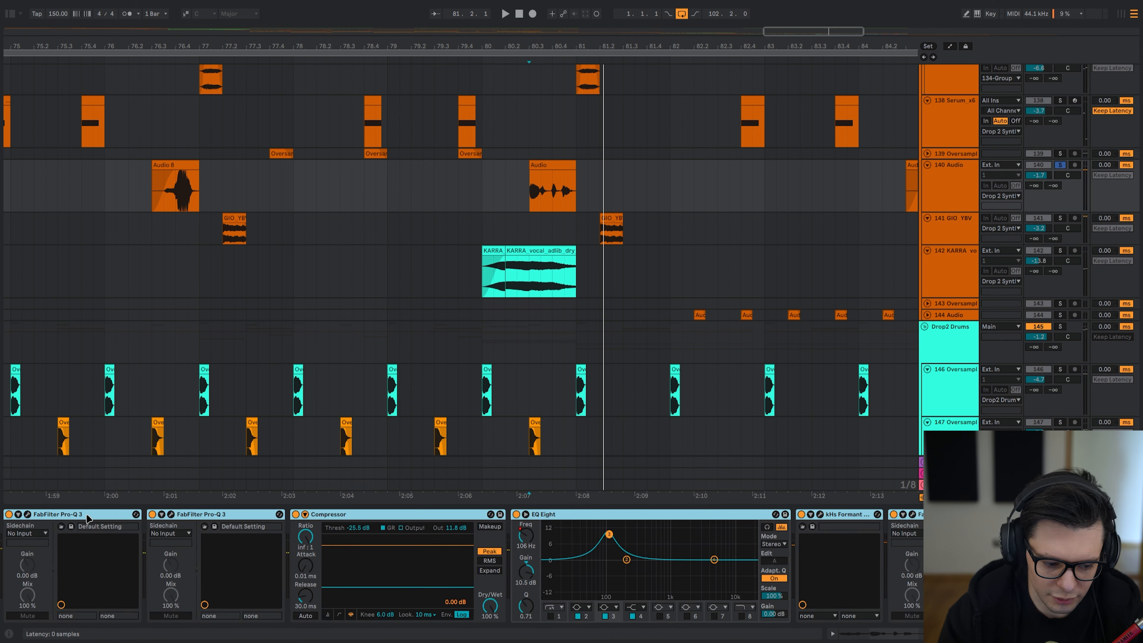
pyautogui.press('0')
pyautogui.press('space')
pyautogui.press('0')
pyautogui.press('space')
pyautogui.press('space')
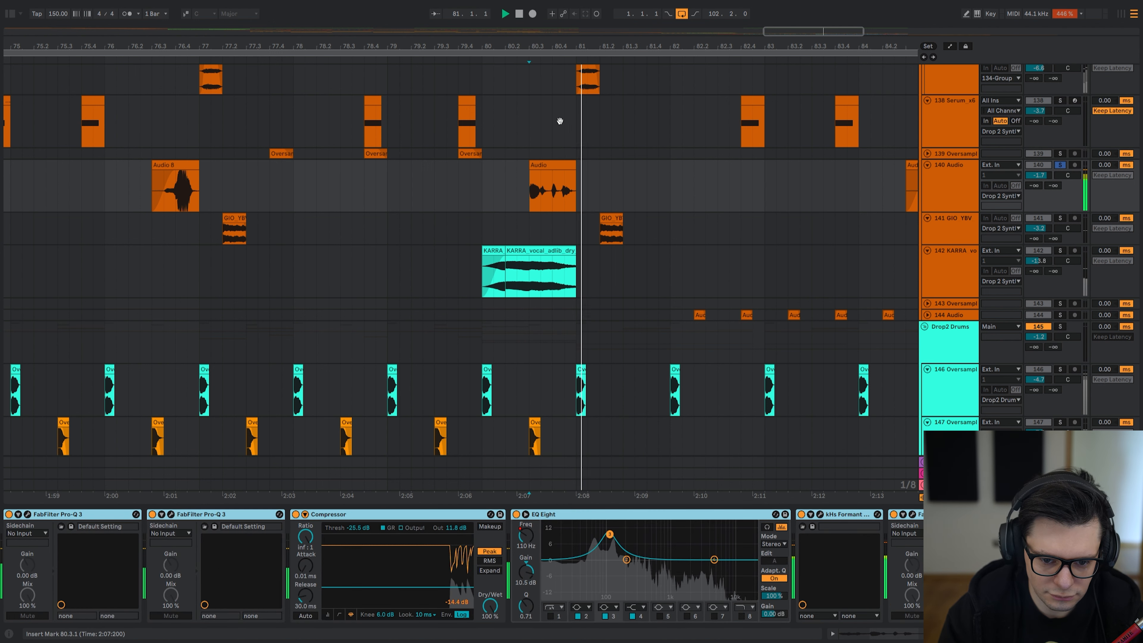
pyautogui.press('s')
pyautogui.press('space')
# - Deactivate track 140's Audio clip in bar 80, play from 80.1.1 without it and reactivate the clip
pyautogui.click(551, 165)
pyautogui.press('0')
pyautogui.click(483, 188)
pyautogui.scroll(-4, 483, 193)
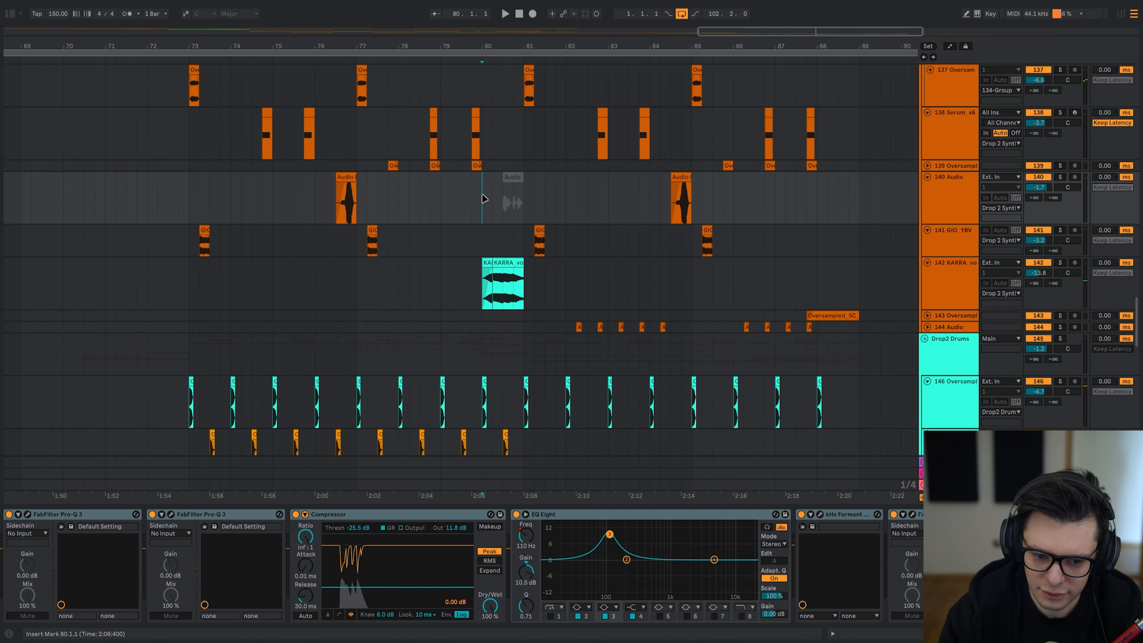
pyautogui.press('space')
pyautogui.click(503, 204)
pyautogui.press('0')
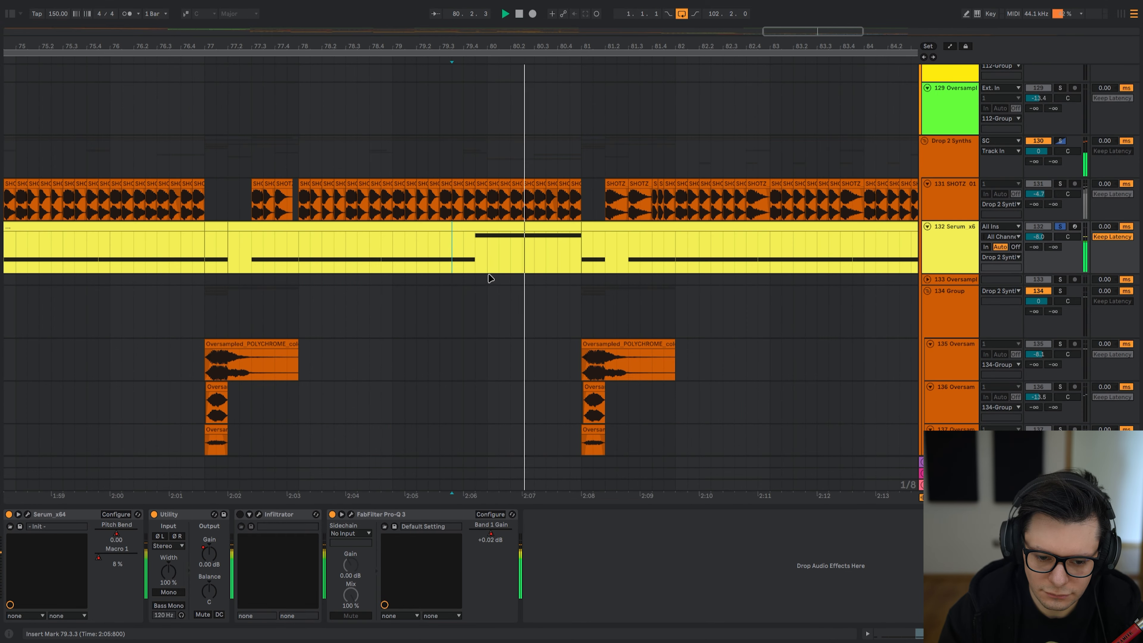
# - Stop the soloed playback of Serum track 132 and select its time range from 79.4.3 to 81.1.1
pyautogui.press('space')
pyautogui.scroll(4, 488, 252)
pyautogui.click(434, 249)
pyautogui.scroll(-2, 434, 249)
pyautogui.moveTo(434, 249); pyautogui.dragTo(673, 246)
pyautogui.scroll(-4, 536, 266)
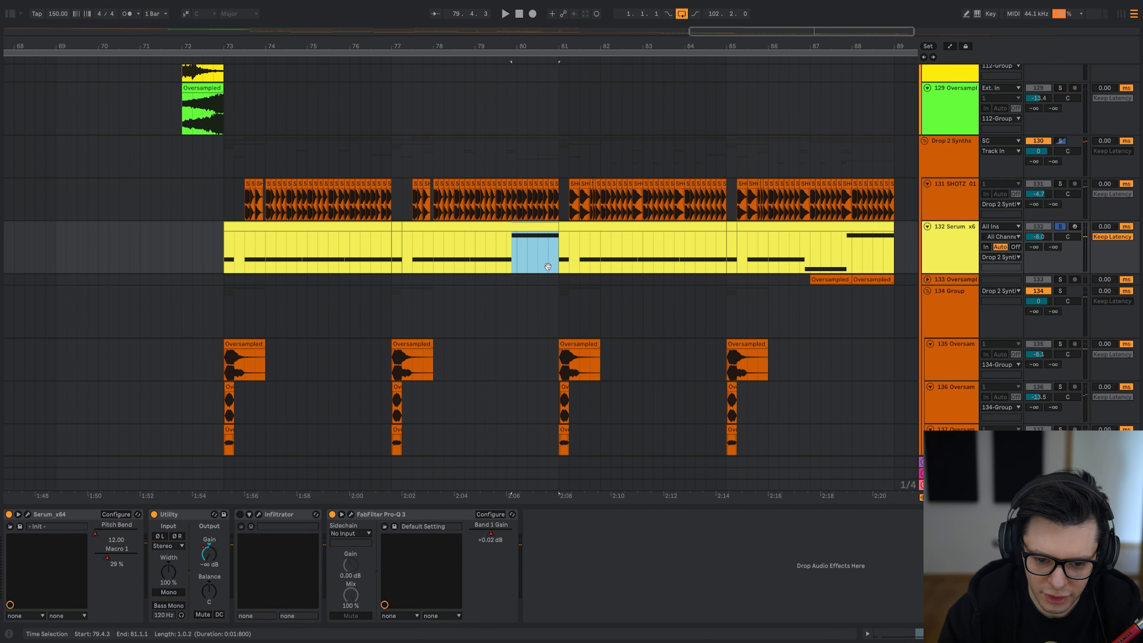
# - Play the selected Serum range from 79.4.3 in the full mix with track 132 unsoloed
pyautogui.scroll(-2, 548, 266)
pyautogui.press('space')
pyautogui.scroll(-5, 535, 263)
pyautogui.scroll(-10, 584, 85)
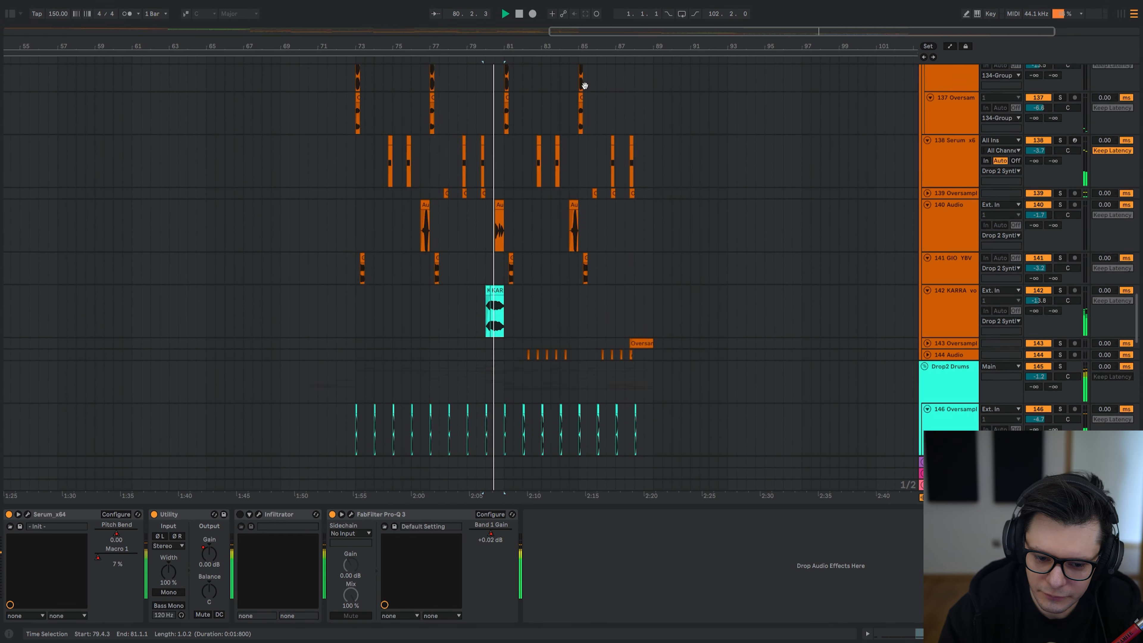
pyautogui.moveTo(570, 353); pyautogui.dragTo(574, 254)
# - Play from 77.3.1 to hear track 139's Oversampled clips together with track 138's Serum clips
pyautogui.moveTo(524, 133); pyautogui.dragTo(507, 276)
pyautogui.scroll(3, 505, 275)
pyautogui.press('space')
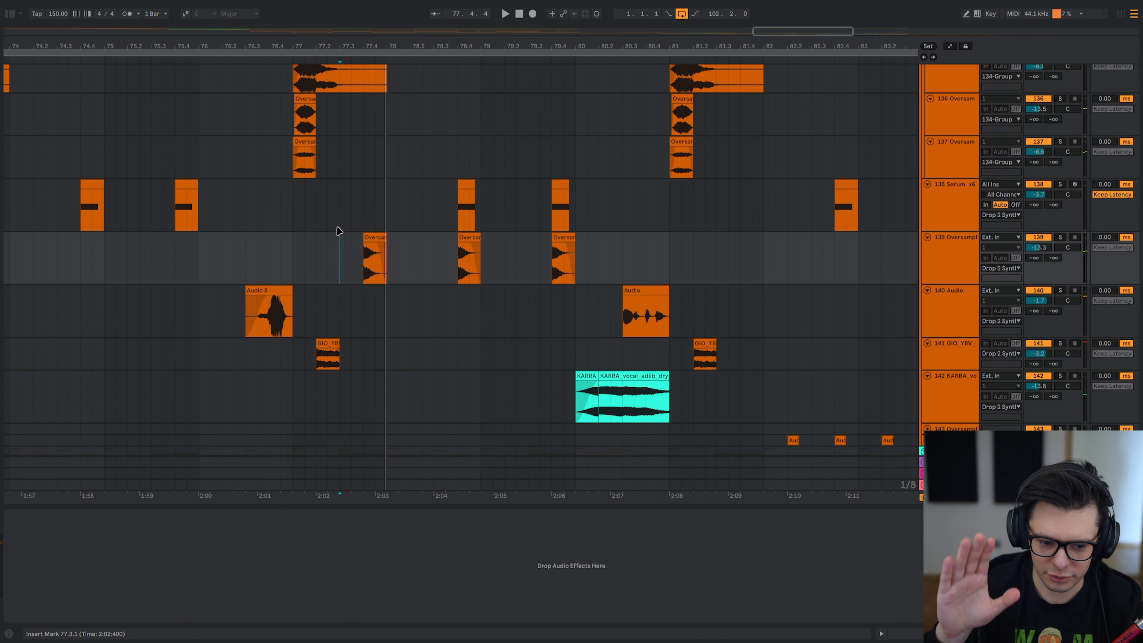
pyautogui.press('space')
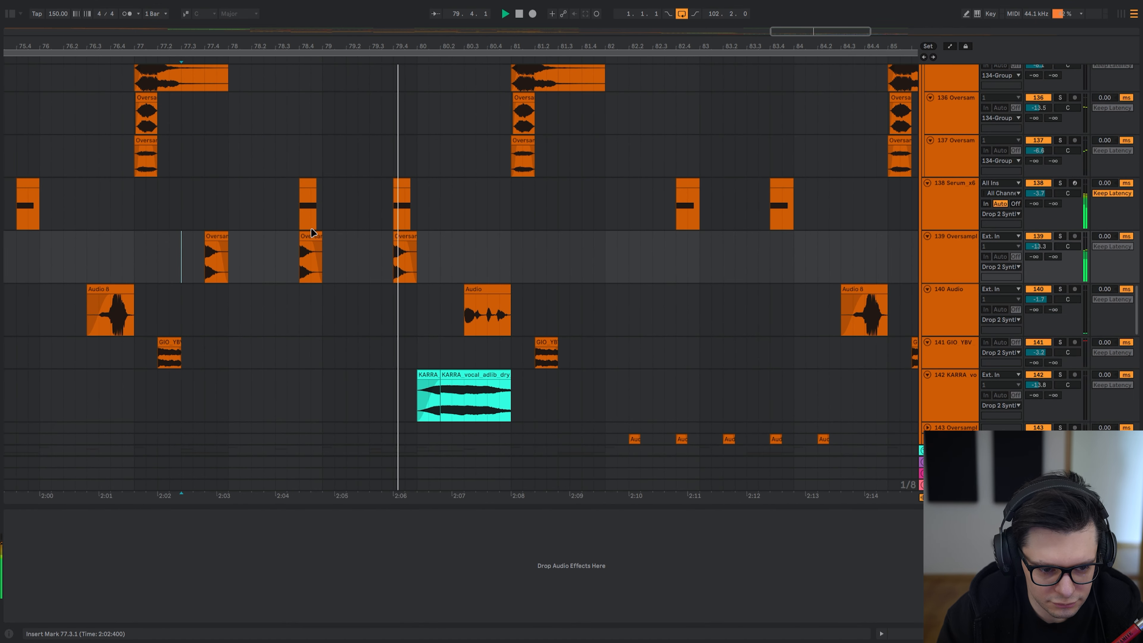
# - Solo track 144 and play its Audio clips from 82.2.1 with the effects chain on, then bypassed
pyautogui.scroll(-3, 313, 233)
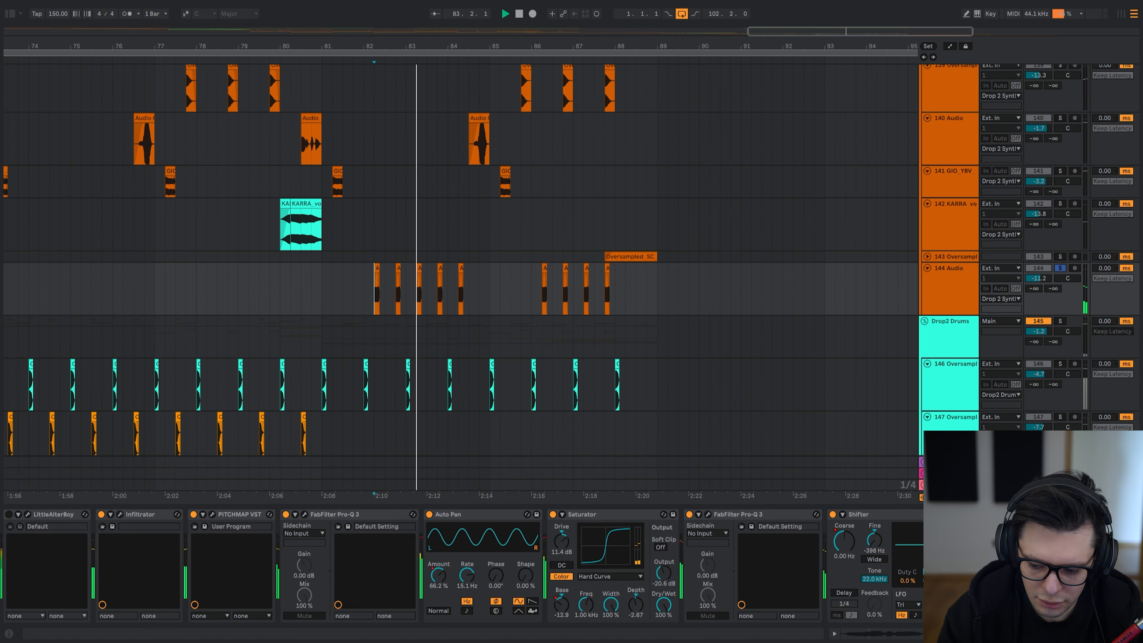
pyautogui.hscroll(8, 464, 565)
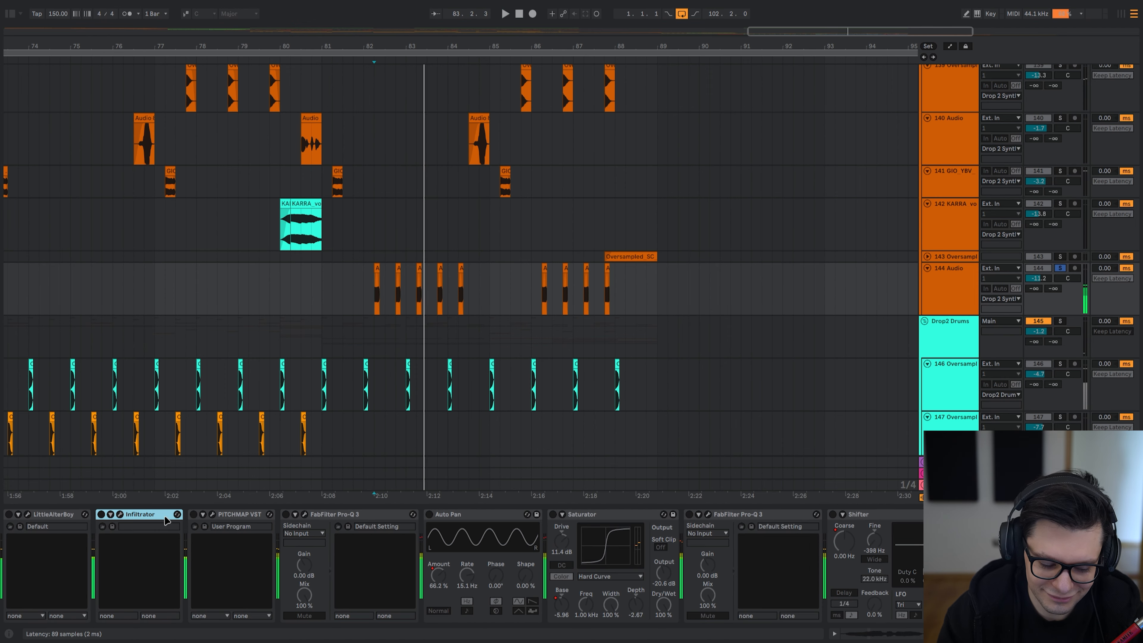
pyautogui.press('space')
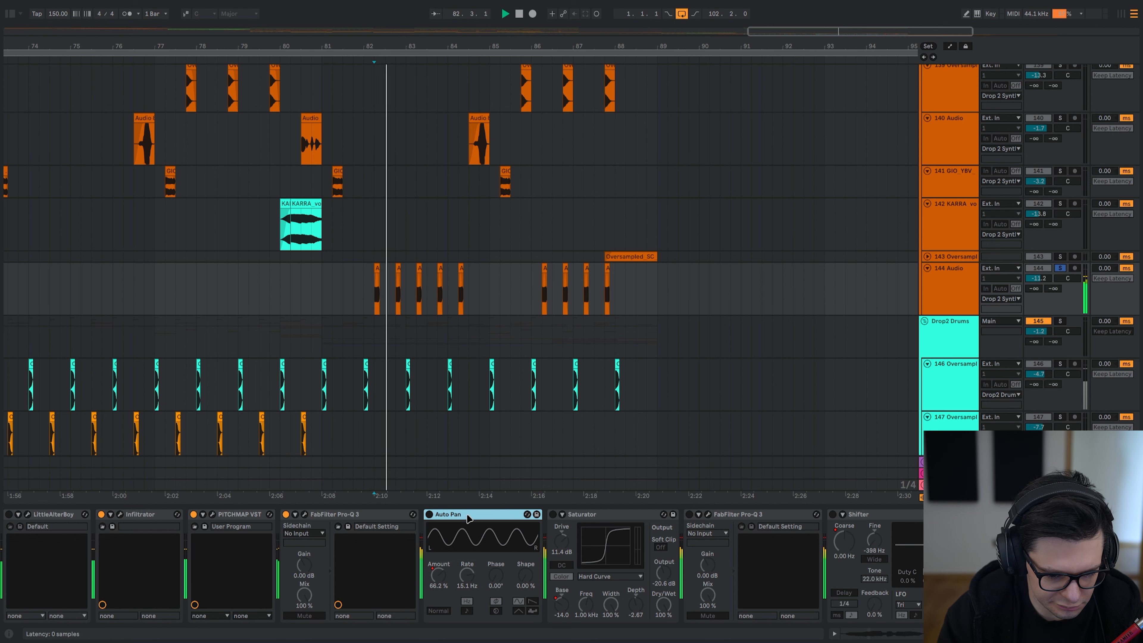
# - Reactivate track 144's remaining effects one by one through to EQ Eight during soloed playback, then stop and unsolo the track
pyautogui.click(610, 515)
pyautogui.click(743, 517)
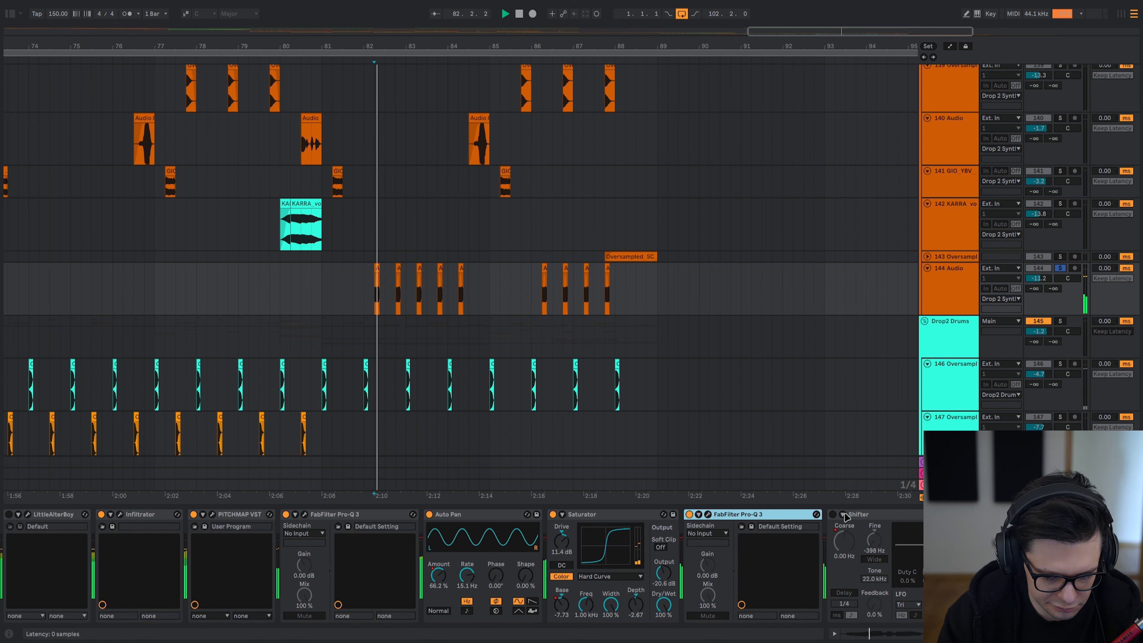
pyautogui.click(886, 517)
pyautogui.click(702, 514)
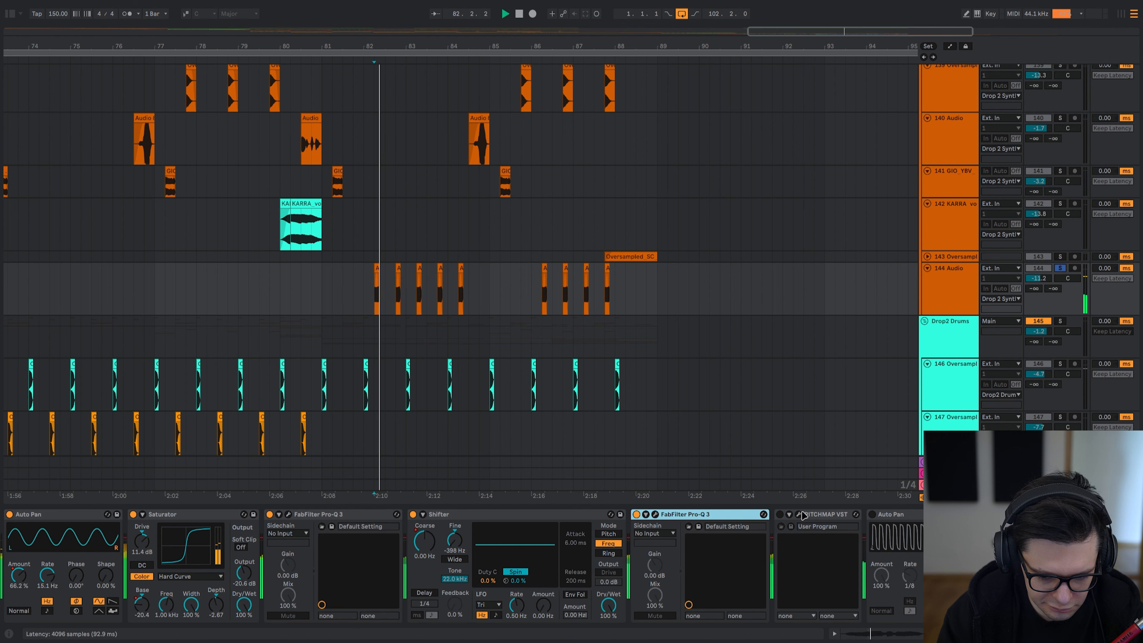
pyautogui.click(830, 518)
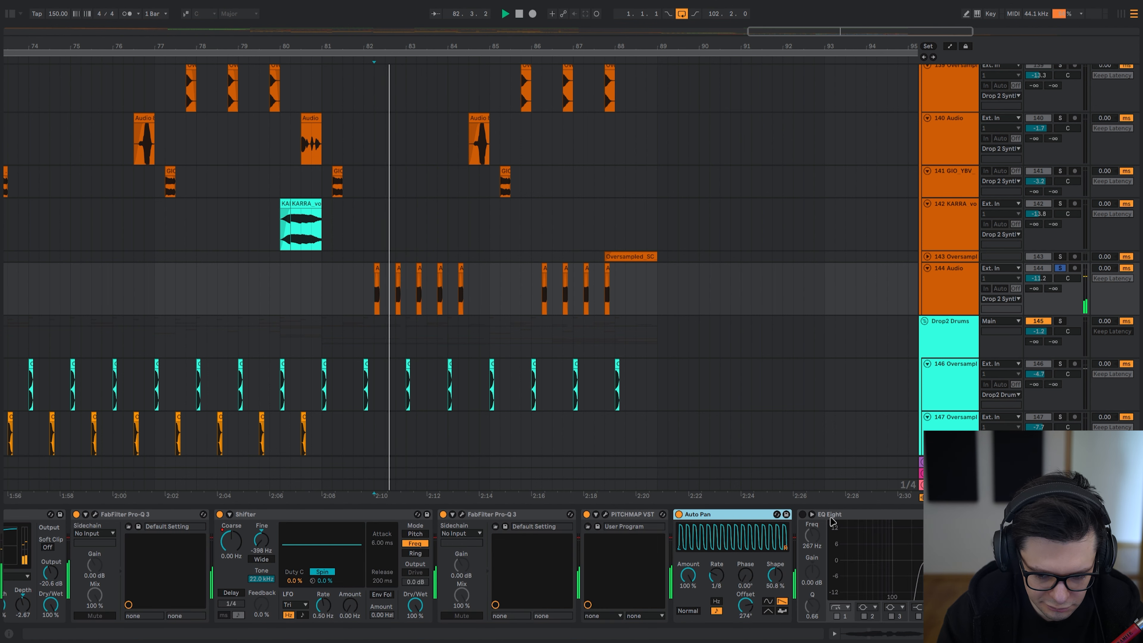
pyautogui.click(835, 515)
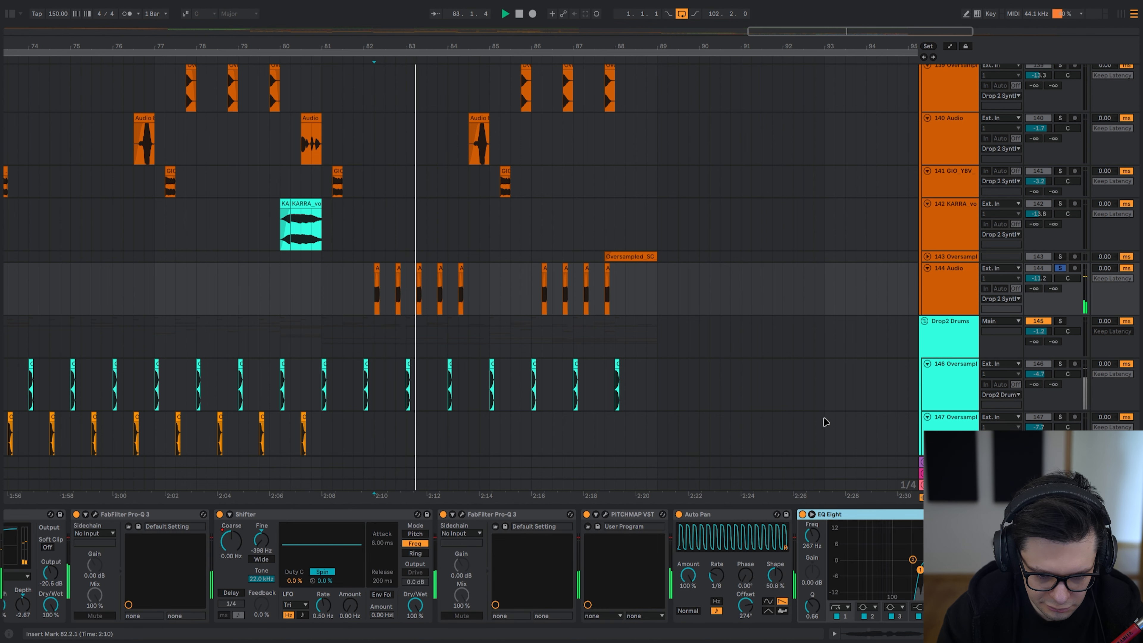
pyautogui.press('space')
pyautogui.press('s')
# - Play the second half of the drop's drums from 81.1.1 with all tracks audible
pyautogui.scroll(-8, 534, 422)
pyautogui.scroll(5, 382, 235)
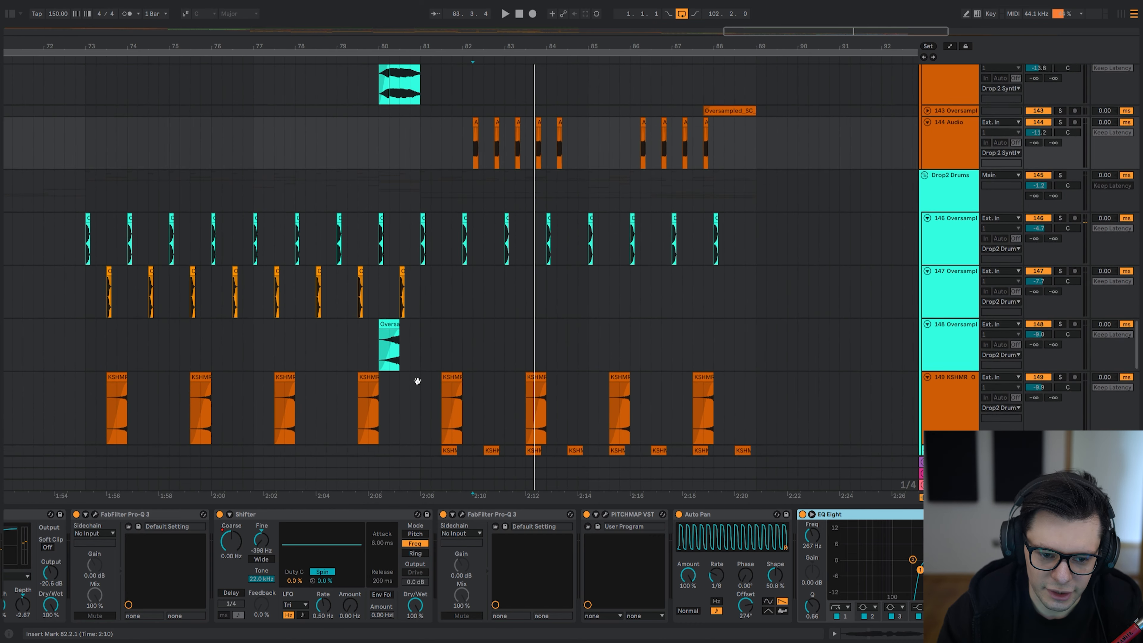
pyautogui.scroll(-4, 417, 343)
pyautogui.scroll(-4, 418, 334)
pyautogui.moveTo(516, 282); pyautogui.dragTo(362, 349)
pyautogui.scroll(-3, 408, 345)
pyautogui.click(360, 345)
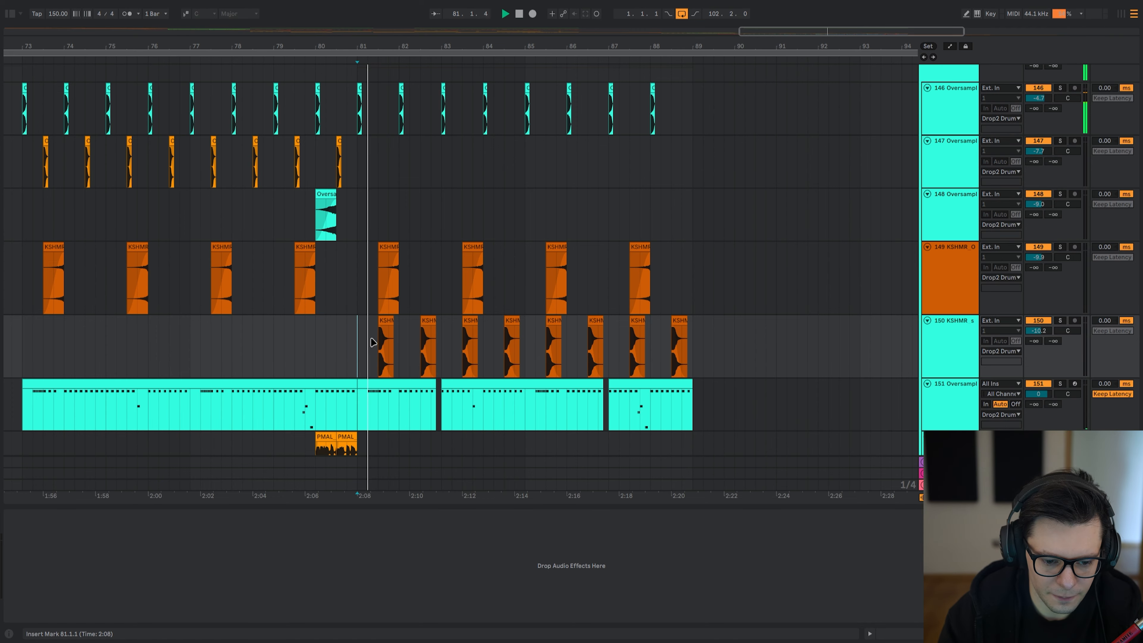
pyautogui.scroll(-5, 372, 342)
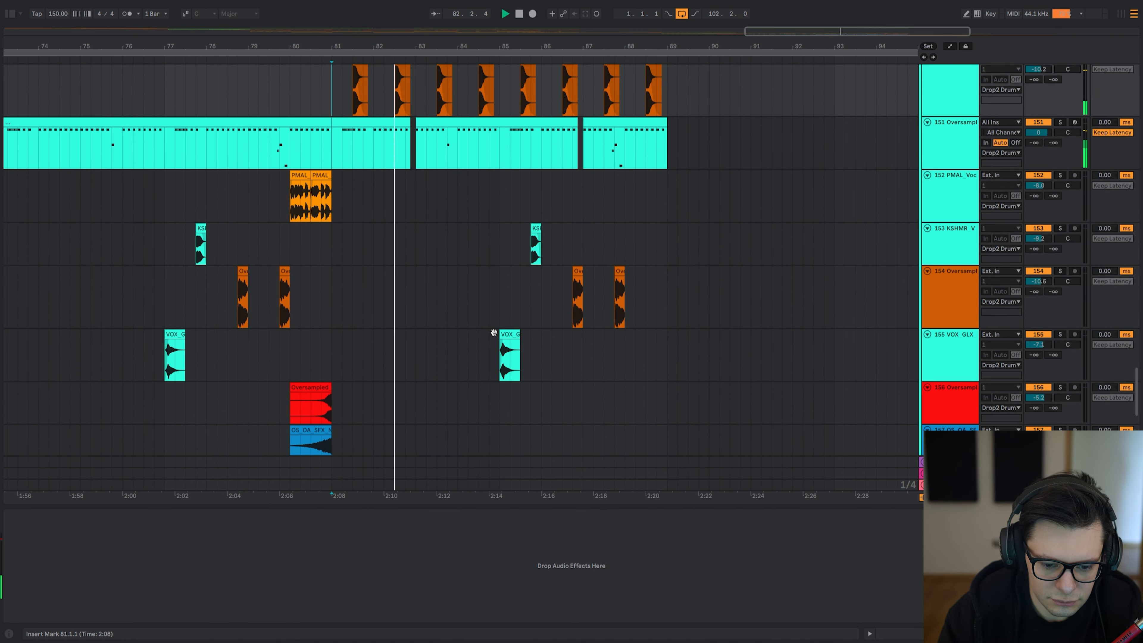
# - Audition track 158's Oversampled top loop soloed from 81.1.1, then solo track 162's loop instead
pyautogui.moveTo(495, 332); pyautogui.dragTo(441, 148)
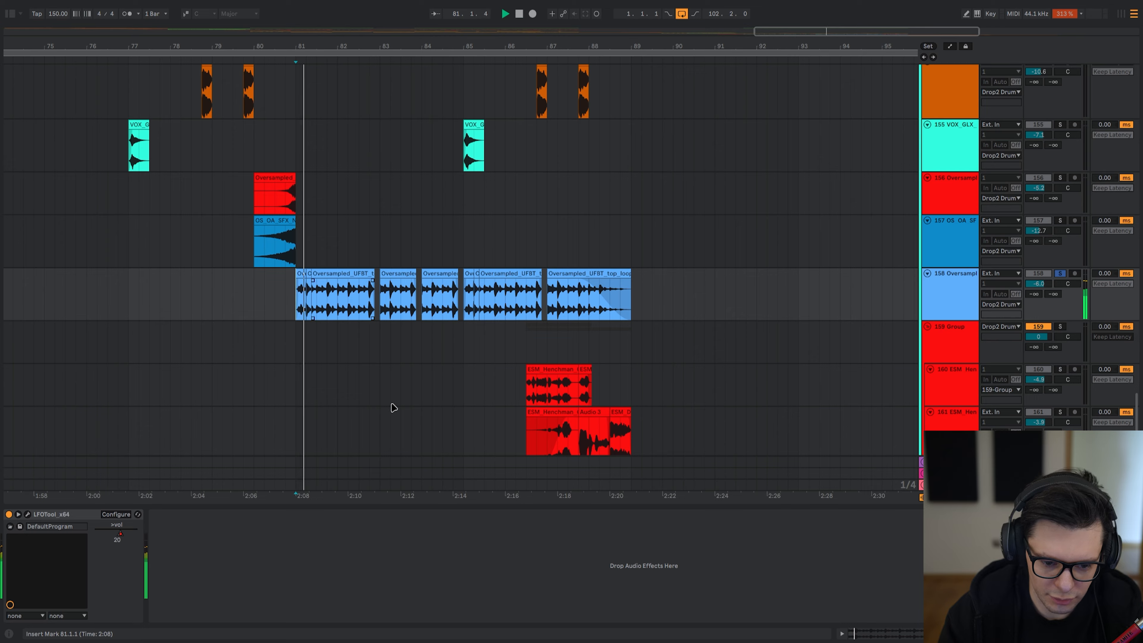
pyautogui.scroll(-2, 394, 408)
pyautogui.click(1062, 370)
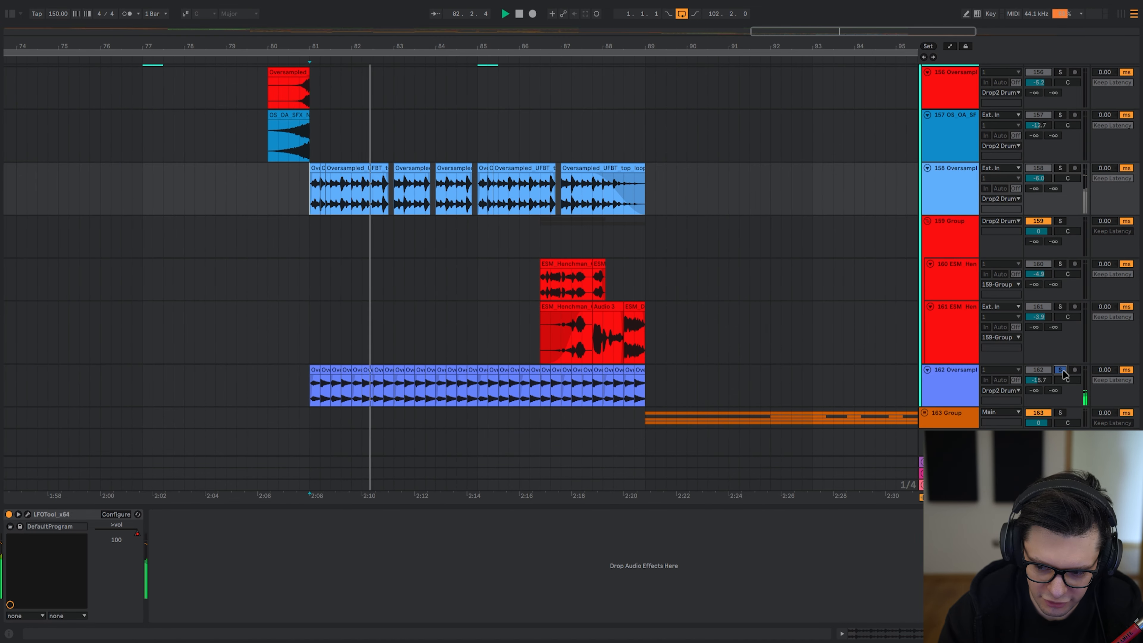
# - Solo track 158 again and compare its top loop from 81.1.1 with LFOTool on and off
pyautogui.click(302, 195)
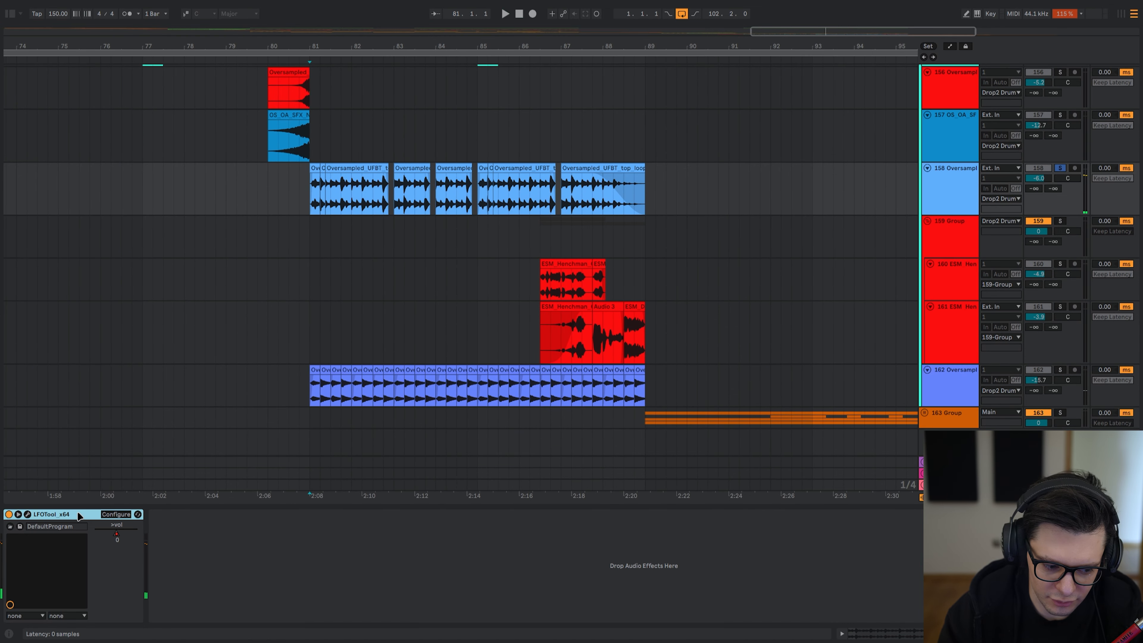
pyautogui.press('space')
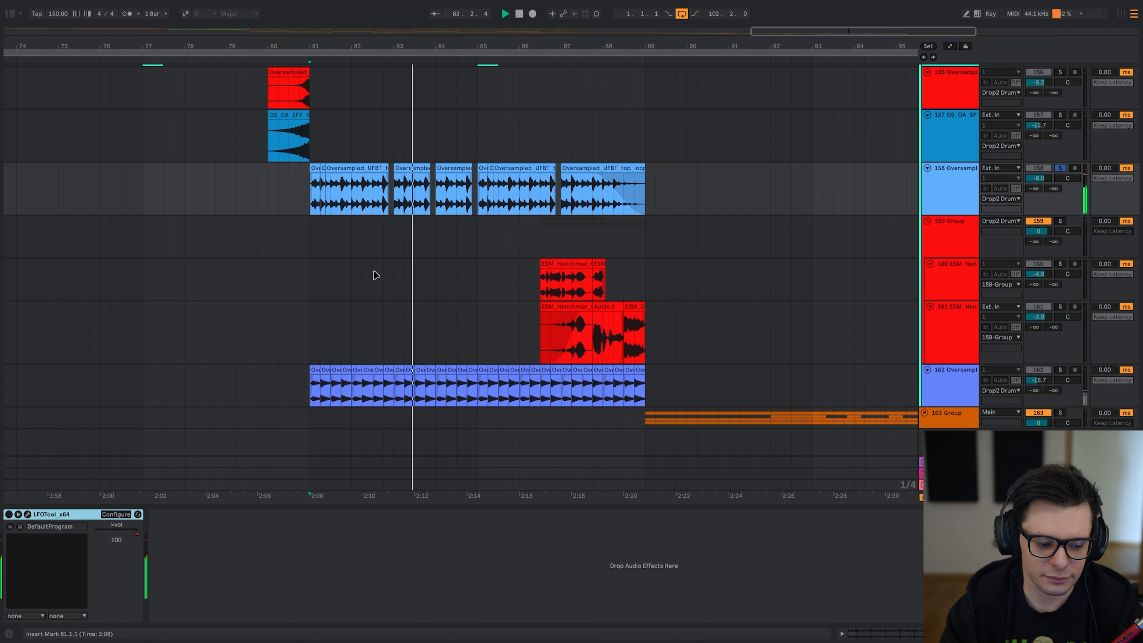
# - Open track 158's LFOTool window and replay the soloed top loop from 81.1.1 with the effect active
pyautogui.click(26, 515)
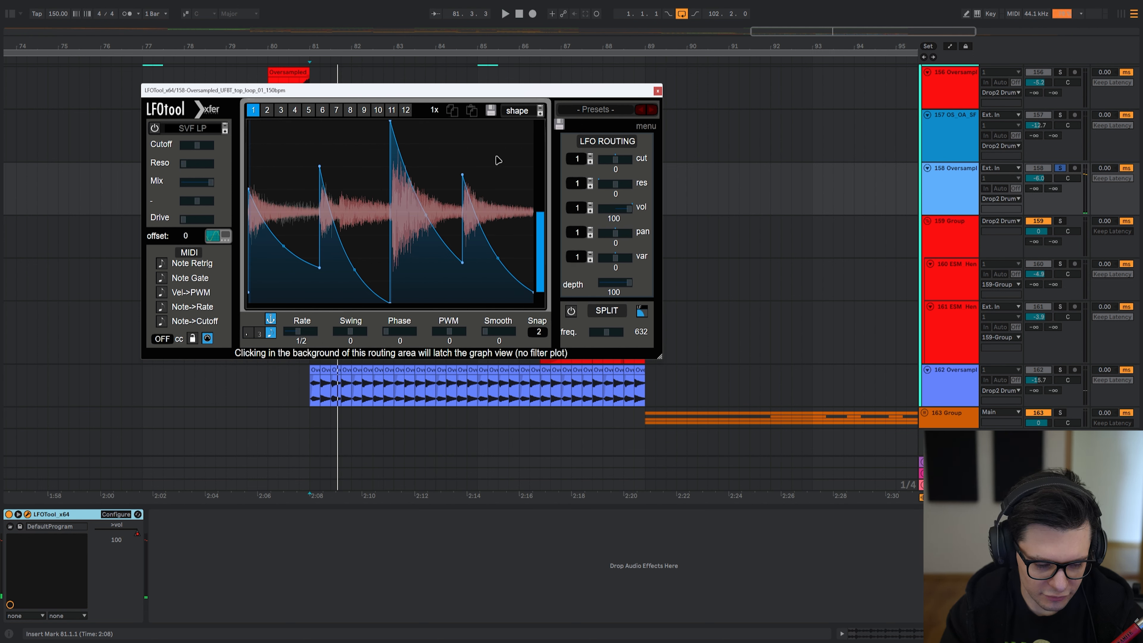
pyautogui.press('space')
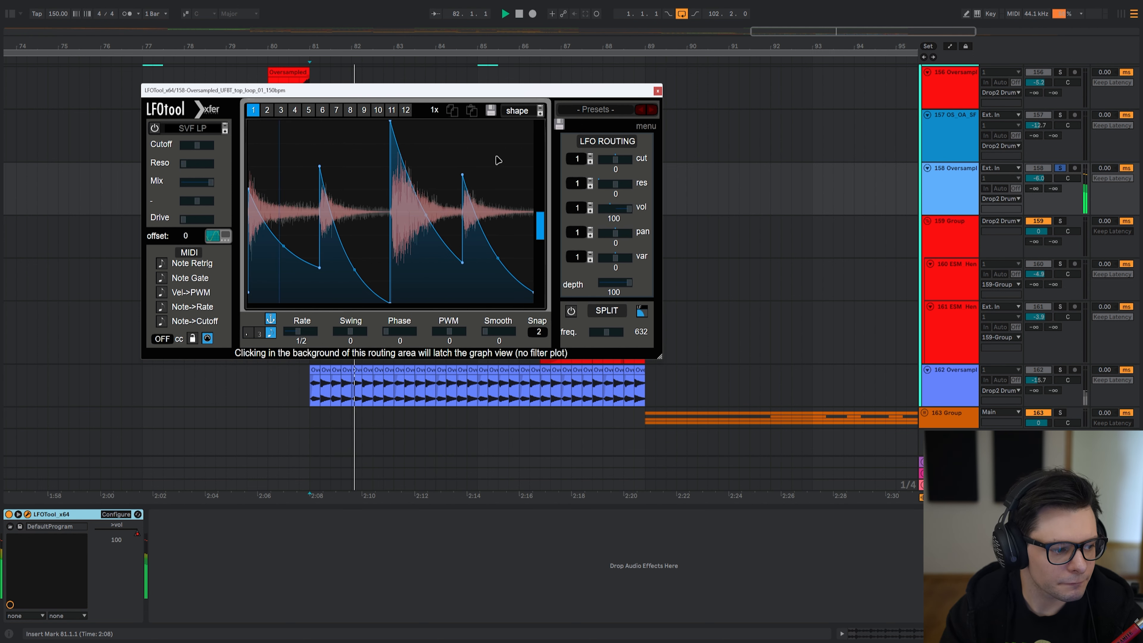
pyautogui.press('space')
# - Unsolo track 158, compare the full mix from 81.1.1 with LFOTool off and on, and close the plugin window
pyautogui.press('s')
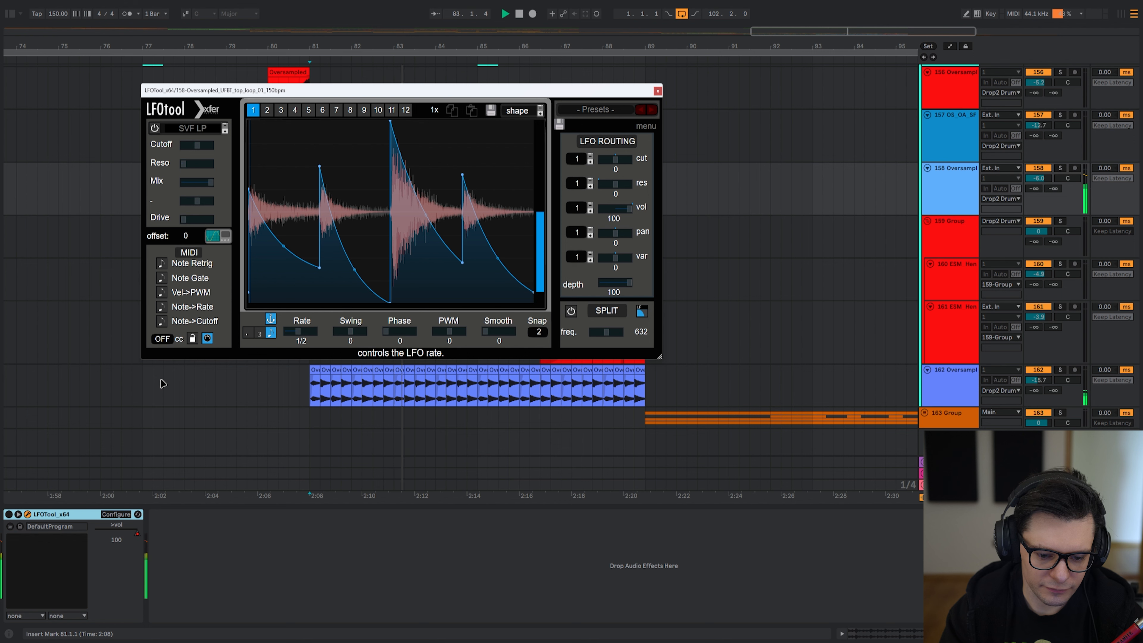
pyautogui.press('space')
pyautogui.click(9, 514)
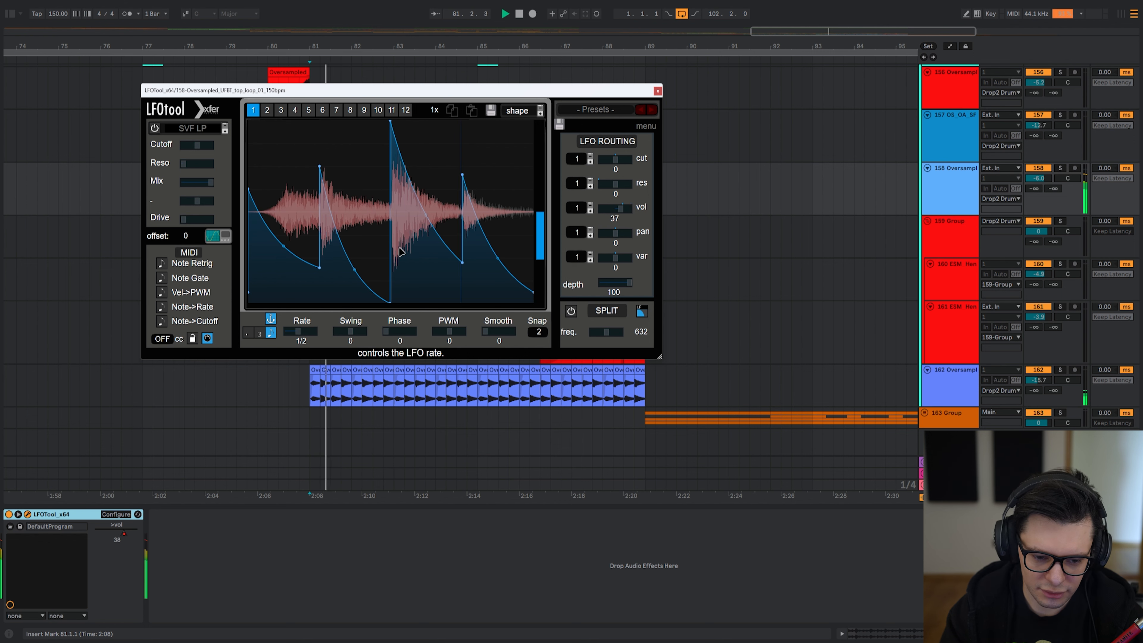
pyautogui.click(28, 515)
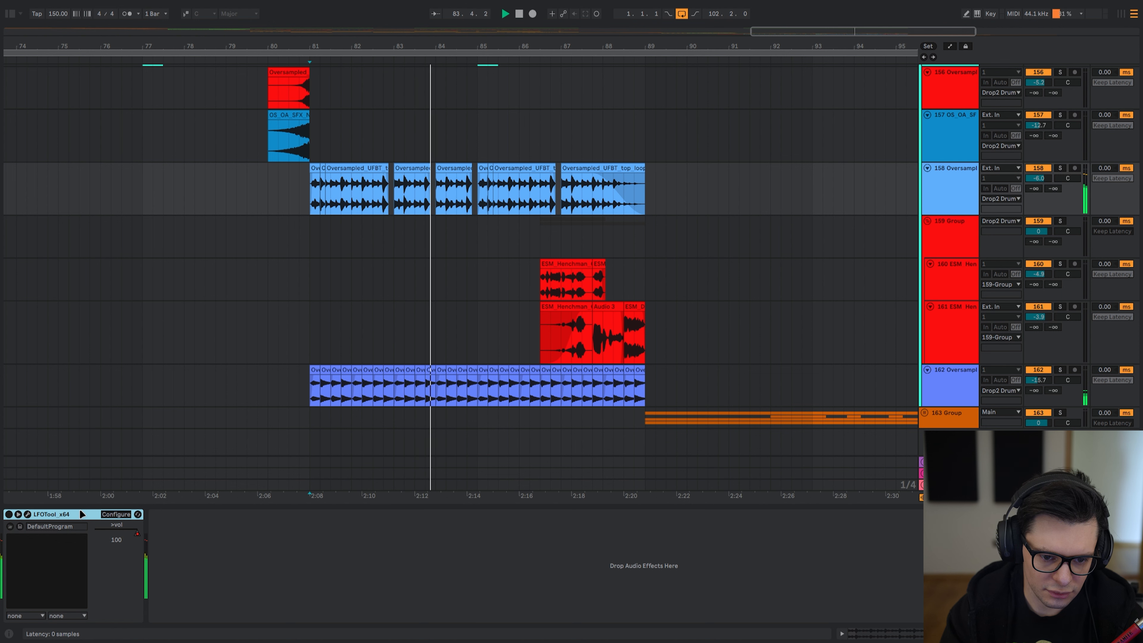
# - Select 86.3.1 to 90.1.1 on tracks 160 and 161, solo both, play the ESM Henchman fill and stop playback
pyautogui.hscroll(2, 516, 303)
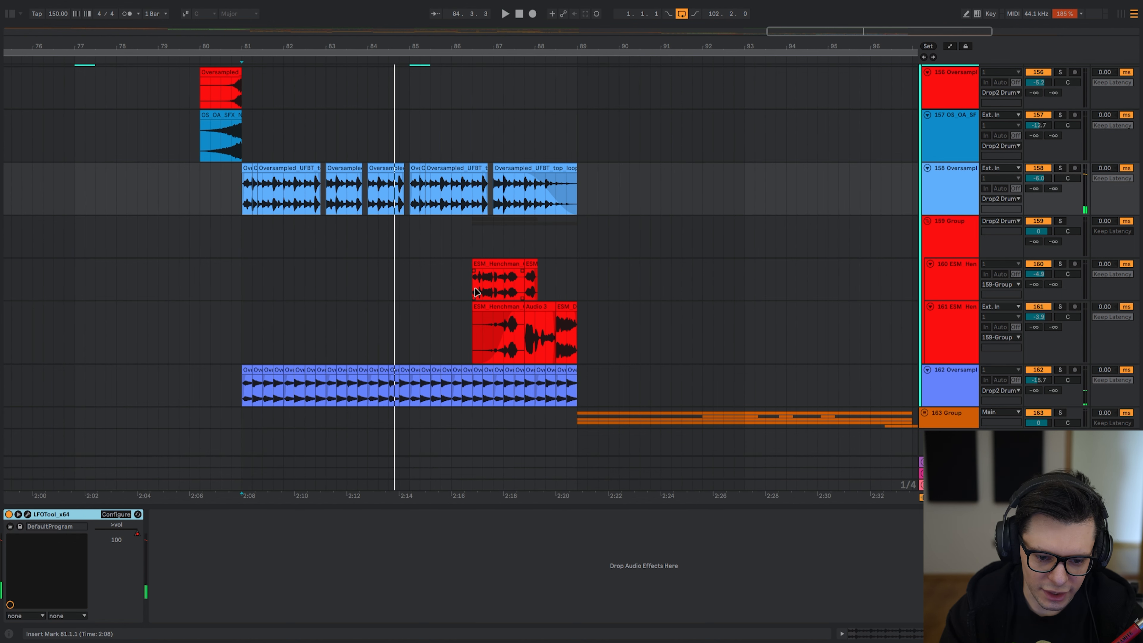
pyautogui.moveTo(473, 279); pyautogui.dragTo(618, 321)
pyautogui.press('s')
pyautogui.press('space')
pyautogui.press('space')
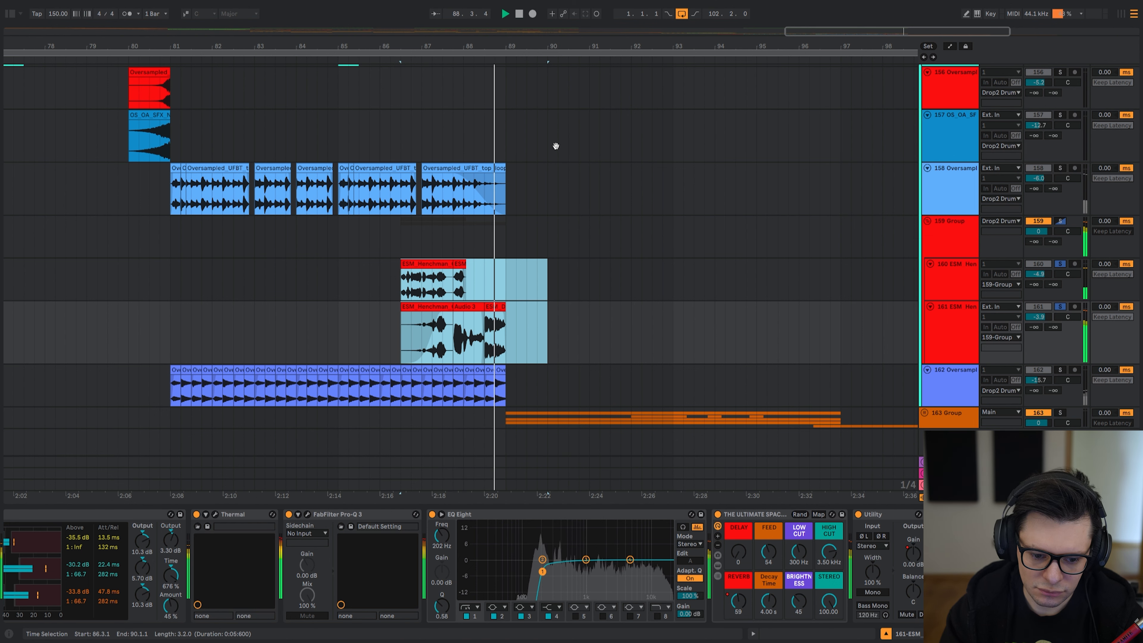
pyautogui.moveTo(556, 145); pyautogui.dragTo(547, 501)
pyautogui.moveTo(515, 196); pyautogui.dragTo(523, 165)
pyautogui.press('space')
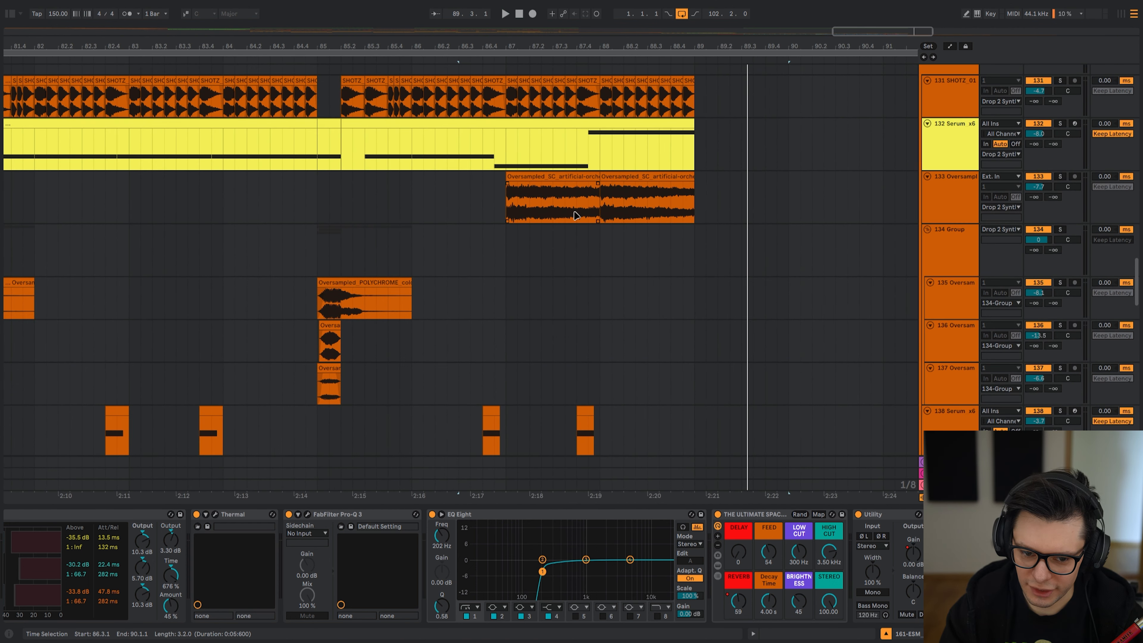
# - Play the full mix from 87.1.1 at track 133's clips and stop at the end of the second drop
pyautogui.click(505, 210)
pyautogui.press('space')
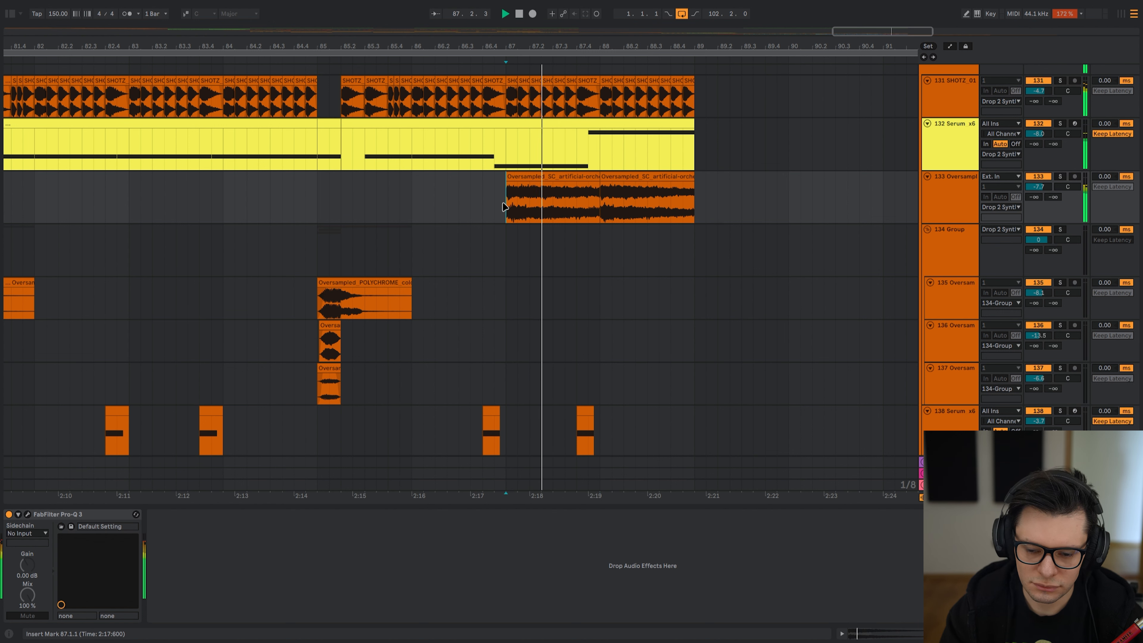
pyautogui.moveTo(632, 327); pyautogui.dragTo(586, 191)
pyautogui.scroll(-5, 597, 198)
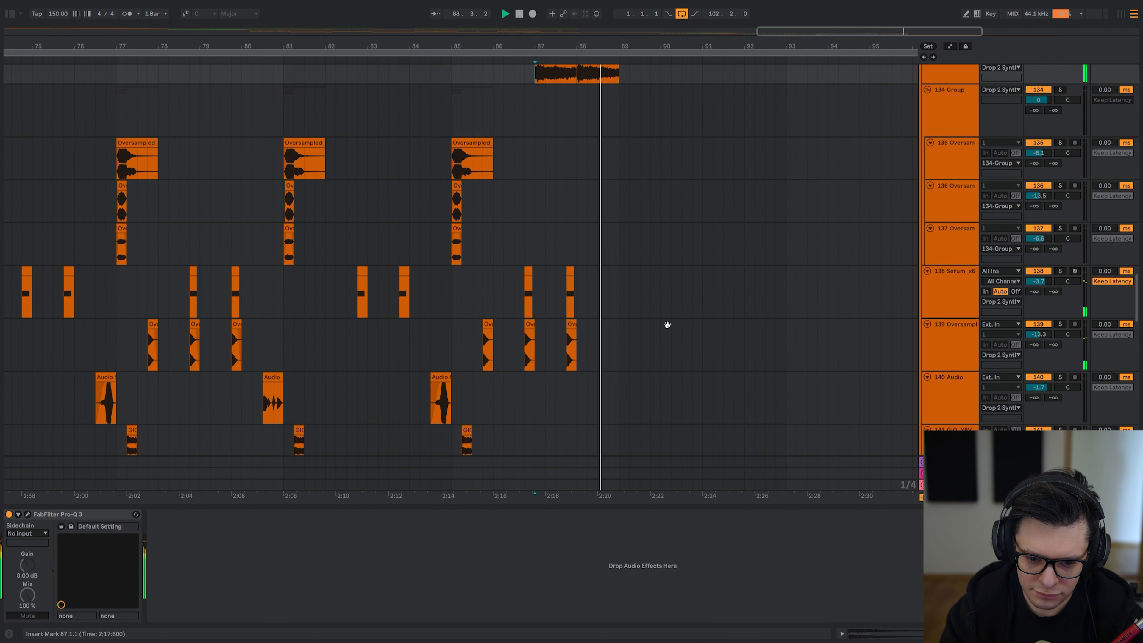
pyautogui.press('space')
# - Play the outro from 89.1.1, unfold group 163 and expand its tracks
pyautogui.moveTo(1137, 310); pyautogui.dragTo(1138, 442)
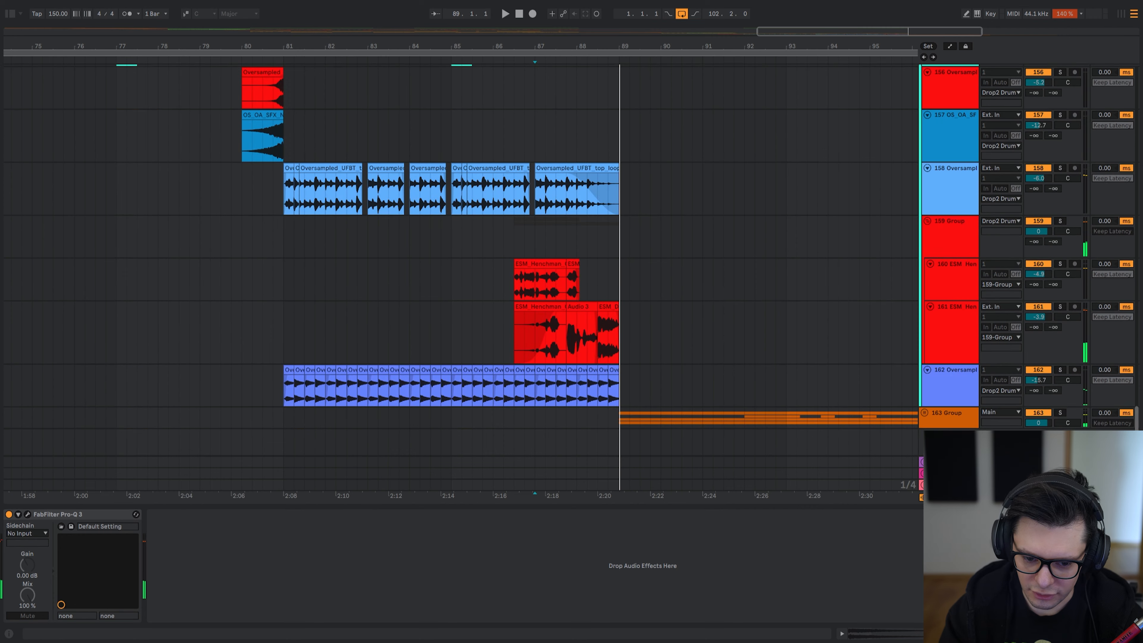
pyautogui.click(620, 422)
pyautogui.press('space')
pyautogui.press('u')
pyautogui.moveTo(689, 426); pyautogui.dragTo(679, 273)
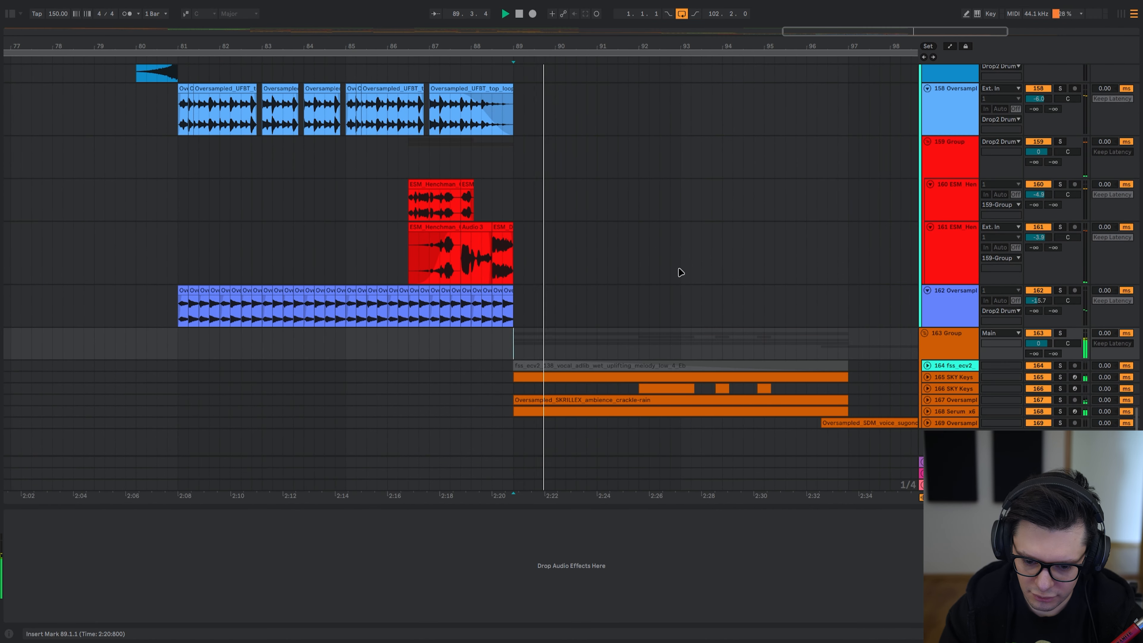
pyautogui.keyDown('alt'); pyautogui.click(928, 388); pyautogui.keyUp('alt')
# - Solo SKY Keys track 165, play it from 89.1.1 with its instrument window open, and close the window
pyautogui.moveTo(568, 389); pyautogui.dragTo(440, 259)
pyautogui.click(379, 238)
pyautogui.press('s')
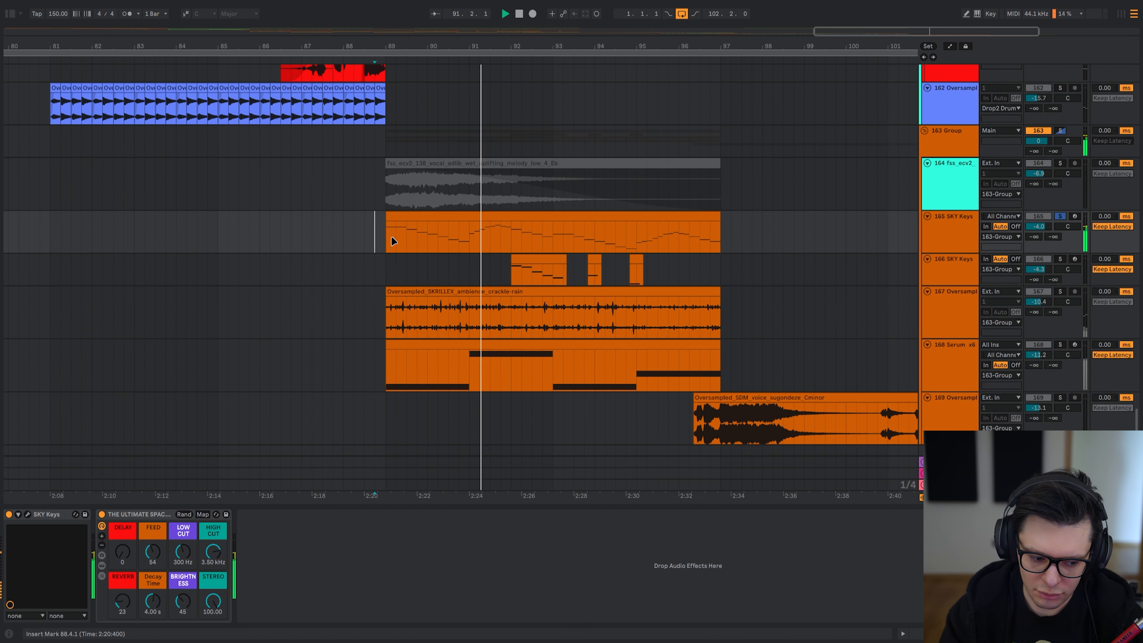
pyautogui.click(387, 233)
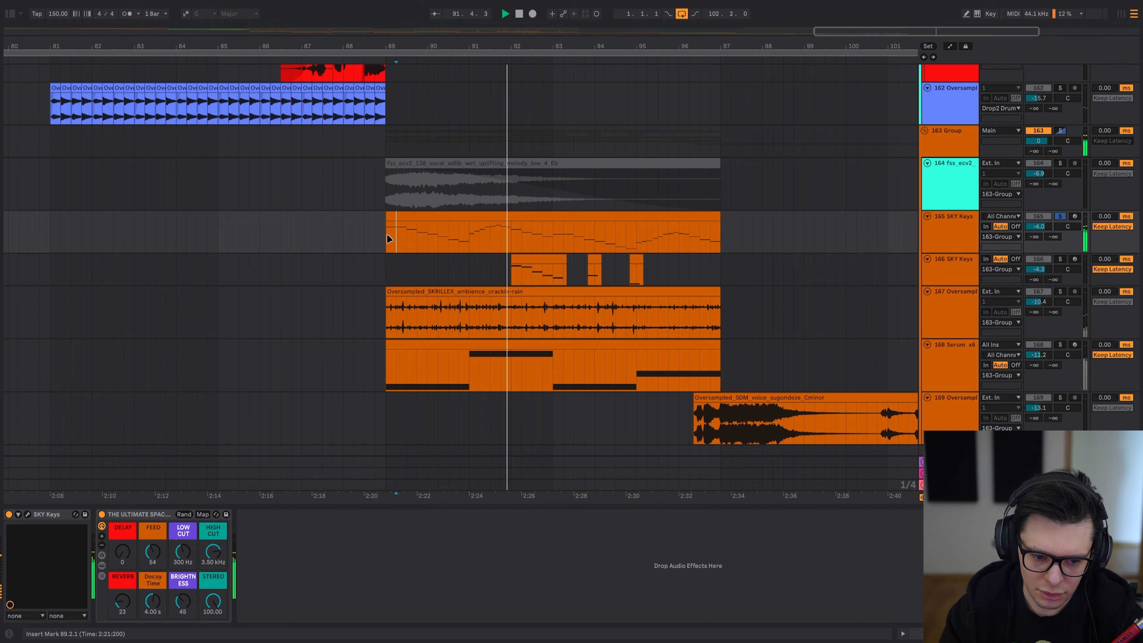
pyautogui.click(27, 514)
pyautogui.moveTo(377, 83); pyautogui.dragTo(645, 110)
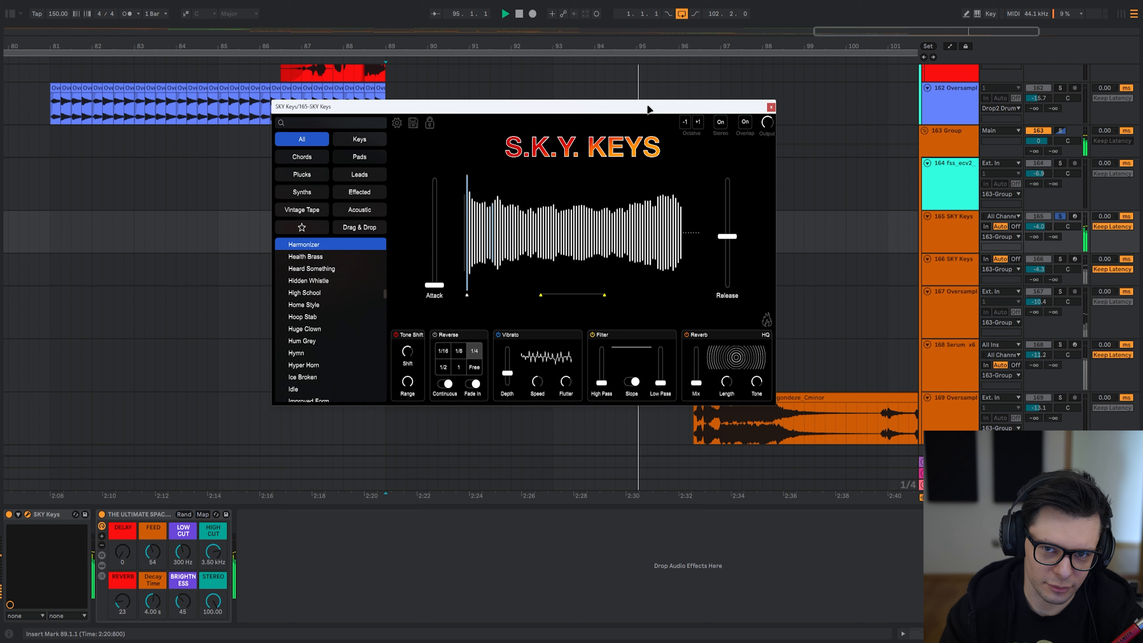
pyautogui.click(771, 107)
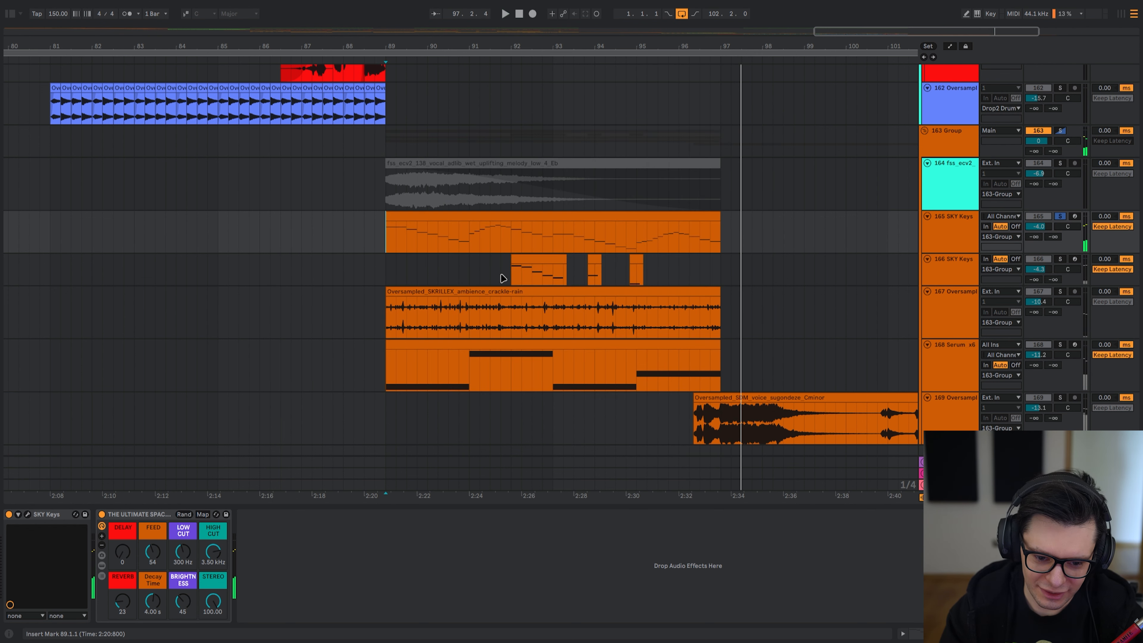
# - Solo SKY Keys track 166 and play it from 92.1.1, adding track 165 to the solo
pyautogui.click(511, 272)
pyautogui.press('space')
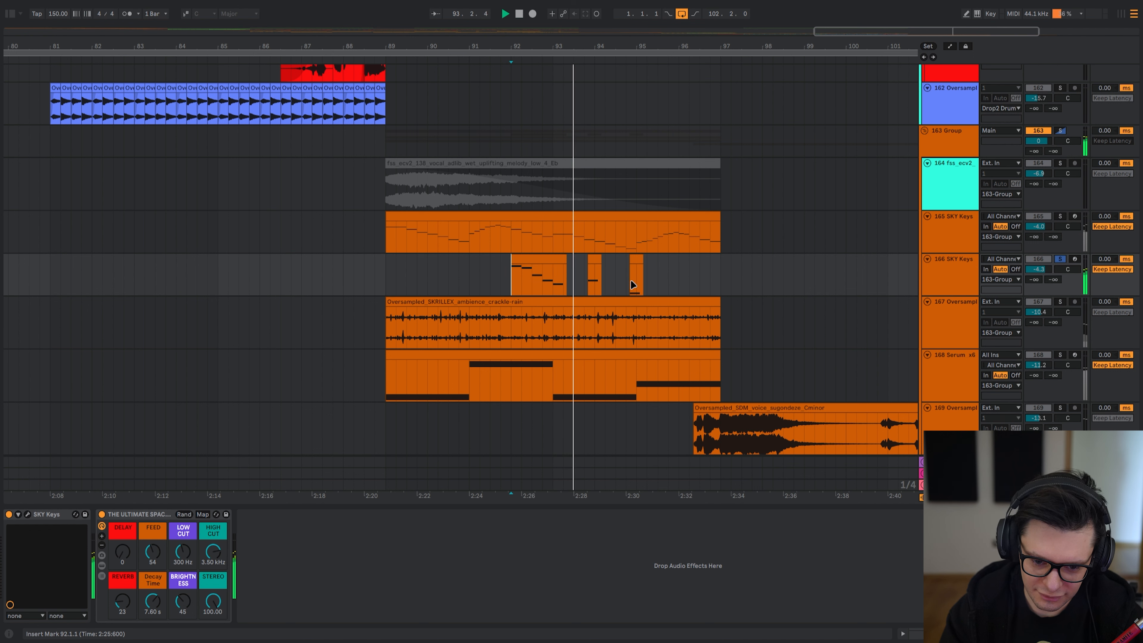
pyautogui.moveTo(407, 251); pyautogui.dragTo(527, 260)
pyautogui.press('s')
pyautogui.click(440, 271)
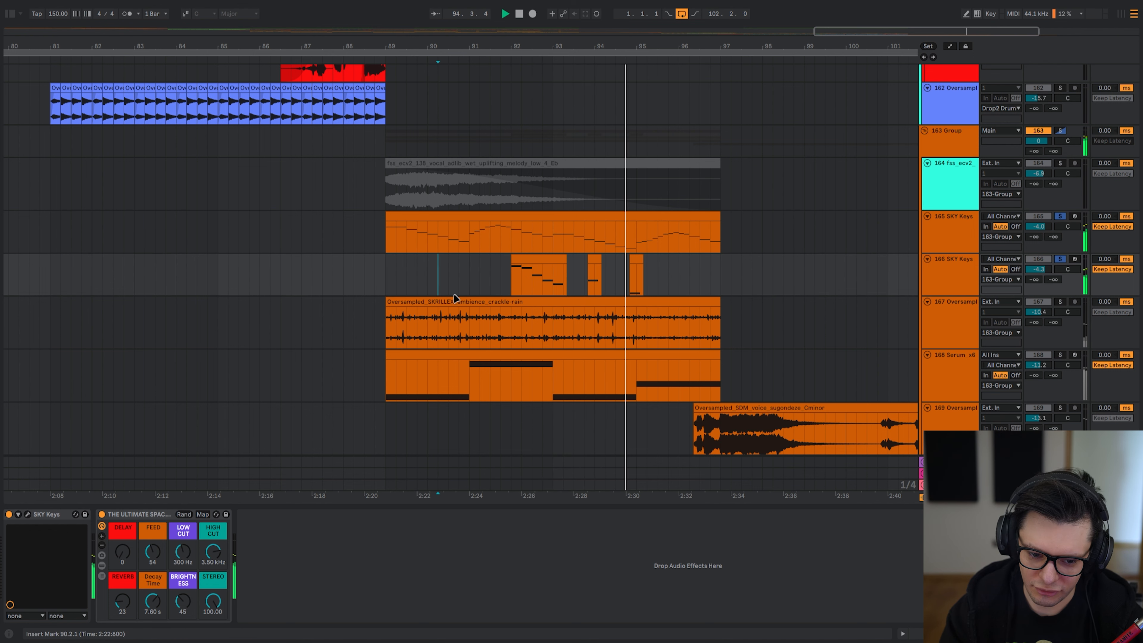
# - Solo track 167's crackle-rain ambience from 89.1.1, add both SKY Keys tracks to the solo, and unsolo everything to hear Serum track 168 in context
pyautogui.click(397, 307)
pyautogui.press('space')
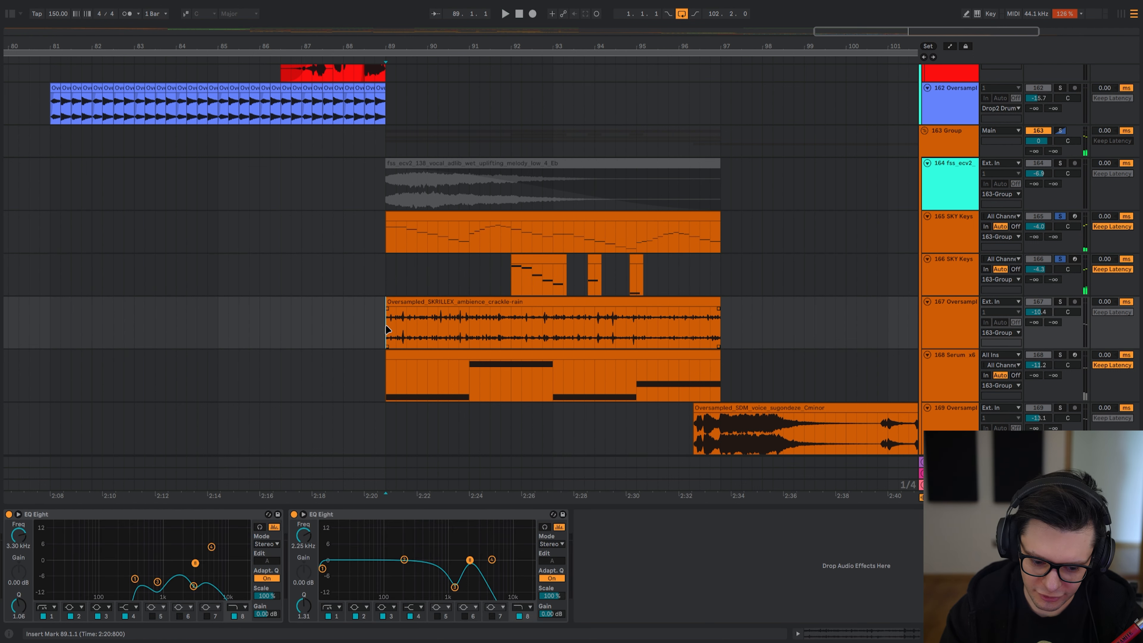
pyautogui.press('space')
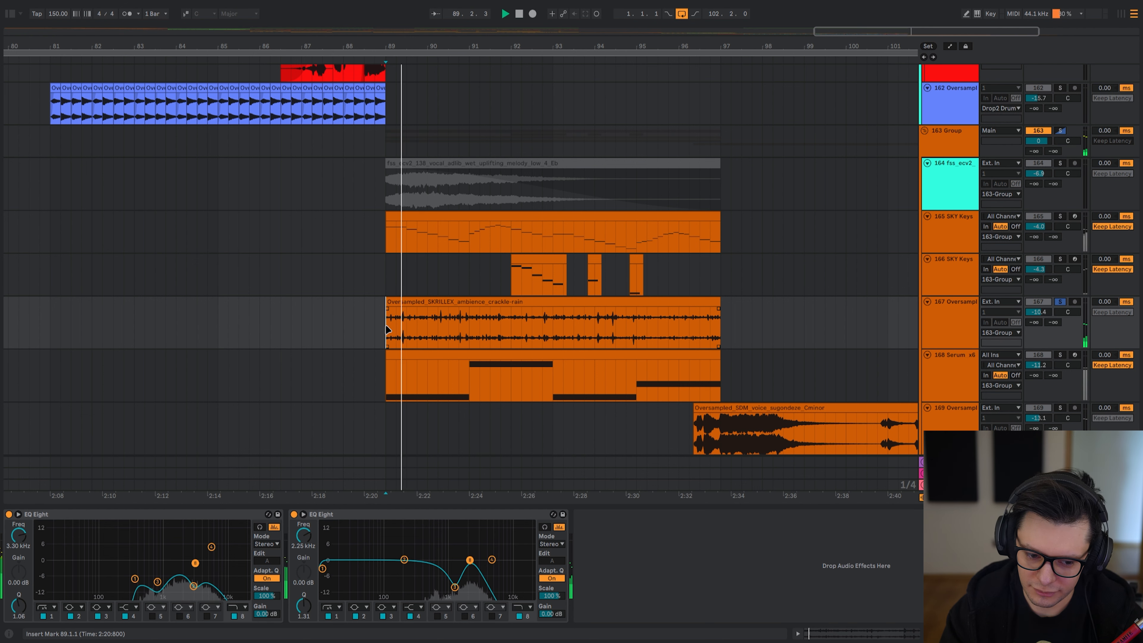
pyautogui.moveTo(386, 325); pyautogui.dragTo(486, 247)
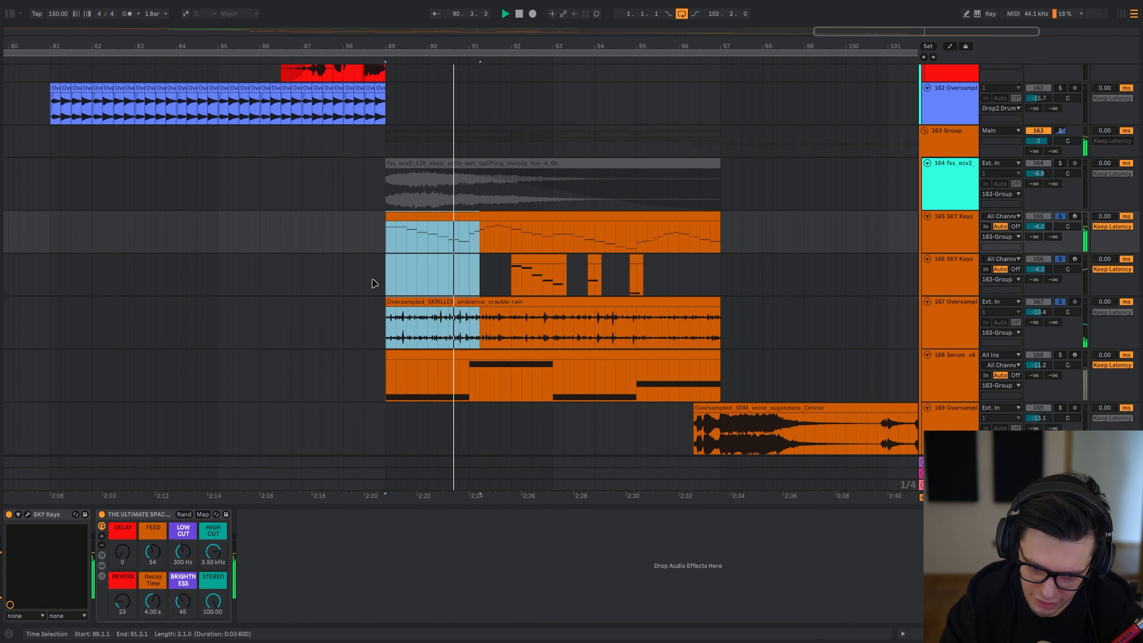
pyautogui.click(403, 397)
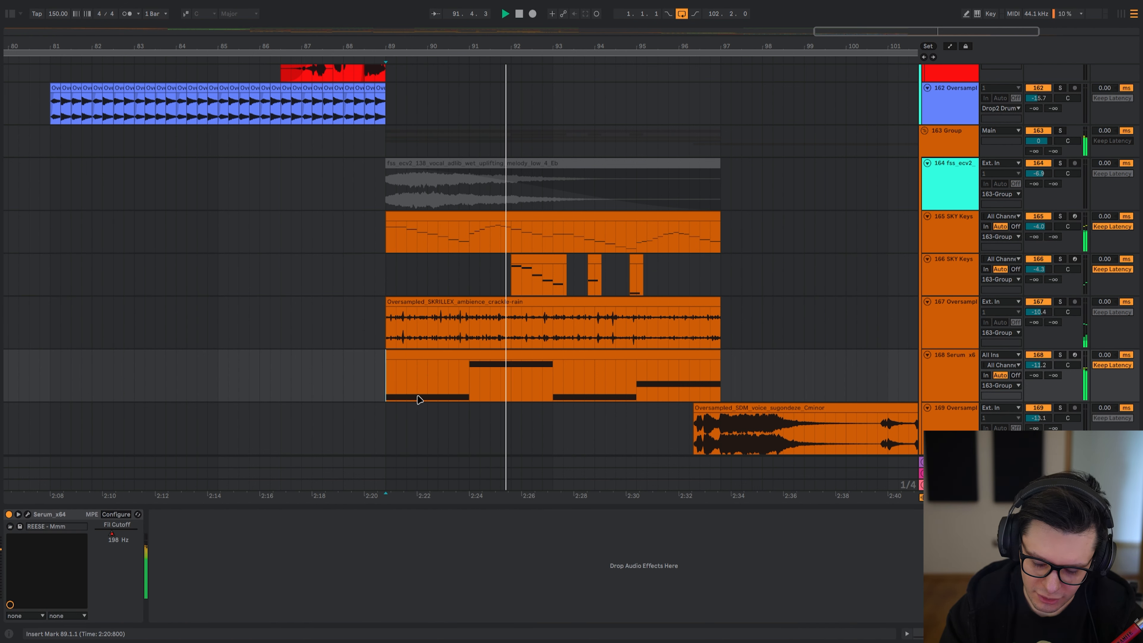
# - Play track 169's voice clip in the full mix from 96.2.1 and again from 100.4.1
pyautogui.hscroll(3, 601, 265)
pyautogui.scroll(-2, 602, 265)
pyautogui.moveTo(602, 265); pyautogui.dragTo(582, 265)
pyautogui.click(603, 355)
pyautogui.press('space')
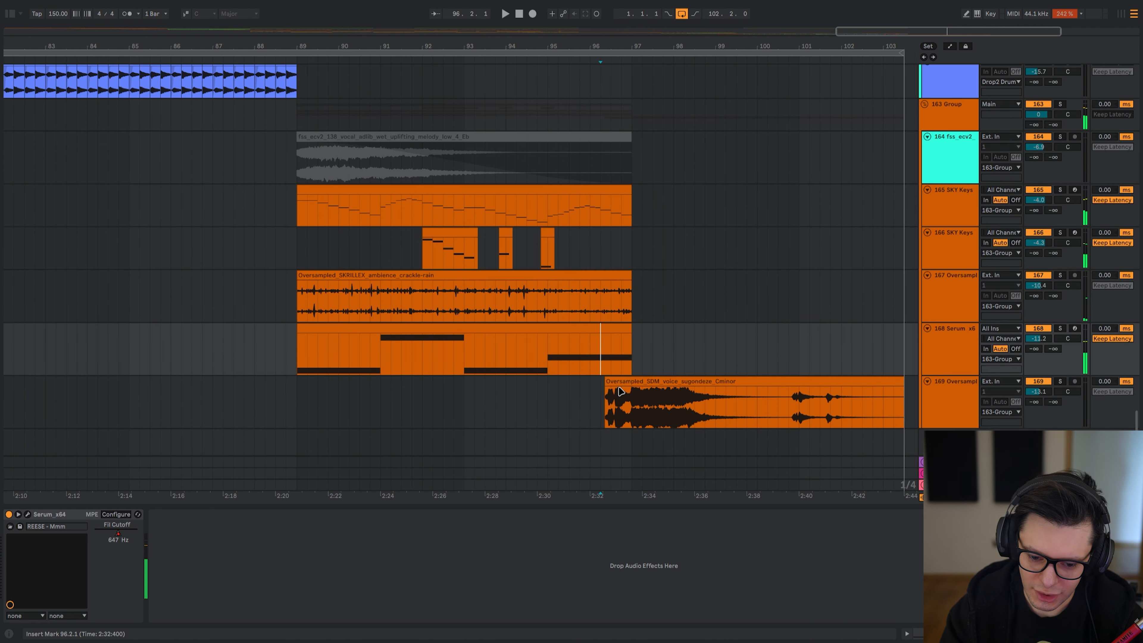
pyautogui.scroll(-3, 611, 404)
pyautogui.press('space')
pyautogui.scroll(3, 692, 391)
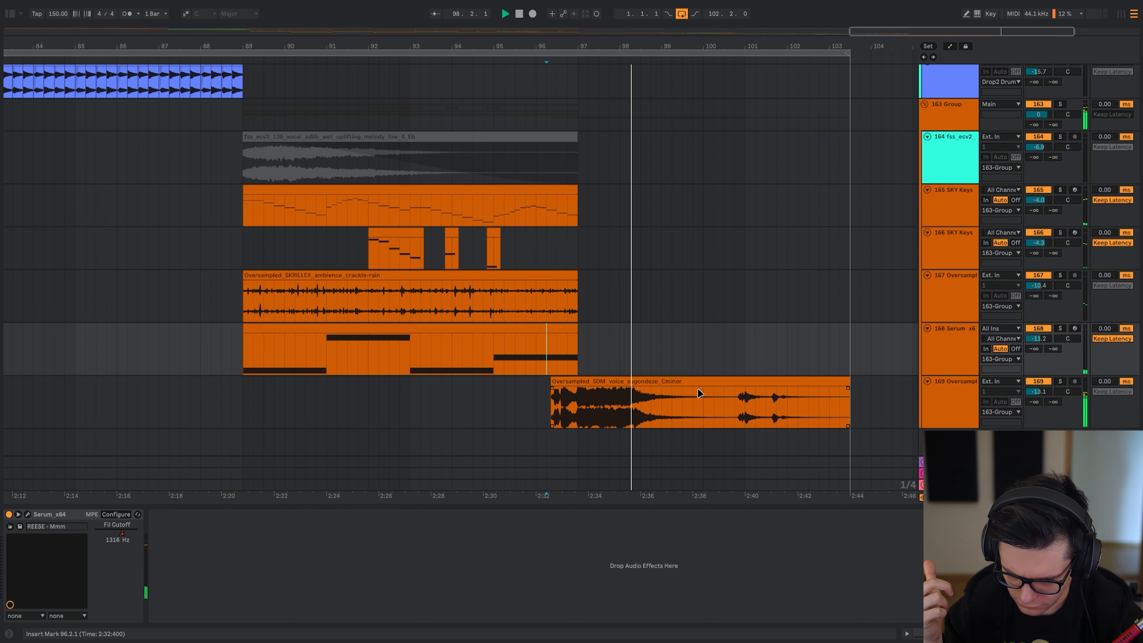
pyautogui.click(737, 404)
pyautogui.press('space')
pyautogui.press('space')
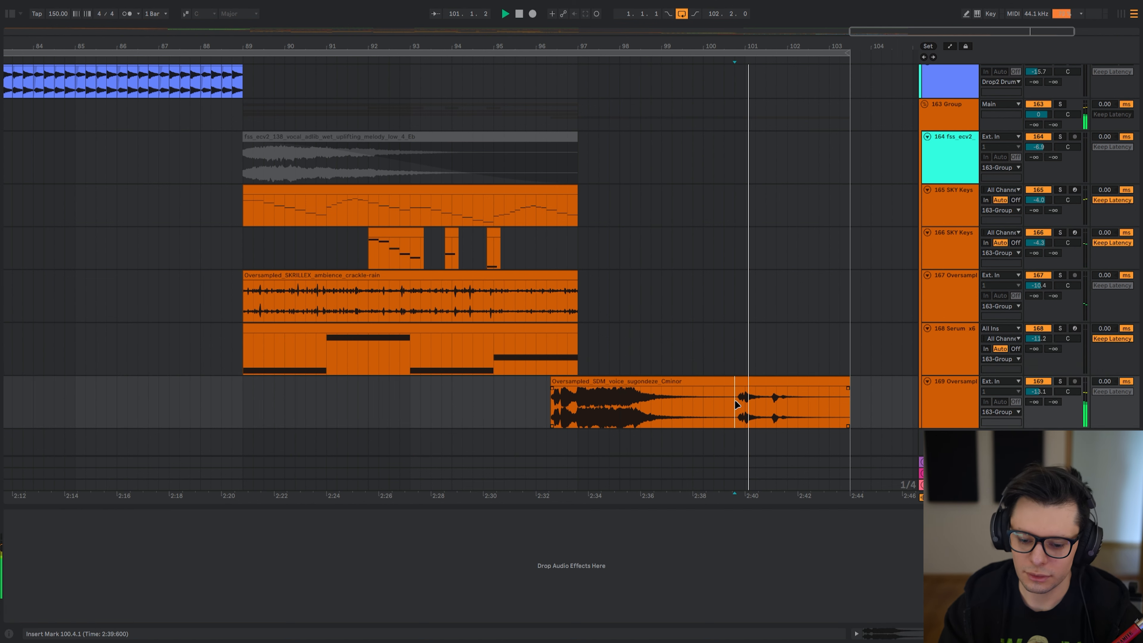
# - Fold all tracks and fit the whole arrangement into view
pyautogui.press('w')
pyautogui.keyDown('alt'); pyautogui.click(927, 382); pyautogui.keyUp('alt')
pyautogui.scroll(3, 781, 297)
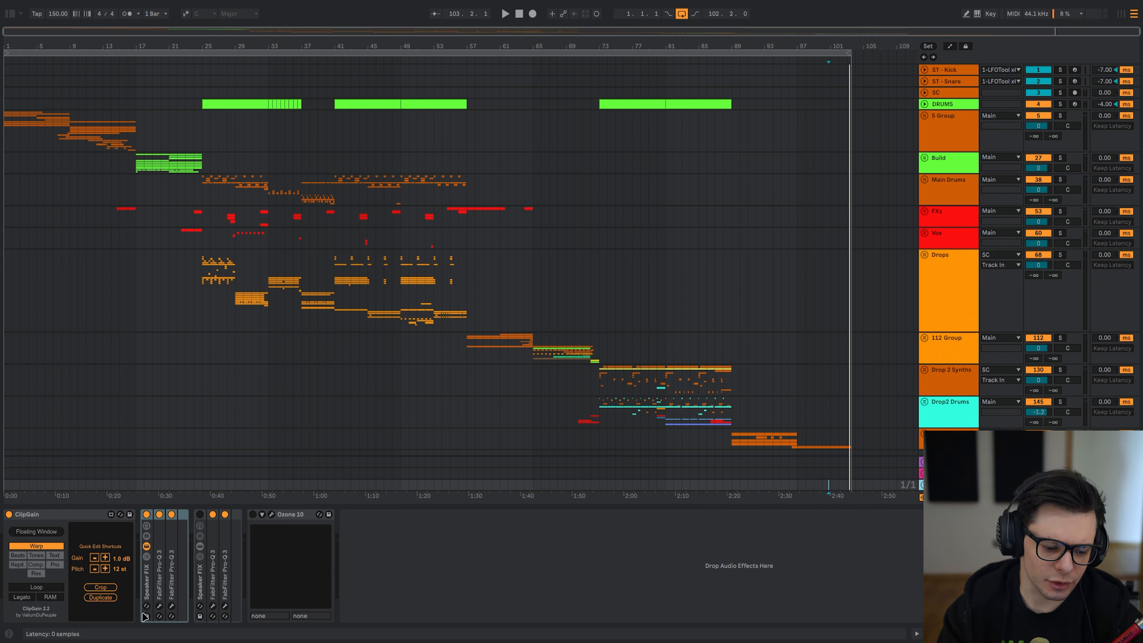
# - Compare the first drop from 25.1.1 with the main channel's first Speaker FIX rack and its FabFilter Pro-Q 3s off and on
pyautogui.click(143, 613)
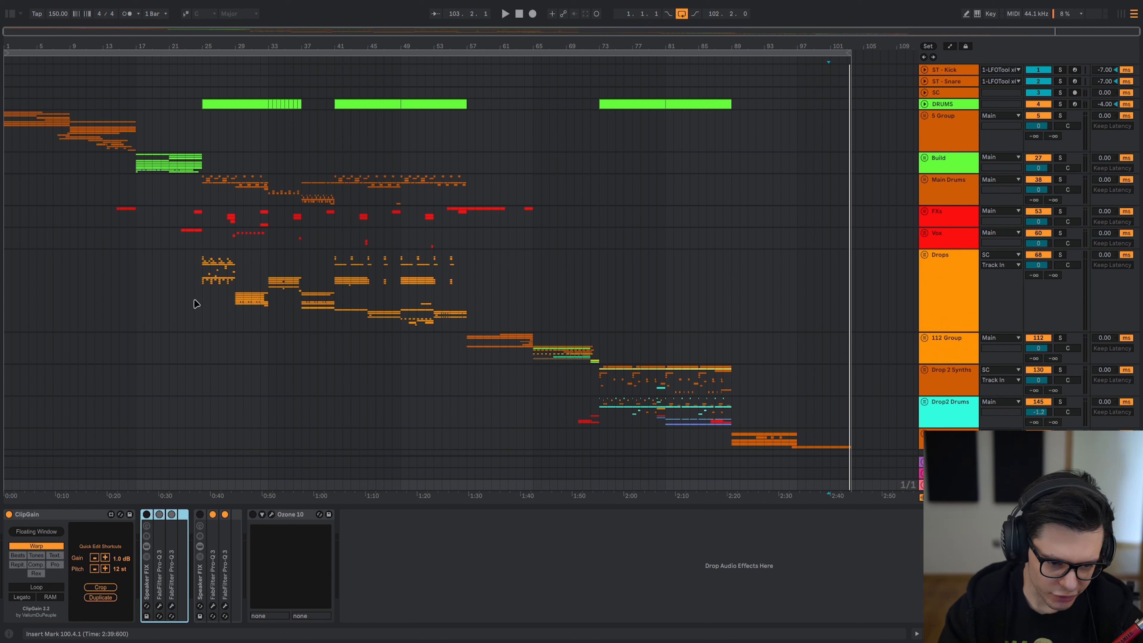
pyautogui.click(205, 296)
pyautogui.press('space')
pyautogui.click(145, 578)
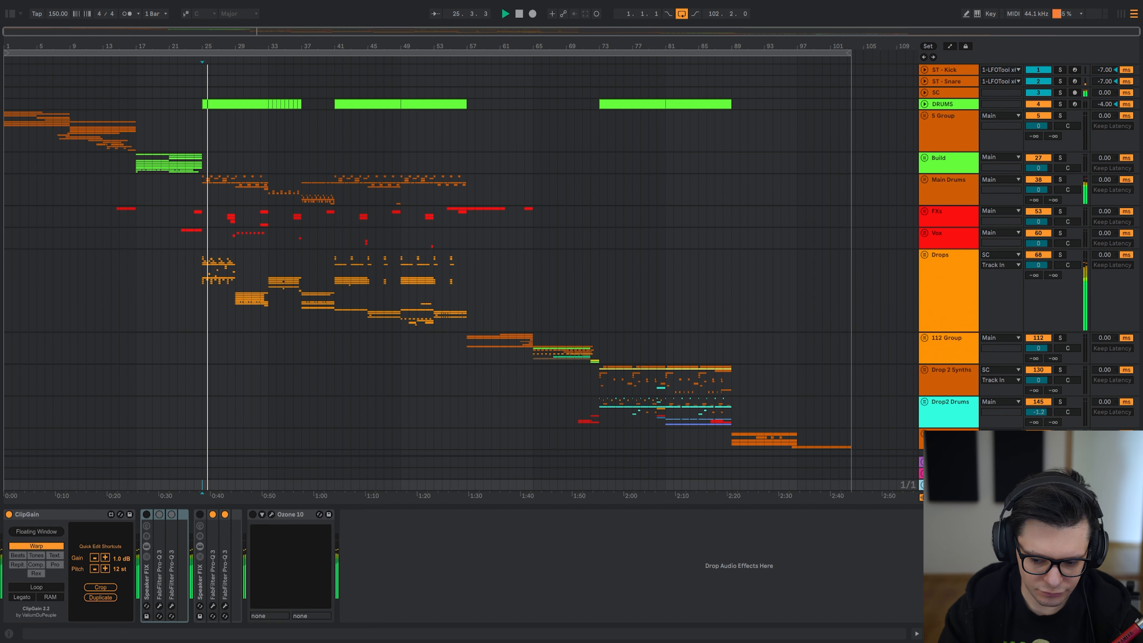
pyautogui.click(146, 577)
pyautogui.press('0')
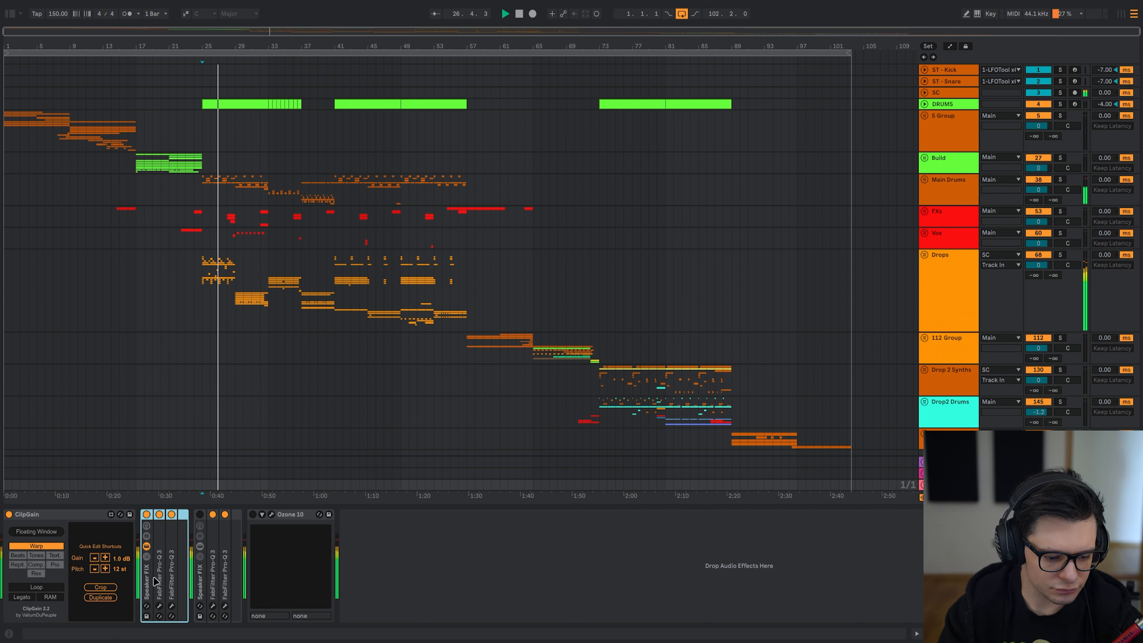
pyautogui.press('space')
pyautogui.press('space')
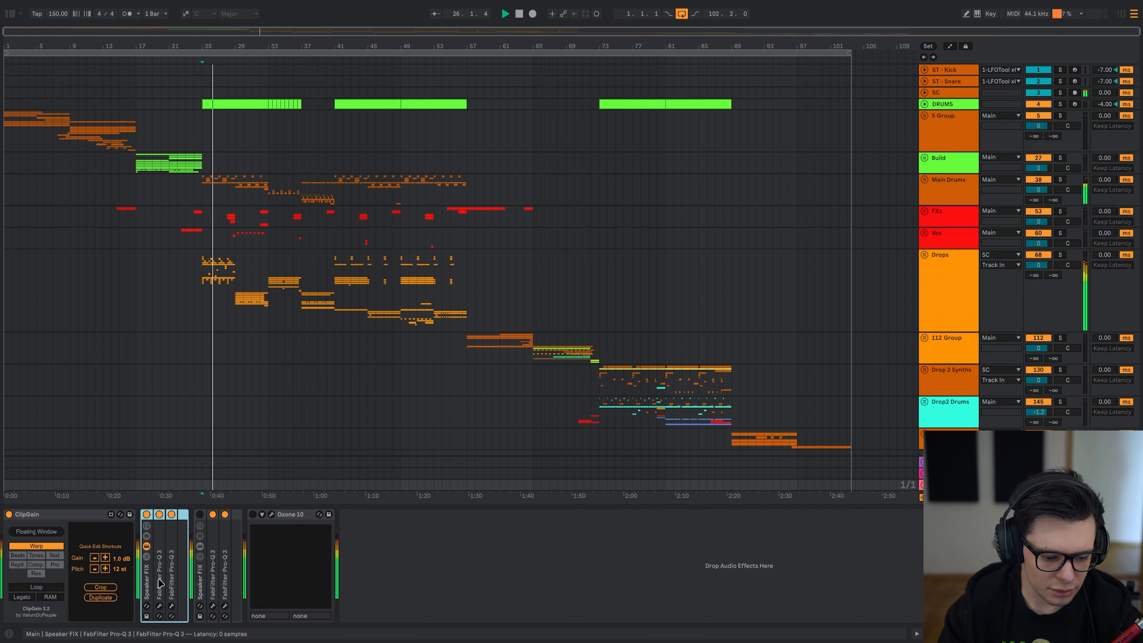
pyautogui.click(499, 576)
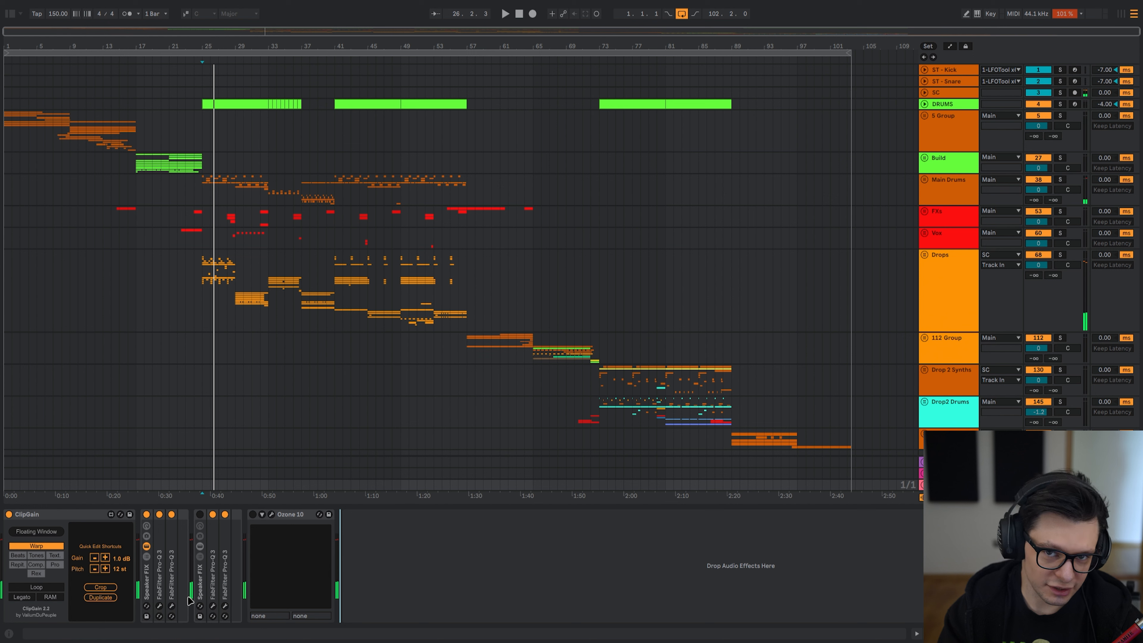
# - Open the first FabFilter Pro-Q 3 in the Speaker FIX rack, compare playback from 25.1.1 with it on and off, and close its window
pyautogui.click(147, 591)
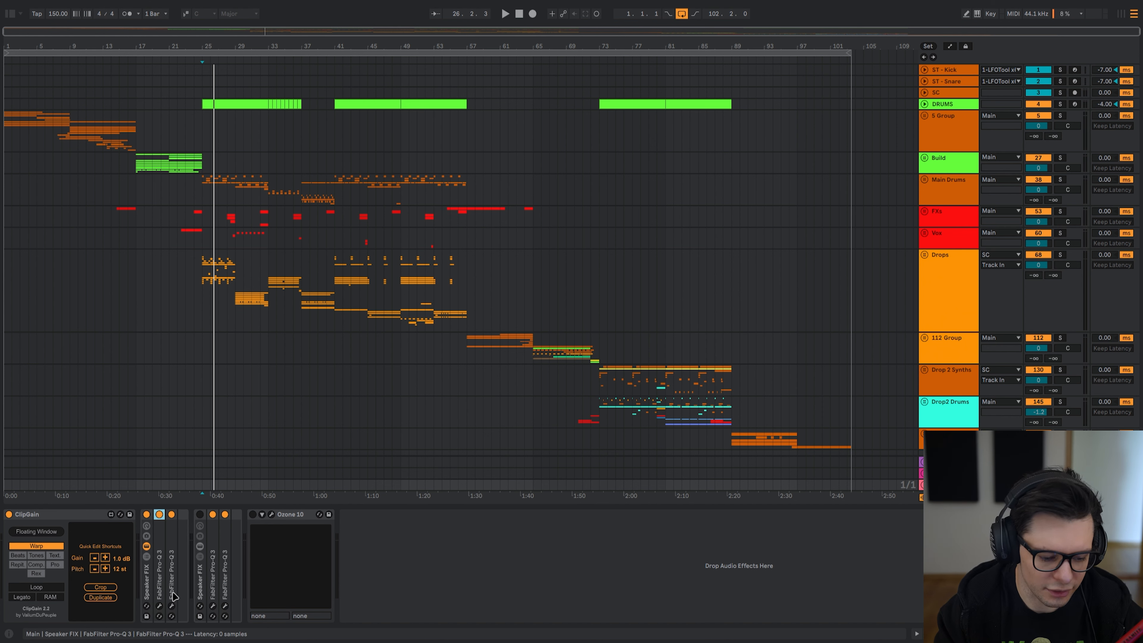
pyautogui.moveTo(536, 82); pyautogui.dragTo(628, 107)
pyautogui.press('space')
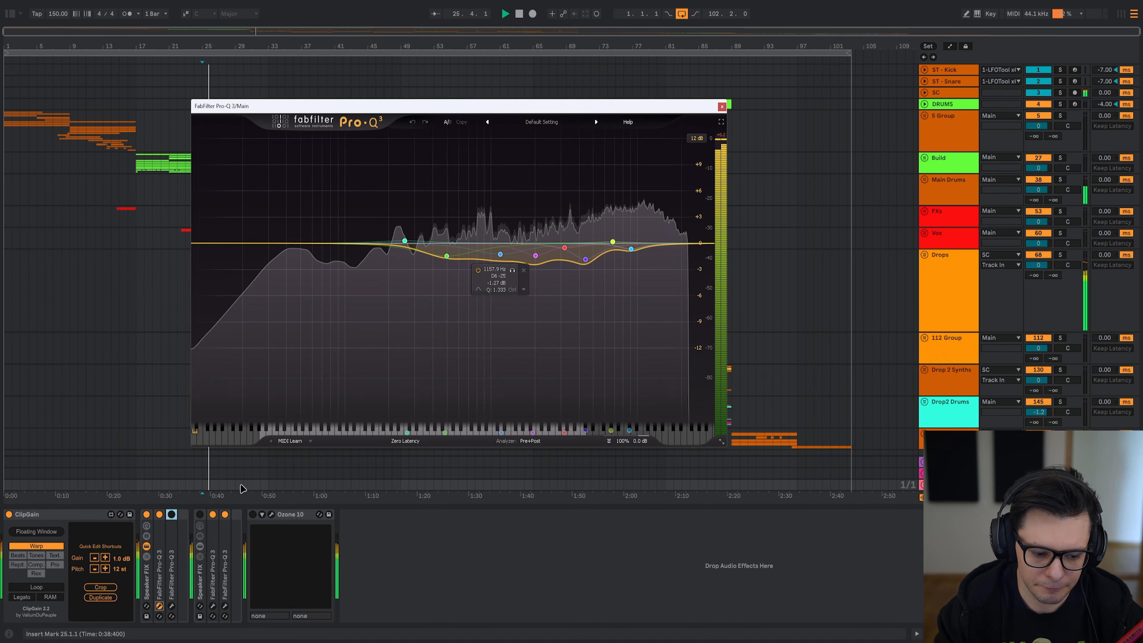
pyautogui.press('space')
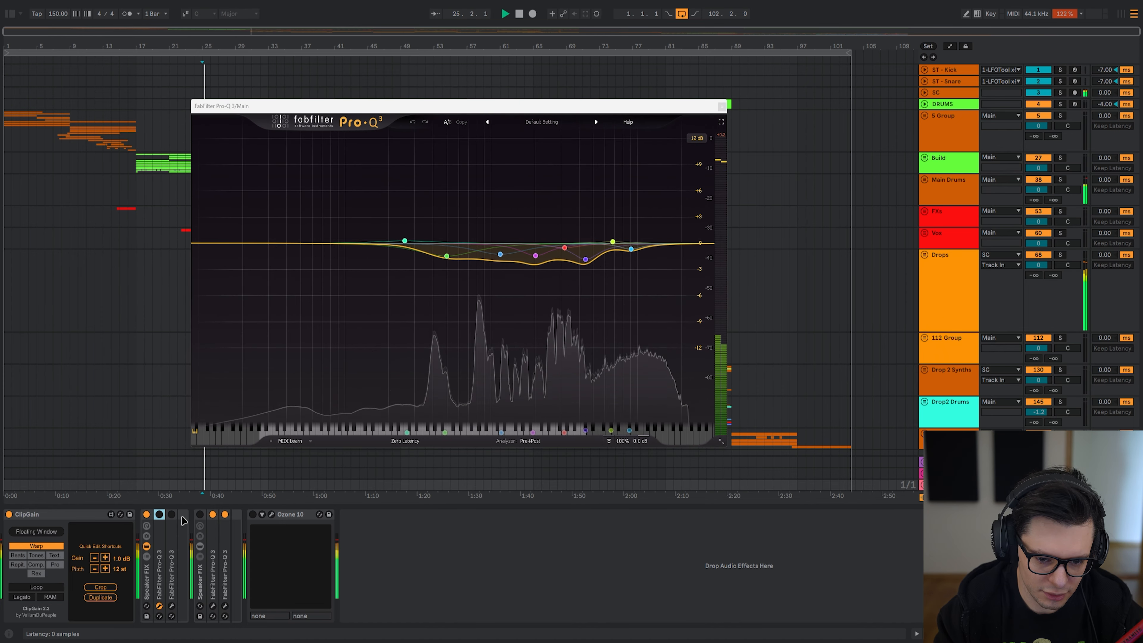
pyautogui.press('space')
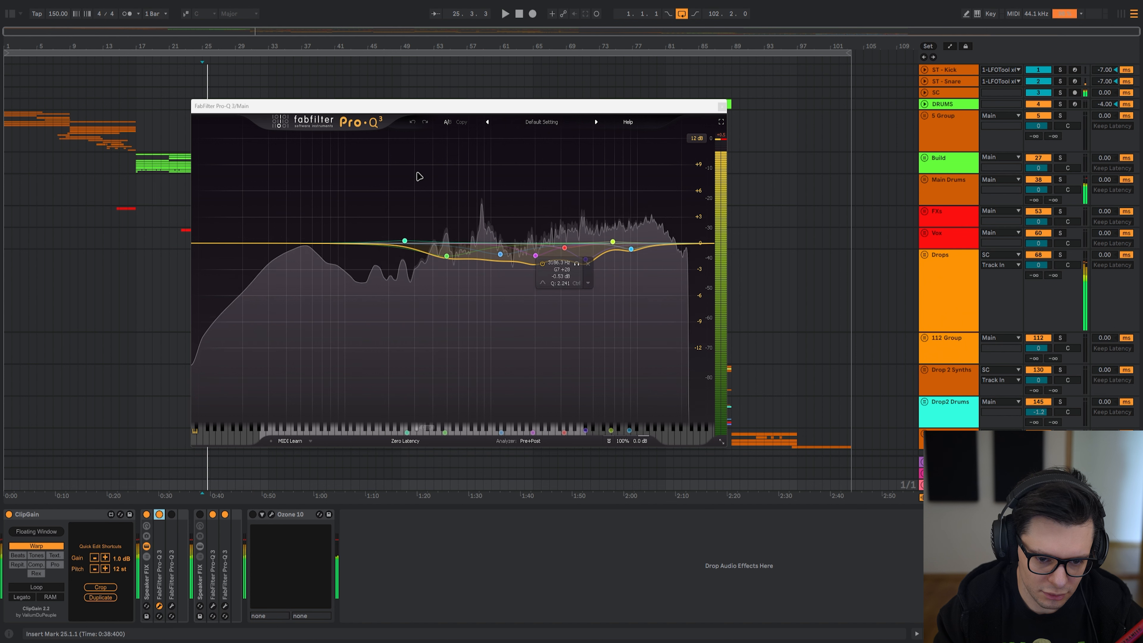
pyautogui.click(158, 605)
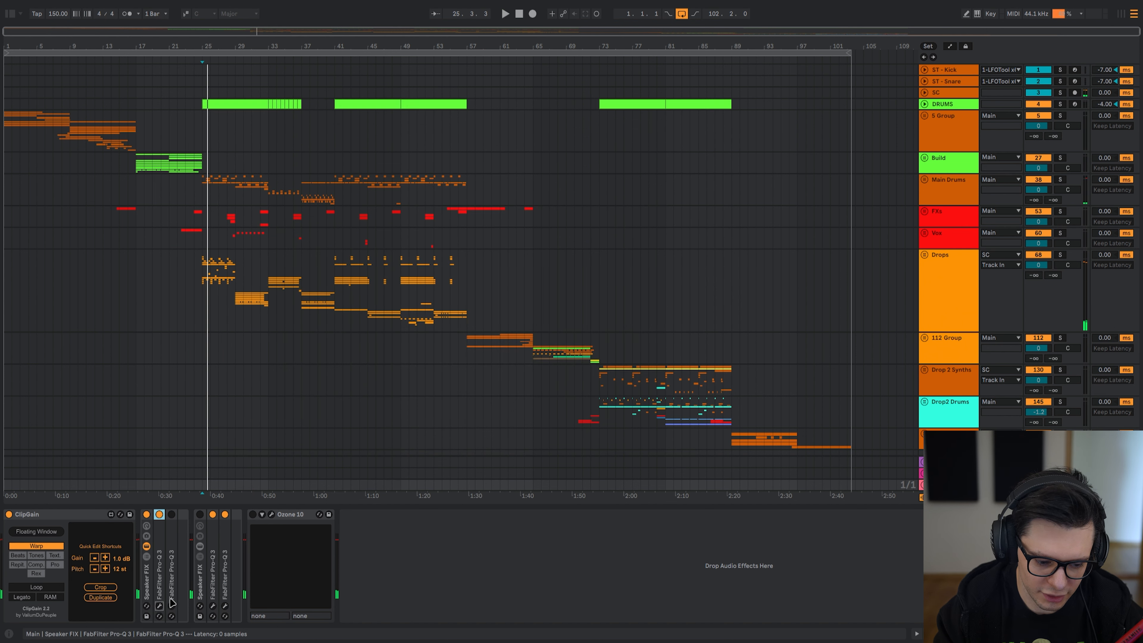
# - Open the rack's second FabFilter Pro-Q 3, examine its curve while playing from 25.1.1, then close it and stop playback
pyautogui.click(171, 606)
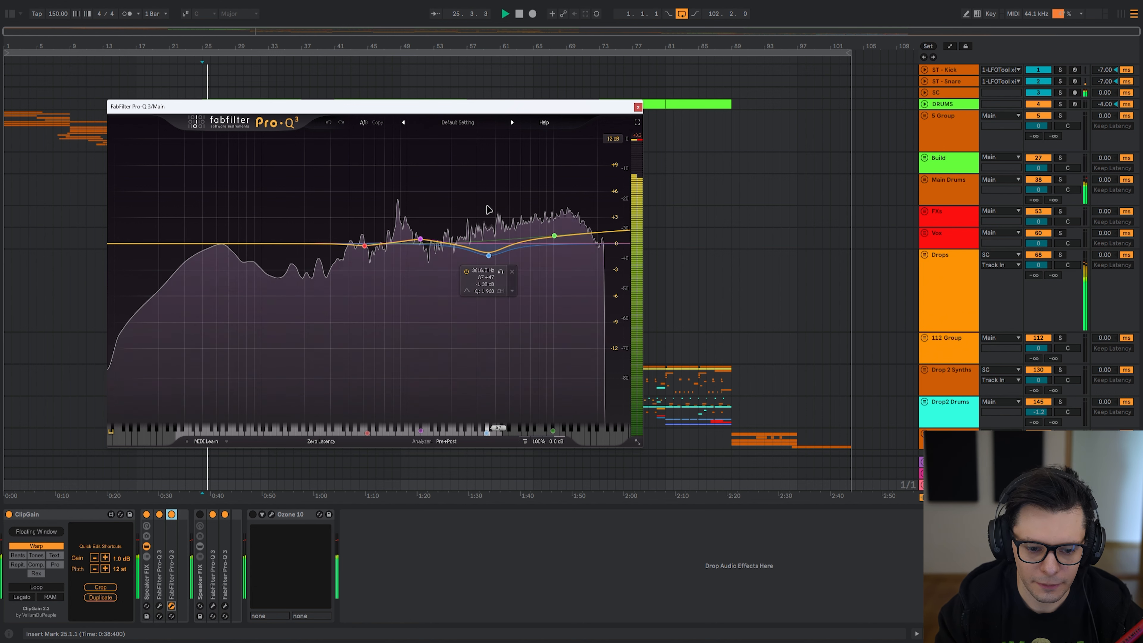
pyautogui.press('Escape')
pyautogui.press('space')
pyautogui.scroll(-1, 759, 246)
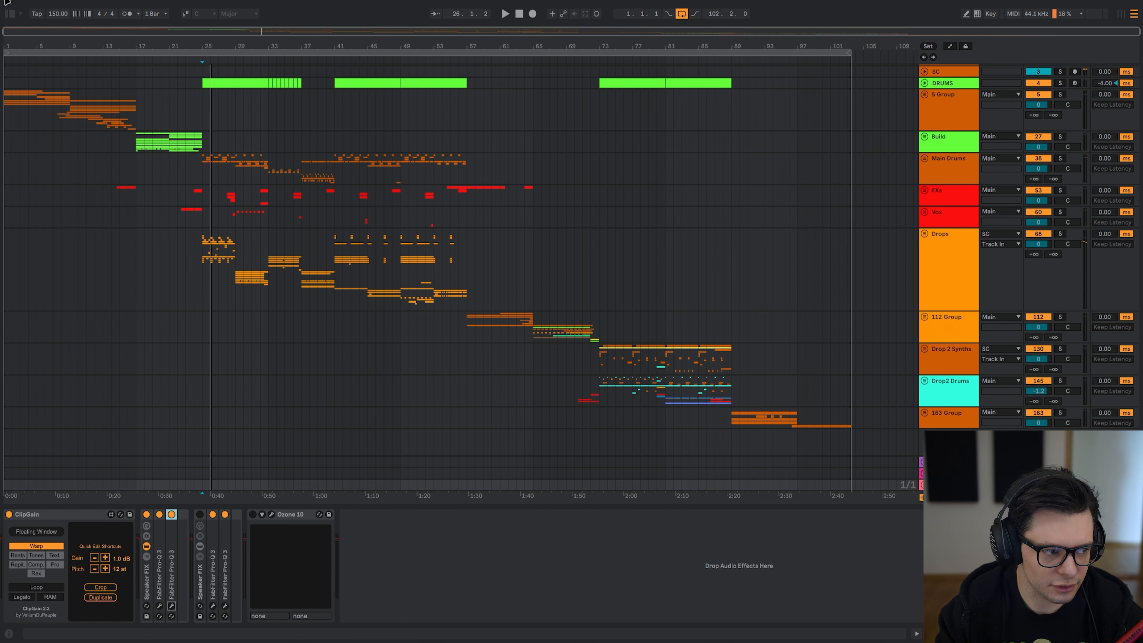
# - Open another version of the project, discarding the unsaved changes to the current set
pyautogui.click(6, 2)
pyautogui.click(40, 26)
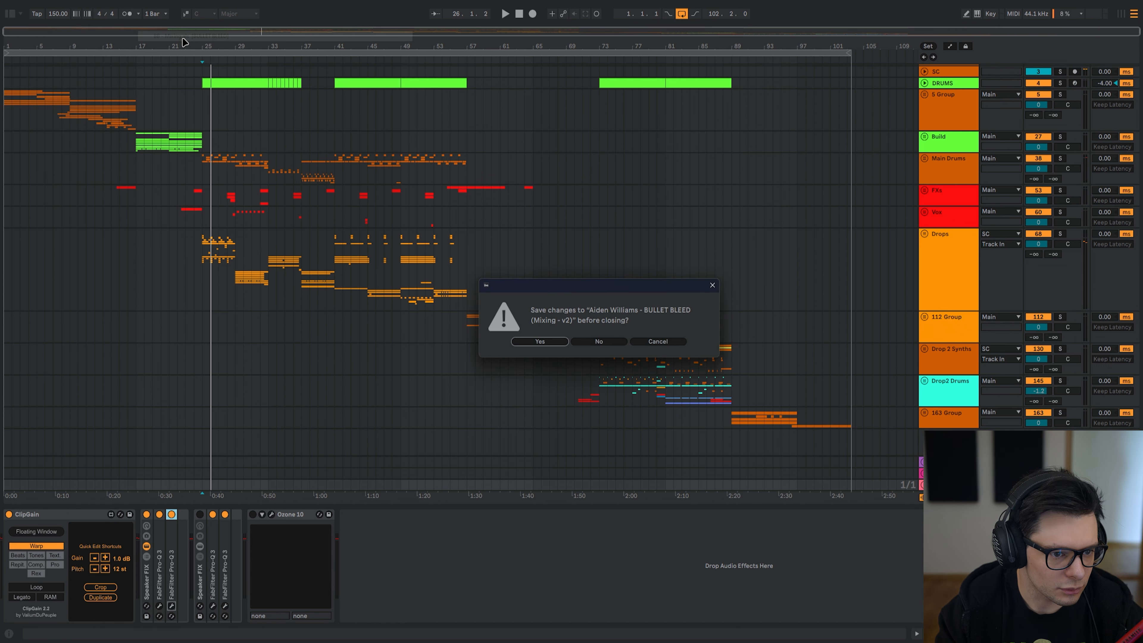
pyautogui.click(611, 343)
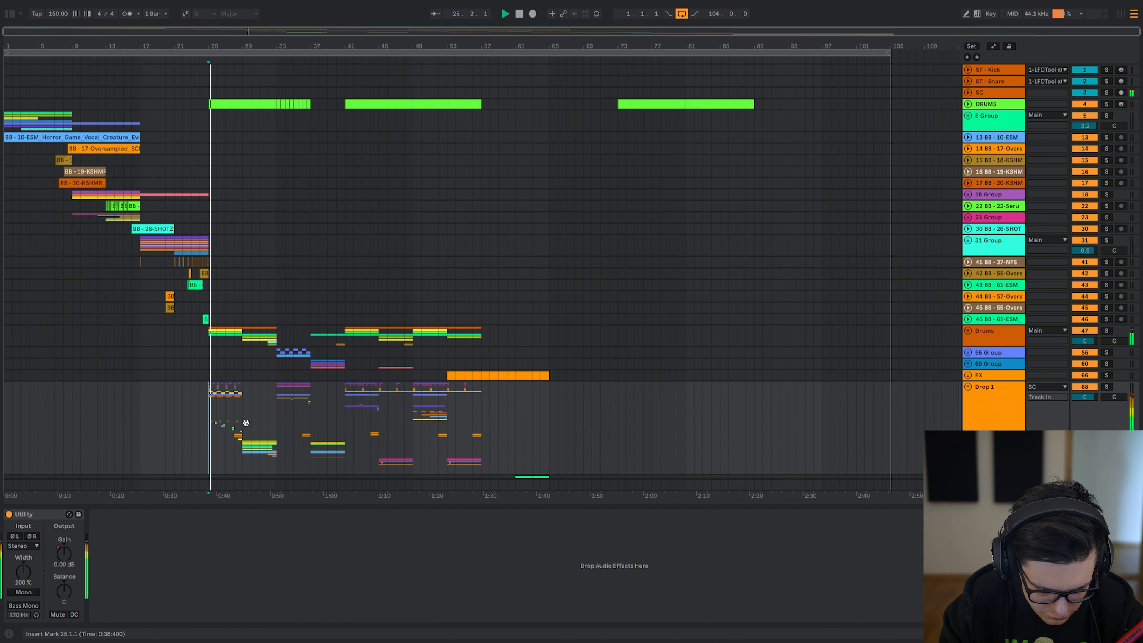
# - Look through the opened set's expanded stem tracks and place the insert mark at 3.1.1 on track 6's impact_sweep_01 clip
pyautogui.moveTo(245, 423); pyautogui.dragTo(272, 299)
pyautogui.scroll(-1, 272, 299)
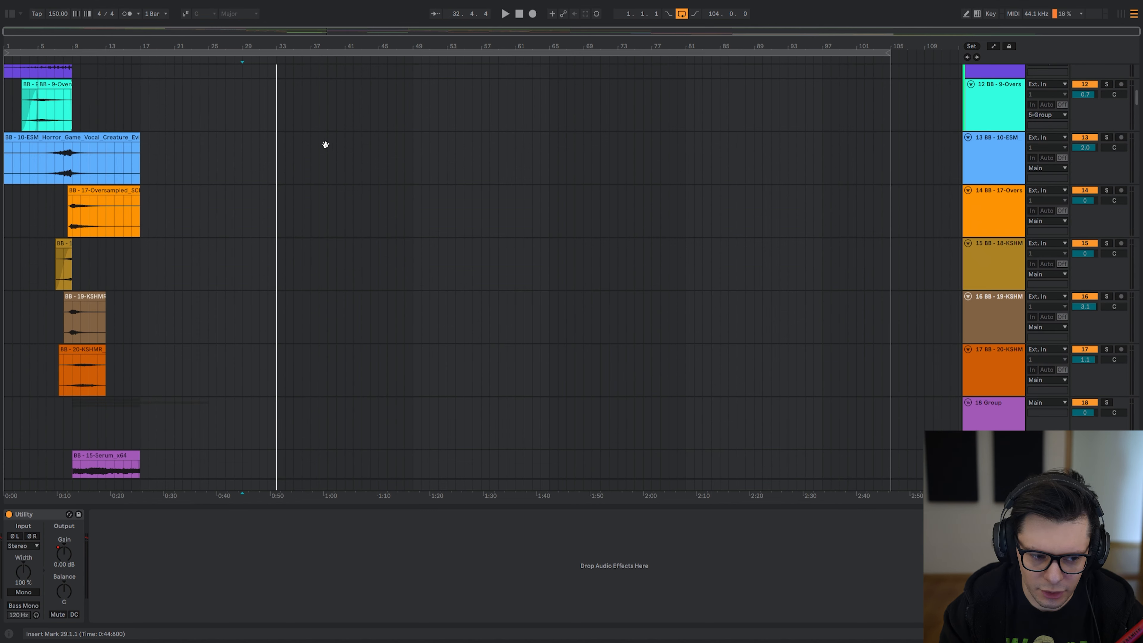
pyautogui.moveTo(325, 144); pyautogui.dragTo(196, 245)
pyautogui.scroll(3, 164, 243)
pyautogui.moveTo(105, 182); pyautogui.dragTo(341, 167)
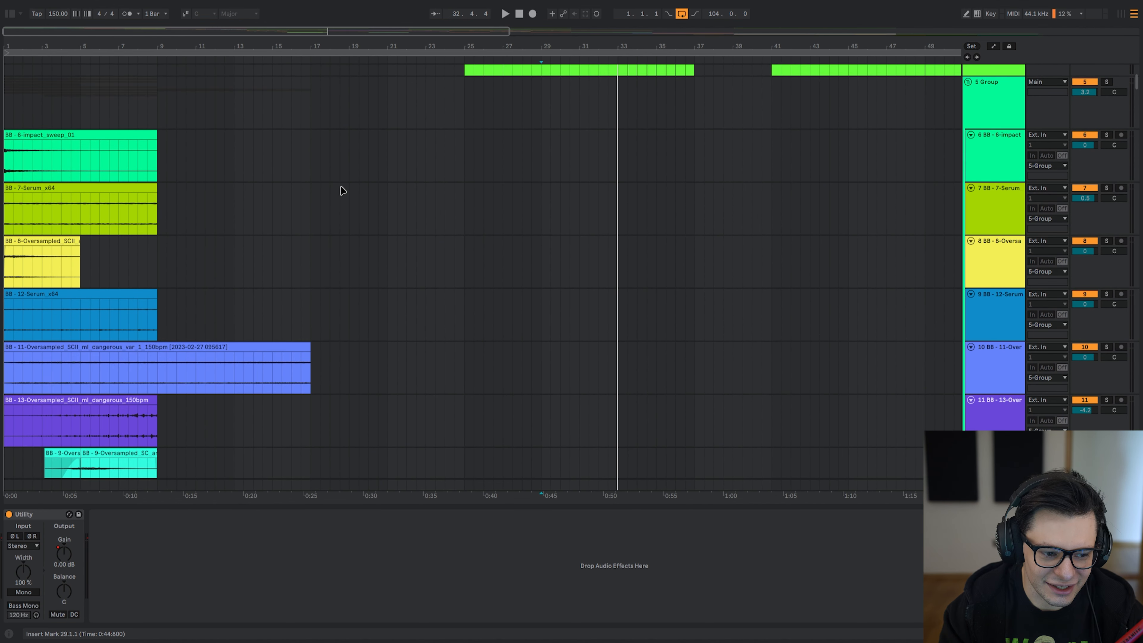
pyautogui.click(46, 153)
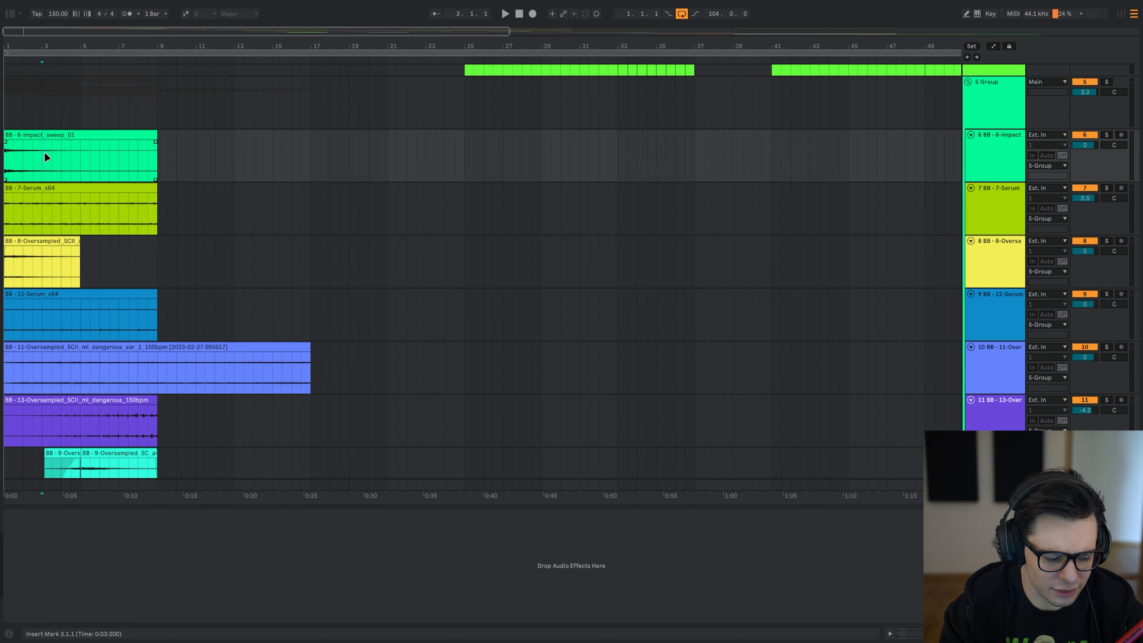
# - Play the soloed impact_sweep_01 stem on track 6 from 1.1.1 and stop playback
pyautogui.click(52, 203)
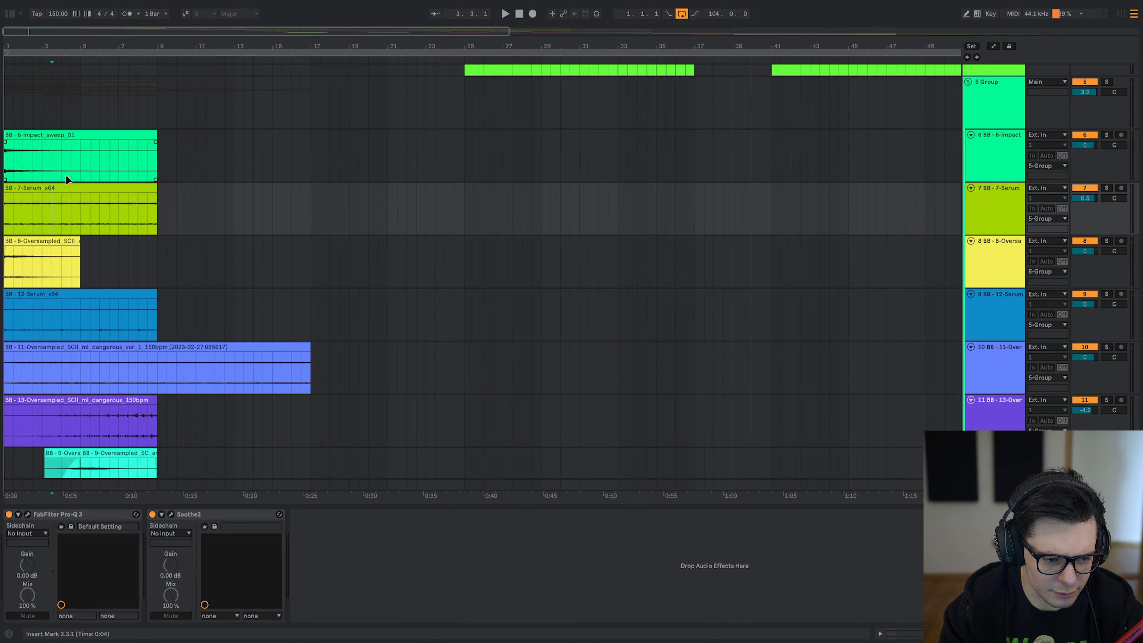
pyautogui.scroll(5, 66, 179)
pyautogui.scroll(-1, 304, 189)
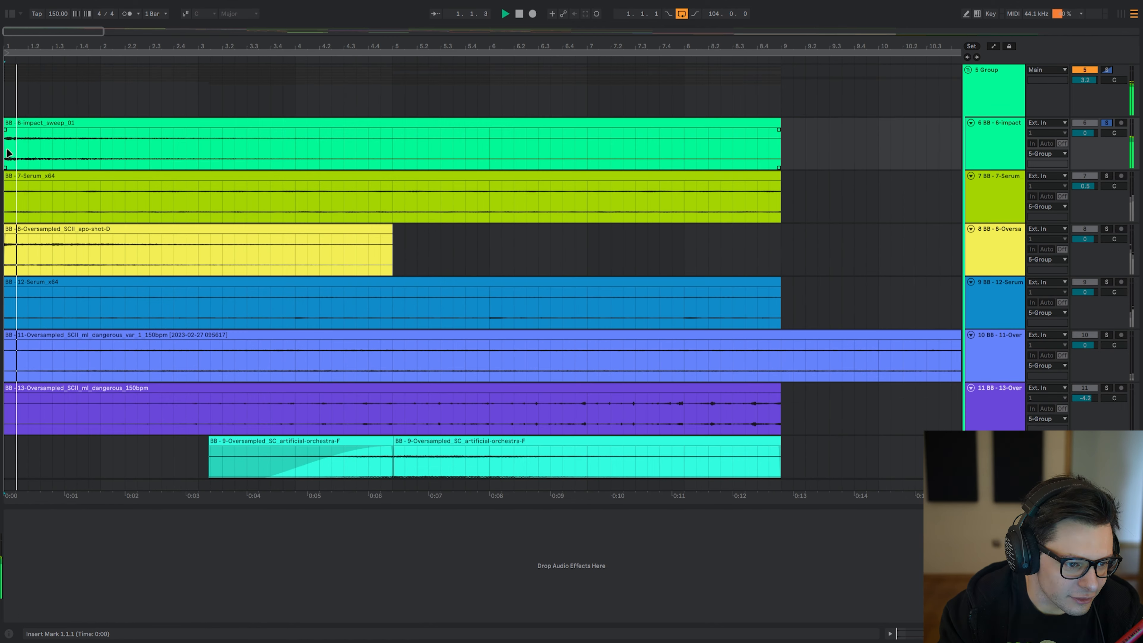
pyautogui.scroll(1, 331, 149)
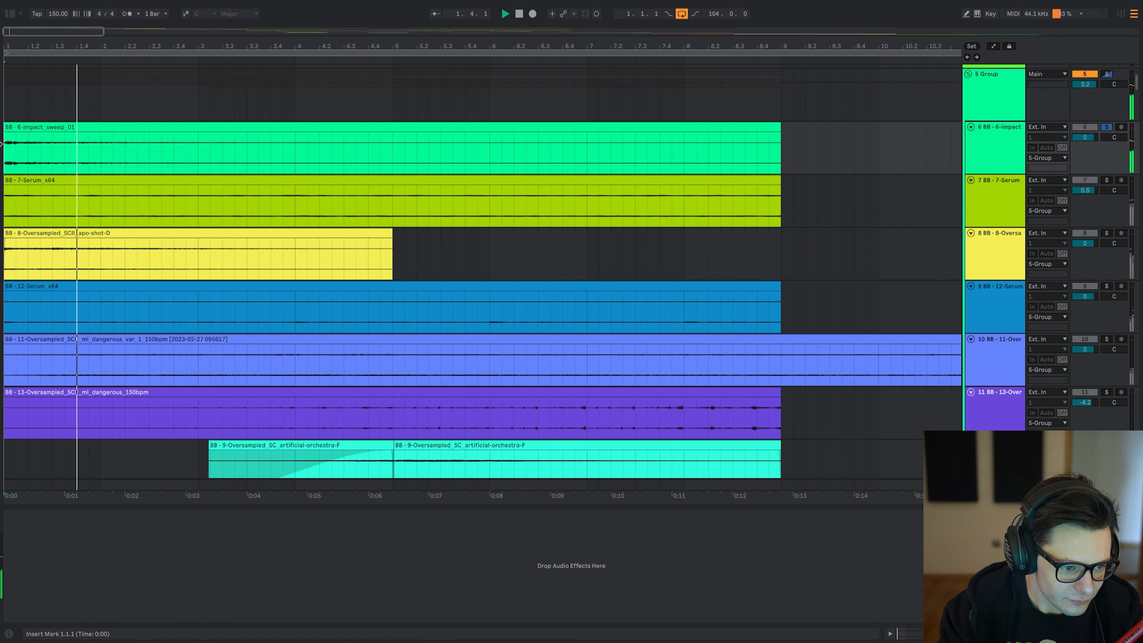
pyautogui.press('space')
pyautogui.scroll(-10, 398, 359)
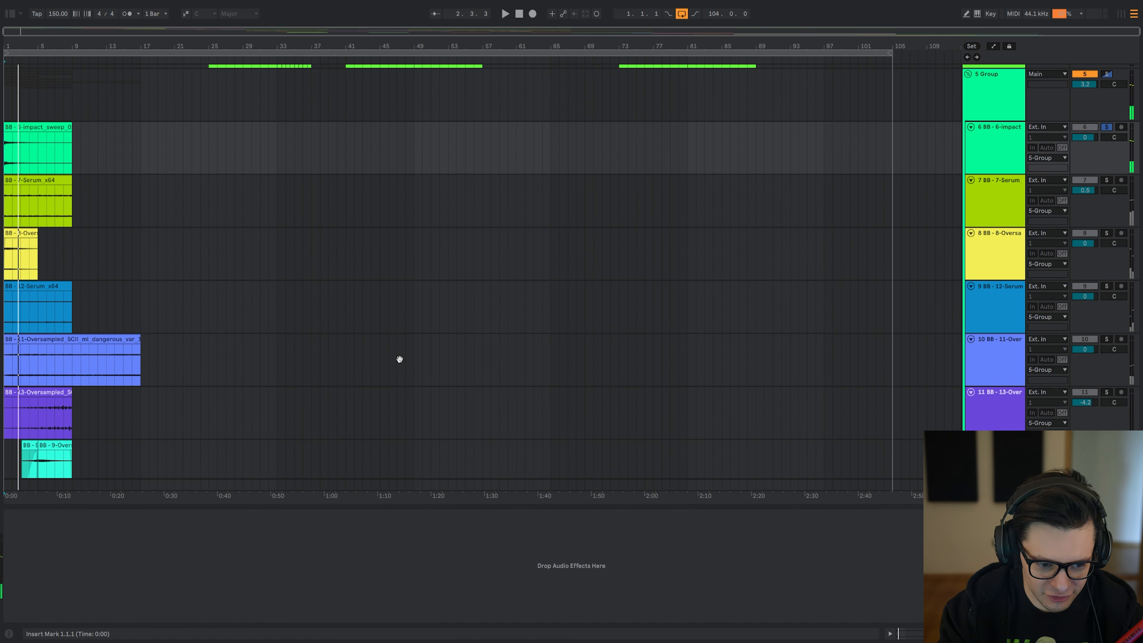
pyautogui.scroll(-7, 374, 294)
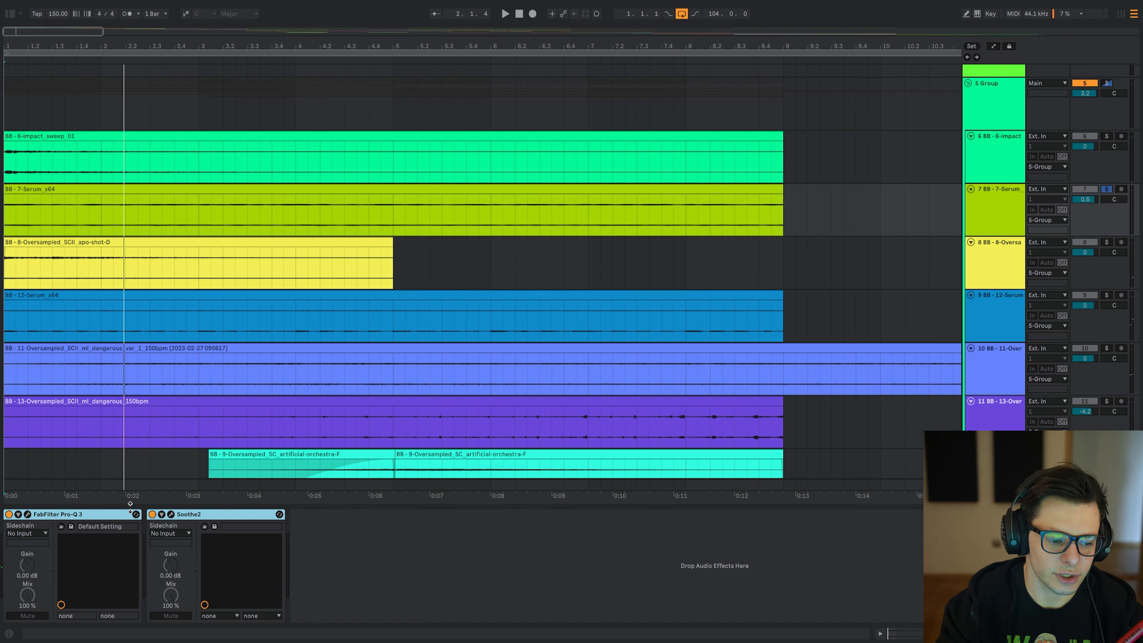
# - Play track 7's soloed Serum stem from 1.1.1, open its FabFilter Pro-Q 3 and audition the low-cut band on its own
pyautogui.click(8, 220)
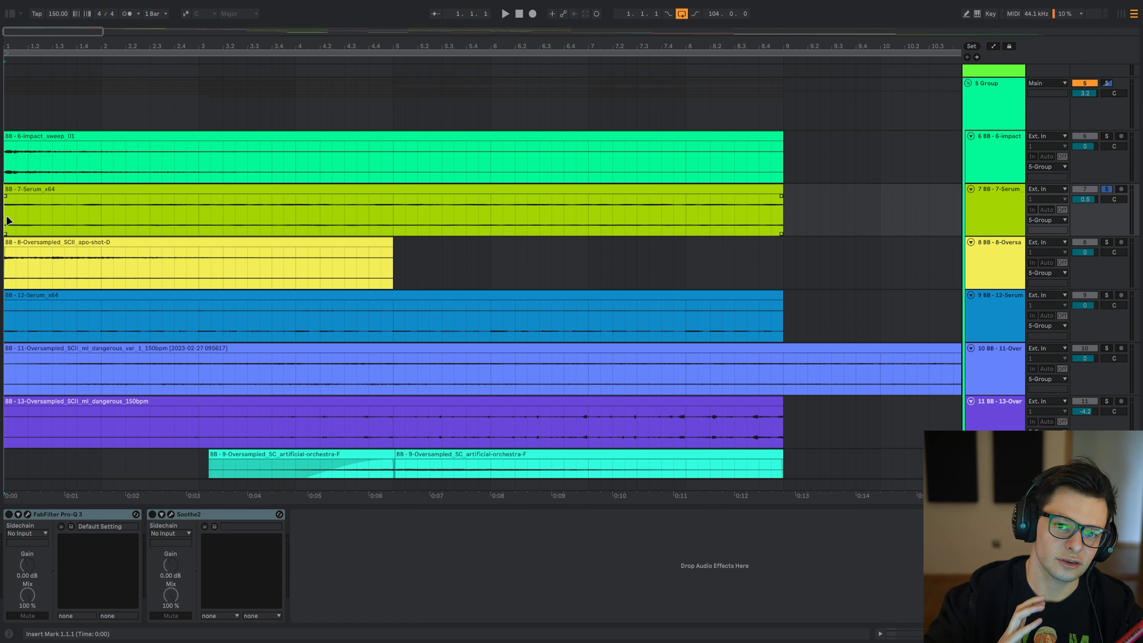
pyautogui.click(78, 514)
pyautogui.press('space')
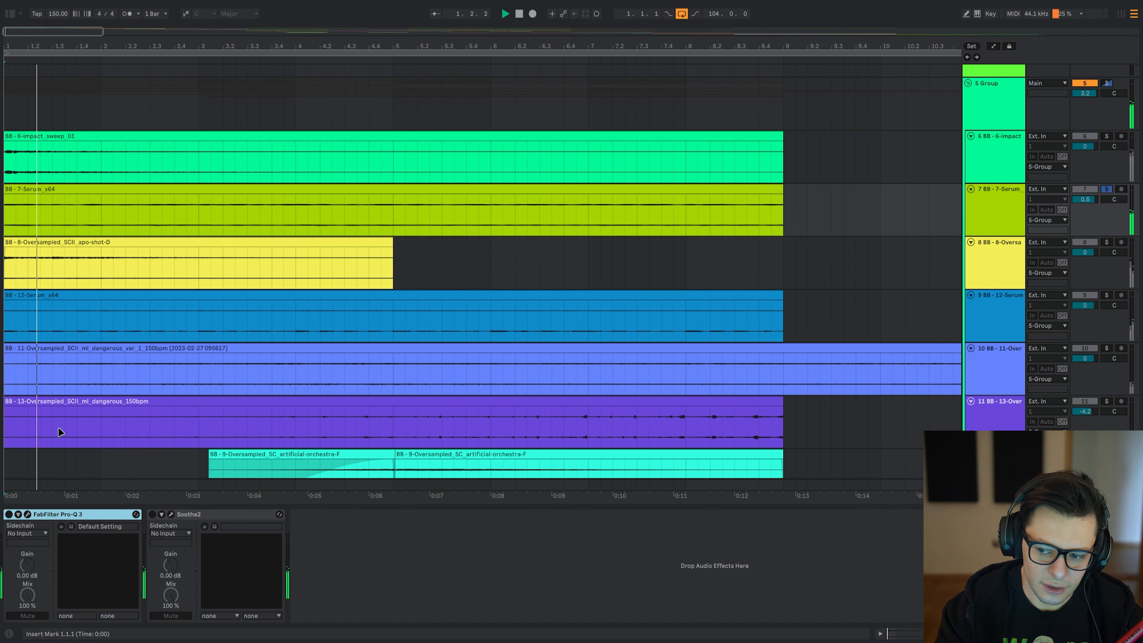
pyautogui.click(28, 514)
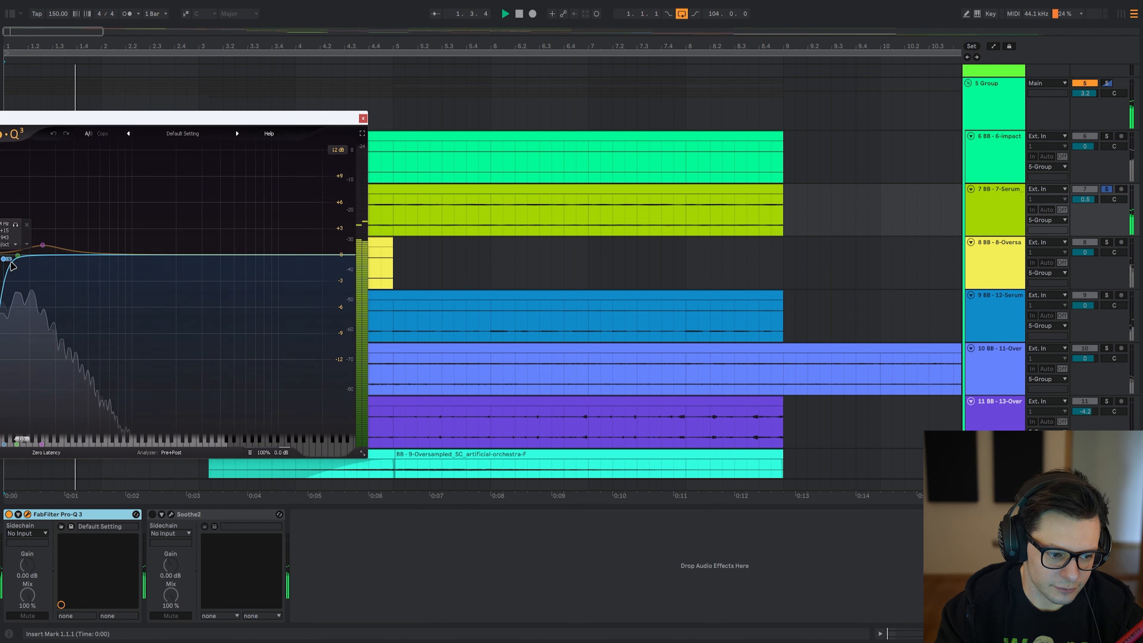
pyautogui.click(16, 224)
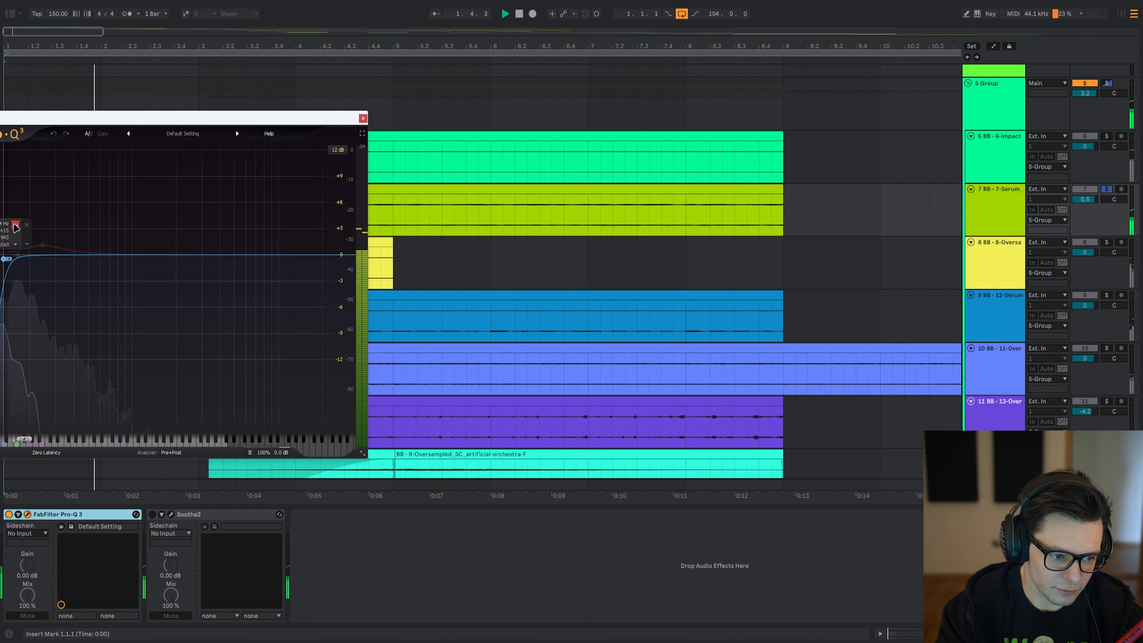
pyautogui.click(15, 225)
pyautogui.press('space')
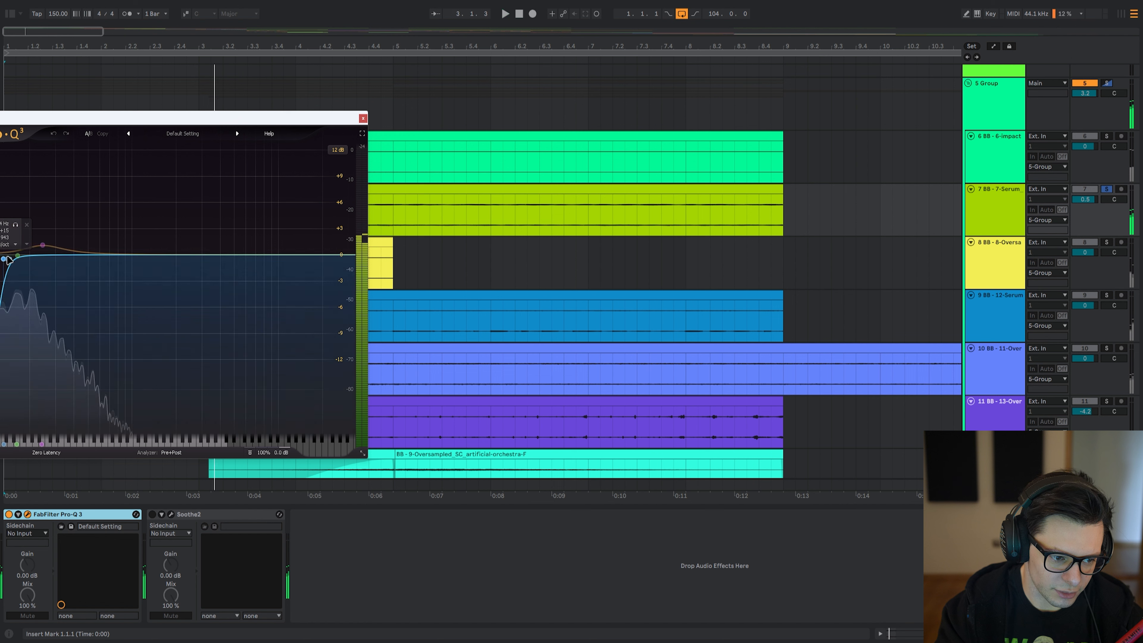
# - Try the low-cut band at a lower frequency during playback, undo the change and close track 7's Pro-Q 3 window
pyautogui.moveTo(4, 259); pyautogui.dragTo(0, 259)
pyautogui.press('space')
pyautogui.press('space')
pyautogui.click(54, 135)
pyautogui.press('space')
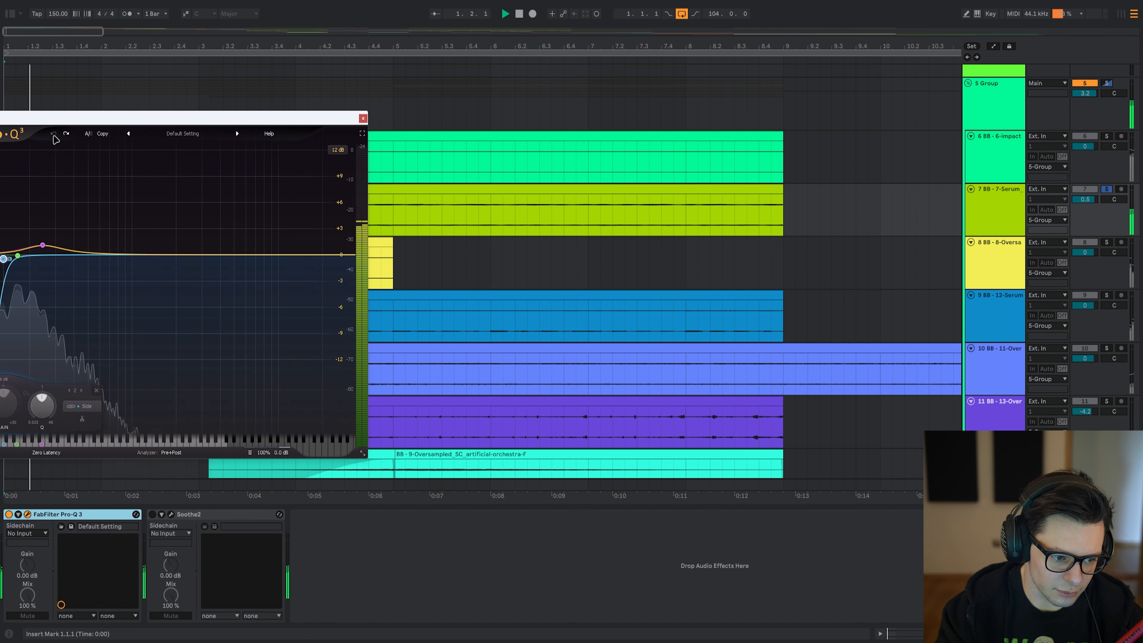
pyautogui.press('space')
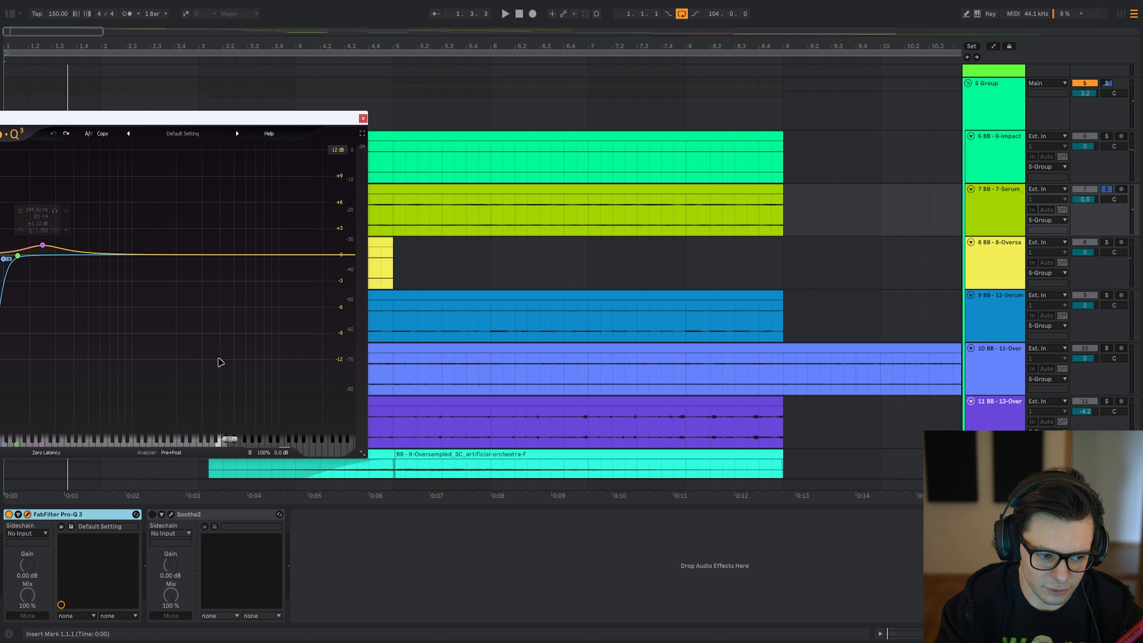
pyautogui.click(363, 119)
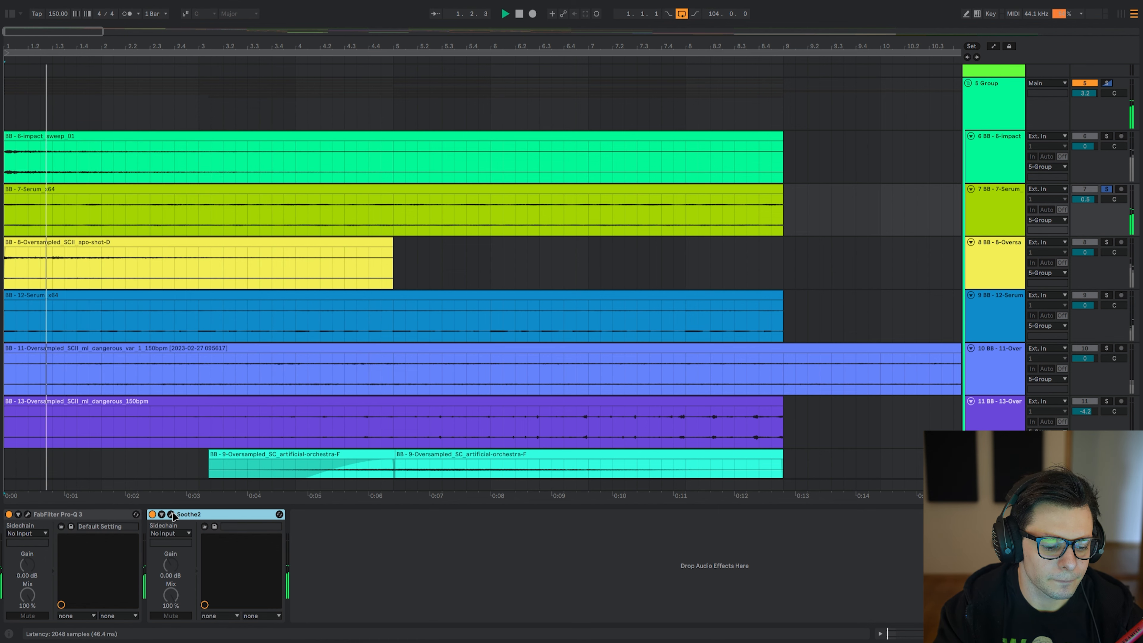
# - Examine track 7's Soothe2 during playback, audition its delta signal, turn delta back off and hide the plug-in window
pyautogui.moveTo(222, 126); pyautogui.dragTo(656, 71)
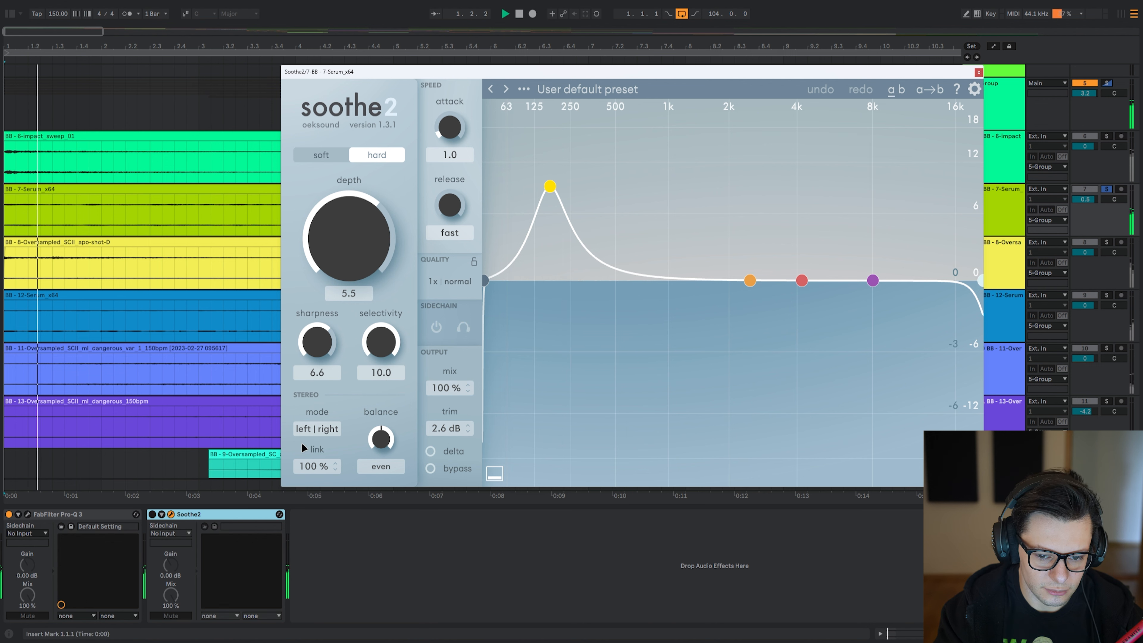
pyautogui.click(454, 451)
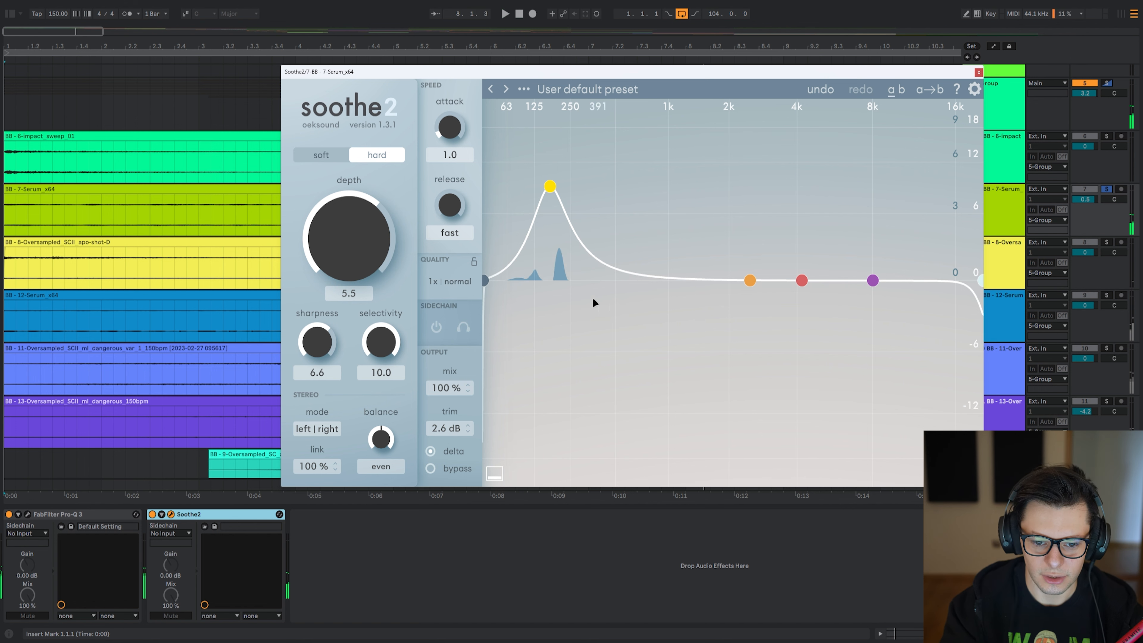
pyautogui.click(453, 451)
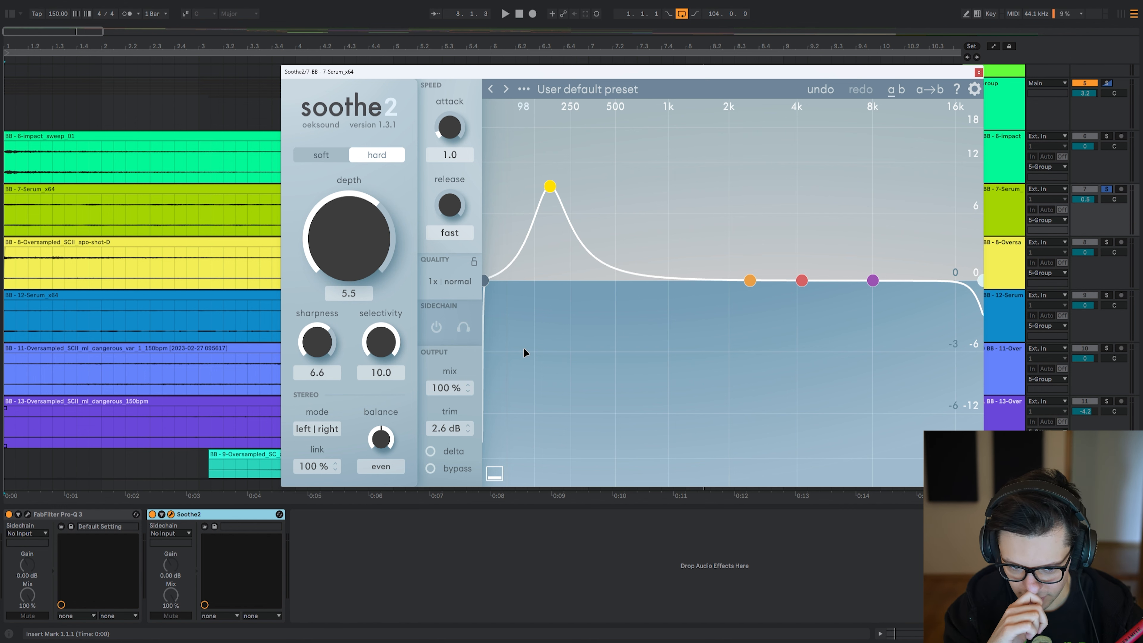
pyautogui.press('space')
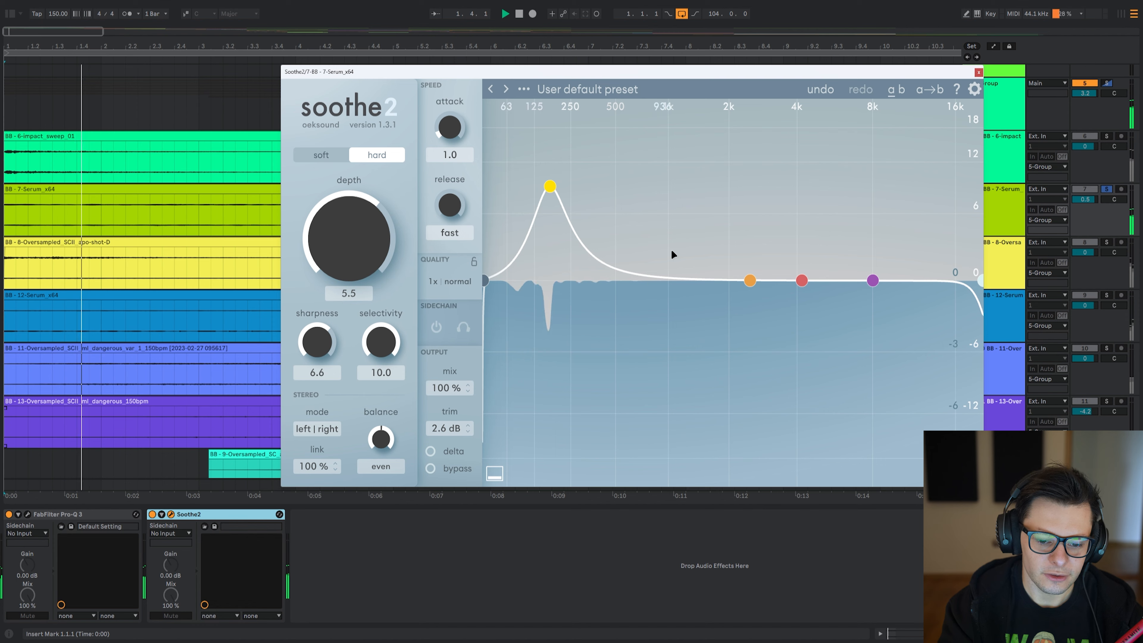
pyautogui.hotkey('ctrl', 'alt', 'p')
# - Solo track 8's apo-shot stem, play it from 1.1.1 with its FabFilter Pro-Q 3 off and on, and close the EQ window
pyautogui.click(9, 273)
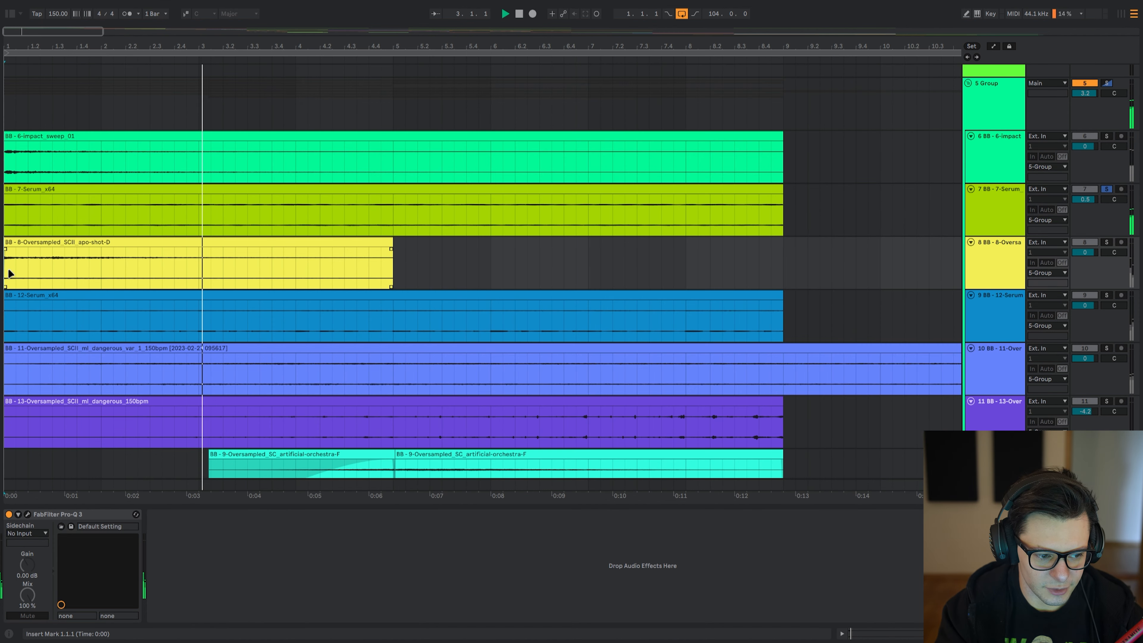
pyautogui.press('space')
pyautogui.click(27, 514)
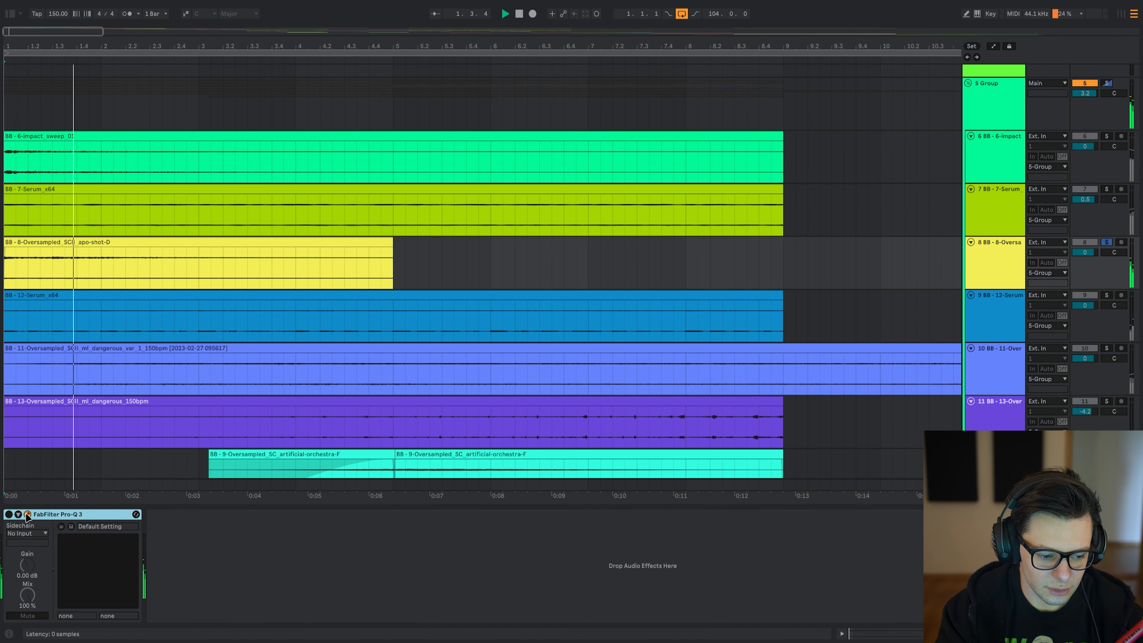
pyautogui.moveTo(451, 72); pyautogui.dragTo(892, 43)
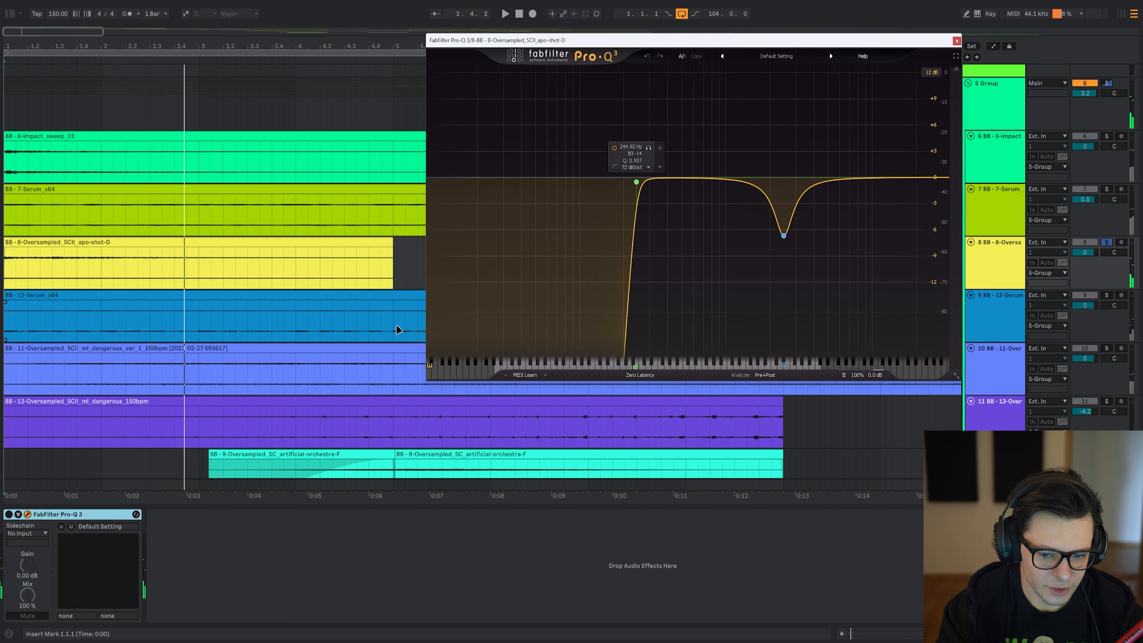
pyautogui.press('0')
pyautogui.press('space')
pyautogui.press('space')
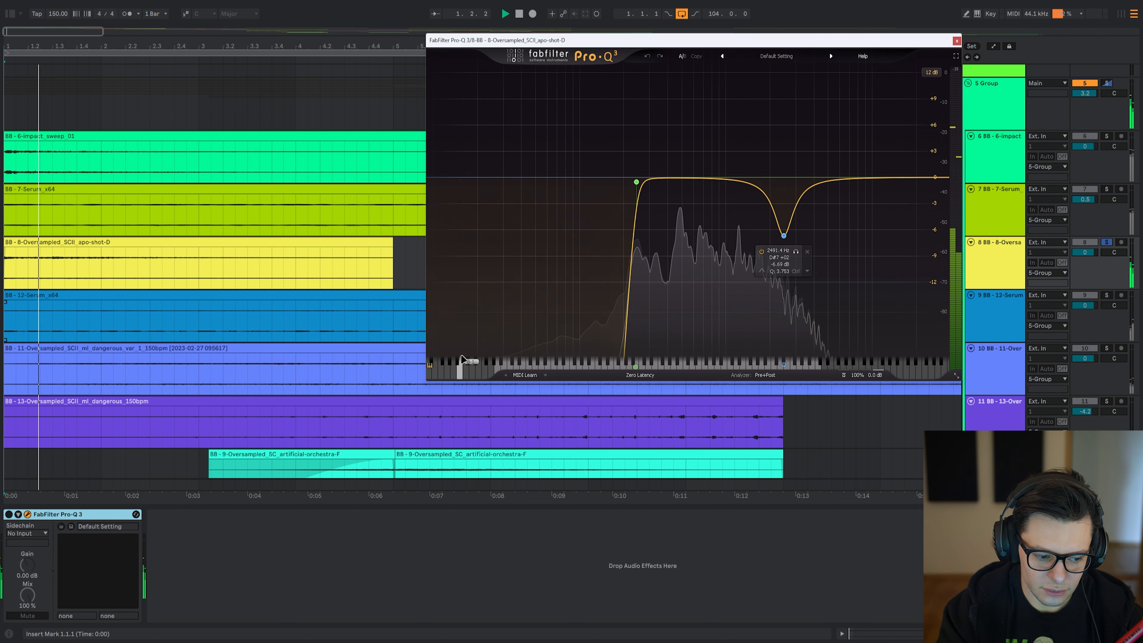
pyautogui.press('Escape')
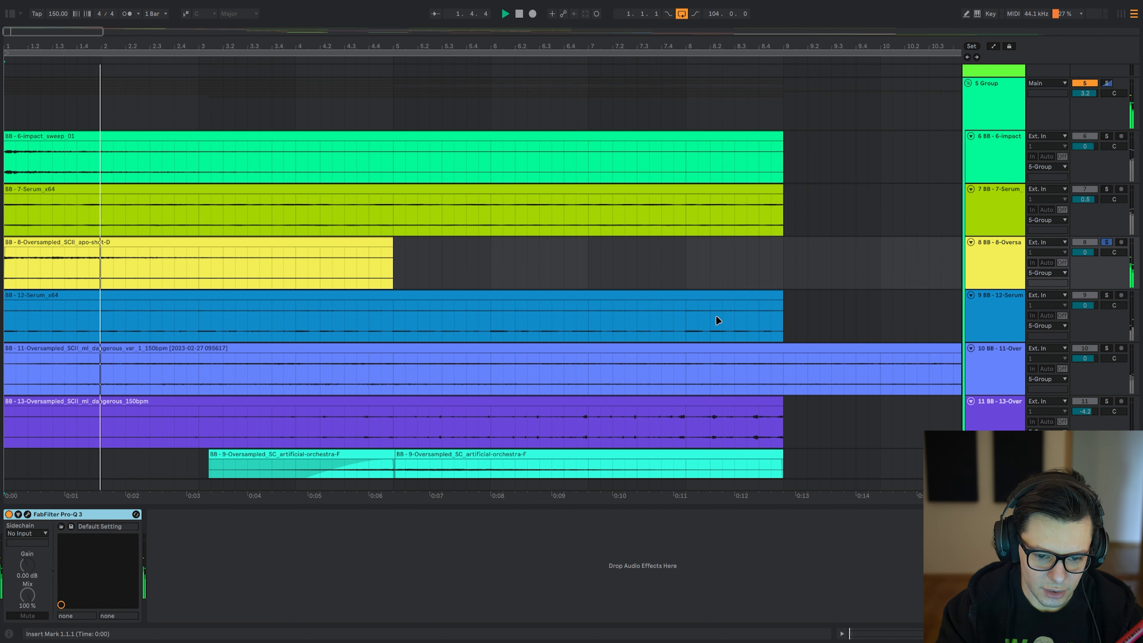
# - Solo track 9's Serum stem, play it from 1.1.1 and open its FabFilter Pro-Q 3 to examine the curve
pyautogui.click(1107, 299)
pyautogui.press('space')
pyautogui.press('space')
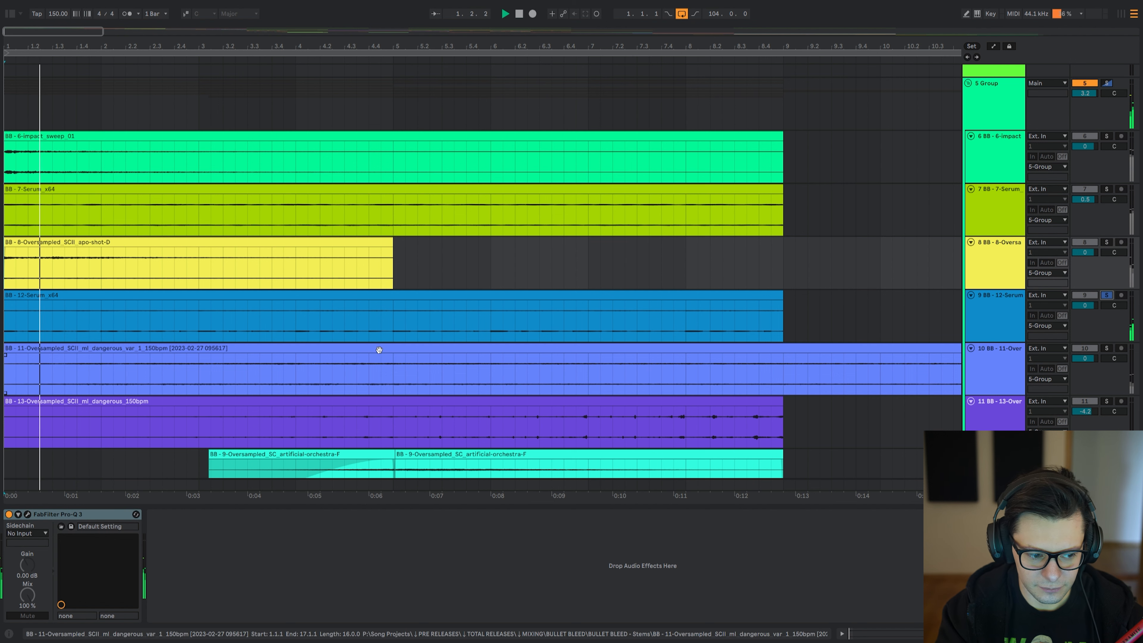
pyautogui.click(13, 336)
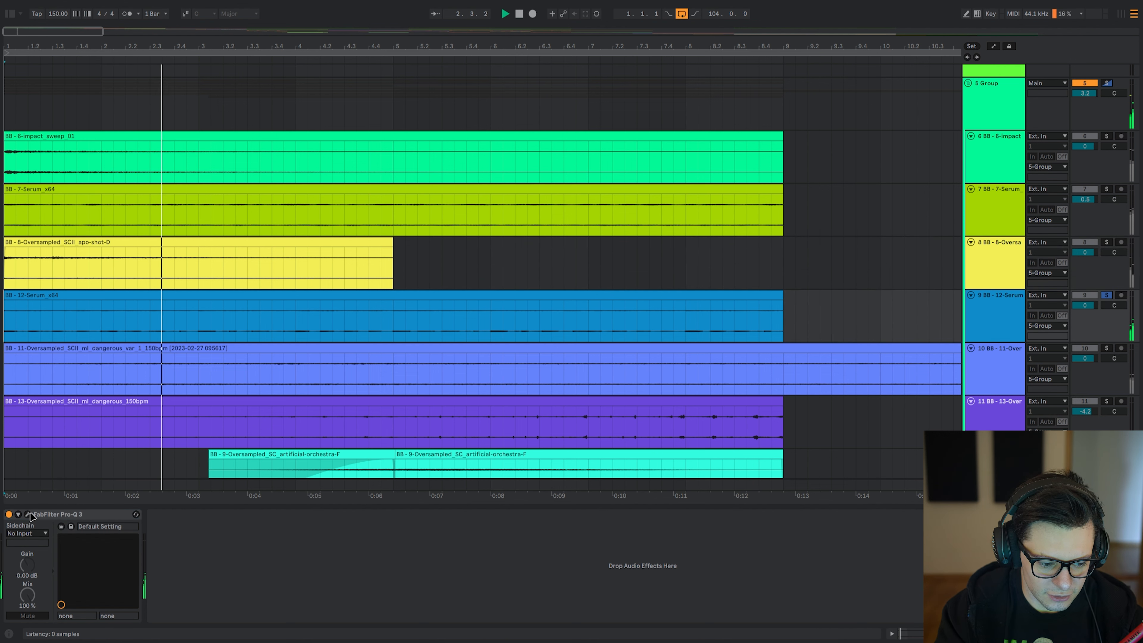
pyautogui.hotkey('ctrl', 'alt', 'p')
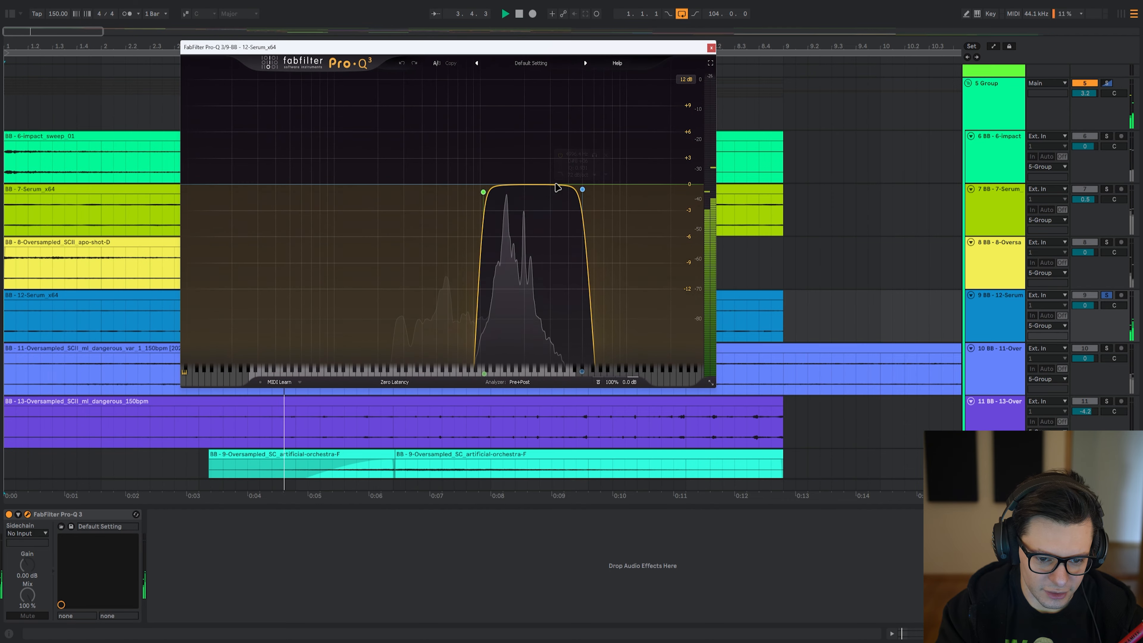
# - Try lowering the low-cut frequency on track 9's Pro-Q 3 while it plays, undo the change and close the EQ window
pyautogui.moveTo(484, 193); pyautogui.dragTo(214, 200)
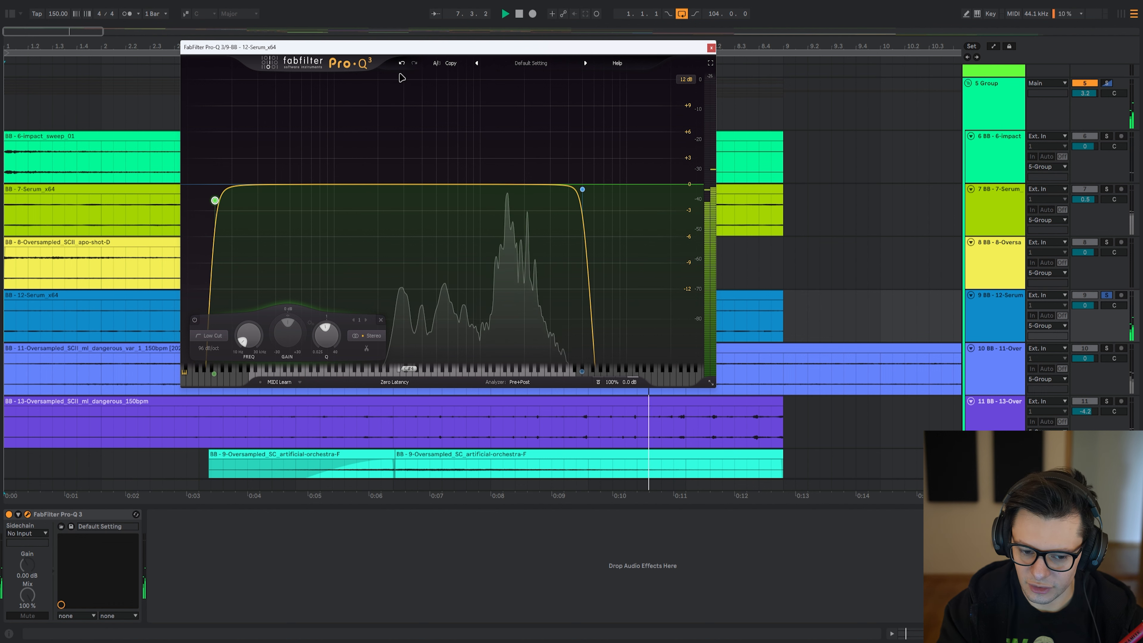
pyautogui.click(402, 64)
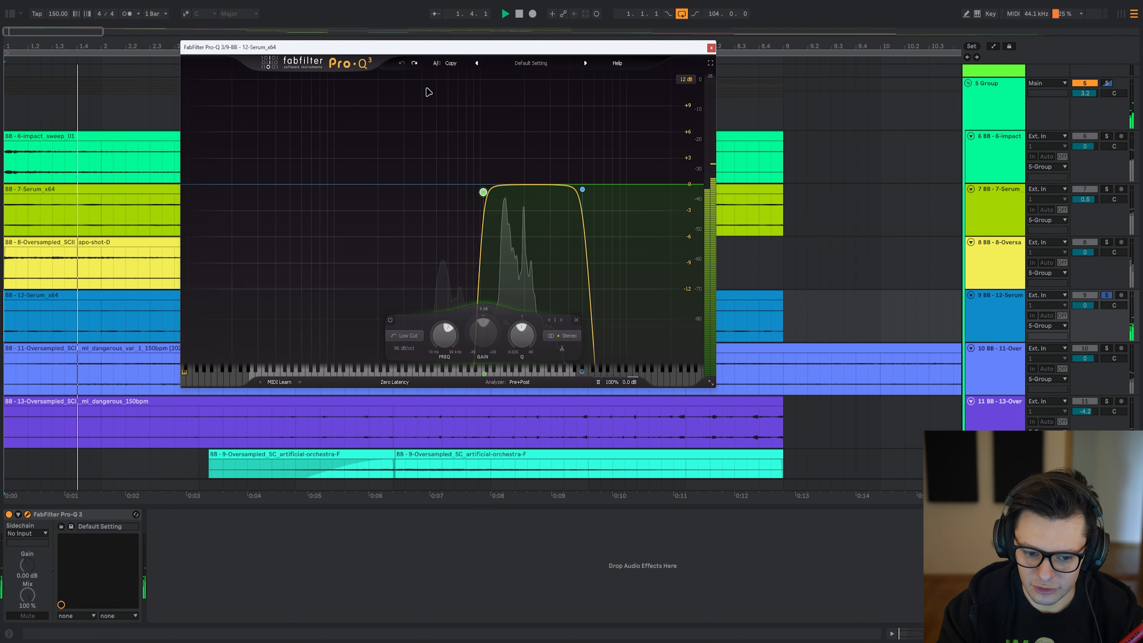
pyautogui.moveTo(531, 148)
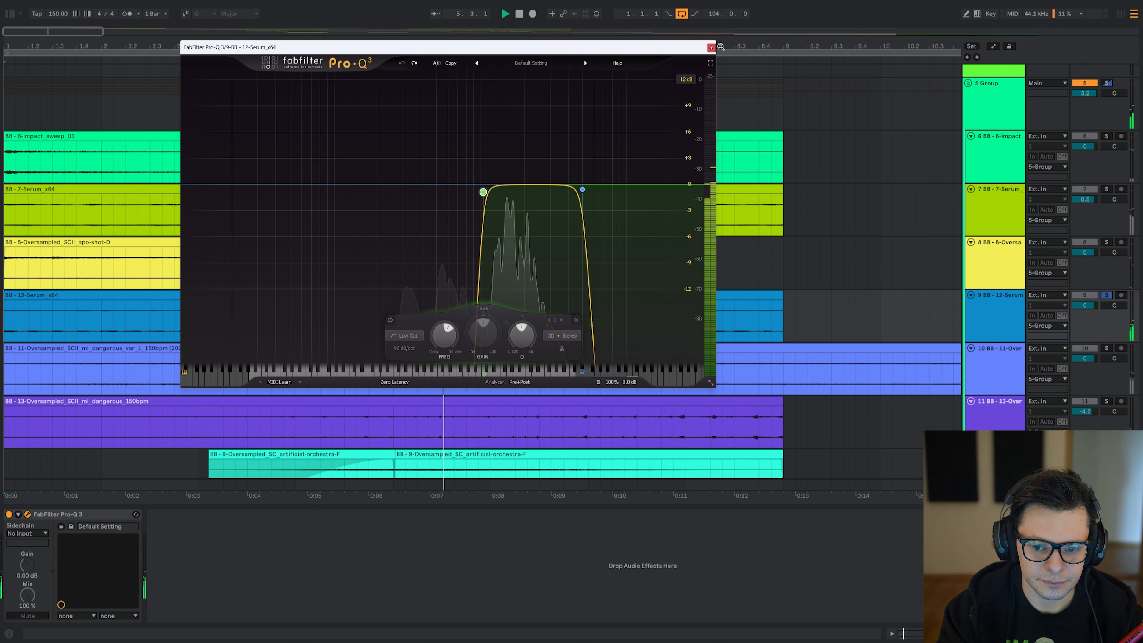
pyautogui.click(711, 48)
# - Play tracks 7, 8 and 9 soloed together from 1.1.1, and solo track 10's dangerous_var_1 stem on its own
pyautogui.click(1107, 190)
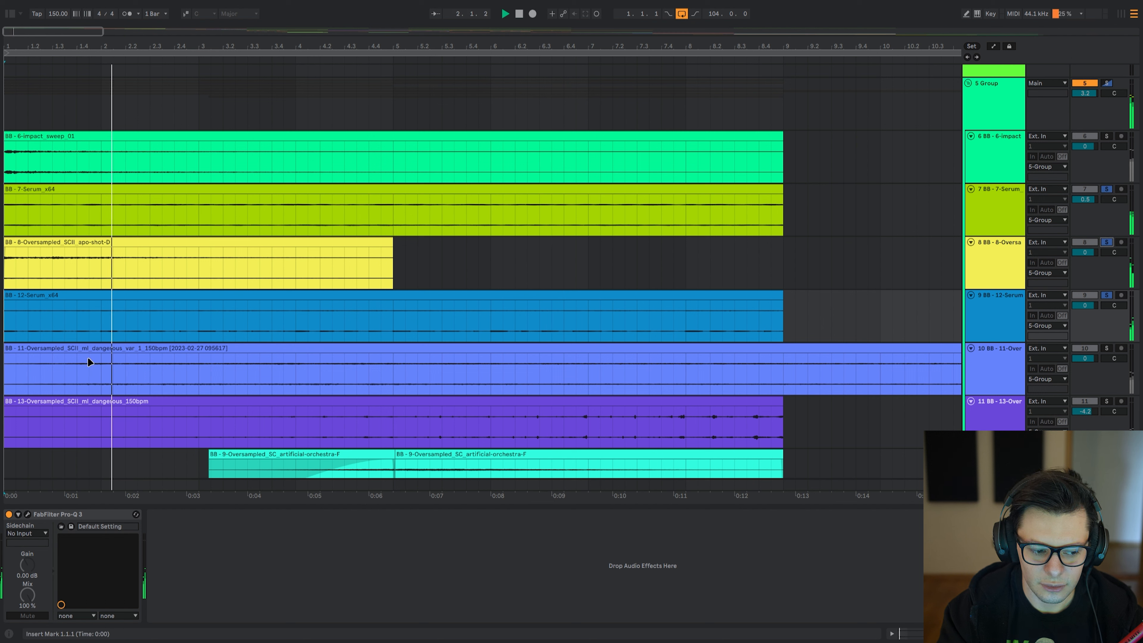
pyautogui.click(10, 382)
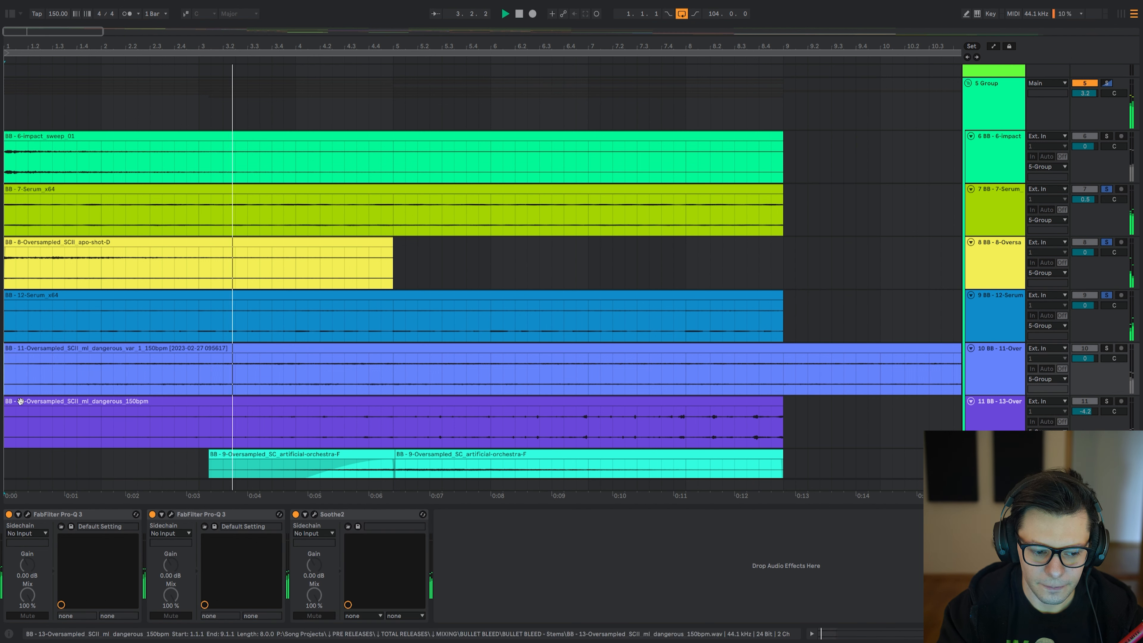
pyautogui.press('space')
pyautogui.press('s')
# - Select track 10's two FabFilter Pro-Q 3 devices and Soothe2, and compare playback from 1.1.1 with all three on and off
pyautogui.click(112, 514)
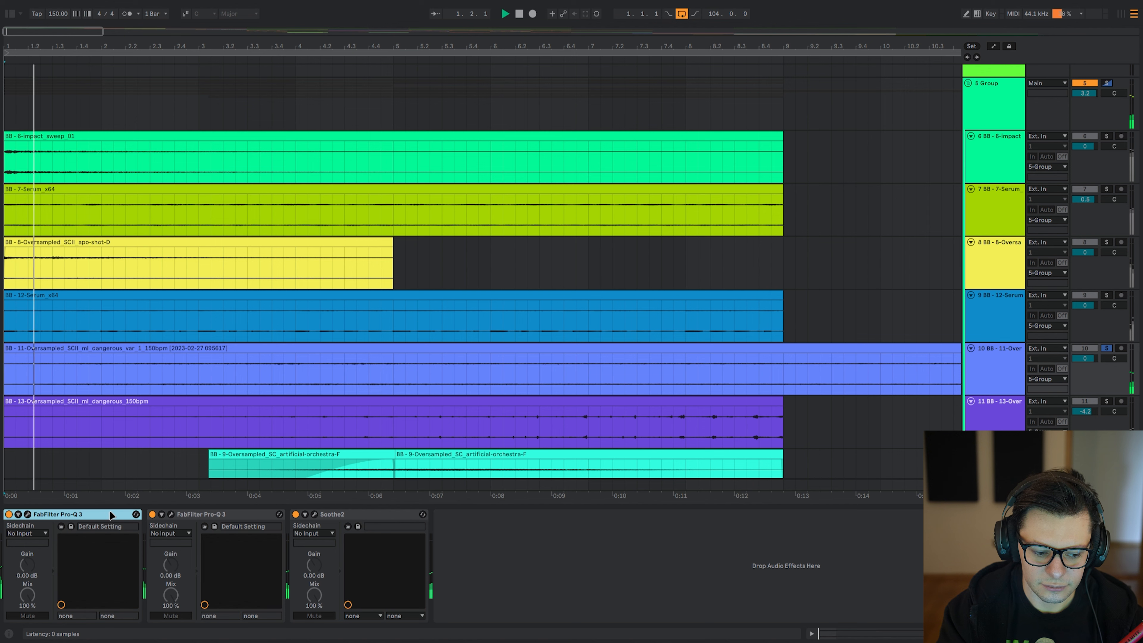
pyautogui.keyDown('shift'); pyautogui.click(346, 516); pyautogui.keyUp('shift')
pyautogui.press('space')
pyautogui.press('0')
pyautogui.press('space')
pyautogui.click(83, 516)
# - Solo tracks 6 to 10 together to hear track 10's devices in context, and return to track 10 soloed alone with playback stopped
pyautogui.scroll(-2, 83, 317)
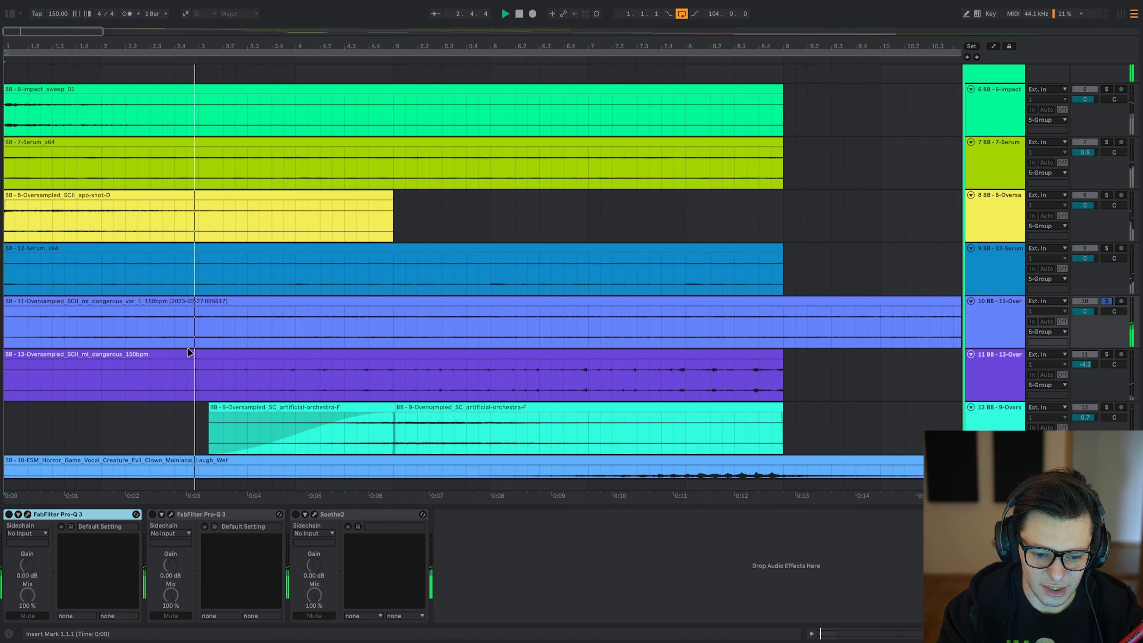
pyautogui.moveTo(174, 335); pyautogui.dragTo(16, 132)
pyautogui.press('s')
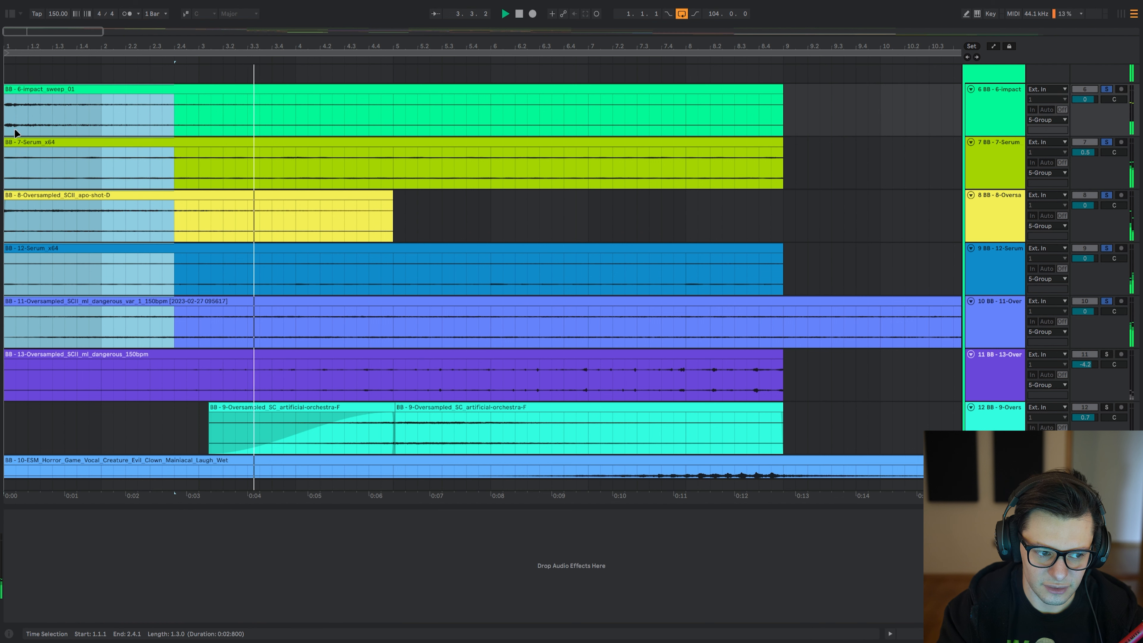
pyautogui.click(16, 333)
pyautogui.click(71, 514)
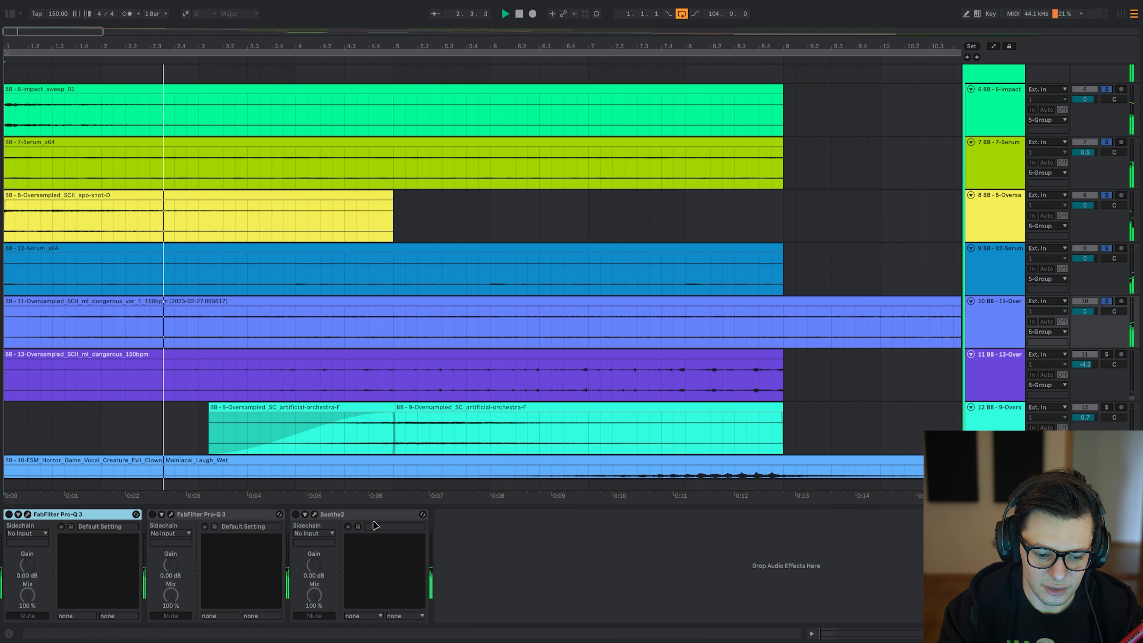
pyautogui.press('space')
pyautogui.press('s')
pyautogui.press('s')
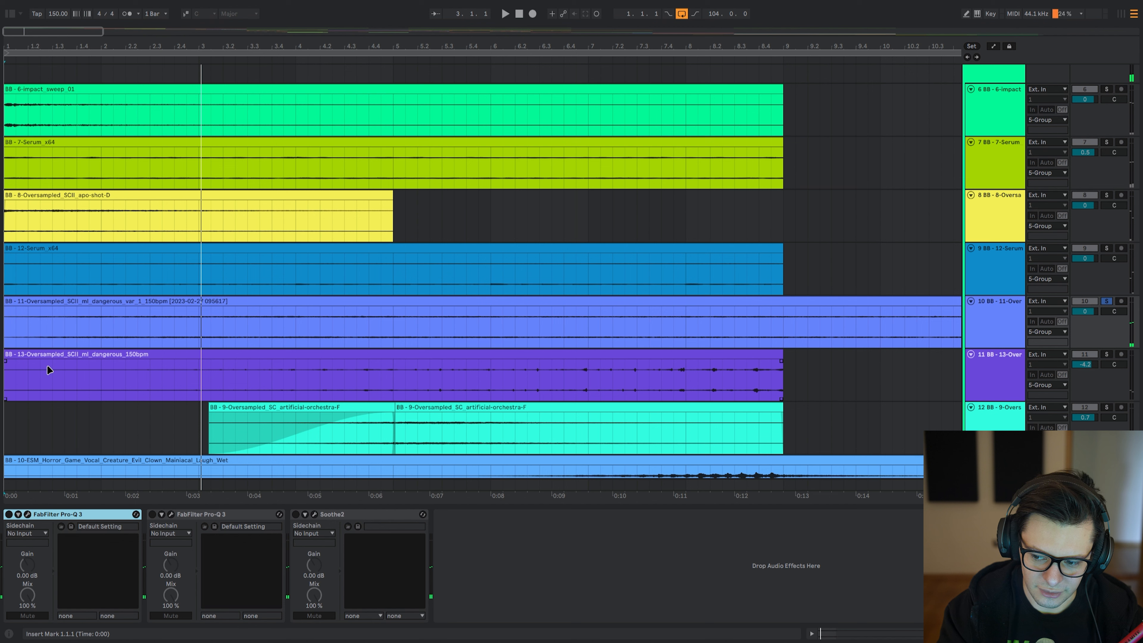
# - Play track 10 with its first FabFilter Pro-Q 3 enabled and its EQ window placed over the arrangement
pyautogui.press('space')
pyautogui.click(8, 514)
pyautogui.click(27, 514)
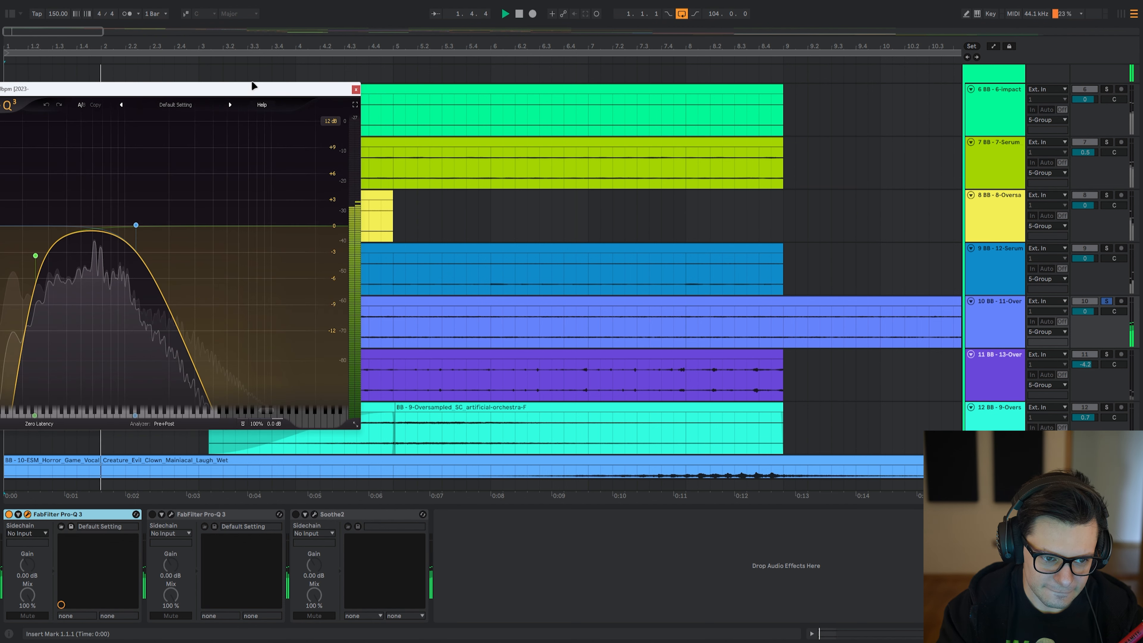
pyautogui.moveTo(252, 78); pyautogui.dragTo(660, 43)
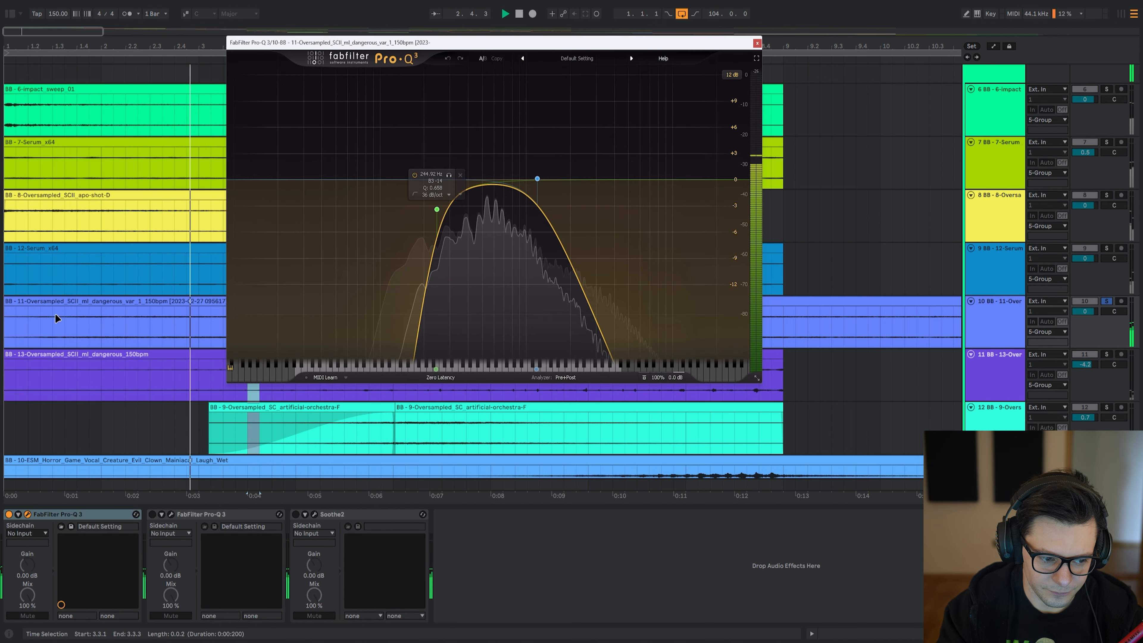
pyautogui.click(7, 284)
pyautogui.click(7, 338)
pyautogui.moveTo(549, 45); pyautogui.dragTo(462, 59)
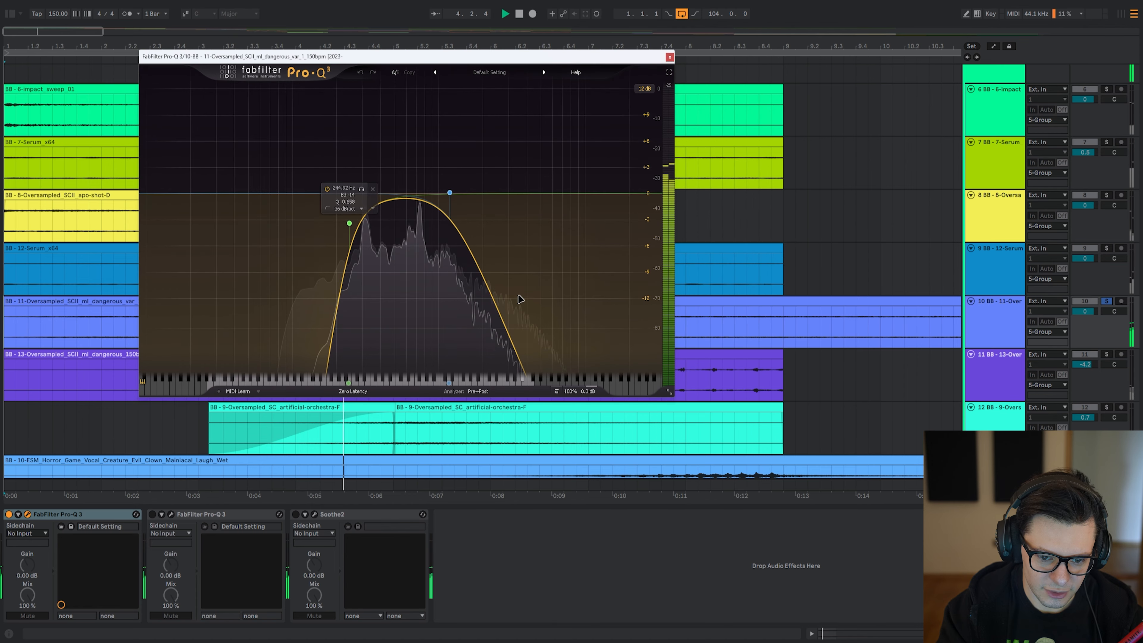
# - Try lowering the low cut on track 10's first Pro-Q 3 to about 15 Hz during playback, undo it and stop playback
pyautogui.moveTo(342, 225); pyautogui.dragTo(216, 225)
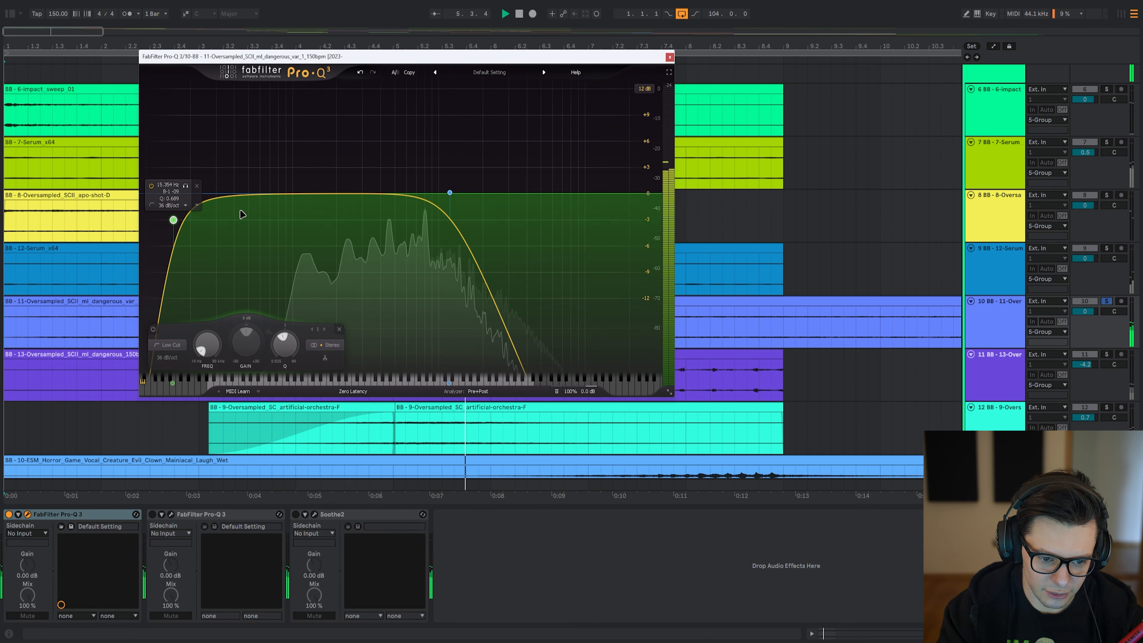
pyautogui.click(361, 73)
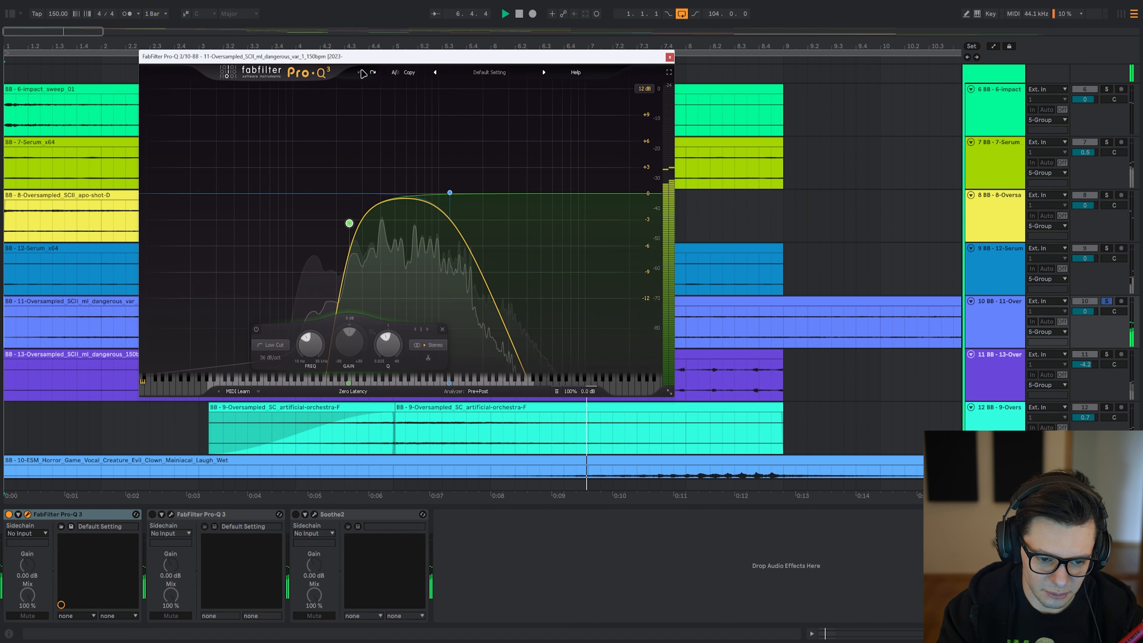
pyautogui.press('space')
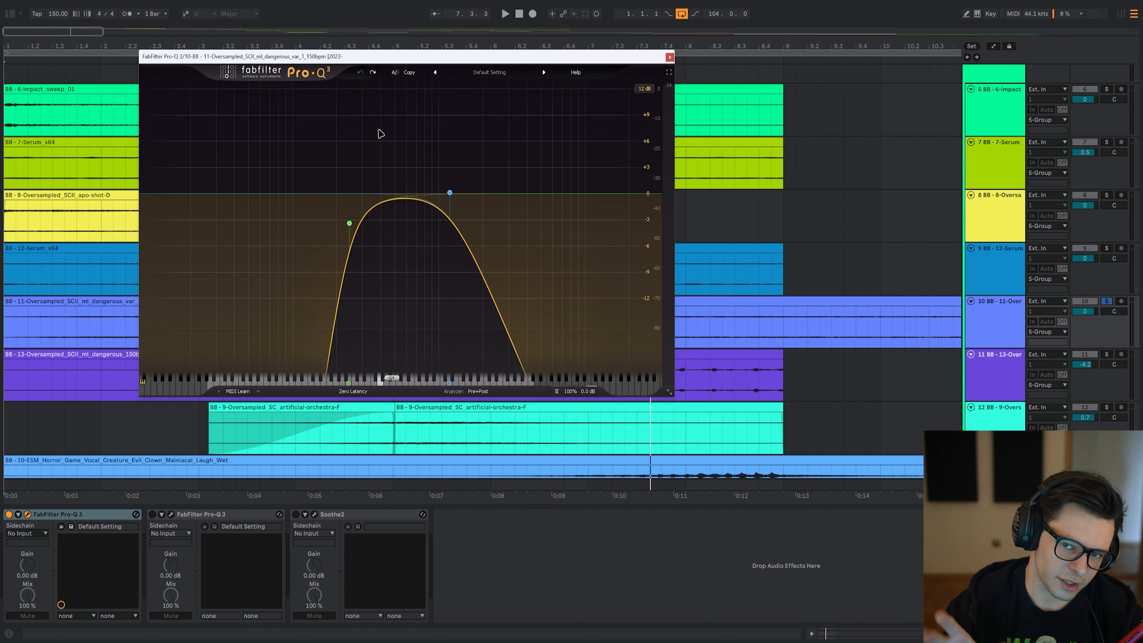
# - Enable track 10's second FabFilter Pro-Q 3 and open both EQ windows to examine their curves
pyautogui.click(200, 514)
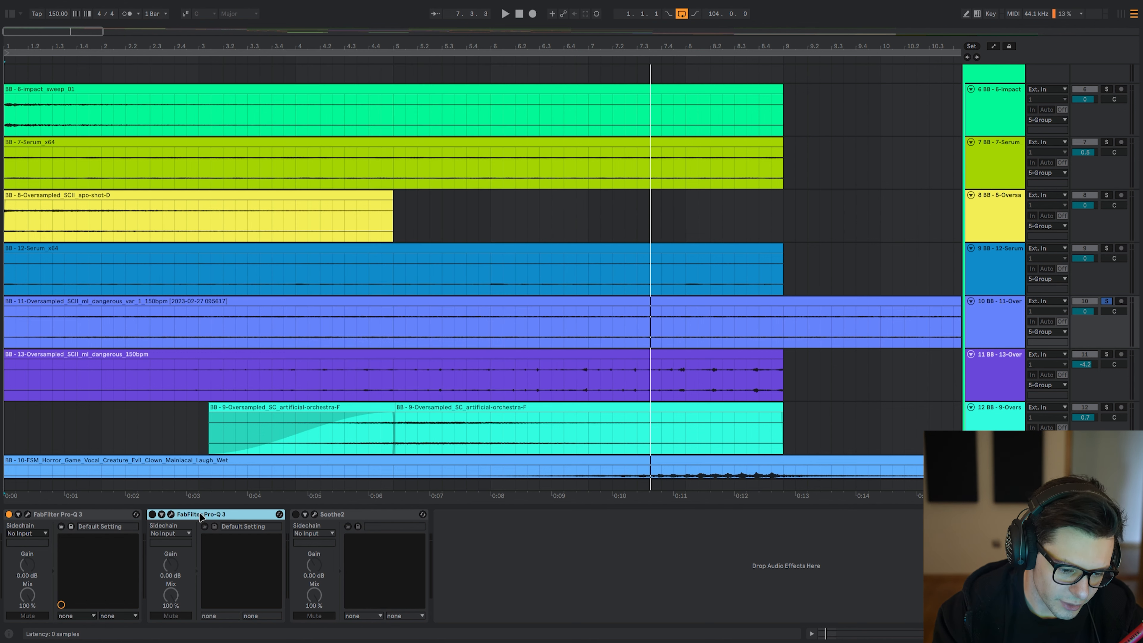
pyautogui.click(172, 514)
pyautogui.moveTo(178, 99); pyautogui.dragTo(599, 65)
pyautogui.click(27, 514)
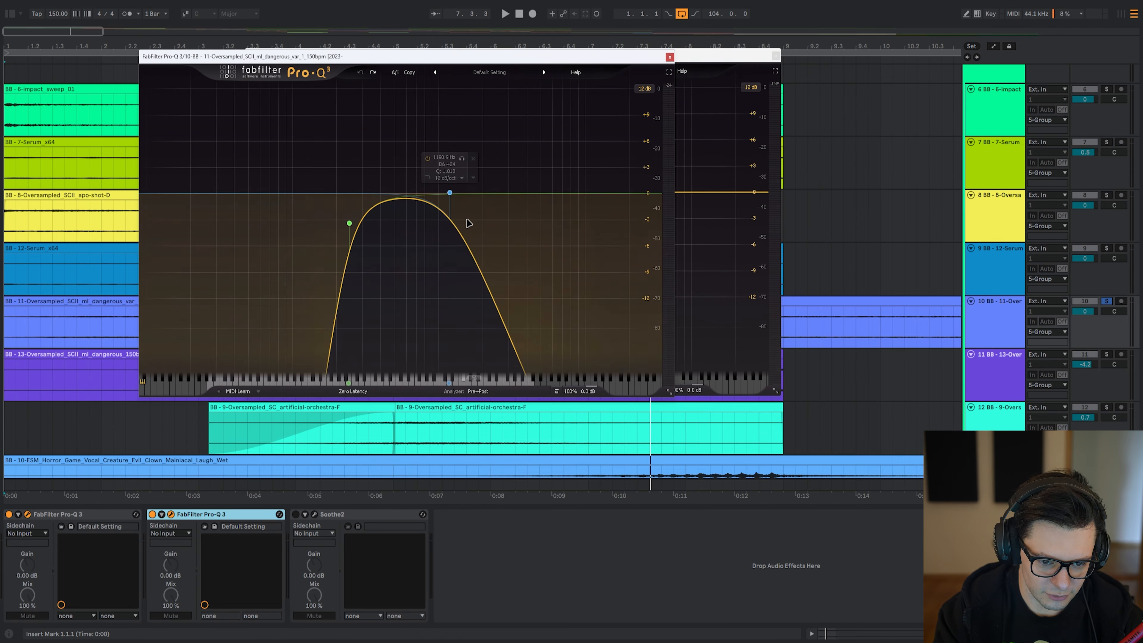
pyautogui.click(694, 167)
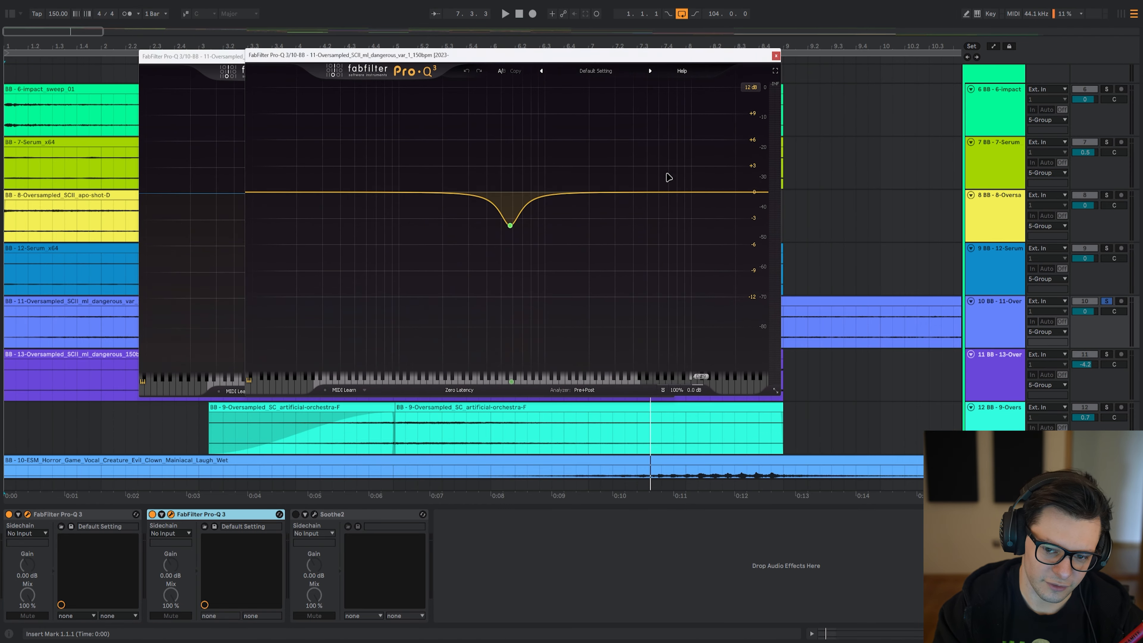
pyautogui.click(222, 157)
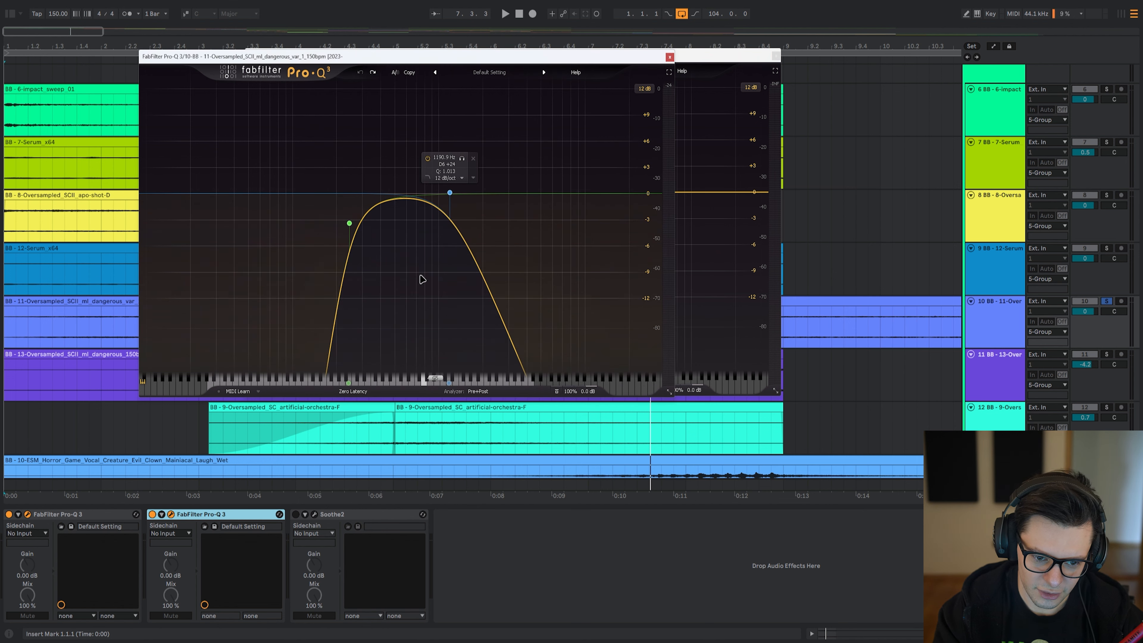
# - Play track 10 and compare the second Pro-Q 3's 577 Hz cut on and off, with both EQ windows closed at the end
pyautogui.click(670, 58)
pyautogui.press('space')
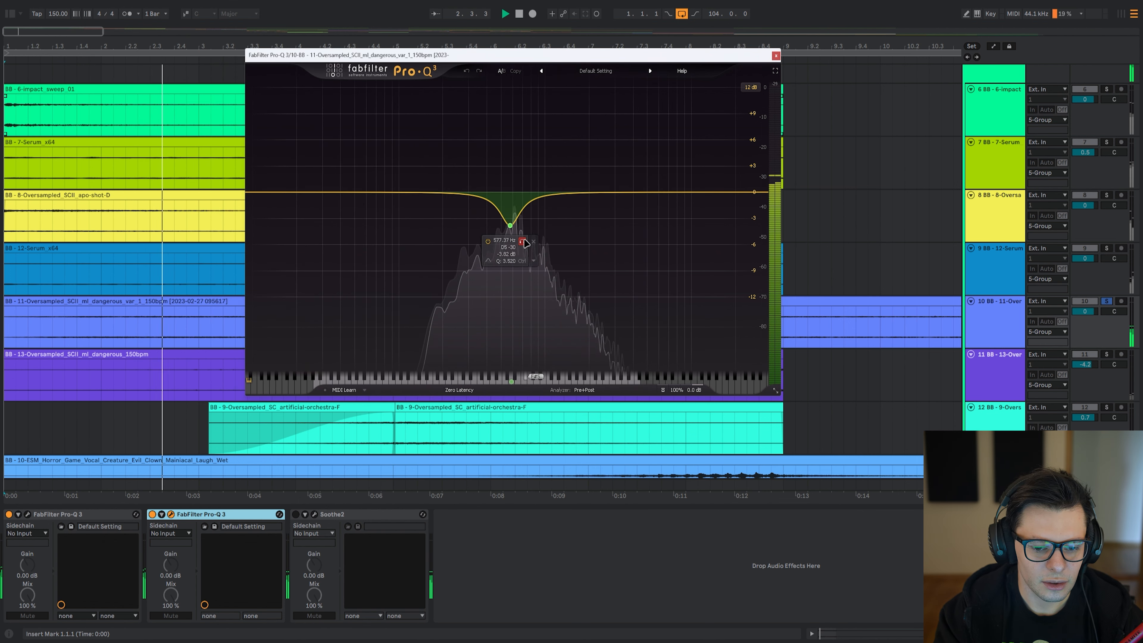
pyautogui.click(488, 241)
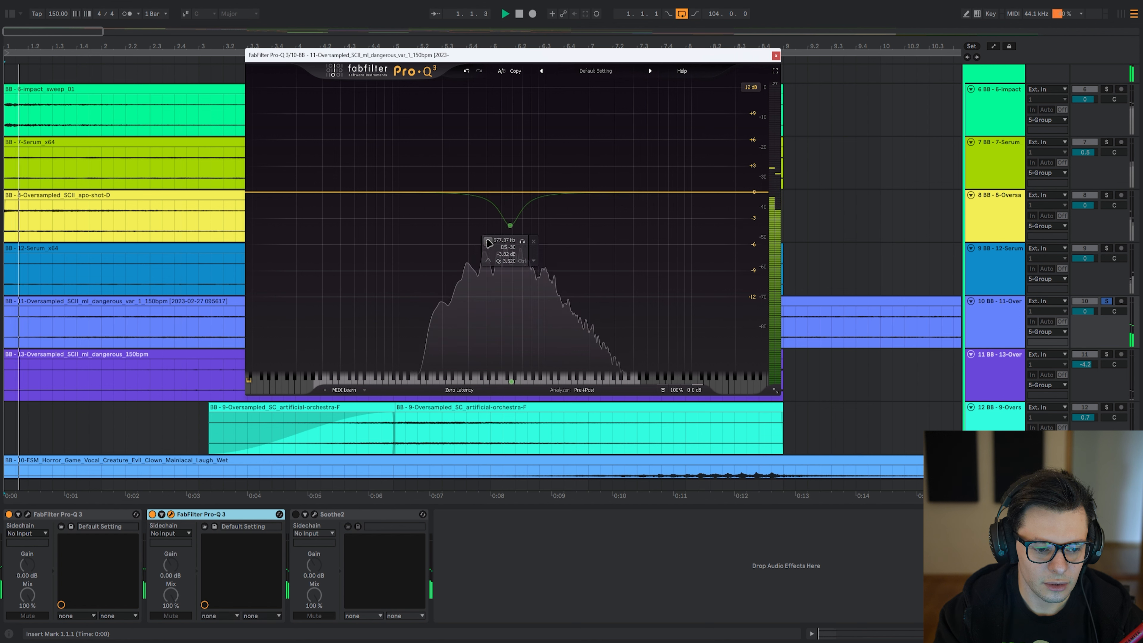
pyautogui.click(488, 242)
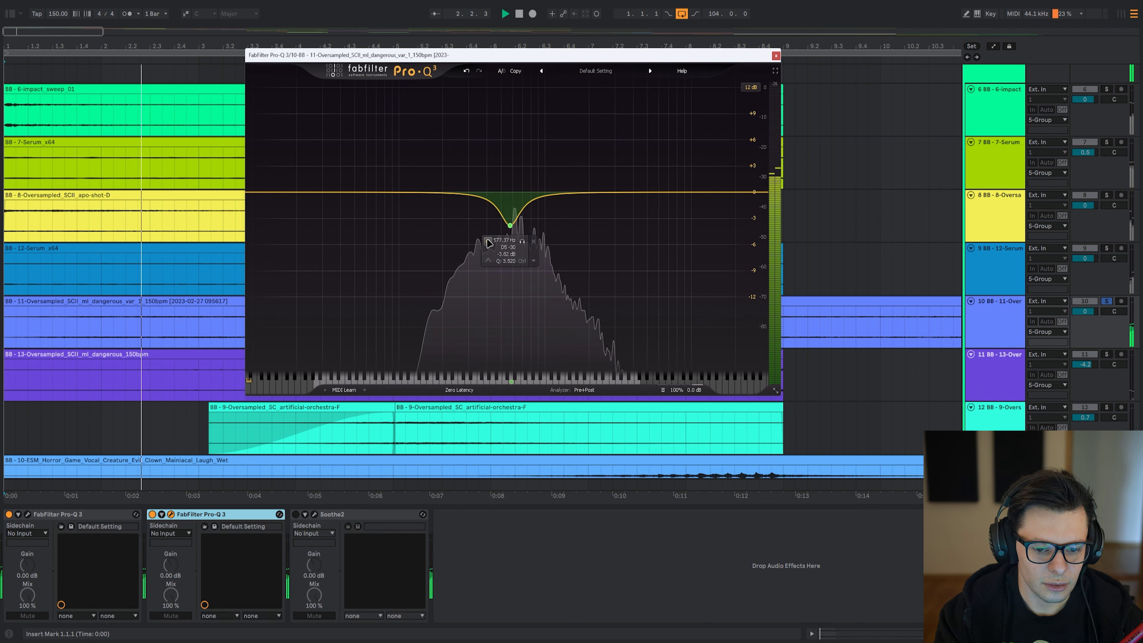
pyautogui.click(488, 241)
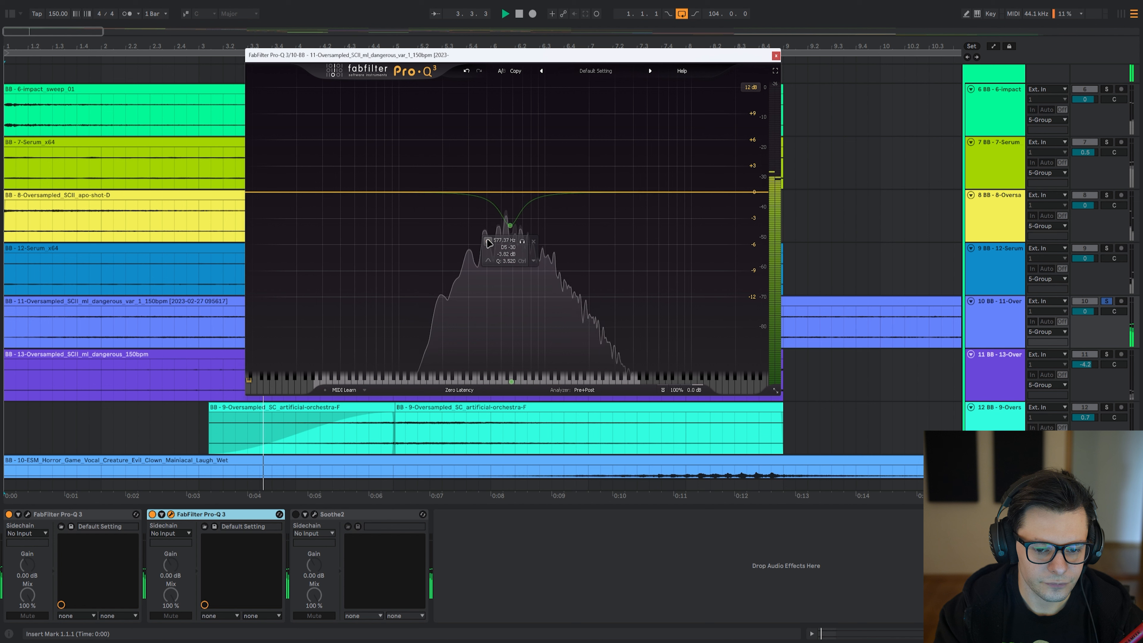
pyautogui.click(488, 242)
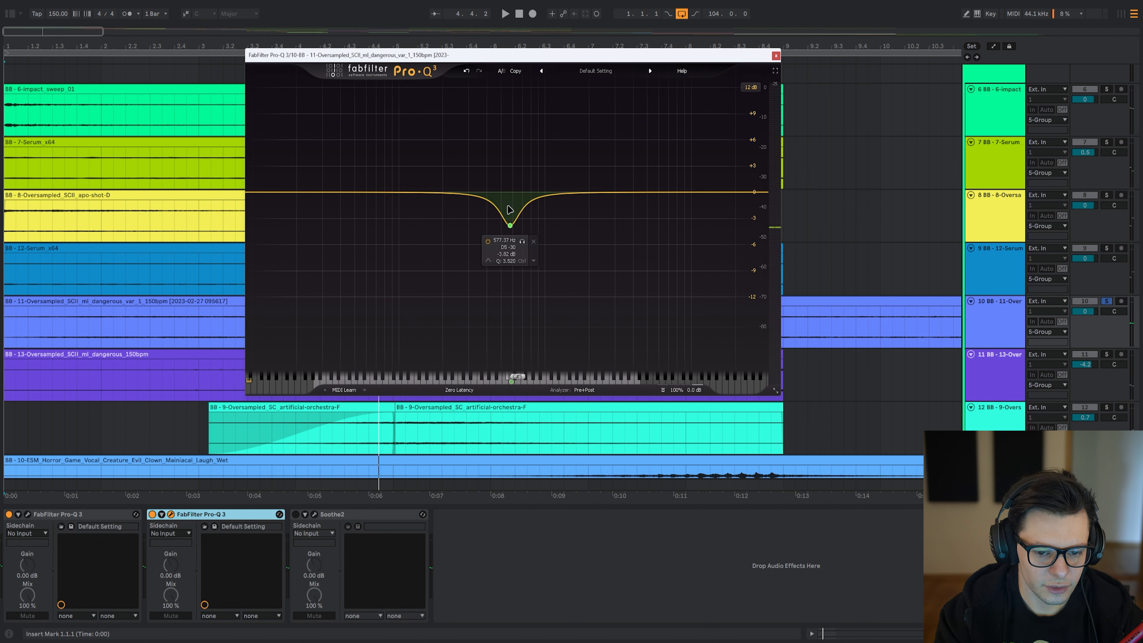
pyautogui.press('Escape')
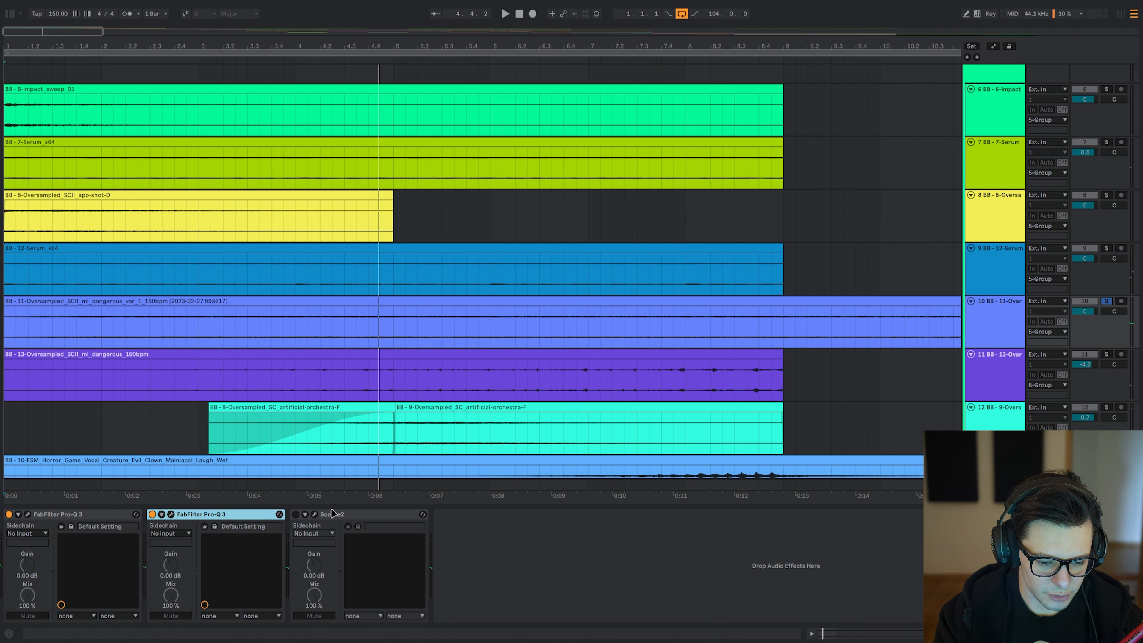
# - Enable Soothe2 on track 10, open its window and play the track from 1.1.1
pyautogui.click(329, 516)
pyautogui.press('0')
pyautogui.click(314, 514)
pyautogui.press('space')
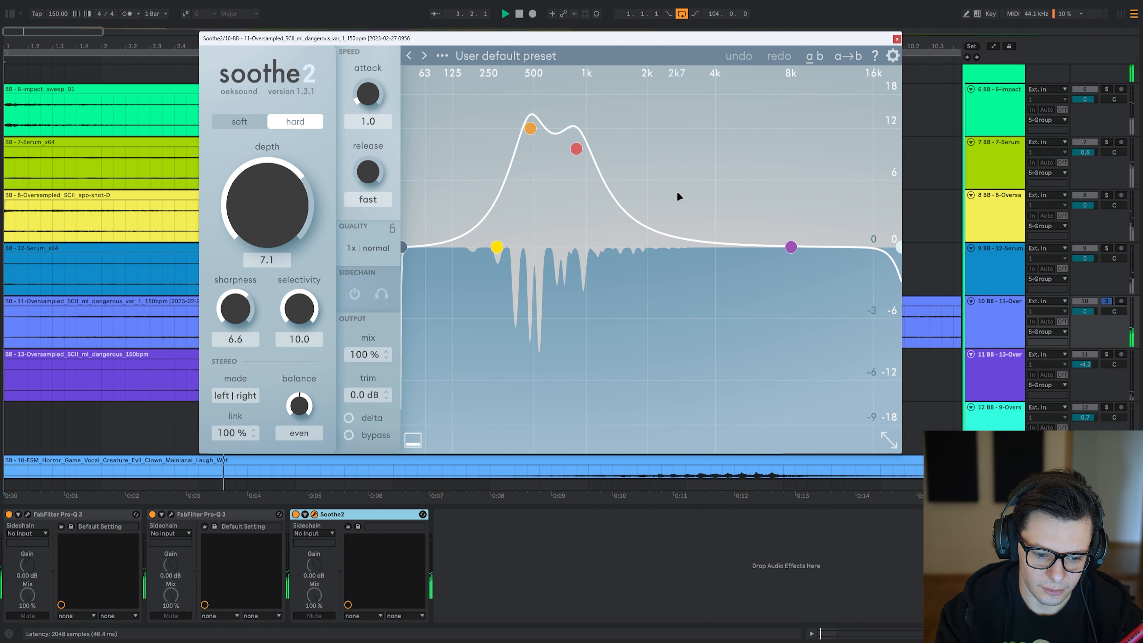
# - Compare track 10's playback with Soothe2 off and on, close its window and stop playback
pyautogui.click(296, 514)
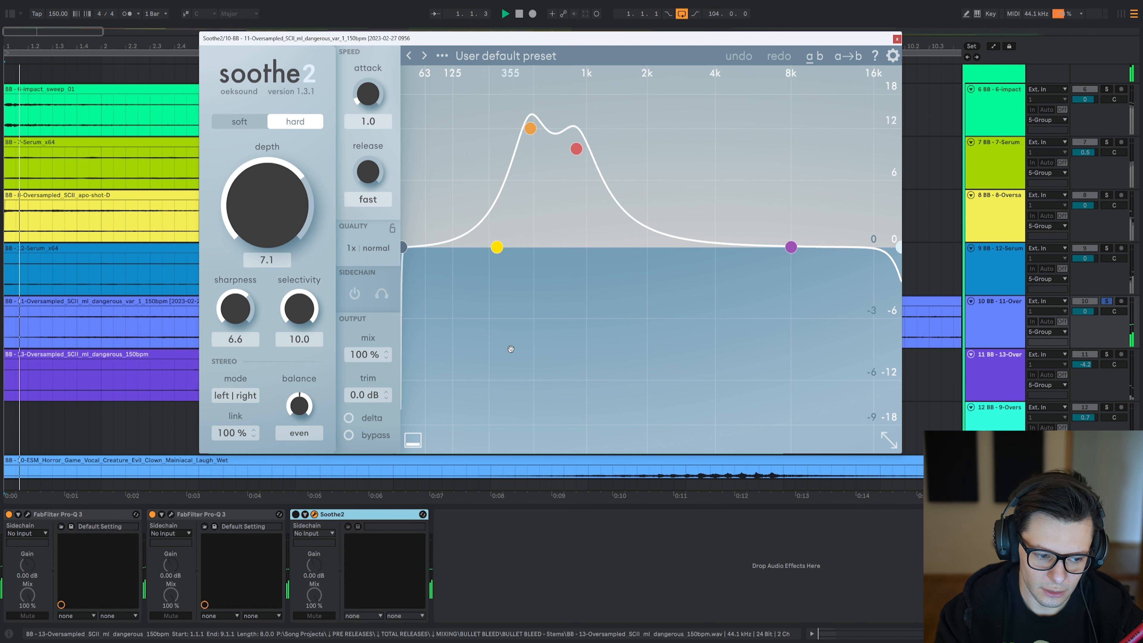
pyautogui.click(114, 333)
pyautogui.click(364, 515)
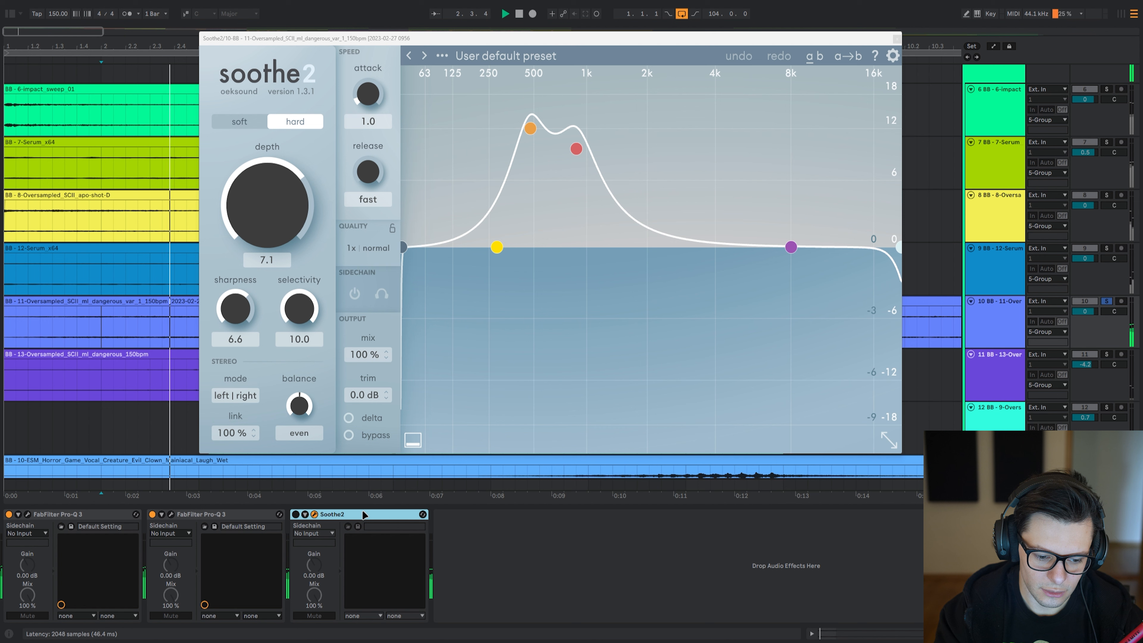
pyautogui.press('0')
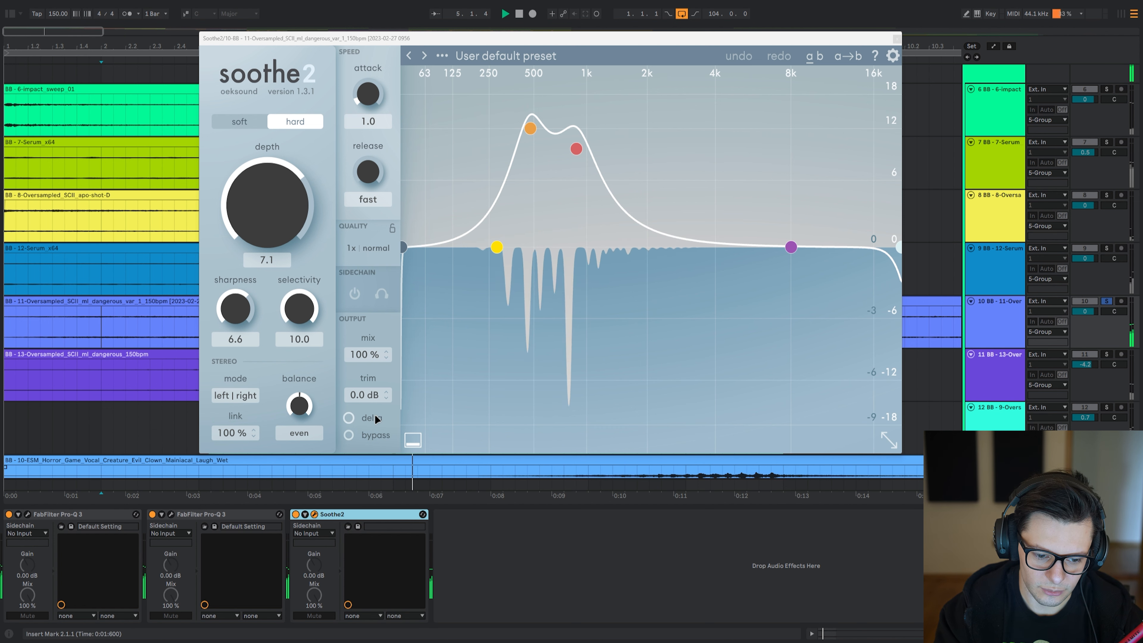
pyautogui.moveTo(373, 415)
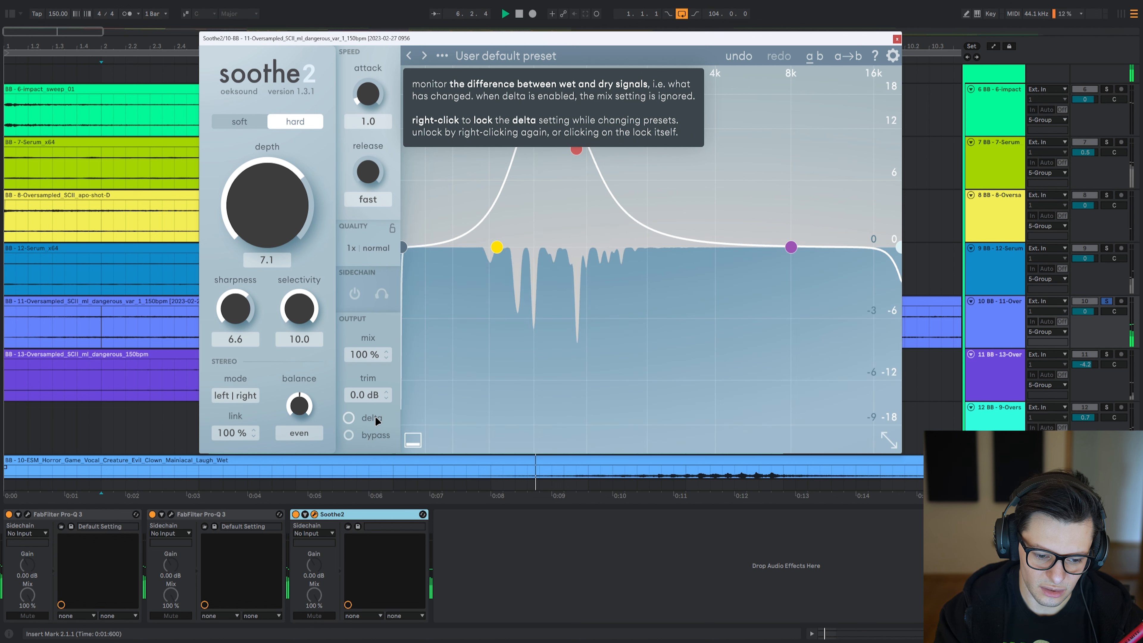
pyautogui.press('Escape')
pyautogui.press('space')
# - Solo tracks 6 to 10 together and play them from 1.1.1 to hear the processed layers in context
pyautogui.scroll(1, 270, 355)
pyautogui.moveTo(284, 337); pyautogui.dragTo(4, 113)
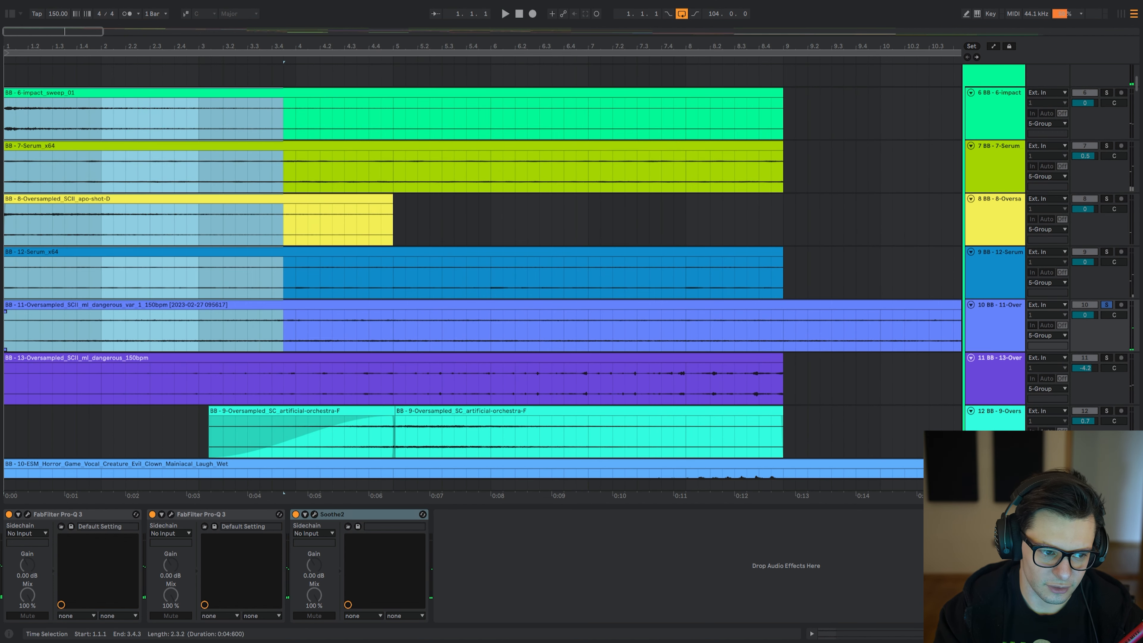
pyautogui.press('s')
pyautogui.press('space')
pyautogui.click(224, 335)
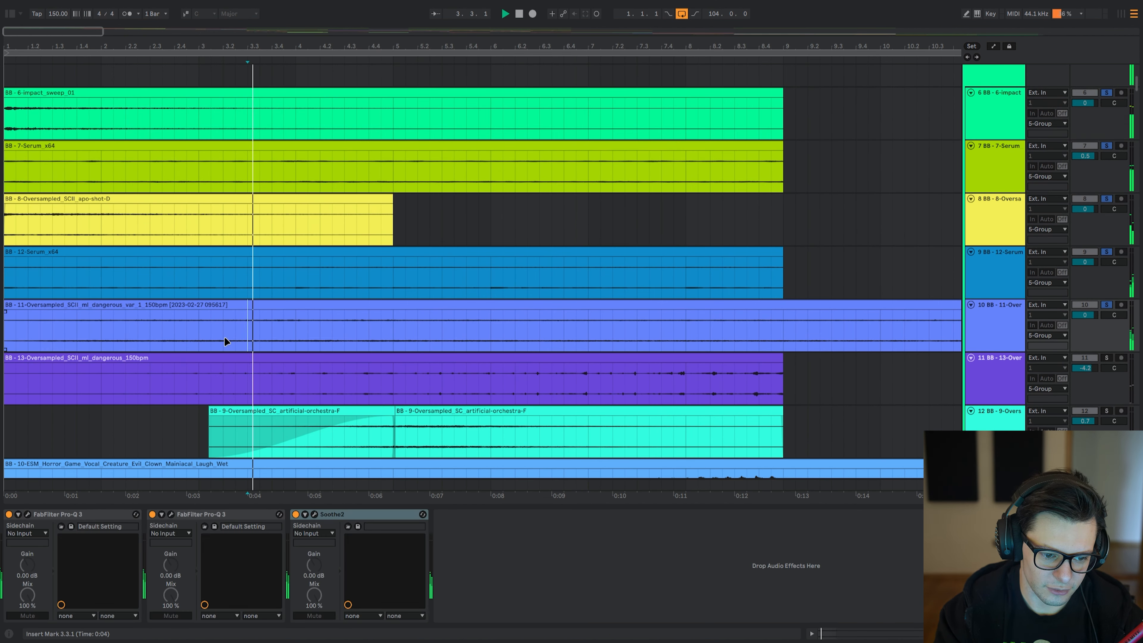
# - Solo track 11's dangerous_150bpm stem from 5.1.1, and turn off its FabFilter Pro-Q 3 with the EQ window open
pyautogui.click(394, 388)
pyautogui.press('s')
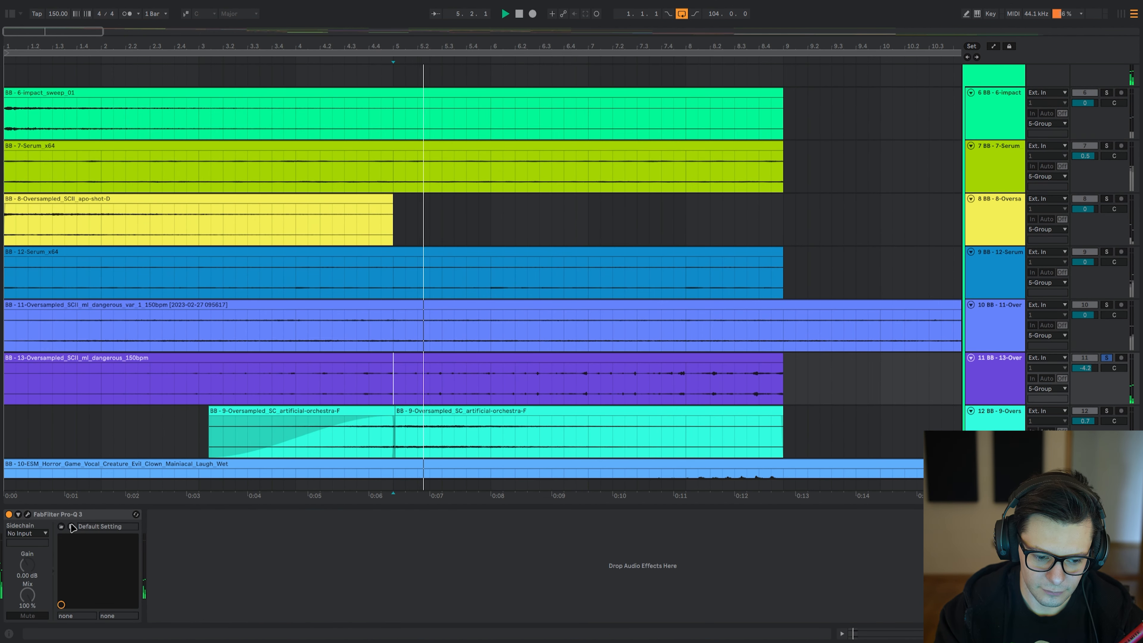
pyautogui.click(66, 517)
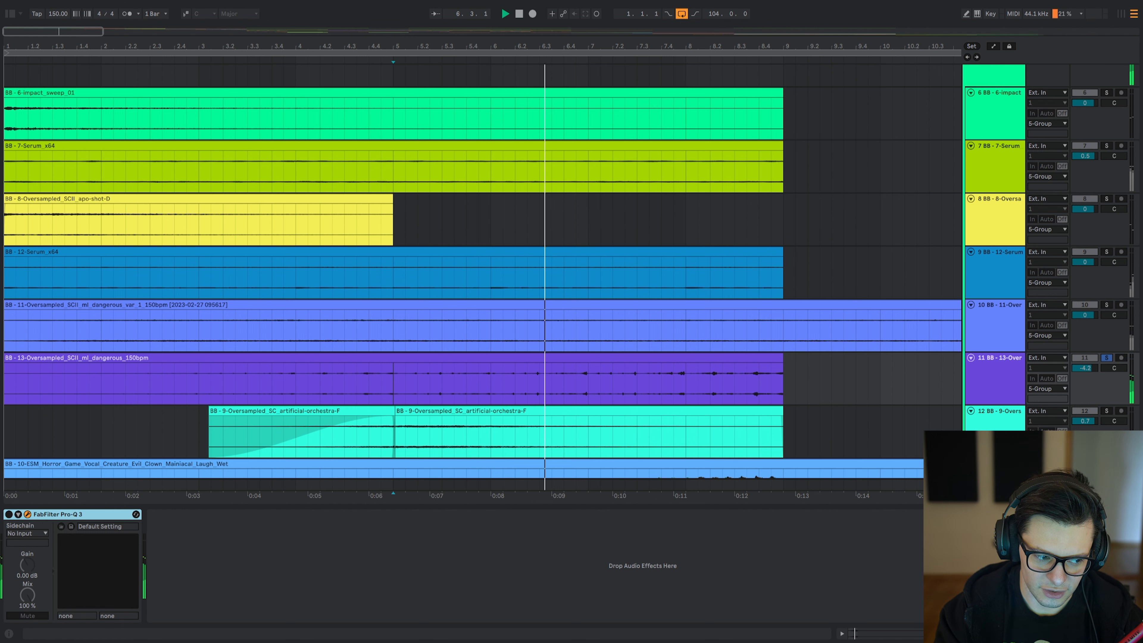
pyautogui.click(27, 514)
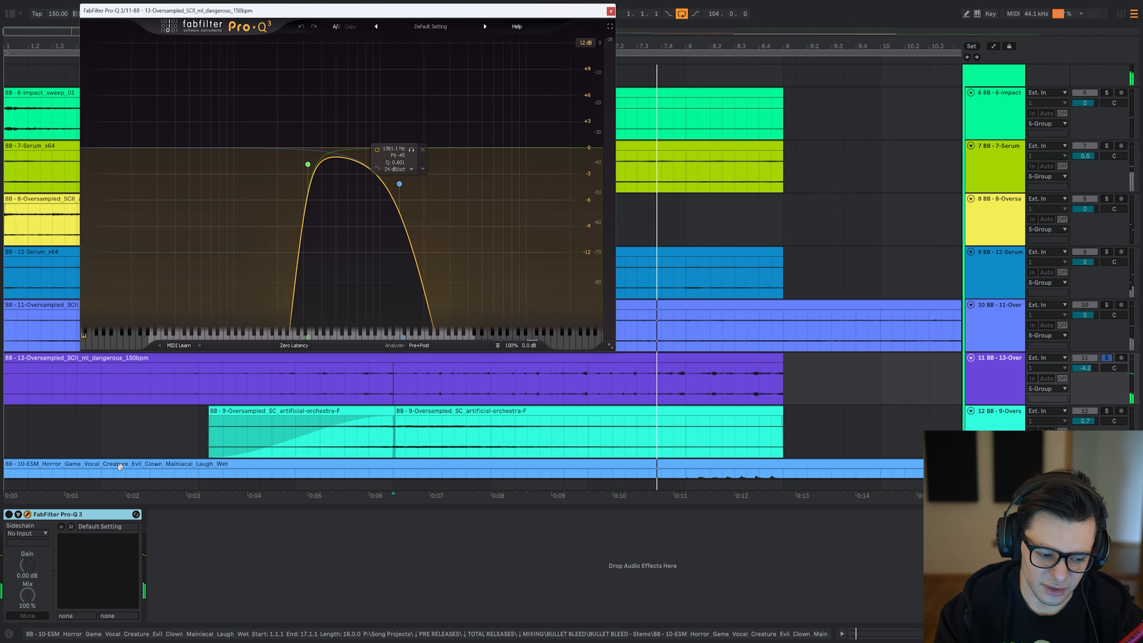
# - Turn track 11's Pro-Q 3 back on and play it from 5.1.1, both soloed and together with the other tracks
pyautogui.press('s')
pyautogui.press('space')
pyautogui.press('space')
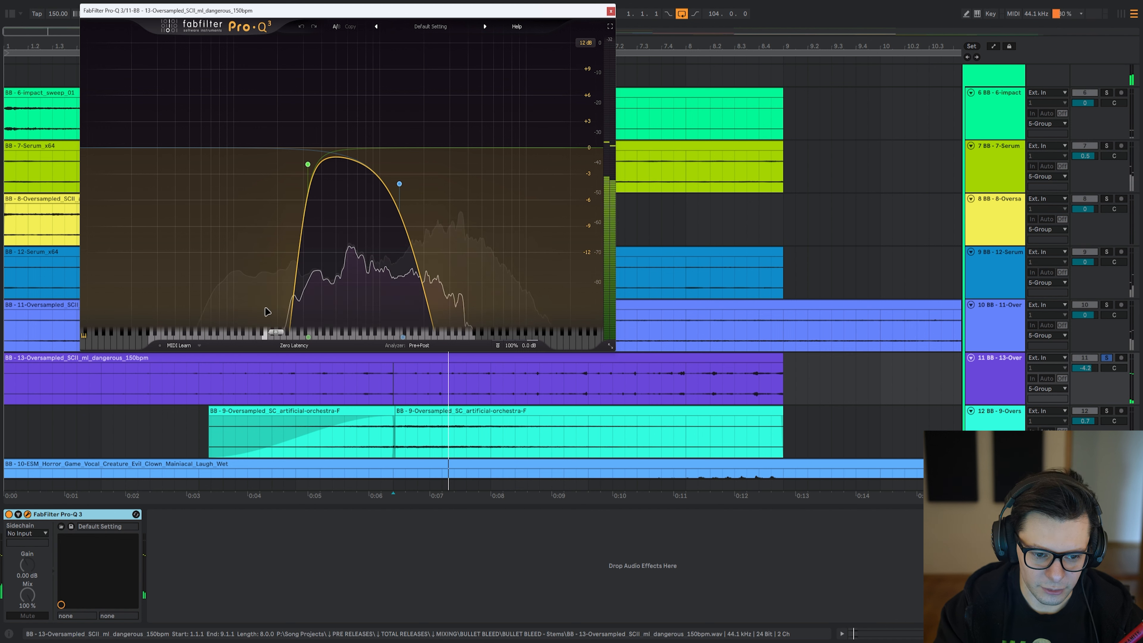
pyautogui.press('space')
pyautogui.press('space')
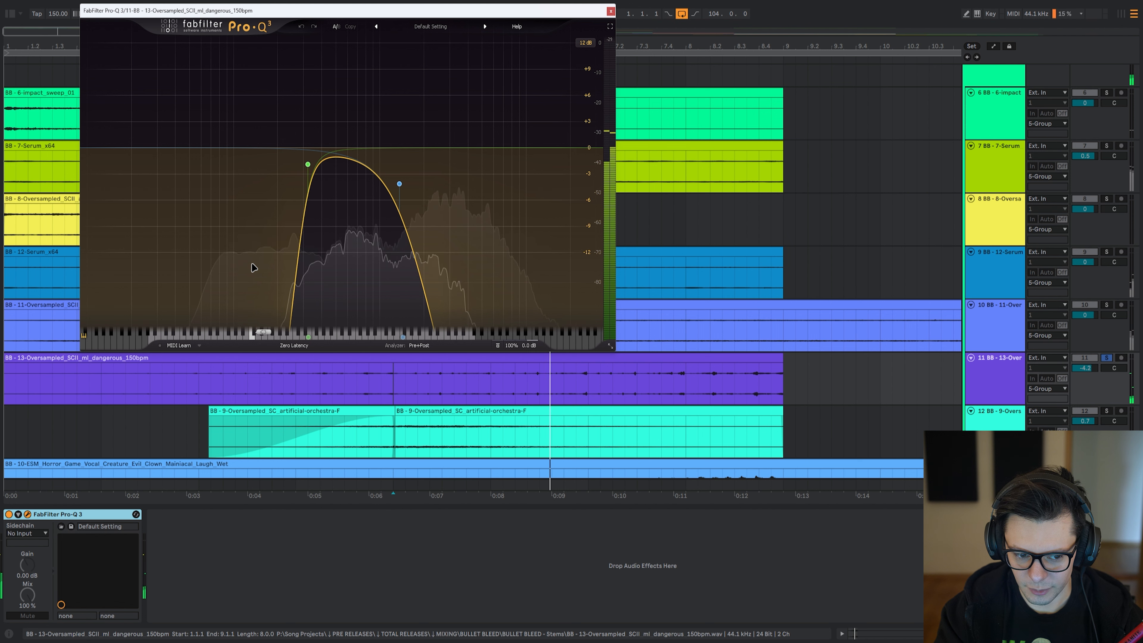
pyautogui.press('s')
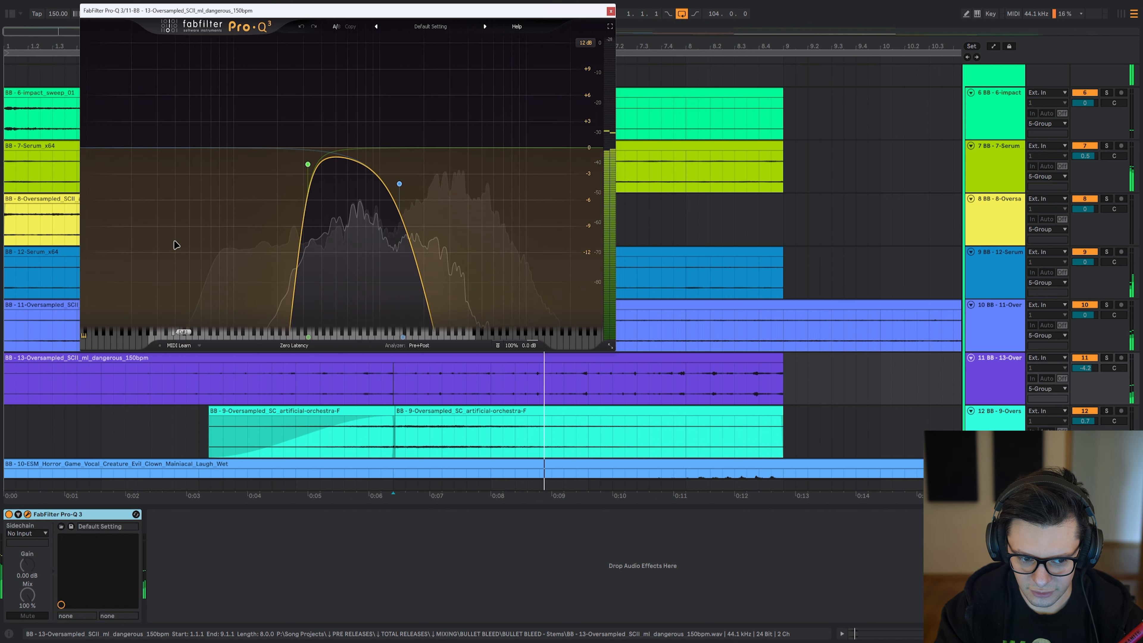
pyautogui.press('space')
# - Try shifting both cut bands of track 11's Pro-Q 3 higher and lower in frequency, undoing each shift, and stop playback
pyautogui.moveTo(247, 81); pyautogui.dragTo(411, 201)
pyautogui.moveTo(305, 167); pyautogui.dragTo(415, 160)
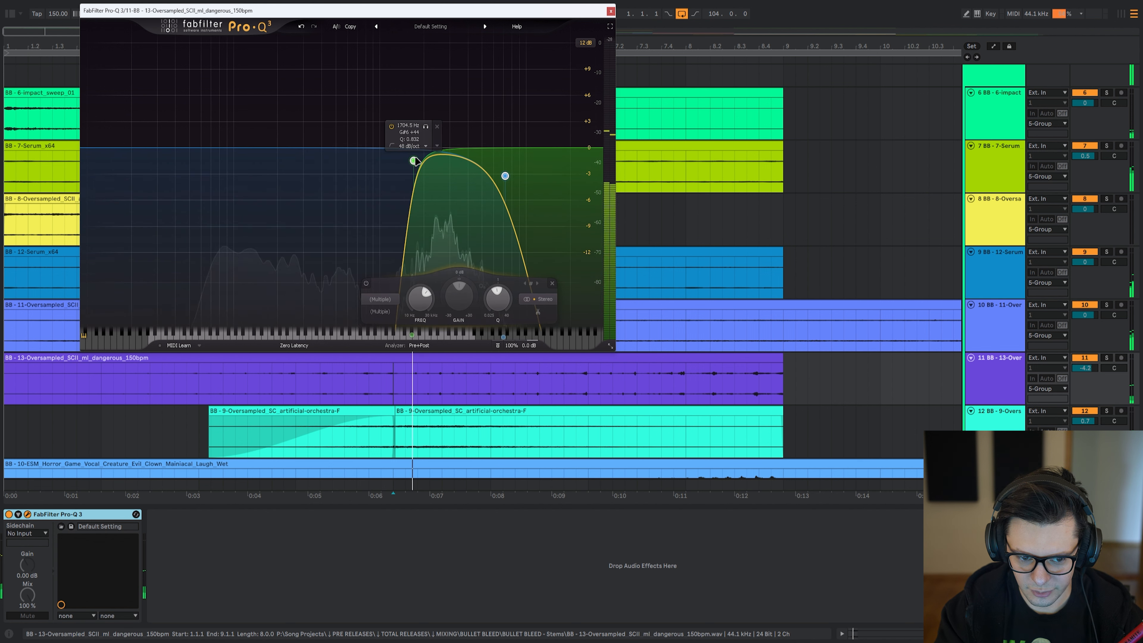
pyautogui.click(303, 29)
pyautogui.moveTo(309, 164); pyautogui.dragTo(215, 165)
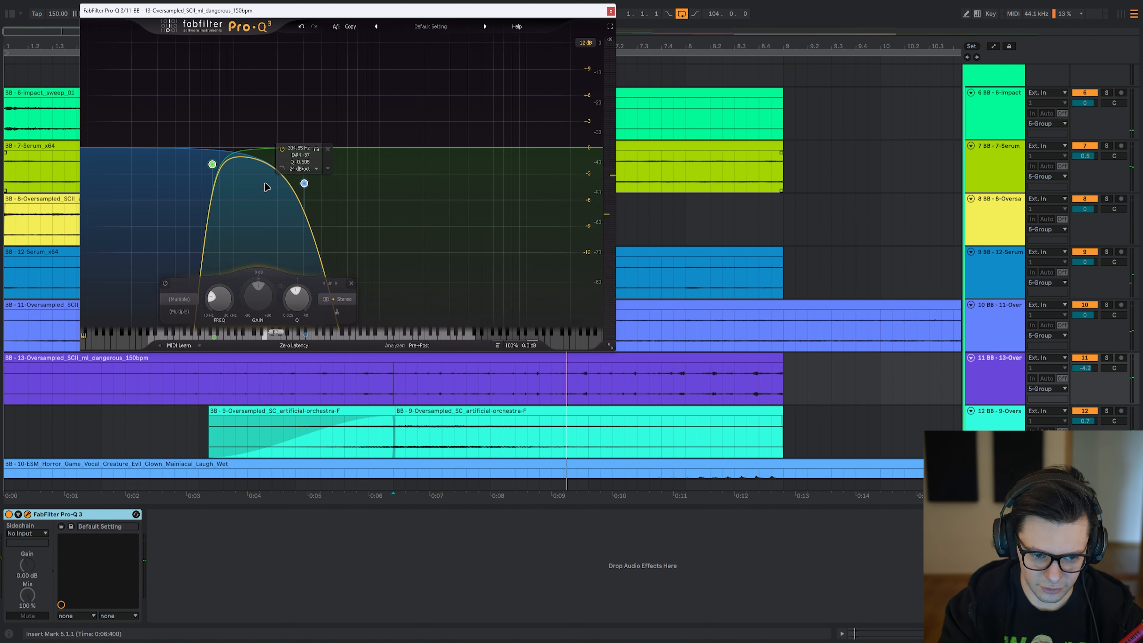
pyautogui.click(301, 26)
pyautogui.press('space')
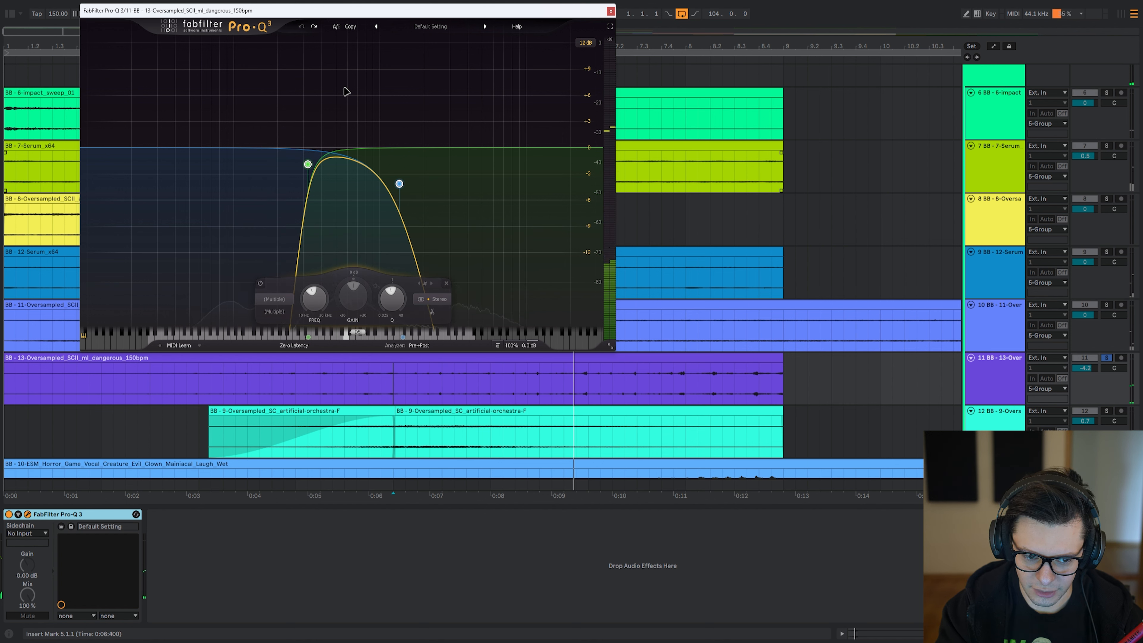
# - Deselect the EQ bands, close track 11's Pro-Q 3 window and unsolo the track
pyautogui.click(349, 88)
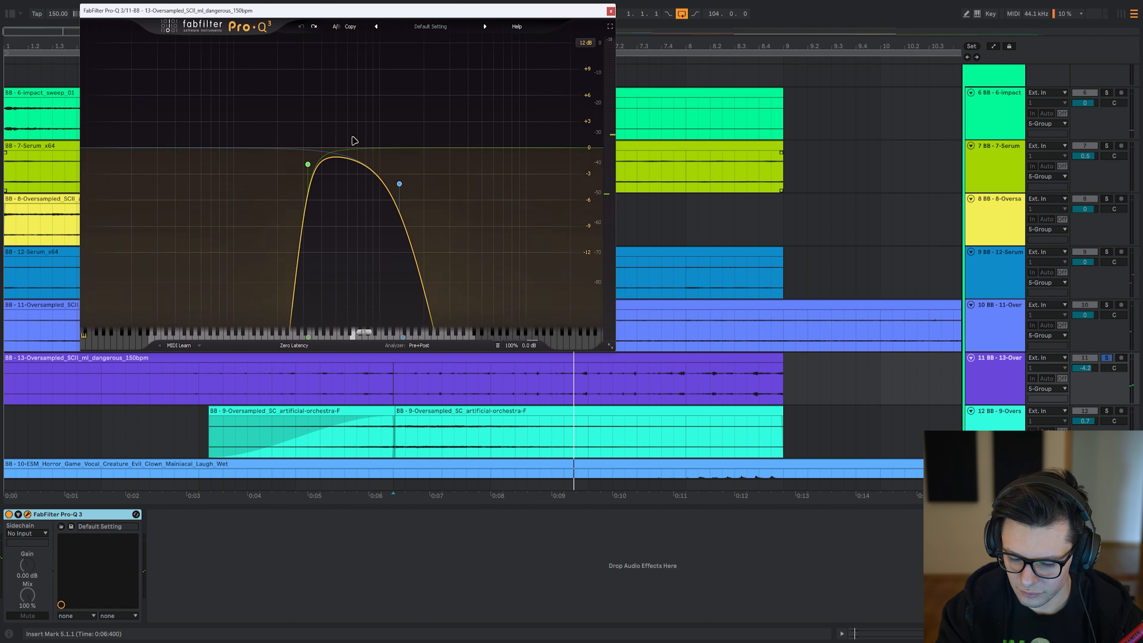
pyautogui.moveTo(418, 171)
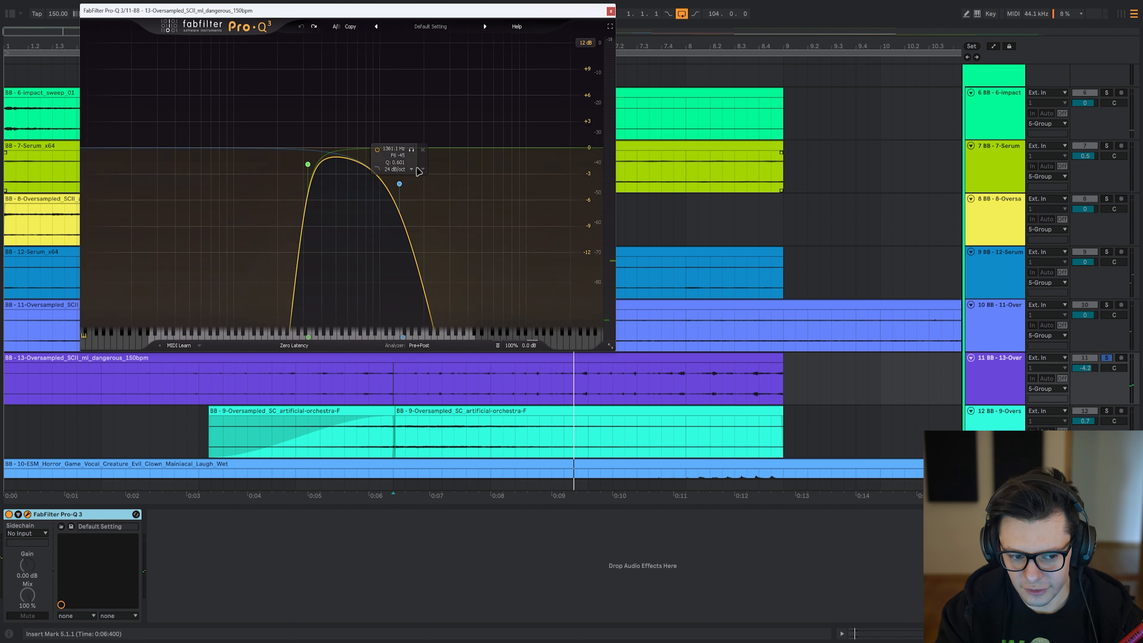
pyautogui.click(331, 451)
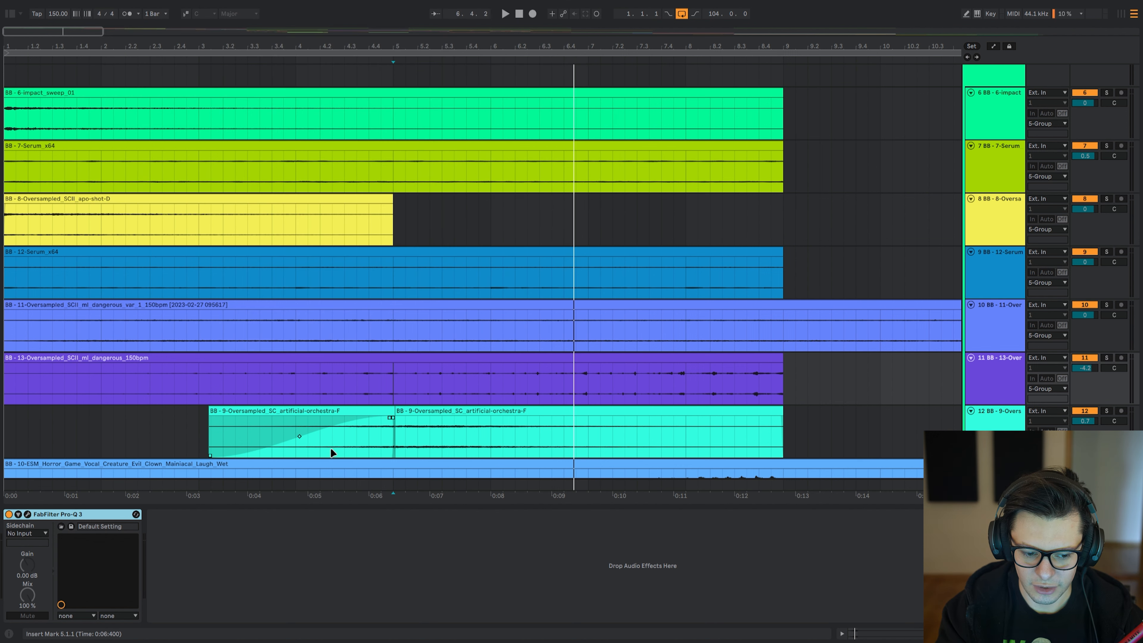
# - Solo track 12's artificial-orchestra stem, play it from 4.1.3 with its Pro-Q 3 turned off, and open the EQ window
pyautogui.scroll(-3, 396, 334)
pyautogui.moveTo(400, 288); pyautogui.dragTo(169, 290)
pyautogui.hotkey('ctrl', 'z')
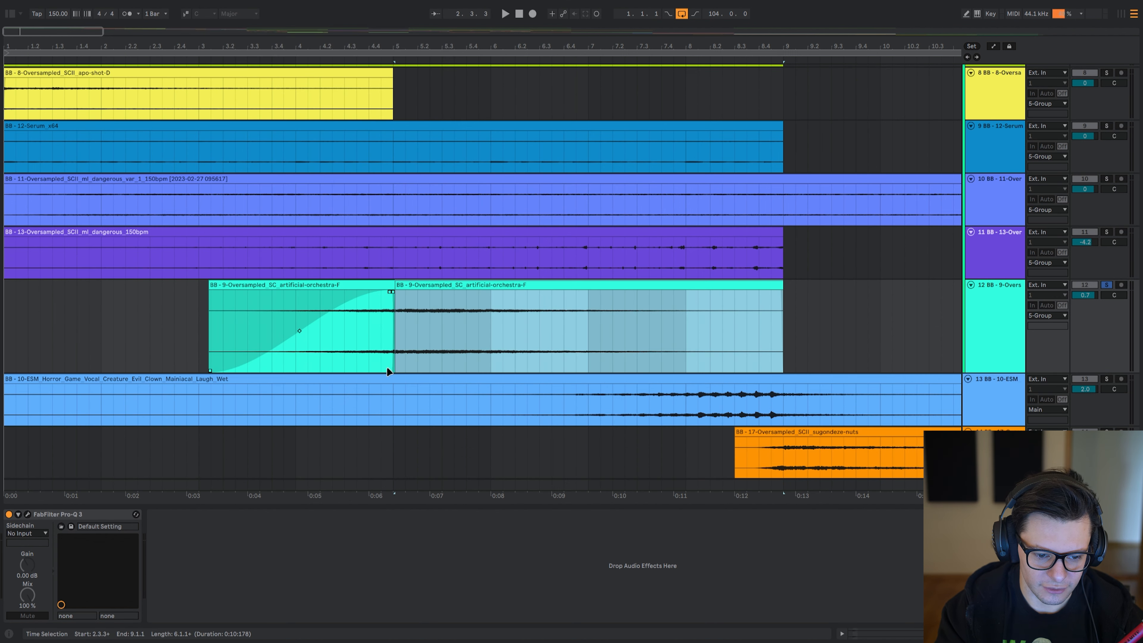
pyautogui.click(306, 366)
pyautogui.press('space')
pyautogui.click(28, 514)
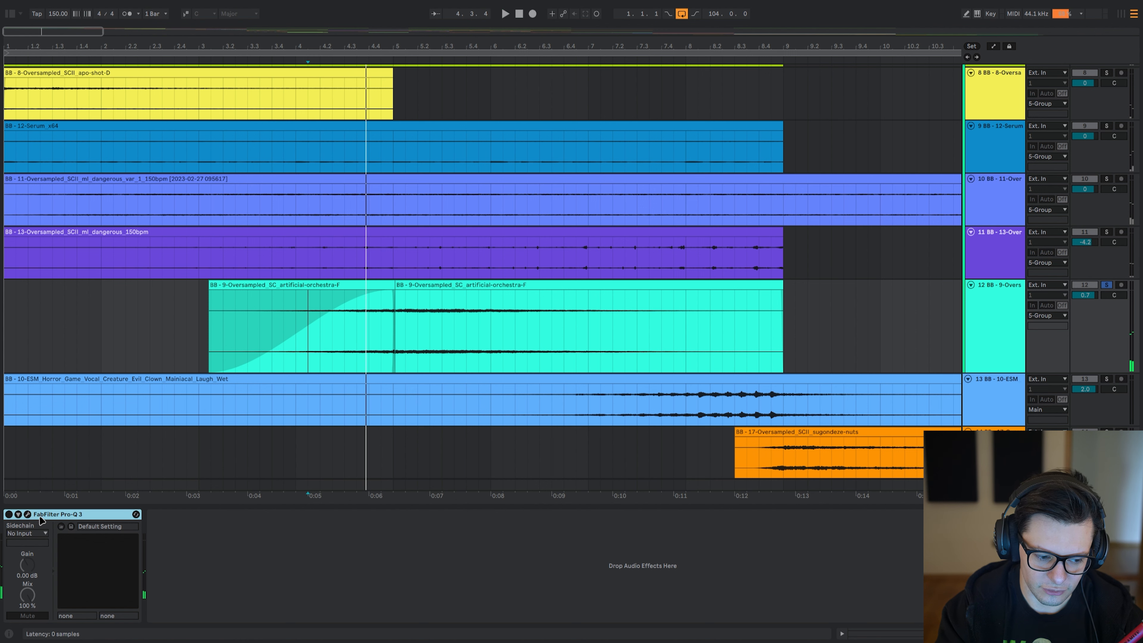
pyautogui.moveTo(239, 147); pyautogui.dragTo(84, 57)
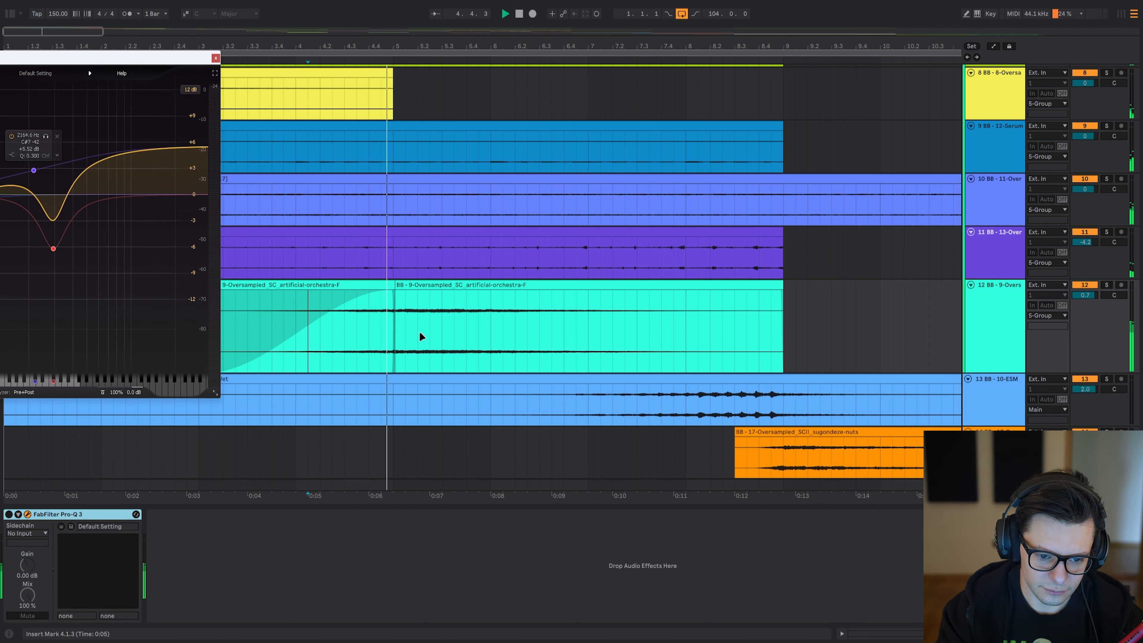
# - Turn track 12's Pro-Q 3 back on and play it from 4.3.3 together with the other tracks
pyautogui.scroll(-2, 378, 290)
pyautogui.click(357, 288)
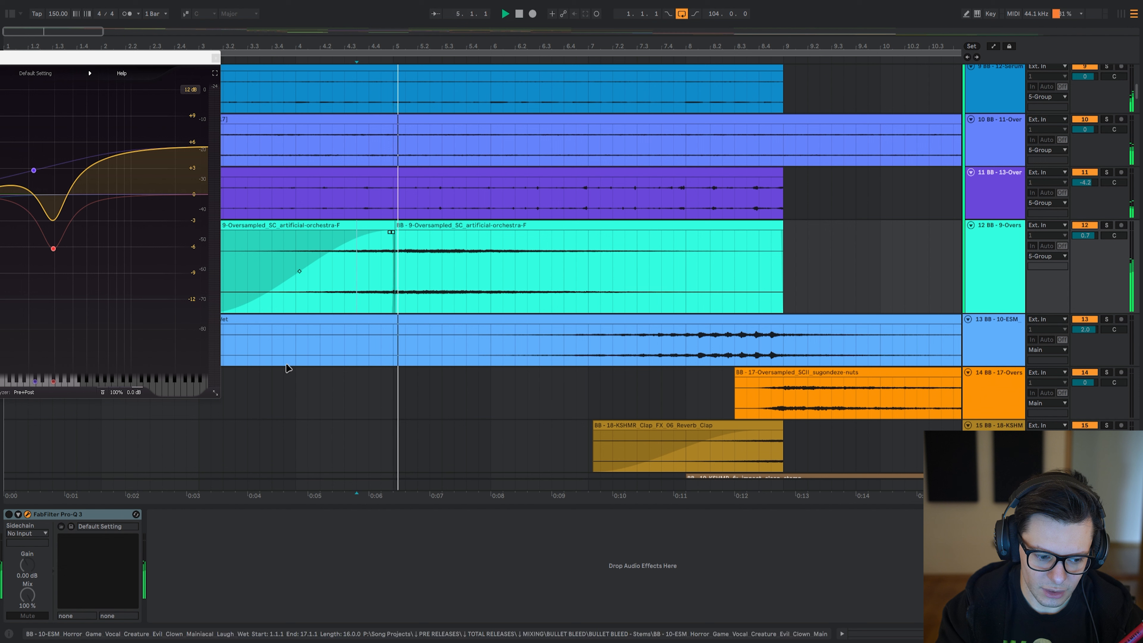
pyautogui.click(74, 517)
pyautogui.press('0')
pyautogui.press('space')
pyautogui.press('space')
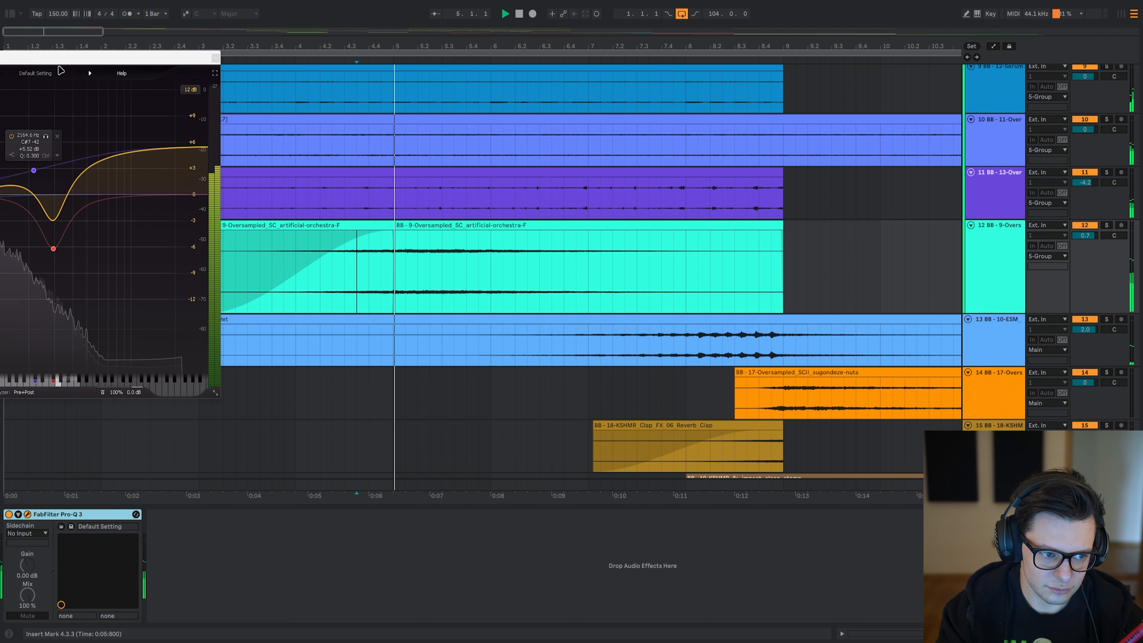
# - Bring track 12's whole Pro-Q 3 window into view, solo the track and play it from 5.1.1
pyautogui.moveTo(57, 63); pyautogui.dragTo(821, 33)
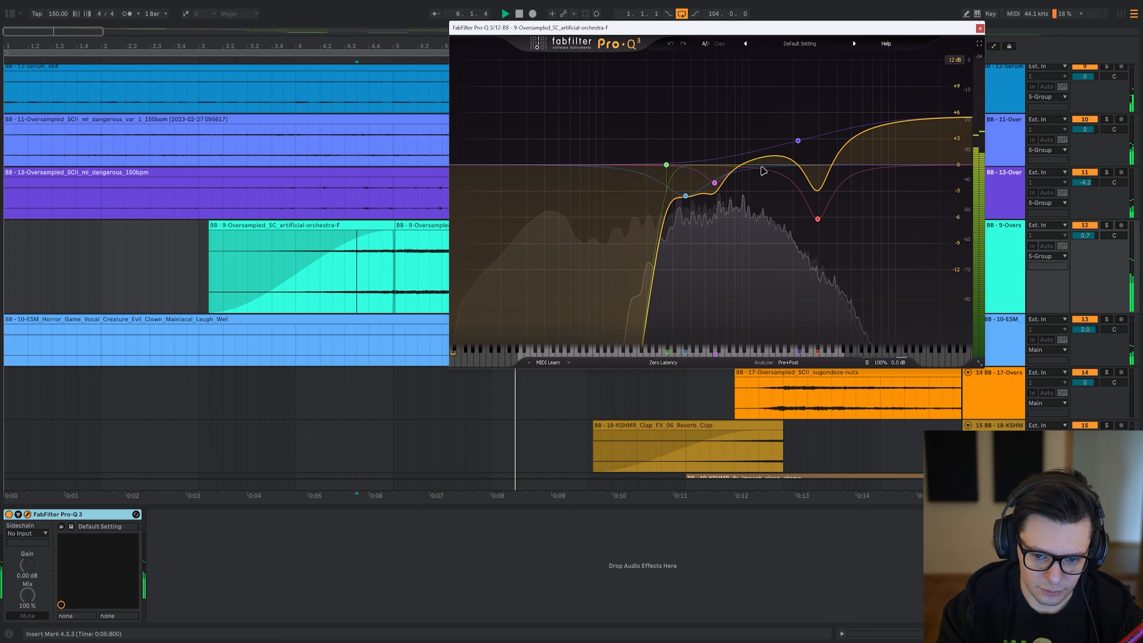
pyautogui.click(398, 277)
pyautogui.press('s')
pyautogui.press('space')
pyautogui.press('space')
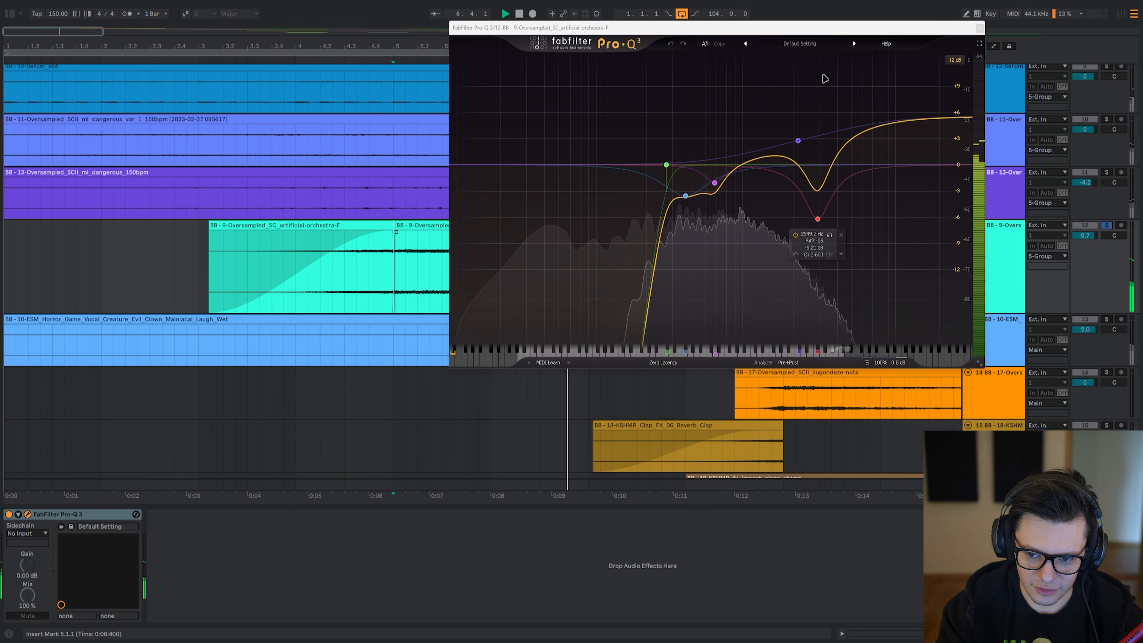
# - Close track 12's Pro-Q 3 window, compare the EQ off and on from 5.1.1, and unsolo the track
pyautogui.press('Escape')
pyautogui.click(53, 515)
pyautogui.press('0')
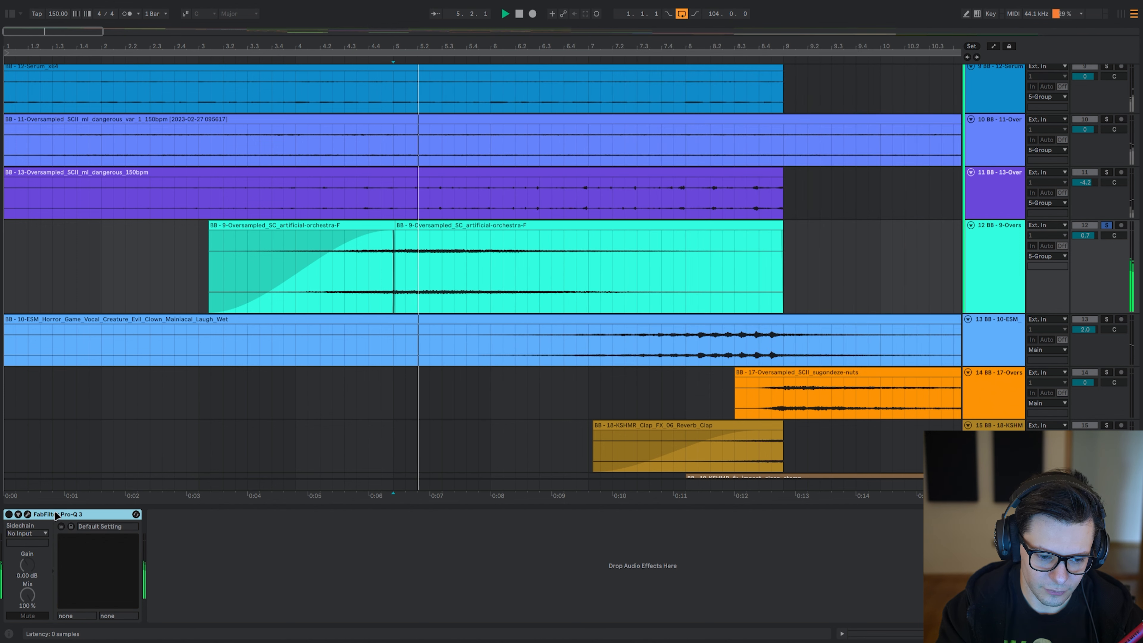
pyautogui.press('0')
pyautogui.press('space')
pyautogui.press('space')
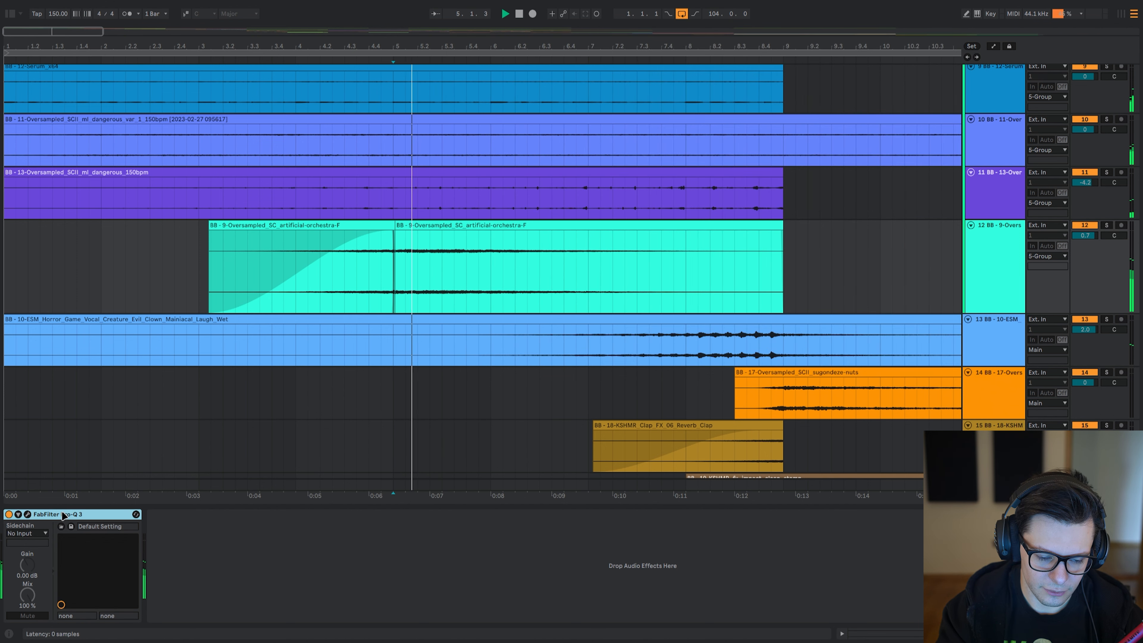
# - Solo track 13's evil clown laugh stem, play it from 6.4.1 and enlarge its waveform
pyautogui.click(372, 360)
pyautogui.press('-')
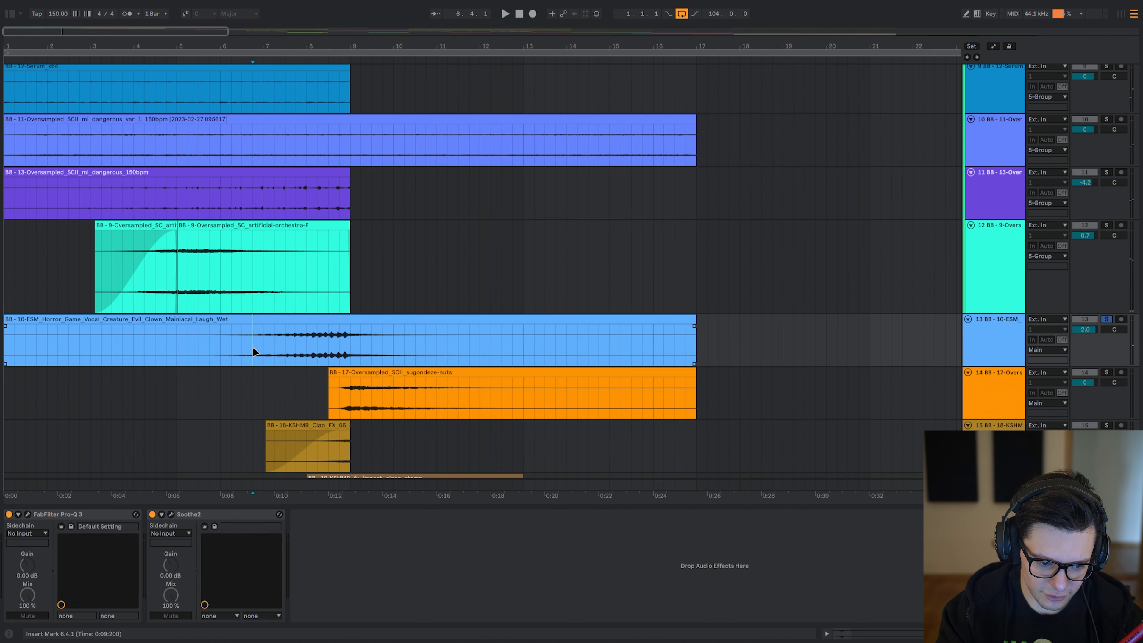
pyautogui.press('space')
pyautogui.moveTo(256, 332); pyautogui.dragTo(264, 271)
pyautogui.scroll(3, 264, 271)
pyautogui.scroll(5, 305, 294)
pyautogui.scroll(3, 274, 316)
pyautogui.moveTo(289, 348); pyautogui.dragTo(337, 318)
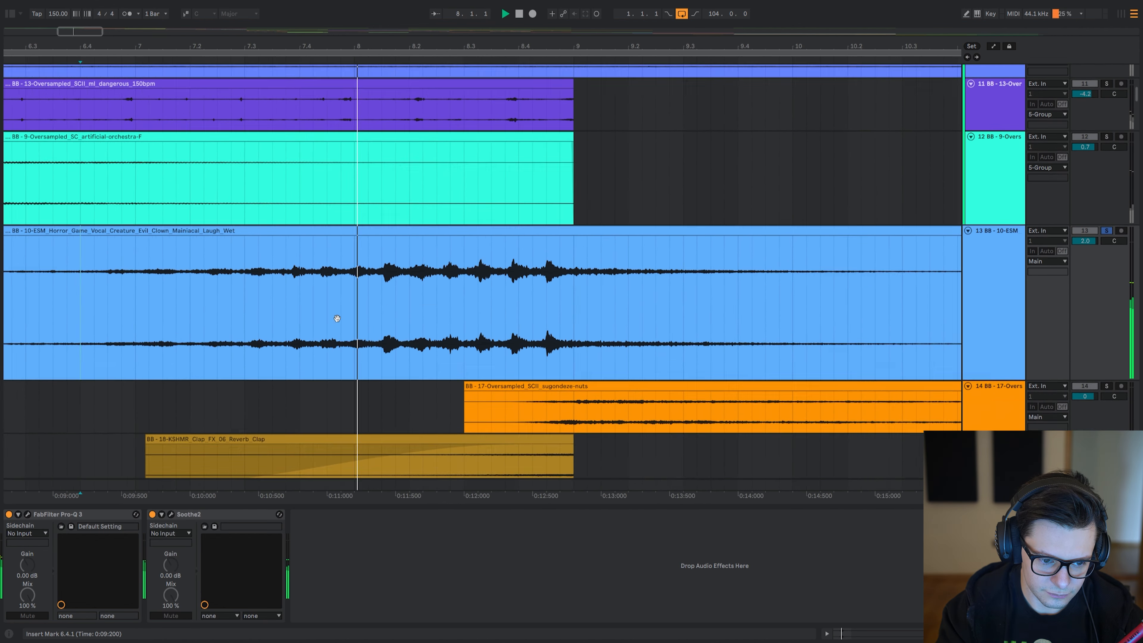
pyautogui.scroll(-1, 337, 318)
pyautogui.keyDown('ctrl'); pyautogui.scroll(-3, 339, 321); pyautogui.keyUp('ctrl')
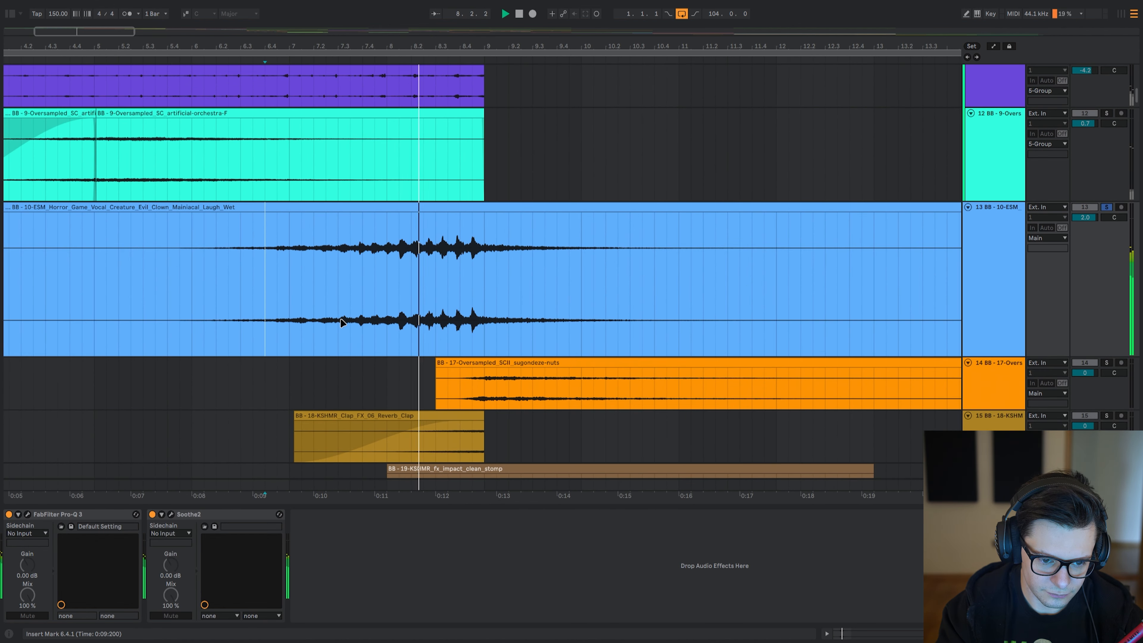
# - Play track 13 from 8.1.1 with Soothe2 turned off, comparing its Pro-Q 3 off and on with the EQ window open
pyautogui.click(149, 517)
pyautogui.click(87, 516)
pyautogui.click(28, 514)
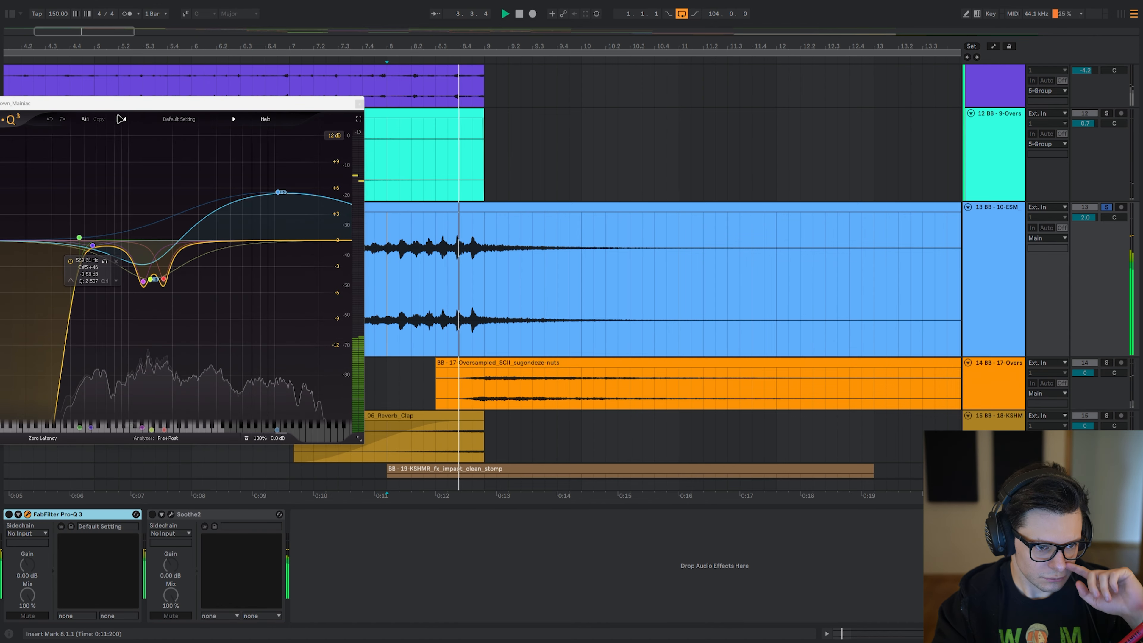
pyautogui.moveTo(128, 107); pyautogui.dragTo(327, 94)
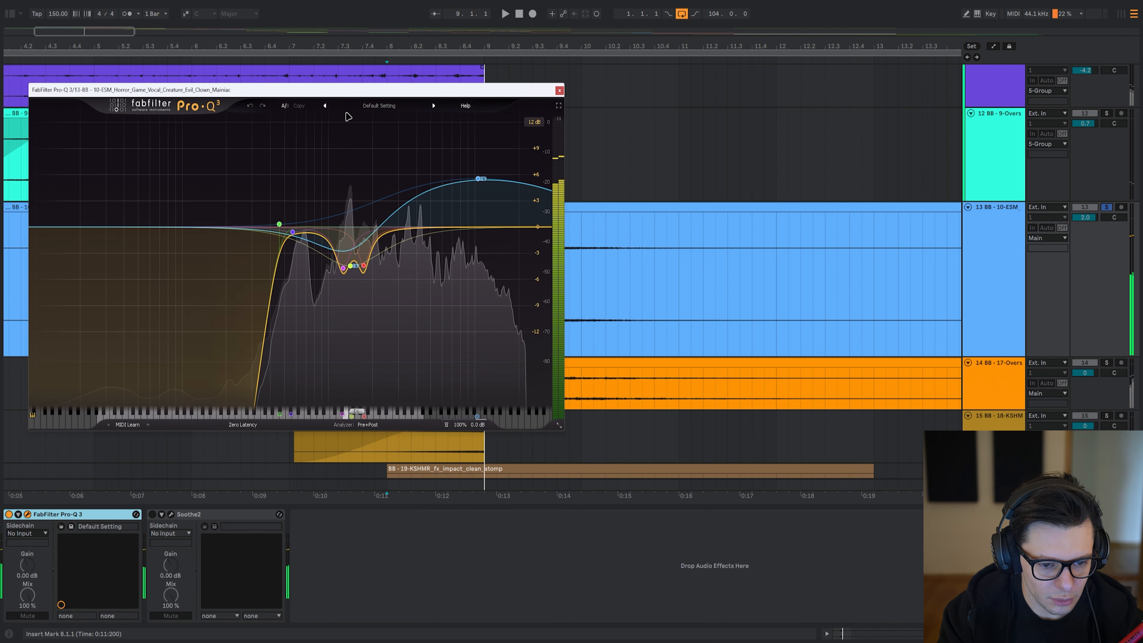
# - Replay track 13 from 8.1.1 while inspecting the midrange cut bands in its Pro-Q 3
pyautogui.press('space')
pyautogui.press('space')
pyautogui.moveTo(421, 324); pyautogui.dragTo(349, 263)
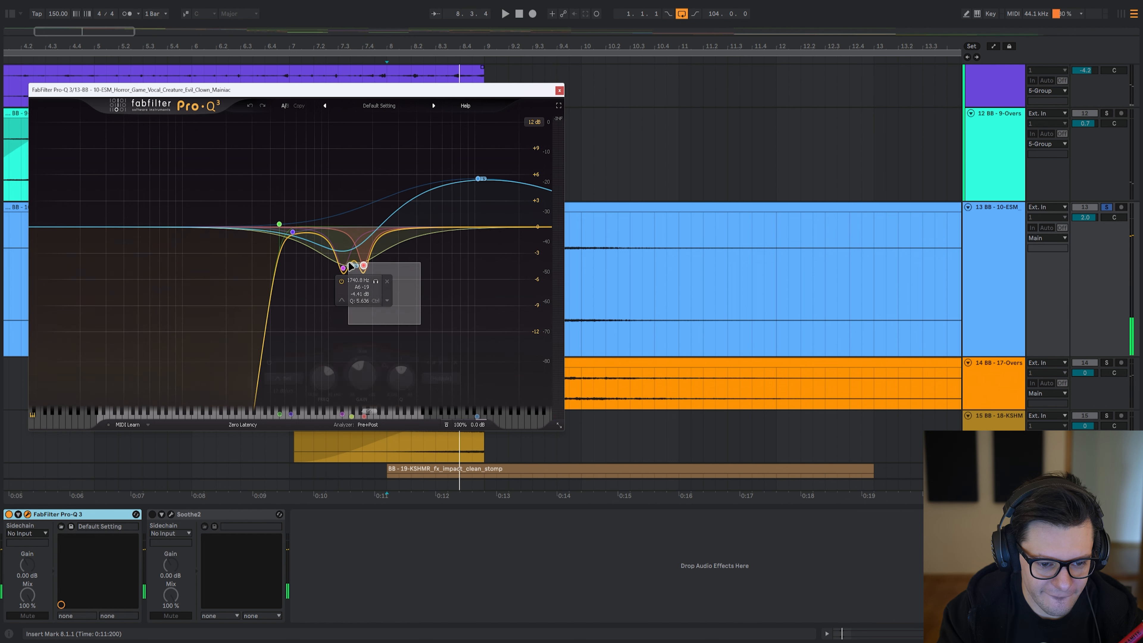
pyautogui.click(351, 267)
pyautogui.press('space')
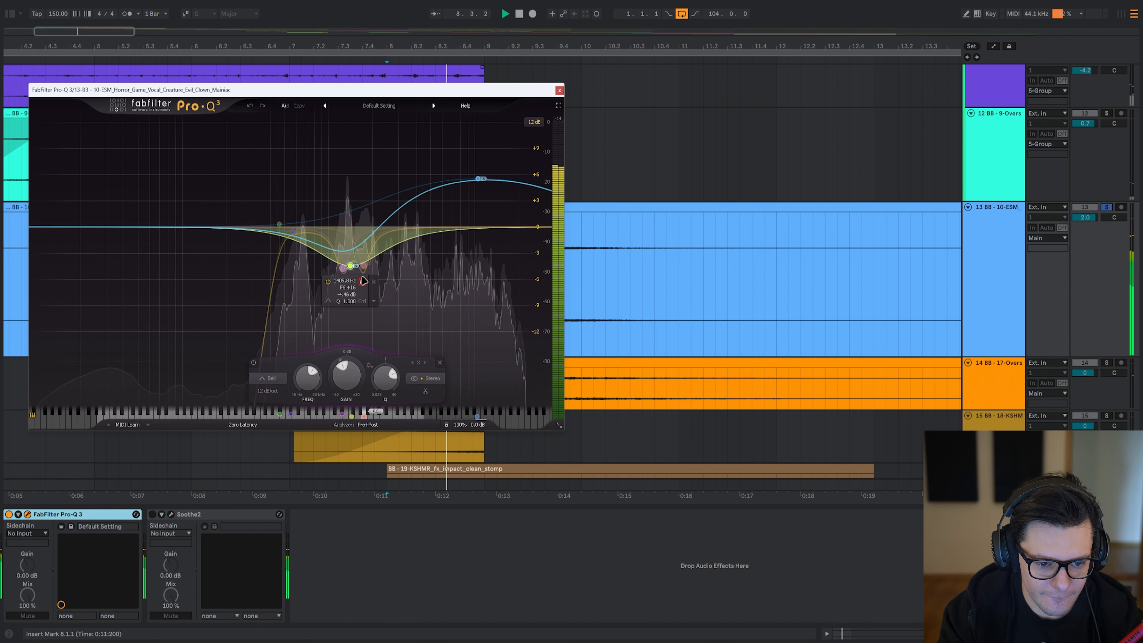
pyautogui.press('space')
pyautogui.press('space')
pyautogui.press('space')
pyautogui.press('space')
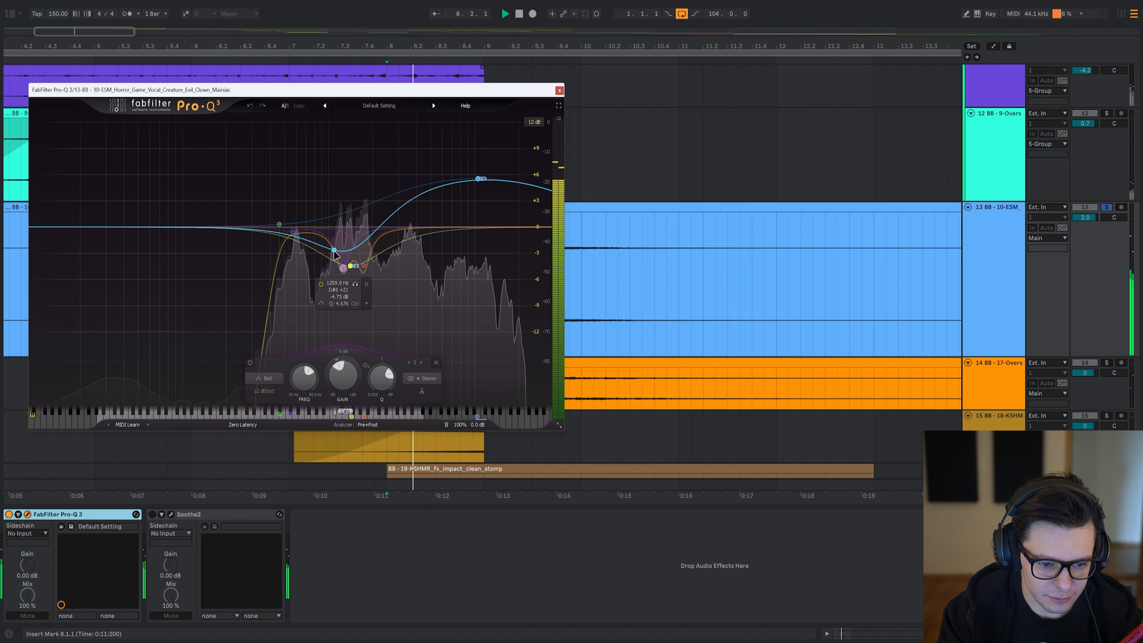
# - Try lowering the low cut of track 13's Pro-Q 3 to 10 Hz, undo the change and replay from 8.1.1
pyautogui.moveTo(279, 223); pyautogui.dragTo(36, 219)
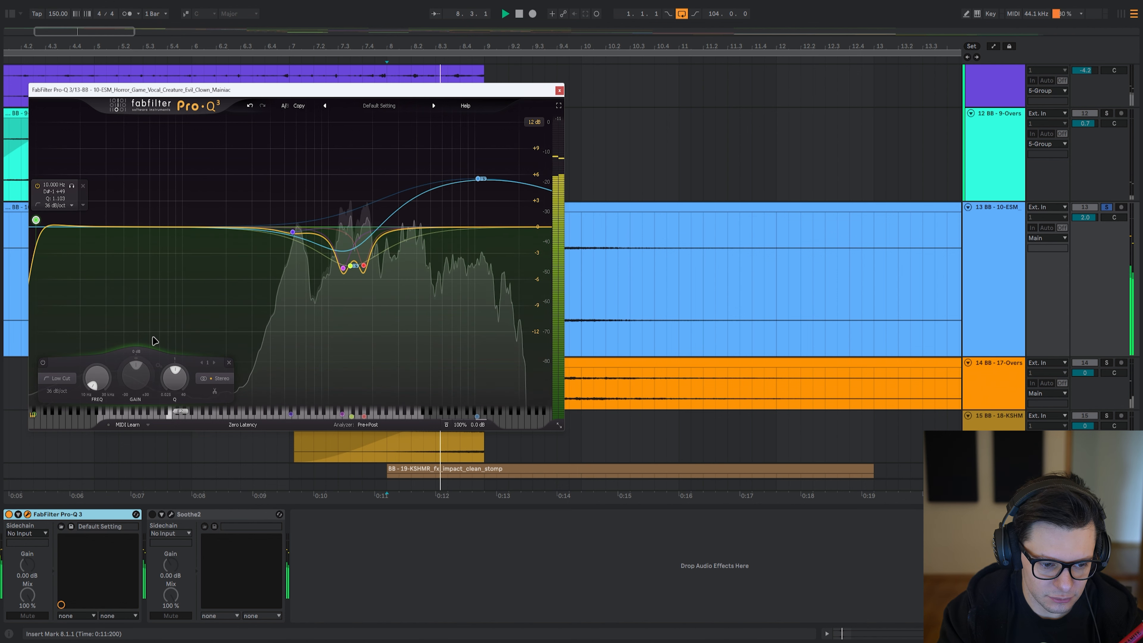
pyautogui.click(249, 106)
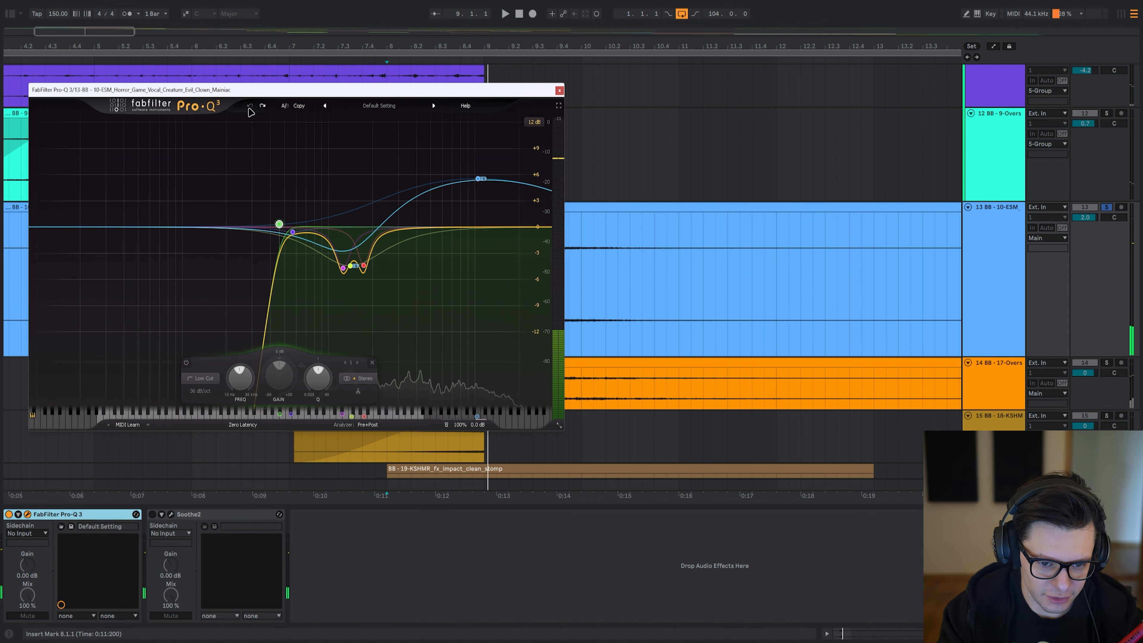
pyautogui.press('space')
pyautogui.press('space')
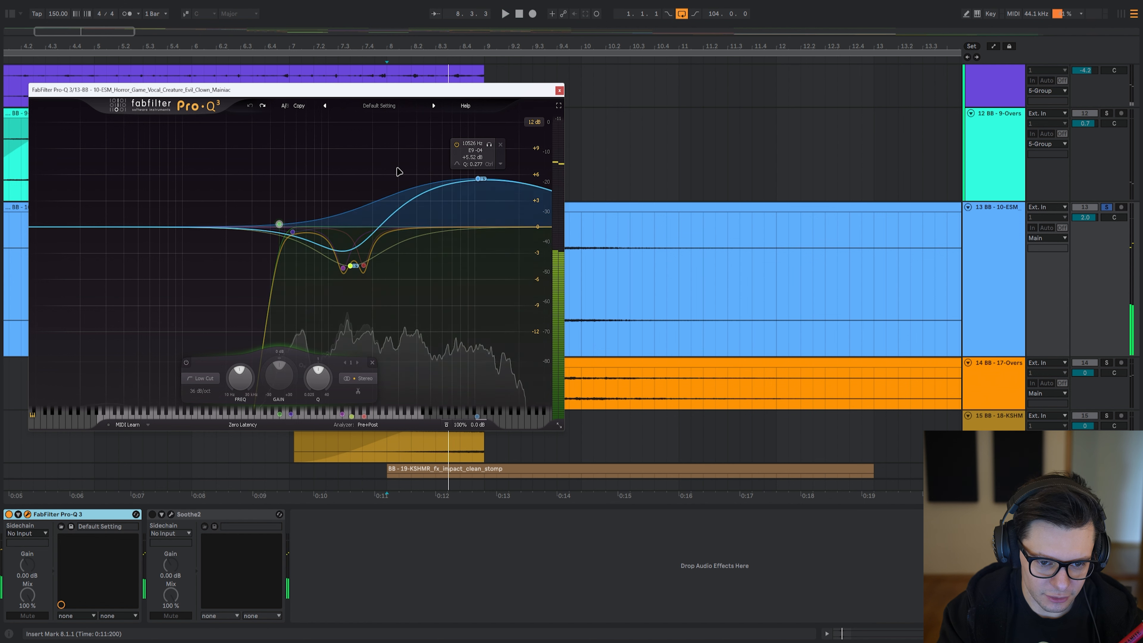
# - Close track 13's Pro-Q 3 window, turn Soothe2 back on and open its window fully in view
pyautogui.press('Escape')
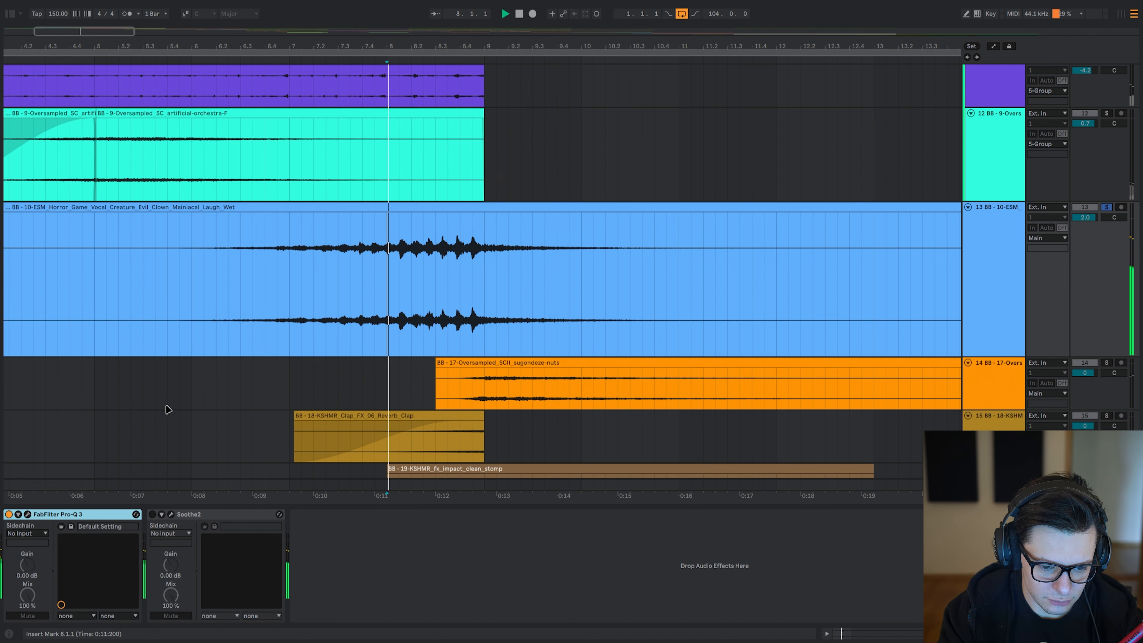
pyautogui.click(223, 514)
pyautogui.click(171, 514)
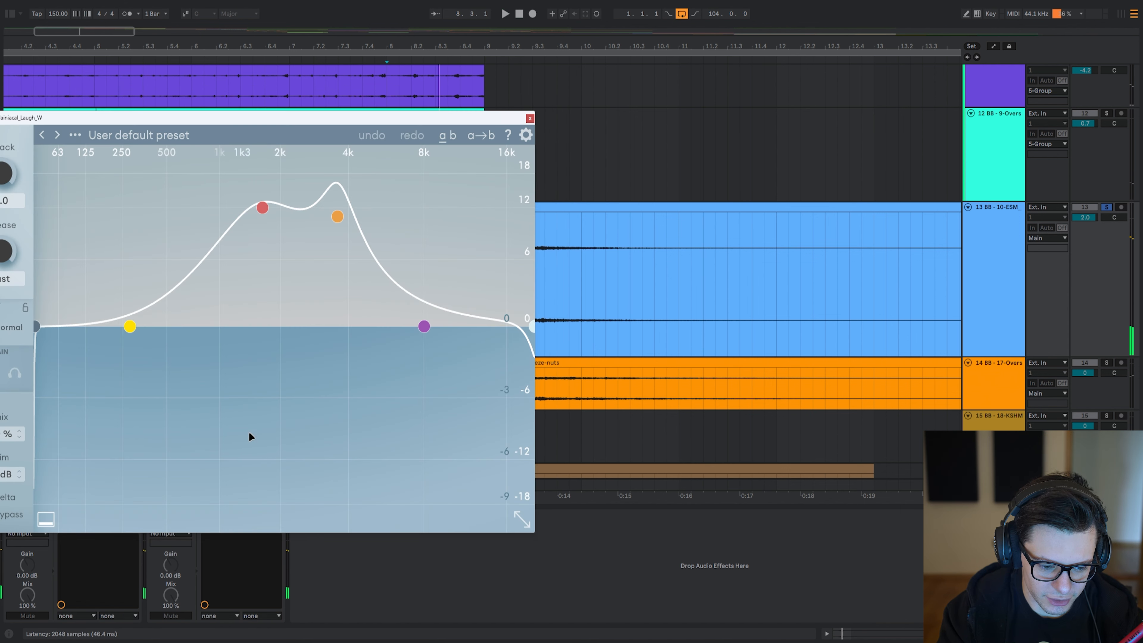
pyautogui.moveTo(331, 116); pyautogui.dragTo(539, 62)
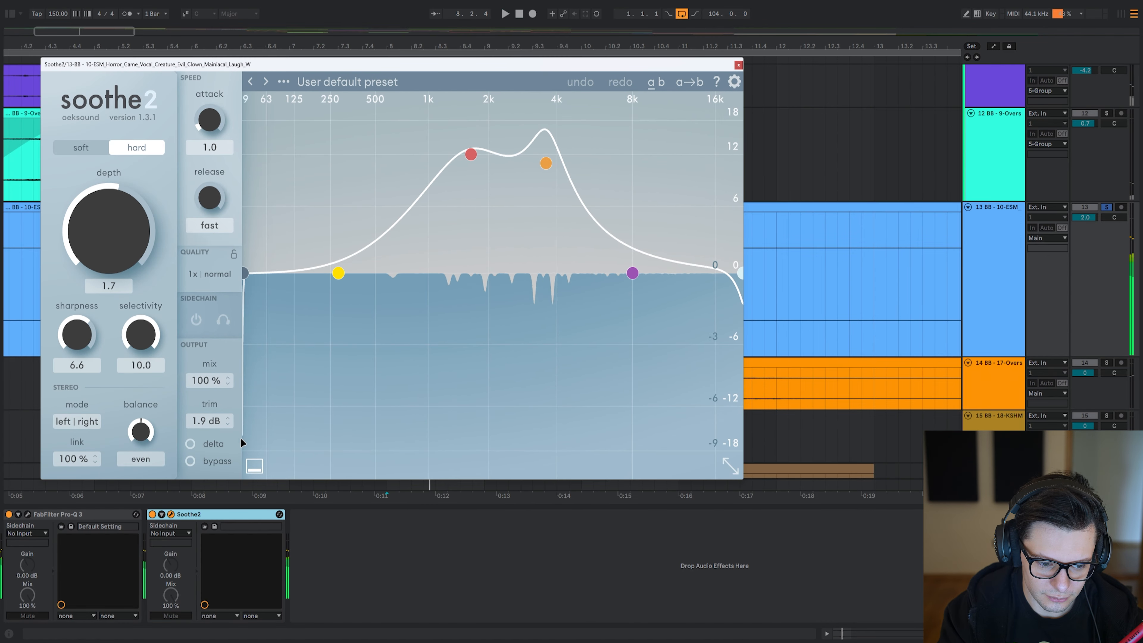
# - Audition Soothe2's delta signal on track 13, switch delta off and replay the processed laugh from 8.1.1
pyautogui.click(212, 445)
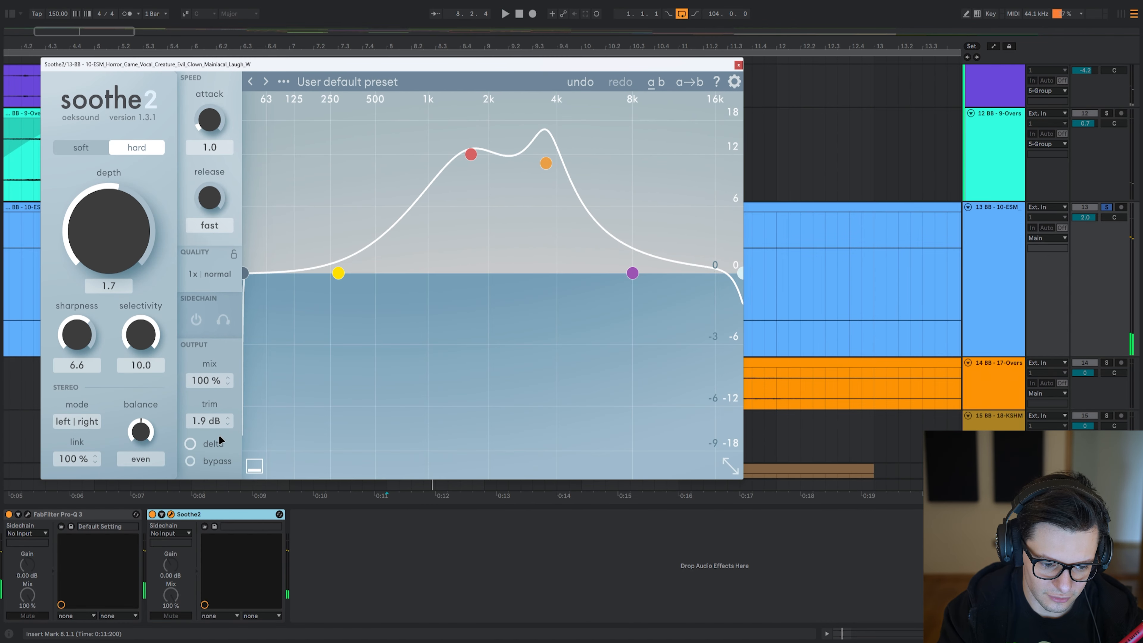
pyautogui.press('space')
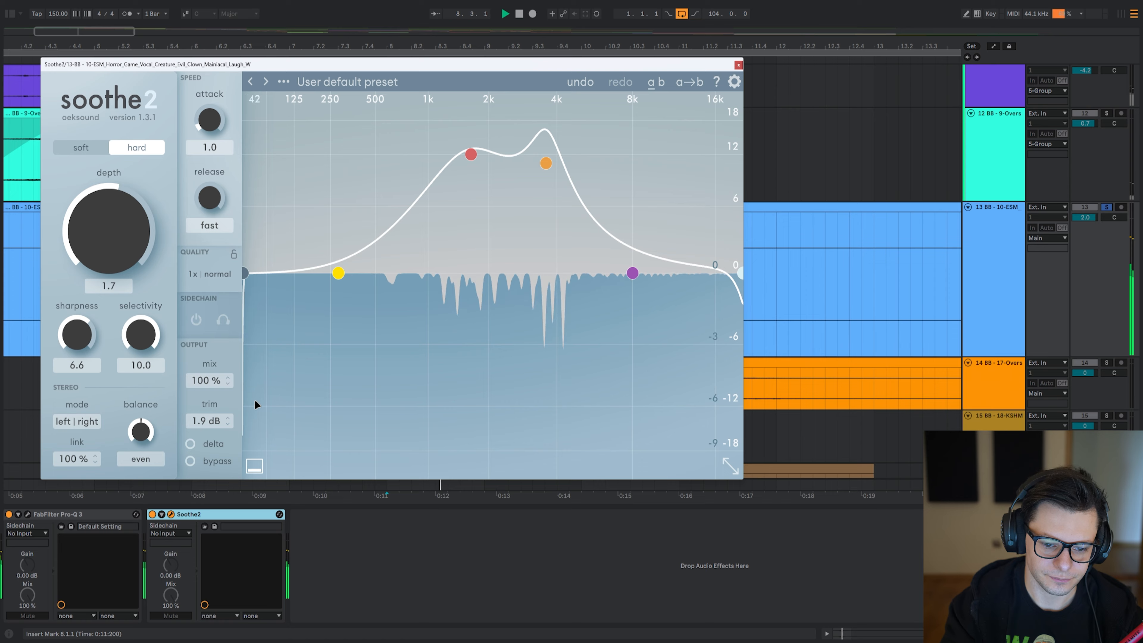
pyautogui.press('0')
pyautogui.press('space')
pyautogui.press('space')
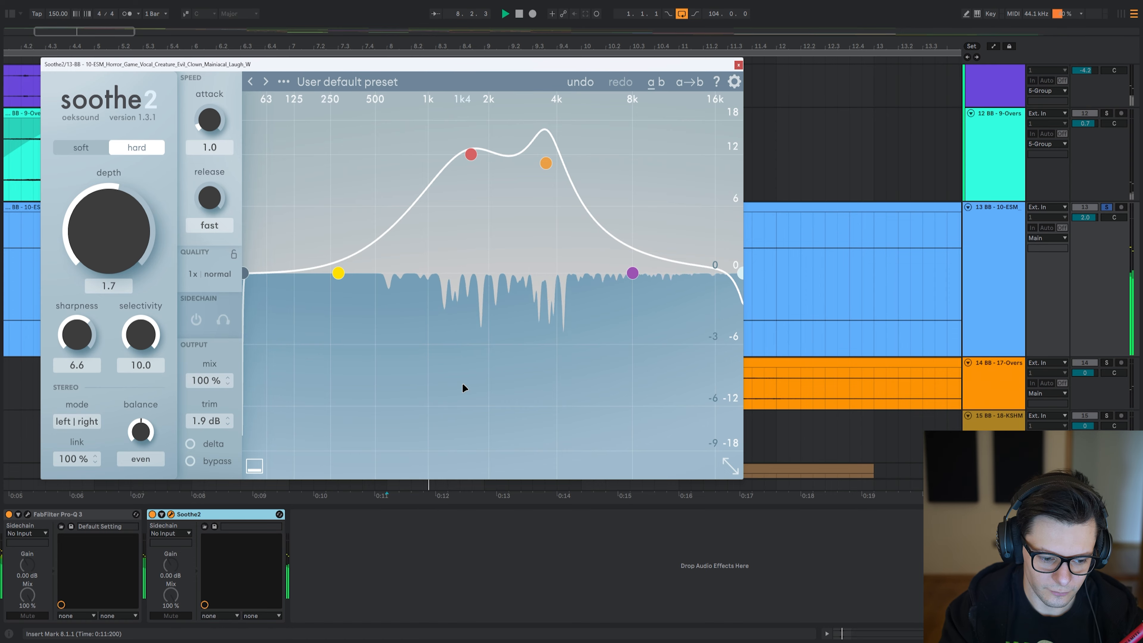
# - Close the Soothe2 window, solo tracks 6 to 12 together and play from 7.4.1
pyautogui.press('space')
pyautogui.hotkey('ctrl', 'alt', 'p')
pyautogui.scroll(-5, 429, 296)
pyautogui.scroll(10, 418, 199)
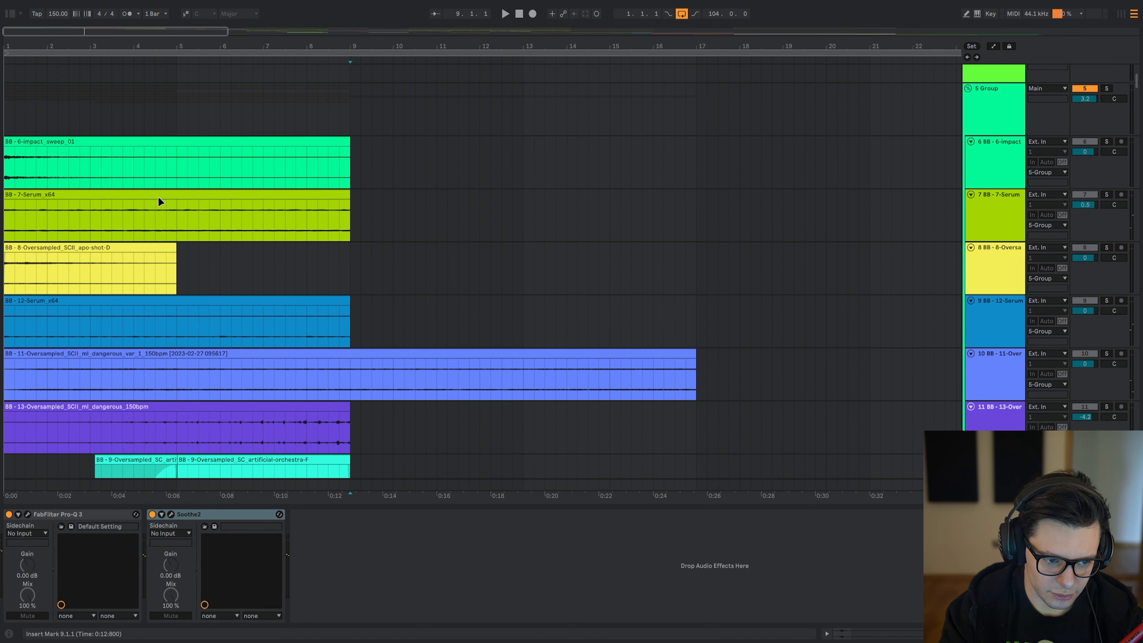
pyautogui.moveTo(6, 167); pyautogui.dragTo(348, 467)
pyautogui.scroll(-2, 315, 225)
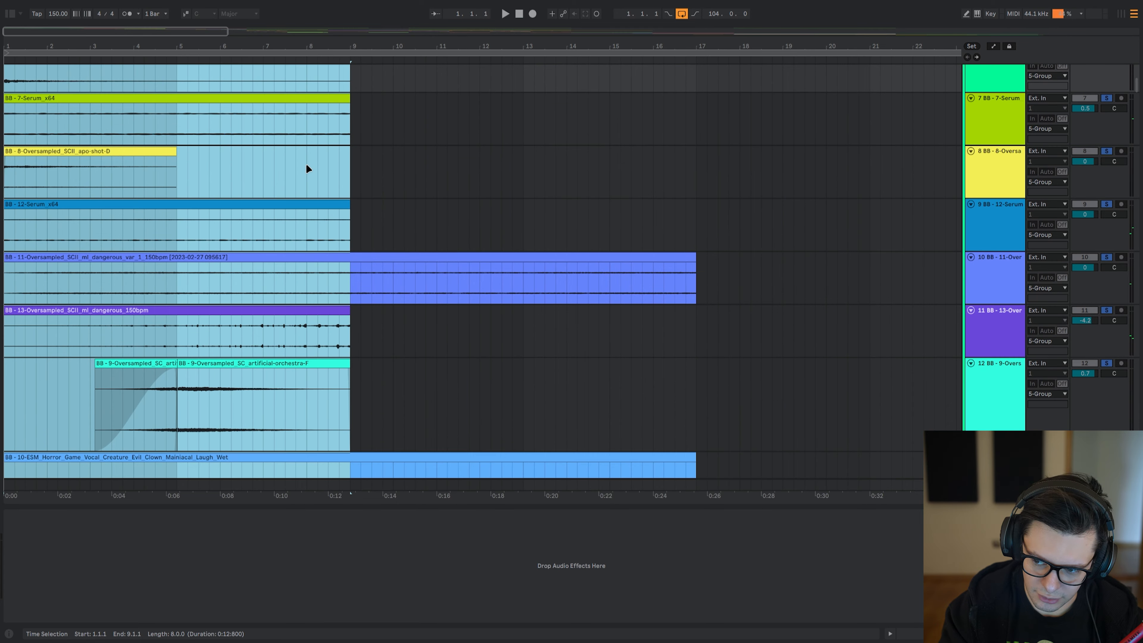
pyautogui.click(298, 166)
pyautogui.press('space')
pyautogui.scroll(-5, 333, 315)
pyautogui.scroll(-4, 365, 361)
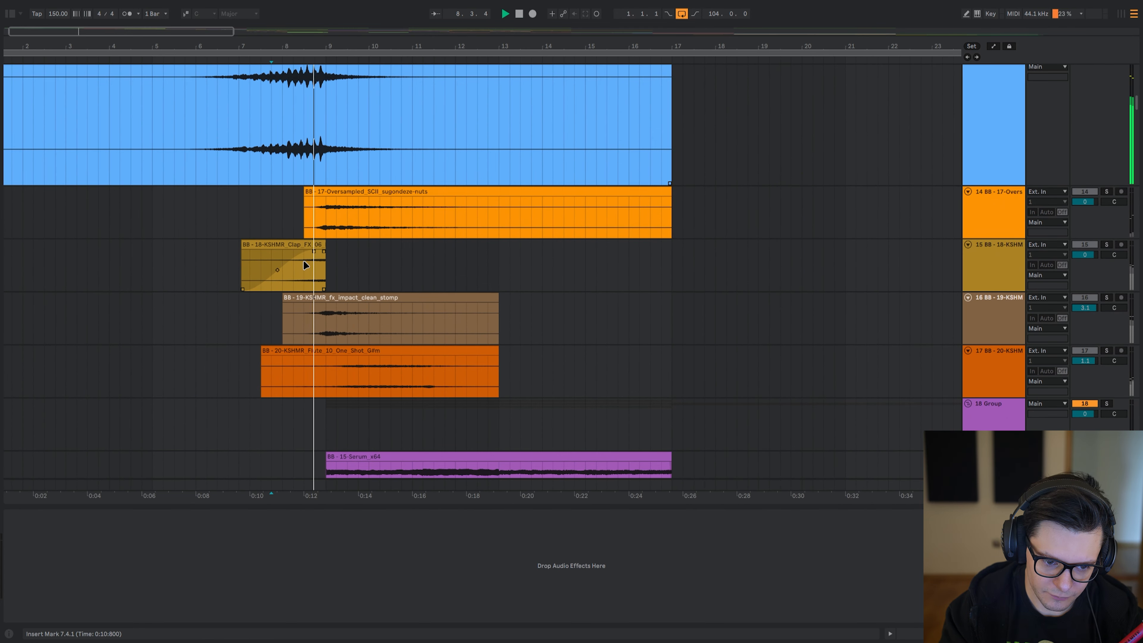
# - Solo track 15's KSHMR Clap FX 06 reverb clap, play it from 8.2.1 and open its Pro-Q 3 window
pyautogui.click(302, 274)
pyautogui.press('space')
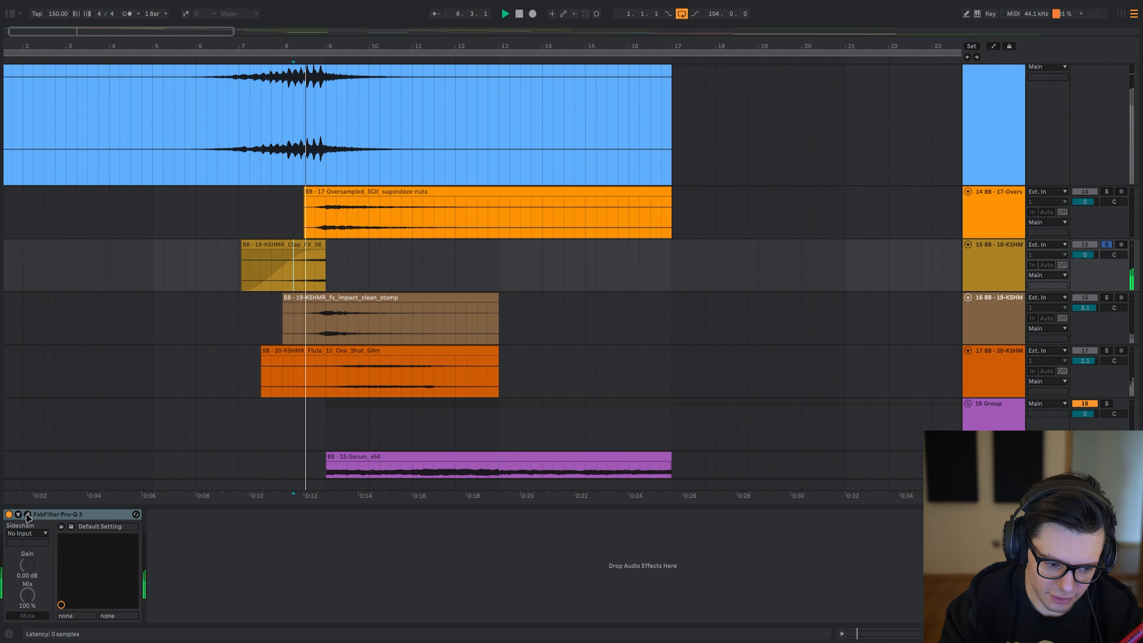
pyautogui.click(27, 514)
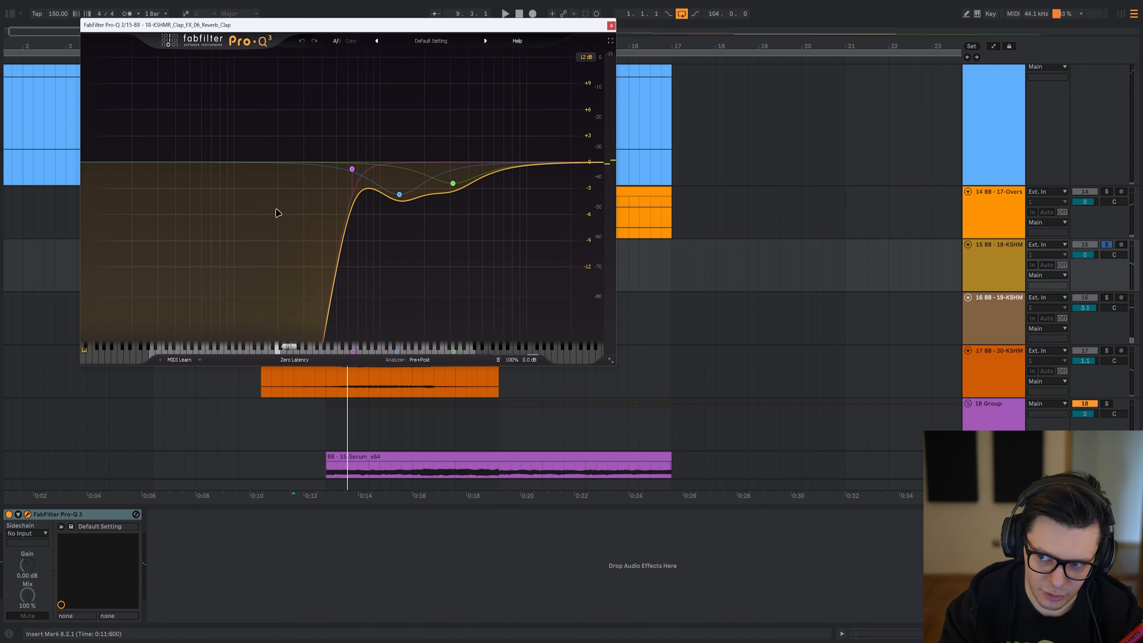
pyautogui.moveTo(400, 28); pyautogui.dragTo(423, 82)
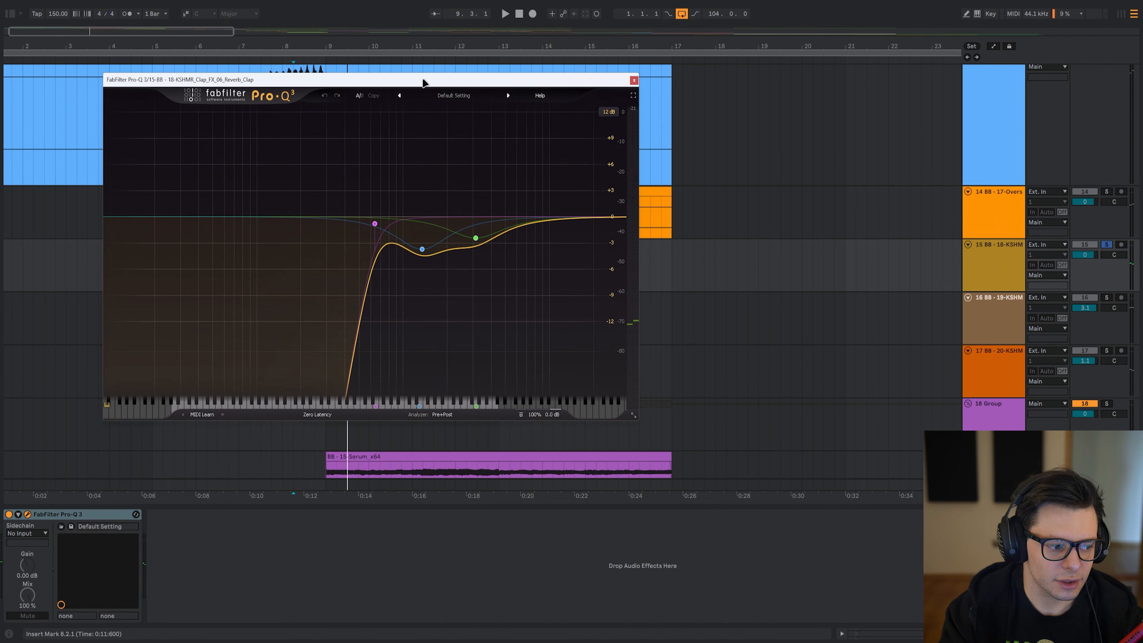
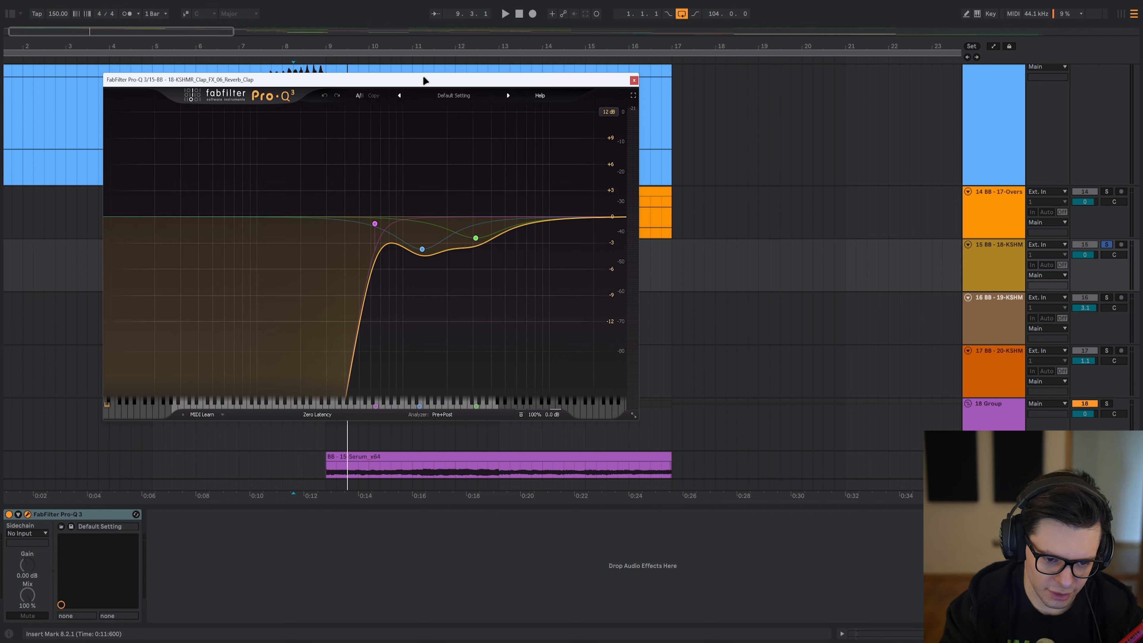
# - Play track 15's reverb clap from 8.2.1 with Pro-Q 3 on, both soloed and together with the other tracks
pyautogui.click(63, 515)
pyautogui.press('space')
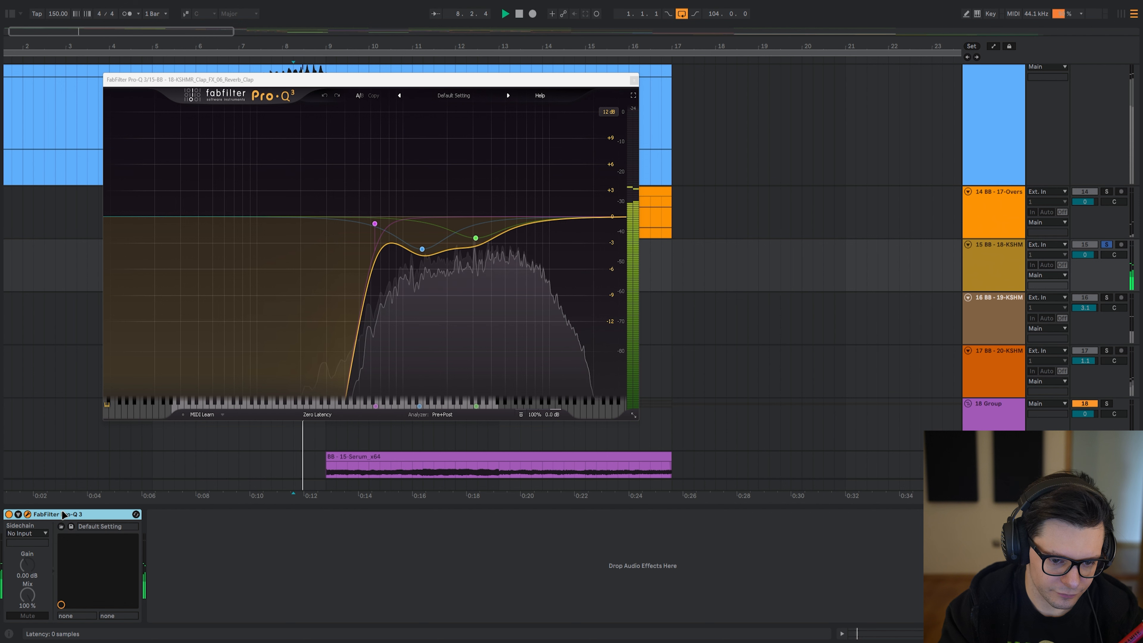
pyautogui.press('s')
pyautogui.press('space')
pyautogui.press('space')
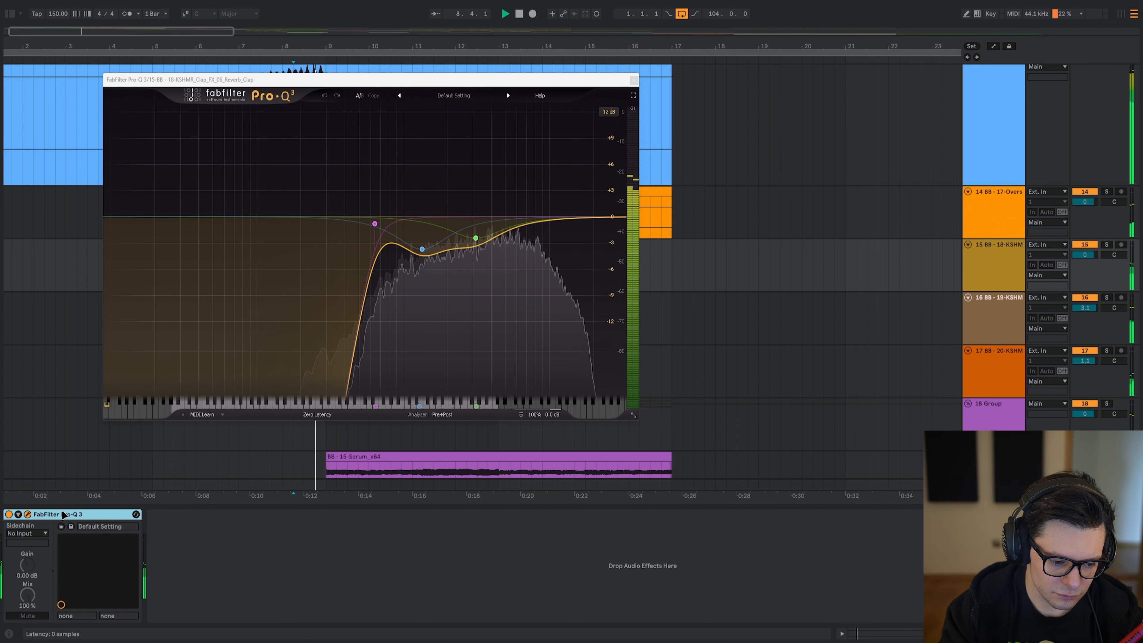
# - Compare track 15's reverb clap with Pro-Q 3 off and on in the full mix, and close the Pro-Q 3 window
pyautogui.press('0')
pyautogui.press('space')
pyautogui.press('space')
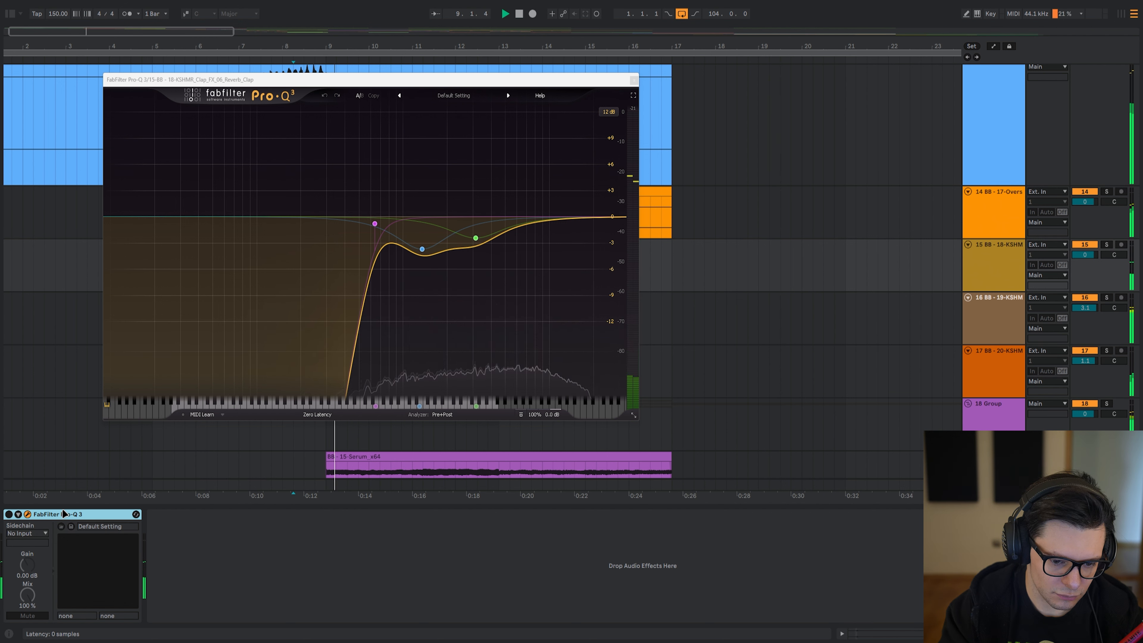
pyautogui.press('space')
pyautogui.hotkey('ctrl', 'alt', 'p')
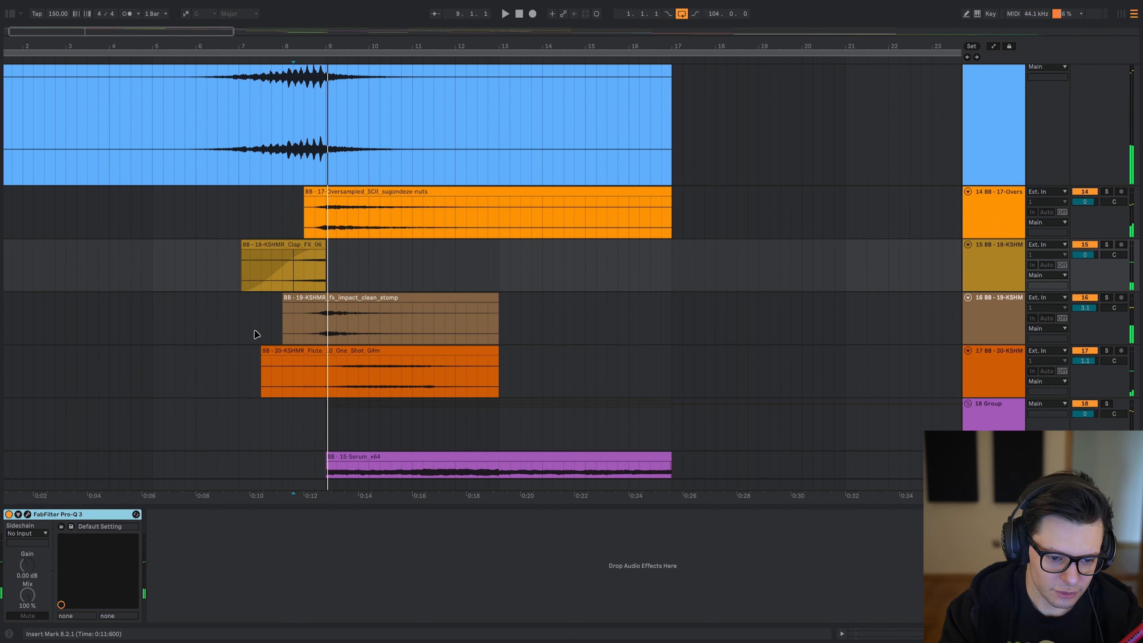
# - Solo track 16's clean stomp impact and play it from 8.3.1
pyautogui.click(305, 326)
pyautogui.press('s')
pyautogui.press('space')
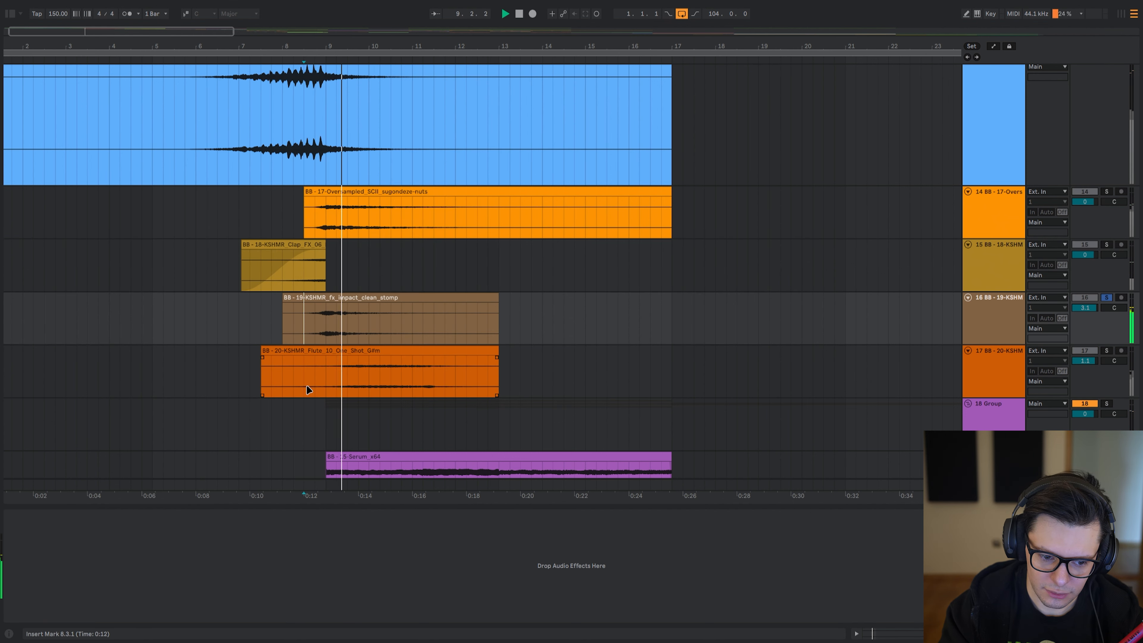
# - Solo track 14's Oversampled clip, show its Pro-Q 3 window and compare the sound with the EQ off and on
pyautogui.click(306, 218)
pyautogui.press('s')
pyautogui.hotkey('ctrl', 'alt', 'p')
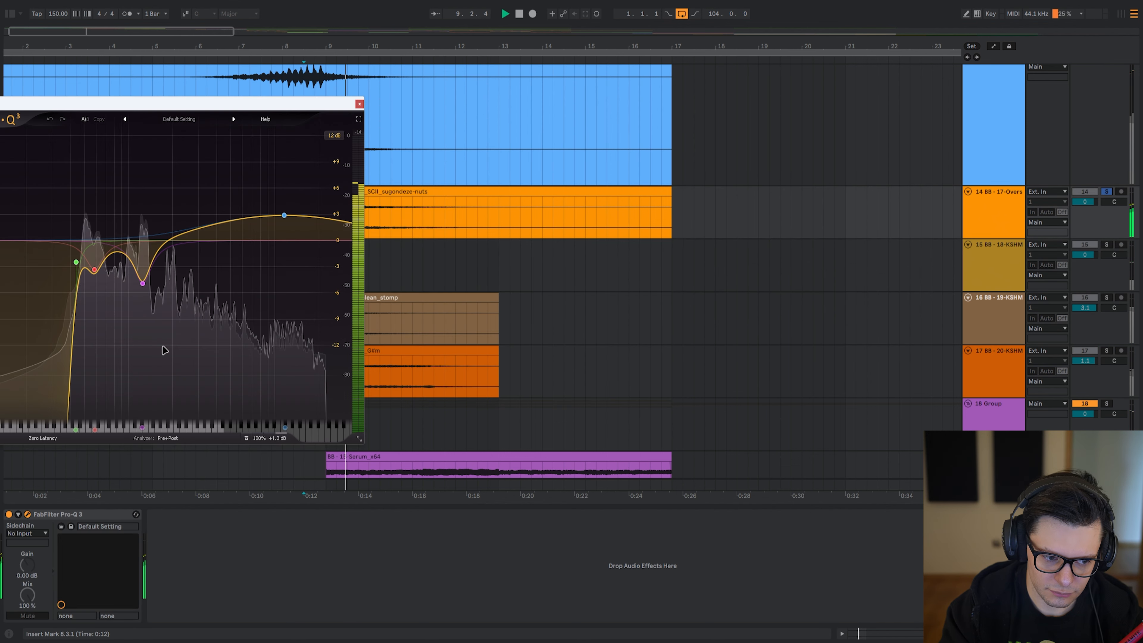
pyautogui.moveTo(206, 94); pyautogui.dragTo(423, 78)
pyautogui.click(68, 514)
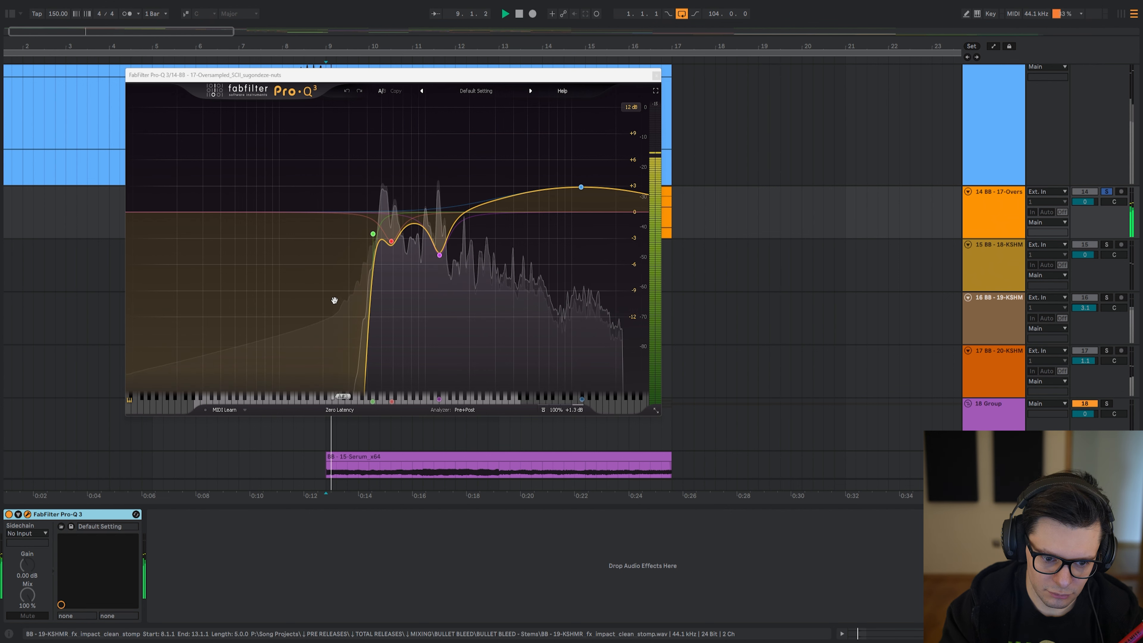
# - Examine the low-cut band in track 14's Pro-Q 3, replay the clip from 9.1.1 and close the plug-in window
pyautogui.moveTo(369, 256)
pyautogui.click(373, 234)
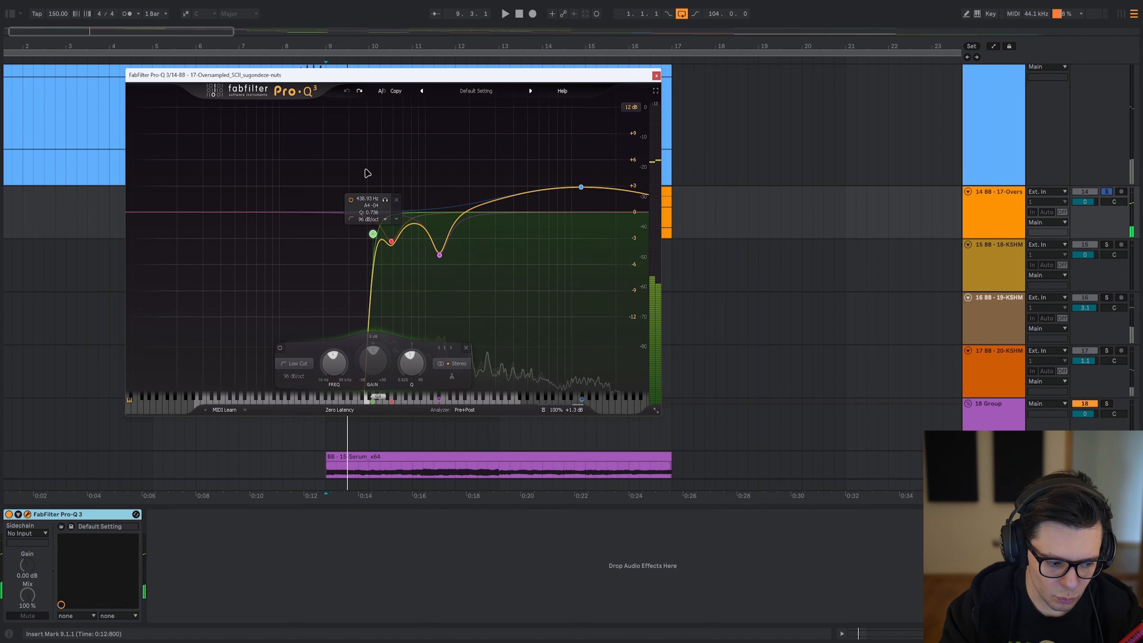
pyautogui.press('space')
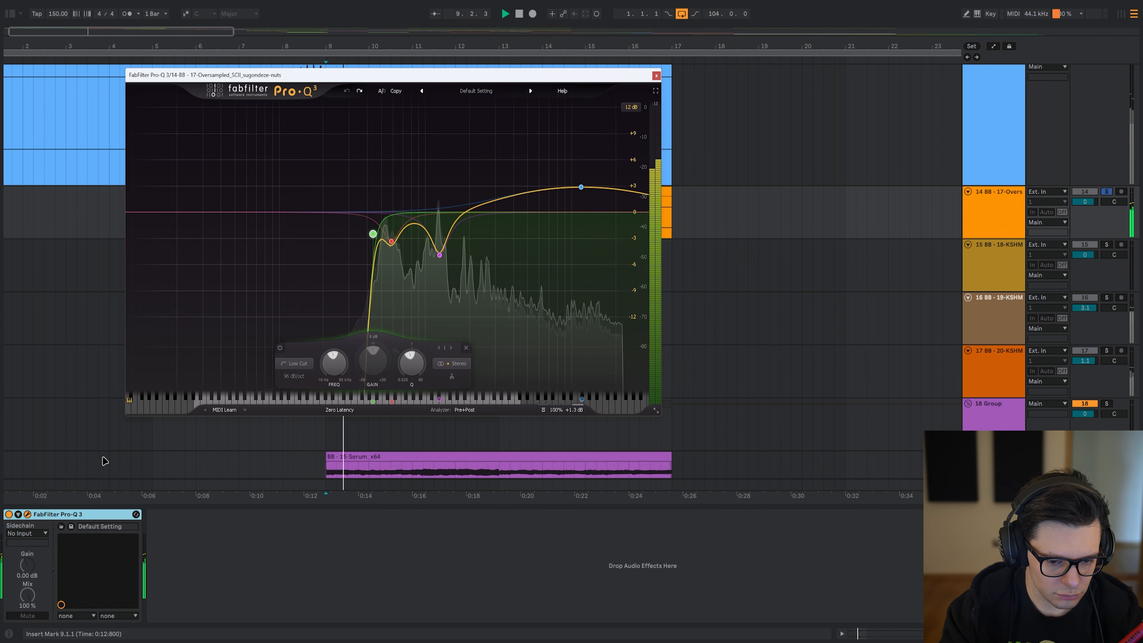
pyautogui.press('Escape')
pyautogui.press('space')
# - Solo track 19's Serum layer, show its Pro-Q 3 window and compare playback with the EQ off and on
pyautogui.scroll(-1, 339, 372)
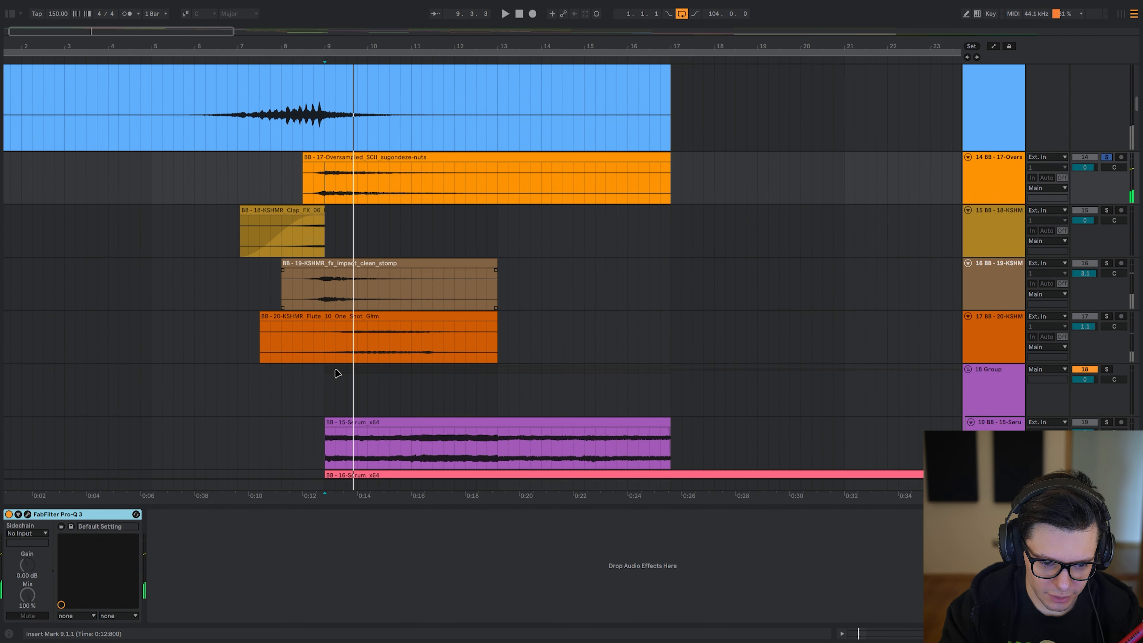
pyautogui.scroll(-7, 337, 374)
pyautogui.hotkey('ctrl', 'alt', 'p')
pyautogui.moveTo(224, 72); pyautogui.dragTo(509, 41)
pyautogui.click(85, 517)
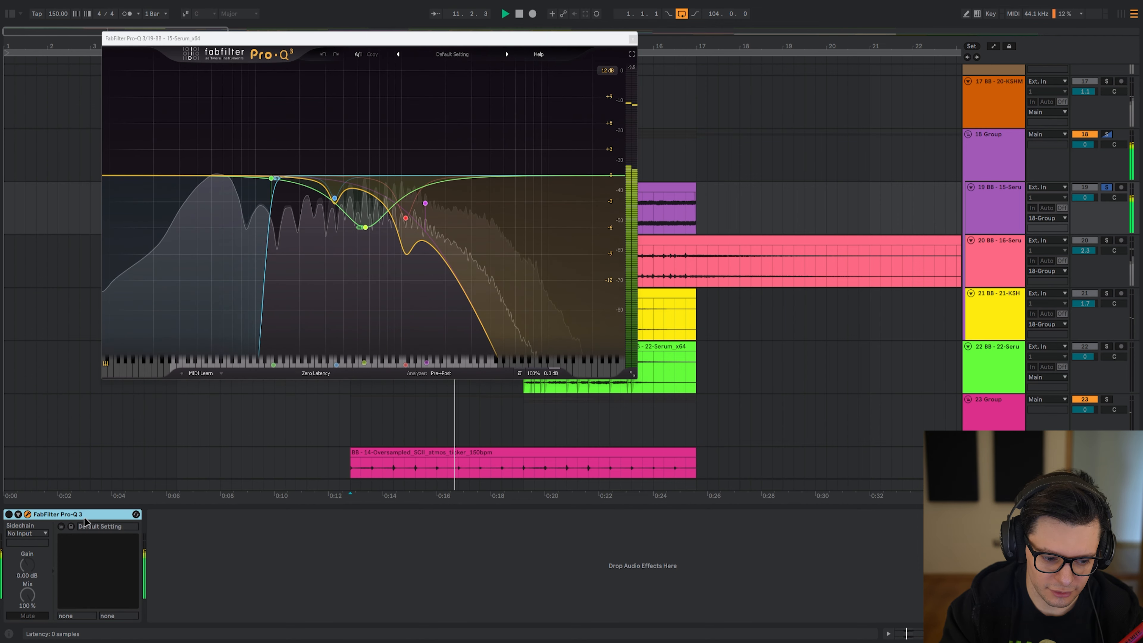
pyautogui.press('0')
pyautogui.press('space')
# - Solo track 20's Serum layer, play it from 9.1.1 and open its Pro-Q 3 window
pyautogui.press('space')
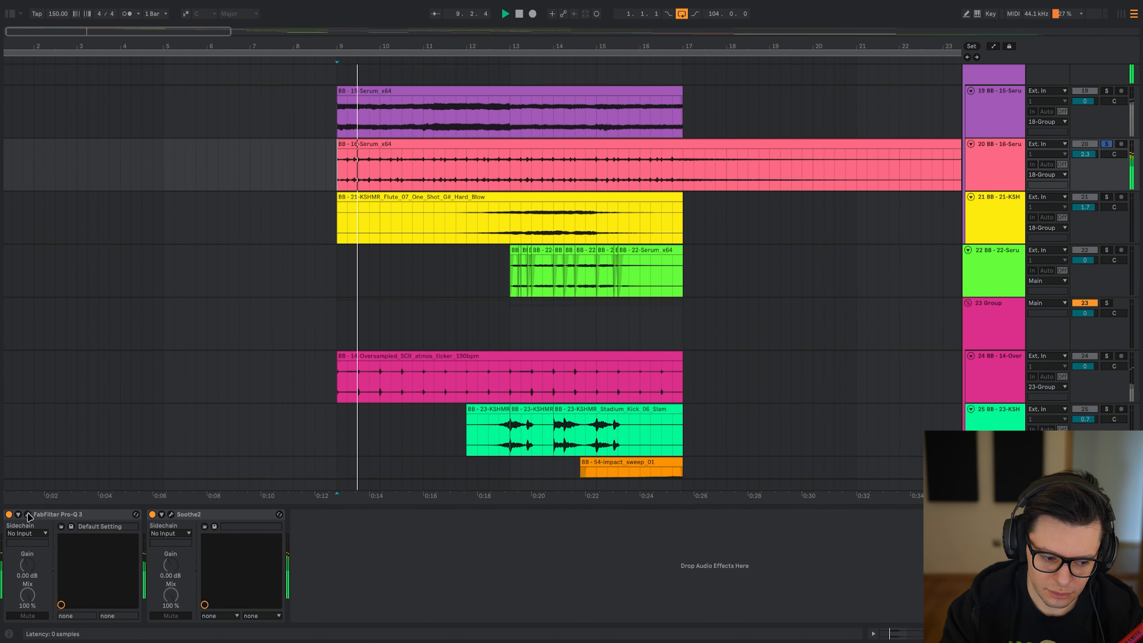
pyautogui.click(28, 514)
pyautogui.moveTo(299, 54); pyautogui.dragTo(627, 56)
pyautogui.press('space')
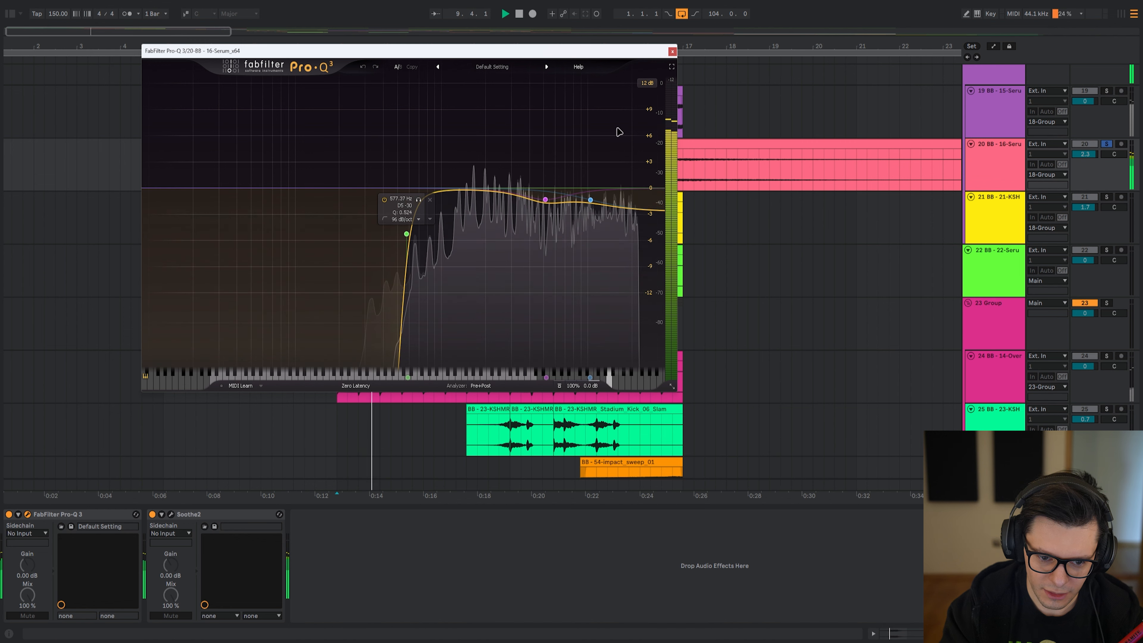
# - Try lowering track 20's Pro-Q 3 low cut to about 19 Hz during playback, and undo the change
pyautogui.moveTo(404, 238); pyautogui.dragTo(188, 238)
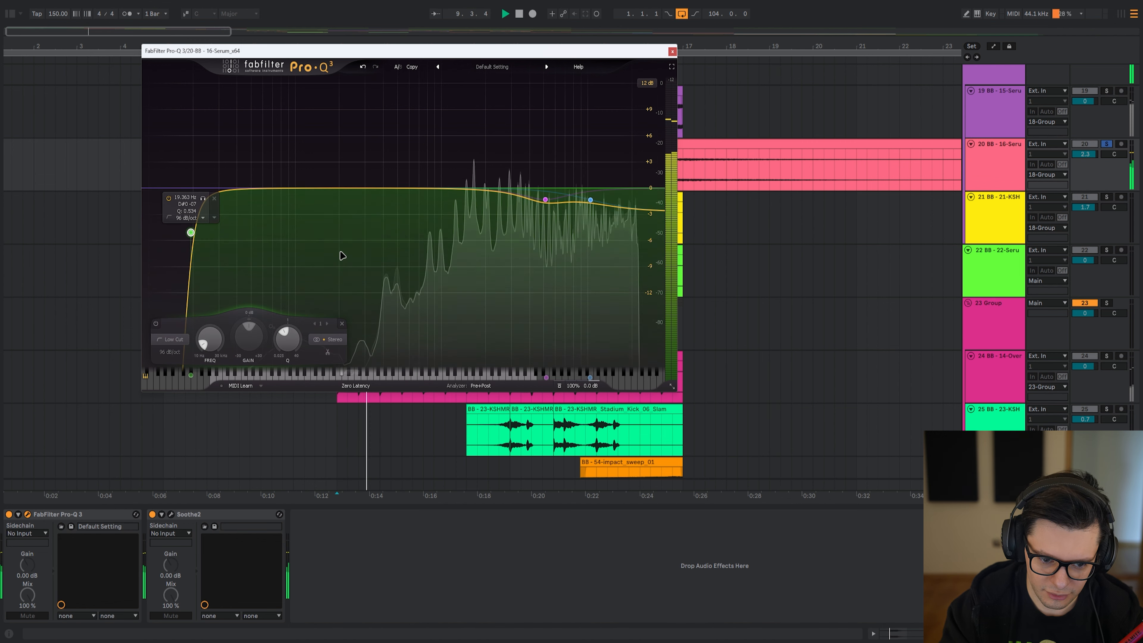
pyautogui.click(364, 67)
pyautogui.press('space')
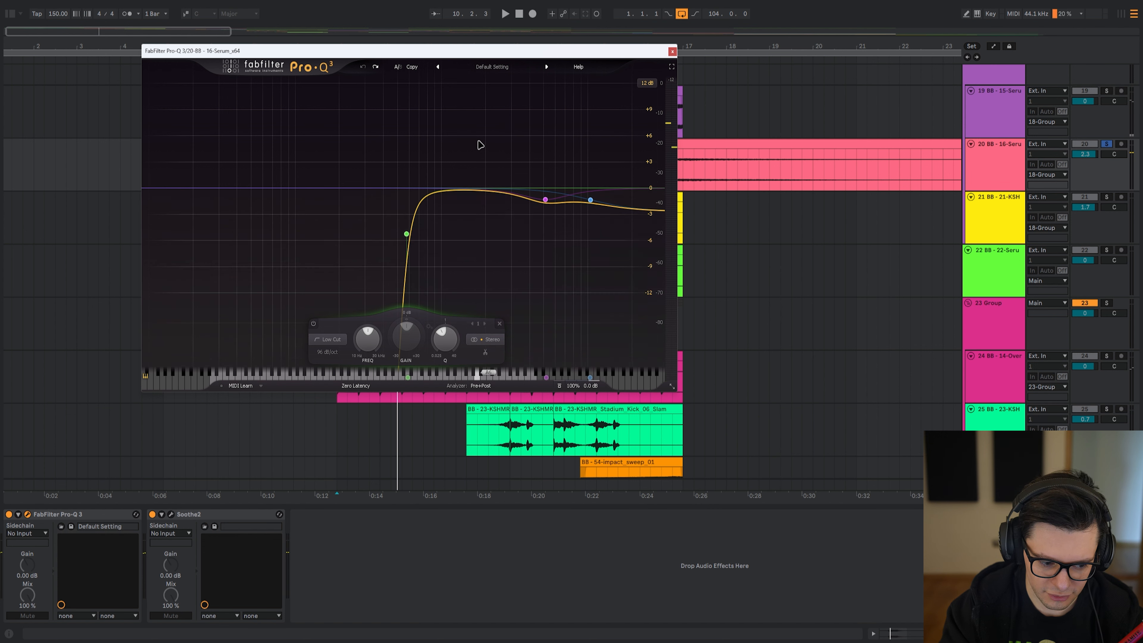
# - Close the Pro-Q 3 window and compare track 20 with Pro-Q 3 and Soothe2 bypassed and active
pyautogui.press('Escape')
pyautogui.click(170, 514)
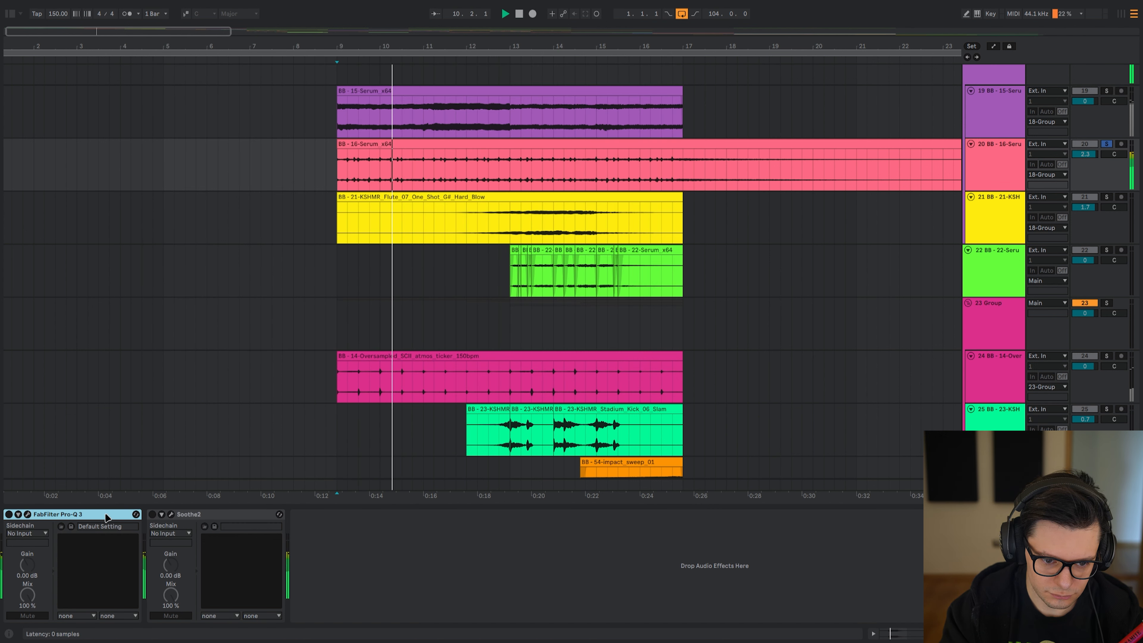
pyautogui.click(175, 517)
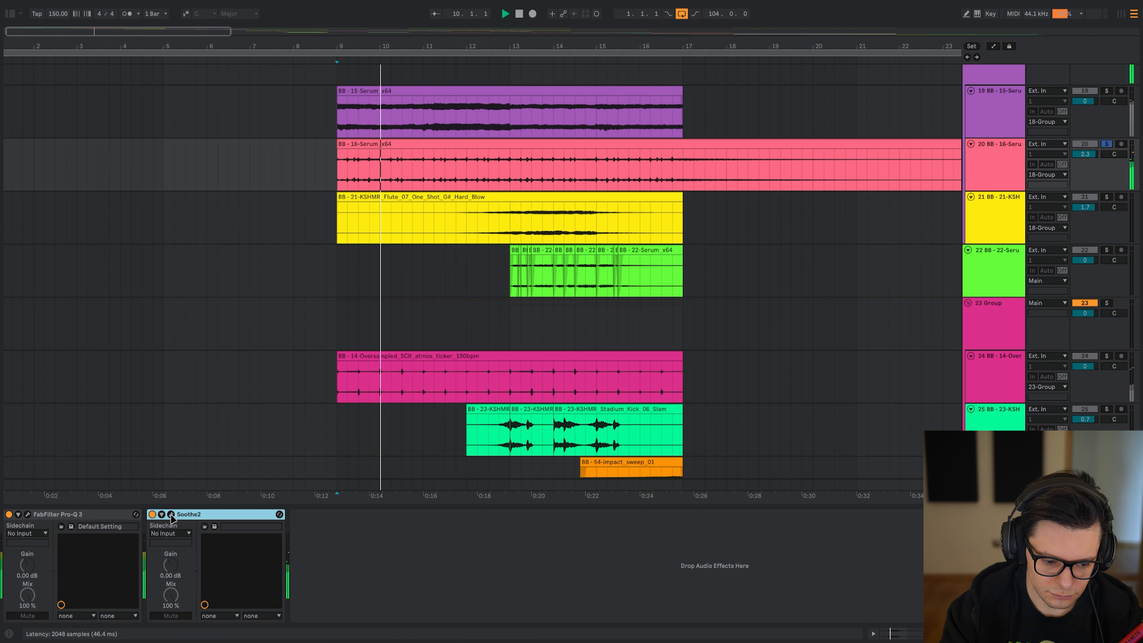
# - Open track 20's Soothe2, audition its delta signal on and off, and close the window
pyautogui.click(171, 515)
pyautogui.click(1, 456)
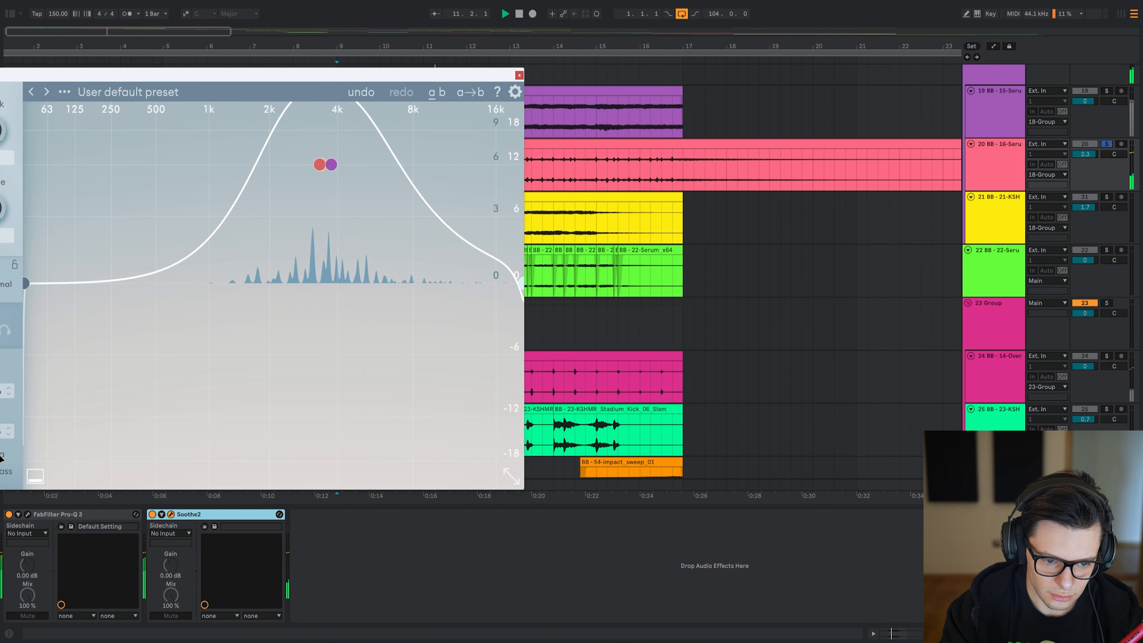
pyautogui.click(1, 456)
pyautogui.click(298, 85)
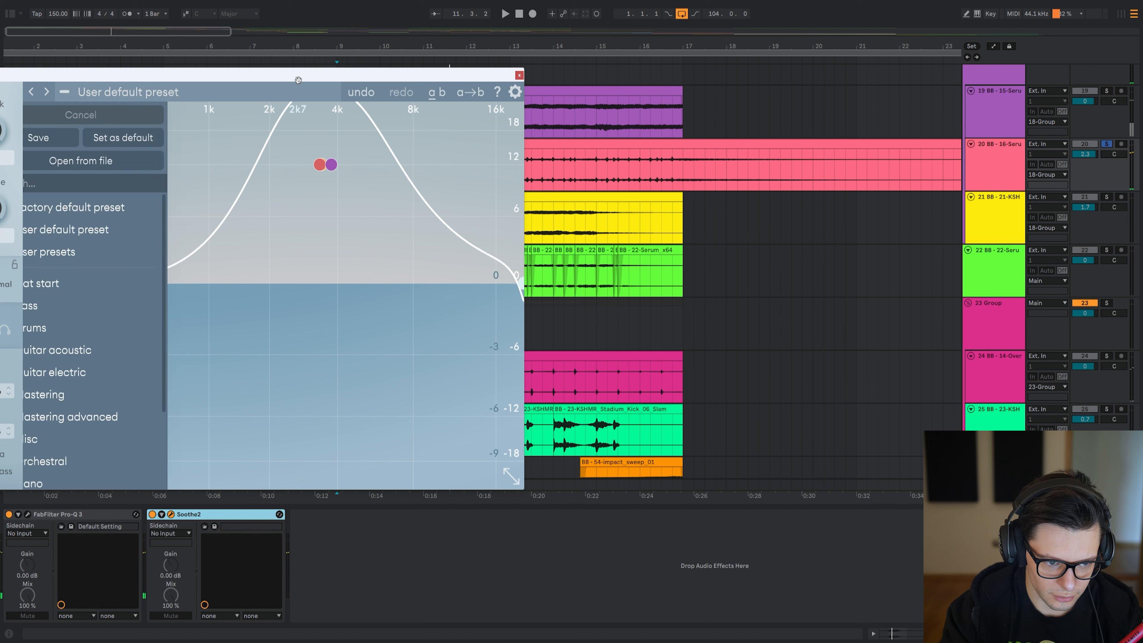
pyautogui.click(299, 93)
pyautogui.moveTo(306, 79); pyautogui.dragTo(499, 100)
pyautogui.press('Escape')
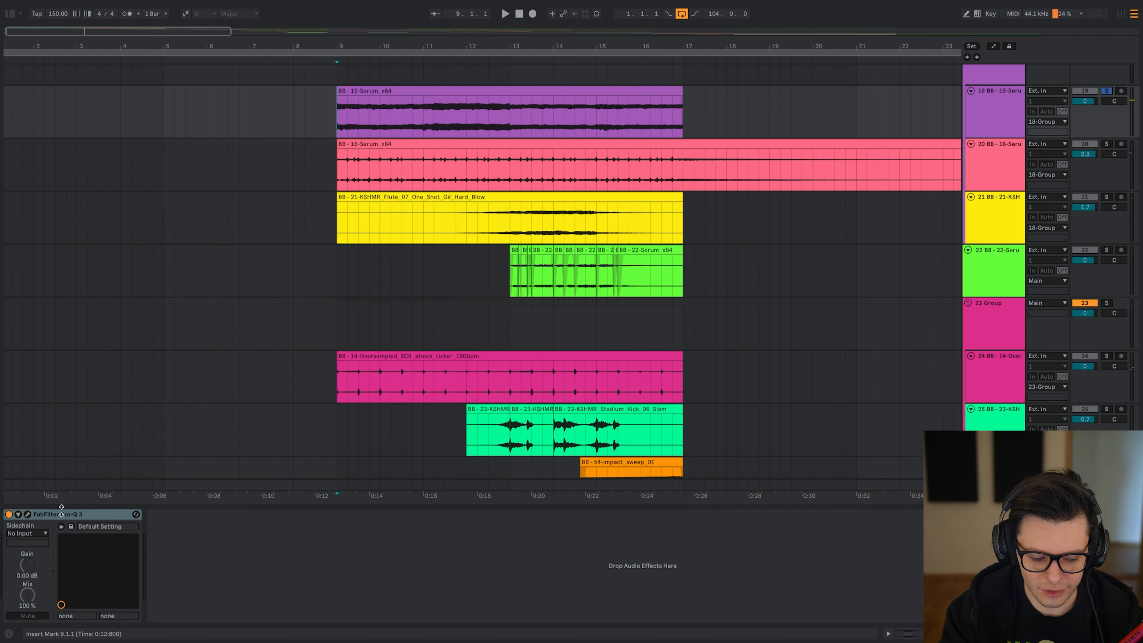
# - Play track 19 with Pro-Q 3 off, and play tracks 19 and 20 soloed together from 9.1.1 with processing on
pyautogui.press('space')
pyautogui.click(62, 516)
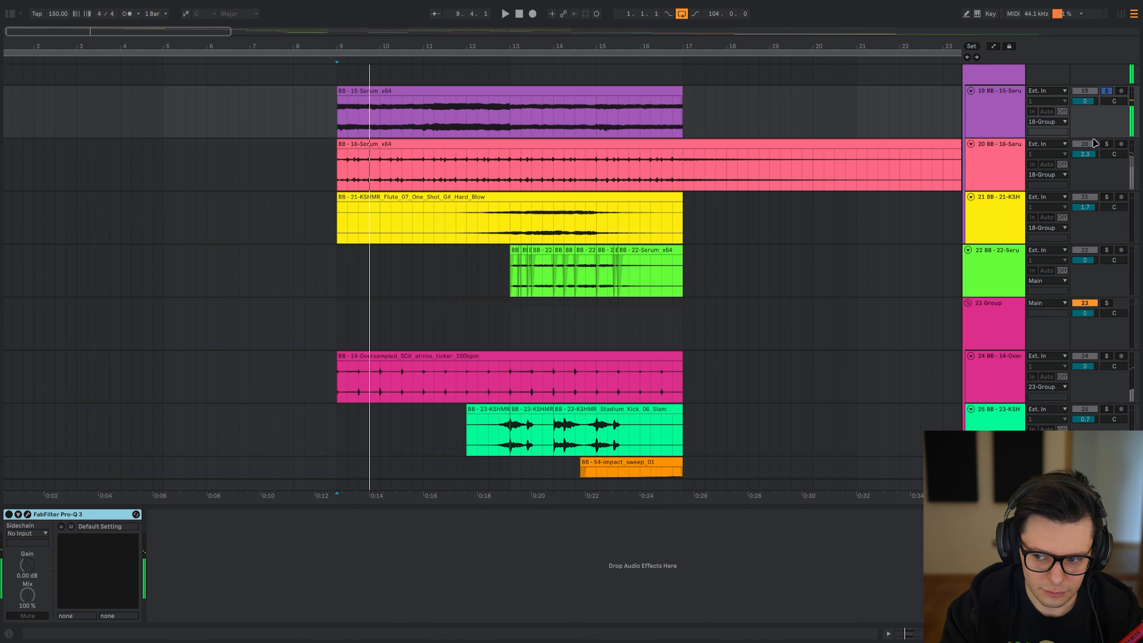
pyautogui.click(337, 173)
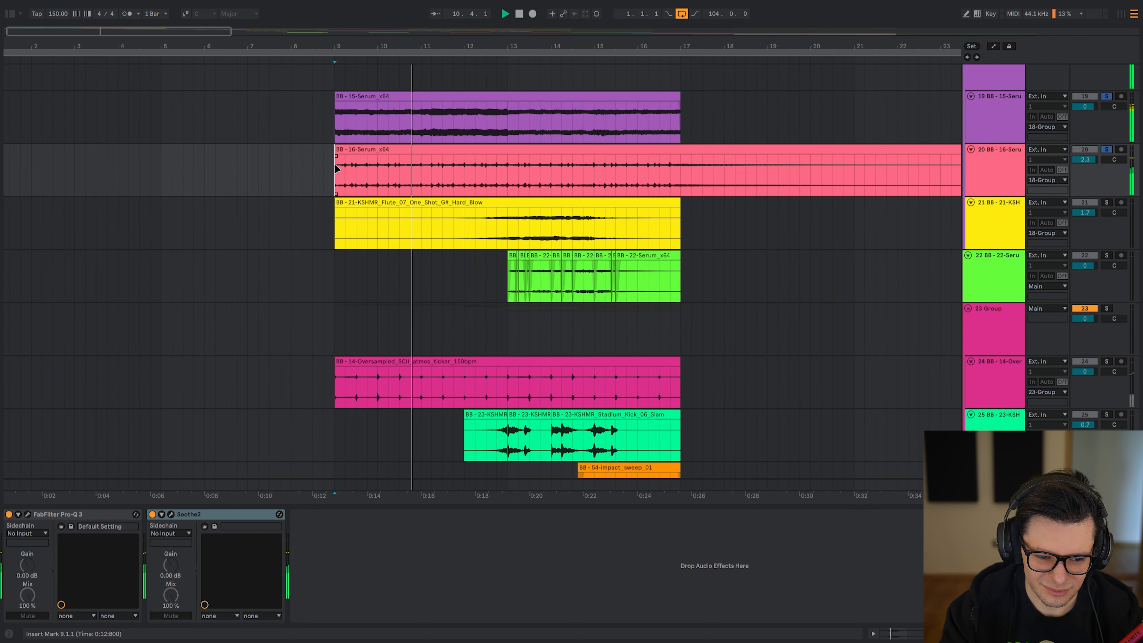
pyautogui.click(338, 128)
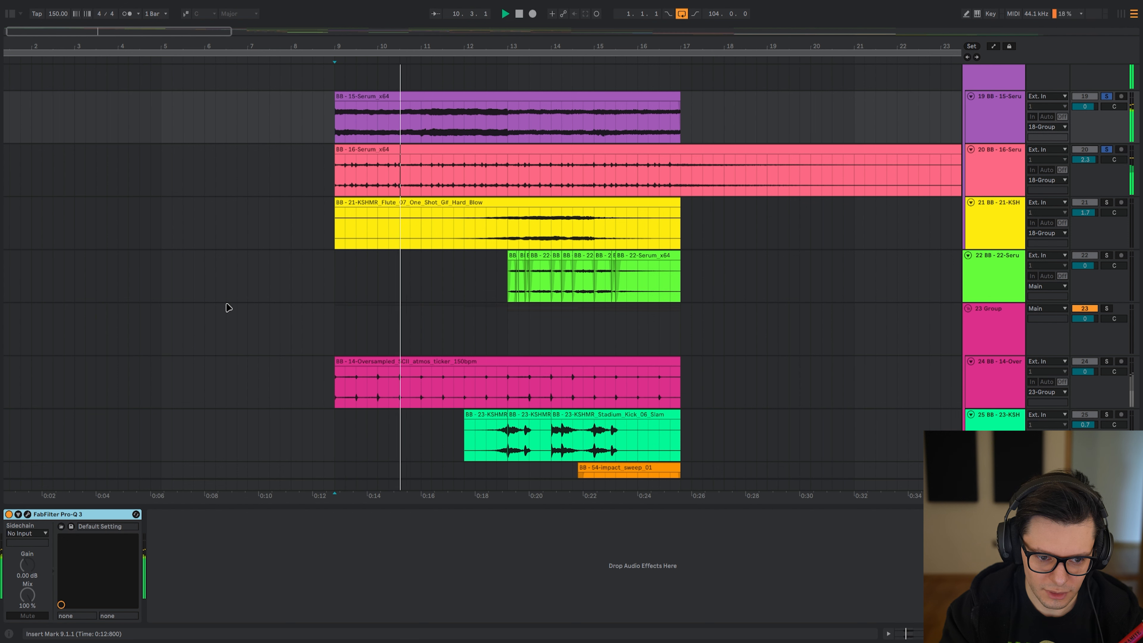
# - Open track 19's Pro-Q 3 window and play tracks 19 and 20 together from 9.1.1
pyautogui.click(27, 514)
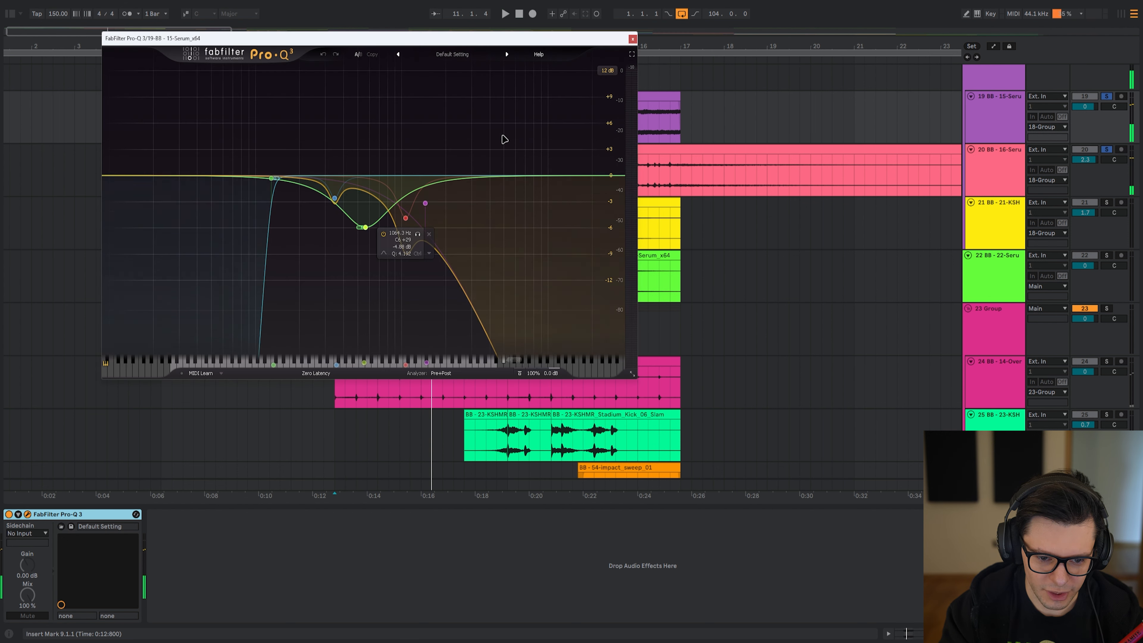
pyautogui.moveTo(491, 40)
pyautogui.mouseDown()
pyautogui.moveTo(300, 26)
pyautogui.moveTo(471, 30)
pyautogui.mouseUp()
pyautogui.press('space')
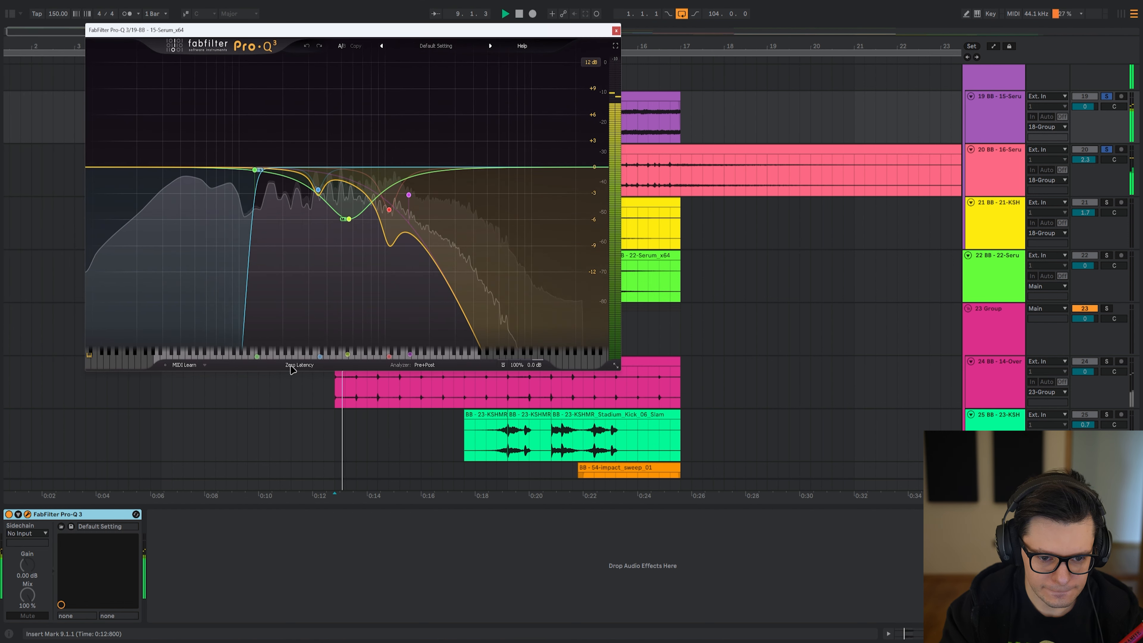
pyautogui.press('space')
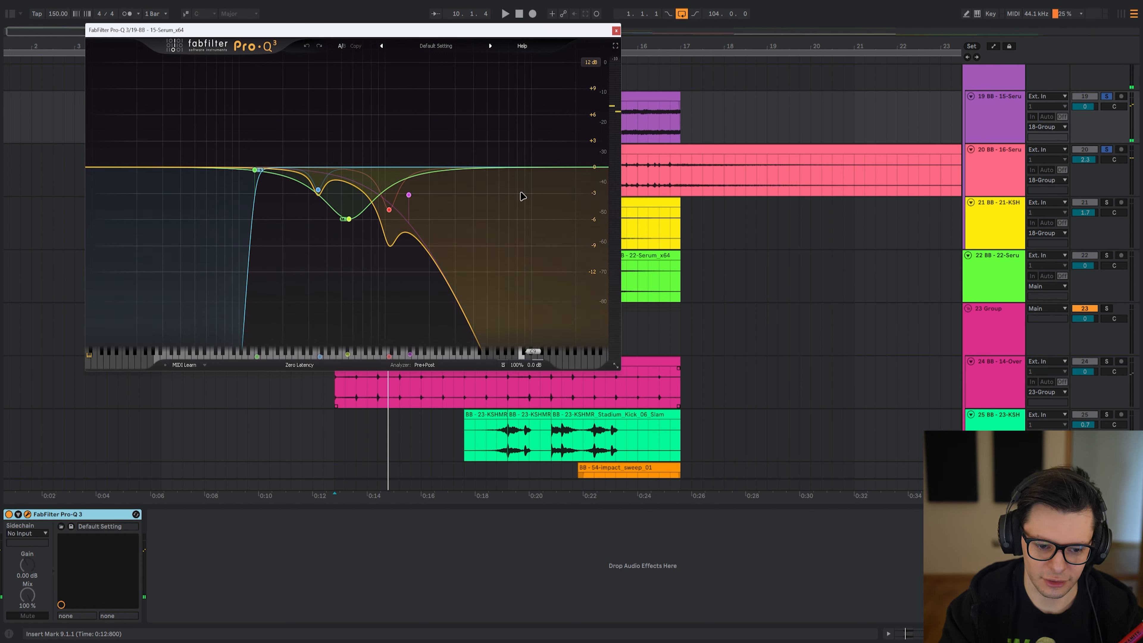
# - Audition track 19's Pro-Q 3 low-cut band and the dip near 565 Hz by soloing each band during playback
pyautogui.press('space')
pyautogui.moveTo(255, 169)
pyautogui.click(268, 136)
pyautogui.press('space')
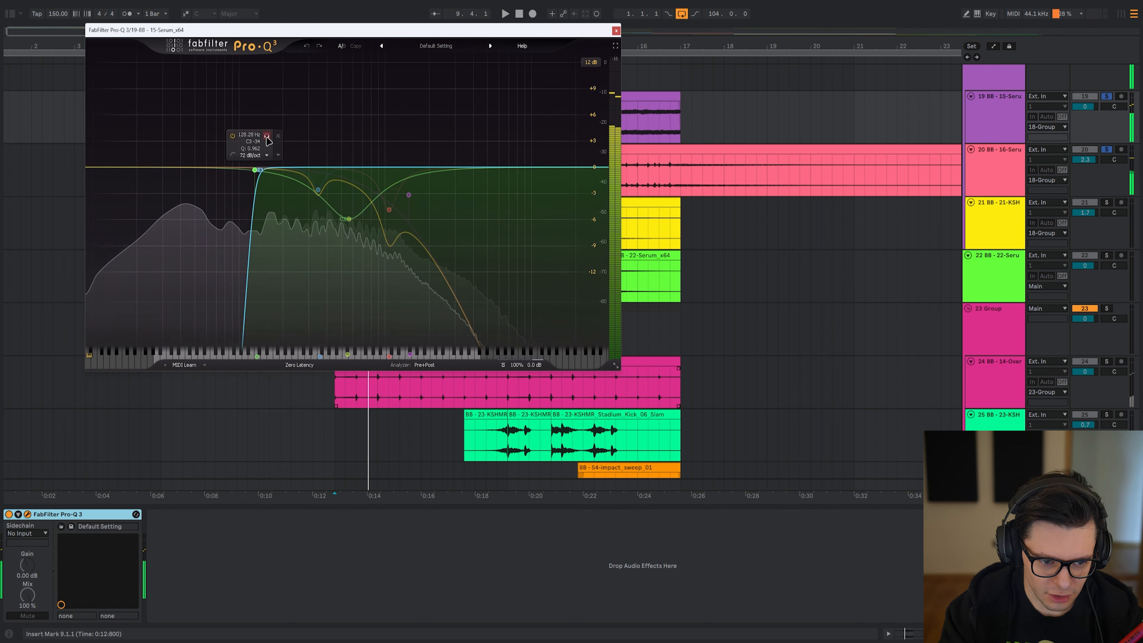
pyautogui.press('space')
pyautogui.click(267, 136)
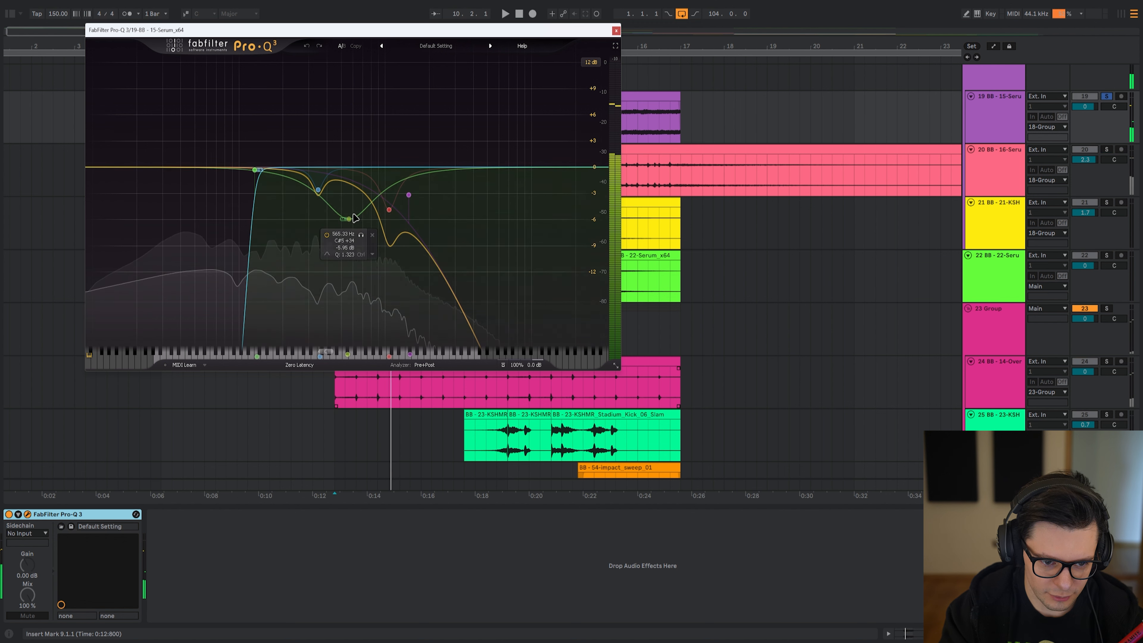
pyautogui.click(363, 235)
pyautogui.press('space')
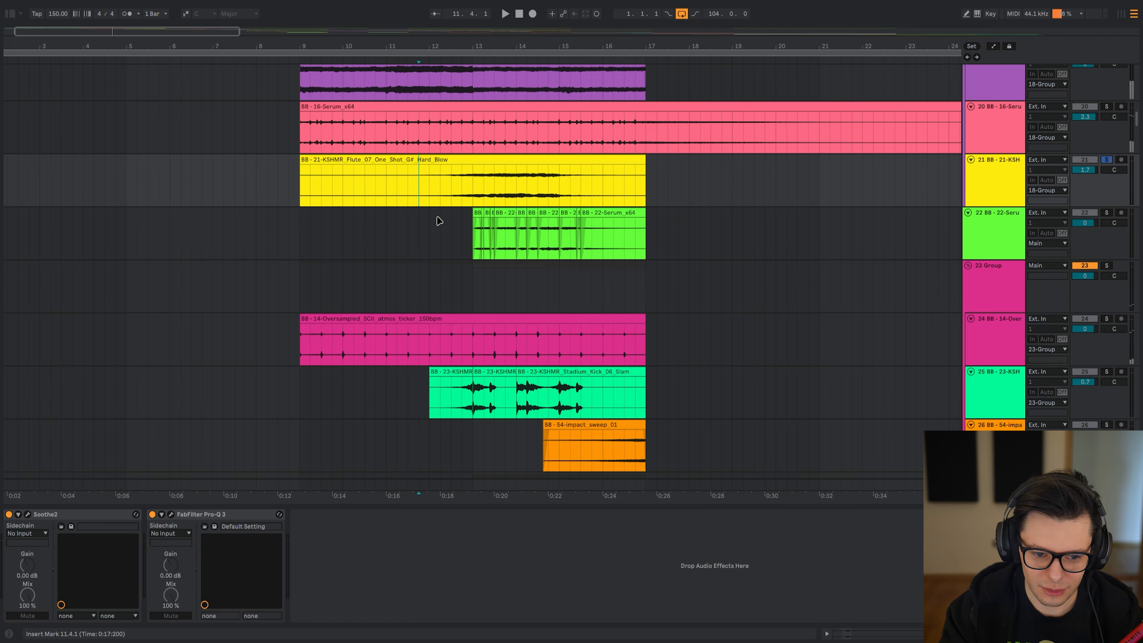
# - Play track 21's soloed KSHMR flute from 11.4.1 with Pro-Q 3 and Soothe2 turned off
pyautogui.scroll(2, 450, 253)
pyautogui.scroll(1, 451, 254)
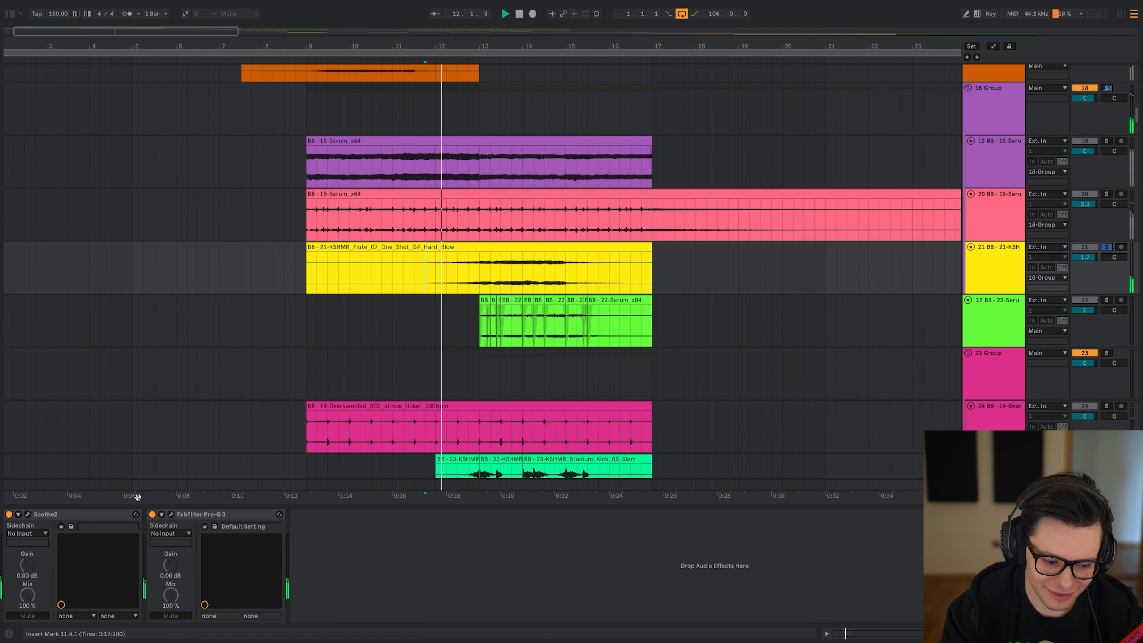
pyautogui.click(201, 517)
pyautogui.click(49, 517)
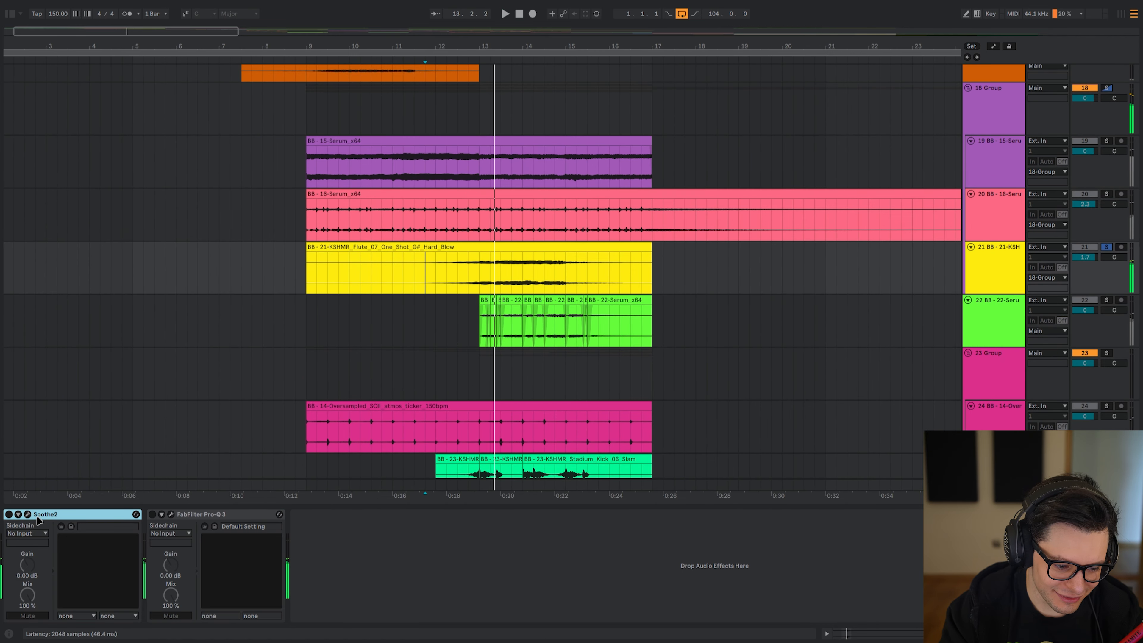
# - Open track 21's Soothe2, audition its delta signal and compare the flute with Soothe2 off and on
pyautogui.click(27, 514)
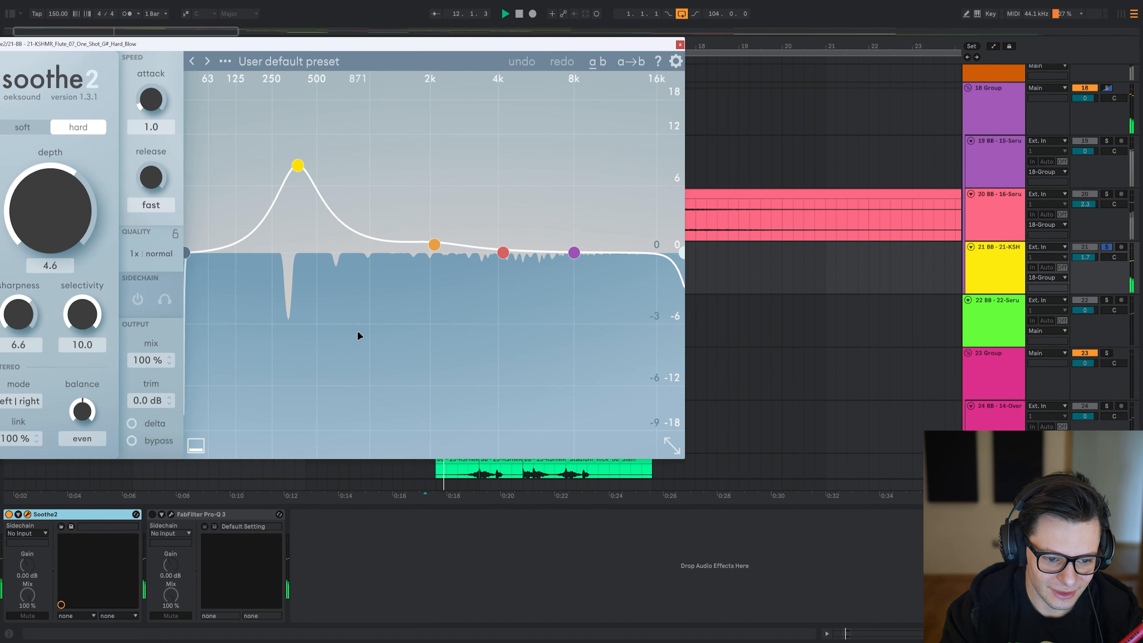
pyautogui.click(149, 422)
pyautogui.click(149, 422)
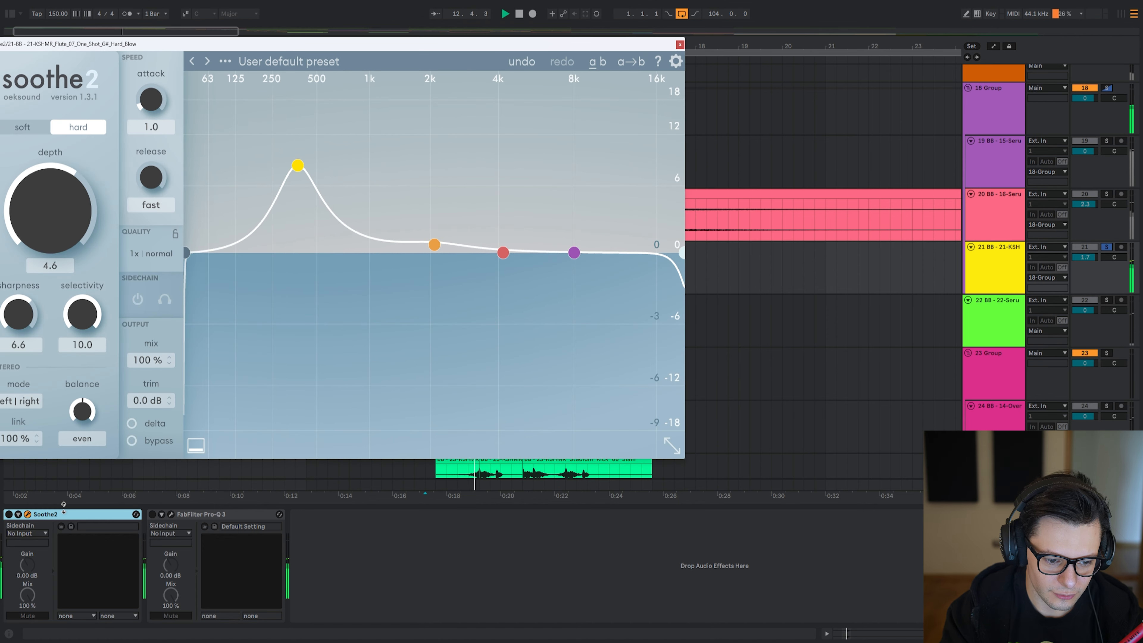
pyautogui.press('space')
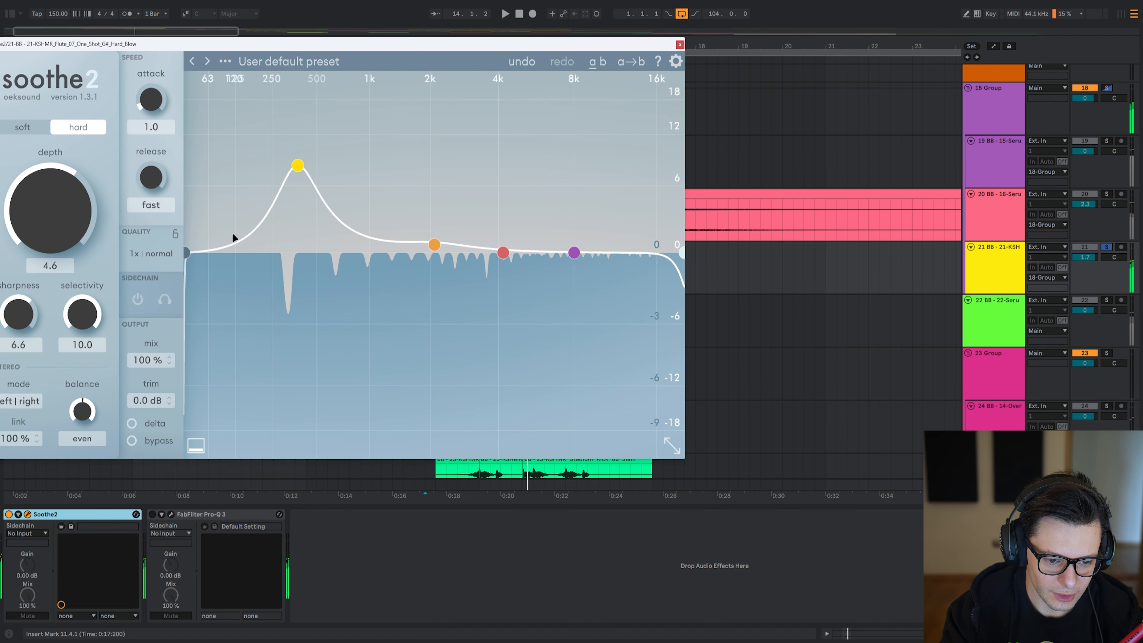
# - Close Soothe2, show track 21's Pro-Q 3 and compare its high-cut band off and on, playing from 12.3.1
pyautogui.press('Escape')
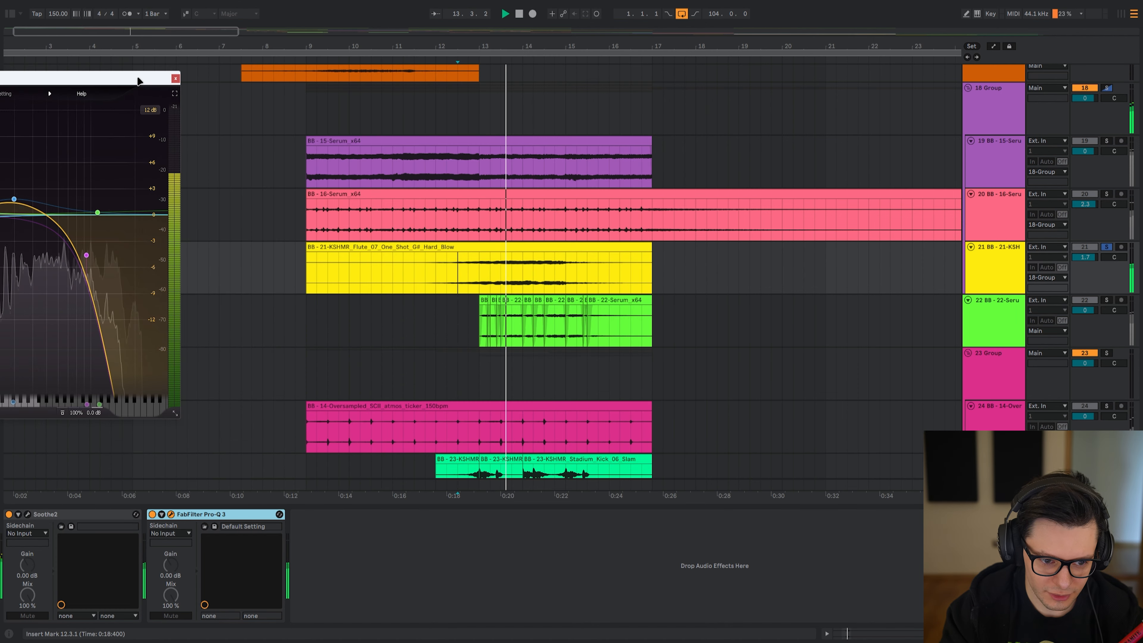
pyautogui.moveTo(132, 75); pyautogui.dragTo(610, 75)
pyautogui.click(543, 216)
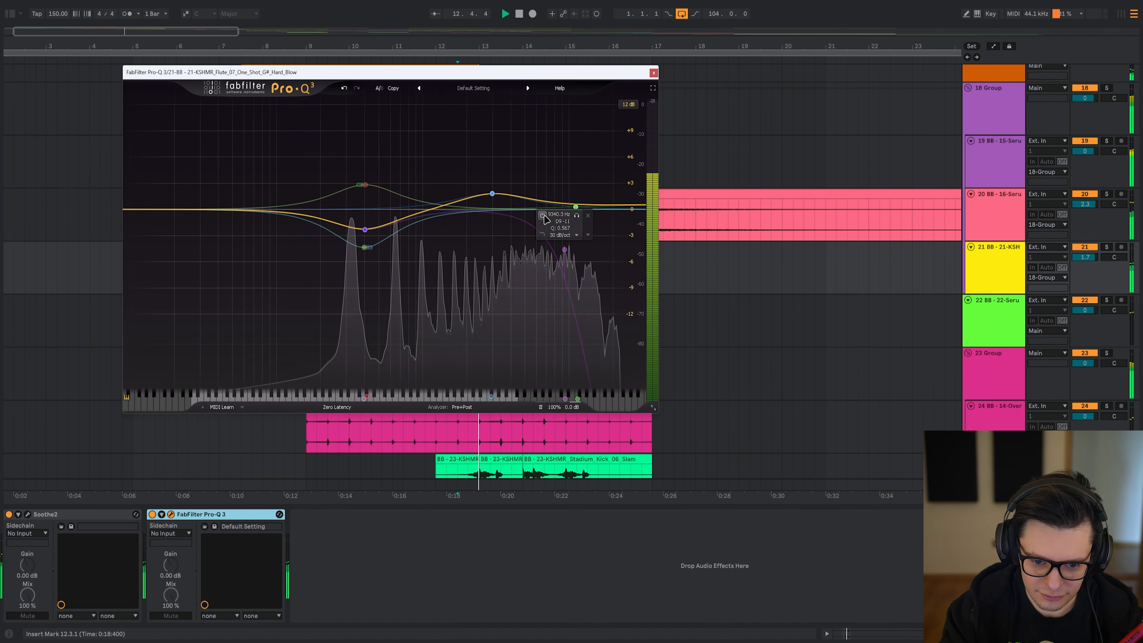
pyautogui.click(544, 216)
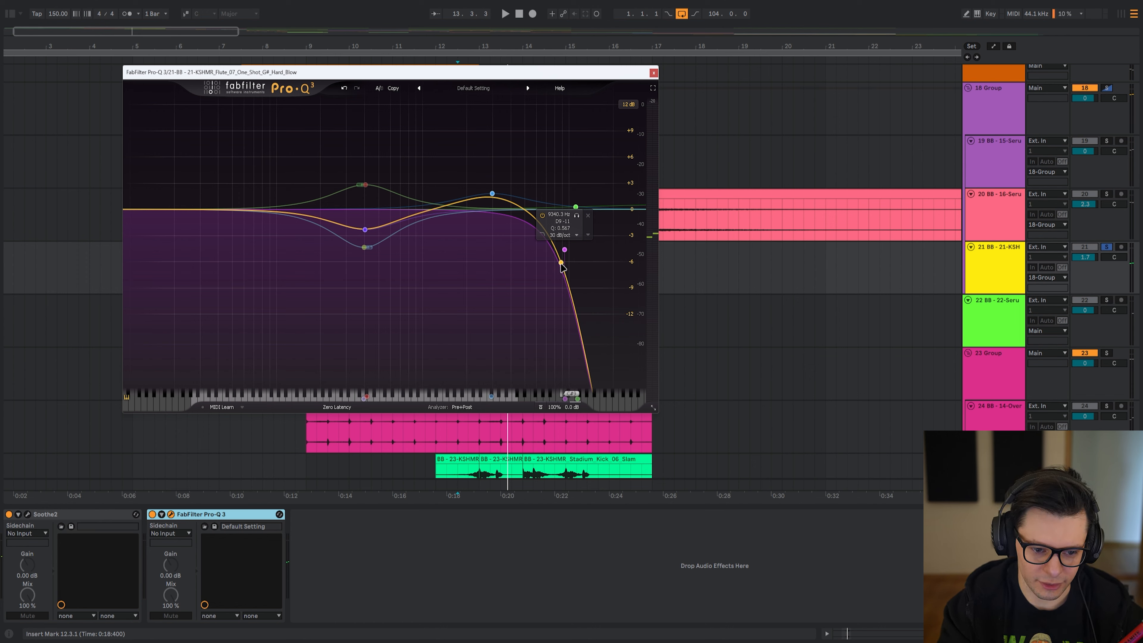
# - Play track 21's soloed flute and open track 19's Pro-Q 3 beside track 21's to compare their curves
pyautogui.press('space')
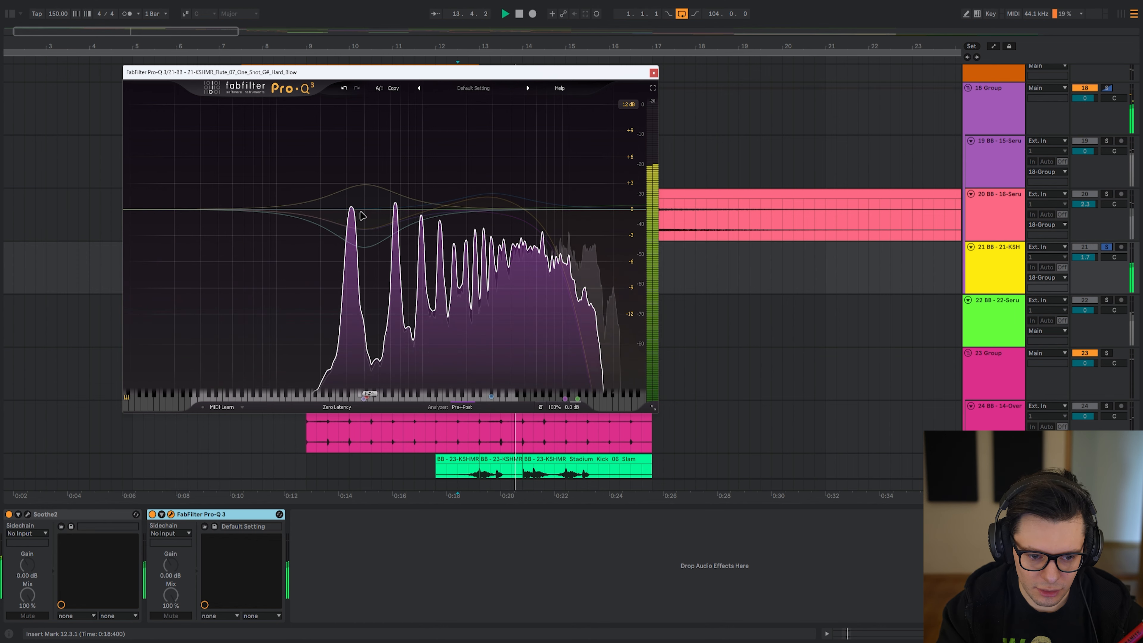
pyautogui.click(476, 176)
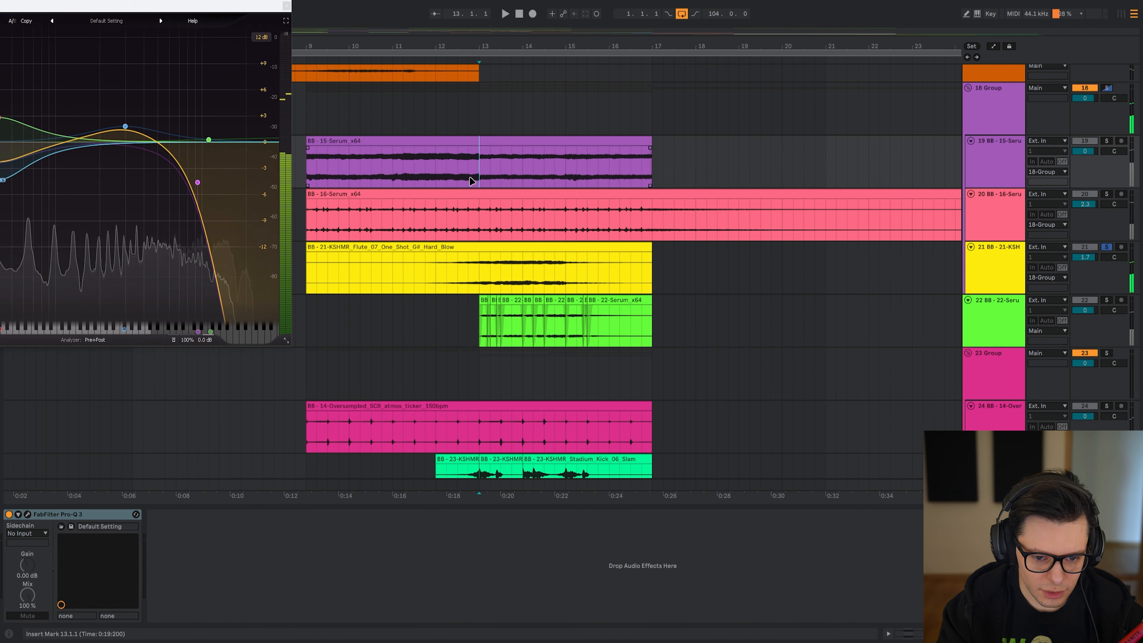
pyautogui.click(28, 515)
pyautogui.moveTo(135, 6); pyautogui.dragTo(453, 280)
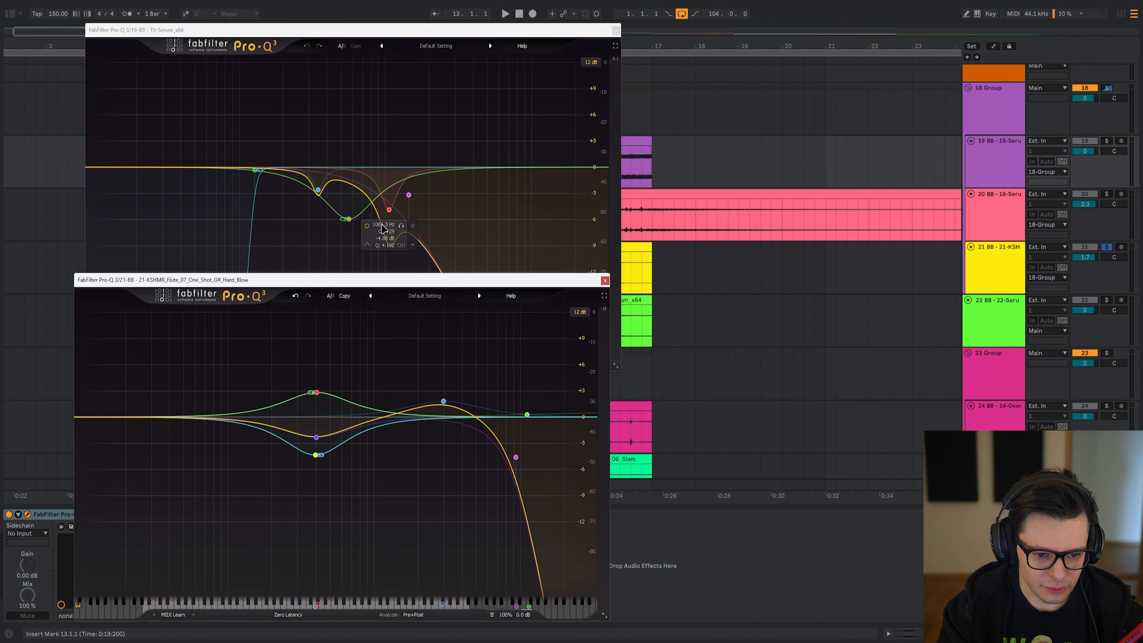
pyautogui.click(350, 224)
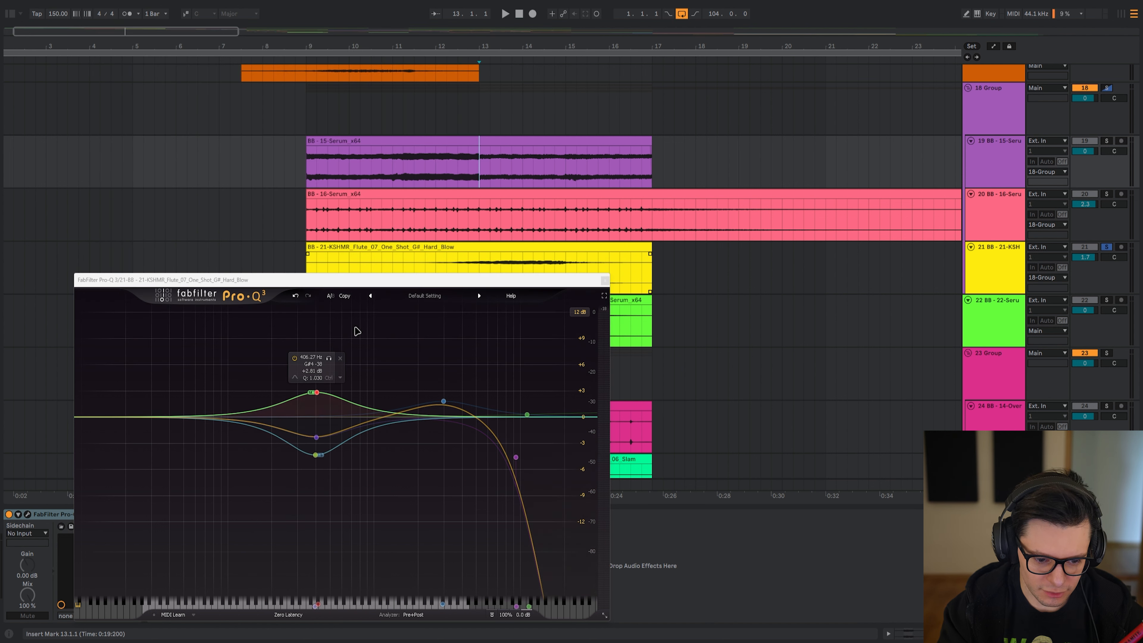
# - Audition the boost band near 406 Hz in track 21's Pro-Q 3 during playback, then close the plugin
pyautogui.click(328, 359)
pyautogui.press('space')
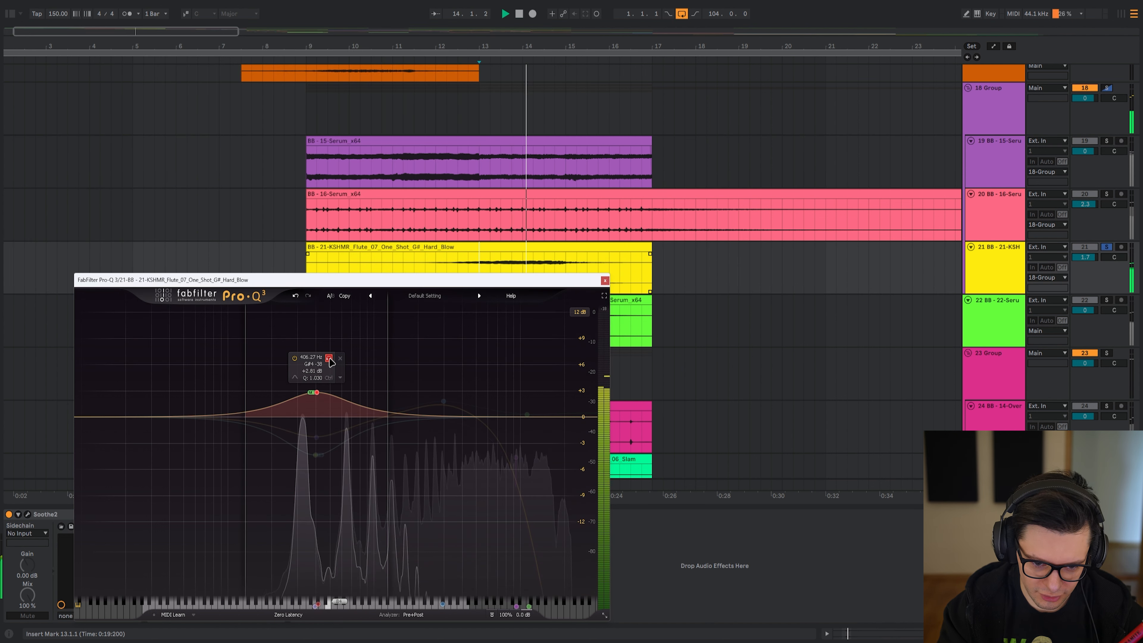
pyautogui.press('space')
pyautogui.press('Escape')
# - Show track 19's Pro-Q 3, play the soloed Serum layer from 13.1.1 and close the plugin
pyautogui.click(480, 166)
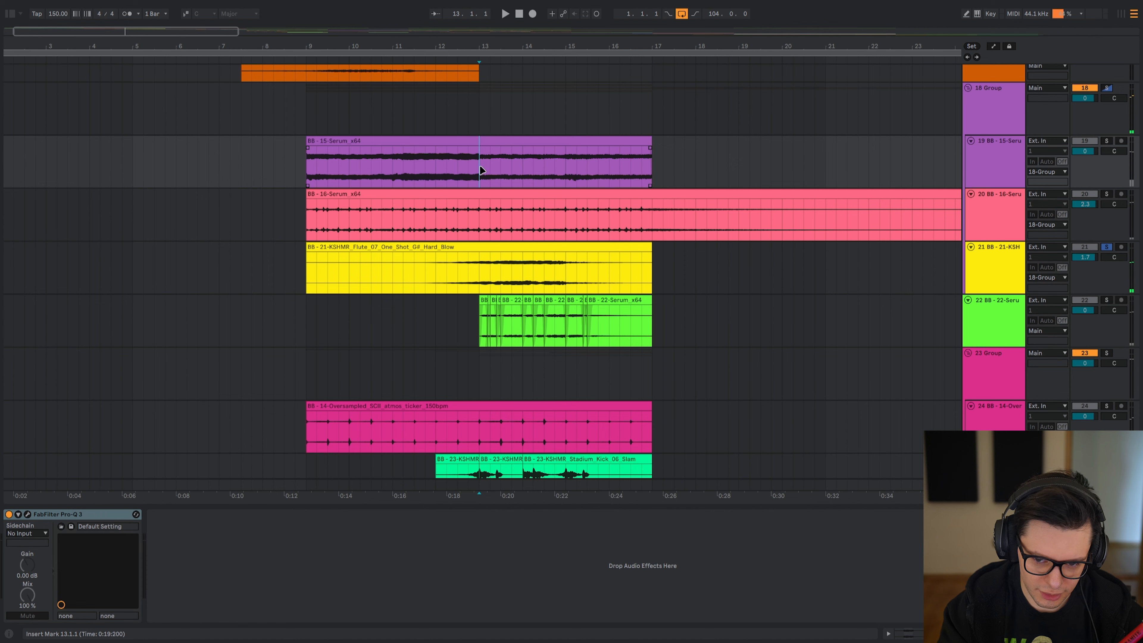
pyautogui.click(29, 514)
pyautogui.press('space')
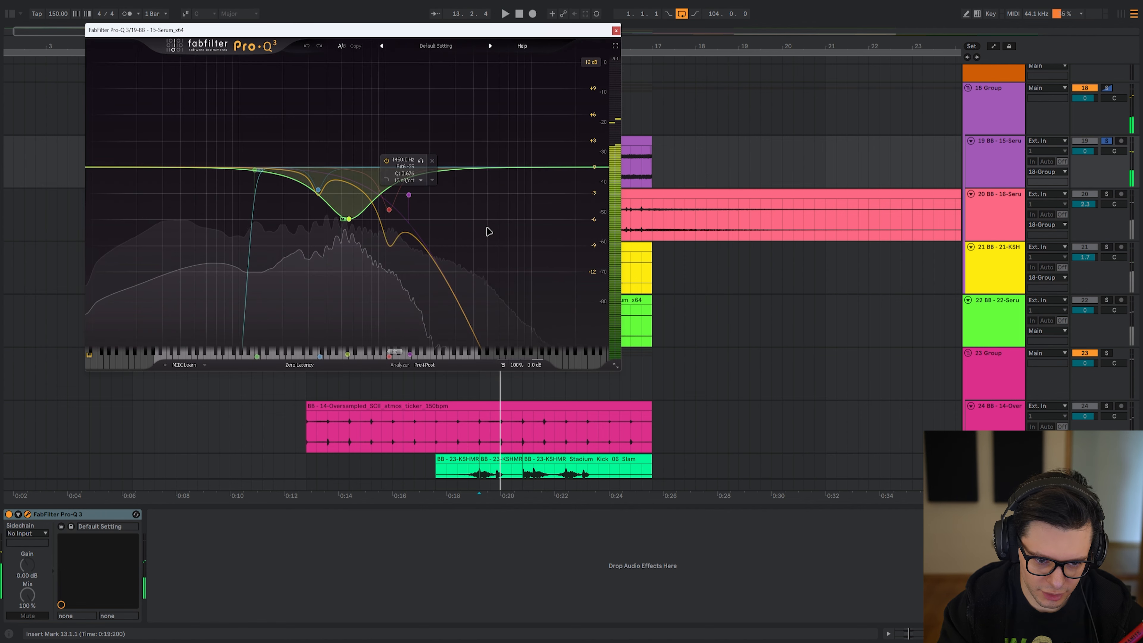
pyautogui.press('Escape')
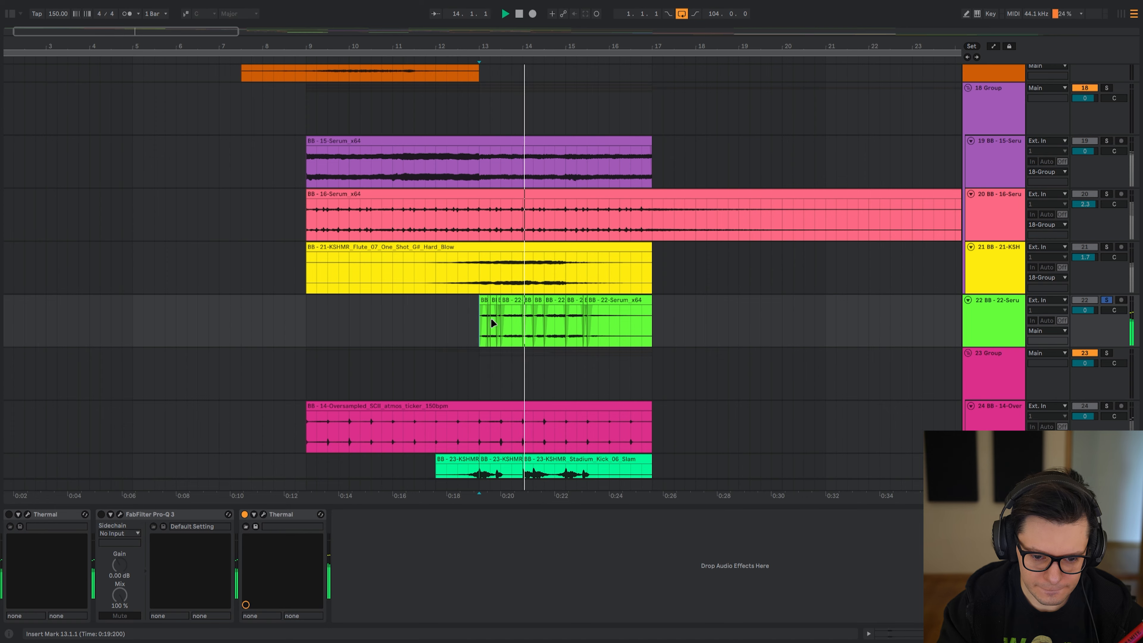
# - Play track 22's soloed Serum clips from 13.1.1 and examine their cuts and fades up close
pyautogui.press('space')
pyautogui.scroll(4, 545, 321)
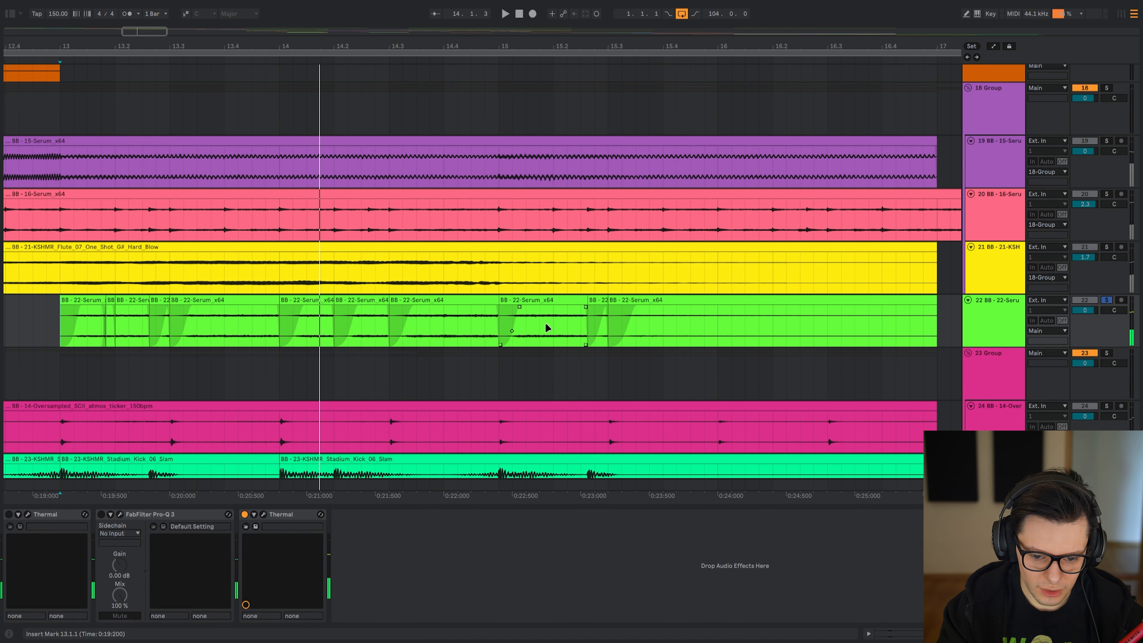
pyautogui.scroll(-2, 289, 323)
pyautogui.scroll(4, 212, 327)
pyautogui.scroll(-2, 299, 313)
pyautogui.scroll(-5, 298, 312)
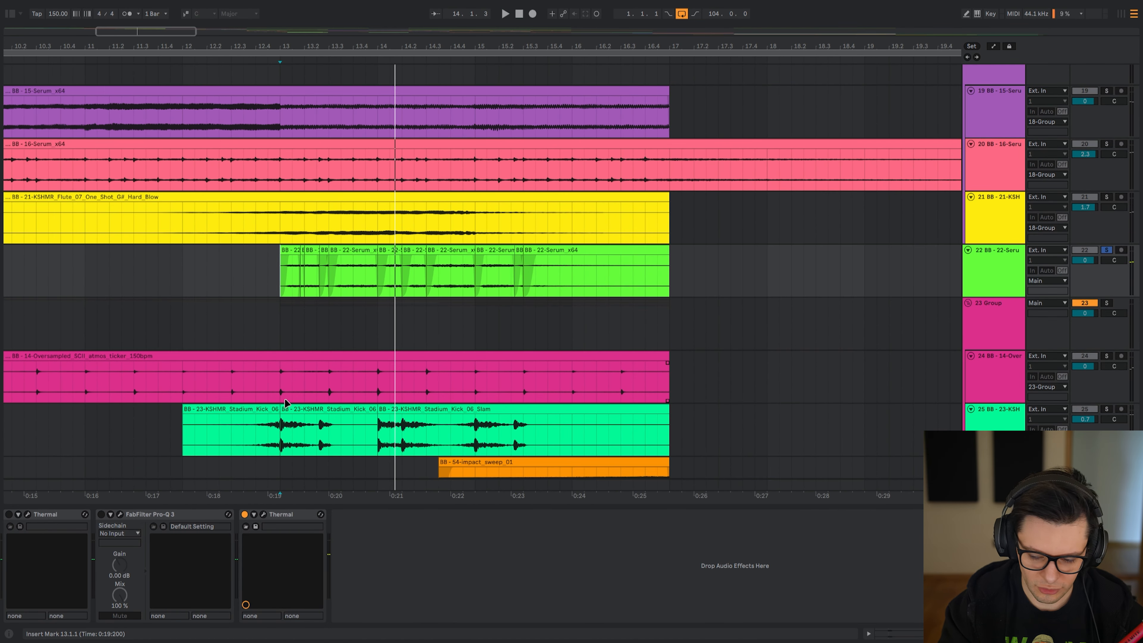
# - Audition track 22's soloed Serum clips with the last Thermal in the chain open, then close it
pyautogui.press('space')
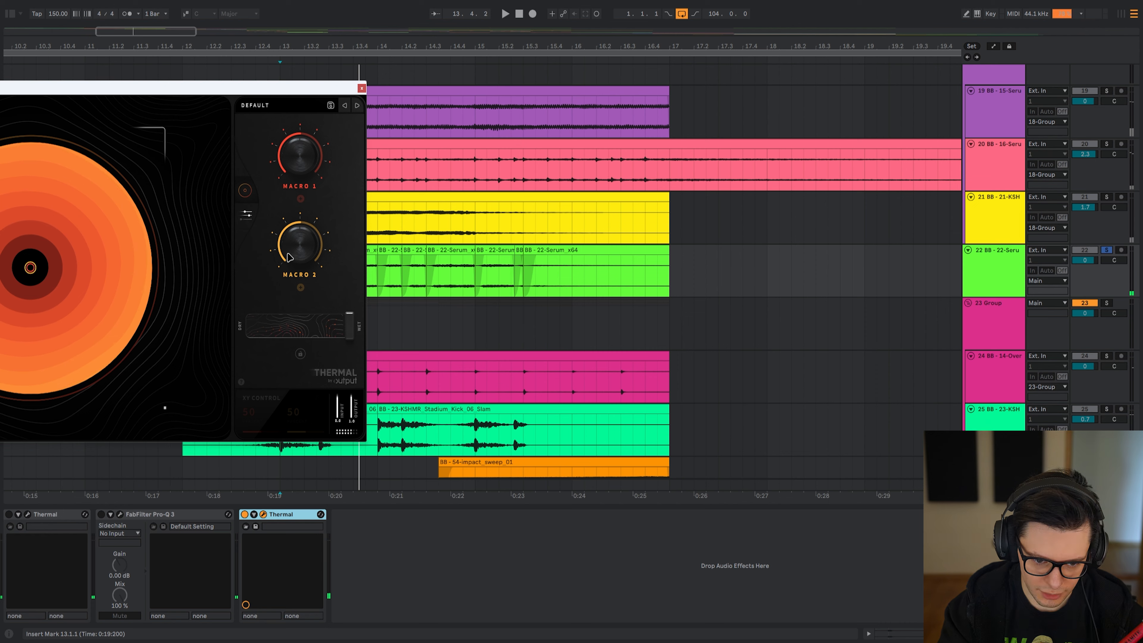
pyautogui.moveTo(311, 87); pyautogui.dragTo(568, 85)
pyautogui.press('space')
pyautogui.click(604, 87)
pyautogui.press('space')
pyautogui.scroll(-5, 543, 91)
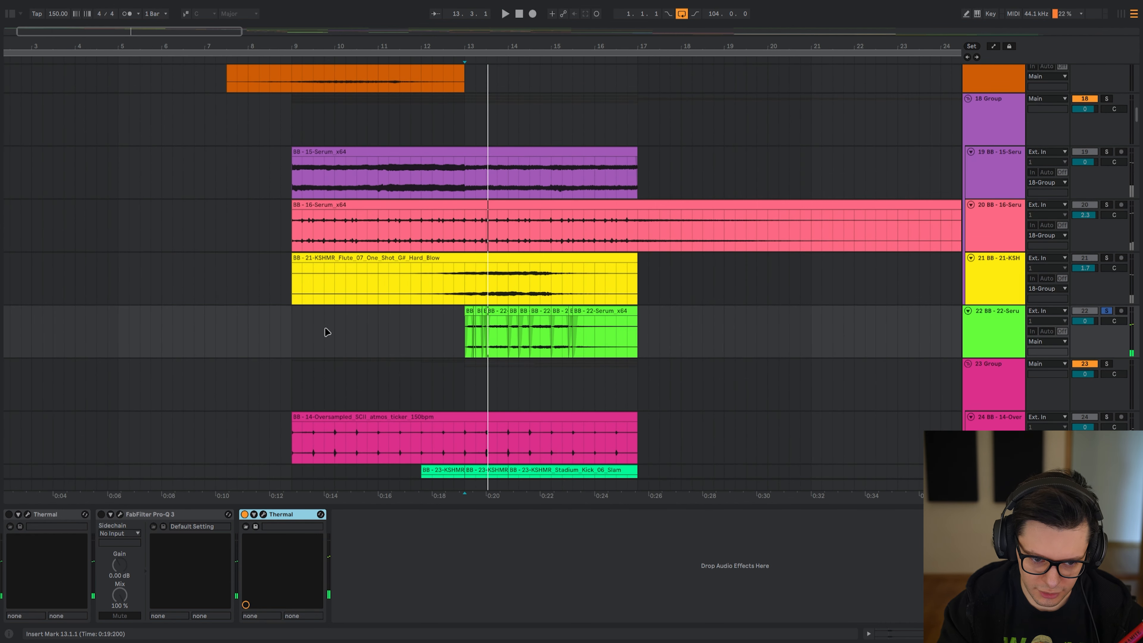
# - Play track 24's soloed atmos ticker from 9.1.1 and compare its Pro-Q 3 on and off
pyautogui.moveTo(326, 332); pyautogui.dragTo(514, 193)
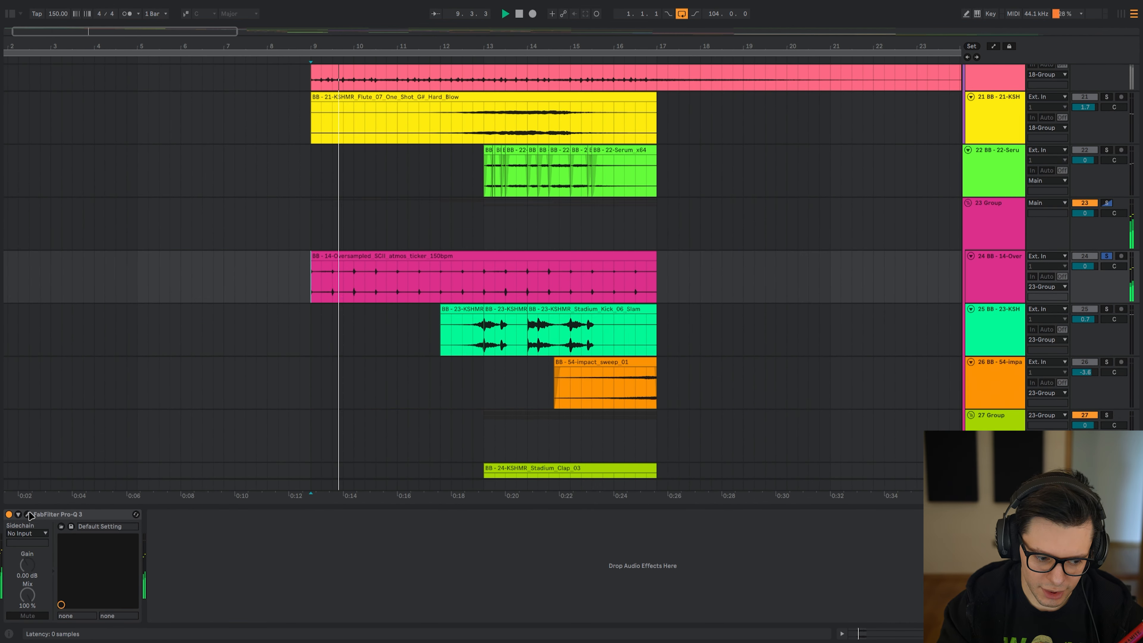
pyautogui.click(28, 514)
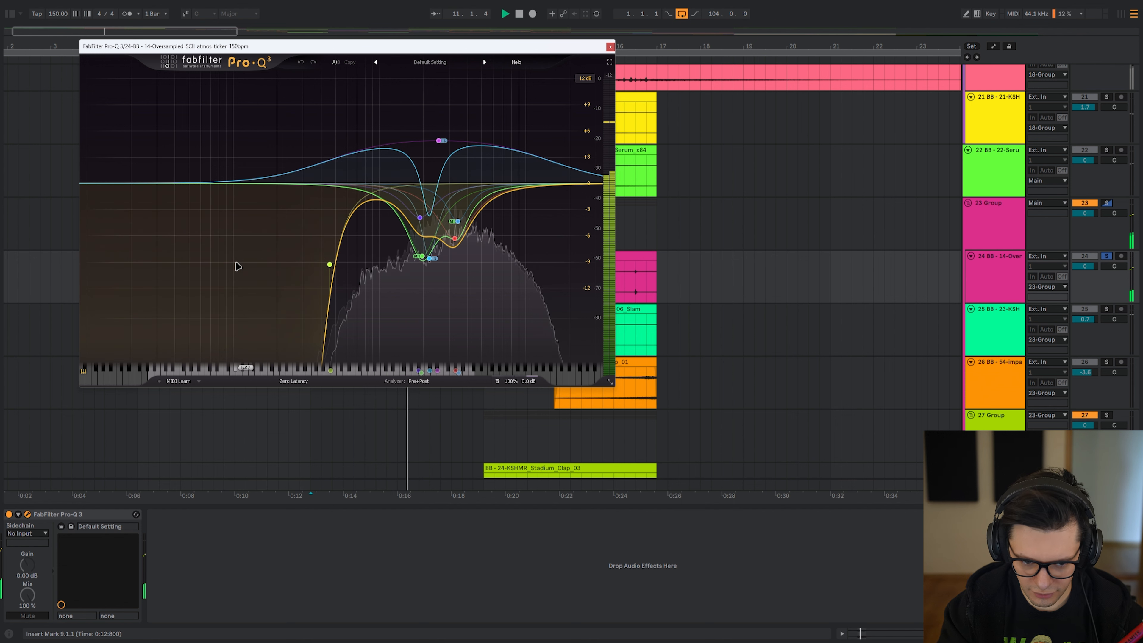
pyautogui.click(63, 514)
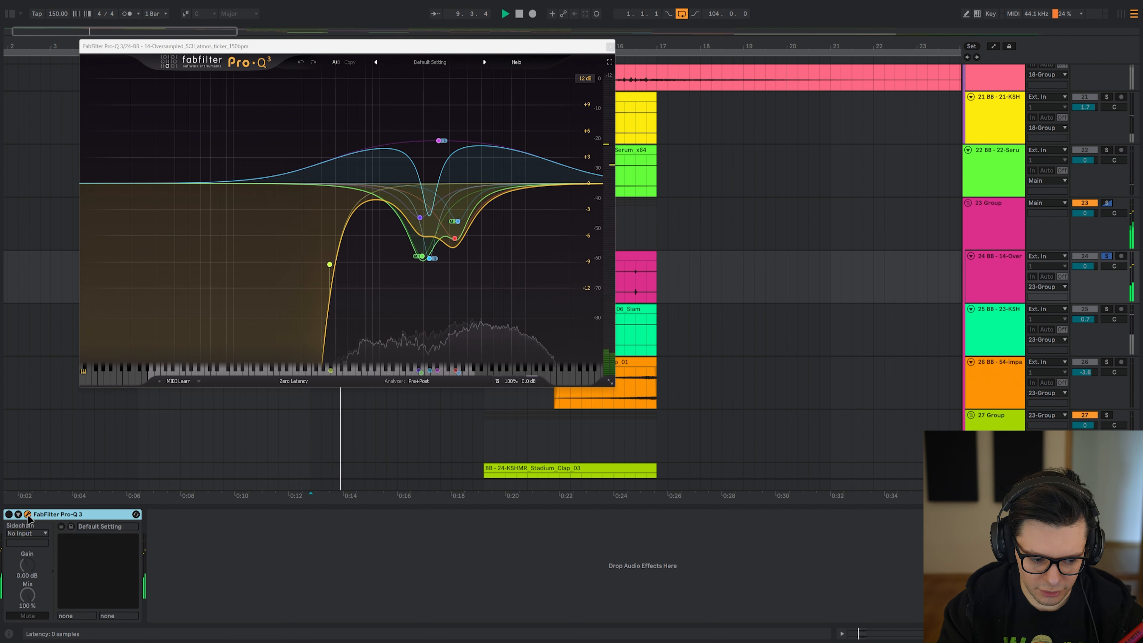
pyautogui.hotkey('ctrl', 'alt', 'p')
# - Compare track 24's Pro-Q 3 off and on in the full mix and audition its dip near 3442 Hz
pyautogui.scroll(2, 363, 379)
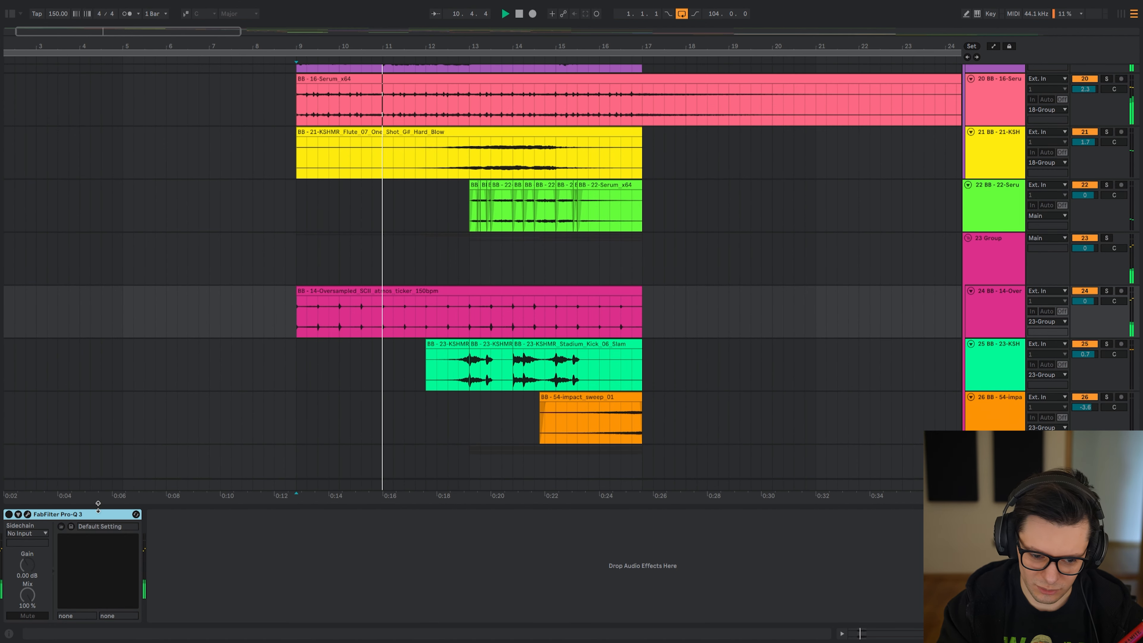
pyautogui.click(26, 515)
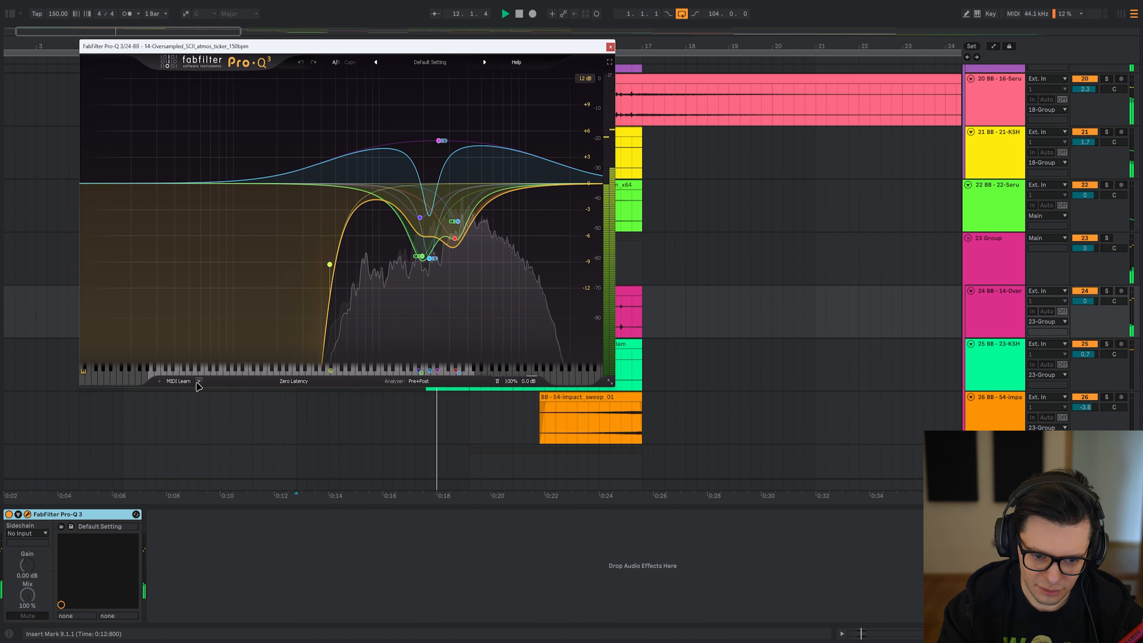
pyautogui.click(470, 236)
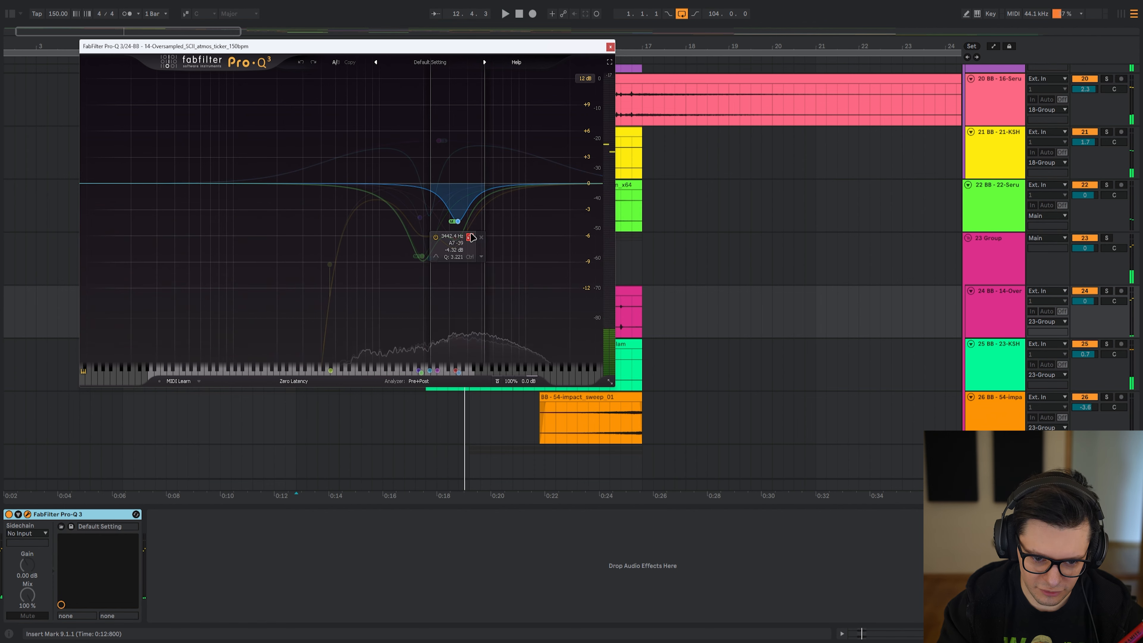
# - Solo track 25's KSHMR stadium kick, inspect its clips up close and view its Pro-Q 3 curve
pyautogui.press('s')
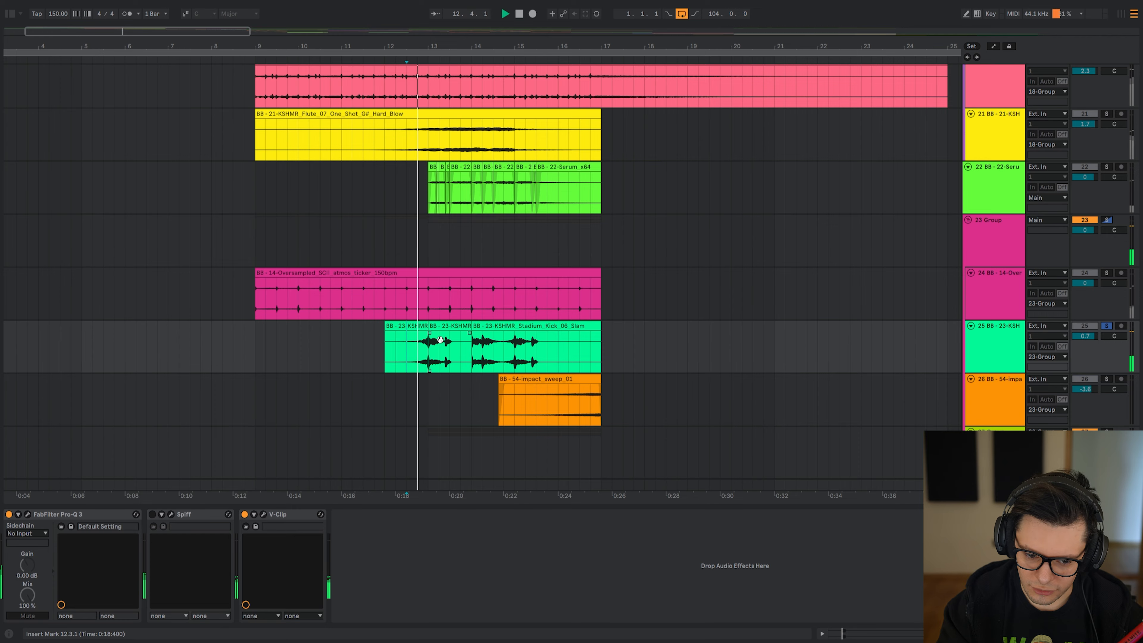
pyautogui.scroll(-5, 435, 327)
pyautogui.keyDown('ctrl'); pyautogui.scroll(5, 403, 202); pyautogui.keyUp('ctrl')
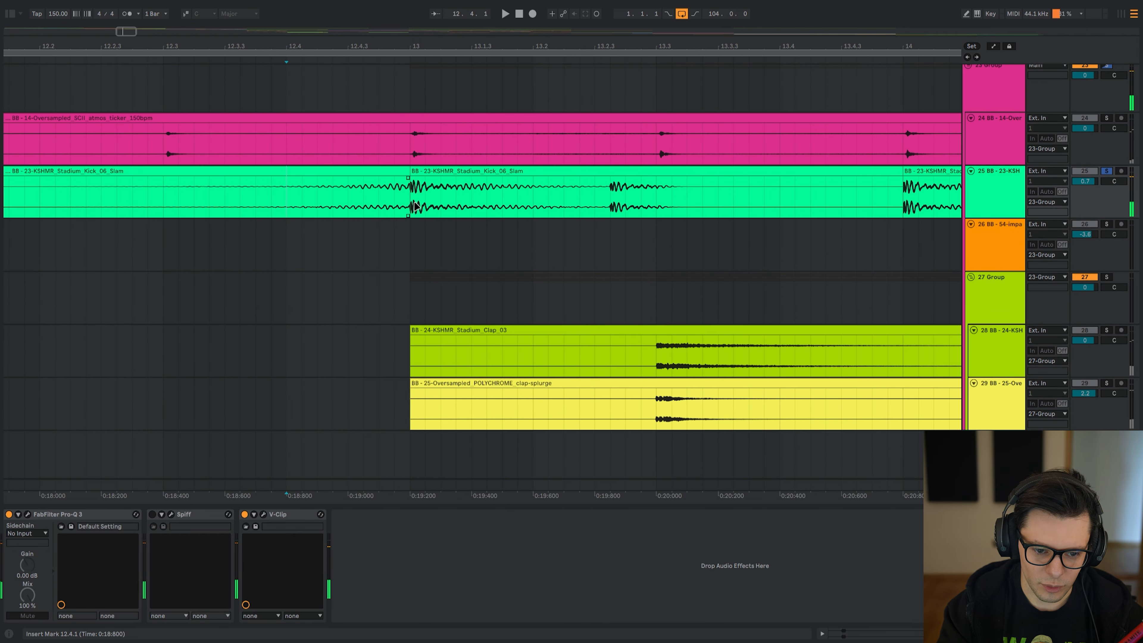
pyautogui.click(27, 514)
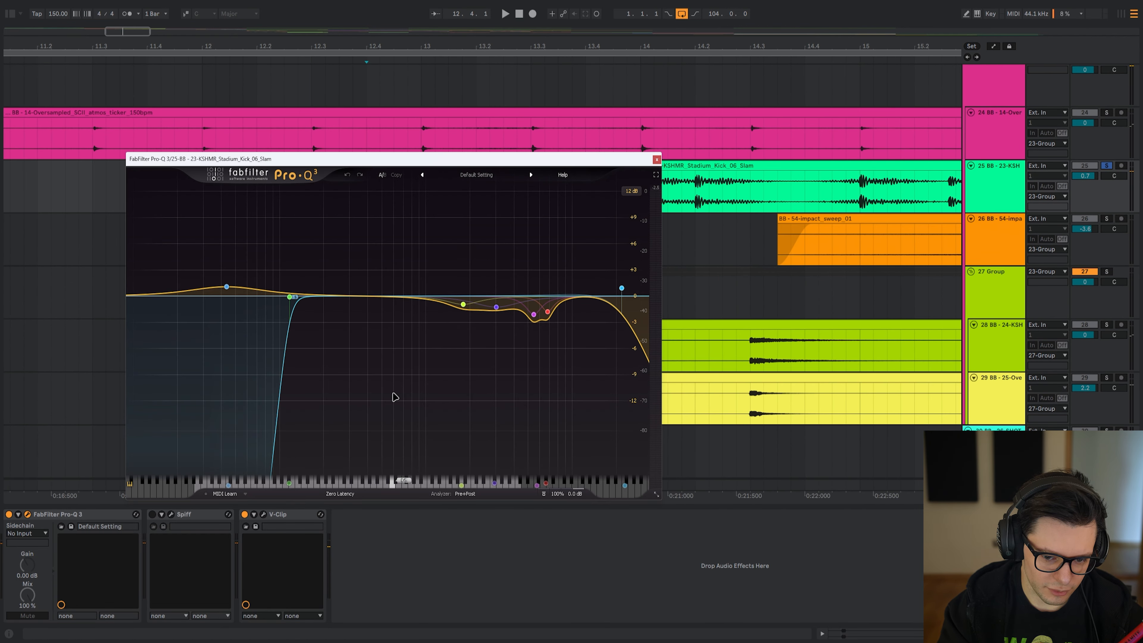
pyautogui.press('Escape')
# - Play track 25's kick with V-Clip off, comparing Pro-Q 3 off and on and auditioning the 117 Hz low-cut band
pyautogui.press('space')
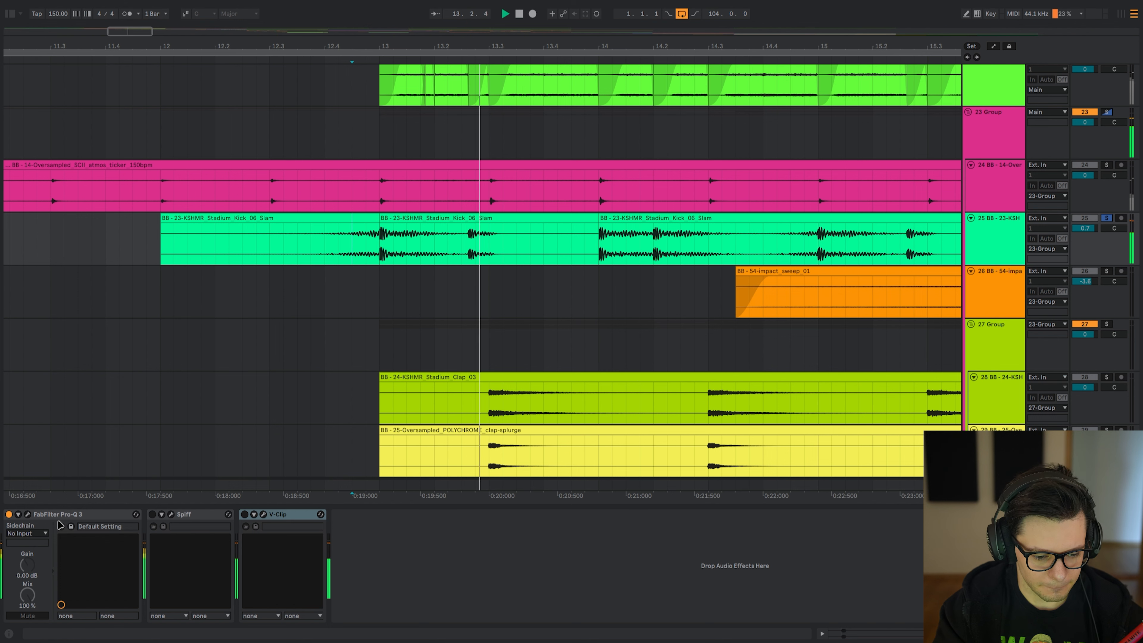
pyautogui.click(46, 516)
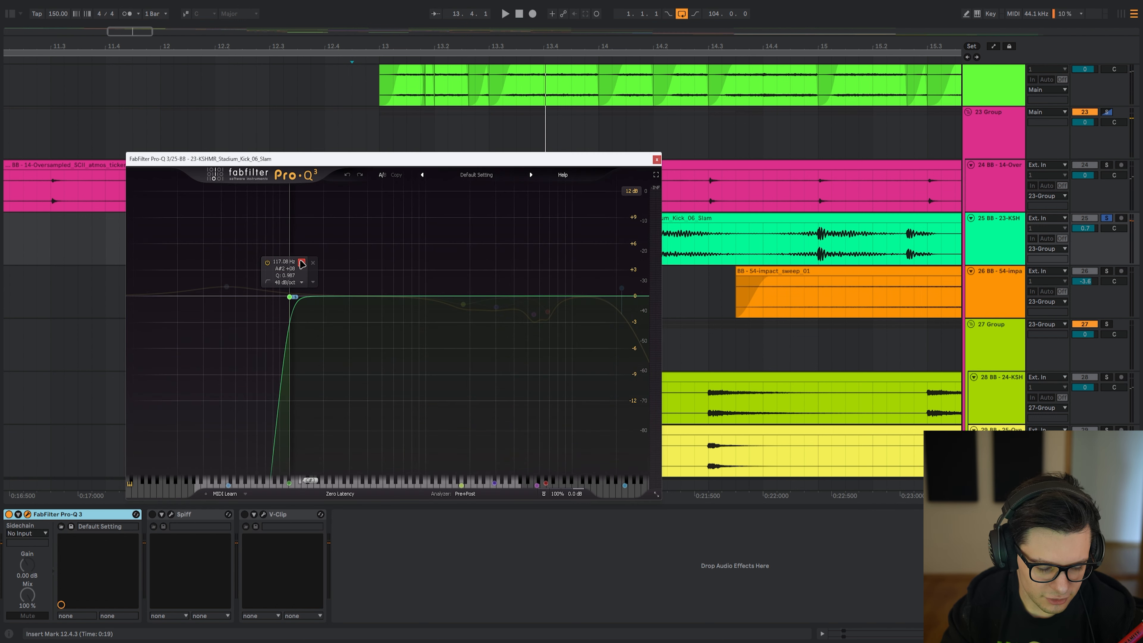
pyautogui.press('space')
pyautogui.press('space')
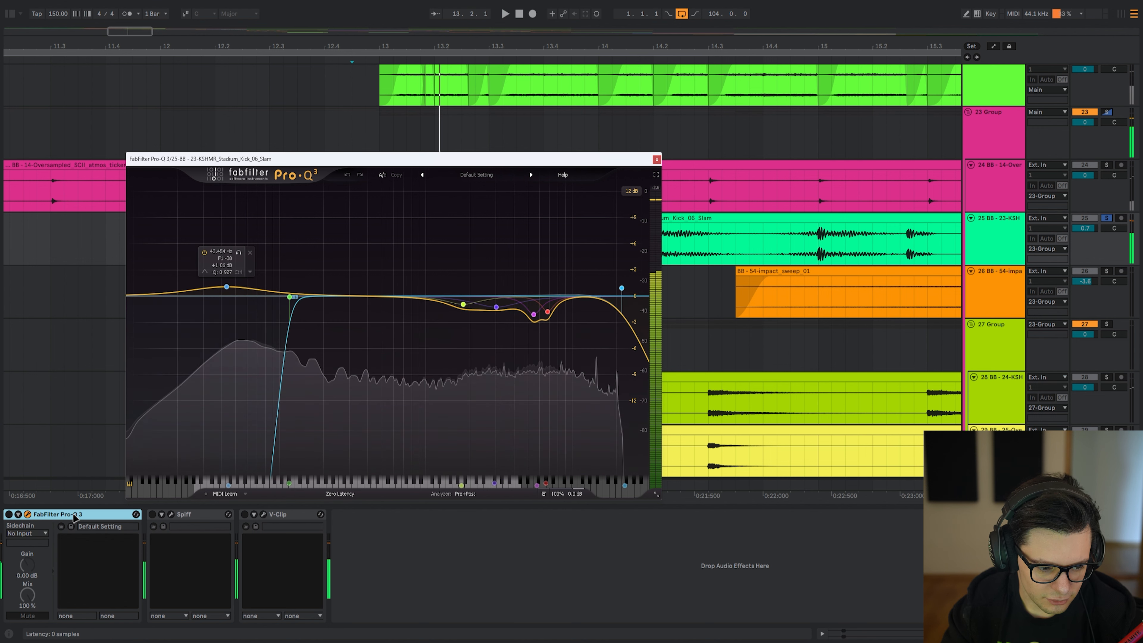
pyautogui.press('space')
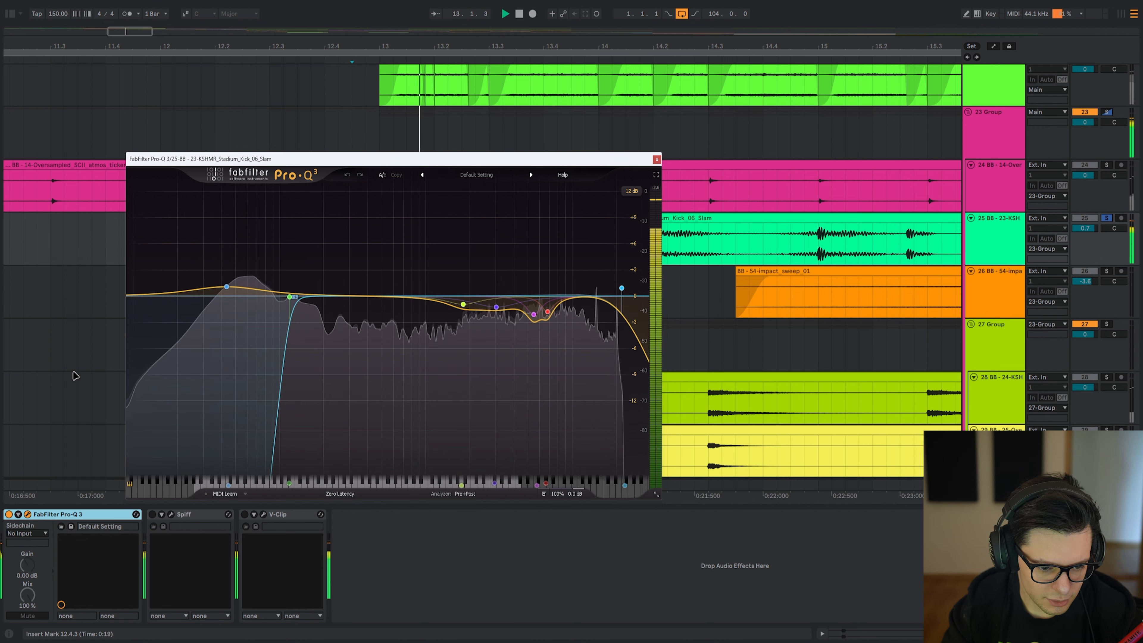
# - Select the four upper-range dip bands in track 25's Pro-Q 3 and compare the kick with them off and on
pyautogui.moveTo(398, 259); pyautogui.dragTo(577, 354)
pyautogui.press('space')
pyautogui.click(418, 432)
pyautogui.press('space')
pyautogui.press('space')
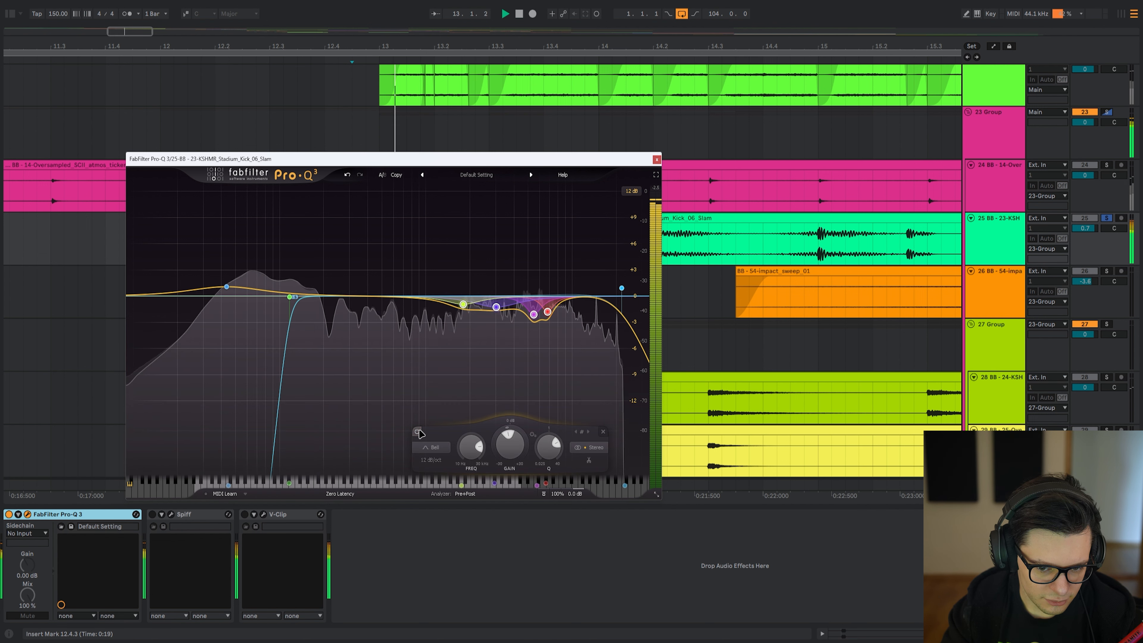
pyautogui.click(418, 433)
# - Audition the kick's dip near 6807 Hz, compare all four dip bands off and on again, and close Pro-Q 3
pyautogui.click(534, 315)
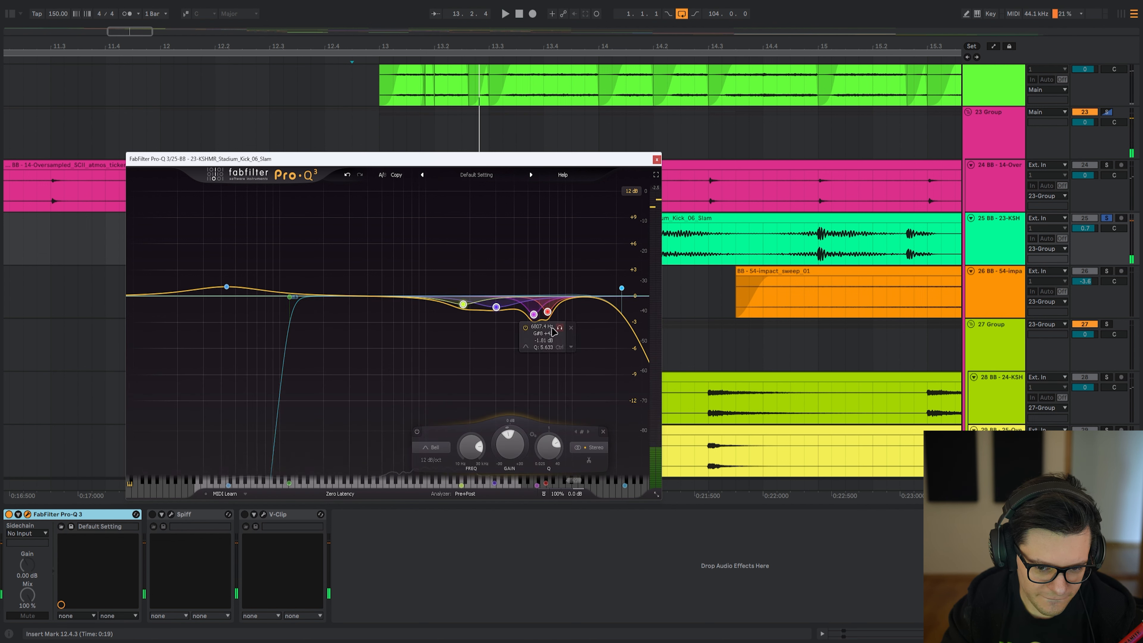
pyautogui.press('space')
pyautogui.moveTo(421, 243); pyautogui.dragTo(638, 383)
pyautogui.click(418, 432)
pyautogui.click(418, 433)
pyautogui.press('space')
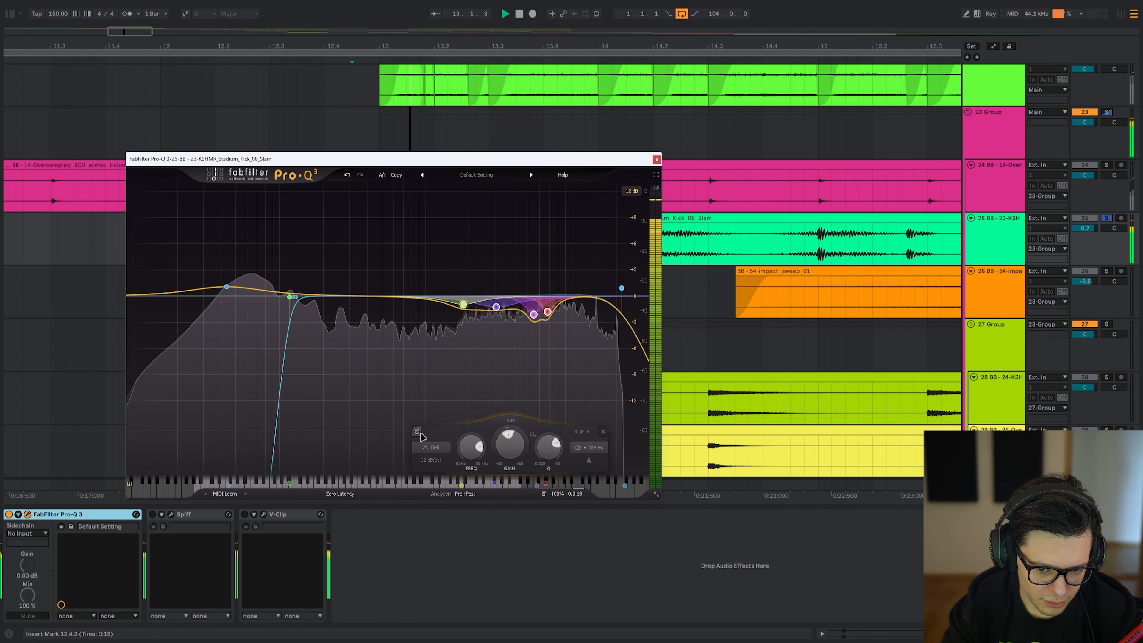
pyautogui.press('space')
pyautogui.press('Escape')
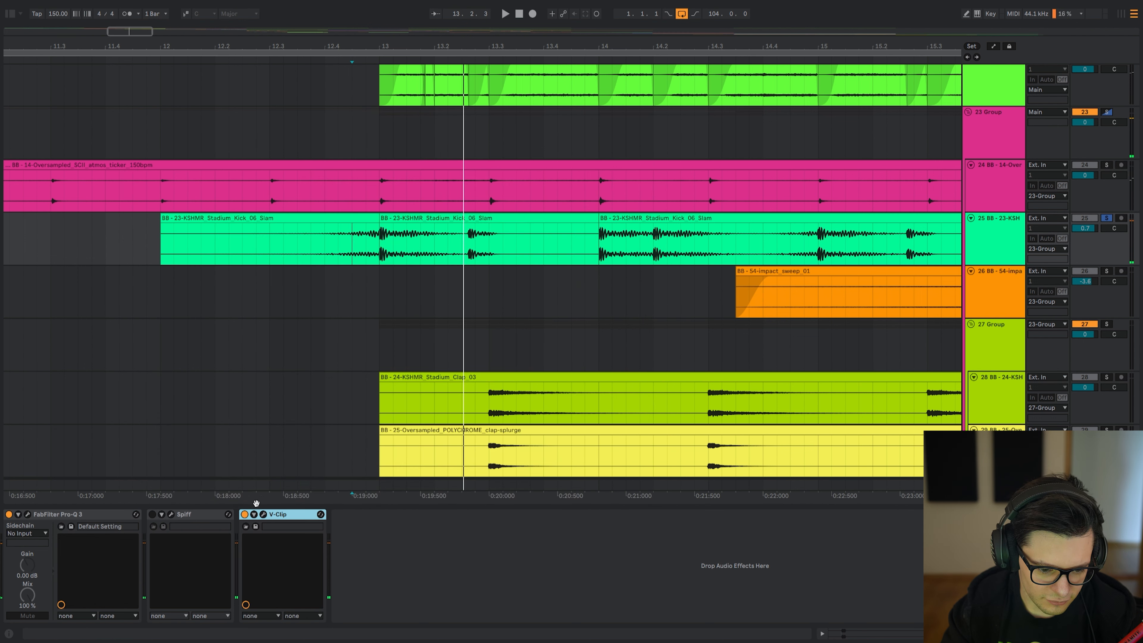
# - Open track 25's V-Clip, play the kick while watching the clipping in its Visualizer, and close it
pyautogui.click(263, 515)
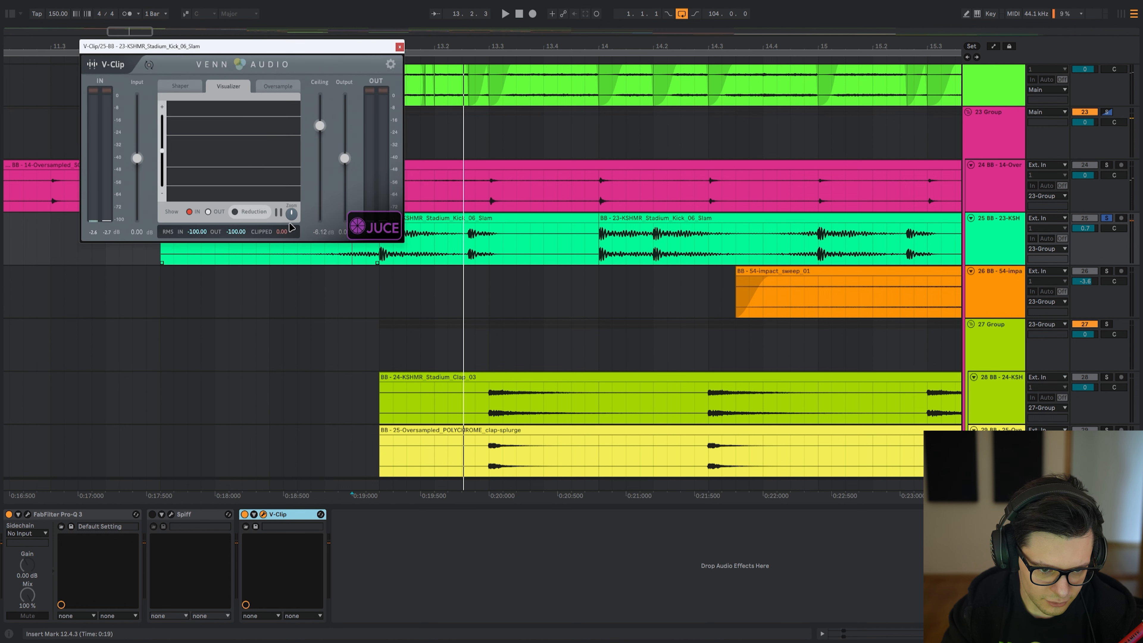
pyautogui.press('space')
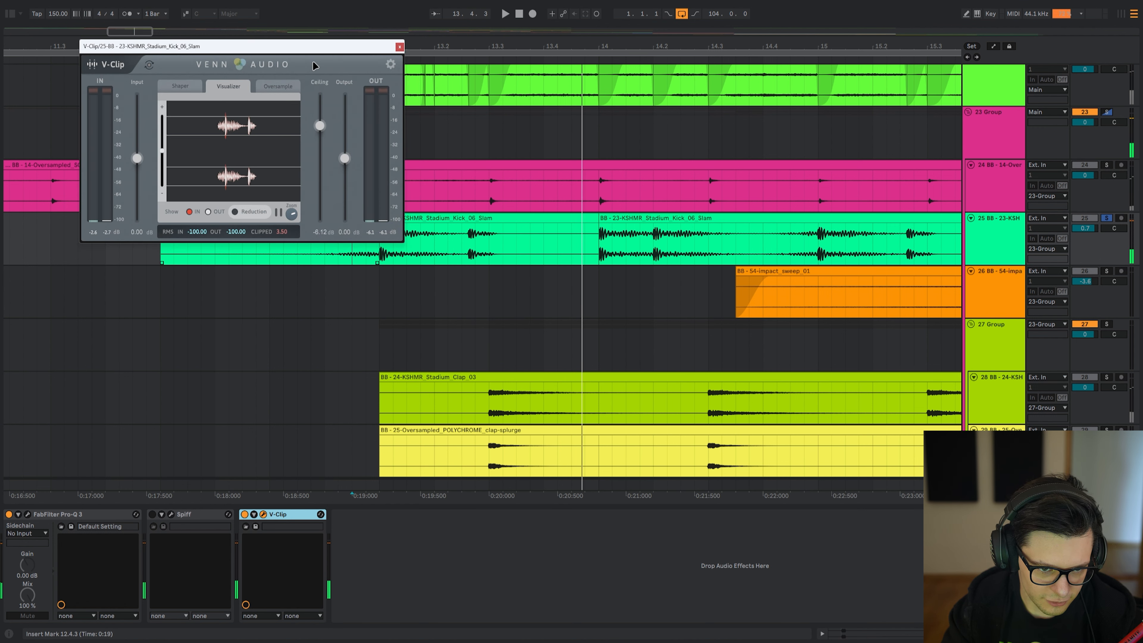
pyautogui.press('Escape')
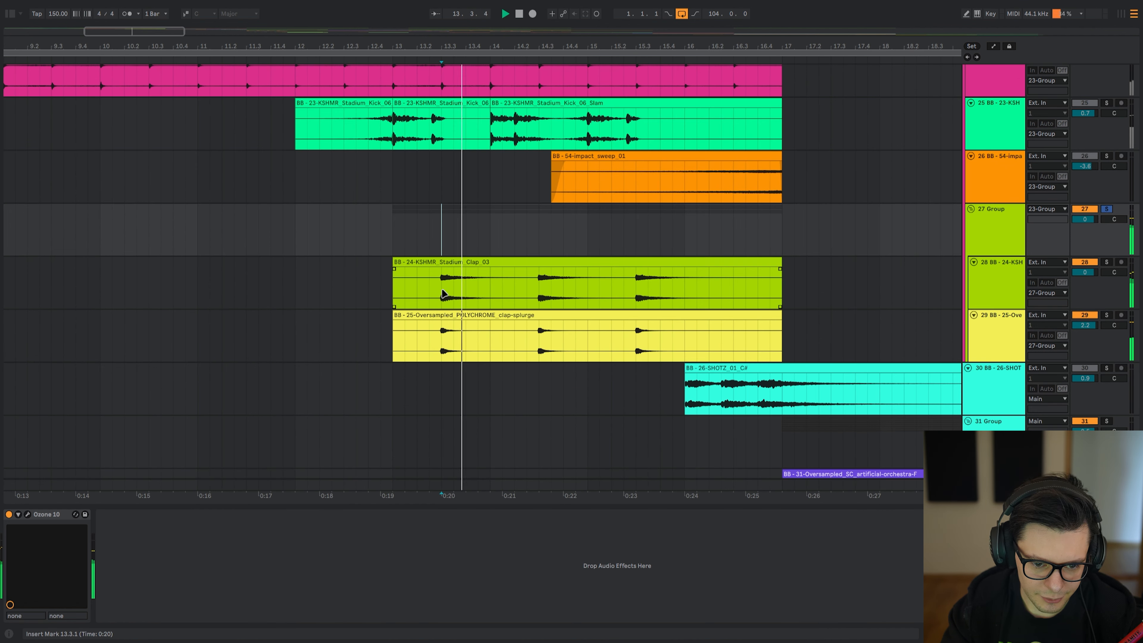
# - Solo track 28's stadium clap, play from 13.3.1 and compare its Pro-Q 3 off and on
pyautogui.click(444, 294)
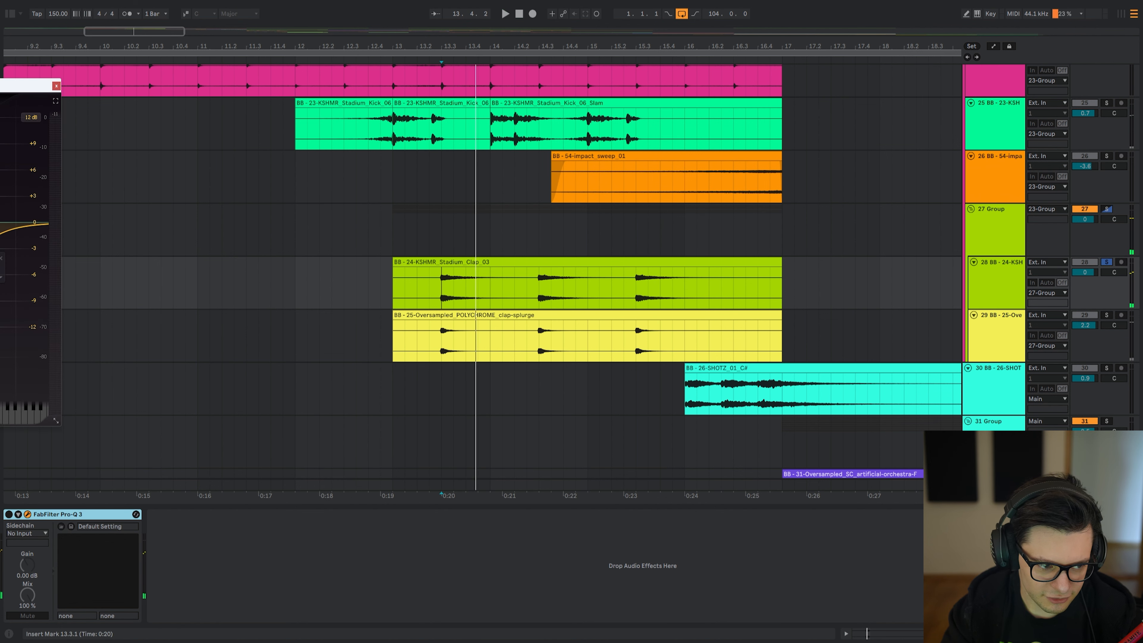
pyautogui.click(27, 515)
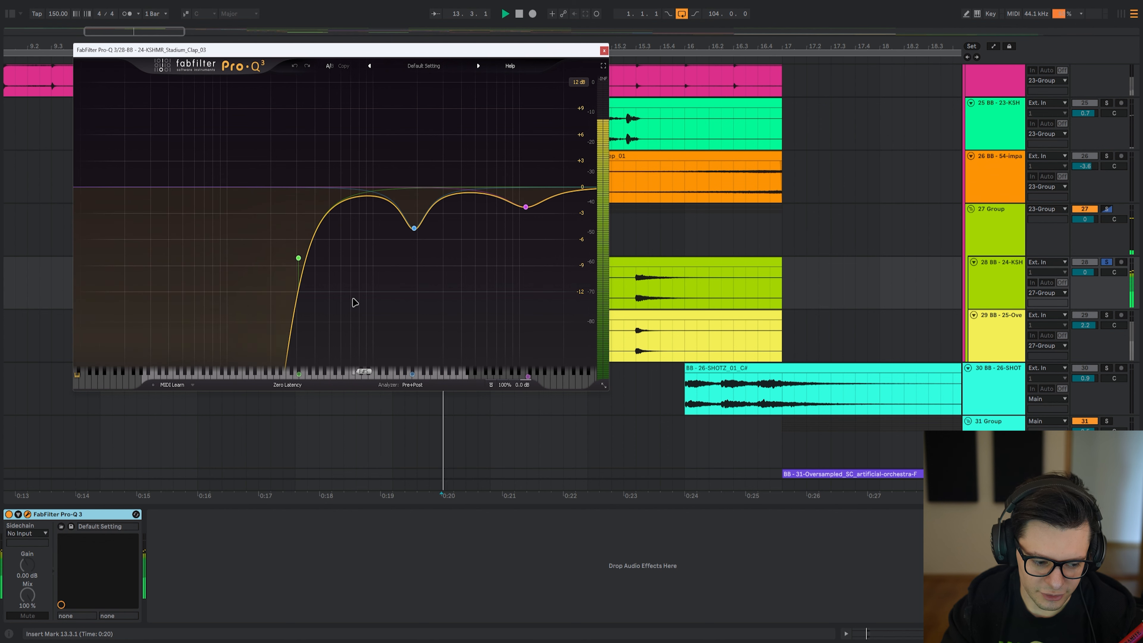
pyautogui.press('Down')
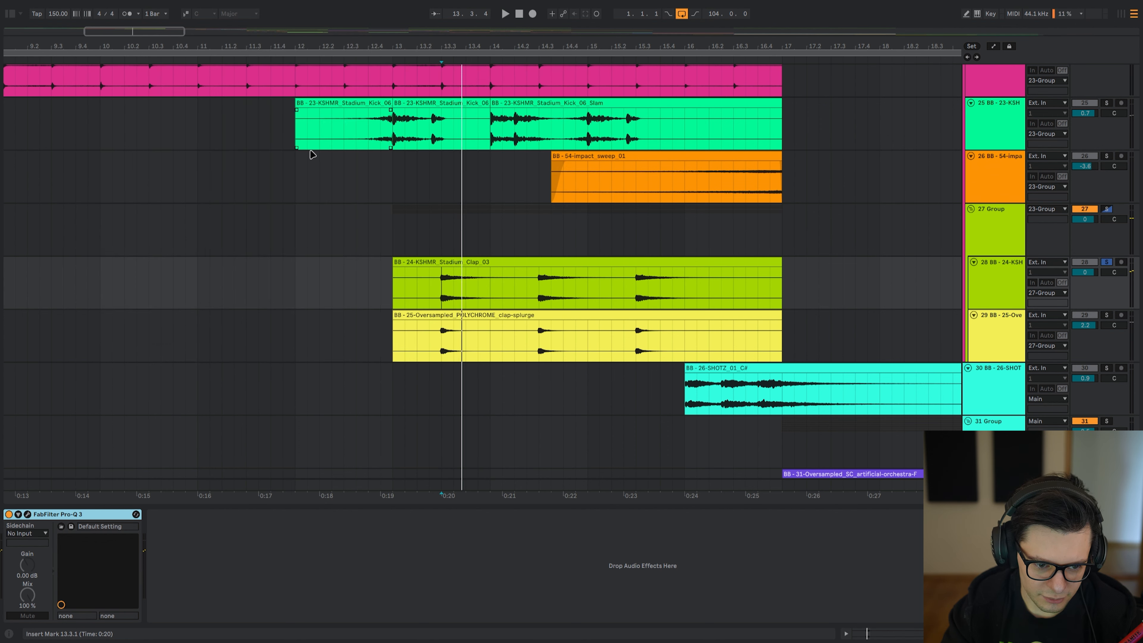
# - Solo track 29's POLYCHROME clap-splurge, play it from 13.3.1 while viewing the curve in its Pro-Q 3, and close the plugin
pyautogui.press('s')
pyautogui.press('space')
pyautogui.press('space')
pyautogui.click(27, 515)
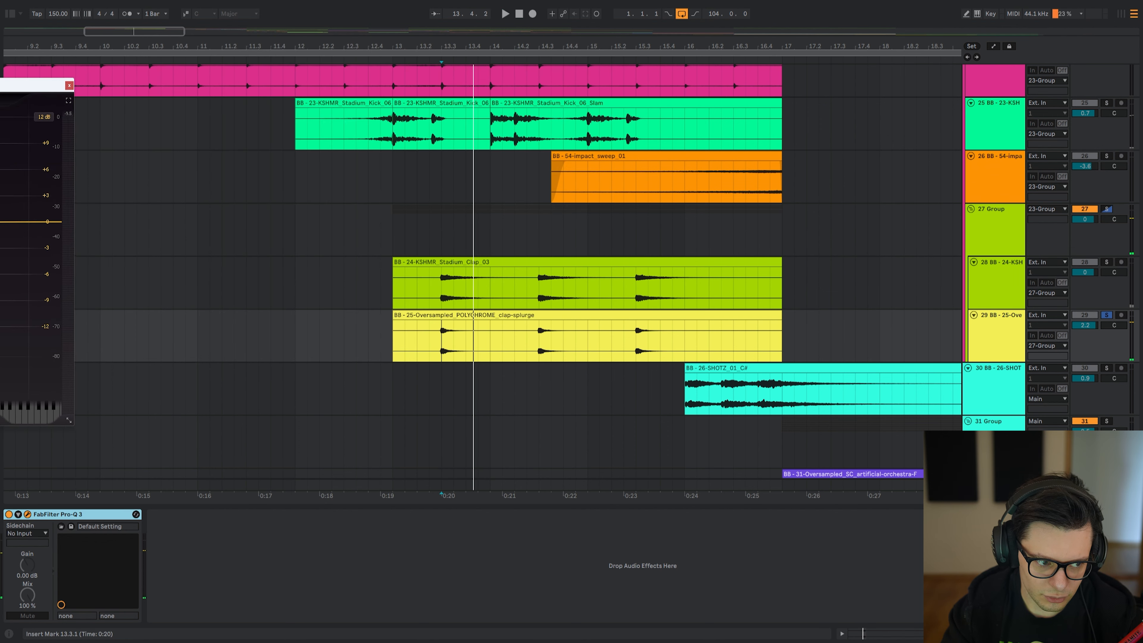
pyautogui.moveTo(27, 85); pyautogui.dragTo(524, 71)
pyautogui.press('space')
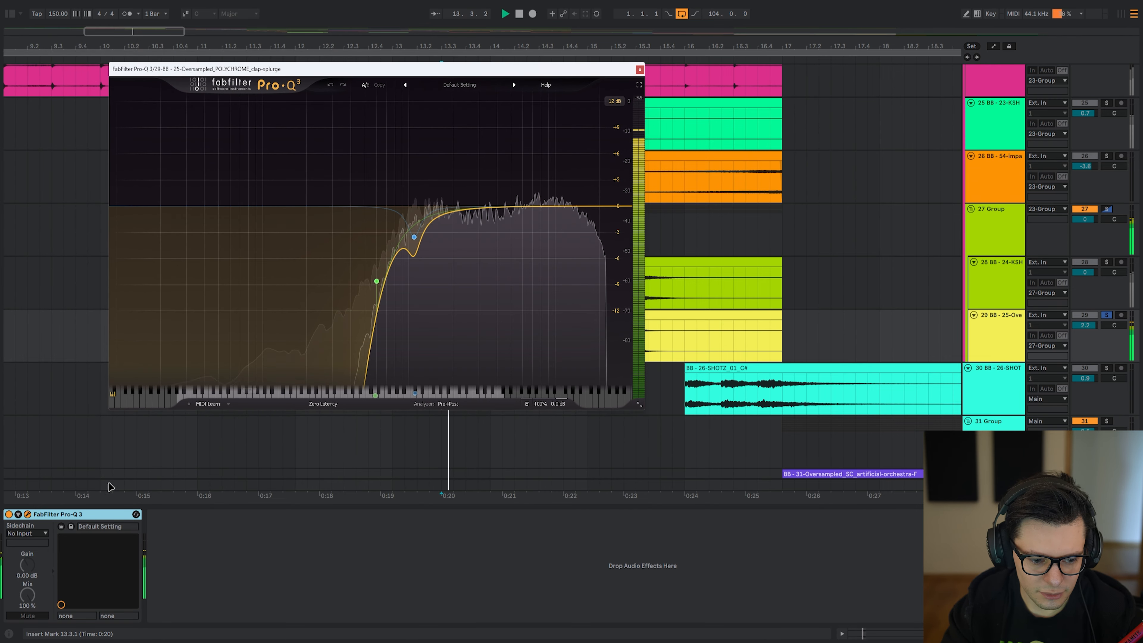
pyautogui.press('space')
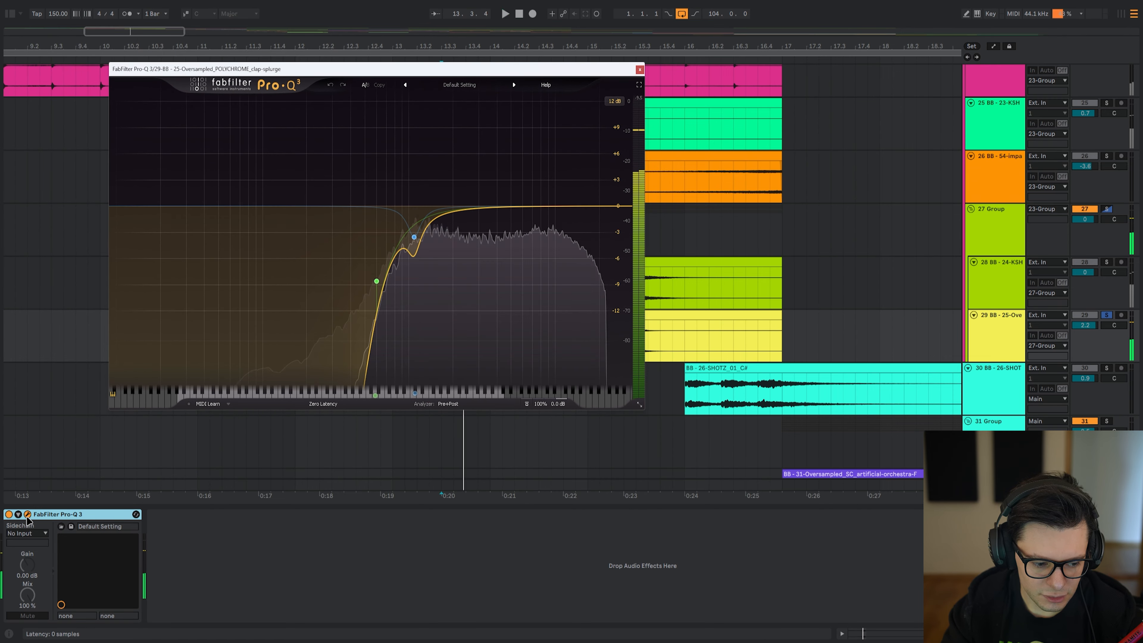
pyautogui.click(28, 514)
# - Solo both clap tracks through 27 Group, play from 13.3.1 while checking the group's Ozone 10 Maximizer, and close it
pyautogui.moveTo(431, 291); pyautogui.dragTo(485, 328)
pyautogui.press('s')
pyautogui.click(441, 230)
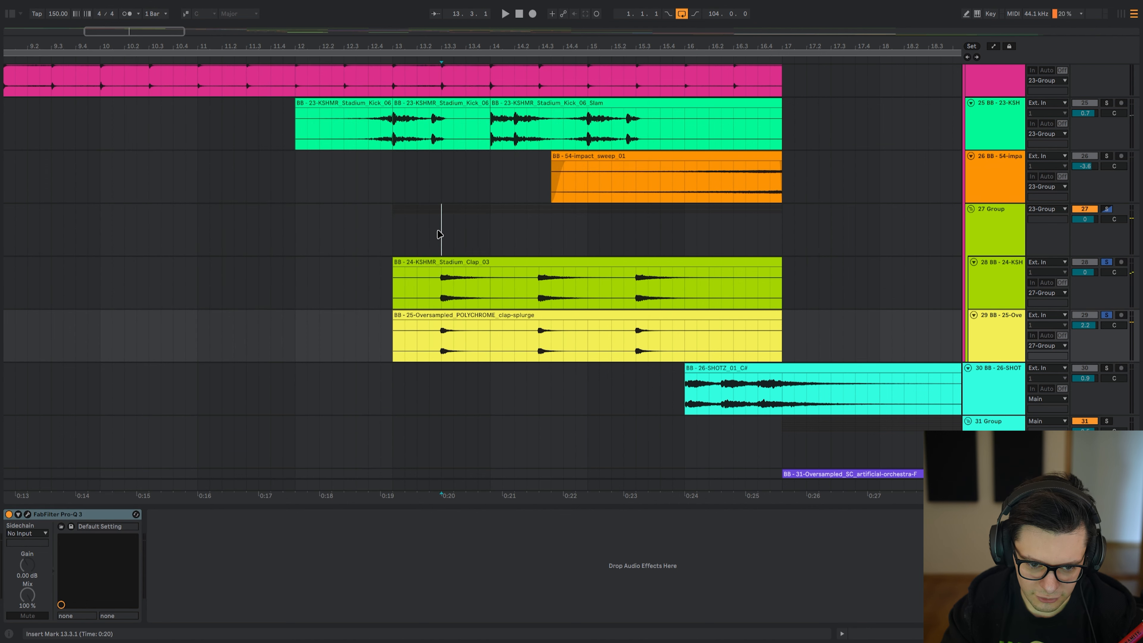
pyautogui.press('space')
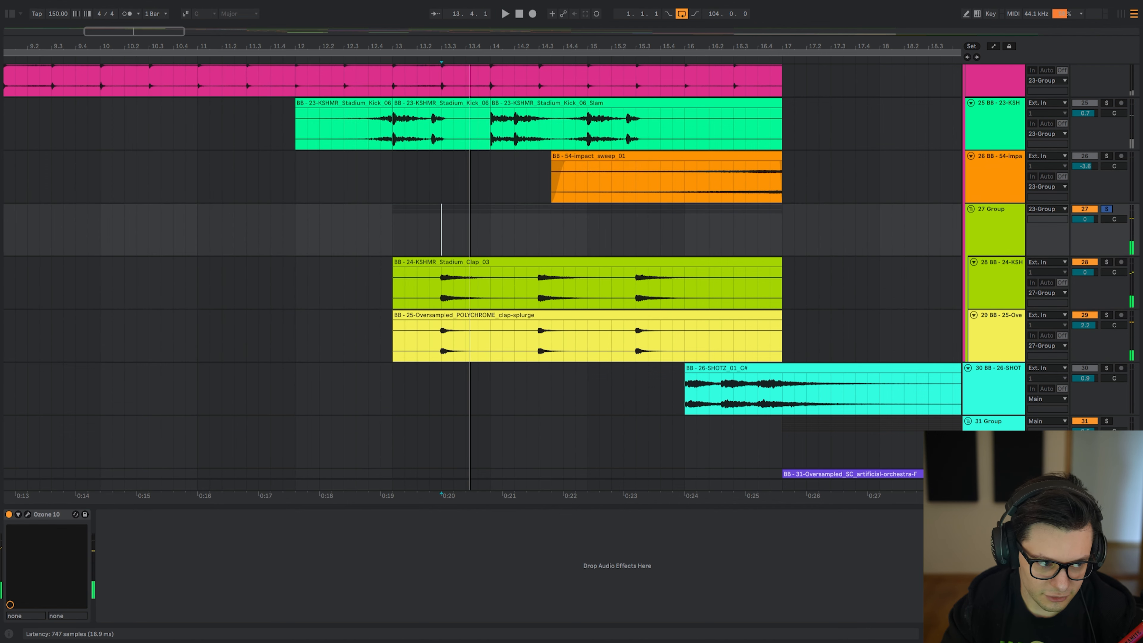
pyautogui.click(27, 514)
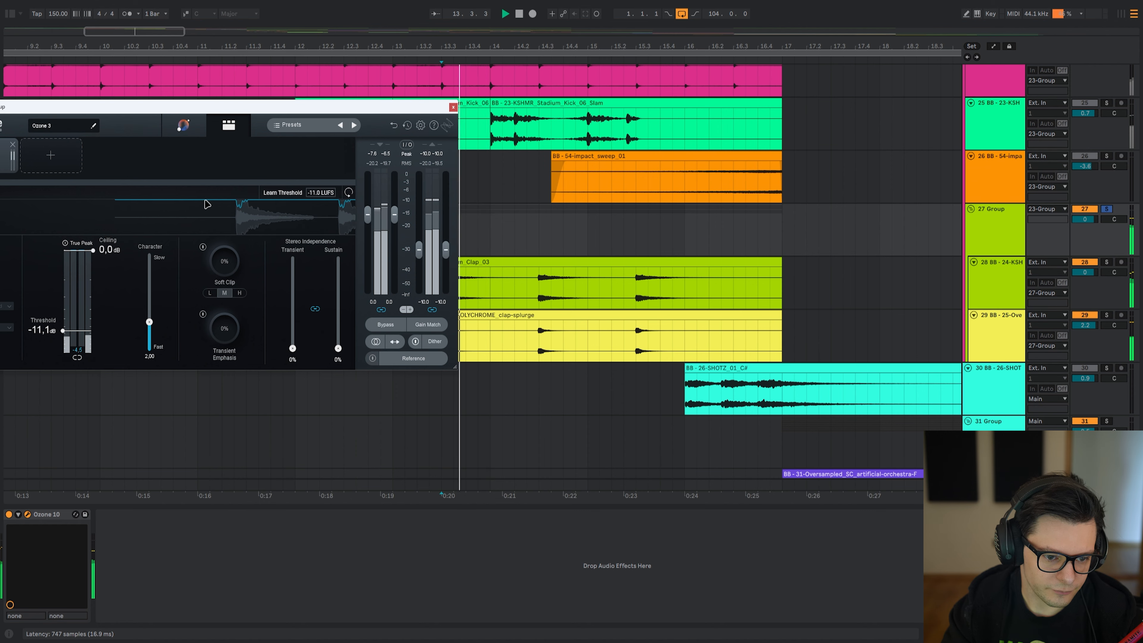
pyautogui.click(453, 107)
pyautogui.press('space')
# - Solo 23 Group, play from 13.1.3 while watching the limiting in its Ozone 10 Maximizer, and close the plugin
pyautogui.moveTo(394, 128); pyautogui.dragTo(477, 331)
pyautogui.press('s')
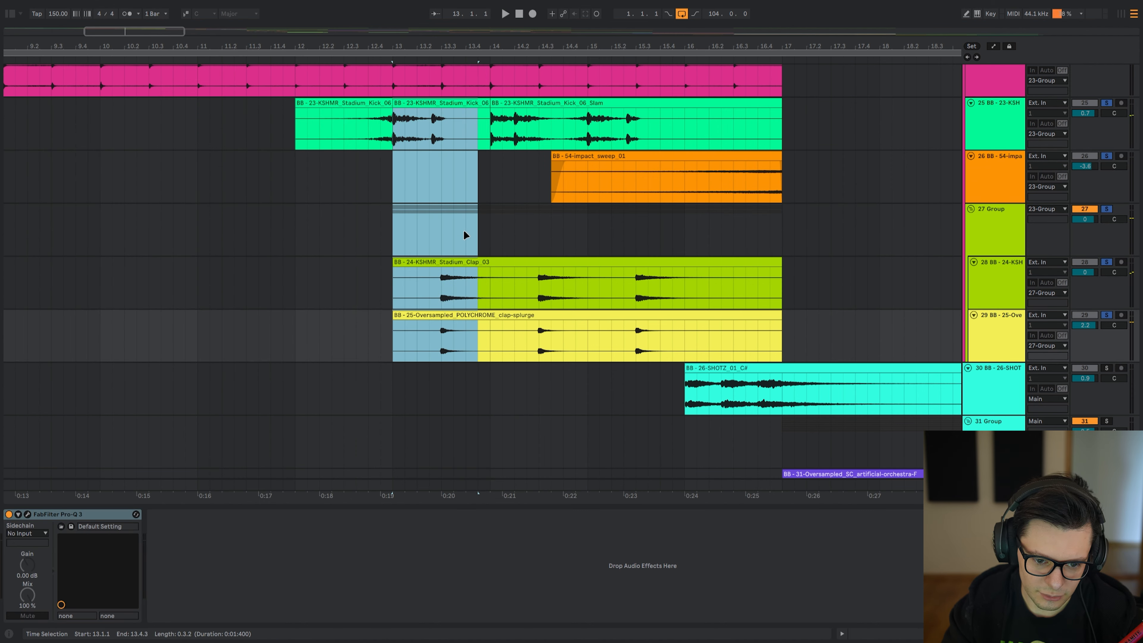
pyautogui.moveTo(466, 199); pyautogui.dragTo(453, 334)
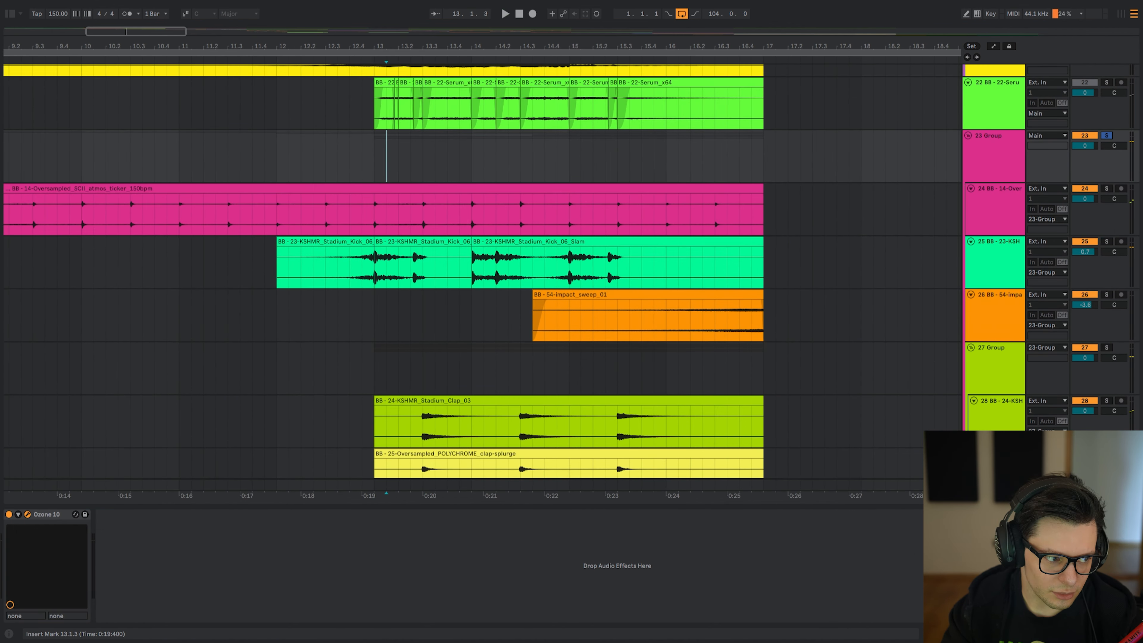
pyautogui.press('space')
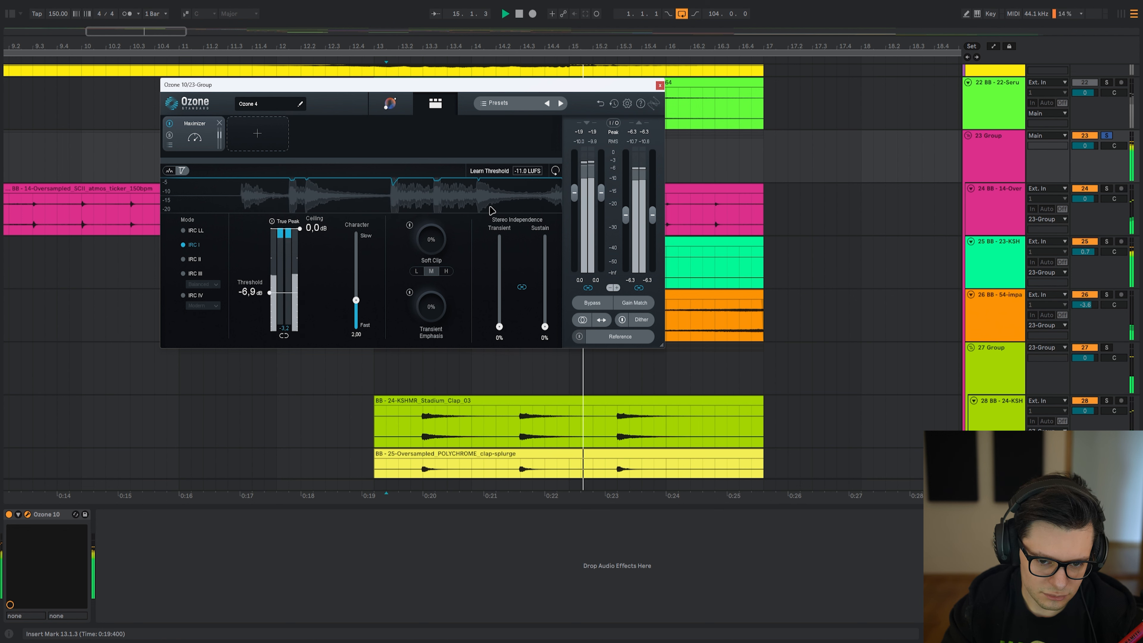
pyautogui.press('space')
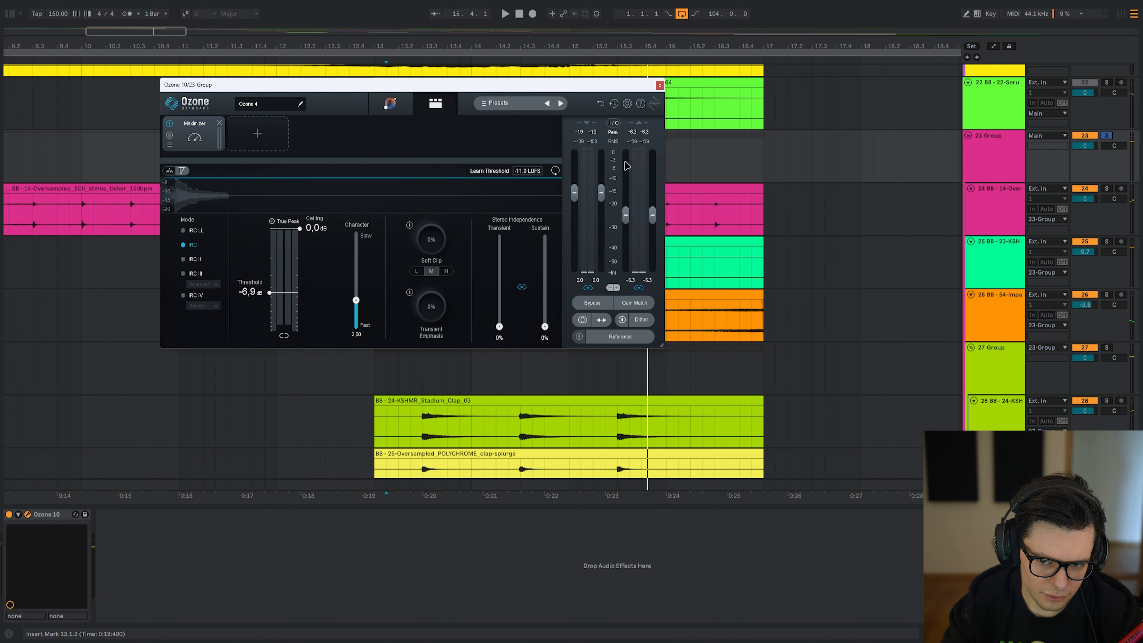
pyautogui.click(659, 86)
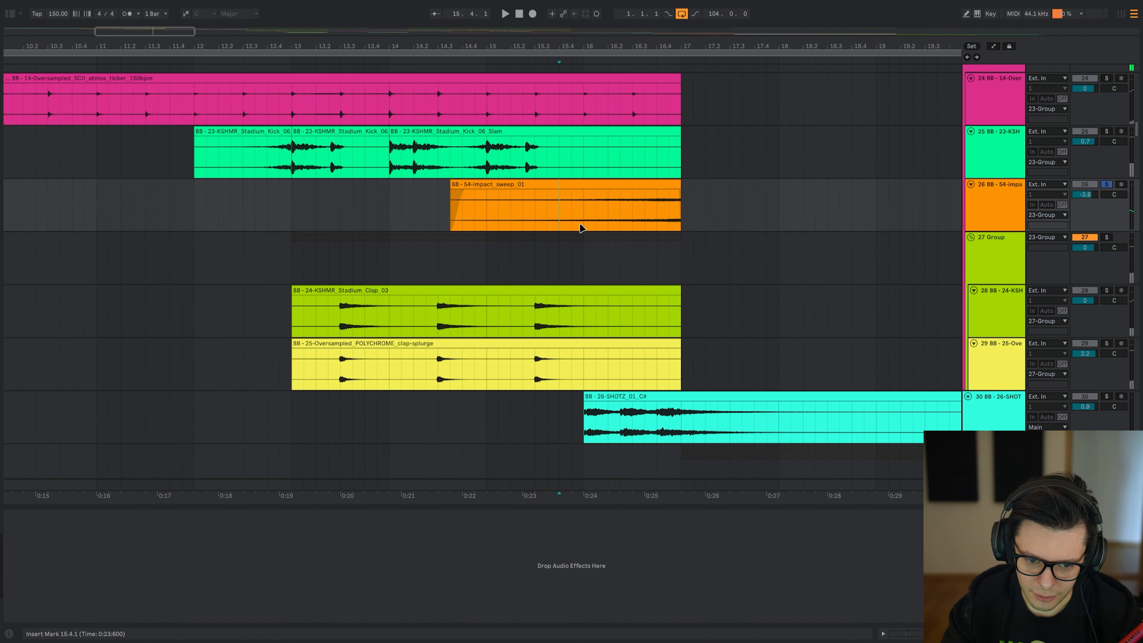
# - Solo track 26's impact sweep and listen to it from 16.1.1
pyautogui.moveTo(628, 280); pyautogui.dragTo(616, 370)
pyautogui.press('space')
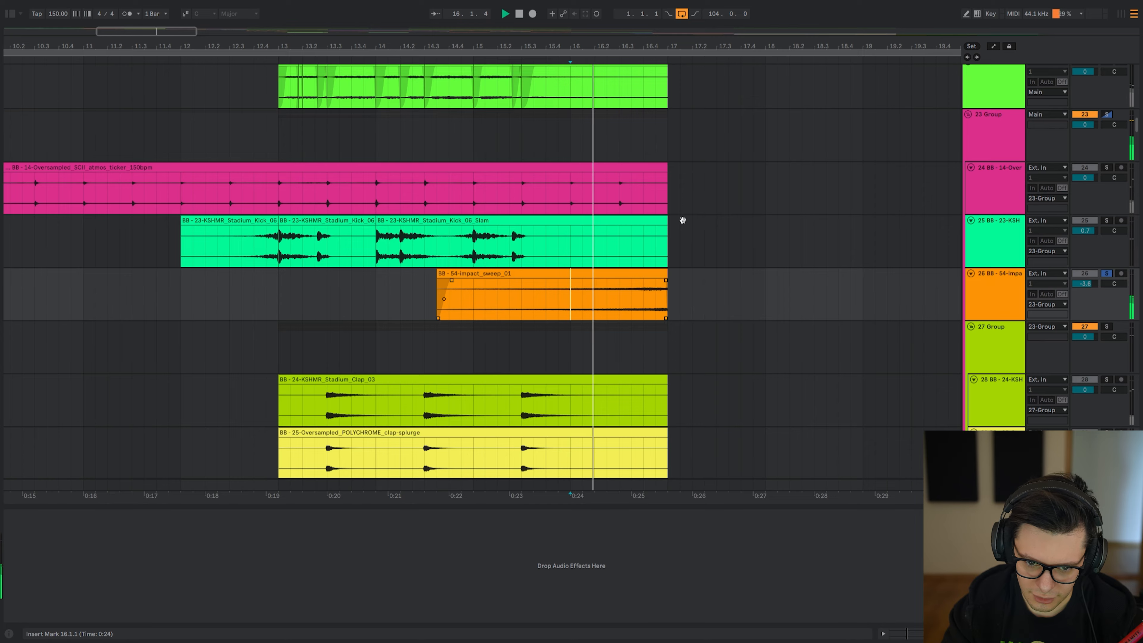
pyautogui.press('space')
pyautogui.moveTo(719, 184); pyautogui.dragTo(649, 388)
pyautogui.scroll(-5, 626, 244)
pyautogui.press('space')
pyautogui.scroll(-10, 639, 180)
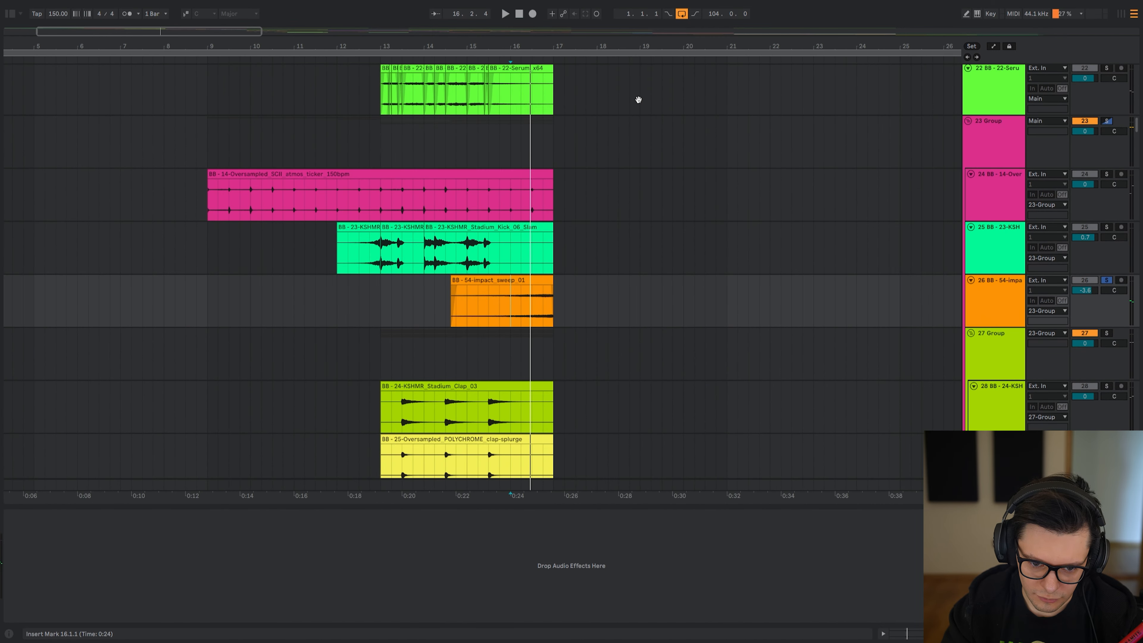
# - Solo track 30's SHOTZ clip, play from 16.1.1 with Soothe2 and Pro-Q 3 off, and open Soothe2 to view its active reduction
pyautogui.click(483, 290)
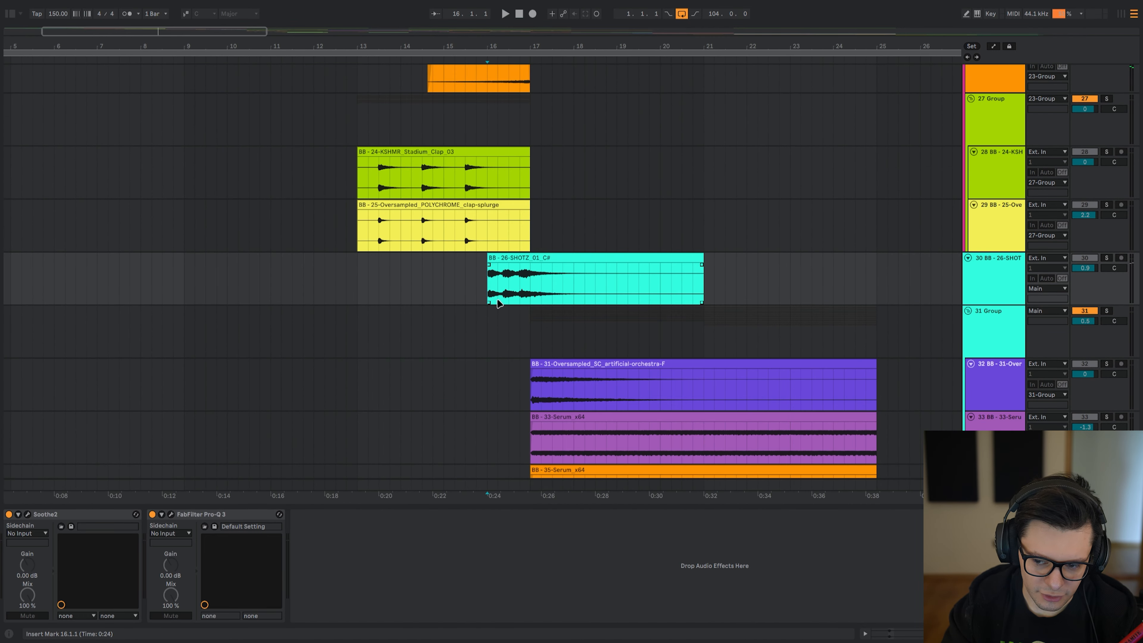
pyautogui.click(190, 518)
pyautogui.click(35, 517)
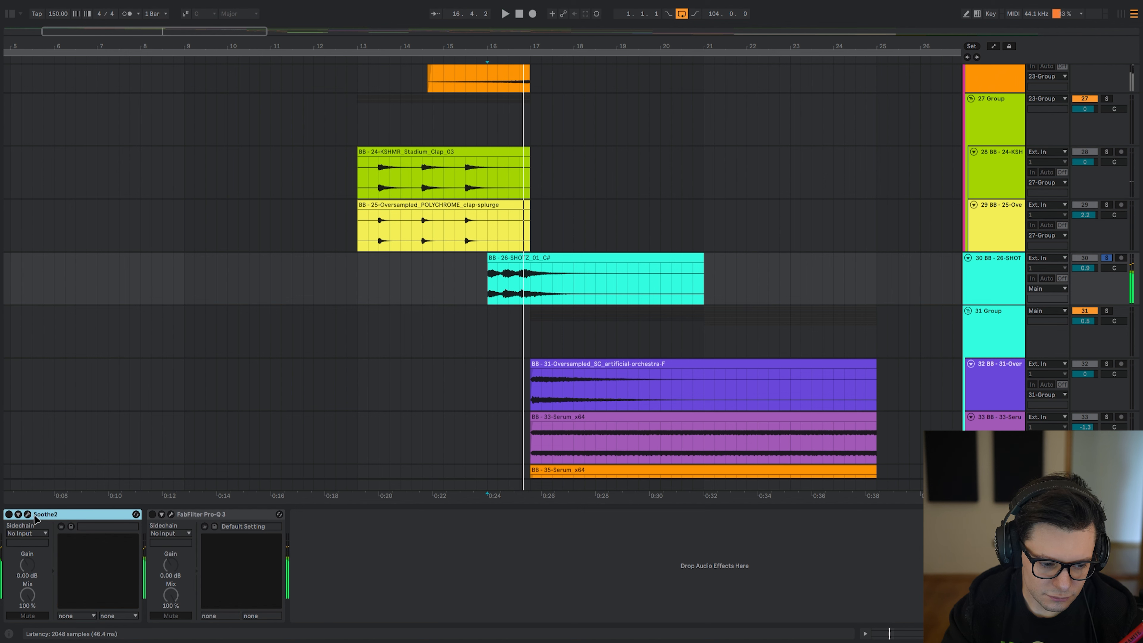
pyautogui.click(28, 515)
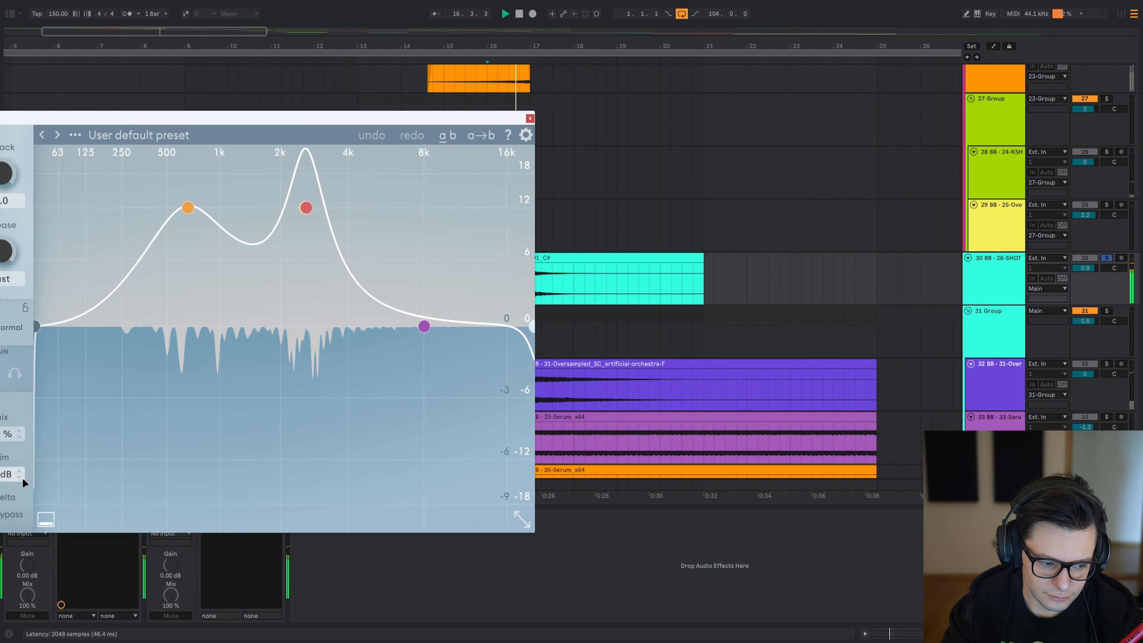
# - Close the Soothe2 window, open Pro-Q 3 on the 26-SHOTZ track and play the clip from bar 16 through it
pyautogui.press('Escape')
pyautogui.click(205, 516)
pyautogui.click(171, 515)
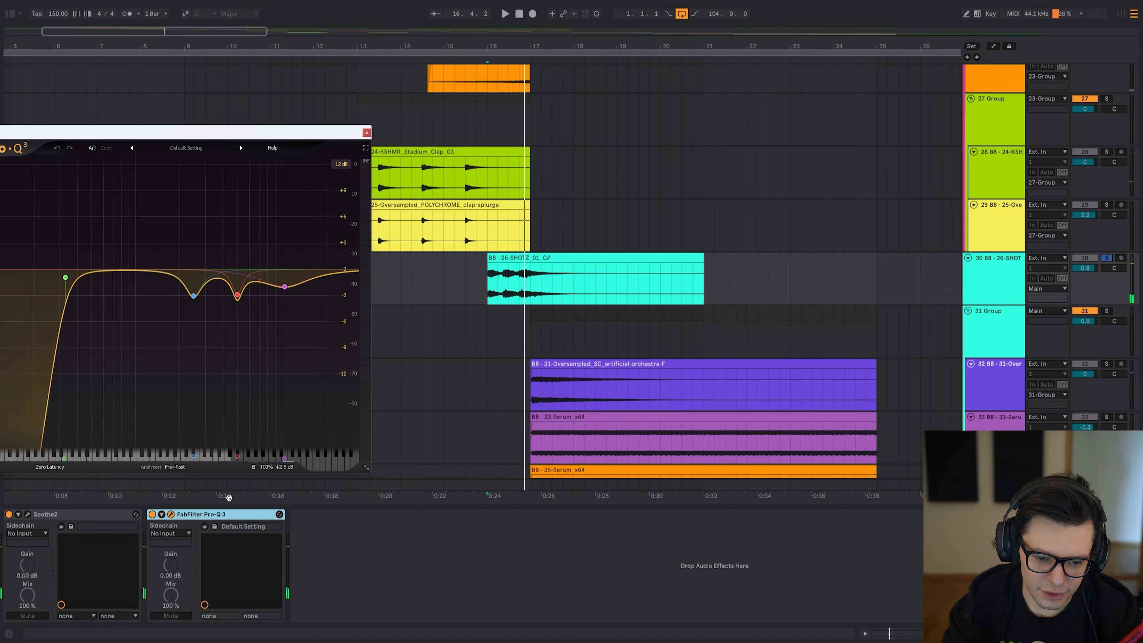
pyautogui.press('space')
pyautogui.moveTo(245, 154); pyautogui.dragTo(498, 103)
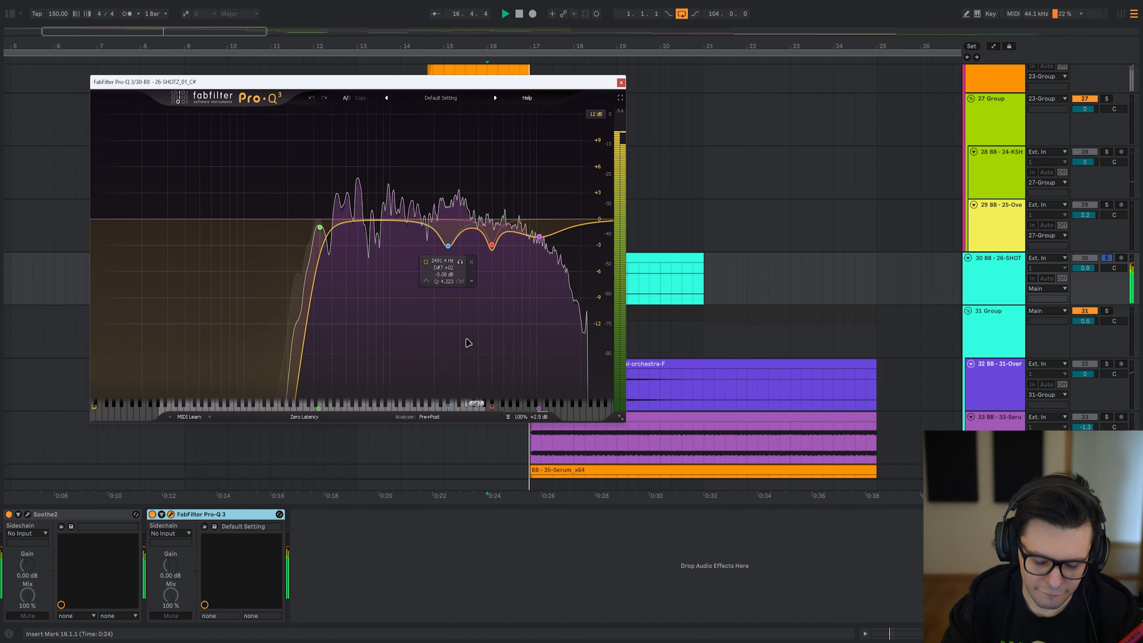
pyautogui.press('space')
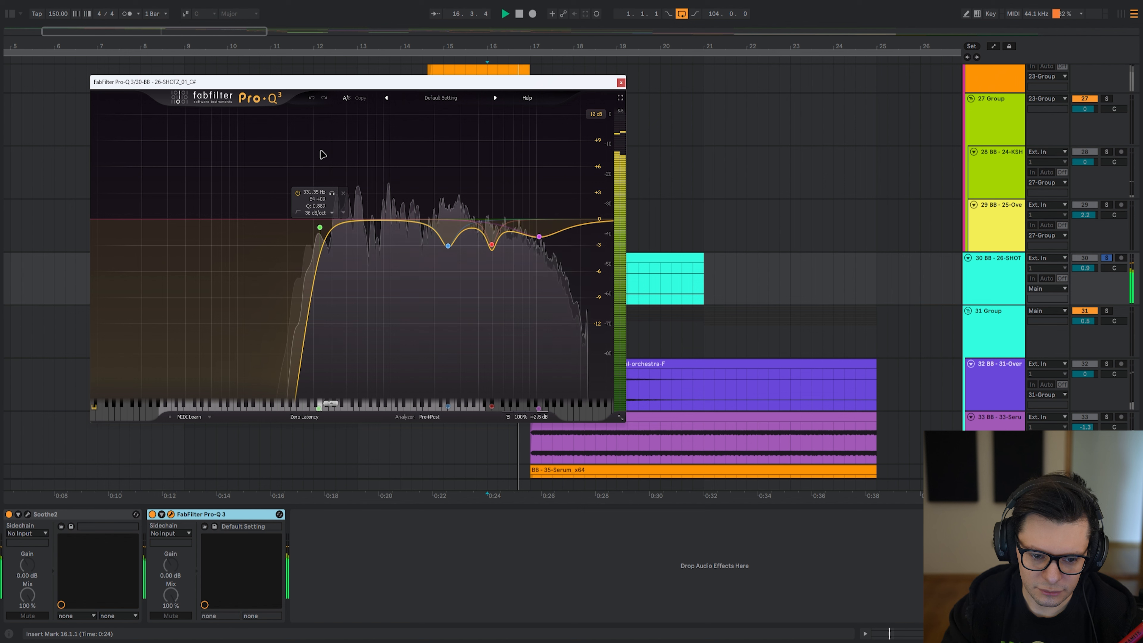
# - Audition the 2.5 kHz band in isolation, try boosting it to about +6.5 dB, and undo the boost
pyautogui.click(460, 262)
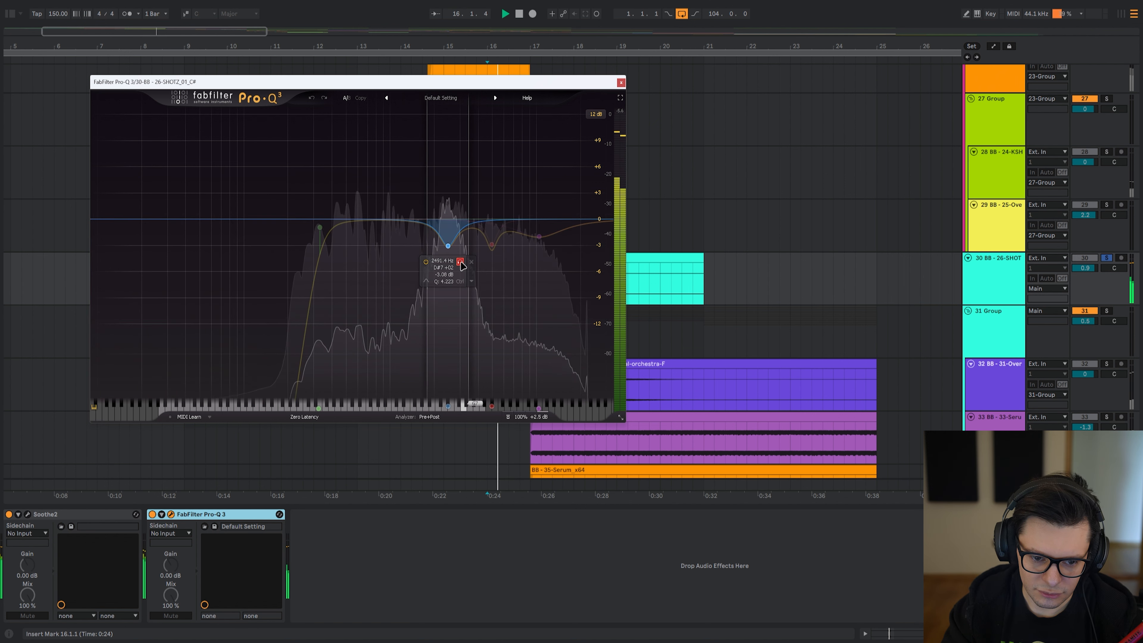
pyautogui.moveTo(448, 246); pyautogui.dragTo(448, 220)
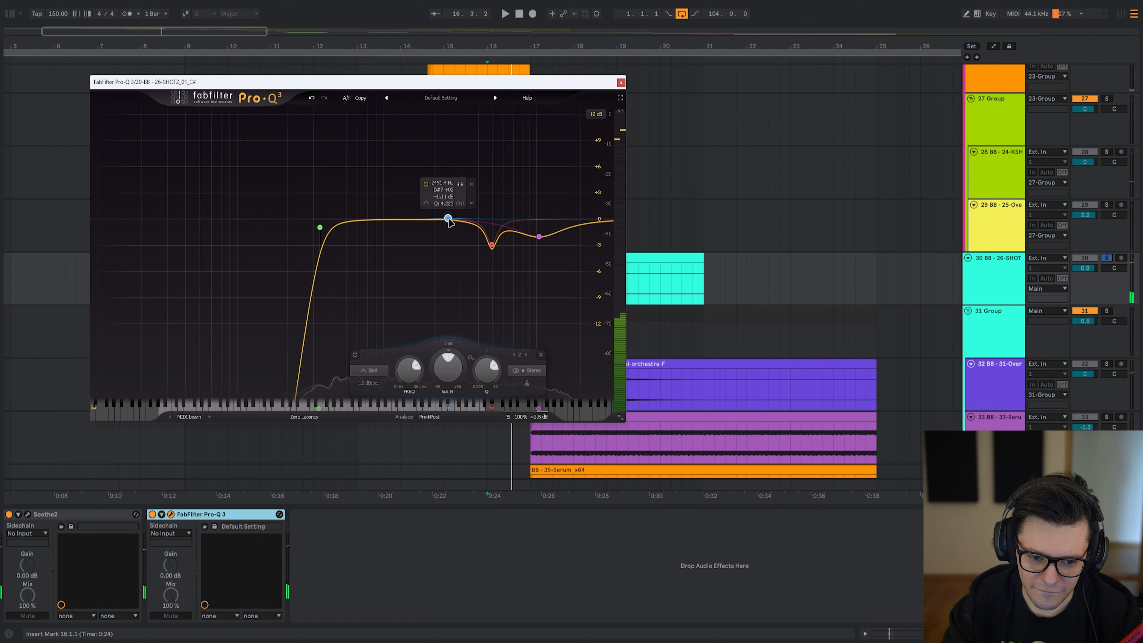
pyautogui.moveTo(448, 219); pyautogui.dragTo(448, 161)
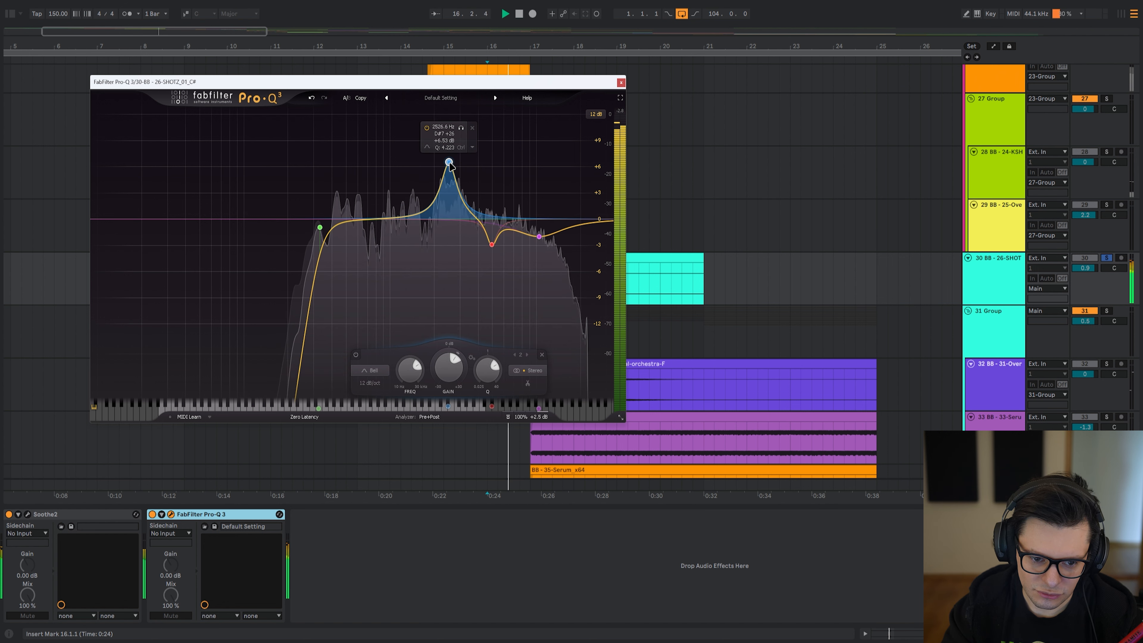
pyautogui.click(311, 98)
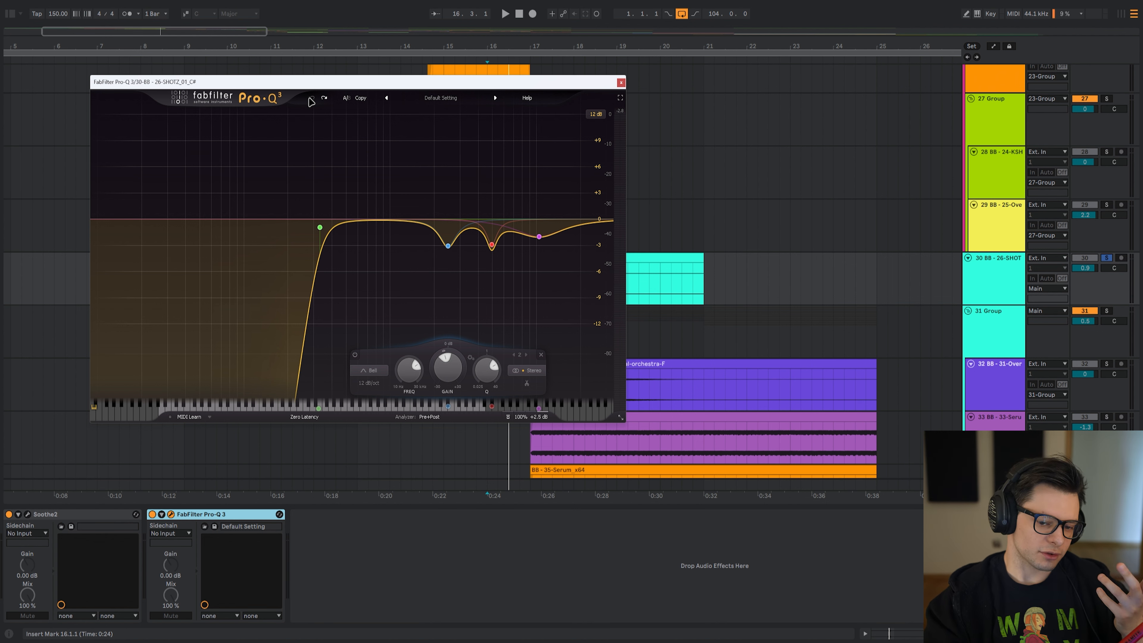
# - Replay the clip, try raising the 2.5 kHz band to about +6.6 dB for comparison, and undo it
pyautogui.press('space')
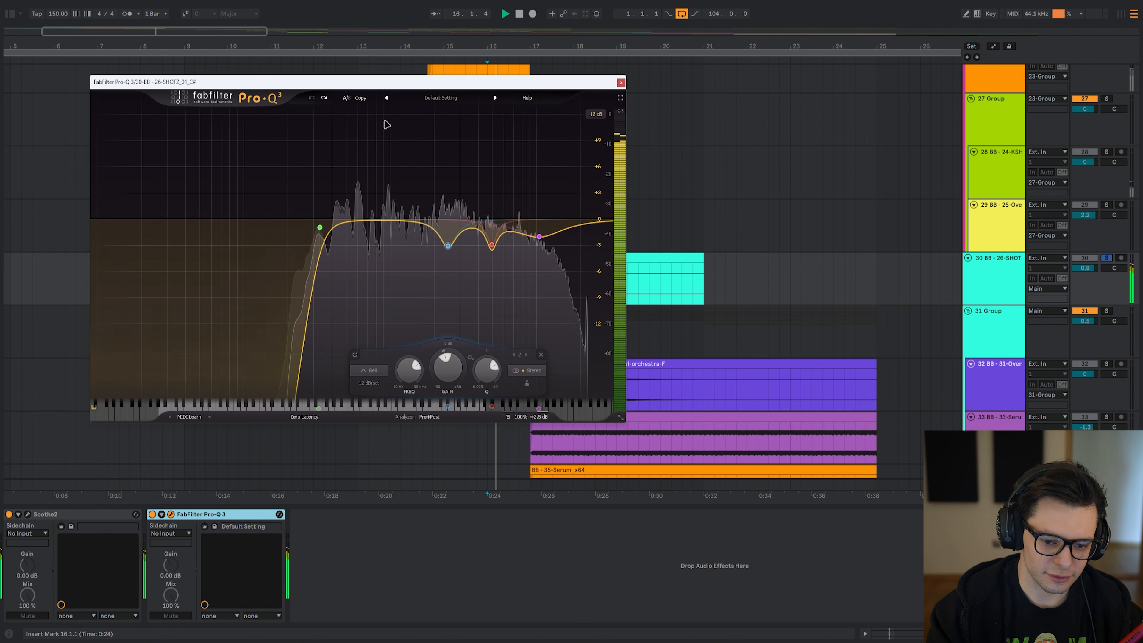
pyautogui.moveTo(448, 245); pyautogui.dragTo(449, 161)
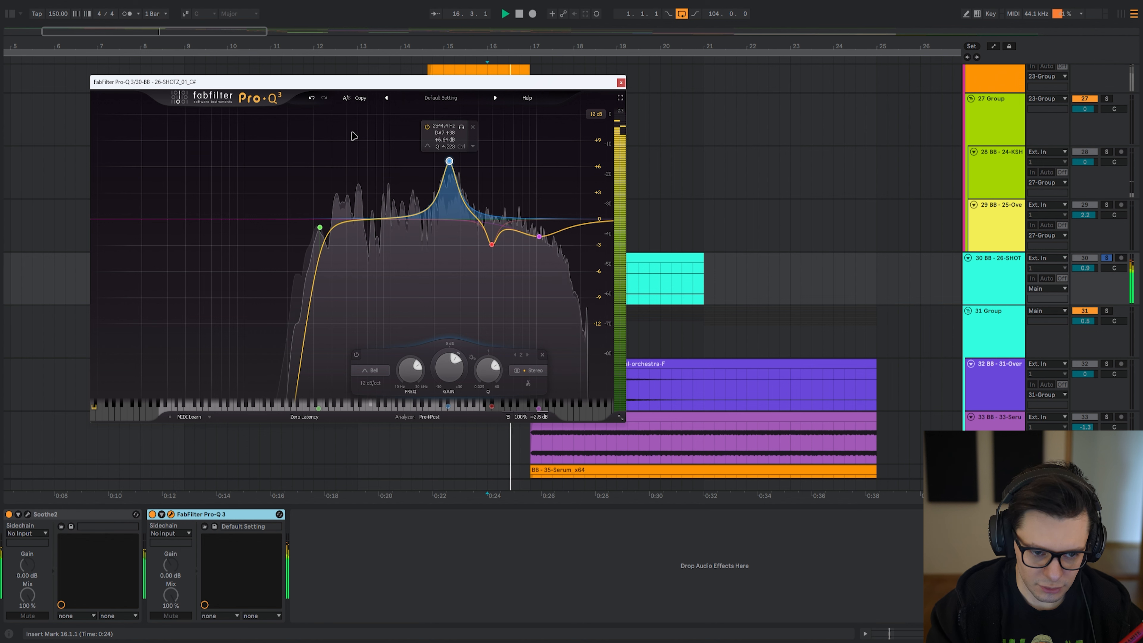
pyautogui.press('space')
pyautogui.click(311, 98)
pyautogui.press('space')
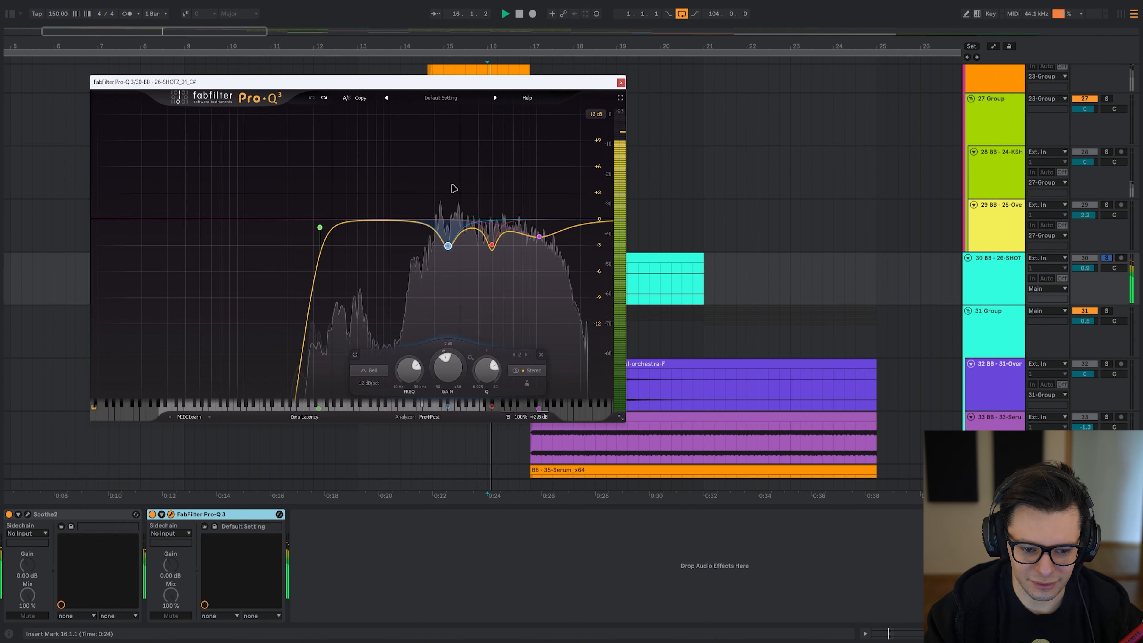
# - Try a deep cut of about 11.5 dB on the 2.5 kHz band and undo it
pyautogui.press('space')
pyautogui.moveTo(448, 245); pyautogui.dragTo(448, 319)
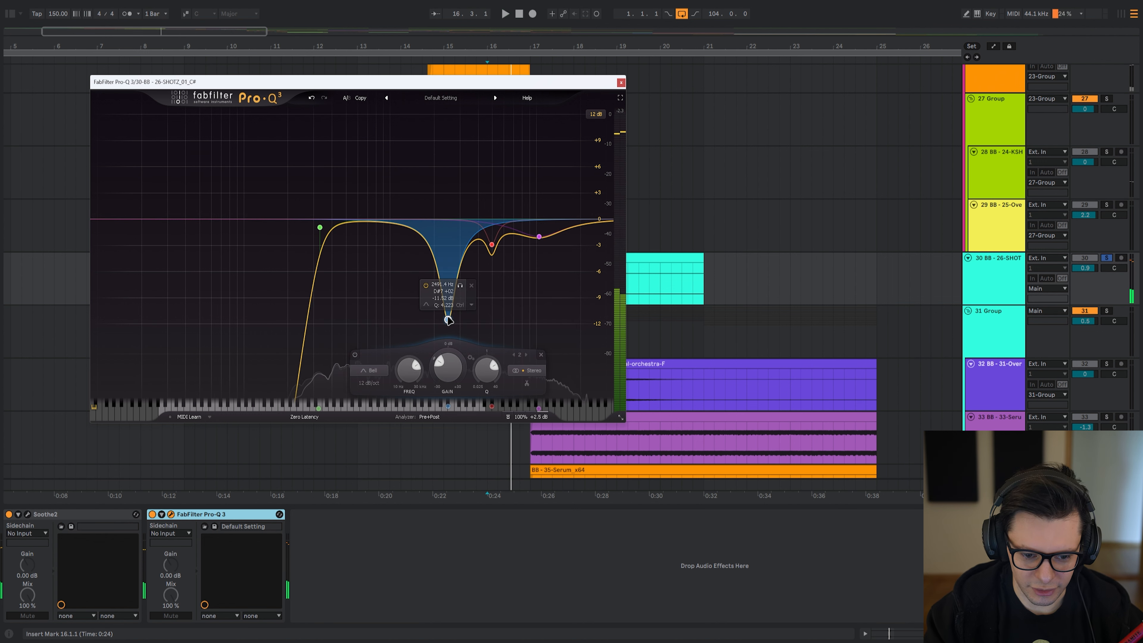
pyautogui.click(312, 101)
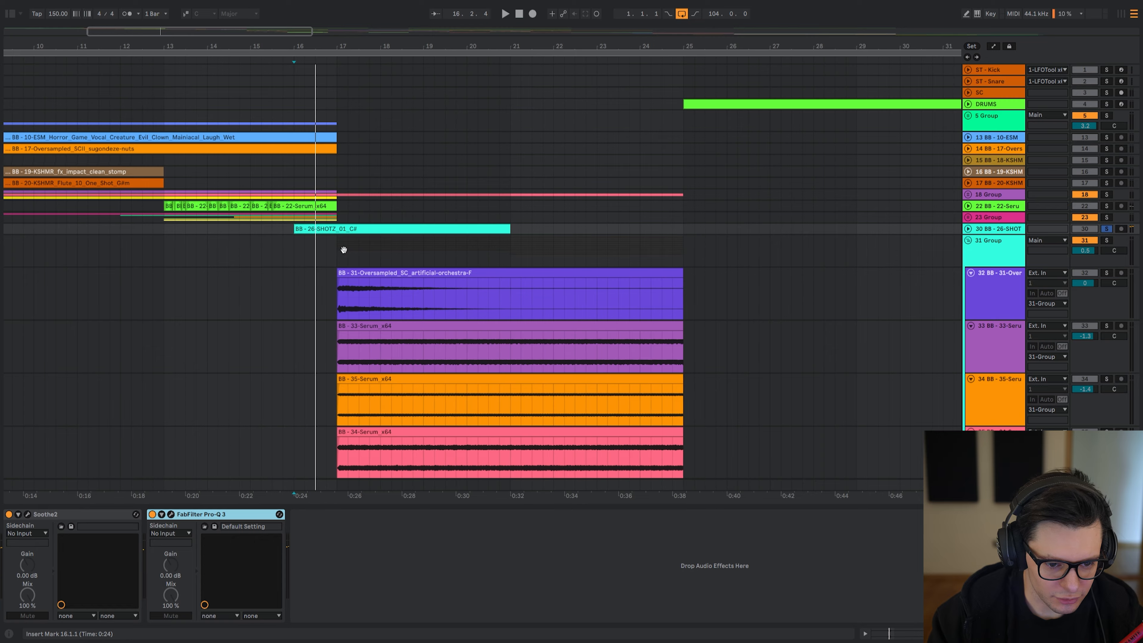
# - Select 18 Group around bar 14 and unfold it to show its tracks
pyautogui.moveTo(344, 249); pyautogui.dragTo(438, 403)
pyautogui.click(426, 259)
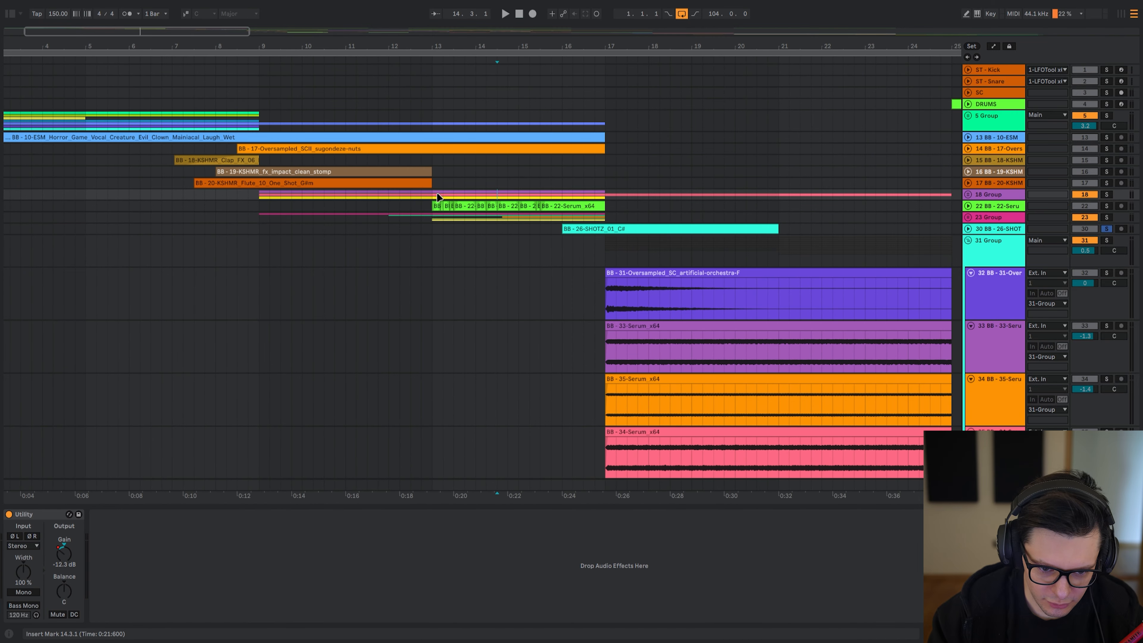
pyautogui.press('u')
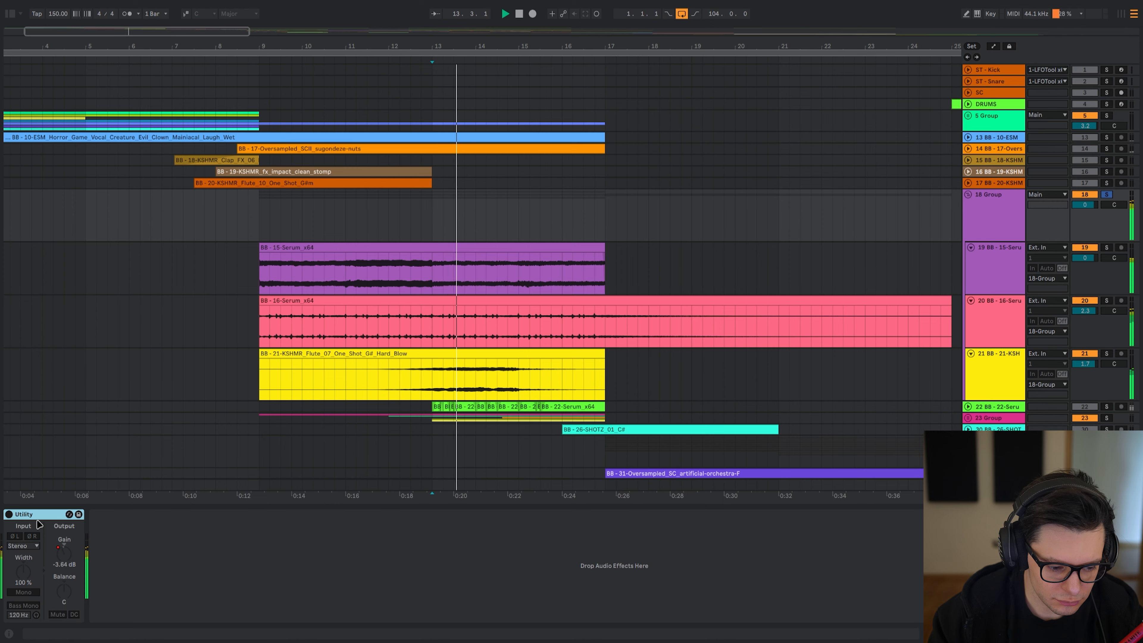
# - Solo 18 Group and compare playback from around bar 13 with its Utility off and on, ending with the solo removed
pyautogui.press('space')
pyautogui.press('a')
pyautogui.moveTo(460, 201); pyautogui.dragTo(454, 235)
pyautogui.press('space')
pyautogui.press('a')
pyautogui.press('space')
pyautogui.press('s')
pyautogui.press('space')
pyautogui.press('space')
# - Solo the 33-Serum track in 31 Group and bypass its OTT, Pro-Q 3 and Thermal
pyautogui.scroll(-5, 454, 235)
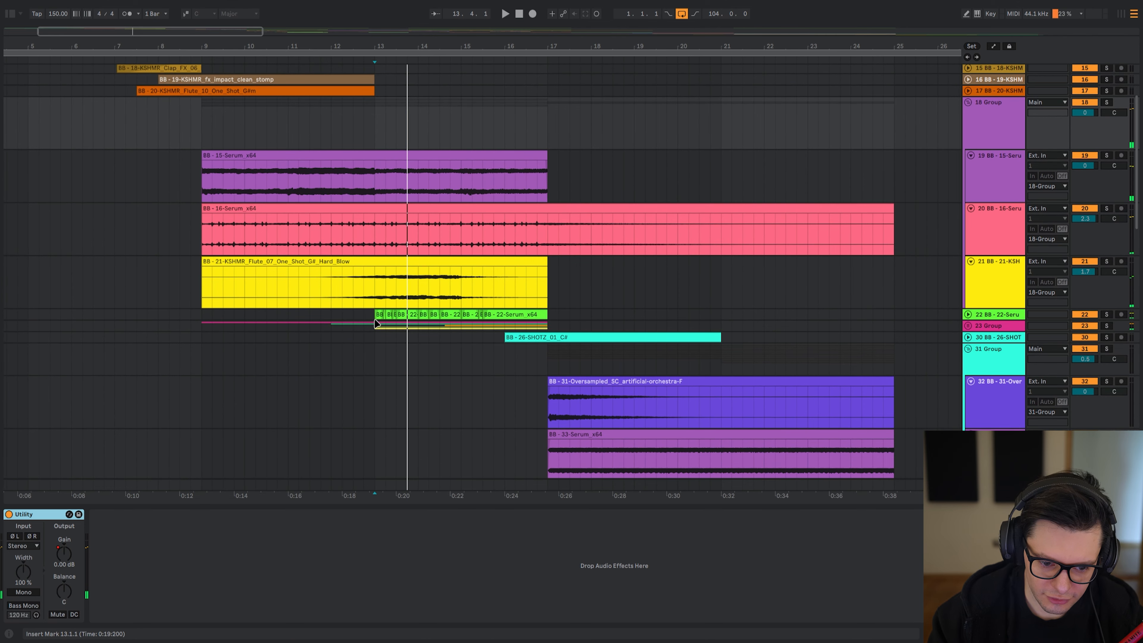
pyautogui.moveTo(423, 305); pyautogui.dragTo(352, 122)
pyautogui.moveTo(430, 255); pyautogui.dragTo(390, 263)
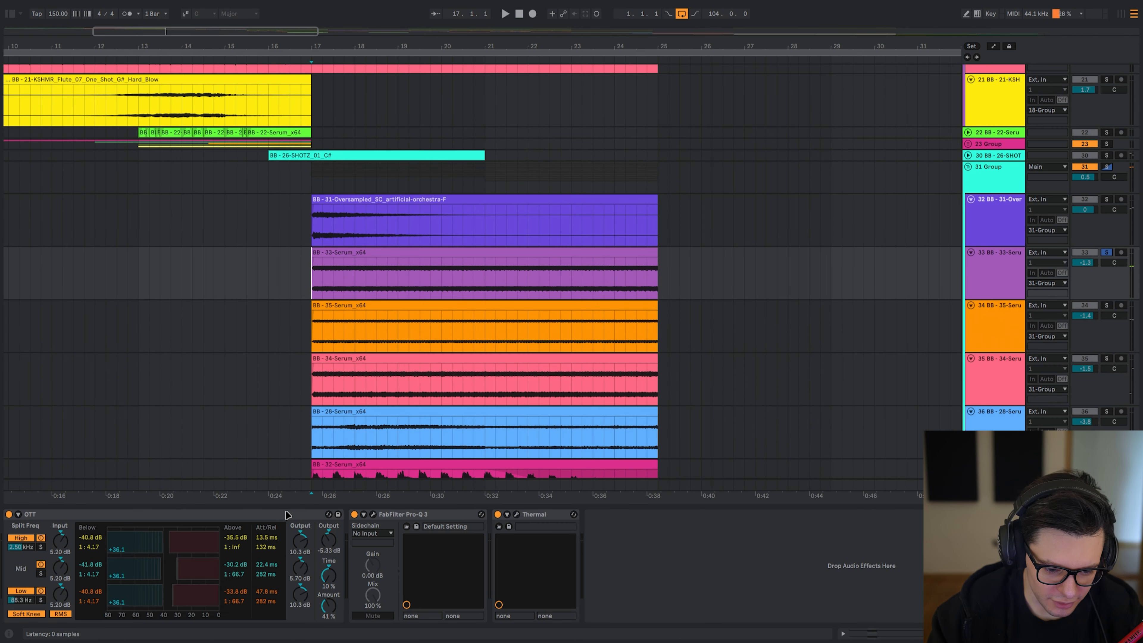
pyautogui.click(270, 515)
pyautogui.click(301, 266)
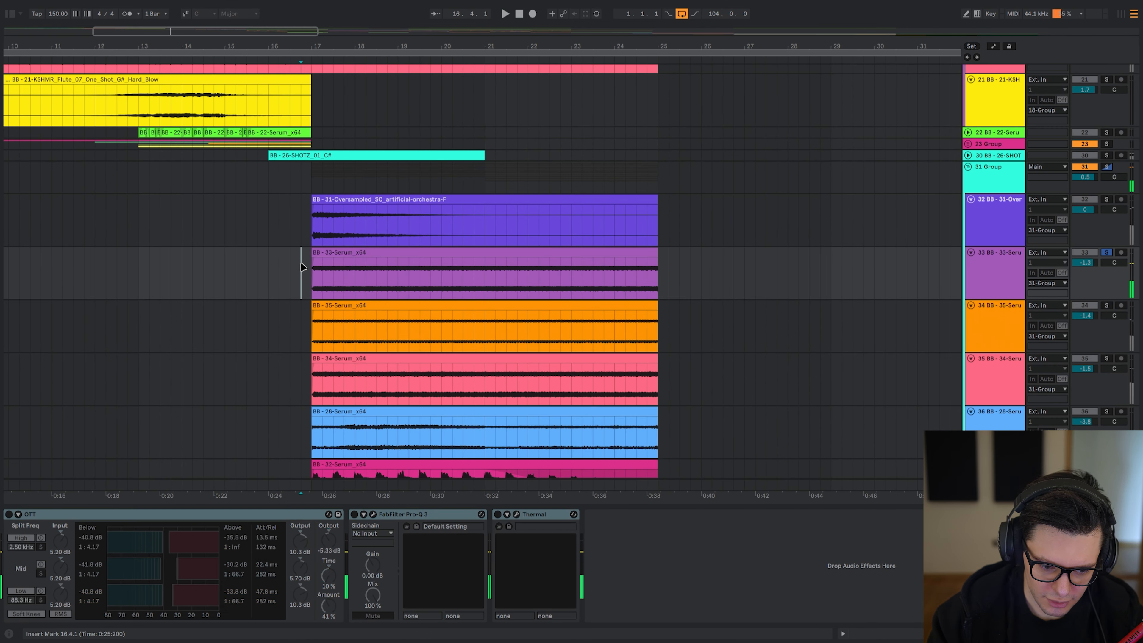
# - Re-enable OTT and Pro-Q 3 on the 33-Serum track one after the other during playback, inspecting the Pro-Q 3 spectrum
pyautogui.click(282, 523)
pyautogui.press('space')
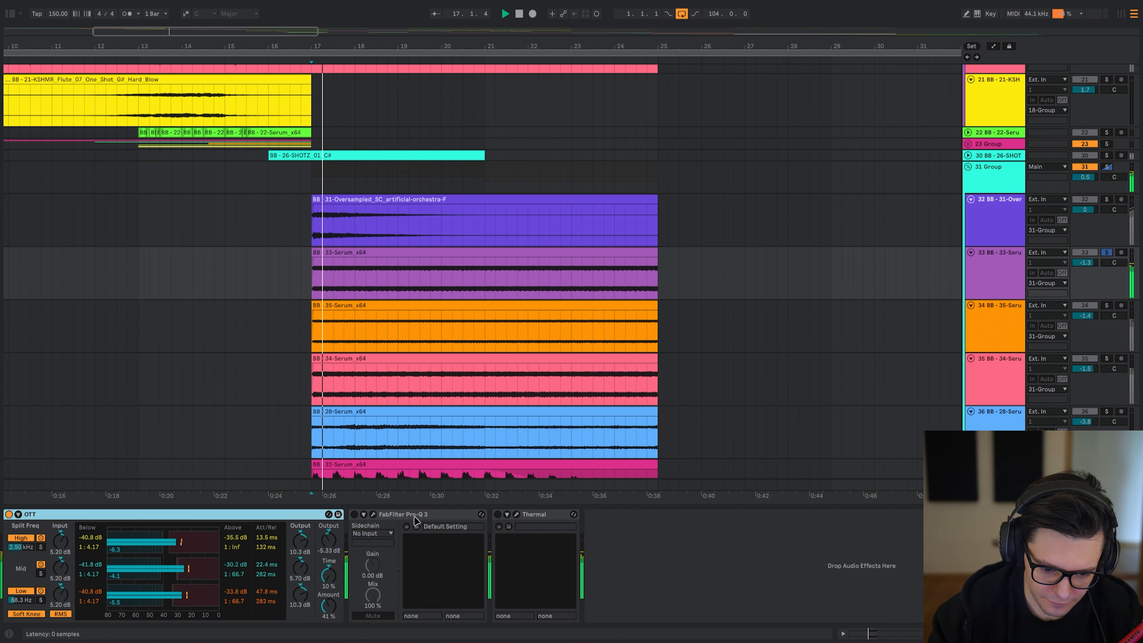
pyautogui.click(404, 518)
pyautogui.click(373, 515)
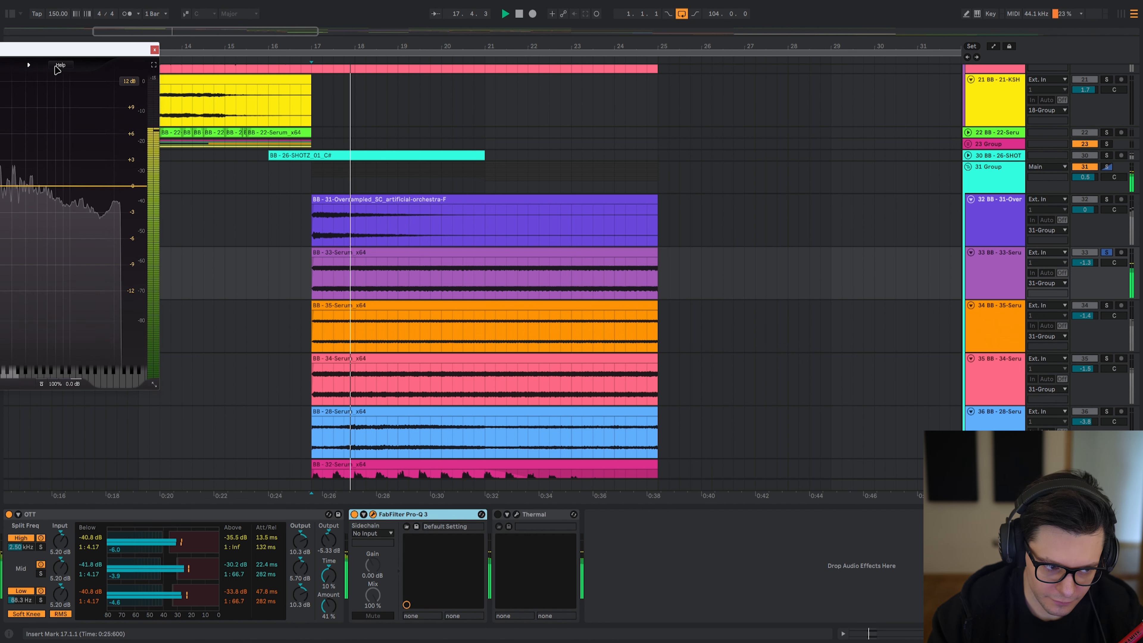
pyautogui.moveTo(55, 51); pyautogui.dragTo(430, 55)
pyautogui.press('Escape')
pyautogui.press('space')
# - Solo the 35-Serum and 34-Serum tracks in turn and listen from bar 17
pyautogui.click(310, 340)
pyautogui.press('s')
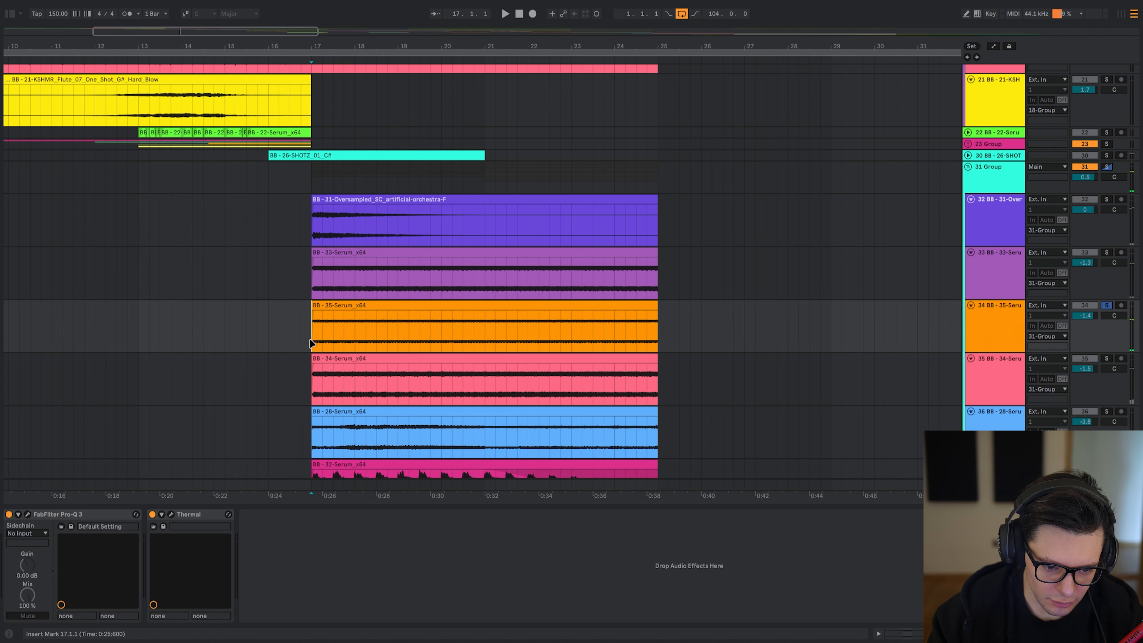
pyautogui.click(317, 383)
pyautogui.scroll(-4, 317, 360)
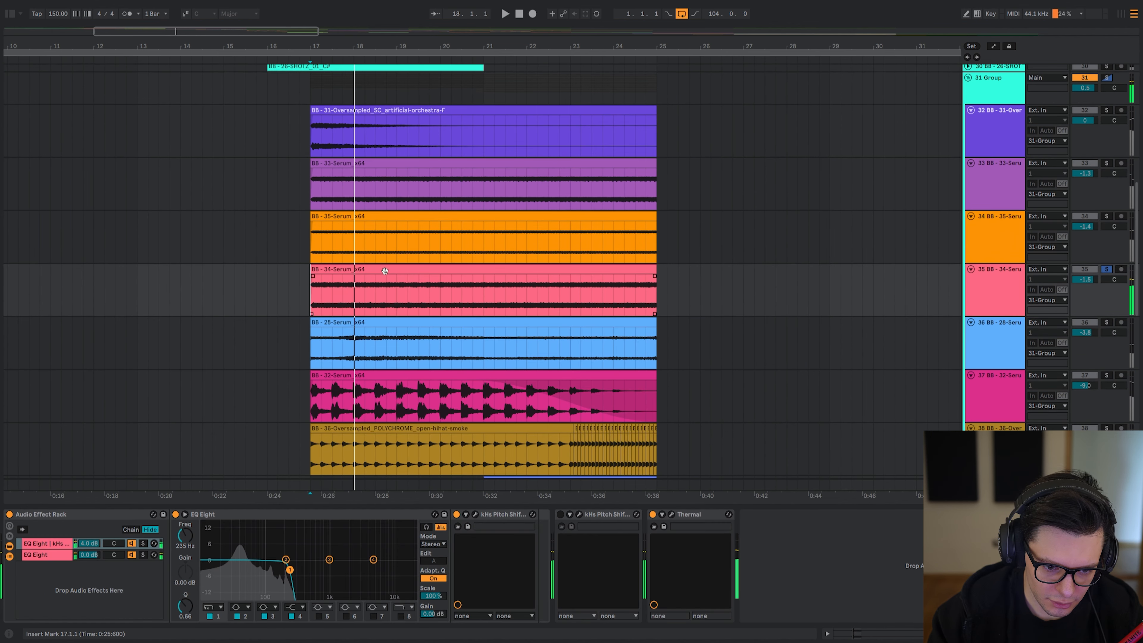
# - Solo the 33-Serum track, play it through Thermal, and view the Thermal plug-in window before hiding it
pyautogui.click(306, 203)
pyautogui.press('s')
pyautogui.press('space')
pyautogui.click(517, 514)
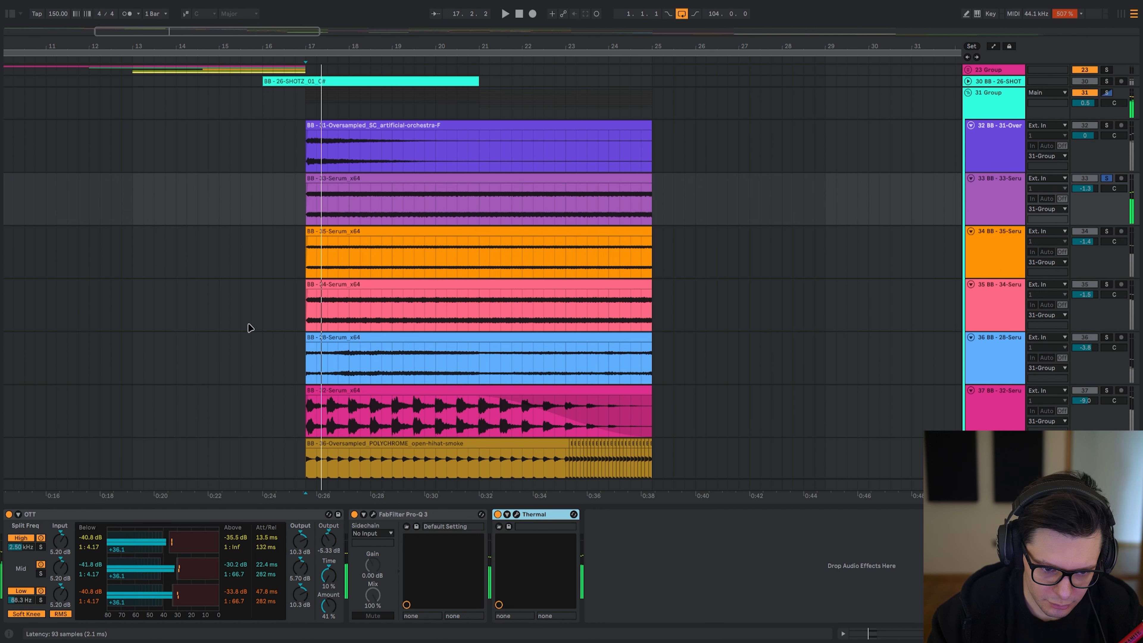
pyautogui.hotkey('ctrl', 'alt', 'p')
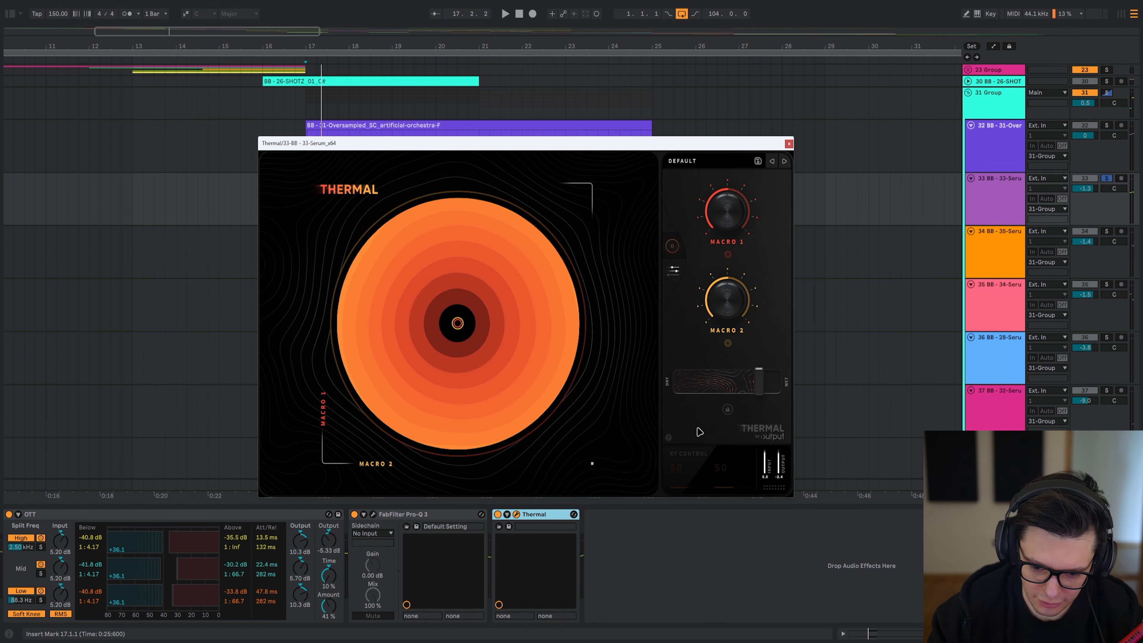
pyautogui.hotkey('ctrl', 'alt', 'p')
pyautogui.press('space')
# - Solo the artificial-orchestra and 33-Serum tracks together for playback, and replay from the 33-Serum clip at bar 17
pyautogui.moveTo(299, 153); pyautogui.dragTo(337, 198)
pyautogui.press('s')
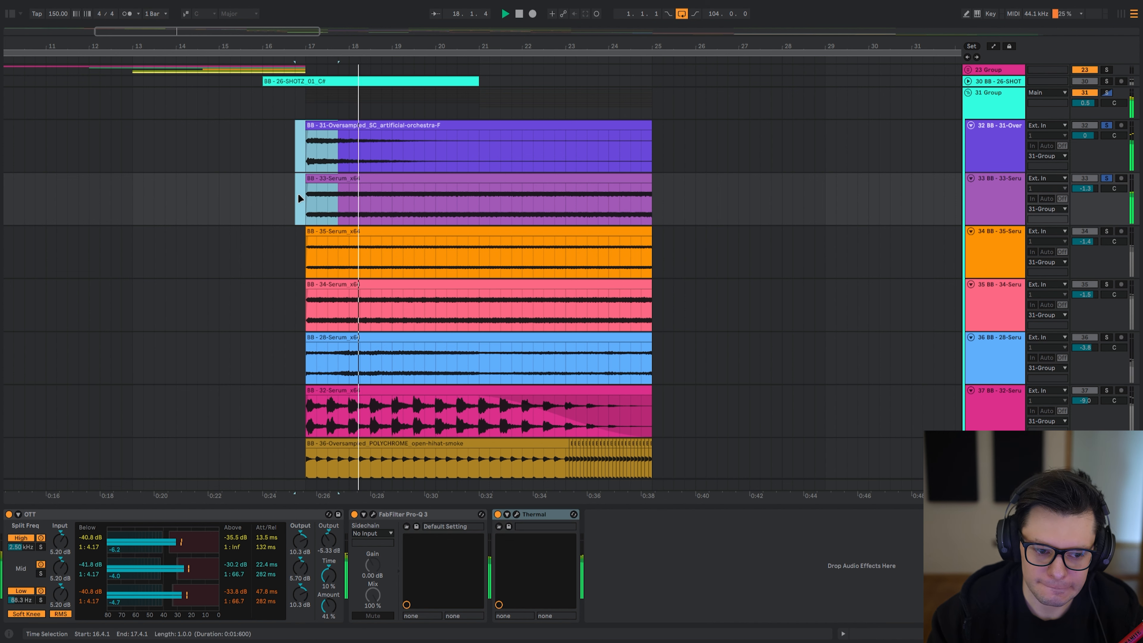
pyautogui.click(308, 208)
pyautogui.press('space')
pyautogui.press('space')
# - Compare the 35-Serum and 33-Serum tracks by soloing each in turn from bar 17
pyautogui.click(305, 262)
pyautogui.press('s')
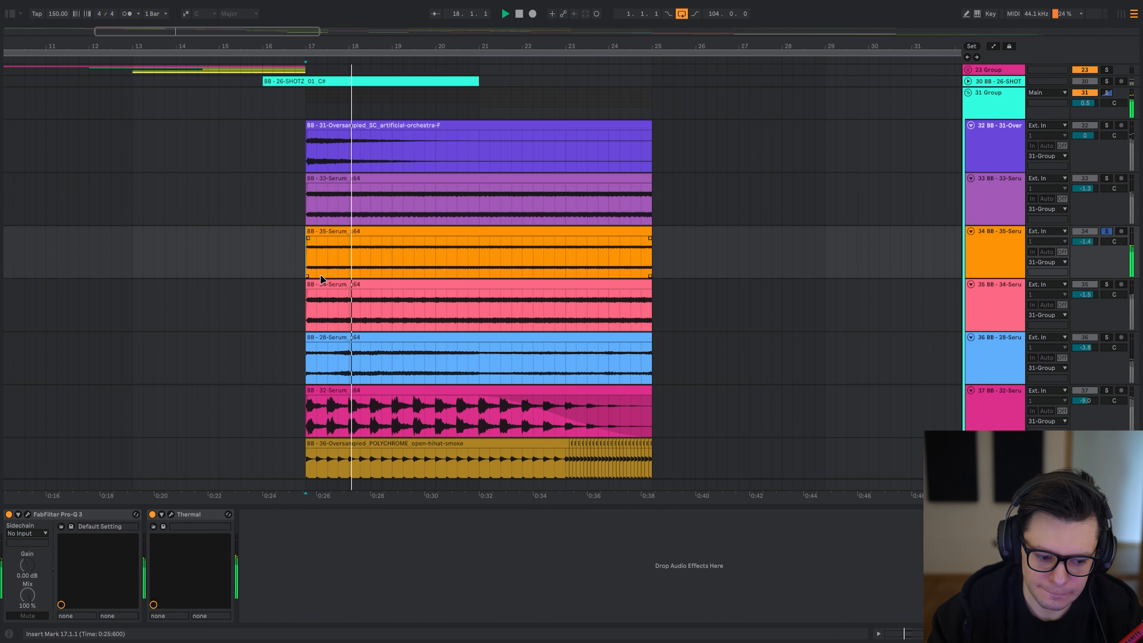
pyautogui.click(308, 204)
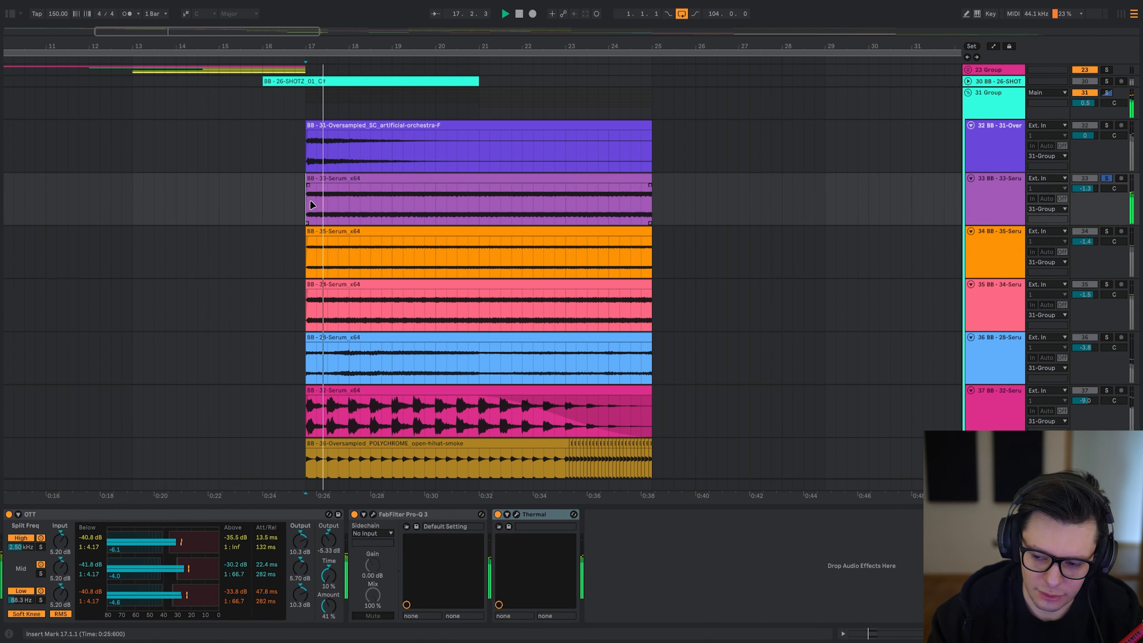
pyautogui.click(309, 260)
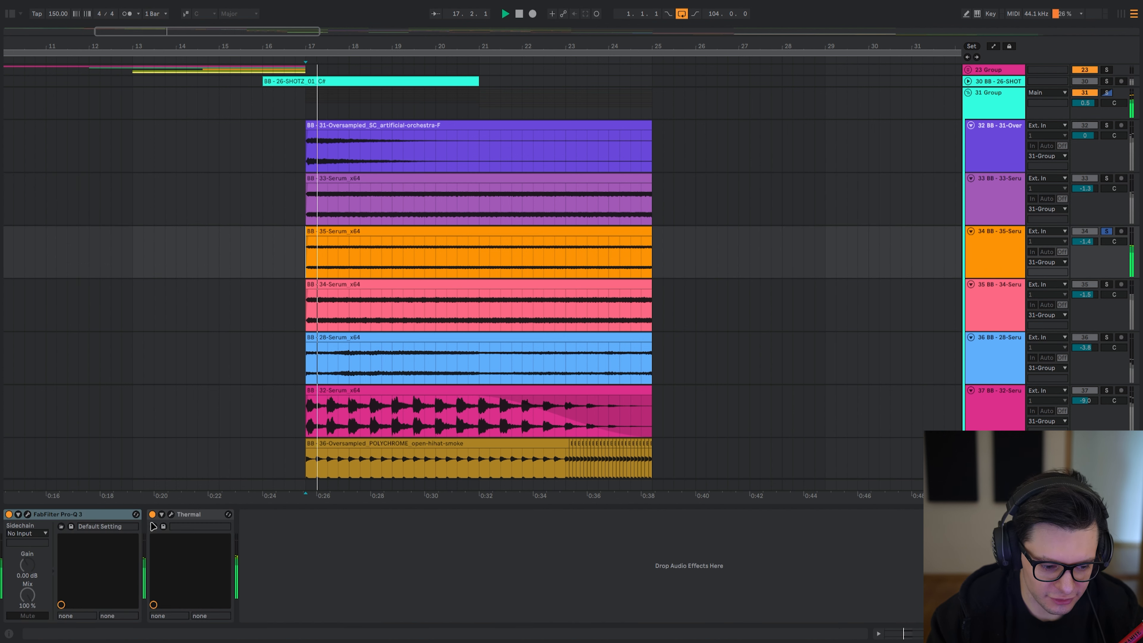
# - Open Pro-Q 3 on the 35-Serum track and audition its low-cut band at about 700 Hz
pyautogui.click(28, 514)
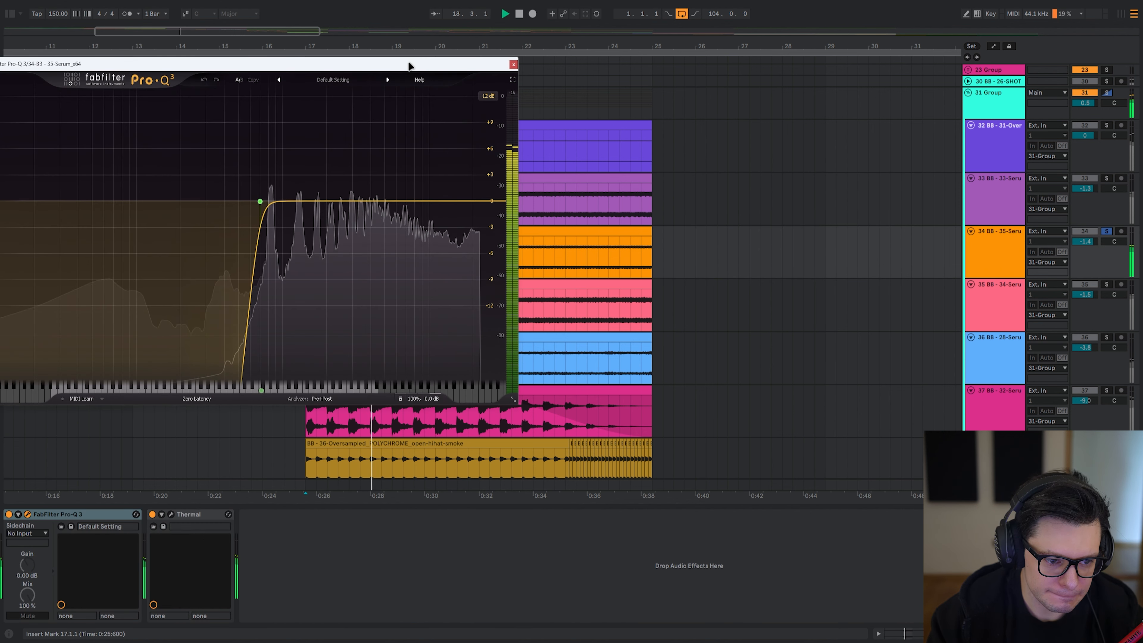
pyautogui.click(272, 166)
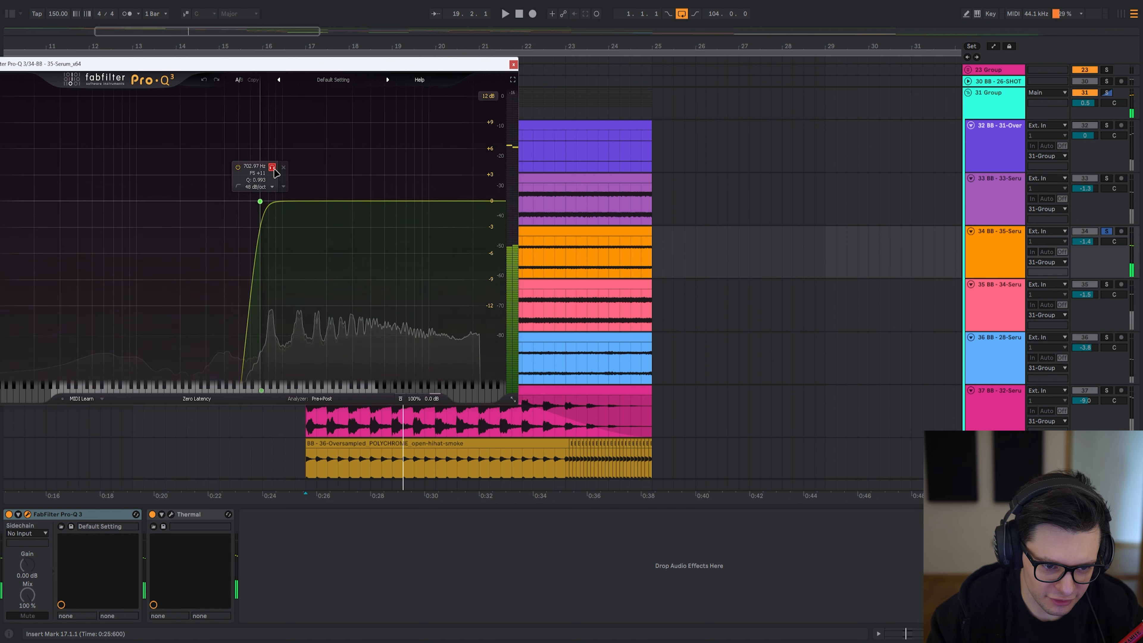
pyautogui.press('space')
# - Try moving the low cut down to the lowest frequency, compare playback, undo the move and close Pro-Q 3
pyautogui.moveTo(260, 201); pyautogui.dragTo(1, 199)
pyautogui.press('space')
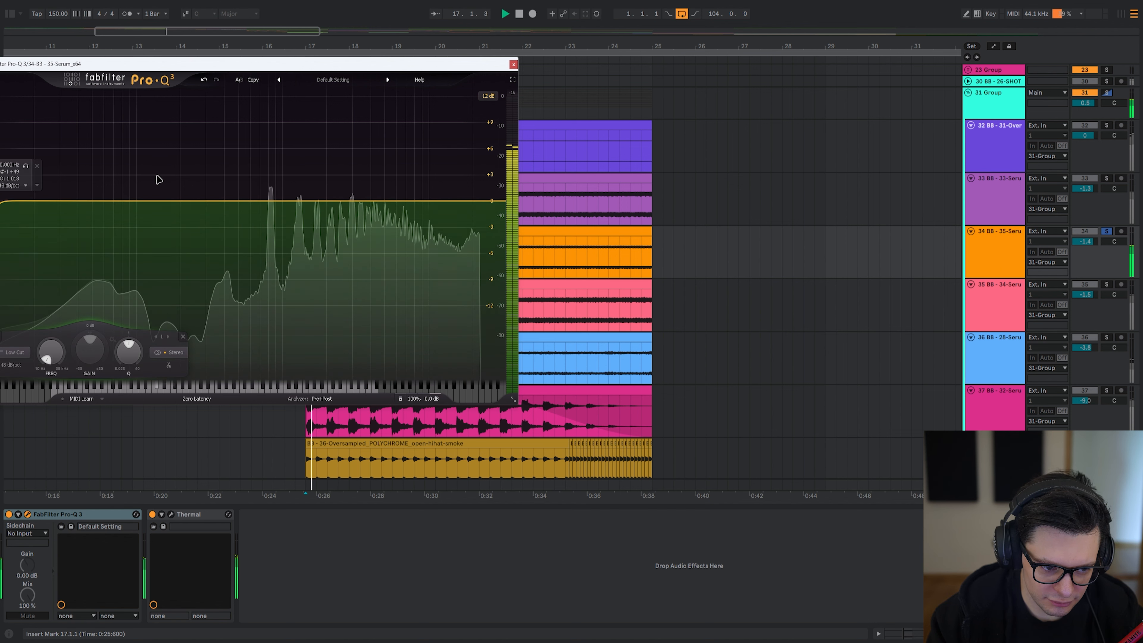
pyautogui.press('space')
pyautogui.press('space')
pyautogui.click(204, 80)
pyautogui.press('space')
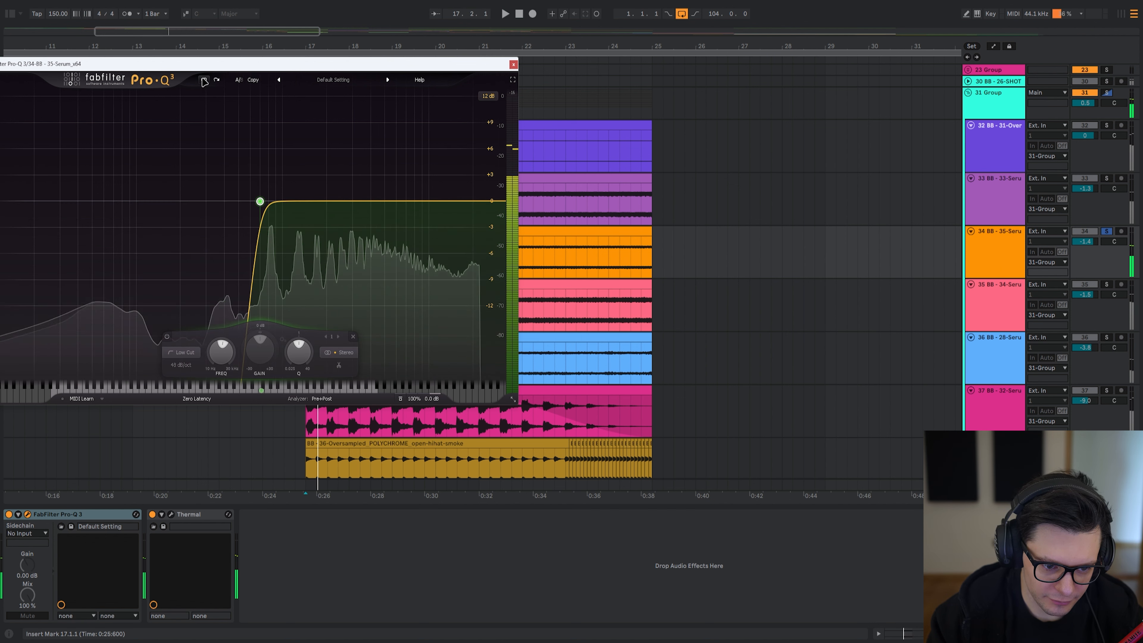
pyautogui.press('space')
pyautogui.click(514, 65)
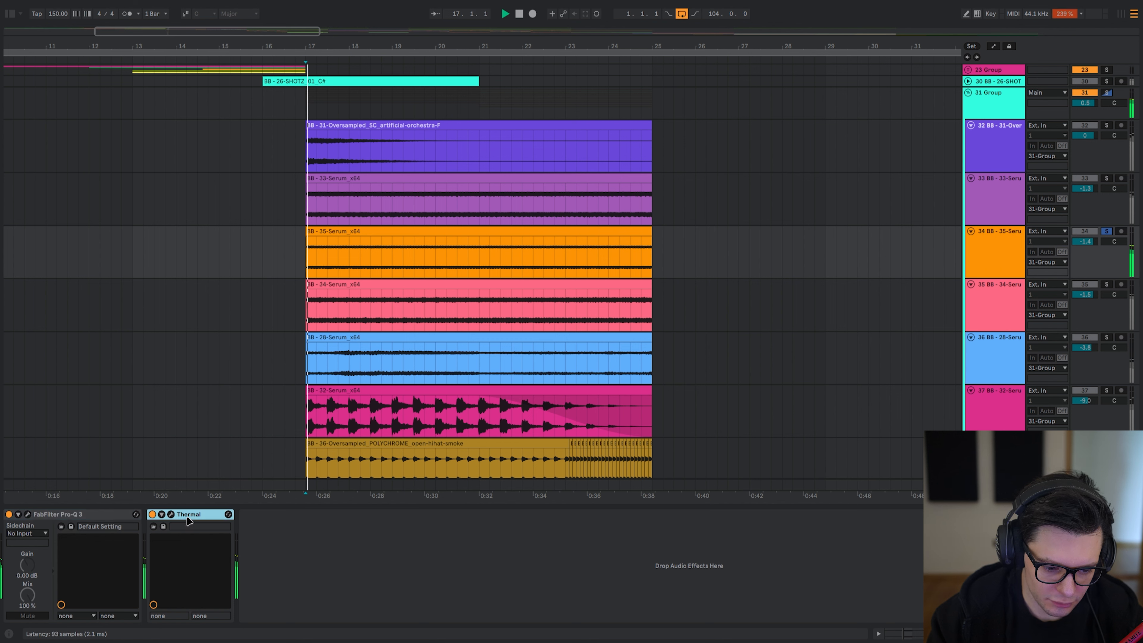
# - Solo the 34-Serum track and play it from bar 17 with its whole effect chain bypassed
pyautogui.click(308, 212)
pyautogui.press('space')
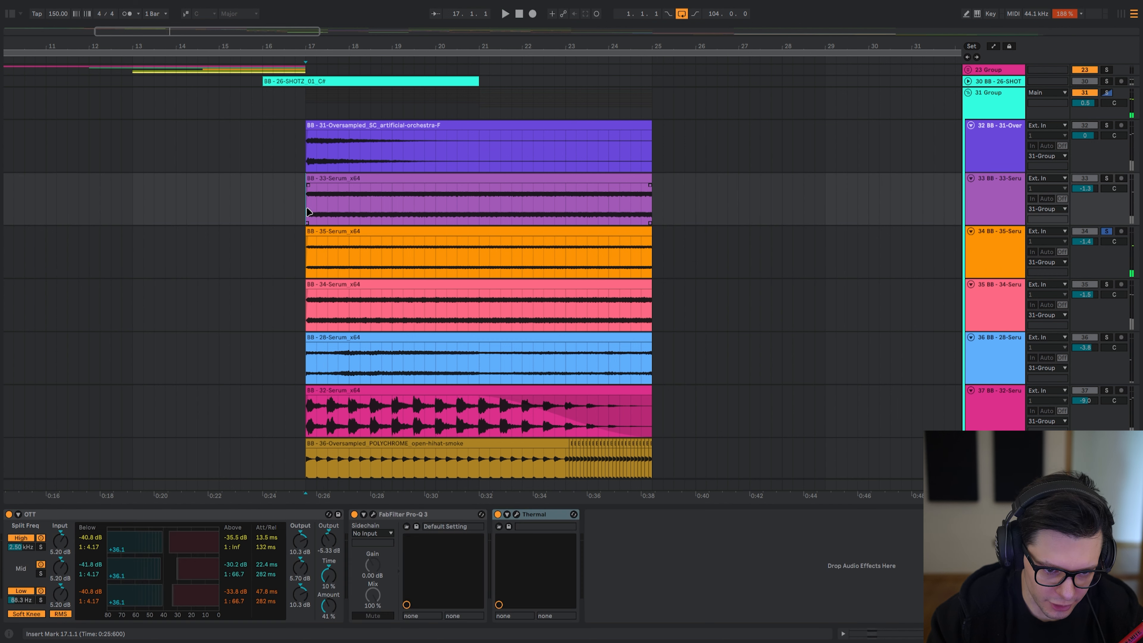
pyautogui.click(313, 432)
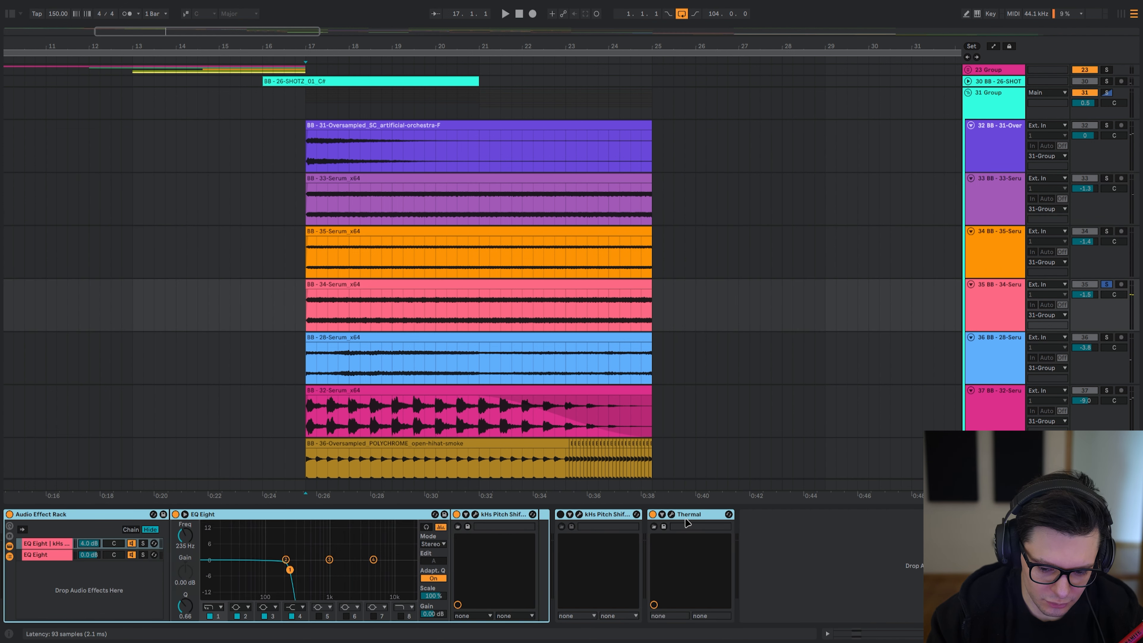
pyautogui.click(309, 314)
pyautogui.press('space')
pyautogui.scroll(-1, 270, 373)
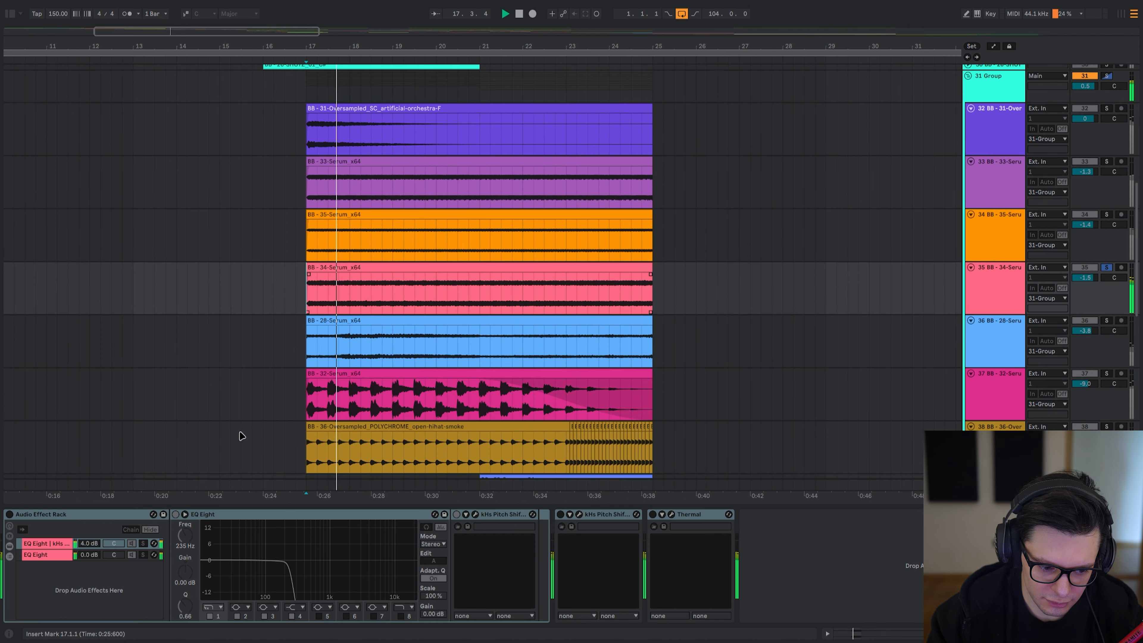
# - Reactivate the Audio Effect Rack on the 34-Serum track and inspect its two EQ Eight chains
pyautogui.click(111, 518)
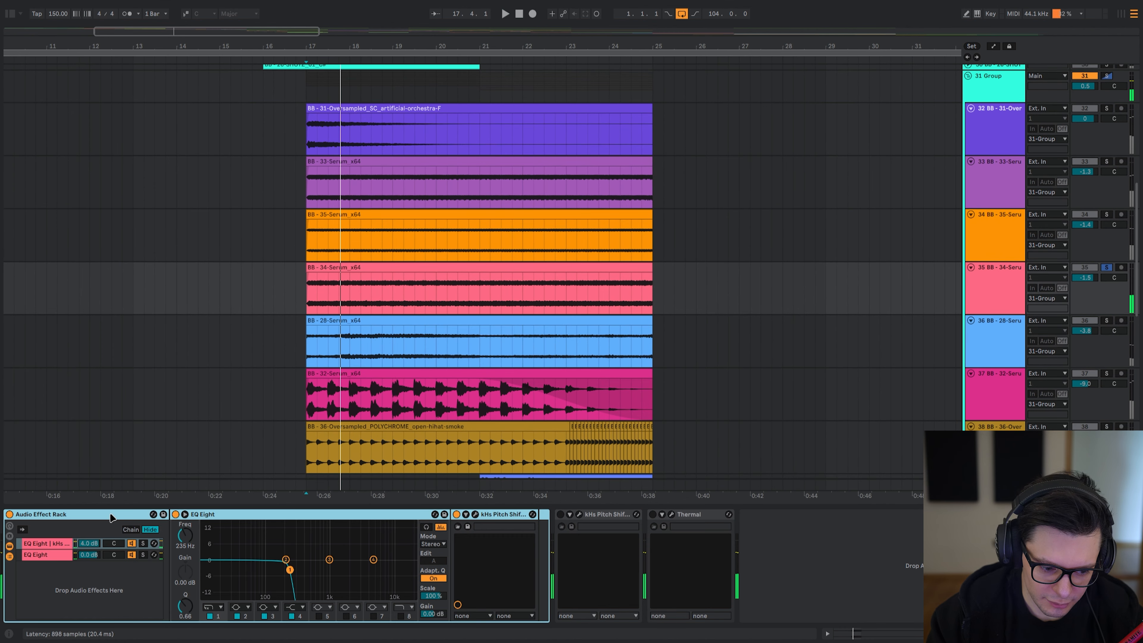
pyautogui.click(49, 545)
pyautogui.click(56, 559)
pyautogui.click(58, 545)
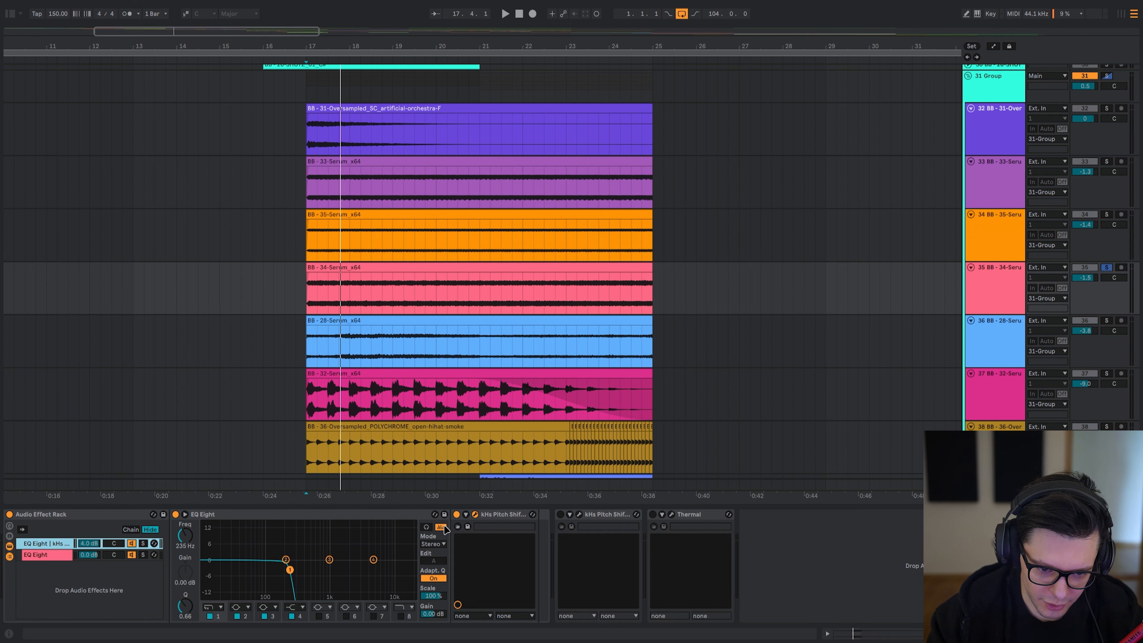
# - Open the kHs Pitch Shifter in the rack's first chain, show its Pitch automation and play the soloed chain from bar 21
pyautogui.click(458, 526)
pyautogui.press('a')
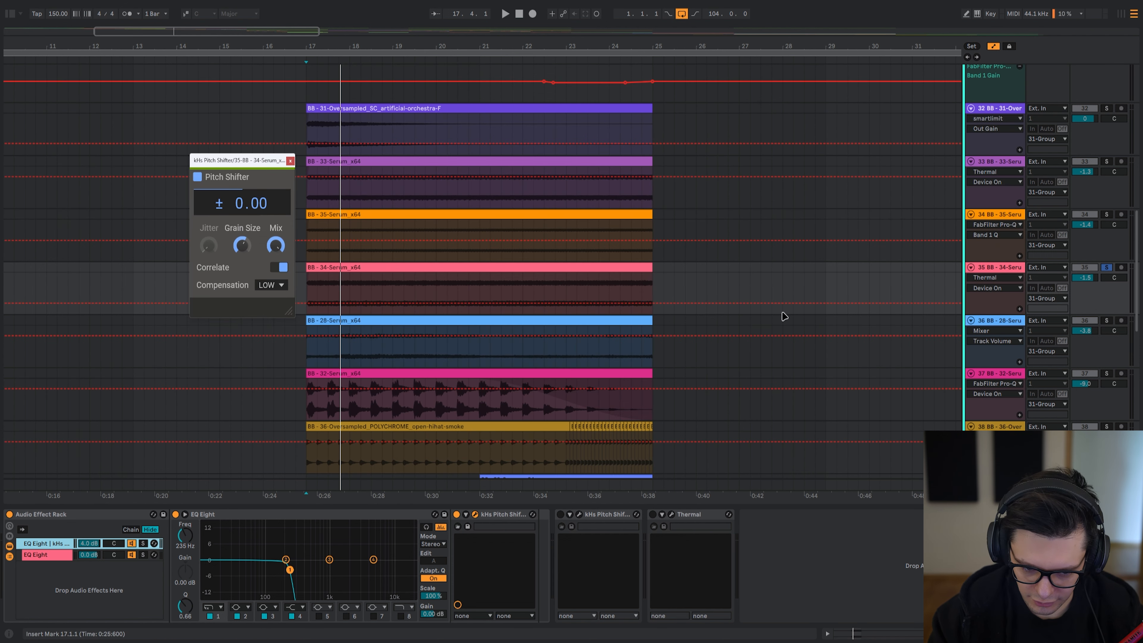
pyautogui.press('a')
pyautogui.moveTo(553, 266); pyautogui.dragTo(581, 215)
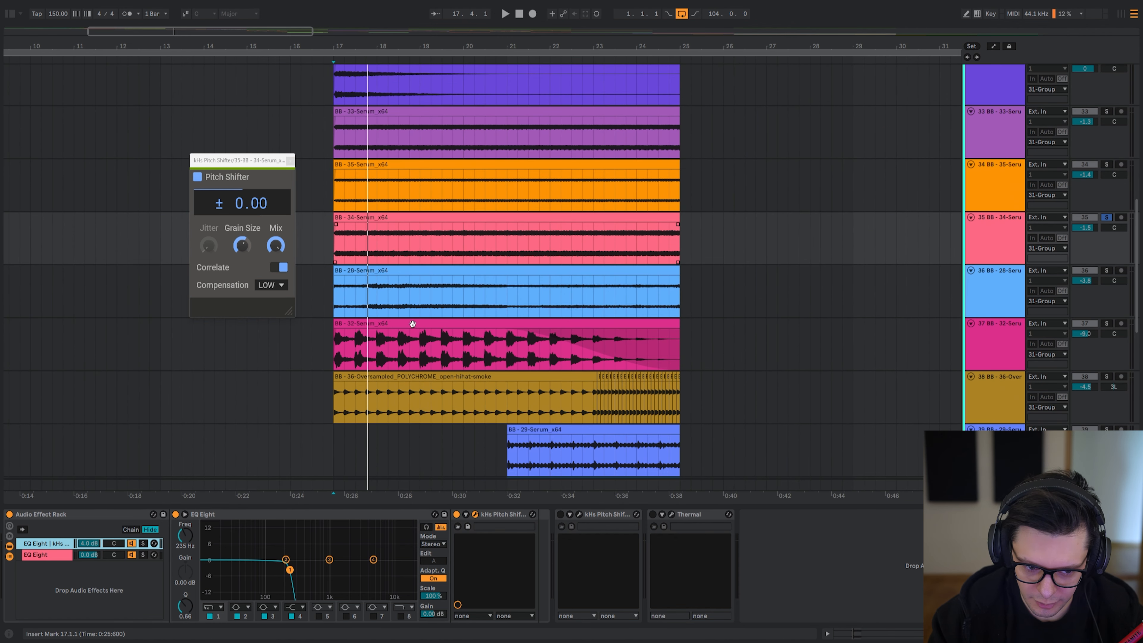
pyautogui.press('a')
pyautogui.moveTo(239, 204); pyautogui.dragTo(239, 203)
pyautogui.click(507, 256)
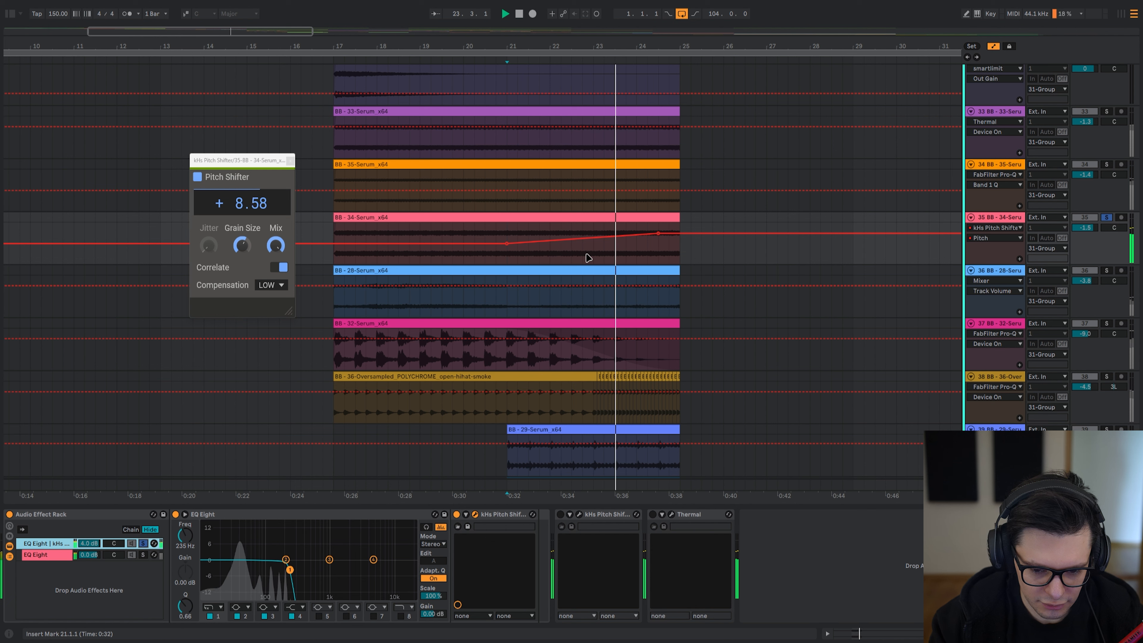
# - Audition the rack's second EQ Eight chain on its own from bar 21
pyautogui.click(53, 555)
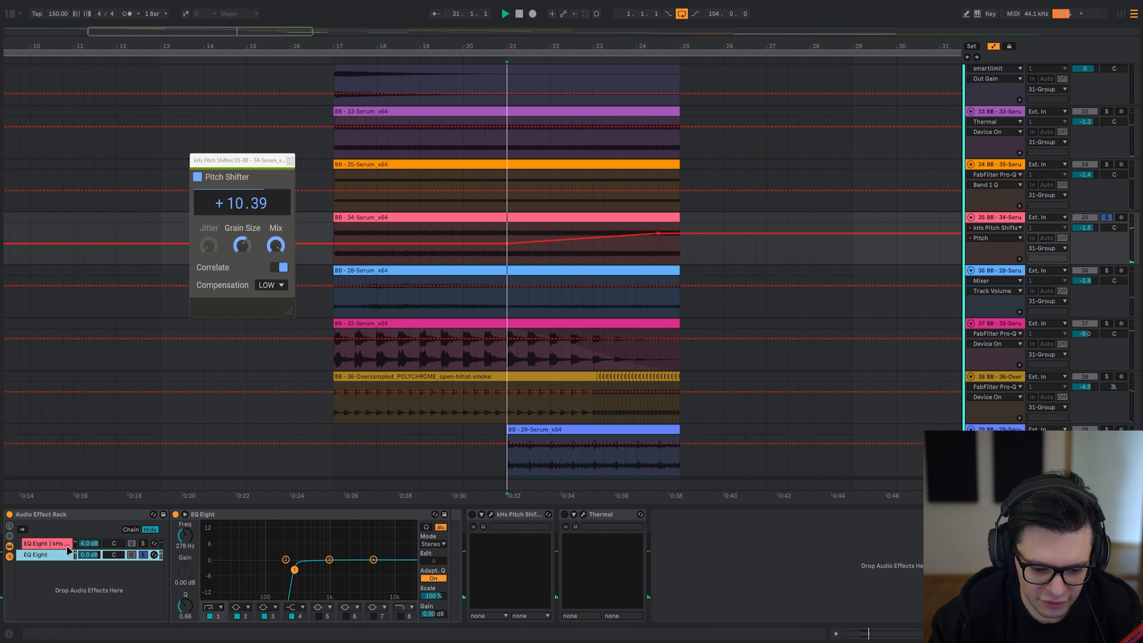
pyautogui.click(599, 247)
pyautogui.press('space')
pyautogui.press('space')
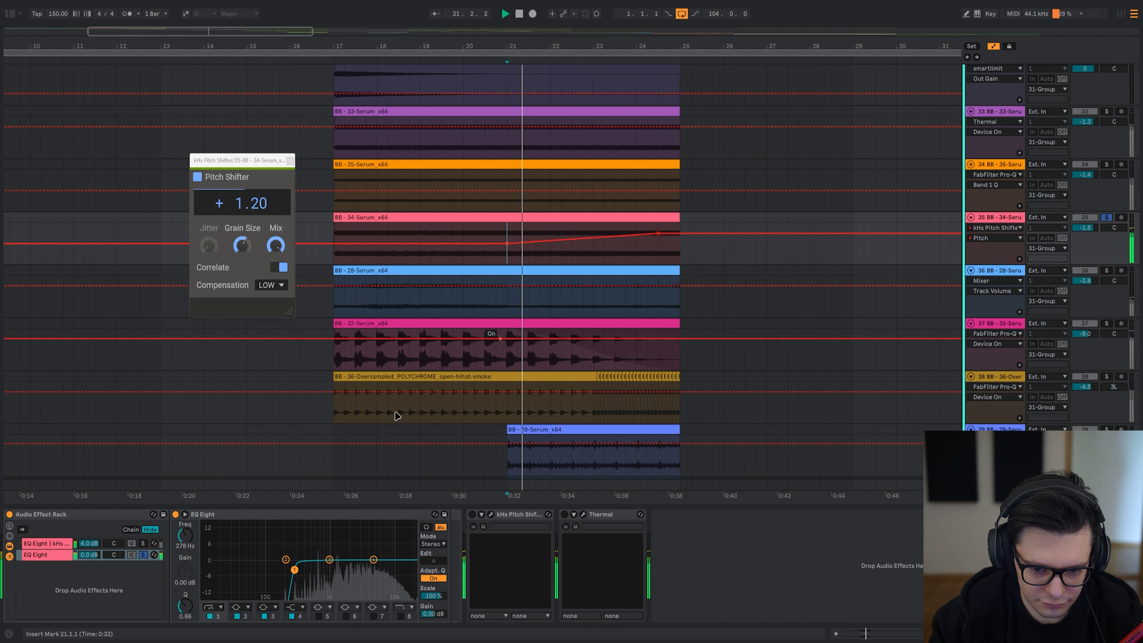
pyautogui.press('space')
# - Play both rack chains together from 21.4.1 and unsolo the 34-Serum track to hear it with the other layers
pyautogui.click(60, 544)
pyautogui.moveTo(504, 520); pyautogui.dragTo(563, 548)
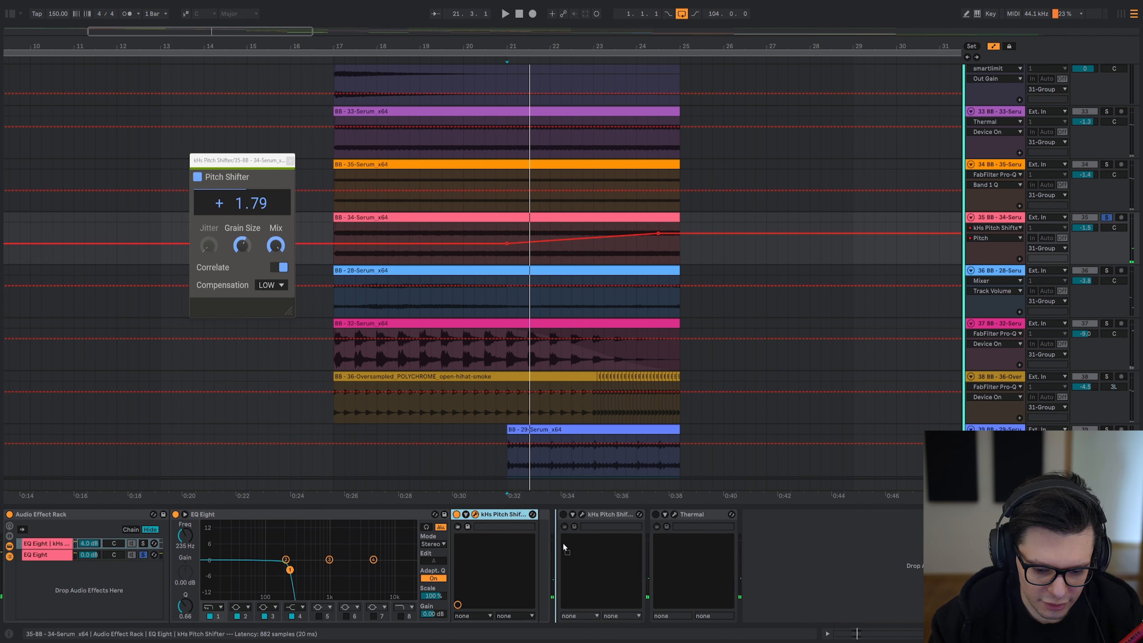
pyautogui.click(539, 253)
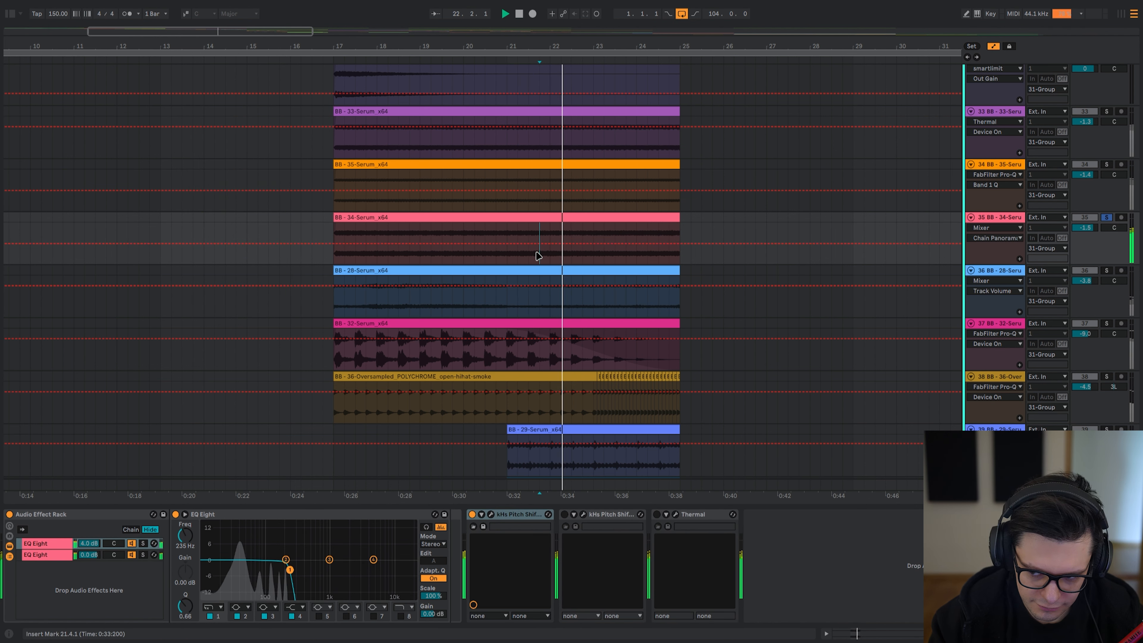
pyautogui.press('s')
pyautogui.press('space')
pyautogui.press('space')
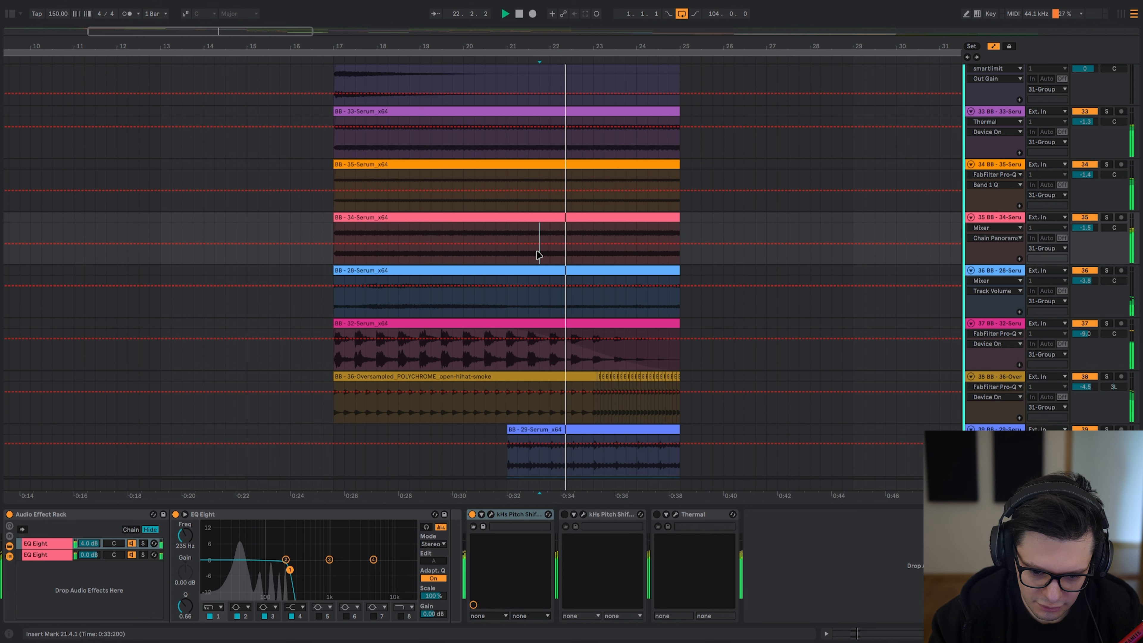
# - Audition the 34-Serum track from bar 17 with Thermal switched on, checking its settings and closing the plug-in window
pyautogui.press('space')
pyautogui.press('space')
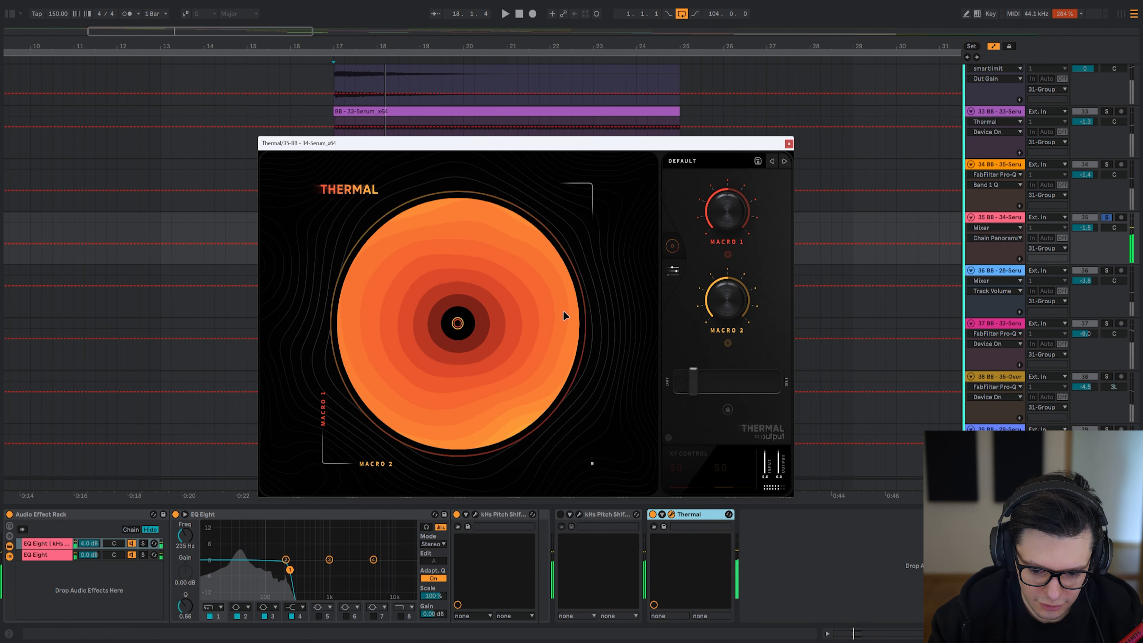
pyautogui.press('space')
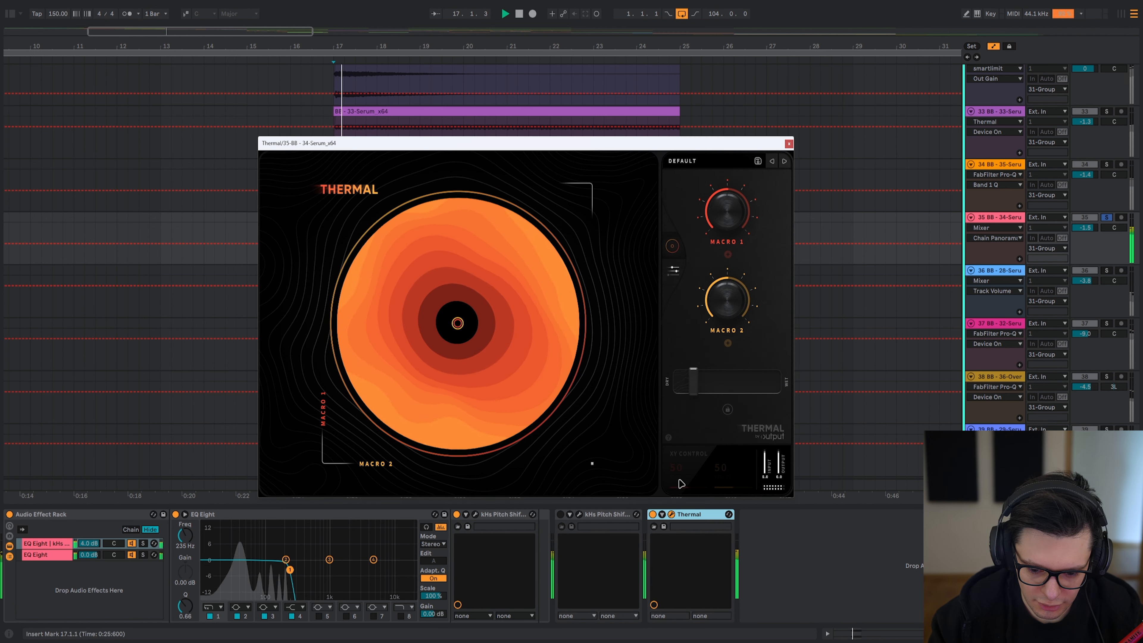
pyautogui.click(653, 515)
pyautogui.click(672, 514)
pyautogui.press('space')
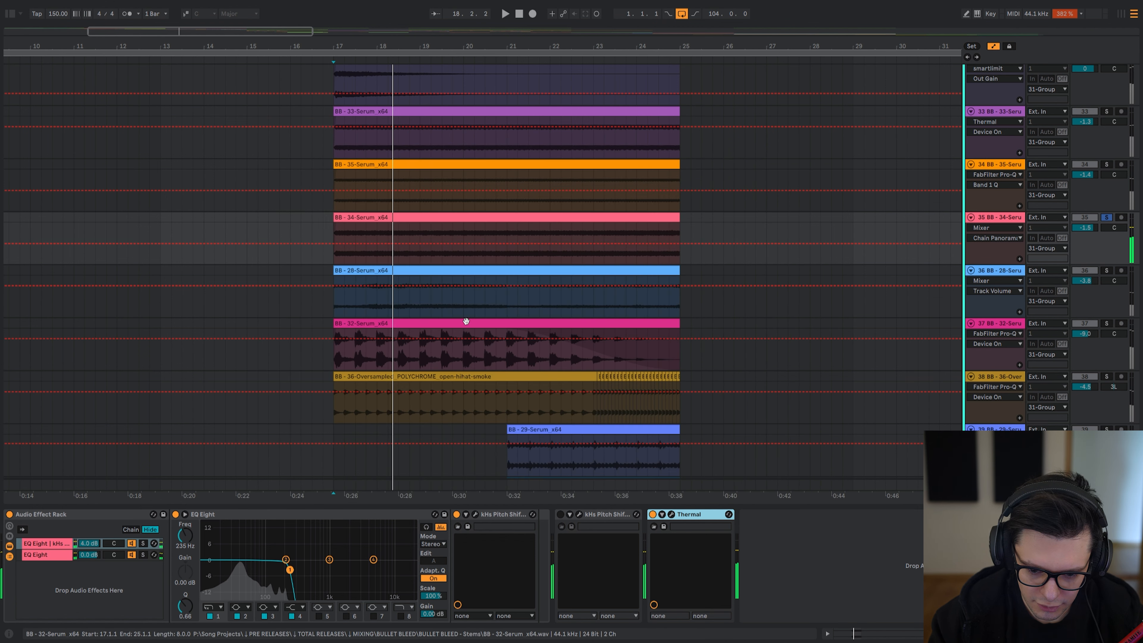
# - Hide the automation lanes and play the 28-Serum track soloed from bar 17
pyautogui.moveTo(398, 295); pyautogui.dragTo(398, 334)
pyautogui.press('a')
pyautogui.moveTo(397, 334); pyautogui.dragTo(398, 353)
pyautogui.press('space')
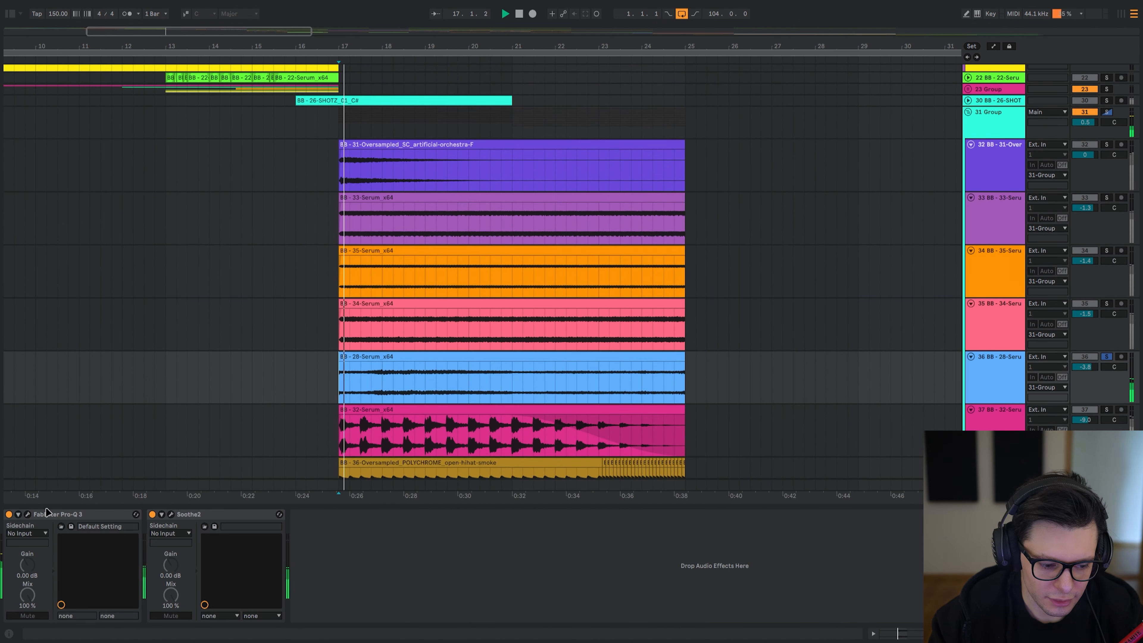
# - Open Pro-Q 3 on the 28-Serum track and compare playback with the 302.41 Hz low cut bypassed and active
pyautogui.click(28, 517)
pyautogui.moveTo(20, 90); pyautogui.dragTo(478, 80)
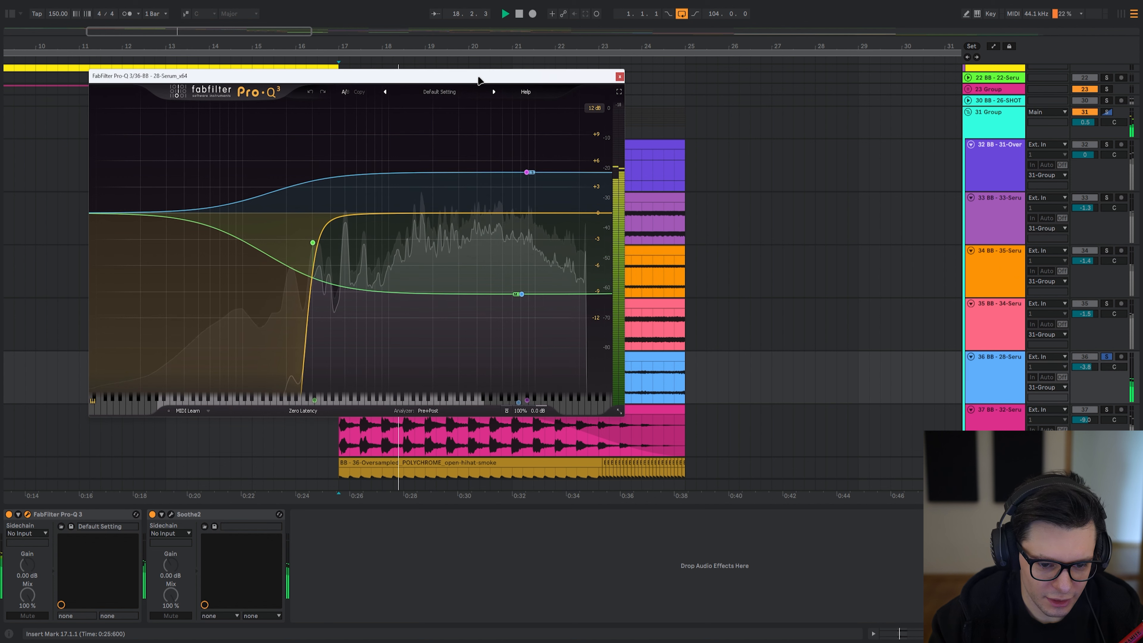
pyautogui.click(291, 208)
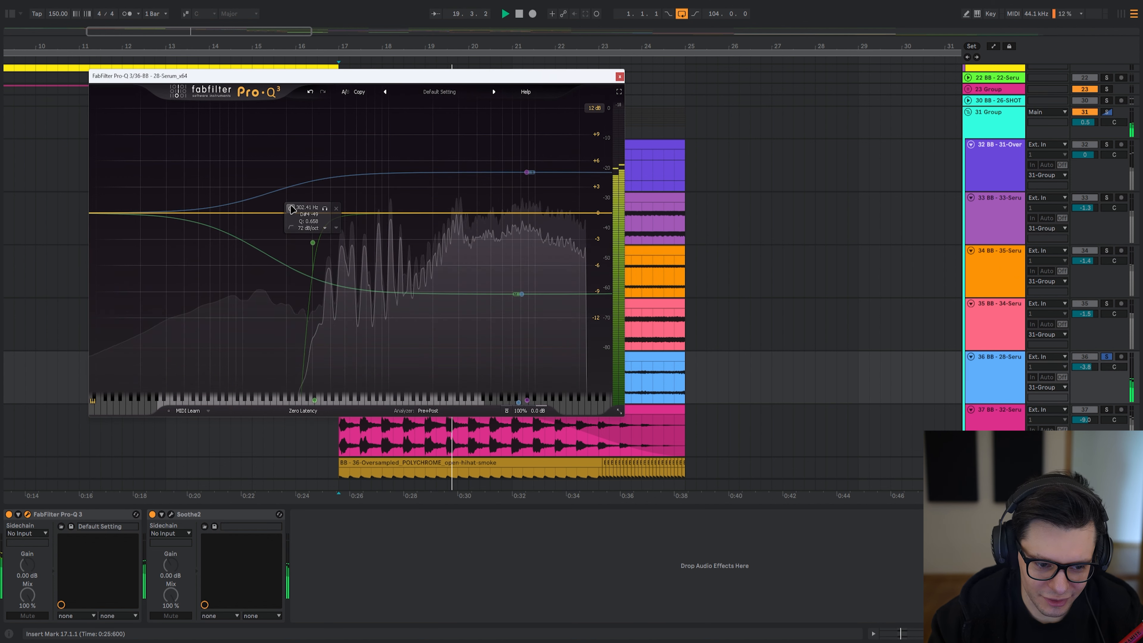
pyautogui.press('space')
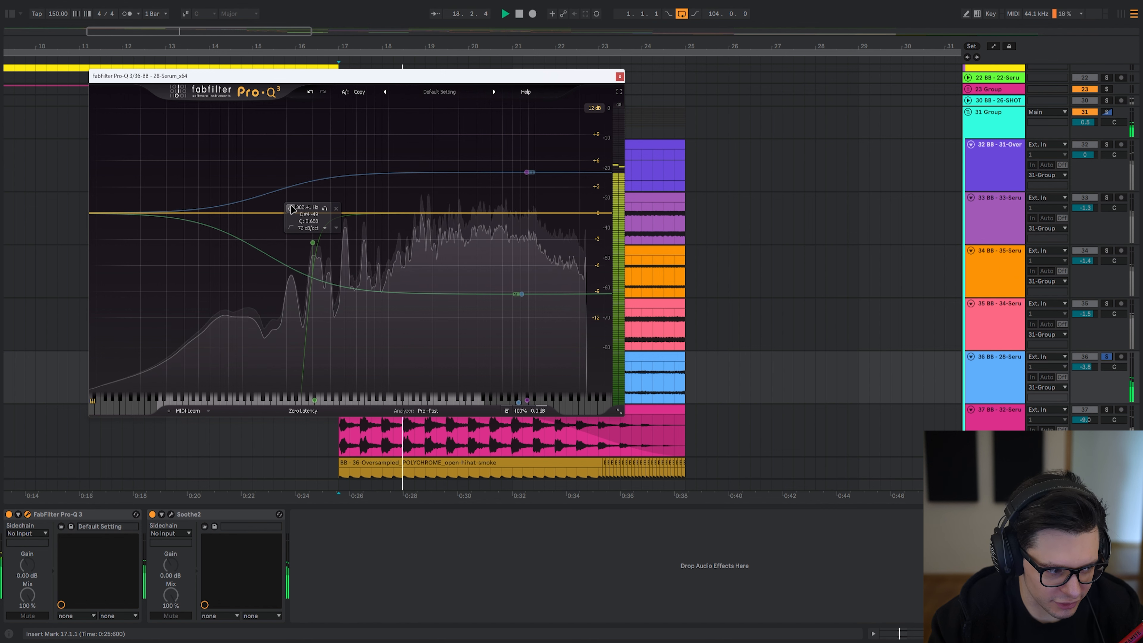
pyautogui.click(290, 208)
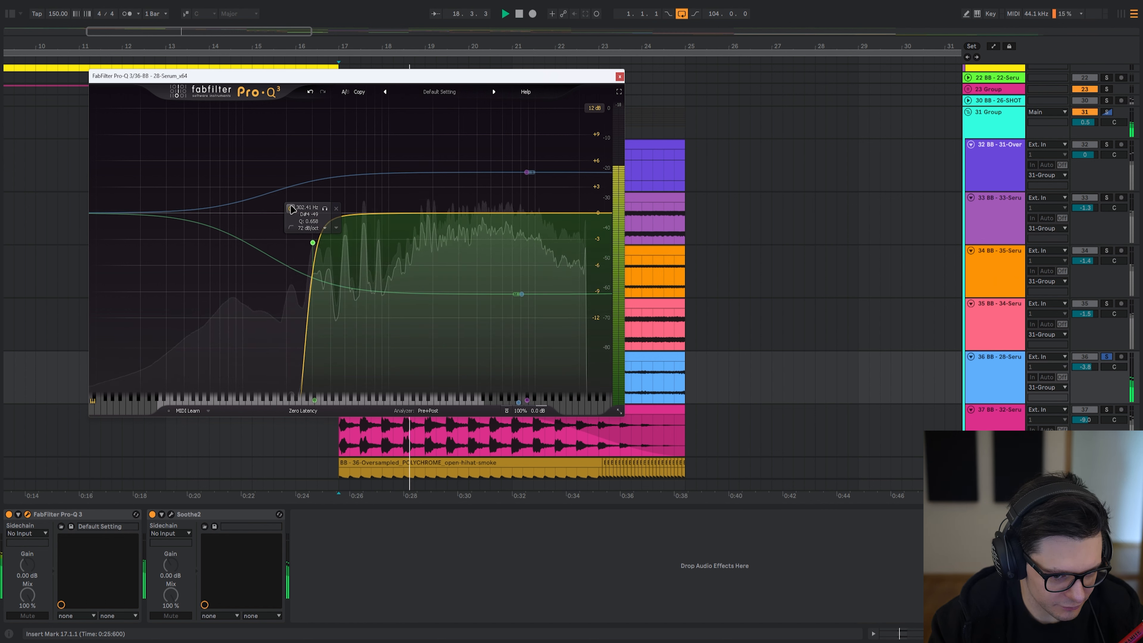
# - Select the broad boost and cut bands in Pro-Q 3 and compare playback with both bypassed and active
pyautogui.moveTo(472, 146); pyautogui.dragTo(627, 340)
pyautogui.click(413, 348)
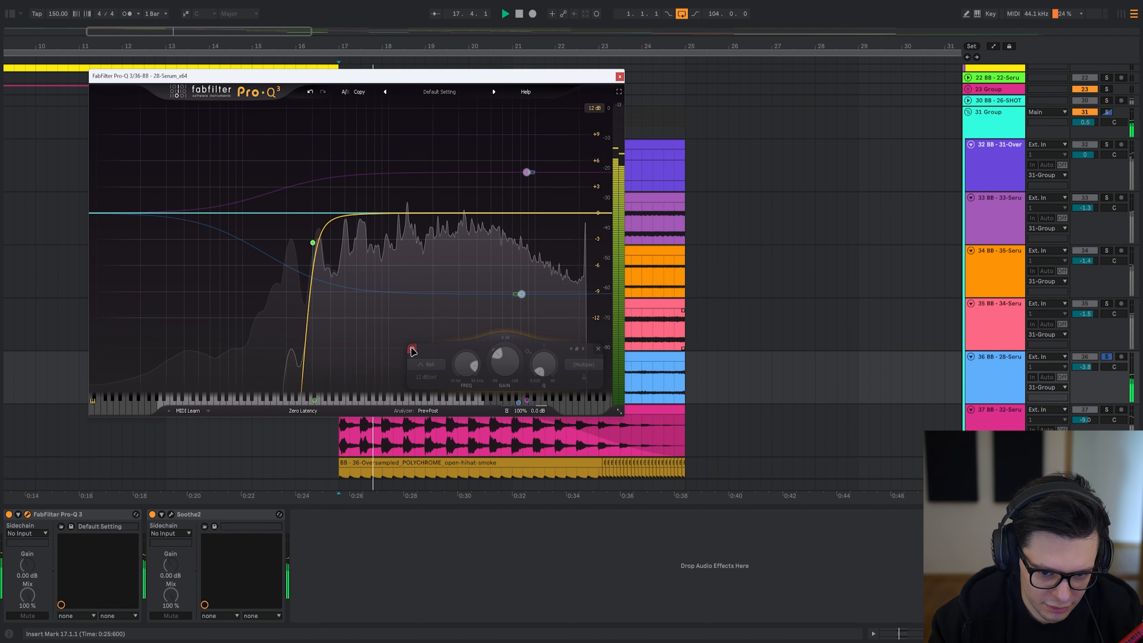
pyautogui.press('space')
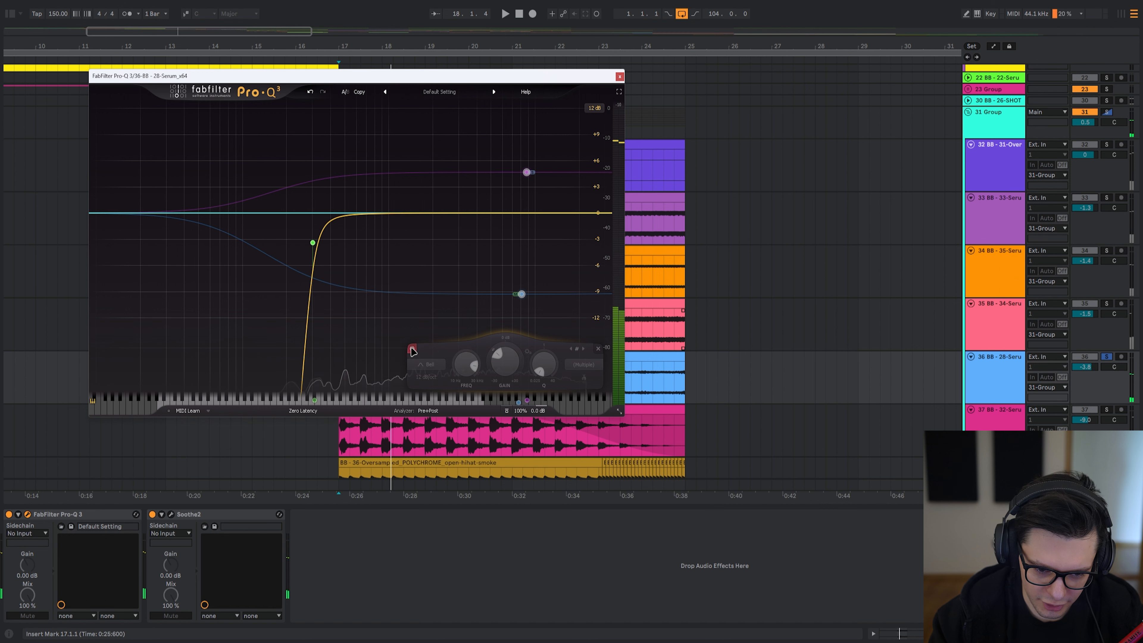
pyautogui.click(413, 351)
pyautogui.press('space')
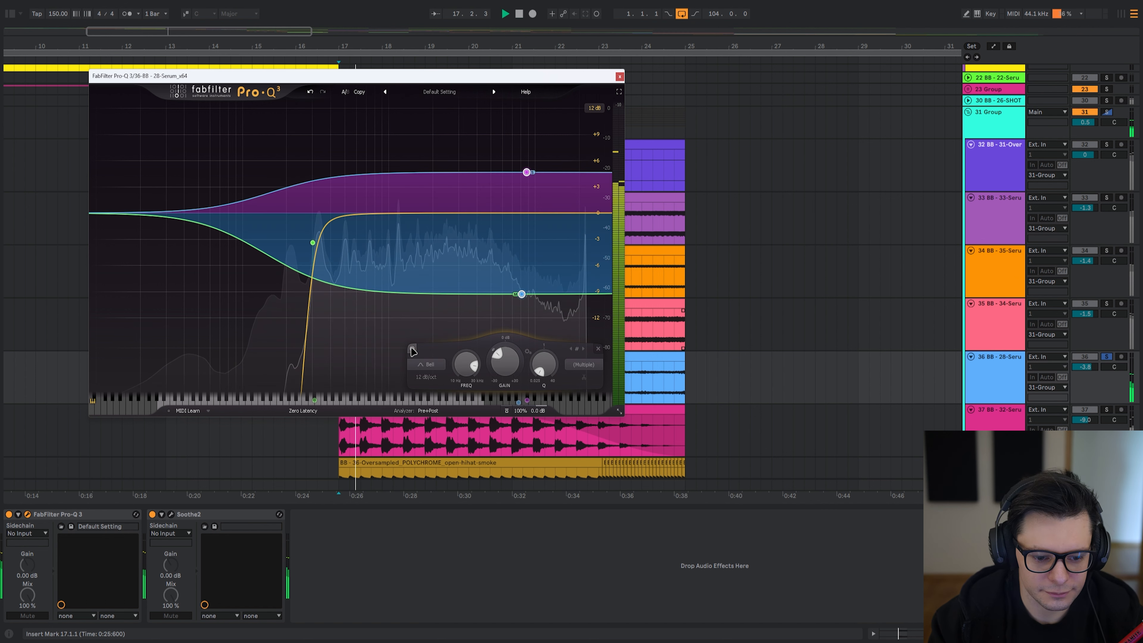
# - Open Soothe2 on the 28-Serum track and audition only the signal it removes, switching that mode off again
pyautogui.click(203, 527)
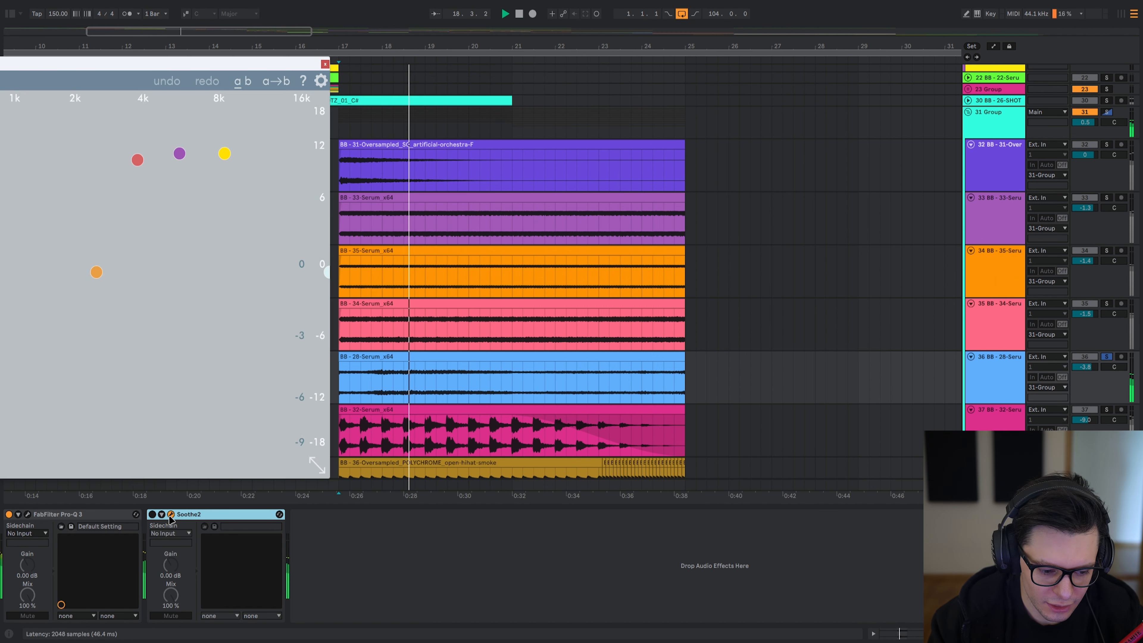
pyautogui.click(1, 445)
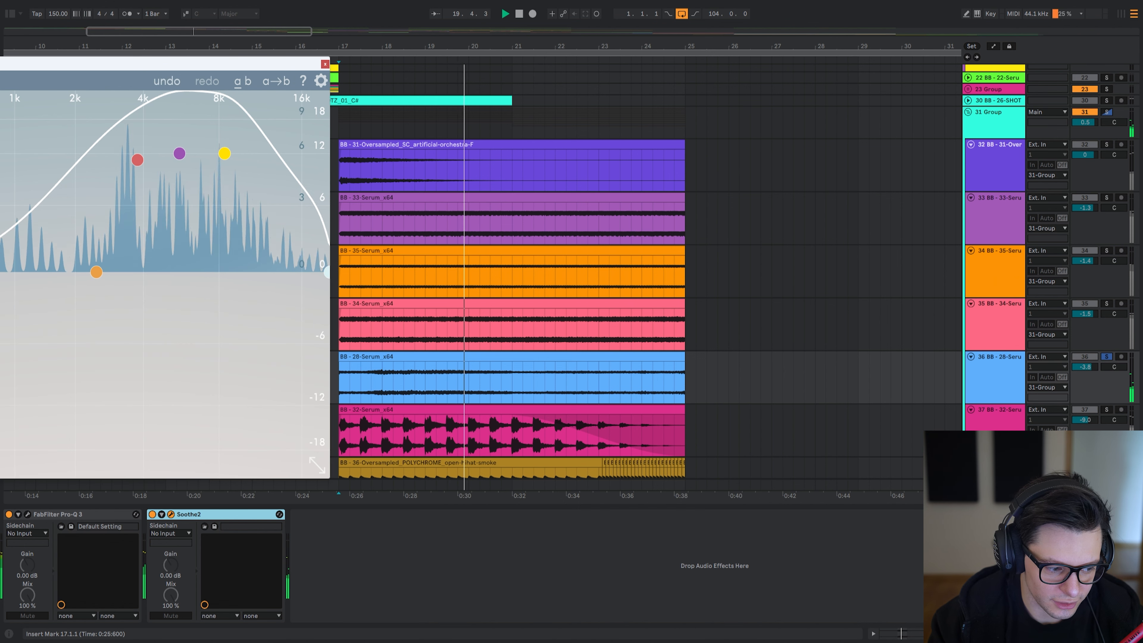
pyautogui.click(1, 445)
pyautogui.press('space')
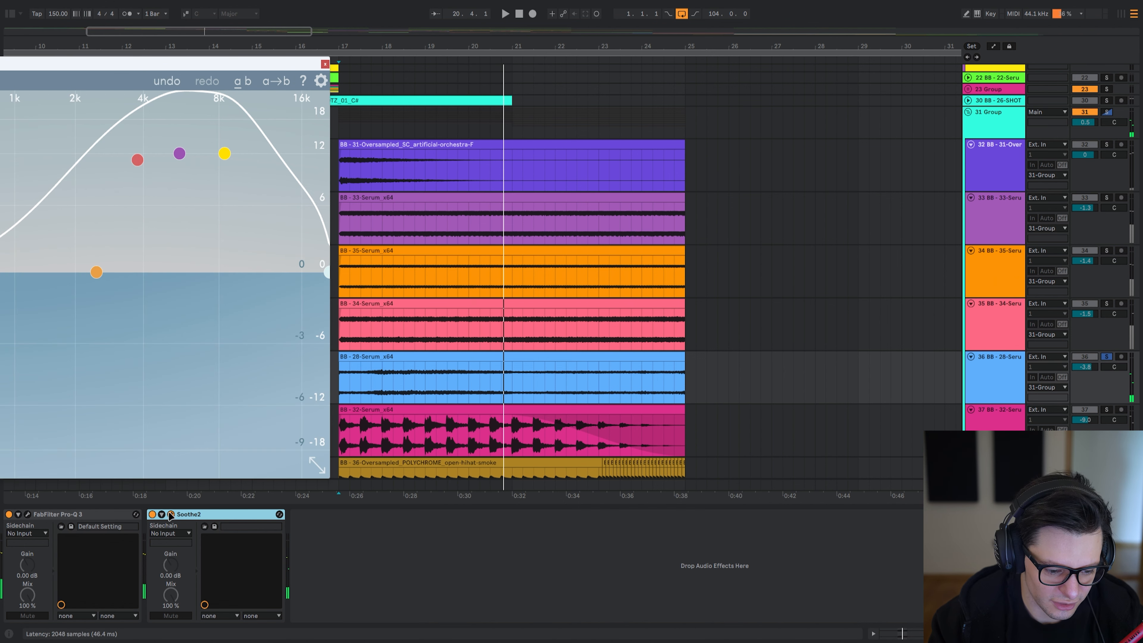
# - Close Soothe2, select it together with Pro-Q 3 and toggle both effects to compare playback from bar 17
pyautogui.click(170, 514)
pyautogui.keyDown('shift'); pyautogui.click(91, 515); pyautogui.keyUp('shift')
pyautogui.press('0')
pyautogui.press('space')
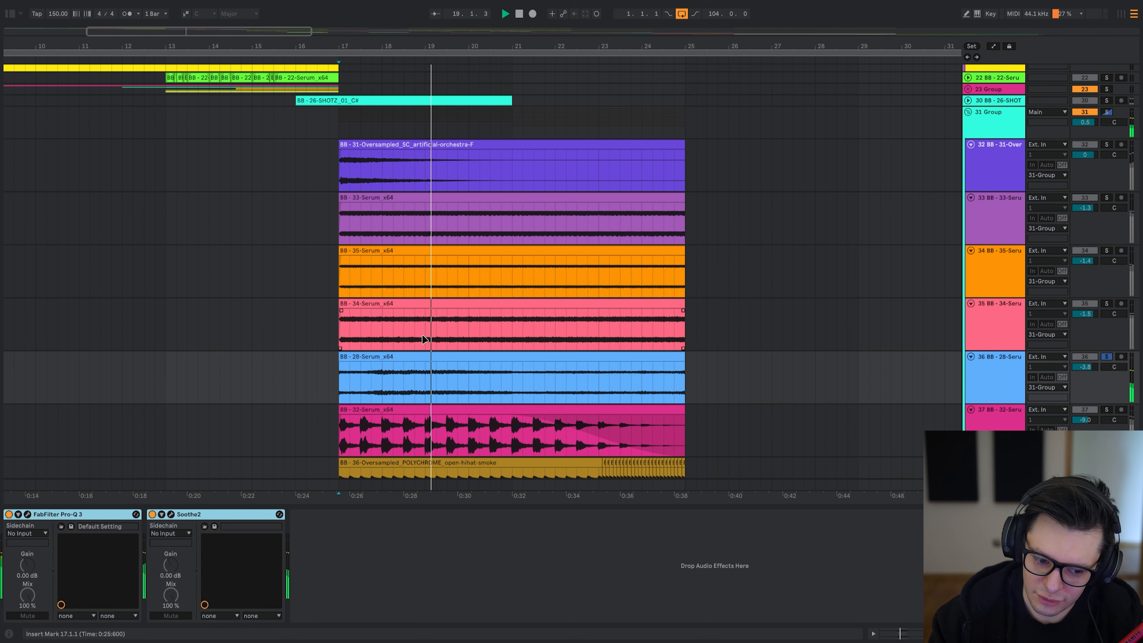
# - Select the five layers from the artificial-orchestra track down to 28-Serum, solo them and play from bar 17
pyautogui.scroll(-2, 423, 338)
pyautogui.click(338, 298)
pyautogui.press('space')
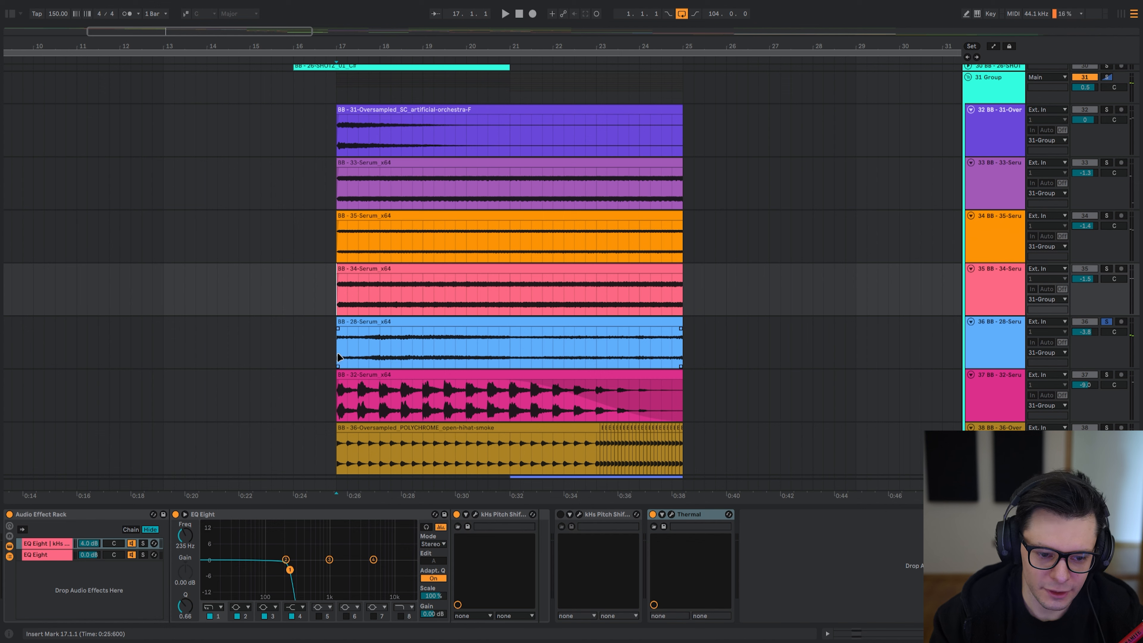
pyautogui.moveTo(337, 352); pyautogui.dragTo(454, 135)
pyautogui.press('space')
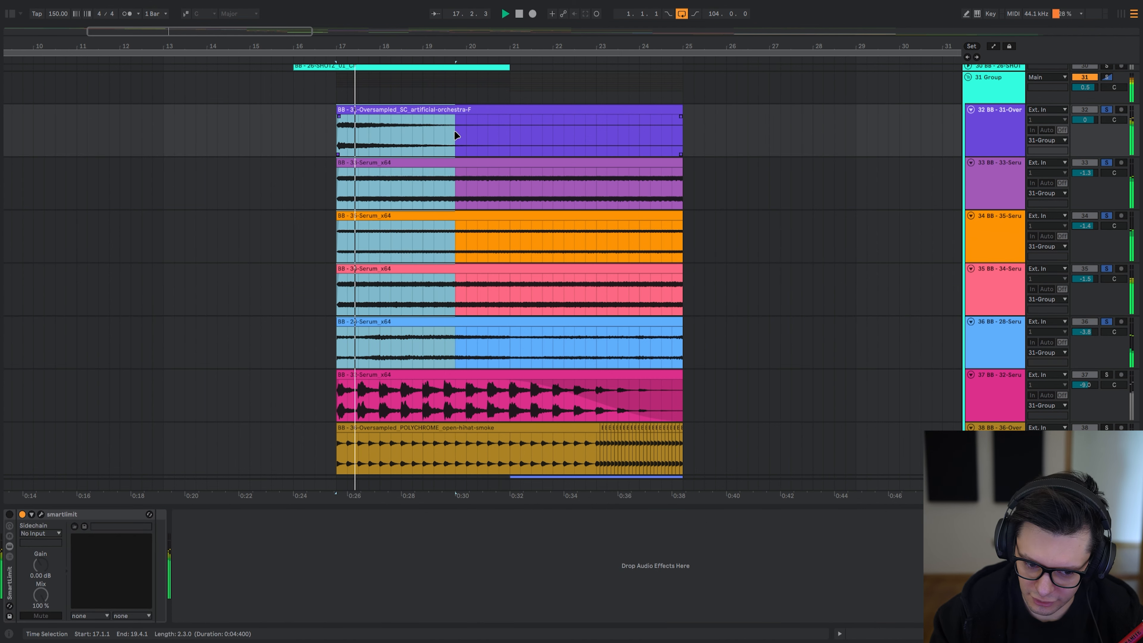
# - Solo the 32-Serum track, bypass its Thermal and both Pro-Q 3 effects, and play it from bar 17
pyautogui.scroll(-2, 333, 346)
pyautogui.click(340, 357)
pyautogui.press('space')
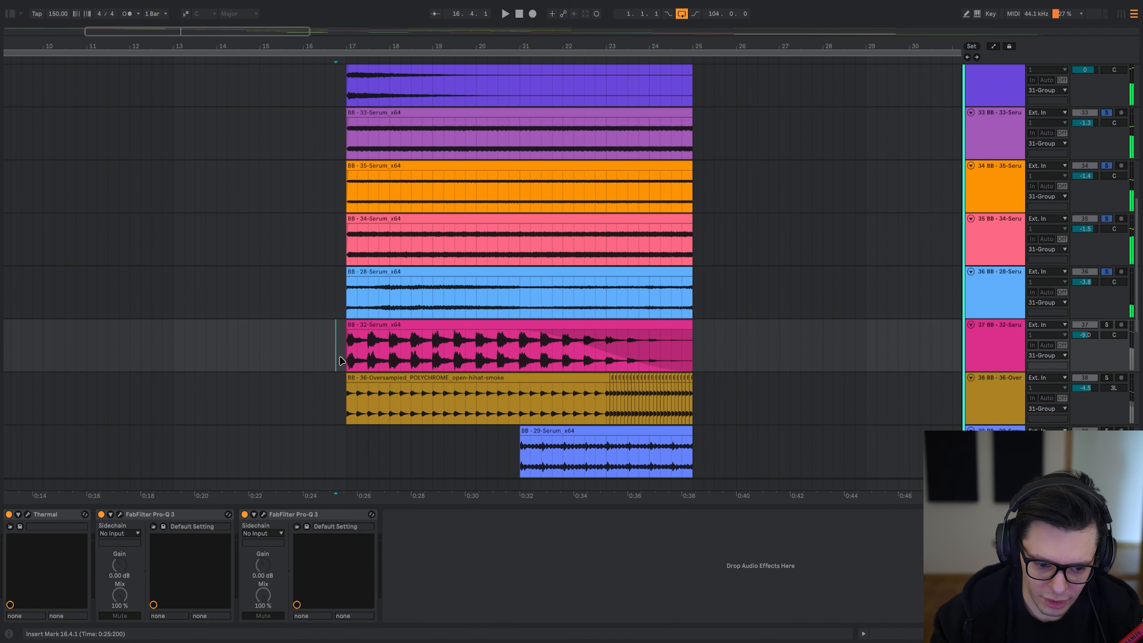
pyautogui.click(64, 518)
pyautogui.keyDown('shift'); pyautogui.click(288, 518); pyautogui.keyUp('shift')
pyautogui.press('0')
pyautogui.click(345, 356)
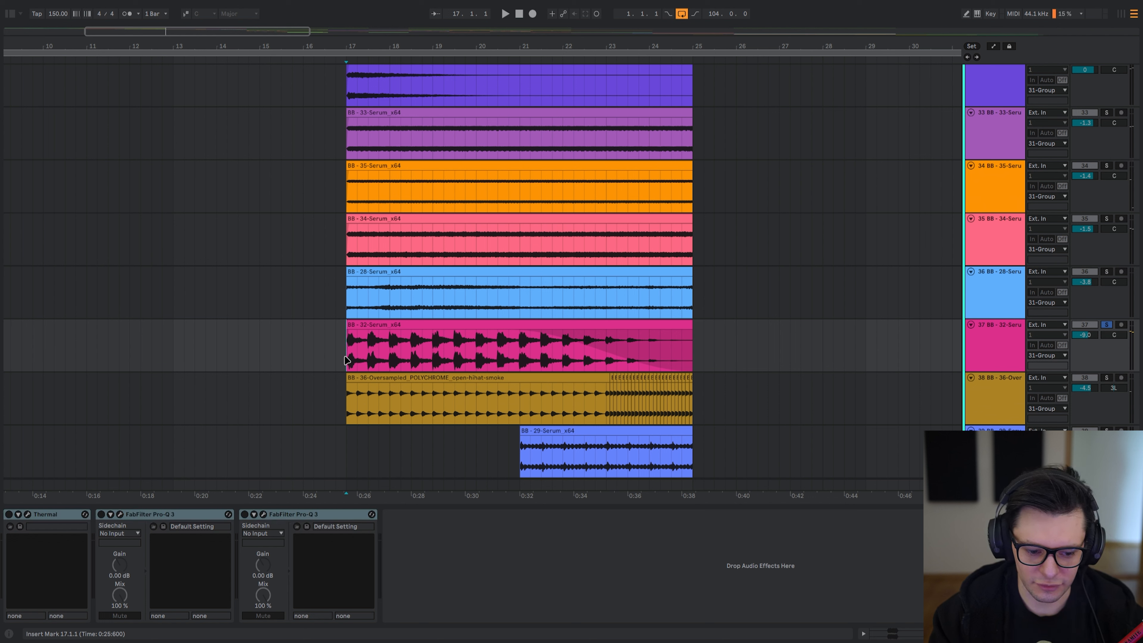
pyautogui.press('space')
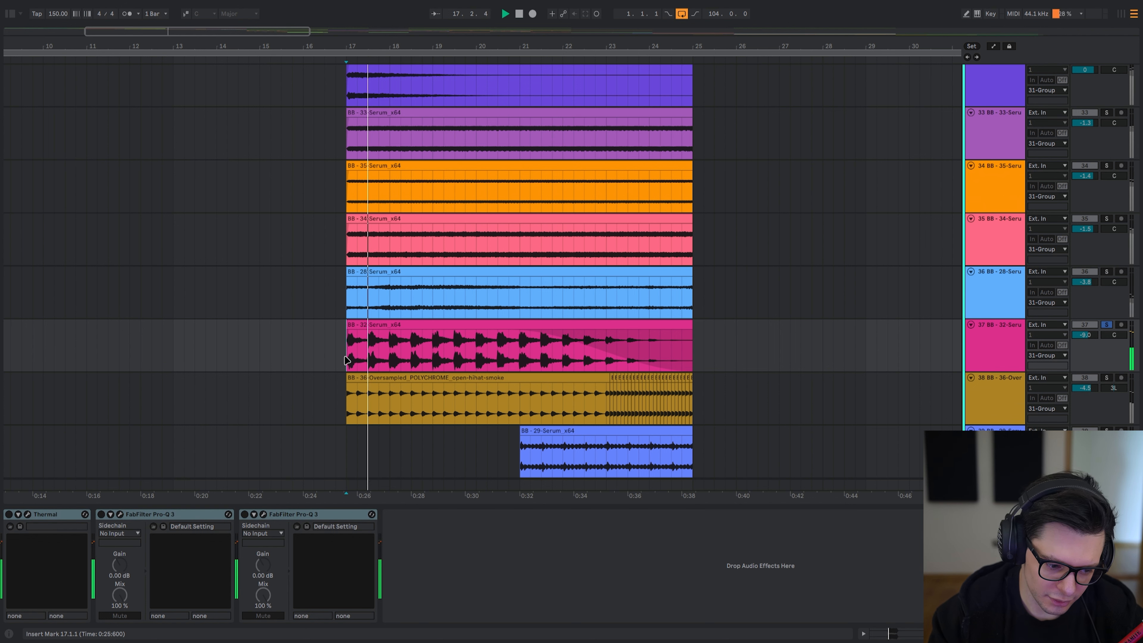
# - Reactivate Thermal on the 32-Serum track and listen to the result
pyautogui.press('space')
pyautogui.click(48, 514)
pyautogui.press('0')
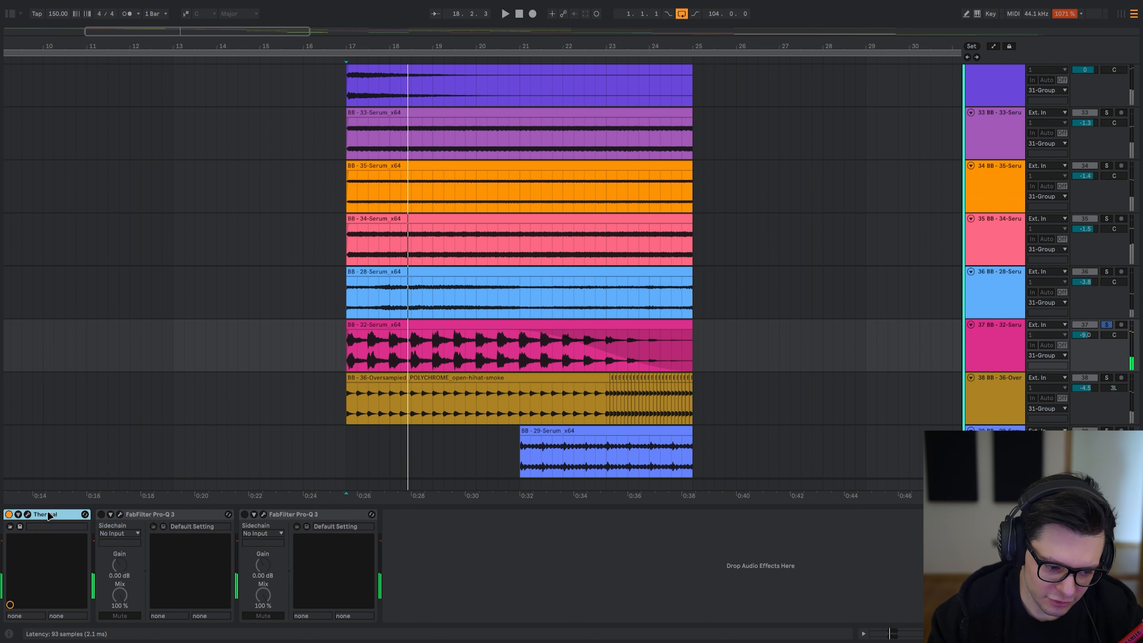
pyautogui.press('space')
# - Reactivate the first Pro-Q 3 on the 32-Serum track, examine its EQ curve during playback and hide its window
pyautogui.click(129, 516)
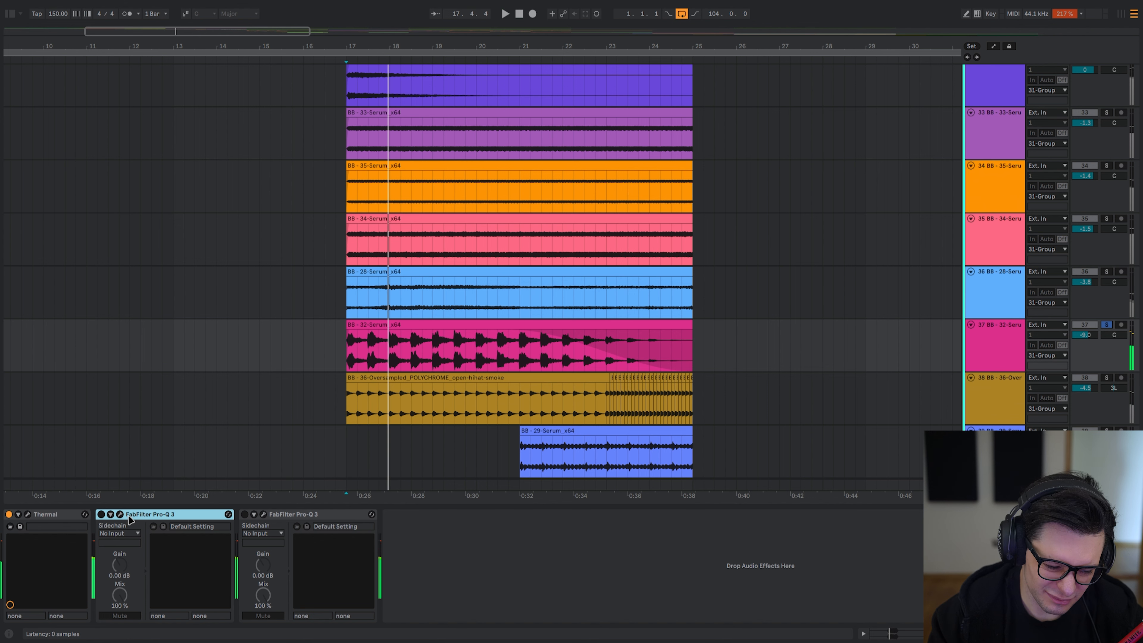
pyautogui.moveTo(0, 46); pyautogui.dragTo(419, 54)
pyautogui.press('space')
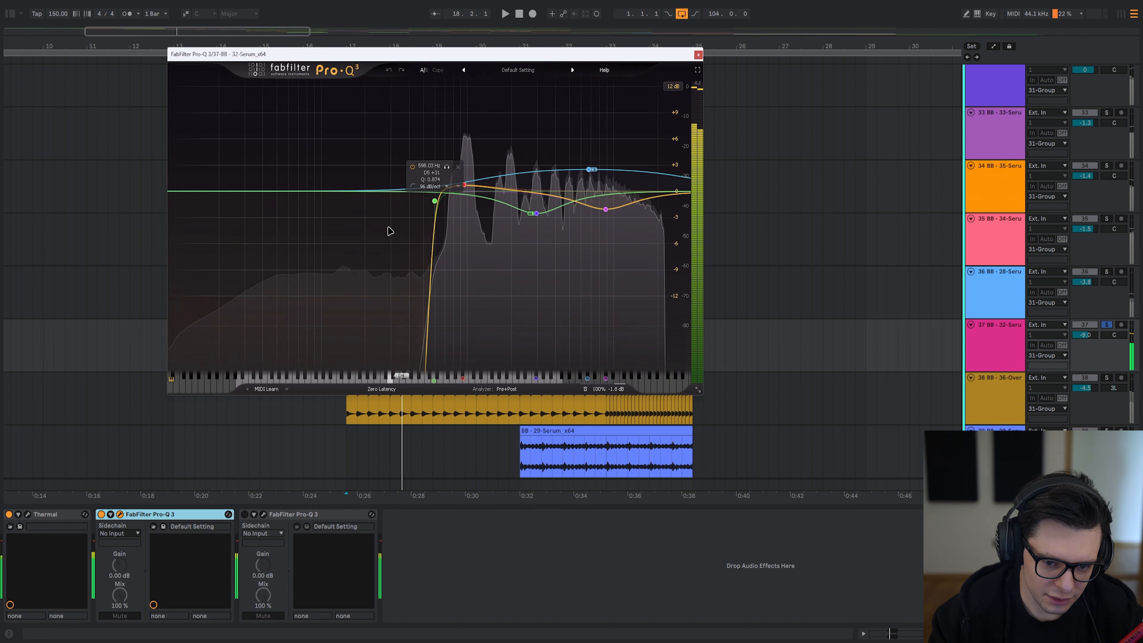
pyautogui.hotkey('ctrl', 'alt', 'p')
# - Reactivate and open the second Pro-Q 3 on the 32-Serum track, play from bar 17 and audition its wide boost band
pyautogui.click(277, 514)
pyautogui.click(263, 514)
pyautogui.press('space')
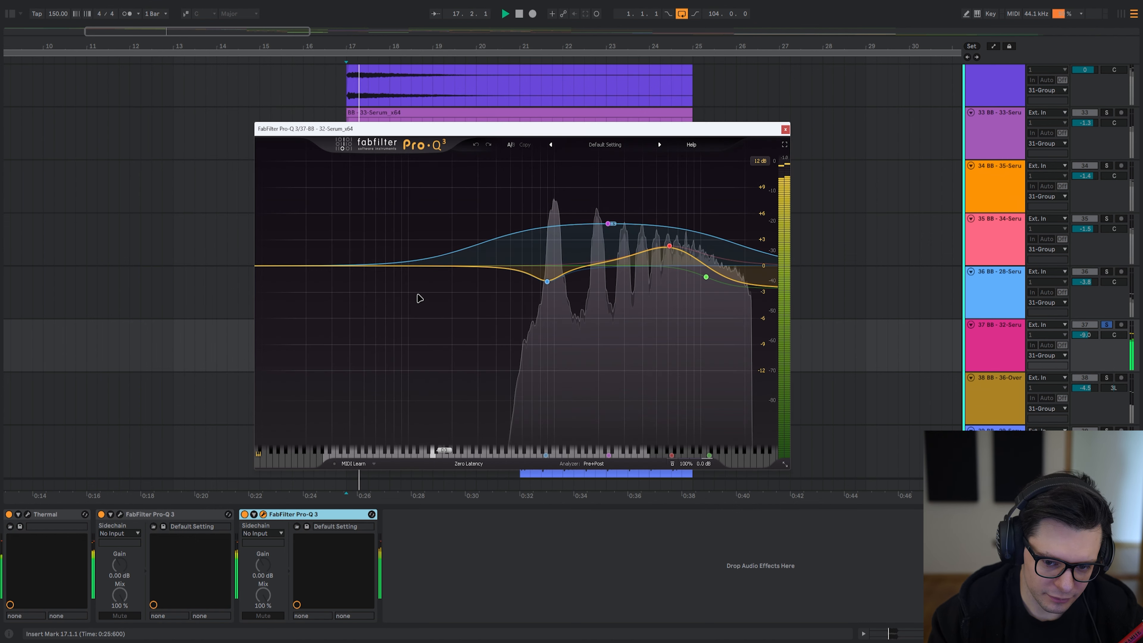
pyautogui.click(620, 190)
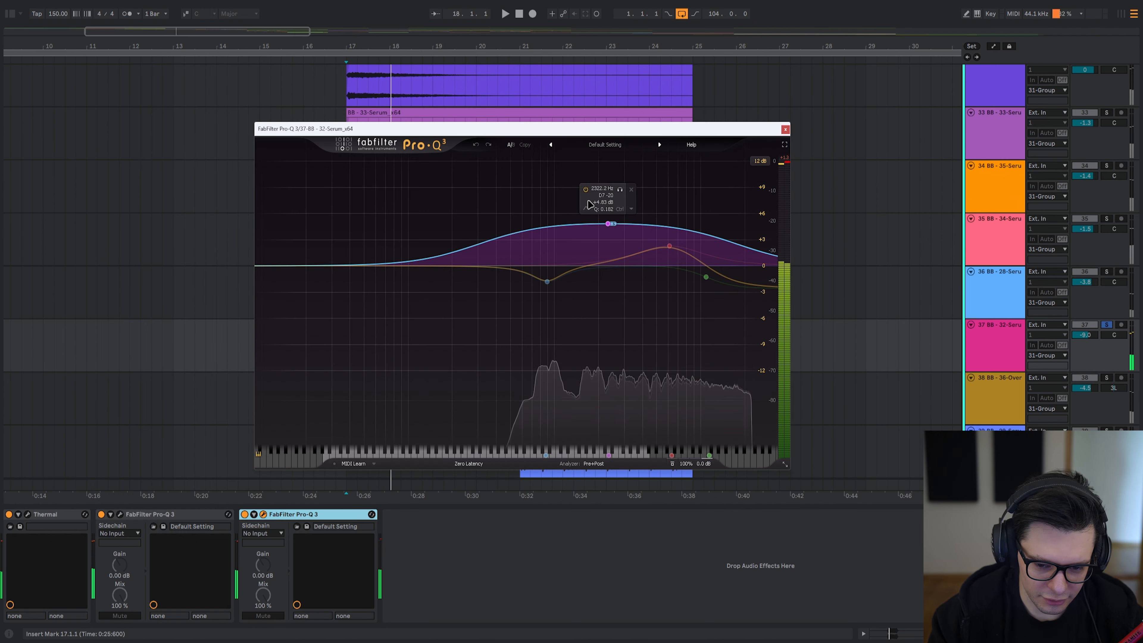
# - Audition the wide boost band of the second Pro-Q 3, hide its window and return to bar 17 on the 32-Serum track
pyautogui.click(621, 190)
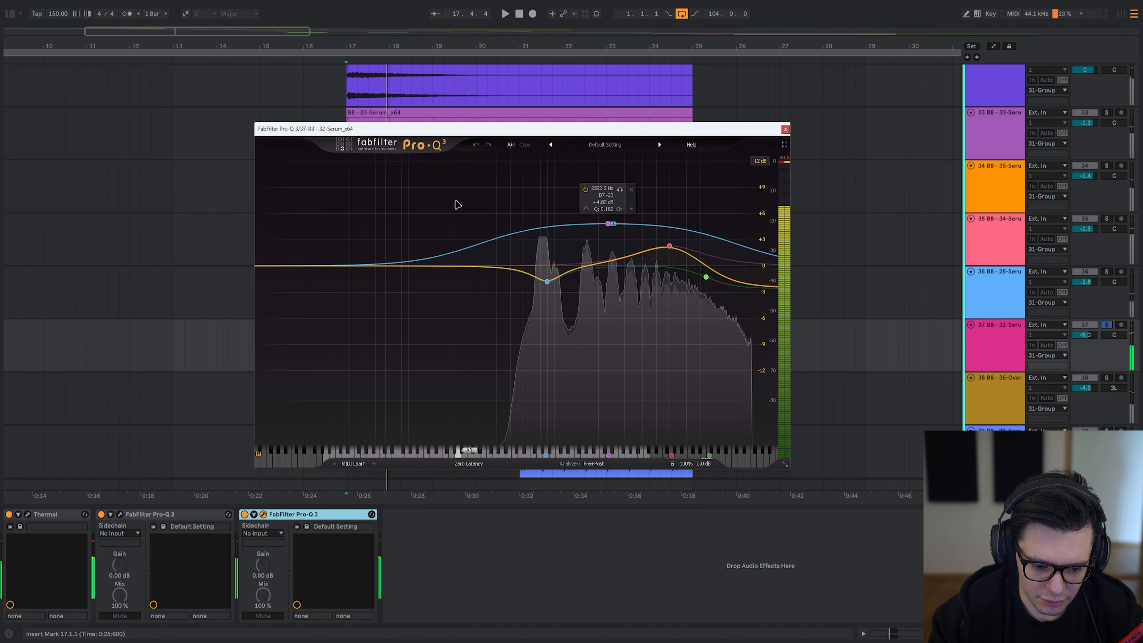
pyautogui.hotkey('ctrl', 'alt', 'p')
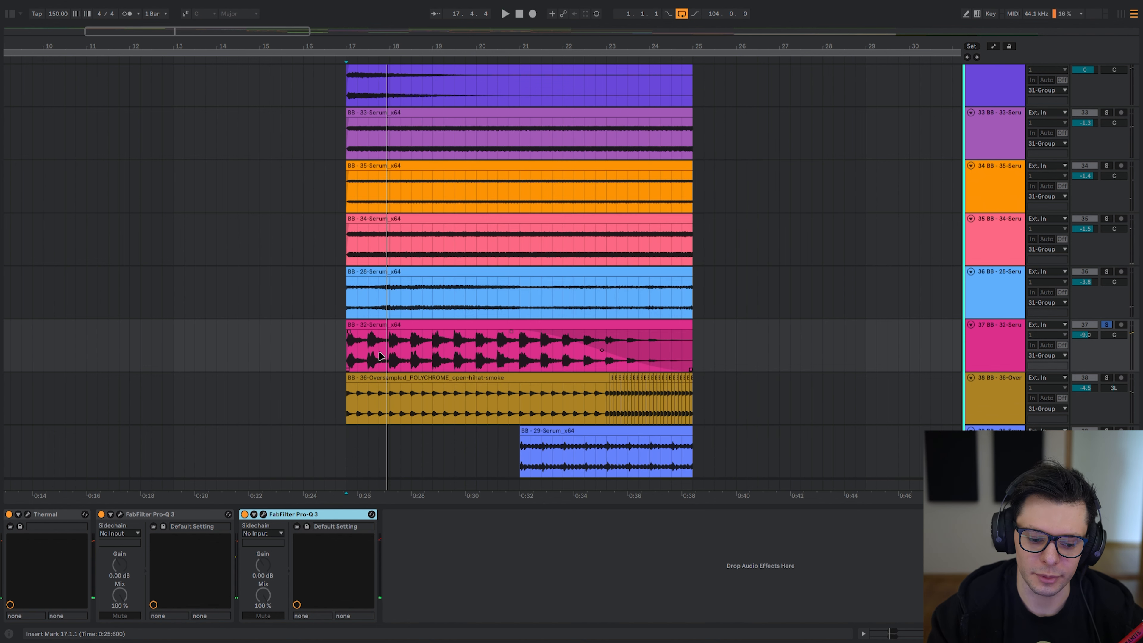
pyautogui.click(348, 356)
pyautogui.press('space')
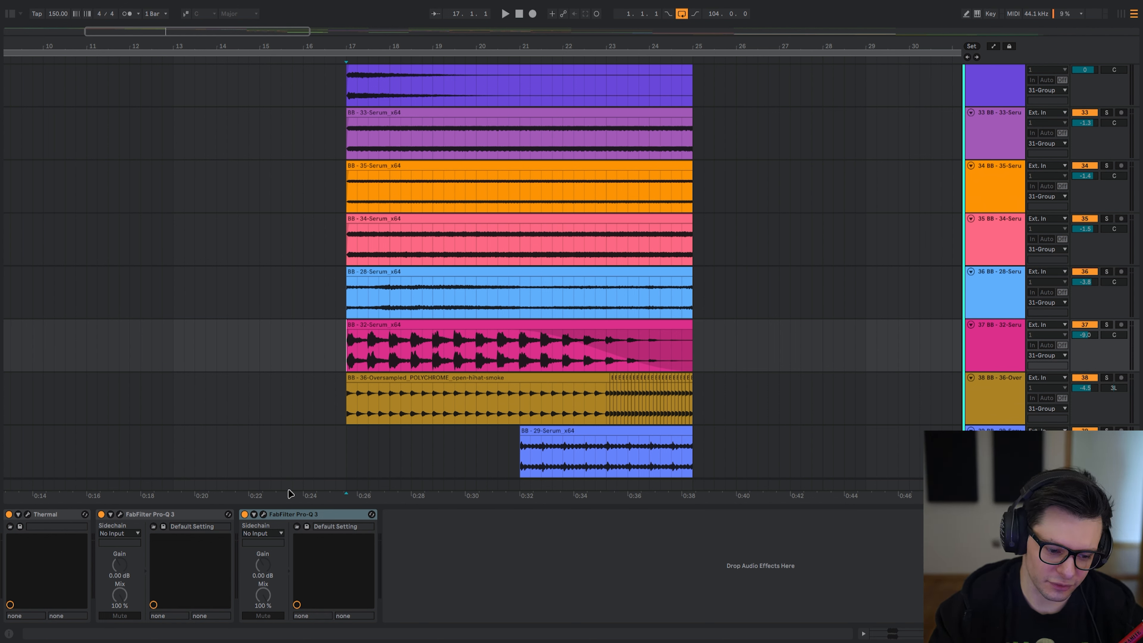
# - Play the full mix from bar 17 and compare it with the 32-Serum track's Thermal and both Pro-Q 3 effects bypassed and active
pyautogui.keyDown('shift'); pyautogui.click(44, 515); pyautogui.keyUp('shift')
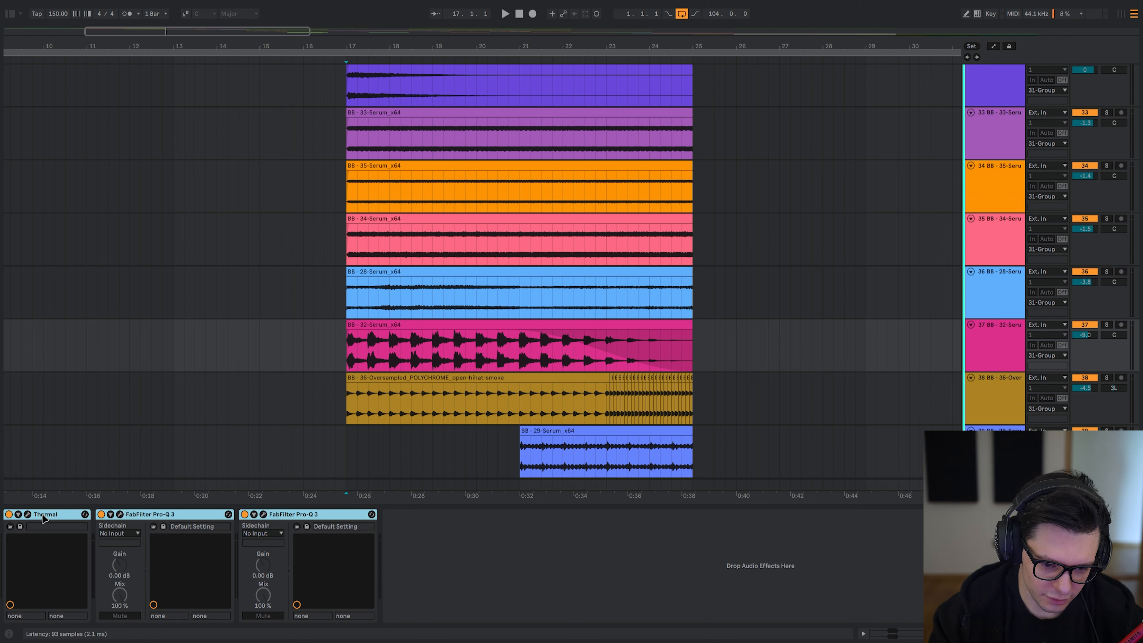
pyautogui.press('space')
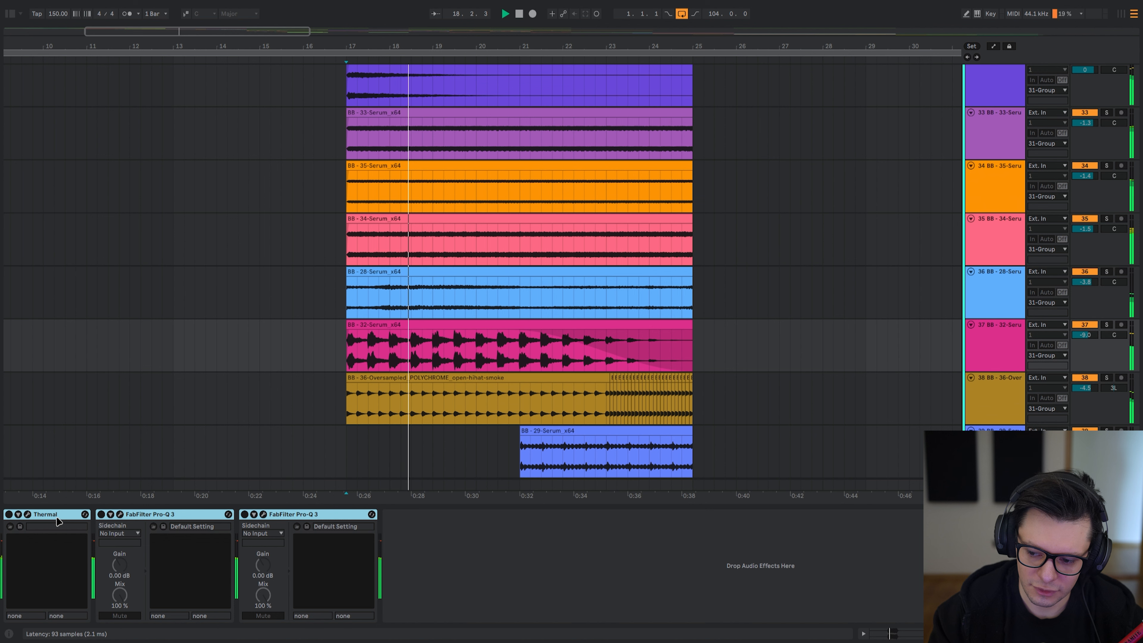
pyautogui.press('0')
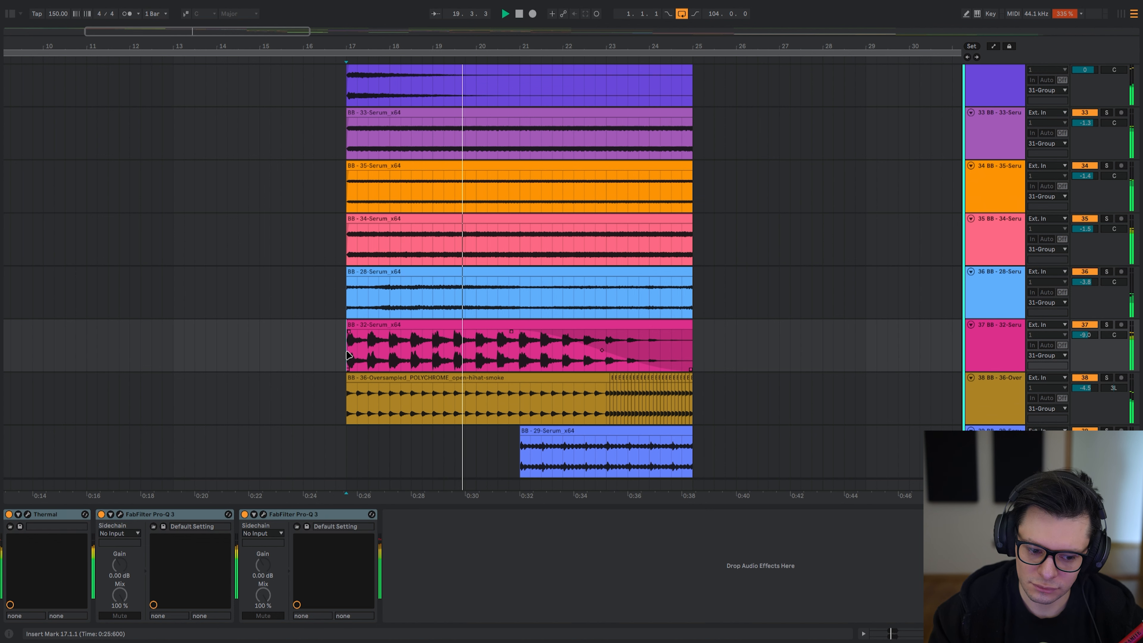
pyautogui.scroll(-2, 414, 372)
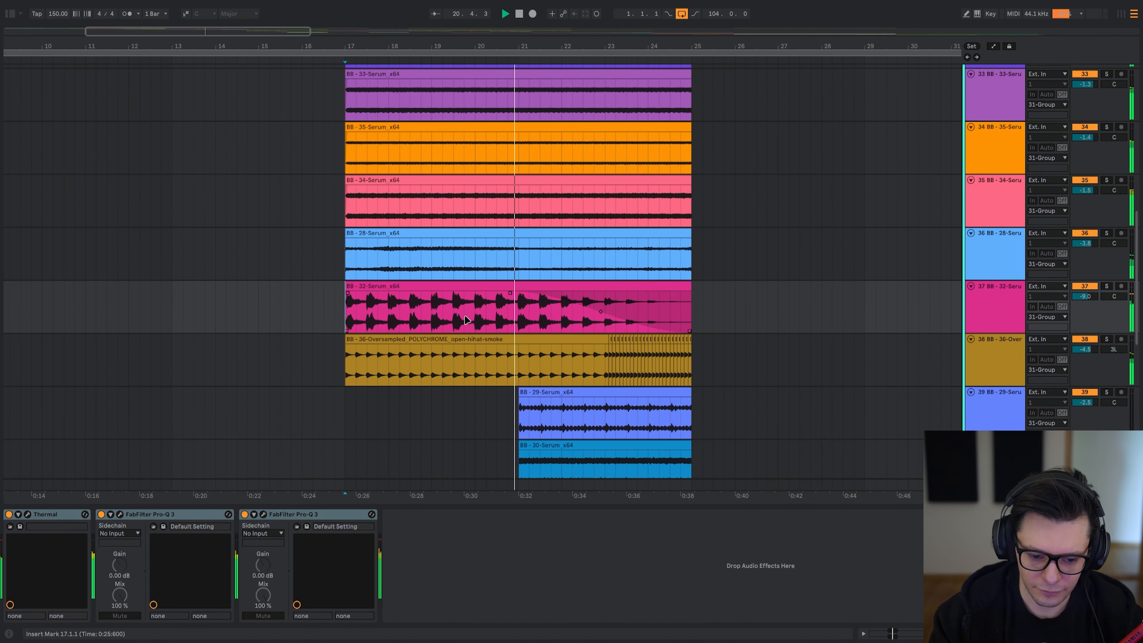
# - Solo the 36-Oversampled open-hihat track, play it from bar 17 and try toggling its whole effect chain
pyautogui.press('space')
pyautogui.press('Down')
pyautogui.press('s')
pyautogui.press('space')
pyautogui.click(103, 515)
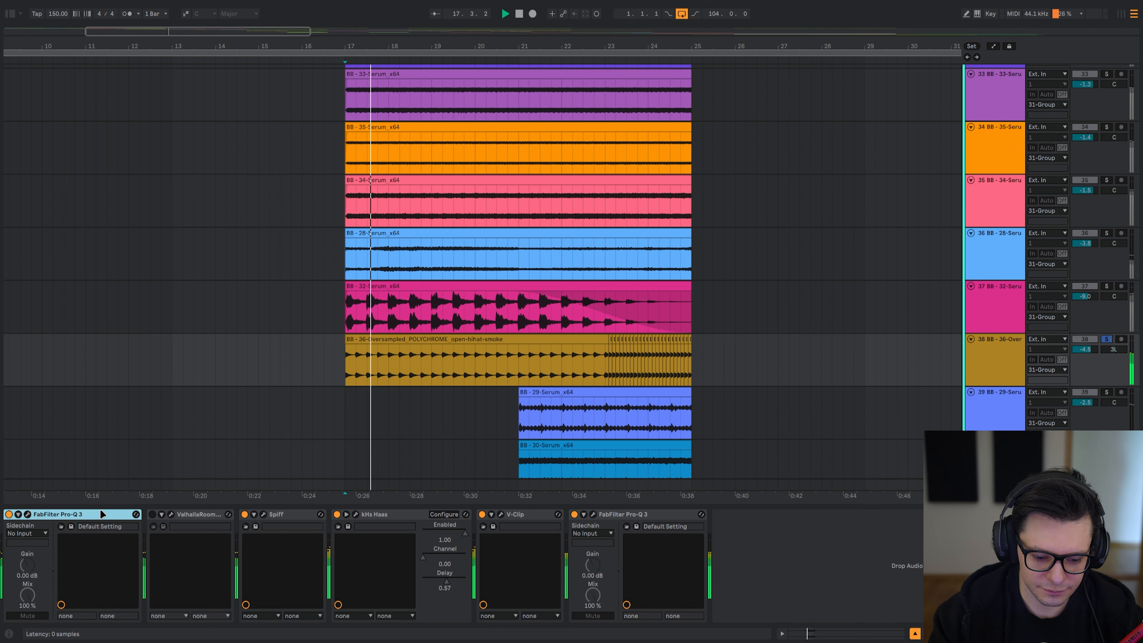
pyautogui.keyDown('shift'); pyautogui.click(630, 515); pyautogui.keyUp('shift')
pyautogui.press('0')
pyautogui.press('space')
# - Unsolo the open-hihat track and listen to it in the full mix from bar 17
pyautogui.click(347, 375)
pyautogui.press('s')
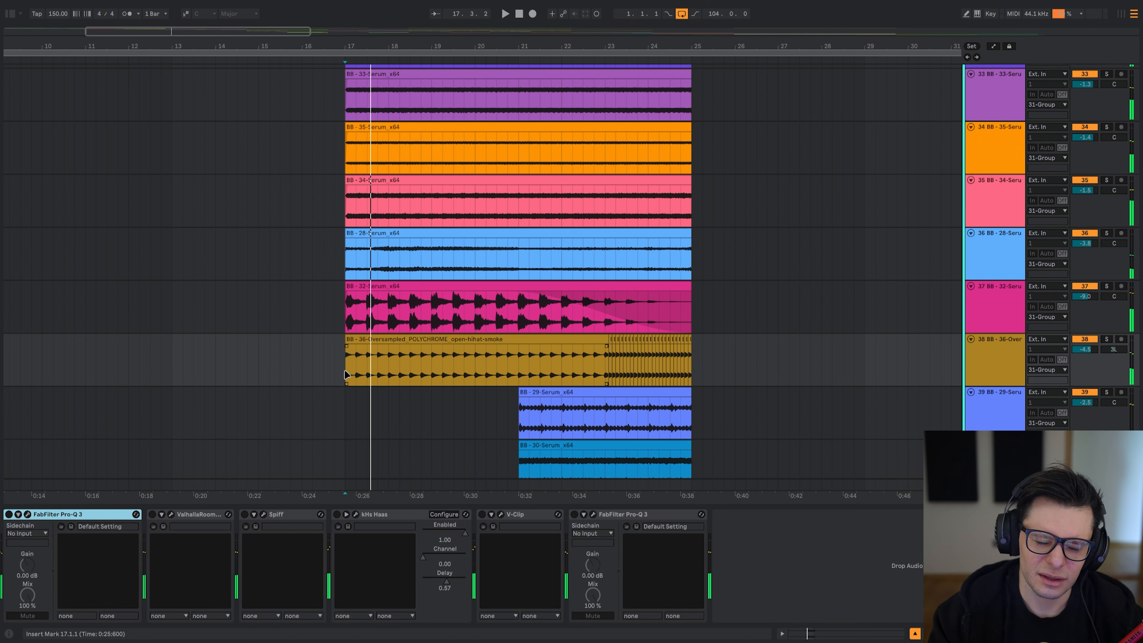
pyautogui.press('space')
pyautogui.press('space')
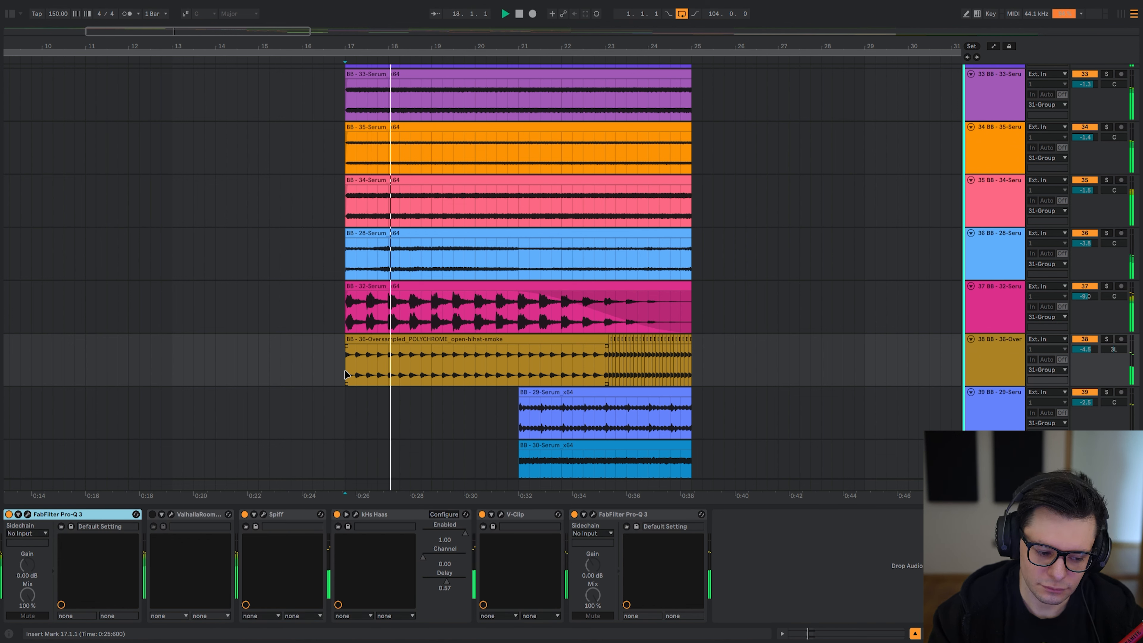
# - Delete ValhallaRoom from the open-hihat track and bypass its Spiff, kHs Haas, V-Clip and last Pro-Q 3
pyautogui.click(213, 531)
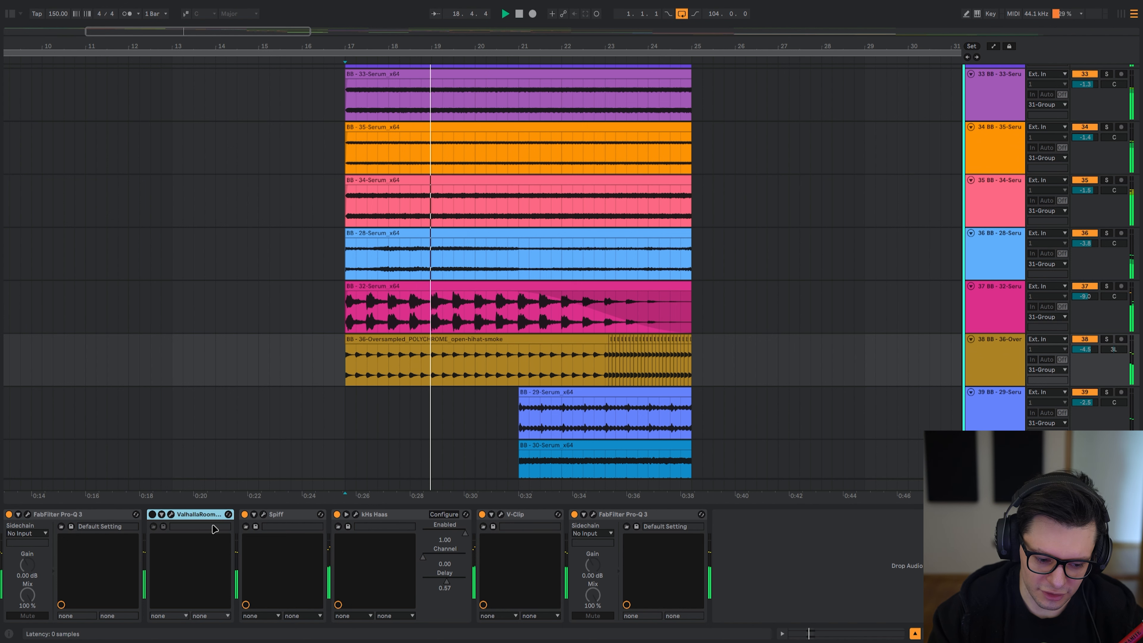
pyautogui.press('Delete')
pyautogui.click(547, 515)
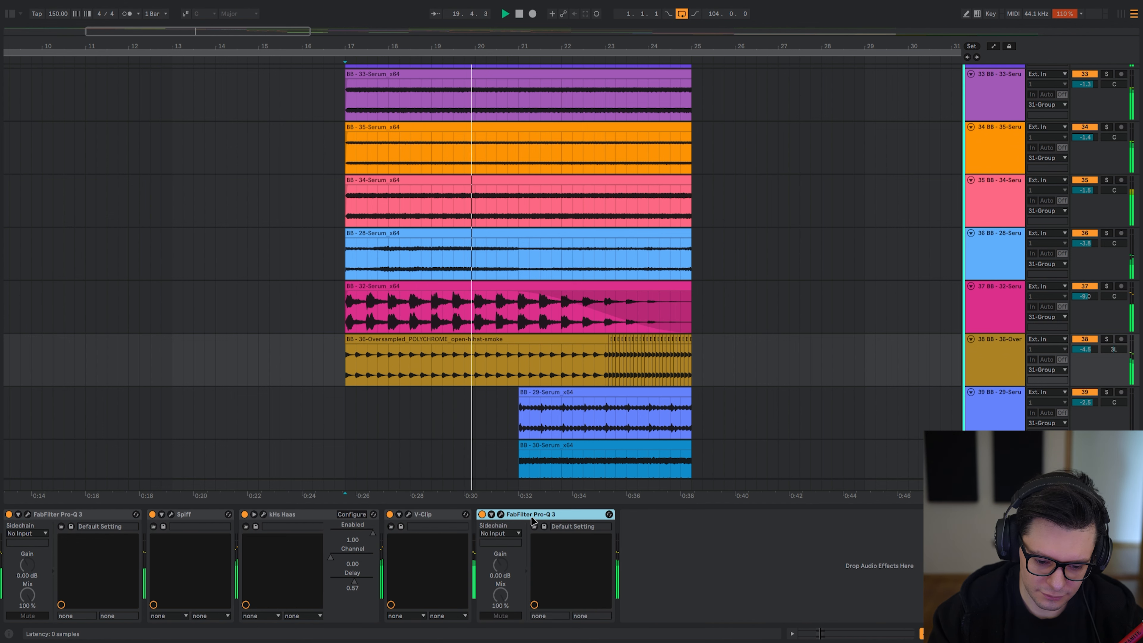
pyautogui.keyDown('shift'); pyautogui.click(197, 515); pyautogui.keyUp('shift')
pyautogui.press('0')
# - Solo the open-hihat track and audition the first Pro-Q 3's low cut by sweeping it down, undoing the change and hiding the window
pyautogui.press('s')
pyautogui.press('space')
pyautogui.press('space')
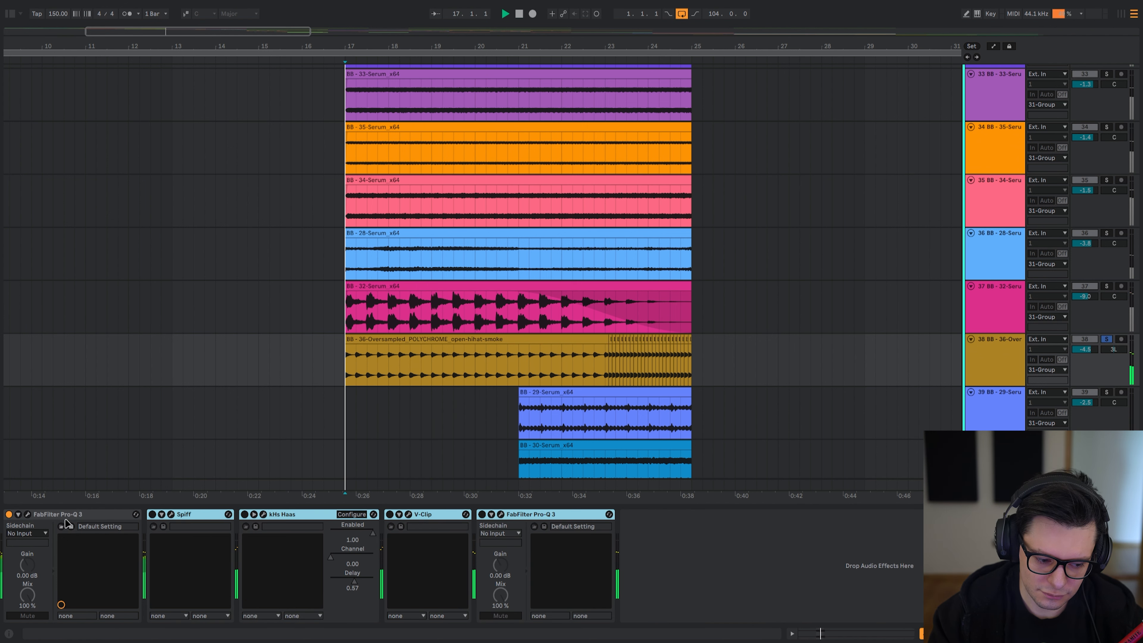
pyautogui.click(29, 516)
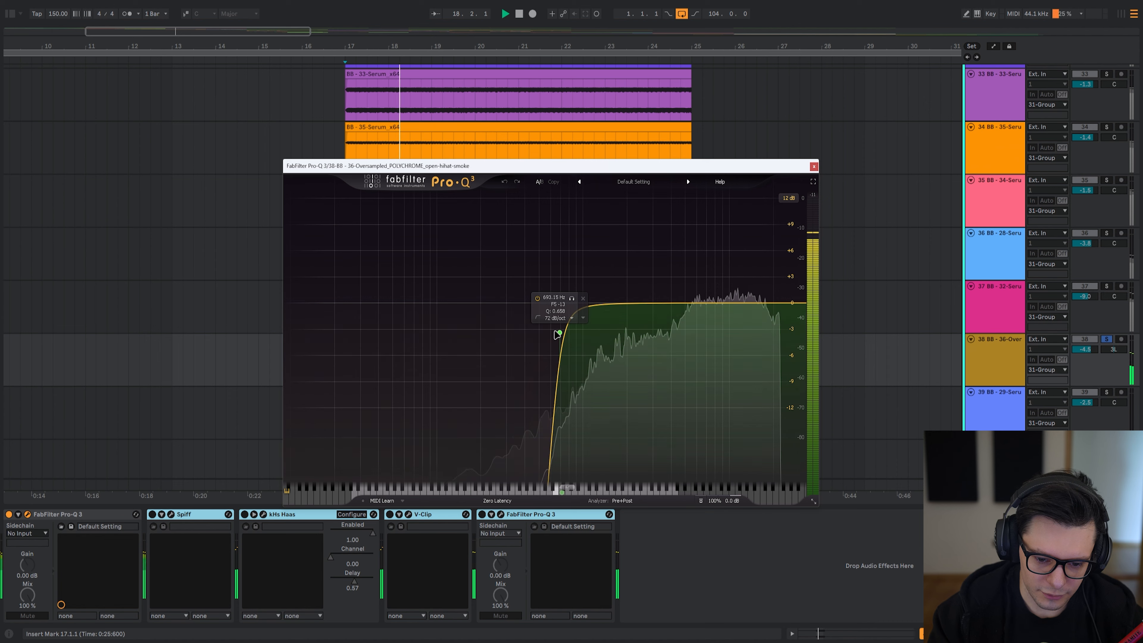
pyautogui.moveTo(555, 333); pyautogui.dragTo(291, 322)
pyautogui.press('space')
pyautogui.hotkey('ctrl', 'z')
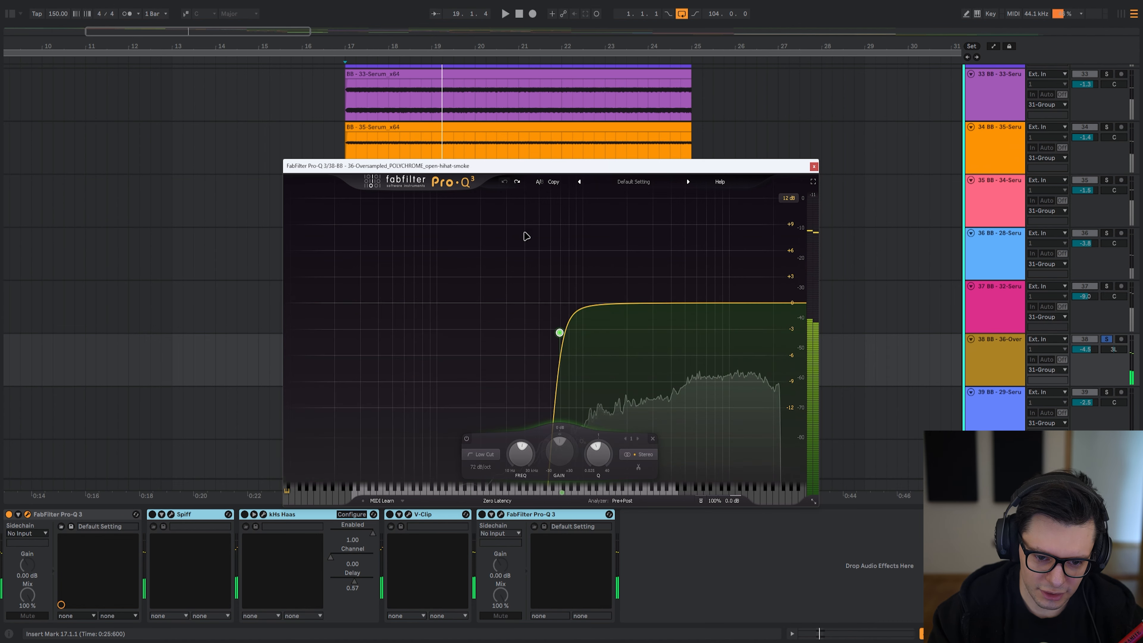
pyautogui.press('Escape')
# - Reactivate Spiff on the open-hihat track, listen to its delta signal, switch delta off and hide the window
pyautogui.click(171, 514)
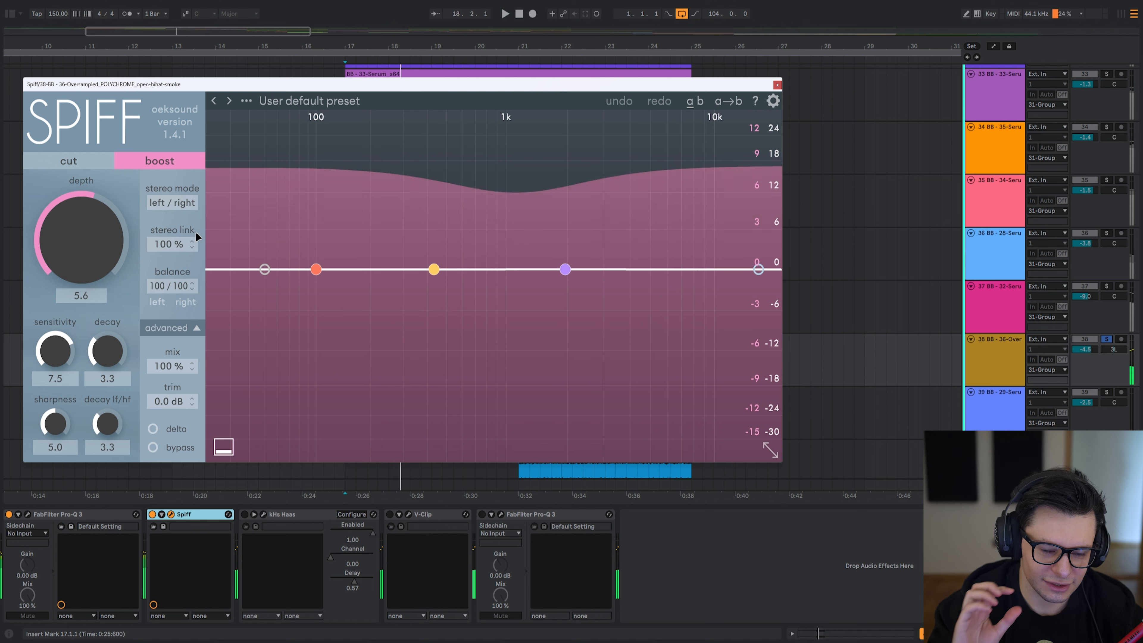
pyautogui.press('space')
pyautogui.click(178, 429)
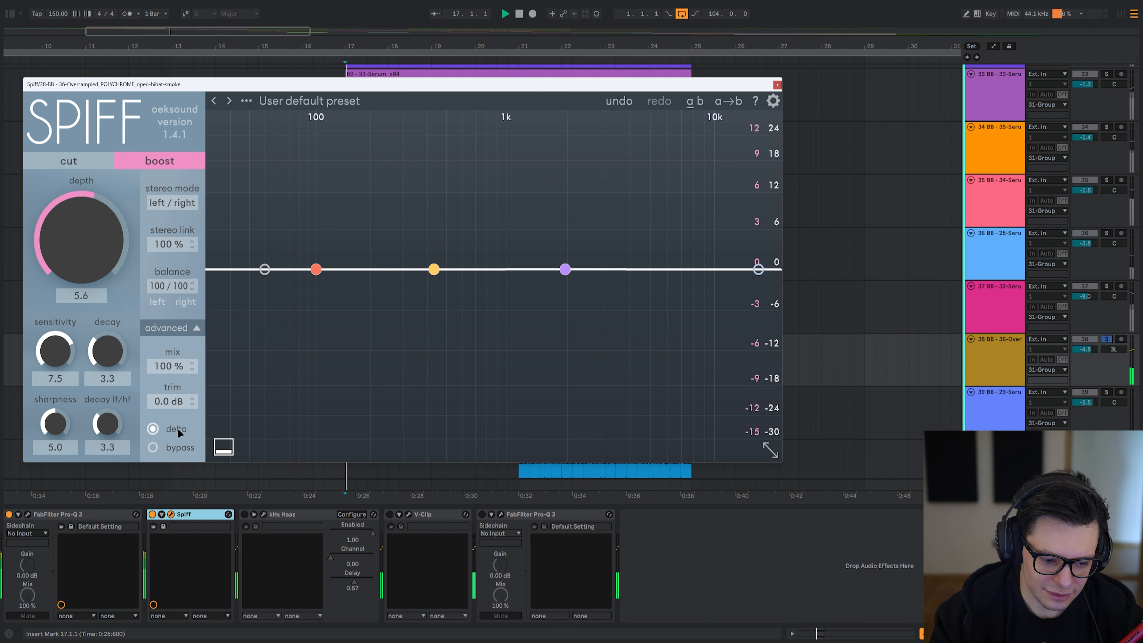
pyautogui.press('space')
pyautogui.click(177, 429)
pyautogui.press('Escape')
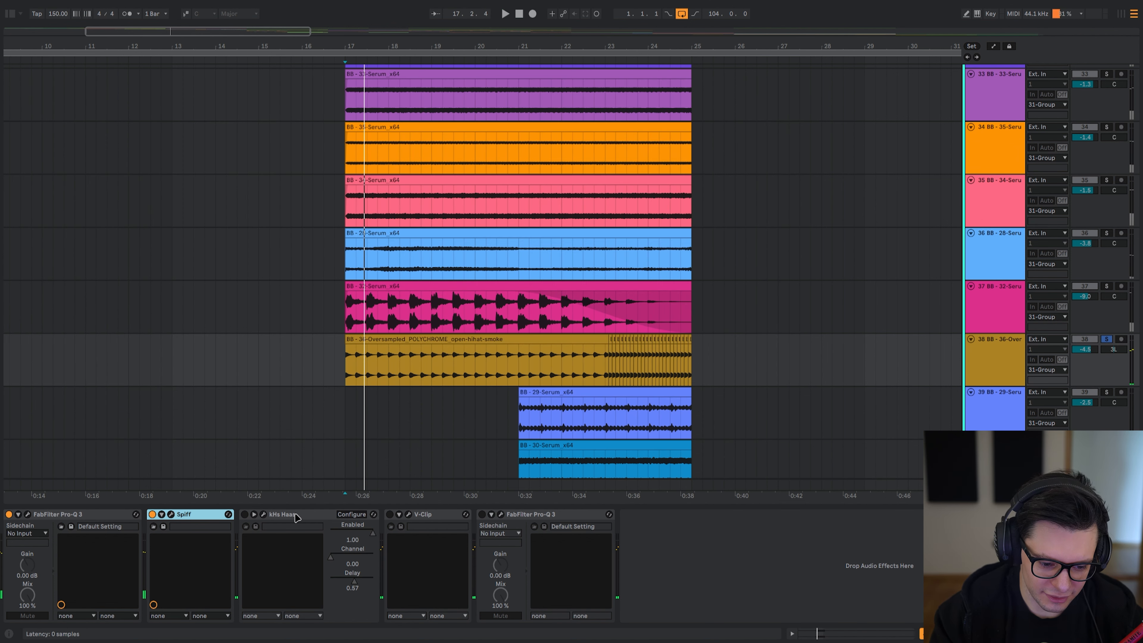
# - Reactivate kHs Haas on the open-hihat track and compare the sound with Haas disabled and enabled
pyautogui.click(295, 517)
pyautogui.press('space')
pyautogui.hotkey('ctrl', 'alt', 'p')
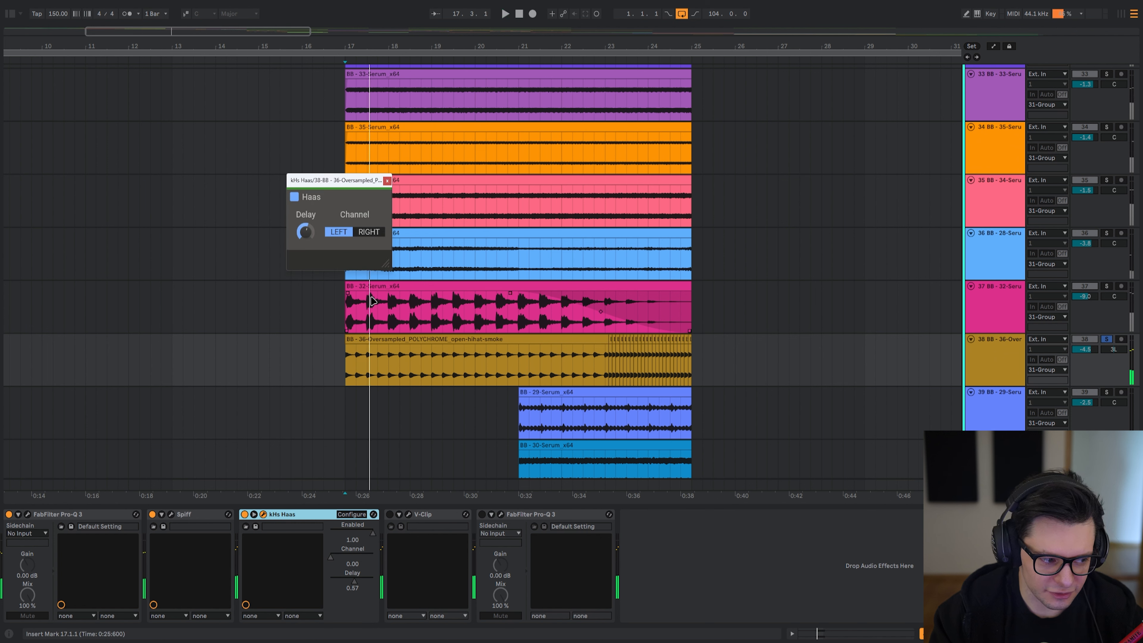
pyautogui.press('space')
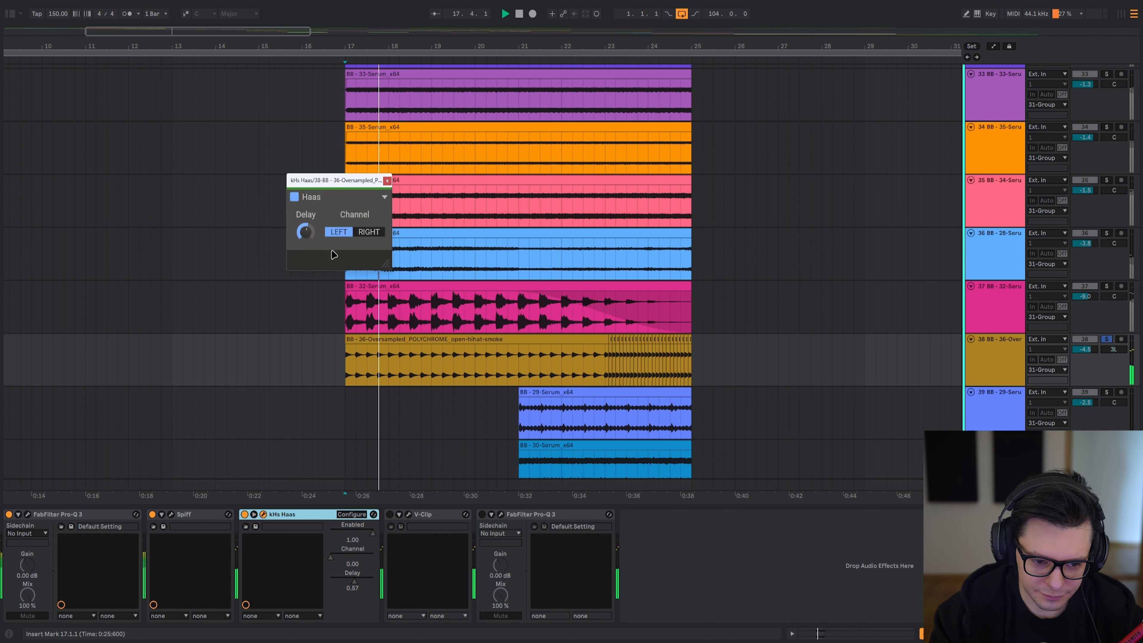
pyautogui.click(295, 197)
pyautogui.press('space')
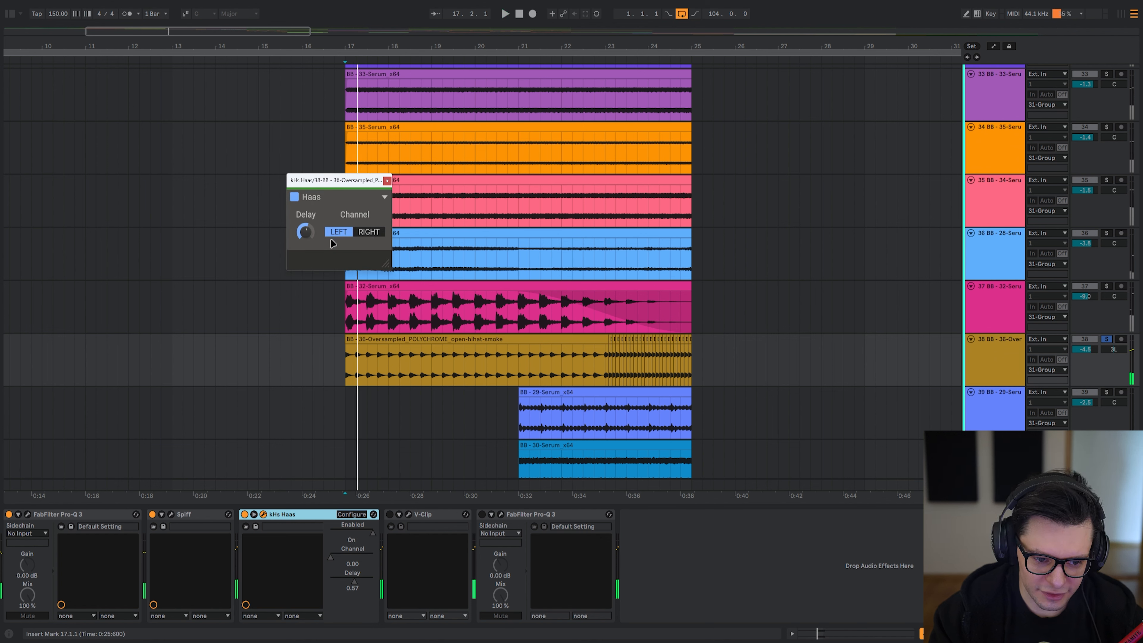
pyautogui.press('space')
# - Reactivate V-Clip on the open-hihat track, examine its visualizer during playback and hide the window
pyautogui.click(408, 514)
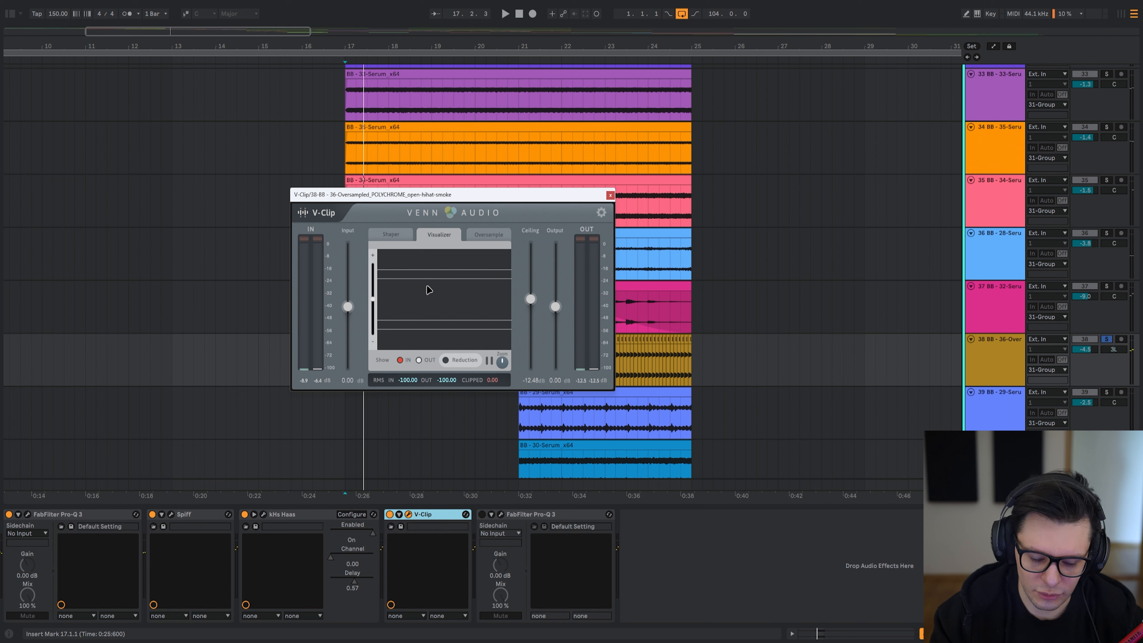
pyautogui.press('space')
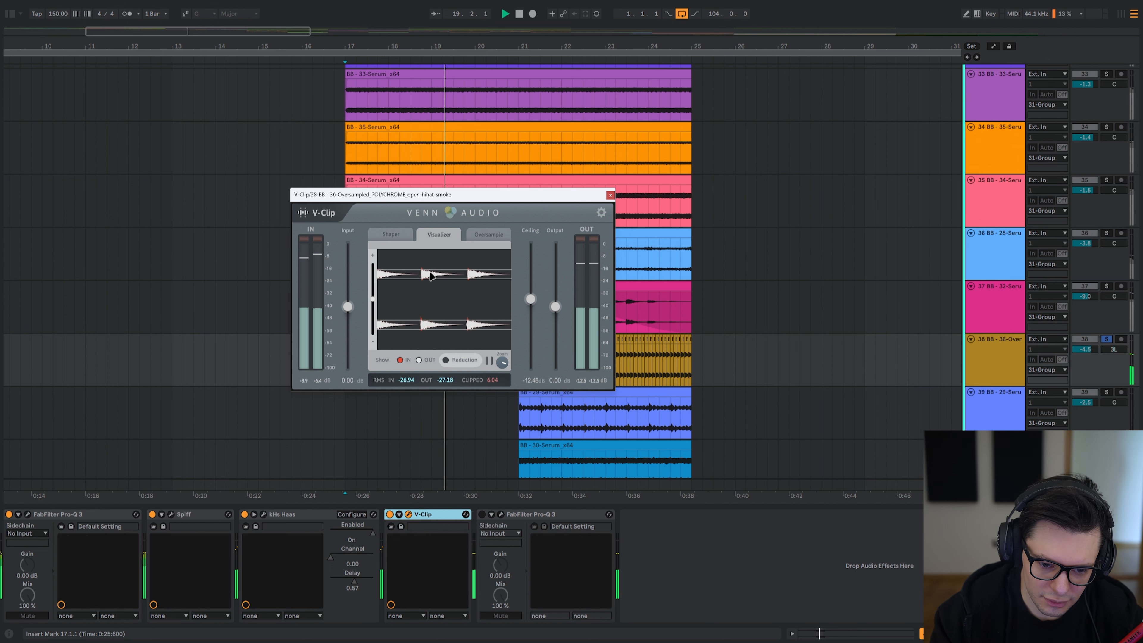
pyautogui.press('space')
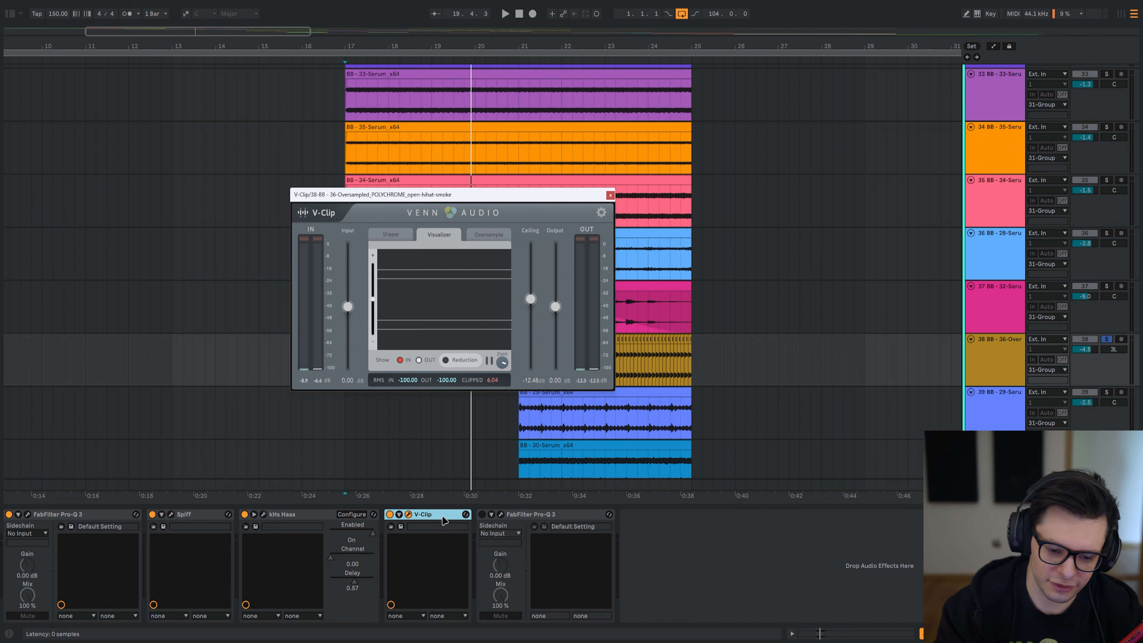
pyautogui.click(408, 514)
# - Reactivate the last Pro-Q 3 on the open-hihat track and compare it bypassed and active in the full mix from bar 17
pyautogui.click(521, 517)
pyautogui.click(500, 514)
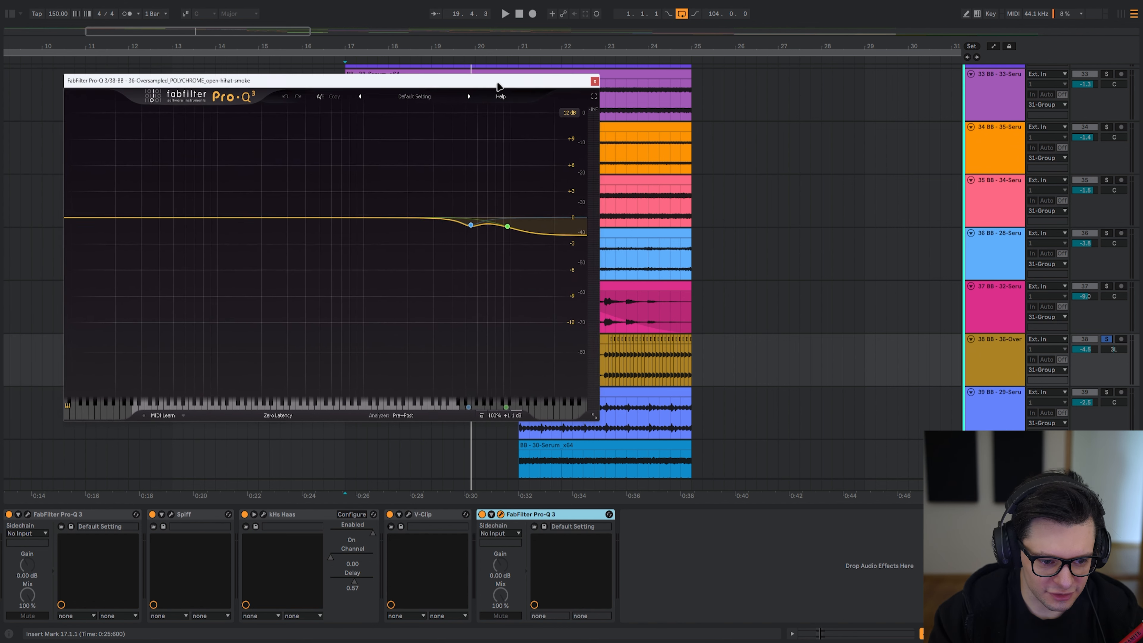
pyautogui.press('space')
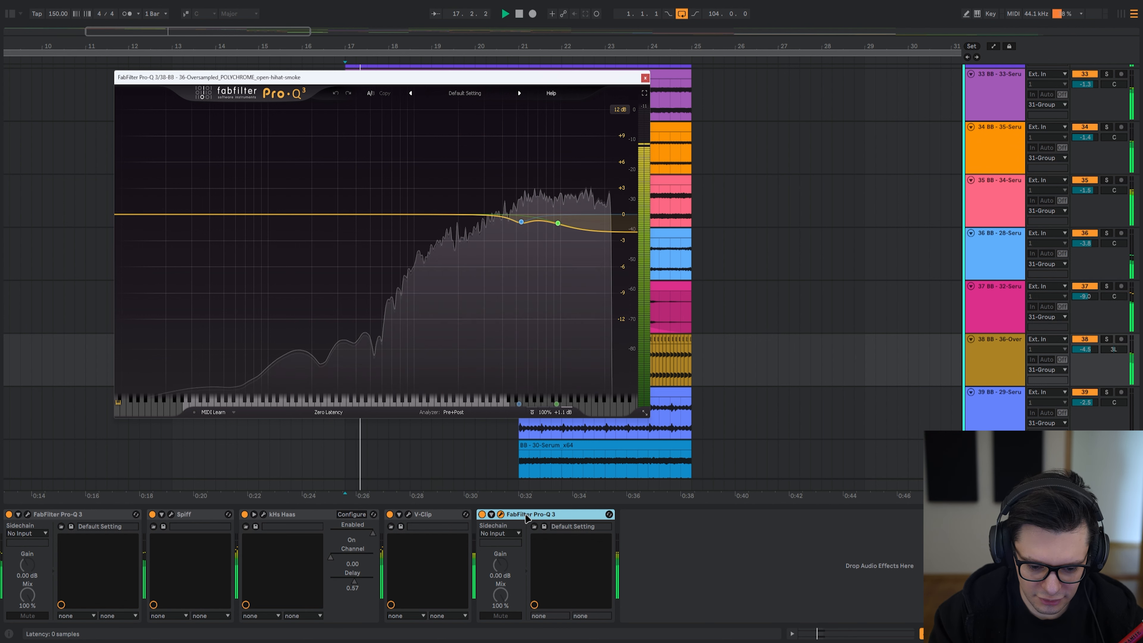
pyautogui.click(482, 514)
pyautogui.press('space')
pyautogui.press('space')
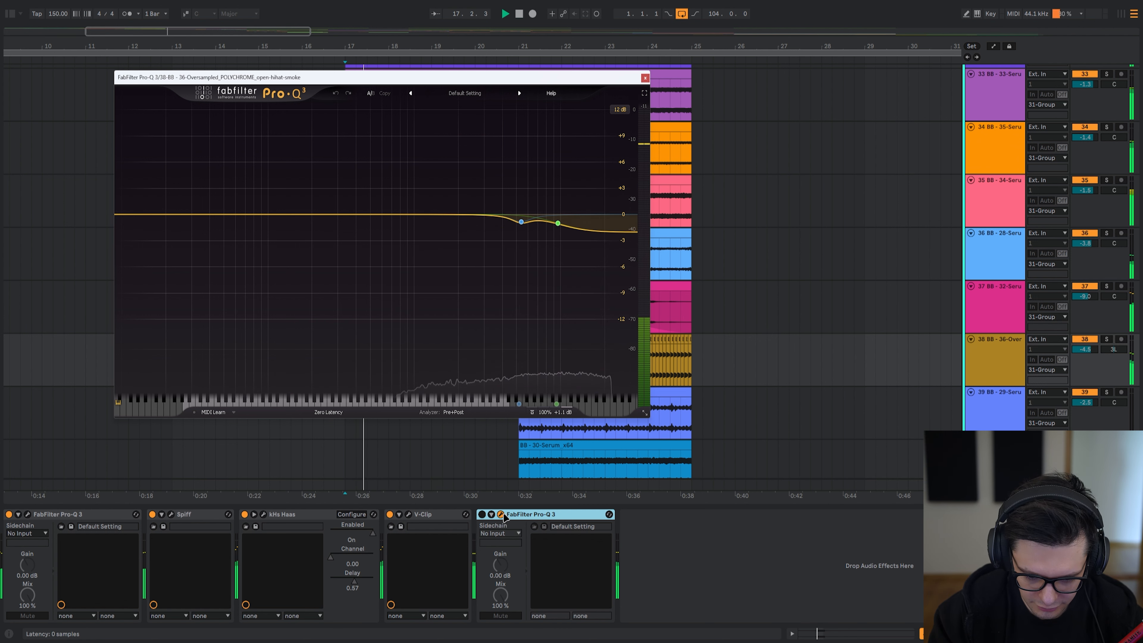
pyautogui.click(500, 514)
pyautogui.click(482, 514)
pyautogui.press('space')
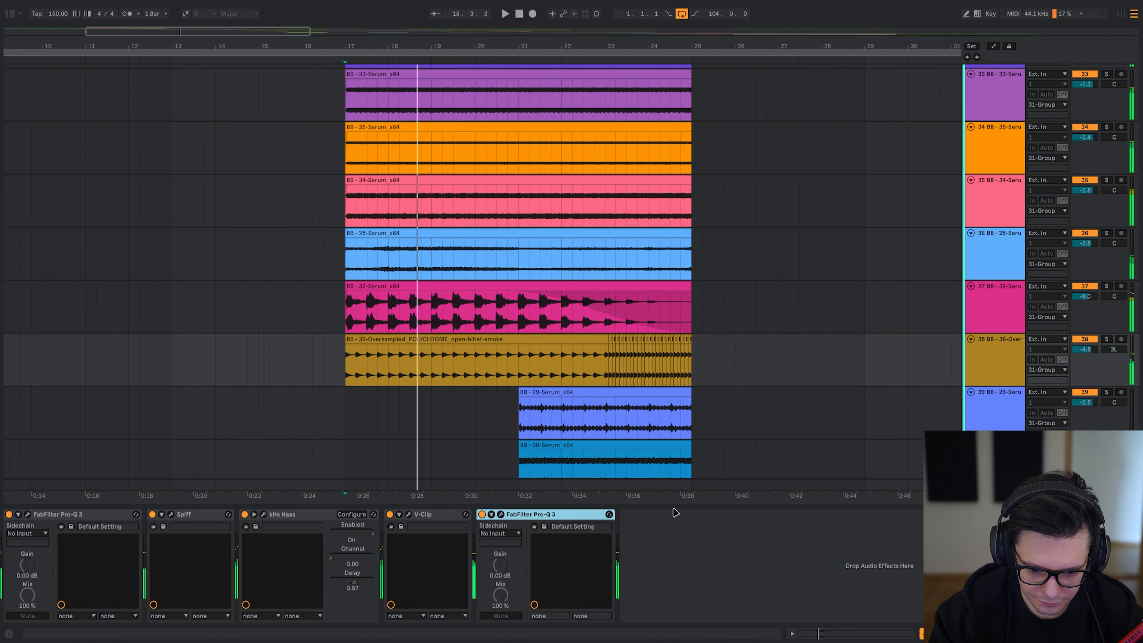
# - Hide the device chain and play the mix from bar 17 on the 37-NFS track
pyautogui.click(925, 634)
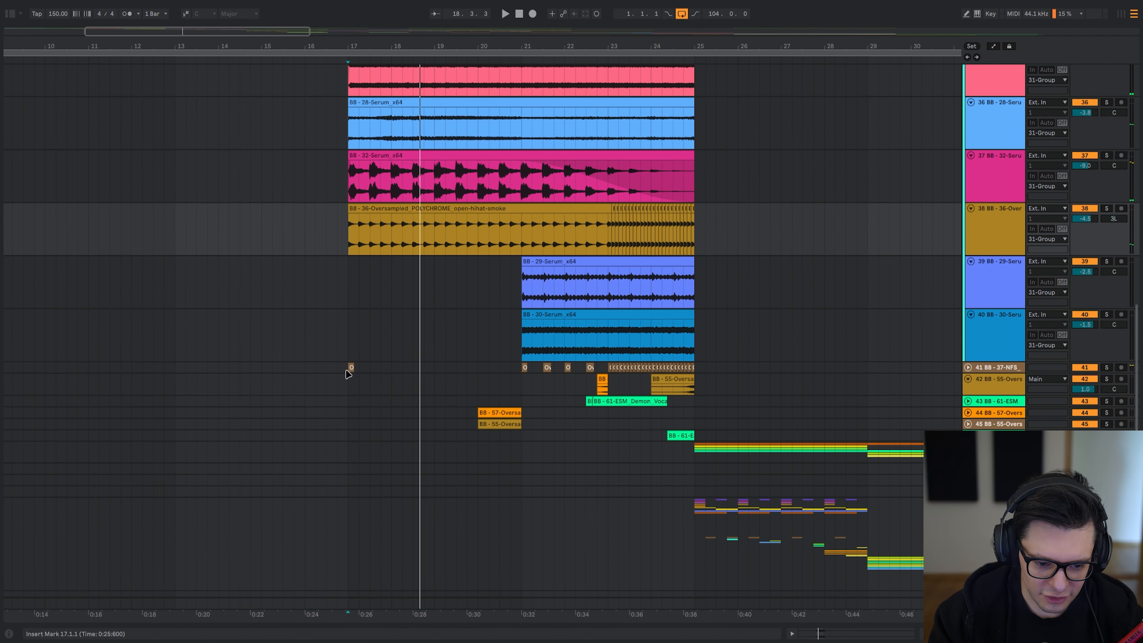
pyautogui.click(348, 373)
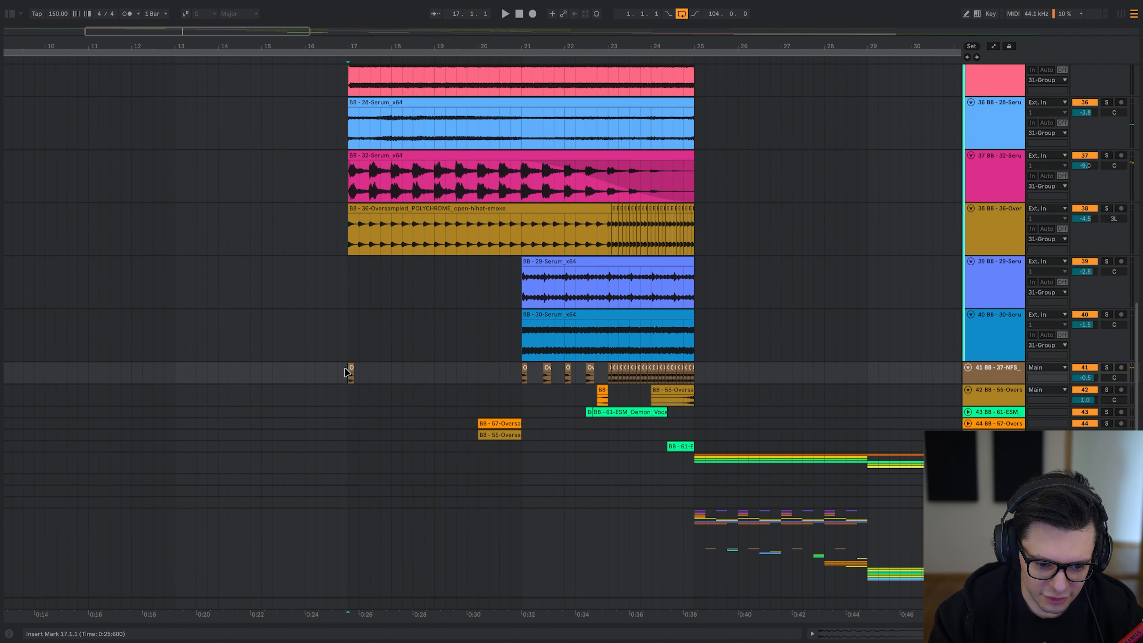
pyautogui.press('space')
# - Solo the 31-Oversampled, 33-Serum, 35-Serum and 34-Serum tracks together, play them from bar 17 and unsolo them
pyautogui.scroll(4, 355, 390)
pyautogui.scroll(3, 368, 260)
pyautogui.scroll(3, 393, 257)
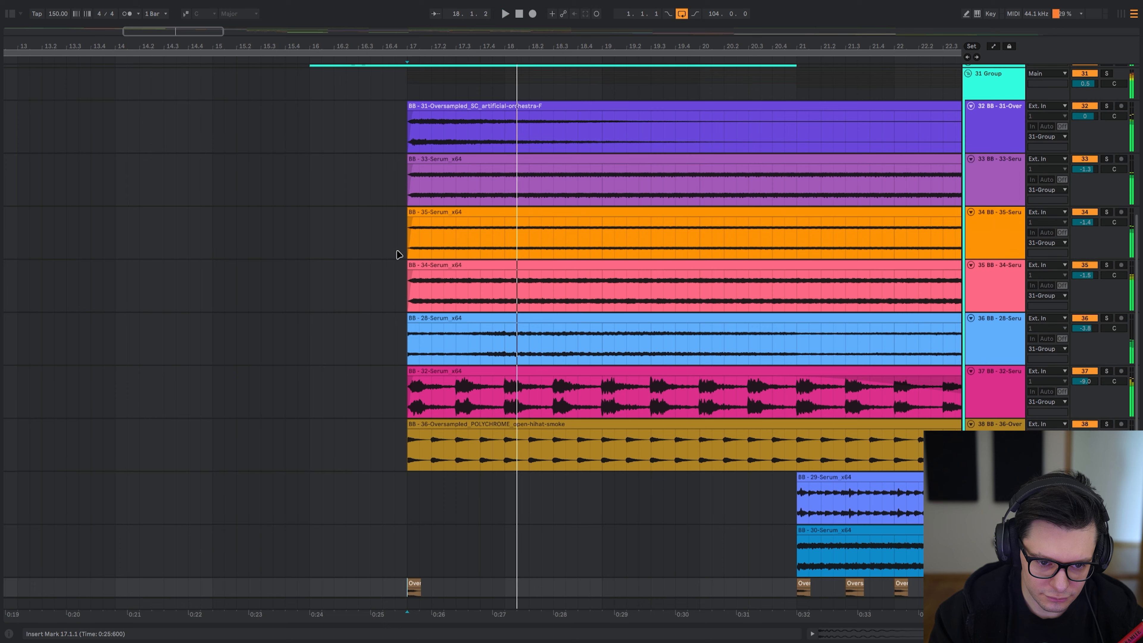
pyautogui.scroll(5, 398, 203)
pyautogui.moveTo(398, 139); pyautogui.dragTo(487, 290)
pyautogui.press('s')
pyautogui.press('space')
pyautogui.click(457, 291)
pyautogui.press('space')
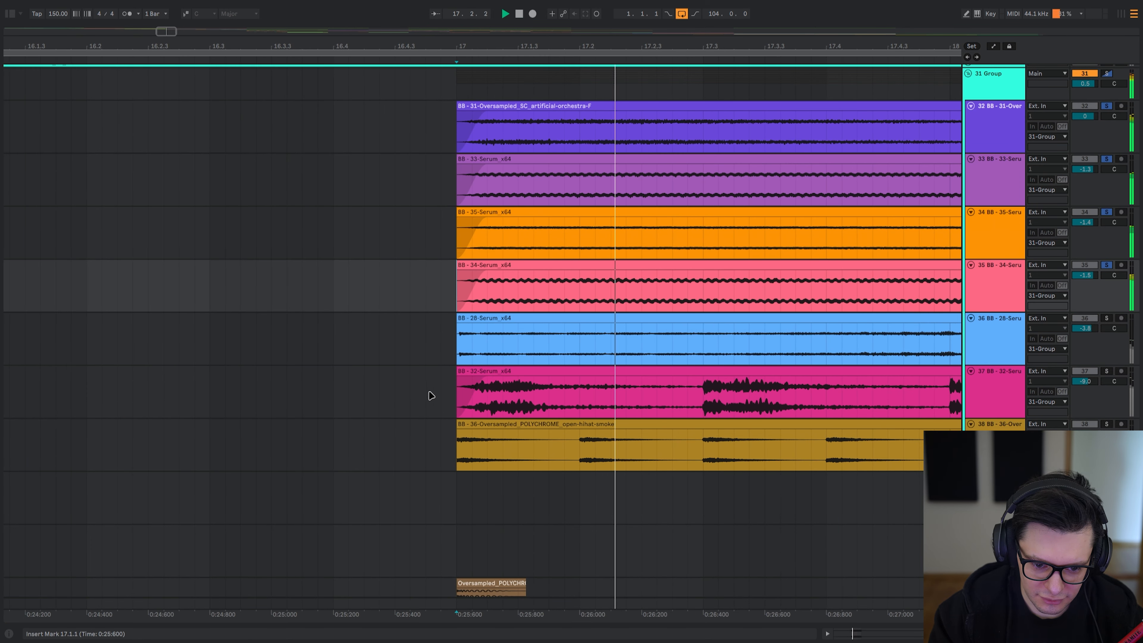
pyautogui.press('space')
pyautogui.press('s')
# - Solo the 57-Oversampled and 55-Oversampled effect tracks before bar 21 and play them from 20.3.1
pyautogui.scroll(-5, 336, 256)
pyautogui.scroll(-6, 402, 297)
pyautogui.scroll(-5, 559, 416)
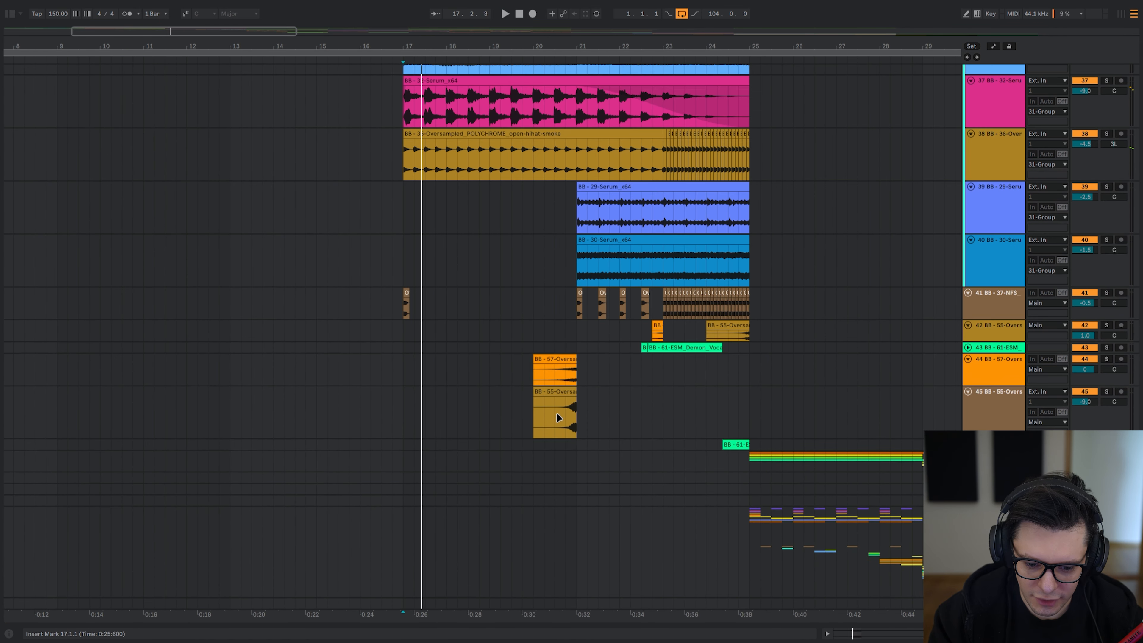
pyautogui.moveTo(535, 270); pyautogui.dragTo(739, 252)
pyautogui.moveTo(579, 268); pyautogui.dragTo(881, 267)
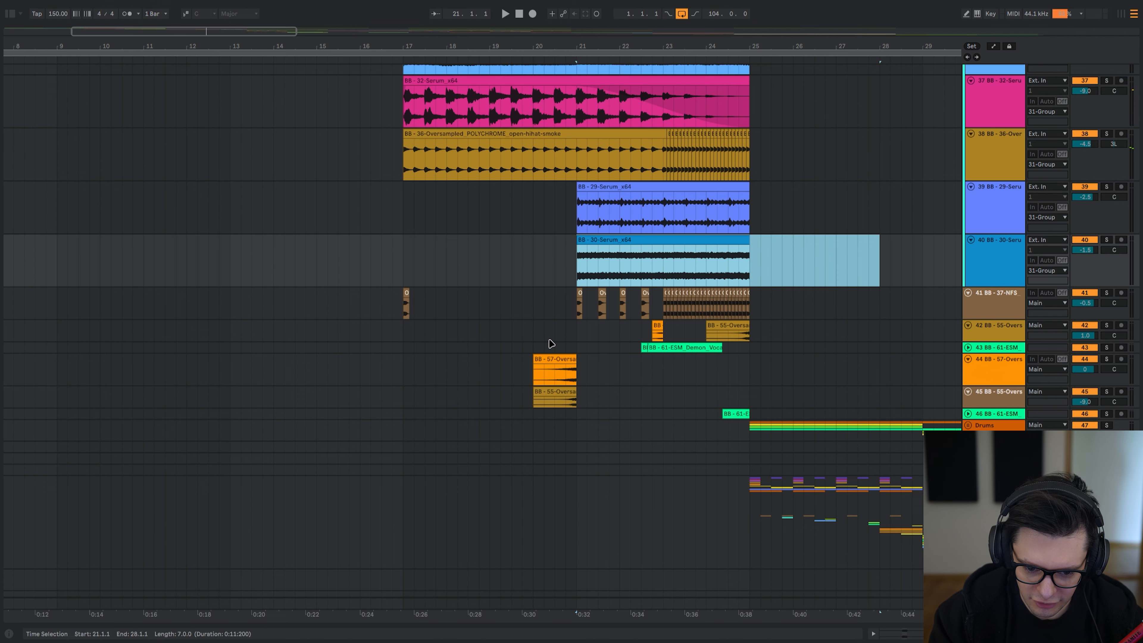
pyautogui.click(548, 375)
pyautogui.press('s')
pyautogui.press('space')
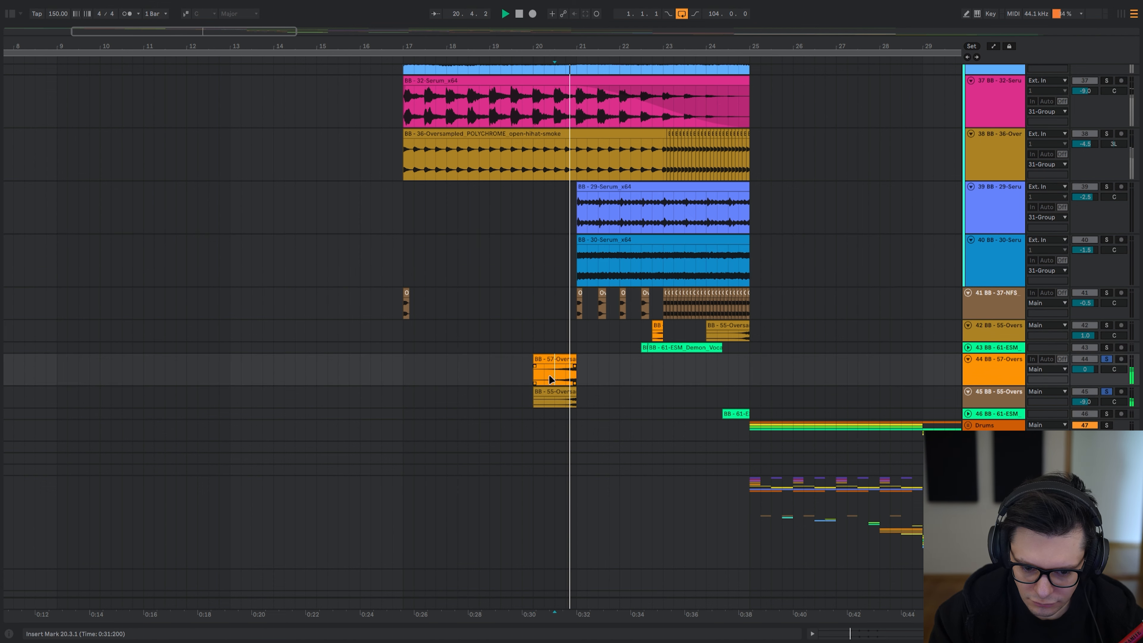
# - Show the devices of the 57-Oversampled and 55-Oversampled tracks and play each one soloed from 20.3.1, bypassing EQ Eight on the 55-Oversampled track
pyautogui.doubleClick(548, 374)
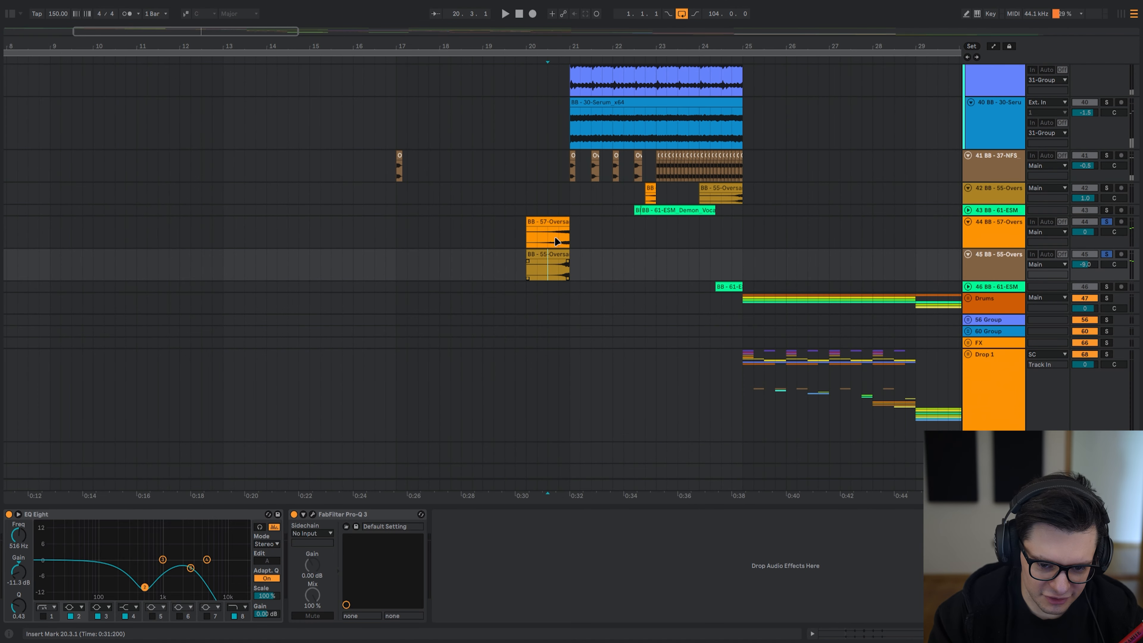
pyautogui.moveTo(559, 242); pyautogui.dragTo(537, 262)
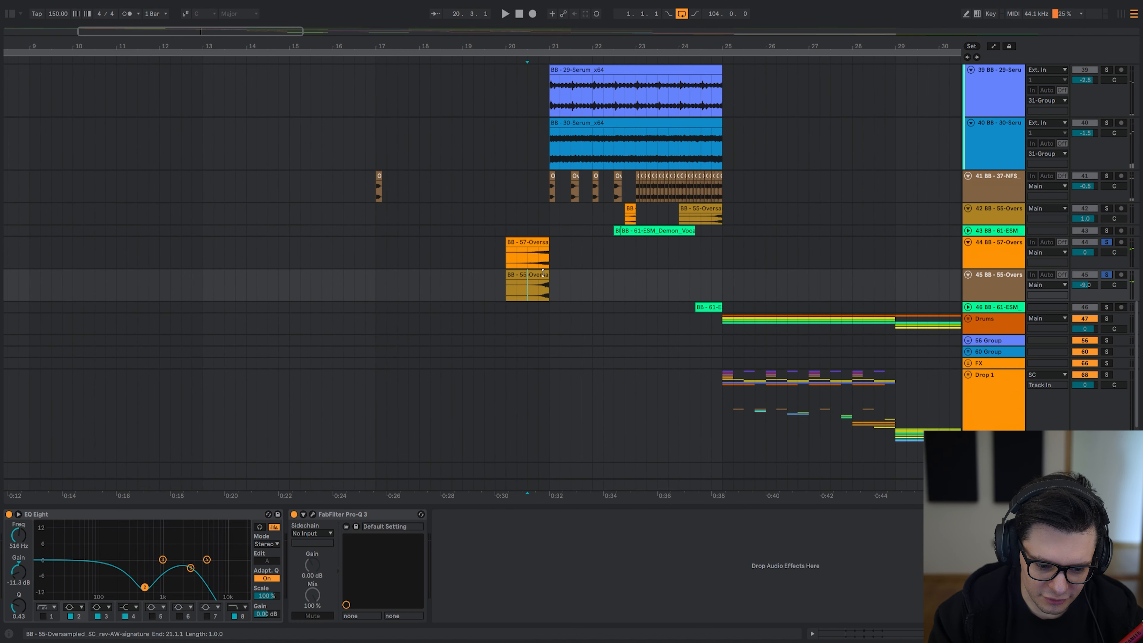
pyautogui.scroll(3, 548, 263)
pyautogui.press('space')
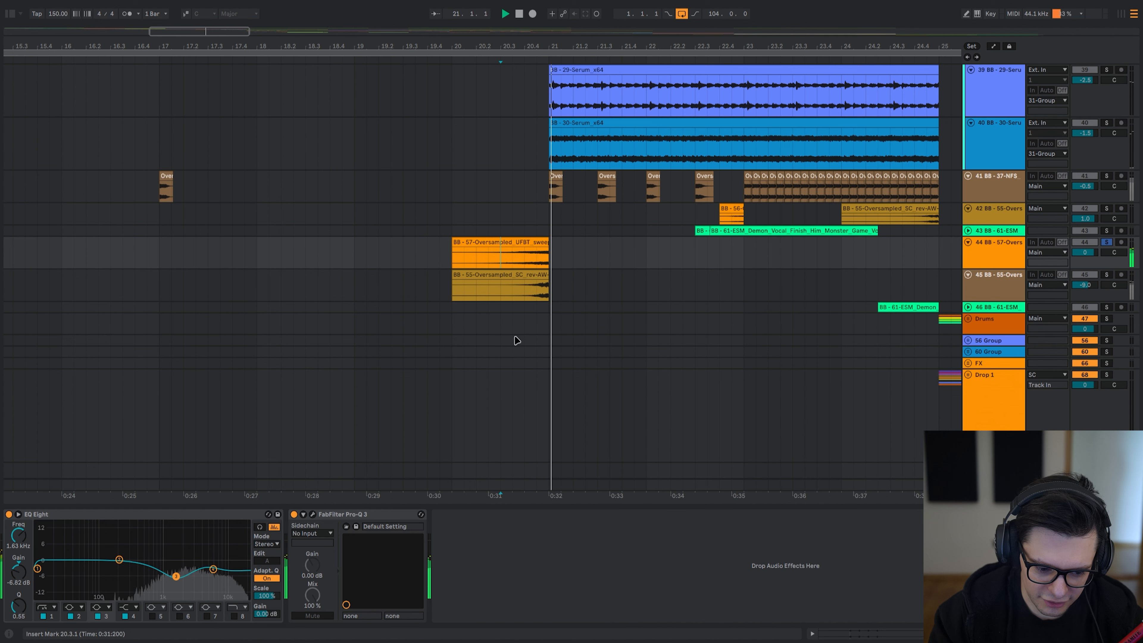
pyautogui.press('Down')
pyautogui.press('s')
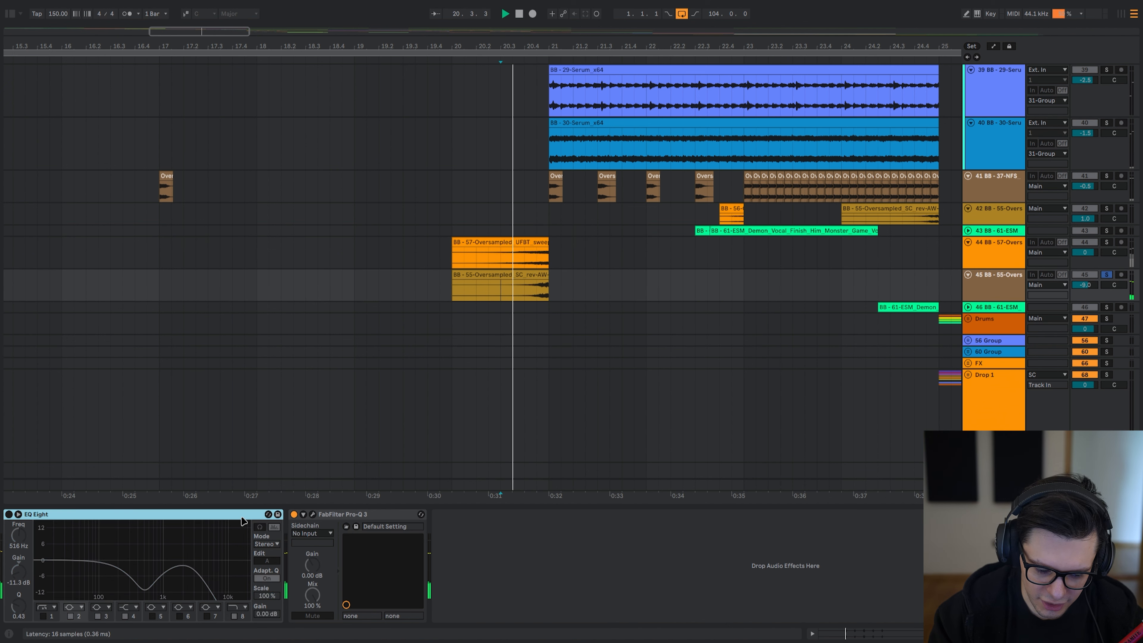
# - Solo the two sweep tracks together again with EQ Eight active and play the range from 20.3.1 to 20.4.3
pyautogui.press('space')
pyautogui.moveTo(502, 290); pyautogui.dragTo(510, 290)
pyautogui.press('space')
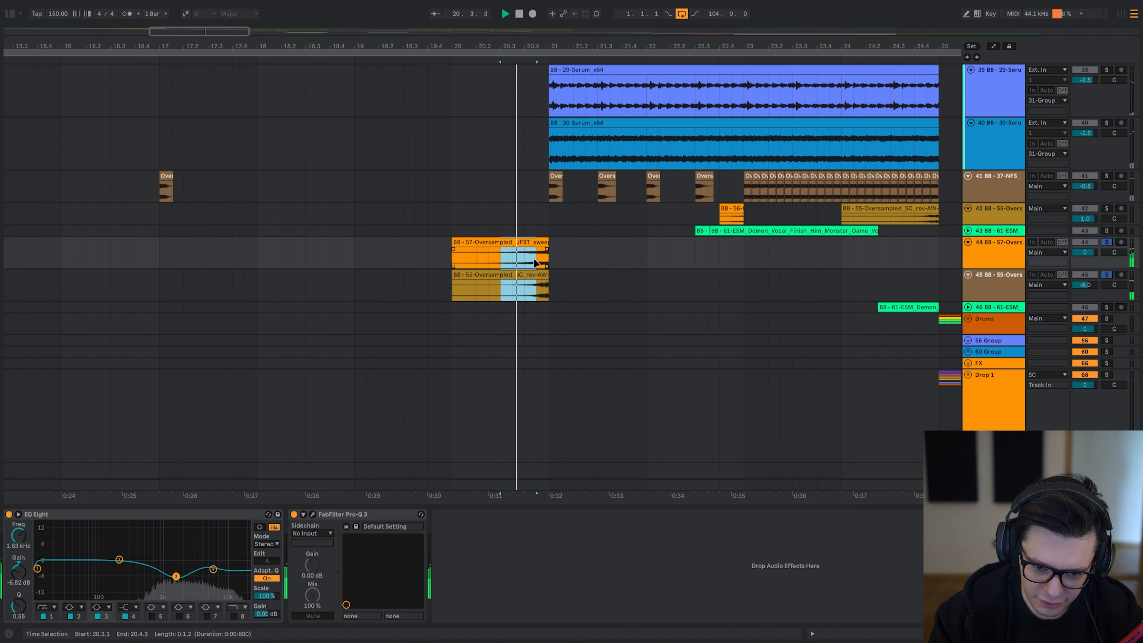
pyautogui.press('space')
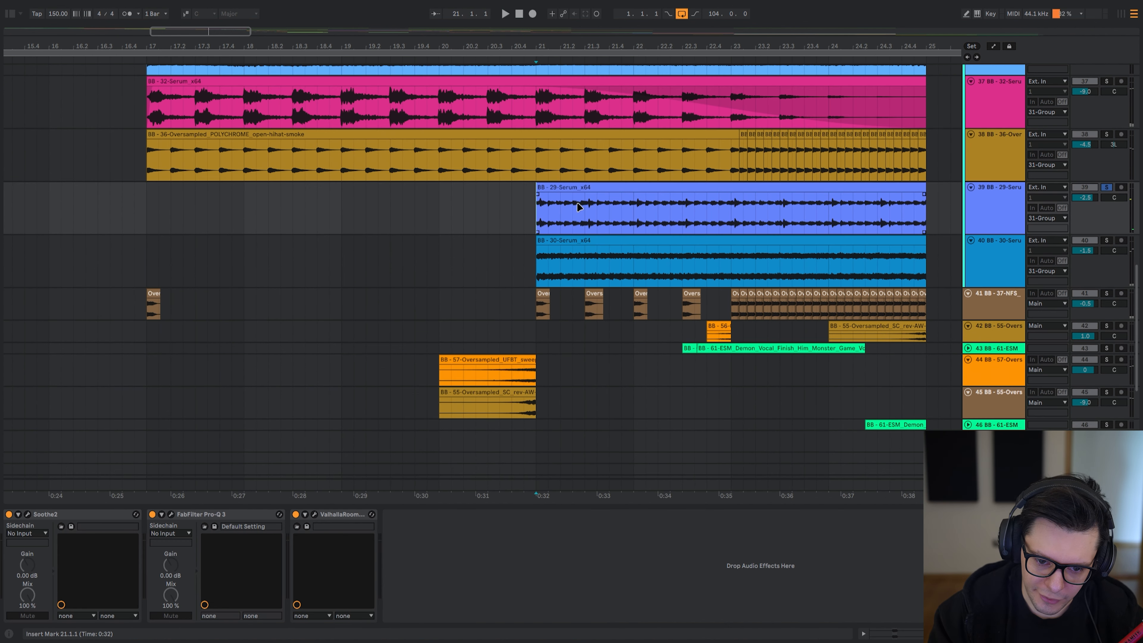
# - Play the soloed 29-Serum track from bar 21 and bypass its Soothe2, Pro-Q 3 and ValhallaRoom
pyautogui.press('space')
pyautogui.click(82, 516)
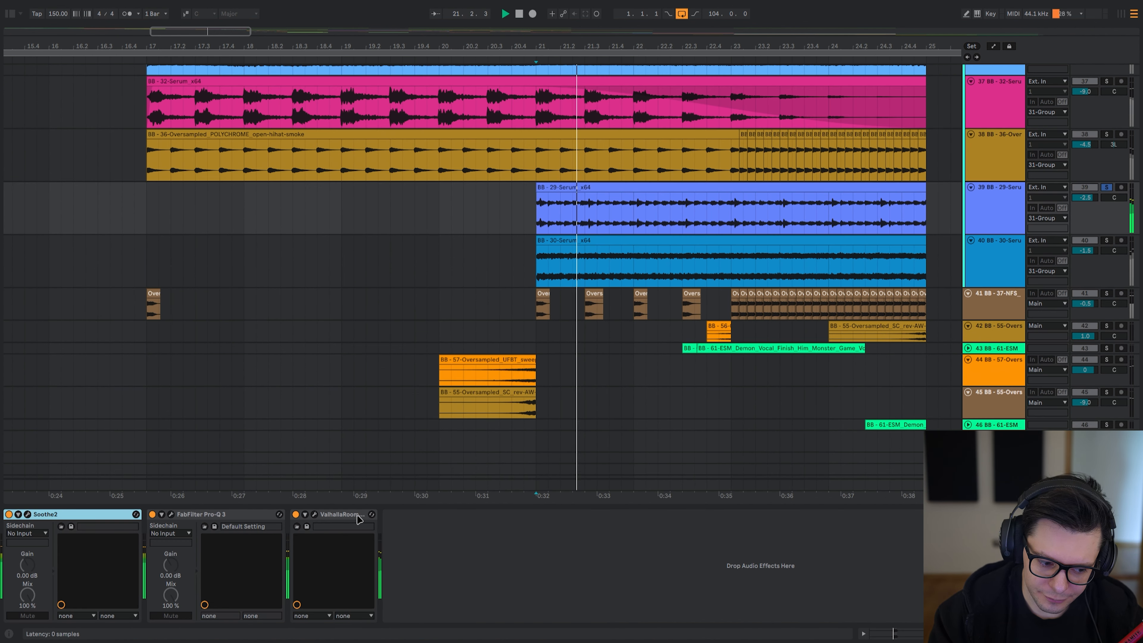
pyautogui.hotkey('ctrl', 'a')
pyautogui.click(28, 516)
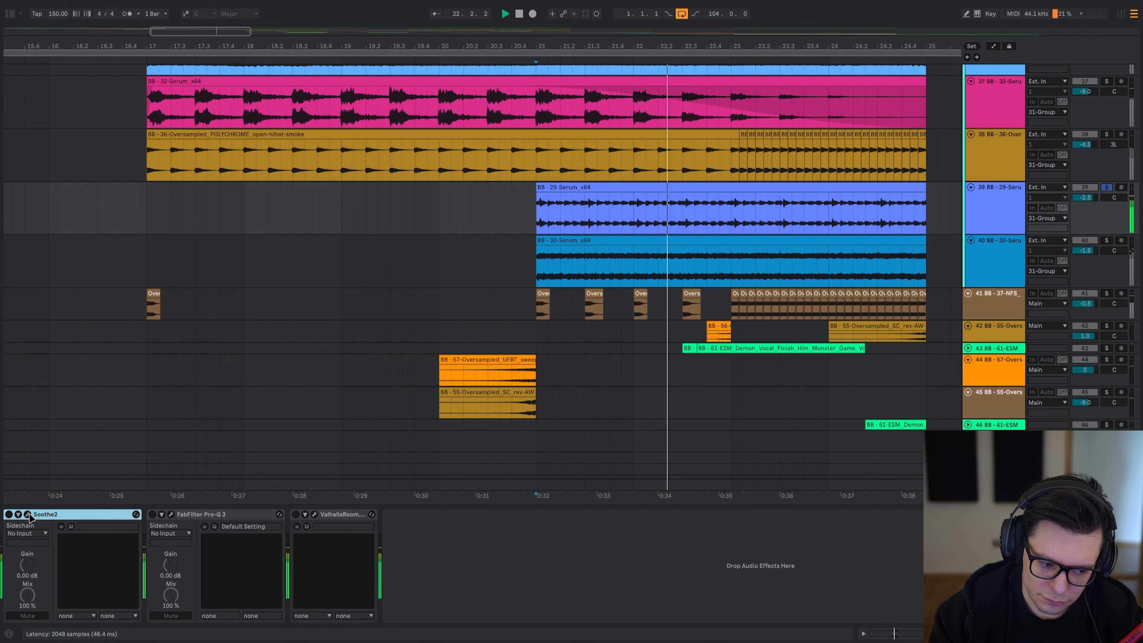
# - Reactivate Pro-Q 3 on the 29-Serum track, open its window and compare the 4.8 kHz dip bypassed and active during playback
pyautogui.click(205, 515)
pyautogui.click(171, 514)
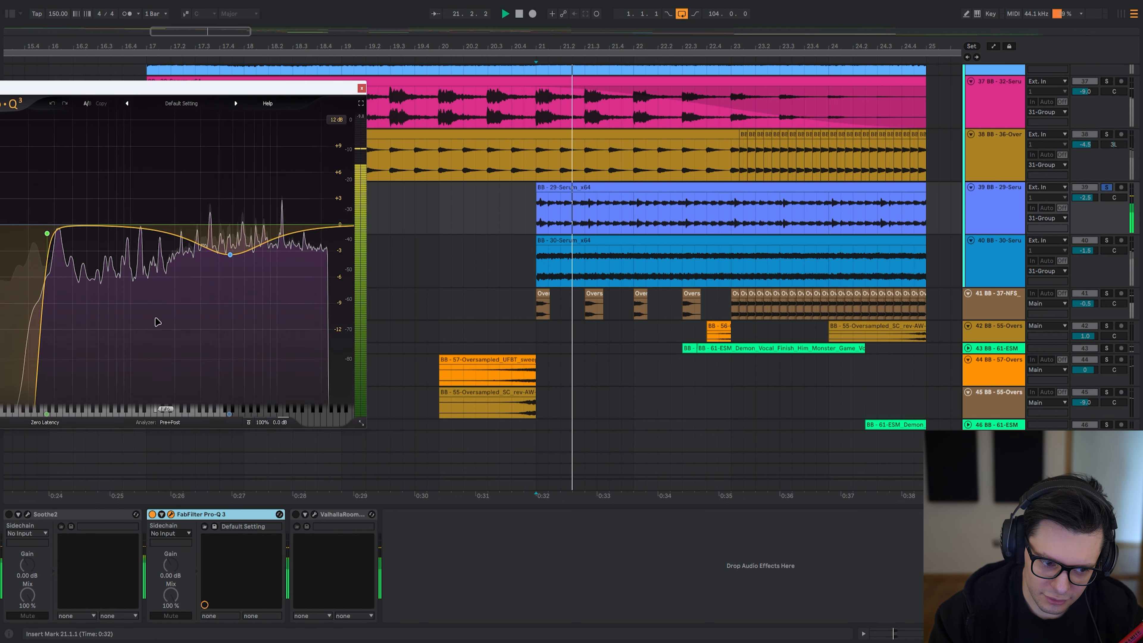
pyautogui.press('Escape')
pyautogui.press('space')
pyautogui.click(171, 514)
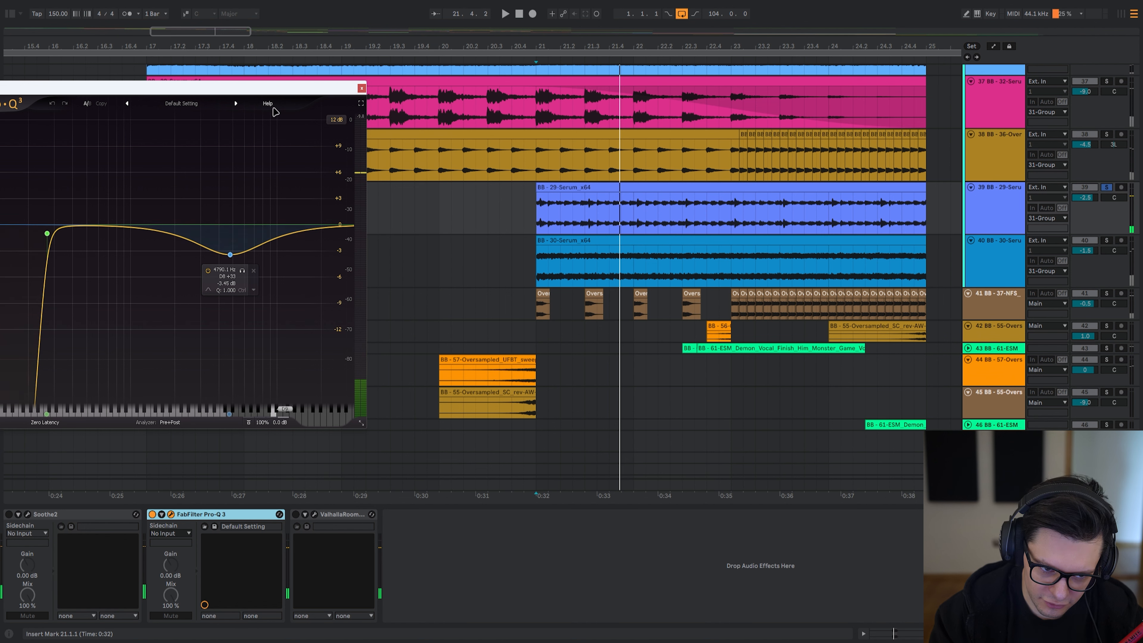
pyautogui.moveTo(275, 87); pyautogui.dragTo(544, 82)
pyautogui.press('space')
pyautogui.click(512, 265)
pyautogui.press('space')
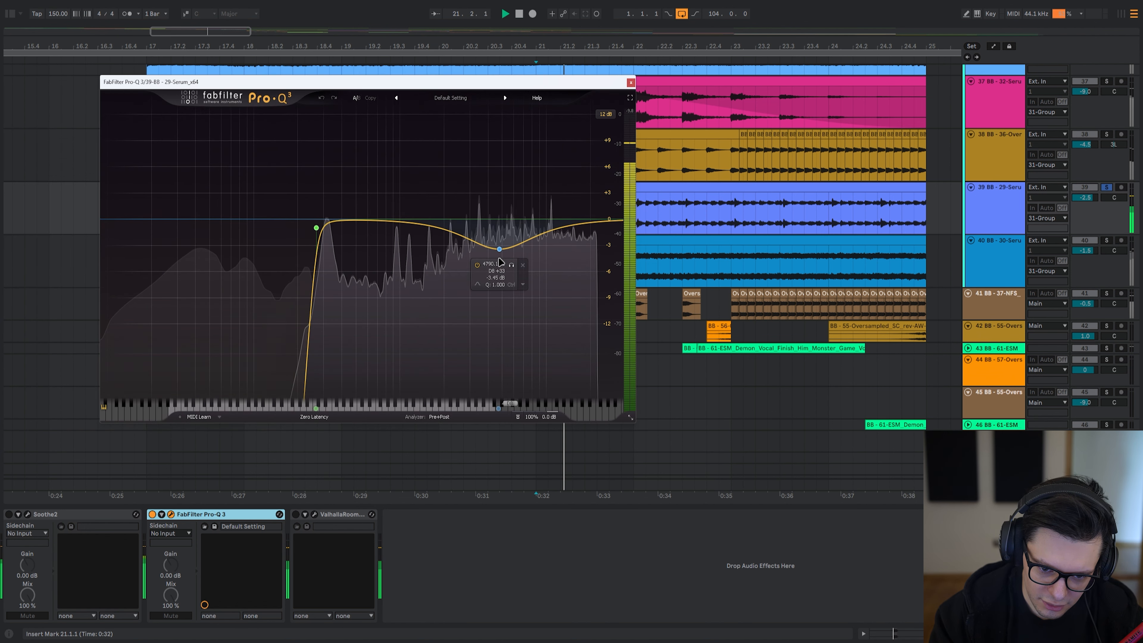
pyautogui.click(477, 265)
pyautogui.click(478, 265)
pyautogui.press('space')
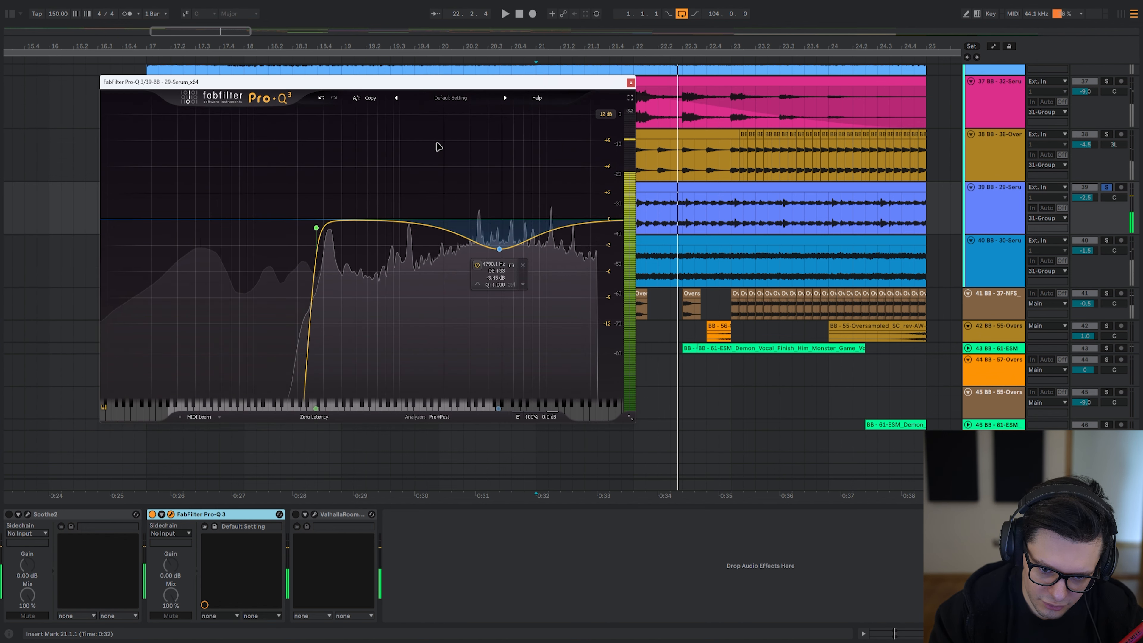
# - Close Pro-Q 3, reactivate Soothe2 on the 29-Serum track and examine its resonance reduction during playback from bar 21
pyautogui.press('Escape')
pyautogui.click(9, 514)
pyautogui.click(27, 514)
pyautogui.moveTo(285, 73); pyautogui.dragTo(494, 43)
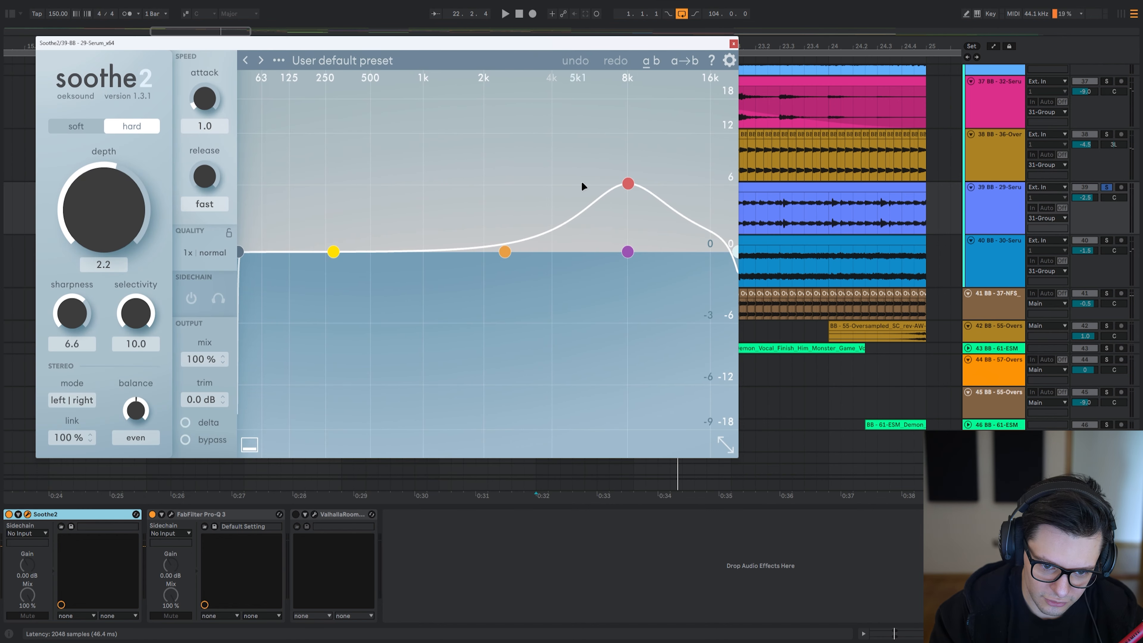
pyautogui.press('space')
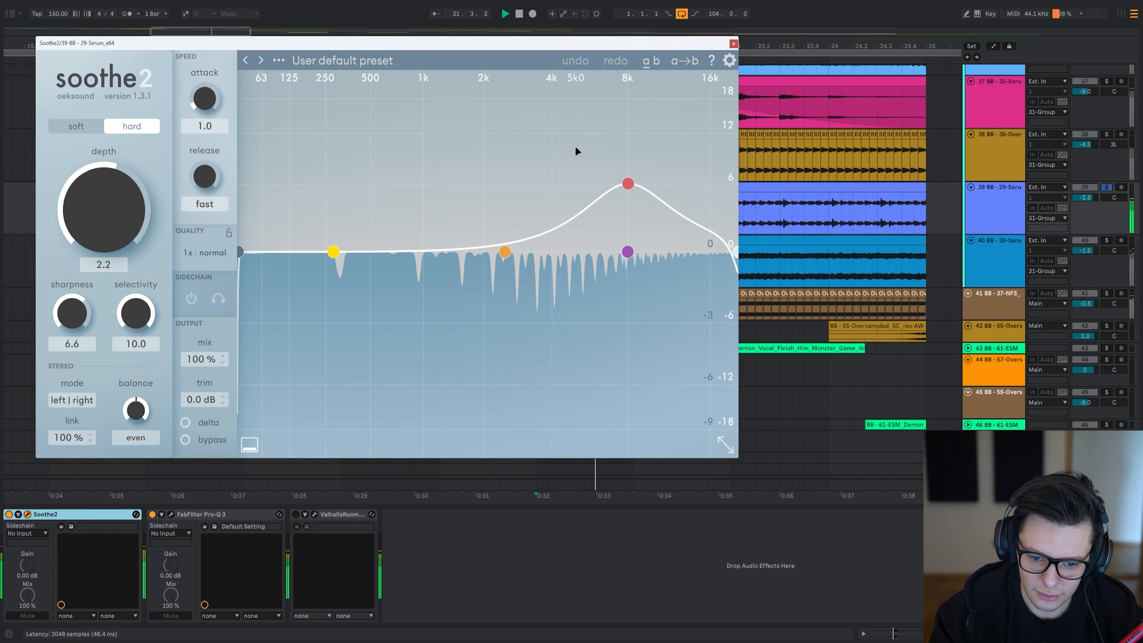
pyautogui.press('Escape')
pyautogui.press('space')
# - Reactivate ValhallaRoom on the 29-Serum track, listen from bar 21 and examine its reverb settings
pyautogui.click(295, 514)
pyautogui.click(315, 514)
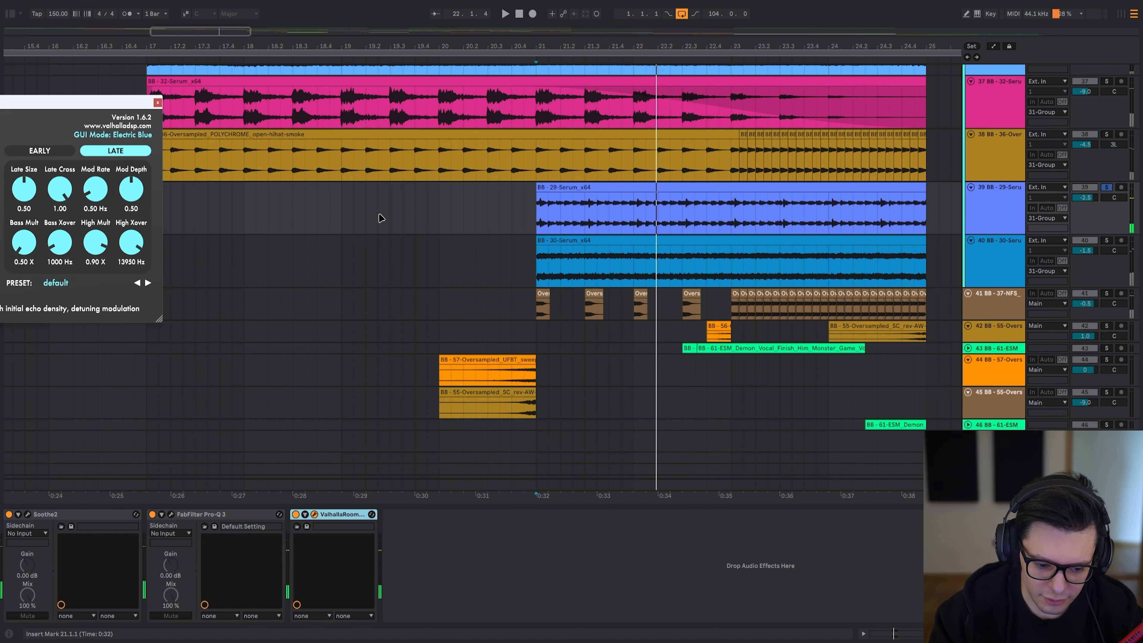
pyautogui.press('space')
pyautogui.moveTo(48, 97); pyautogui.dragTo(545, 85)
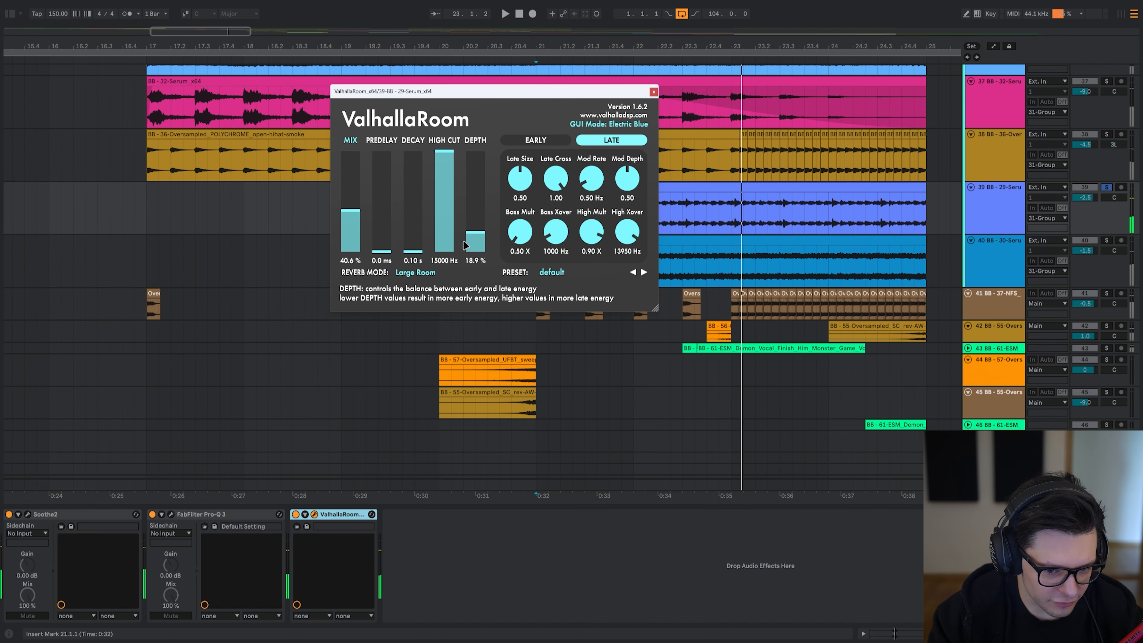
pyautogui.press('Escape')
# - Solo the 30-Serum track, play it from bar 21 and bypass its Soothe2 and Pro-Q 3
pyautogui.moveTo(536, 267); pyautogui.dragTo(475, 222)
pyautogui.click(474, 222)
pyautogui.press('s')
pyautogui.press('space')
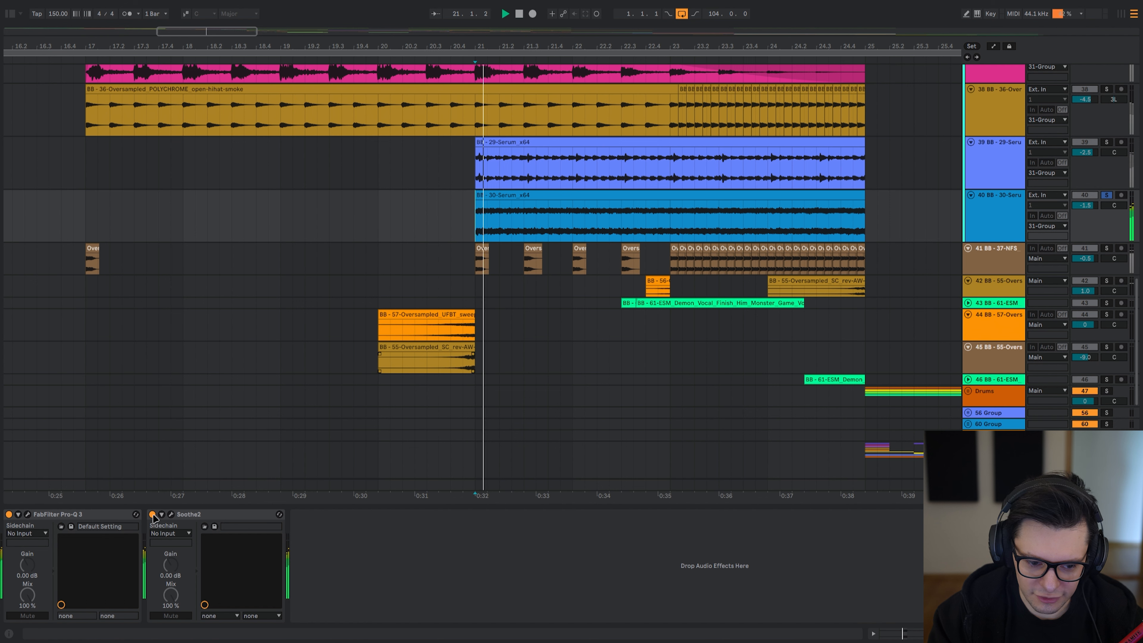
pyautogui.click(192, 513)
pyautogui.press('0')
pyautogui.click(106, 516)
pyautogui.press('0')
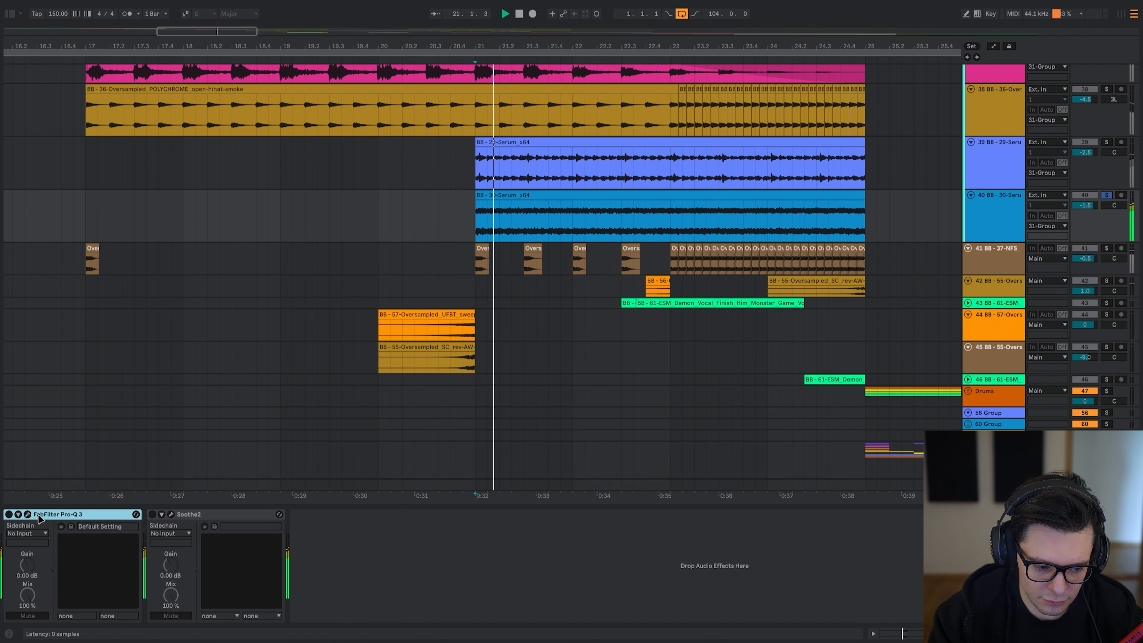
# - Reactivate Pro-Q 3 and Soothe2 on the 30-Serum track in turn and examine each plugin's curve
pyautogui.click(27, 514)
pyautogui.click(27, 514)
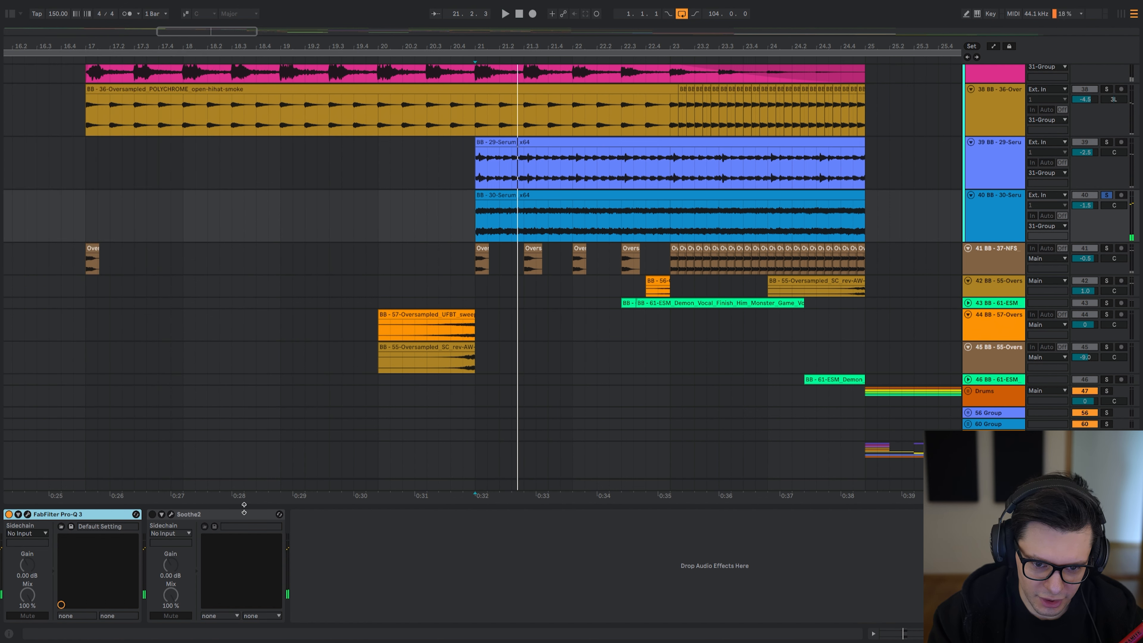
pyautogui.click(152, 514)
pyautogui.click(171, 514)
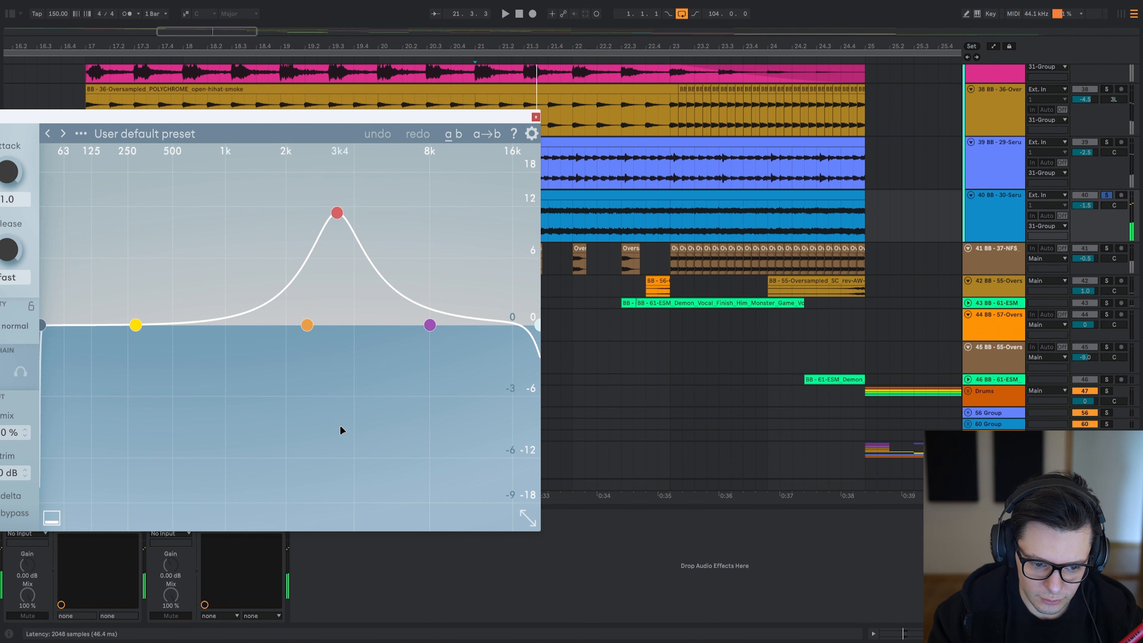
pyautogui.press('Escape')
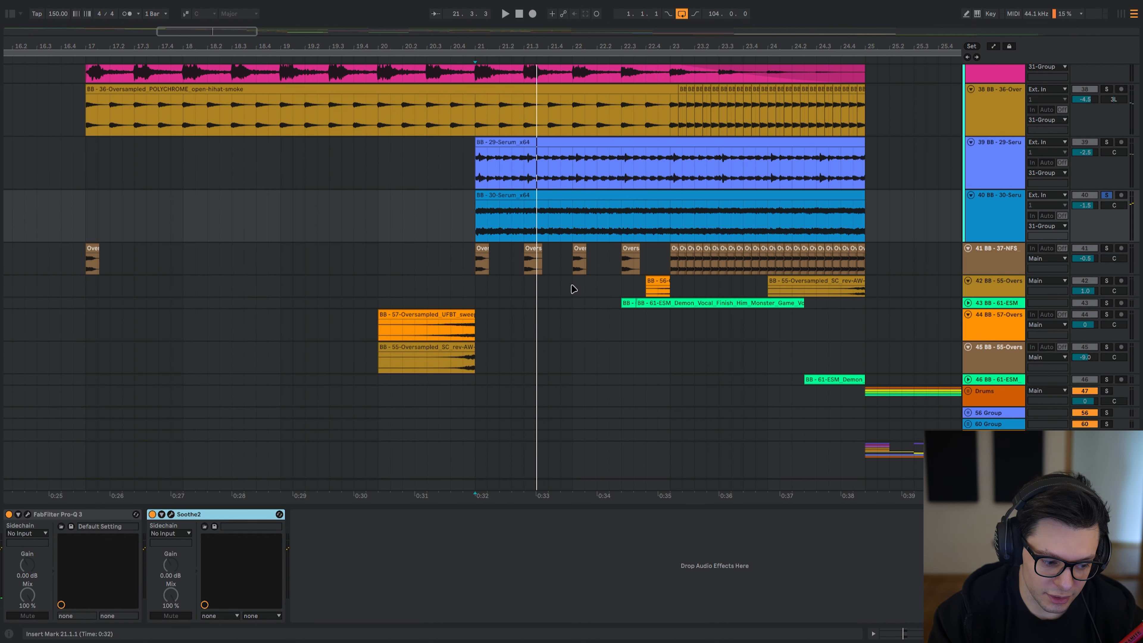
# - Unsolo the 30-Serum track and increase the height of the 37-NFS, 55-Oversampled and 61-ESM tracks below it
pyautogui.scroll(2, 666, 217)
pyautogui.hscroll(2, 665, 218)
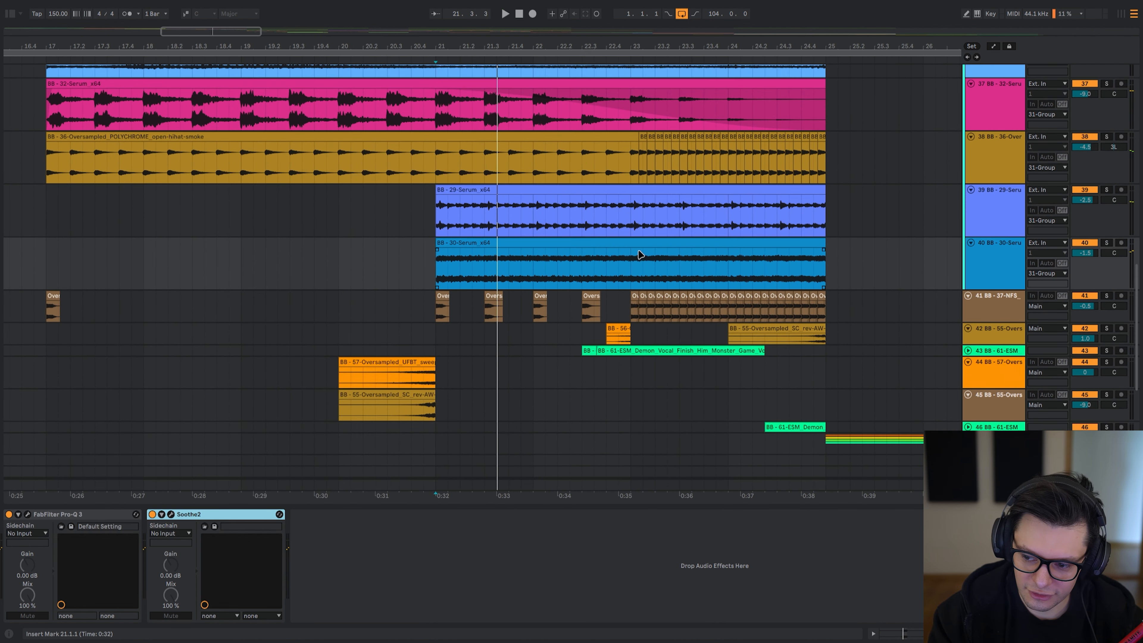
pyautogui.moveTo(564, 330); pyautogui.dragTo(587, 345)
pyautogui.scroll(3, 583, 343)
pyautogui.click(578, 316)
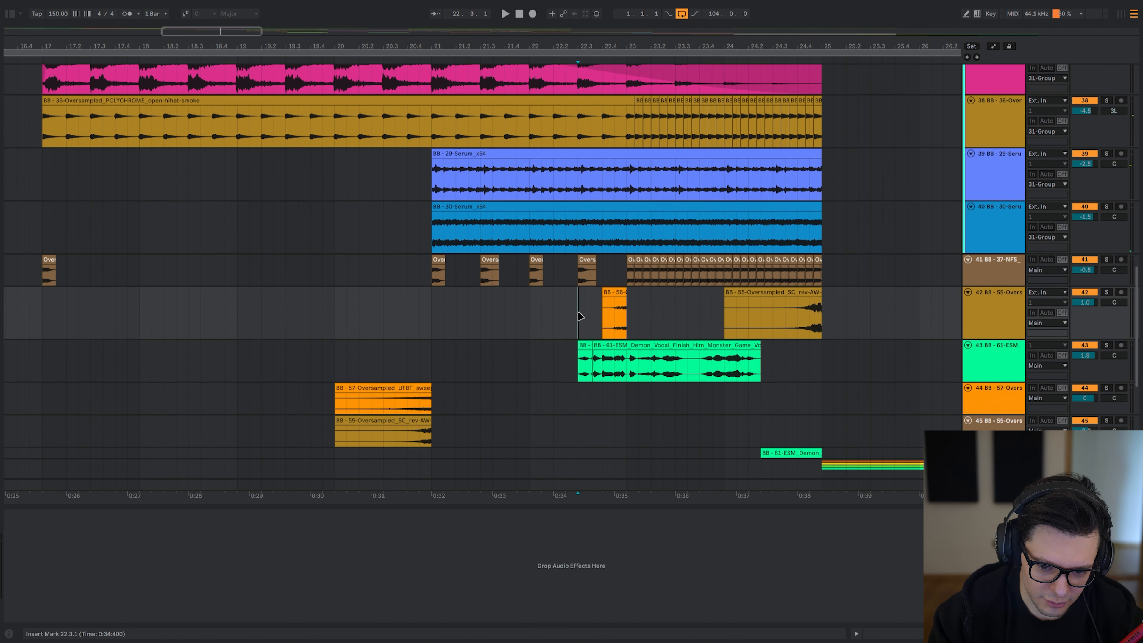
pyautogui.scroll(1, 578, 279)
pyautogui.scroll(-1, 566, 330)
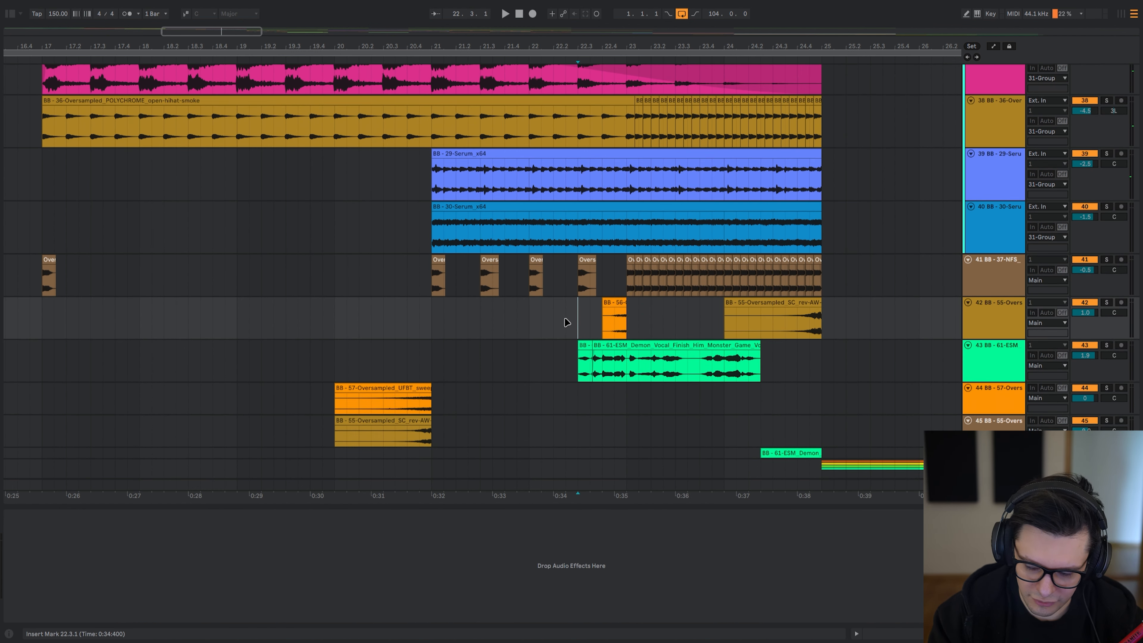
# - Enlarge the 37-NFS track and the two tracks below it further, and place the insert marker at 21.1.1
pyautogui.click(565, 283)
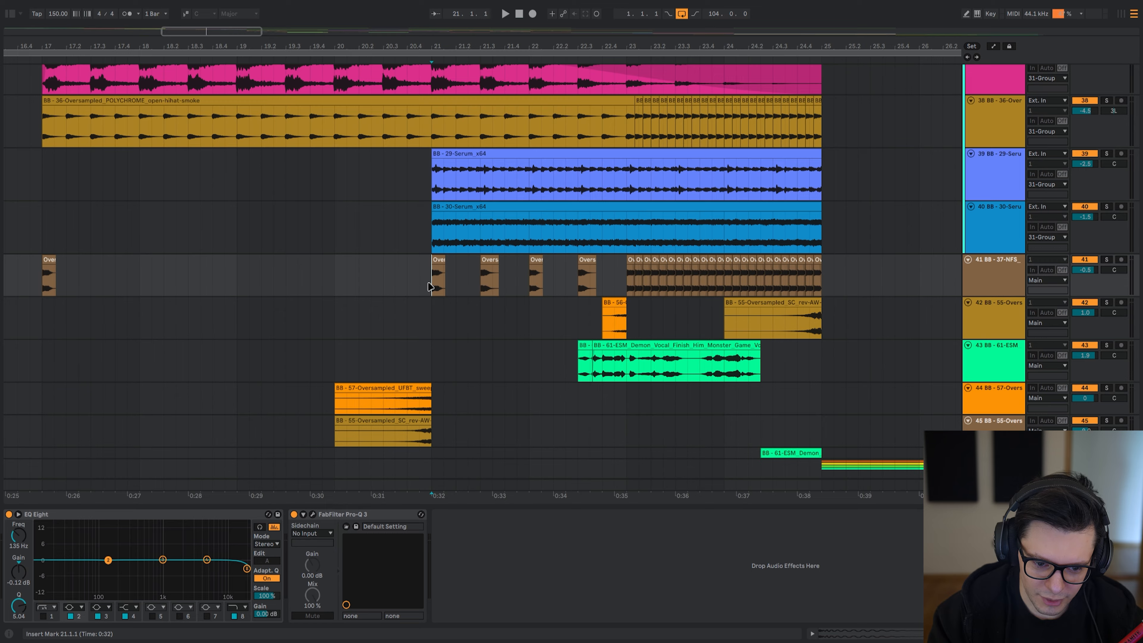
pyautogui.moveTo(530, 304); pyautogui.dragTo(421, 302)
pyautogui.moveTo(383, 361); pyautogui.dragTo(446, 286)
pyautogui.scroll(1, 440, 294)
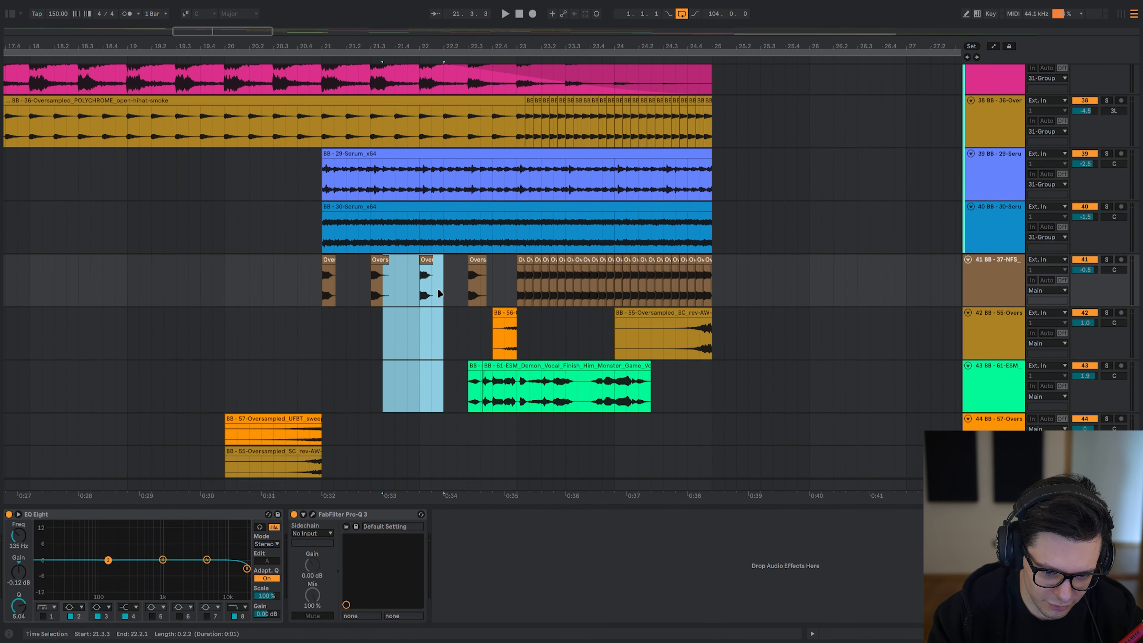
pyautogui.click(326, 296)
pyautogui.moveTo(372, 288); pyautogui.dragTo(382, 312)
pyautogui.moveTo(418, 354)
pyautogui.mouseDown()
pyautogui.moveTo(365, 357)
pyautogui.moveTo(417, 352)
pyautogui.mouseUp()
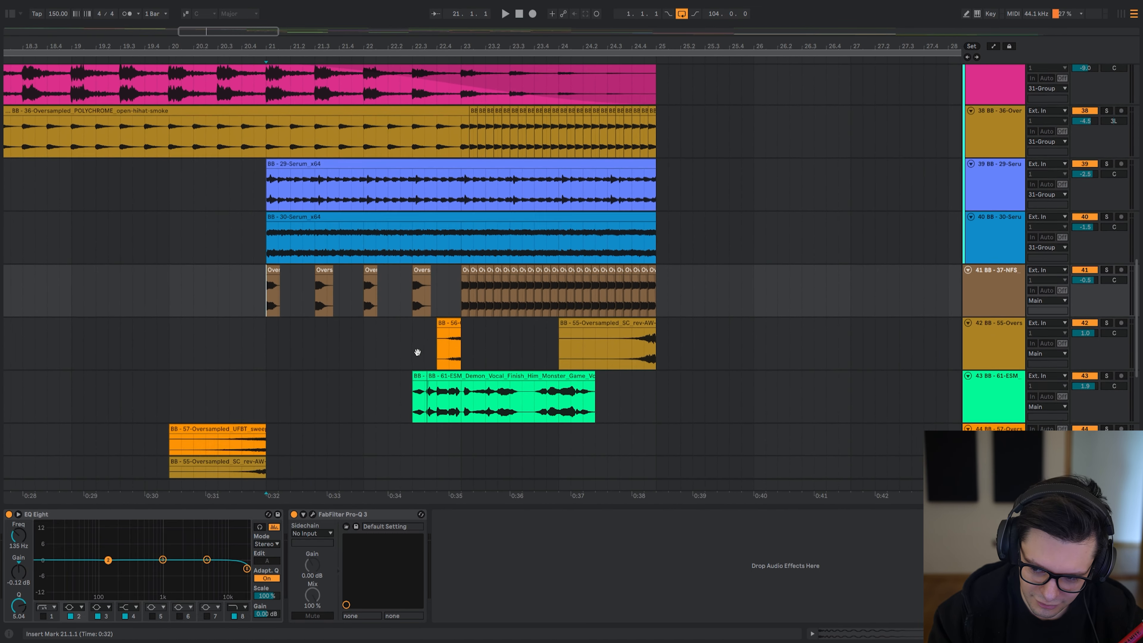
pyautogui.scroll(1, 419, 347)
pyautogui.hscroll(-3, 419, 347)
pyautogui.scroll(3, 335, 298)
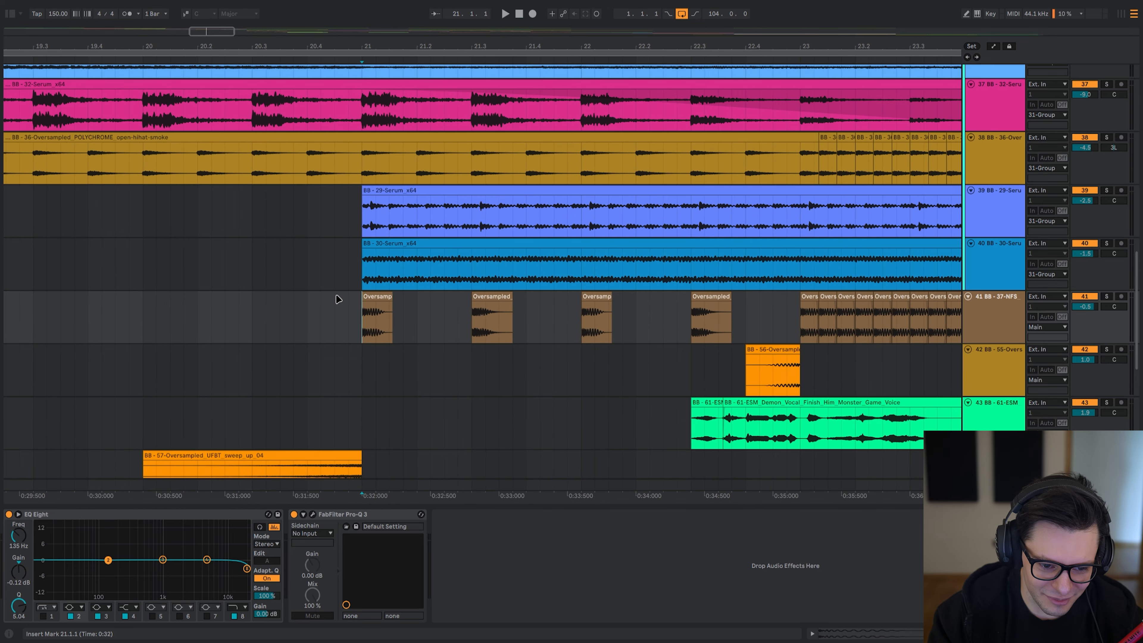
pyautogui.scroll(-3, 335, 301)
pyautogui.scroll(7, 347, 333)
pyautogui.hscroll(-2, 356, 406)
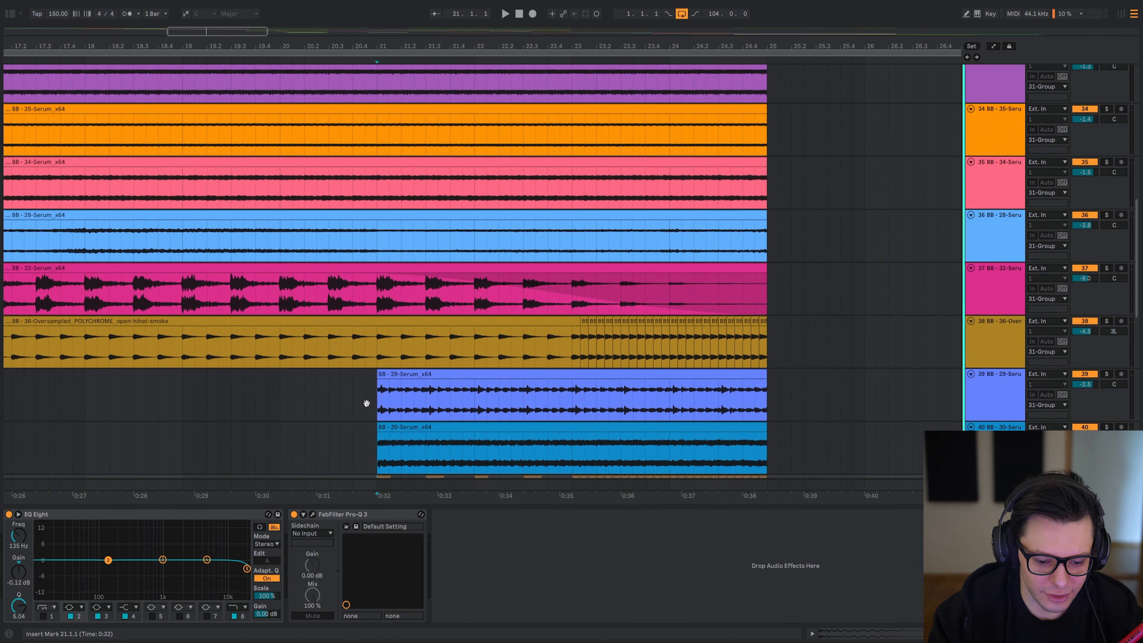
# - Play the mix from bar 21, soloing the 34-Serum track
pyautogui.moveTo(367, 403); pyautogui.dragTo(355, 332)
pyautogui.press('space')
pyautogui.click(381, 132)
pyautogui.press('s')
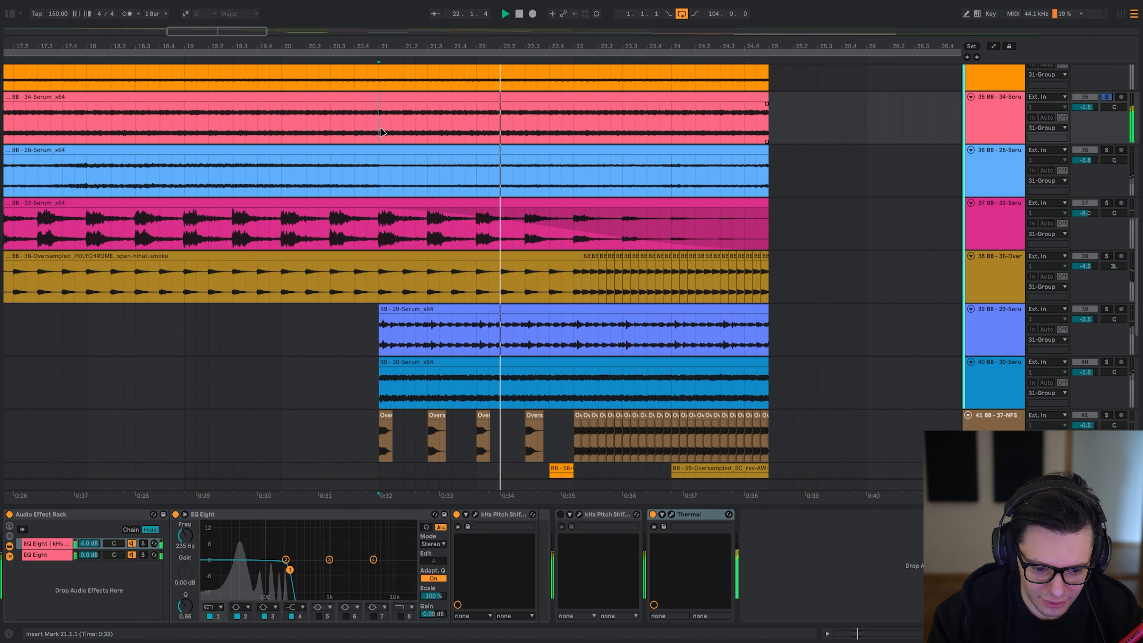
pyautogui.press('space')
pyautogui.moveTo(544, 306); pyautogui.dragTo(452, 216)
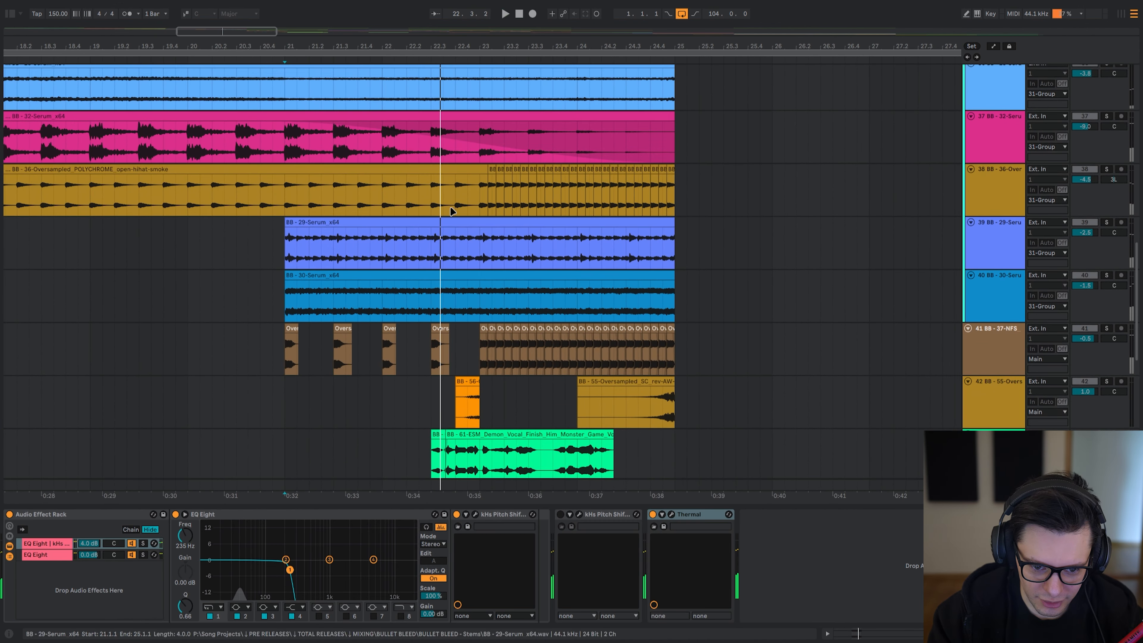
# - Solo the 37-NFS track, play its clips from bar 21 and select its Pro-Q 3
pyautogui.click(303, 205)
pyautogui.click(287, 366)
pyautogui.press('s')
pyautogui.scroll(2, 293, 361)
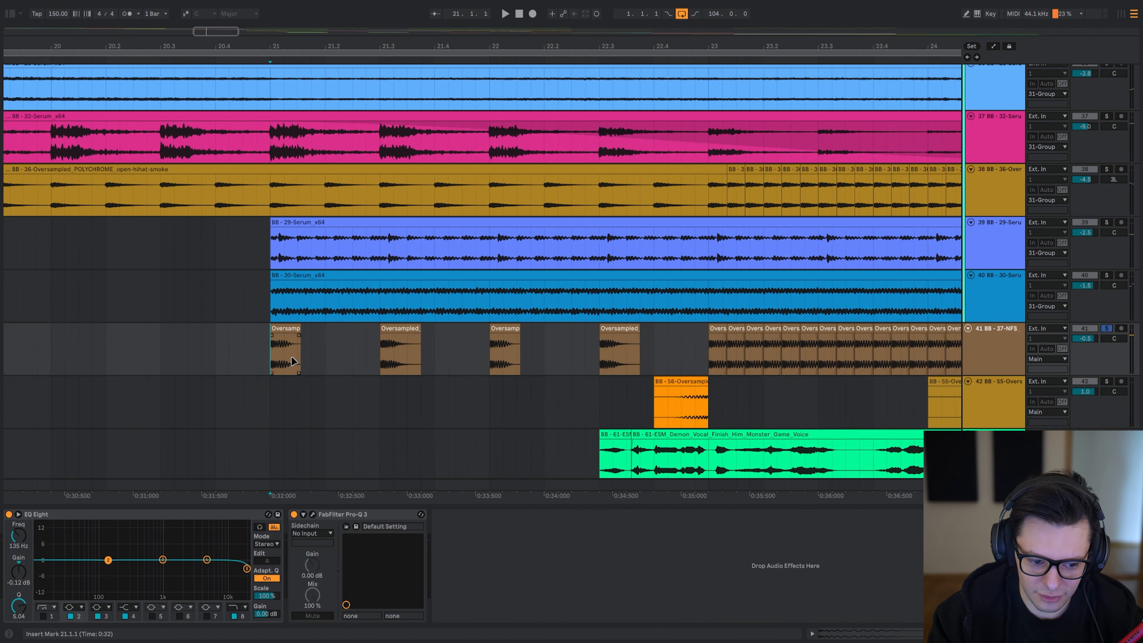
pyautogui.scroll(-1, 288, 336)
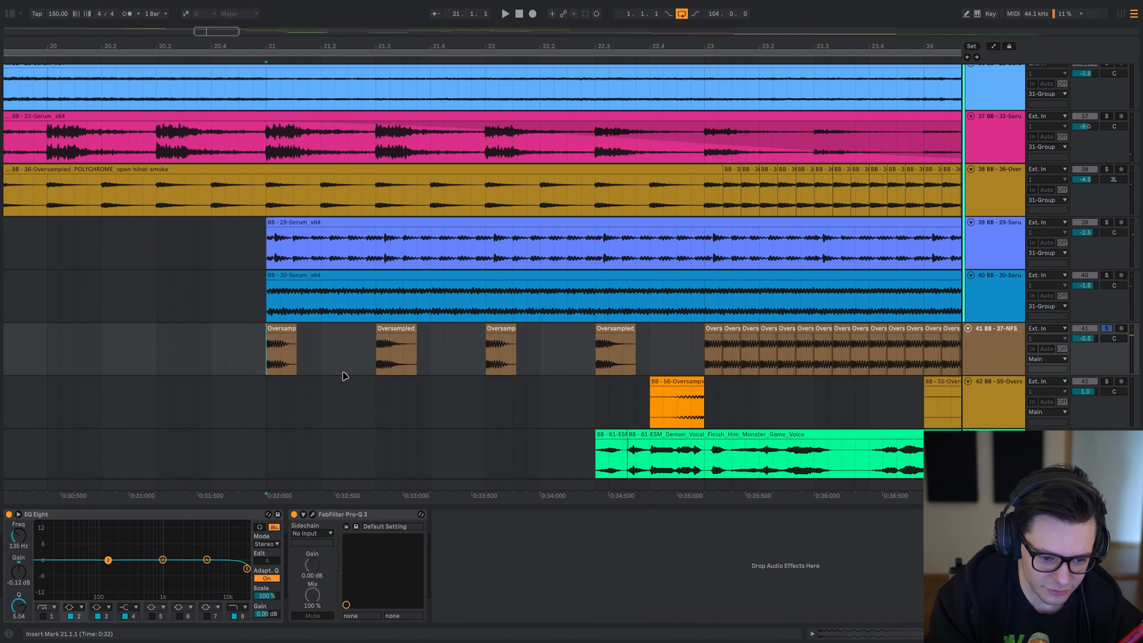
pyautogui.press('space')
pyautogui.click(334, 521)
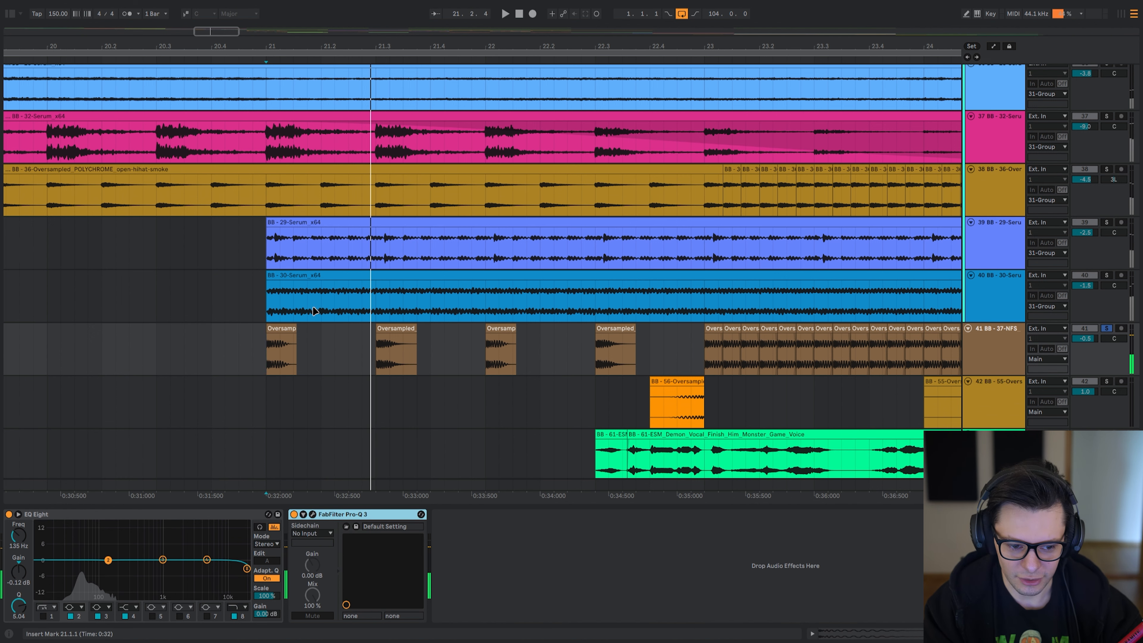
# - Place the insert marker at 21.1.1 on the 36-Oversampled hi-hat track and play from there
pyautogui.click(269, 202)
pyautogui.press('space')
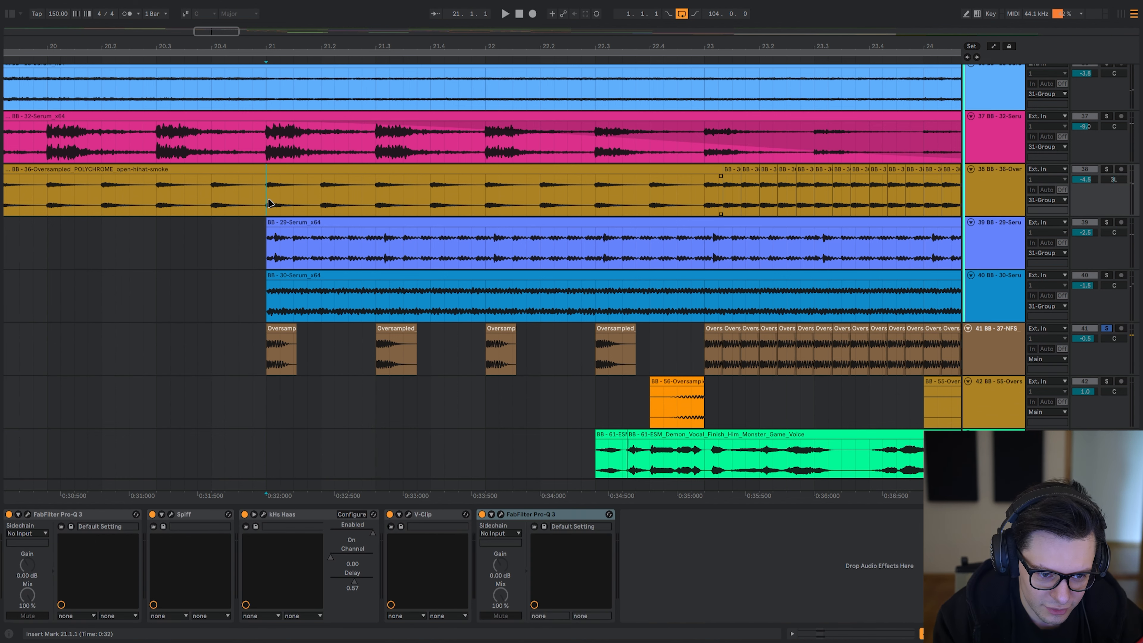
pyautogui.scroll(-5, 275, 199)
pyautogui.press('space')
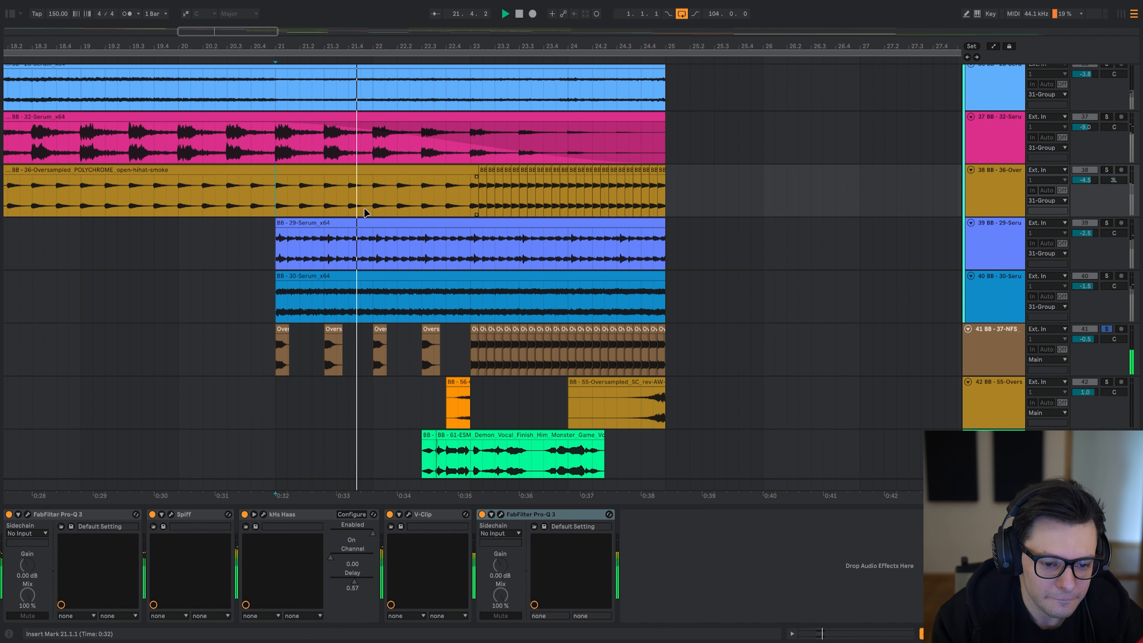
# - Solo the 36-Oversampled open-hihat track and play its faster section from 23.1.1
pyautogui.press('s')
pyautogui.press('space')
pyautogui.press('space')
pyautogui.click(469, 197)
pyautogui.press('space')
pyautogui.press('space')
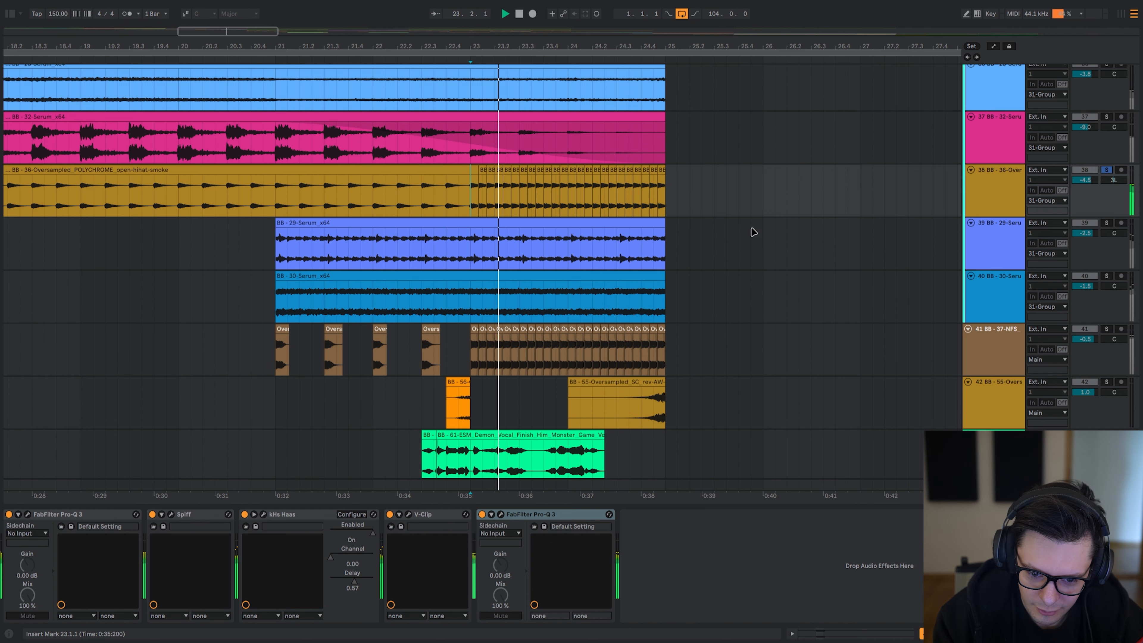
pyautogui.press('space')
# - Solo the 37-NFS and 55-Oversampled tracks and play the transition from 22.4.2, comparing it with the full mix
pyautogui.click(486, 370)
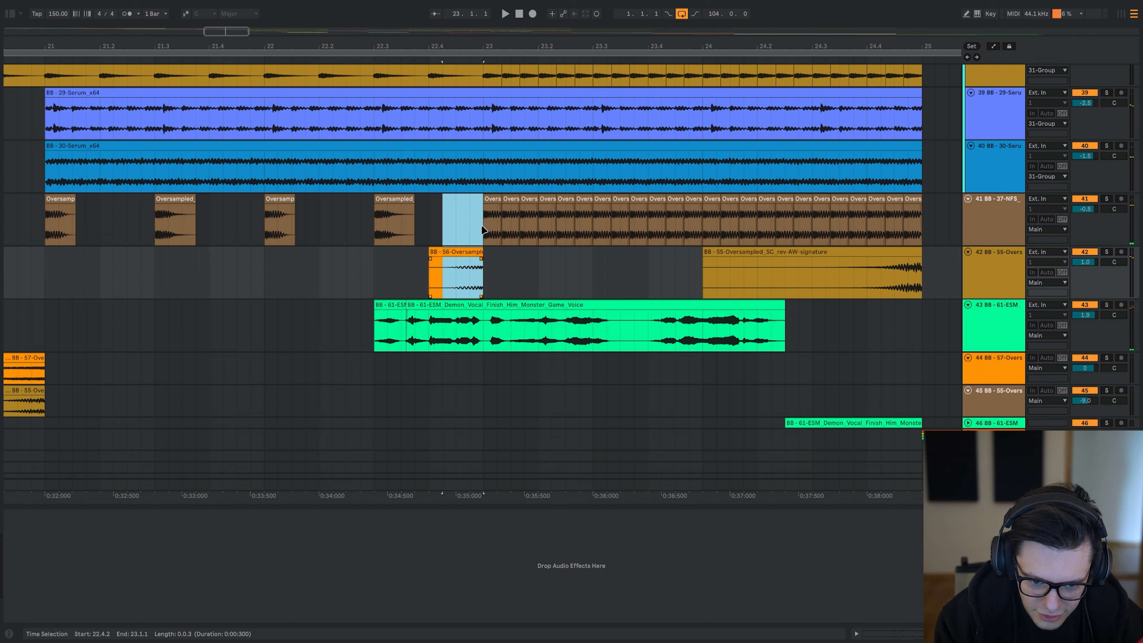
pyautogui.click(444, 279)
pyautogui.click(447, 280)
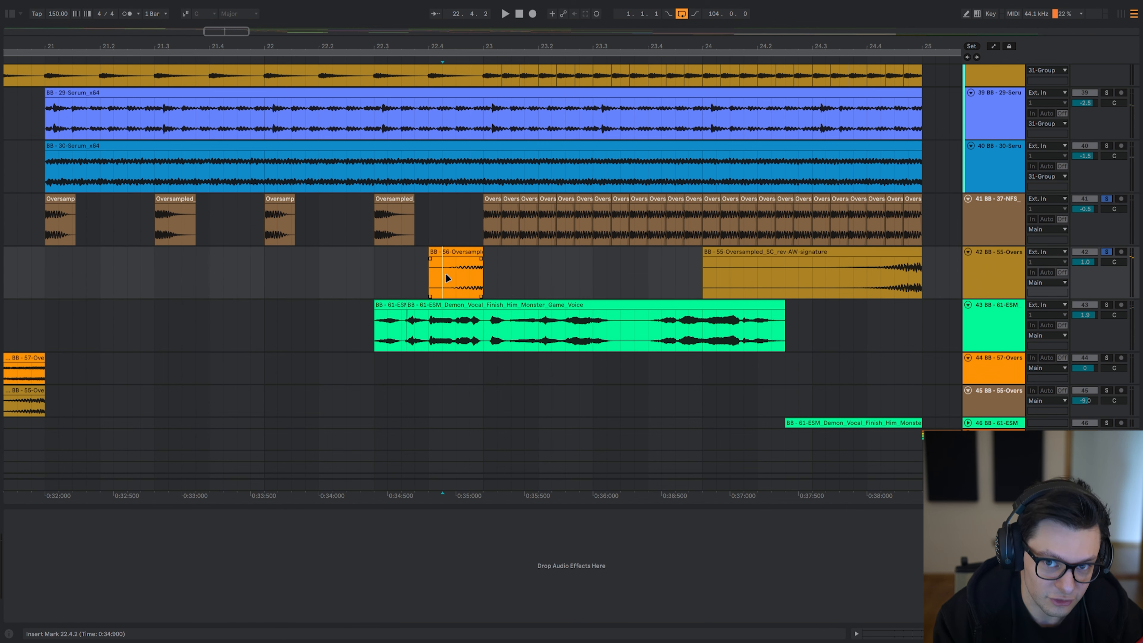
pyautogui.press('space')
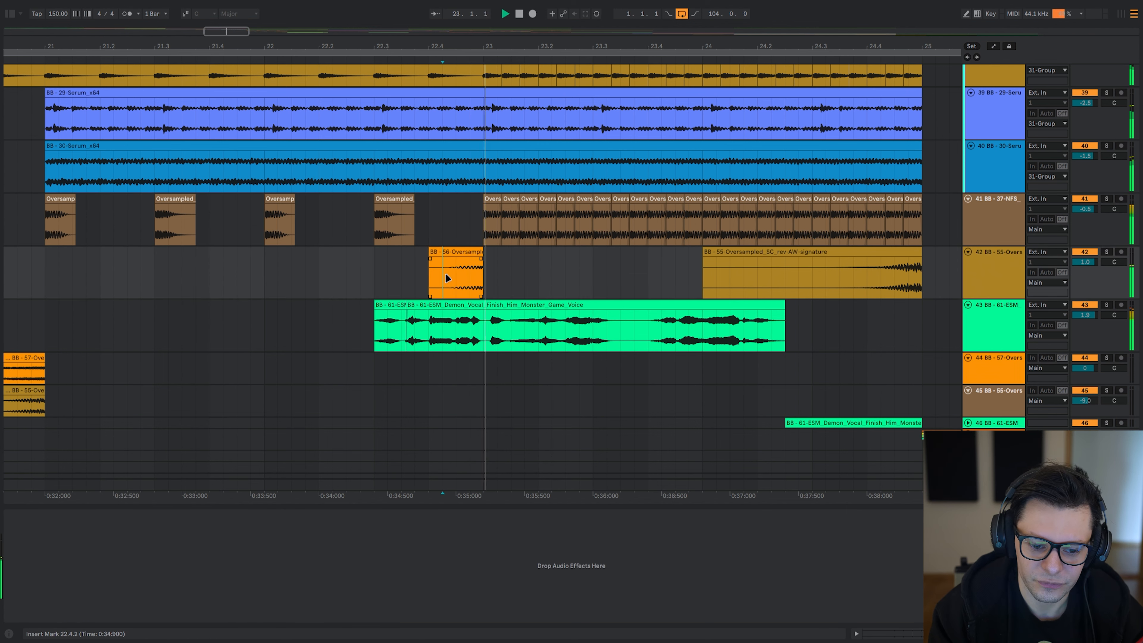
# - Audition the transition into bar 23 while toggling the activation of the 56-Oversampled clip
pyautogui.press('Down')
pyautogui.keyDown('ctrl'); pyautogui.scroll(-3, 448, 274); pyautogui.keyUp('ctrl')
pyautogui.click(446, 282)
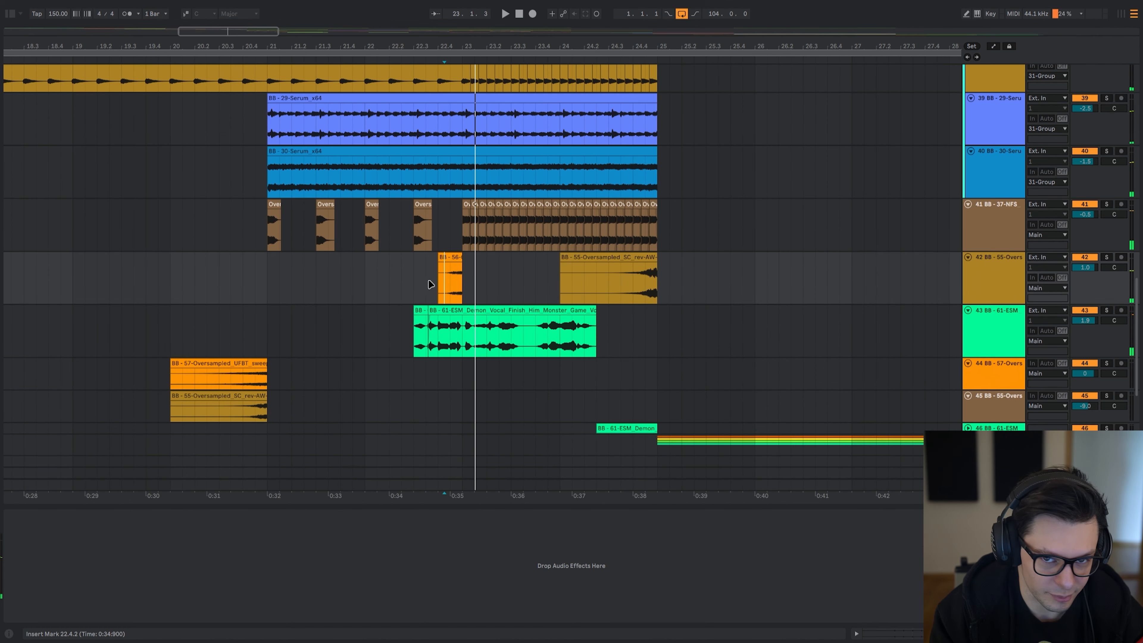
pyautogui.moveTo(435, 276); pyautogui.dragTo(466, 278)
pyautogui.press('0')
pyautogui.press('space')
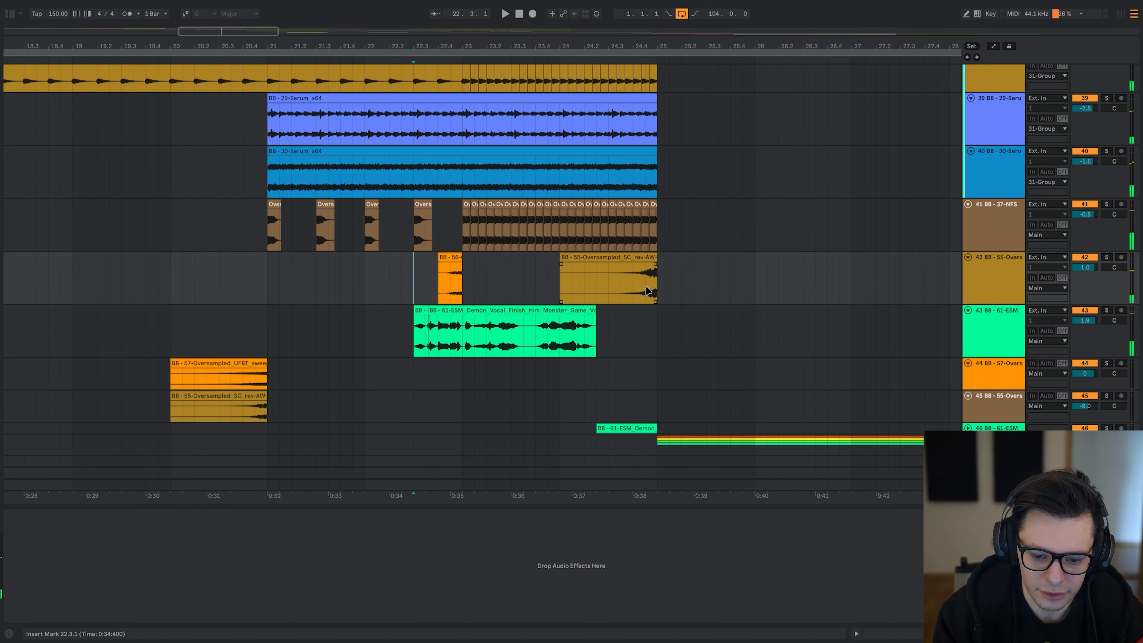
# - Solo the 61-ESM vocal track, open its first Pro-Q 3 and play from 22.3.1 to compare the EQ on and off
pyautogui.keyDown('ctrl'); pyautogui.scroll(3, 647, 287); pyautogui.keyUp('ctrl')
pyautogui.keyDown('ctrl'); pyautogui.keyDown('alt'); pyautogui.moveTo(647, 287); pyautogui.dragTo(625, 251); pyautogui.keyUp('alt'); pyautogui.keyUp('ctrl')
pyautogui.keyDown('ctrl'); pyautogui.scroll(-3, 612, 255); pyautogui.keyUp('ctrl')
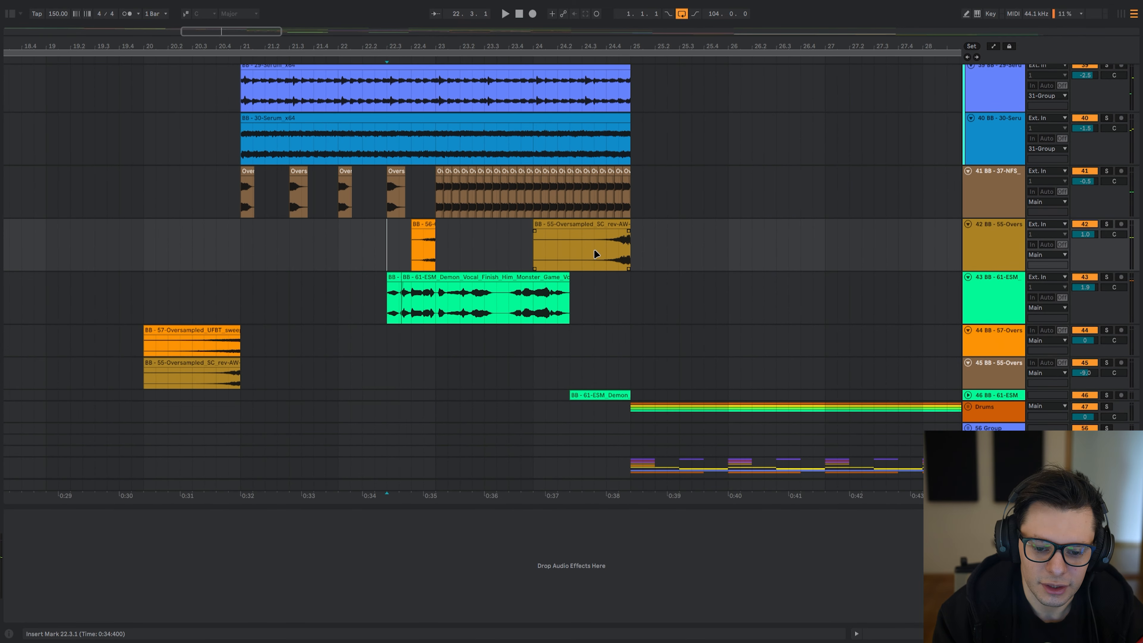
pyautogui.click(388, 309)
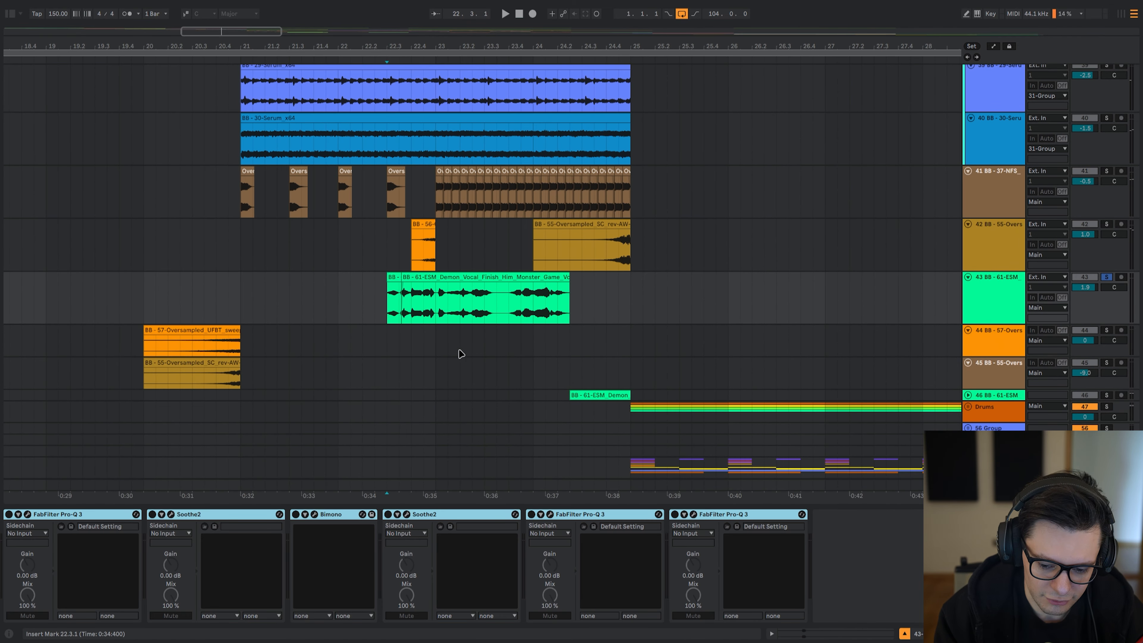
pyautogui.click(76, 518)
pyautogui.click(28, 515)
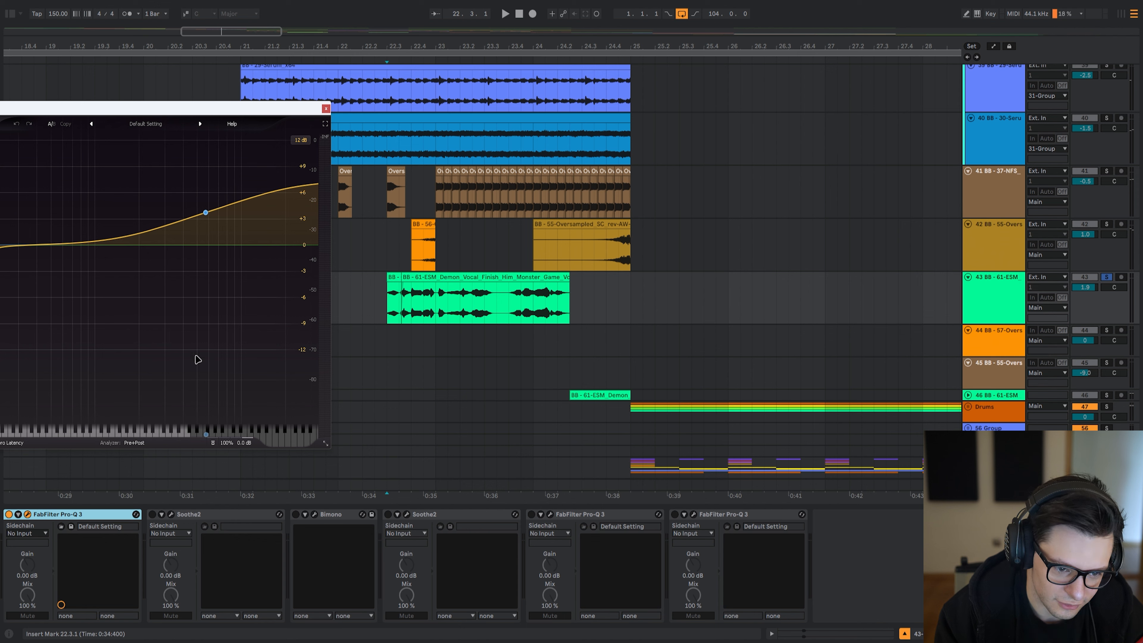
pyautogui.press('space')
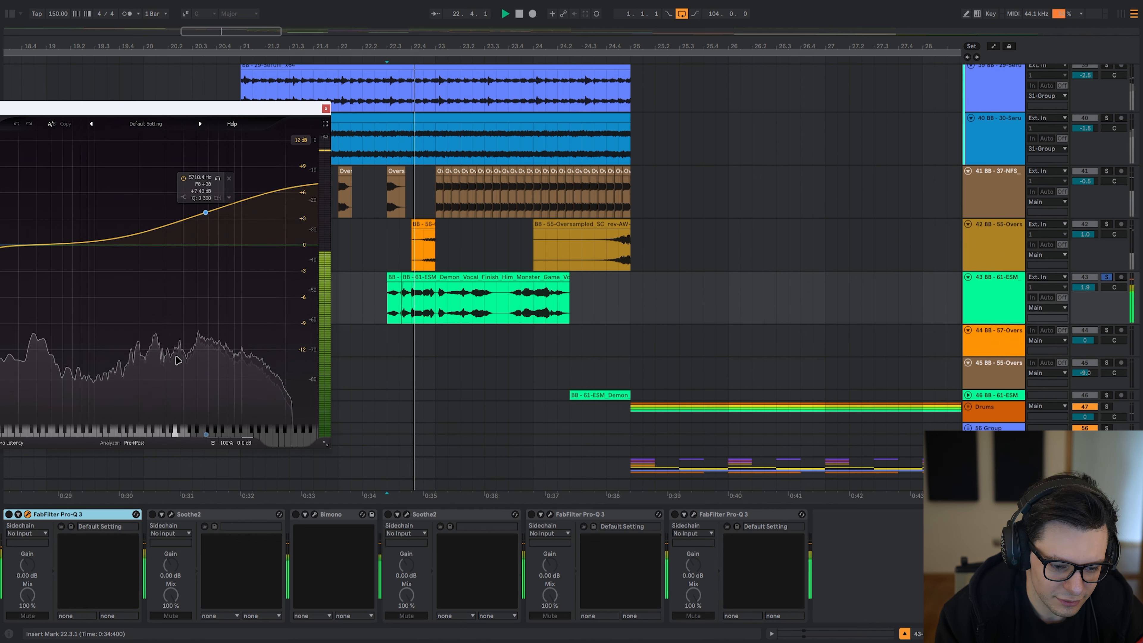
pyautogui.press('space')
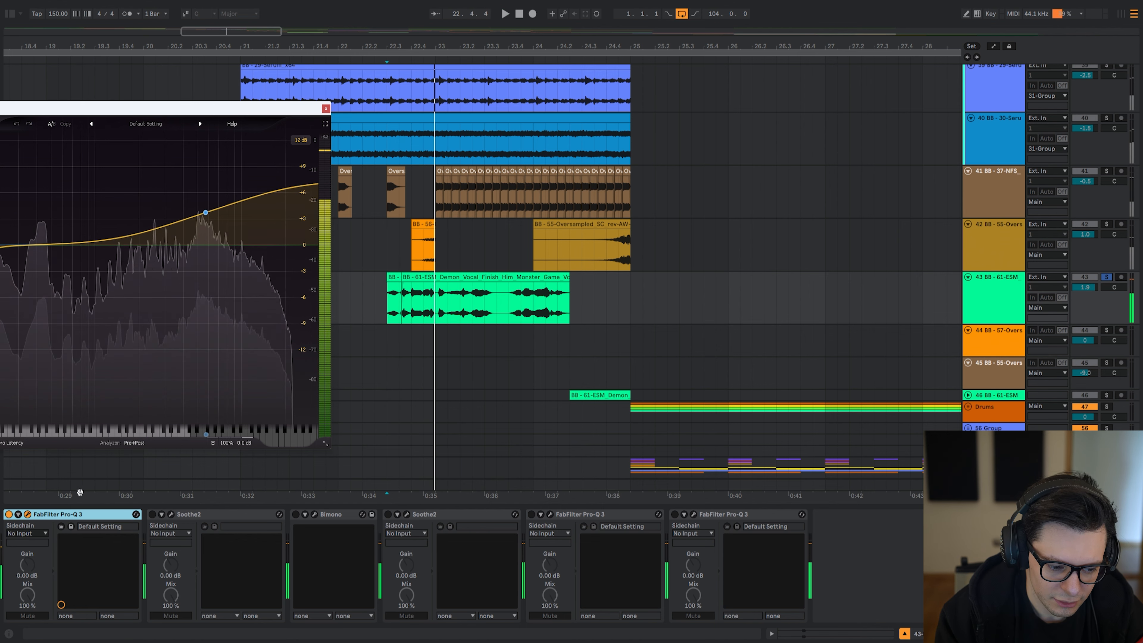
# - Enable the vocal's first Soothe2 and play the vocal through it, monitoring the delta signal
pyautogui.click(27, 515)
pyautogui.click(152, 515)
pyautogui.click(171, 515)
pyautogui.press('space')
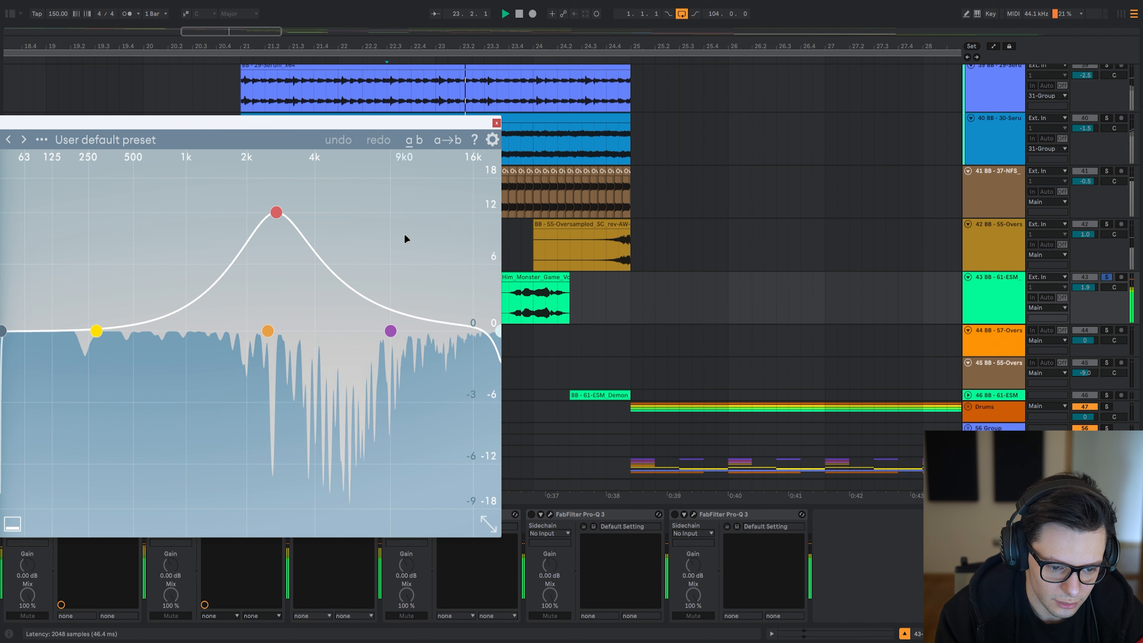
pyautogui.press('Escape')
pyautogui.press('space')
pyautogui.click(331, 514)
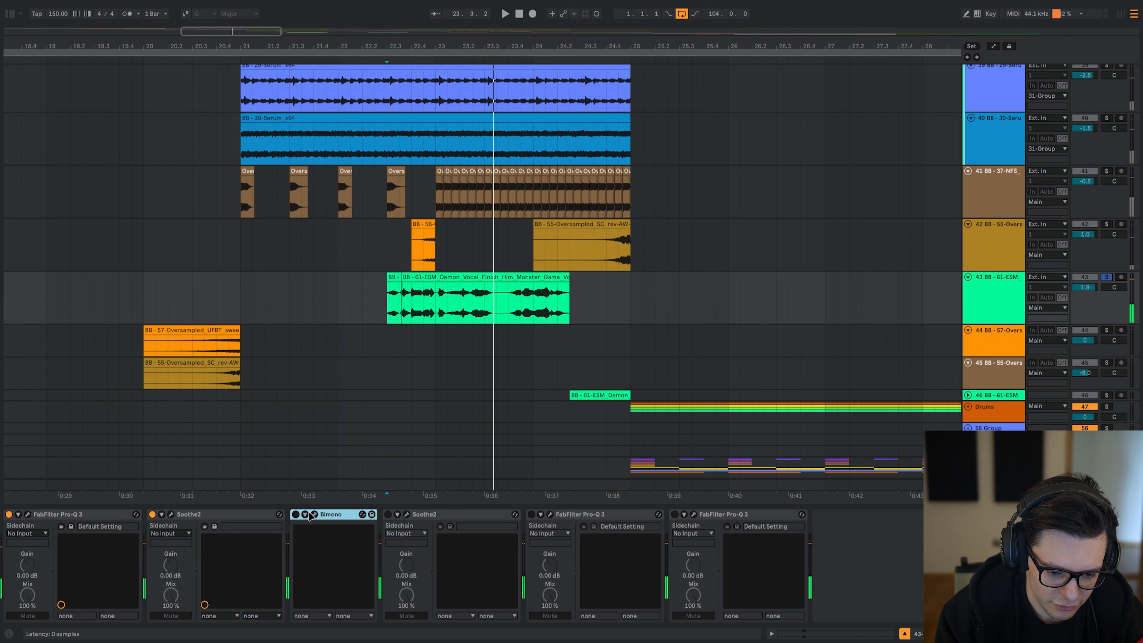
pyautogui.click(172, 514)
pyautogui.press('space')
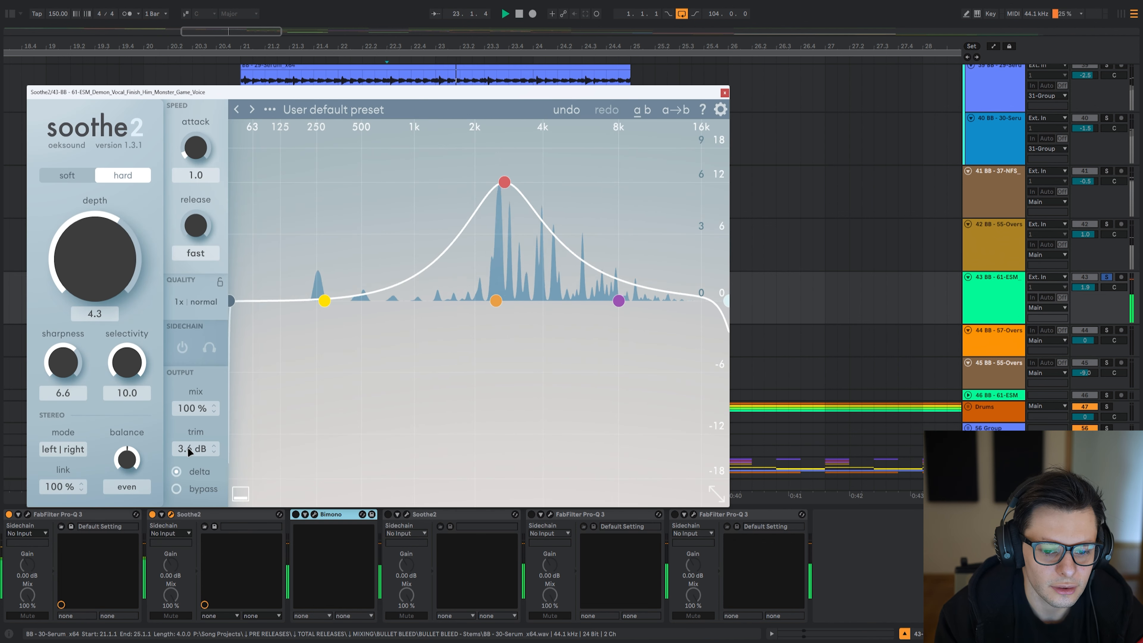
# - Enable and open Bimono on the vocal, then audition it in mono through the main channel's Utility
pyautogui.click(314, 514)
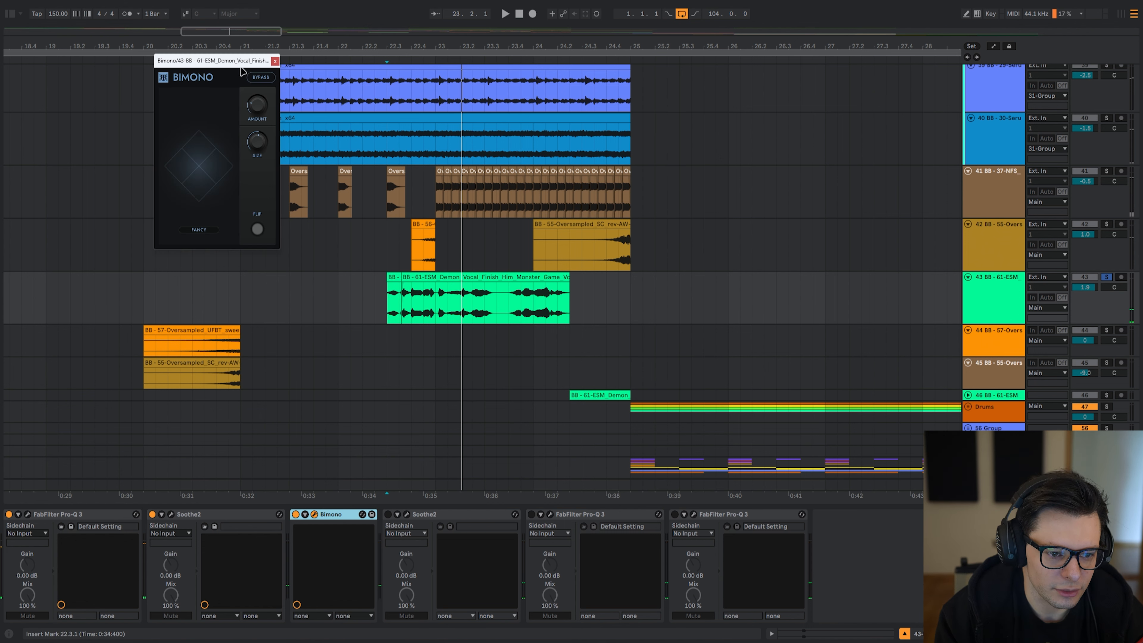
pyautogui.moveTo(242, 72); pyautogui.dragTo(453, 164)
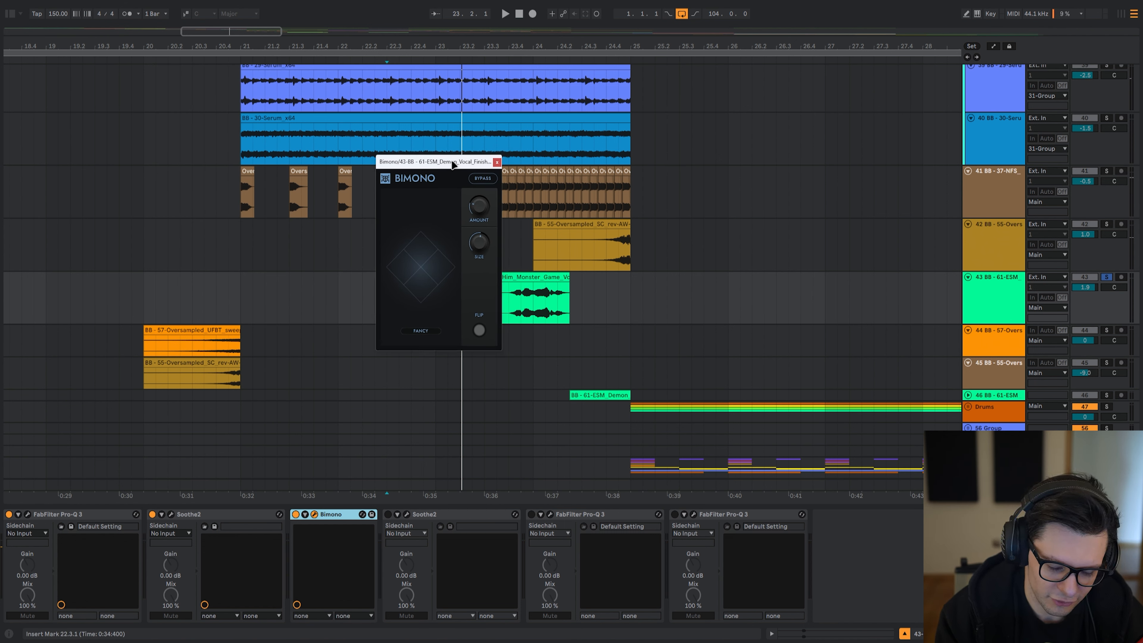
pyautogui.click(841, 475)
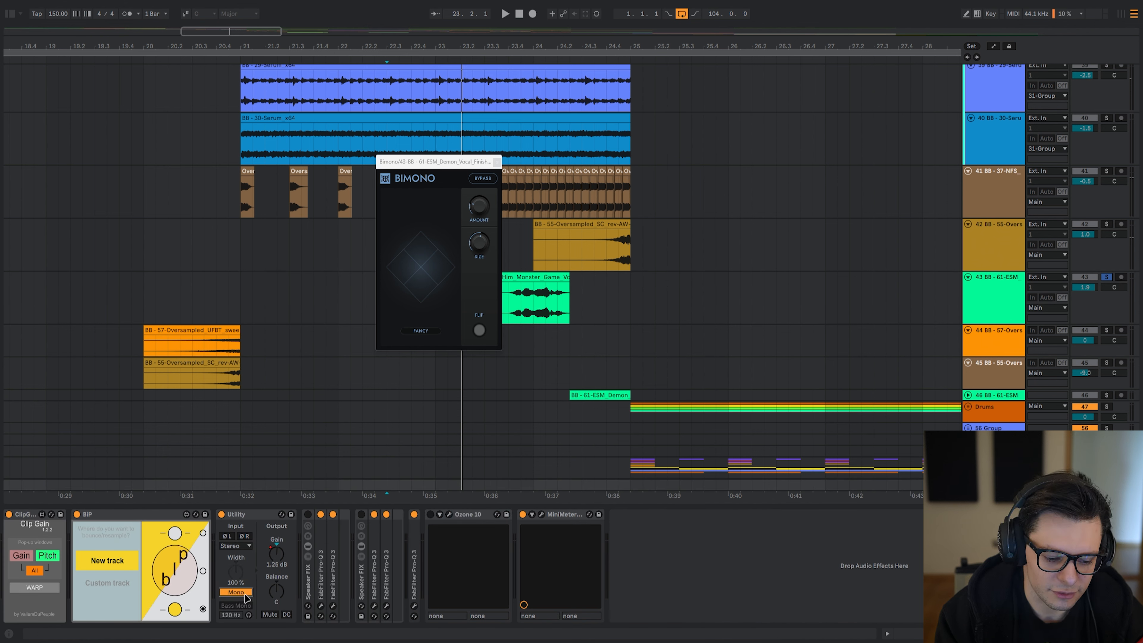
pyautogui.press('space')
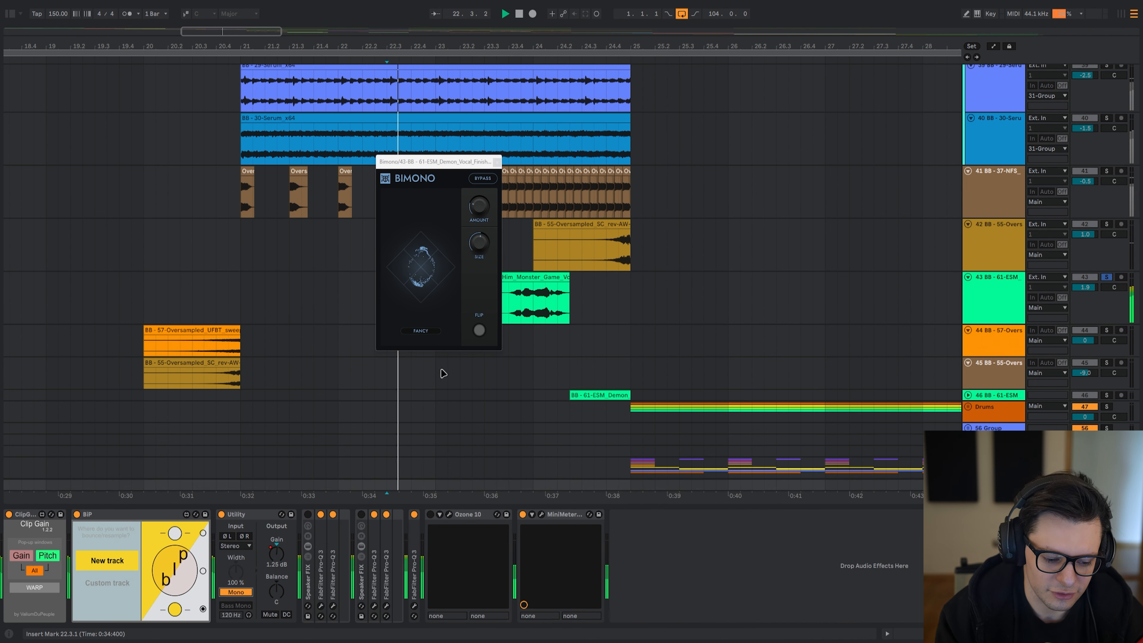
pyautogui.click(483, 179)
pyautogui.press('space')
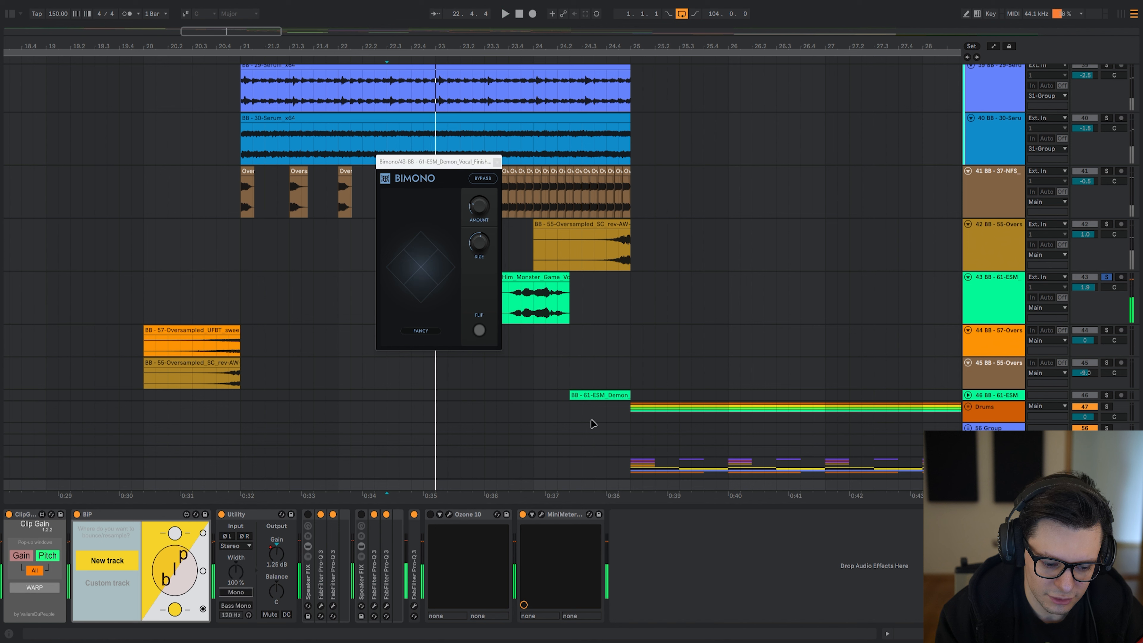
# - Play the vocal from 22.3.1 in stereo, comparing Bimono bypassed and active
pyautogui.press('space')
pyautogui.press('space')
pyautogui.click(490, 179)
pyautogui.press('space')
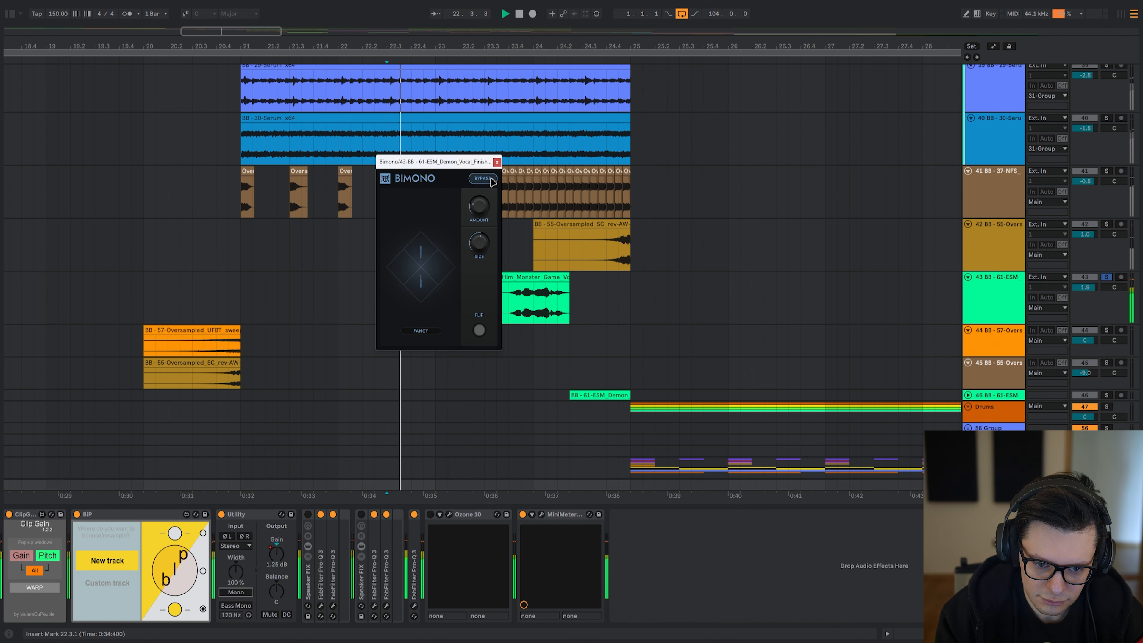
pyautogui.press('space')
pyautogui.click(491, 179)
pyautogui.press('space')
# - Reselect the 61-ESM vocal track, enable its second Soothe2 and play the vocal while watching the resonance reduction
pyautogui.click(992, 303)
pyautogui.press('space')
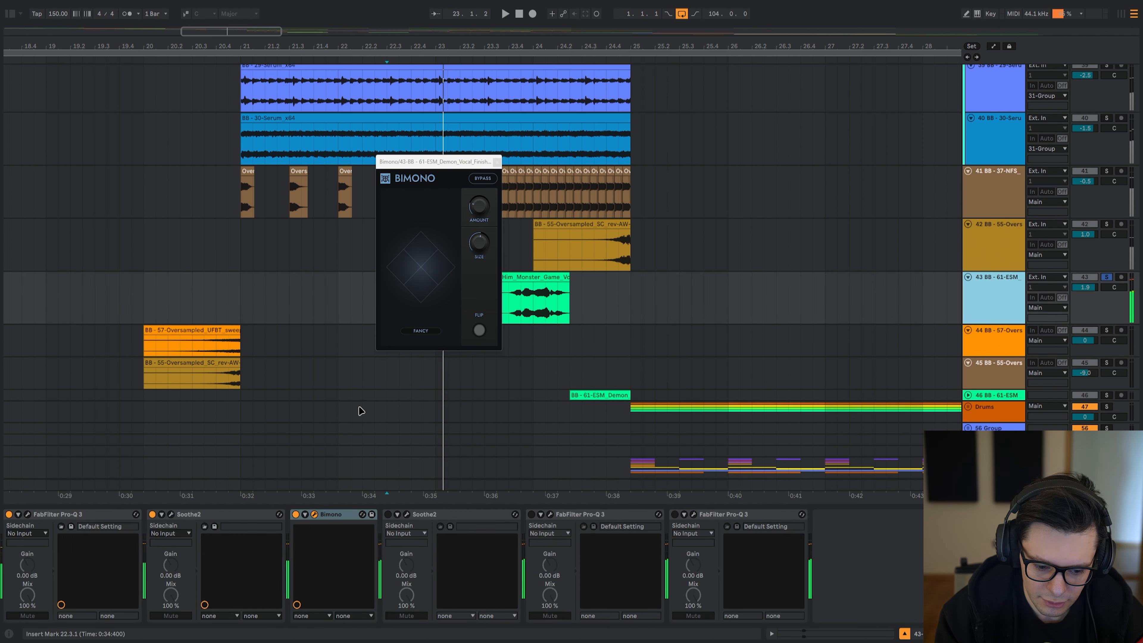
pyautogui.click(432, 519)
pyautogui.click(406, 514)
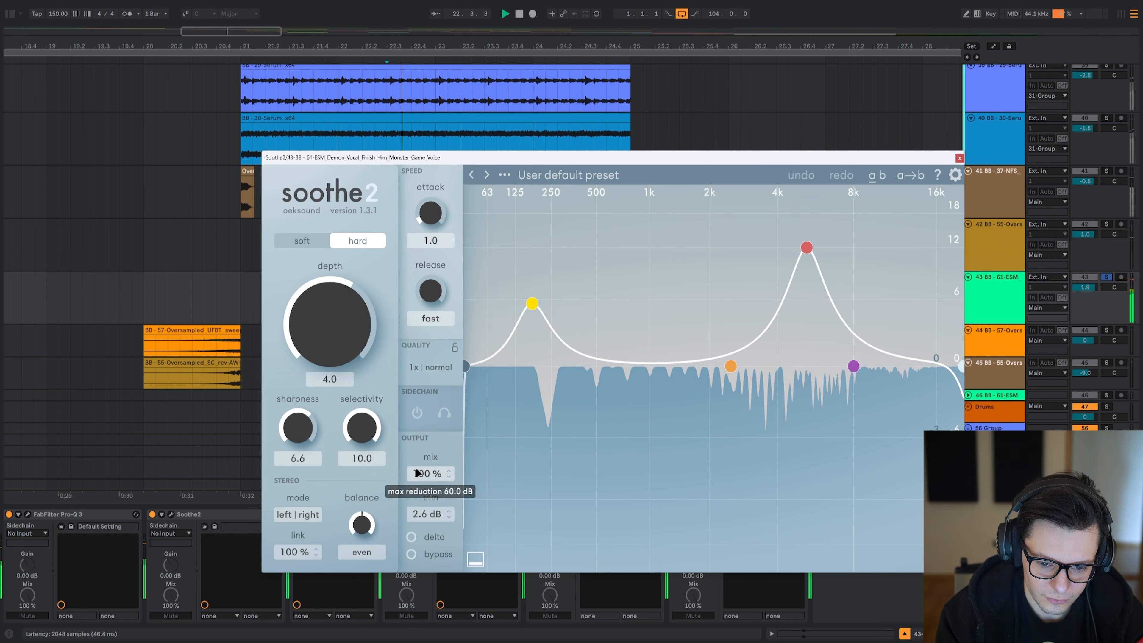
pyautogui.press('space')
pyautogui.press('space')
pyautogui.press('Escape')
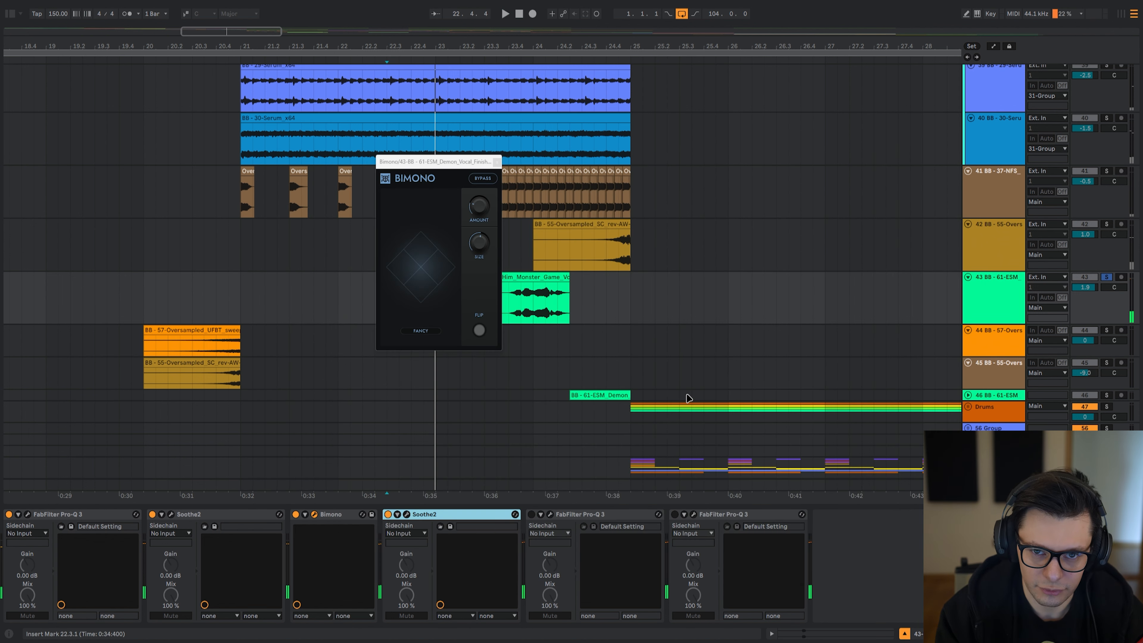
pyautogui.click(406, 514)
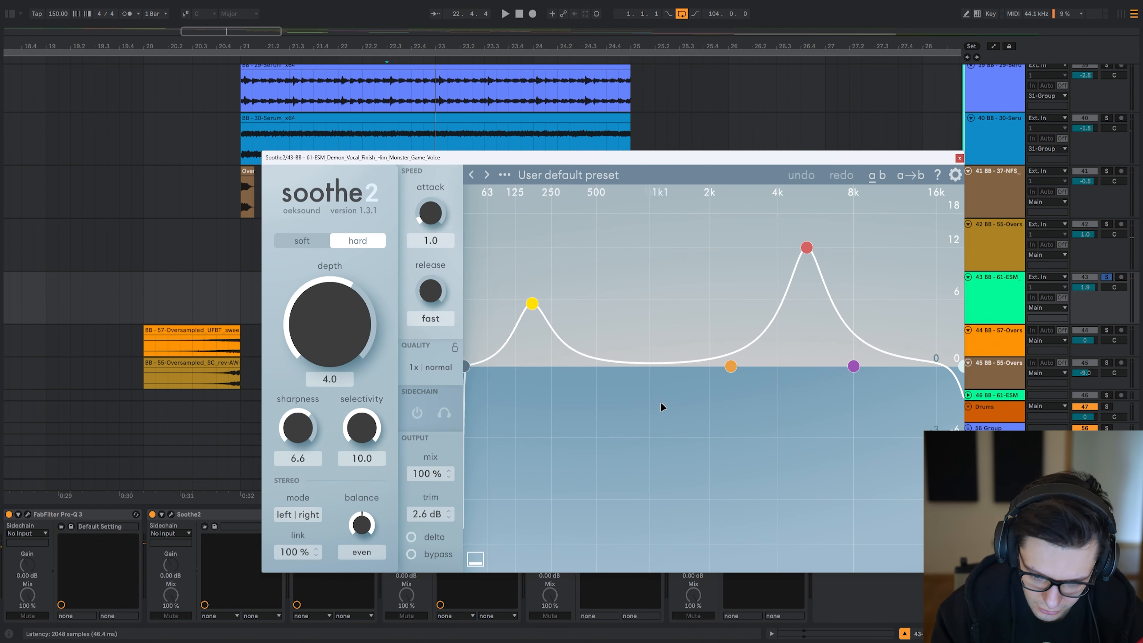
pyautogui.hotkey('ctrl', 'alt', 'p')
# - Enable and open the Pro-Q 3 following the second Soothe2 and select its wide -6.80 dB bell cut
pyautogui.click(554, 515)
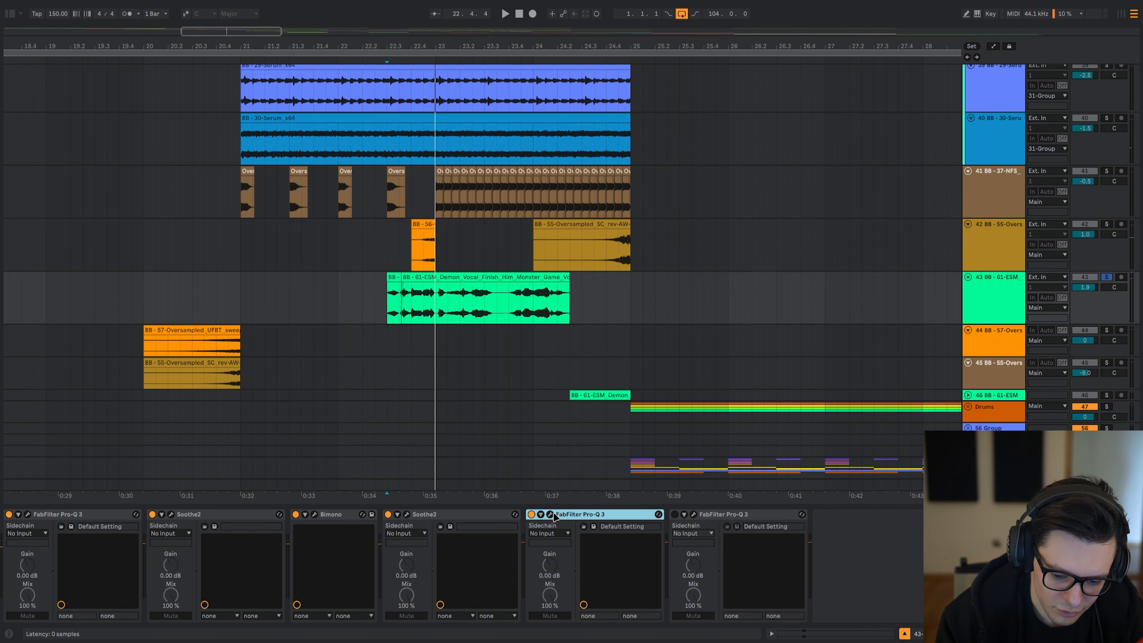
pyautogui.click(551, 514)
pyautogui.moveTo(237, 137); pyautogui.dragTo(576, 74)
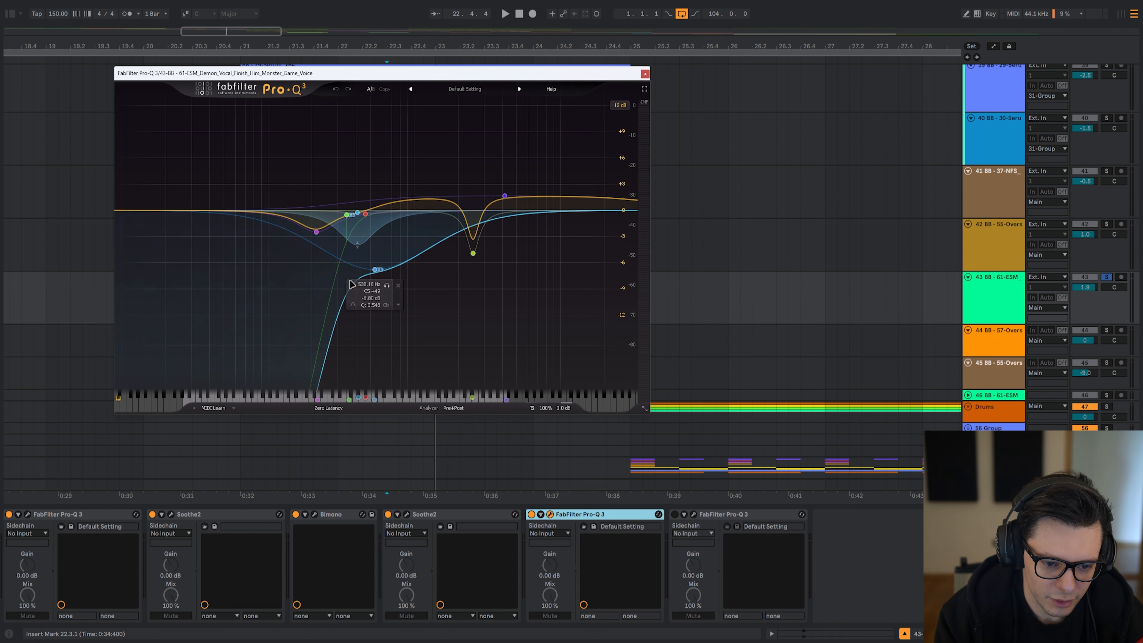
pyautogui.click(377, 270)
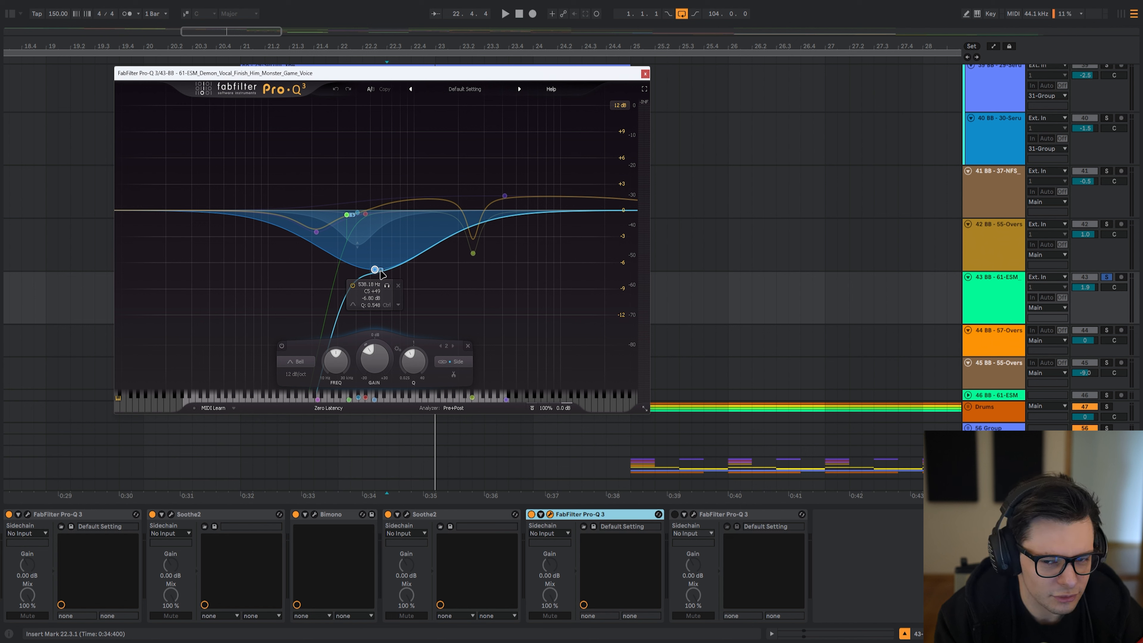
# - Play the vocal from 22.3.1 with this Pro-Q 3 switched off and on to compare its effect
pyautogui.press('space')
pyautogui.click(578, 516)
pyautogui.press('0')
pyautogui.press('space')
pyautogui.press('space')
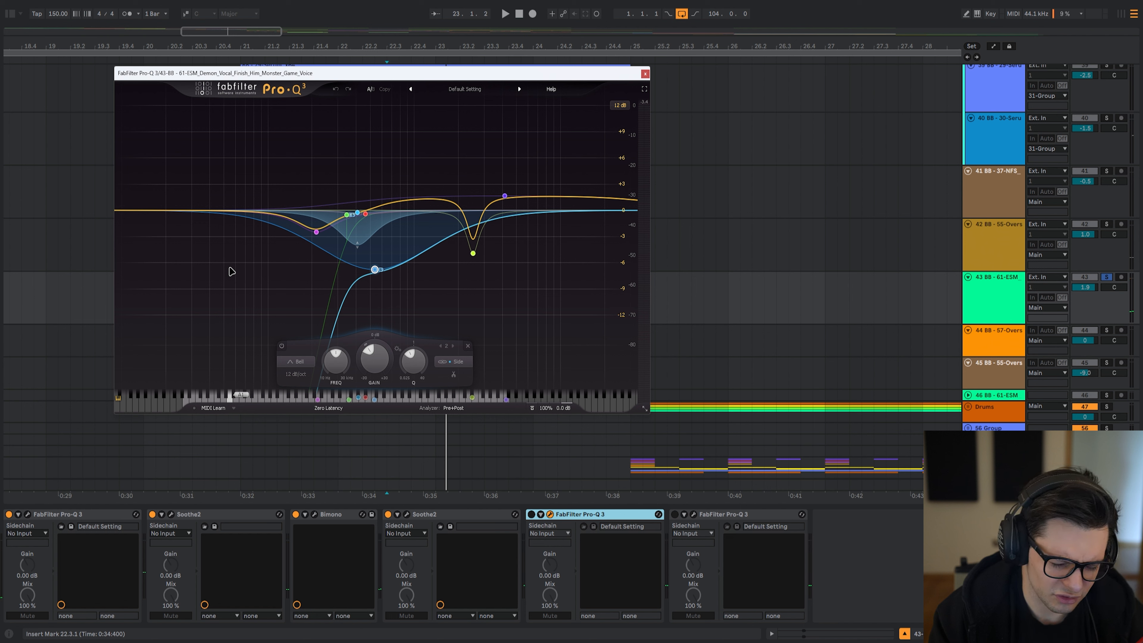
pyautogui.press('space')
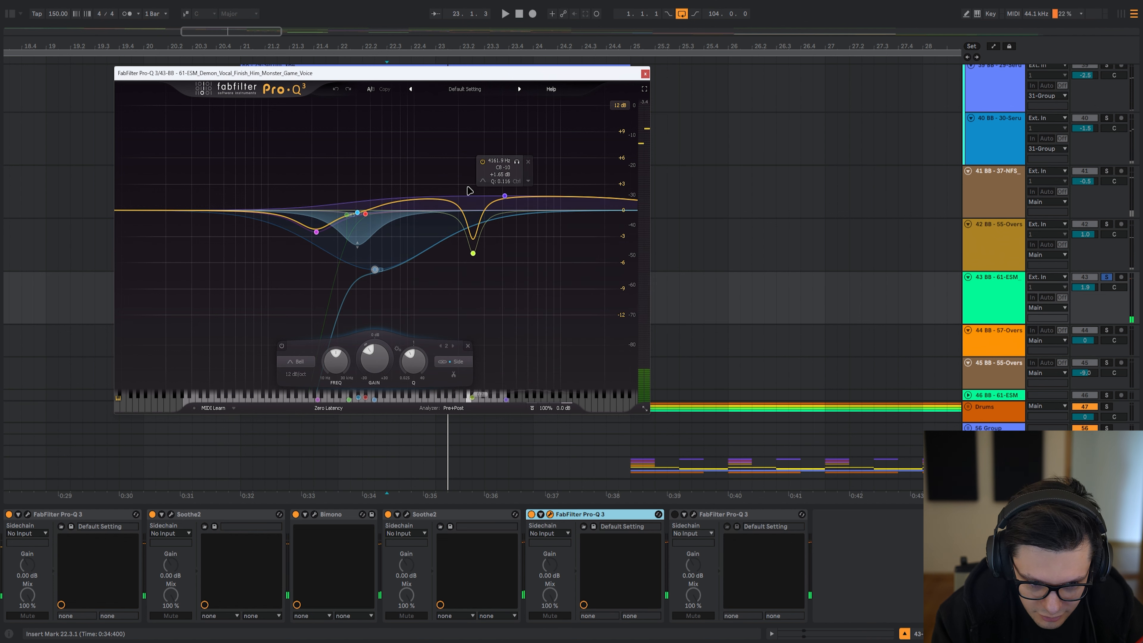
# - Enable and open the last Pro-Q 3 in the vocal chain and play the vocal from 22.3.1
pyautogui.click(694, 514)
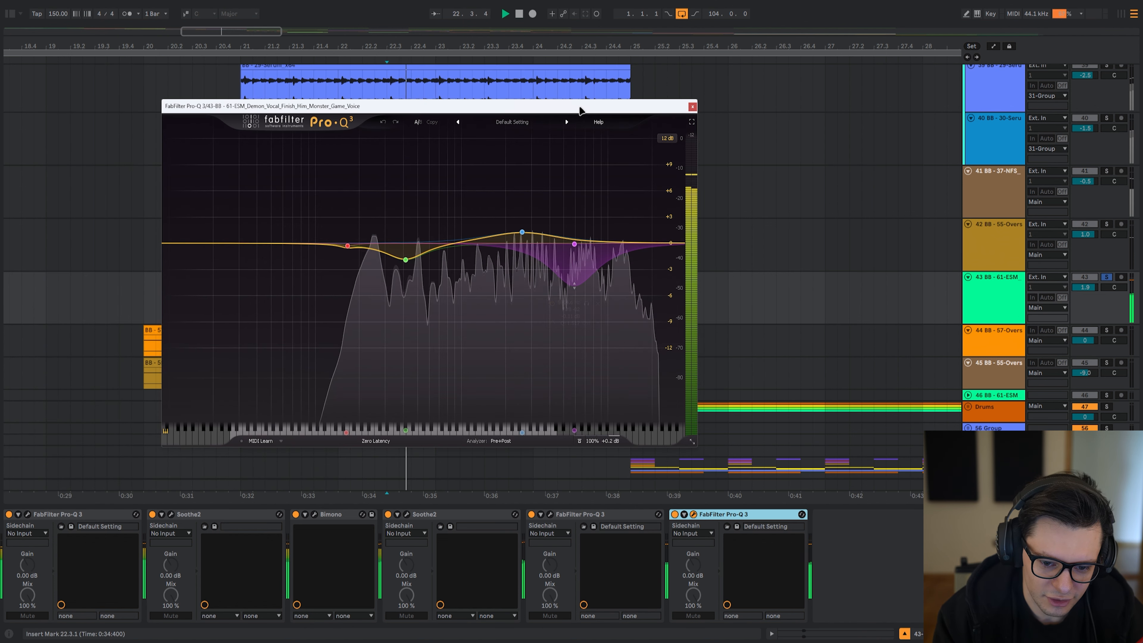
pyautogui.press('space')
pyautogui.moveTo(583, 247)
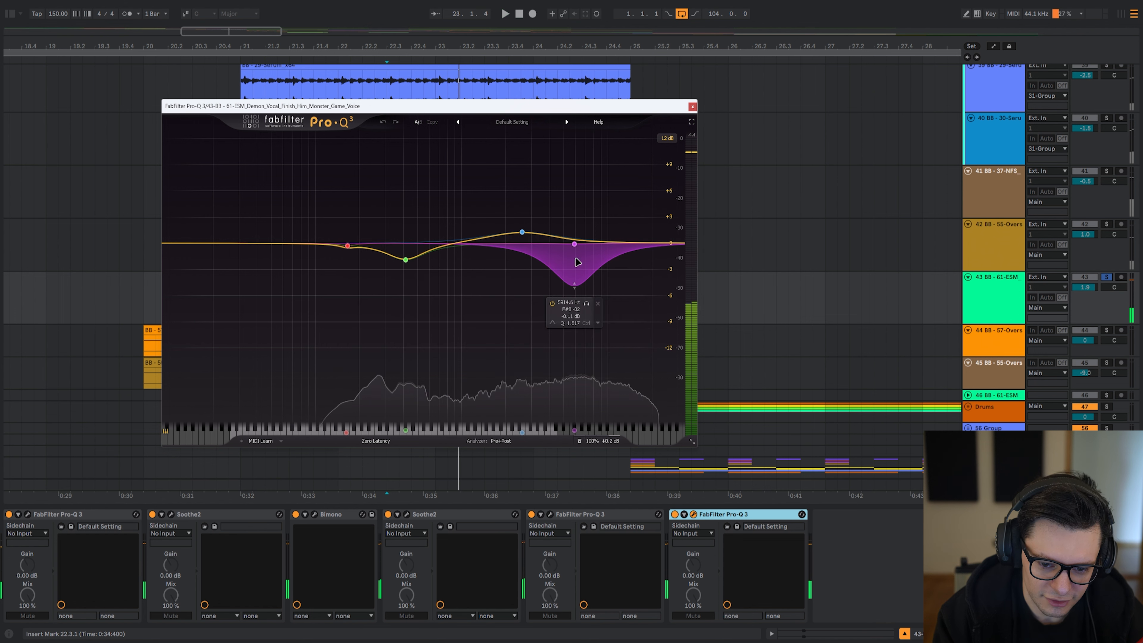
# - Compare the dynamic 5914.6 Hz band bypassed and active during playback, then solo that band
pyautogui.click(551, 307)
pyautogui.press('space')
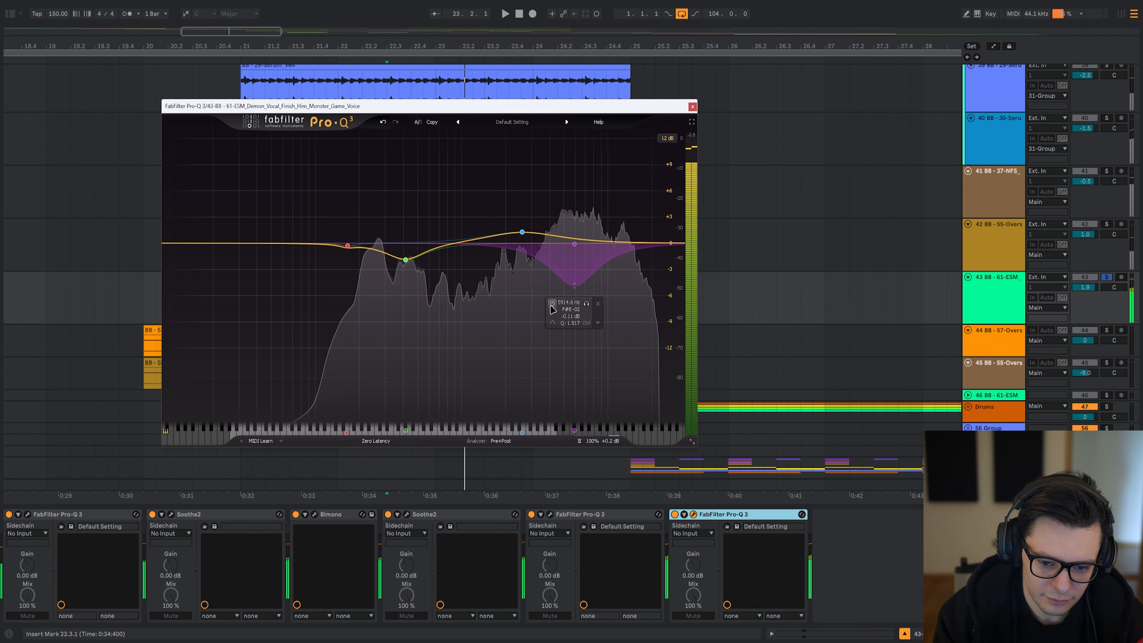
pyautogui.click(552, 307)
pyautogui.press('space')
pyautogui.click(586, 306)
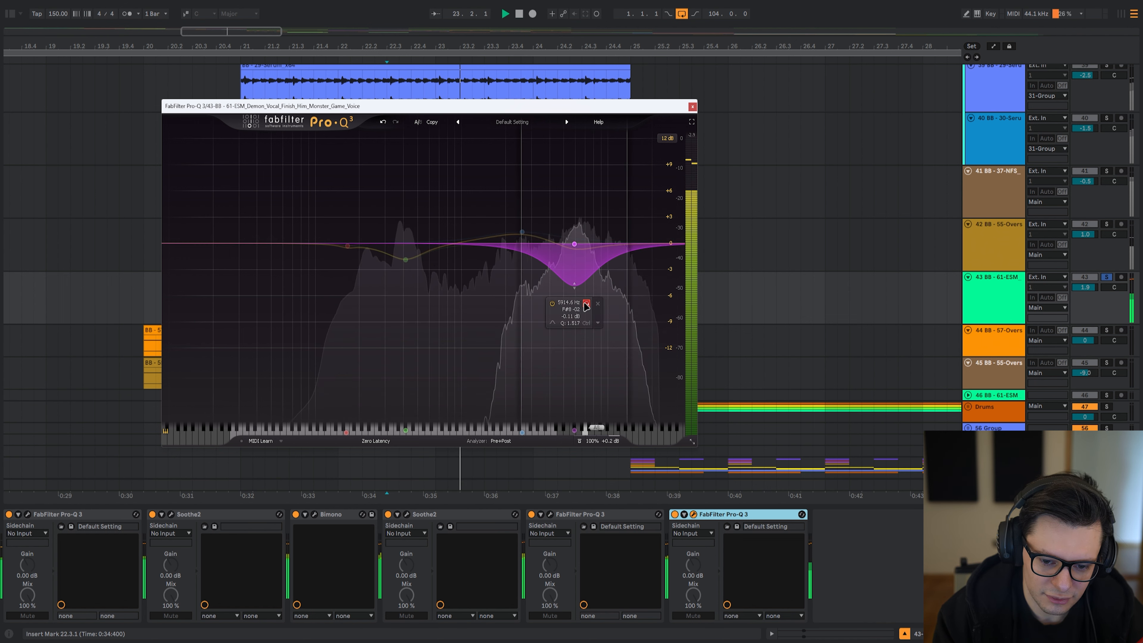
# - Listen to the vocal through the soloed 5914.6 Hz band, unsolo that band and close the EQ window
pyautogui.press('space')
pyautogui.press('space')
pyautogui.click(586, 304)
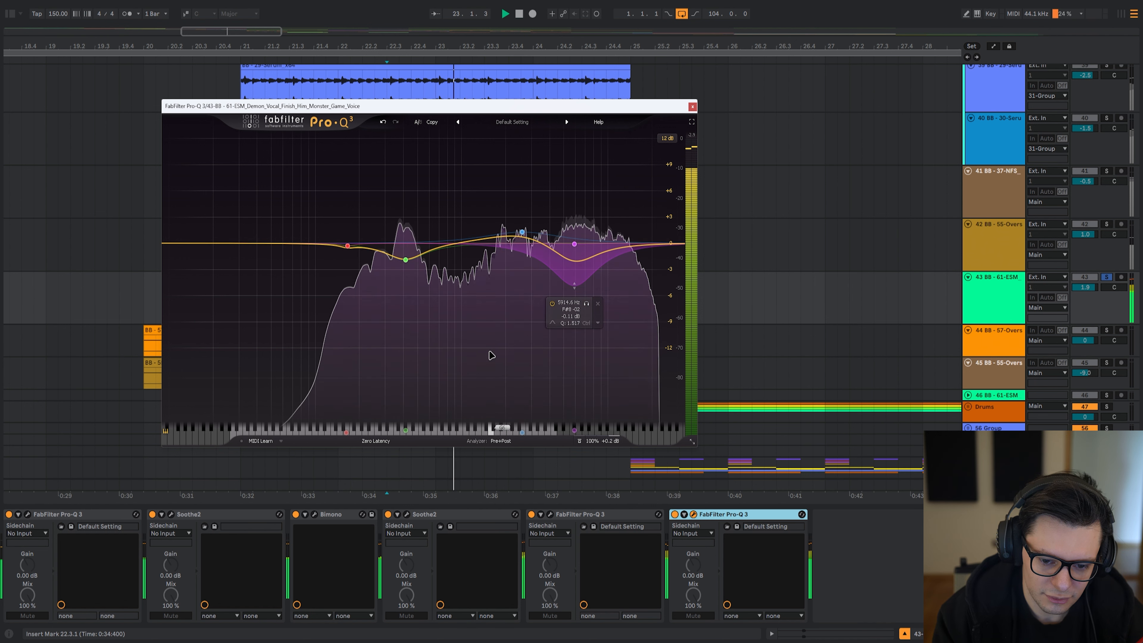
pyautogui.press('Escape')
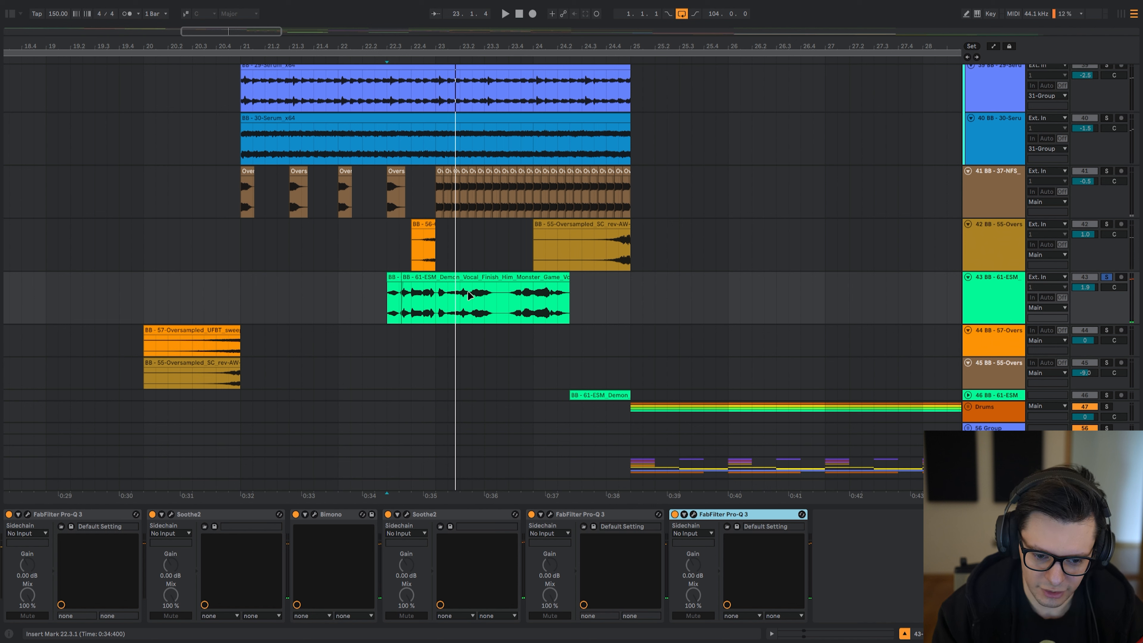
# - Play the soloed vocal from 22.3.1 with its whole effect chain selected, then unsolo the vocal track
pyautogui.press('space')
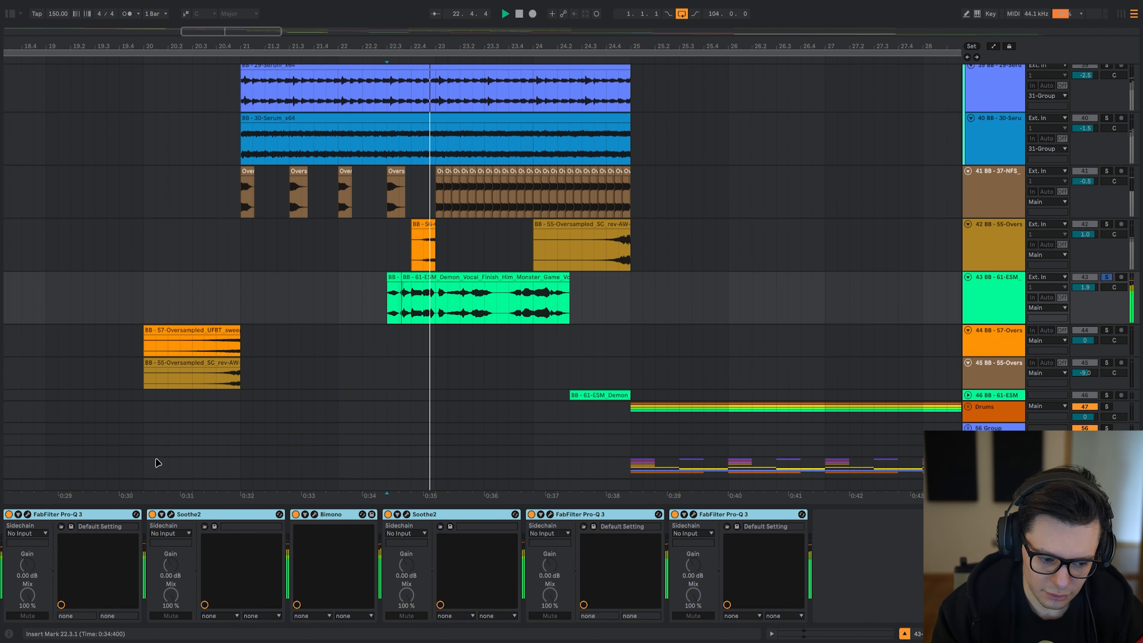
pyautogui.press('space')
pyautogui.press('s')
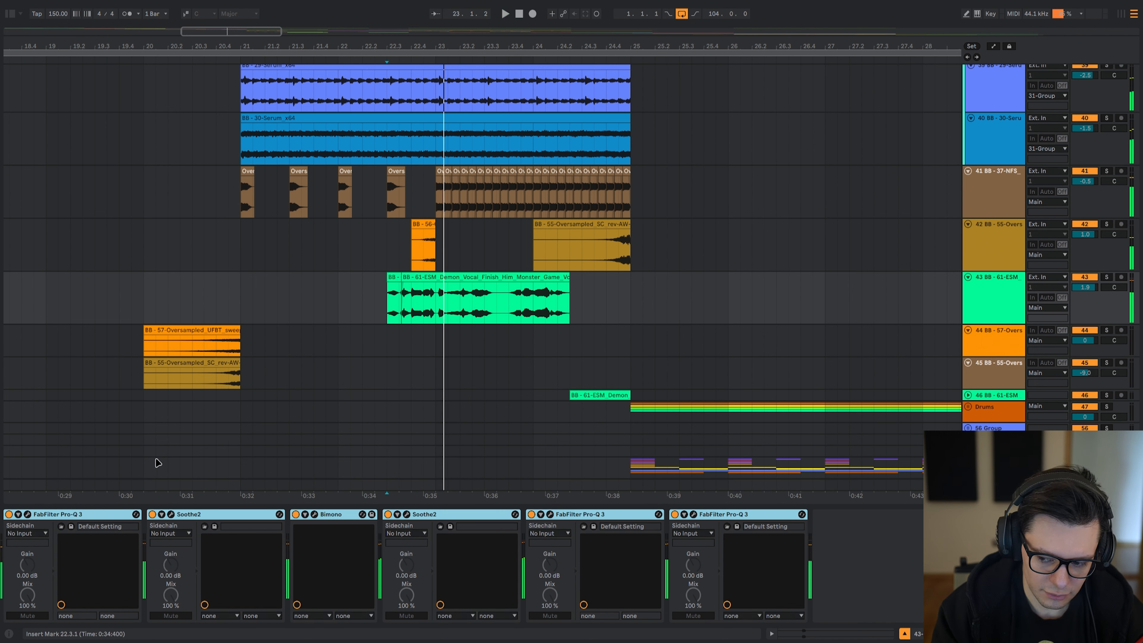
# - Compare the vocal's entire effect chain switched off and on while playing the full mix from 22.3.1
pyautogui.press('space')
pyautogui.press('0')
pyautogui.press('space')
pyautogui.press('space')
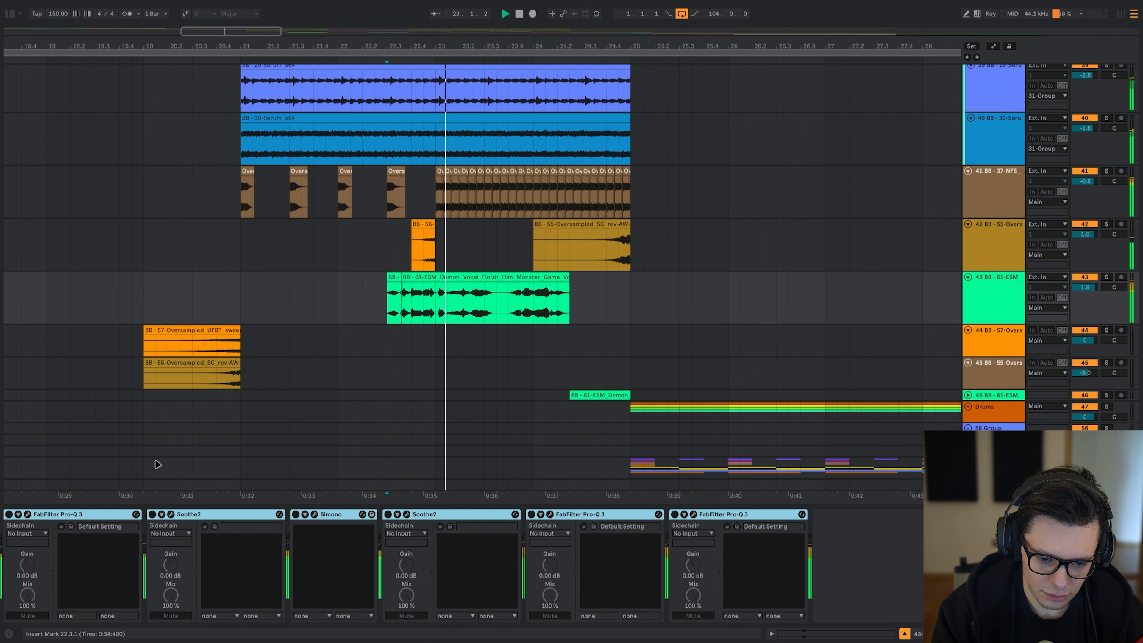
pyautogui.press('0')
pyautogui.press('space')
pyautogui.press('space')
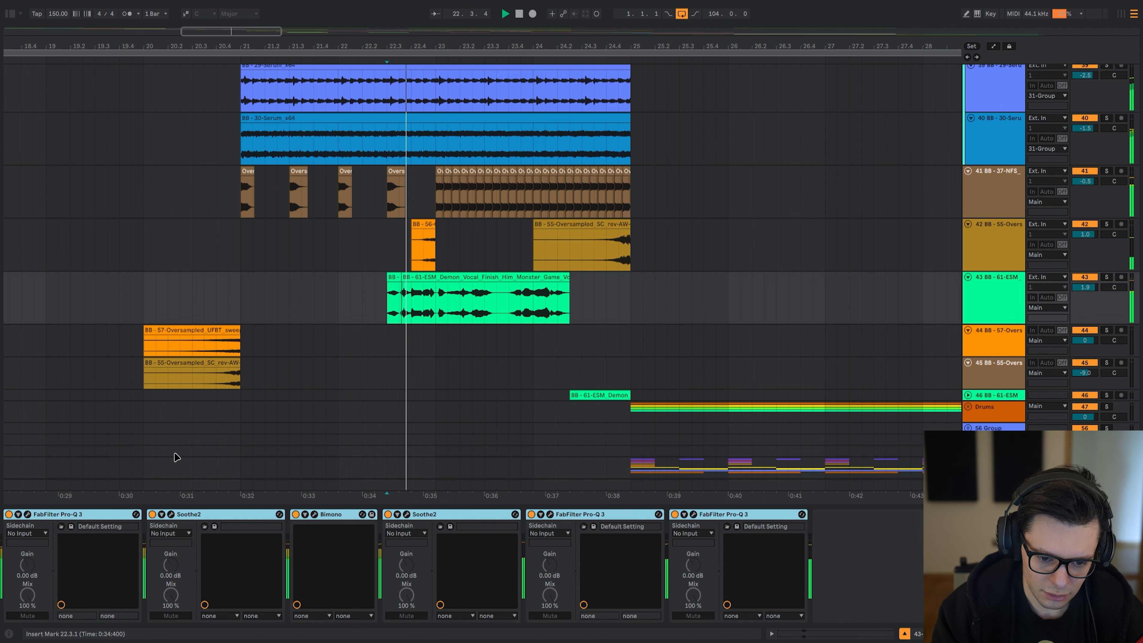
# - Play the soloed vocal clip on track 46 from 24.2.3 through its Pro-Q 3 and Soothe2
pyautogui.click(516, 313)
pyautogui.press('space')
pyautogui.moveTo(613, 428); pyautogui.dragTo(603, 428)
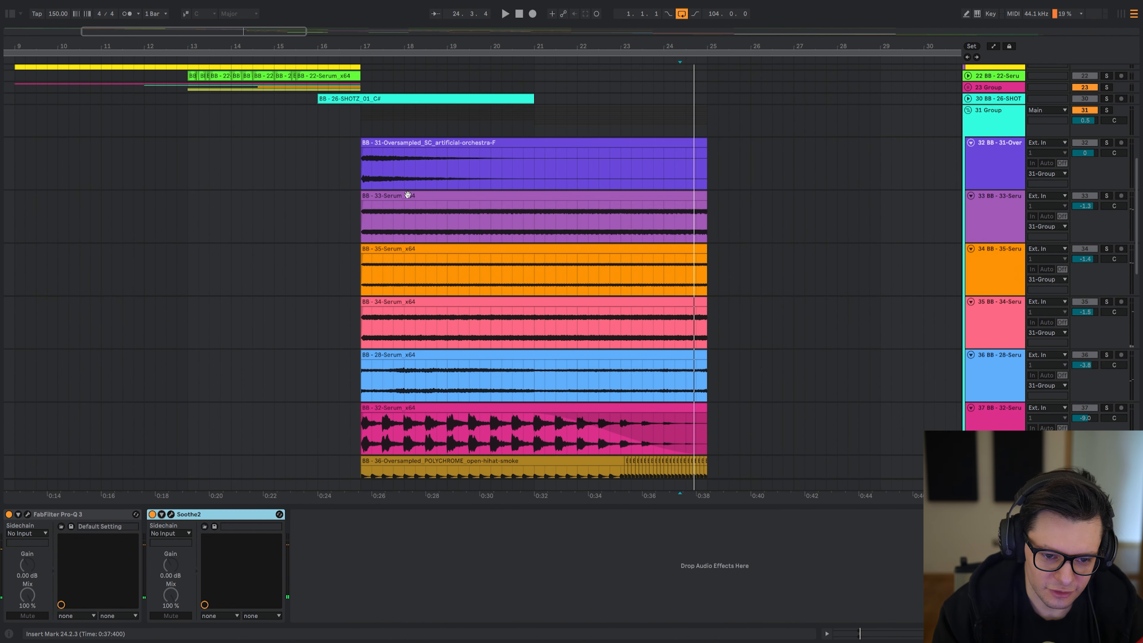
# - Solo the 31 Group, enable and open its Thermal effect, and play the group from 17.1.1
pyautogui.click(367, 131)
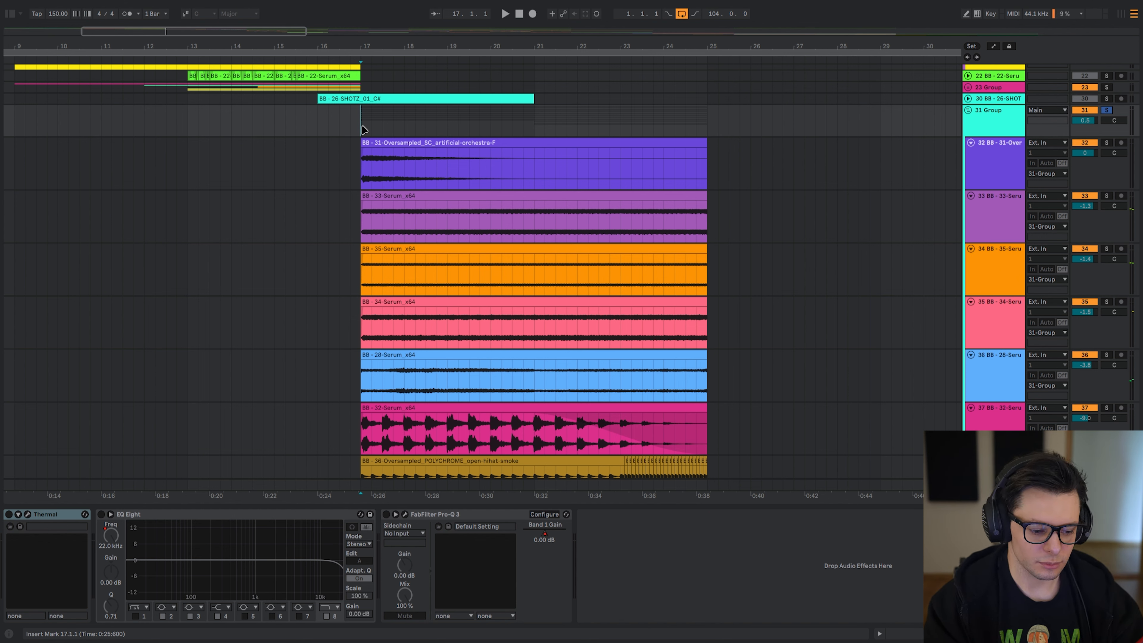
pyautogui.click(28, 516)
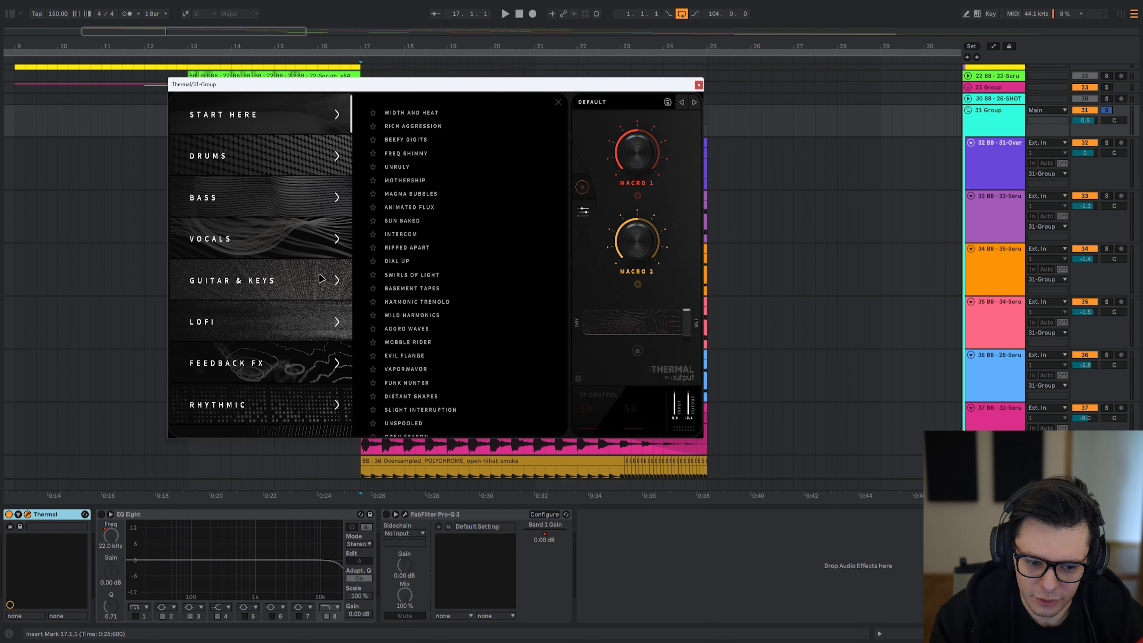
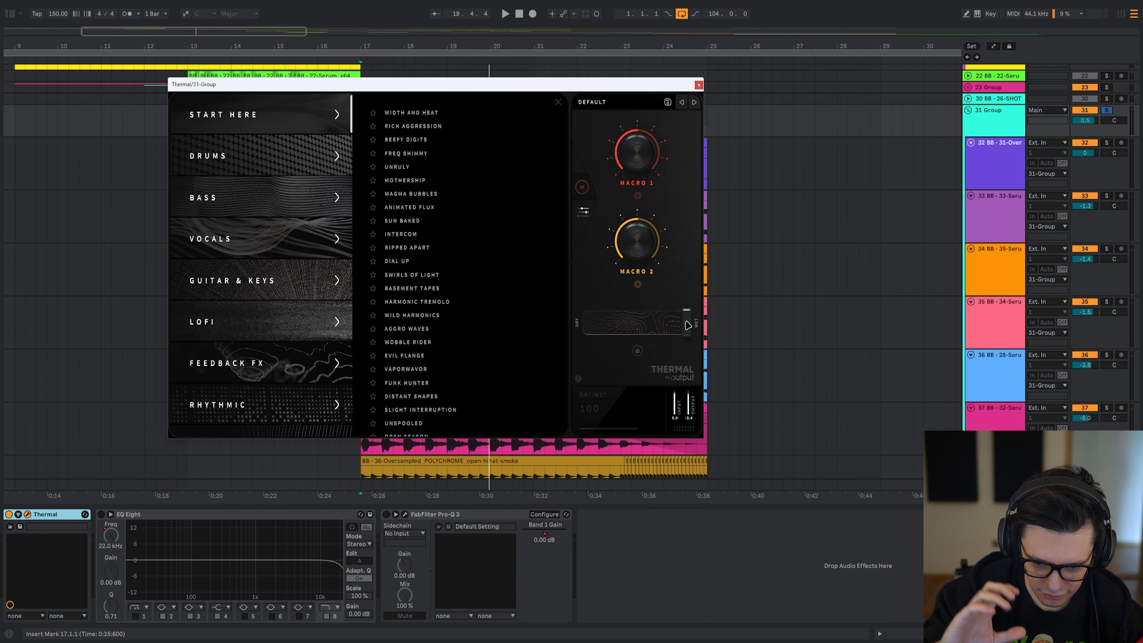
pyautogui.press('space')
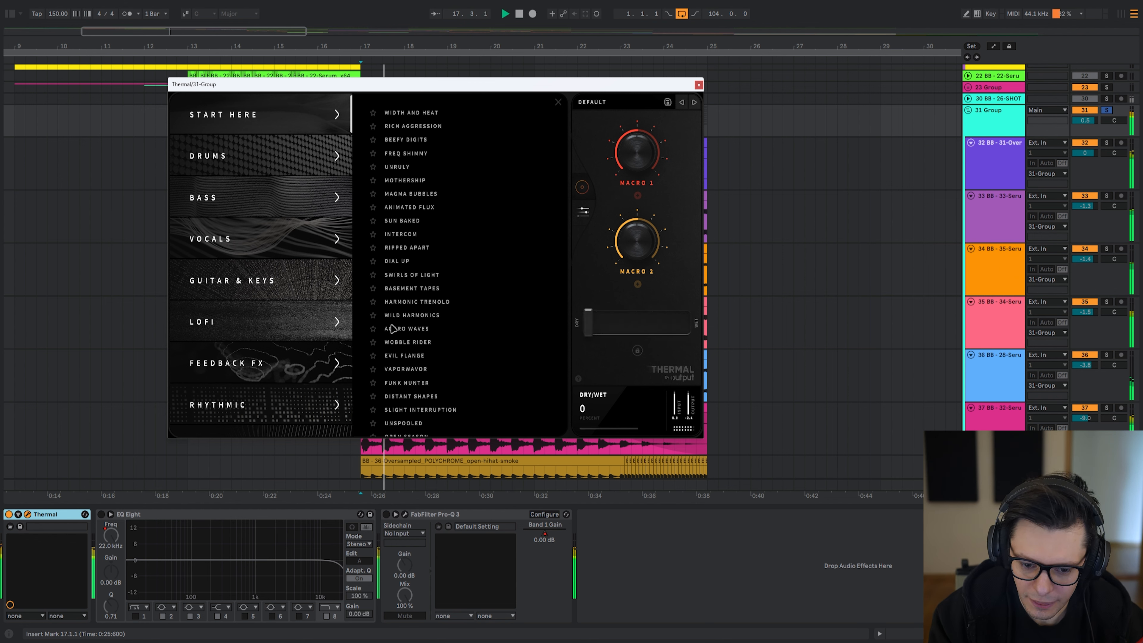
pyautogui.press('space')
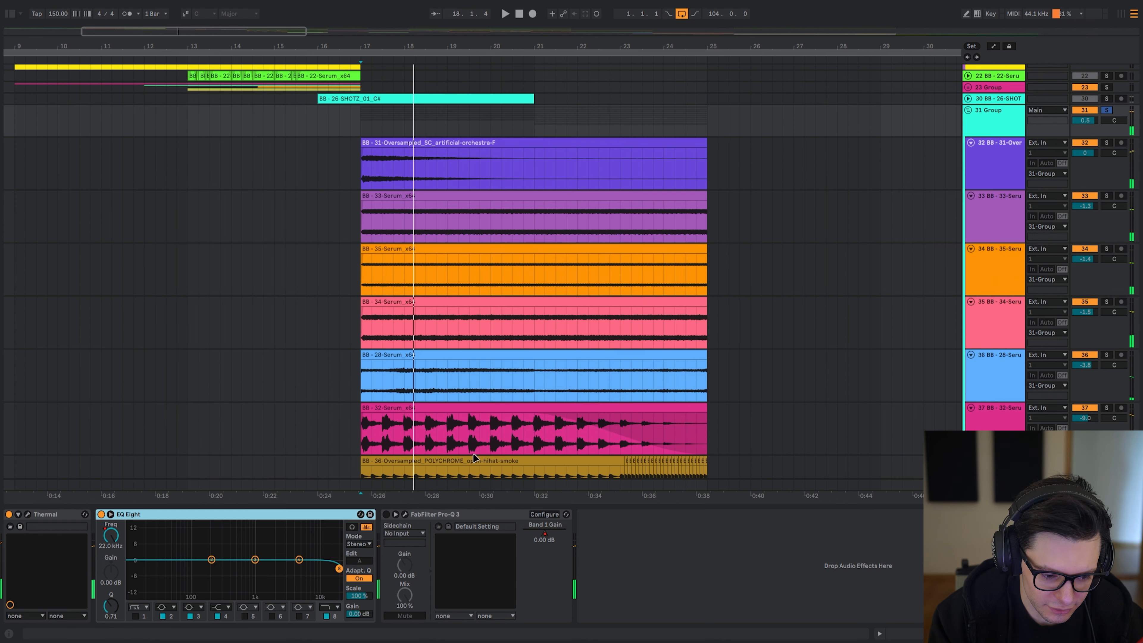
# - Play the end of the 31 Group from 23.4.1 through its EQ Eight and enable its Pro-Q 3
pyautogui.click(655, 118)
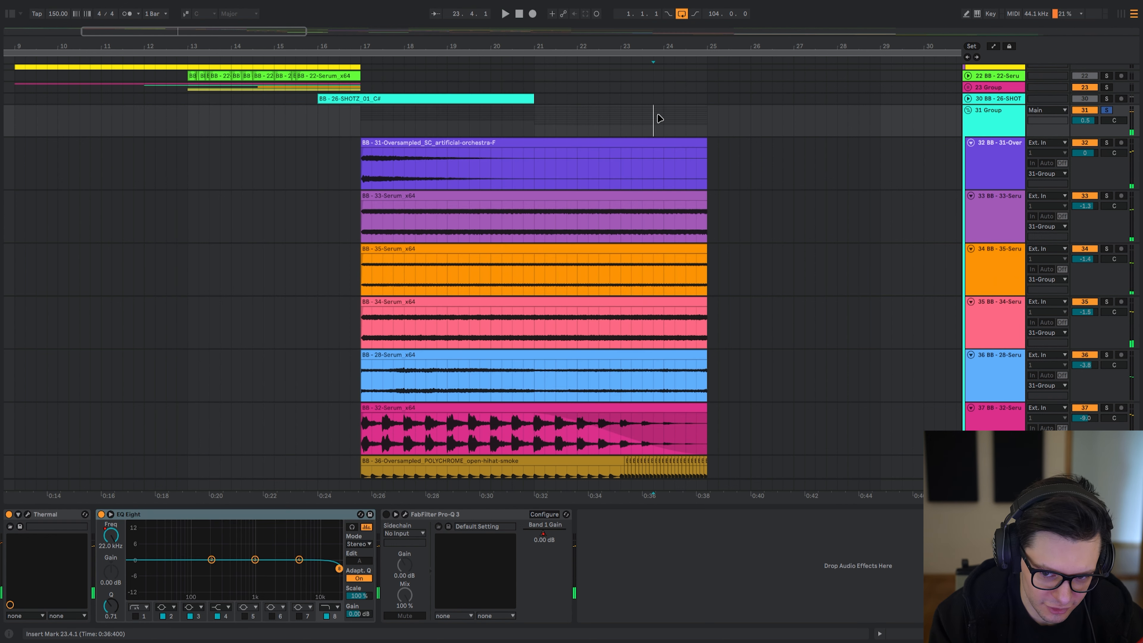
pyautogui.press('space')
pyautogui.click(683, 120)
pyautogui.click(386, 515)
pyautogui.press('space')
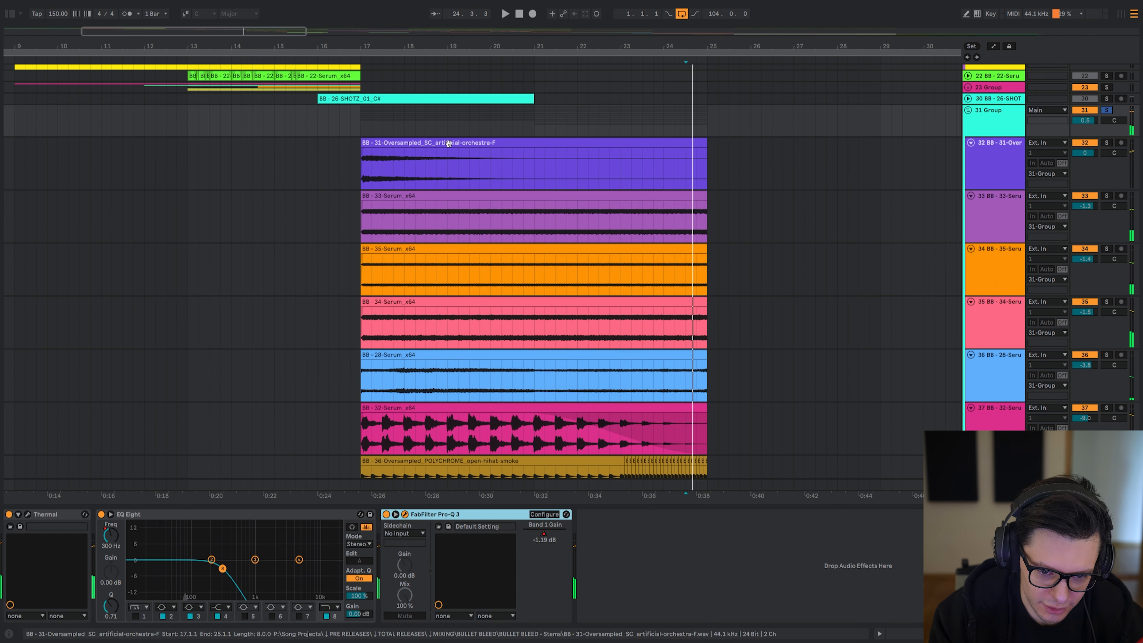
# - Open the group's Pro-Q 3, audition its 764.84 Hz band, and play the group from 23.1.1, 22.4.1 and 22.1.1
pyautogui.click(358, 125)
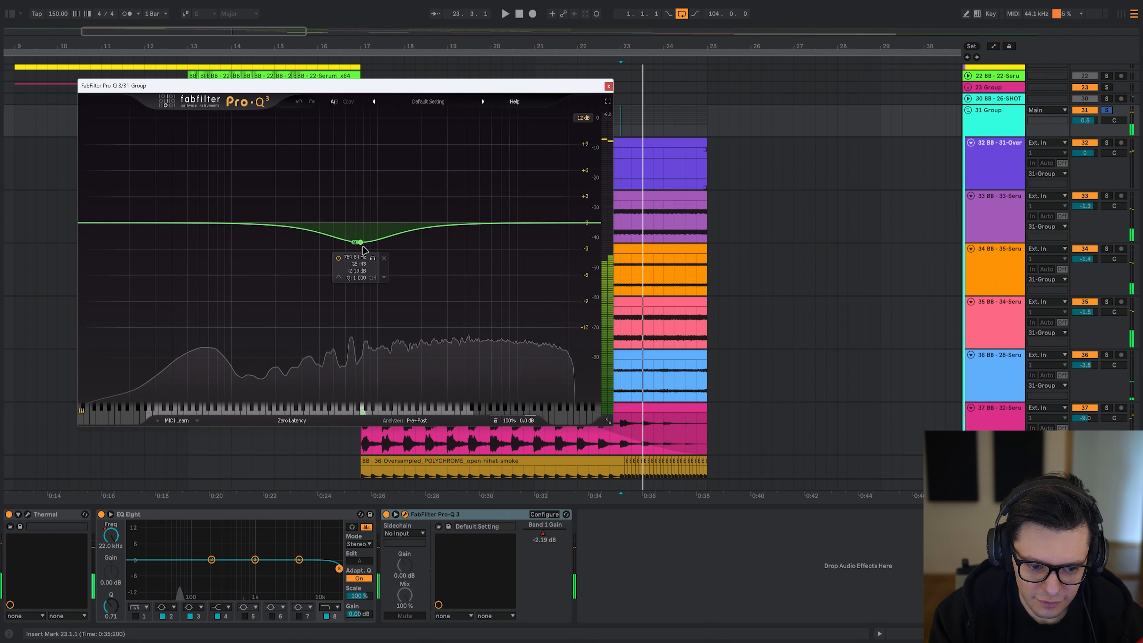
pyautogui.press('space')
pyautogui.click(373, 258)
pyautogui.press('space')
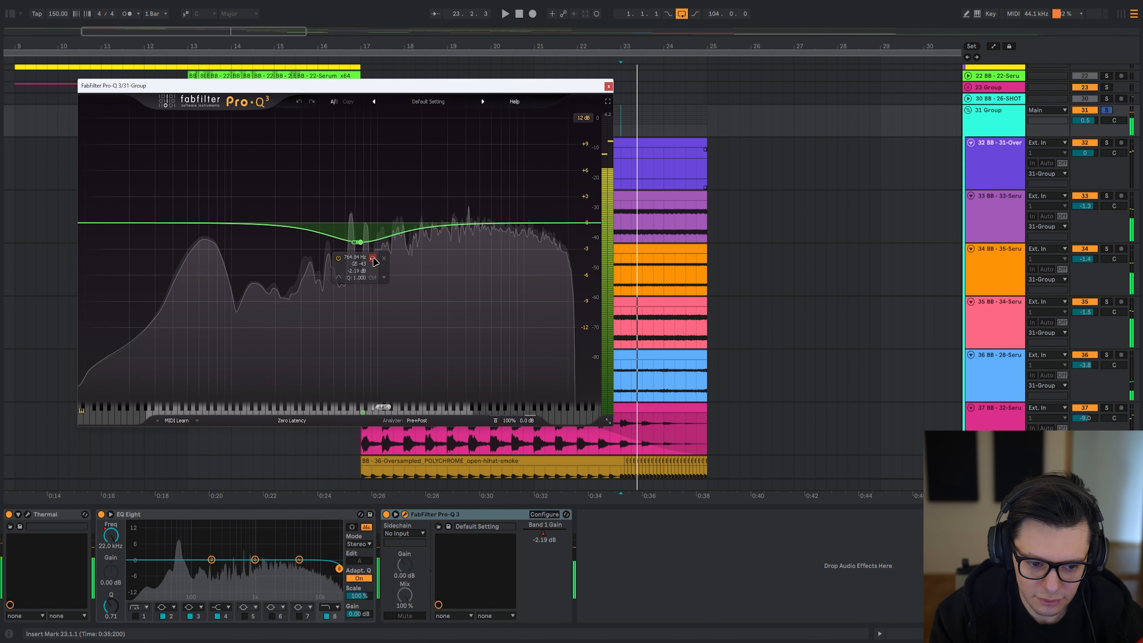
pyautogui.click(611, 124)
pyautogui.press('space')
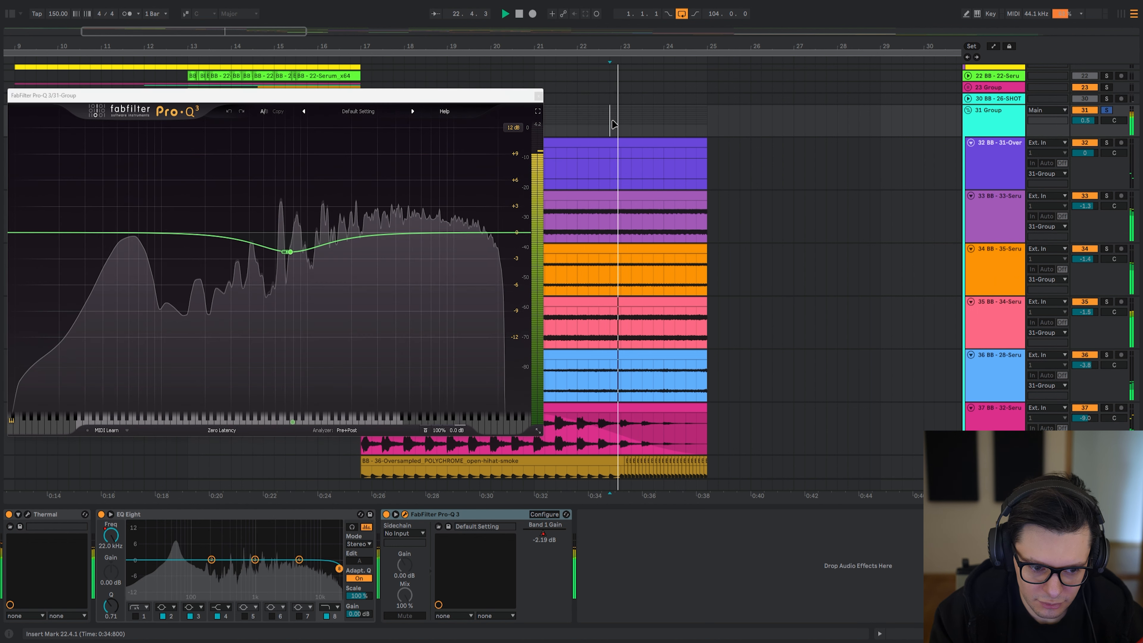
pyautogui.click(577, 121)
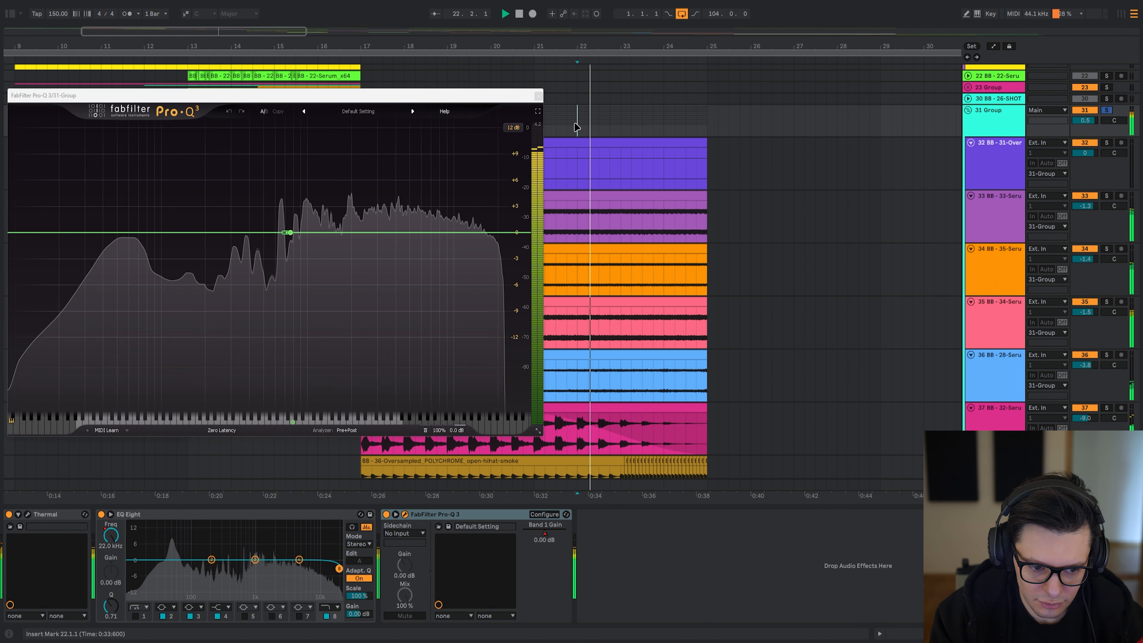
pyautogui.moveTo(271, 285)
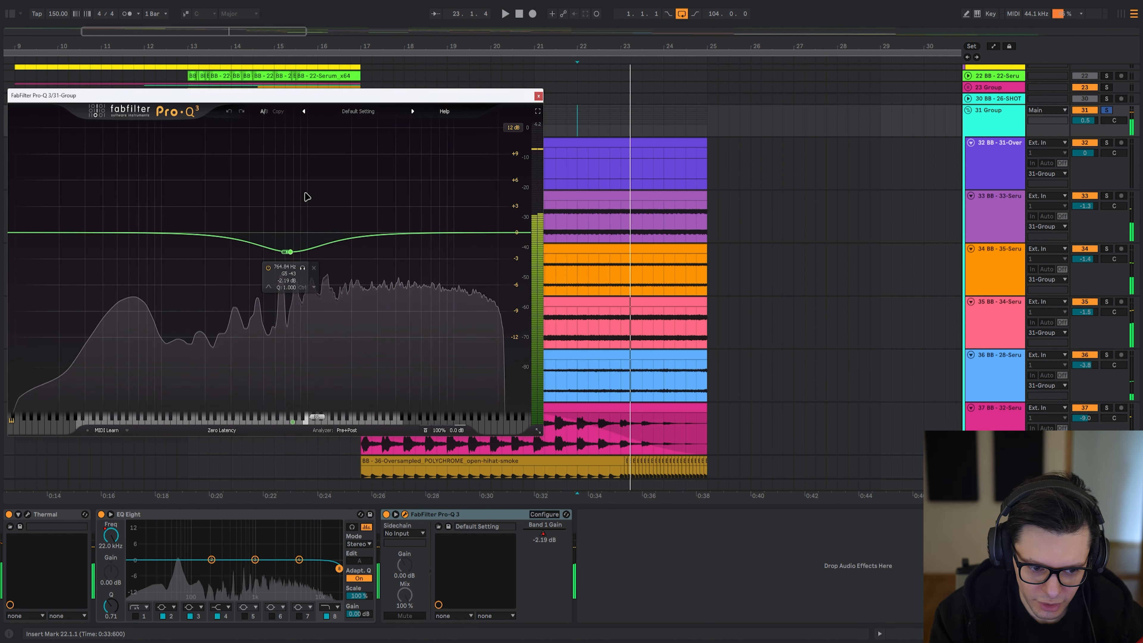
# - Hide the EQ window, solo the vocal on track 43 and play it from 22.3.1
pyautogui.hotkey('ctrl', 'alt', 'p')
pyautogui.scroll(-10, 730, 217)
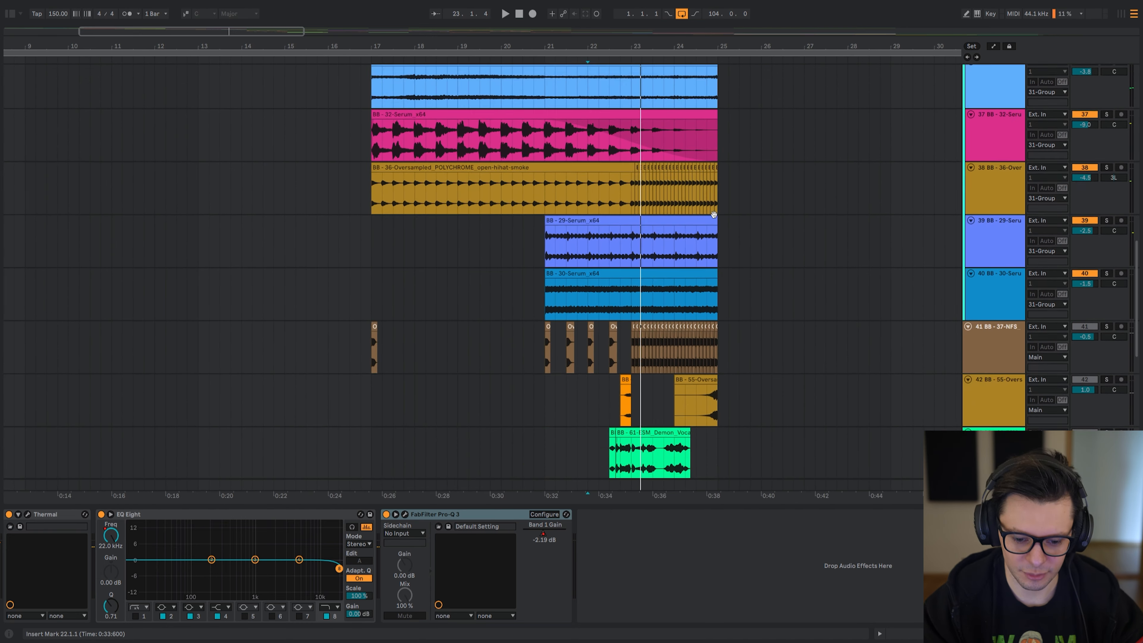
pyautogui.click(574, 306)
pyautogui.press('space')
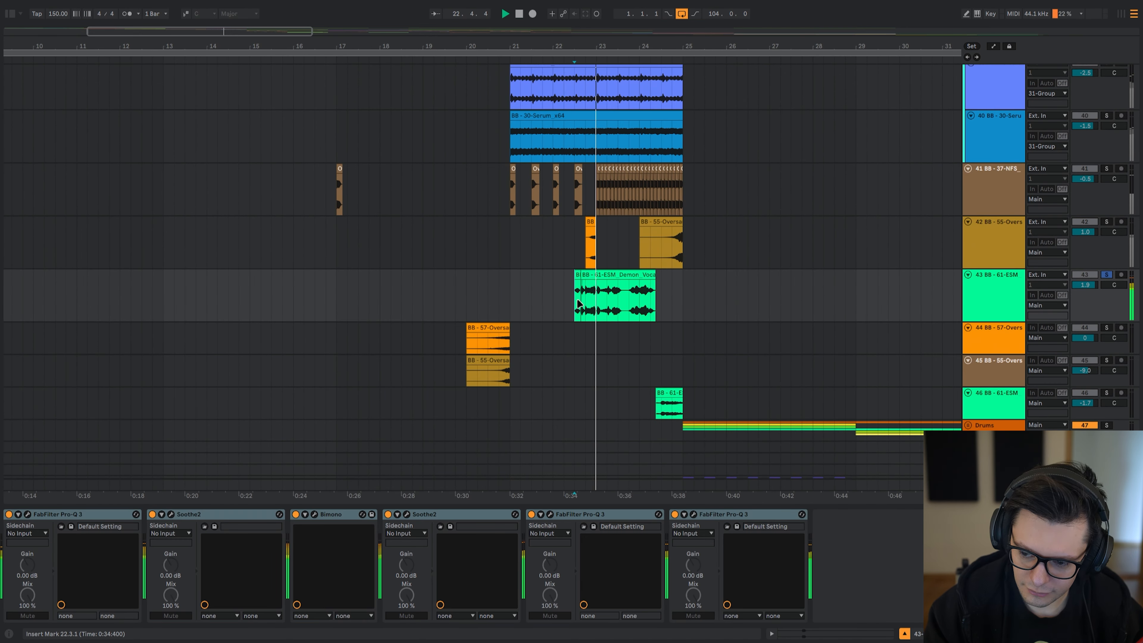
# - Inspect the Pro-Q 3 following the vocal's second Soothe2, close it and replay the soloed vocal from 22.3.1
pyautogui.press('space')
pyautogui.click(550, 514)
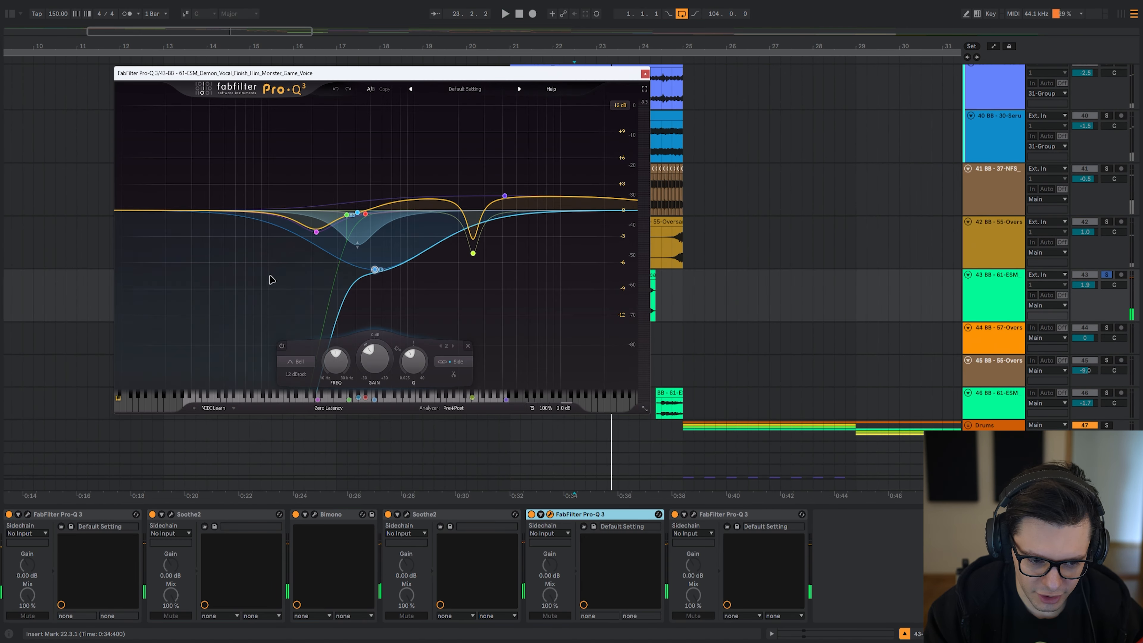
pyautogui.press('Escape')
pyautogui.press('space')
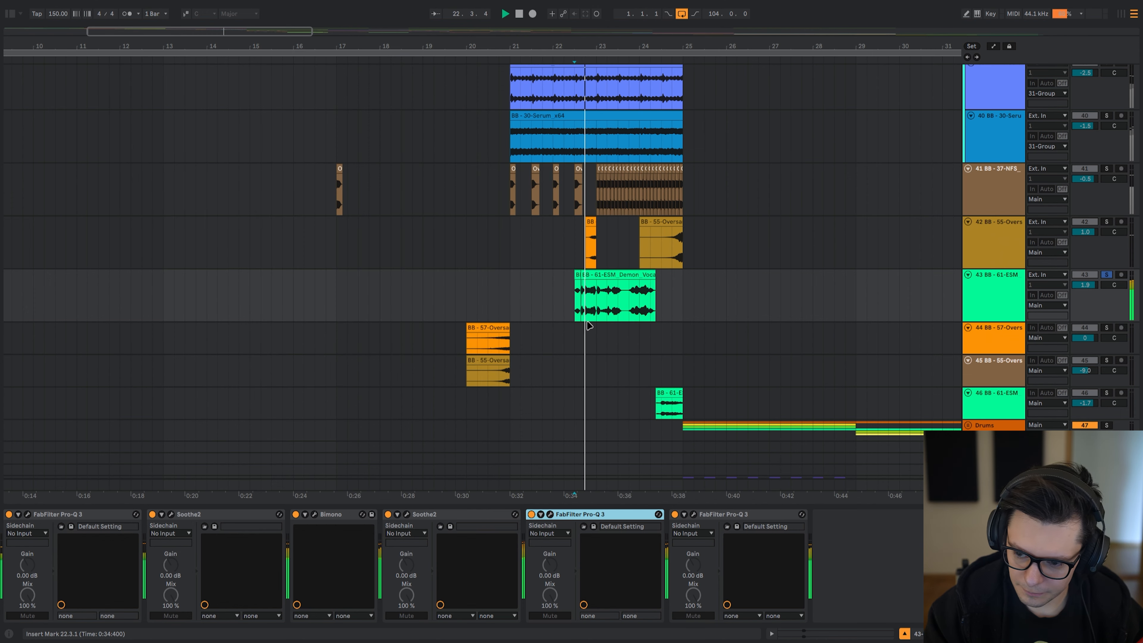
# - Unsolo the vocal and play it within the full mix from 22.3.1
pyautogui.press('s')
pyautogui.press('space')
pyautogui.press('space')
# - Select the 31 Group's Pro-Q 3 and play the full mix from 22.3.1 to compare its effect around the vocal
pyautogui.scroll(15, 732, 400)
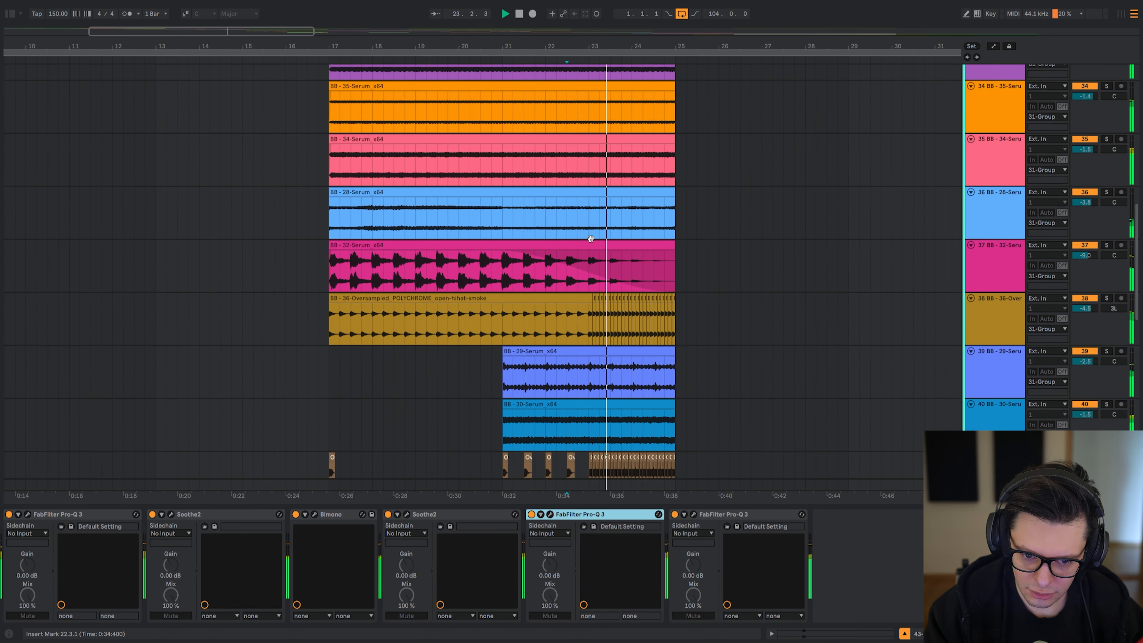
pyautogui.click(488, 361)
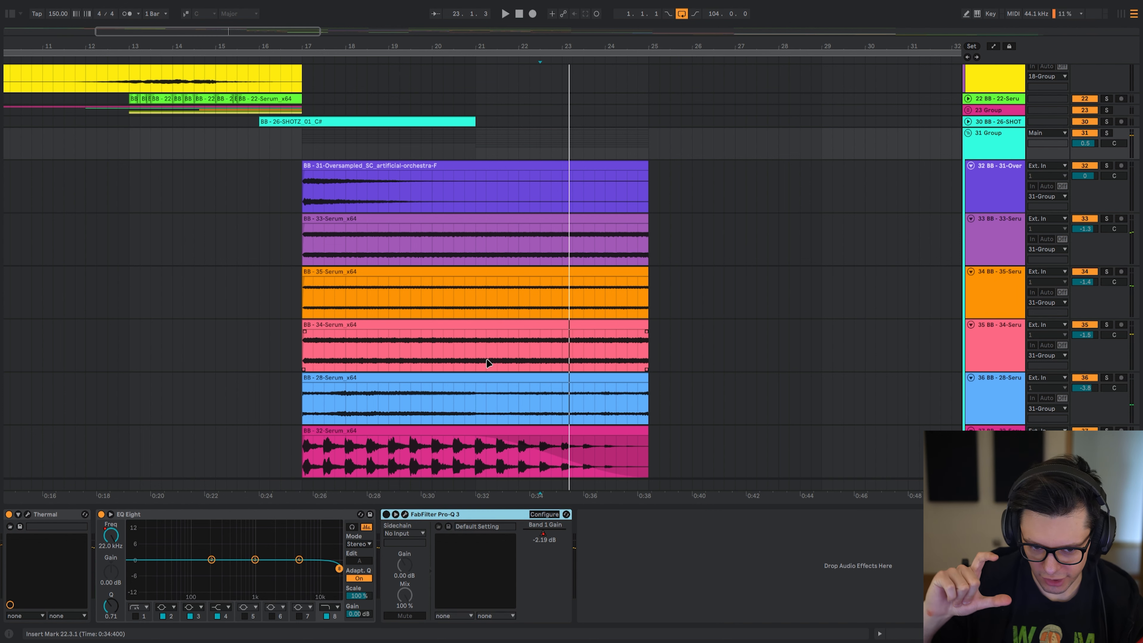
pyautogui.press('space')
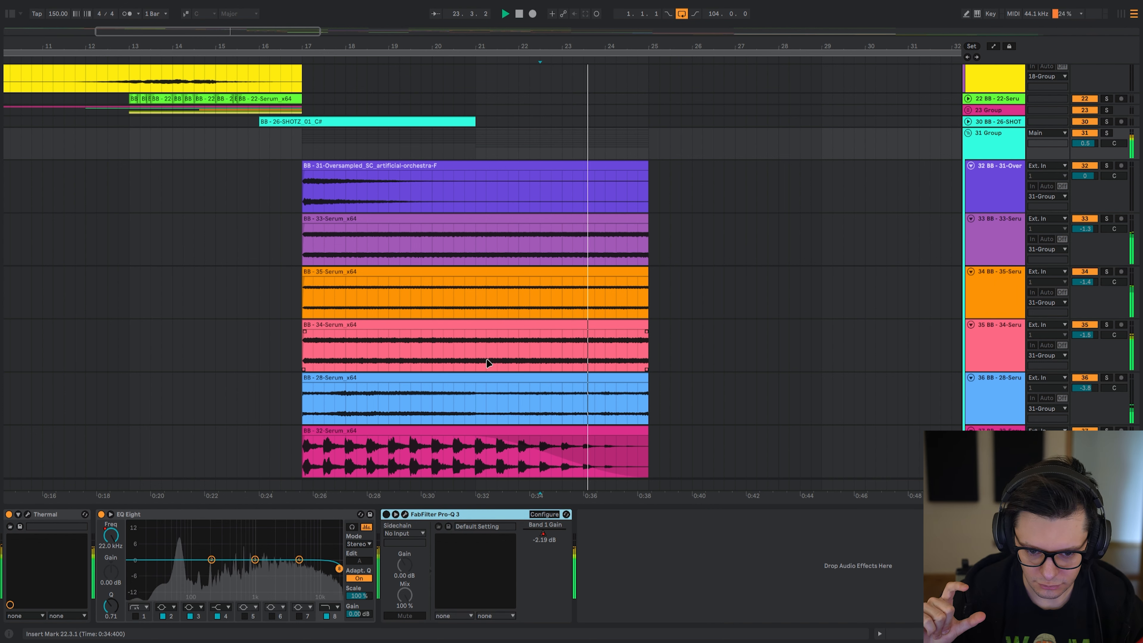
pyautogui.press('space')
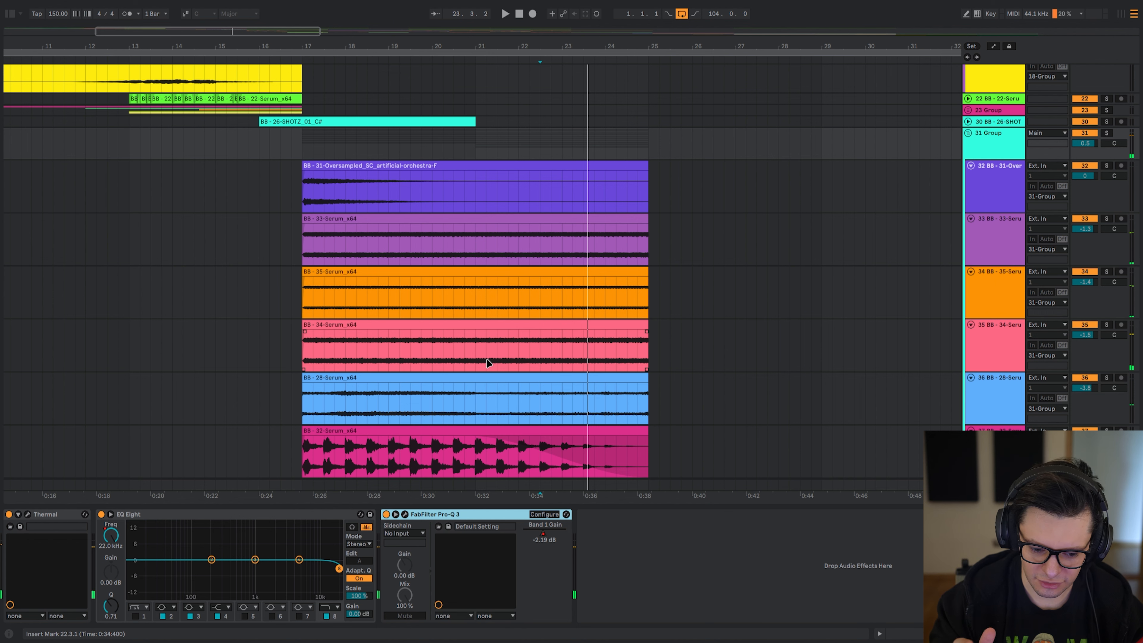
pyautogui.press('space')
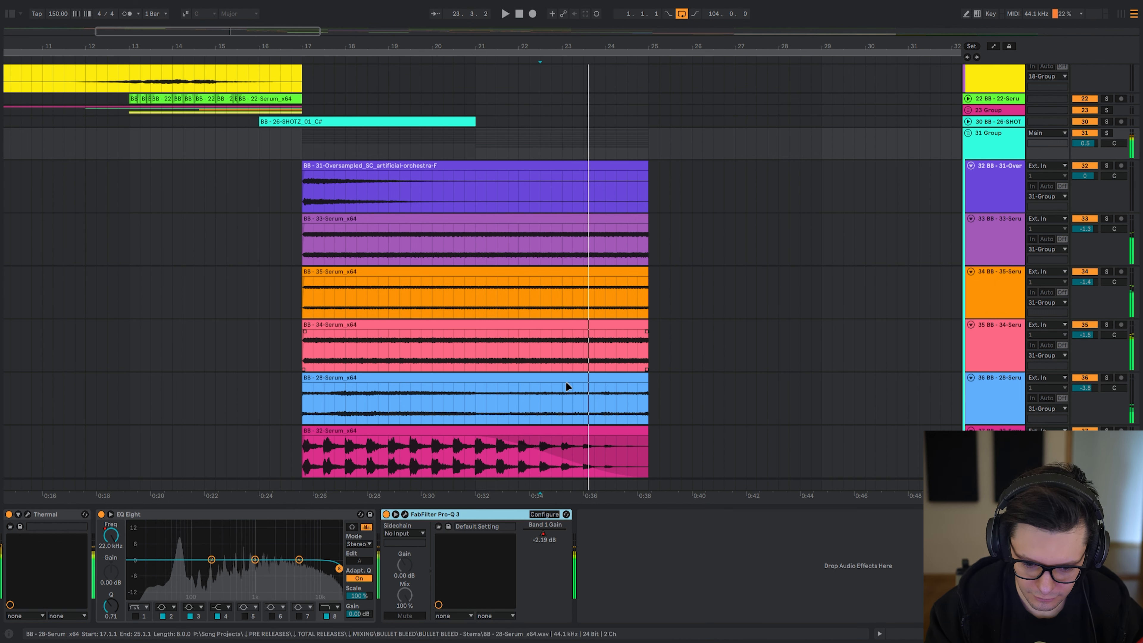
# - Show the whole arrangement, set the insert marker to 25.1.1 at the drop and unfold the Drums group
pyautogui.scroll(-5, 567, 386)
pyautogui.moveTo(717, 507); pyautogui.dragTo(709, 585)
pyautogui.moveTo(690, 487); pyautogui.dragTo(681, 198)
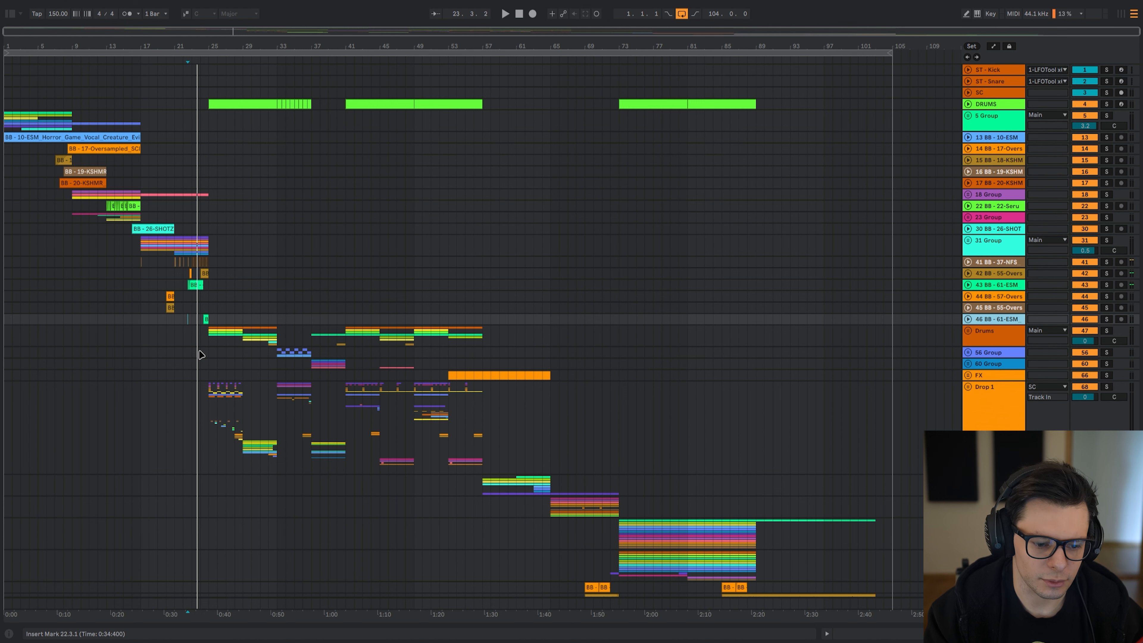
pyautogui.click(214, 334)
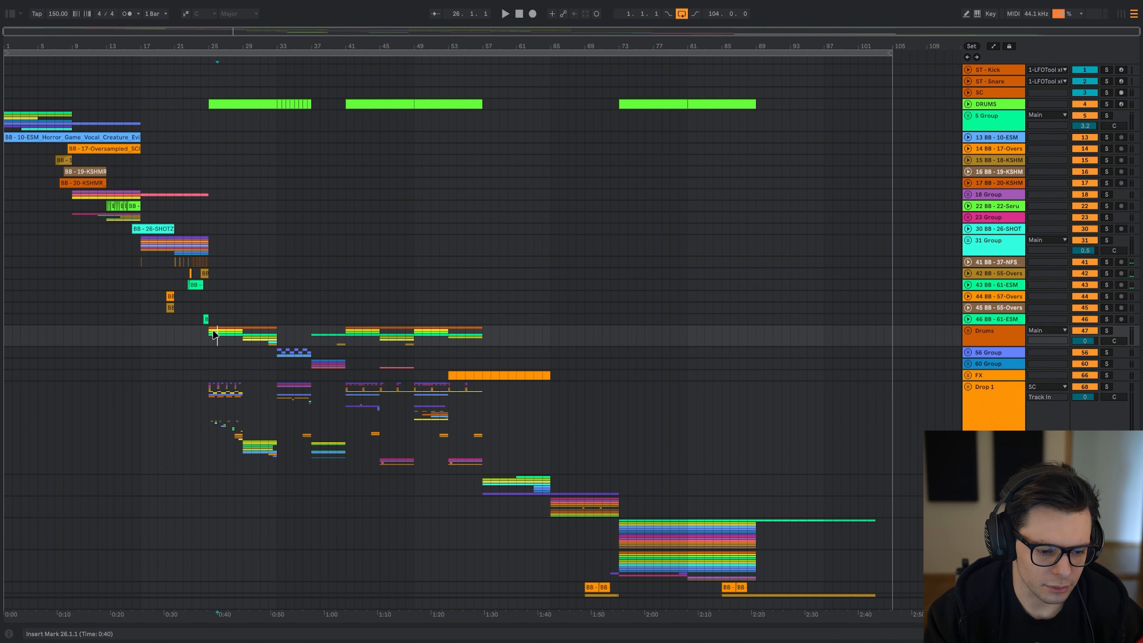
pyautogui.scroll(-3, 258, 174)
pyautogui.scroll(2, 260, 394)
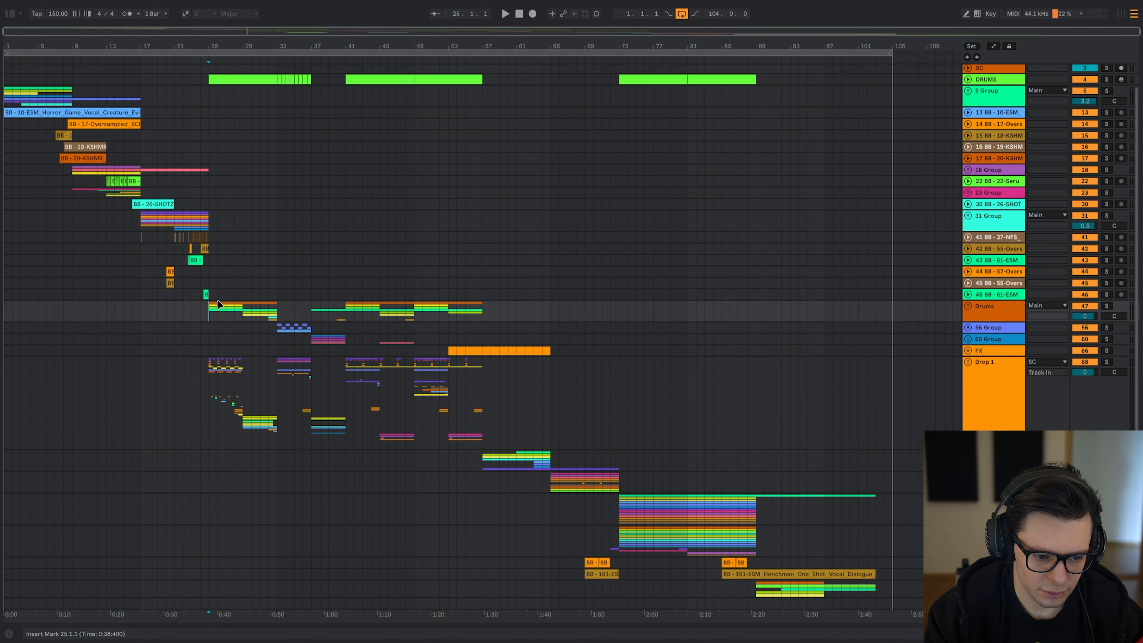
pyautogui.click(226, 309)
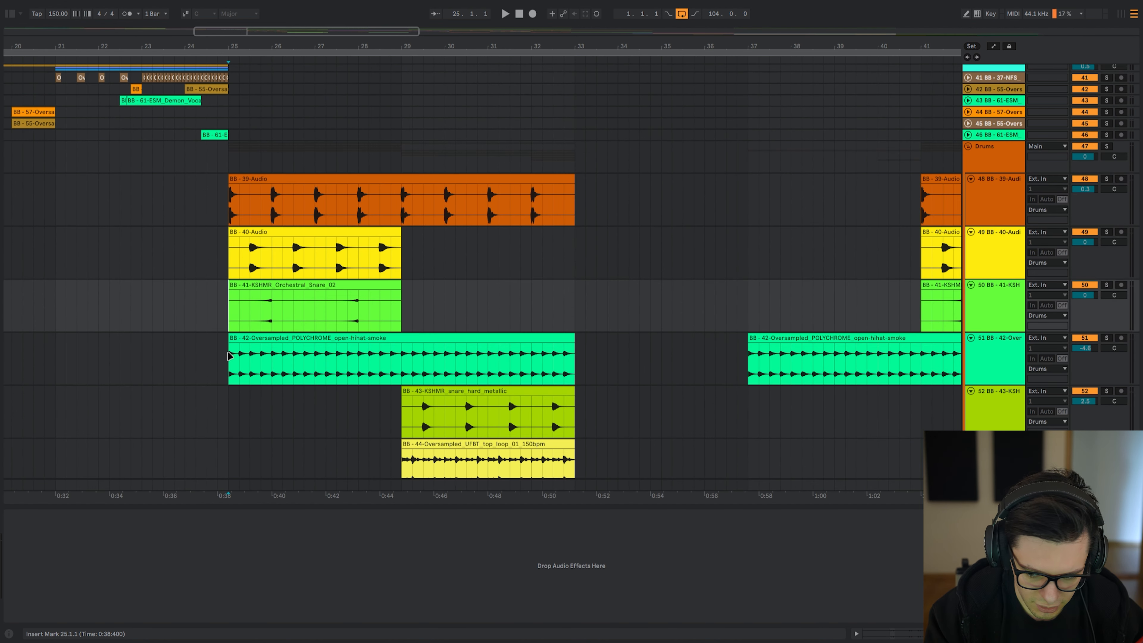
# - Solo the Drums group, open its Ozone 10 Maximizer and play the drums from 25.1.1
pyautogui.click(228, 368)
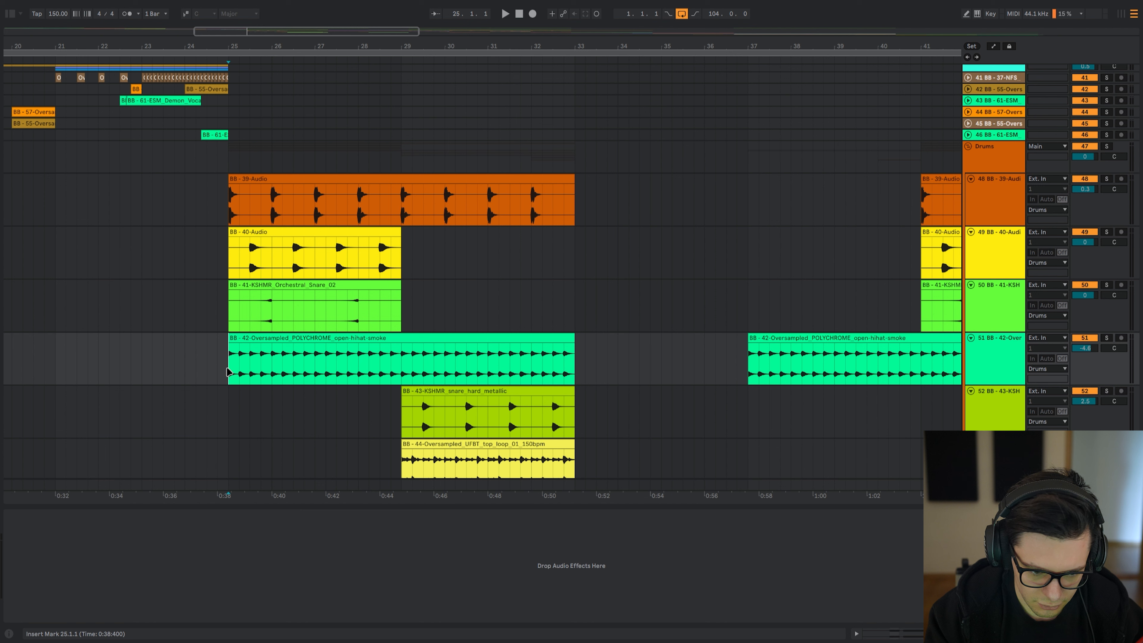
pyautogui.press('space')
pyautogui.hotkey('ctrl', 'alt', 'p')
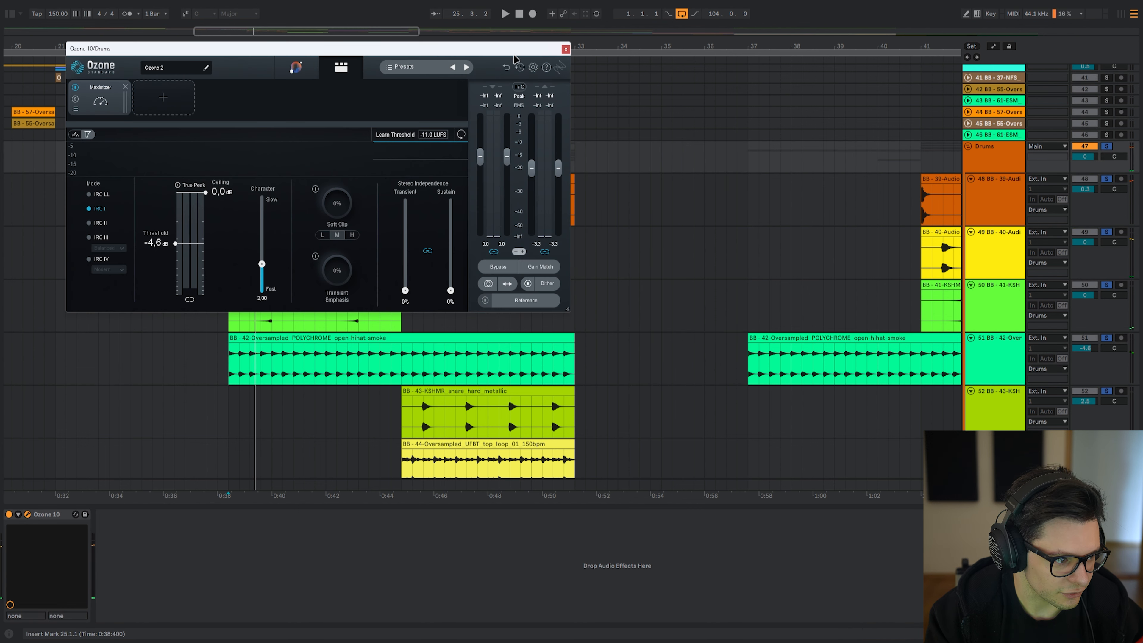
pyautogui.press('space')
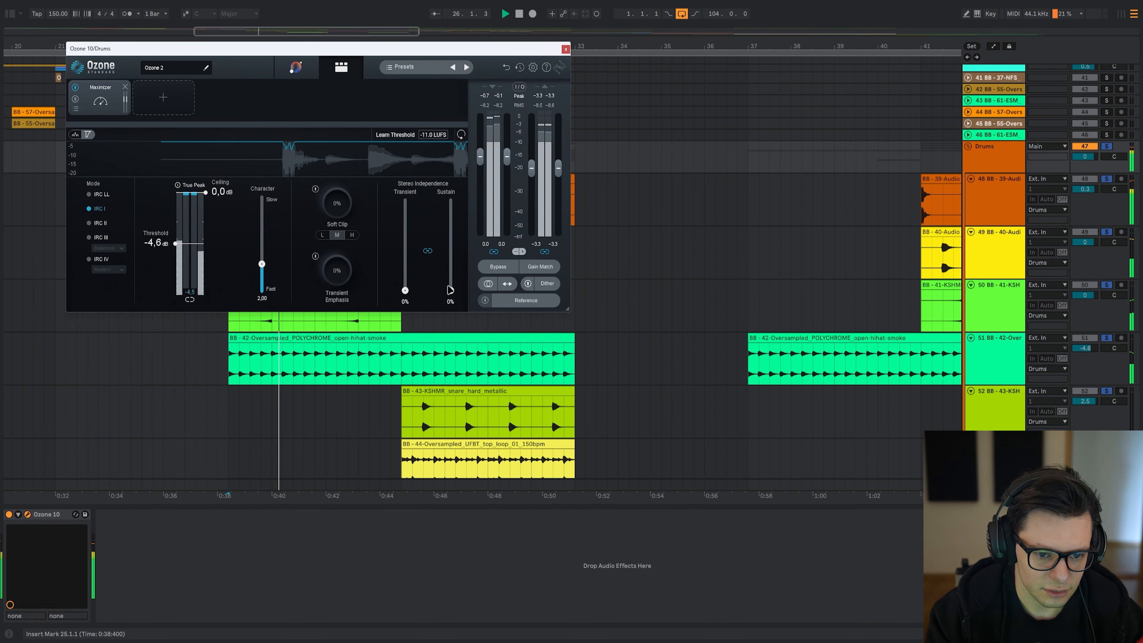
# - Stop the drums, close the Ozone 10 window and look through the remaining drum tracks down to track 55, folding the Drums group
pyautogui.press('space')
pyautogui.click(566, 49)
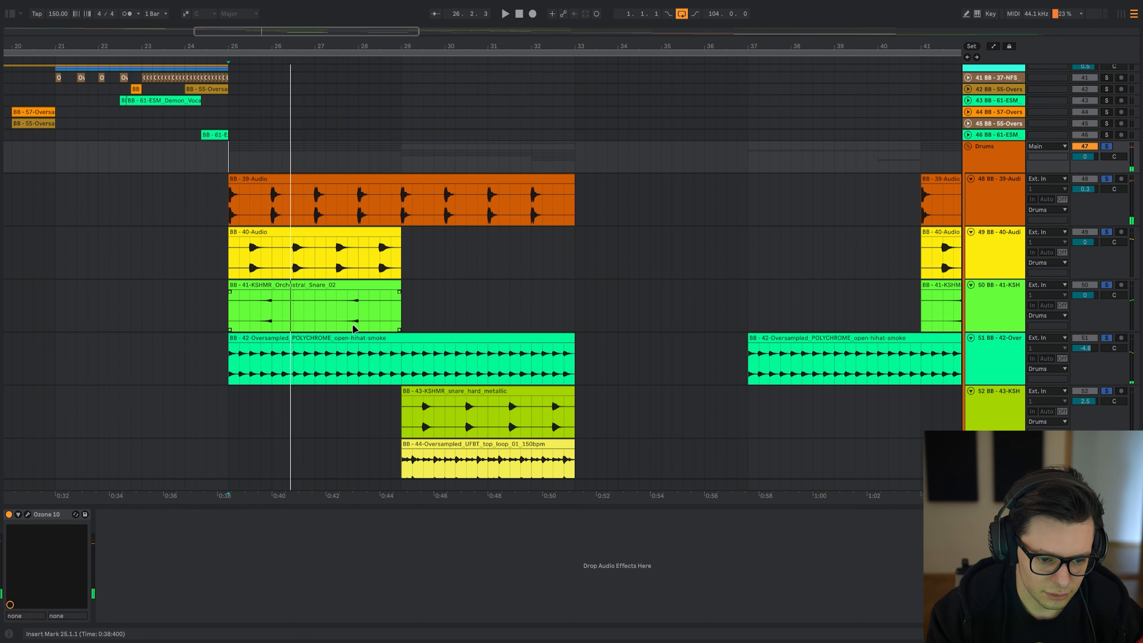
pyautogui.scroll(-3, 528, 396)
pyautogui.click(546, 390)
pyautogui.scroll(-3, 522, 364)
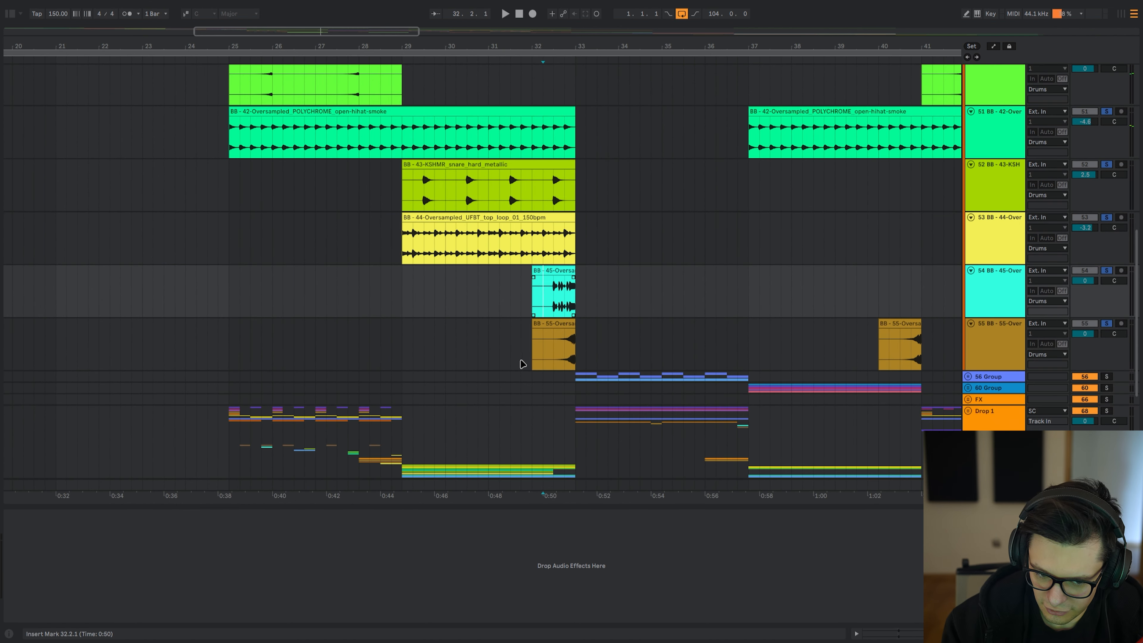
pyautogui.click(522, 362)
pyautogui.scroll(-5, 518, 338)
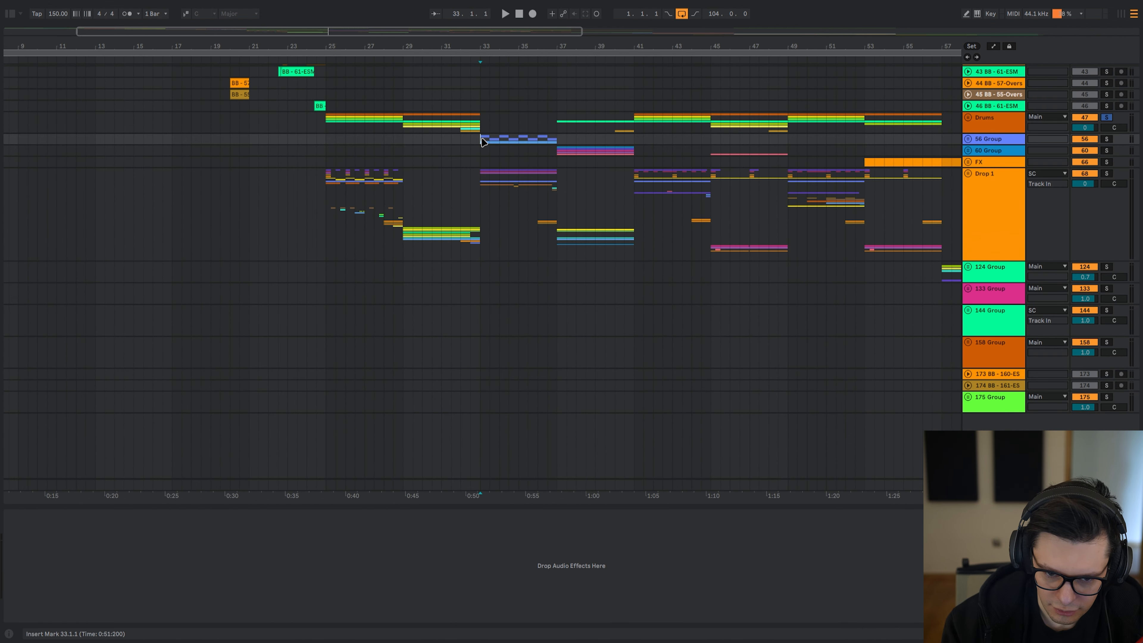
# - Unfold the 56 Group at 33.1.1 to look at its tracks and fold it again
pyautogui.press('u')
pyautogui.click(478, 192)
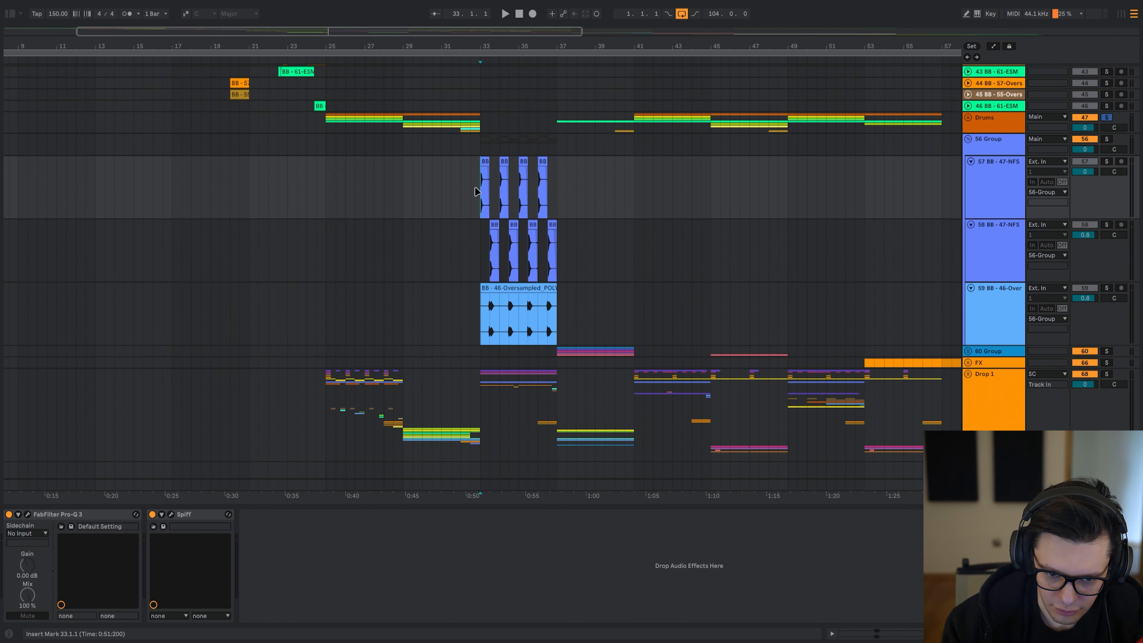
pyautogui.click(469, 147)
pyautogui.press('u')
# - Set the insert marker to 25.1.1 on Drop 1 and unfold Drop 1 and its 69 Group
pyautogui.click(337, 185)
pyautogui.click(327, 197)
pyautogui.scroll(5, 327, 197)
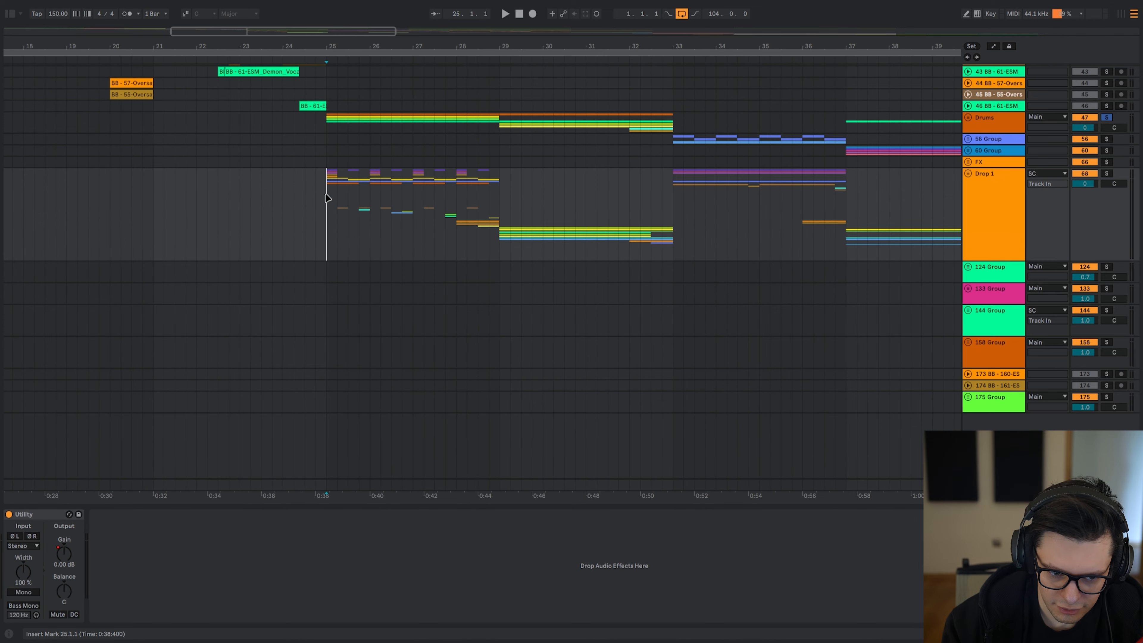
pyautogui.press('u')
pyautogui.scroll(-5, 288, 144)
pyautogui.moveTo(270, 353)
pyautogui.mouseDown()
pyautogui.moveTo(266, 107)
pyautogui.moveTo(256, 365)
pyautogui.mouseUp()
pyautogui.click(289, 288)
pyautogui.hotkey('alt', 'u')
pyautogui.press('-')
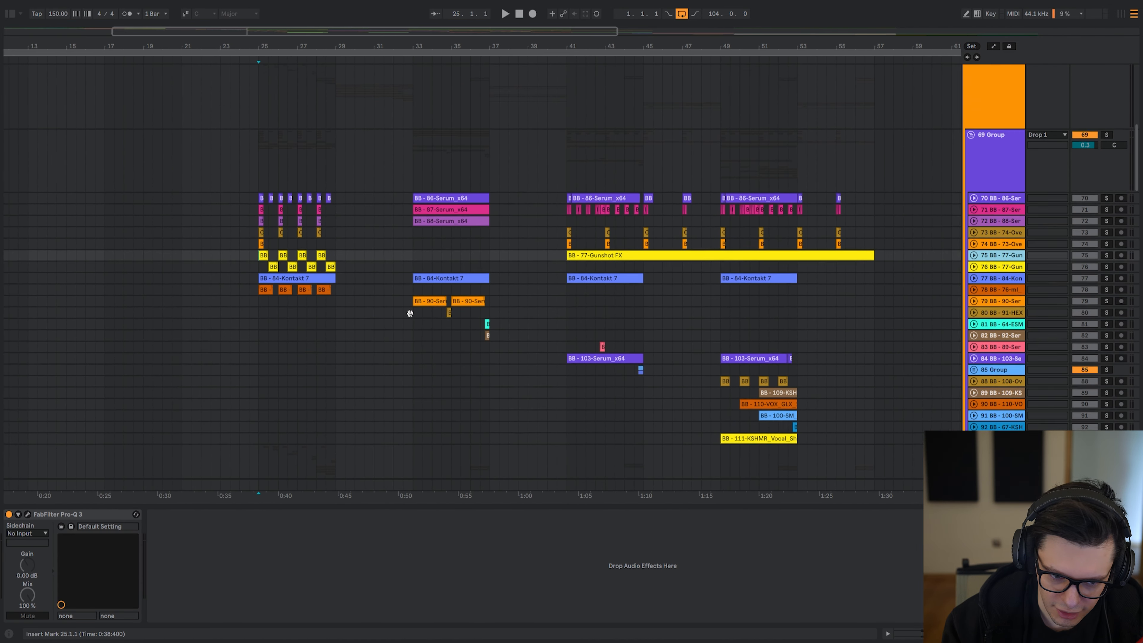
# - Look over the Drop 1 tracks below the 69 Group and return to the start of the drop
pyautogui.moveTo(333, 416); pyautogui.dragTo(371, 360)
pyautogui.click(558, 421)
pyautogui.press('u')
pyautogui.moveTo(416, 394); pyautogui.dragTo(433, 337)
pyautogui.hotkey('alt', 'u')
pyautogui.scroll(5, 314, 132)
pyautogui.moveTo(313, 132); pyautogui.dragTo(352, 238)
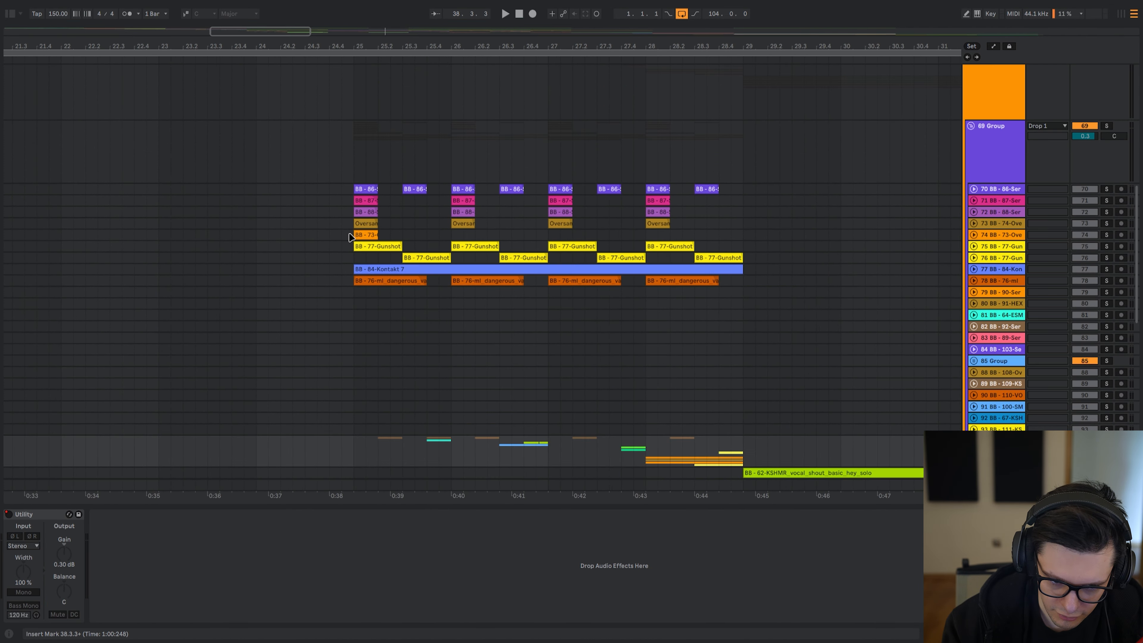
# - Select 25.1.1 to 25.2.1 across tracks 70 to 78, solo these tracks and play them
pyautogui.moveTo(352, 190); pyautogui.dragTo(375, 279)
pyautogui.press('s')
pyautogui.press('space')
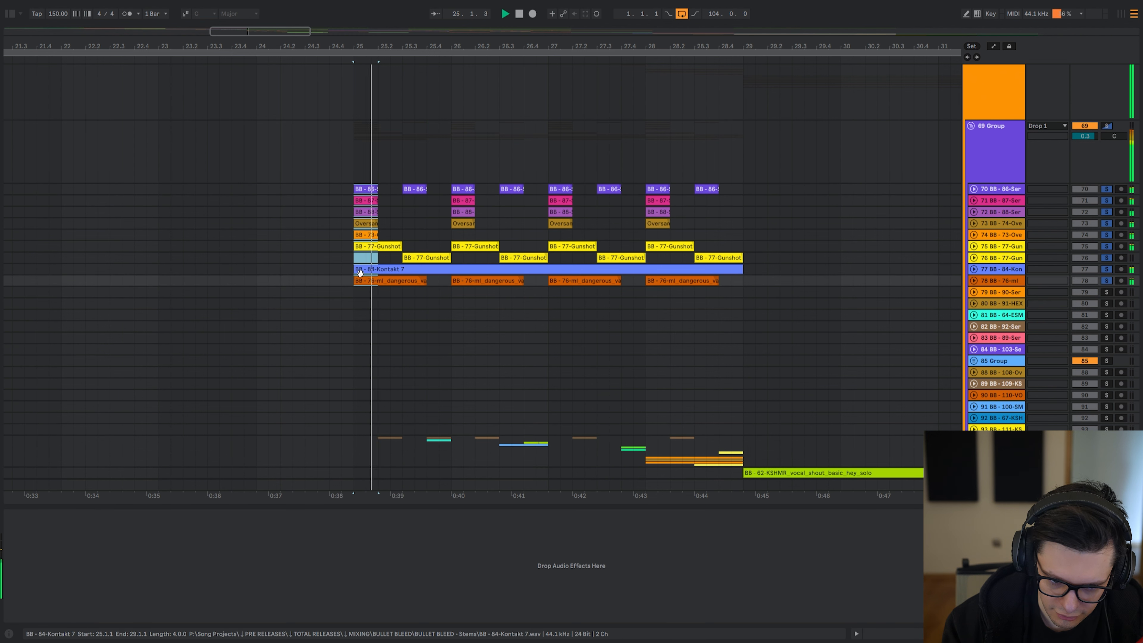
pyautogui.press('space')
# - Expand the 69 Group's tracks to show their waveforms and inspect track 70's Pro-Q 3 low cut, closing it again
pyautogui.scroll(5, 354, 186)
pyautogui.click(353, 188)
pyautogui.keyDown('alt'); pyautogui.click(974, 189); pyautogui.keyUp('alt')
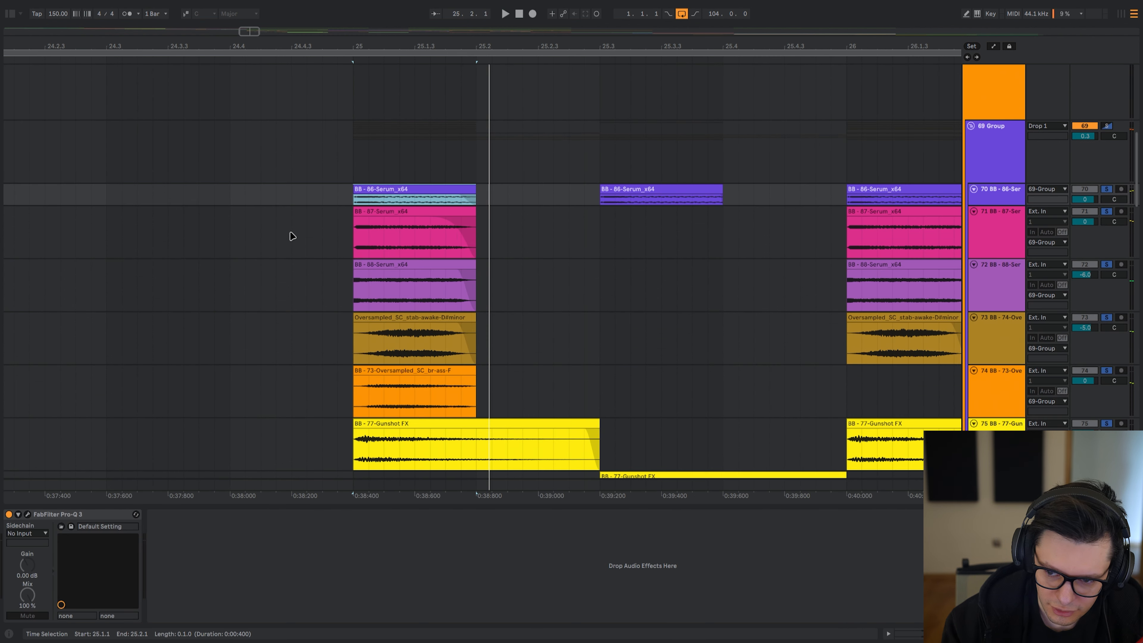
pyautogui.click(320, 199)
pyautogui.scroll(2, 351, 198)
pyautogui.click(353, 208)
pyautogui.click(27, 514)
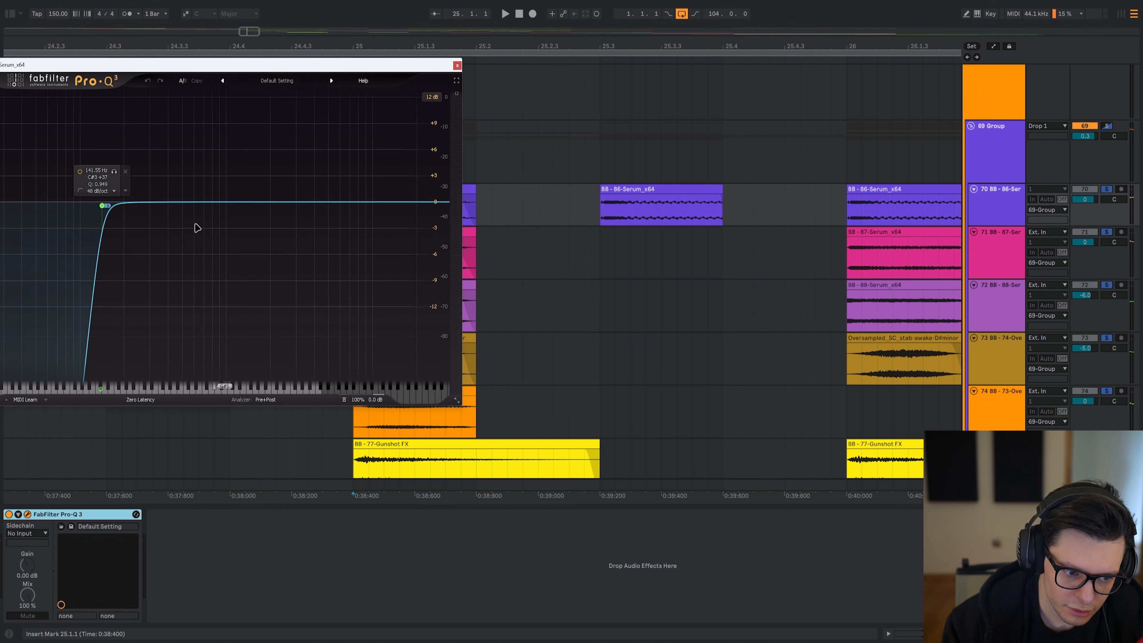
pyautogui.press('Escape')
# - Inspect track 71's Pro-Q 3 and close its window
pyautogui.press('Down')
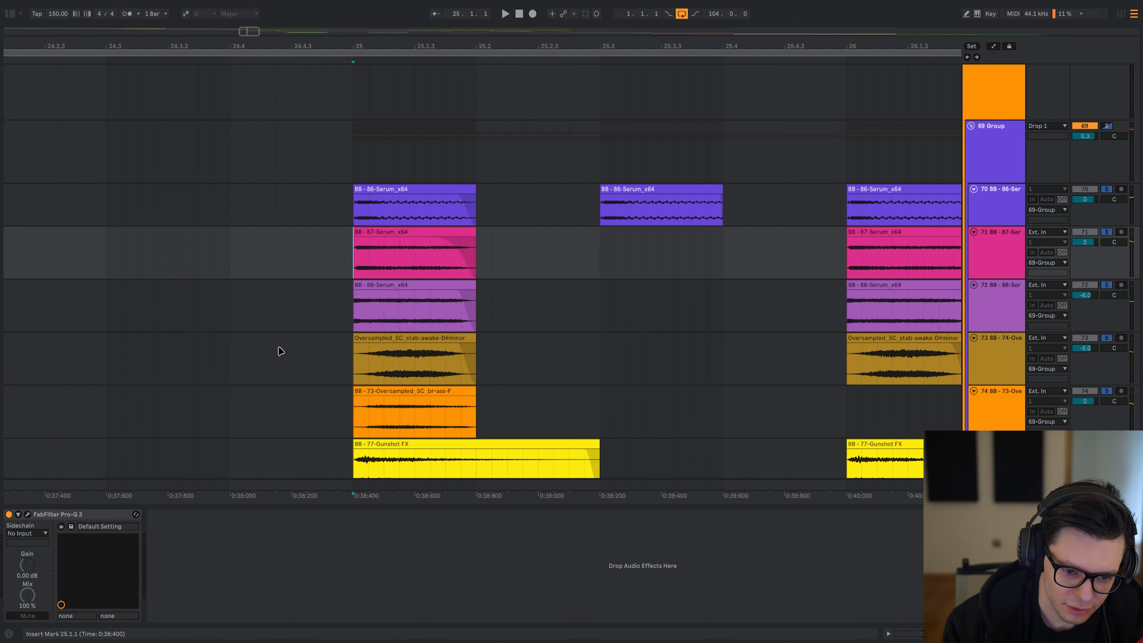
pyautogui.click(28, 514)
pyautogui.hotkey('ctrl', 'alt', 'p')
# - Play Serum tracks 70 and 71 soloed one after the other from 25.1.1
pyautogui.press('Up')
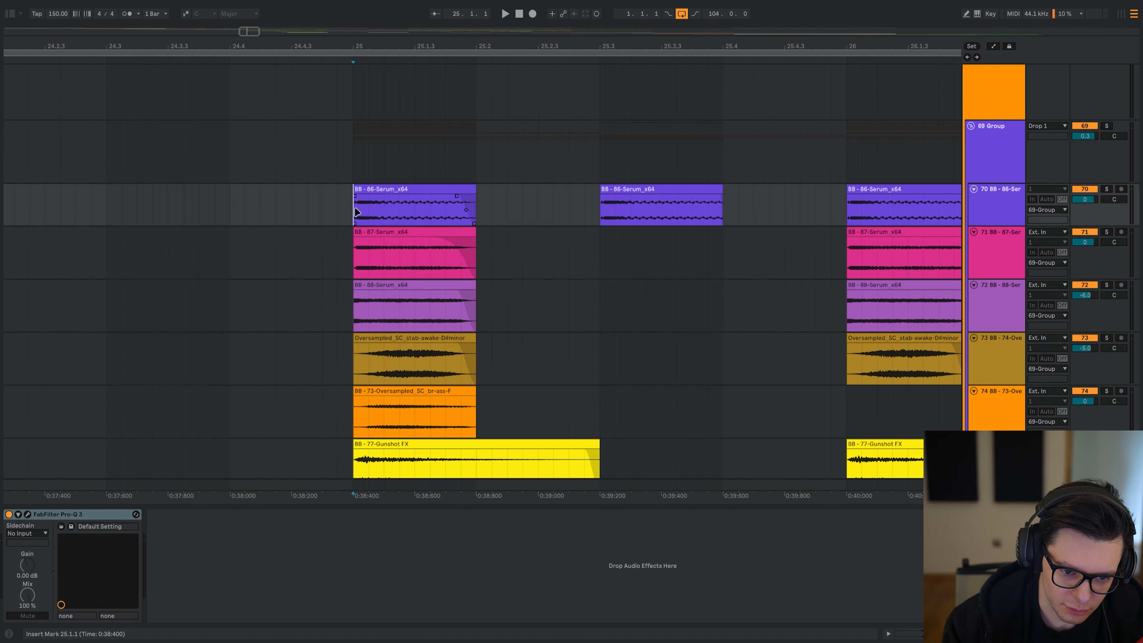
pyautogui.press('space')
pyautogui.press('Down')
pyautogui.press('Down')
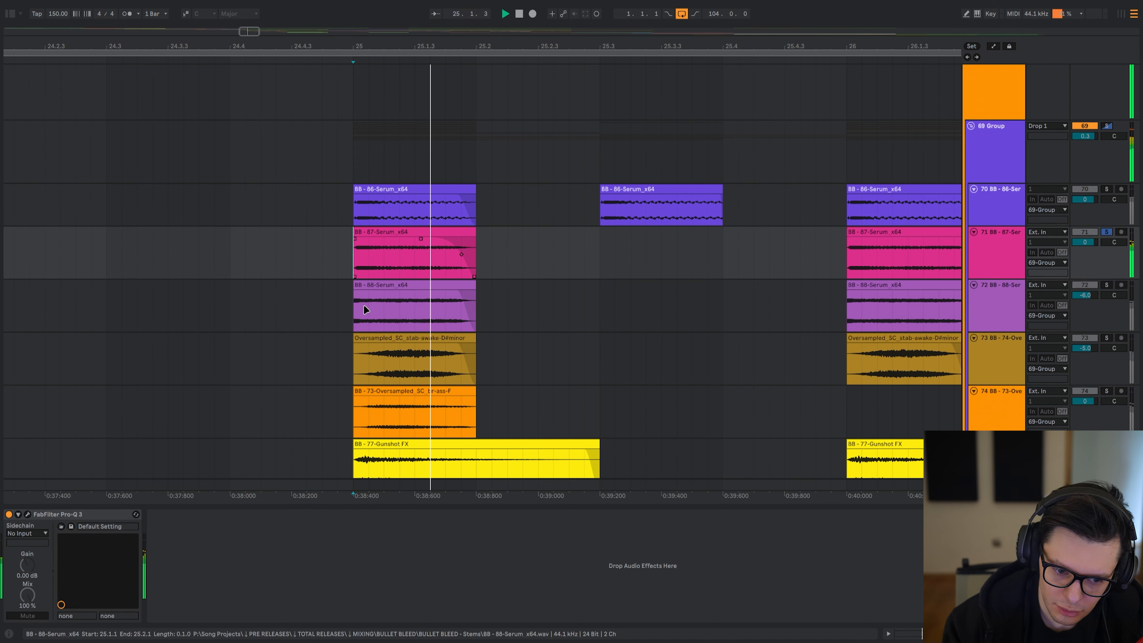
# - Solo track 72, open its Pro-Q 3, replay the layer from 25.1.1 to compare the EQ and close the window
pyautogui.press('s')
pyautogui.hotkey('ctrl', 'alt', 'p')
pyautogui.press('space')
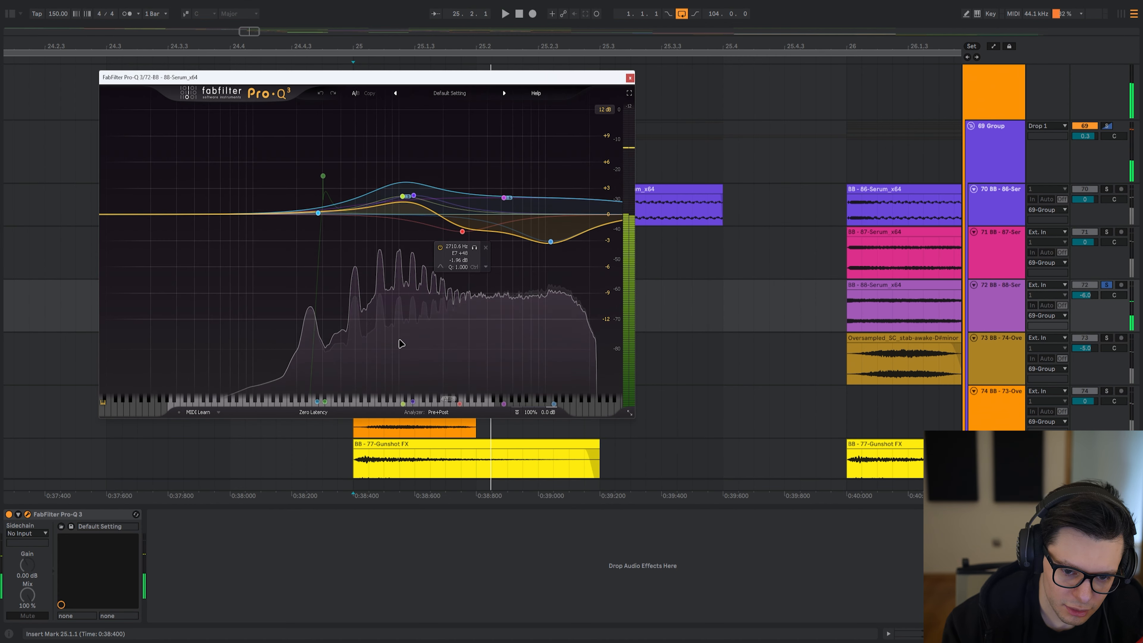
pyautogui.click(59, 515)
pyautogui.press('space')
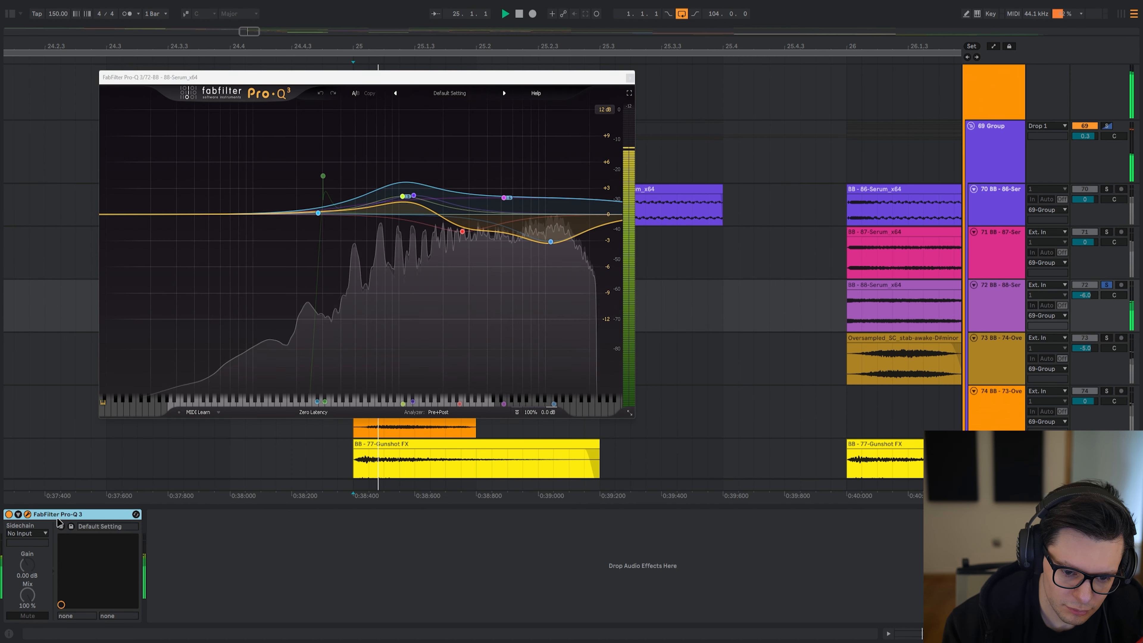
pyautogui.press('space')
pyautogui.hotkey('ctrl', 'alt', 'p')
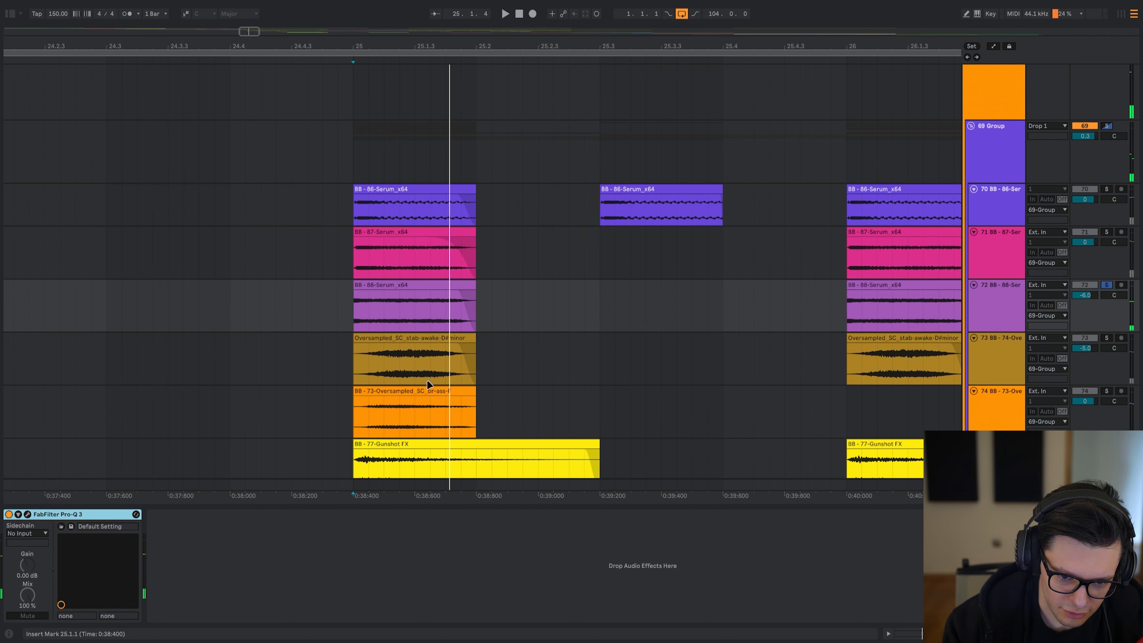
# - Solo track 73 and play it from 25.1.1, replaying it with its EQ Eight and Pro-Q 3 switched off
pyautogui.click(353, 367)
pyautogui.press('s')
pyautogui.press('space')
pyautogui.press('space')
pyautogui.click(351, 515)
pyautogui.keyDown('shift'); pyautogui.click(212, 516); pyautogui.keyUp('shift')
pyautogui.press('0')
pyautogui.press('space')
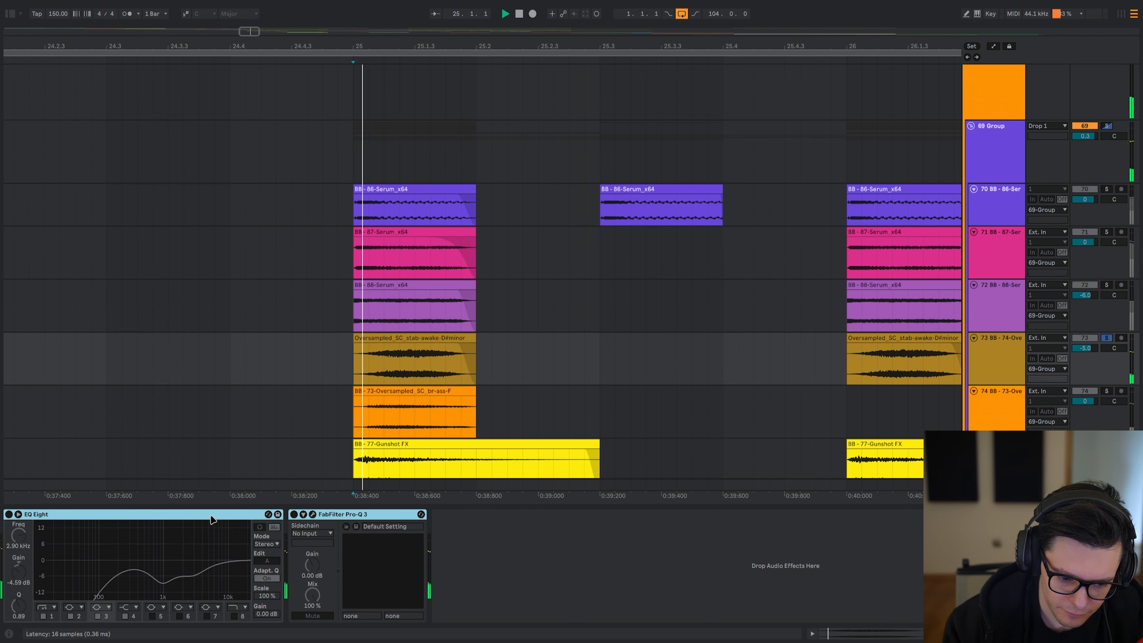
pyautogui.press('space')
# - Solo tracks 70 to 73 together and play them from 25.1.1 with track 73's EQs switched off
pyautogui.click(360, 367)
pyautogui.click(229, 522)
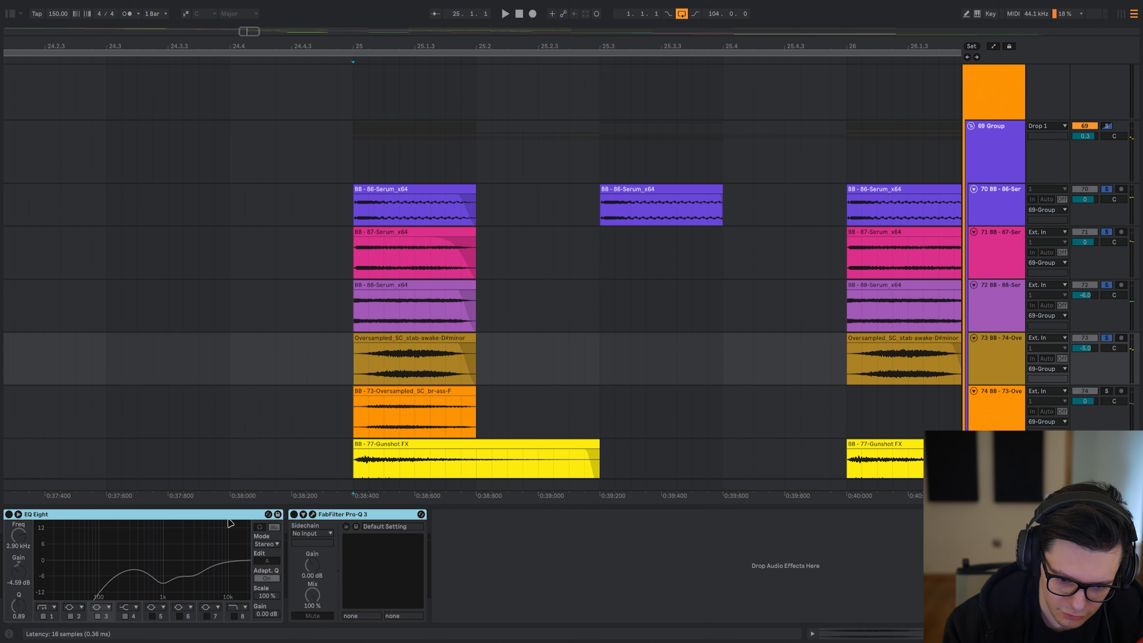
pyautogui.press('space')
pyautogui.press('space')
# - Switch track 73's EQ Eight and Pro-Q 3 back on one at a time, replaying the soloed layers after each
pyautogui.click(230, 519)
pyautogui.press('0')
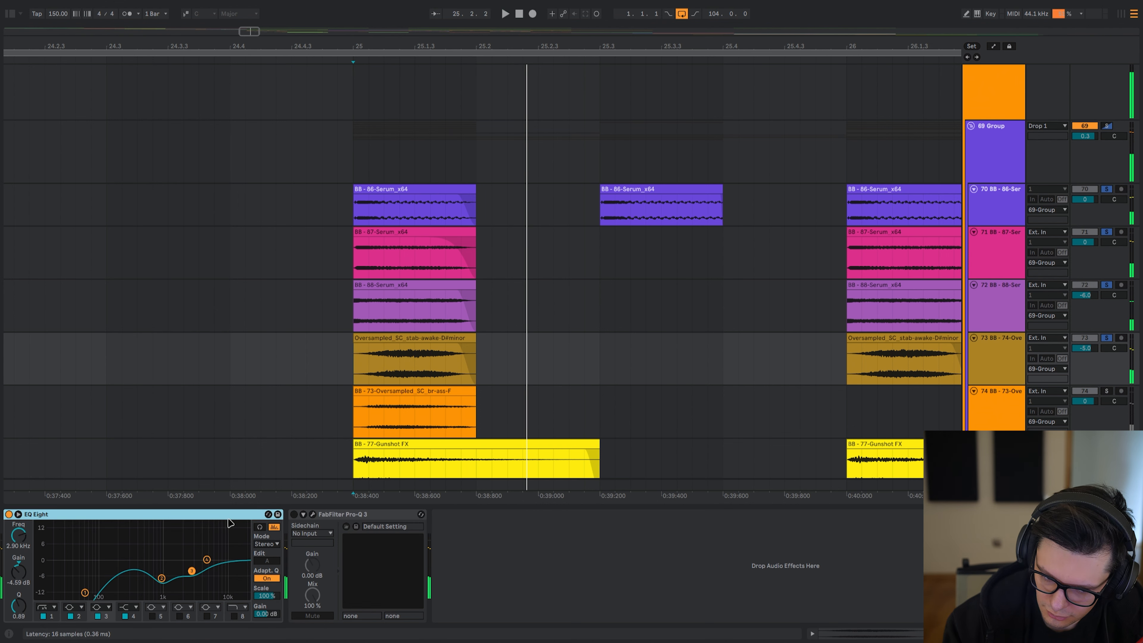
pyautogui.press('space')
pyautogui.press('space')
pyautogui.click(354, 516)
pyautogui.press('0')
pyautogui.press('space')
pyautogui.press('space')
# - Play the soloed Serum layers repeatedly from 25.1.1, toggling track 73's solo to compare the mix with and without it
pyautogui.press('space')
pyautogui.moveTo(297, 371); pyautogui.dragTo(274, 283)
pyautogui.press('space')
pyautogui.click(1107, 250)
pyautogui.press('space')
pyautogui.press('space')
pyautogui.press('space')
pyautogui.click(1108, 249)
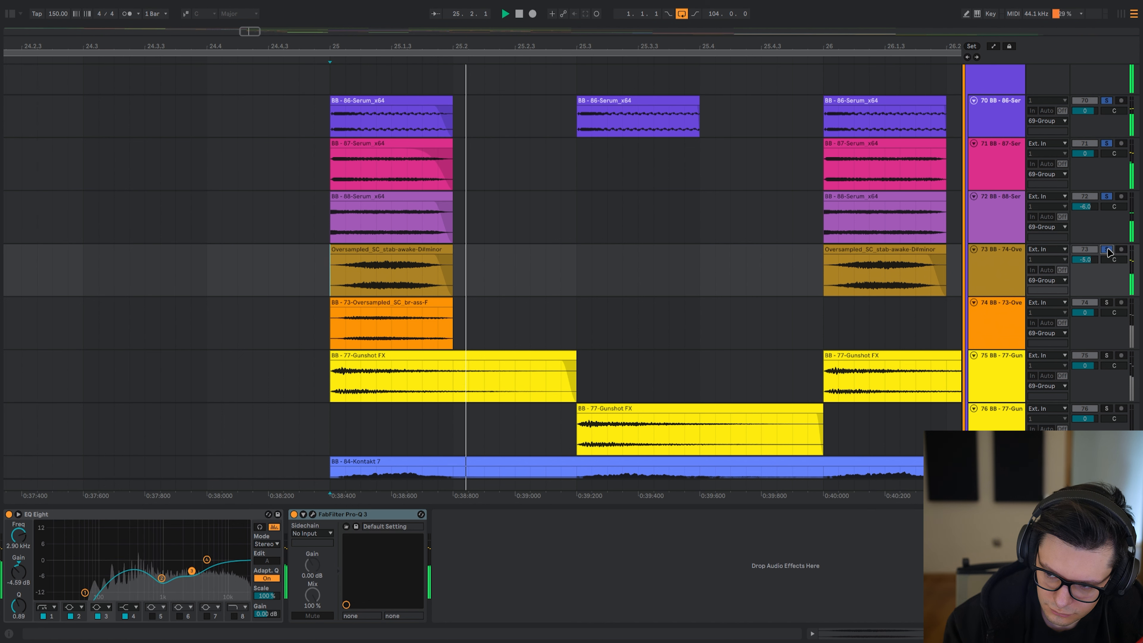
# - Add track 74 to the soloed layers and play from 25.1.1 to compare the effect of its Pro-Q 3
pyautogui.press('space')
pyautogui.press('space')
pyautogui.click(668, 323)
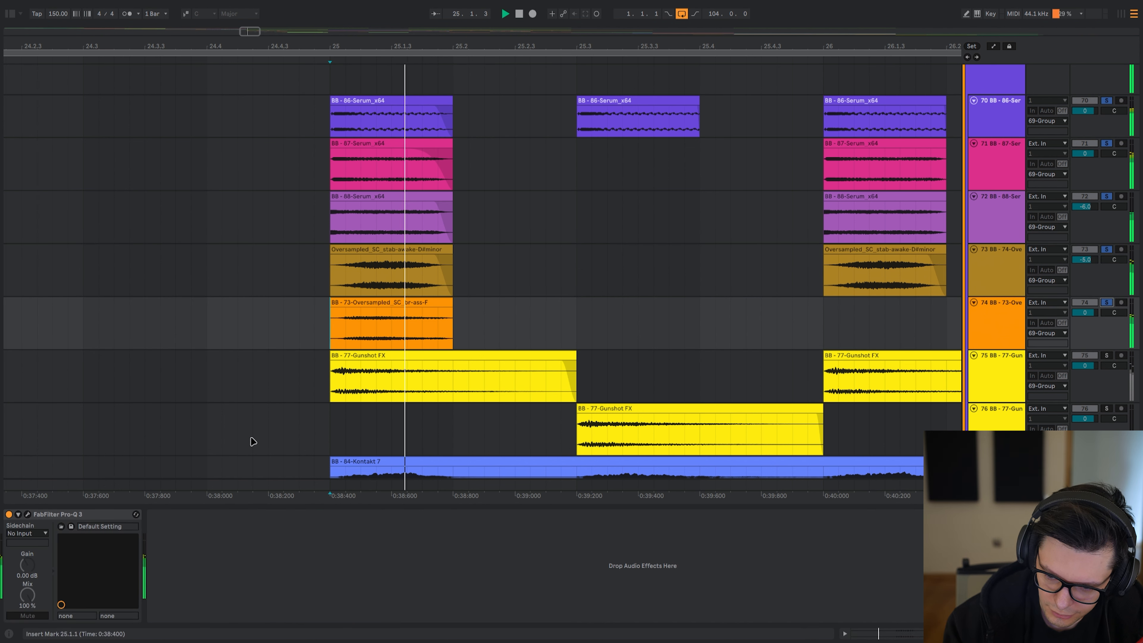
pyautogui.click(49, 516)
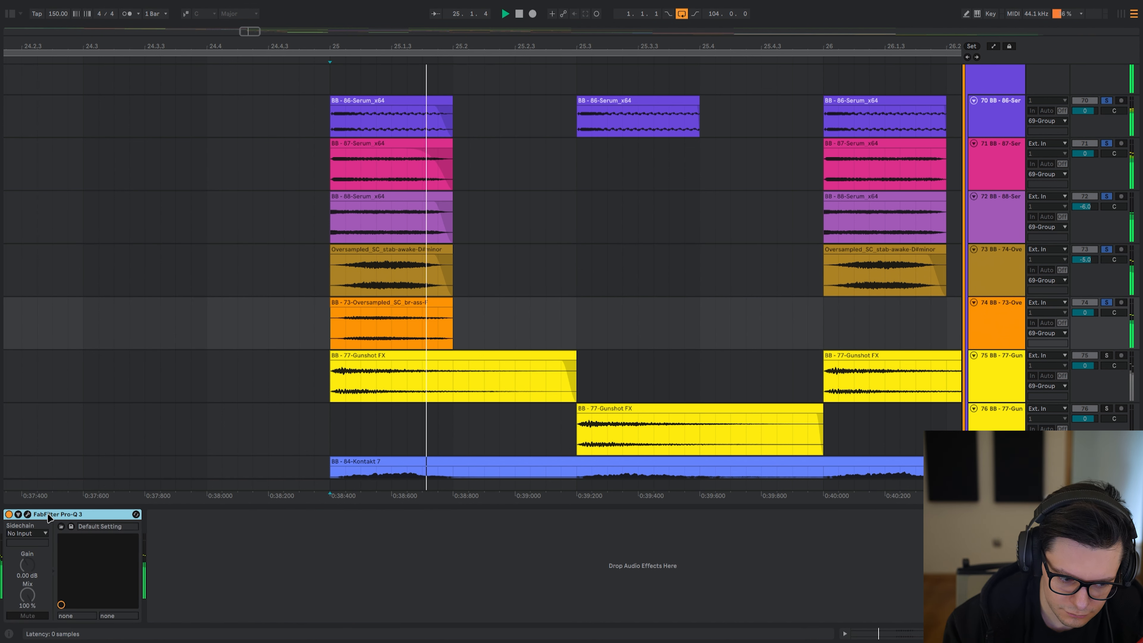
# - Play Gunshot FX track 75 soloed, and select and solo tracks 70 to 75 together to play them from 25.1.1
pyautogui.press('Down')
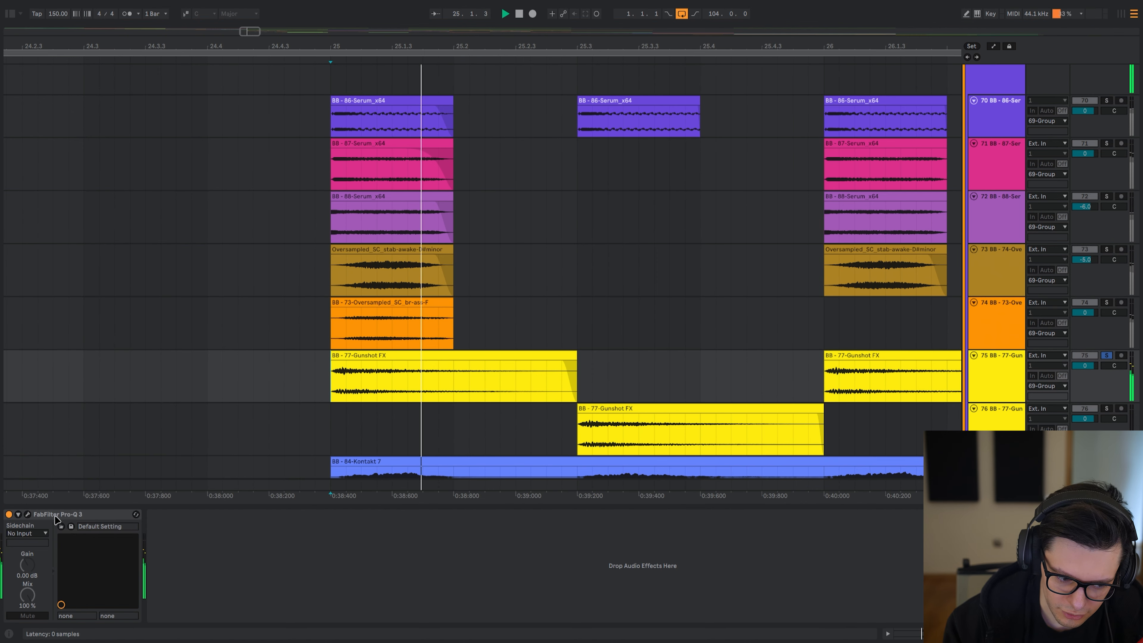
pyautogui.press('s')
pyautogui.moveTo(353, 346); pyautogui.dragTo(464, 126)
pyautogui.press('s')
pyautogui.press('space')
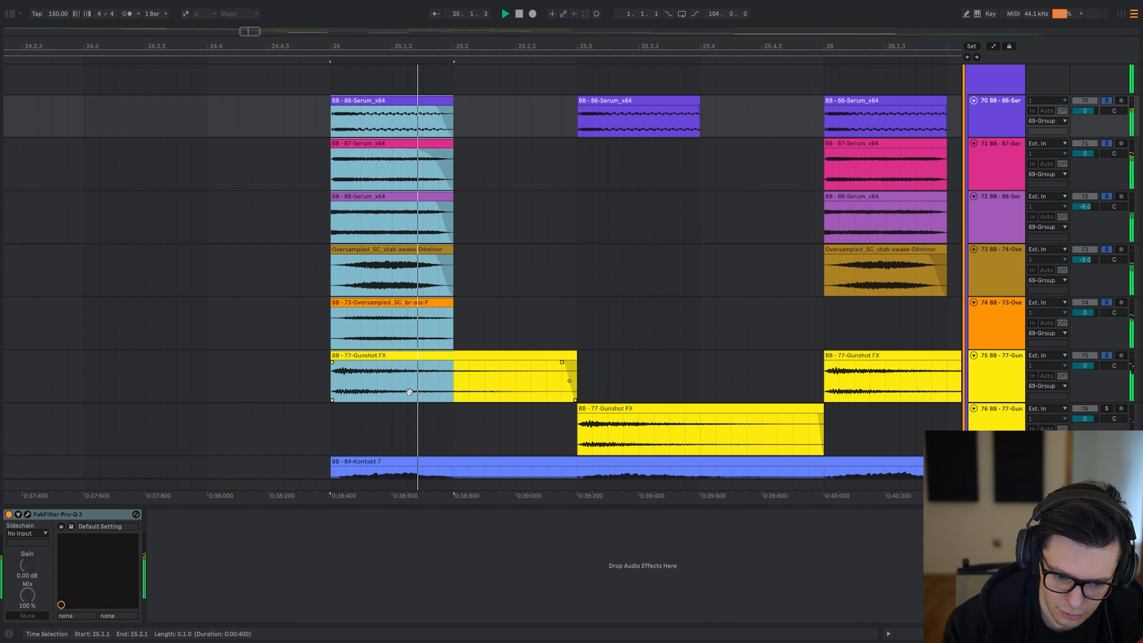
# - Replay the soloed layers from 25.1.1 on track 75 and inspect its Pro-Q 3, closing the window again
pyautogui.moveTo(409, 392); pyautogui.dragTo(403, 304)
pyautogui.press('space')
pyautogui.click(310, 312)
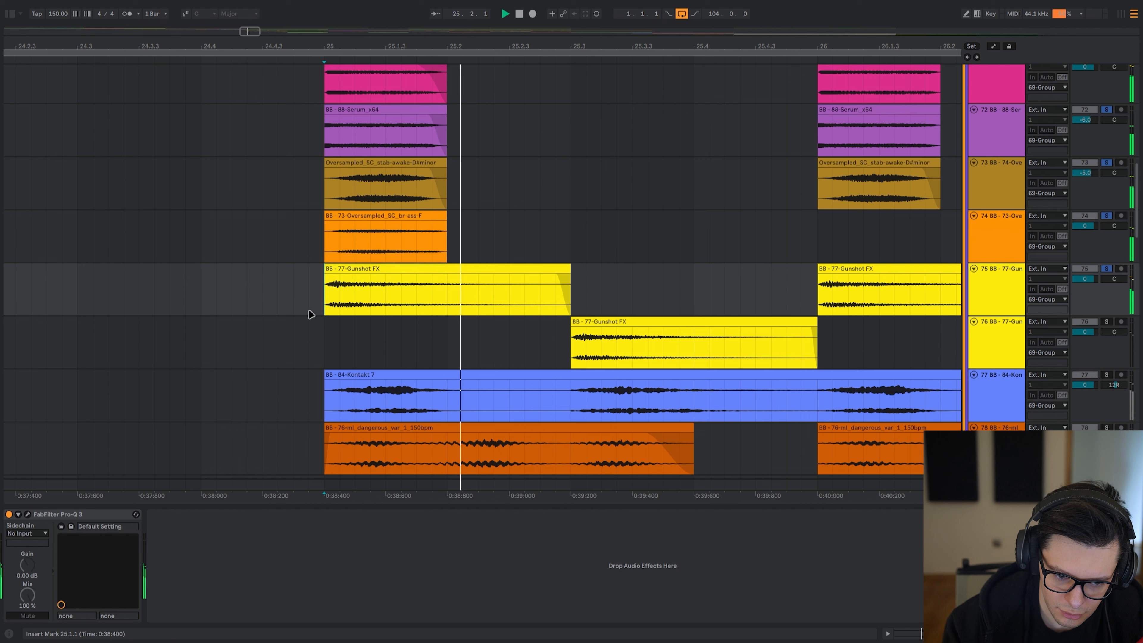
pyautogui.press('space')
pyautogui.press('space')
pyautogui.click(28, 514)
pyautogui.press('Escape')
pyautogui.press('space')
# - Add Kontakt 7 track 77 to the soloed layers and play them from 25.1.1
pyautogui.moveTo(391, 355); pyautogui.dragTo(372, 240)
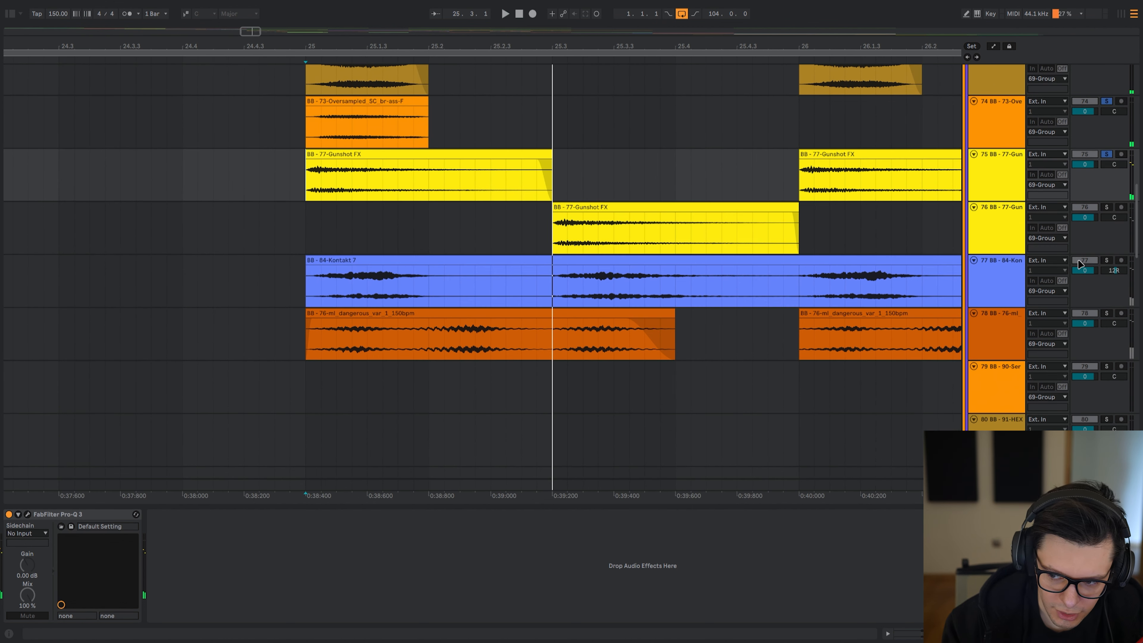
pyautogui.click(1120, 273)
pyautogui.press('space')
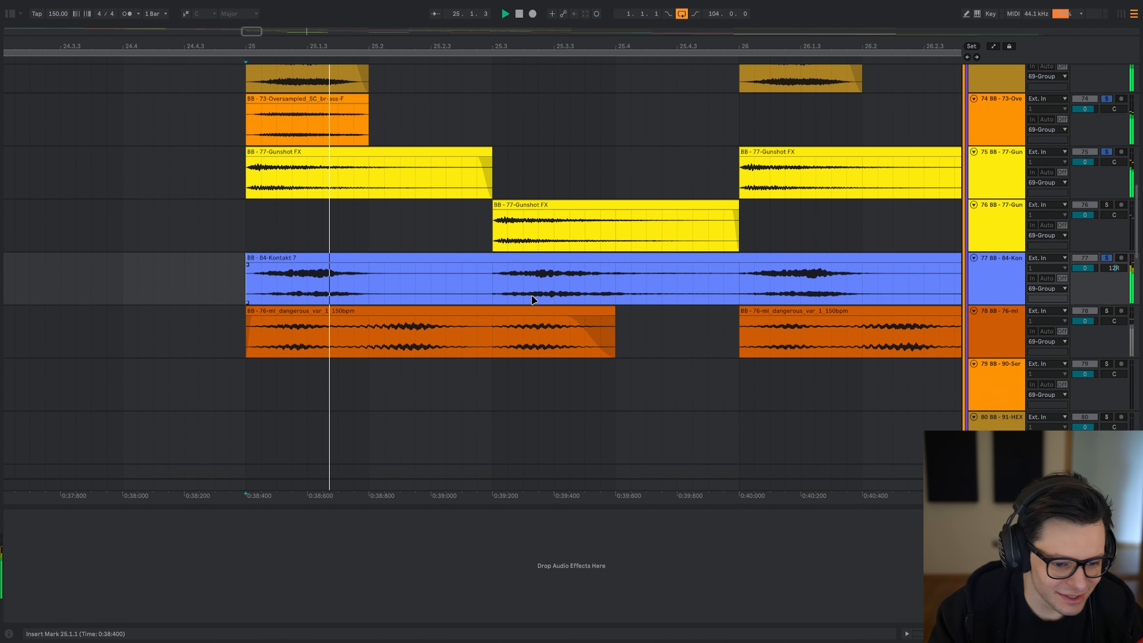
pyautogui.press('space')
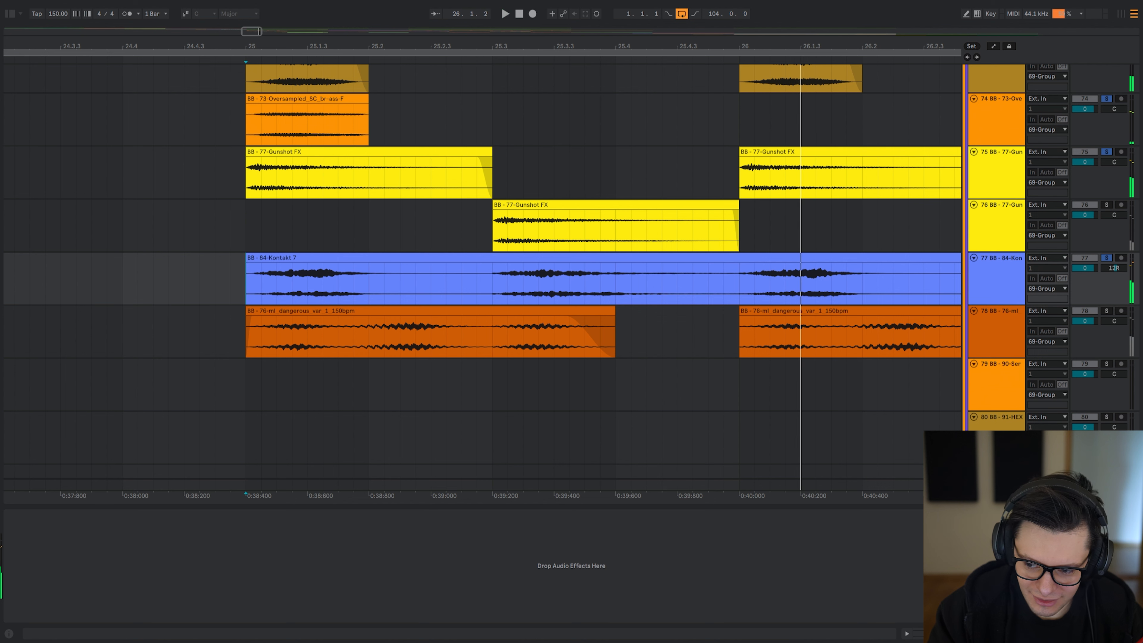
# - Enlarge track 77, check its panning automation, replay the layers from 25.1.1 and unsolo the tracks
pyautogui.scroll(2, 460, 283)
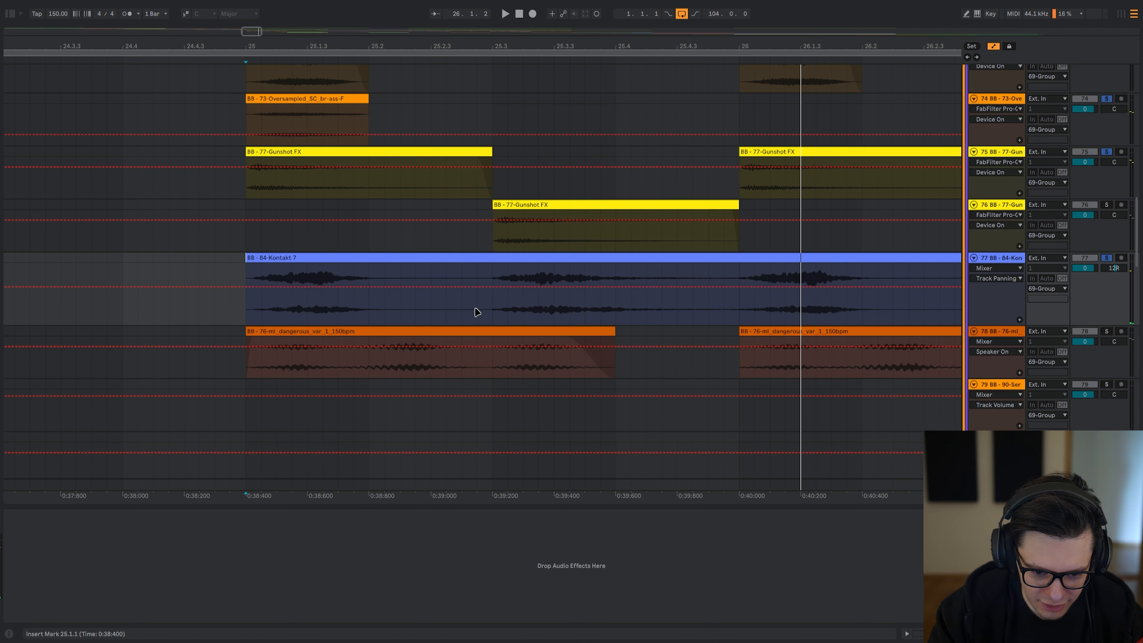
pyautogui.press('space')
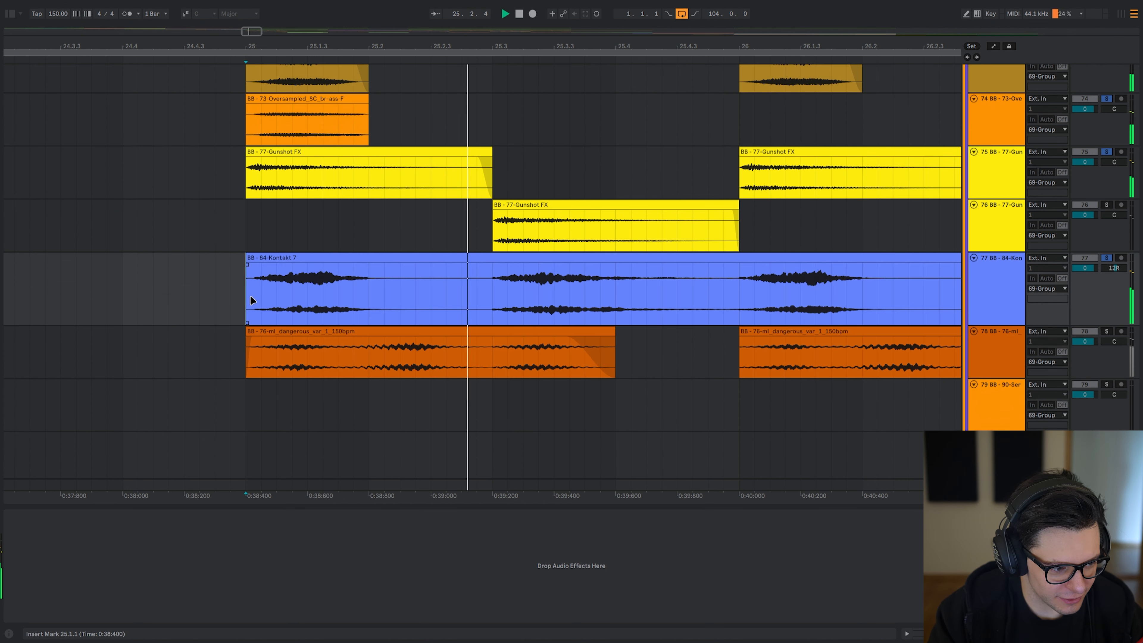
pyautogui.press('space')
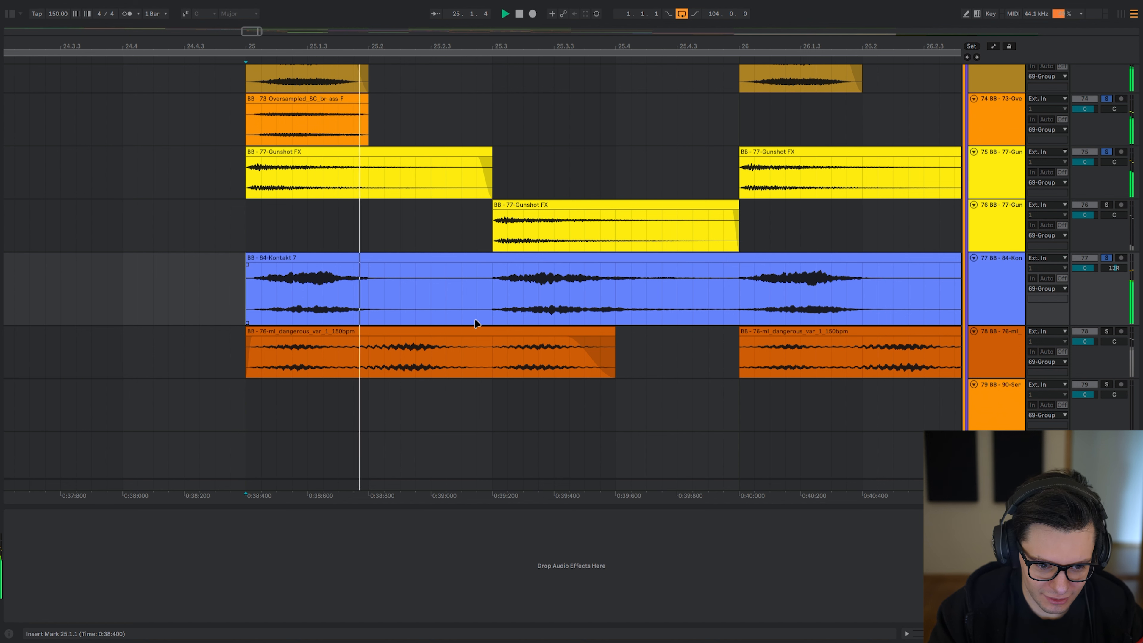
pyautogui.click(1085, 259)
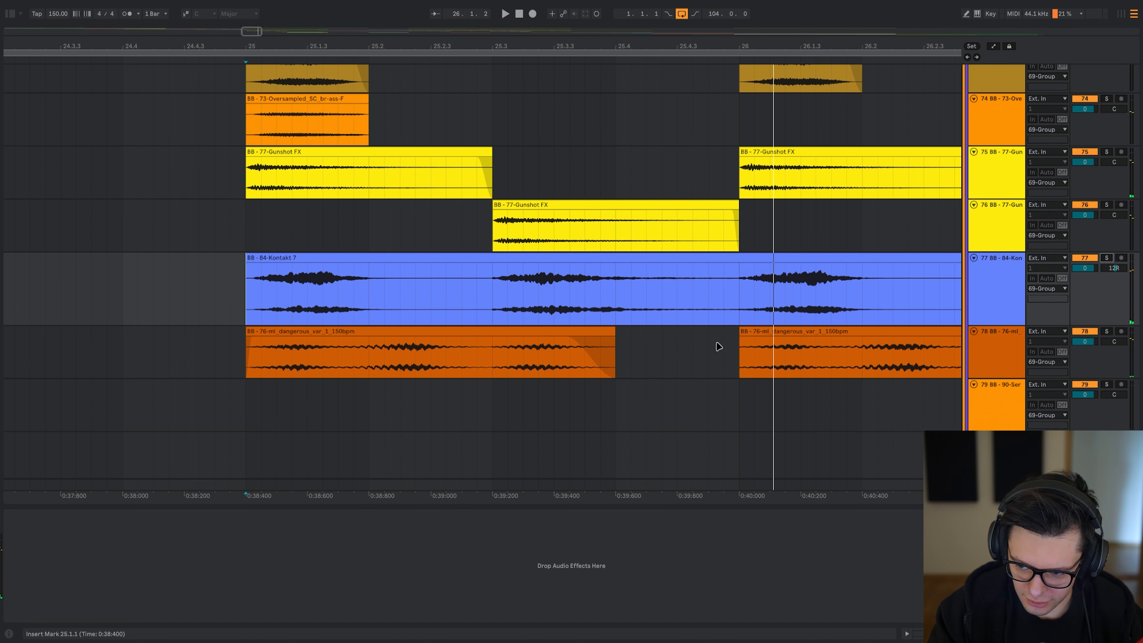
# - Select 25.1.1 to 25.2.1 across tracks 70 to 78, solo all of these layers and play them together
pyautogui.click(247, 362)
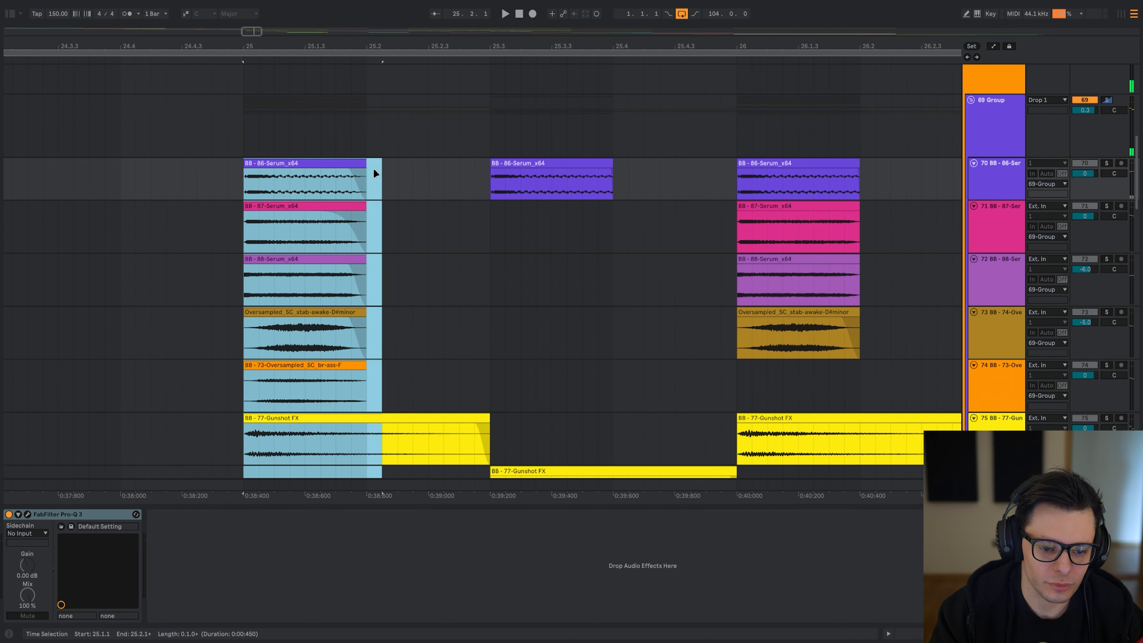
pyautogui.moveTo(373, 167); pyautogui.dragTo(367, 171)
pyautogui.press('s')
pyautogui.press('space')
pyautogui.moveTo(465, 275); pyautogui.dragTo(461, 61)
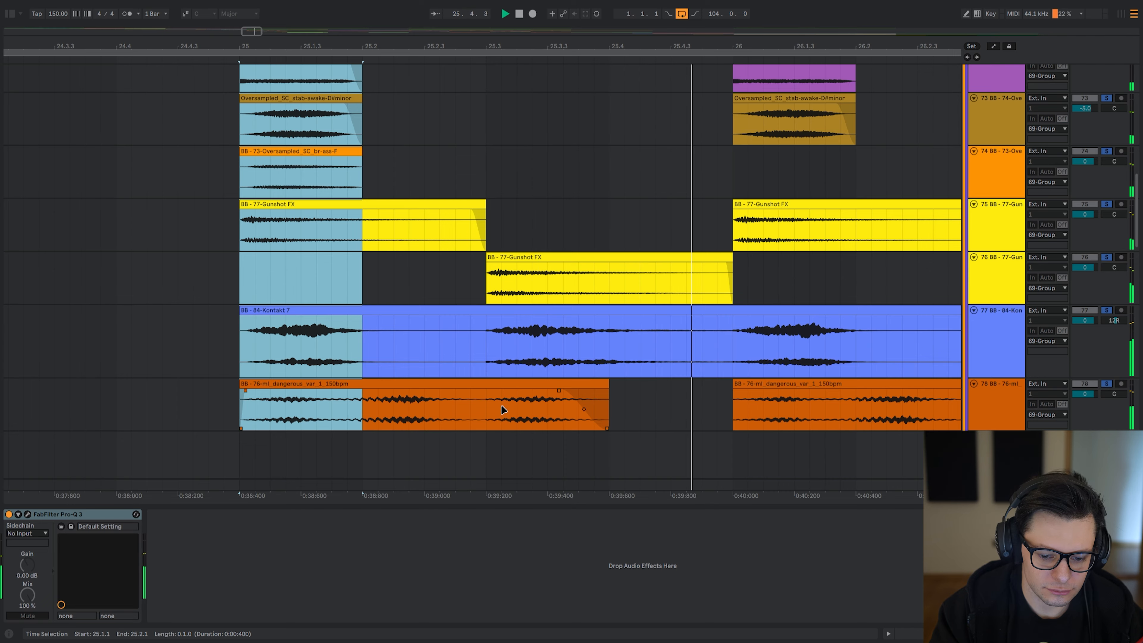
# - Set the insert marker to 25.3.1 on track 78 while the soloed layers play
pyautogui.scroll(-3, 488, 408)
pyautogui.moveTo(466, 412); pyautogui.dragTo(377, 304)
pyautogui.click(395, 289)
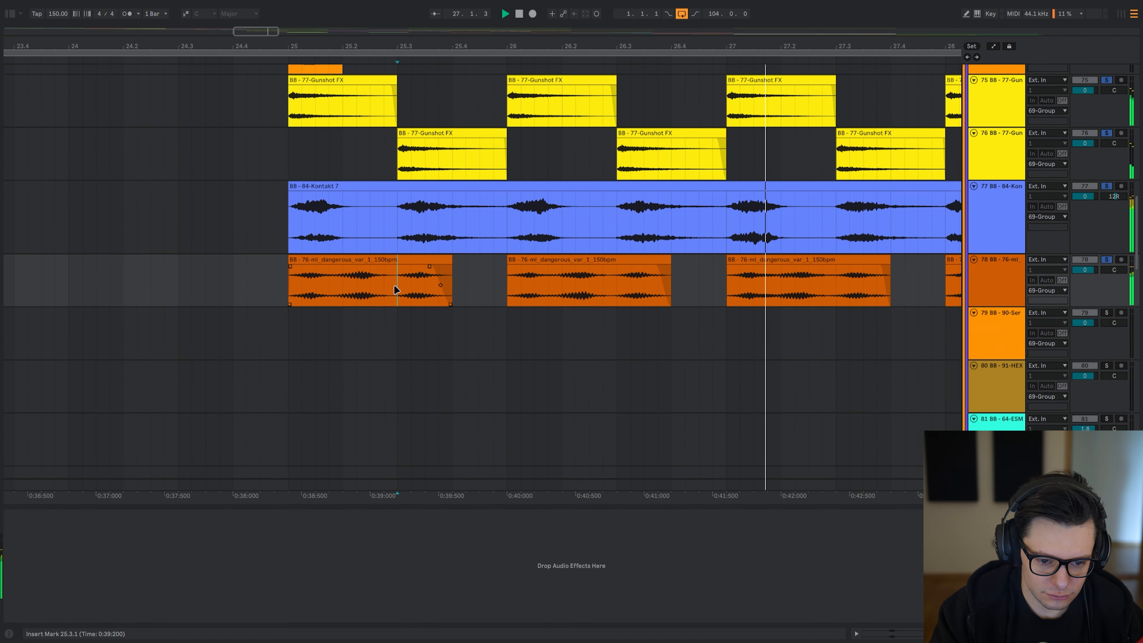
# - Stop playback of the soloed layers and unsolo tracks 70 to 78
pyautogui.moveTo(573, 287); pyautogui.dragTo(428, 404)
pyautogui.moveTo(321, 337); pyautogui.dragTo(341, 351)
pyautogui.press('space')
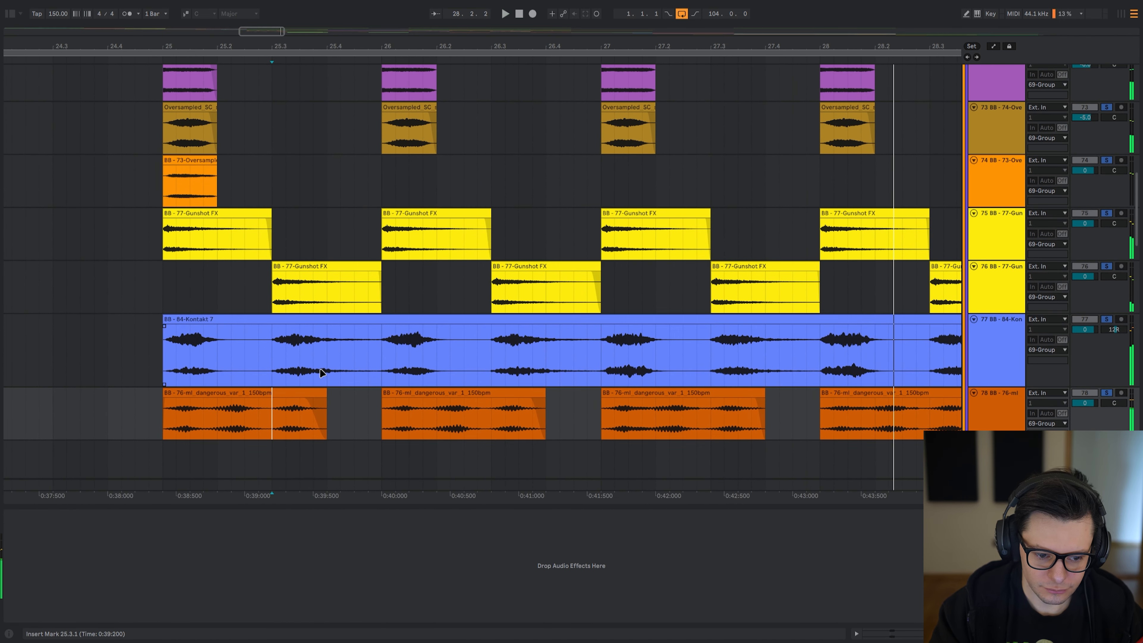
pyautogui.moveTo(349, 401)
pyautogui.mouseDown()
pyautogui.moveTo(433, 384)
pyautogui.moveTo(431, 360)
pyautogui.mouseUp()
pyautogui.moveTo(411, 352); pyautogui.dragTo(467, 352)
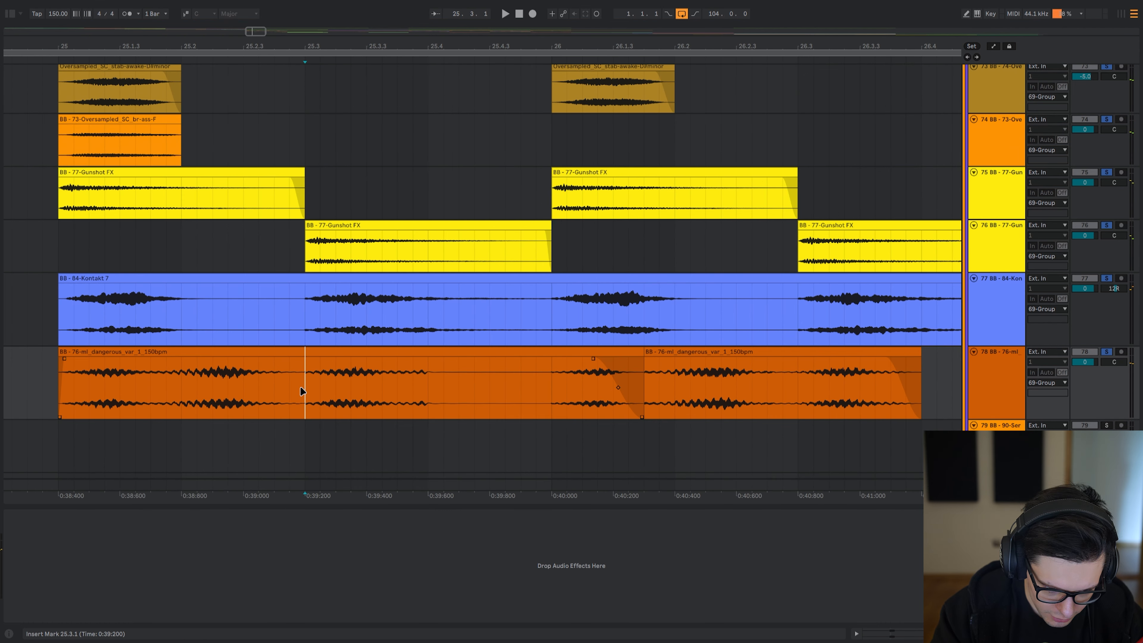
pyautogui.press('s')
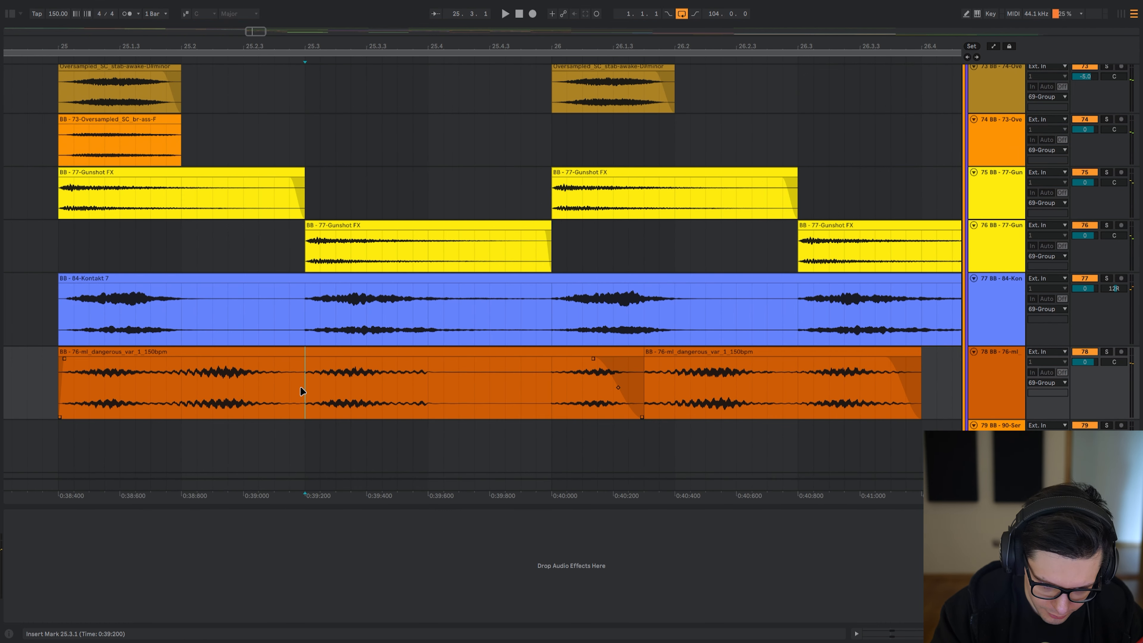
pyautogui.press('space')
pyautogui.hotkey('ctrl', 'z')
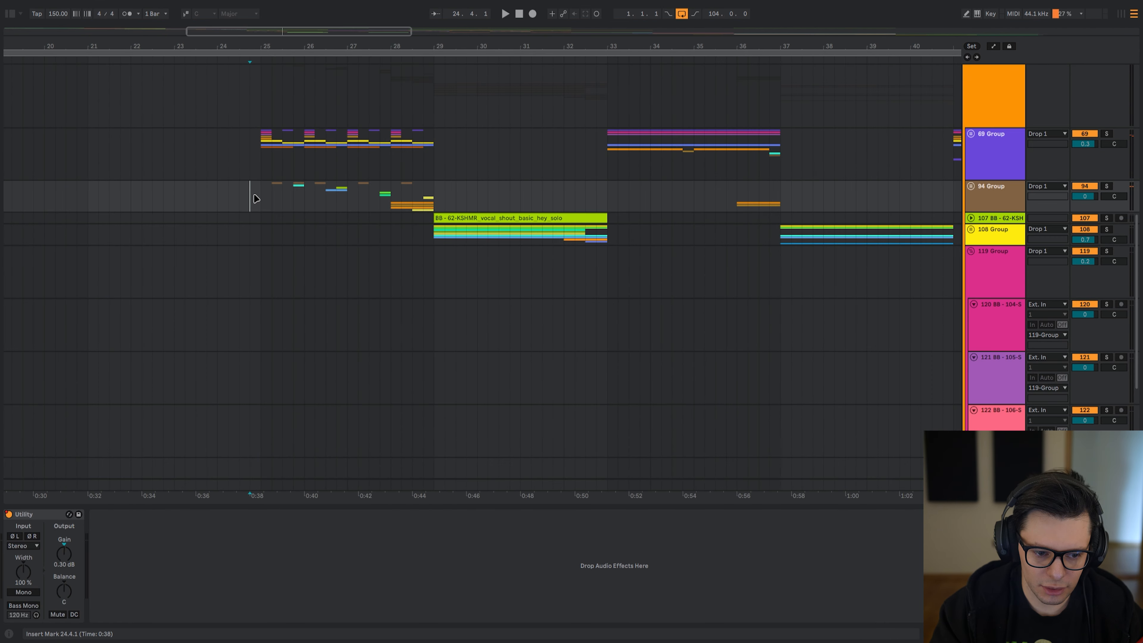
# - Unfold the 94 Group, solo track 95 and play it from 25.2.1
pyautogui.press('u')
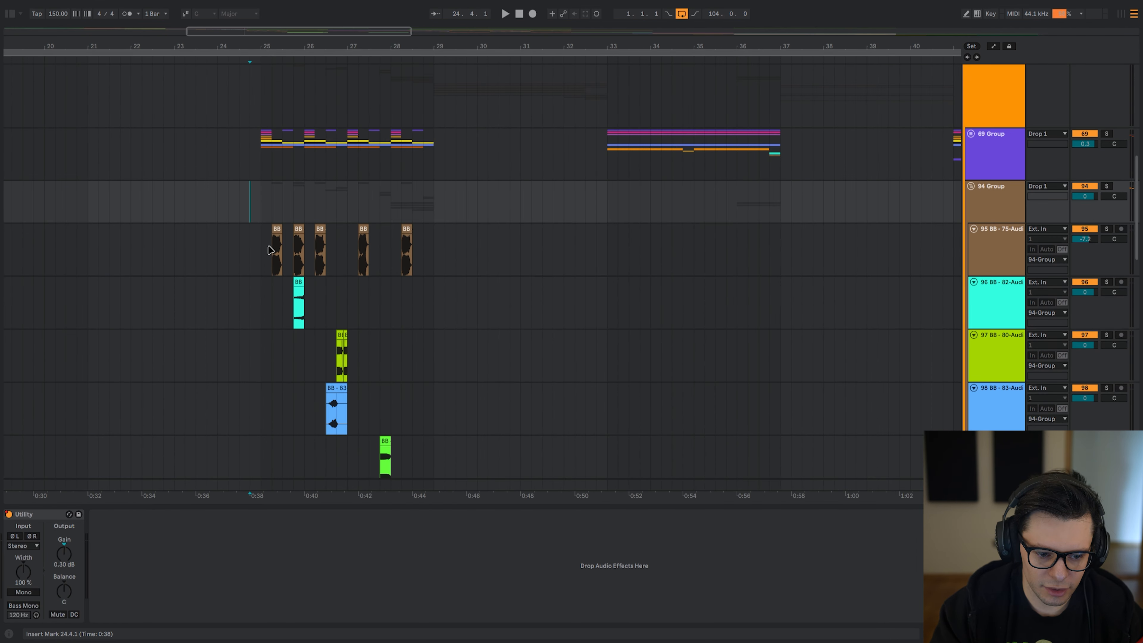
pyautogui.scroll(5, 270, 249)
pyautogui.click(271, 250)
pyautogui.press('s')
pyautogui.press('space')
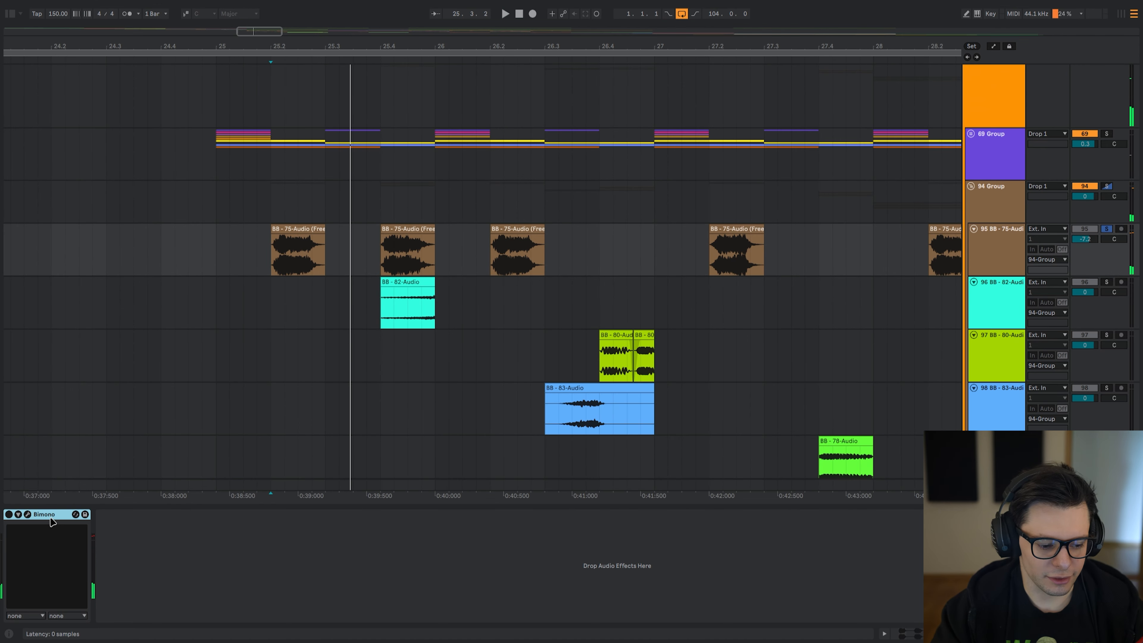
# - Unsolo track 95 and compare the mix from 25.2.1 with its Bimono effect off and on
pyautogui.press('s')
pyautogui.press('space')
pyautogui.press('space')
pyautogui.press('space')
pyautogui.press('space')
pyautogui.press('space')
pyautogui.press('space')
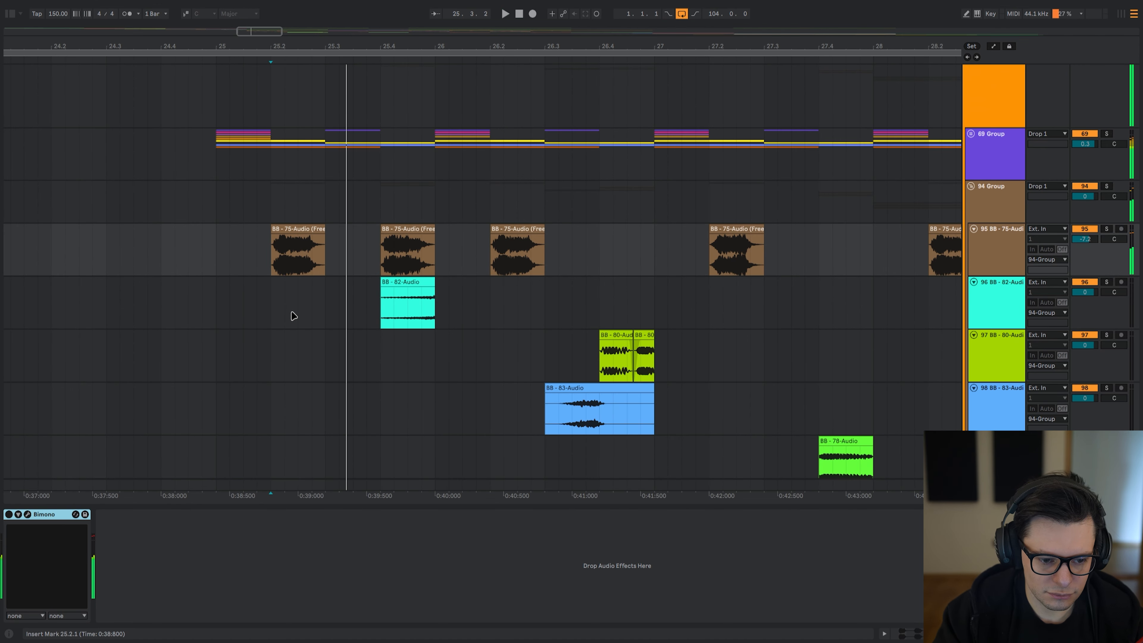
pyautogui.press('space')
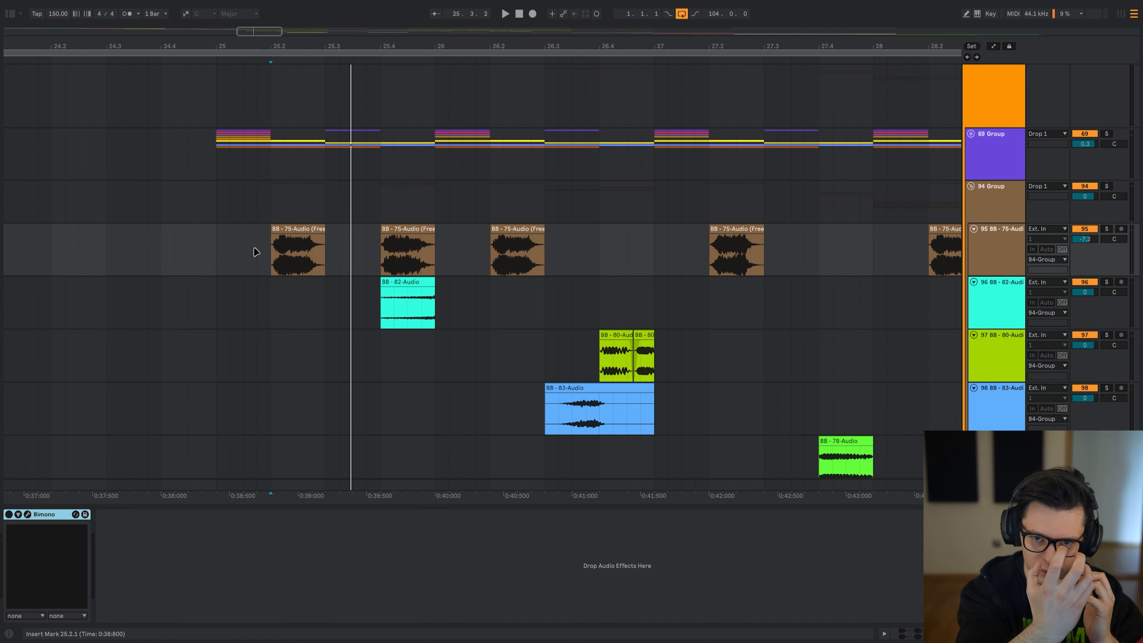
pyautogui.press('space')
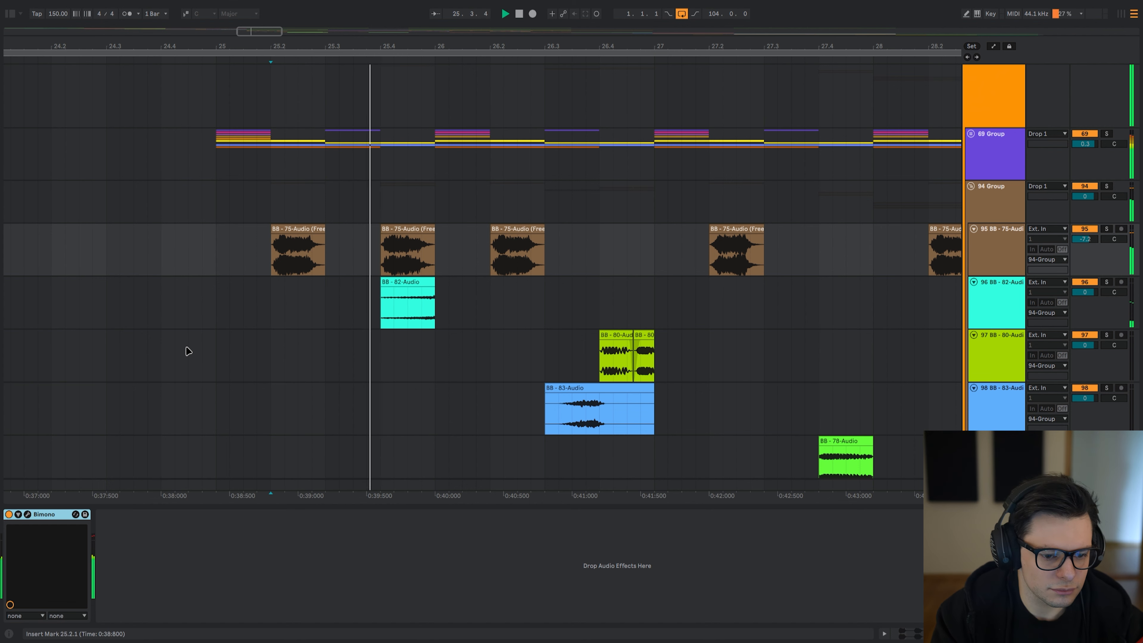
# - Solo track 96, play it from 25.4.1 and check its FabFilter Pro-Q 3 curve
pyautogui.click(396, 292)
pyautogui.click(370, 261)
pyautogui.click(376, 310)
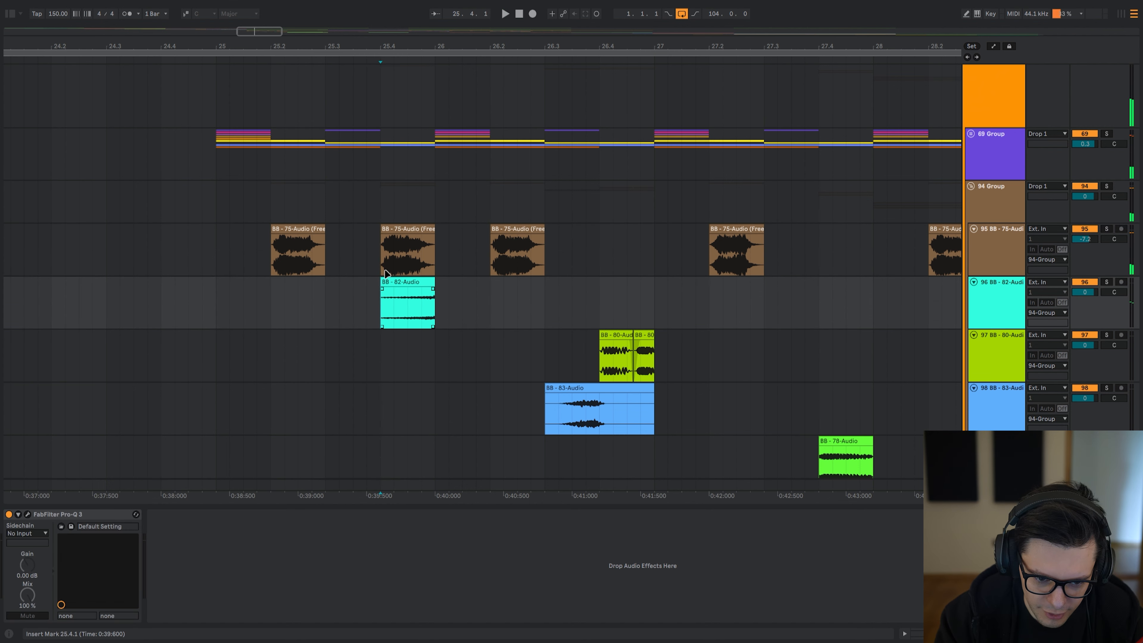
pyautogui.press('s')
pyautogui.press('space')
pyautogui.click(27, 515)
pyautogui.press('space')
pyautogui.press('space')
pyautogui.press('space')
pyautogui.press('space')
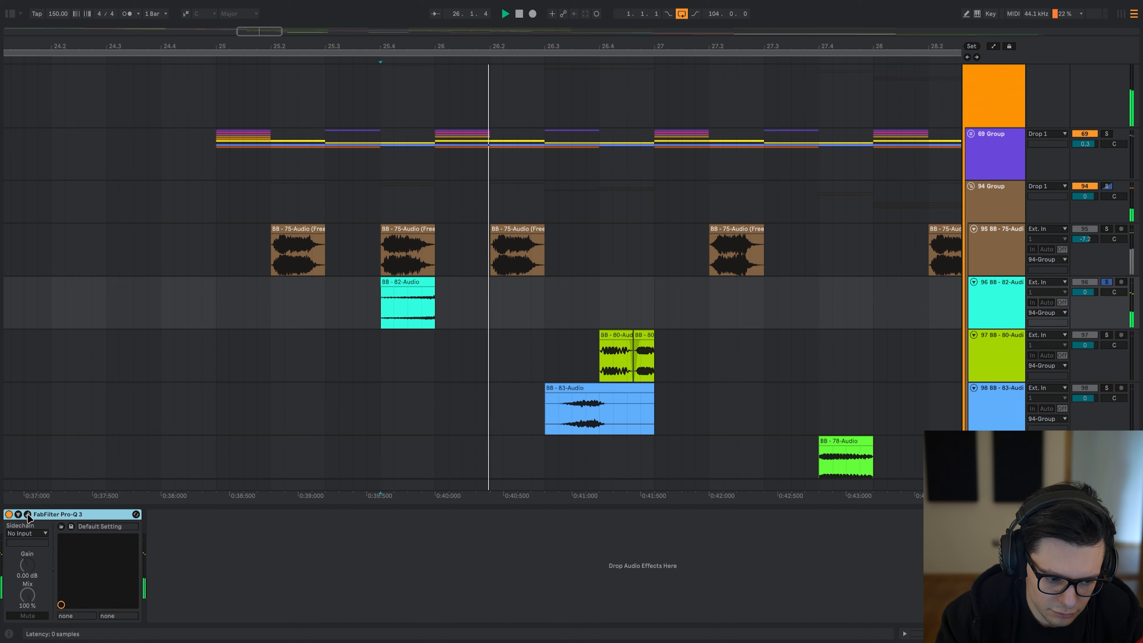
# - Audition track 95 alone from 25.4.1 and from 26.2.1, and unsolo the tracks
pyautogui.click(382, 263)
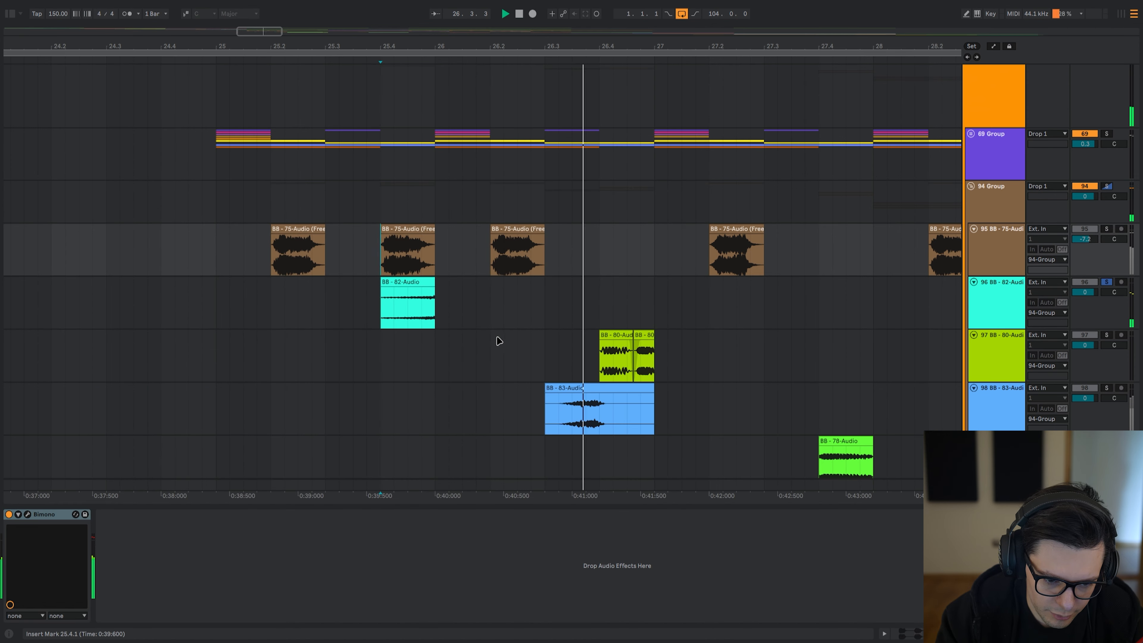
pyautogui.press('s')
pyautogui.press('space')
pyautogui.press('space')
pyautogui.click(487, 265)
pyautogui.press('space')
pyautogui.press('space')
pyautogui.moveTo(582, 342); pyautogui.dragTo(533, 271)
pyautogui.press('space')
pyautogui.press('s')
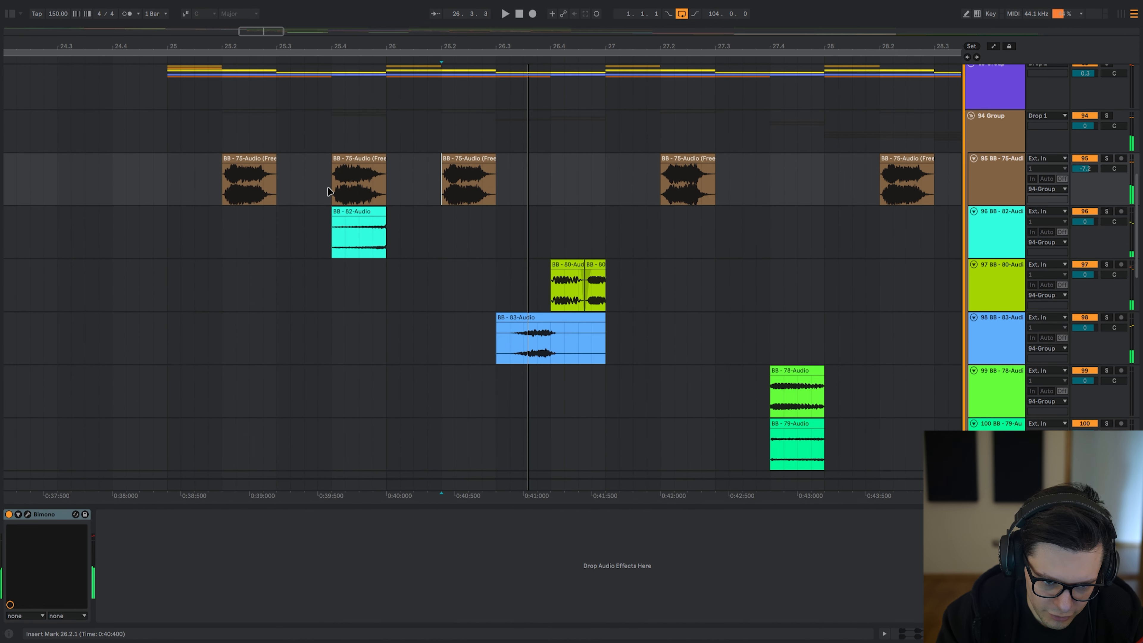
# - Replay the full mix from 25.4.1 on track 95 to judge its Bimono effect
pyautogui.click(330, 191)
pyautogui.press('space')
pyautogui.click(44, 515)
pyautogui.press('space')
pyautogui.press('space')
pyautogui.press('space')
pyautogui.press('space')
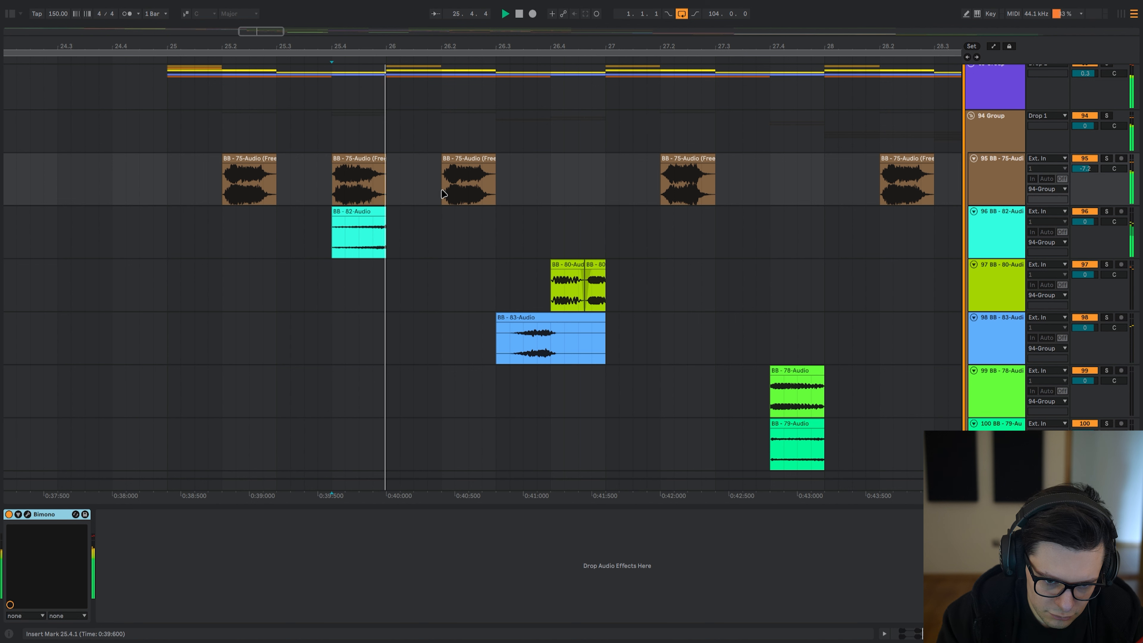
# - Turn off Bimono on track 95 and play from 26.2.1
pyautogui.click(437, 202)
pyautogui.press('space')
pyautogui.press('space')
pyautogui.click(43, 517)
pyautogui.press('0')
pyautogui.click(437, 202)
pyautogui.press('space')
pyautogui.press('space')
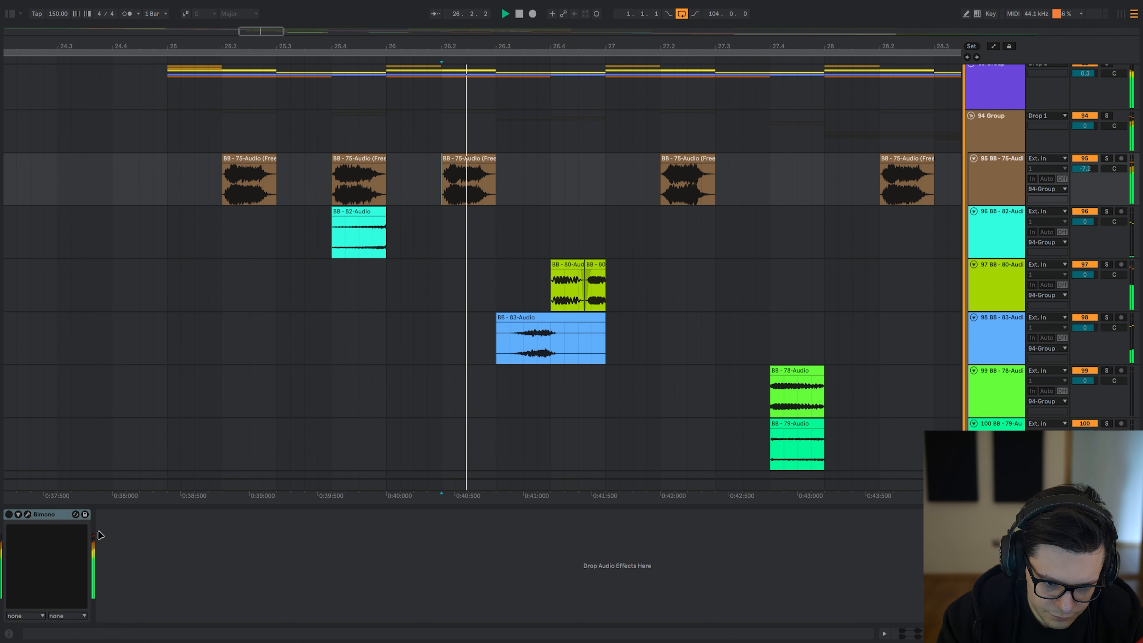
# - Turn Bimono back on for track 95 and replay the passage from 26.2.1
pyautogui.click(54, 517)
pyautogui.press('space')
pyautogui.press('space')
pyautogui.press('space')
pyautogui.press('space')
pyautogui.press('0')
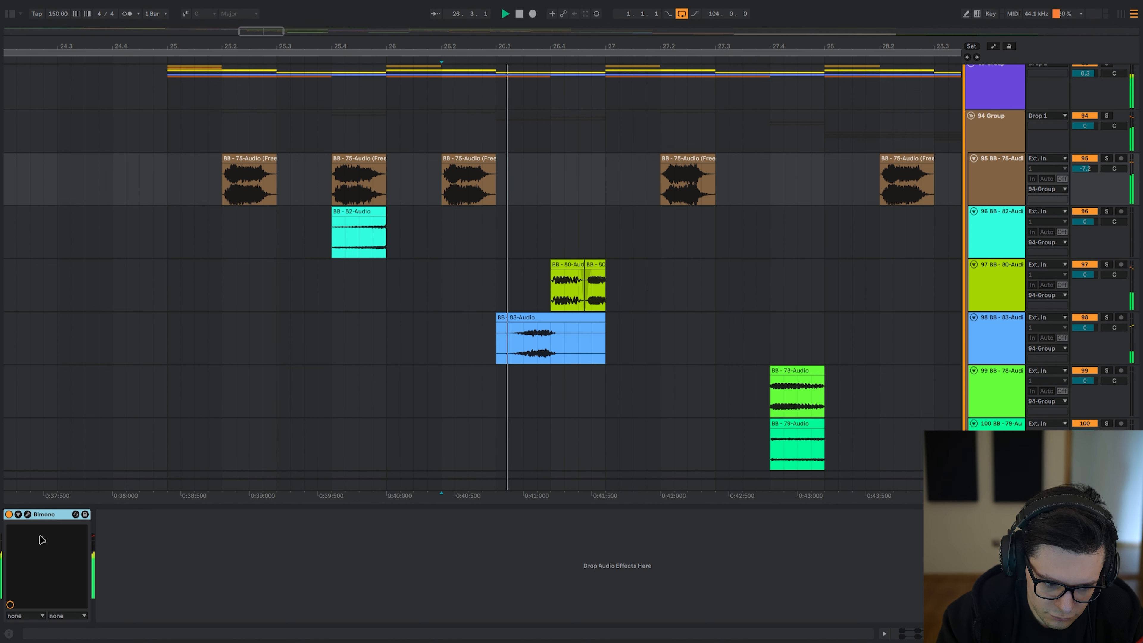
pyautogui.press('space')
pyautogui.press('space')
# - Solo track 97, play it from 26.4.1 while examining its FabFilter Pro-Q 3 curve, and close the EQ
pyautogui.click(498, 350)
pyautogui.click(550, 295)
pyautogui.press('s')
pyautogui.press('space')
pyautogui.press('space')
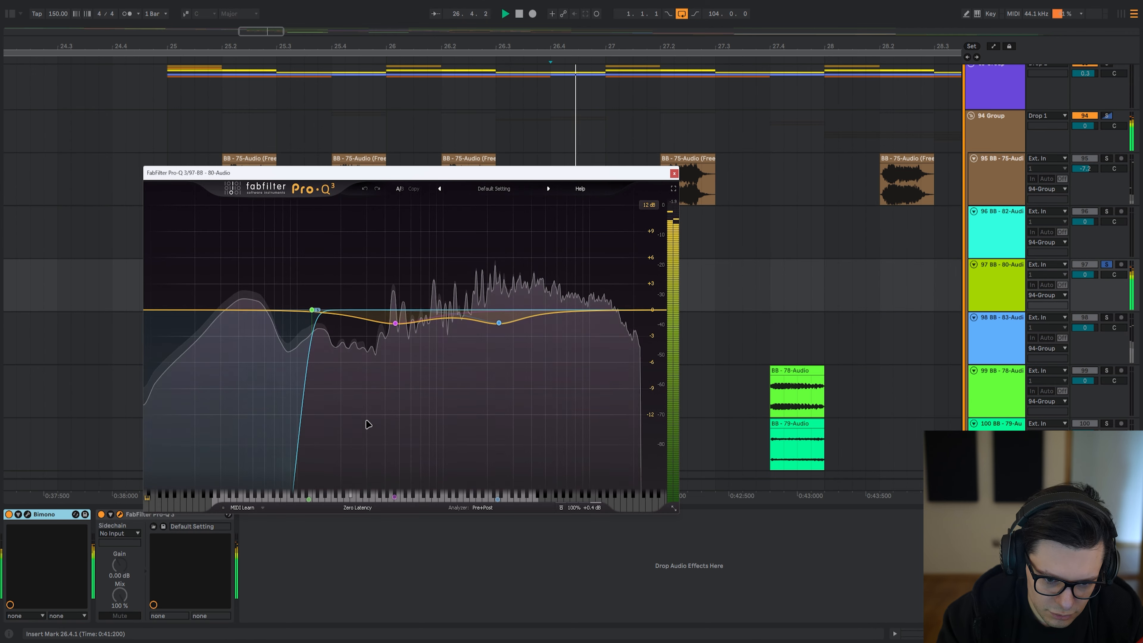
pyautogui.press('space')
pyautogui.press('space')
pyautogui.click(674, 173)
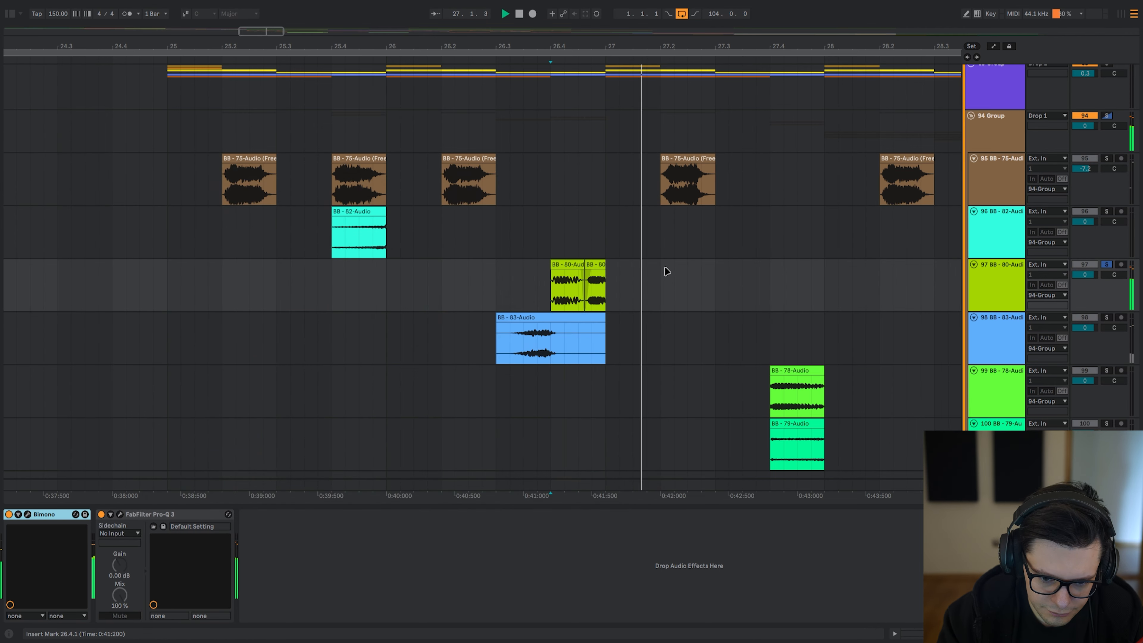
# - Set the insert marker to 28.3.1 on vocal track 106, examine its FabFilter Pro-Q 3 curve and close it
pyautogui.click(525, 253)
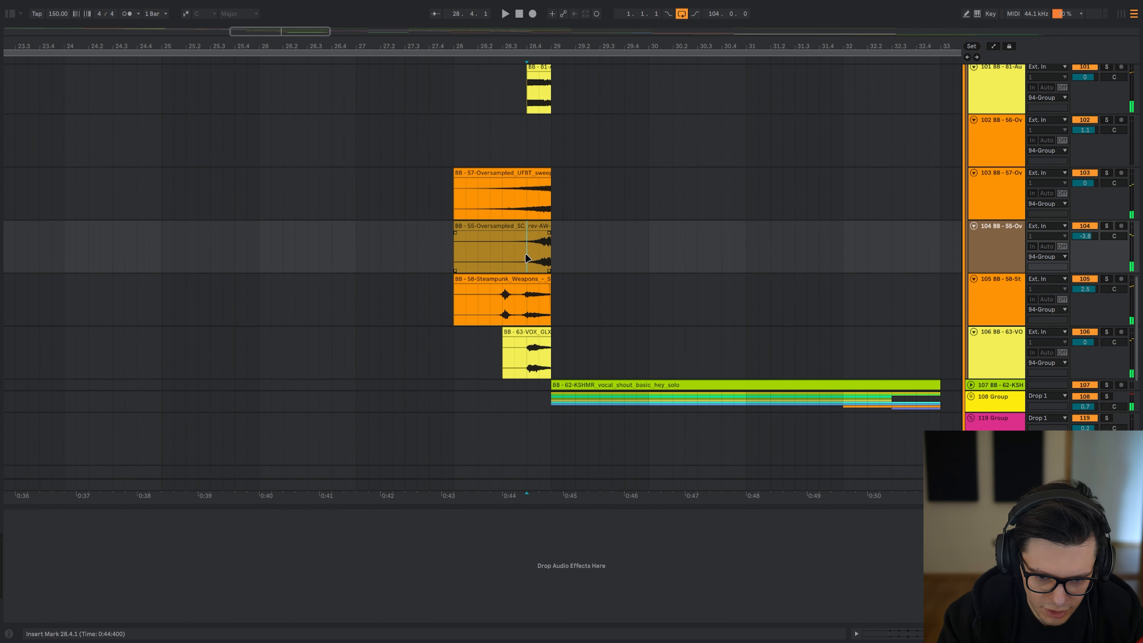
pyautogui.click(487, 332)
pyautogui.click(499, 293)
pyautogui.moveTo(492, 249); pyautogui.dragTo(487, 221)
pyautogui.scroll(-2, 487, 220)
pyautogui.click(483, 252)
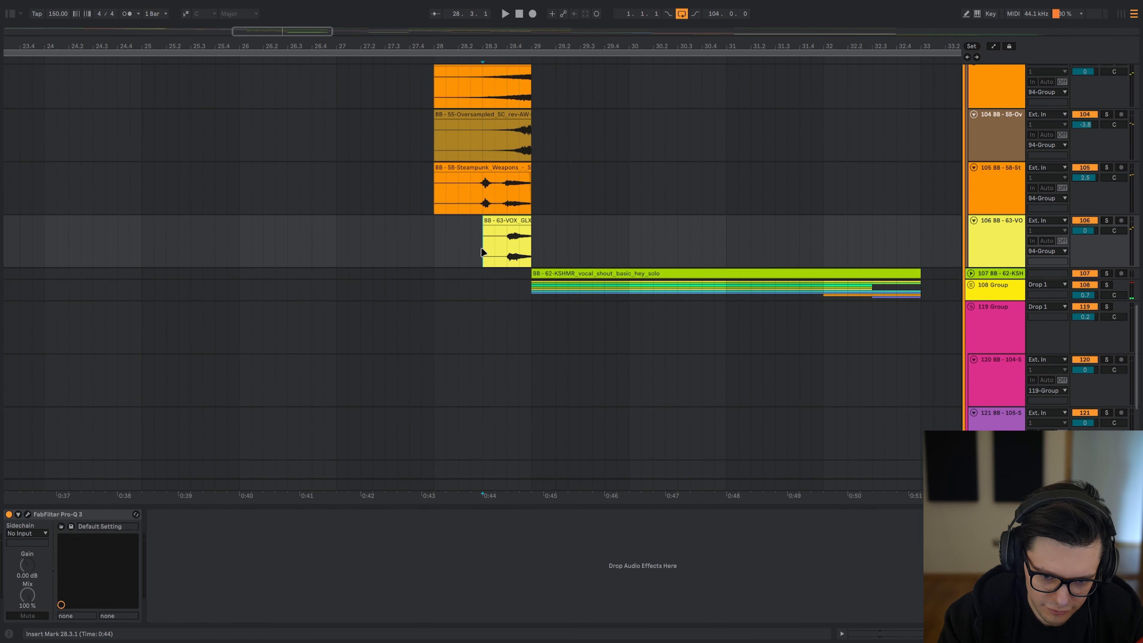
pyautogui.click(28, 514)
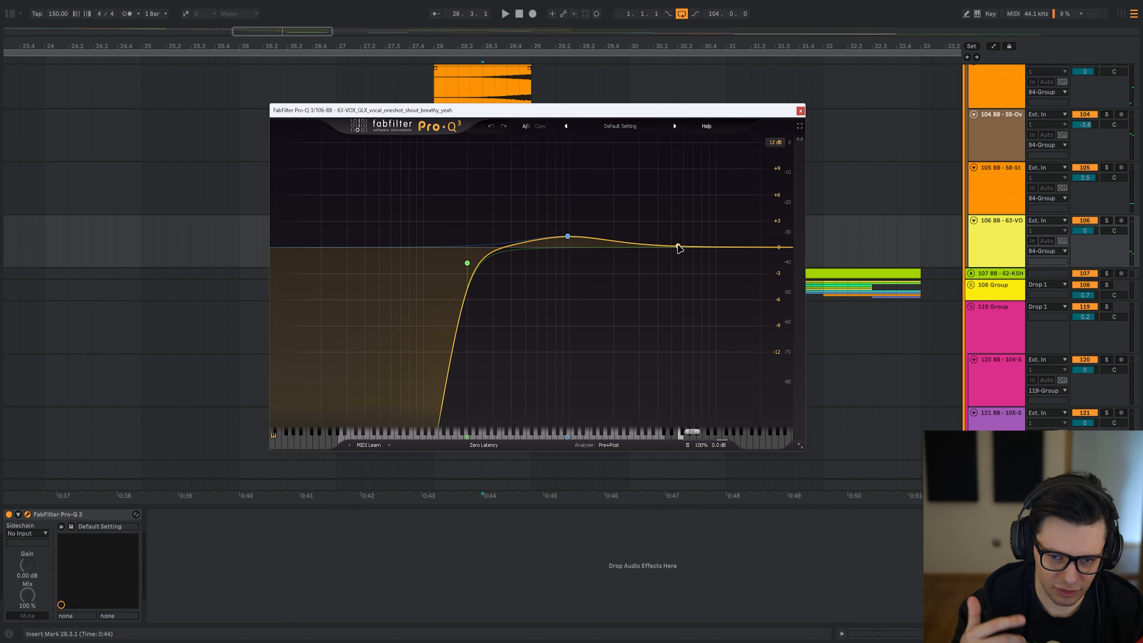
pyautogui.click(801, 110)
# - Fold the 94 Group to hide its individual tracks
pyautogui.moveTo(719, 189); pyautogui.dragTo(597, 327)
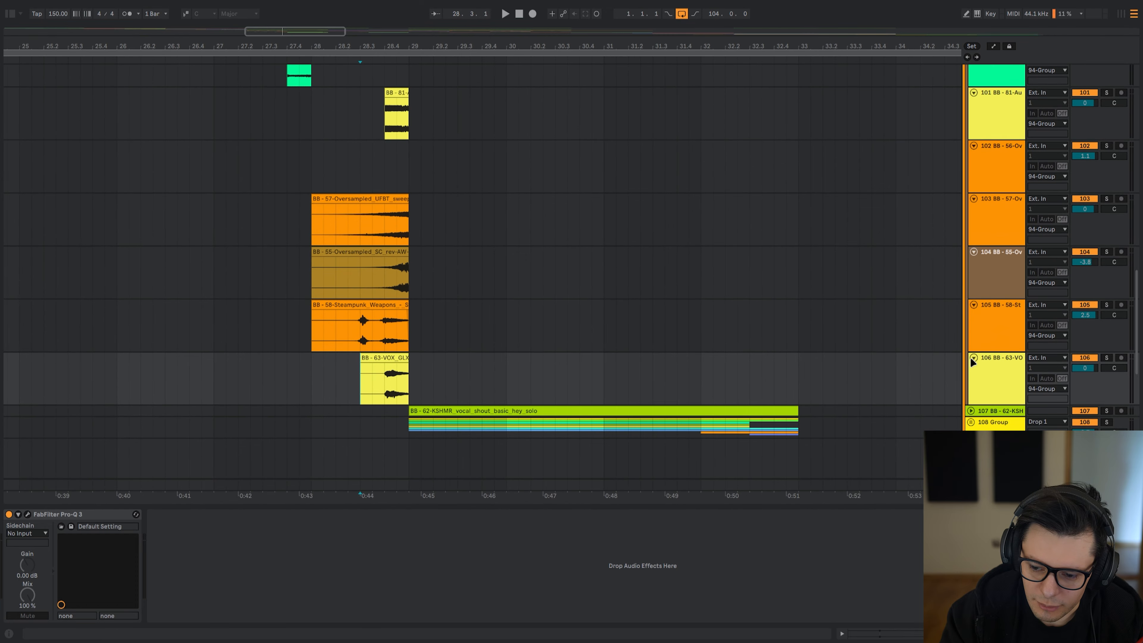
pyautogui.keyDown('alt'); pyautogui.click(974, 364); pyautogui.keyUp('alt')
pyautogui.moveTo(577, 184); pyautogui.dragTo(661, 277)
pyautogui.scroll(-5, 554, 263)
pyautogui.press('u')
pyautogui.moveTo(587, 217); pyautogui.dragTo(556, 268)
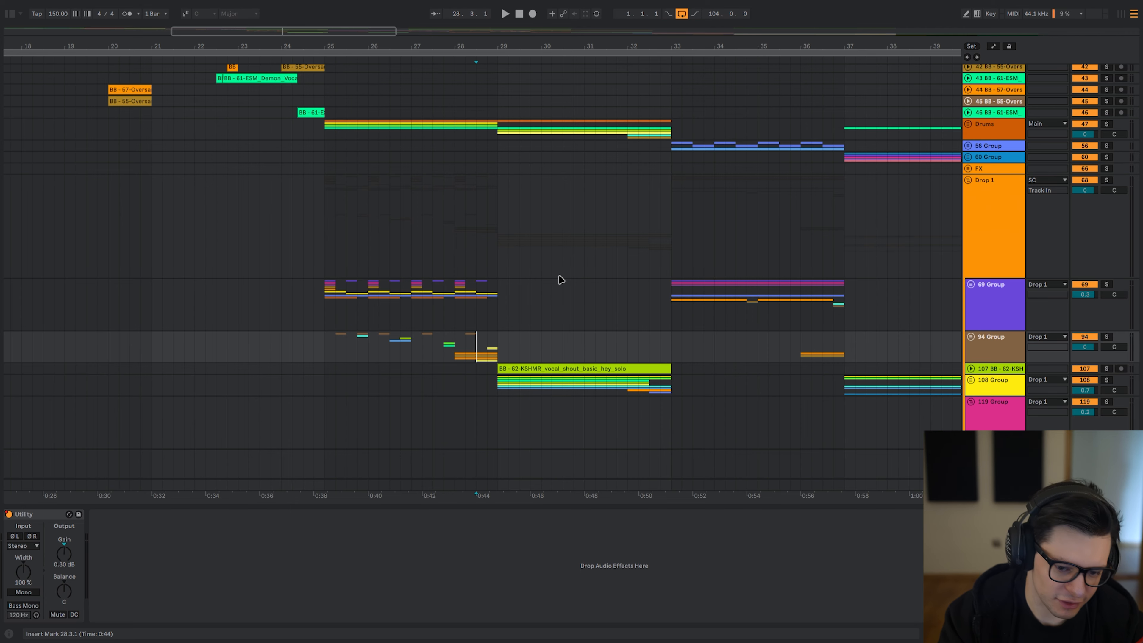
# - Set the insert marker to 29.1.1 on the Drums group and unfold it
pyautogui.moveTo(567, 323); pyautogui.dragTo(467, 280)
pyautogui.moveTo(448, 170); pyautogui.dragTo(458, 283)
pyautogui.scroll(-5, 408, 202)
pyautogui.click(408, 201)
pyautogui.press('u')
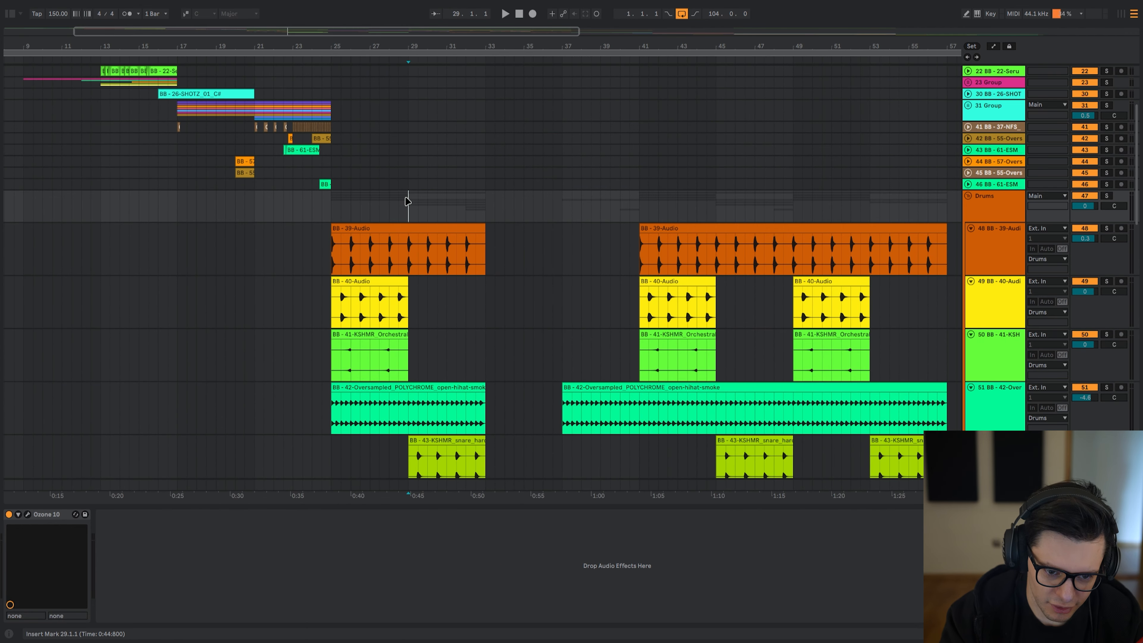
# - Select the 108 Group at 29.1.1 and unfold its Serum, gunshot and bullet layers
pyautogui.scroll(-10, 408, 207)
pyautogui.click(418, 260)
pyautogui.press('Right')
pyautogui.hscroll(8, 419, 279)
pyautogui.hscroll(-9, 419, 286)
pyautogui.scroll(-1, 450, 271)
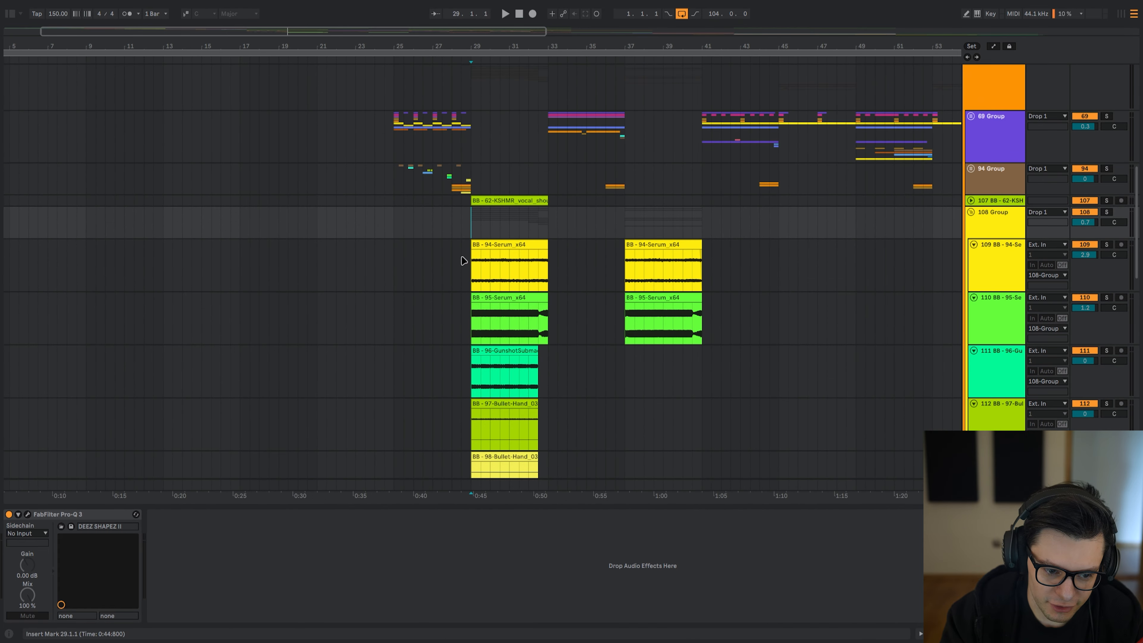
# - Play the 108 Group from 29.1.1 and compare it with its FabFilter Pro-Q 3 on and off
pyautogui.scroll(8, 466, 259)
pyautogui.hscroll(-2, 387, 236)
pyautogui.press('space')
pyautogui.click(79, 516)
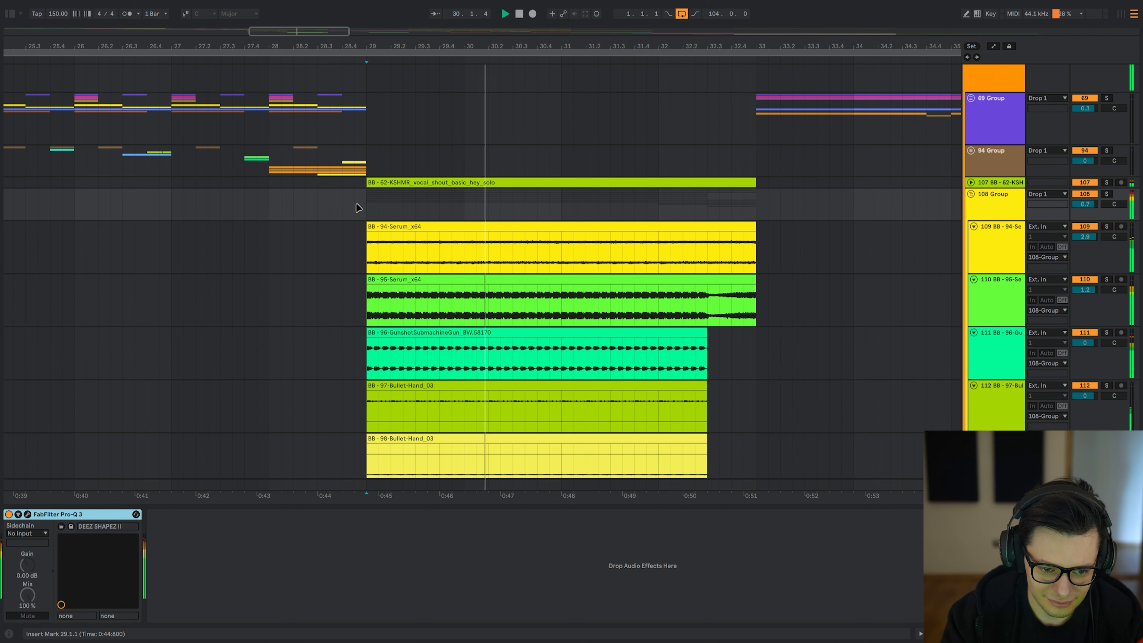
pyautogui.press('space')
pyautogui.press('space')
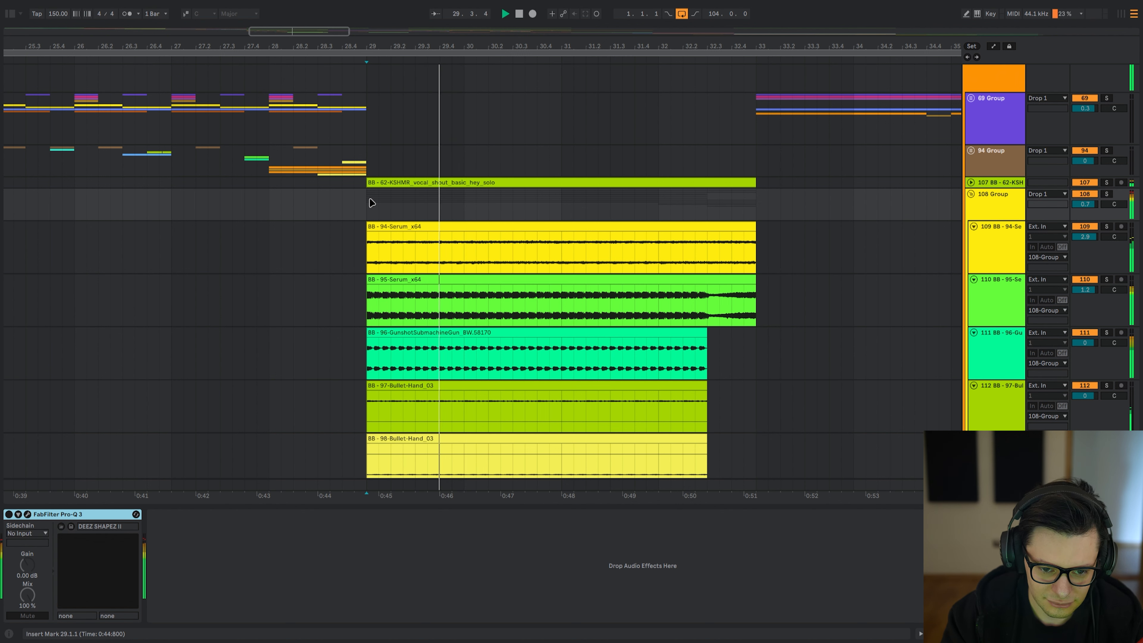
pyautogui.press('space')
# - Audition Serum tracks 109 and 110 solo from 29.1.1 and examine the first FabFilter Pro-Q 3 on track 110
pyautogui.click(365, 252)
pyautogui.press('s')
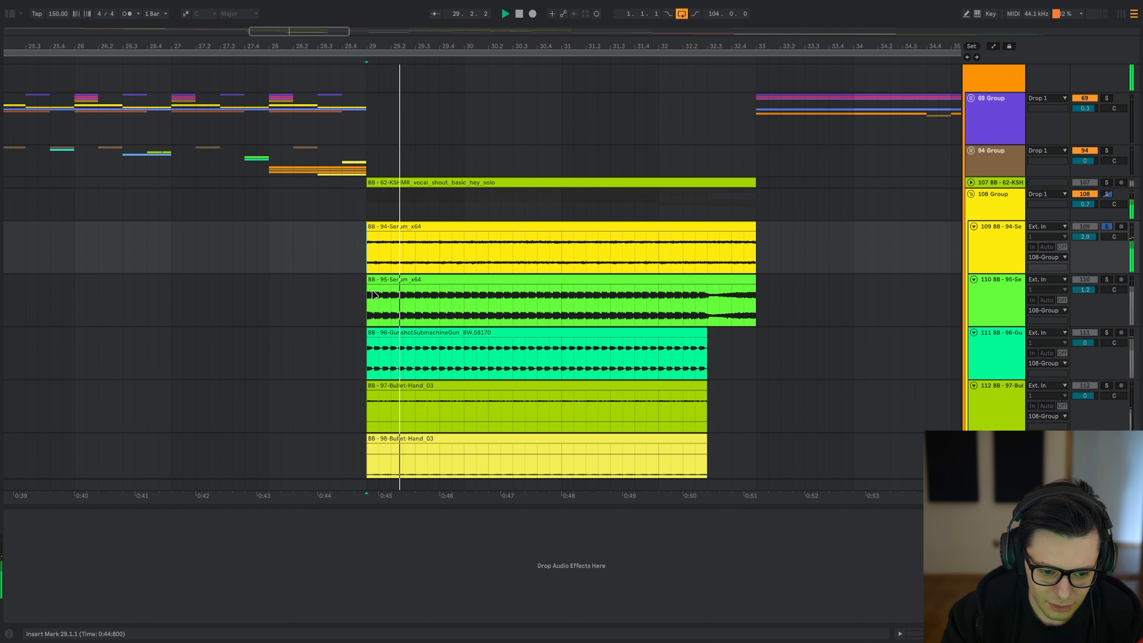
pyautogui.click(365, 298)
pyautogui.press('s')
pyautogui.click(28, 515)
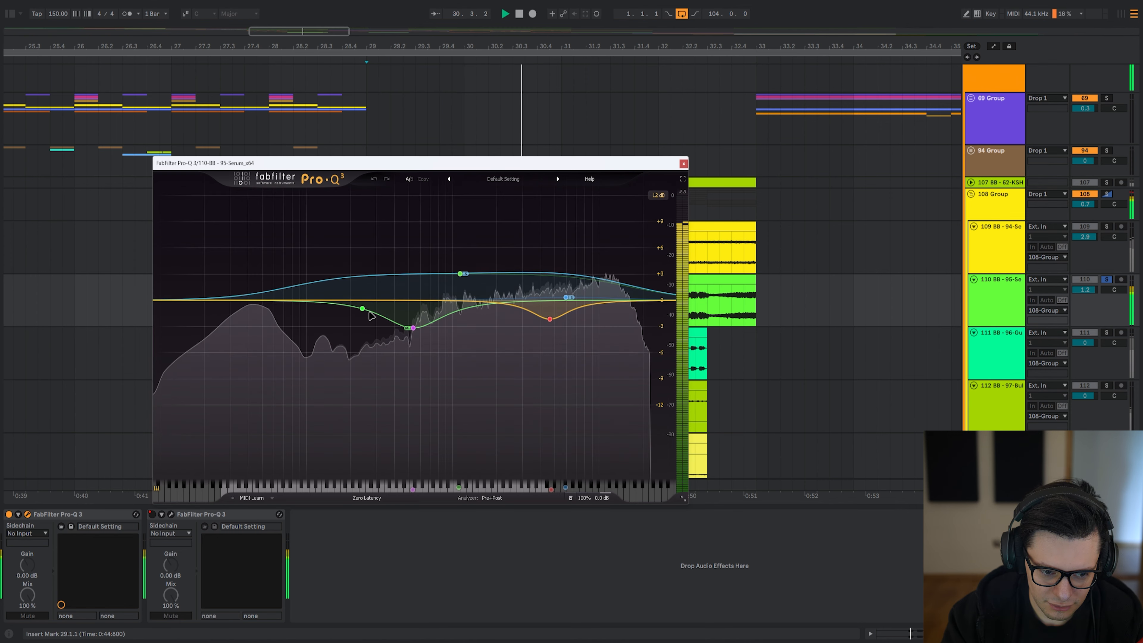
pyautogui.press('space')
pyautogui.press('Escape')
# - Solo track 111, turn off its whole effect chain and play it from 29.1.1
pyautogui.click(367, 362)
pyautogui.press('s')
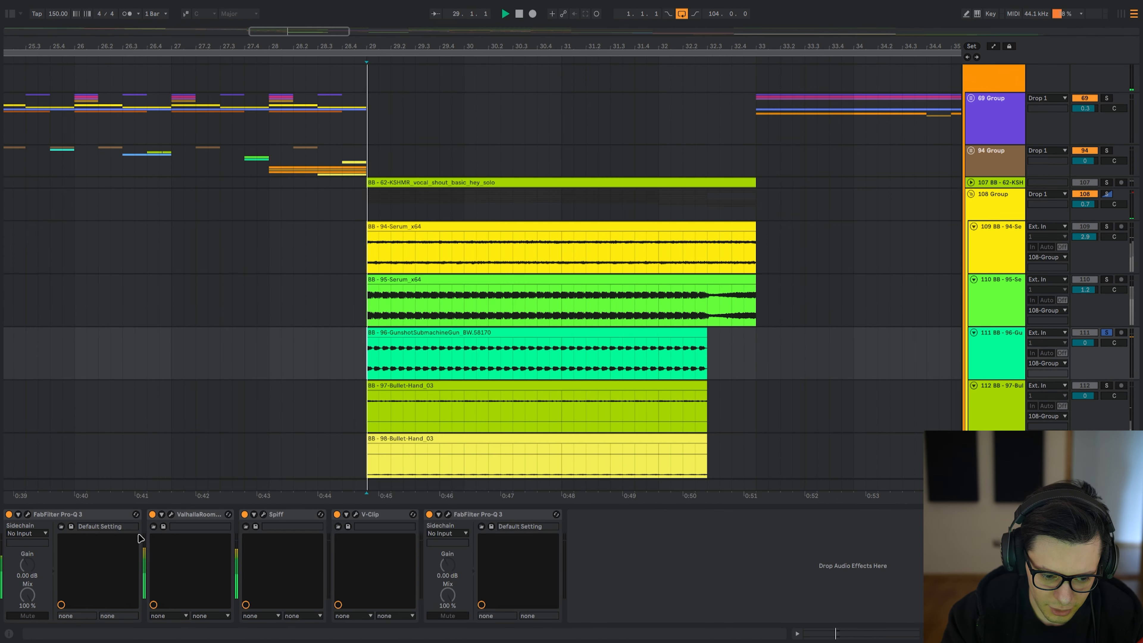
pyautogui.click(108, 515)
pyautogui.keyDown('shift'); pyautogui.click(495, 515); pyautogui.keyUp('shift')
pyautogui.press('0')
pyautogui.press('space')
pyautogui.press('space')
pyautogui.scroll(-1, 382, 346)
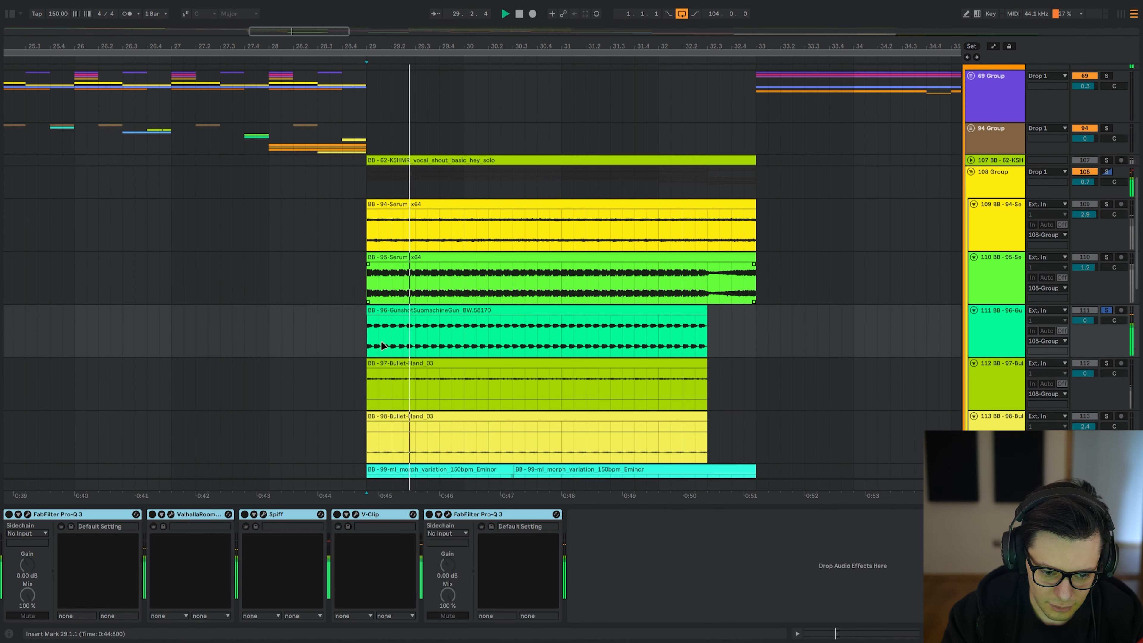
pyautogui.press('space')
# - Turn the first FabFilter Pro-Q 3 on track 111 back on and examine its curve during playback
pyautogui.click(378, 348)
pyautogui.click(82, 515)
pyautogui.press('0')
pyautogui.press('space')
pyautogui.click(28, 515)
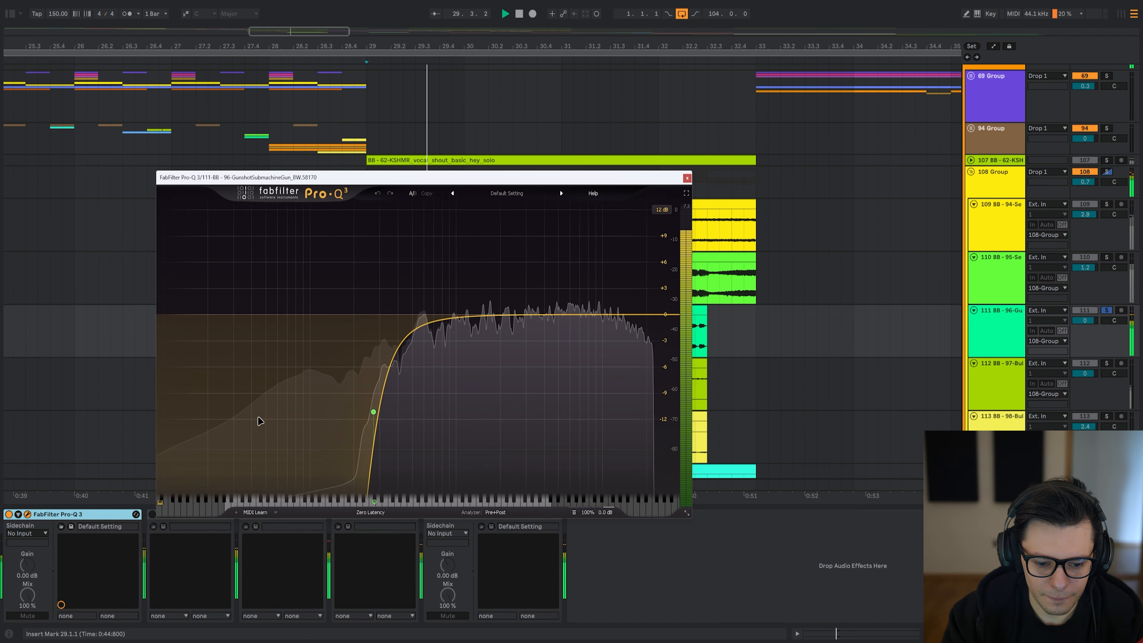
pyautogui.hotkey('ctrl', 'alt', 'p')
pyautogui.press('space')
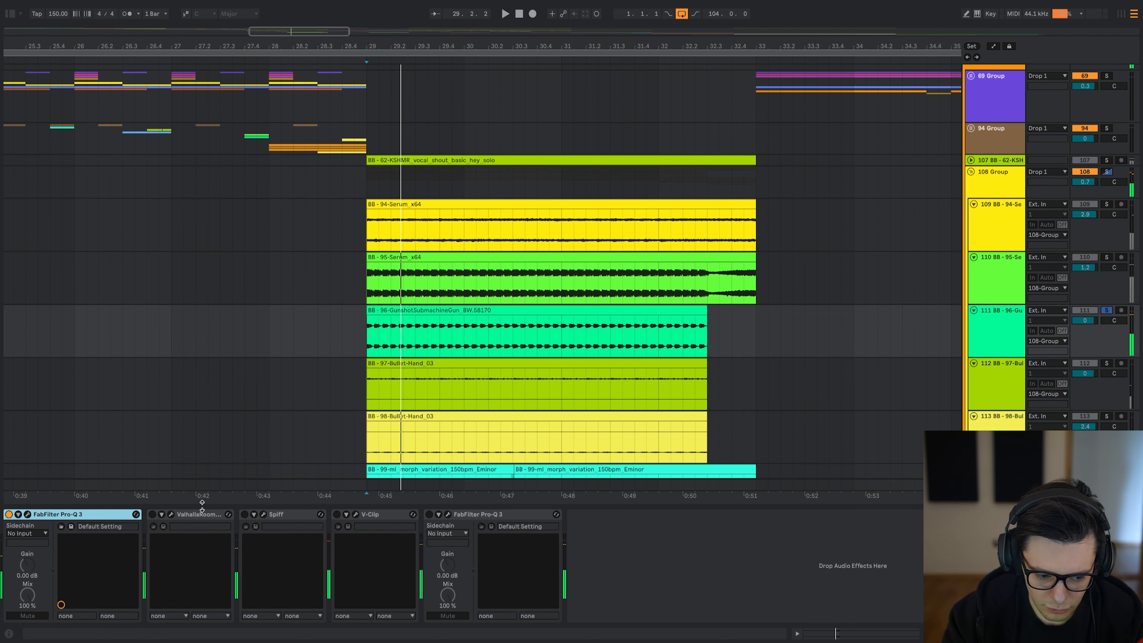
# - Turn ValhallaRoom and Spiff on track 111 back on and open Spiff's settings
pyautogui.click(368, 291)
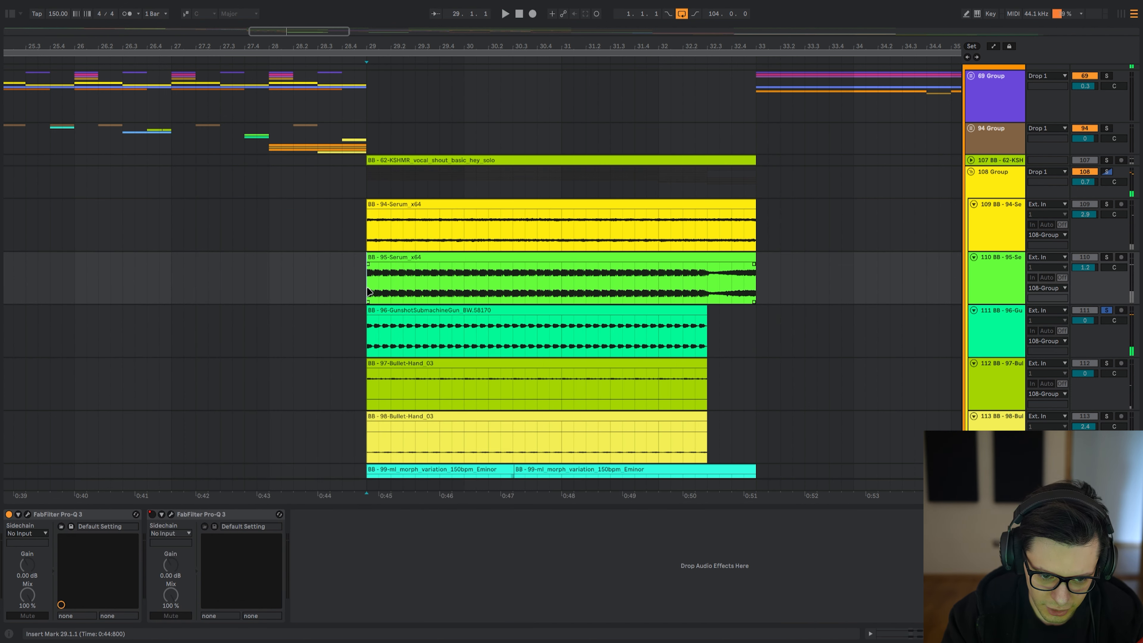
pyautogui.click(368, 343)
pyautogui.click(263, 514)
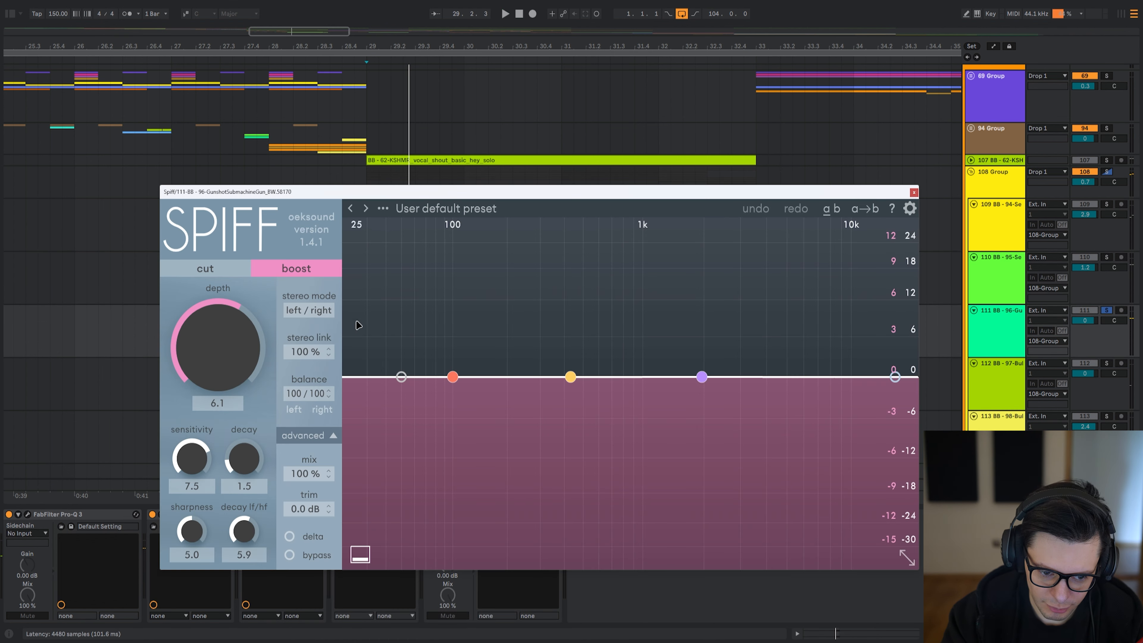
# - Audition Spiff's delta signal on track 111, switch delta back off and compare it with the full boosted sound
pyautogui.click(295, 539)
pyautogui.press('space')
pyautogui.click(299, 535)
pyautogui.press('space')
pyautogui.press('space')
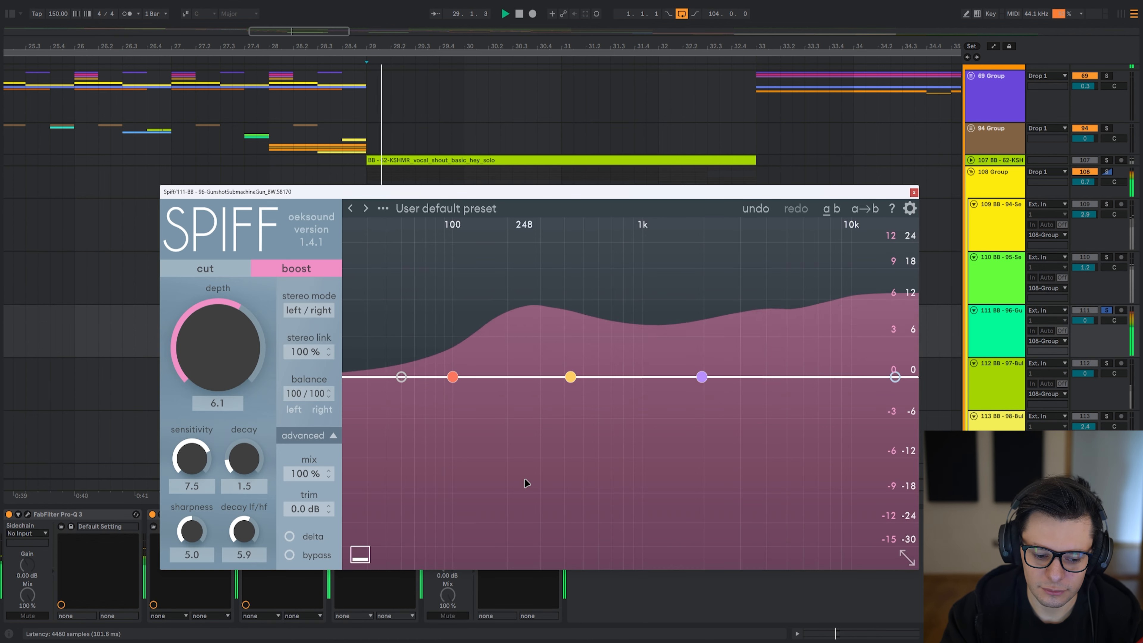
pyautogui.hotkey('ctrl', 'alt', 'p')
# - Turn V-Clip on track 111 back on and watch its visualizer during playback
pyautogui.click(355, 514)
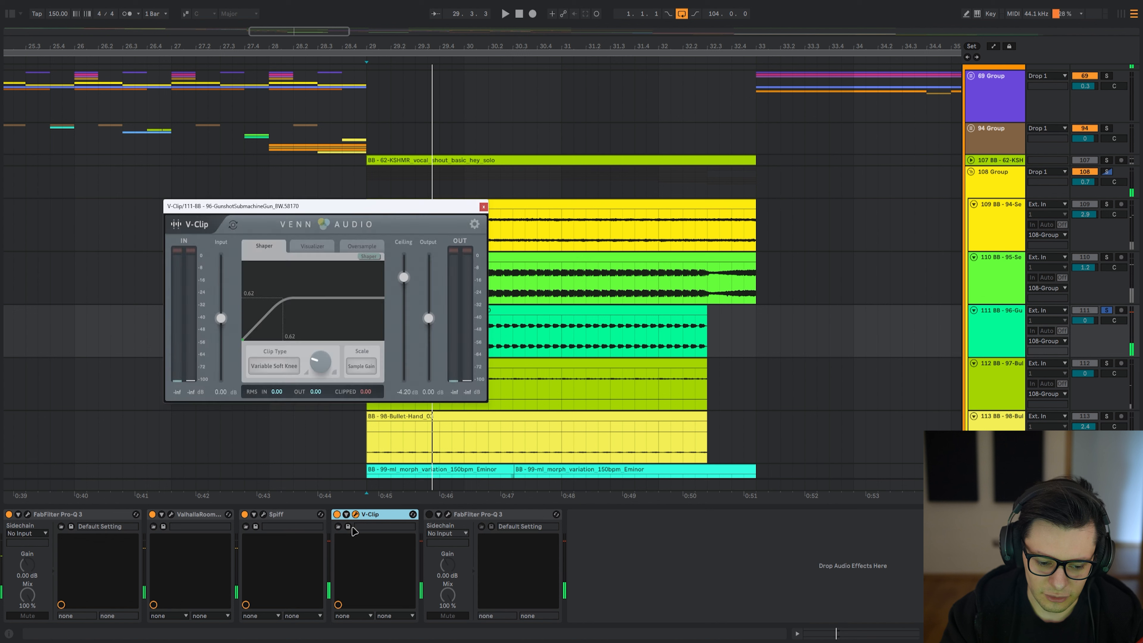
pyautogui.click(321, 252)
pyautogui.press('space')
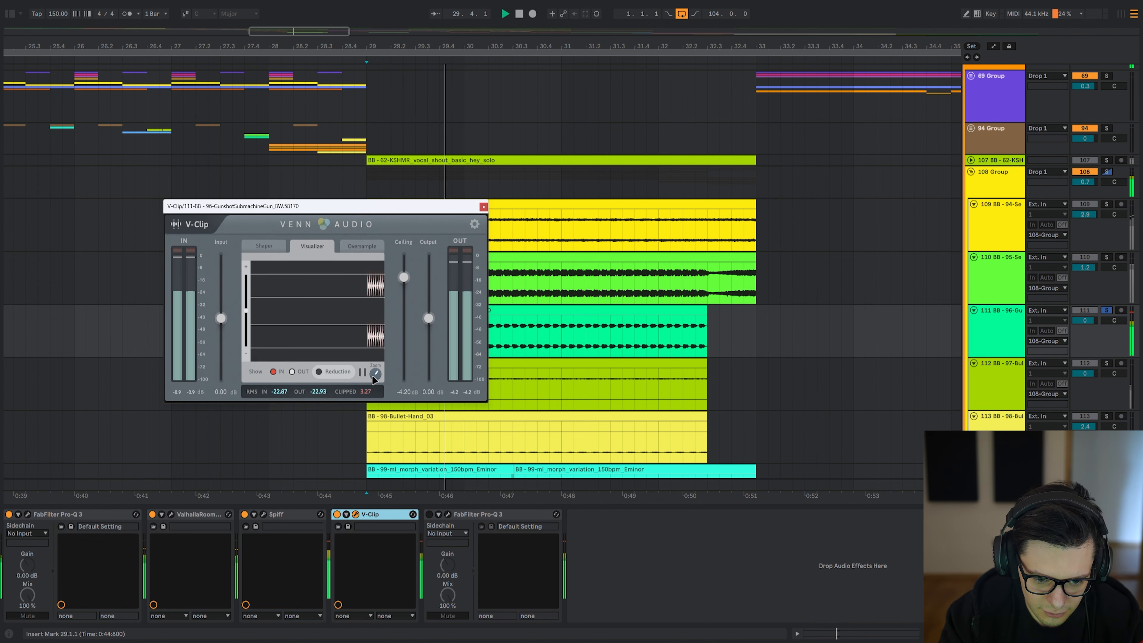
pyautogui.hotkey('ctrl', 'alt', 'p')
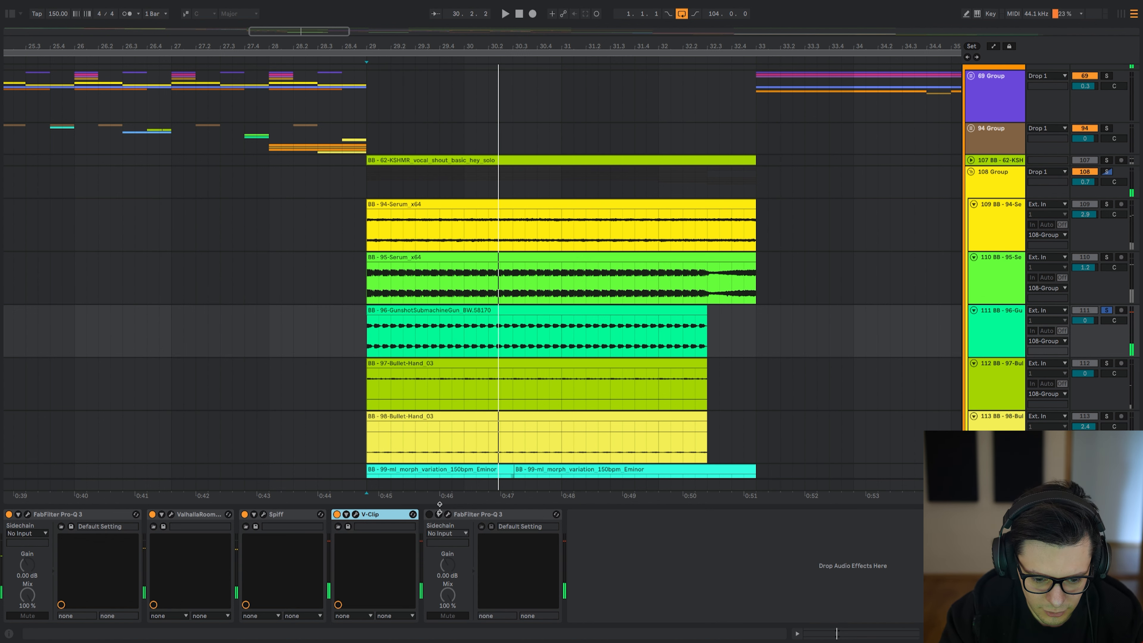
# - Turn the last FabFilter Pro-Q 3 on track 111 back on, audition its low cut at 10 Hz and undo that move
pyautogui.click(448, 514)
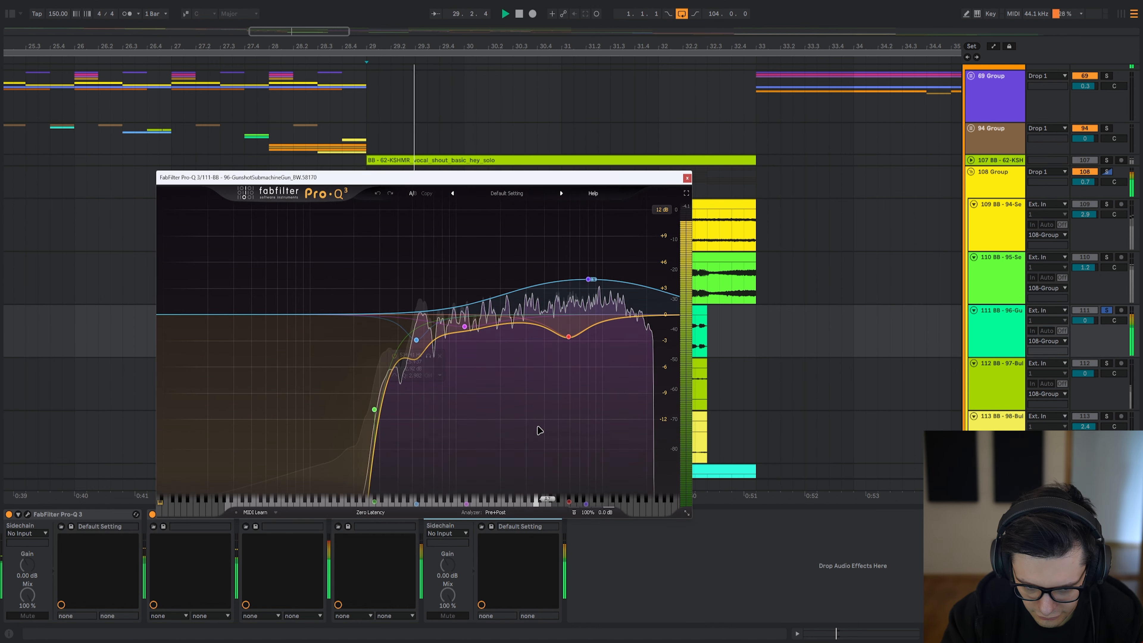
pyautogui.hotkey('ctrl', 'alt', 'p')
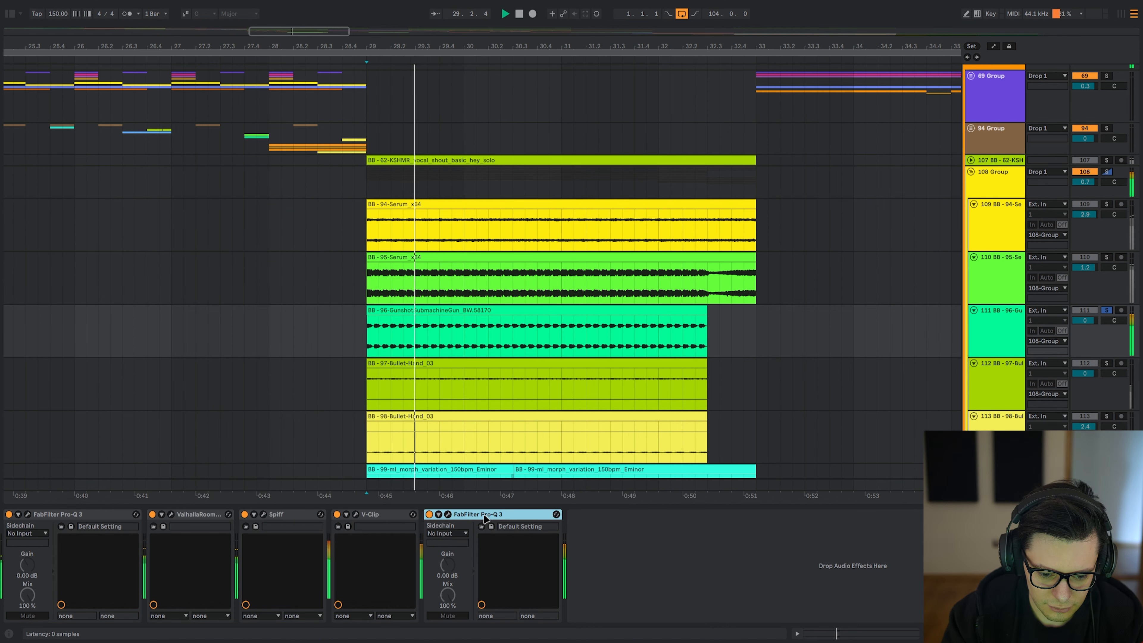
pyautogui.click(448, 514)
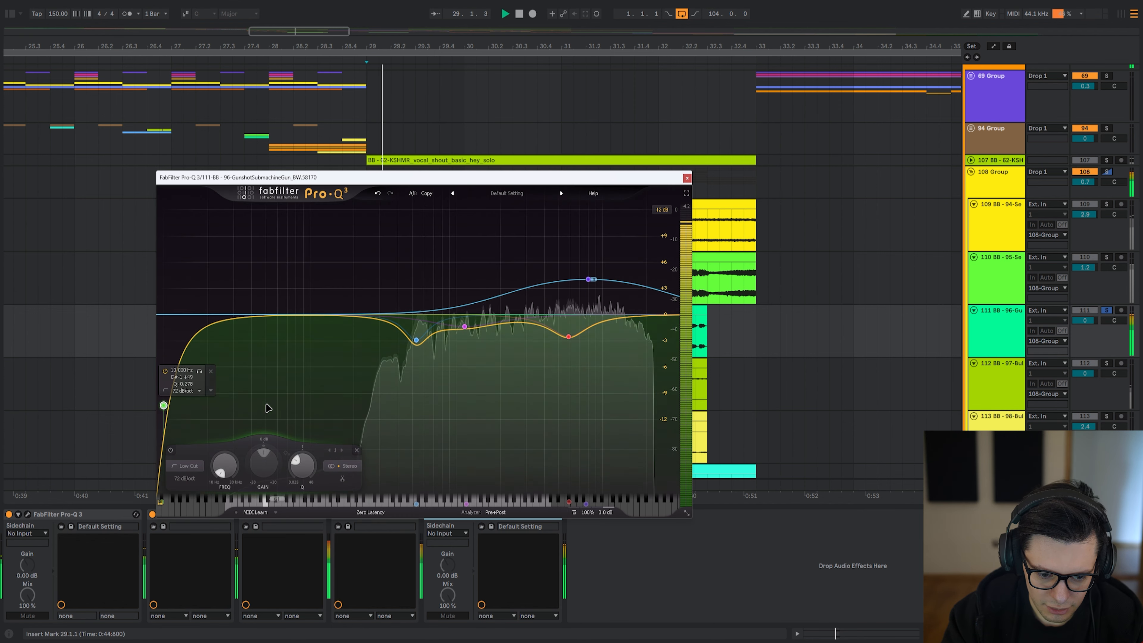
pyautogui.hotkey('ctrl', 'z')
pyautogui.hotkey('ctrl', 'alt', 'p')
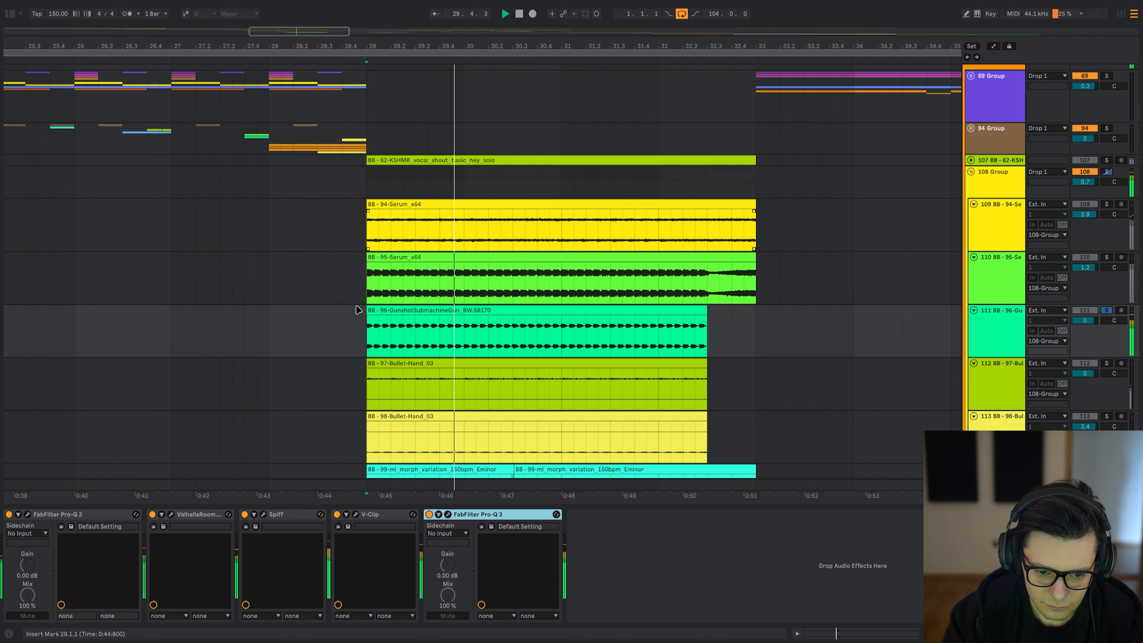
# - Solo track 110 alongside track 111 and play from 29.1.1, comparing the sound with and without track 111
pyautogui.moveTo(413, 286); pyautogui.dragTo(381, 321)
pyautogui.press('s')
pyautogui.click(370, 288)
pyautogui.click(370, 331)
pyautogui.press('space')
pyautogui.press('space')
pyautogui.click(471, 516)
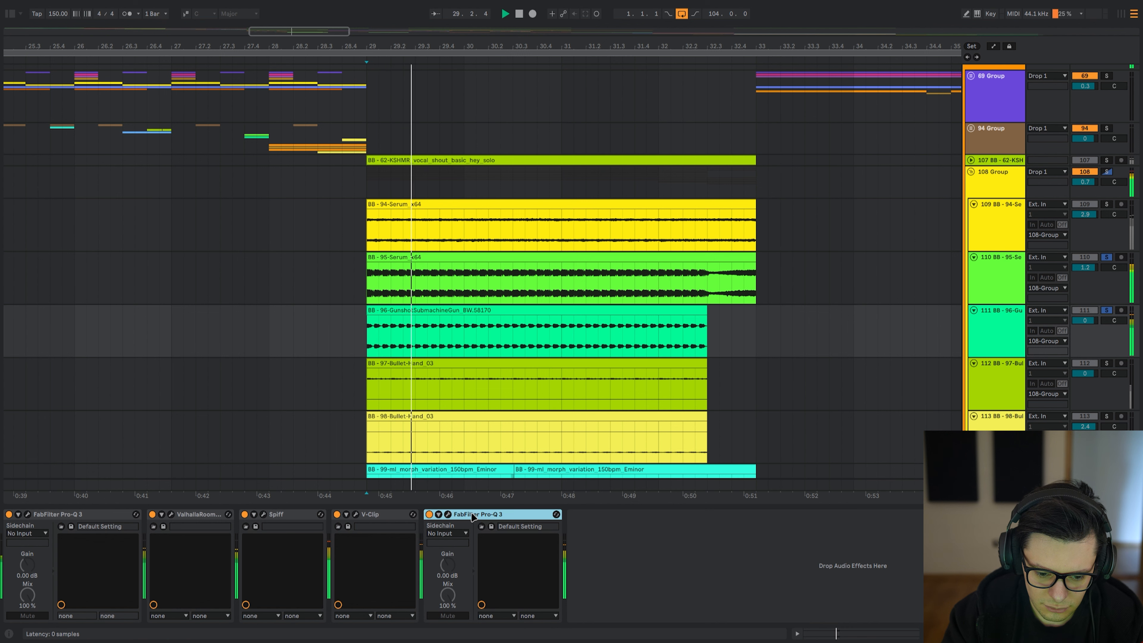
pyautogui.click(1107, 310)
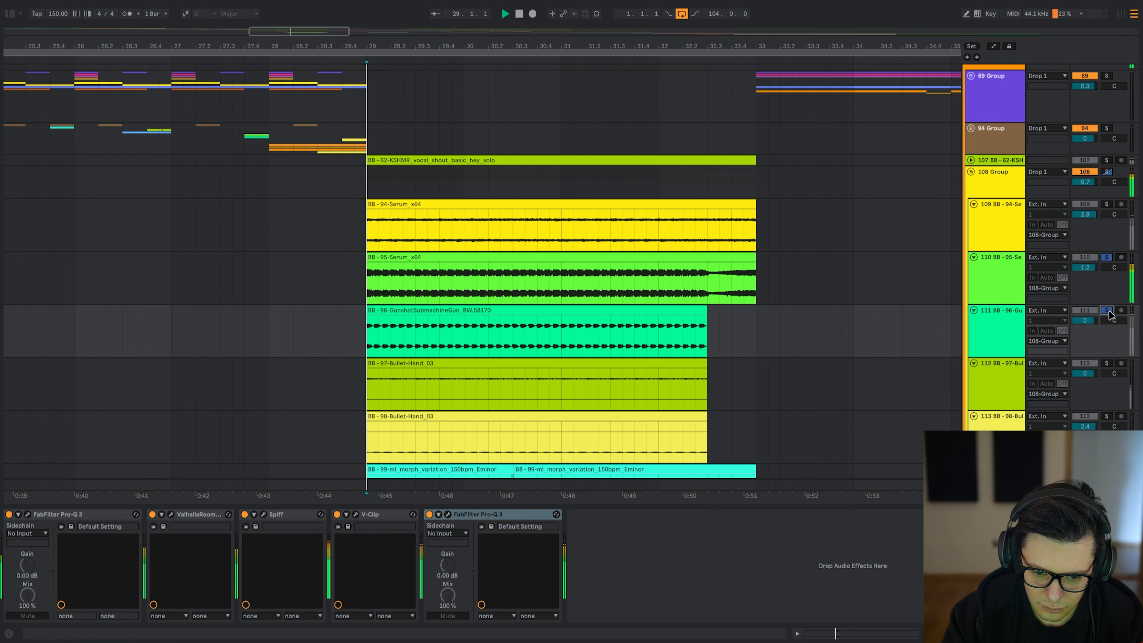
# - Solo track 114, the ml_morph_variation loop, with the insert mark at 29.1.1
pyautogui.moveTo(418, 383); pyautogui.dragTo(369, 261)
pyautogui.click(367, 307)
pyautogui.press('space')
pyautogui.click(363, 360)
pyautogui.press('s')
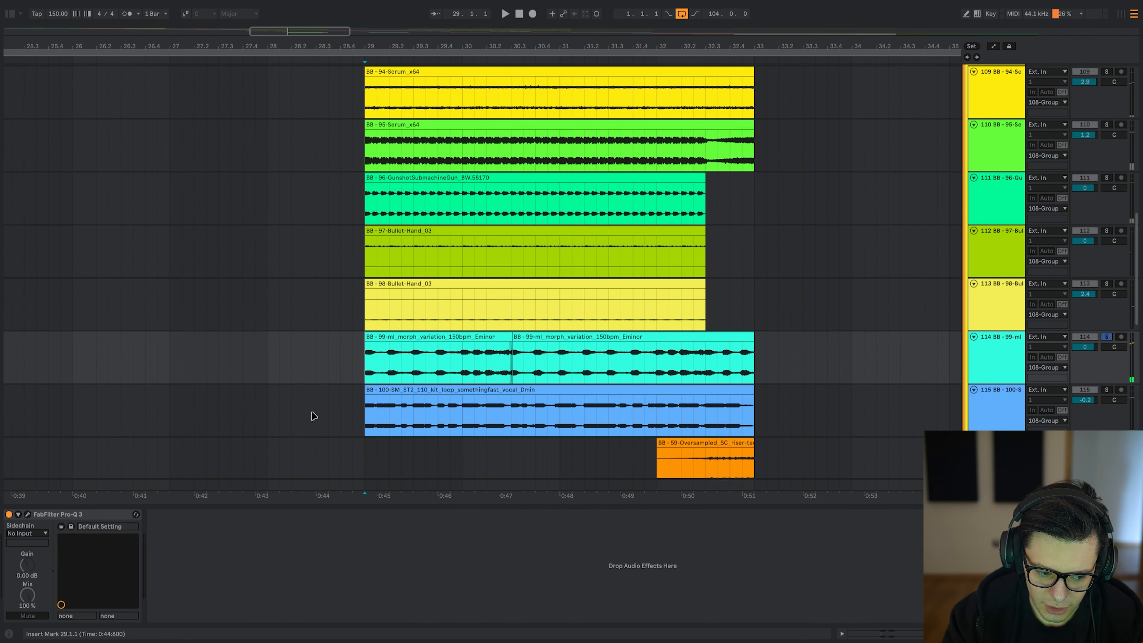
# - Audition track 114 with its FabFilter Pro-Q 3 low cut lowered to 10 Hz, and undo the change
pyautogui.press('space')
pyautogui.click(27, 514)
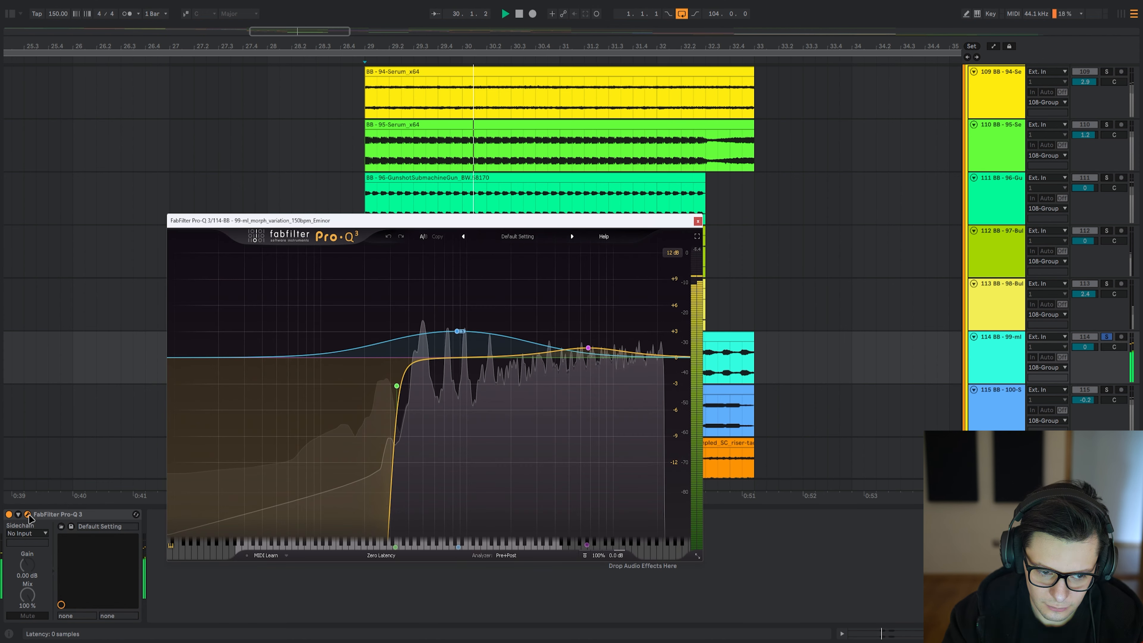
pyautogui.moveTo(396, 386); pyautogui.dragTo(174, 378)
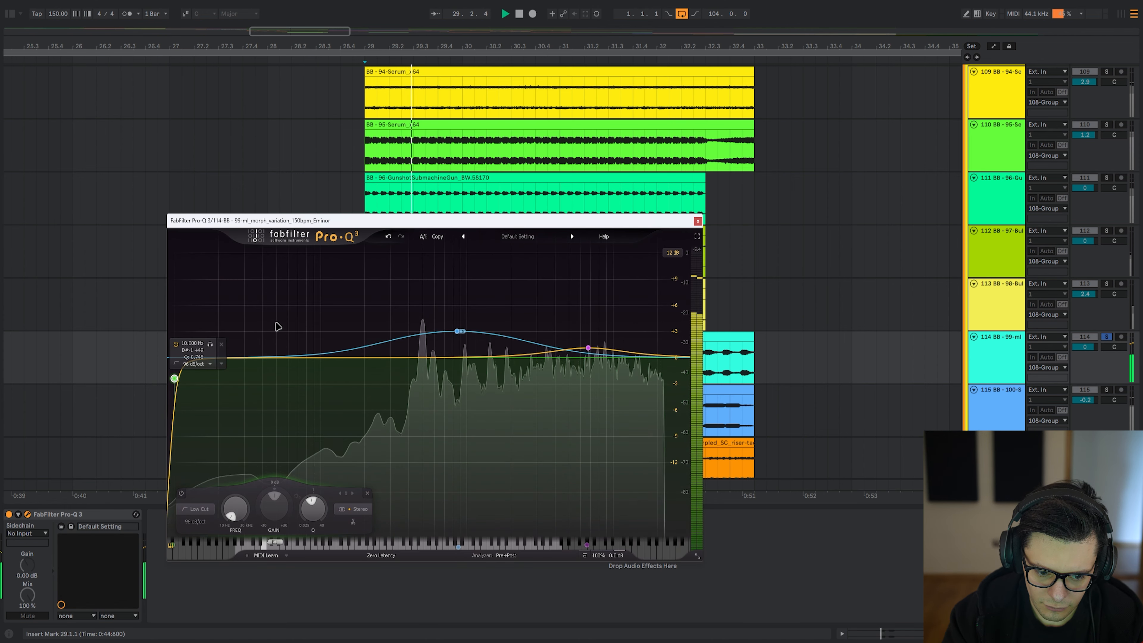
pyautogui.hotkey('ctrl', 'z')
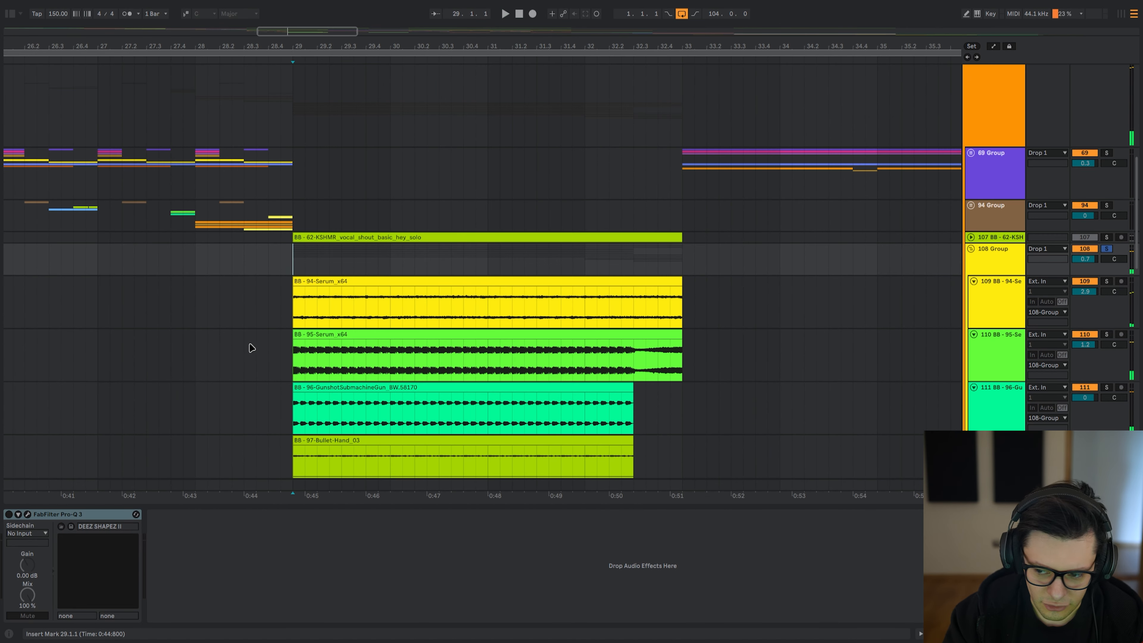
# - Open the FabFilter Pro-Q 3 on 108 Group and turn it on for playback from 29.1.1
pyautogui.click(26, 514)
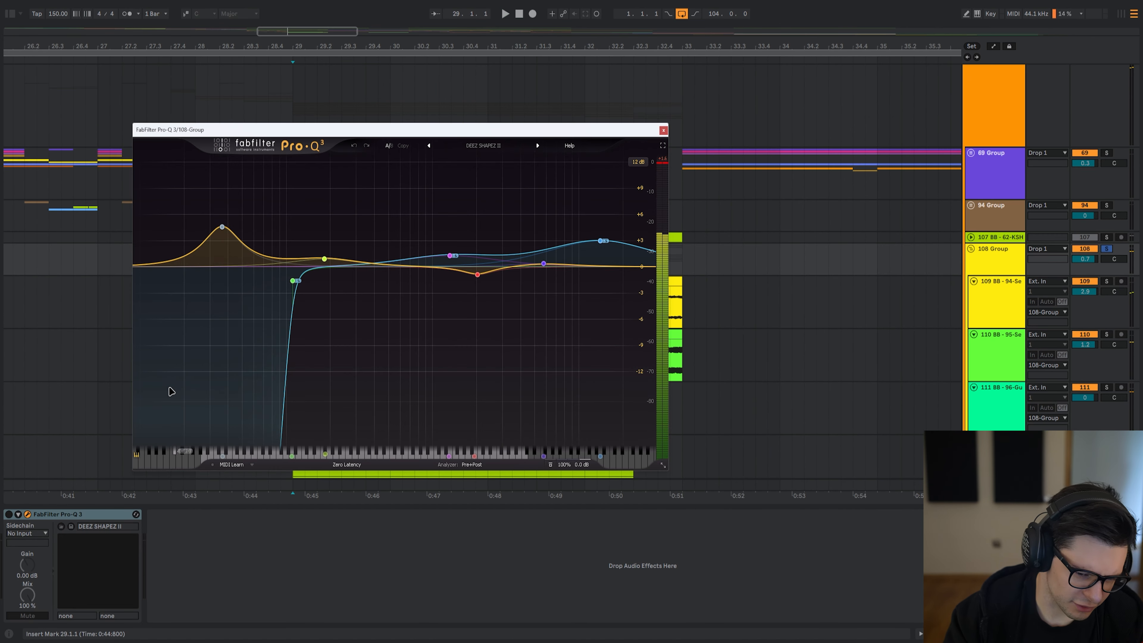
pyautogui.click(84, 514)
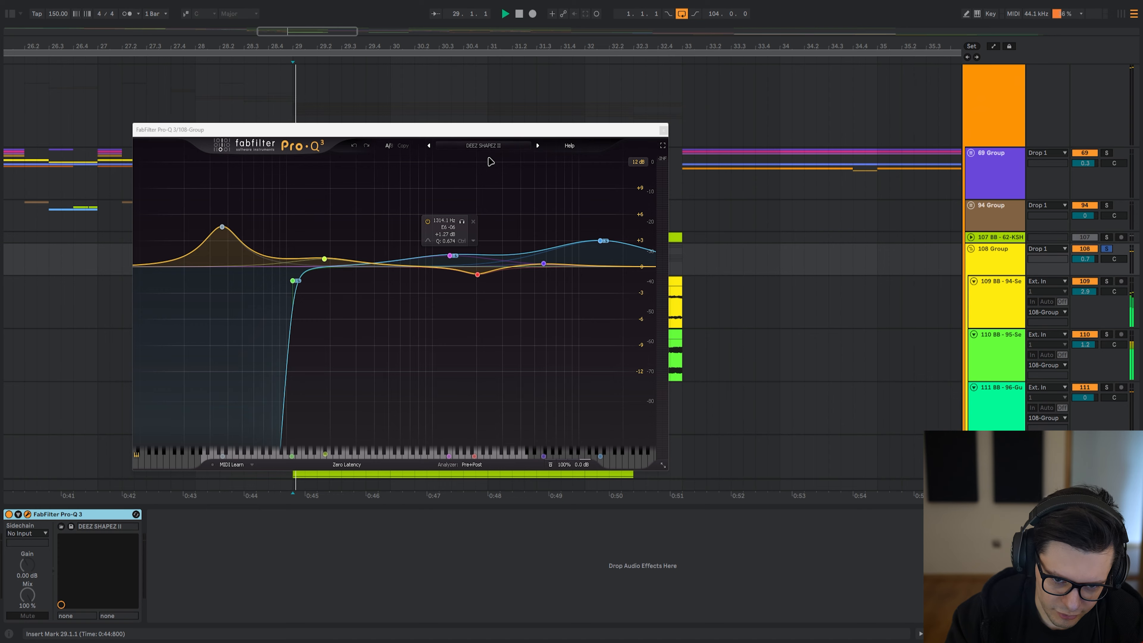
# - Try the DEEZ SHAPEZ preset in 108 Group's FabFilter Pro-Q 3 during playback and return to DEEZ SHAPEZ II
pyautogui.click(484, 146)
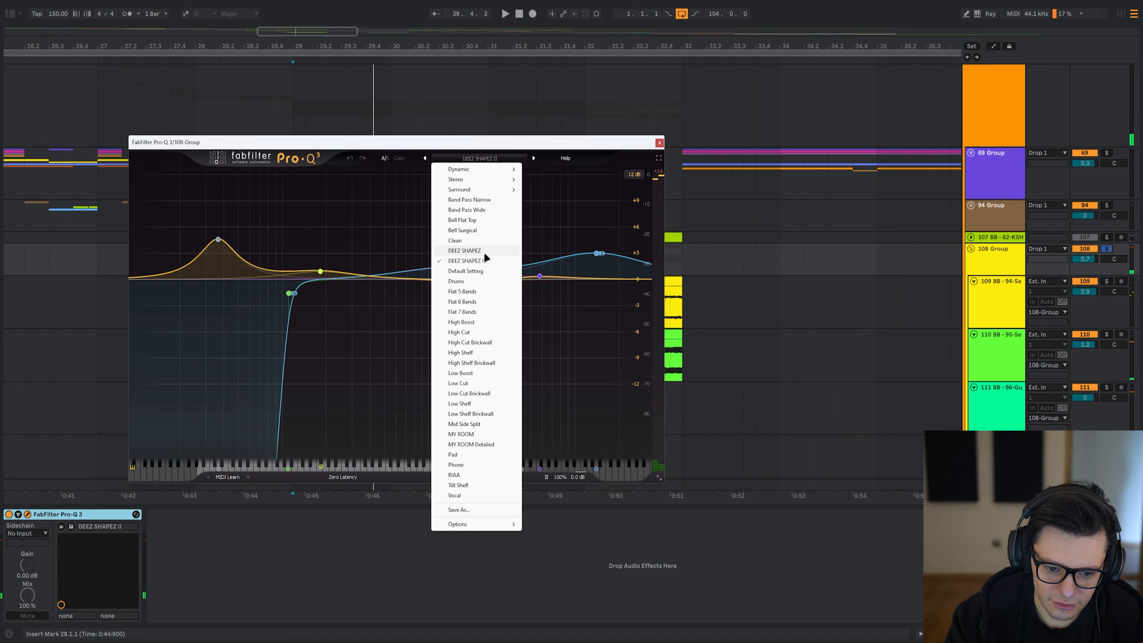
pyautogui.click(484, 252)
pyautogui.press('space')
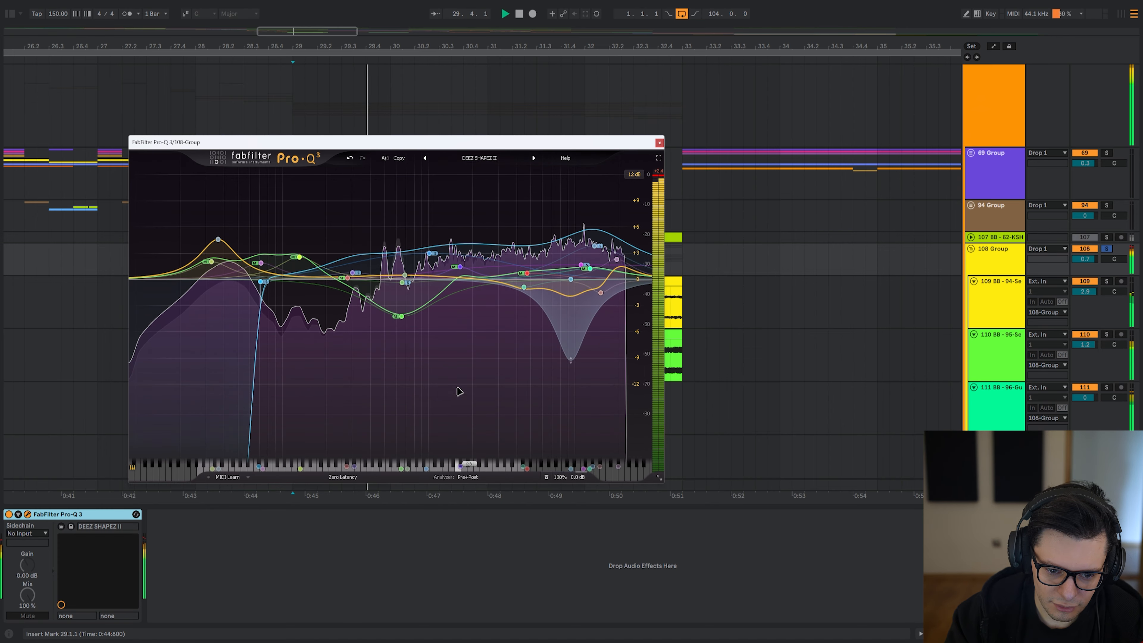
pyautogui.moveTo(459, 380)
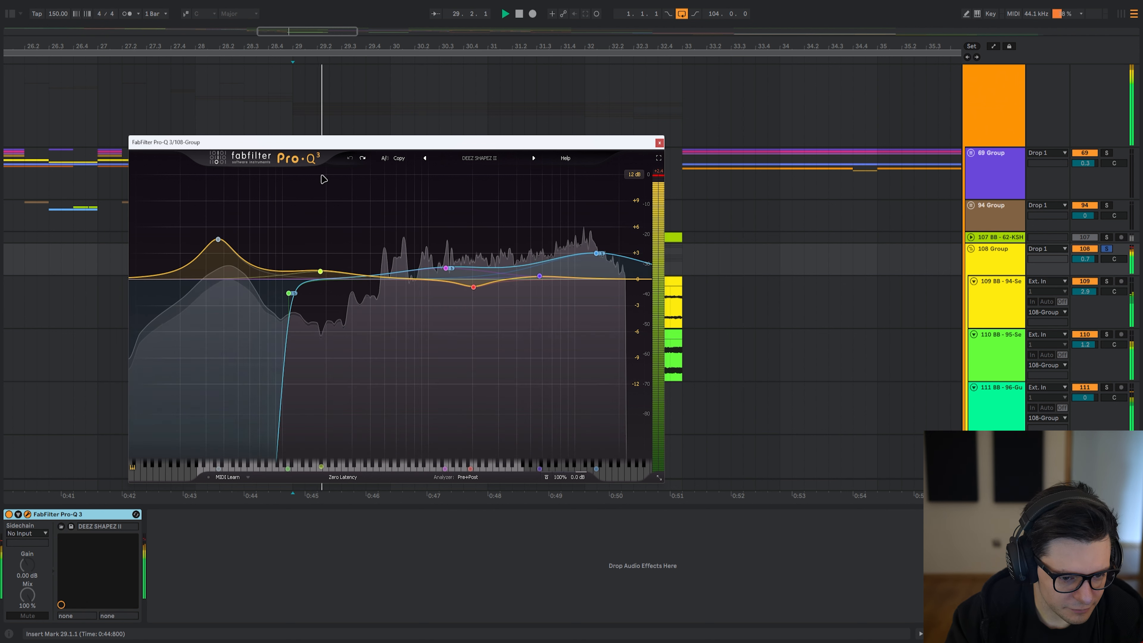
# - Examine the low boost of the DEEZ SHAPEZ II curve on 108 Group during playback and close the EQ
pyautogui.moveTo(365, 141); pyautogui.dragTo(438, 96)
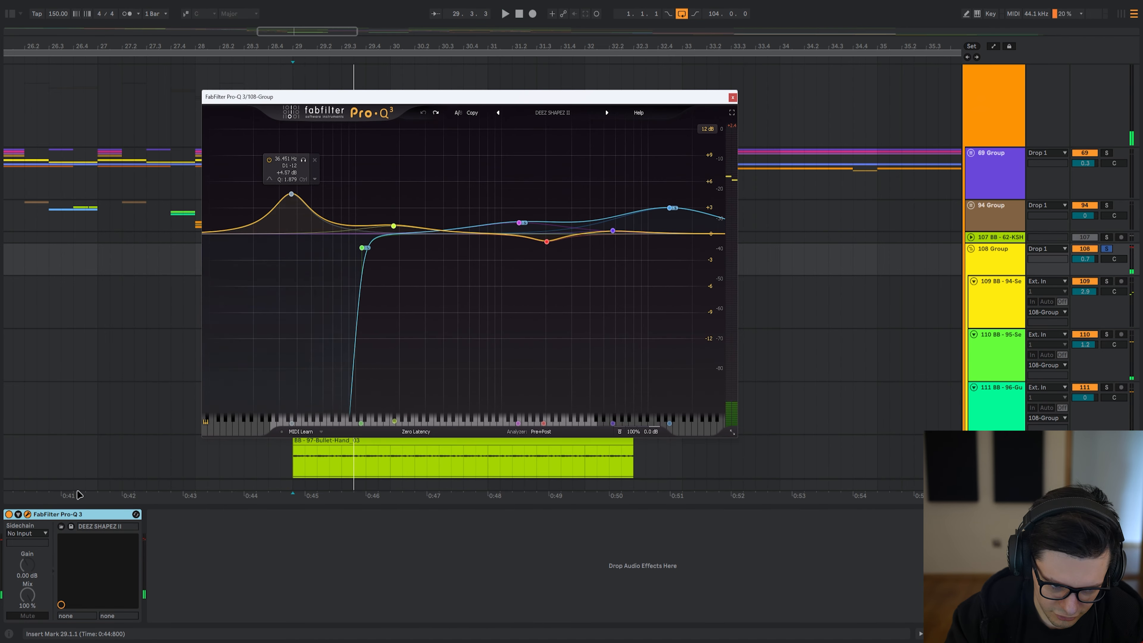
pyautogui.press('space')
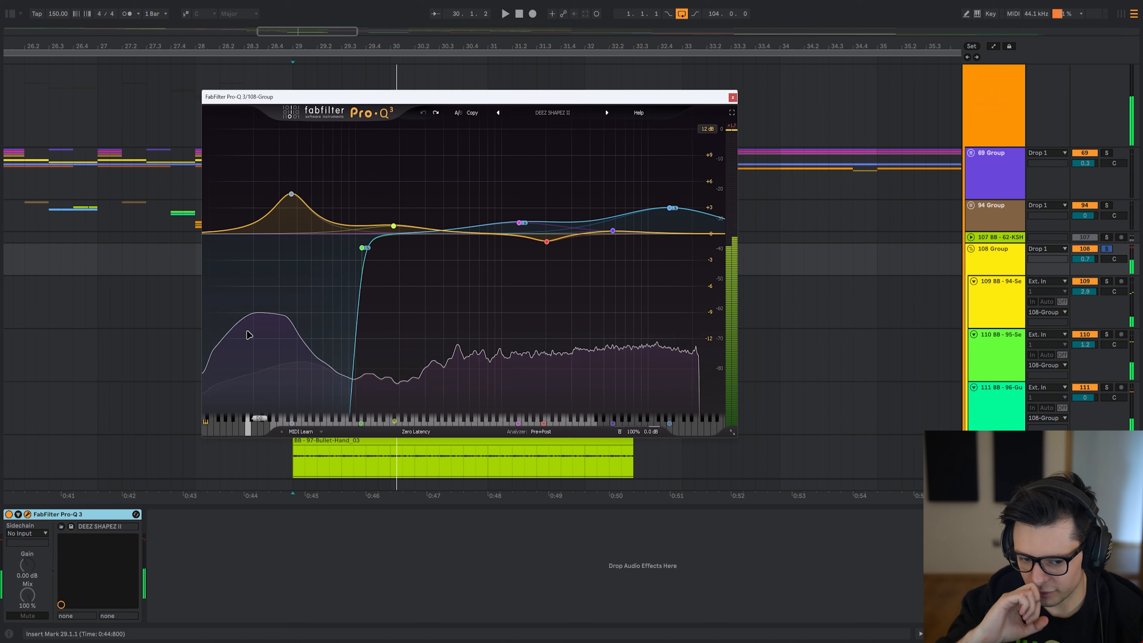
pyautogui.click(733, 97)
# - Play 69 Group solo from 25.1.1 and compare its FabFilter Pro-Q 3 DEEZ SHAPEZ II curve on and off
pyautogui.moveTo(309, 282); pyautogui.dragTo(628, 338)
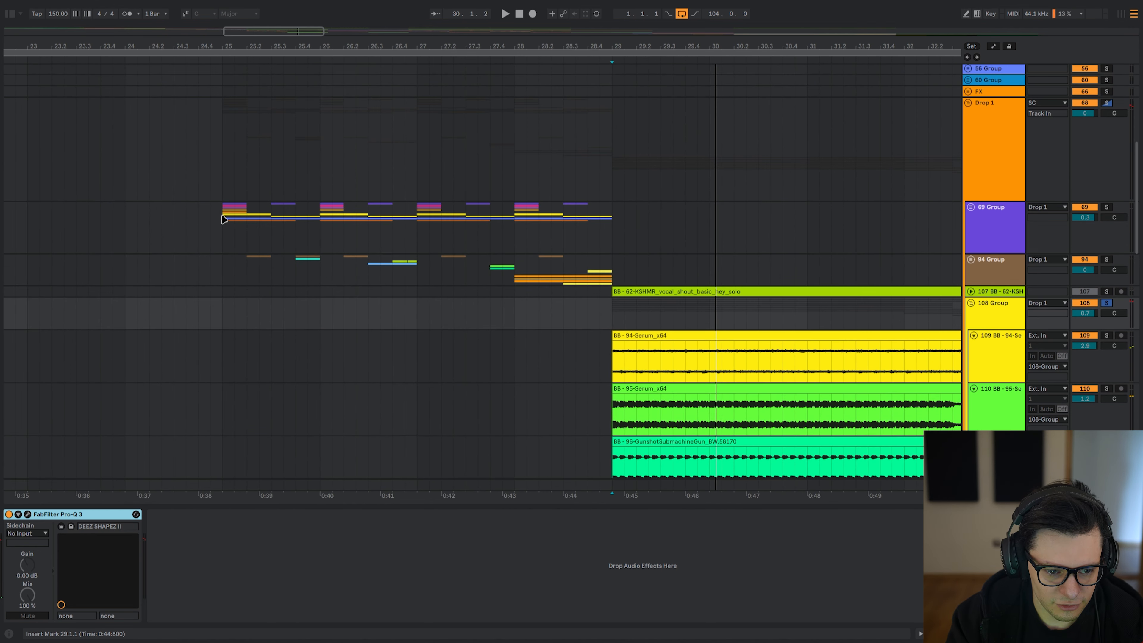
pyautogui.click(223, 219)
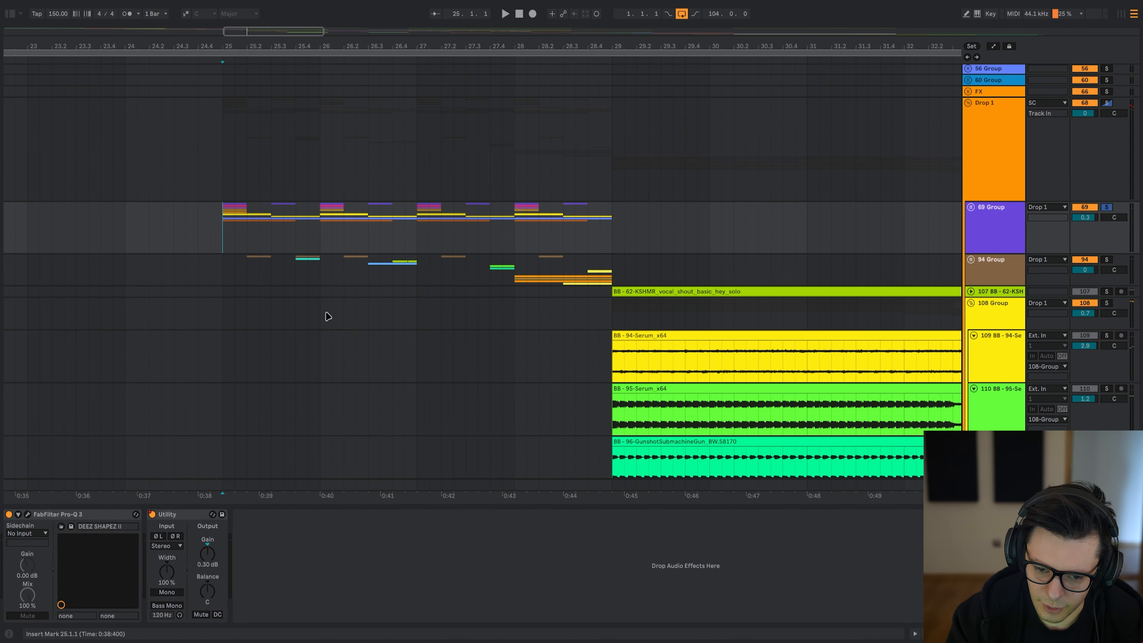
pyautogui.press('space')
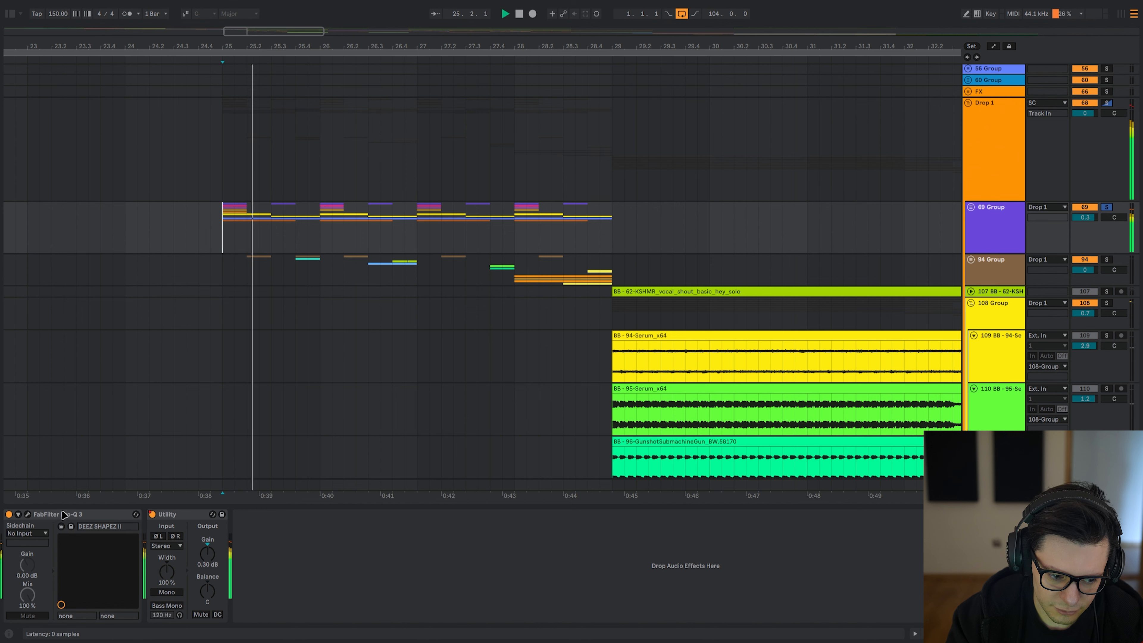
pyautogui.click(18, 517)
pyautogui.click(28, 515)
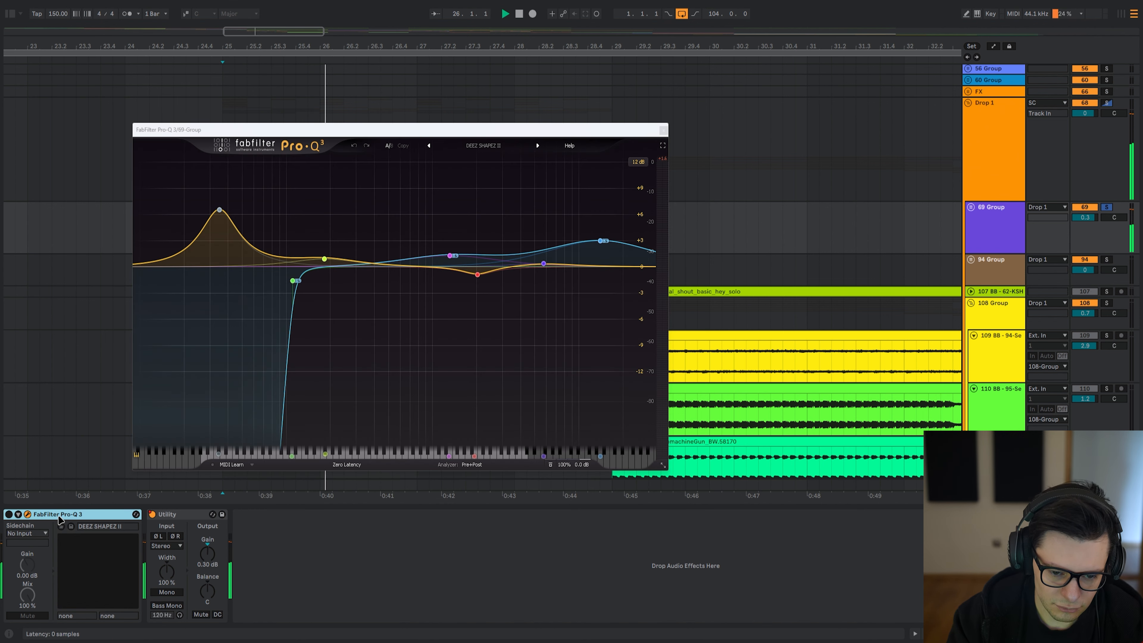
pyautogui.press('space')
pyautogui.click(28, 515)
# - Show the automation around bar 37 to examine the Utility gain curve on the Drop 1 group
pyautogui.moveTo(523, 319); pyautogui.dragTo(408, 245)
pyautogui.scroll(-3, 409, 245)
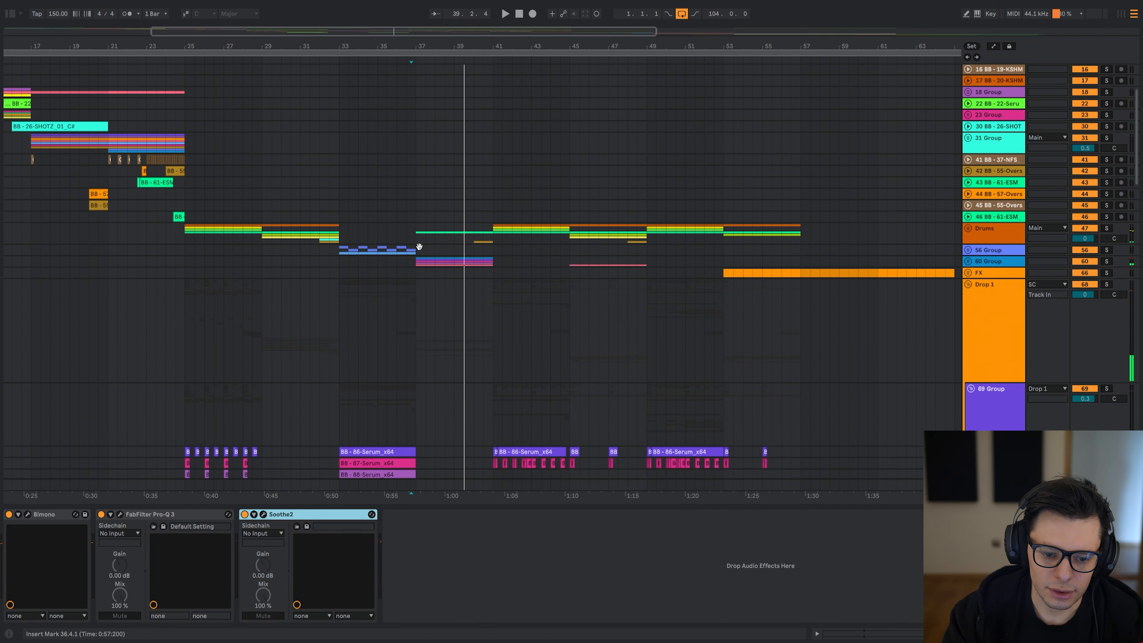
pyautogui.moveTo(423, 225); pyautogui.dragTo(431, 260)
pyautogui.scroll(4, 450, 354)
pyautogui.scroll(-4, 431, 260)
pyautogui.click(418, 190)
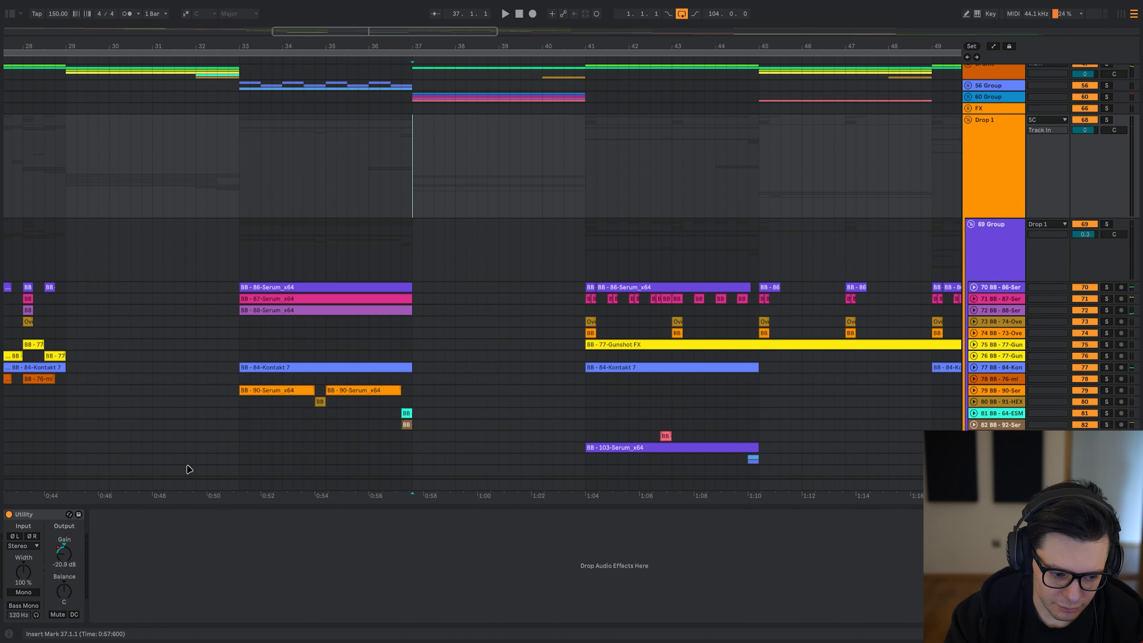
pyautogui.press('a')
pyautogui.scroll(3, 439, 253)
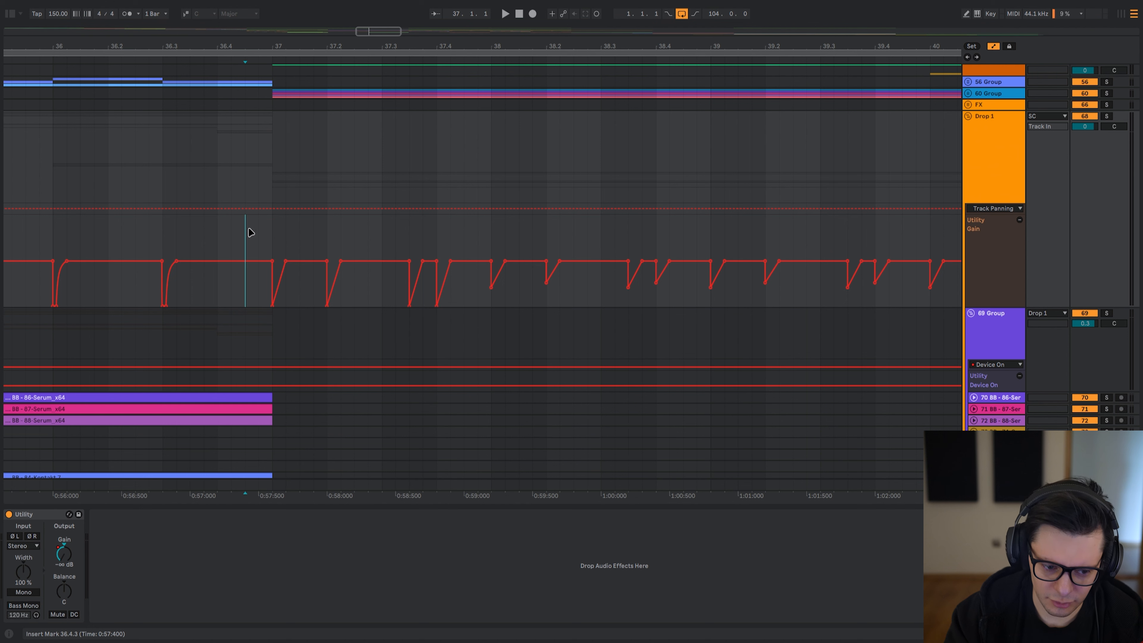
# - Play Drop 1 from 36.4.3 and again from 36.4.4 to compare the Utility gain dips, and hide the automation
pyautogui.press('space')
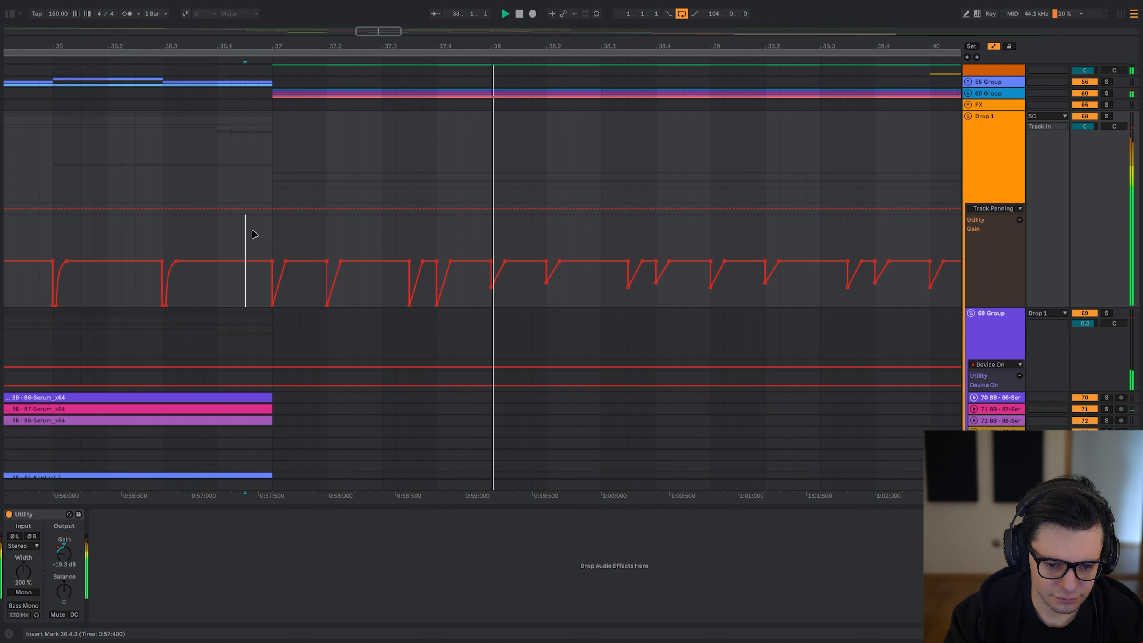
pyautogui.click(261, 239)
pyautogui.press('space')
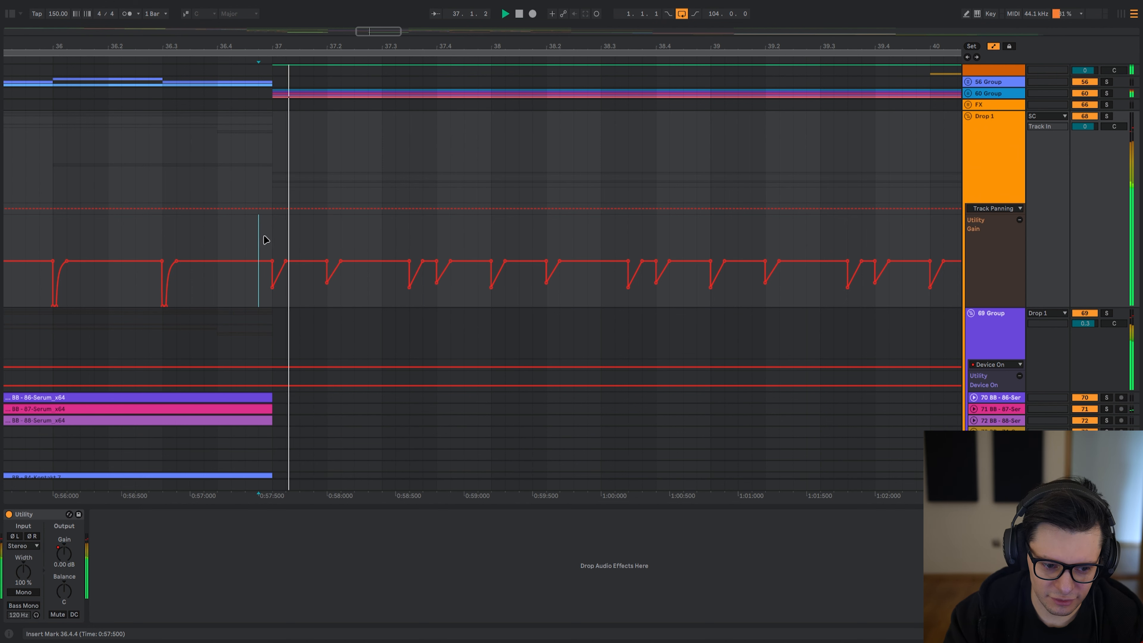
pyautogui.press('a')
pyautogui.moveTo(361, 147); pyautogui.dragTo(337, 275)
pyautogui.scroll(-3, 337, 275)
pyautogui.scroll(-4, 337, 274)
pyautogui.press('space')
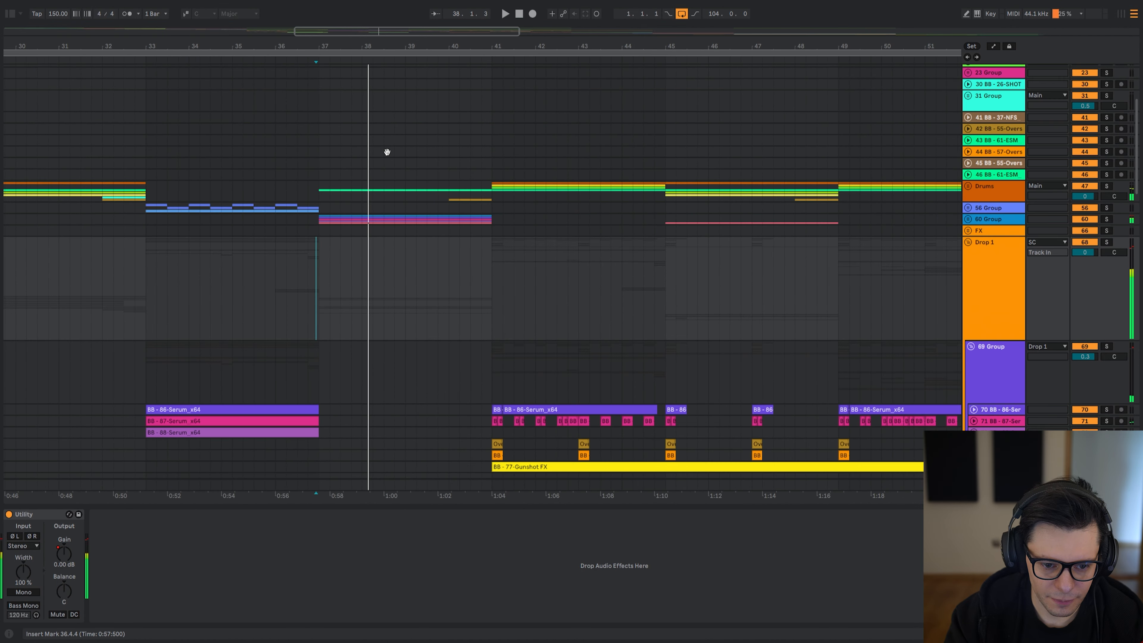
# - Solo track 57 in 56 Group and play it from 33.1.1 with its FabFilter Pro-Q 3 and Spiff turned off
pyautogui.moveTo(385, 151); pyautogui.dragTo(379, 223)
pyautogui.click(312, 300)
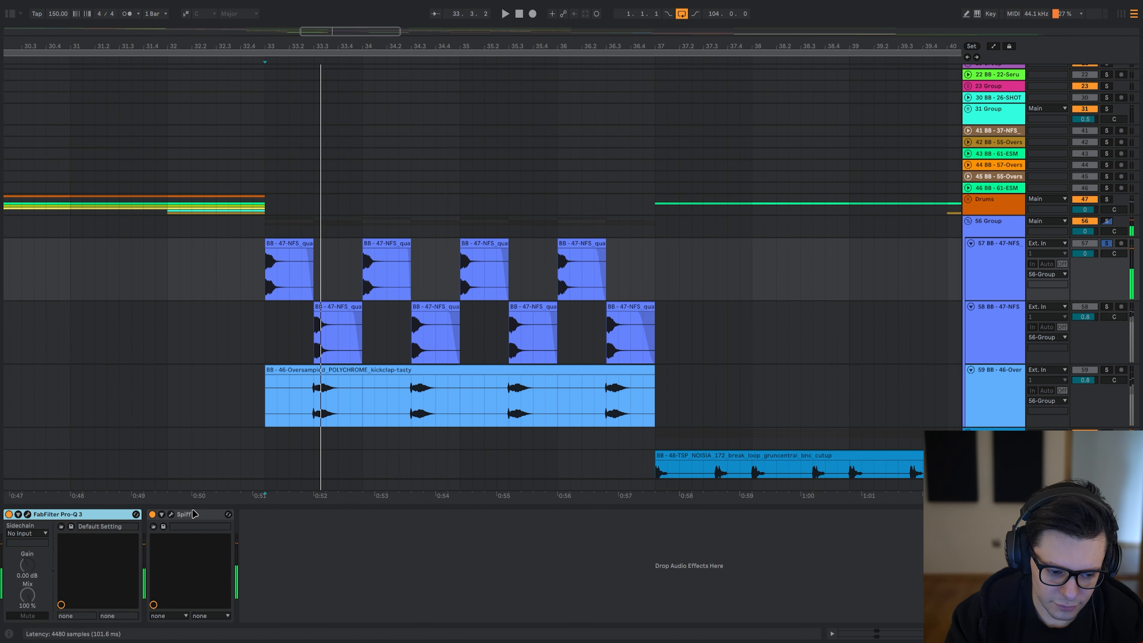
pyautogui.click(182, 516)
pyautogui.click(45, 515)
pyautogui.press('space')
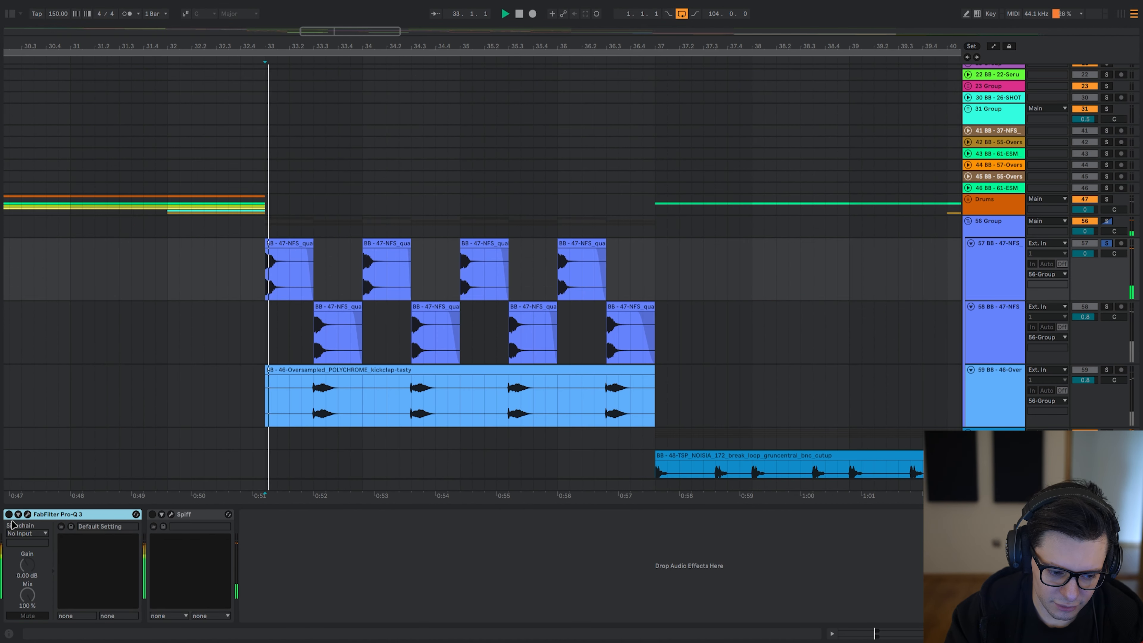
# - Turn track 57's FabFilter Pro-Q 3 and Spiff back on, open Spiff and play the track solo from 33.1.1
pyautogui.press('space')
pyautogui.moveTo(319, 343); pyautogui.dragTo(322, 311)
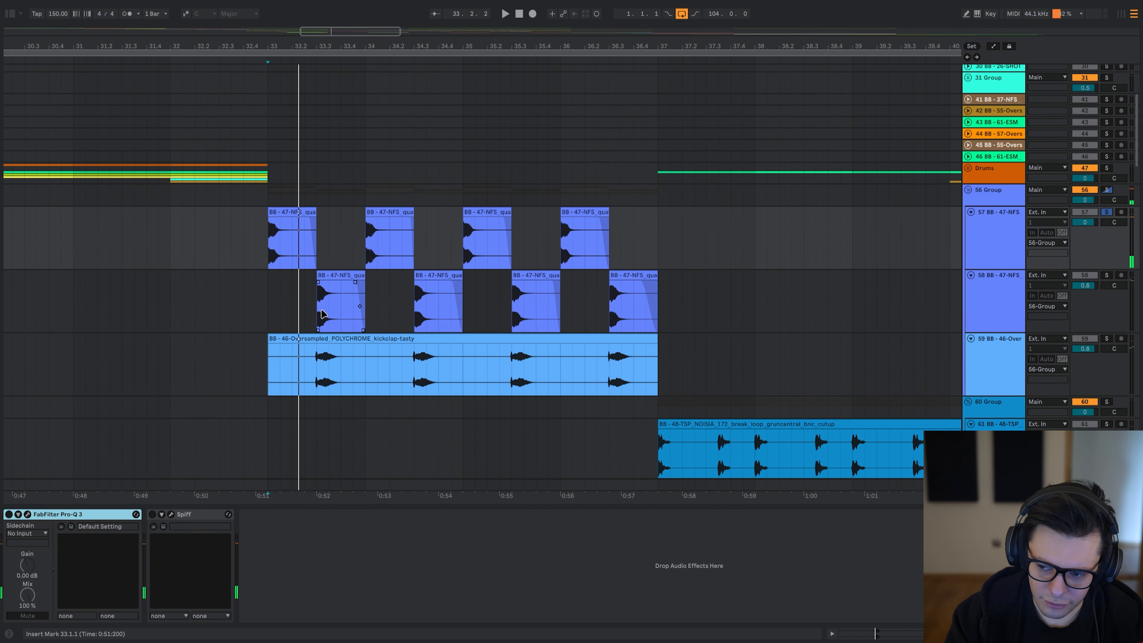
pyautogui.press('s')
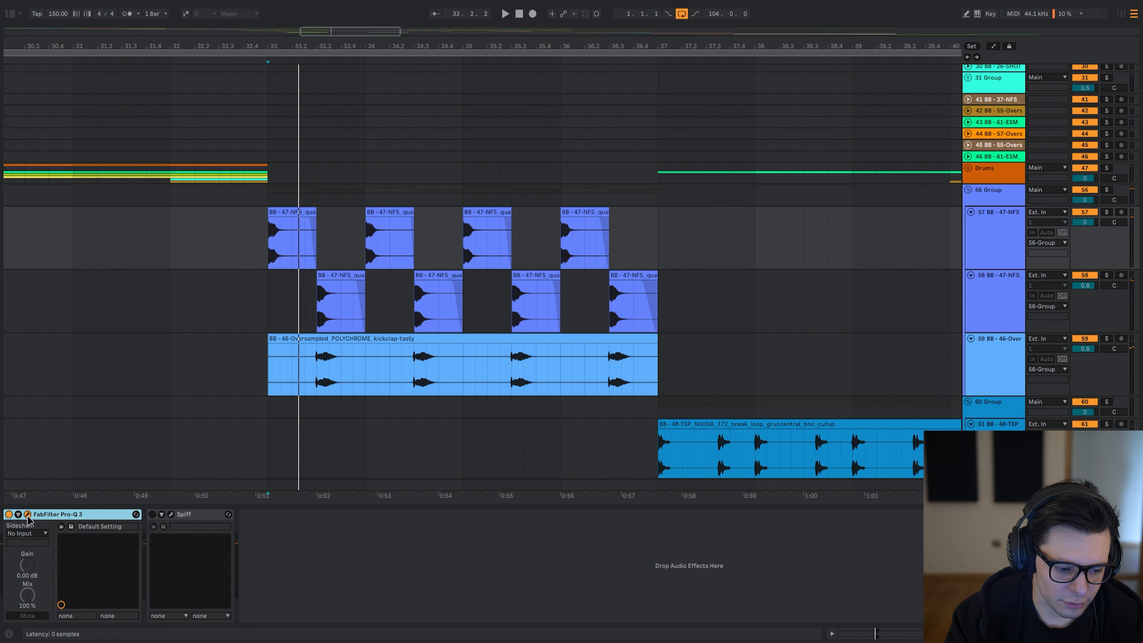
pyautogui.click(171, 515)
pyautogui.press('space')
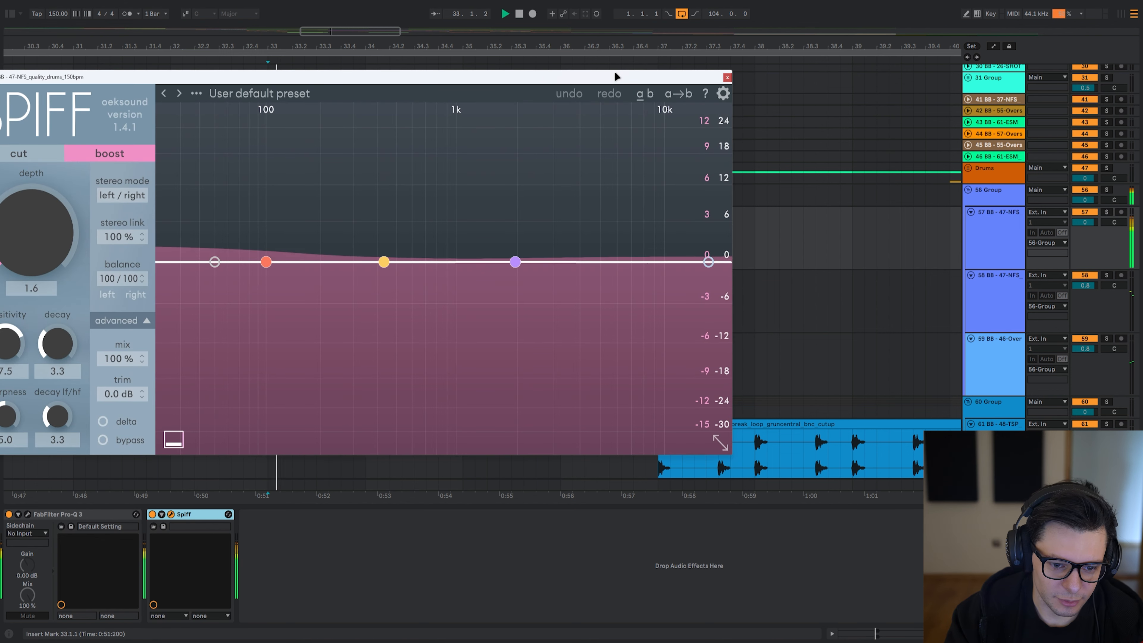
pyautogui.press('s')
# - Switch Spiff's delta monitoring on and off to hear its boost on track 57, stop playback and close the plug-in window
pyautogui.click(118, 425)
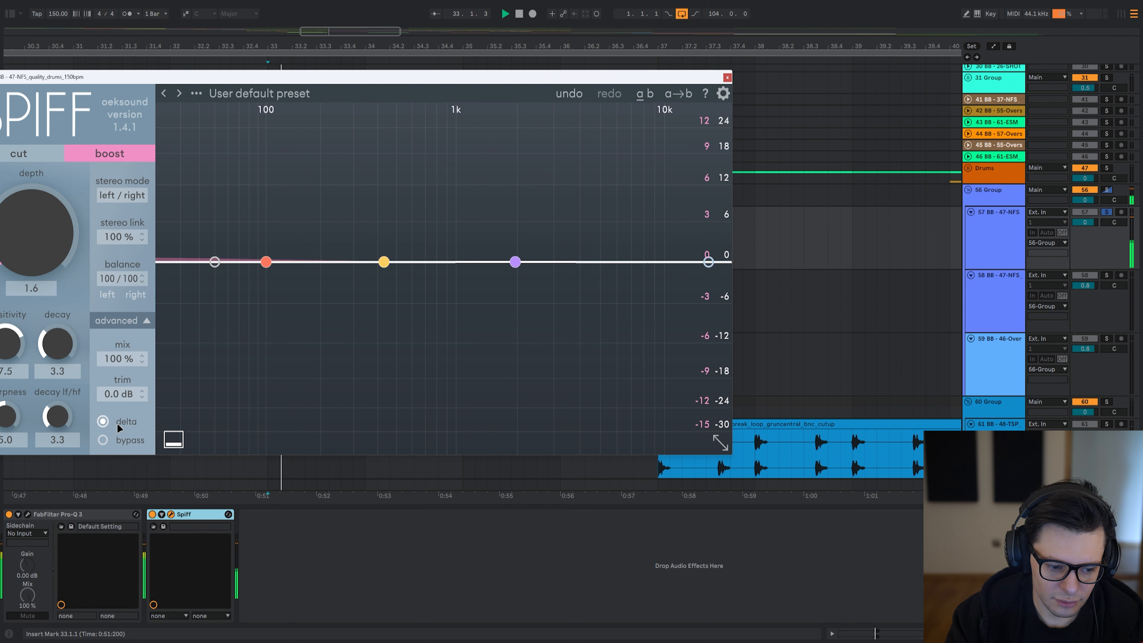
pyautogui.click(118, 425)
pyautogui.moveTo(79, 237); pyautogui.dragTo(37, 220)
pyautogui.press('space')
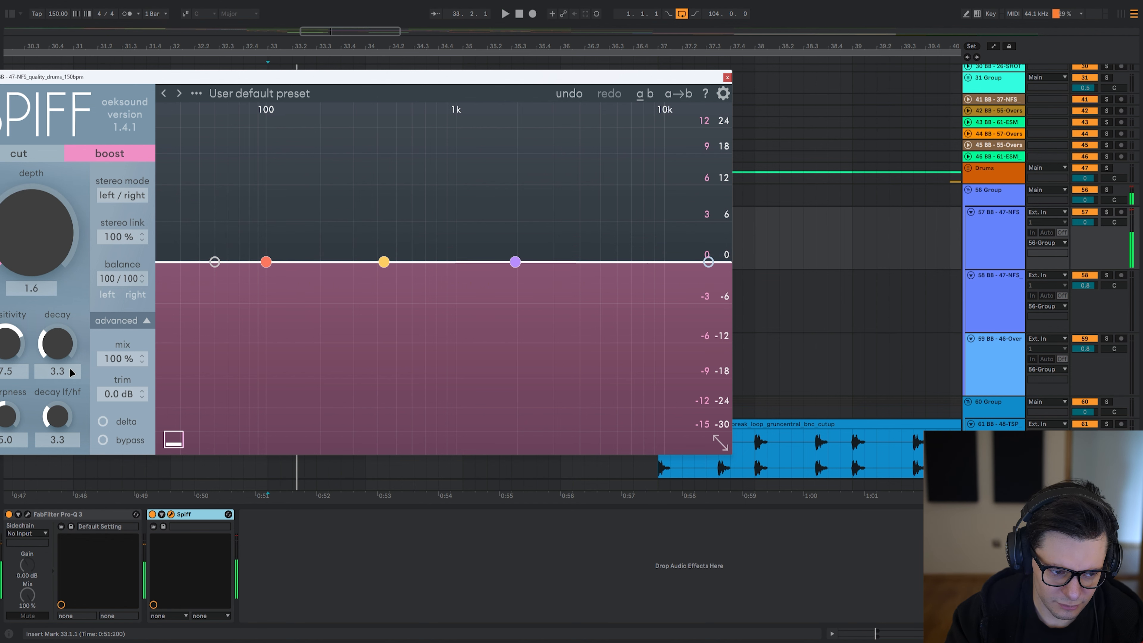
pyautogui.press('space')
pyautogui.click(727, 77)
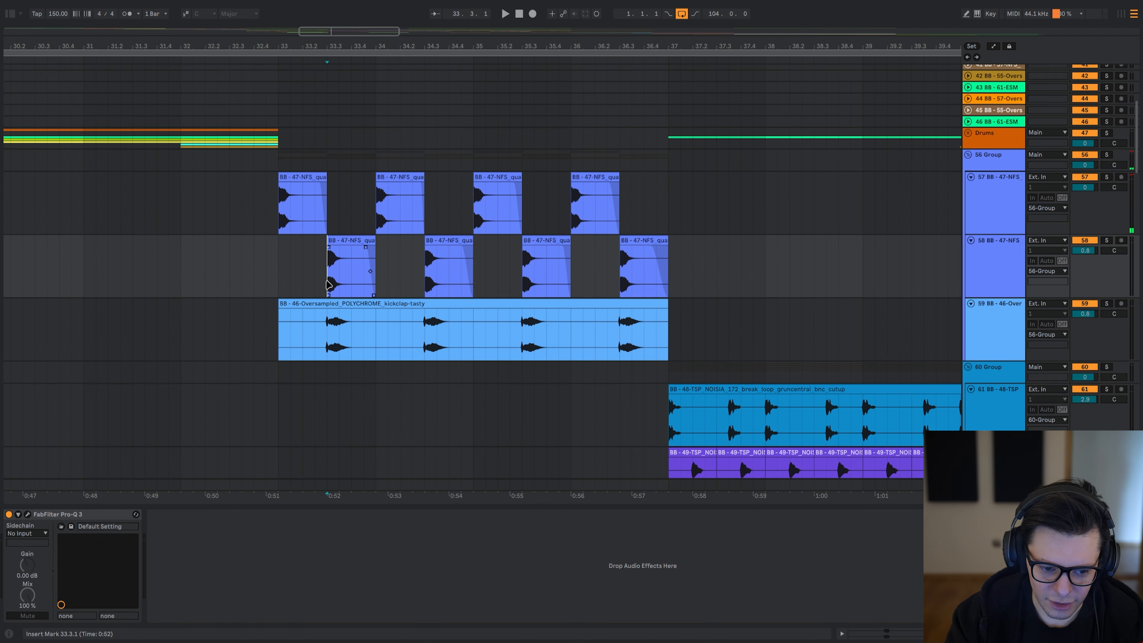
# - Play 60 Group solo from 37.1.1, and solo its track 61 with all four of its effects turned off
pyautogui.press('space')
pyautogui.press('space')
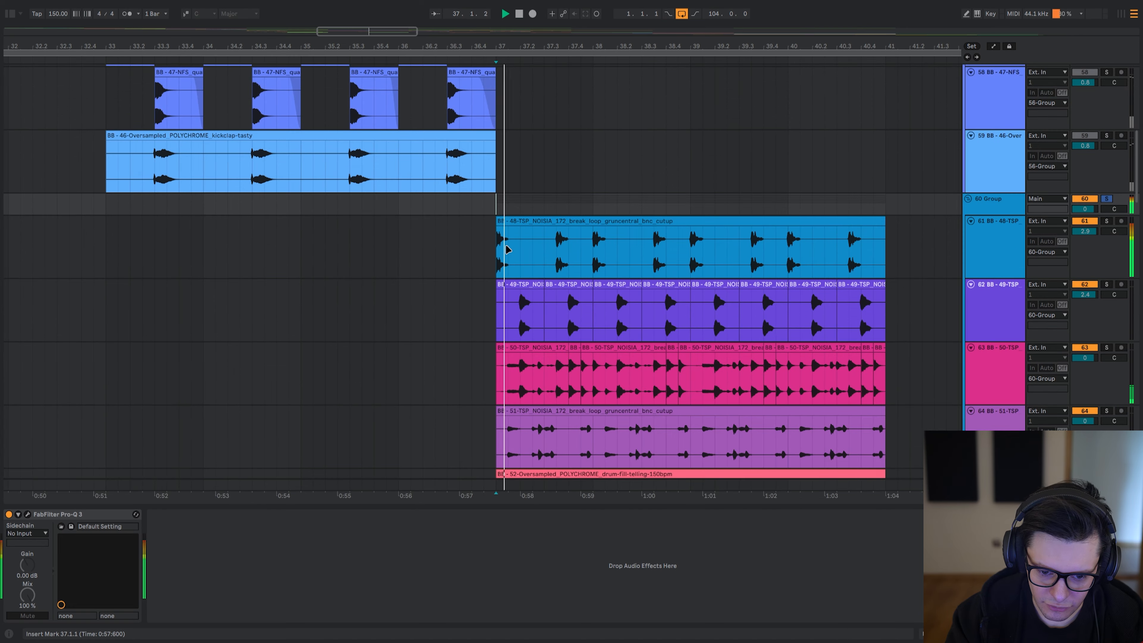
pyautogui.click(506, 249)
pyautogui.scroll(-1, 391, 230)
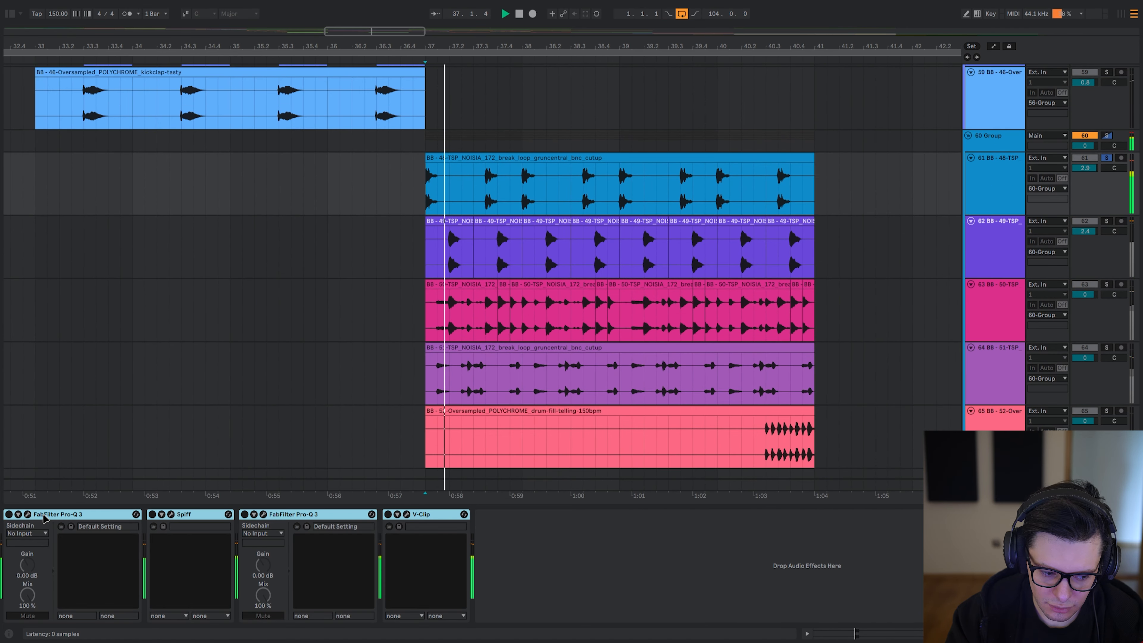
# - Examine the EQ curve of track 61's first FabFilter Pro-Q 3 and play the track from 37.1.1 with it turned on
pyautogui.click(28, 514)
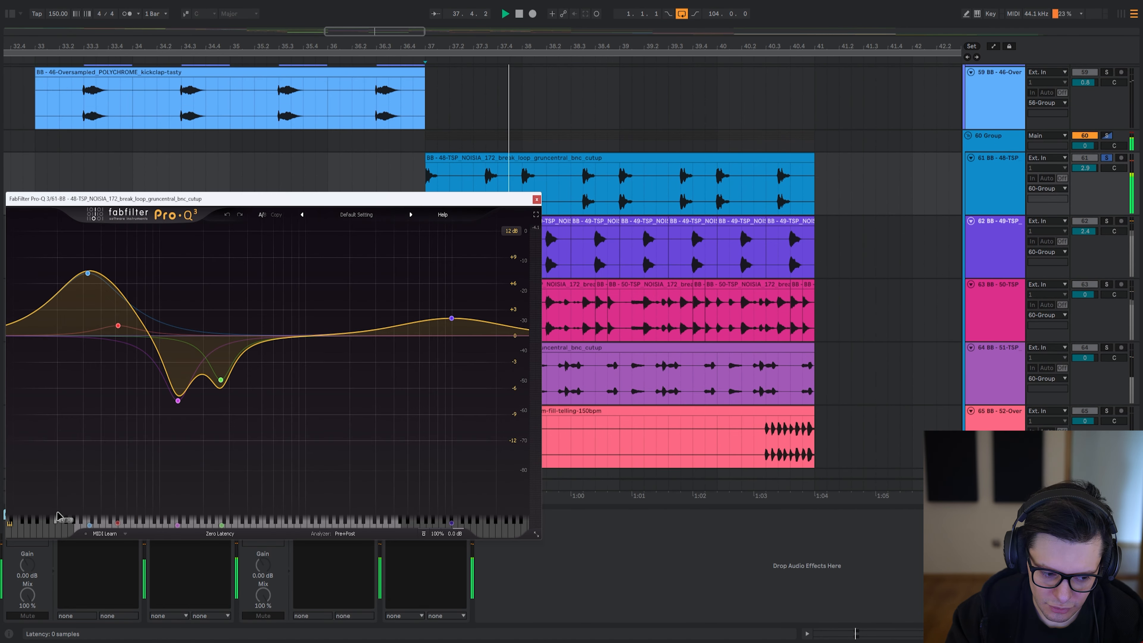
pyautogui.press('space')
pyautogui.moveTo(294, 199); pyautogui.dragTo(338, 51)
pyautogui.press('space')
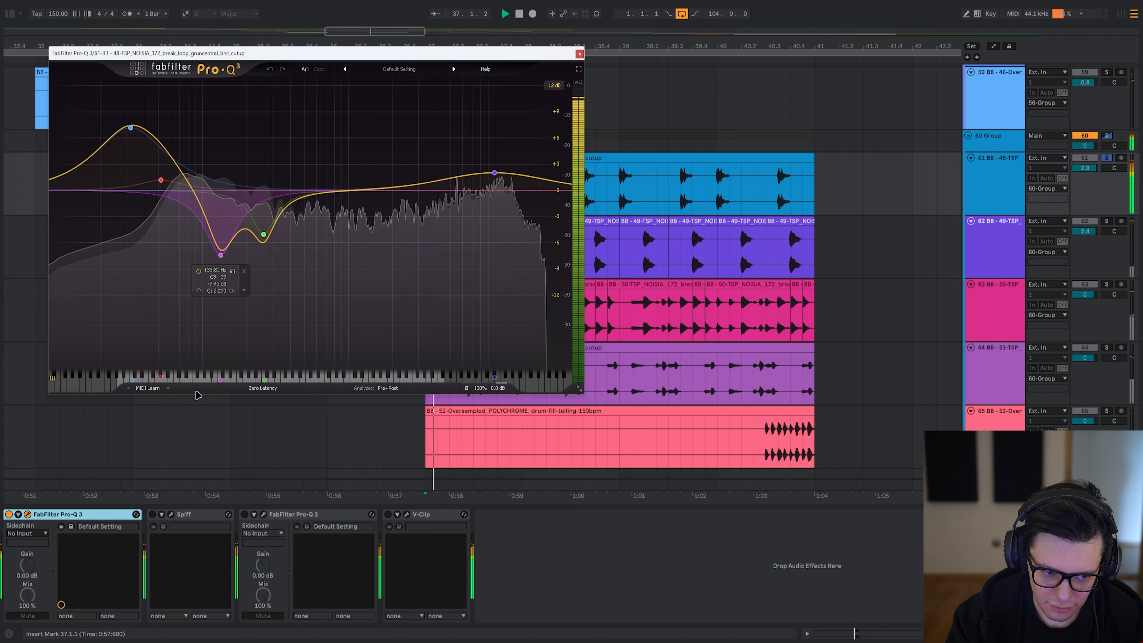
# - Turn on and examine Spiff, the second FabFilter Pro-Q 3 and V-Clip on track 61 during playback
pyautogui.click(171, 514)
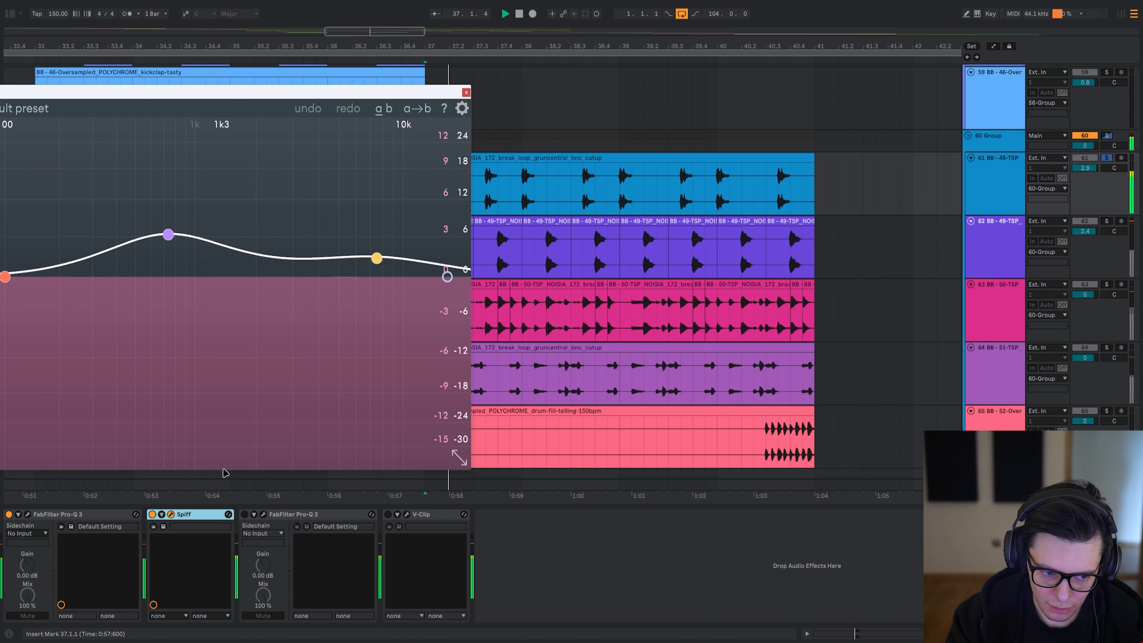
pyautogui.click(245, 514)
pyautogui.click(263, 514)
pyautogui.click(388, 514)
# - Play track 62 solo from 37.2.1, and place the insert marker at the drum fill on track 65 at 40.3.1
pyautogui.click(439, 251)
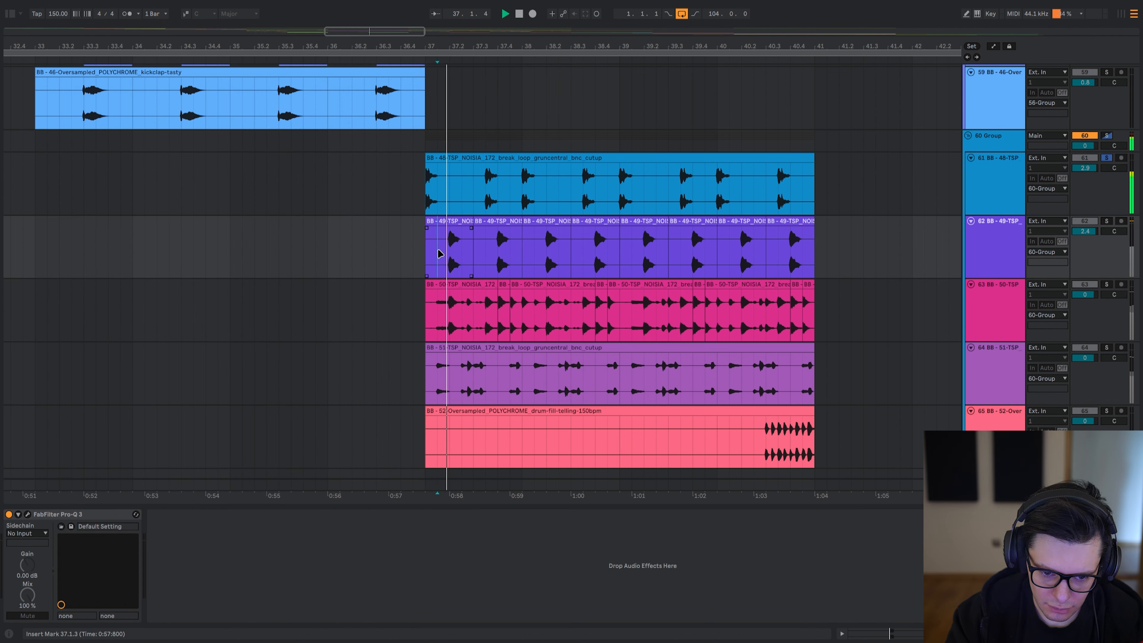
pyautogui.press('s')
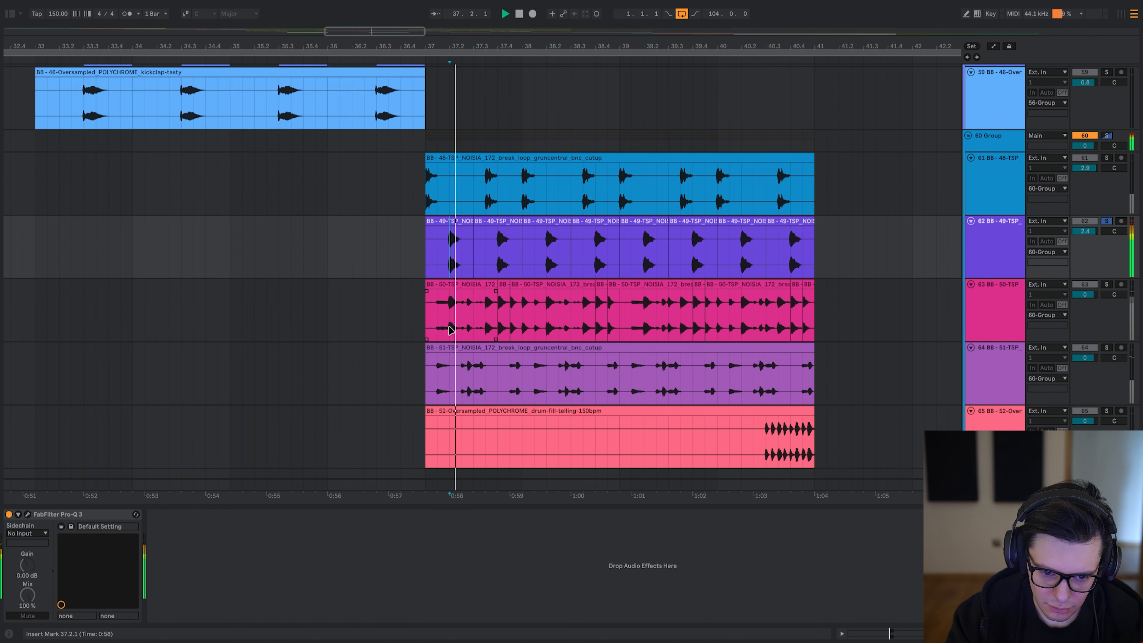
pyautogui.click(439, 381)
pyautogui.press('space')
pyautogui.moveTo(496, 406); pyautogui.dragTo(491, 288)
pyautogui.click(762, 340)
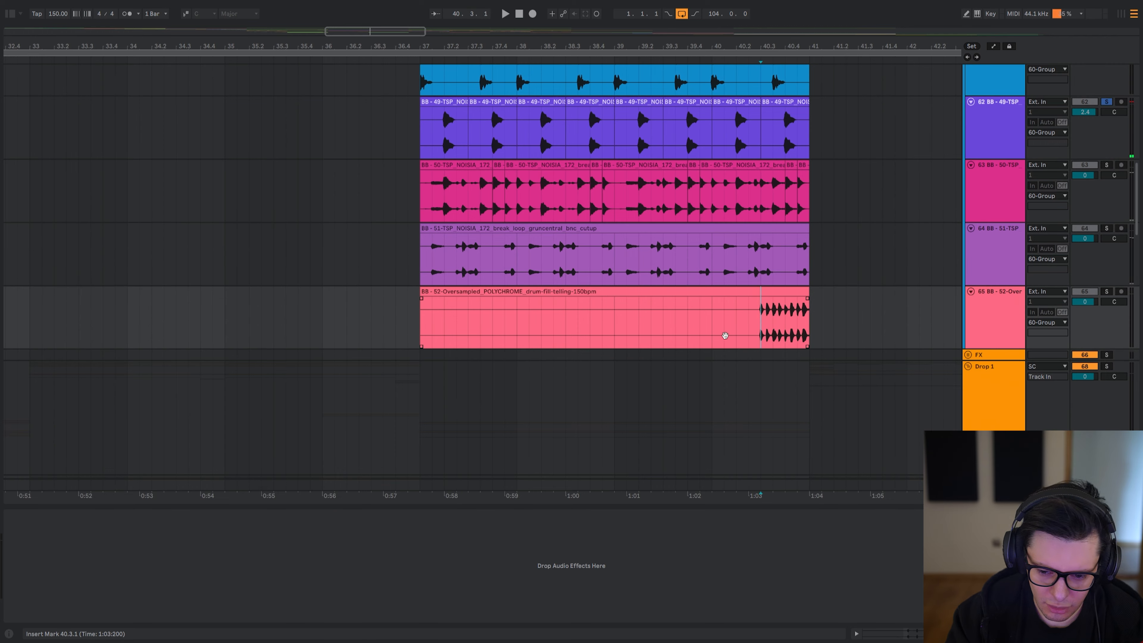
# - Find track 84 in the Drop 1 layers, solo it at bar 41 with its effects off and open its Spiff
pyautogui.scroll(-5, 725, 335)
pyautogui.moveTo(724, 335); pyautogui.dragTo(434, 267)
pyautogui.moveTo(478, 68)
pyautogui.mouseDown()
pyautogui.moveTo(526, 284)
pyautogui.moveTo(510, 123)
pyautogui.mouseUp()
pyautogui.doubleClick(459, 176)
pyautogui.moveTo(473, 345); pyautogui.dragTo(471, 229)
pyautogui.click(499, 242)
pyautogui.press('s')
pyautogui.press('space')
pyautogui.click(27, 514)
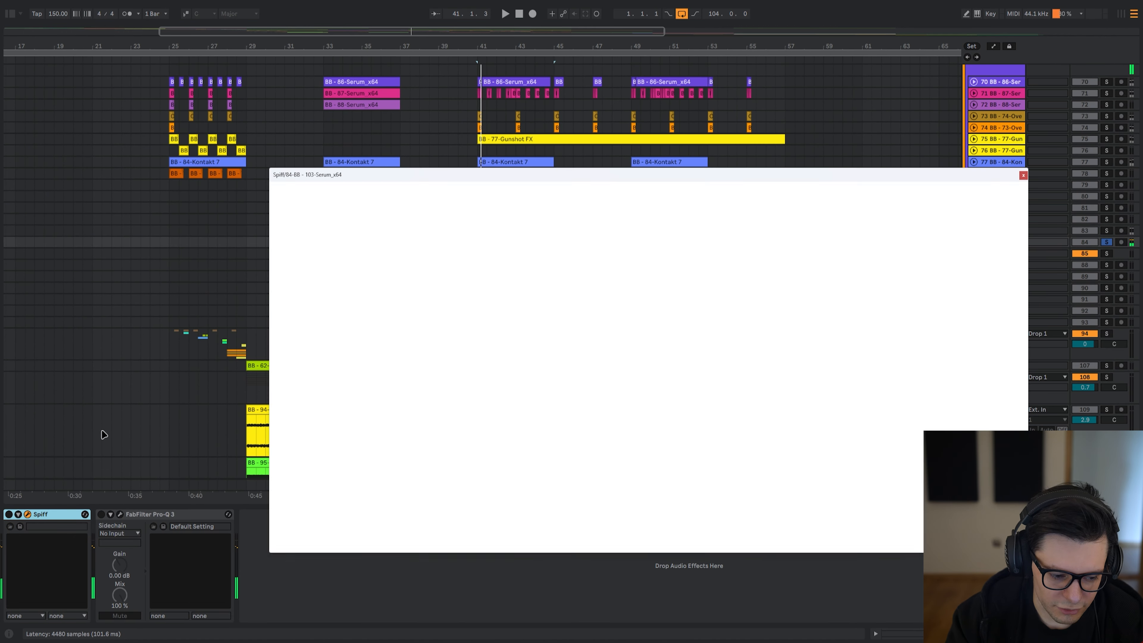
# - Unfold track 84 and play its Serum clip from 41.1.1 together with the other layers while Spiff stays open
pyautogui.moveTo(485, 174); pyautogui.dragTo(386, 398)
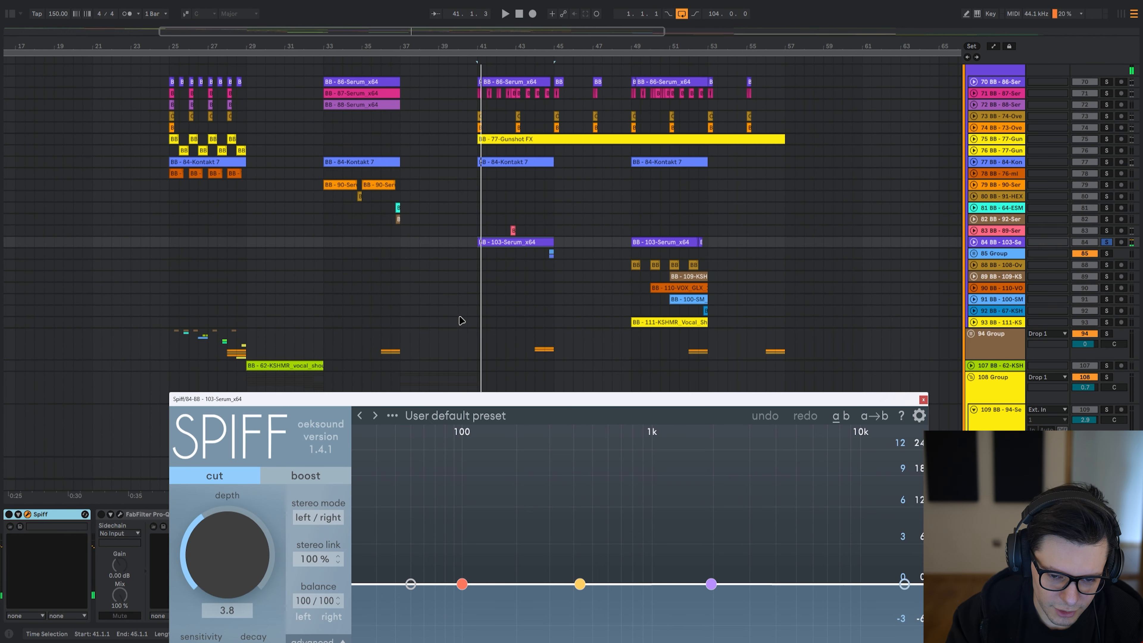
pyautogui.scroll(4, 493, 250)
pyautogui.press('u')
pyautogui.click(452, 254)
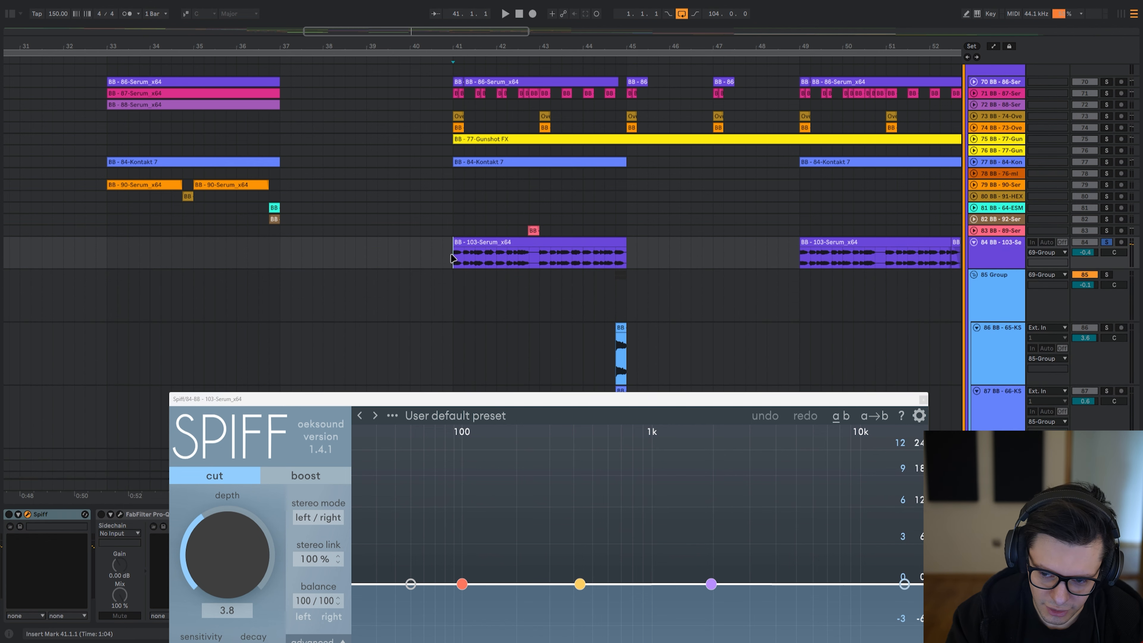
pyautogui.press('s')
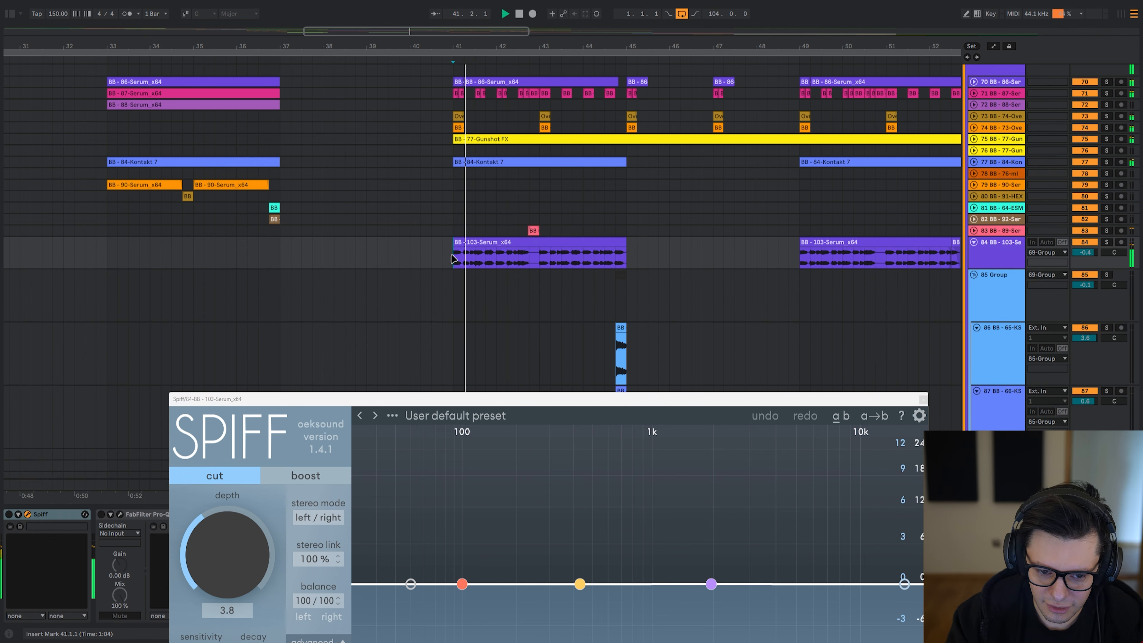
pyautogui.scroll(1, 454, 260)
pyautogui.scroll(3, 462, 266)
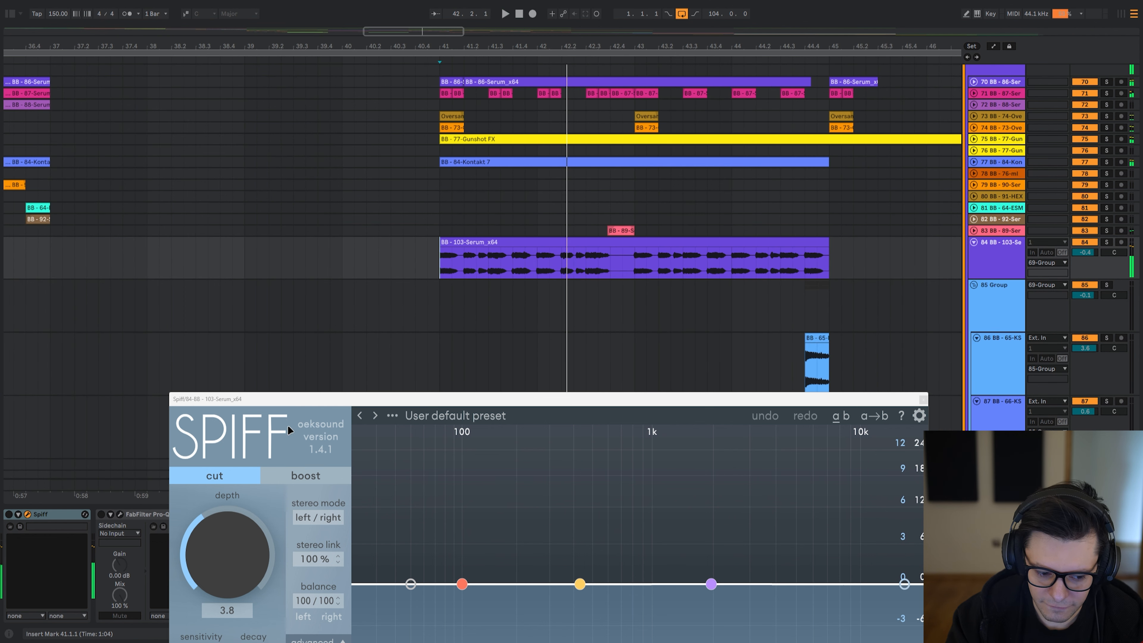
# - Turn on track 84's Spiff and compare its cut from 41.1.1 with delta and bypass switched on and off
pyautogui.moveTo(277, 399); pyautogui.dragTo(291, 292)
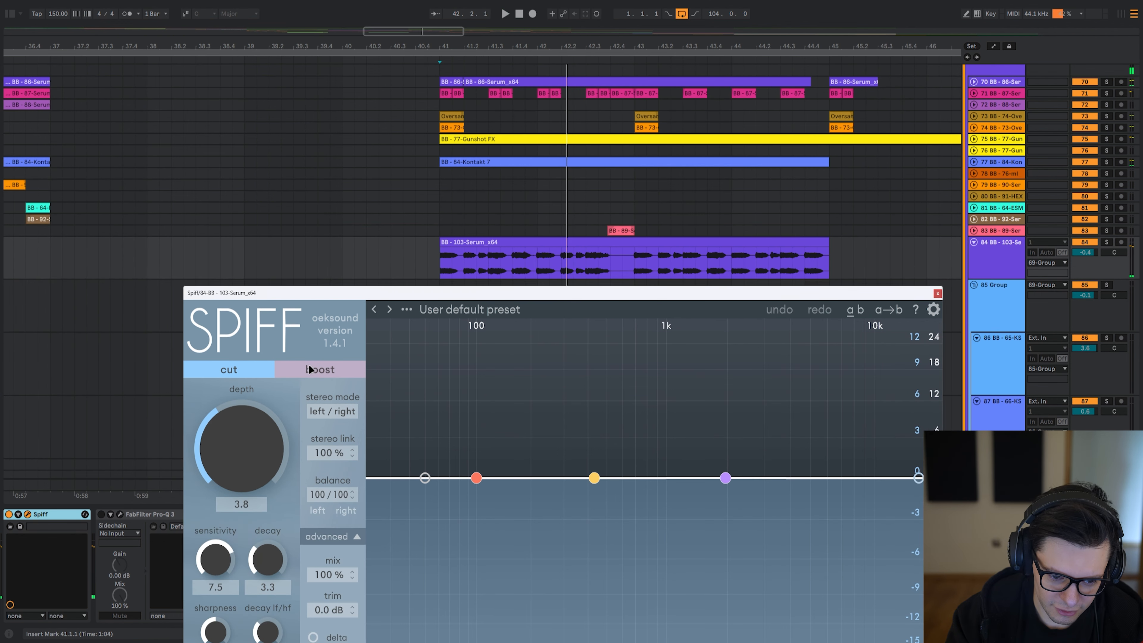
pyautogui.click(322, 636)
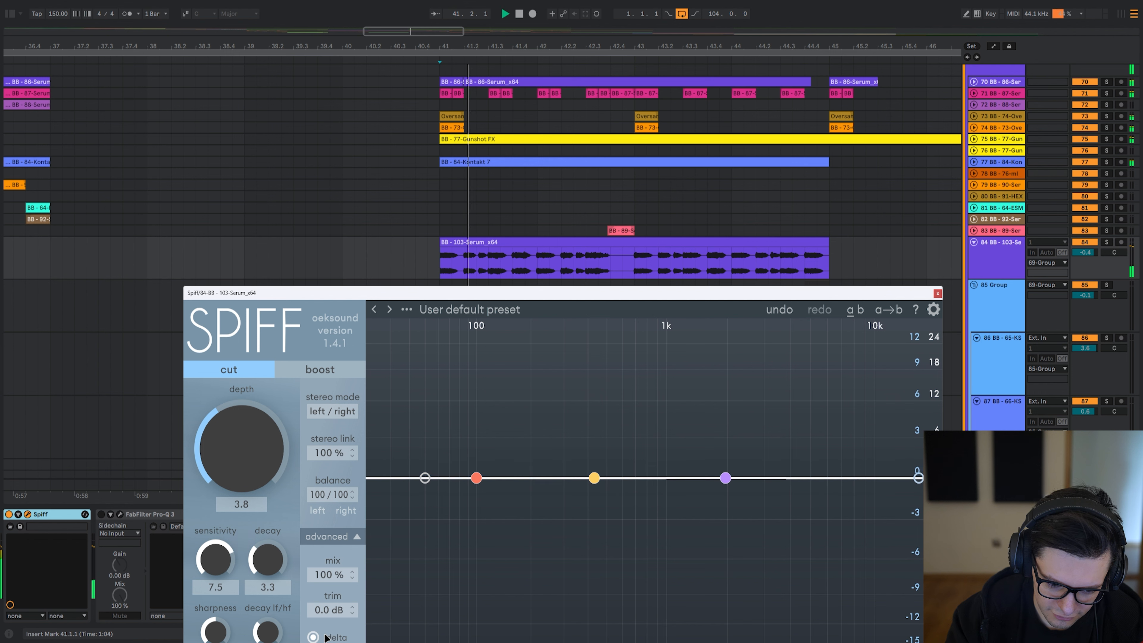
pyautogui.click(322, 636)
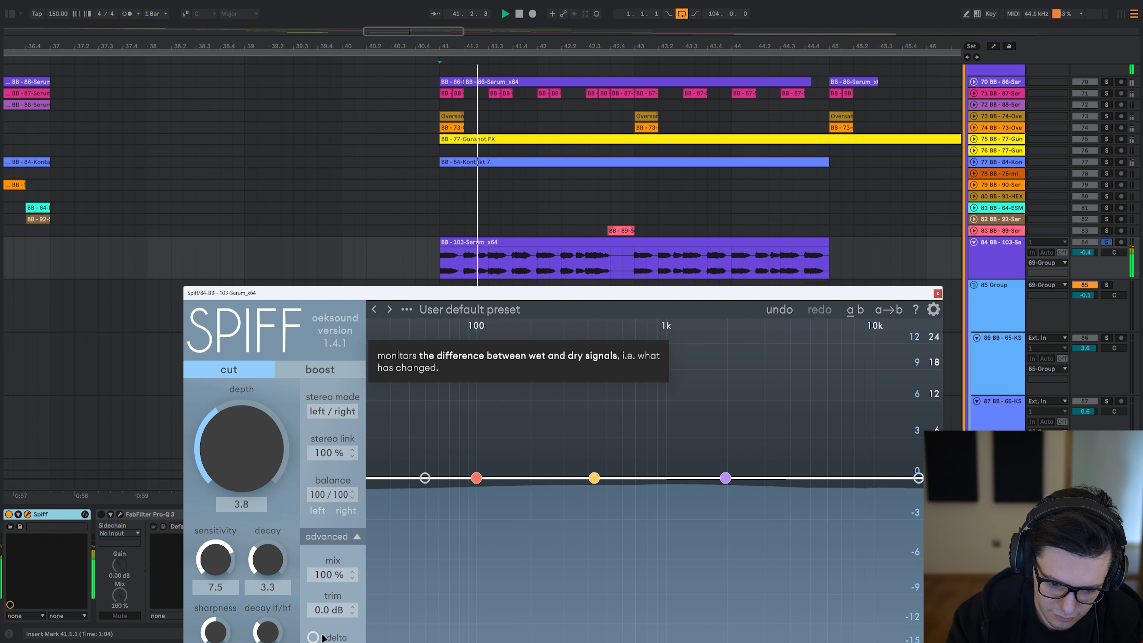
pyautogui.moveTo(360, 297); pyautogui.dragTo(321, 111)
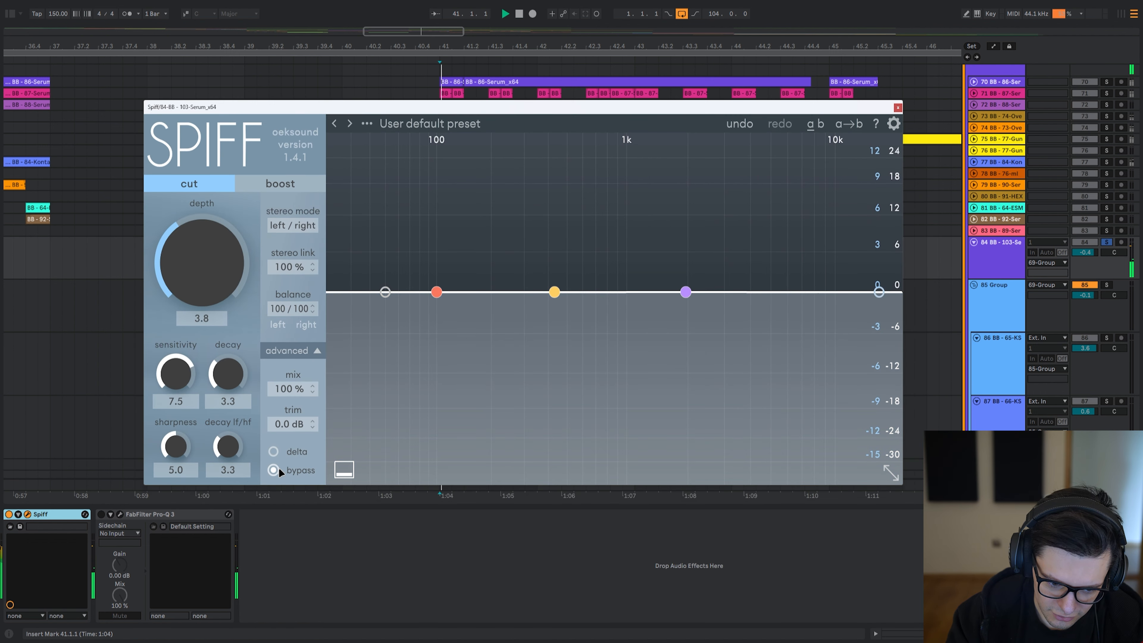
pyautogui.moveTo(280, 467)
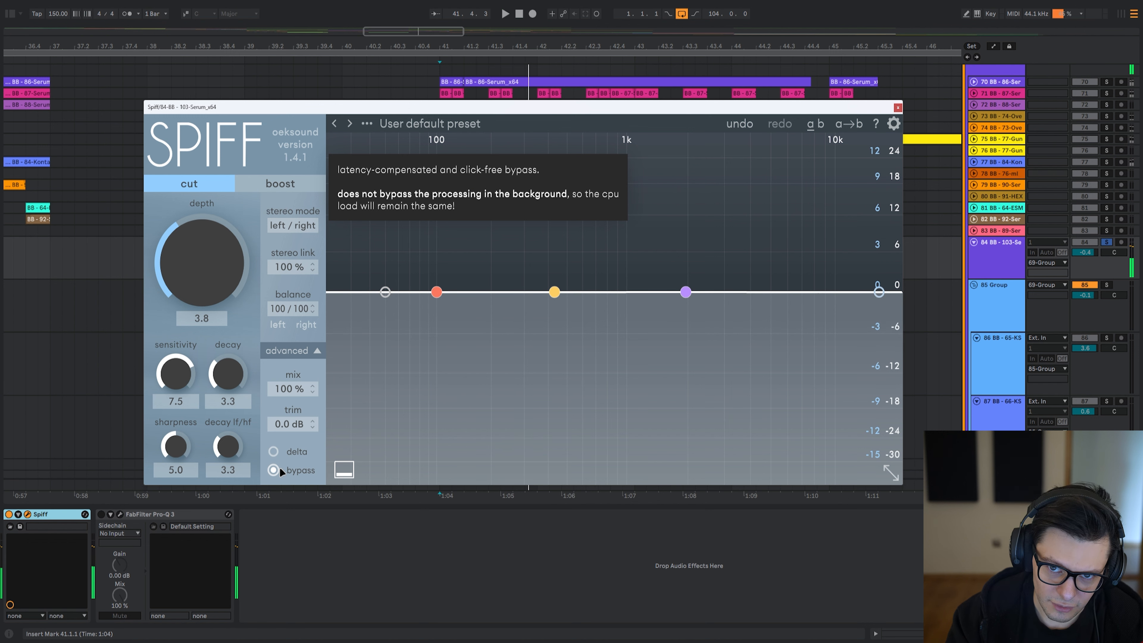
pyautogui.click(273, 470)
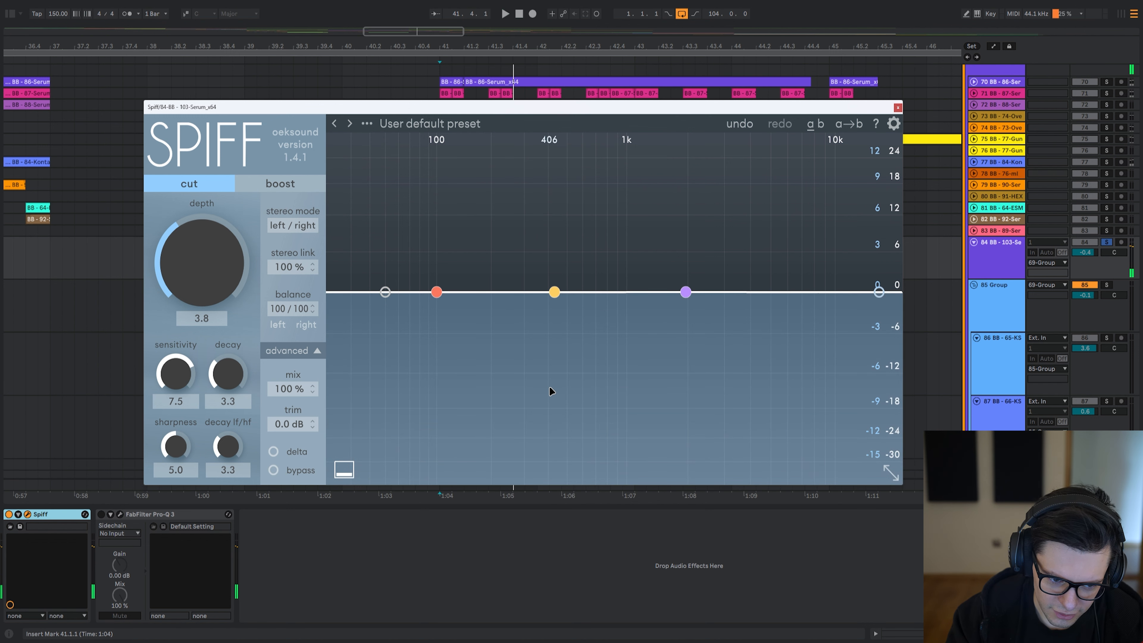
pyautogui.press('space')
# - Turn on track 84's FabFilter Pro-Q 3 and compare it and Spiff on and off in the mix from 41.1.1
pyautogui.click(102, 514)
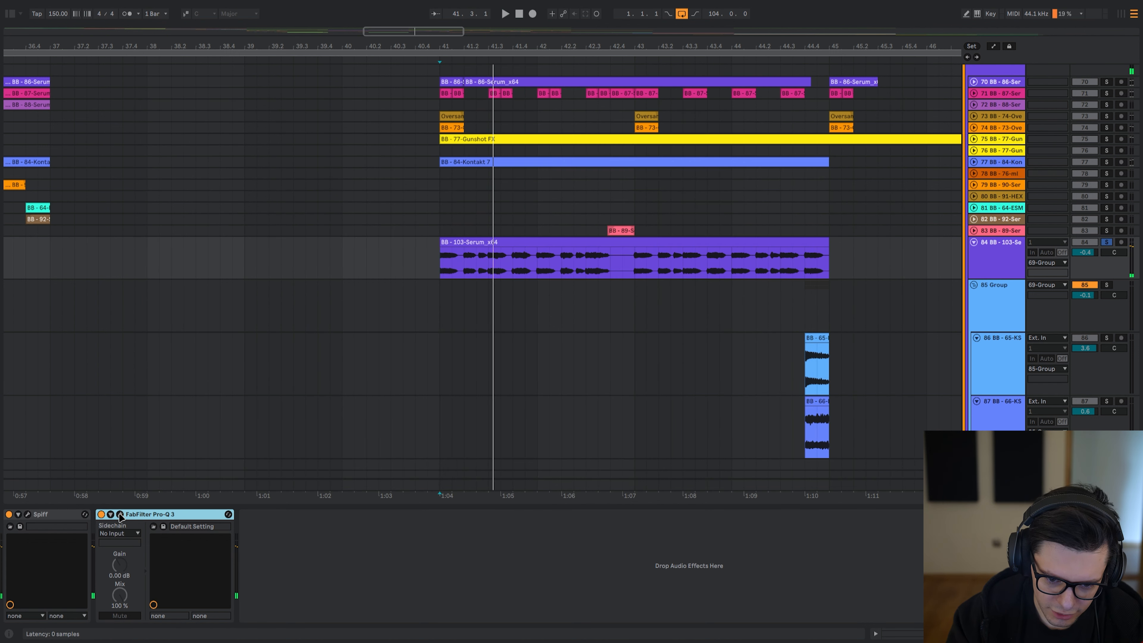
pyautogui.press('space')
pyautogui.press('s')
pyautogui.press('space')
pyautogui.press('space')
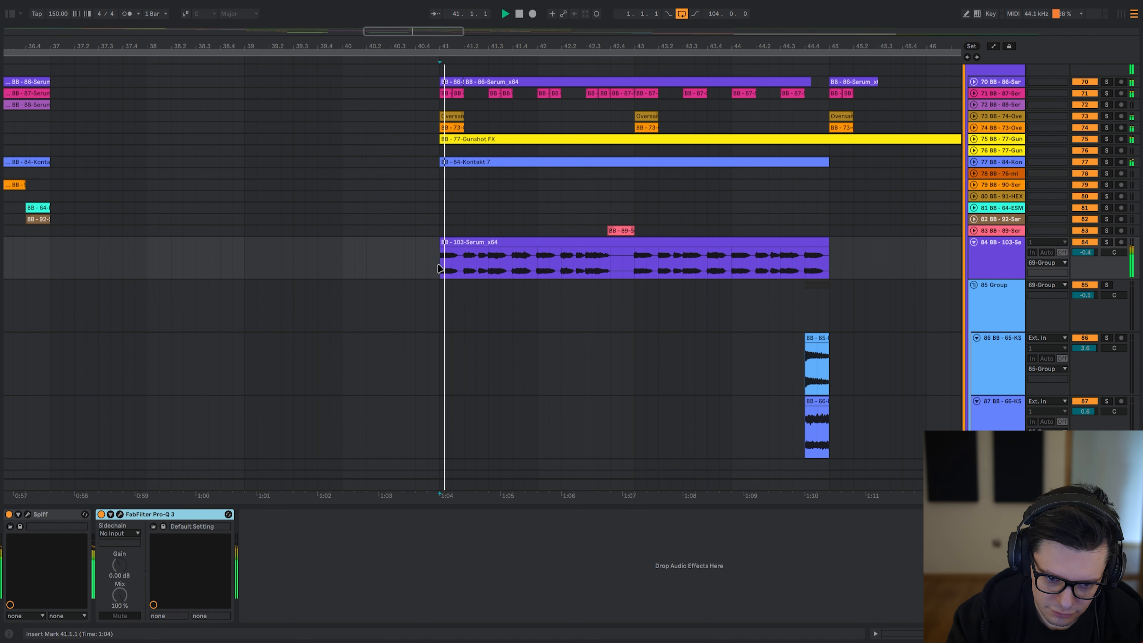
pyautogui.keyDown('shift'); pyautogui.click(60, 517); pyautogui.keyUp('shift')
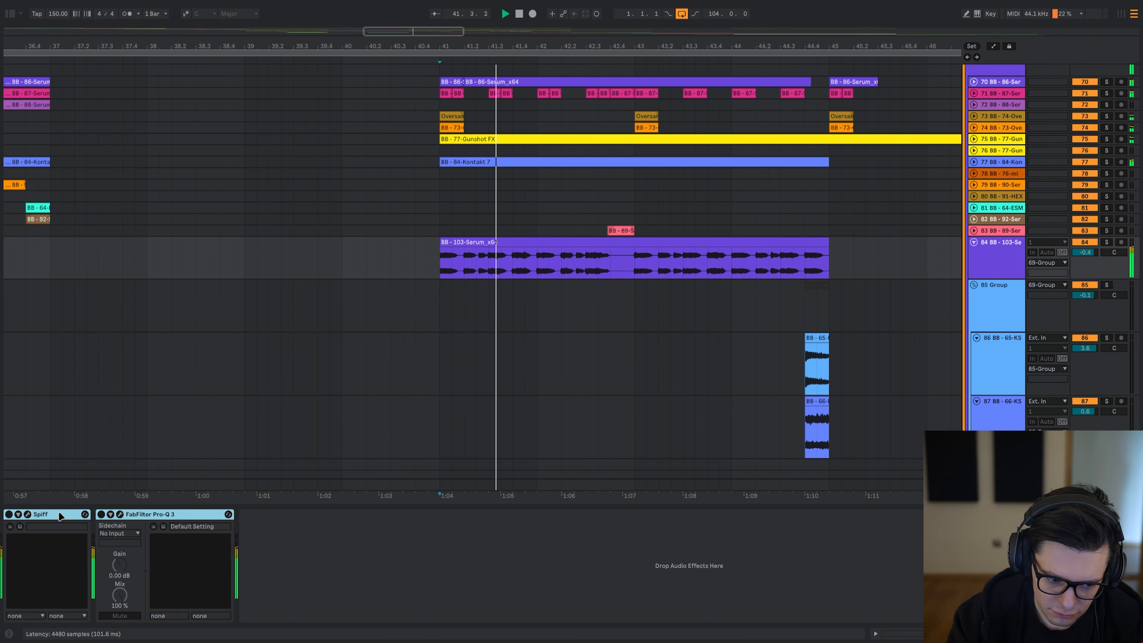
pyautogui.click(449, 266)
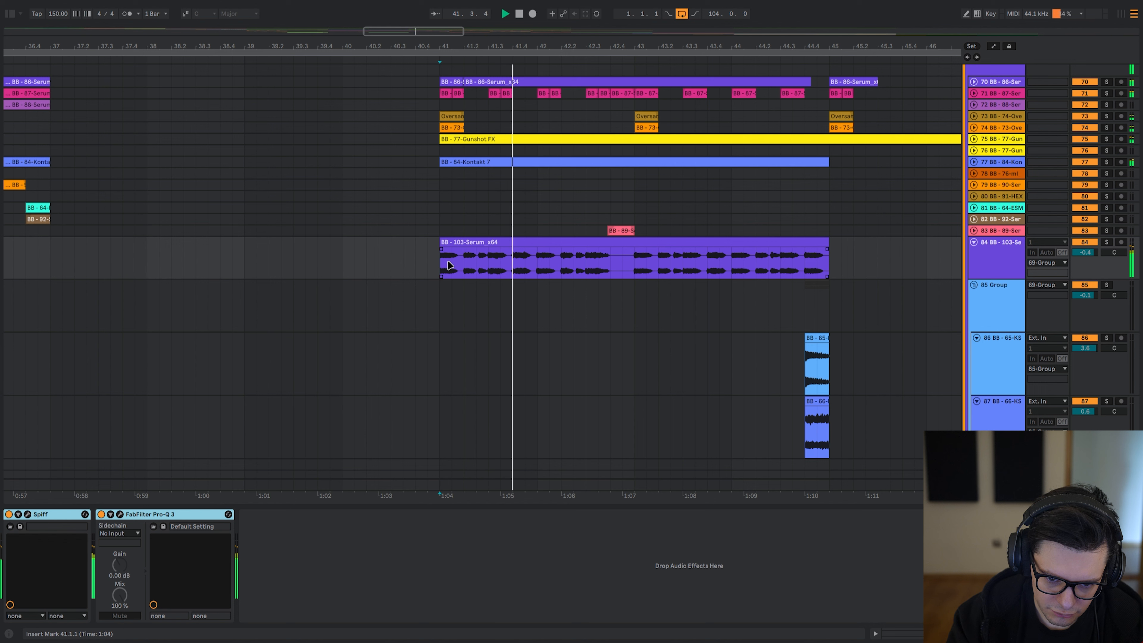
# - Go to the short Serum clip on track 83 and play from 42.4.1
pyautogui.scroll(2, 489, 268)
pyautogui.scroll(-4, 508, 279)
pyautogui.moveTo(530, 289); pyautogui.dragTo(518, 270)
pyautogui.scroll(1, 538, 288)
pyautogui.click(538, 298)
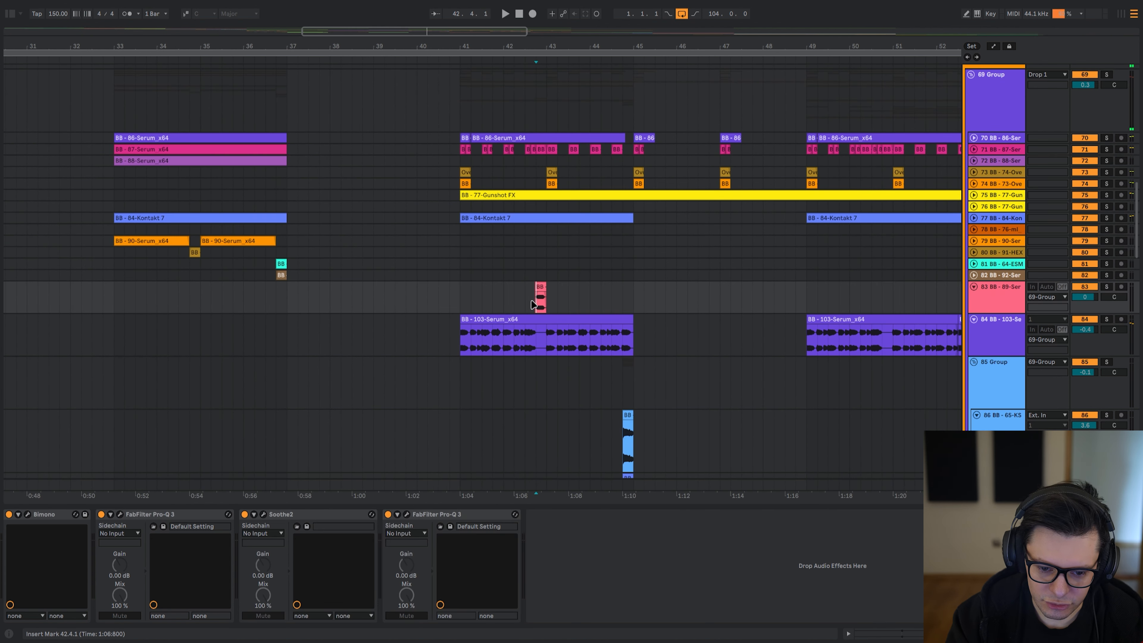
pyautogui.press('space')
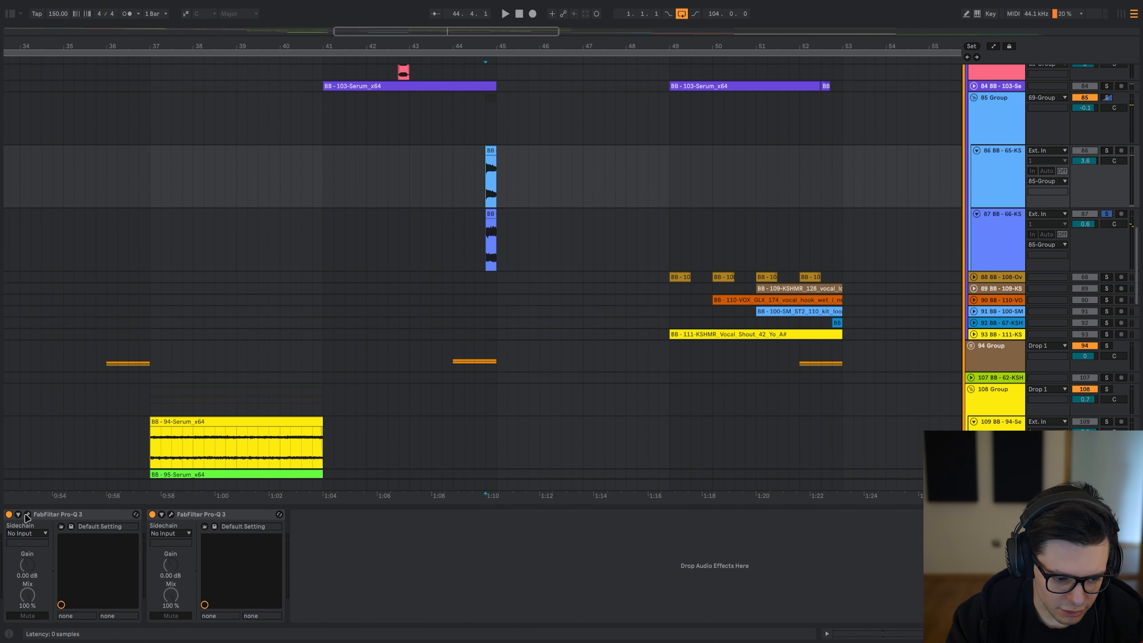
# - Examine the curves of both FabFilter Pro-Q 3 instances on track 86, and select the start of track 87's vocal clip
pyautogui.click(26, 514)
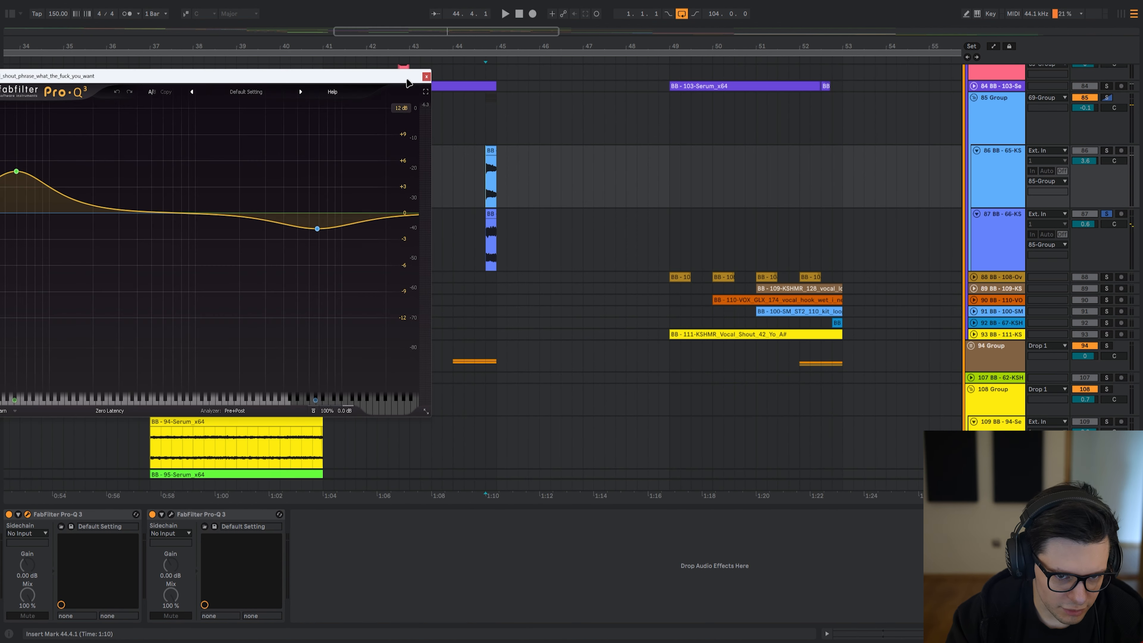
pyautogui.click(426, 76)
pyautogui.click(171, 514)
pyautogui.click(340, 111)
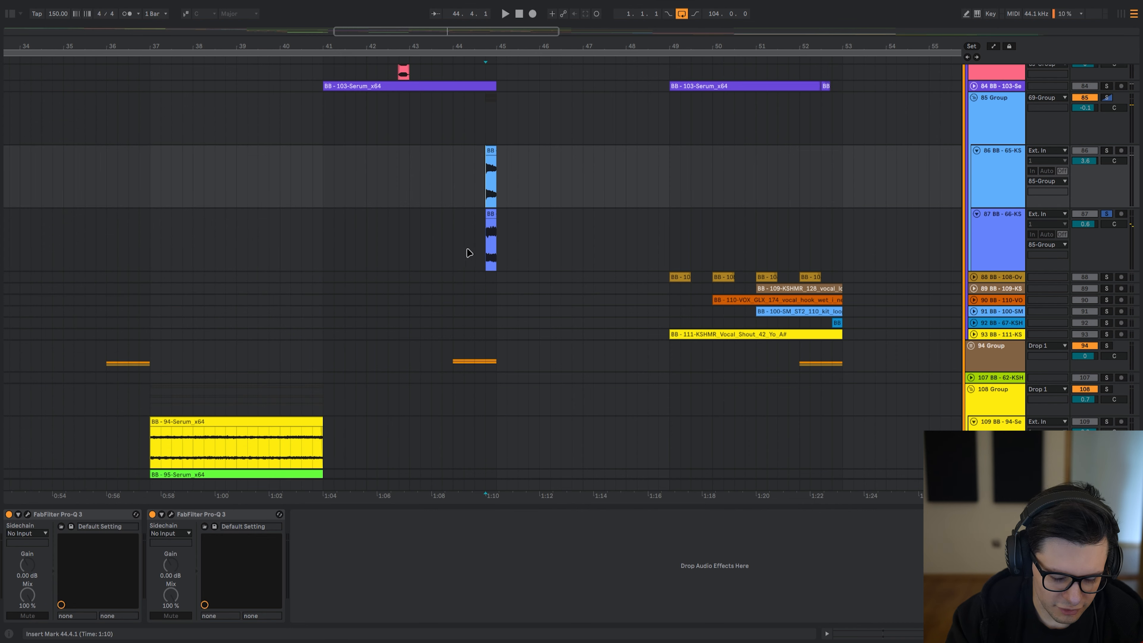
pyautogui.click(487, 257)
# - Solo 94 Group and play it from 44.1.1, bringing 108 Group's tracks into view below it
pyautogui.scroll(3, 490, 254)
pyautogui.scroll(2, 490, 243)
pyautogui.scroll(-2, 472, 253)
pyautogui.click(391, 340)
pyautogui.press('s')
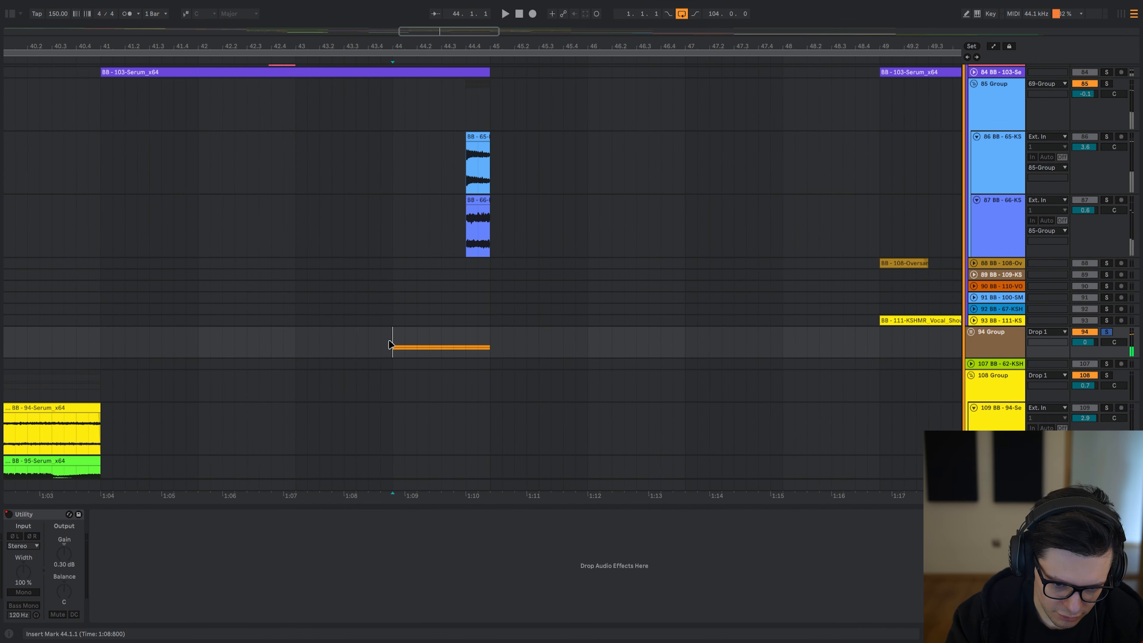
pyautogui.press('space')
pyautogui.scroll(-4, 391, 341)
pyautogui.moveTo(394, 343); pyautogui.dragTo(444, 202)
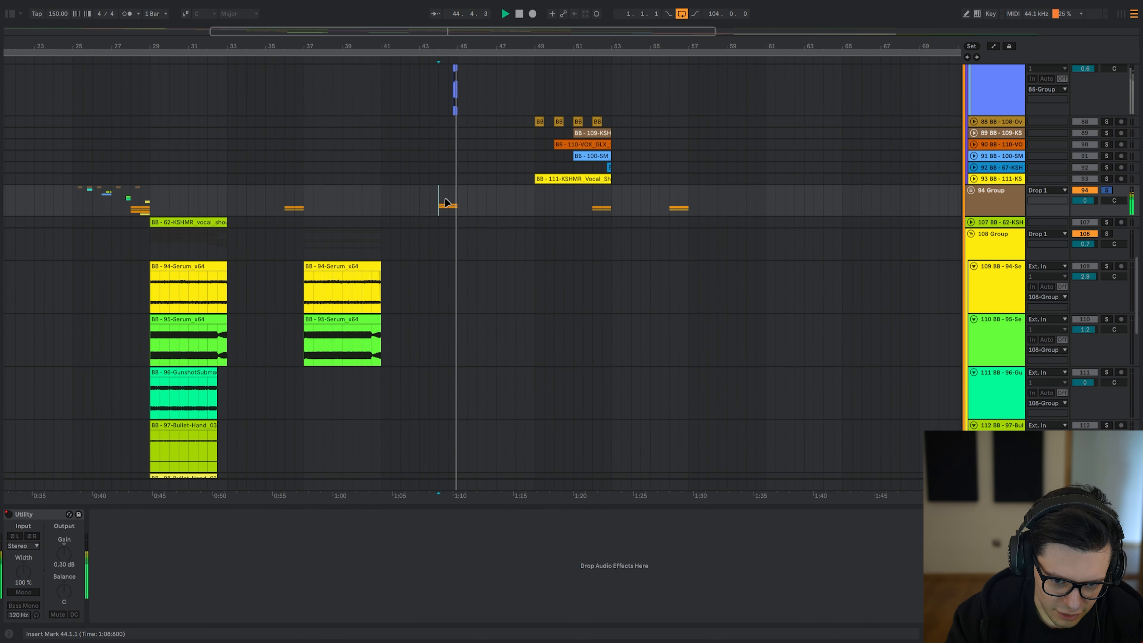
# - Check track 120's FabFilter Pro-Q 3 in 119 Group, and solo track 121 with the play position at 45.3.1
pyautogui.moveTo(450, 276); pyautogui.dragTo(455, 241)
pyautogui.moveTo(455, 241); pyautogui.dragTo(450, 148)
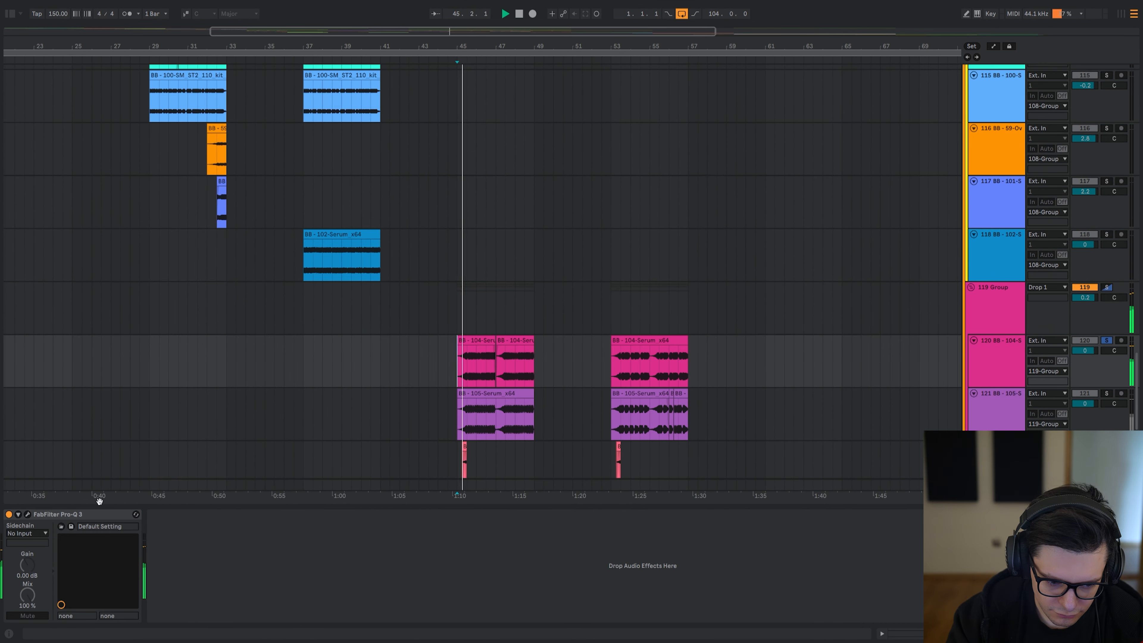
pyautogui.click(28, 514)
pyautogui.press('Escape')
pyautogui.click(467, 433)
pyautogui.press('s')
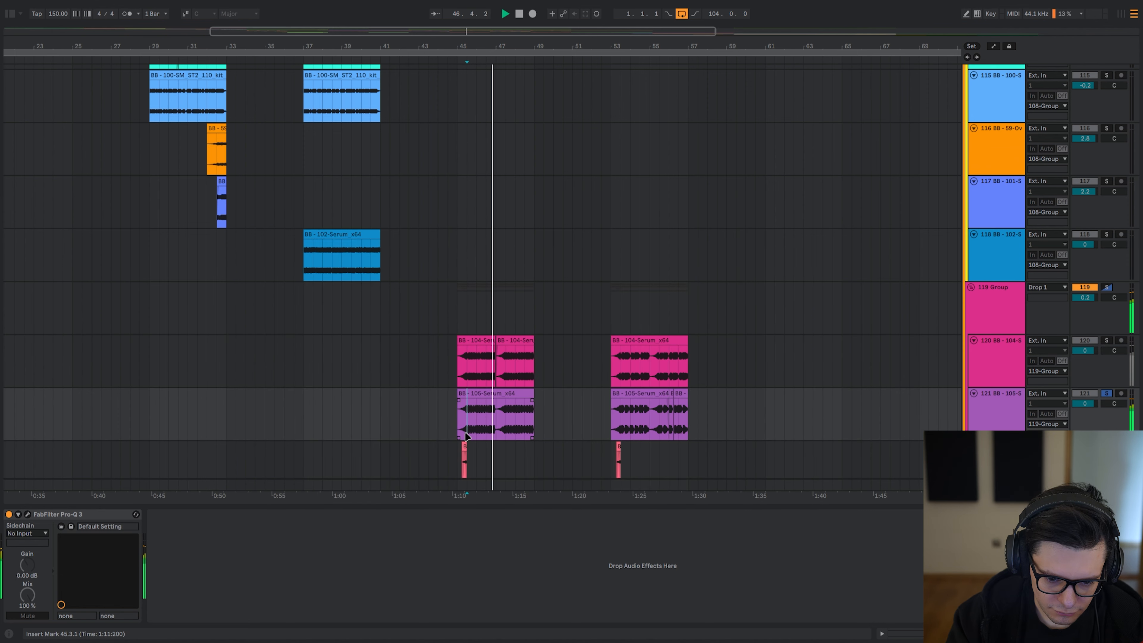
# - Check track 121's FabFilter Pro-Q 3, and audition track 123's Serum clip before clearing the solo
pyautogui.click(28, 515)
pyautogui.press('Escape')
pyautogui.moveTo(550, 363); pyautogui.dragTo(524, 115)
pyautogui.click(444, 286)
pyautogui.press('space')
pyautogui.press('space')
pyautogui.press('s')
pyautogui.hscroll(2, 546, 275)
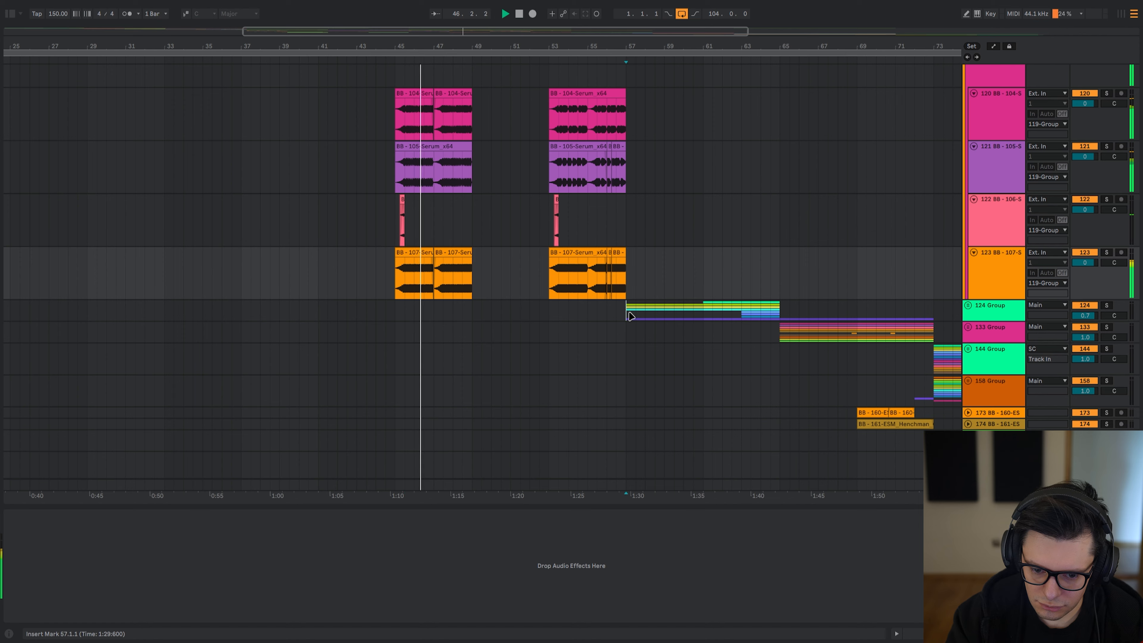
# - Play the full mix from 57.1.1 and 73.1.1, and look over the kick and snare tracks inside 158 Group
pyautogui.press('space')
pyautogui.press('space')
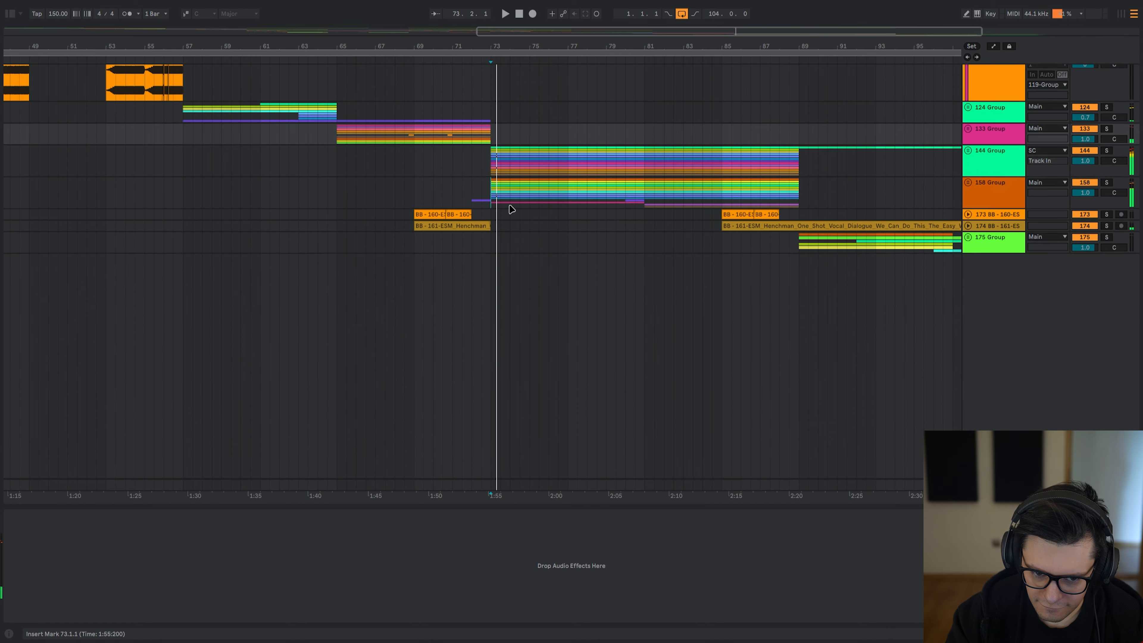
pyautogui.hscroll(6, 585, 193)
pyautogui.press('u')
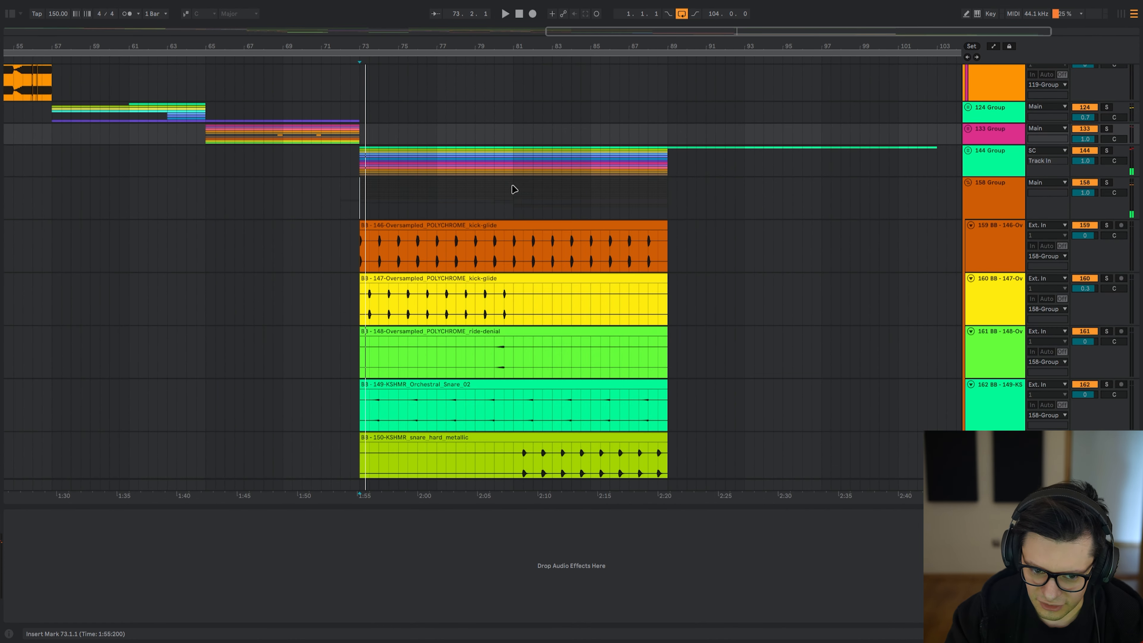
pyautogui.doubleClick(437, 166)
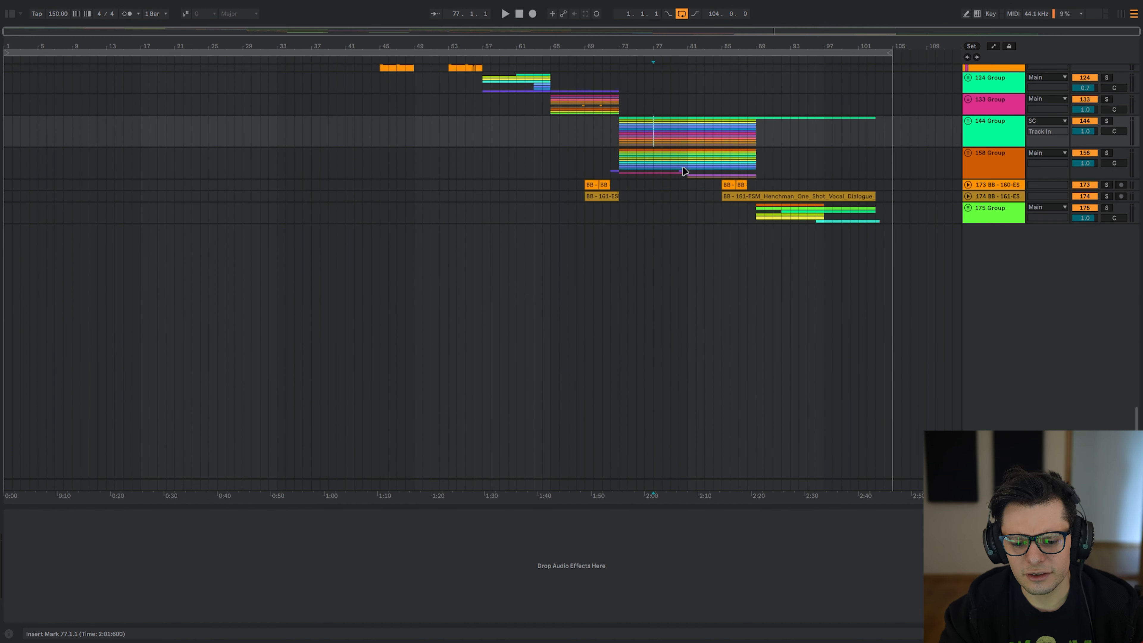
# - Place the insert marker at 88.1.1 on 175 Group, and show the Main track's device chain
pyautogui.click(749, 220)
pyautogui.scroll(1, 749, 224)
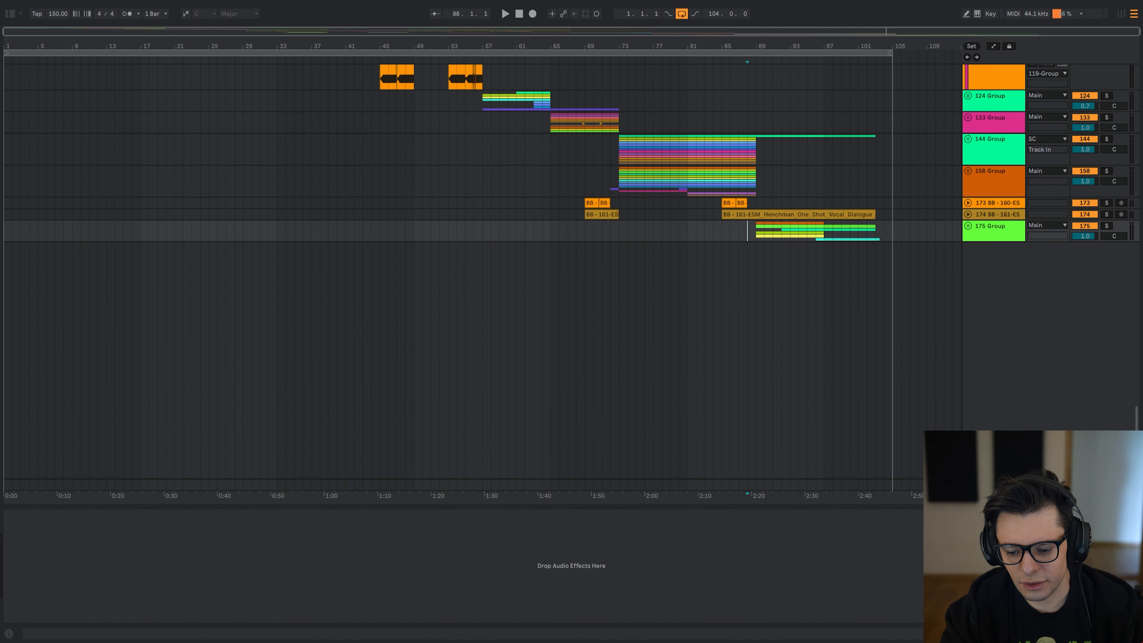
pyautogui.press('Down')
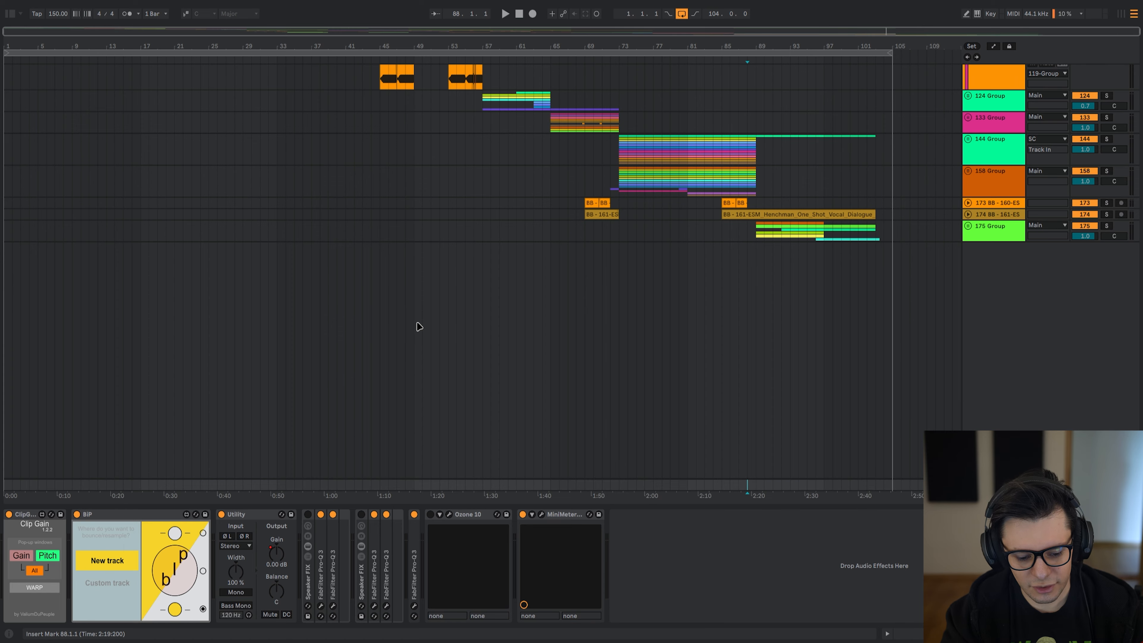
pyautogui.press('Right')
pyautogui.press('Left')
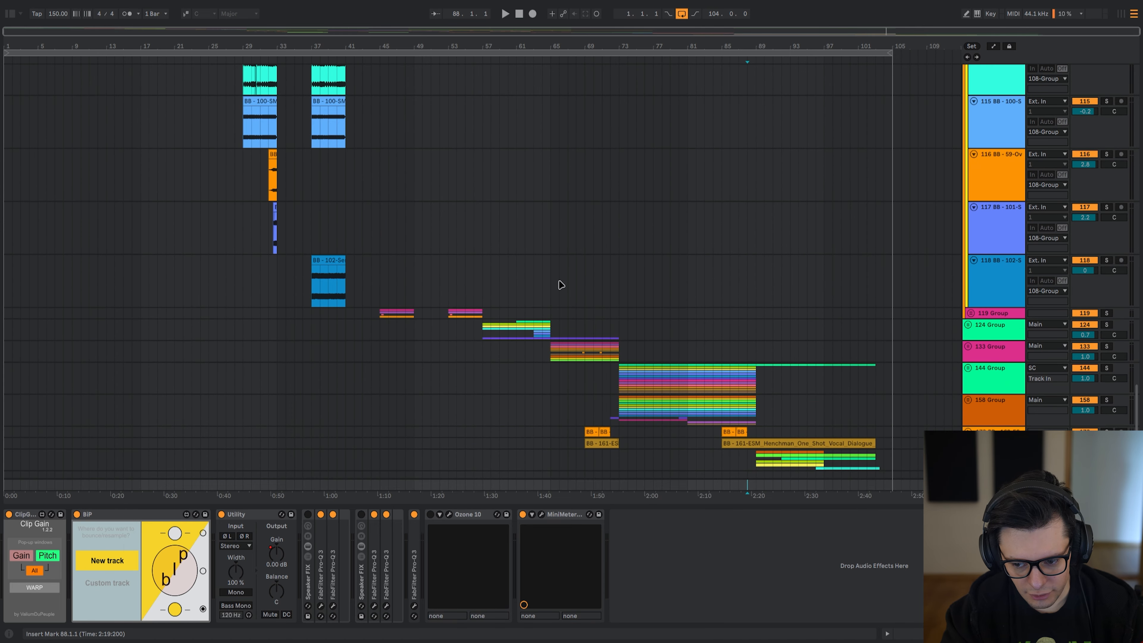
pyautogui.scroll(10, 939, 365)
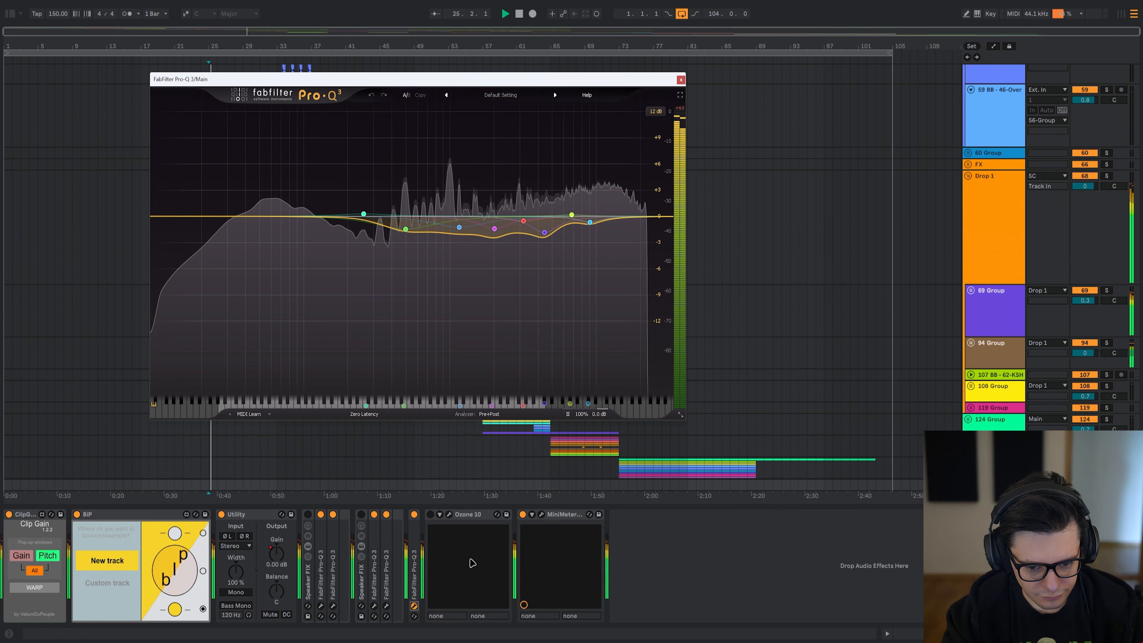
# - Compare the mix with the Main track's last FabFilter Pro-Q 3 on and off from 25.1.1, and close its window
pyautogui.press('space')
pyautogui.press('space')
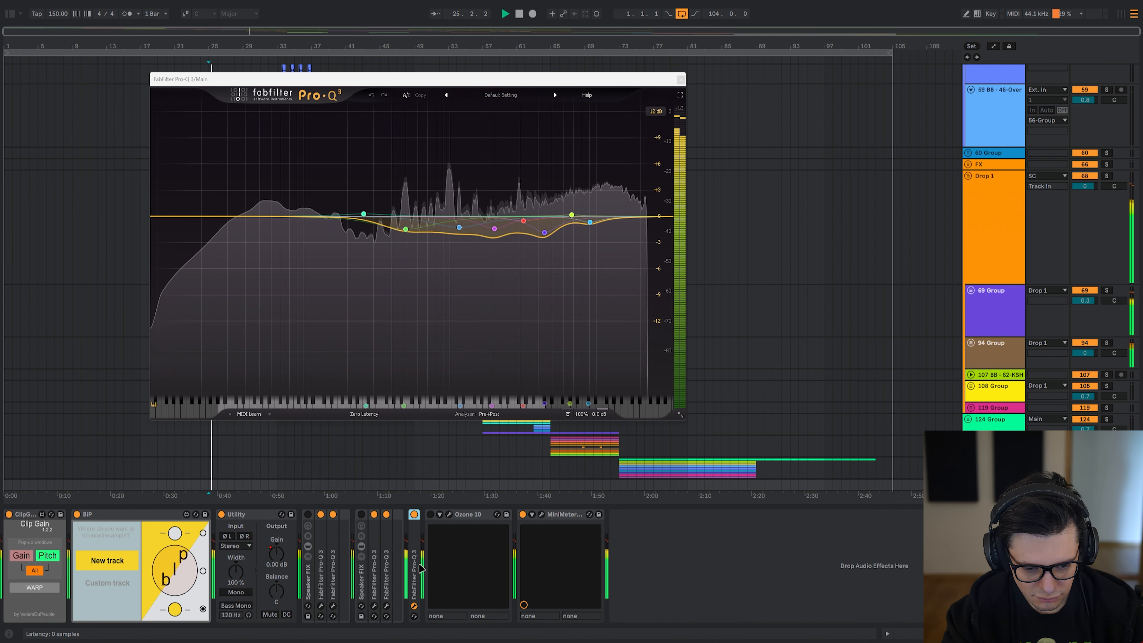
pyautogui.click(414, 606)
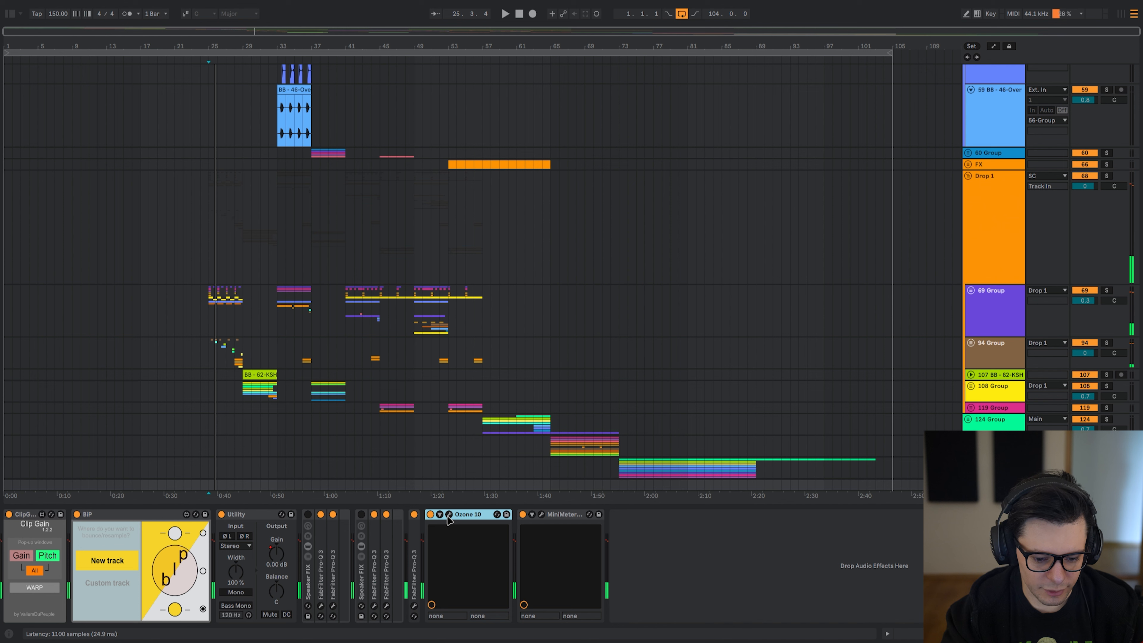
# - Open Ozone 10 on the Main track and examine its Imager and Maximizer modules, playing the drop from 25.1.1
pyautogui.hotkey('ctrl', 'alt', 'p')
pyautogui.click(250, 150)
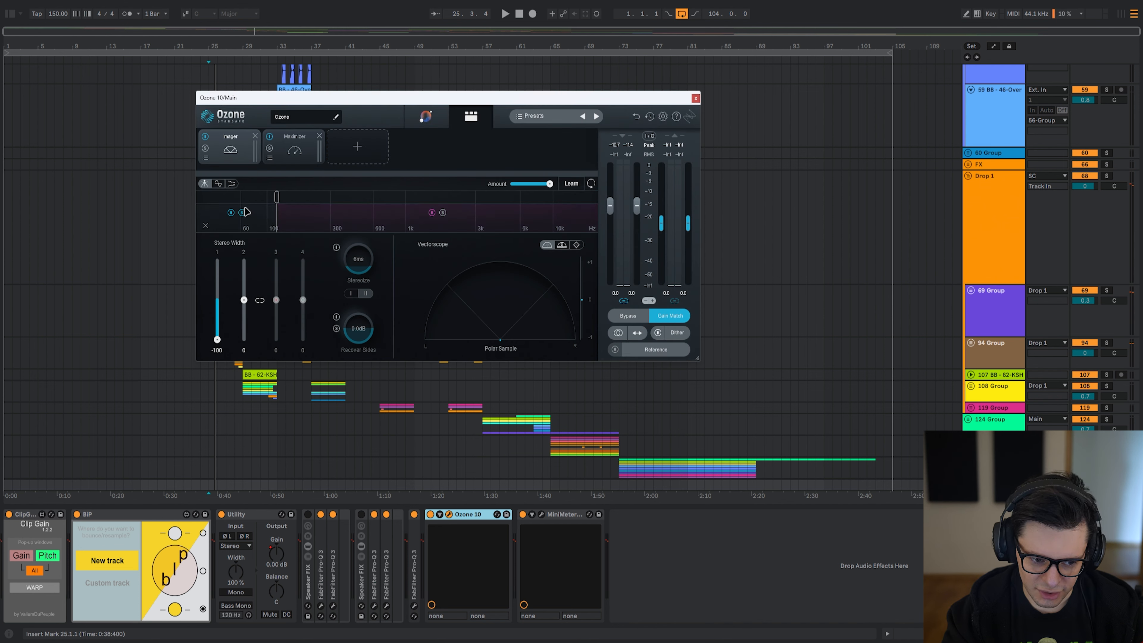
pyautogui.press('space')
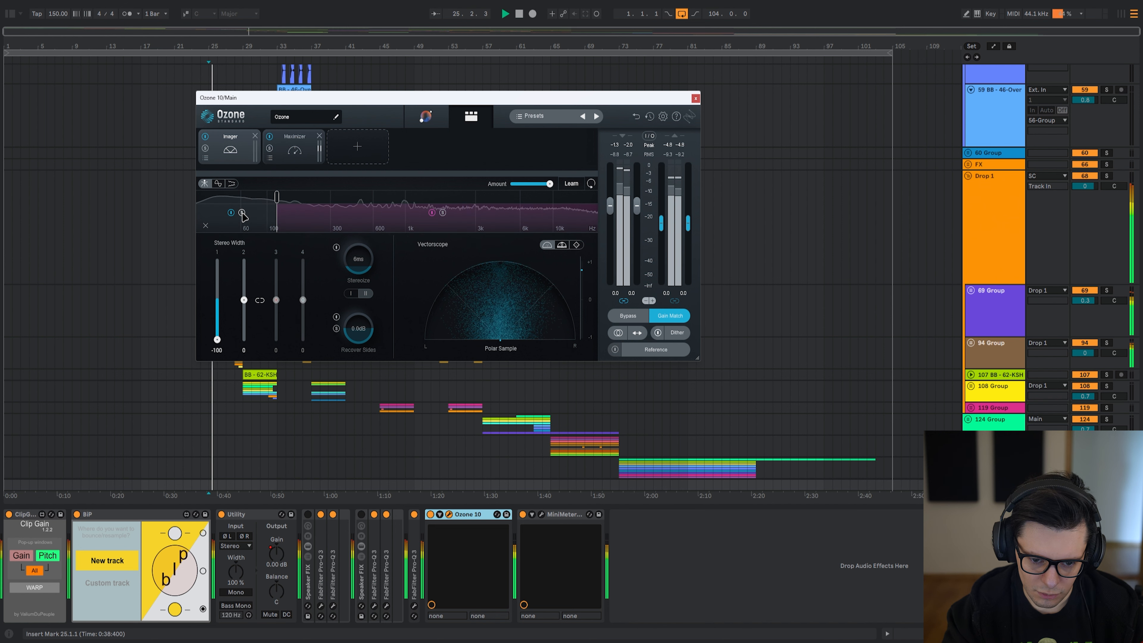
pyautogui.click(298, 155)
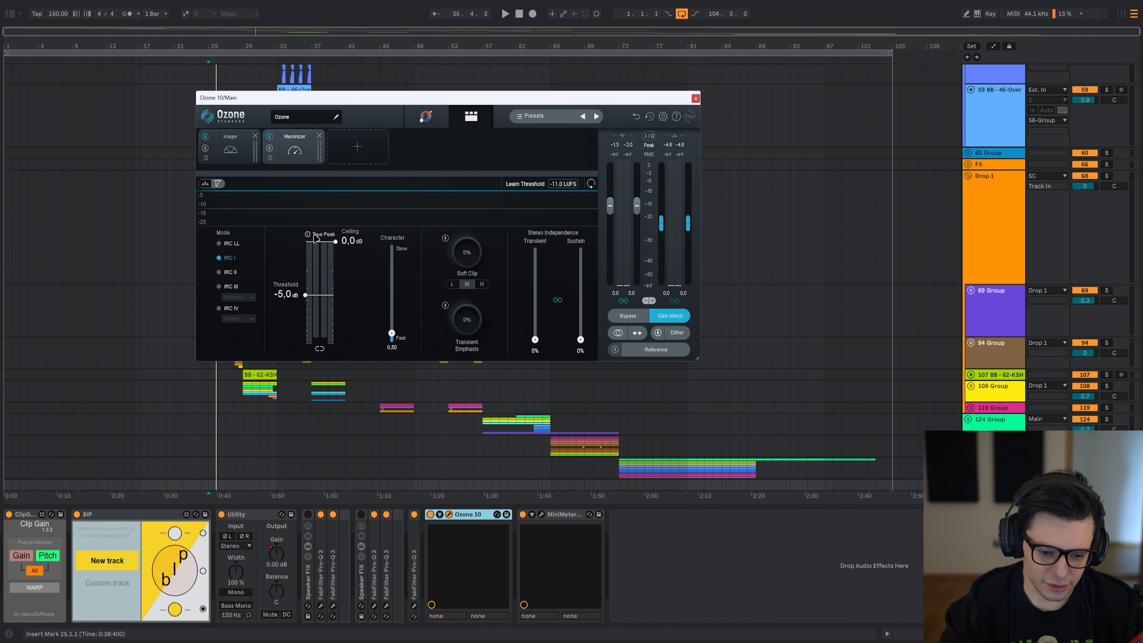
pyautogui.press('space')
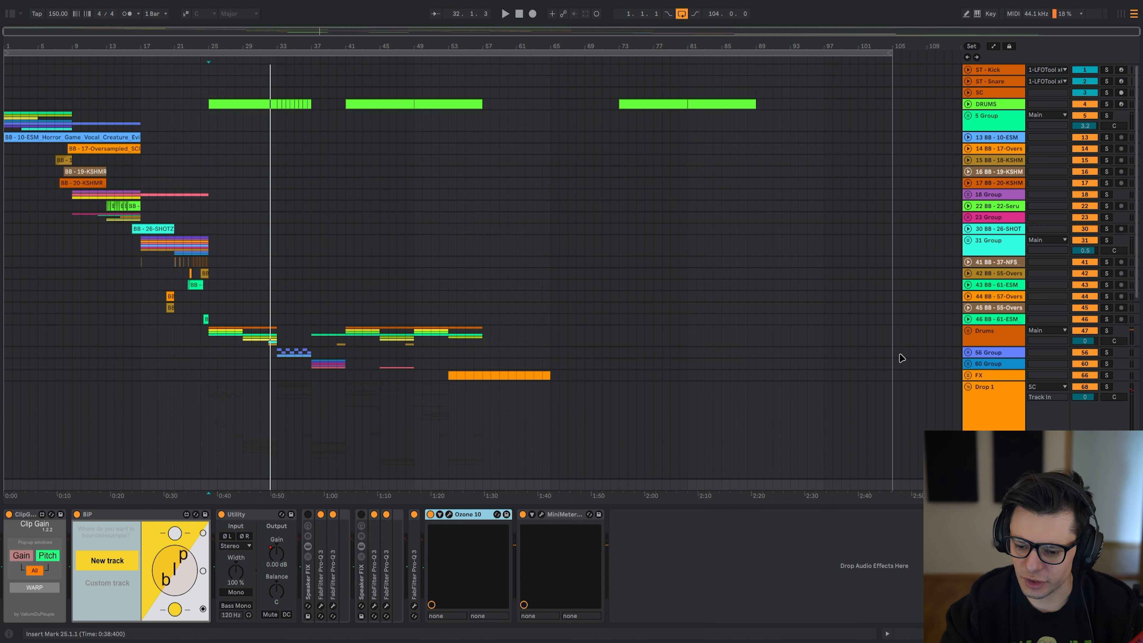
# - Collapse the Drop 1 group at 49.1.1 and return to the overview of the project's first tracks
pyautogui.moveTo(898, 408); pyautogui.dragTo(924, 281)
pyautogui.click(425, 272)
pyautogui.press('u')
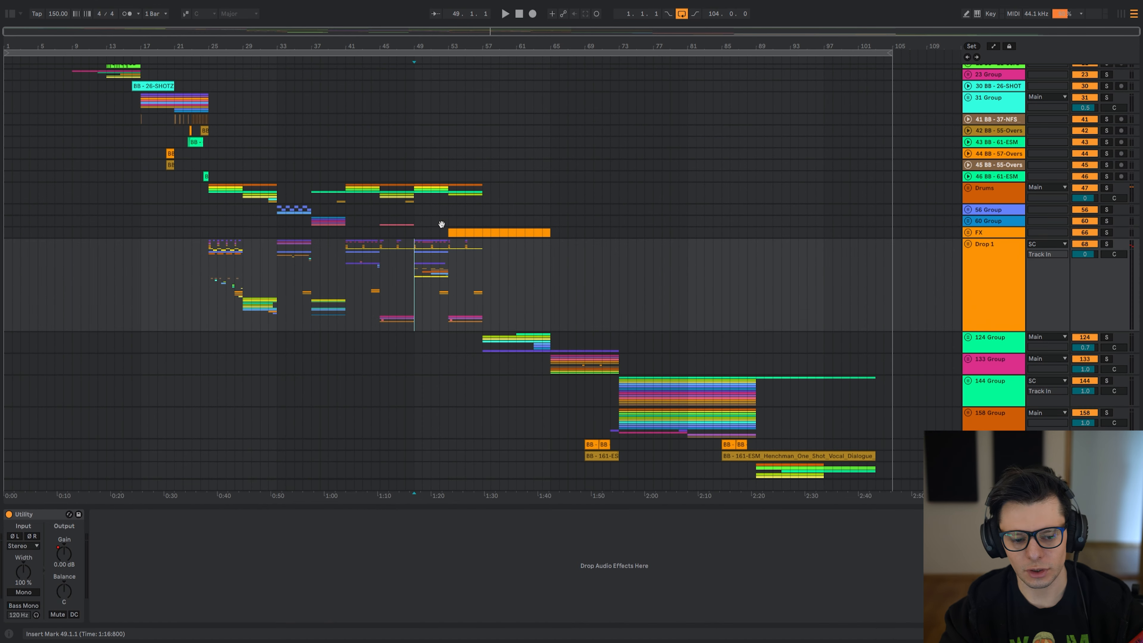
pyautogui.moveTo(442, 225); pyautogui.dragTo(675, 294)
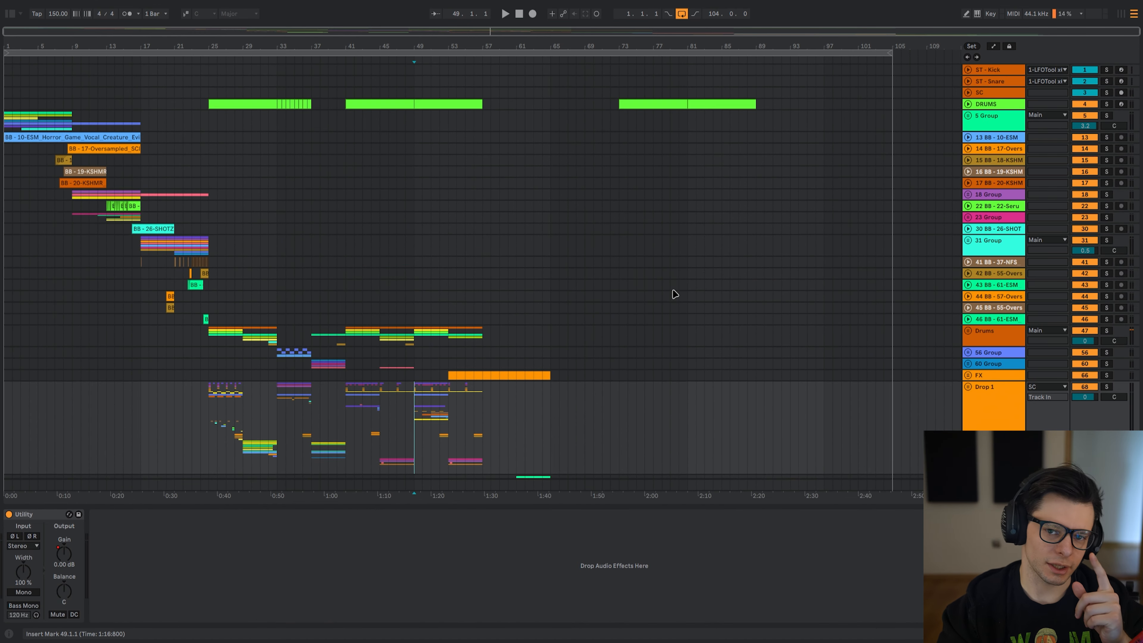